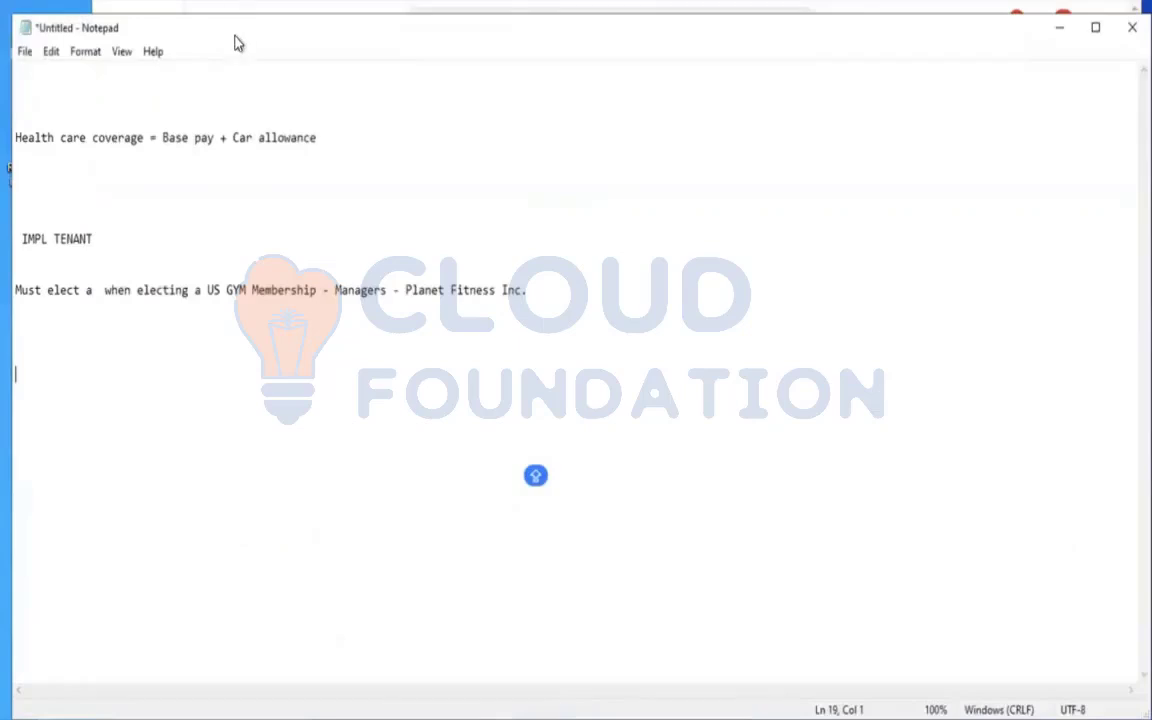
# Add blank lines to the notes below the line about the Planet Fitness Inc. gym membership.
pyautogui.click(711, 266)
pyautogui.click(715, 275)
pyautogui.press('Return')
pyautogui.press('Return')
pyautogui.press('Return')
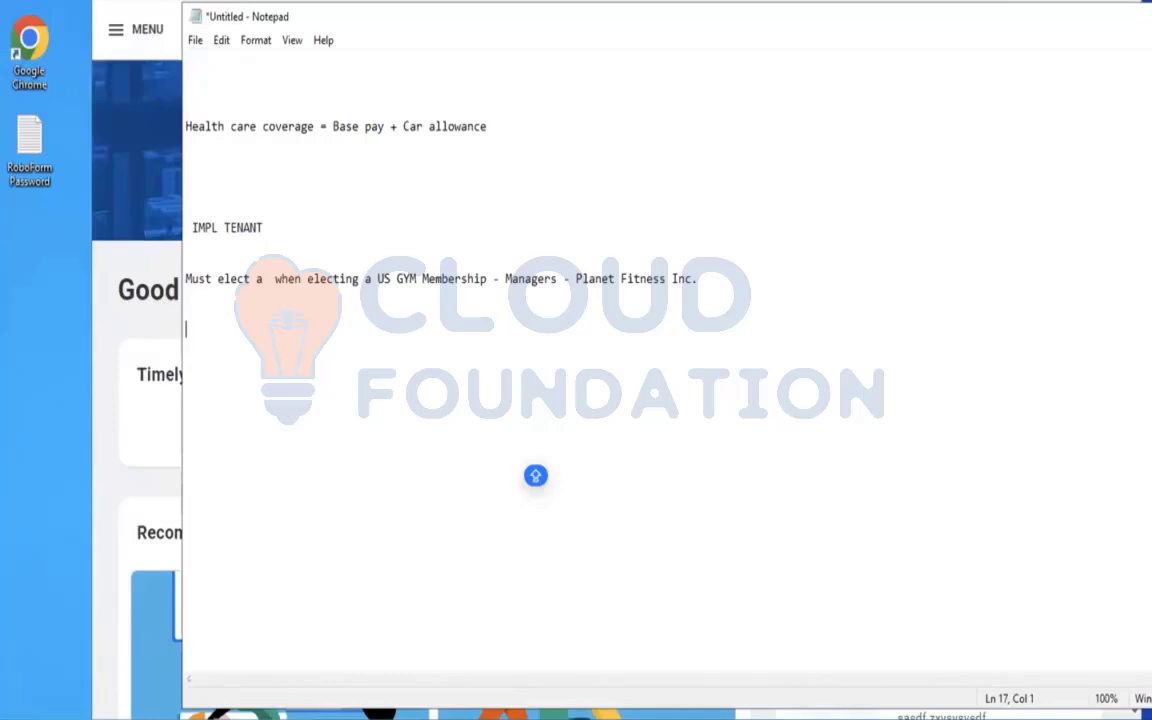
pyautogui.click(344, 342)
pyautogui.press('Return')
pyautogui.write('iNSURANCE PLANS')
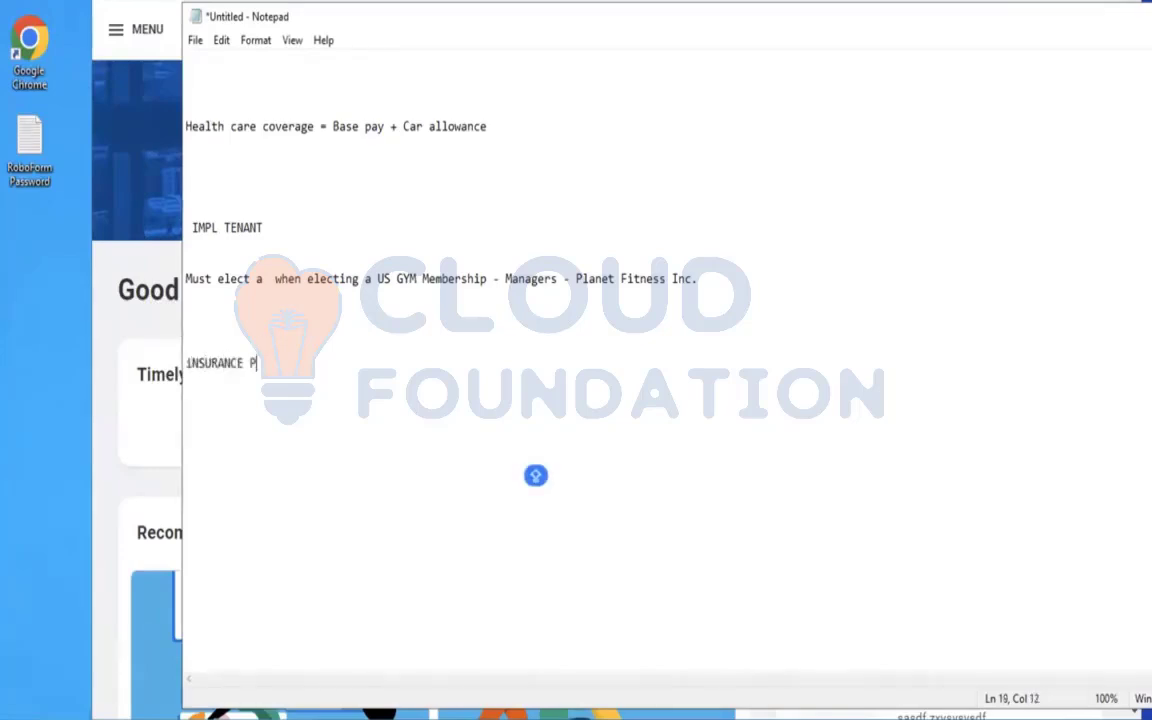
pyautogui.press('Return')
pyautogui.press('BackSpace')
pyautogui.press('BackSpace')
pyautogui.press('BackSpace')
pyautogui.press('BackSpace')
pyautogui.press('BackSpace')
pyautogui.press('BackSpace')
pyautogui.press('BackSpace')
pyautogui.press('BackSpace')
pyautogui.press('BackSpace')
pyautogui.press('BackSpace')
pyautogui.press('BackSpace')
pyautogui.press('BackSpace')
pyautogui.press('BackSpace')
pyautogui.press('BackSpace')
pyautogui.press('BackSpace')
pyautogui.press('BackSpace')
pyautogui.press('BackSpace')
pyautogui.press('BackSpace')
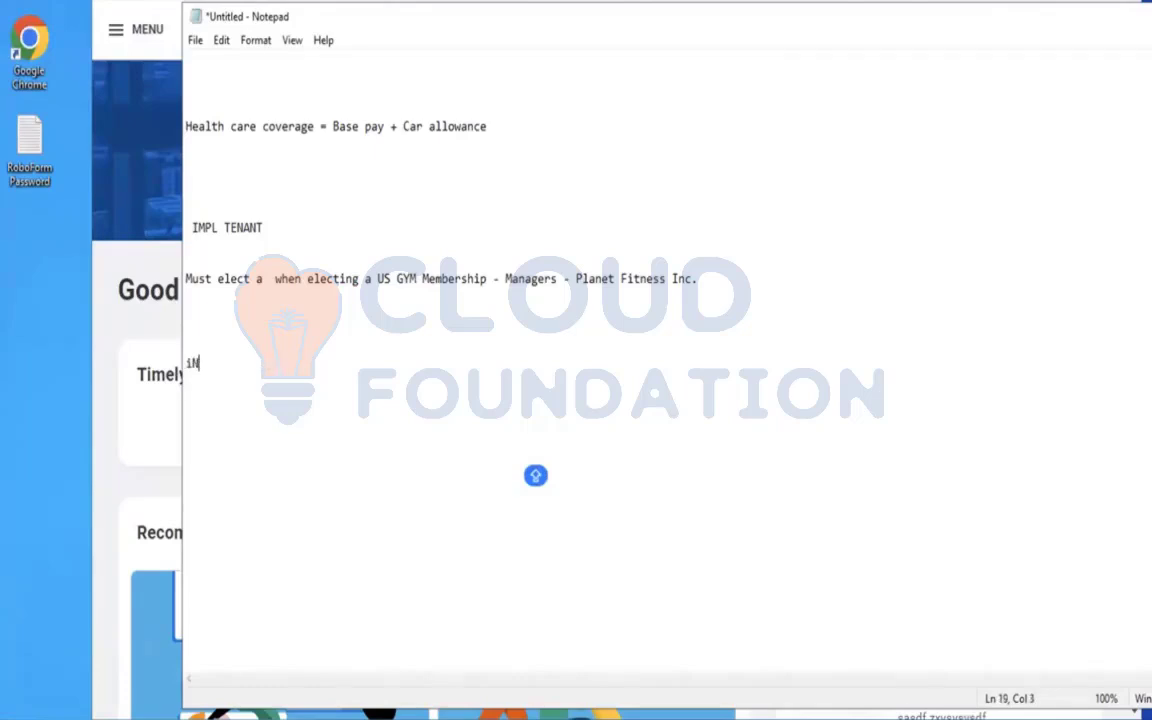
# Write the heading "INSURANCE RATE - FLAT" in the notes below the gym membership line.
pyautogui.write('INSURANCE')
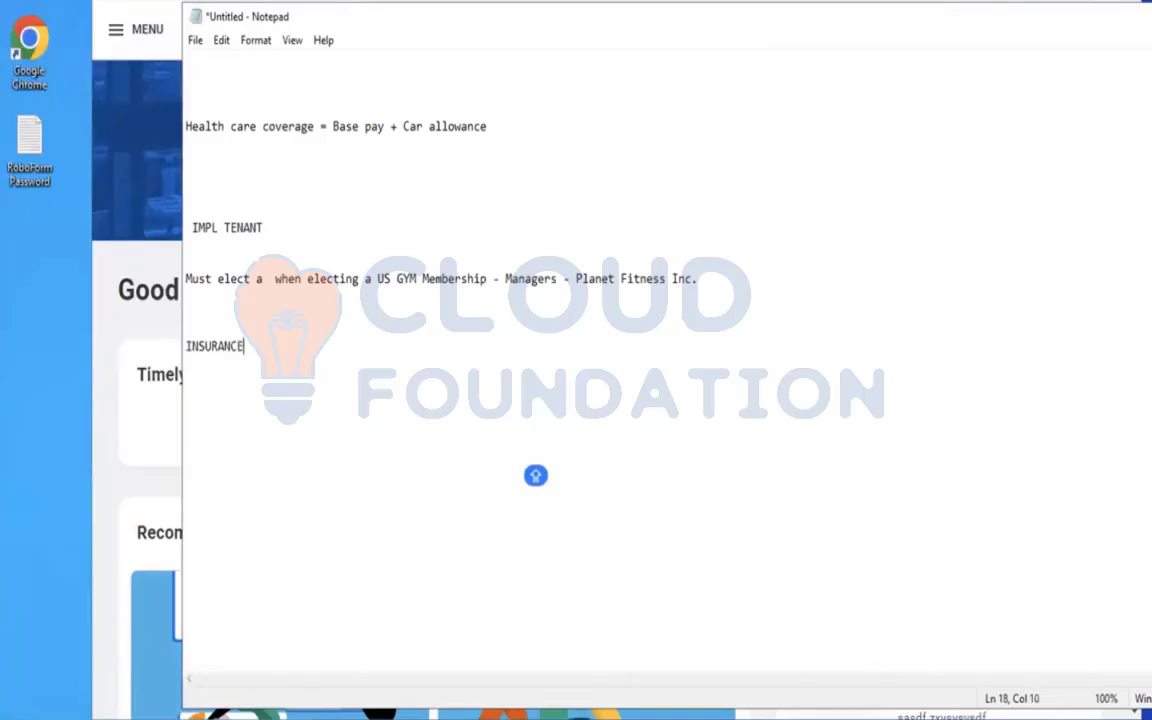
pyautogui.write(' RATE  - FLAT')
# Switch to Workday, search for "CREATE INS RATE" and open the Create Insurance Rate task.
pyautogui.click(101, 121)
pyautogui.click(553, 22)
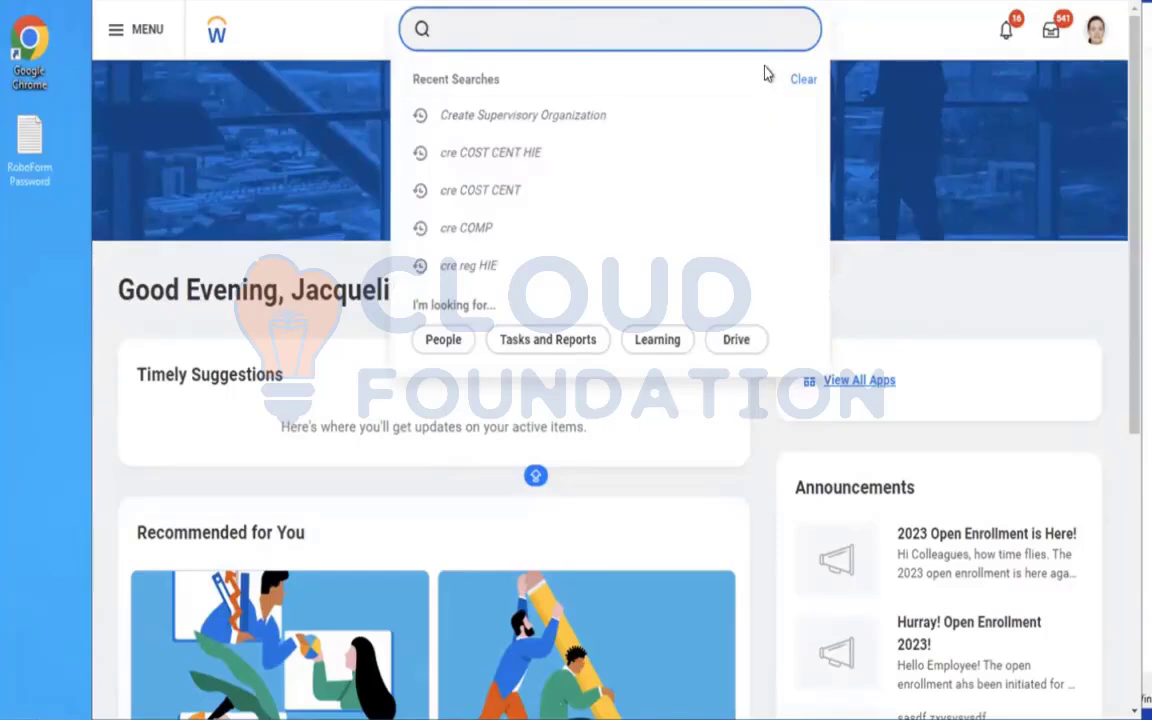
pyautogui.write('CREATE INS RATE')
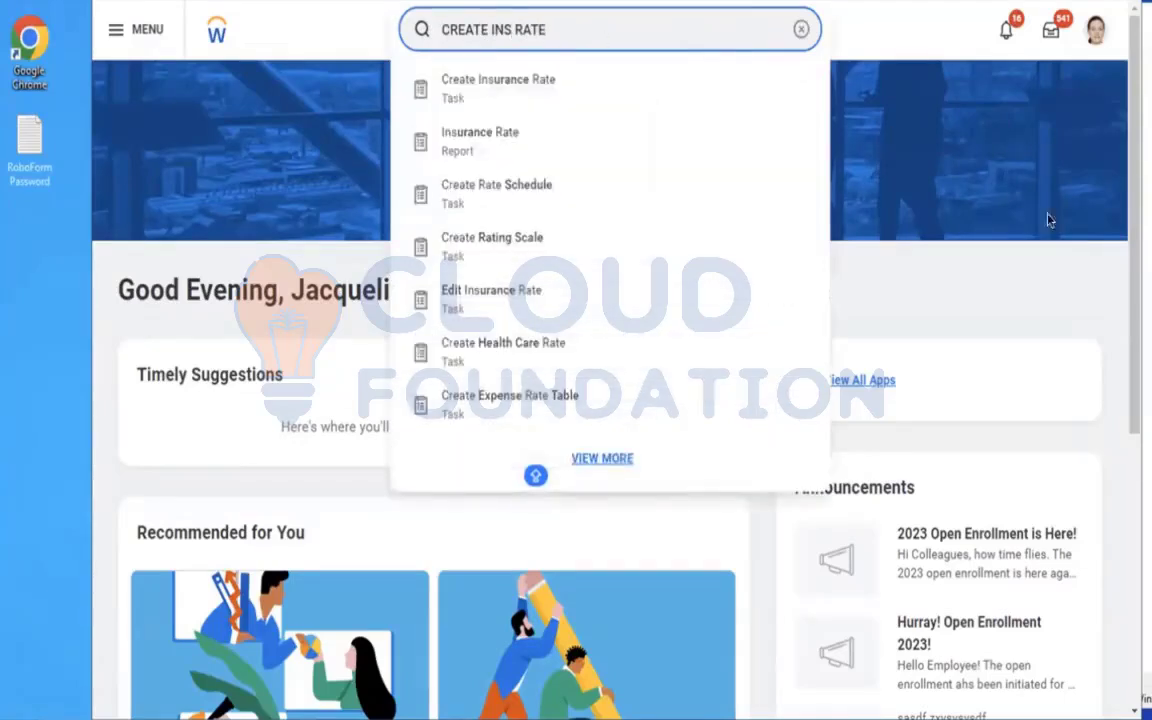
pyautogui.click(545, 92)
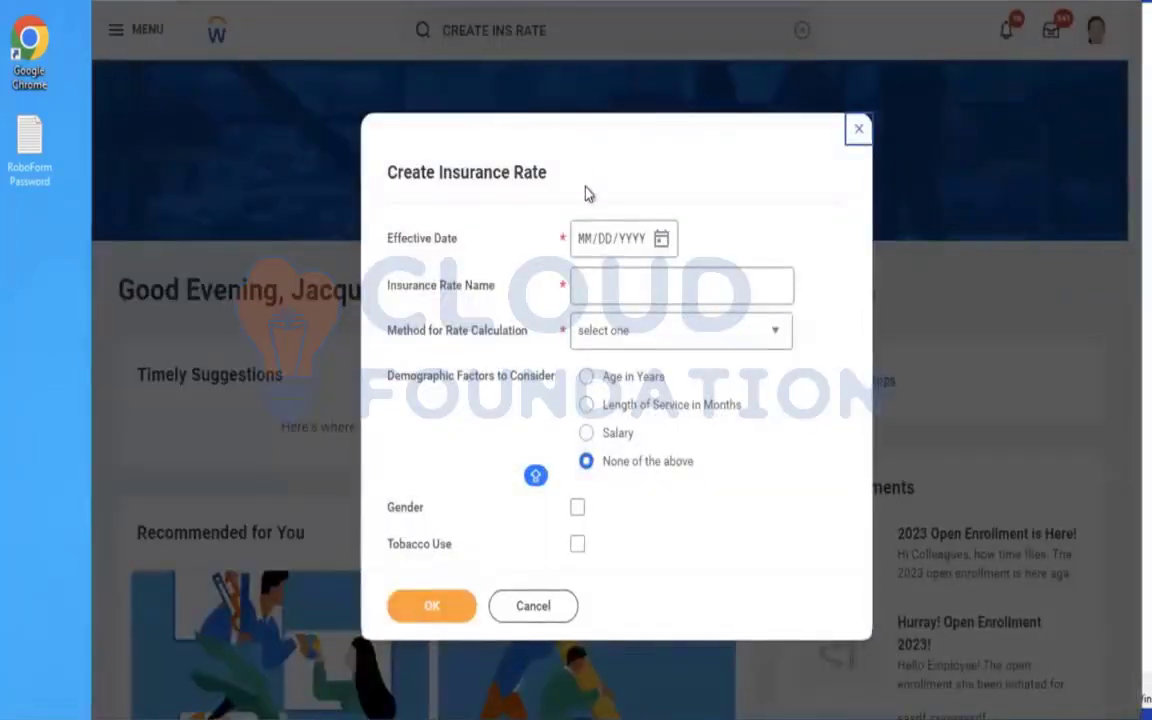
# Set the insurance rate's effective date to 01/01/2023 and its name to "AMD - Flat Insurance Rate".
pyautogui.click(585, 250)
pyautogui.write('01012023')
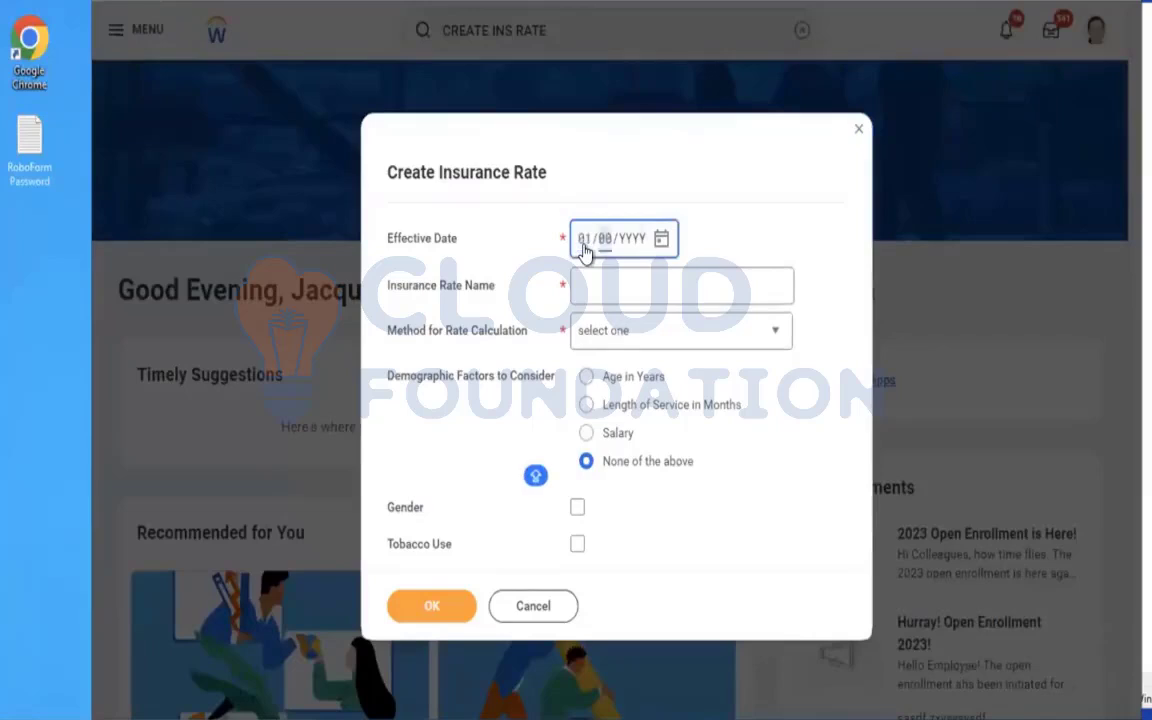
pyautogui.click(627, 286)
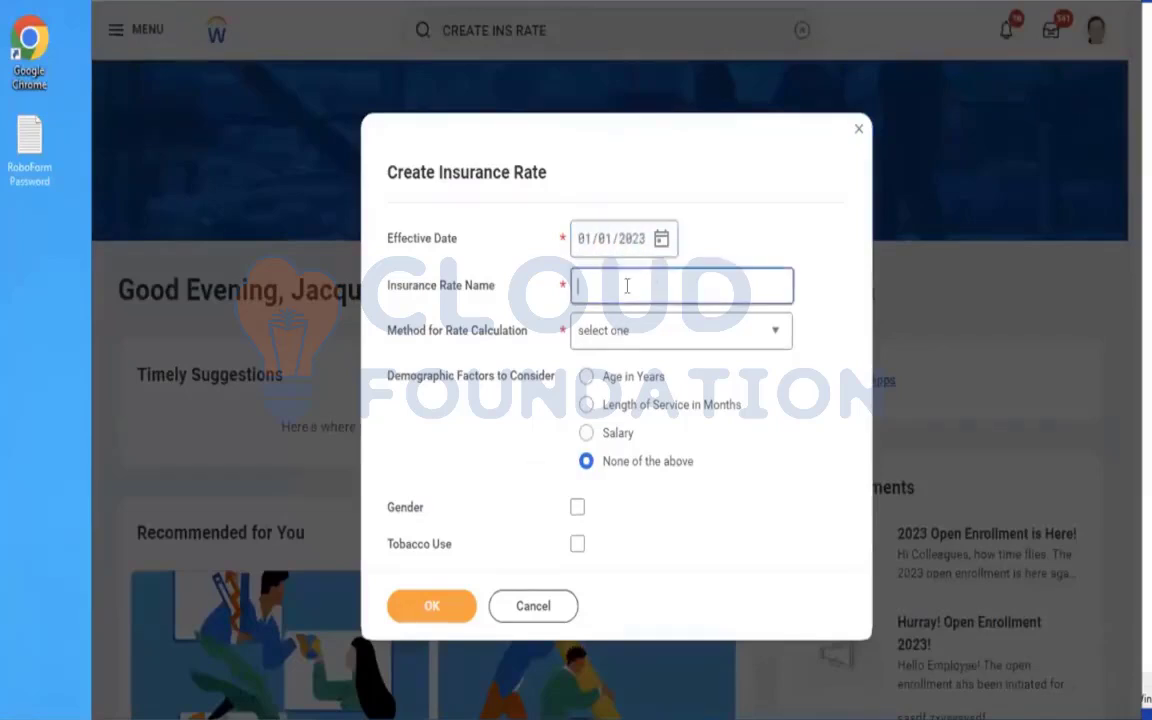
pyautogui.write('AMD - Fla')
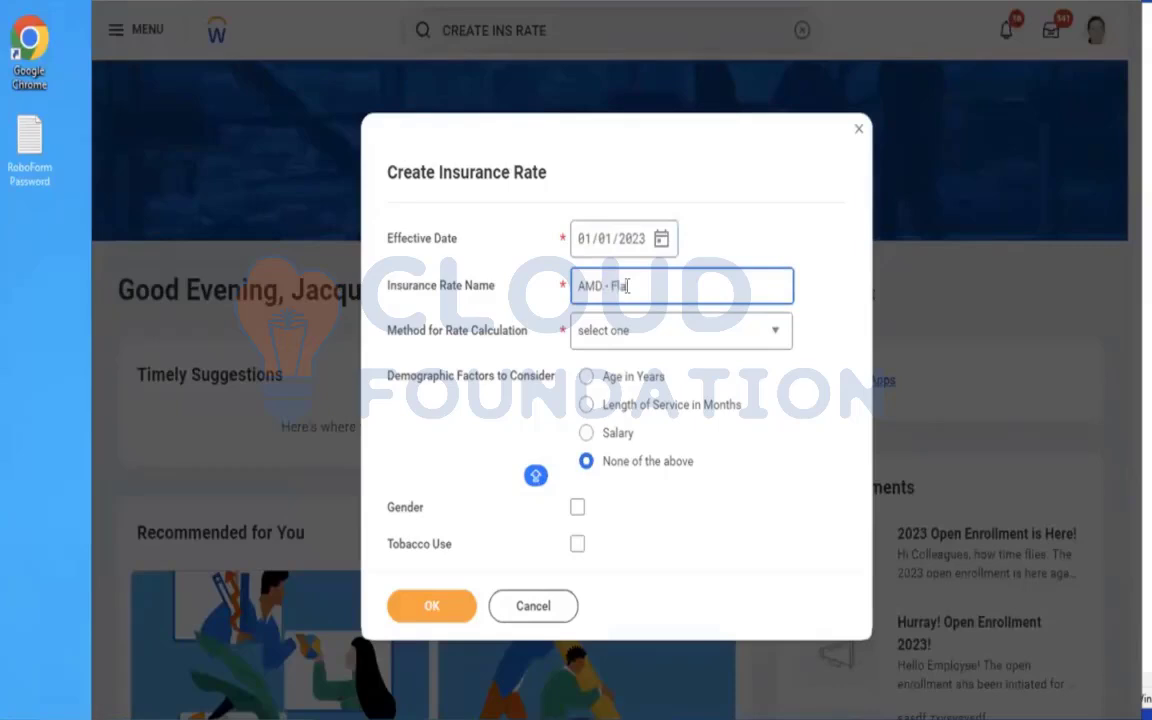
pyautogui.write('t Insurance Rate')
# Set the rate calculation method to Flat Amount per Covered Dependent and extend the rate name to "AMD - Flat Insurance Rate Dependent".
pyautogui.click(644, 342)
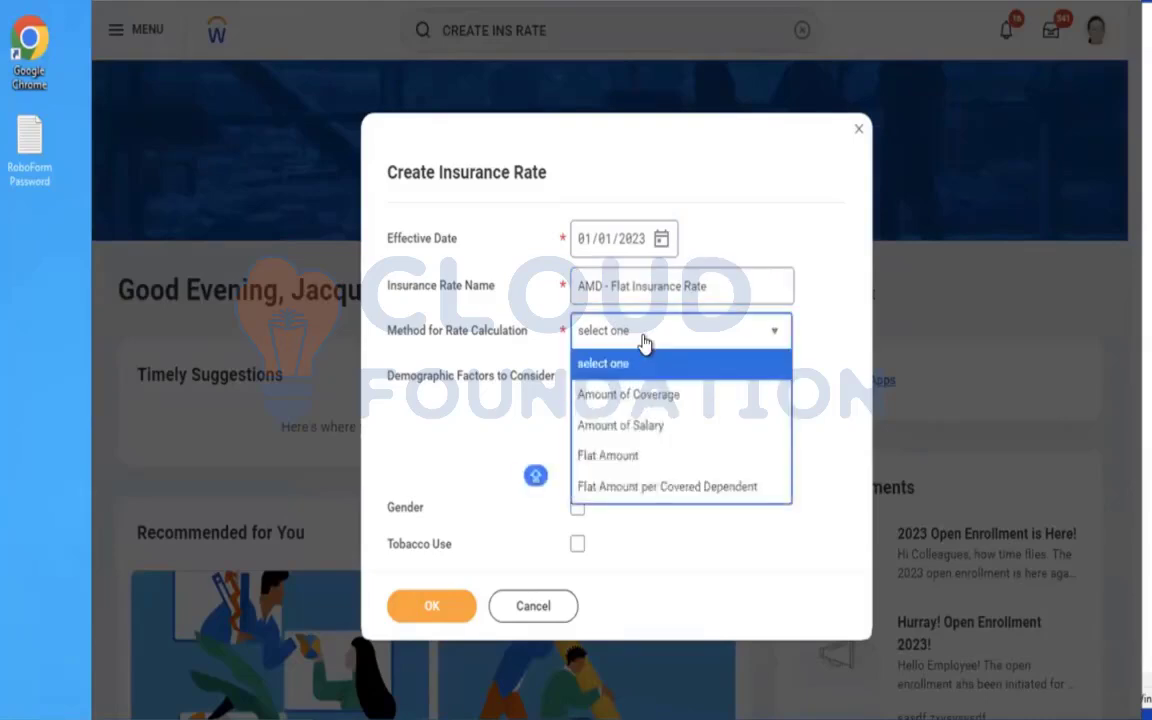
pyautogui.click(638, 488)
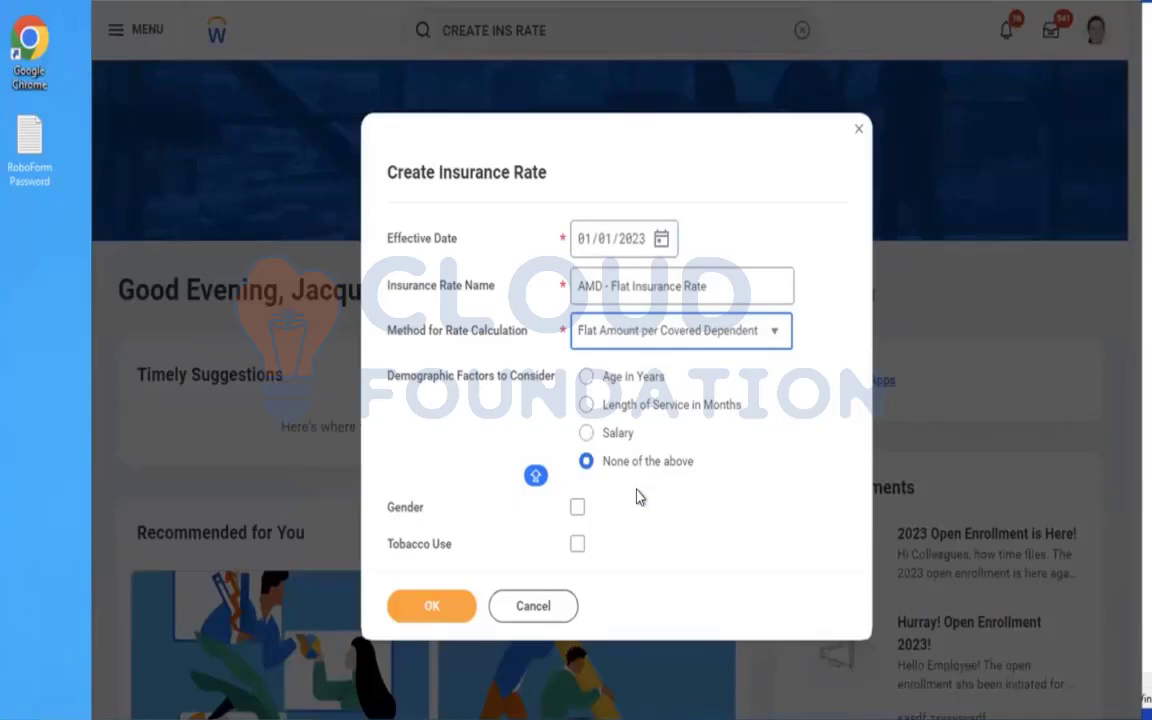
pyautogui.click(739, 285)
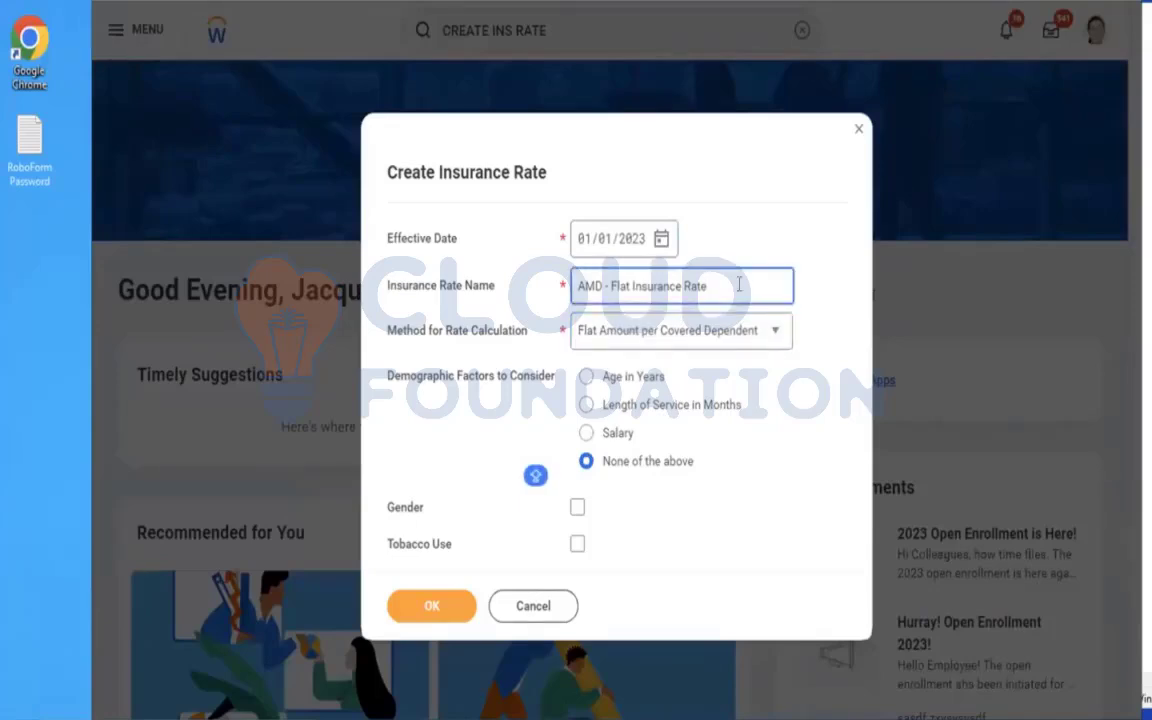
pyautogui.write('Dependent')
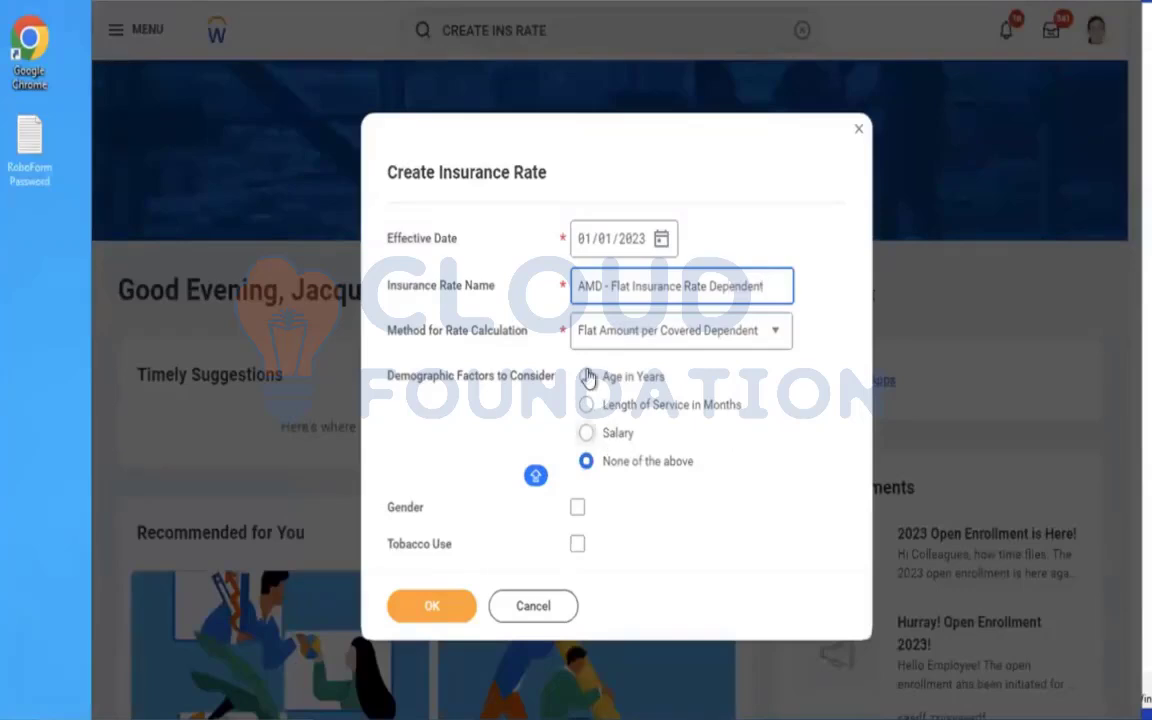
pyautogui.click(645, 519)
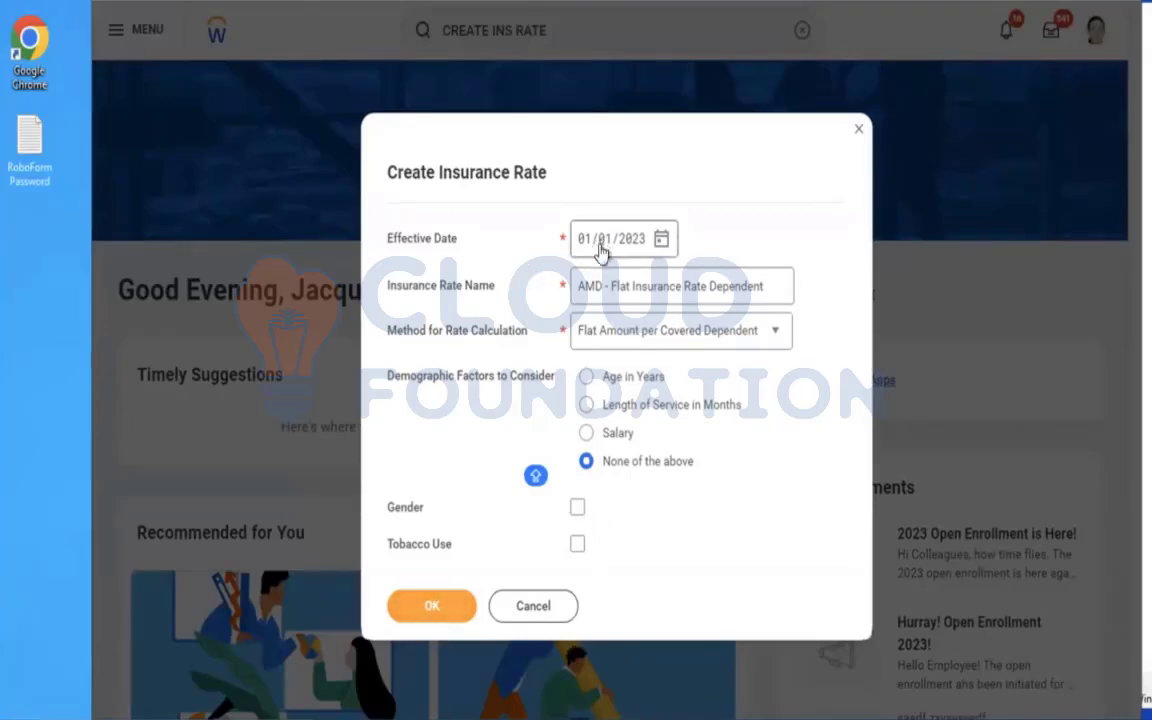
# Review the rate name and calculation method, keep Flat Amount per Covered Dependent and continue to the rate details.
pyautogui.click(607, 286)
pyautogui.moveTo(596, 286); pyautogui.dragTo(765, 287)
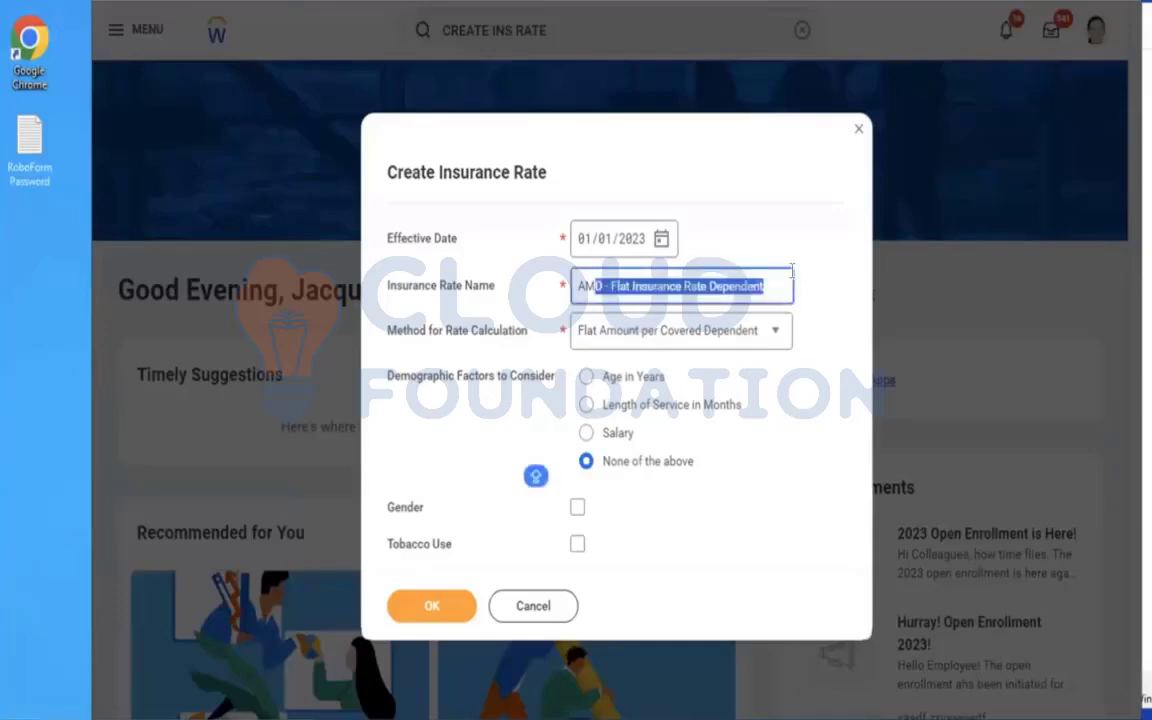
pyautogui.click(712, 338)
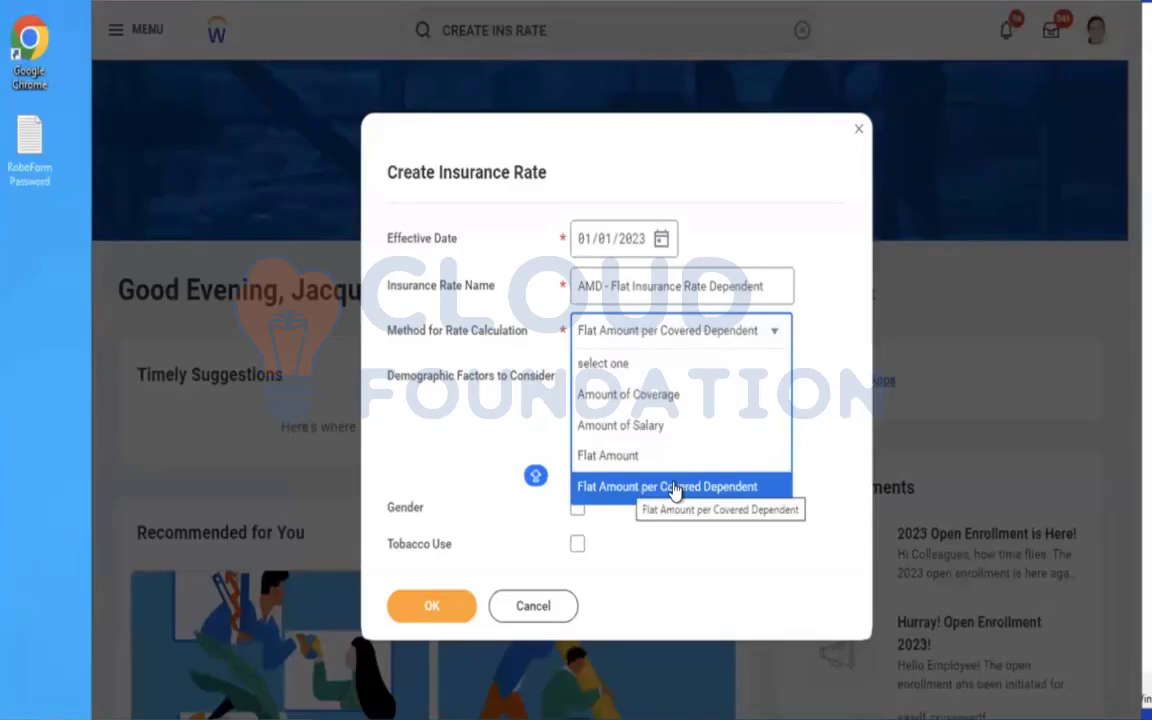
pyautogui.click(478, 436)
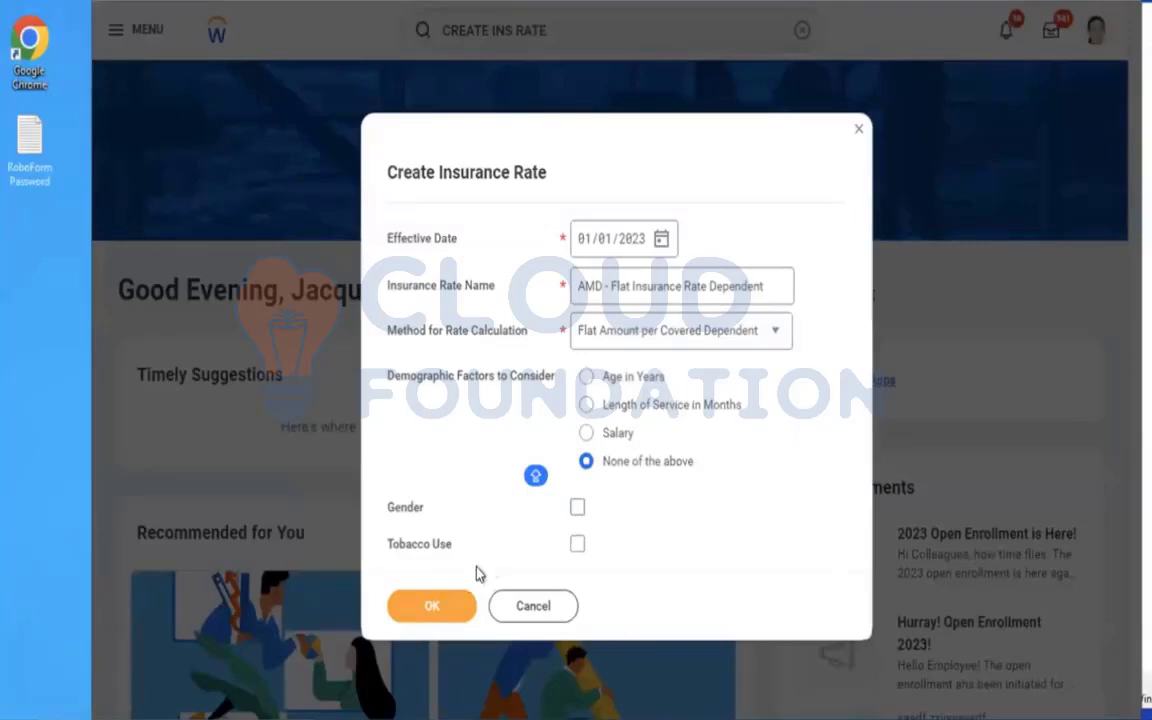
pyautogui.click(431, 605)
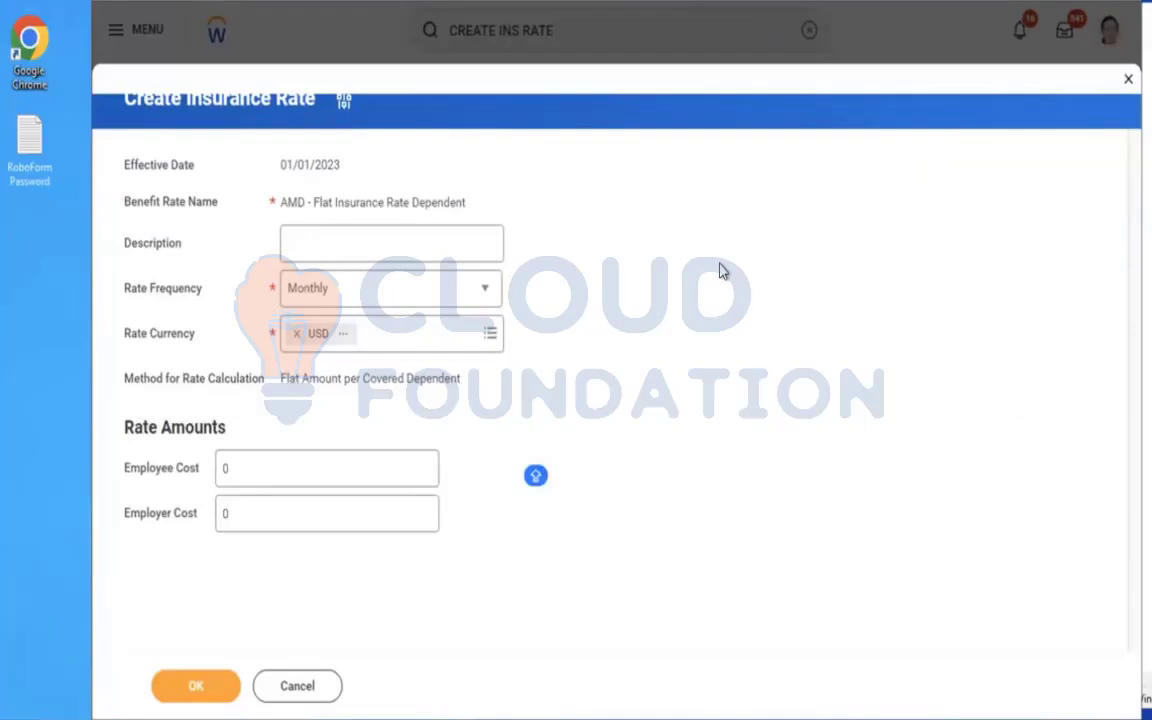
# Set the Employee Cost to 5.38 and save the insurance rate.
pyautogui.click(281, 467)
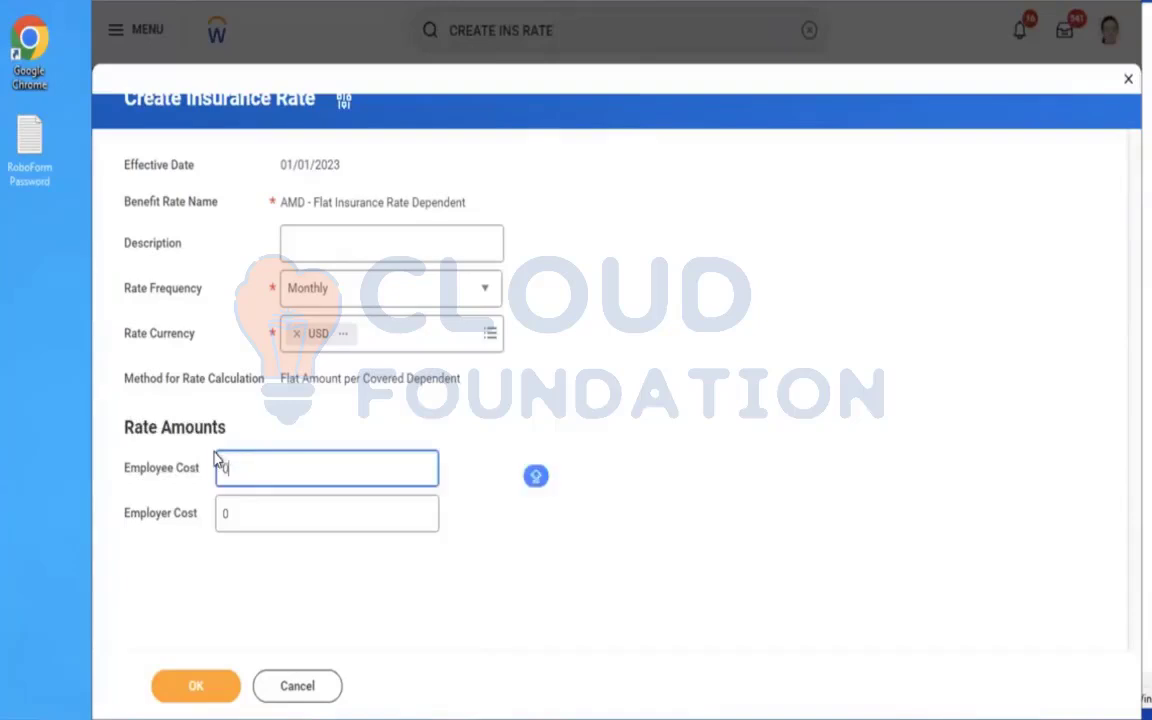
pyautogui.press('BackSpace')
pyautogui.write('5.38')
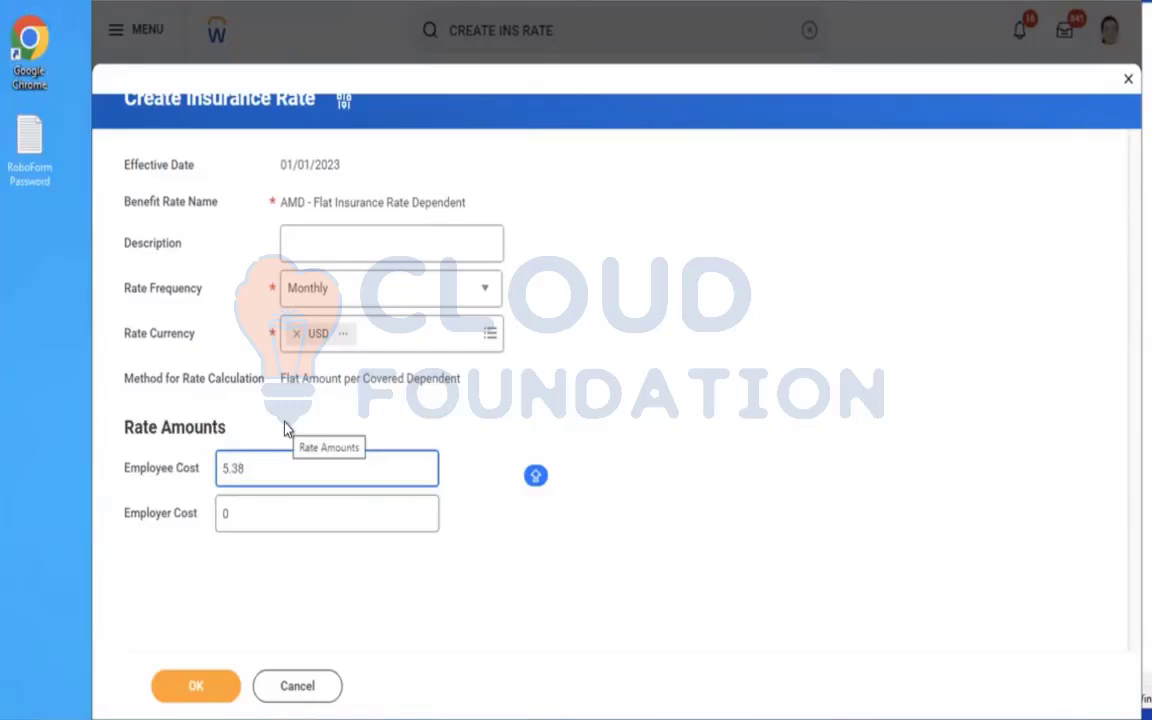
pyautogui.click(394, 603)
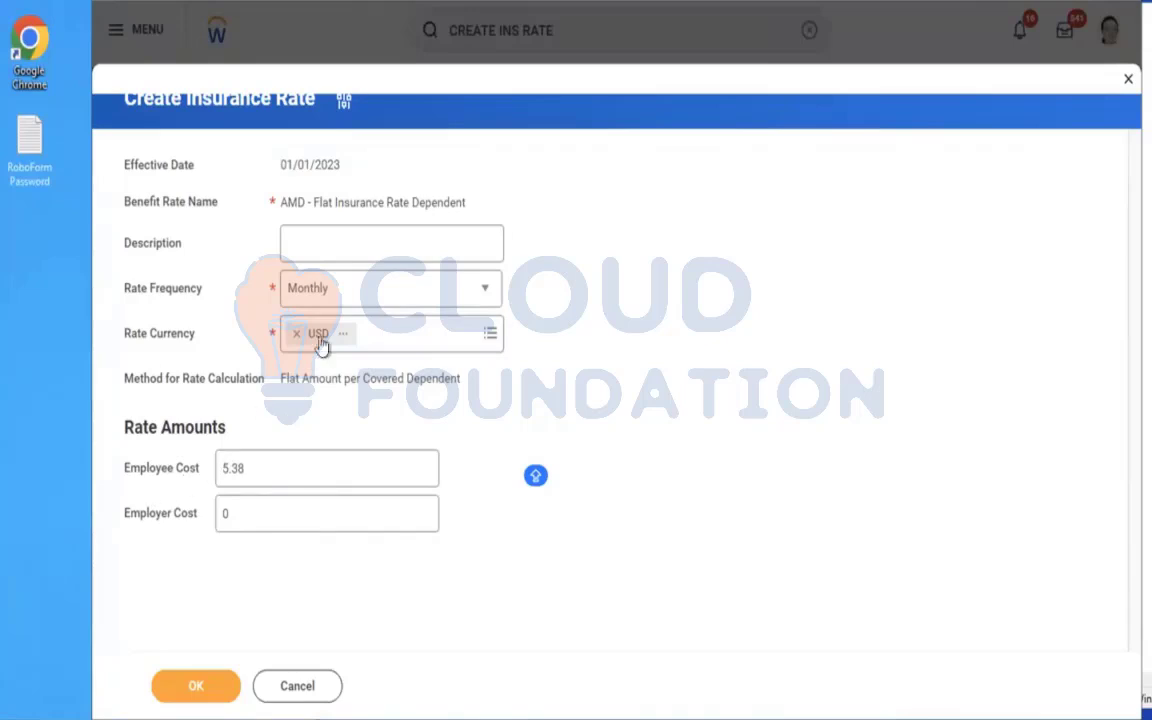
pyautogui.moveTo(280, 378); pyautogui.dragTo(332, 379)
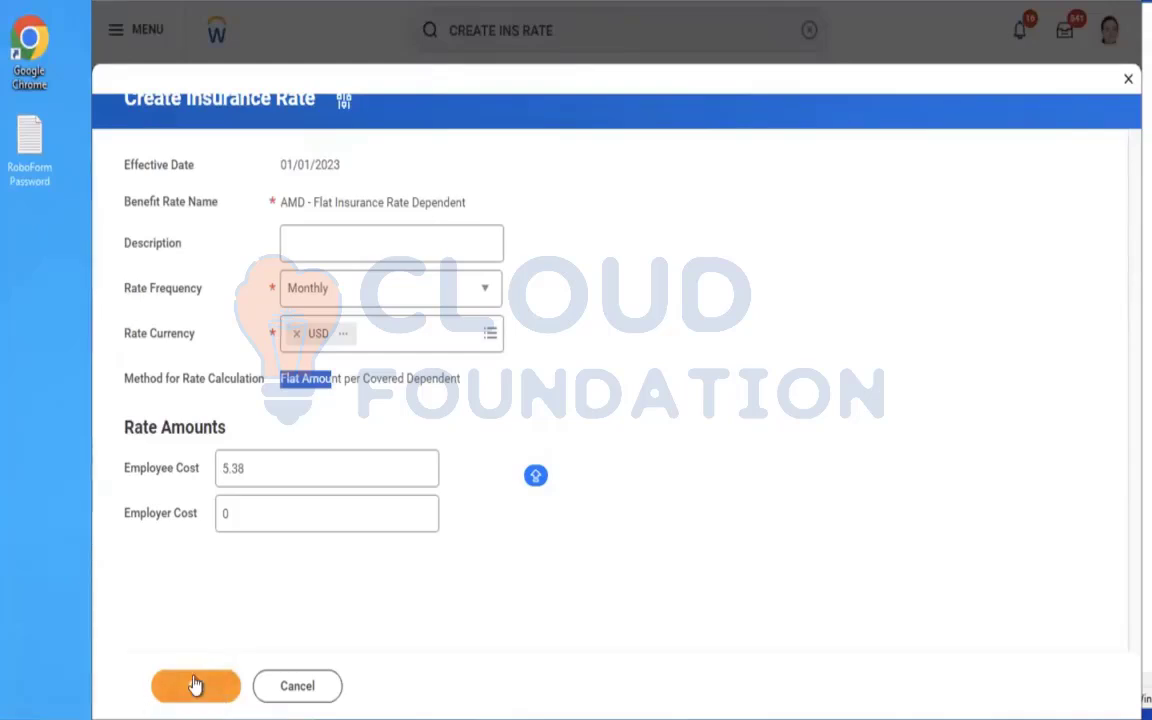
pyautogui.click(195, 685)
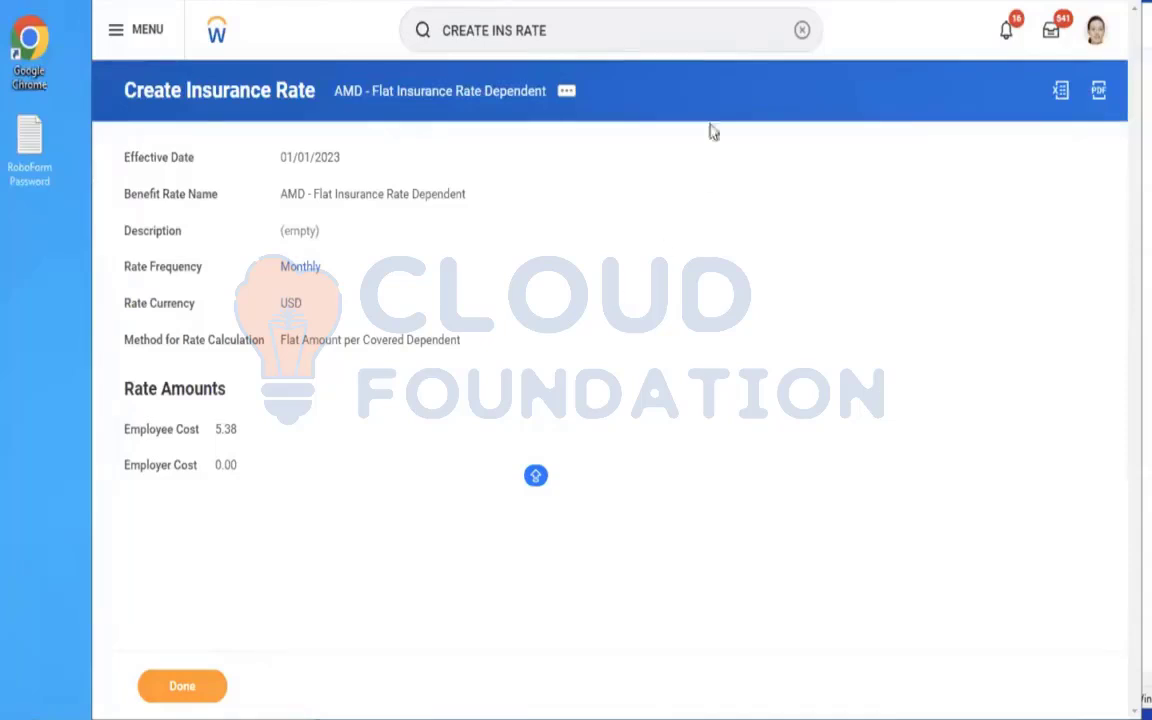
# Search for "create ben plan" and open the Create Benefit Plan task.
pyautogui.click(795, 34)
pyautogui.write('c')
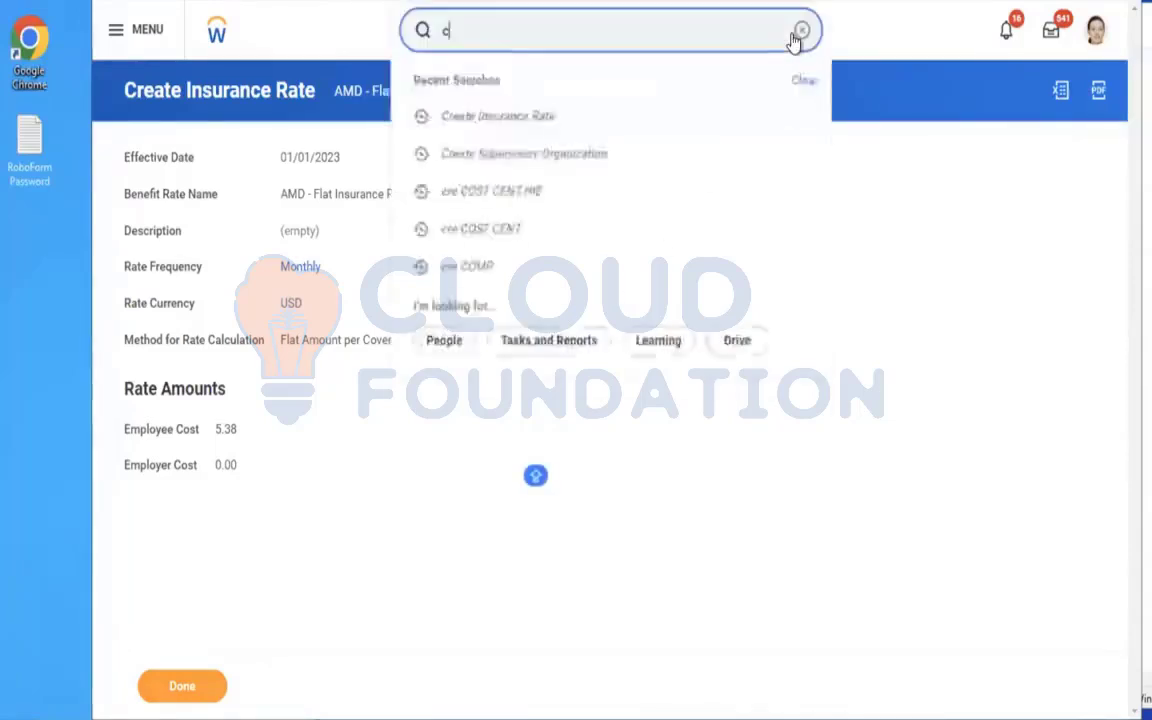
pyautogui.write('reate ben plan')
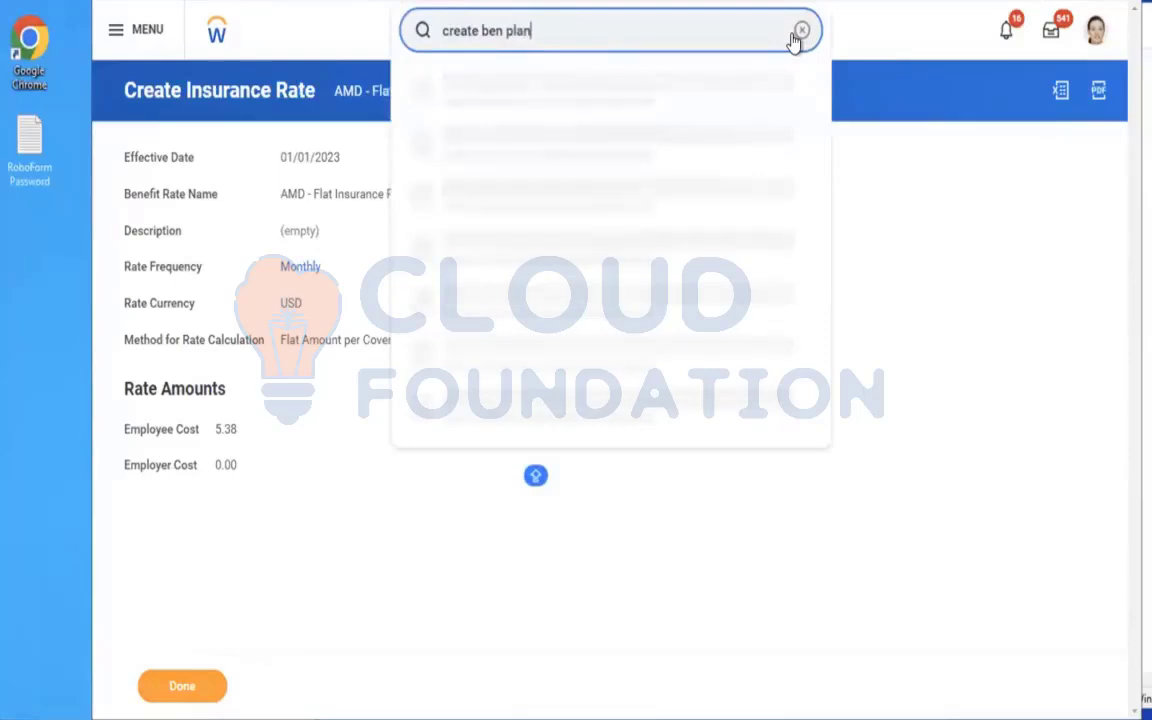
pyautogui.click(458, 108)
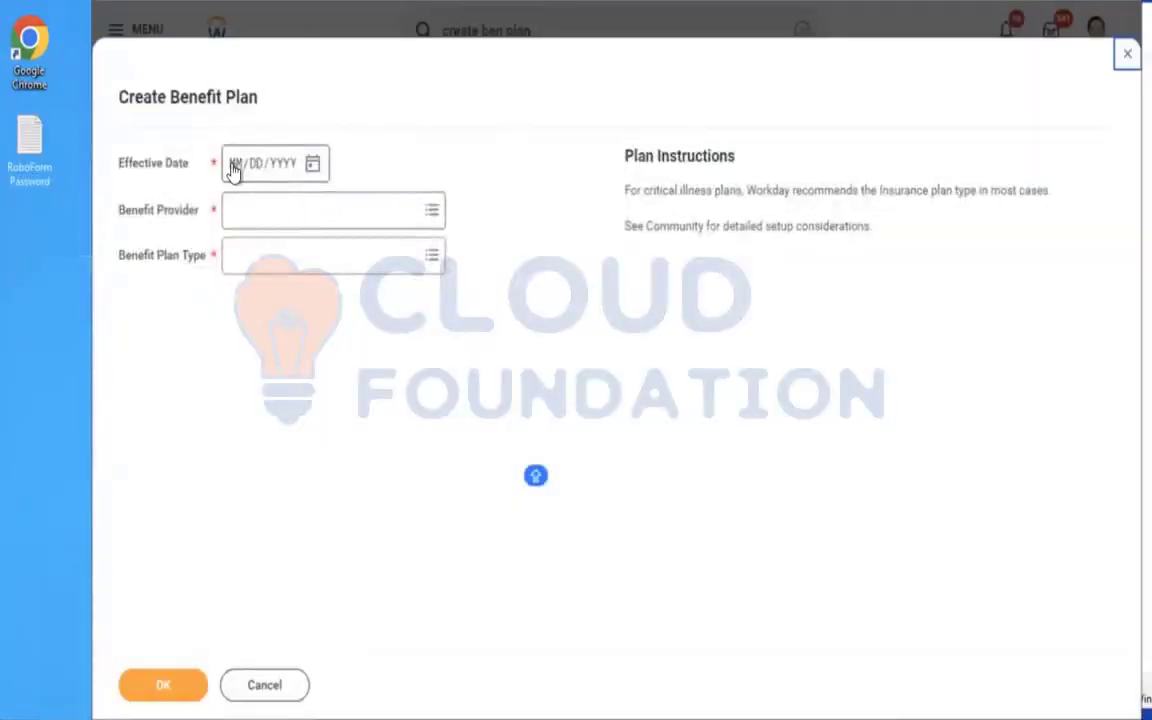
# Set the benefit plan's effective date to 01/01/2023, choose AXA as Benefit Provider and open the Benefit Plan Type choices.
pyautogui.click(232, 168)
pyautogui.write('01012023')
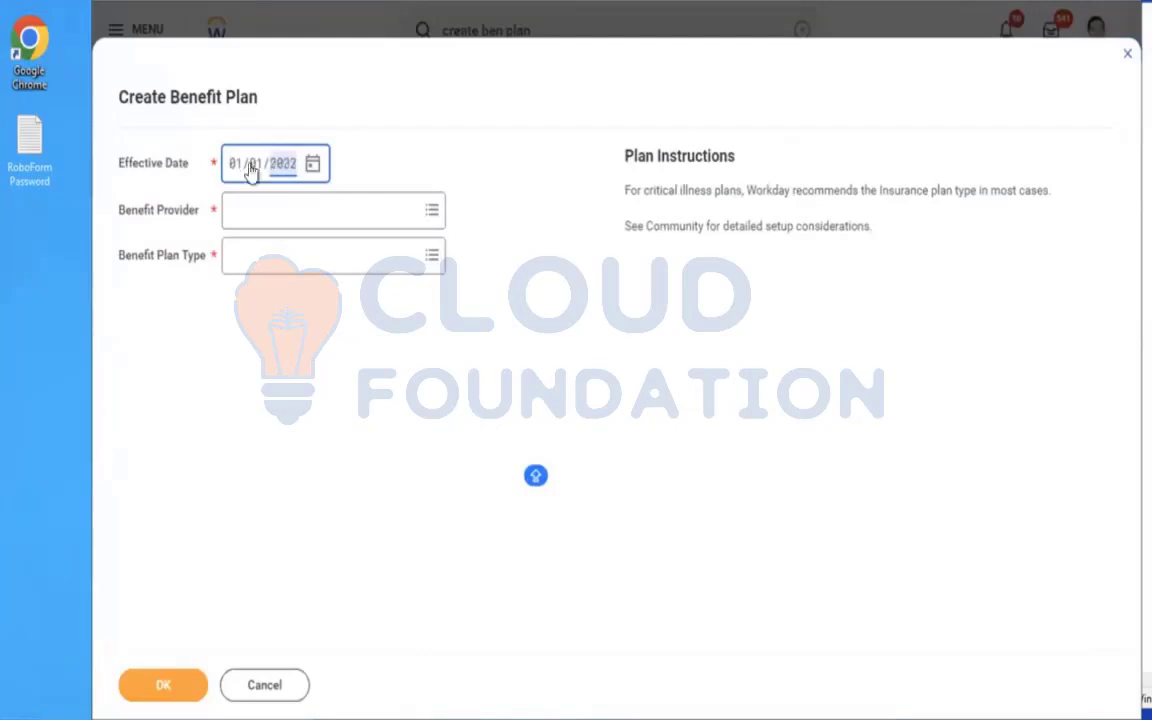
pyautogui.click(307, 215)
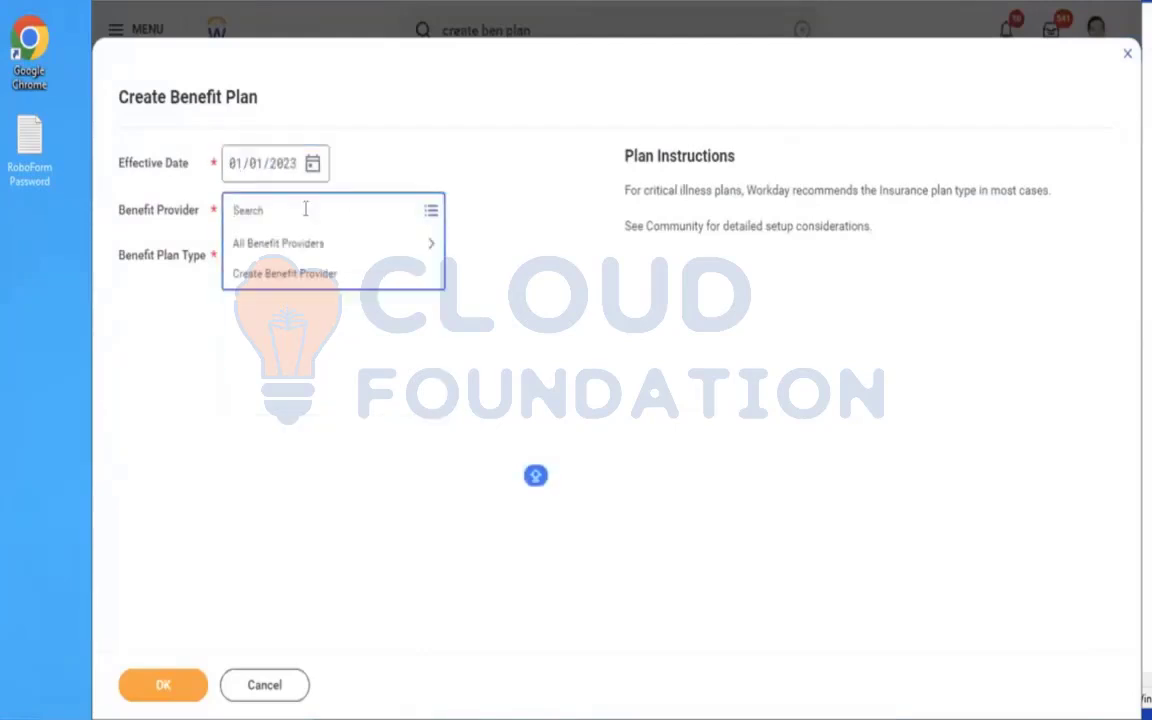
pyautogui.click(277, 247)
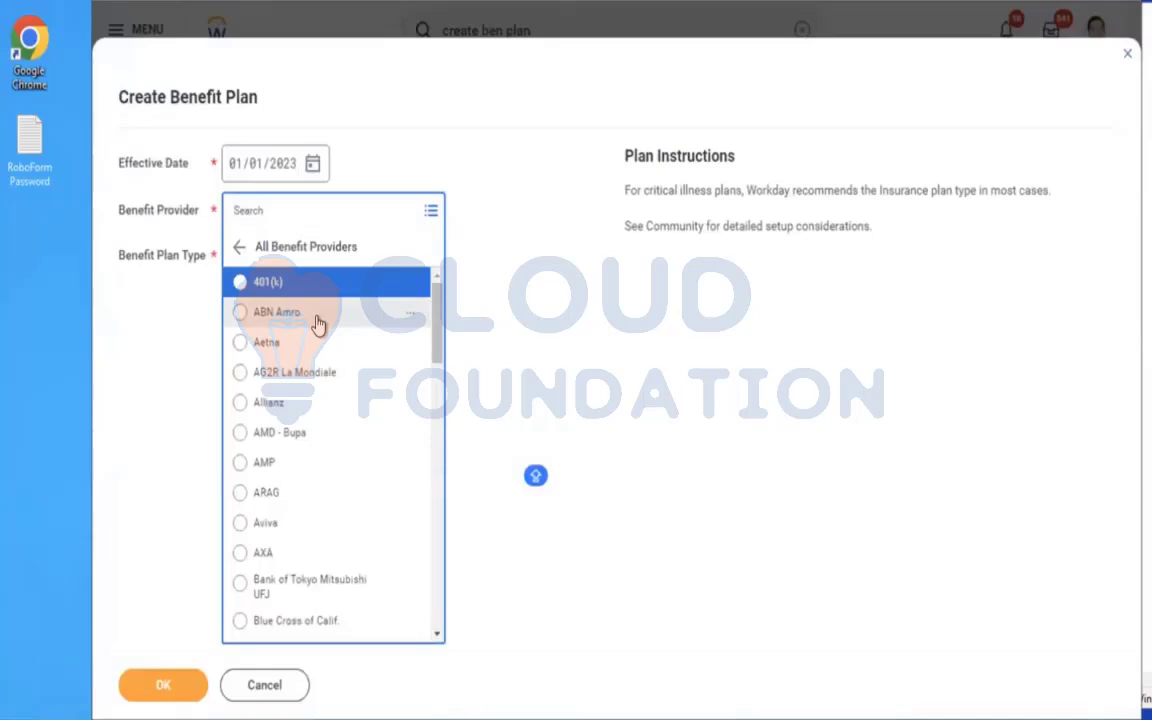
pyautogui.click(295, 554)
pyautogui.click(297, 258)
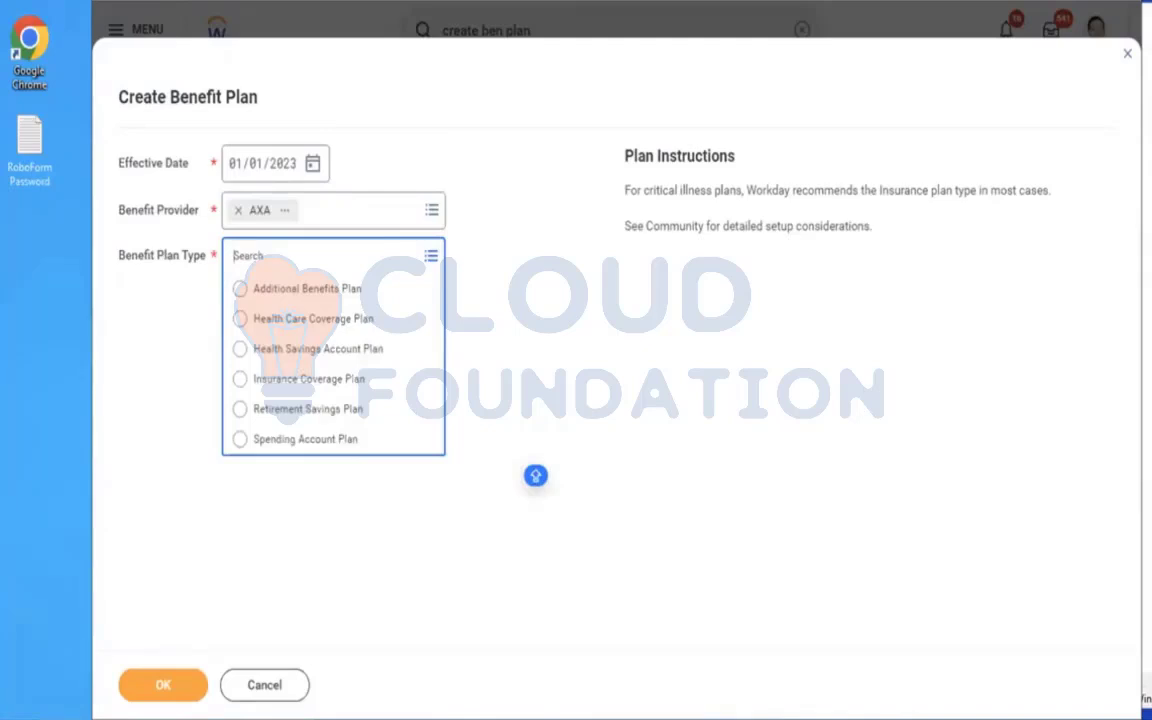
# Duplicate the Workday browser tab and dismiss the Create Benefit Plan and Create Insurance Rate dialogs in the copy.
pyautogui.rightClick(381, 1)
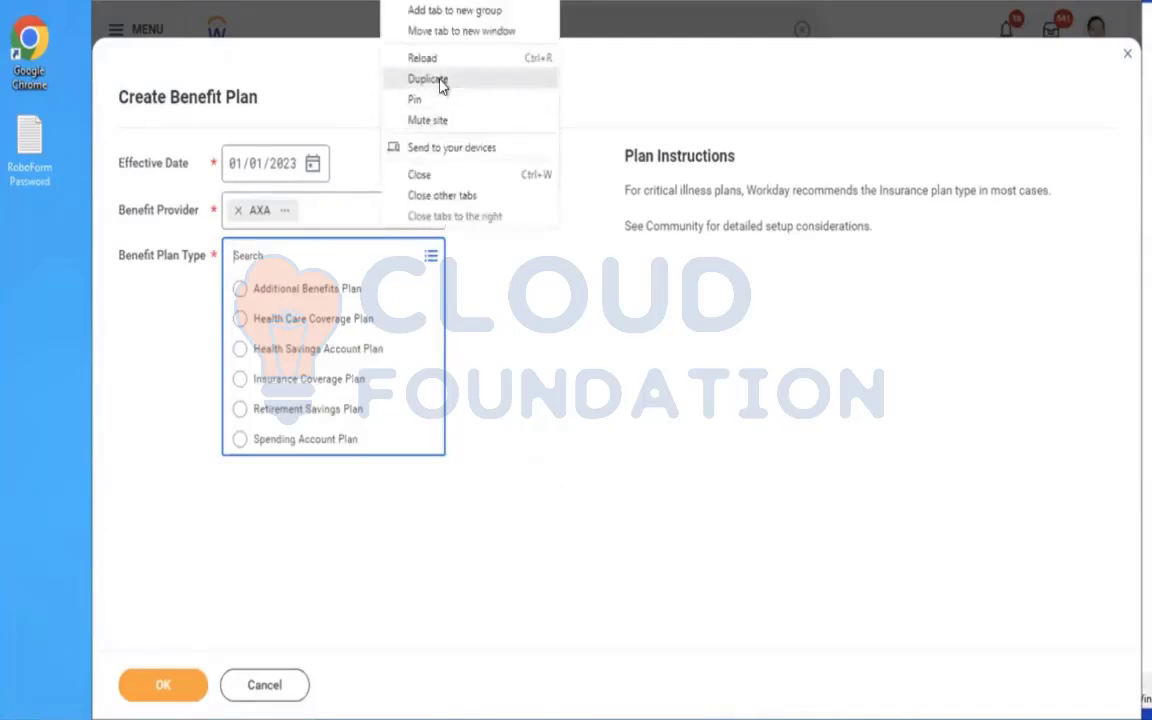
pyautogui.click(440, 81)
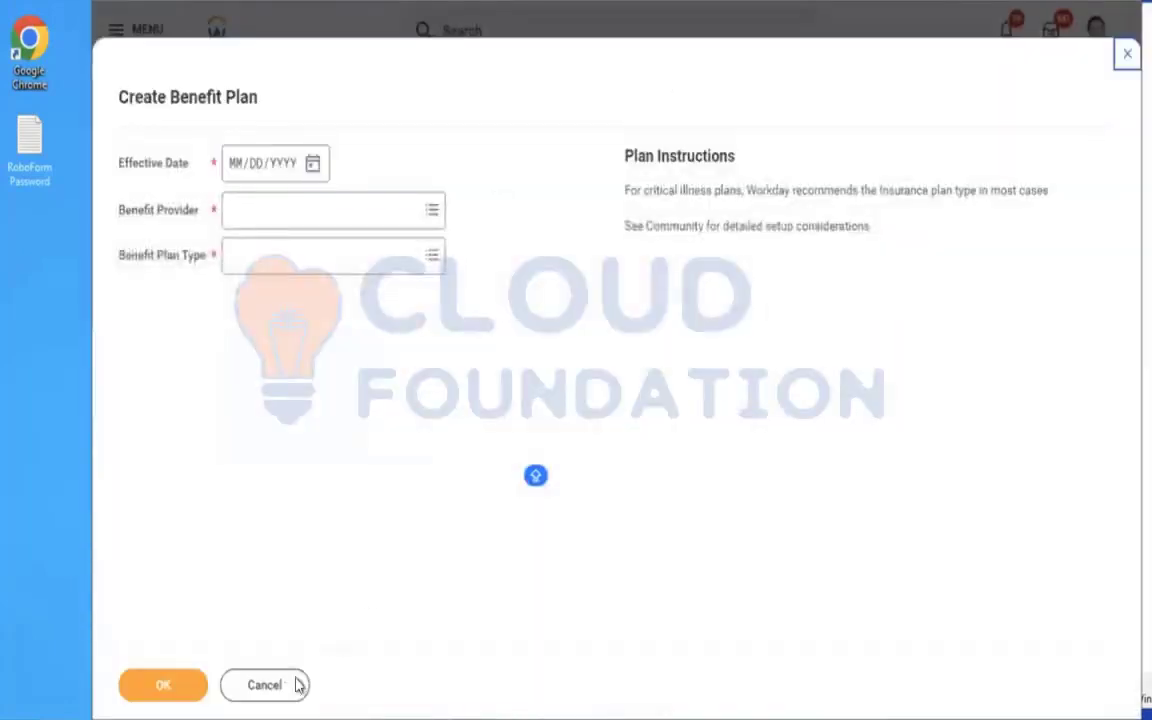
pyautogui.click(264, 685)
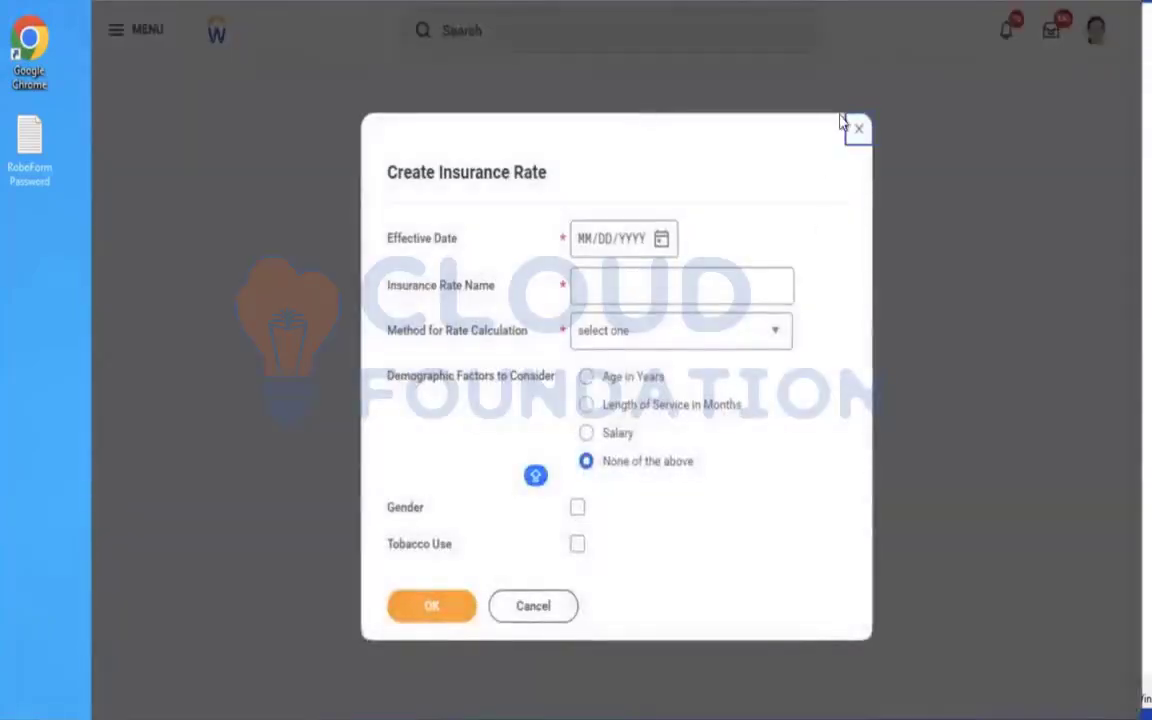
pyautogui.click(855, 133)
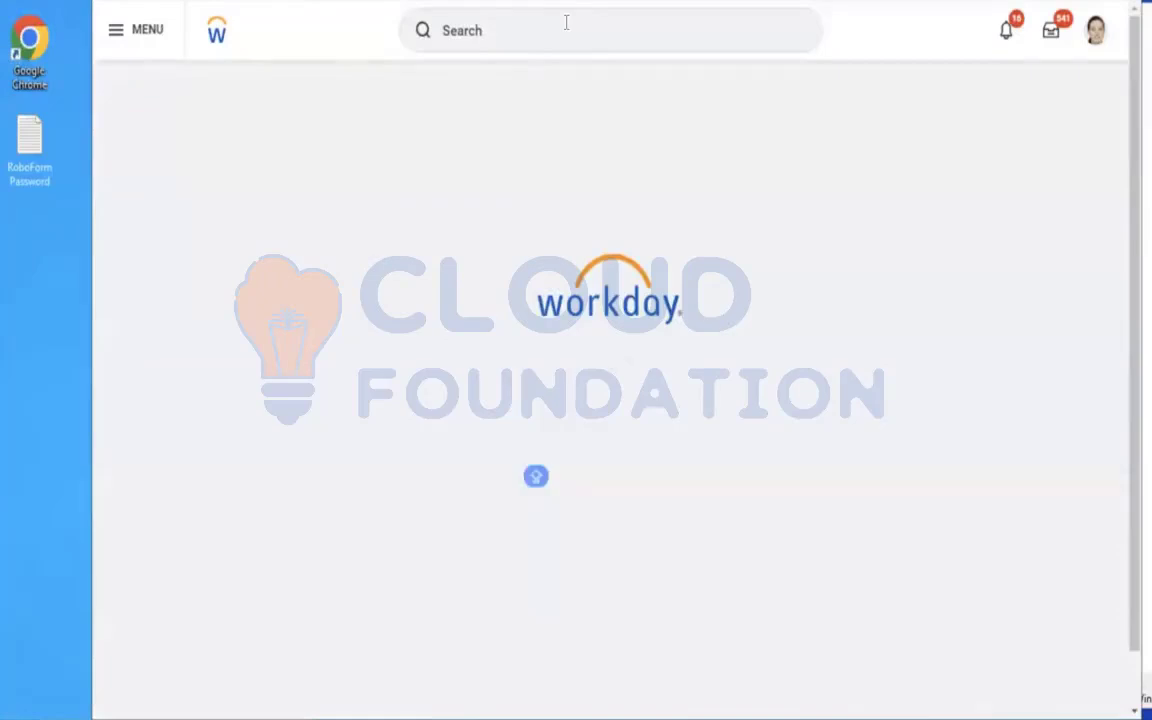
# Switch to the Notepad notes and add the line "Insurance rate - Salary multiplier" below the INSURANCE RATE - FLAT line.
pyautogui.click(532, 24)
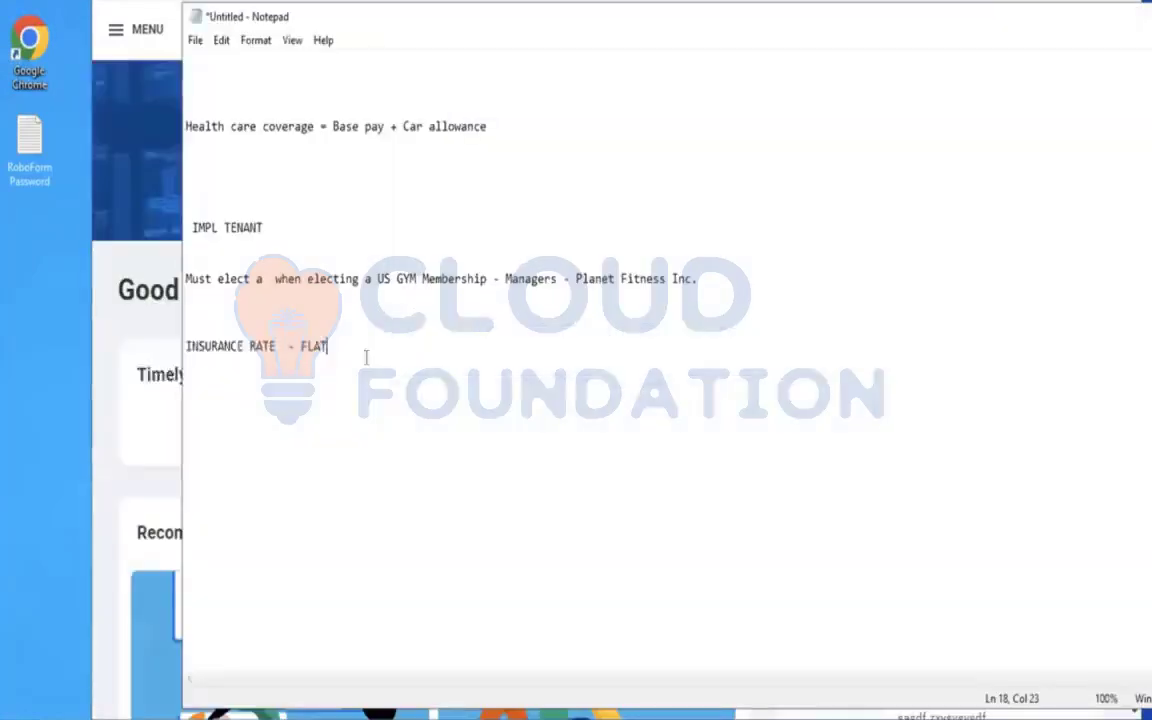
pyautogui.press('Return')
pyautogui.press('Return')
pyautogui.write('Insuranc')
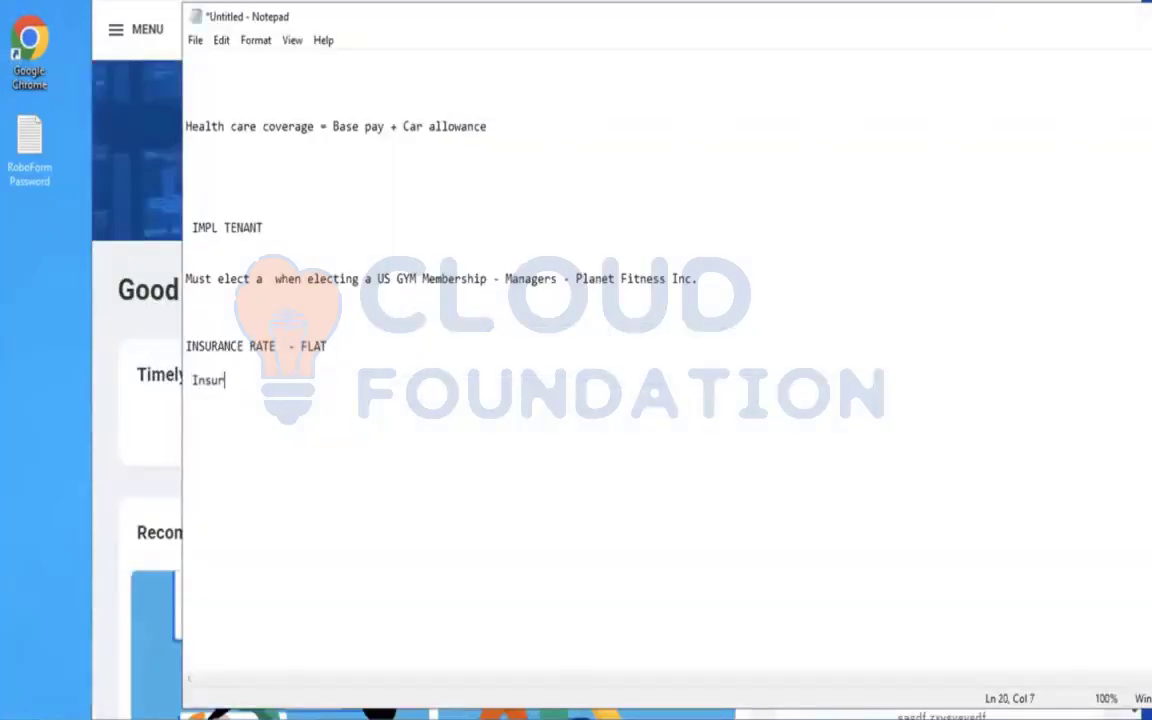
pyautogui.write('e rate ')
pyautogui.write('- $')
pyautogui.write('alary mul')
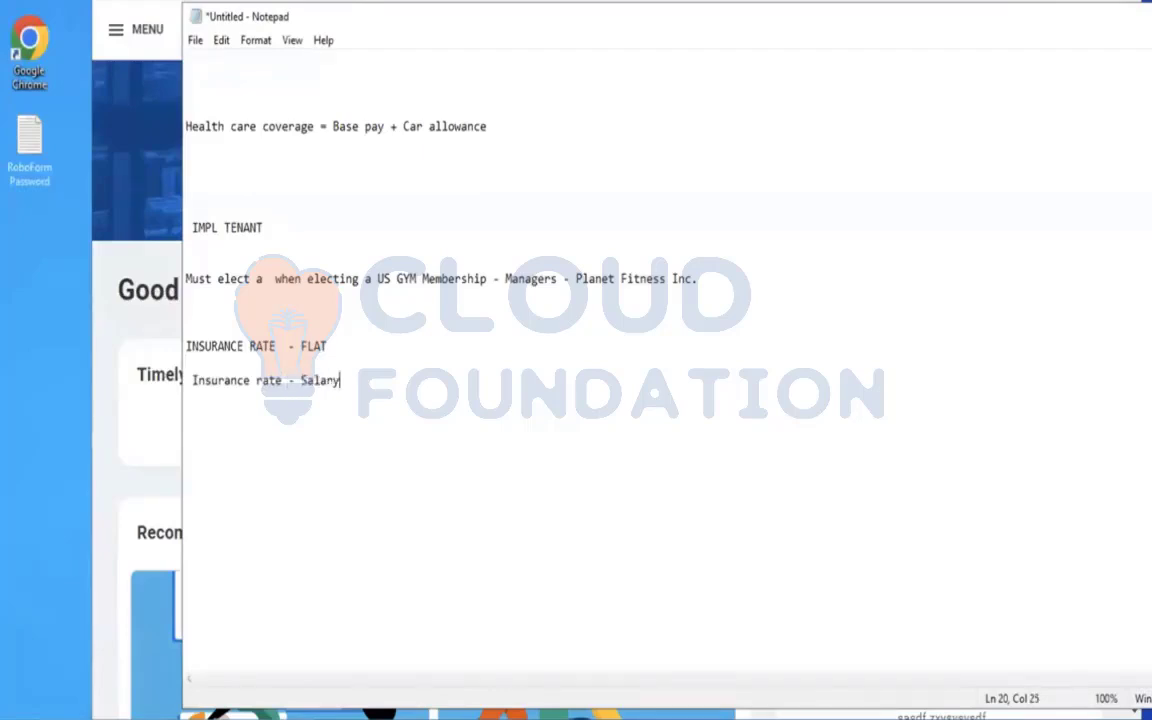
pyautogui.write('tiplier')
# Add the line "Insurante based on percentage" below the Salary multiplier line in the notes.
pyautogui.press('Return')
pyautogui.press('Return')
pyautogui.write('Insurante')
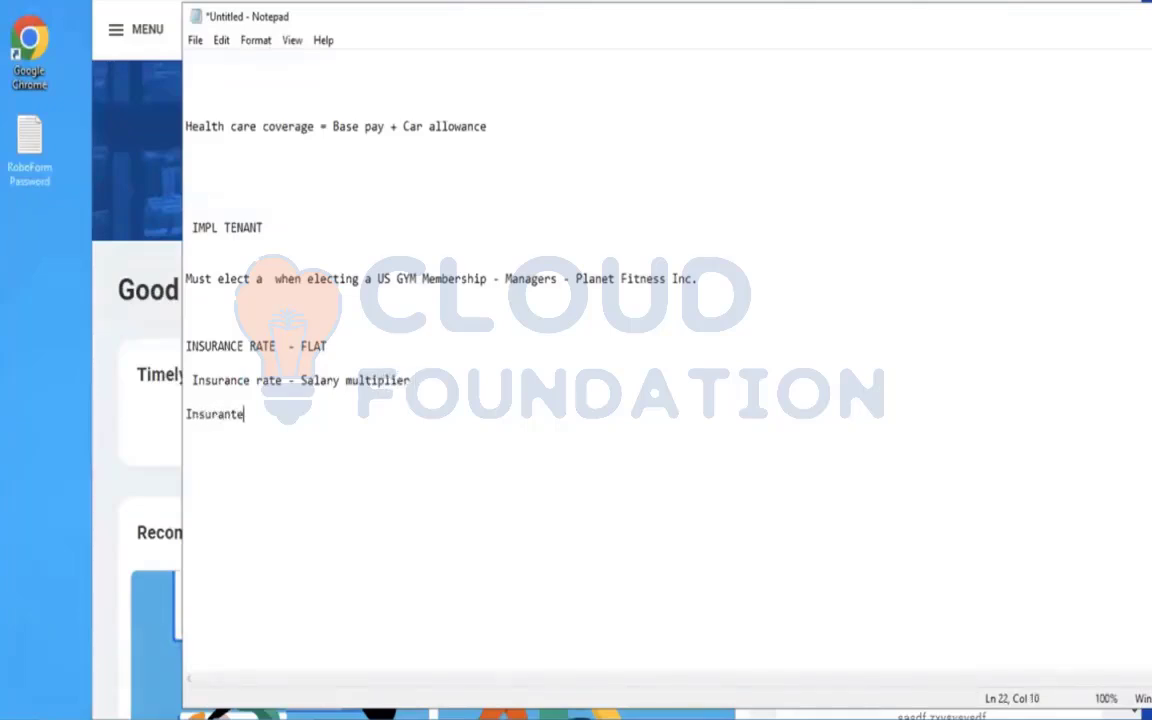
pyautogui.write(' based on pe')
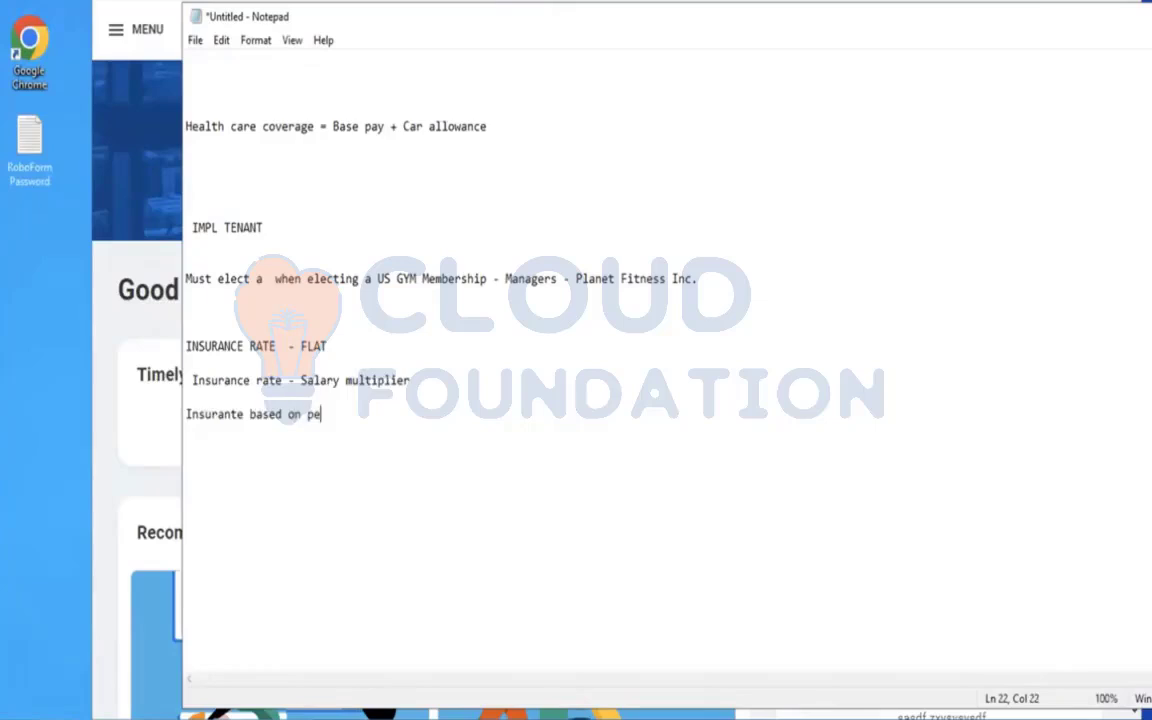
pyautogui.write('rcentage')
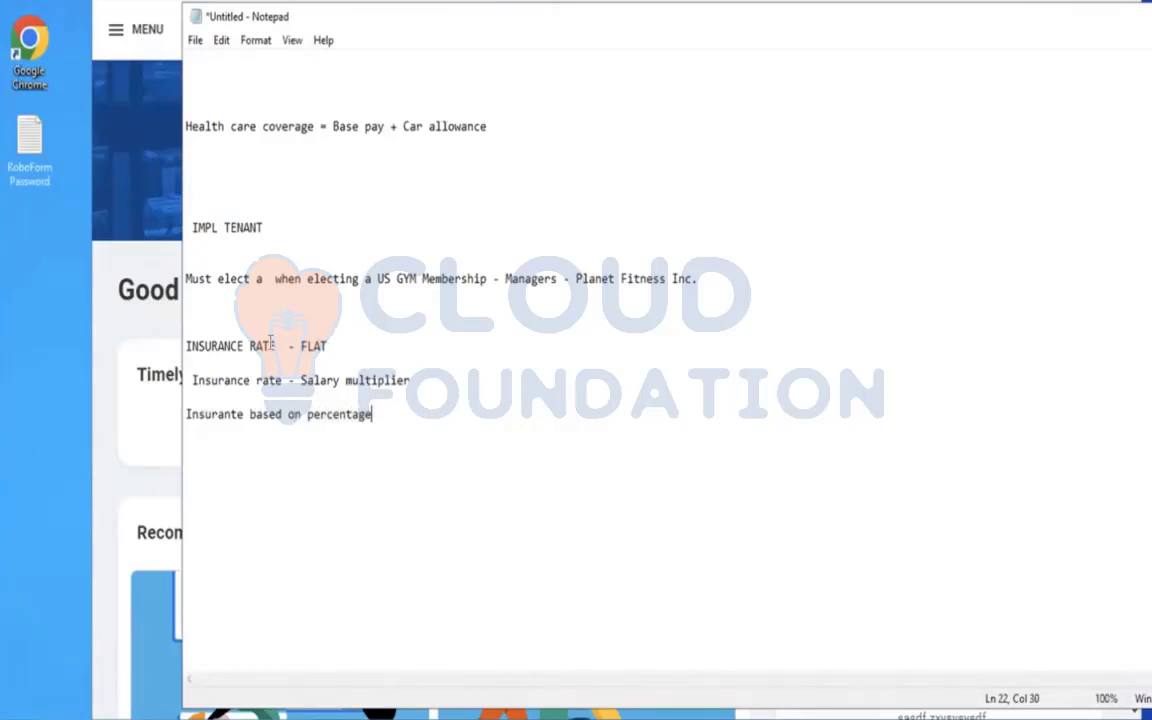
# Extend the Salary multiplier note with "- 1 X , 2X 3 X 4 X" and highlight that line.
pyautogui.moveTo(270, 346); pyautogui.dragTo(345, 343)
pyautogui.write('X')
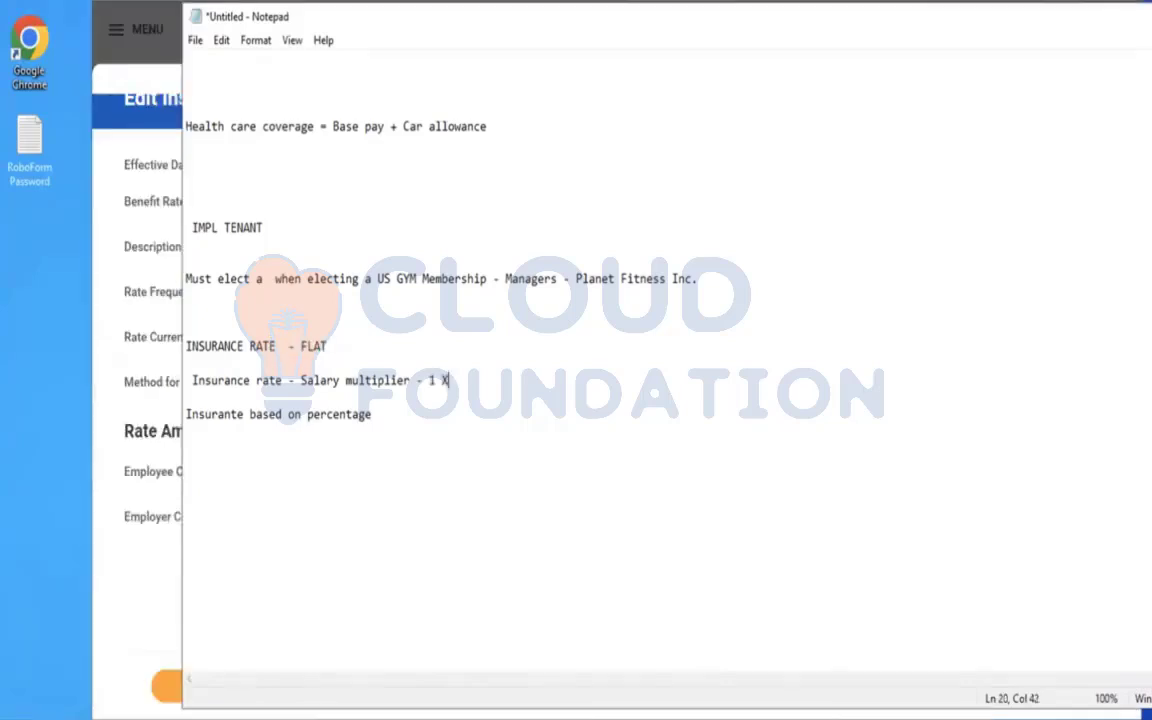
pyautogui.write(' , 2X 3 X 4 X')
pyautogui.moveTo(205, 346); pyautogui.dragTo(315, 347)
pyautogui.click(349, 398)
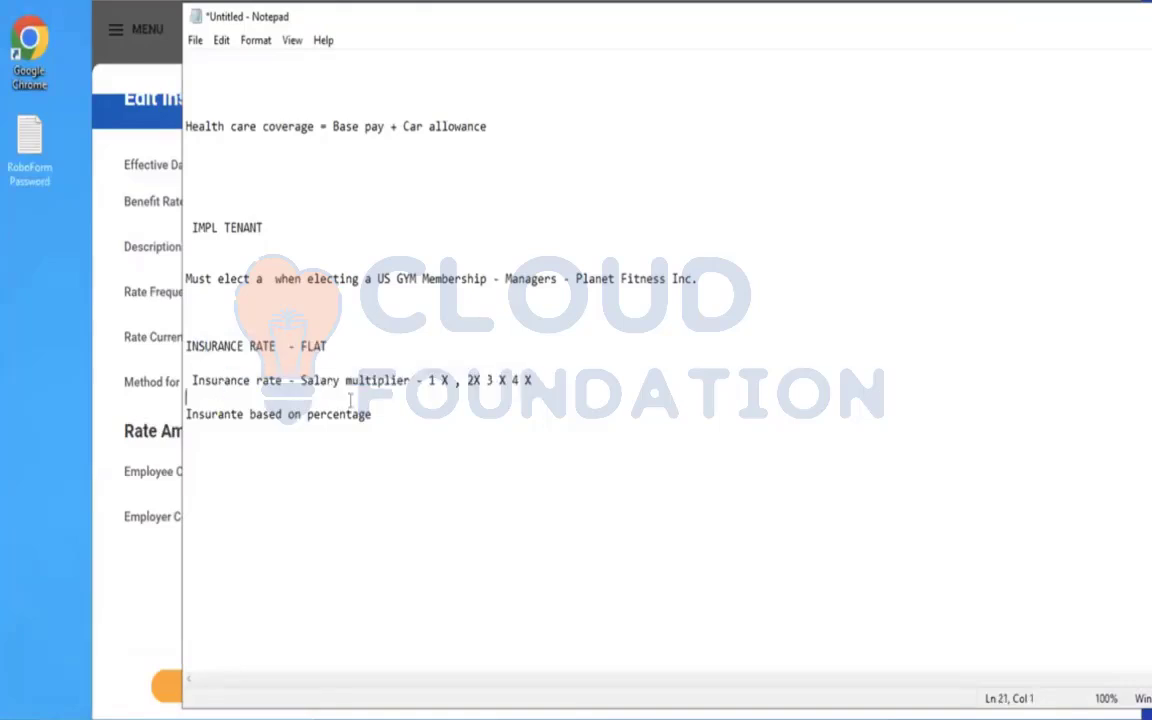
pyautogui.moveTo(349, 398); pyautogui.dragTo(318, 361)
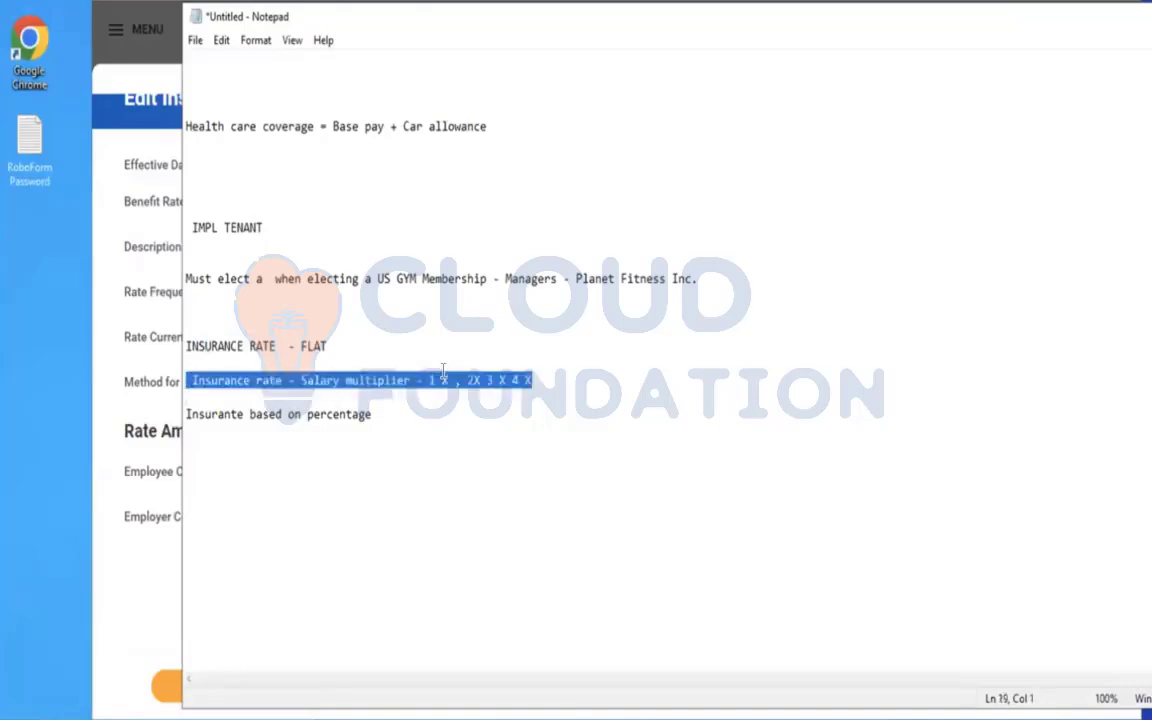
# Switch back to Workday and submit the Edit Insurance Rate form for AMD - Flat Insurance Rate Dependent.
pyautogui.click(130, 249)
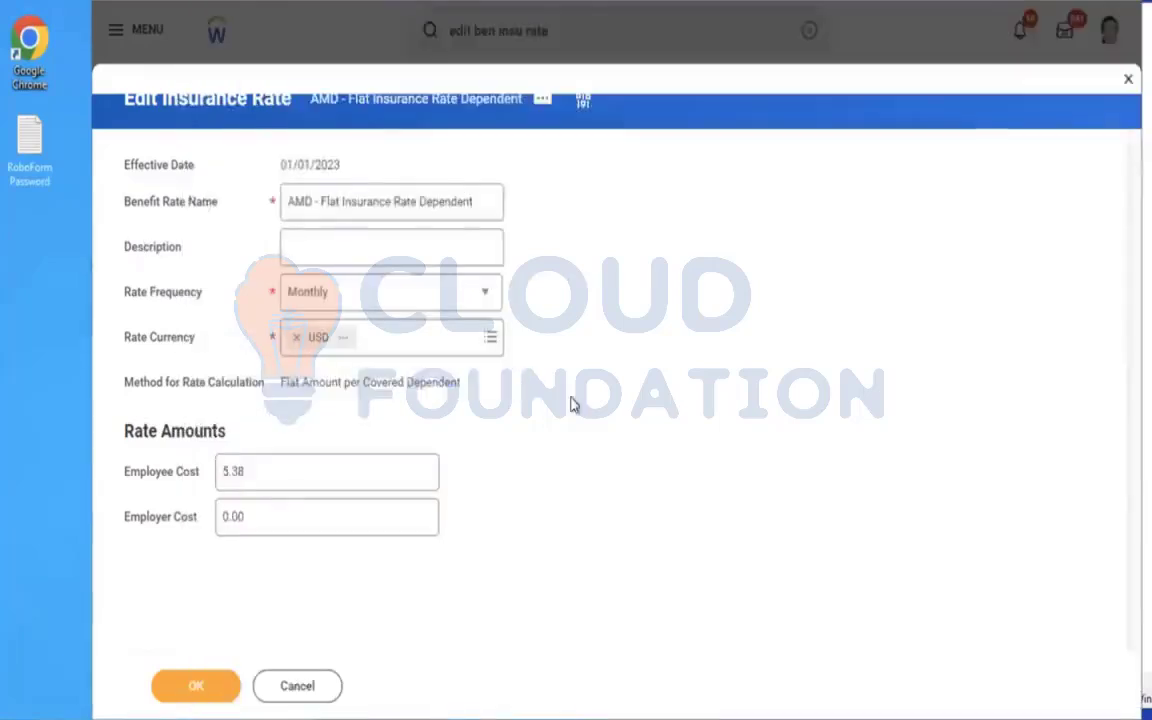
pyautogui.click(190, 686)
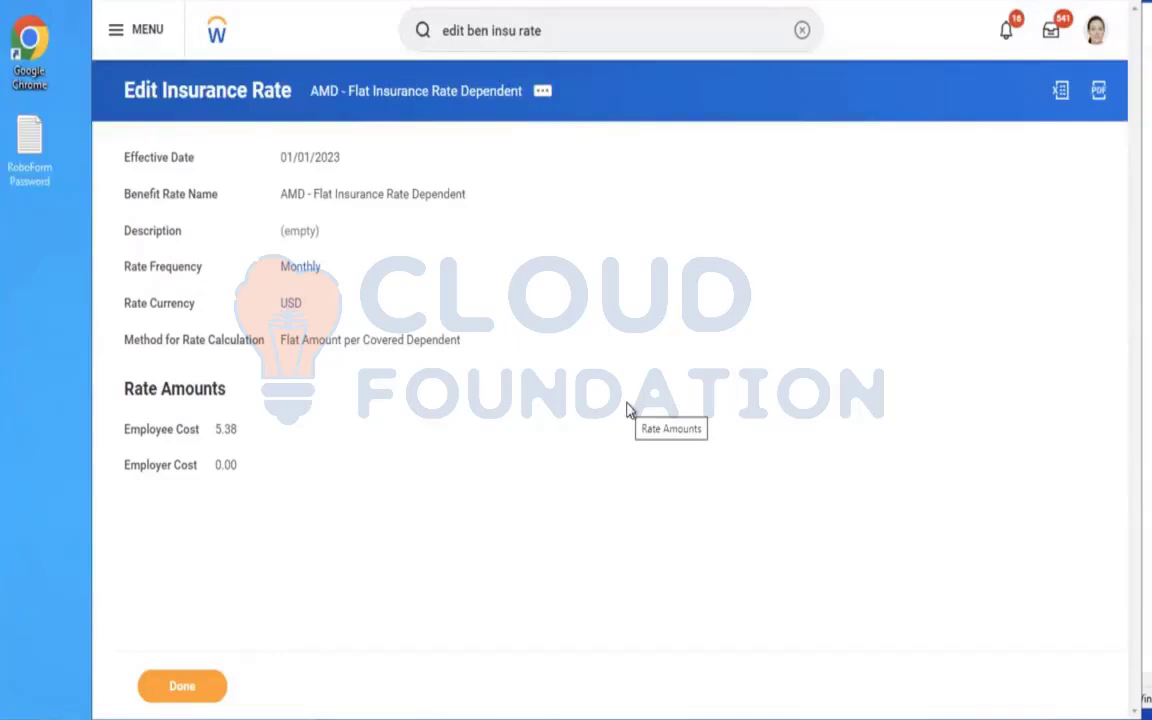
# Search for "MAINTAIN BEN COV TYPE" and open the Maintain Benefit Coverage Types task.
pyautogui.click(801, 35)
pyautogui.click(548, 36)
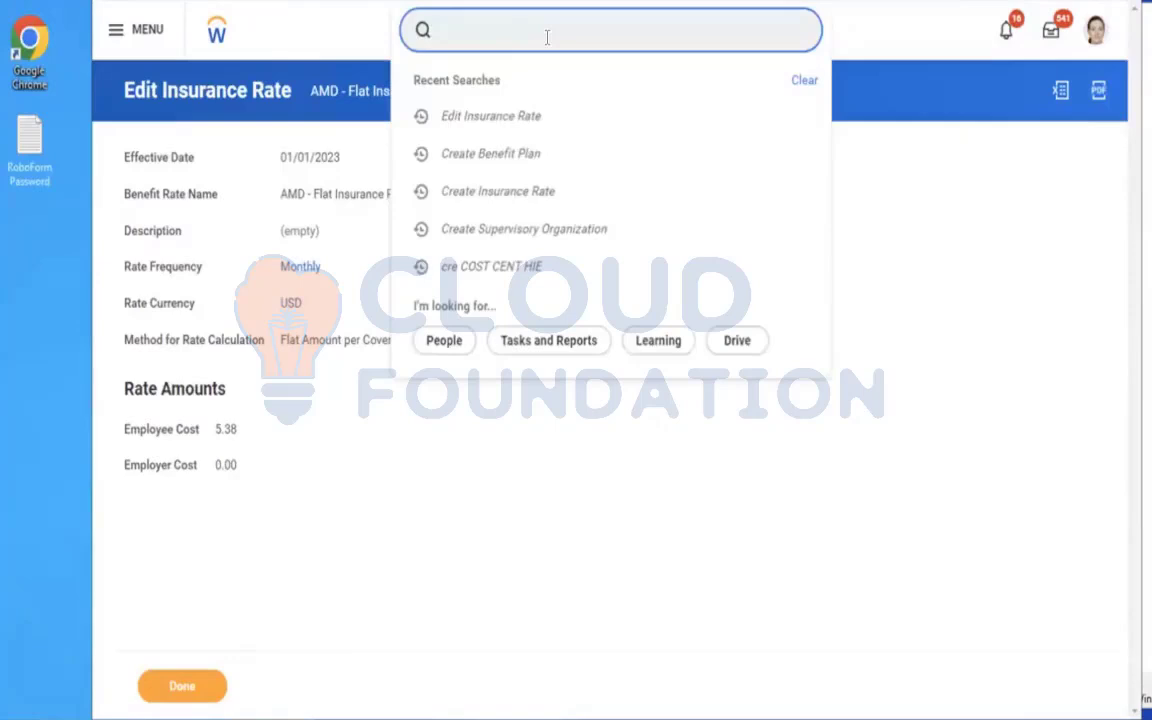
pyautogui.write('MAINTAIN BEN ')
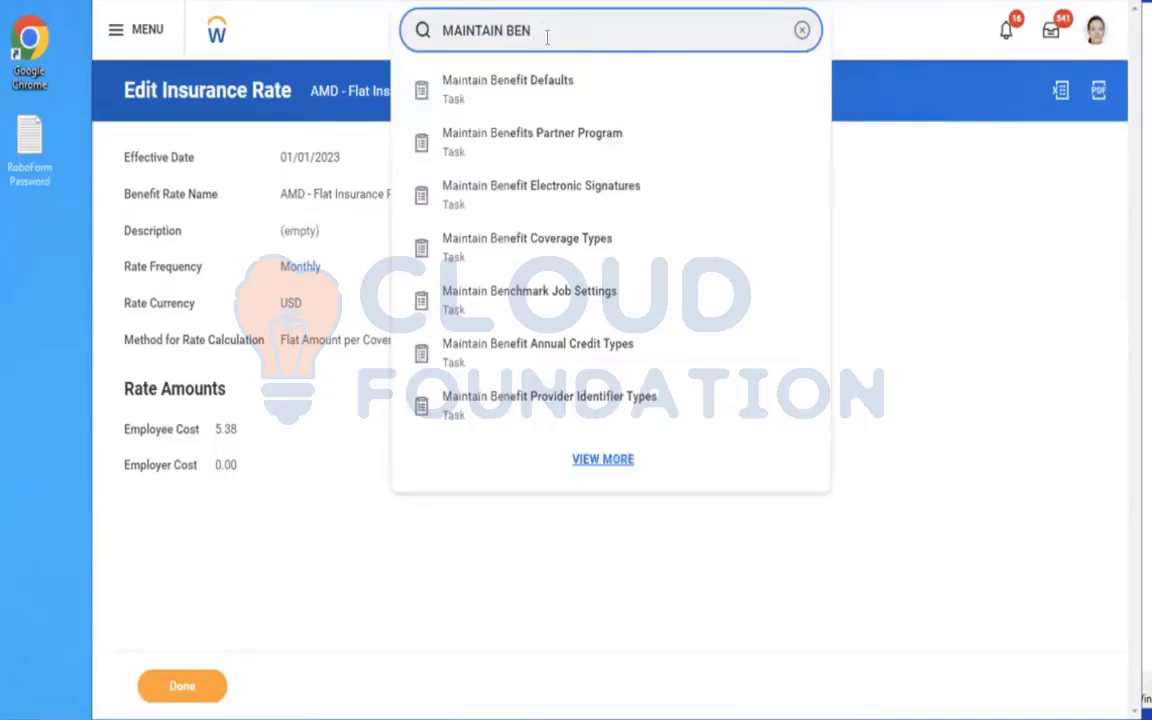
pyautogui.write('COV TYPE')
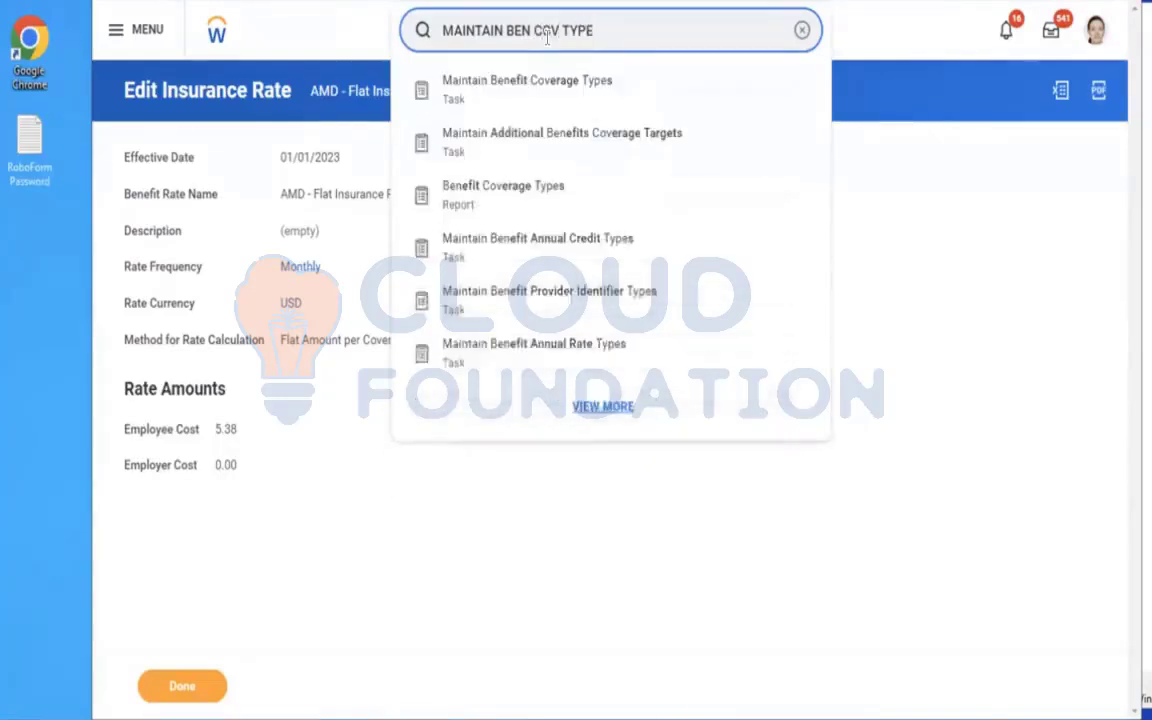
pyautogui.click(517, 95)
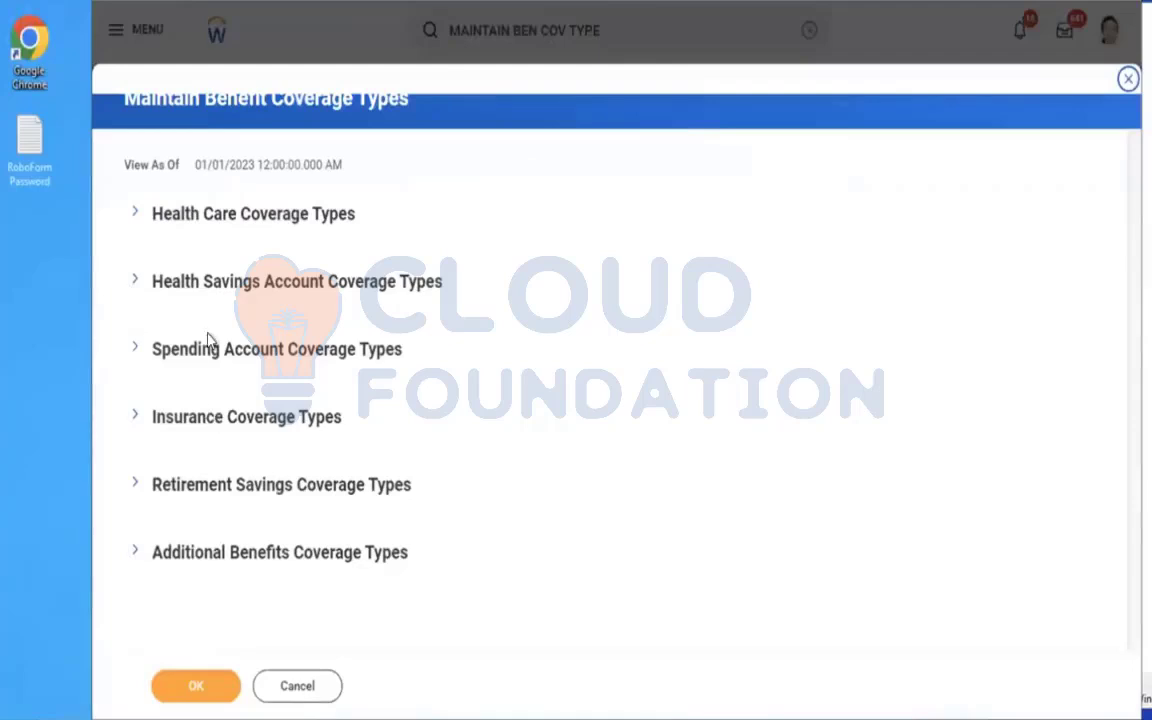
# Add a row under Insurance Coverage Types with display order 1 and the name Dependent Life.
pyautogui.click(171, 427)
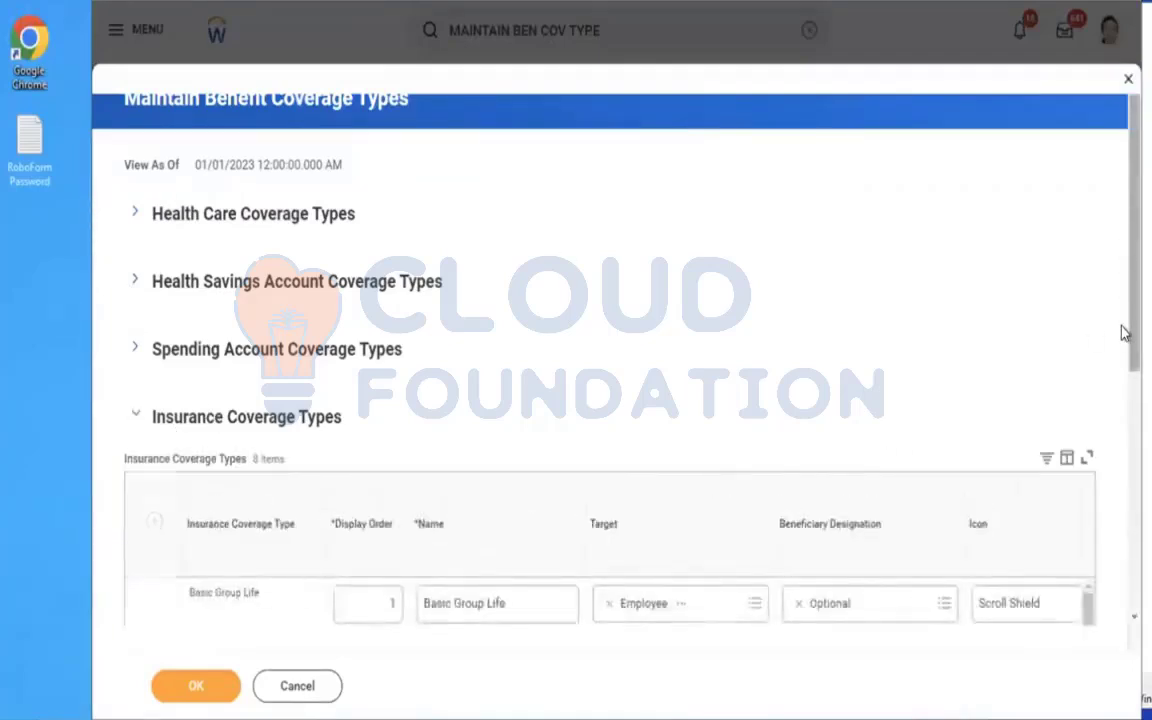
pyautogui.scroll(-3, 1122, 333)
pyautogui.scroll(-1, 1122, 333)
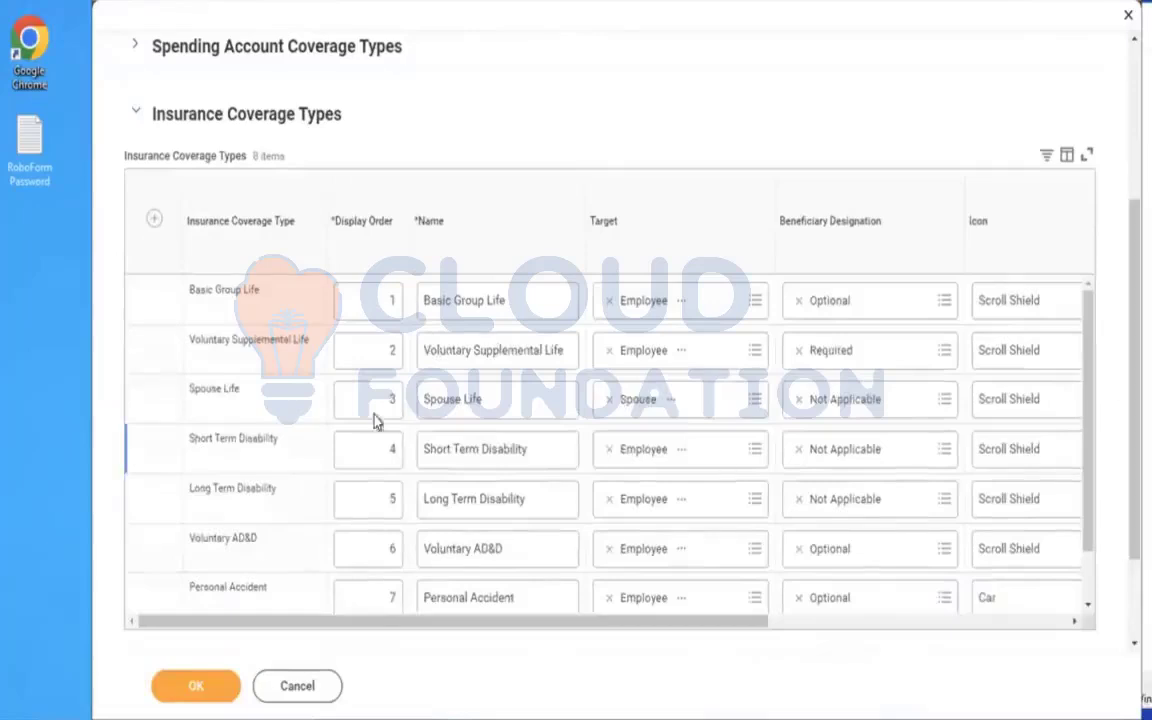
pyautogui.click(153, 220)
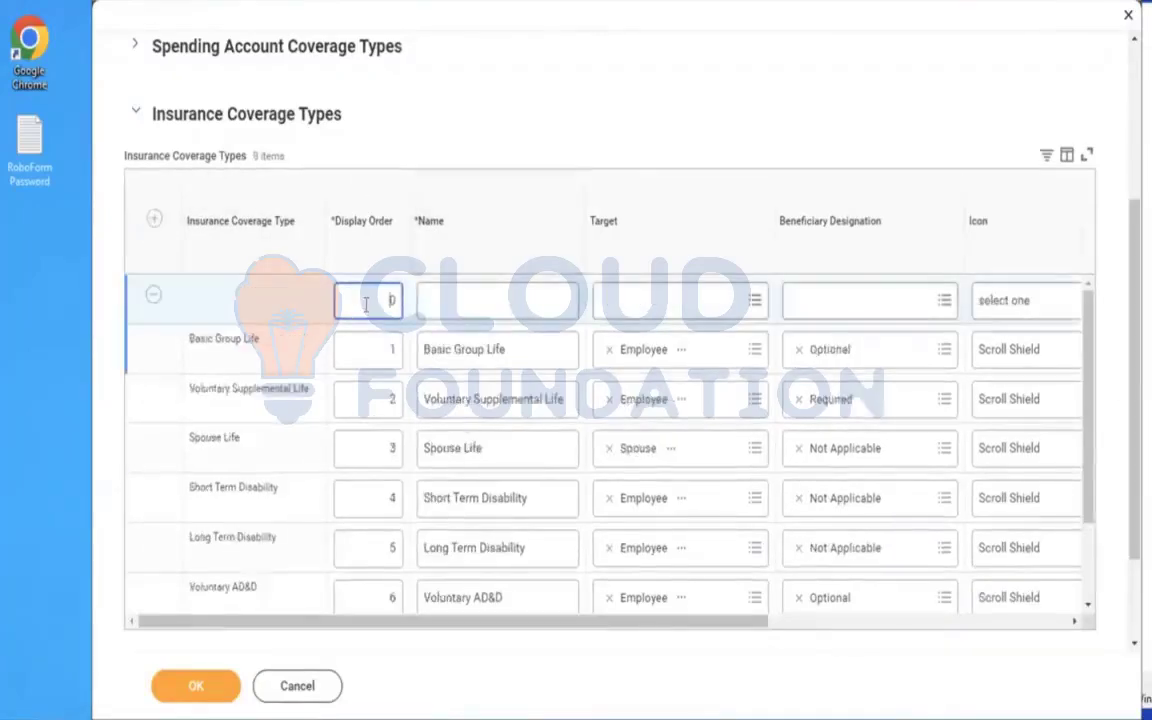
pyautogui.write('1')
pyautogui.click(481, 310)
pyautogui.write('Dependent Life')
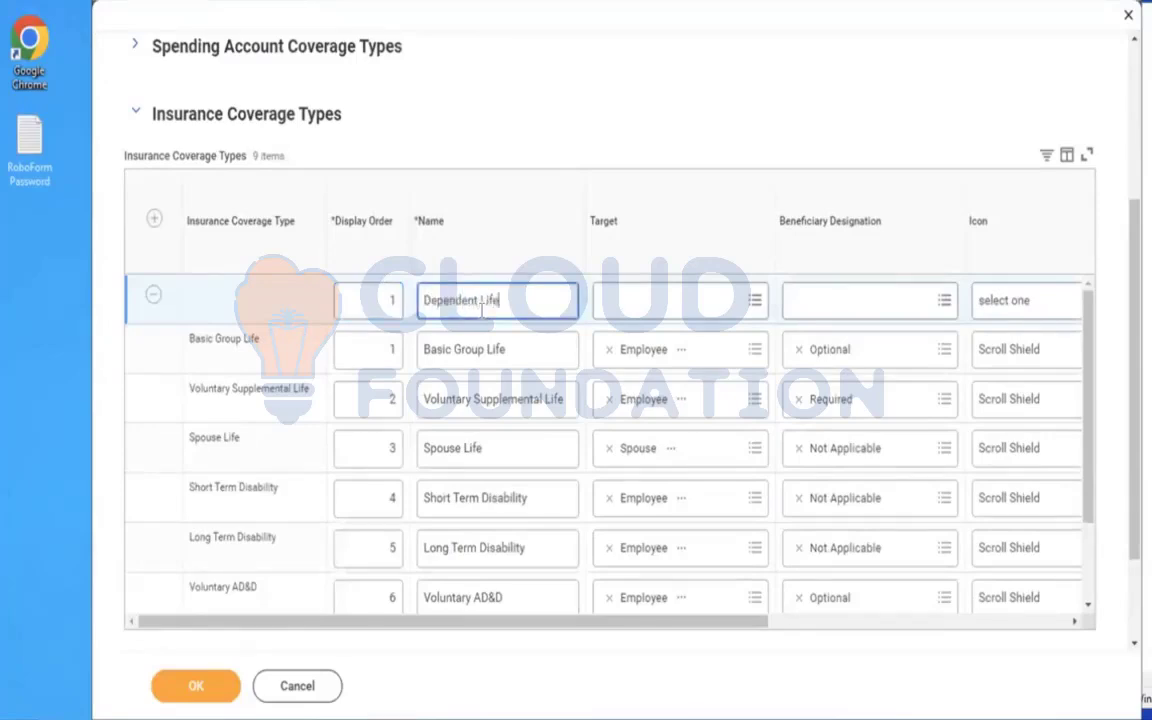
# Set the Dependent Life coverage type's Target to Employee and its Beneficiary Designation to Optional.
pyautogui.click(640, 298)
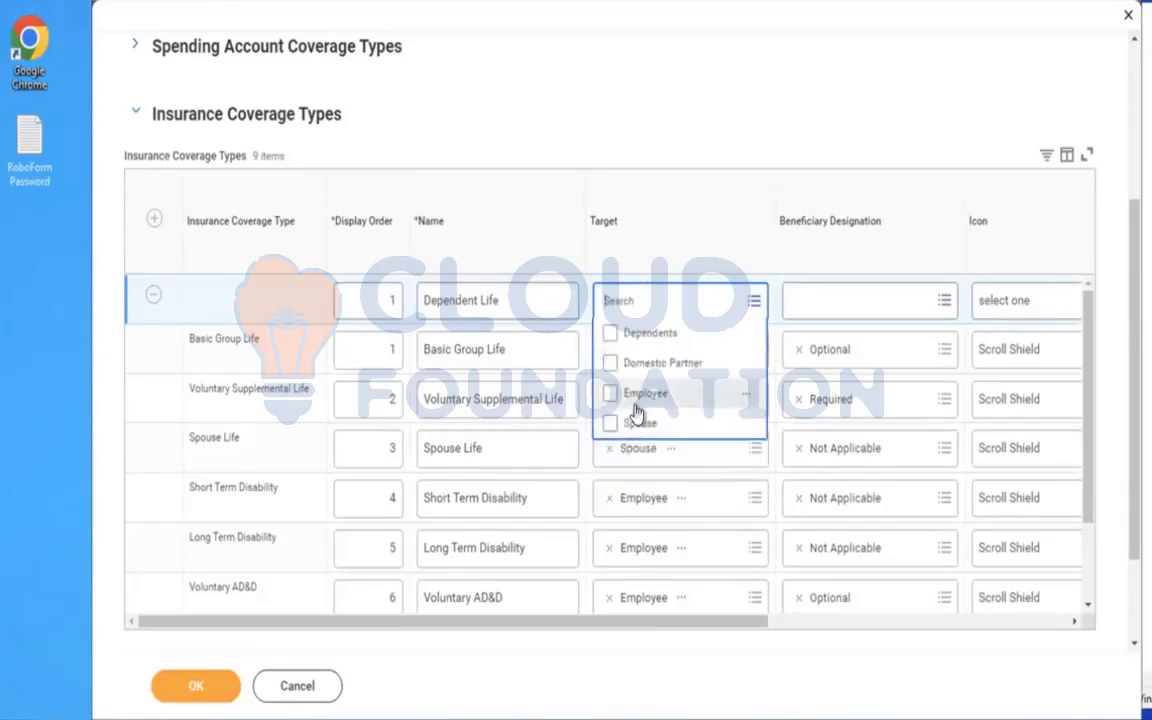
pyautogui.click(615, 398)
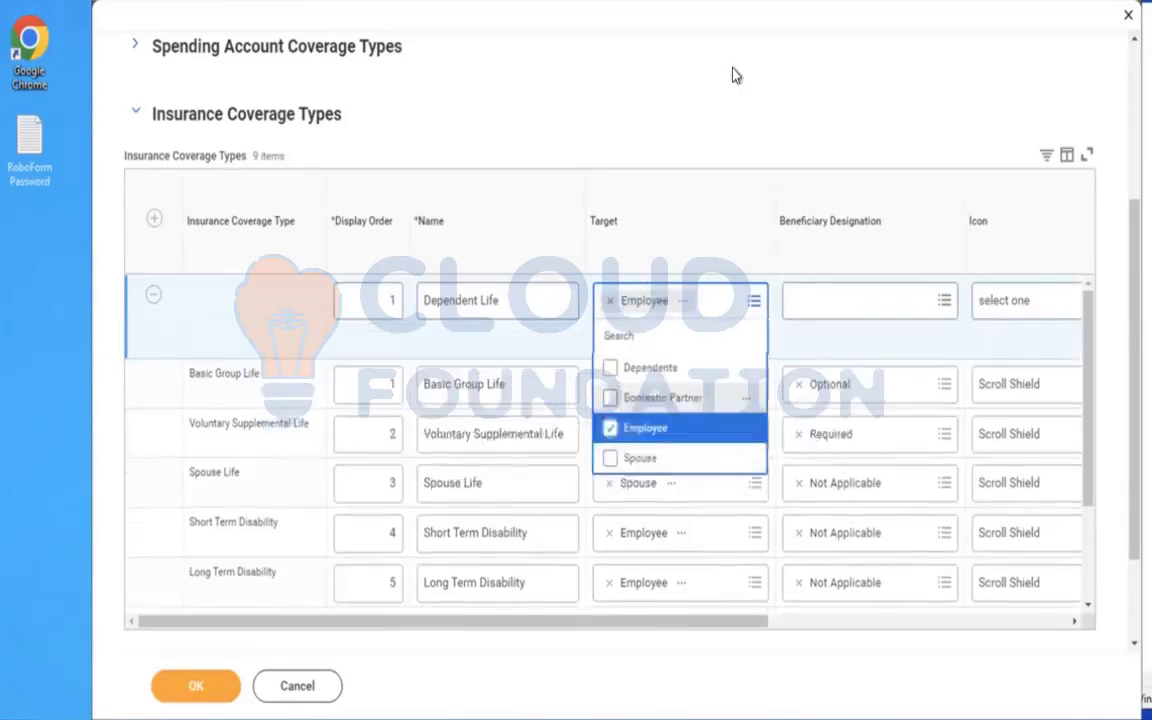
pyautogui.click(733, 76)
pyautogui.click(818, 290)
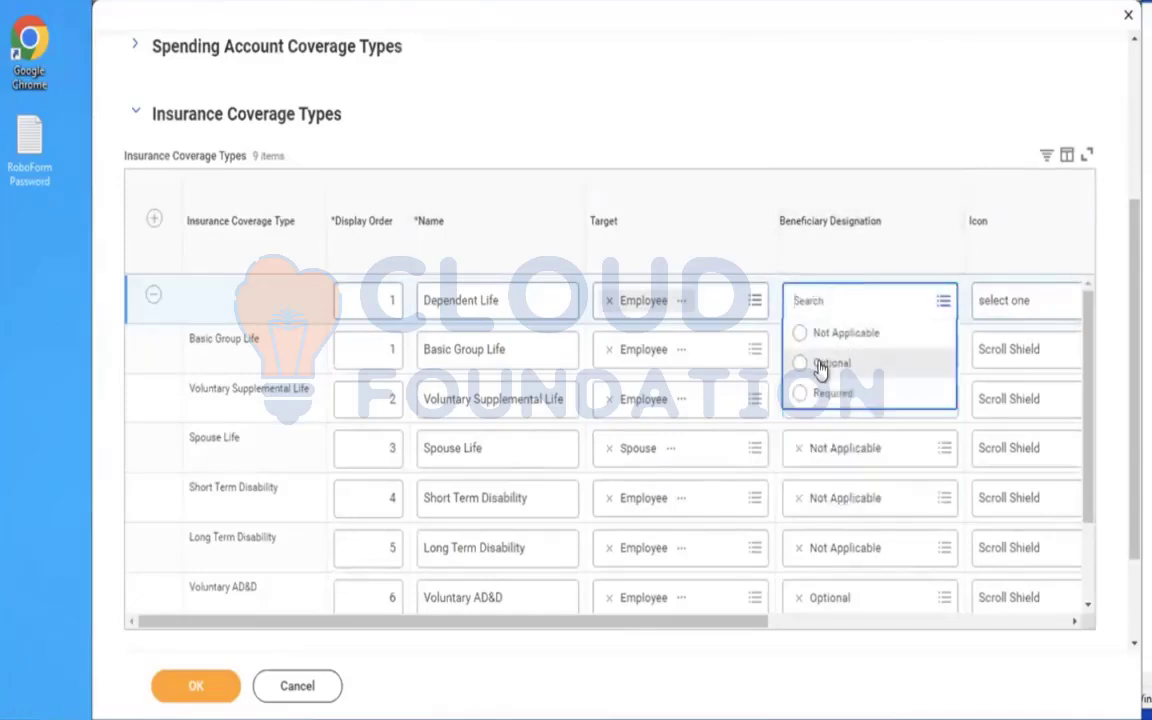
pyautogui.click(822, 366)
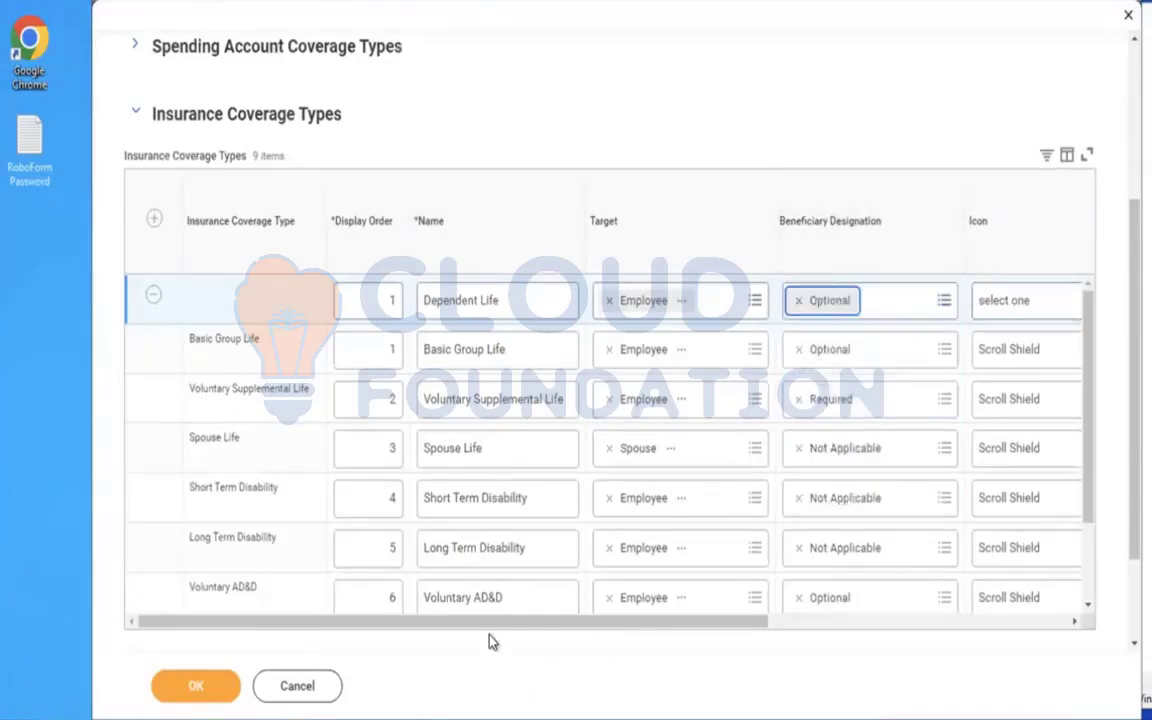
# Choose the Heart icon for the Dependent Life coverage type and save the coverage types.
pyautogui.moveTo(484, 624); pyautogui.dragTo(738, 590)
pyautogui.click(663, 303)
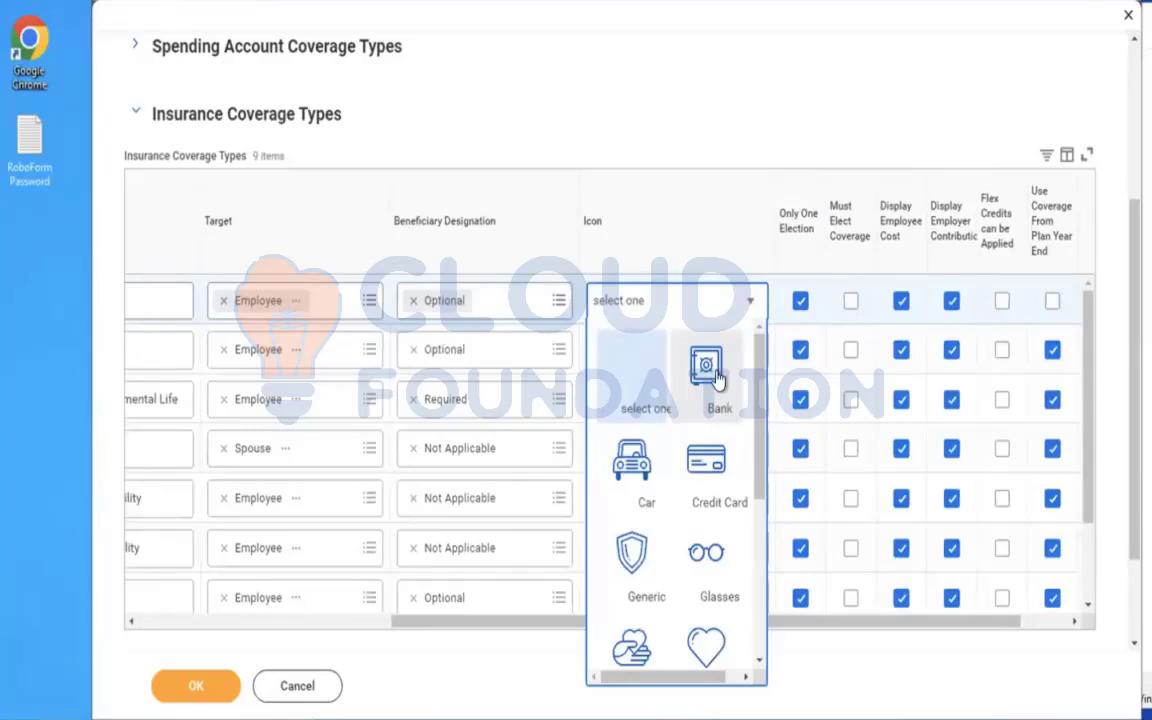
pyautogui.click(706, 645)
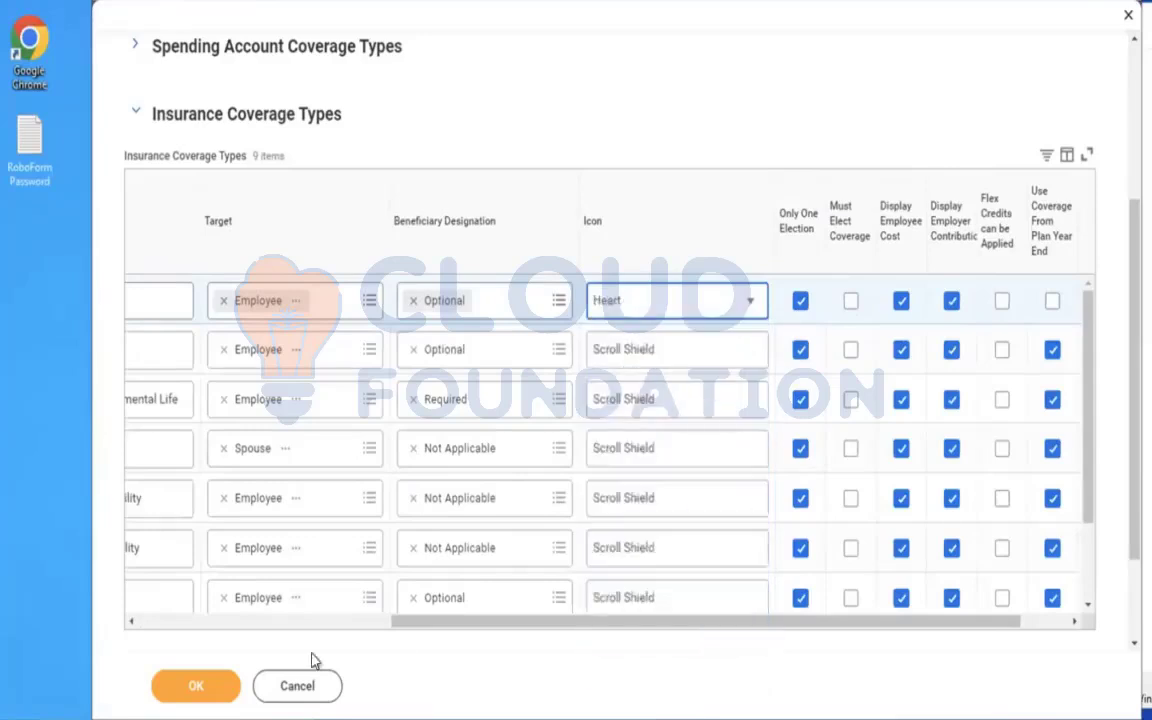
pyautogui.click(199, 690)
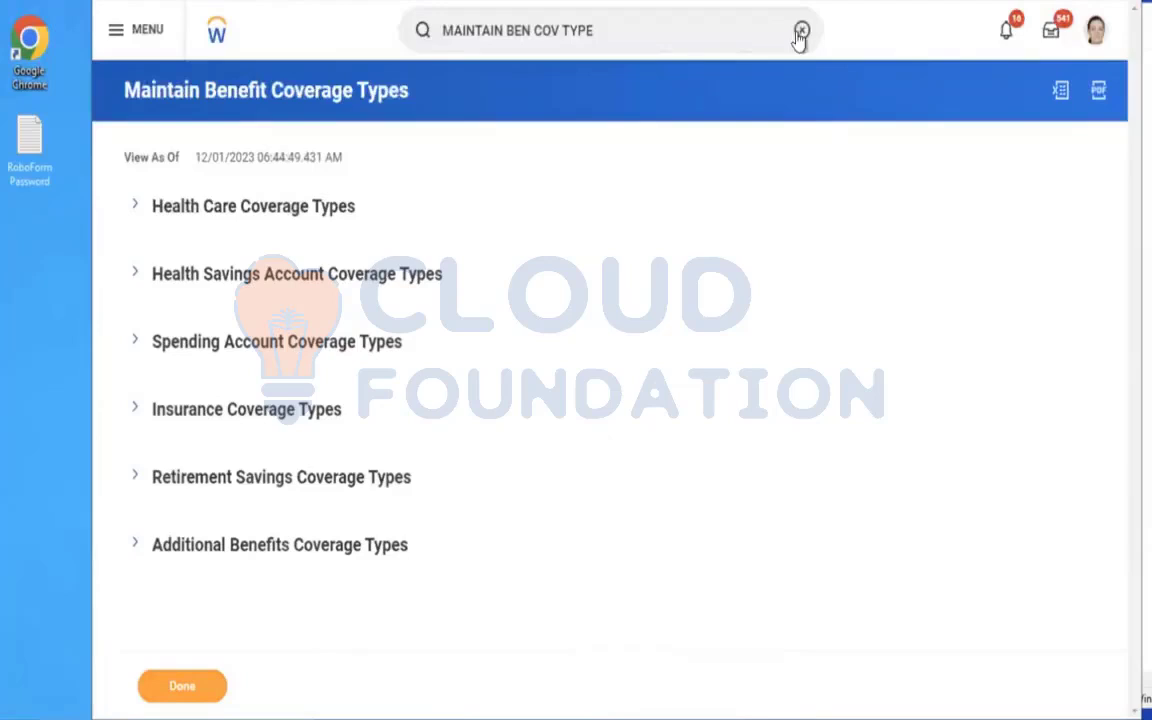
# Search for "create ben plan" and open the Create Benefit Plan task.
pyautogui.click(801, 31)
pyautogui.click(568, 30)
pyautogui.write('c')
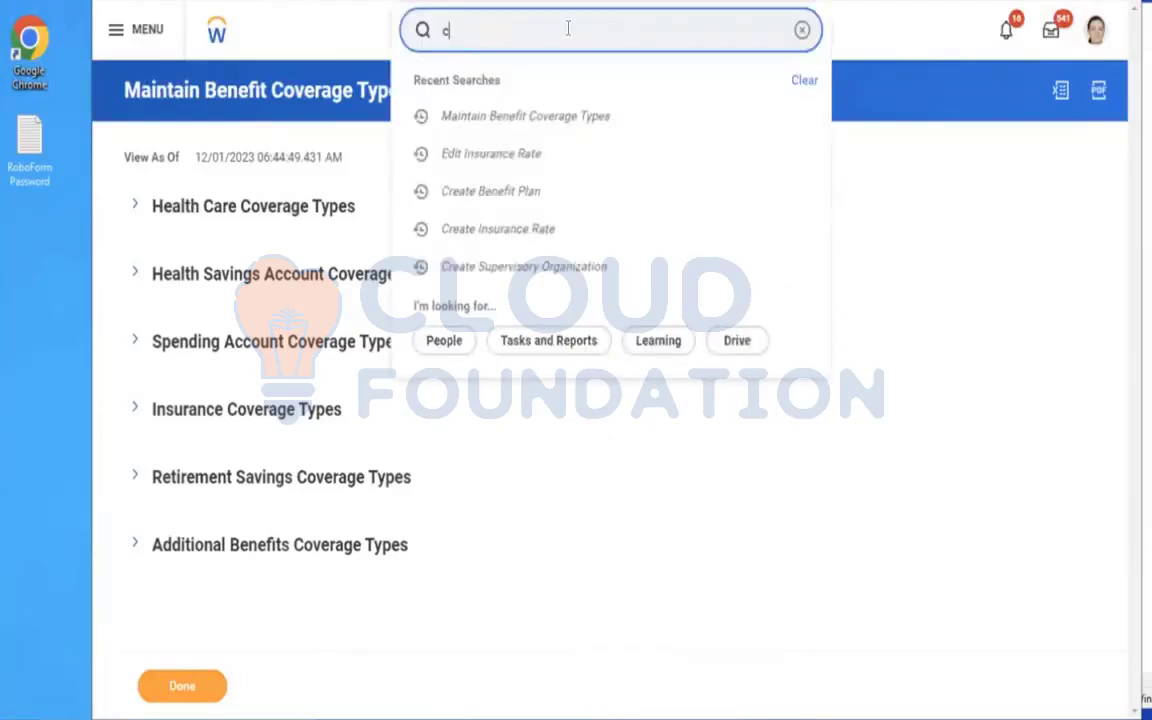
pyautogui.write('reate ben plan')
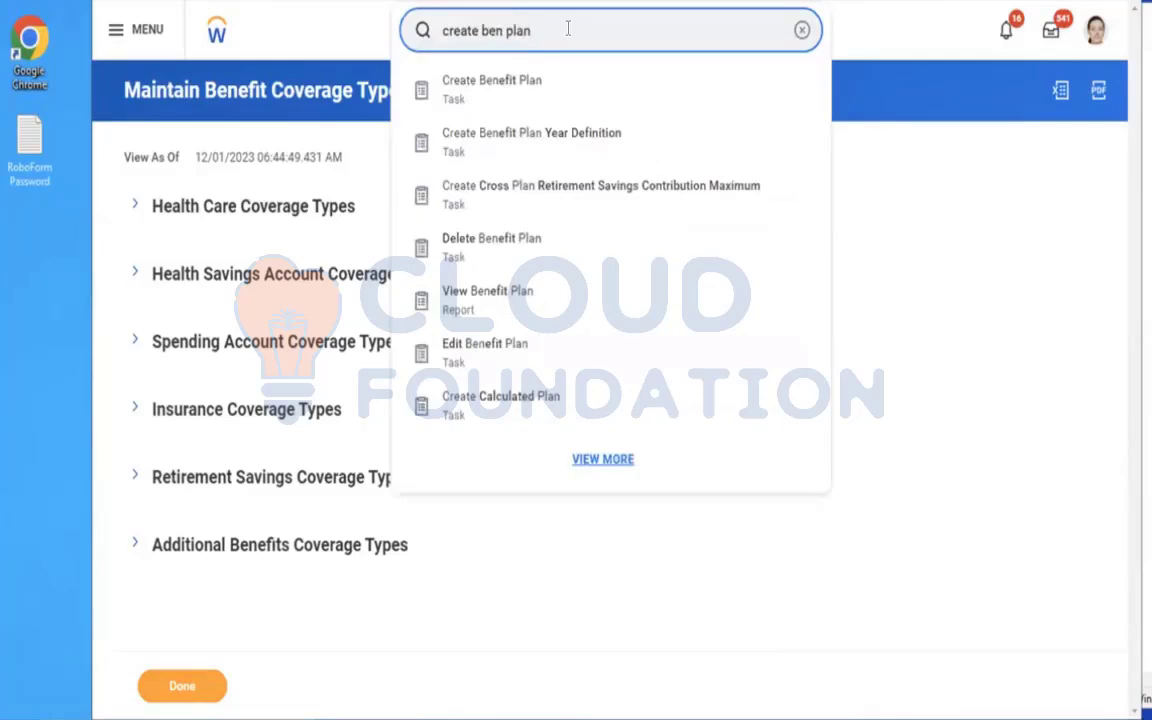
pyautogui.click(525, 90)
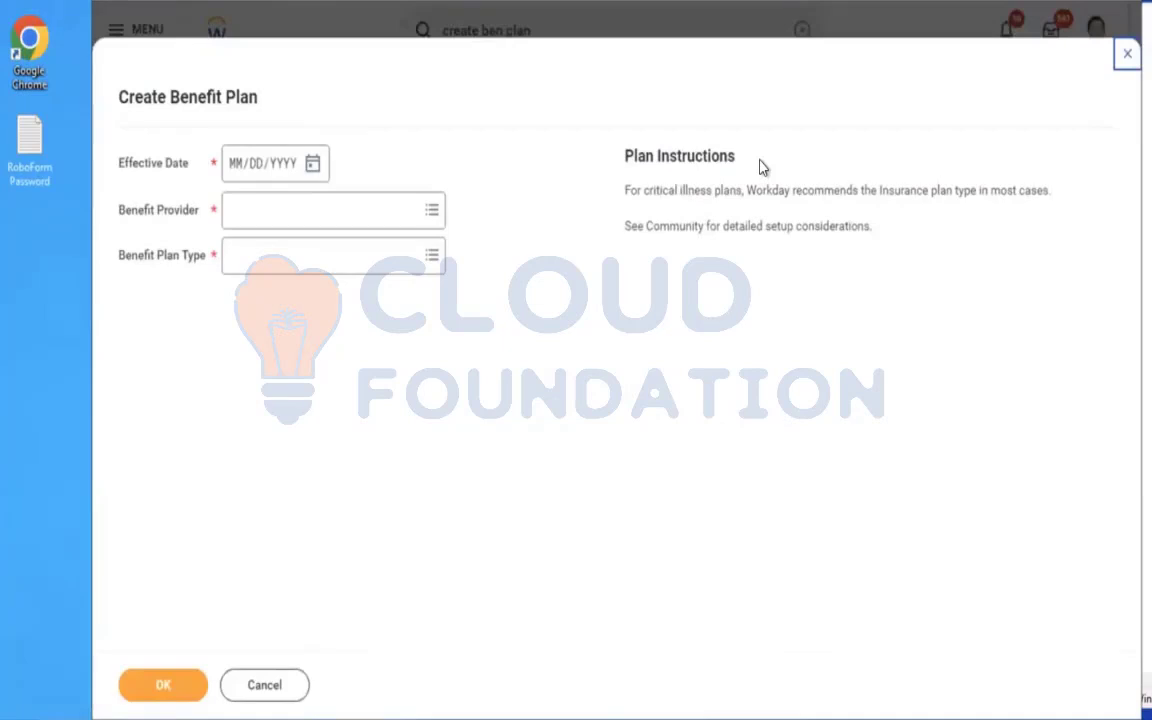
# Set the benefit plan's Effective Date to 01/01/2023, Benefit Provider to Aviva and Benefit Plan Type to Insurance Coverage Plan.
pyautogui.click(231, 172)
pyautogui.write('01/01/')
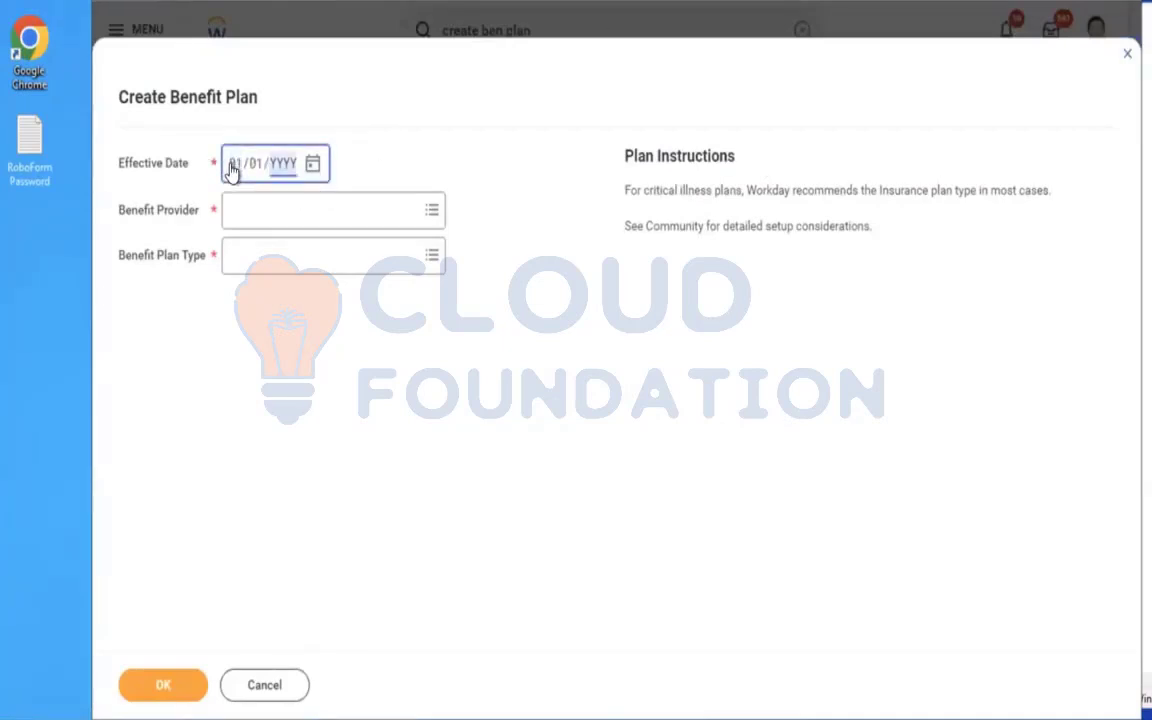
pyautogui.write('2023')
pyautogui.click(284, 214)
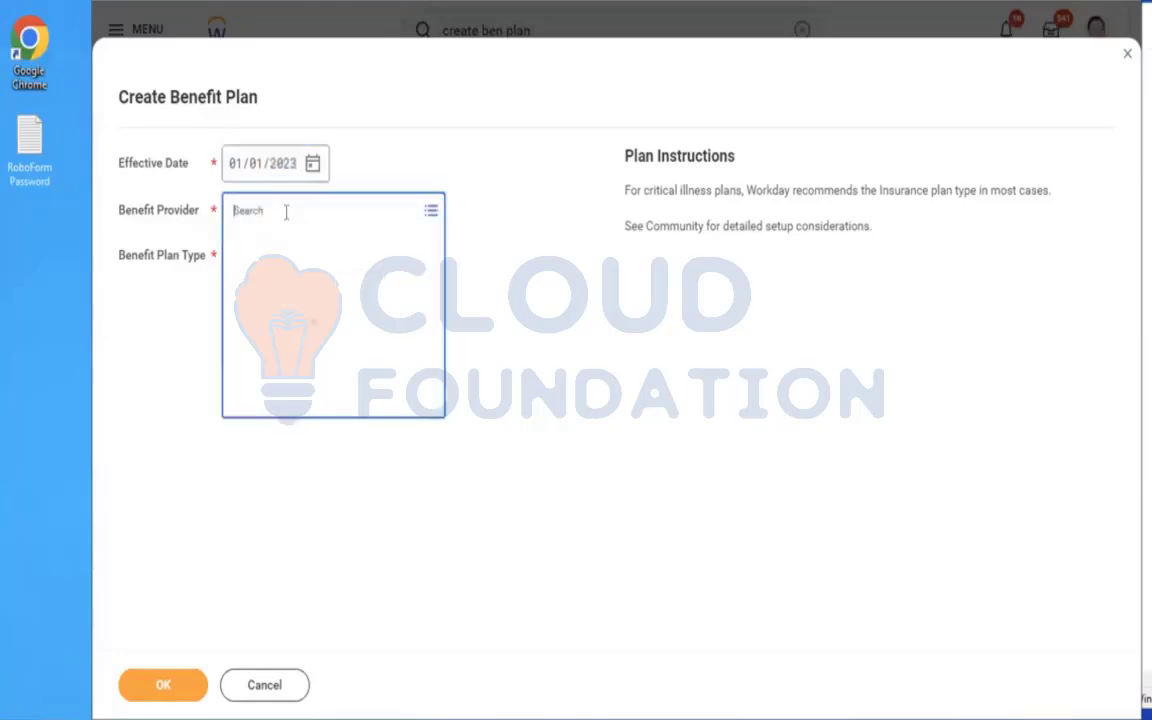
pyautogui.click(276, 245)
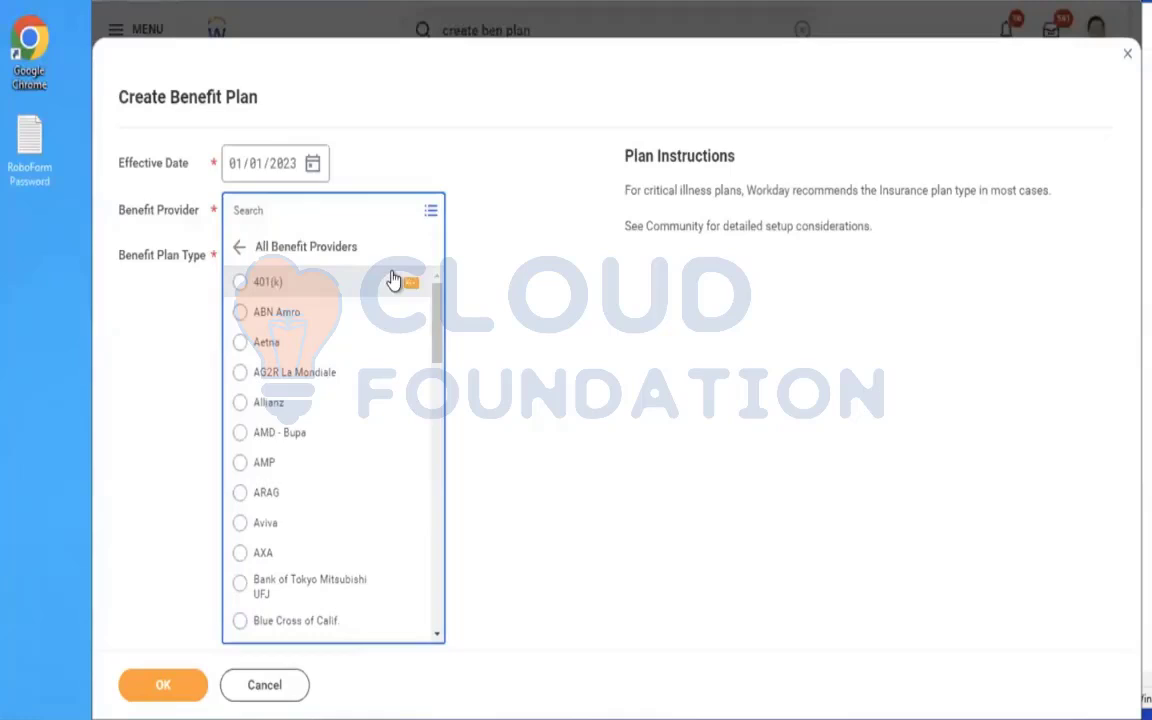
pyautogui.click(398, 283)
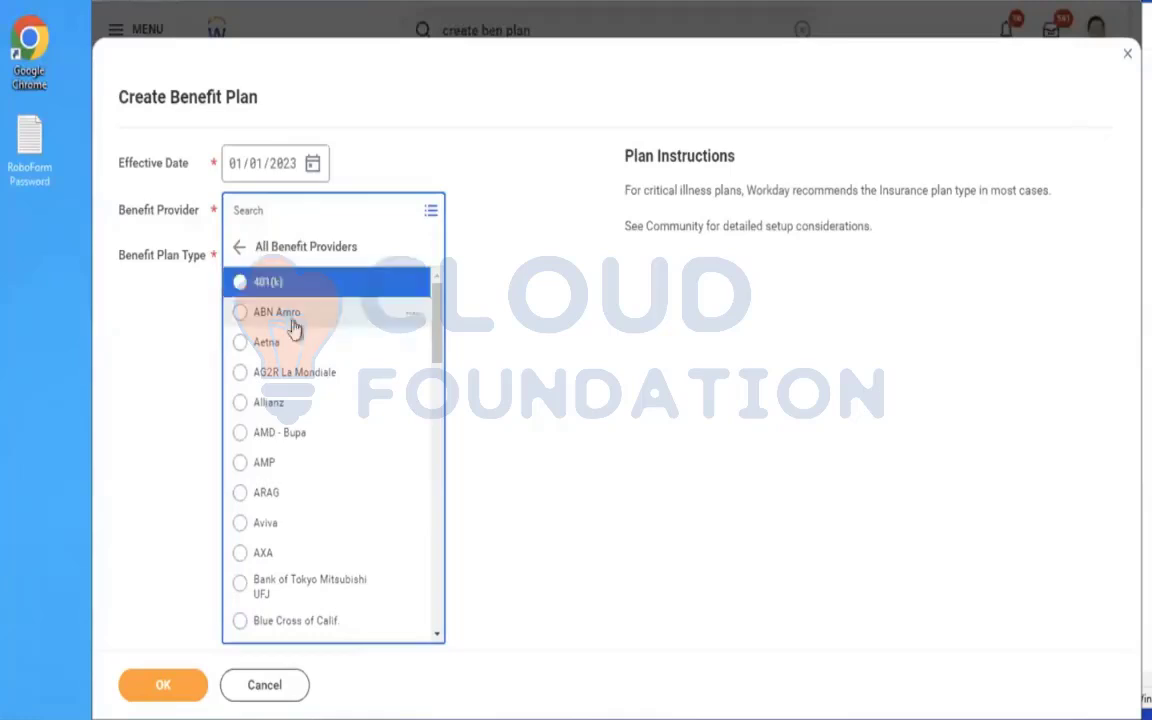
pyautogui.click(281, 528)
pyautogui.click(283, 256)
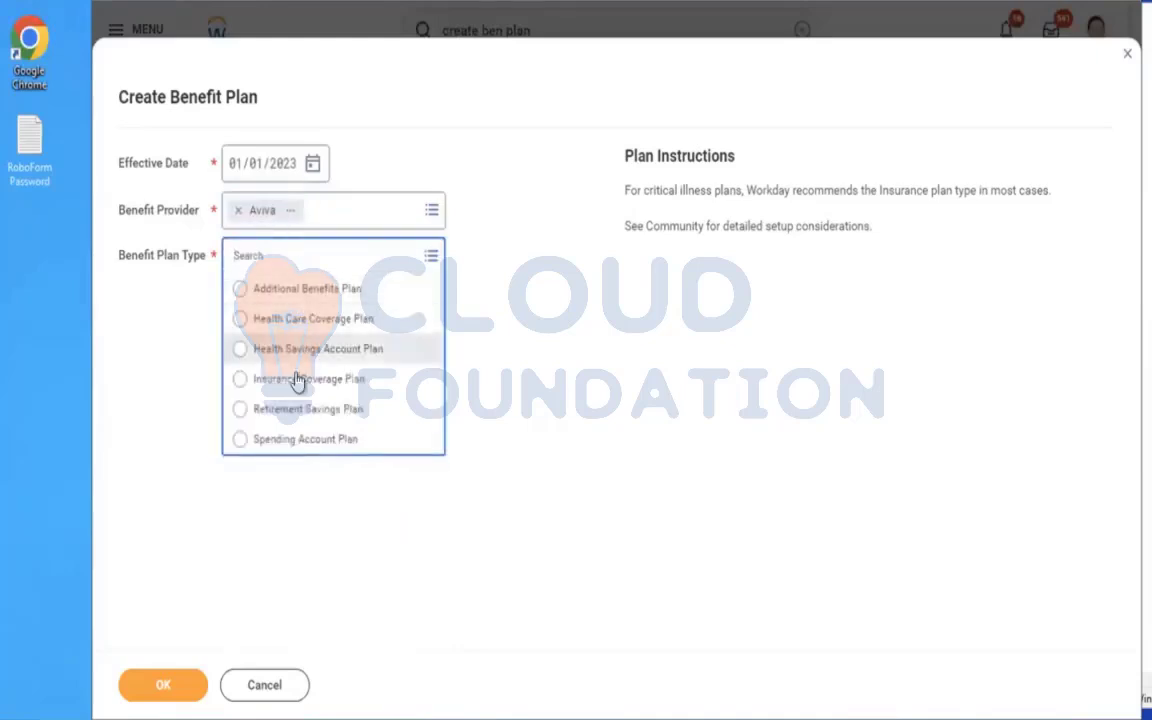
pyautogui.click(285, 382)
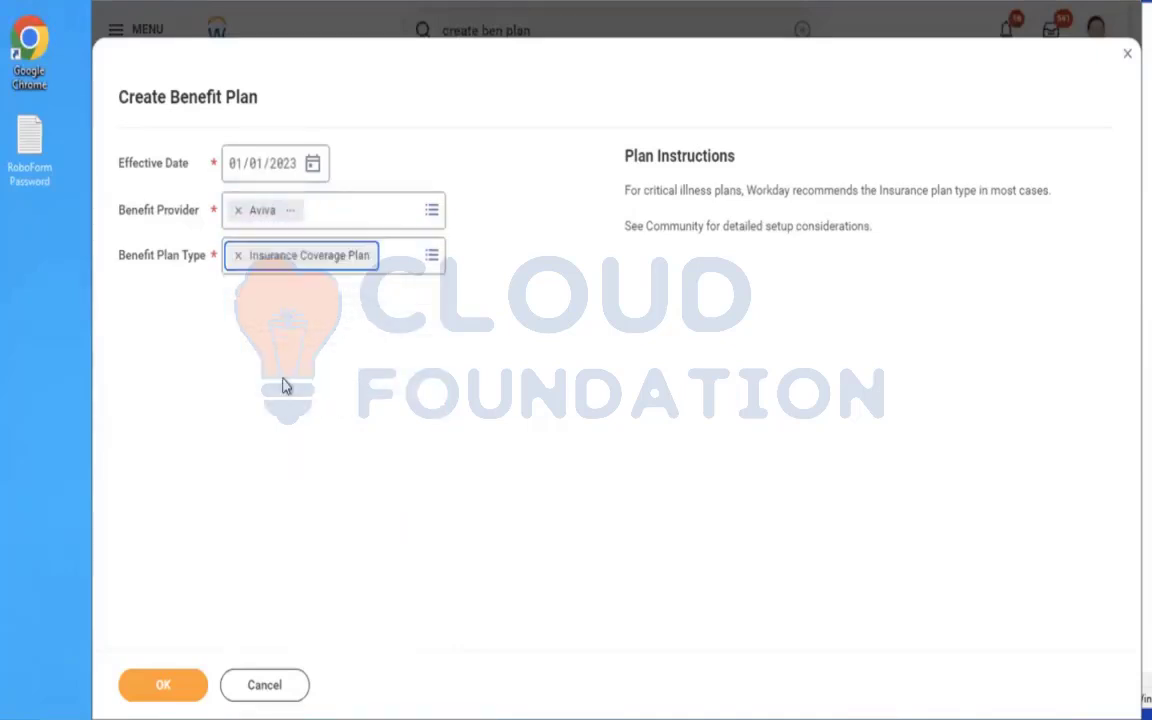
# Continue to the benefit plan details and set the Insurance Coverage Type to Dependent Life.
pyautogui.click(176, 686)
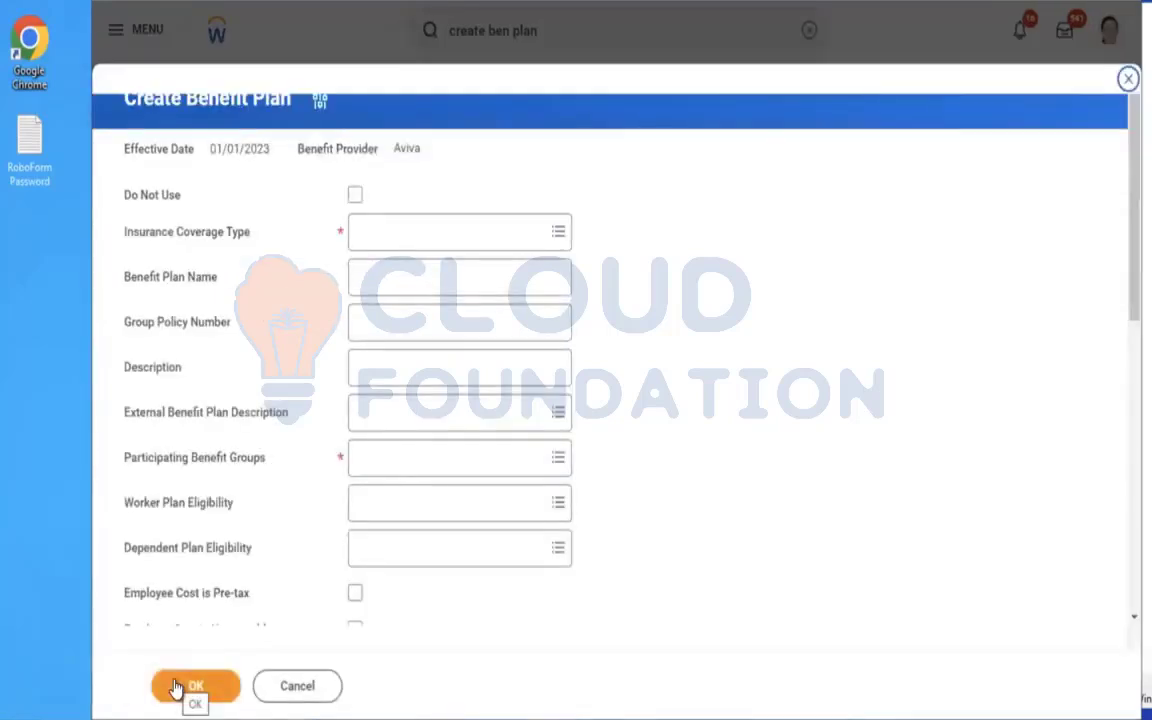
pyautogui.click(427, 224)
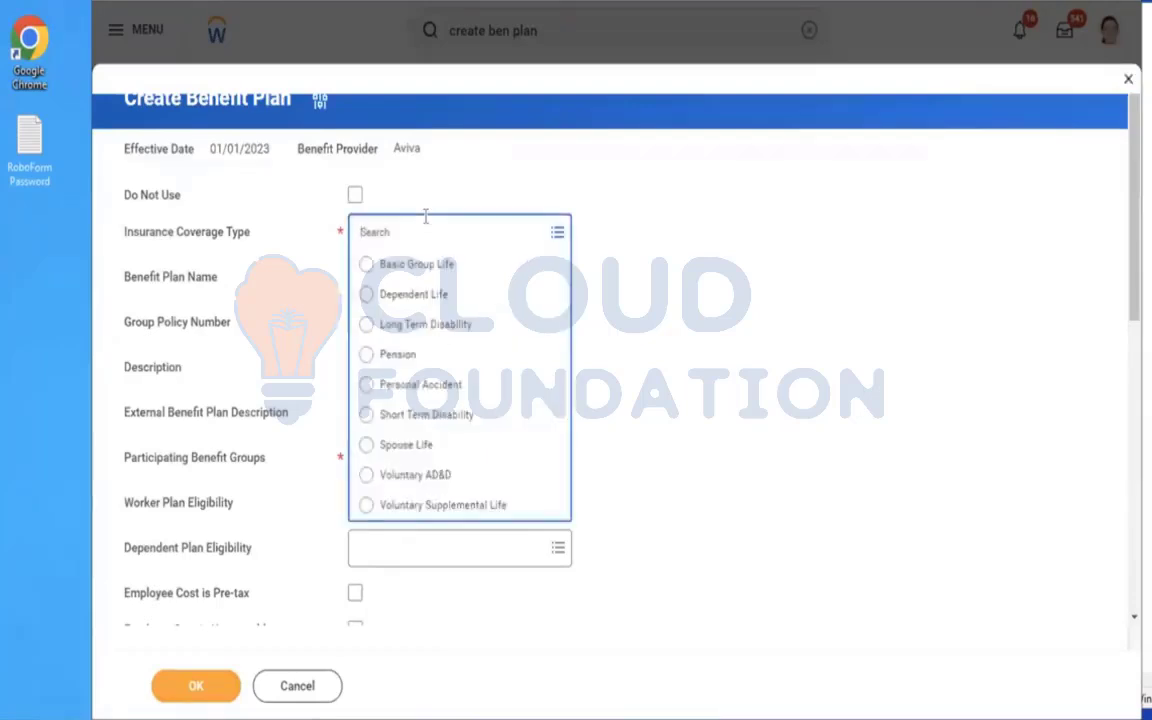
pyautogui.click(417, 297)
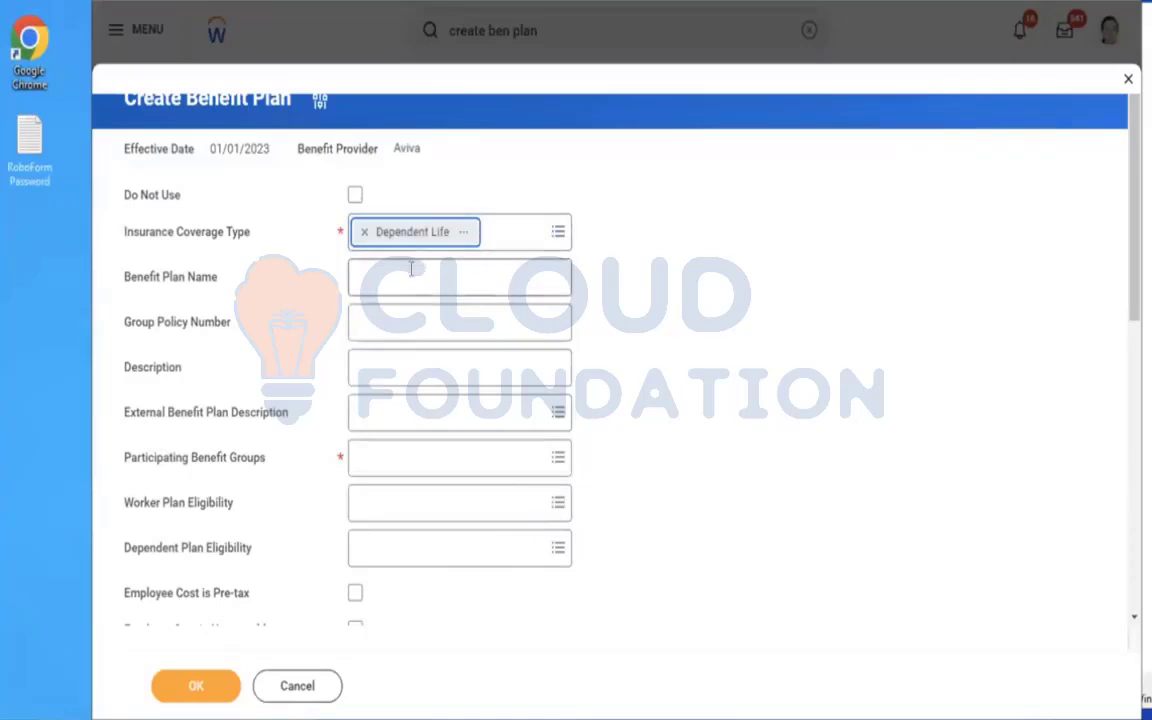
# Search the Participating Benefit Groups for "active" and select Active Employees in U.S. - Salaried.
pyautogui.click(419, 458)
pyautogui.write('act')
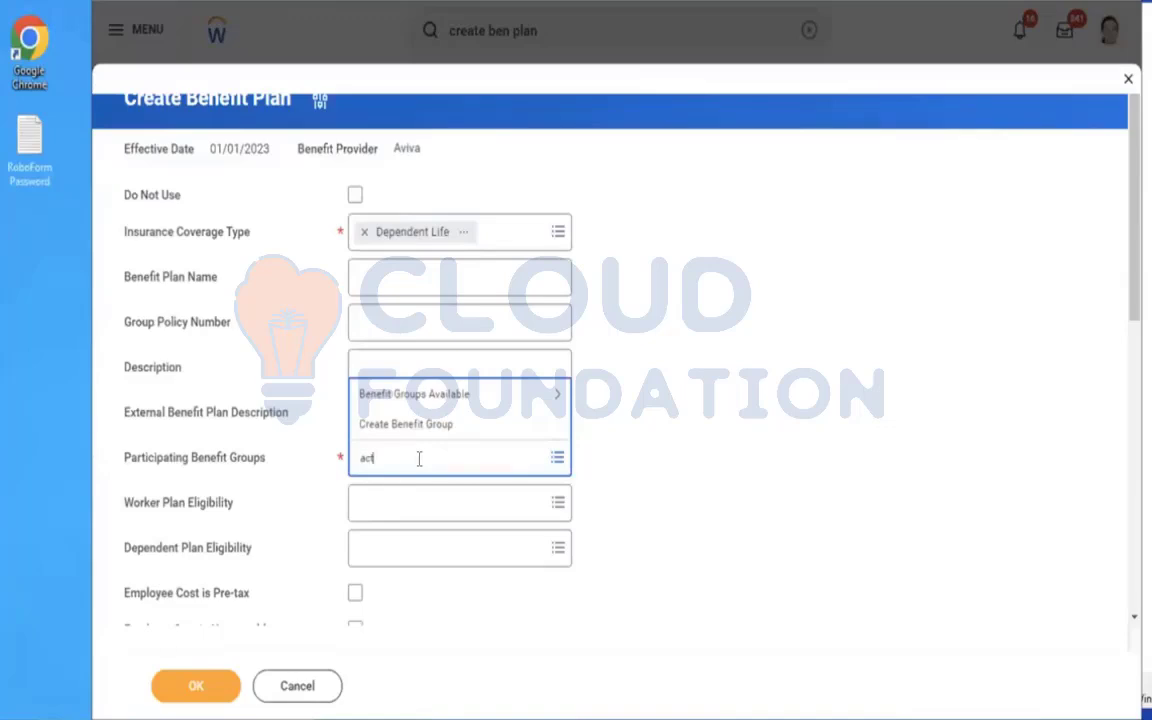
pyautogui.write('ive')
pyautogui.press('Return')
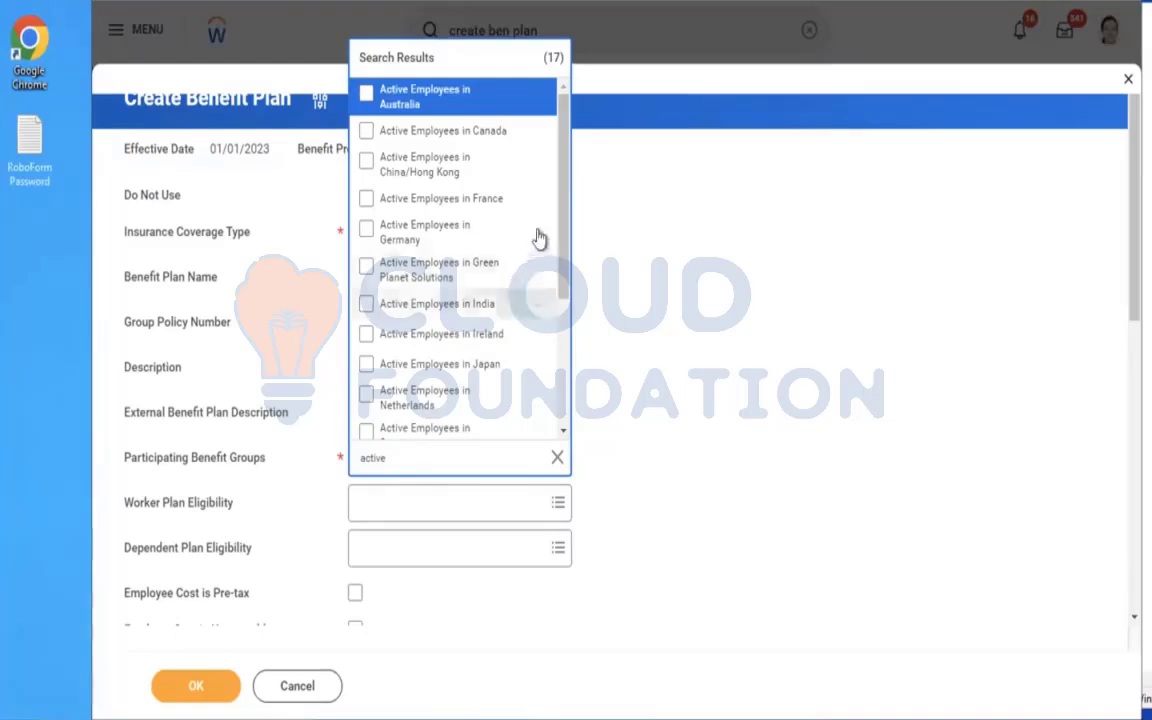
pyautogui.scroll(-5, 553, 298)
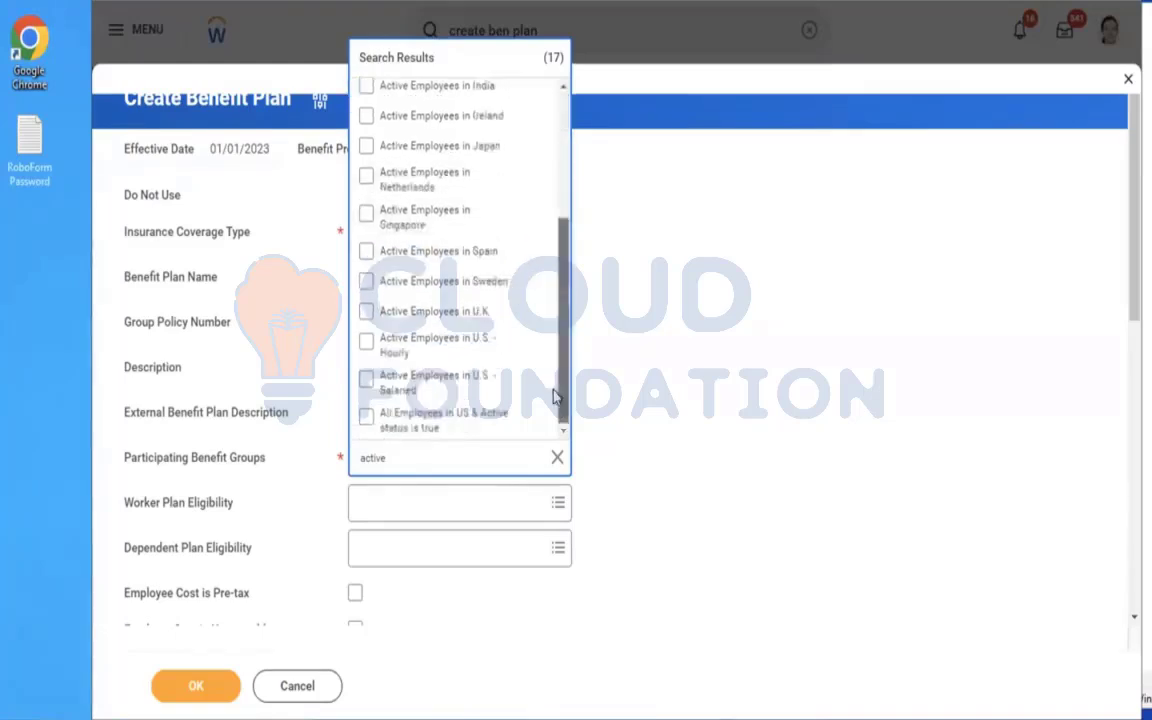
pyautogui.click(425, 388)
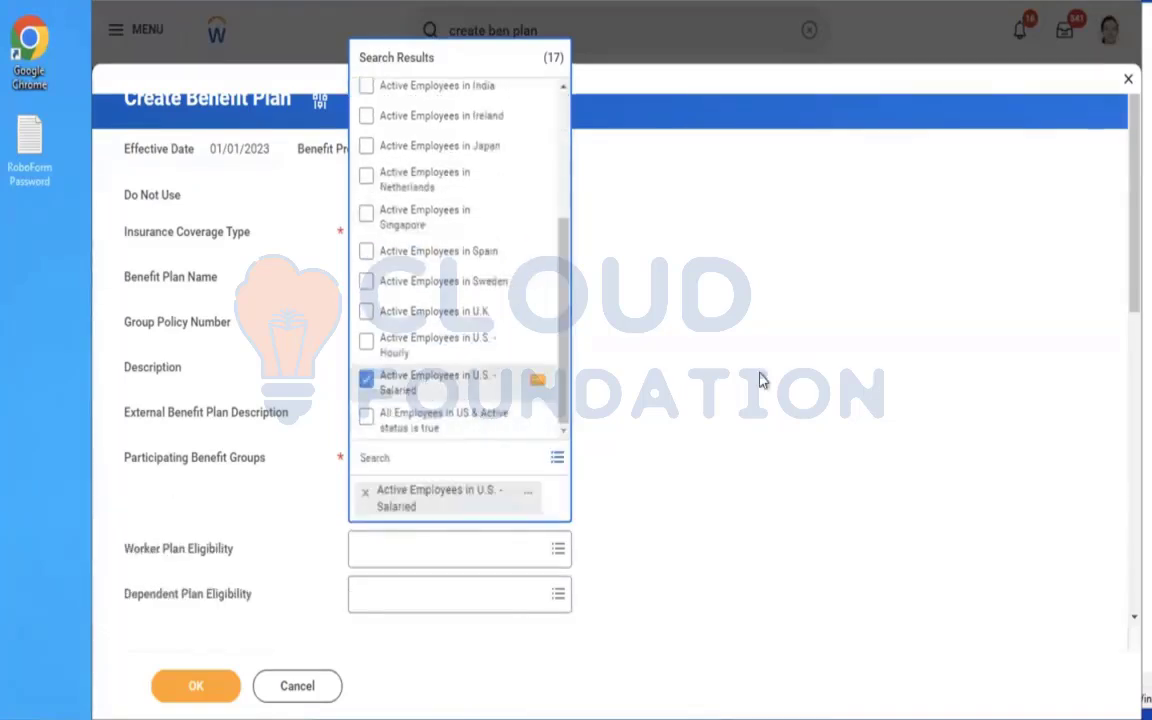
pyautogui.click(759, 380)
# Set the benefit plan's Covers option to Employee.
pyautogui.scroll(-3, 759, 380)
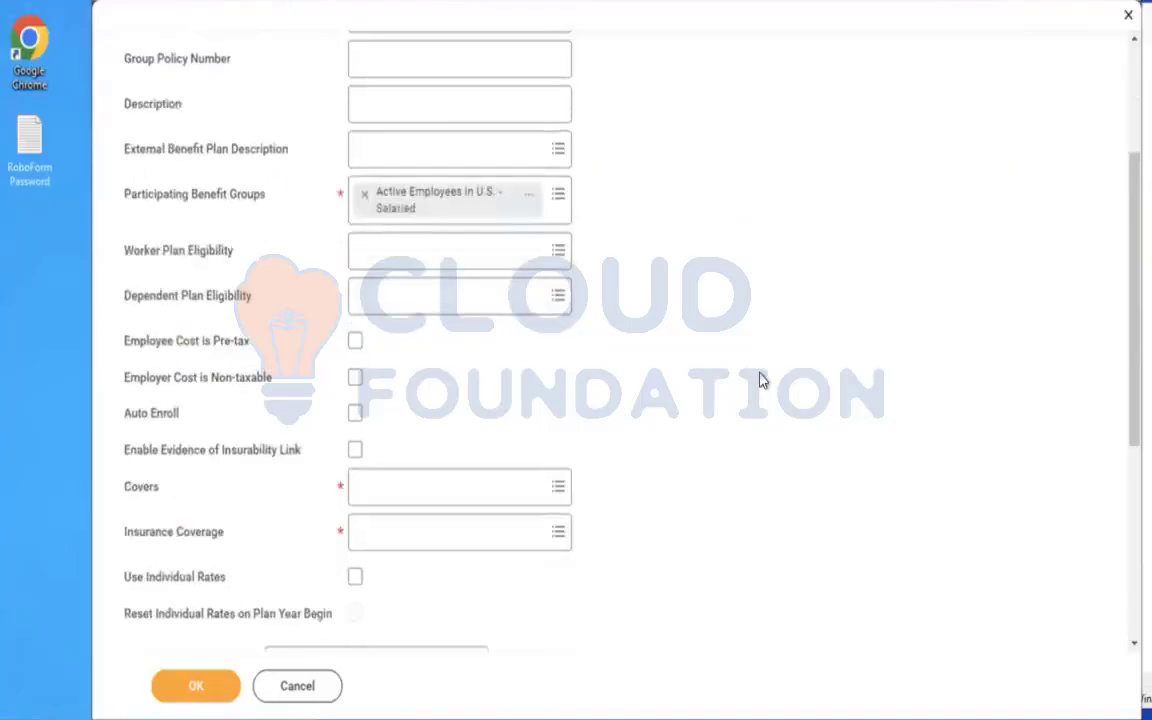
pyautogui.click(412, 491)
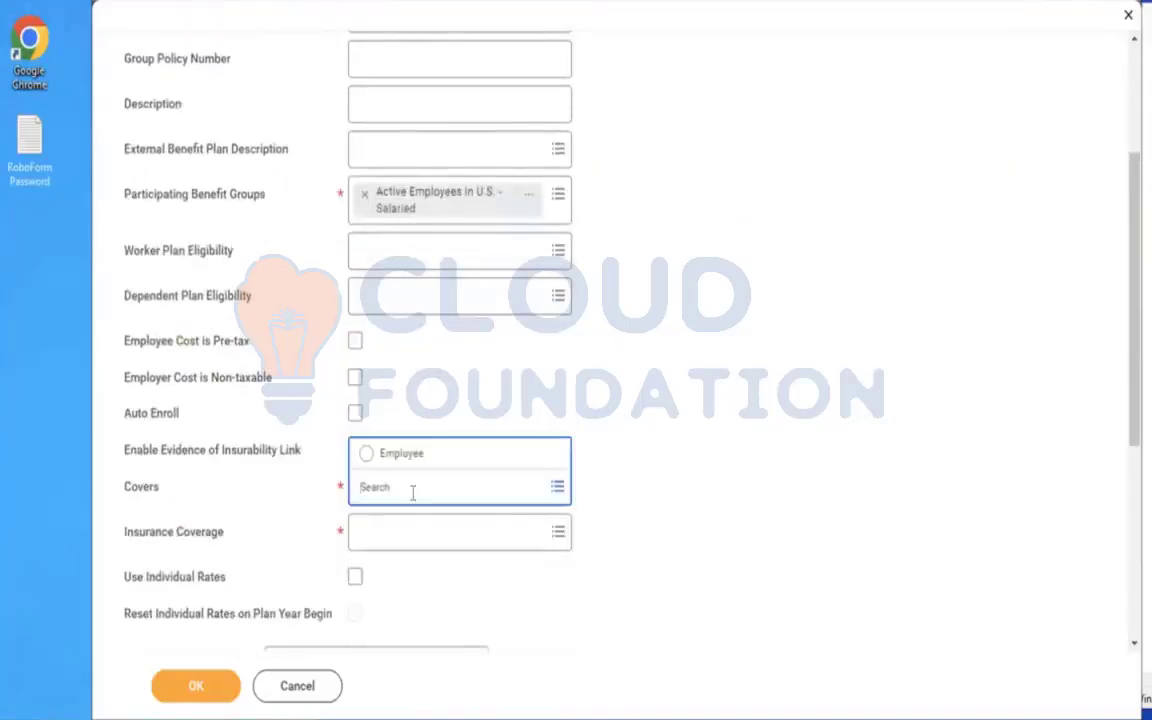
pyautogui.click(383, 461)
pyautogui.click(557, 386)
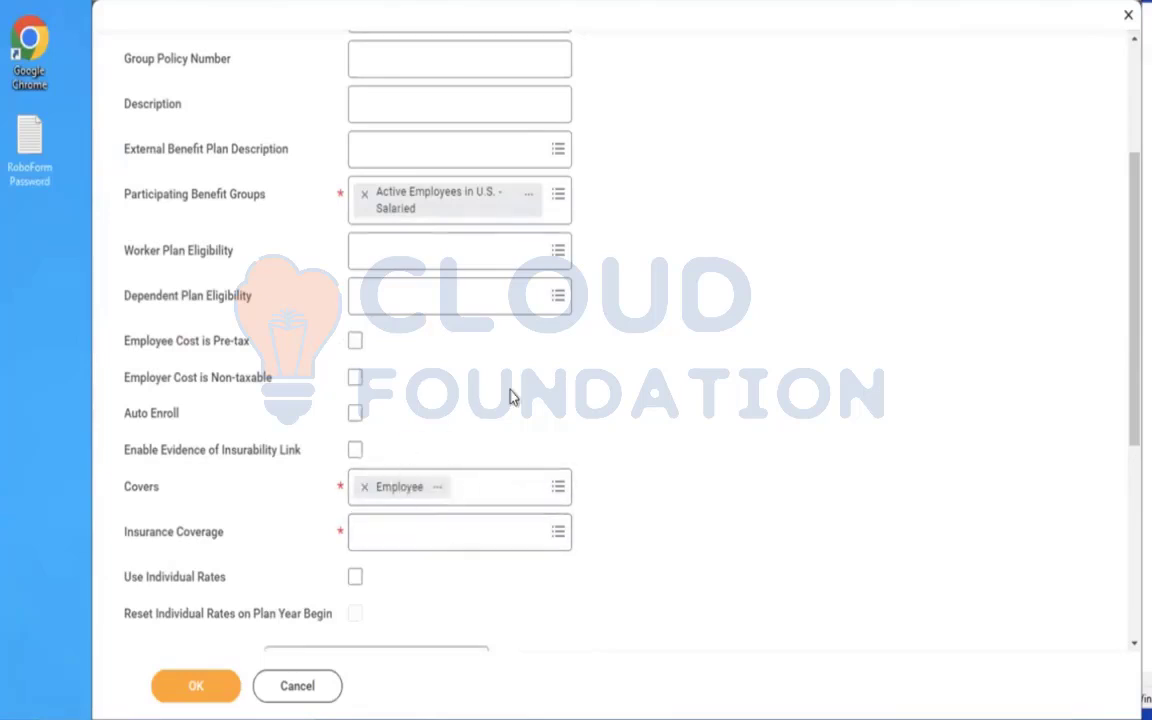
# Search the benefit plan's Insurance Coverage options for "amd" and "depen".
pyautogui.scroll(-4, 512, 398)
pyautogui.click(427, 343)
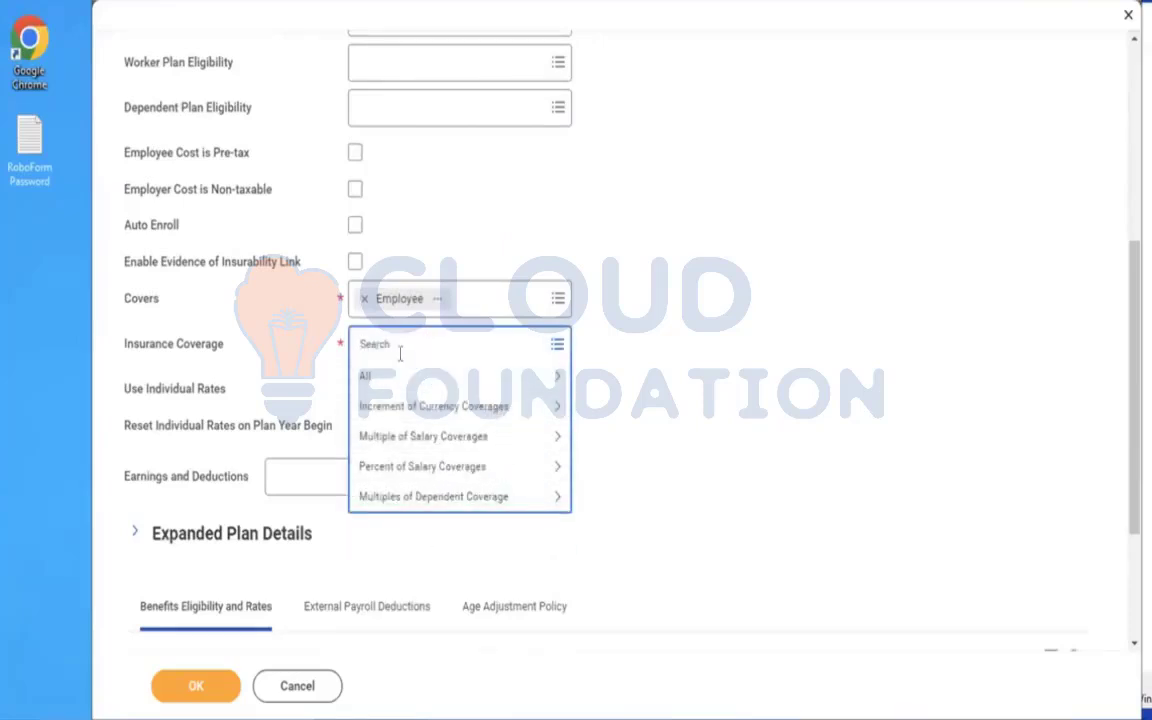
pyautogui.write('amd')
pyautogui.press('Return')
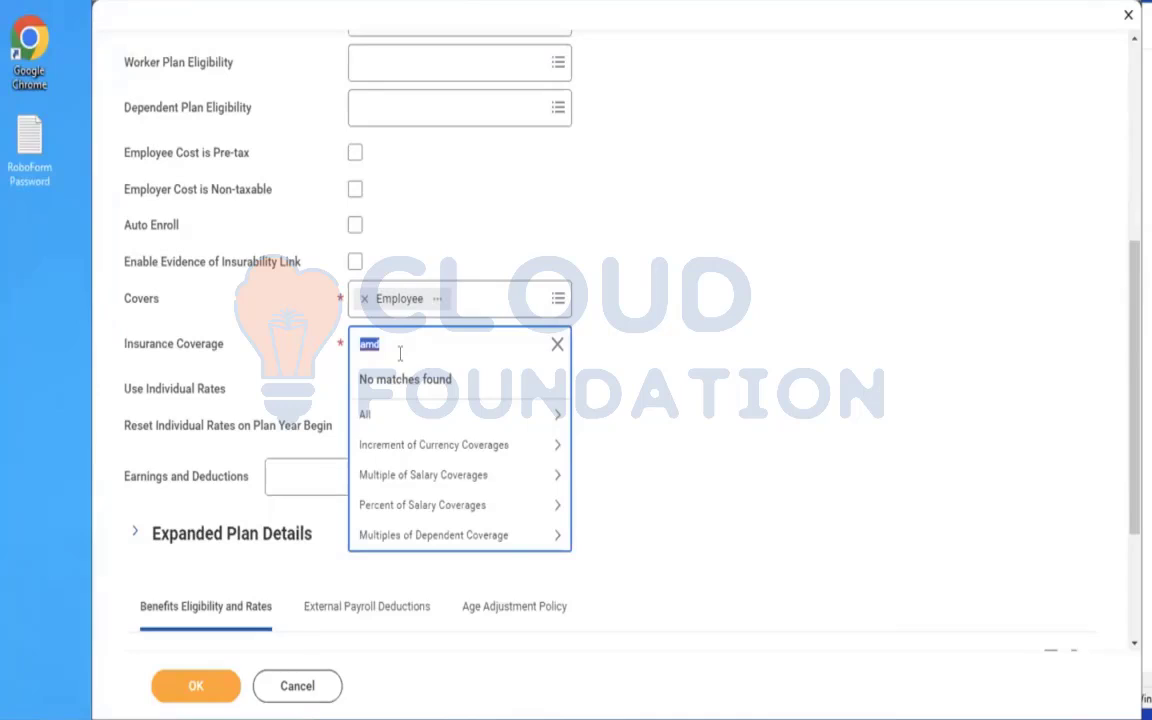
pyautogui.press('BackSpace')
pyautogui.write('depen')
pyautogui.press('Return')
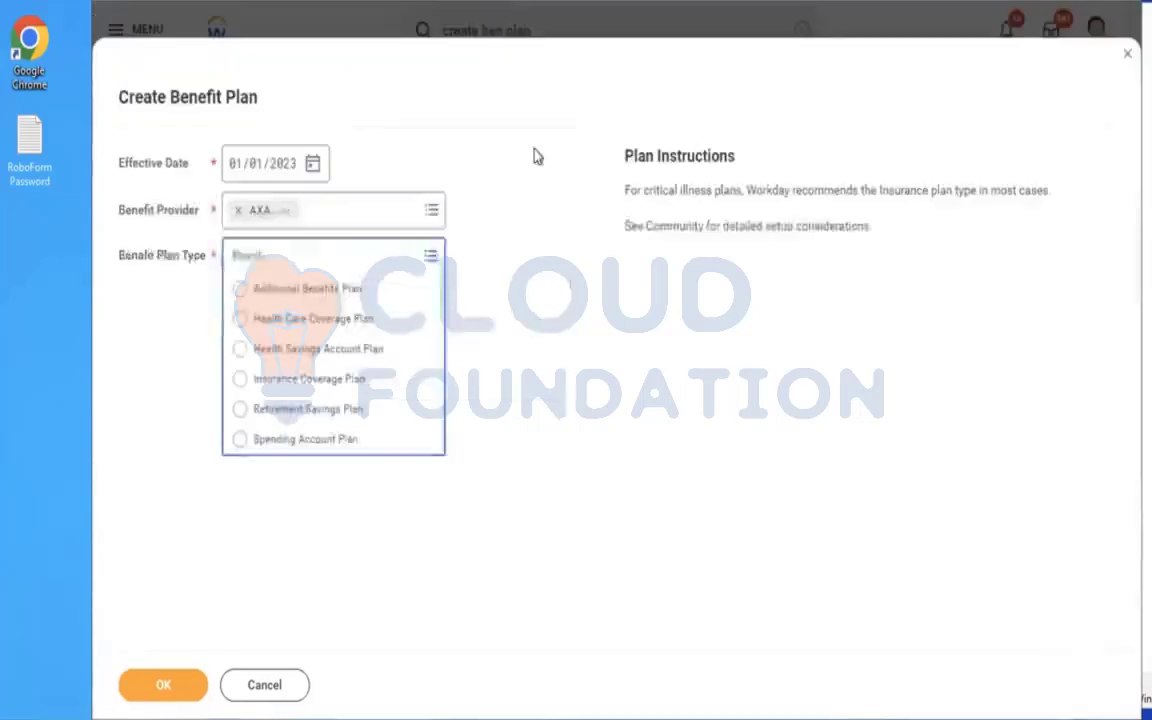
# Discard the unfinished benefit plan and close the Create Insurance Rate dialog, clearing the old search.
pyautogui.click(262, 690)
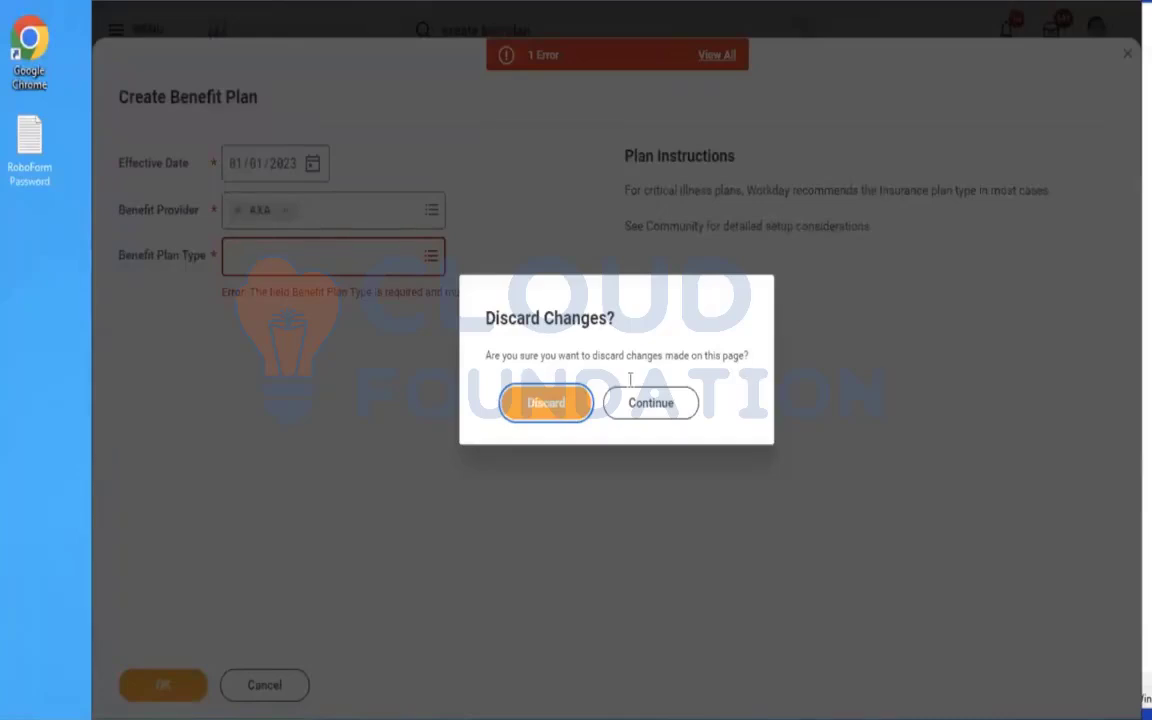
pyautogui.click(551, 414)
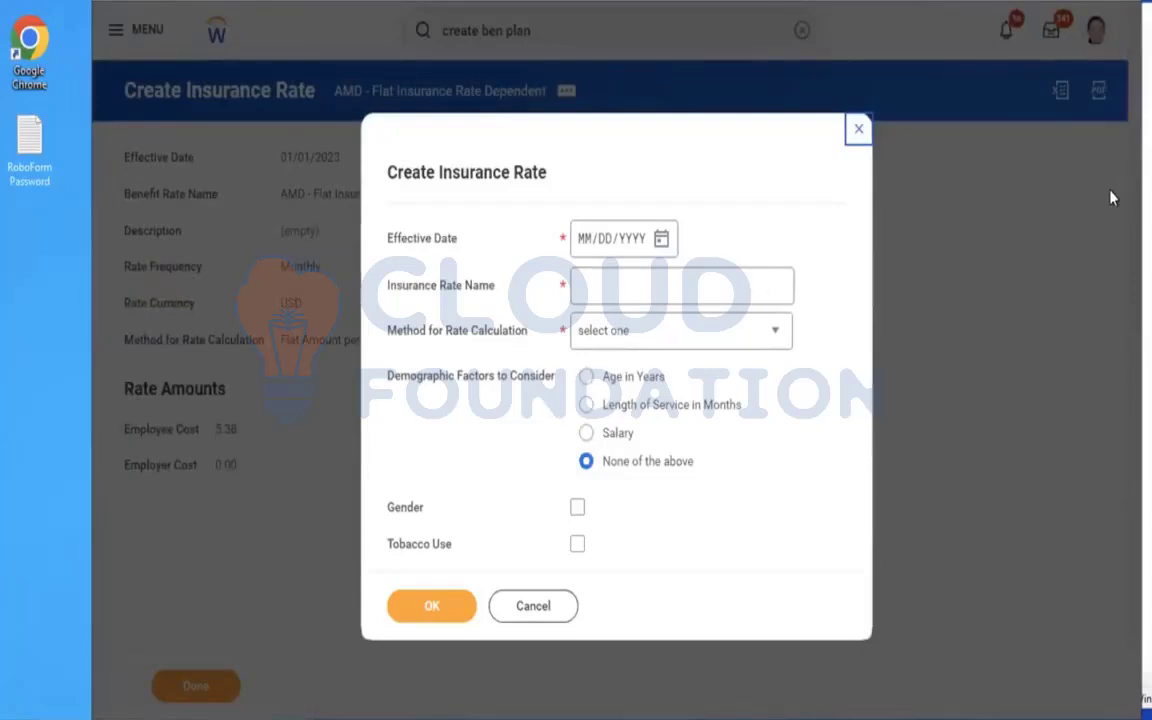
pyautogui.click(857, 131)
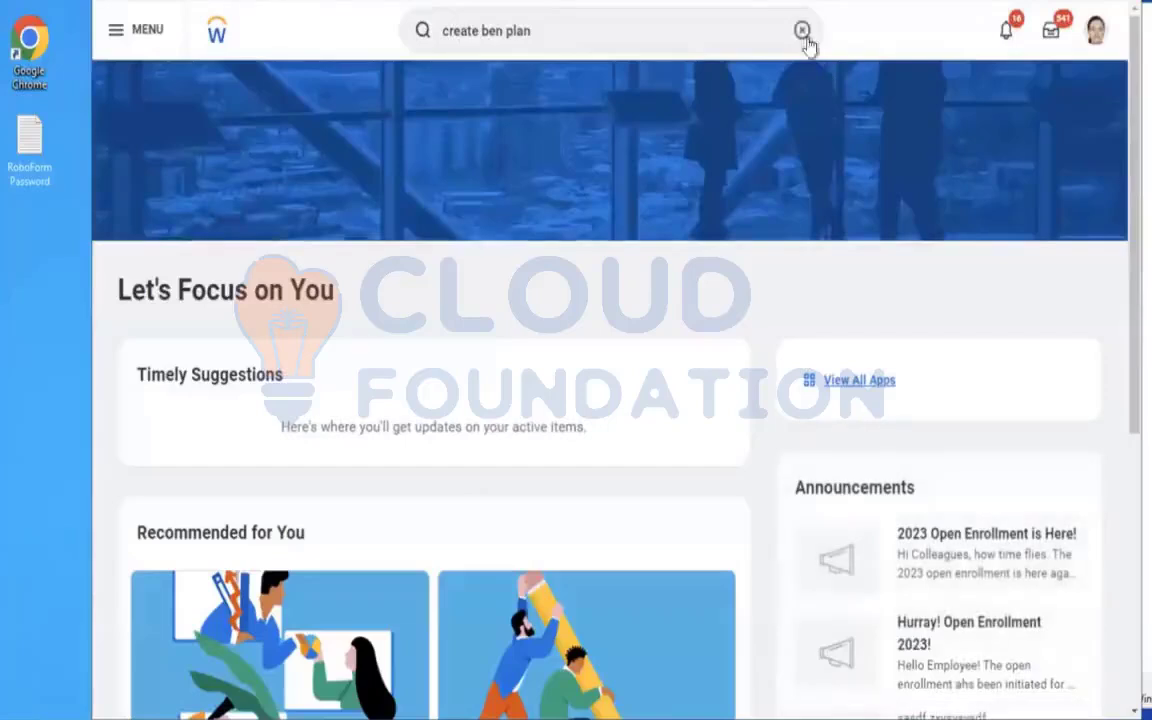
pyautogui.click(801, 30)
pyautogui.click(952, 179)
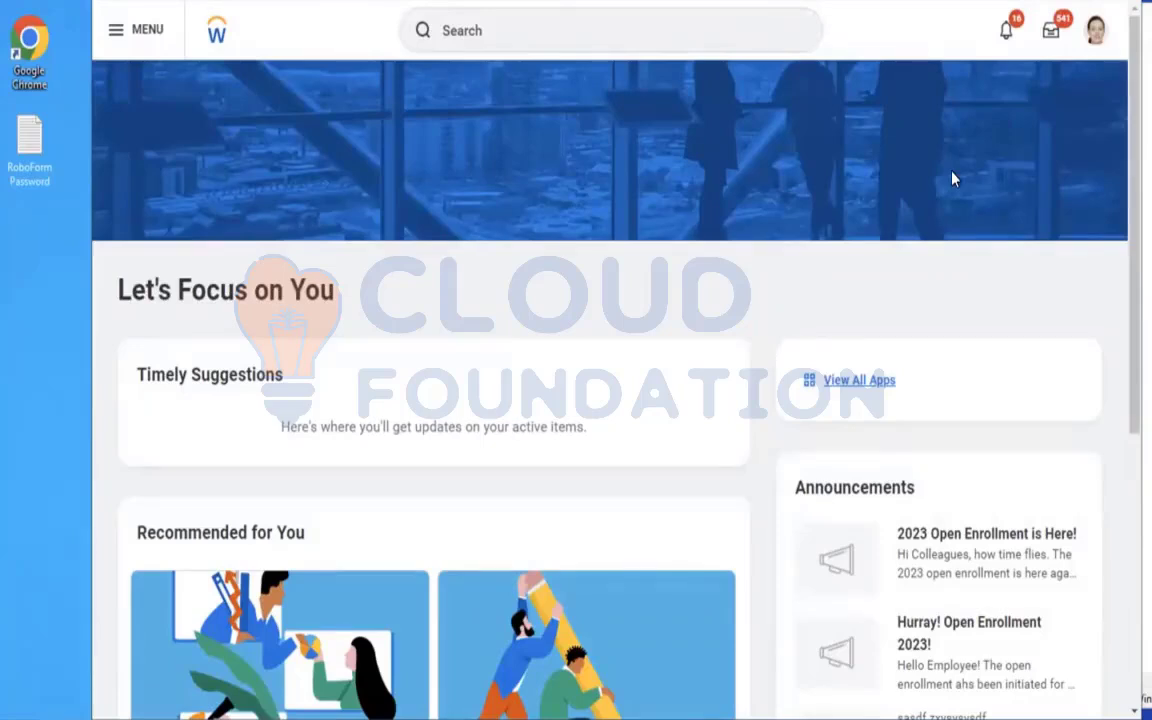
pyautogui.click(527, 36)
pyautogui.write('creat')
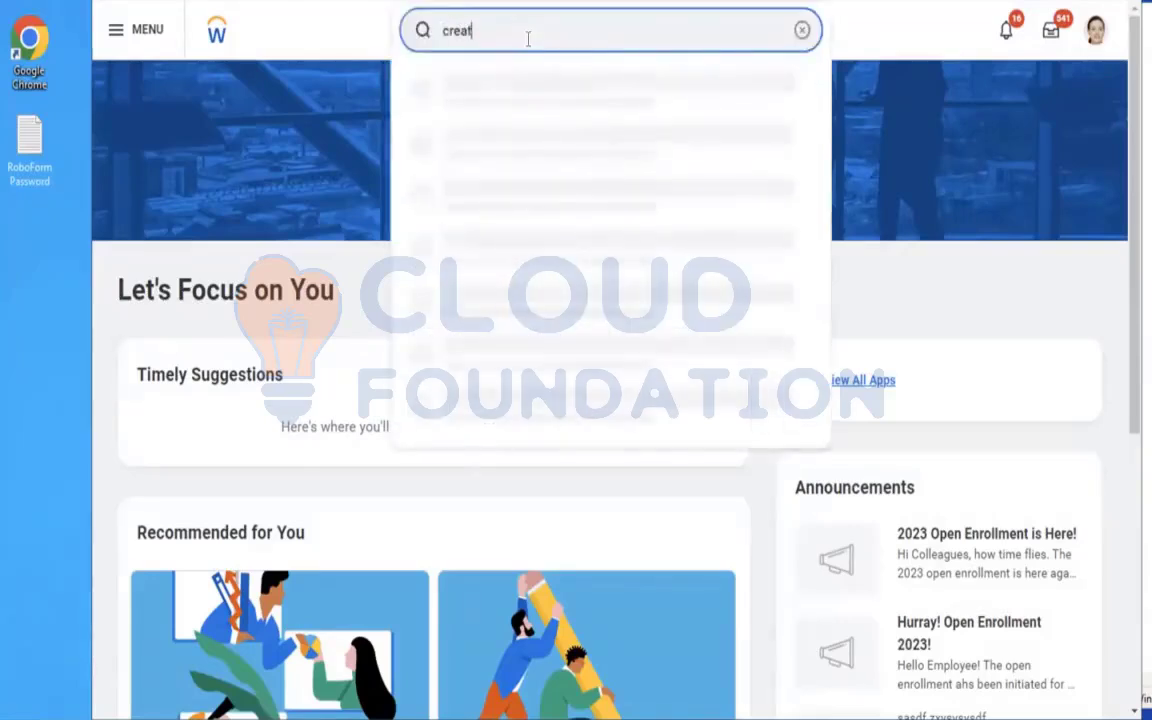
pyautogui.write('e insu co')
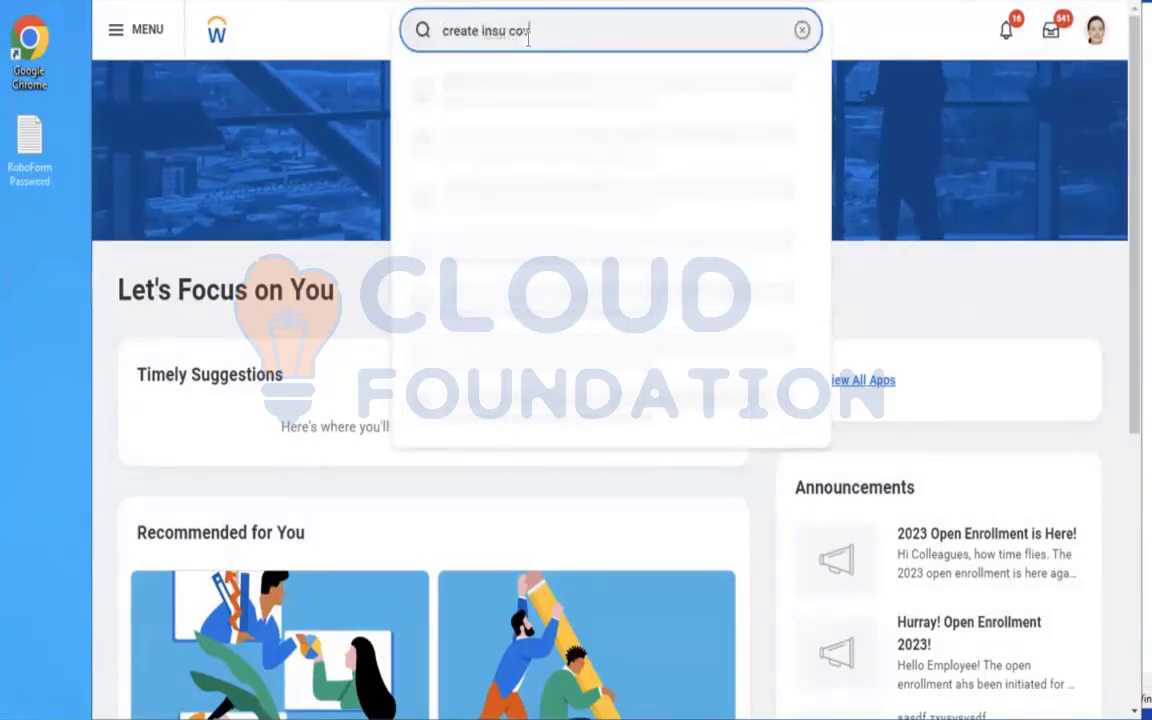
pyautogui.write('v')
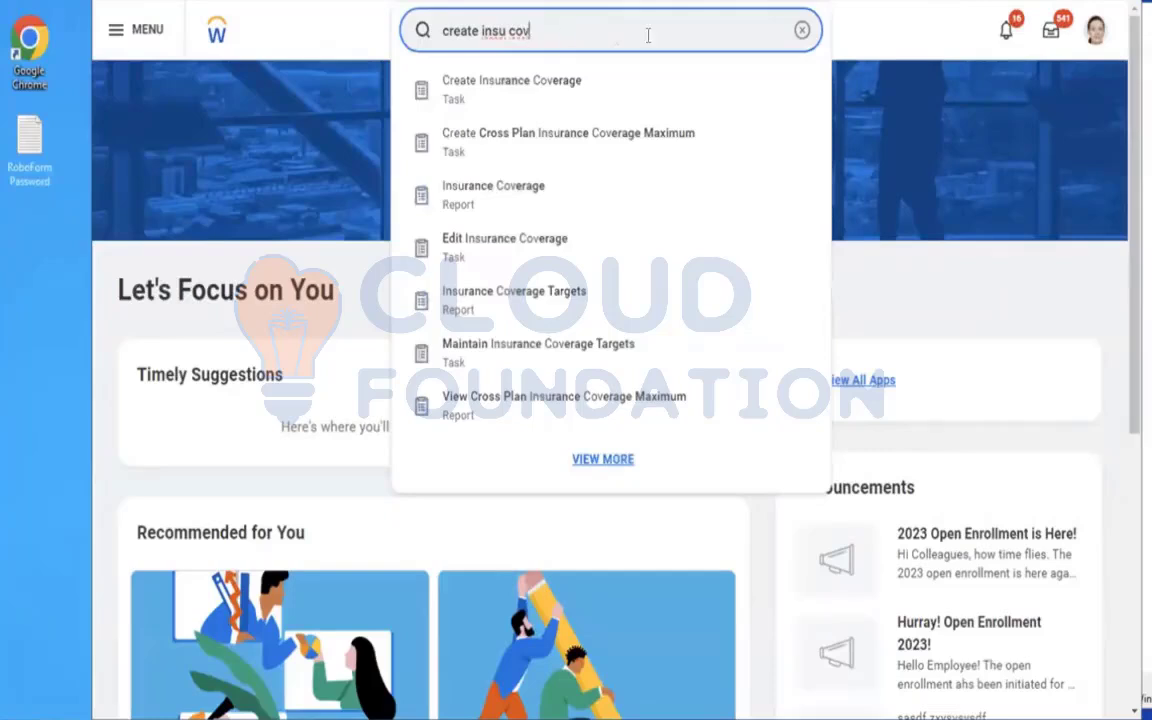
pyautogui.click(800, 38)
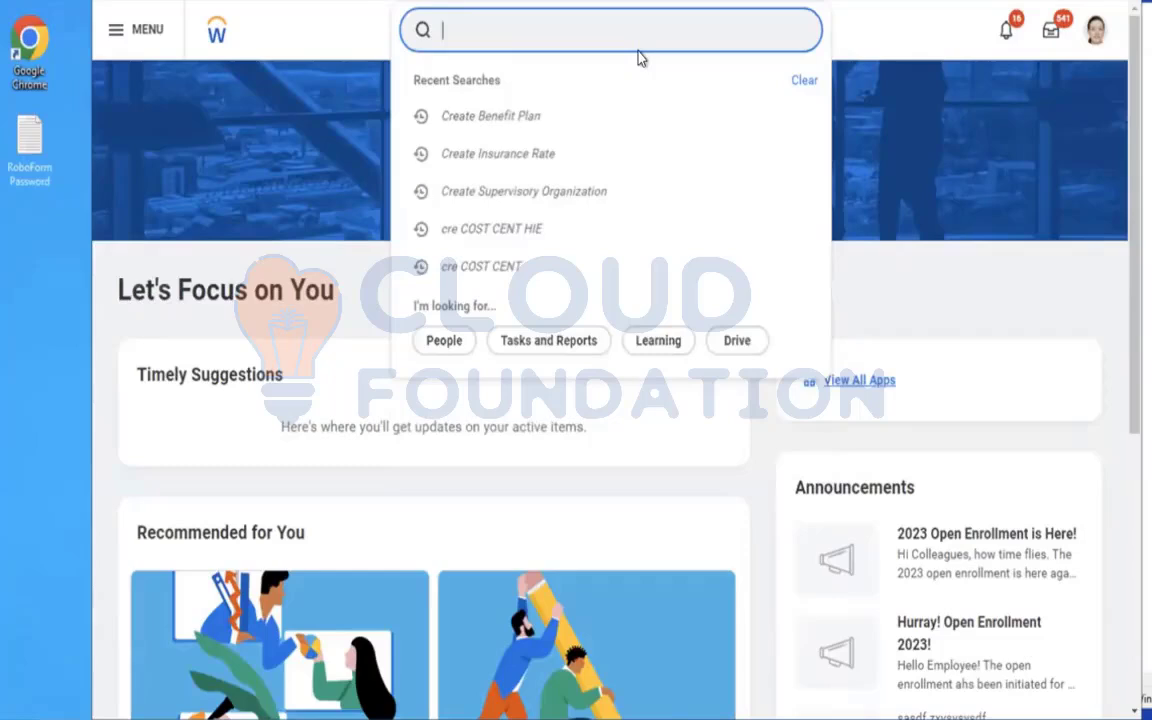
# Search for "create cov level" and open the Create Amount Based Coverage Levels task.
pyautogui.write('create cov level')
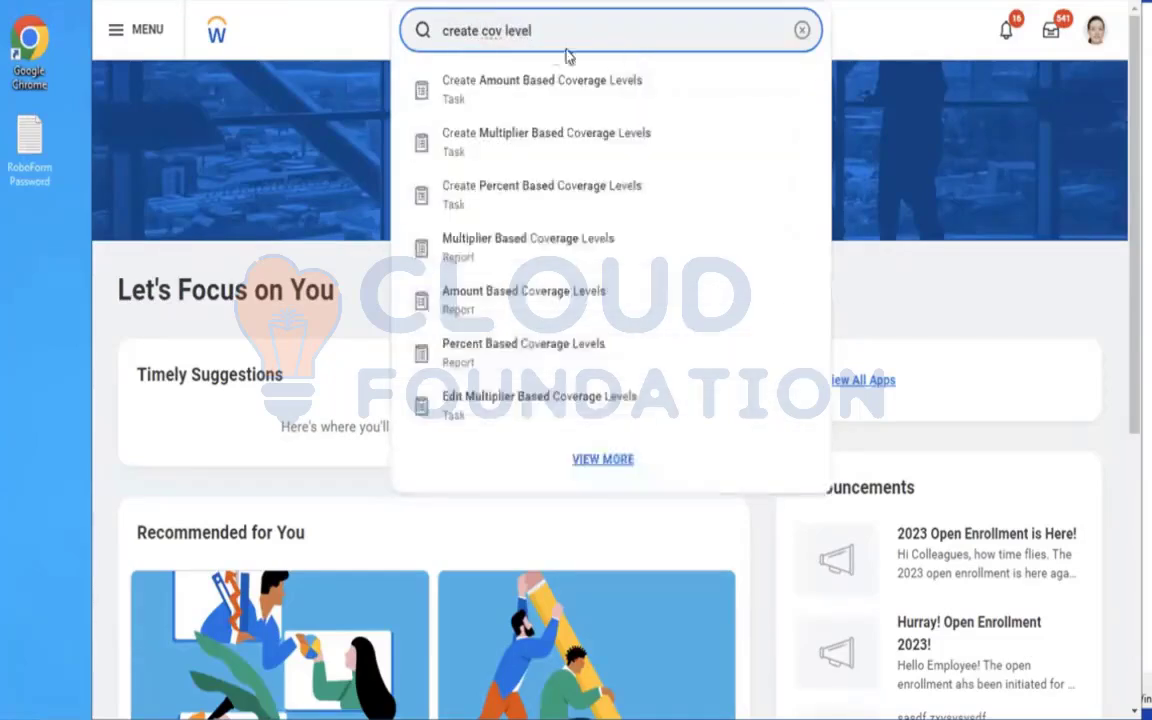
pyautogui.click(527, 95)
# Name the coverage levels "AMD - Dependent Insurance Coverage Level" and set their Currency to USD.
pyautogui.click(550, 230)
pyautogui.write('AMD')
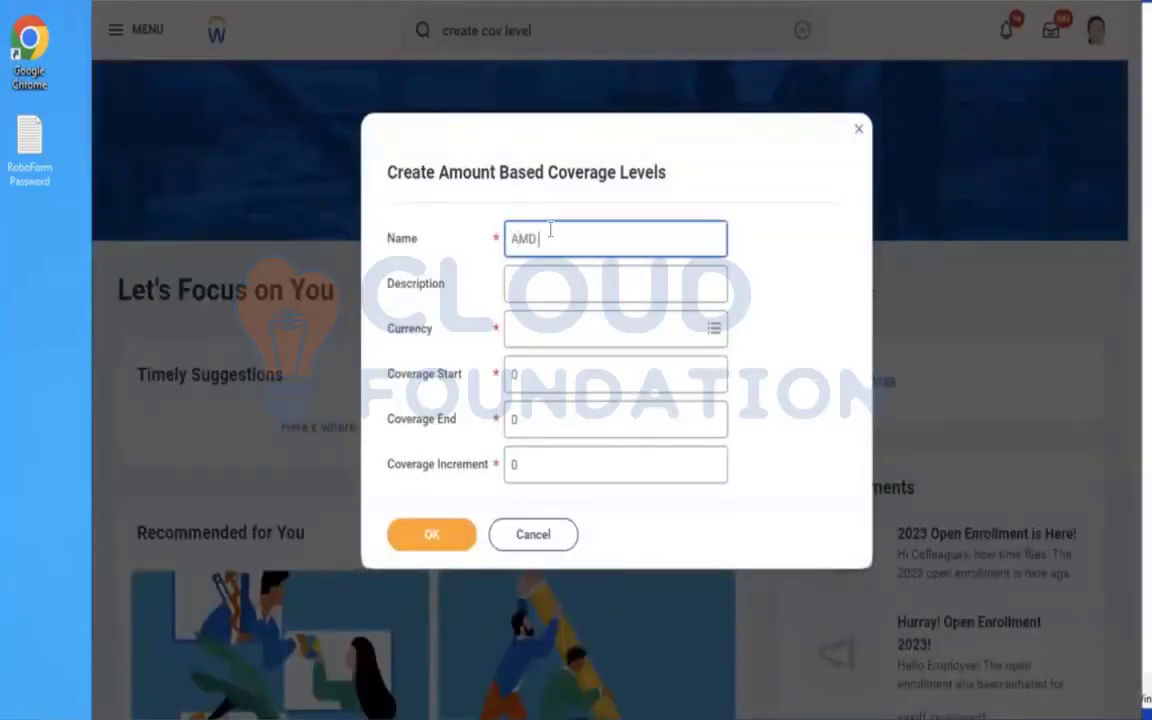
pyautogui.write(' - Dependent Insurance Coverage Level')
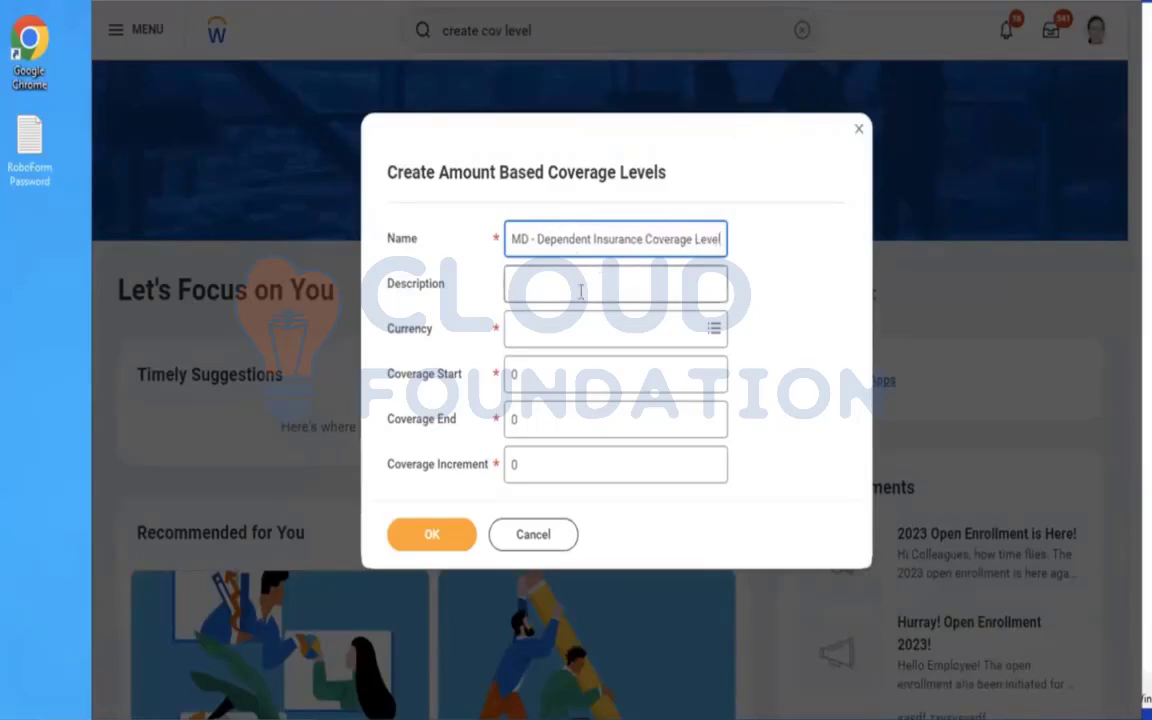
pyautogui.click(538, 334)
pyautogui.write('U')
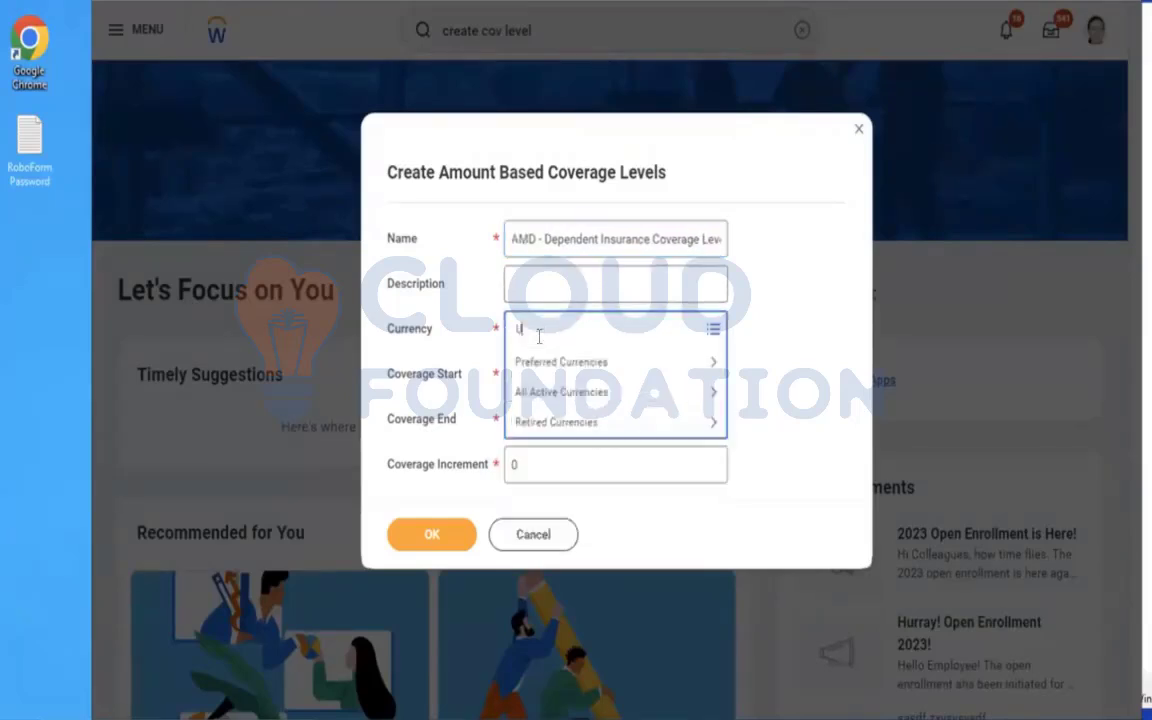
pyautogui.write('SD')
pyautogui.press('Return')
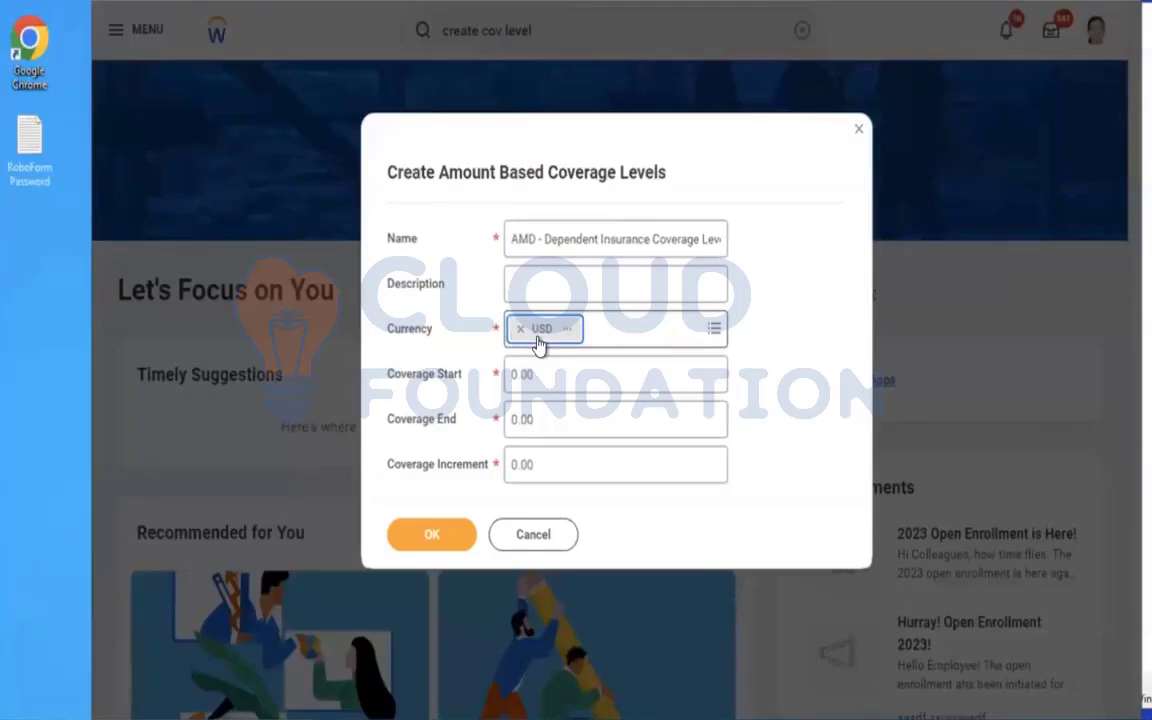
# Set the Coverage Start to 10,000 and the Coverage End to 100,000.
pyautogui.press('Tab')
pyautogui.press('BackSpace')
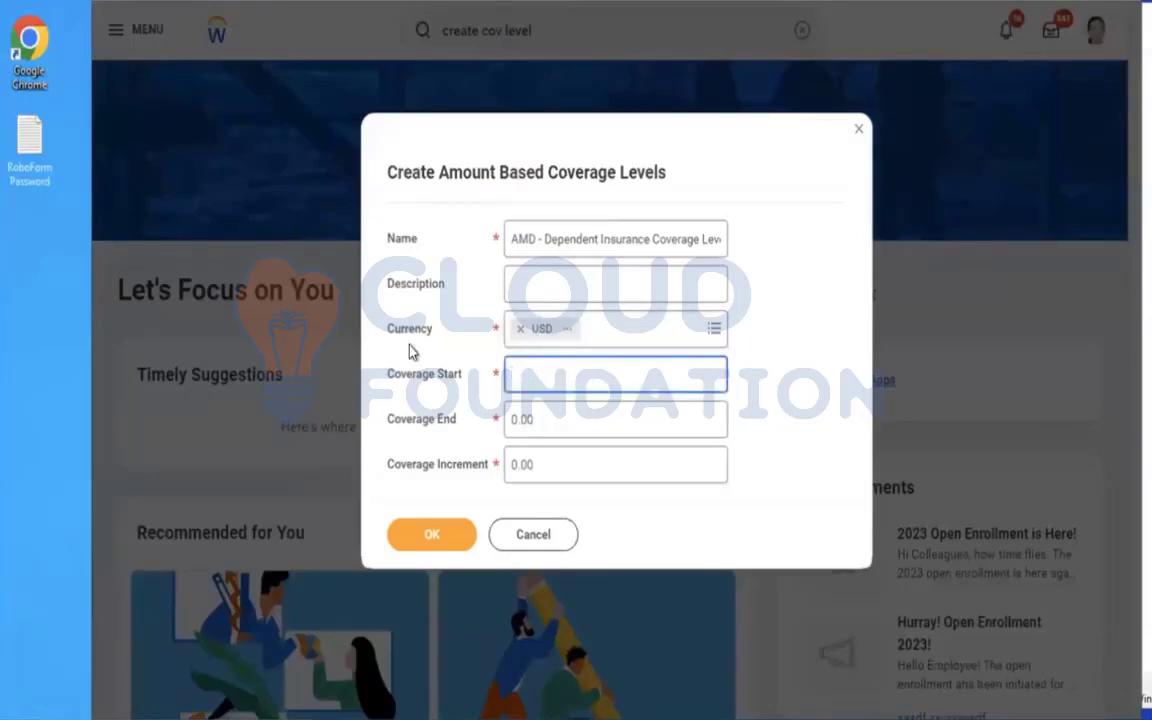
pyautogui.write('10000')
pyautogui.click(553, 414)
pyautogui.write('100,00')
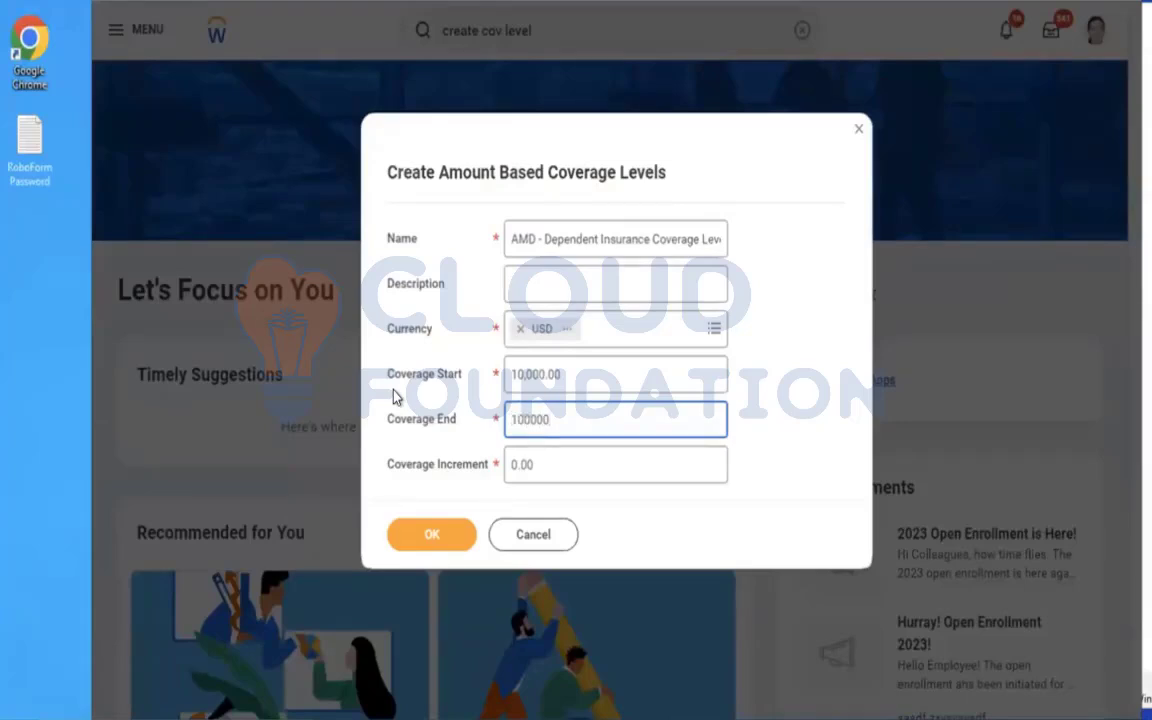
pyautogui.write('0')
pyautogui.click(859, 375)
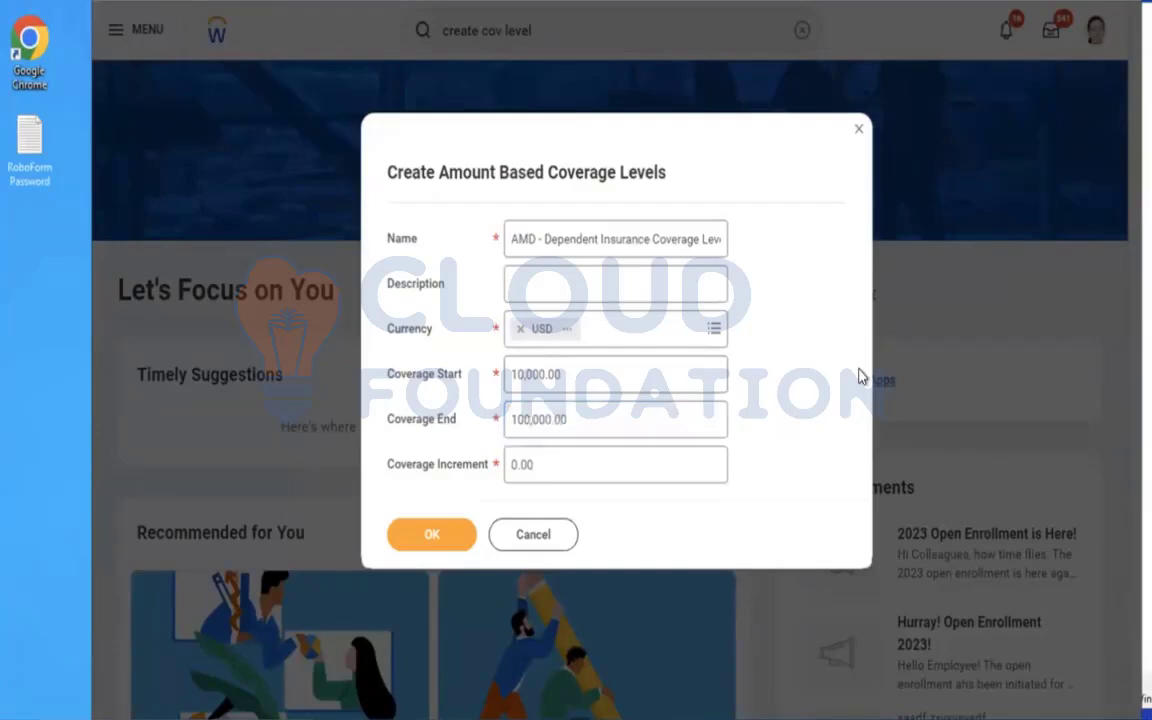
# Set the Coverage Increment to 10,000 and generate the list of coverage amounts.
pyautogui.click(571, 476)
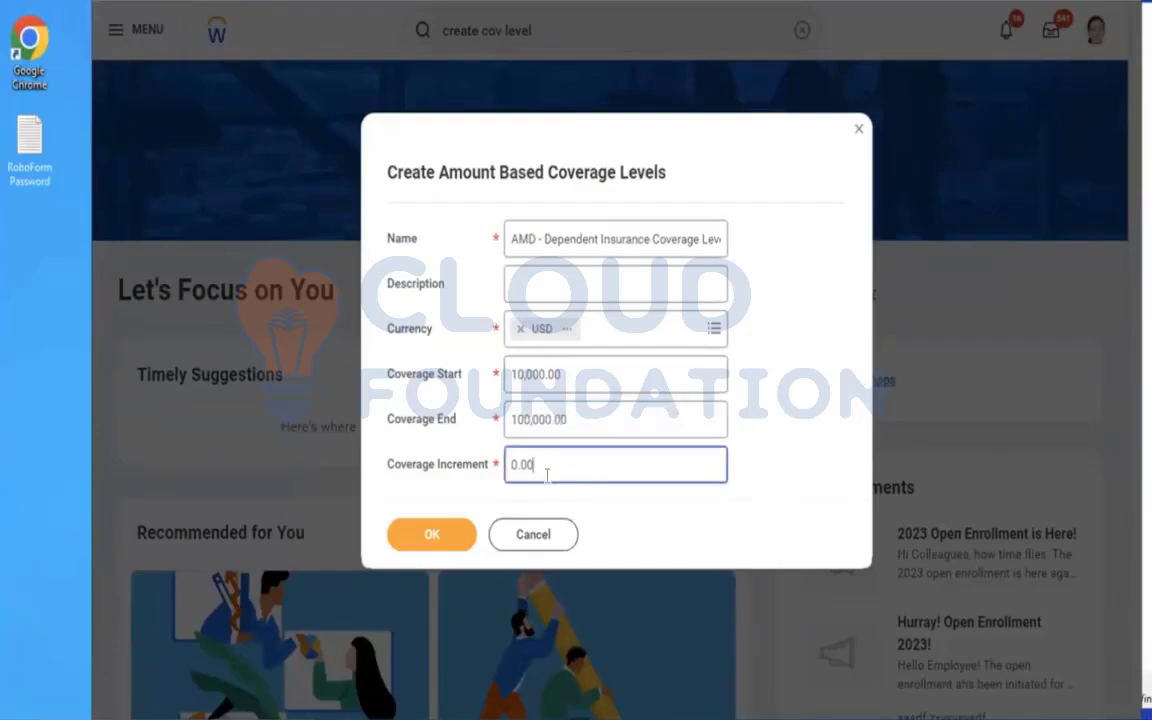
pyautogui.moveTo(558, 474); pyautogui.dragTo(474, 465)
pyautogui.write('10000')
pyautogui.click(764, 411)
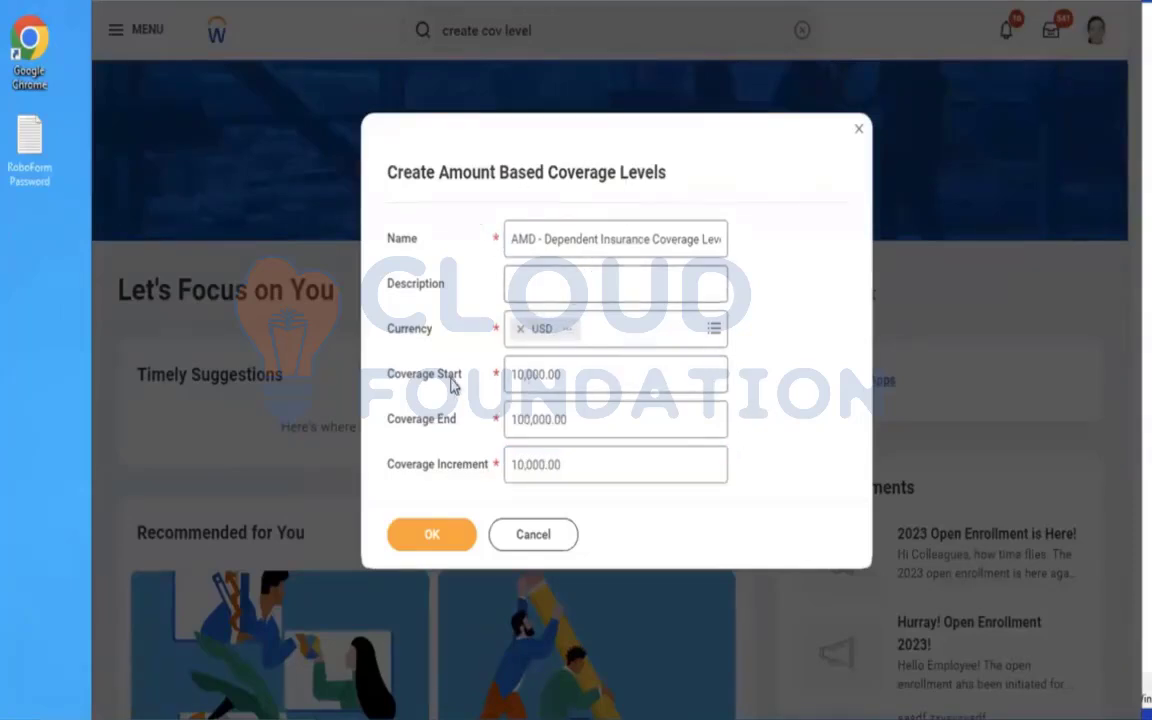
pyautogui.moveTo(508, 374); pyautogui.dragTo(563, 375)
pyautogui.moveTo(564, 419); pyautogui.dragTo(507, 413)
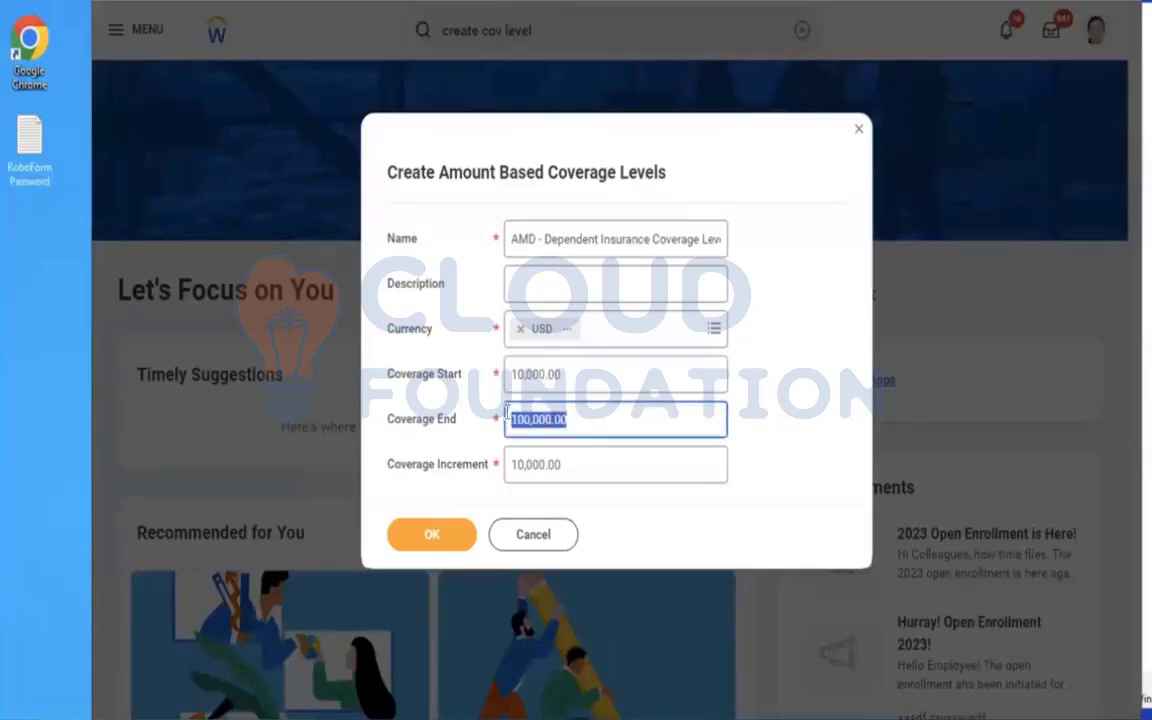
pyautogui.click(560, 464)
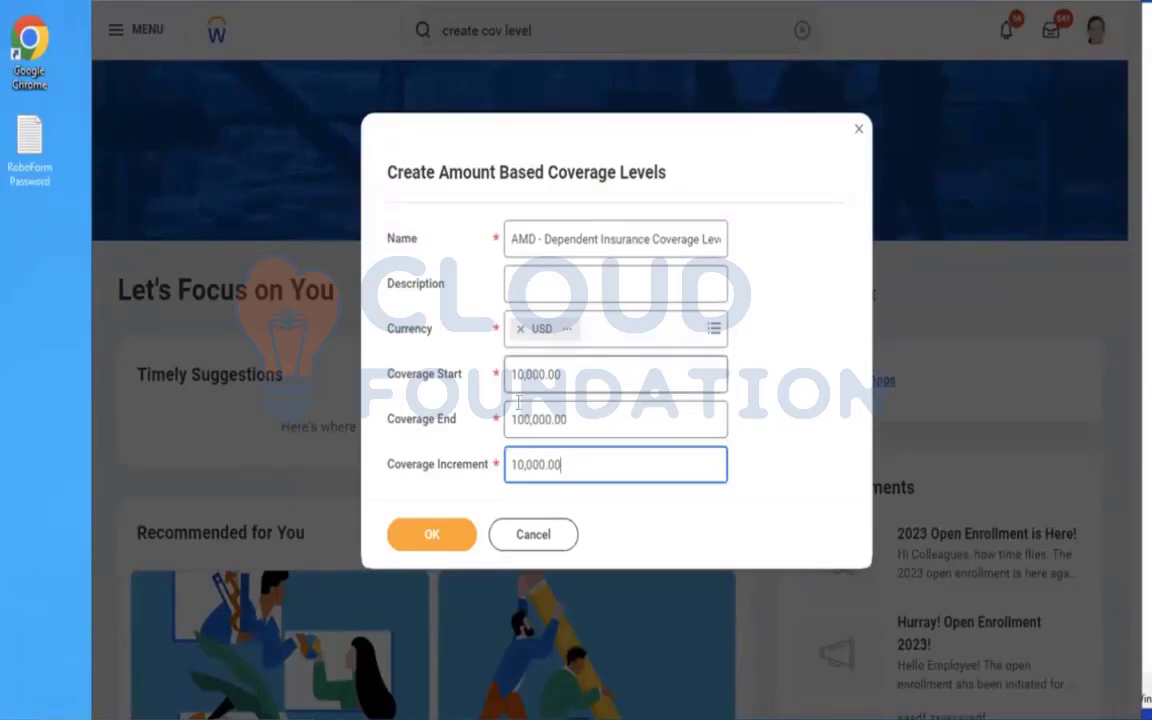
pyautogui.click(427, 539)
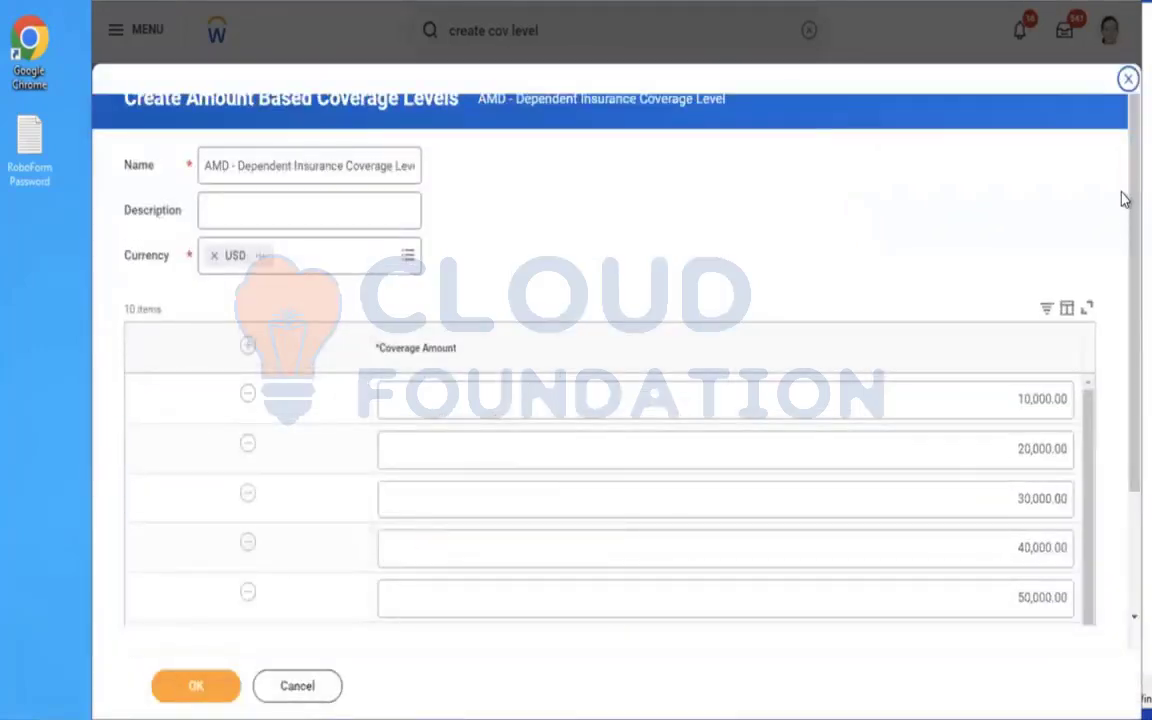
pyautogui.scroll(-2, 1122, 205)
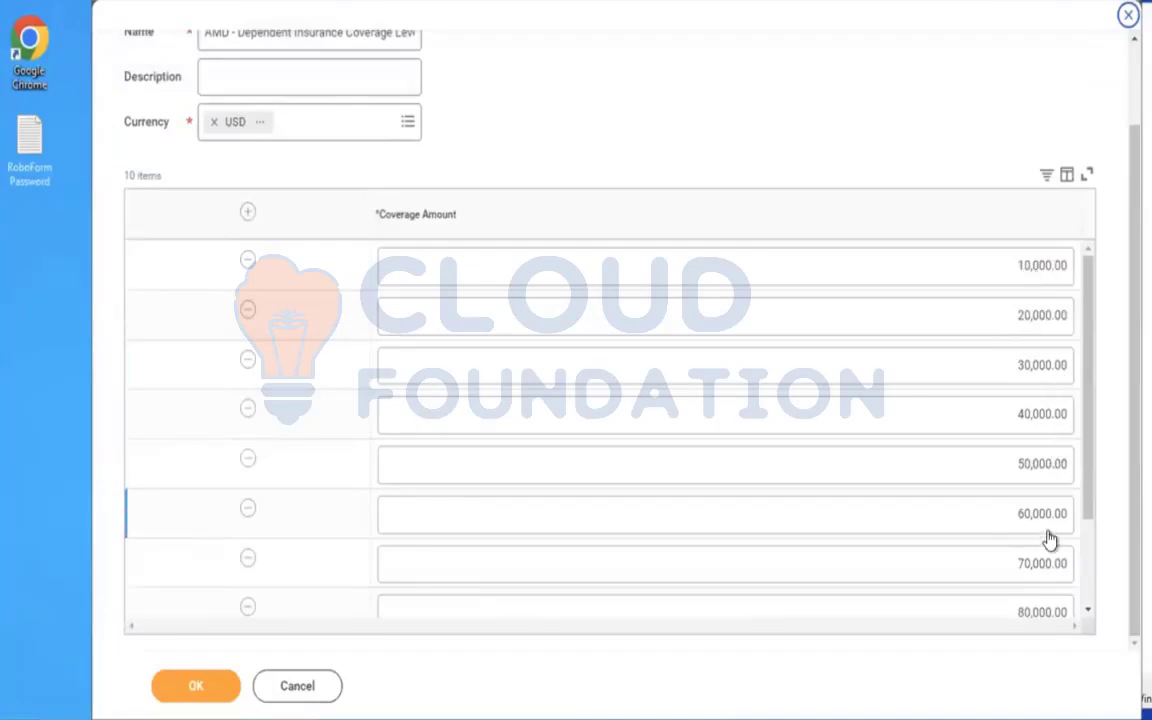
# Review the generated coverage amounts down to 100,000 and save the amount based coverage levels.
pyautogui.moveTo(1085, 504); pyautogui.dragTo(1088, 623)
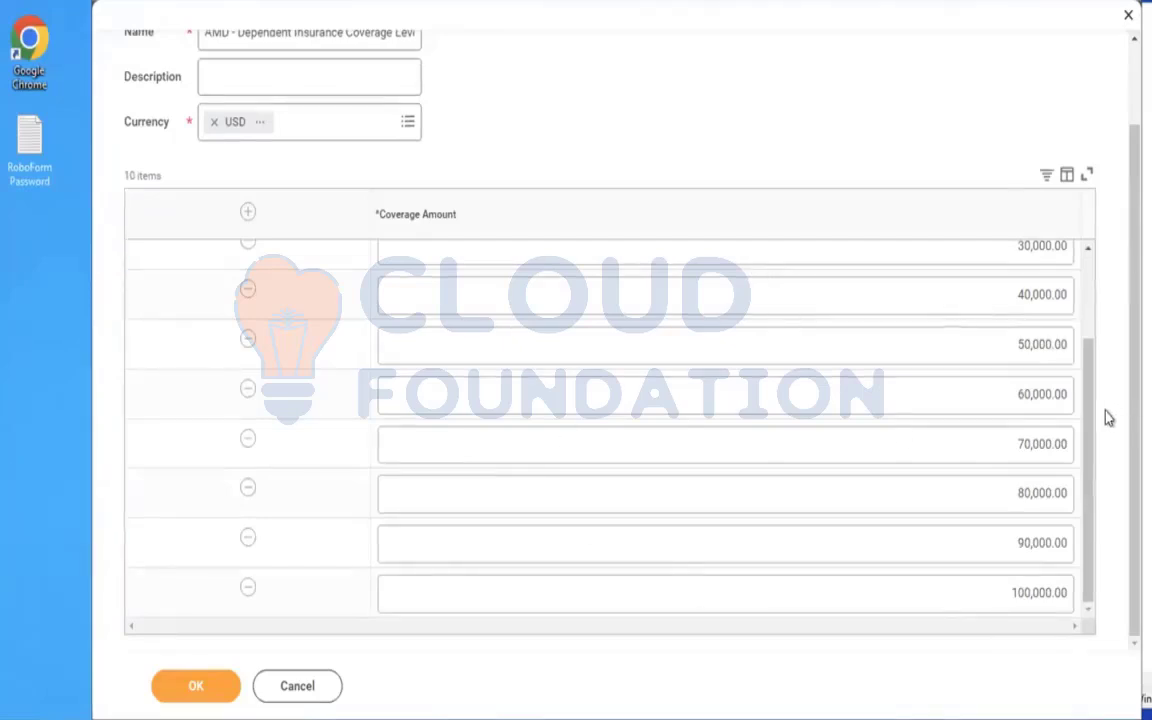
pyautogui.click(195, 688)
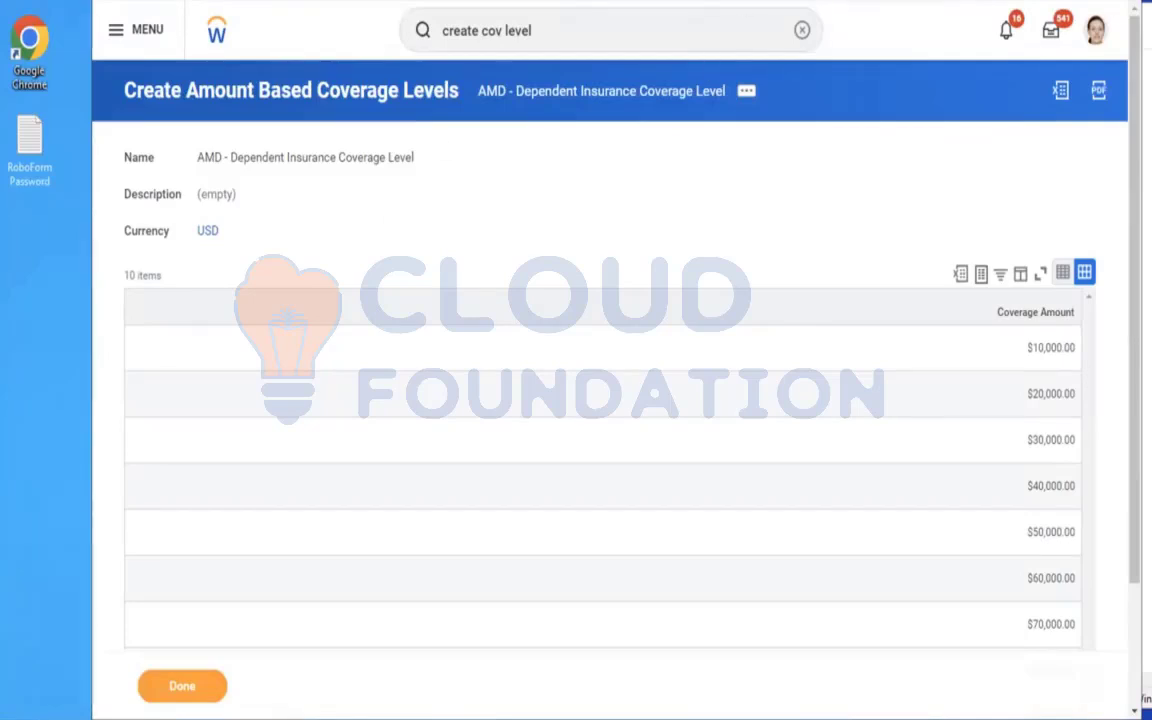
# Search for "CREATE INSU COV" and open the Create Insurance Coverage task.
pyautogui.click(804, 36)
pyautogui.write('CREATE')
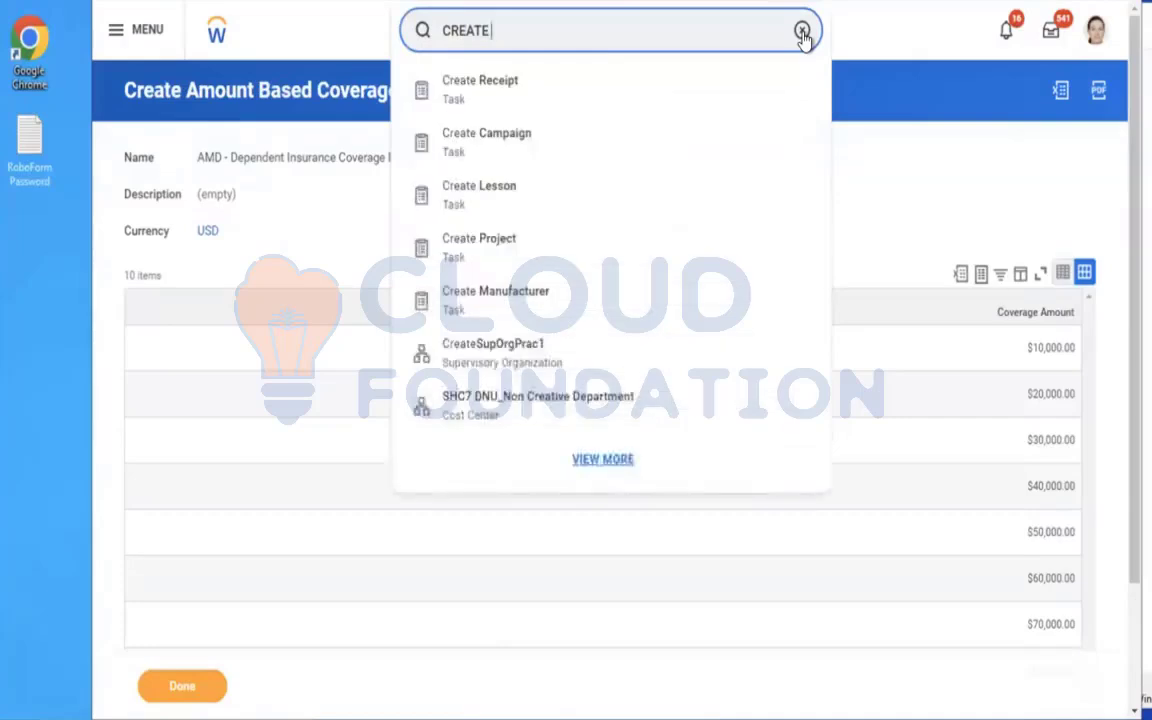
pyautogui.write(' INSU COV')
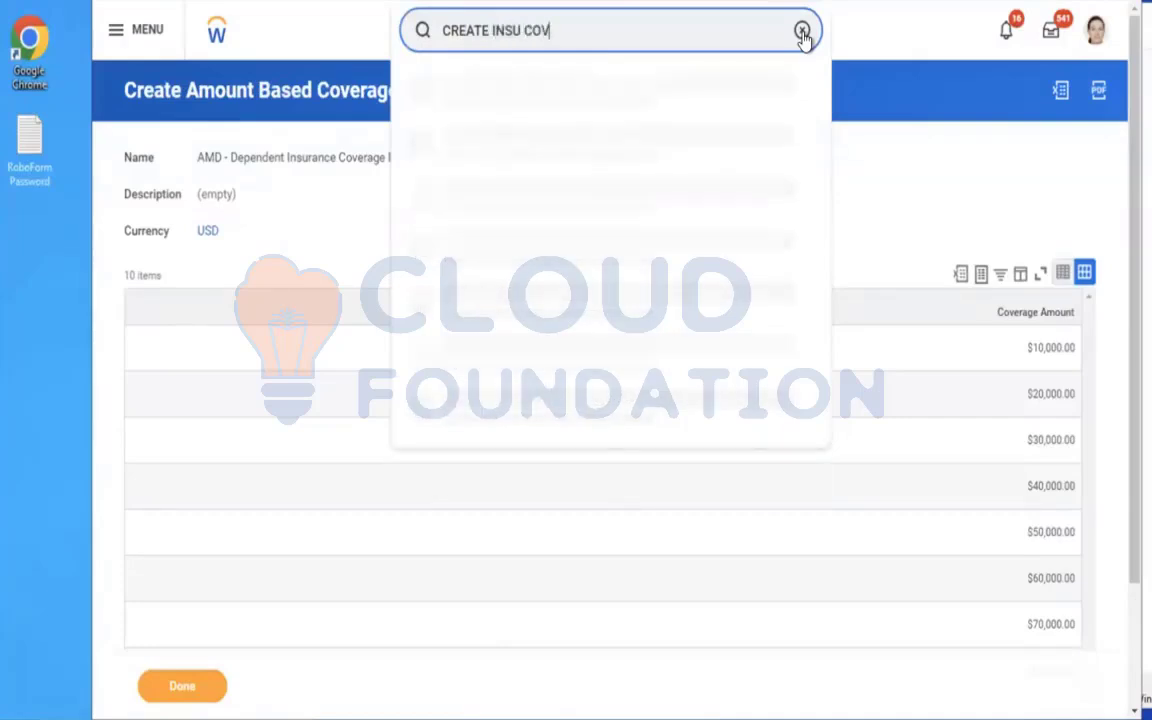
pyautogui.click(597, 89)
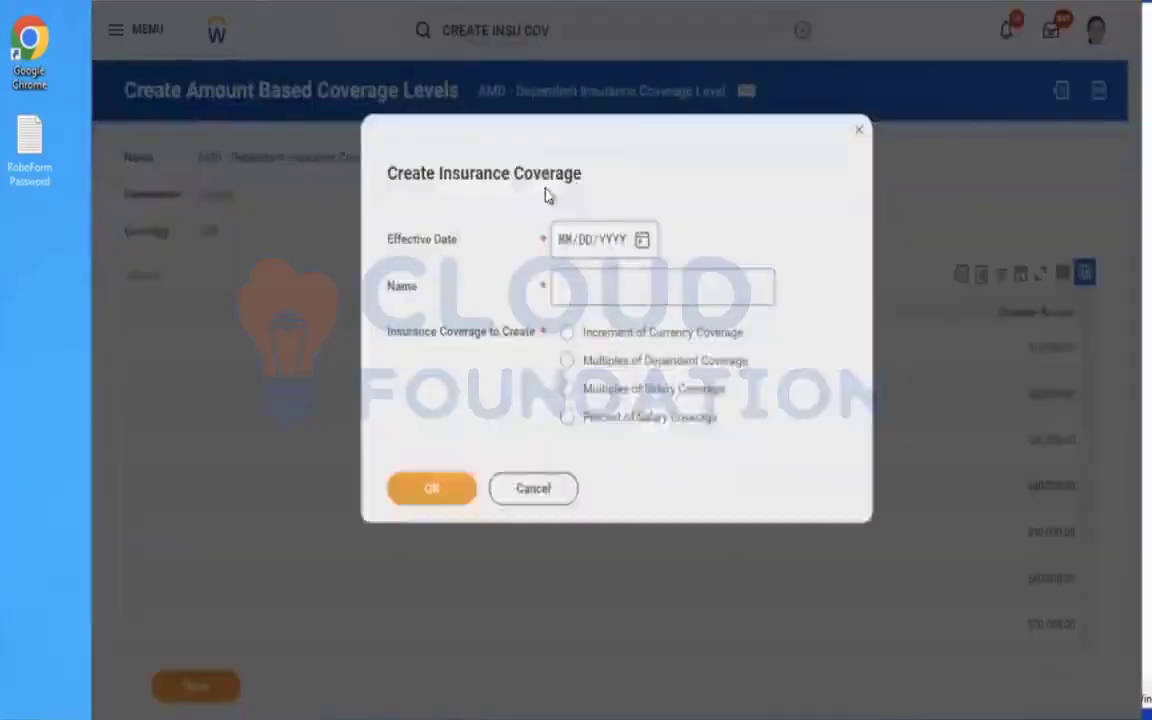
# Start an Increment of Currency Coverage named "AMD - Dependent Life Coverage" with Effective Date 01/01/2023.
pyautogui.click(563, 244)
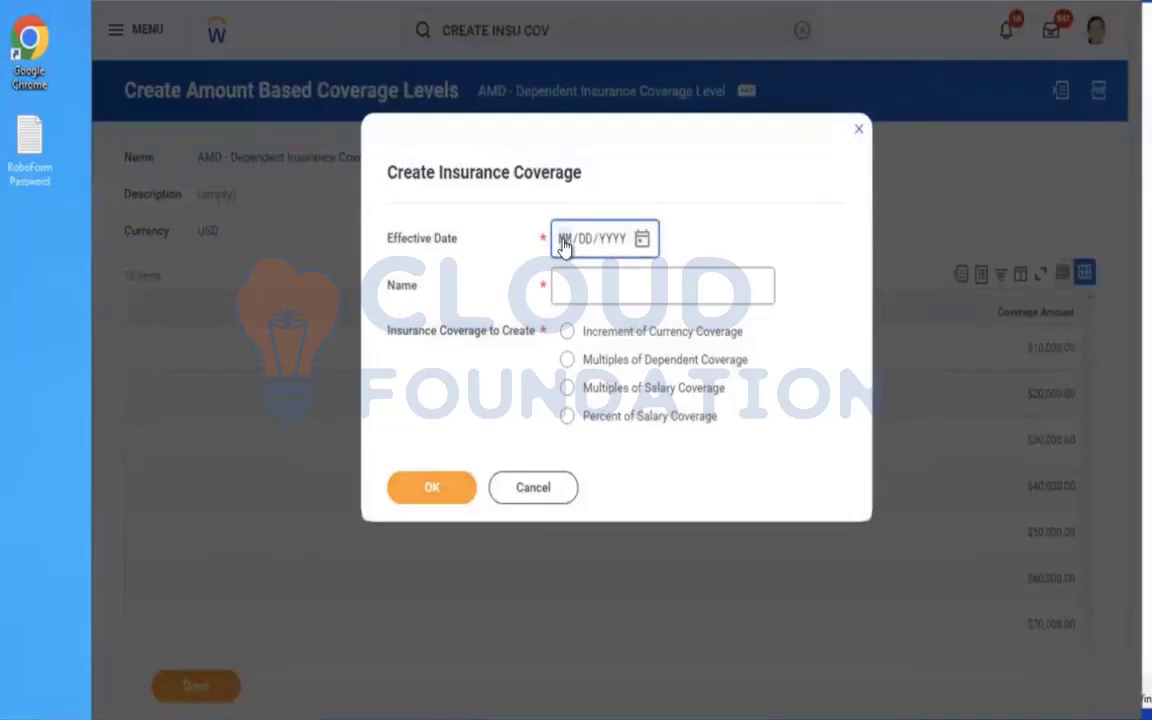
pyautogui.write('010120')
pyautogui.click(589, 285)
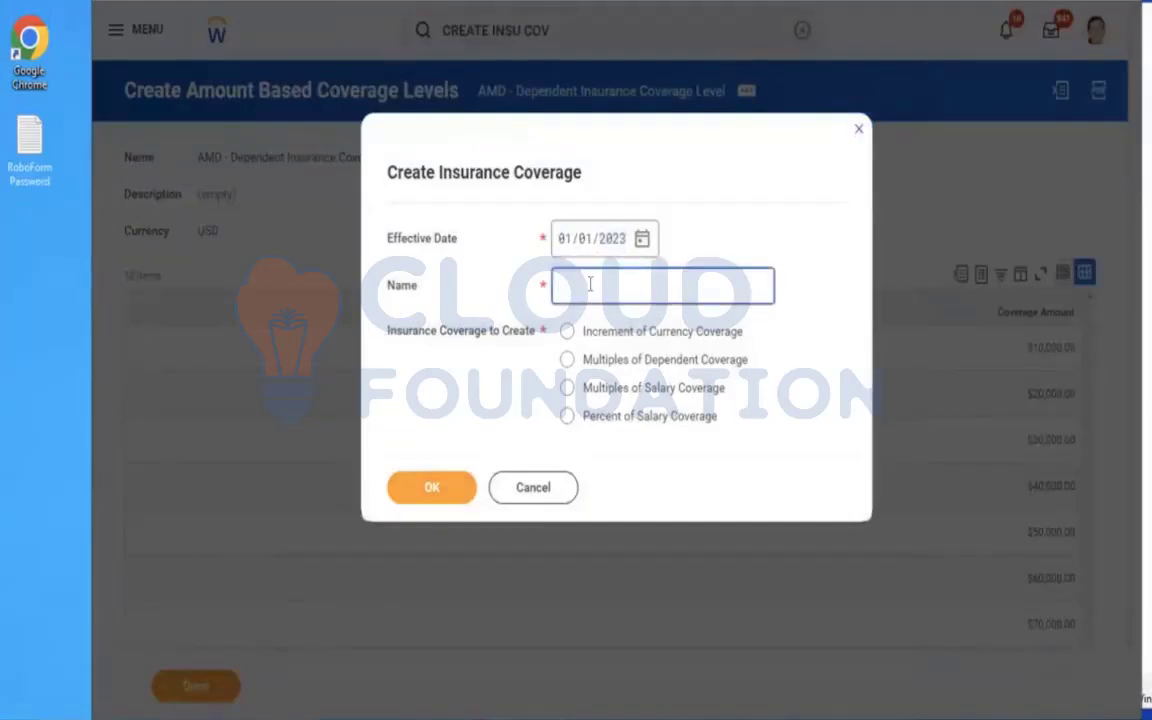
pyautogui.write('AMD - DEependent Life Coverage')
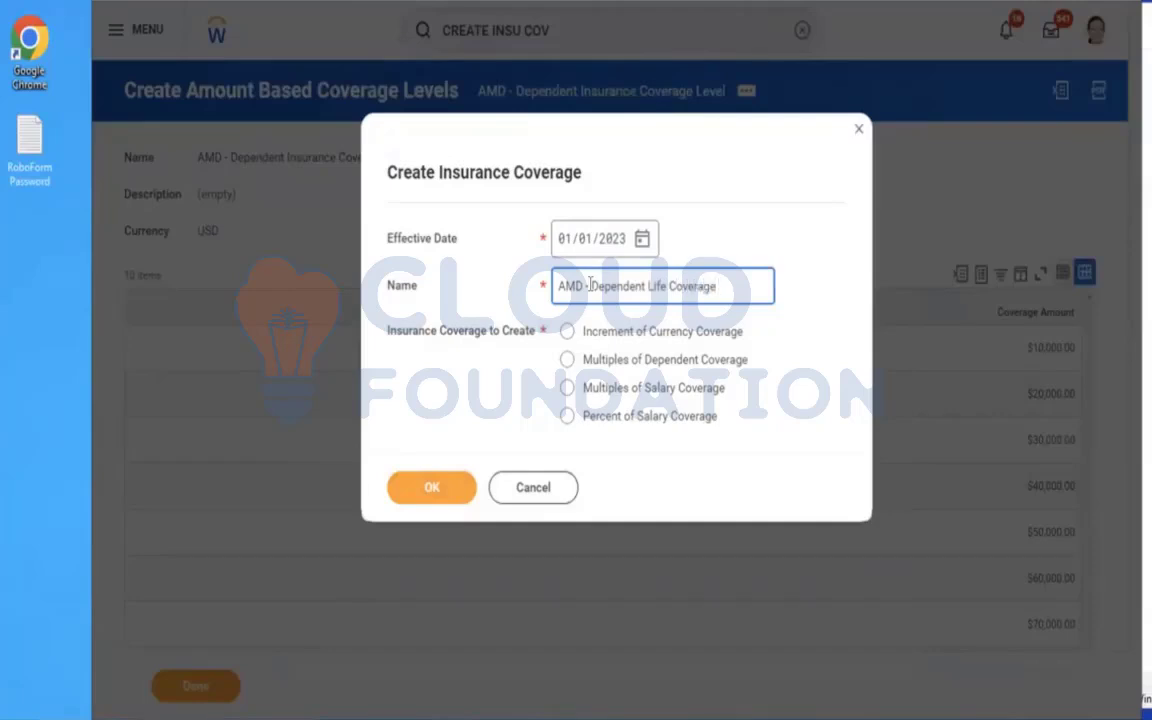
pyautogui.click(627, 334)
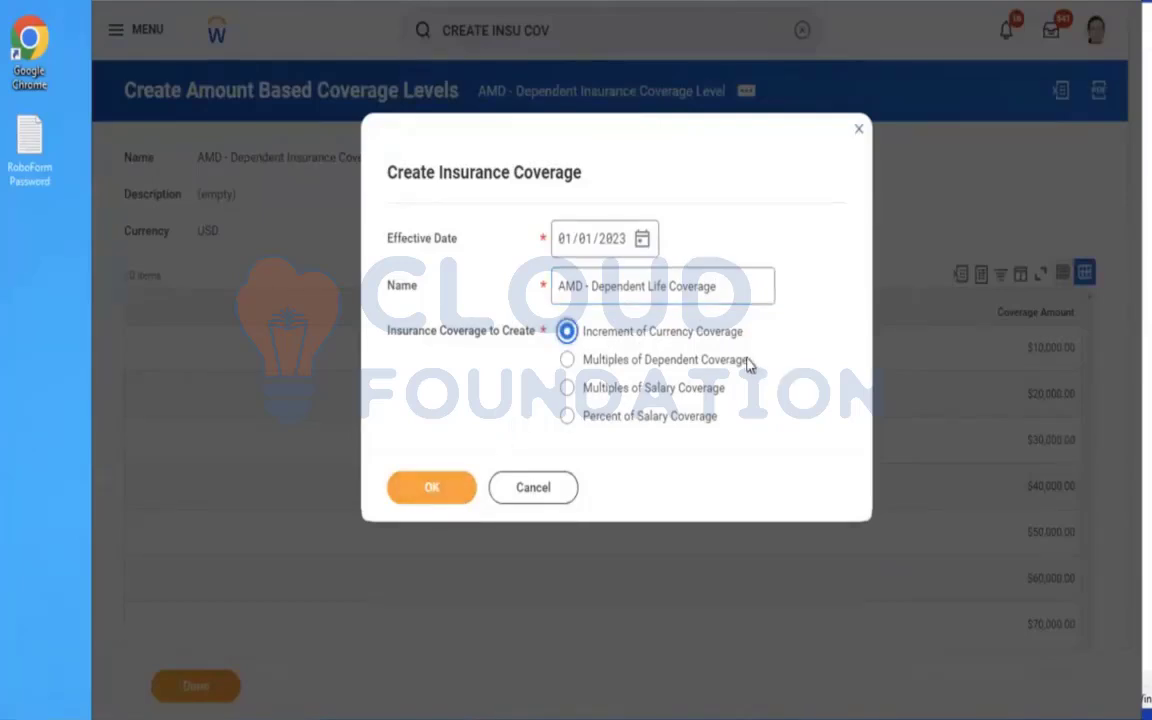
pyautogui.click(397, 497)
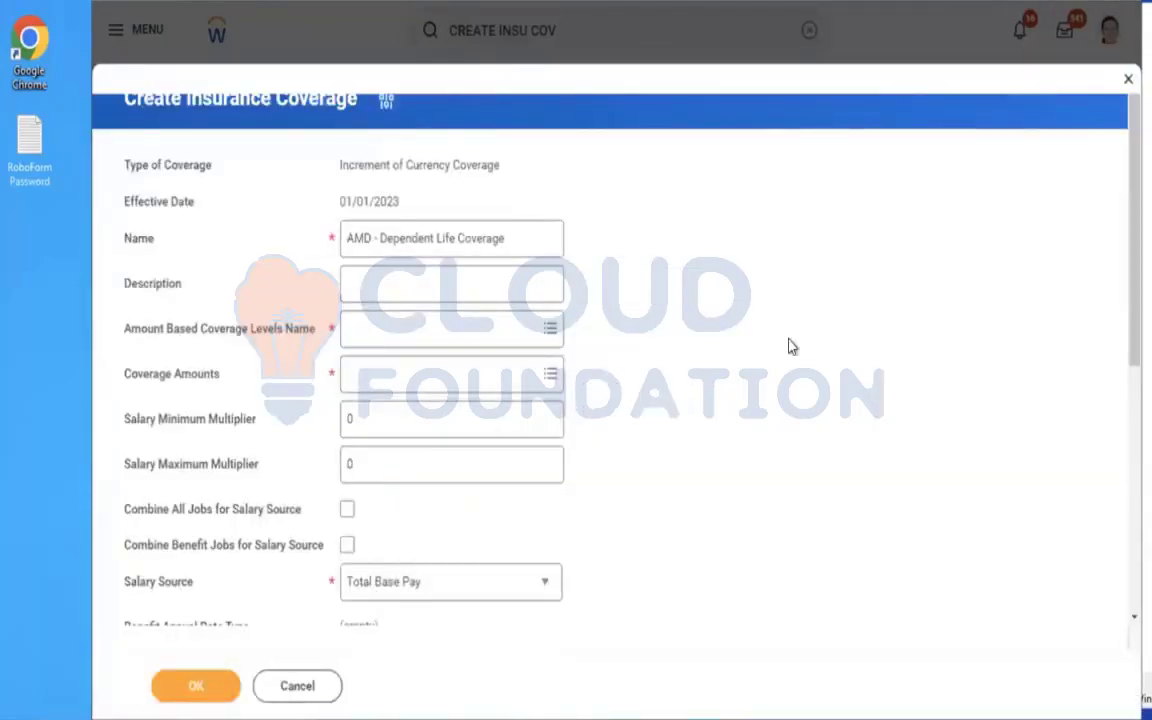
# Set the Amount Based Coverage Levels Name to AMD - Dependent Insurance Coverage Level.
pyautogui.scroll(-1, 788, 346)
pyautogui.click(412, 252)
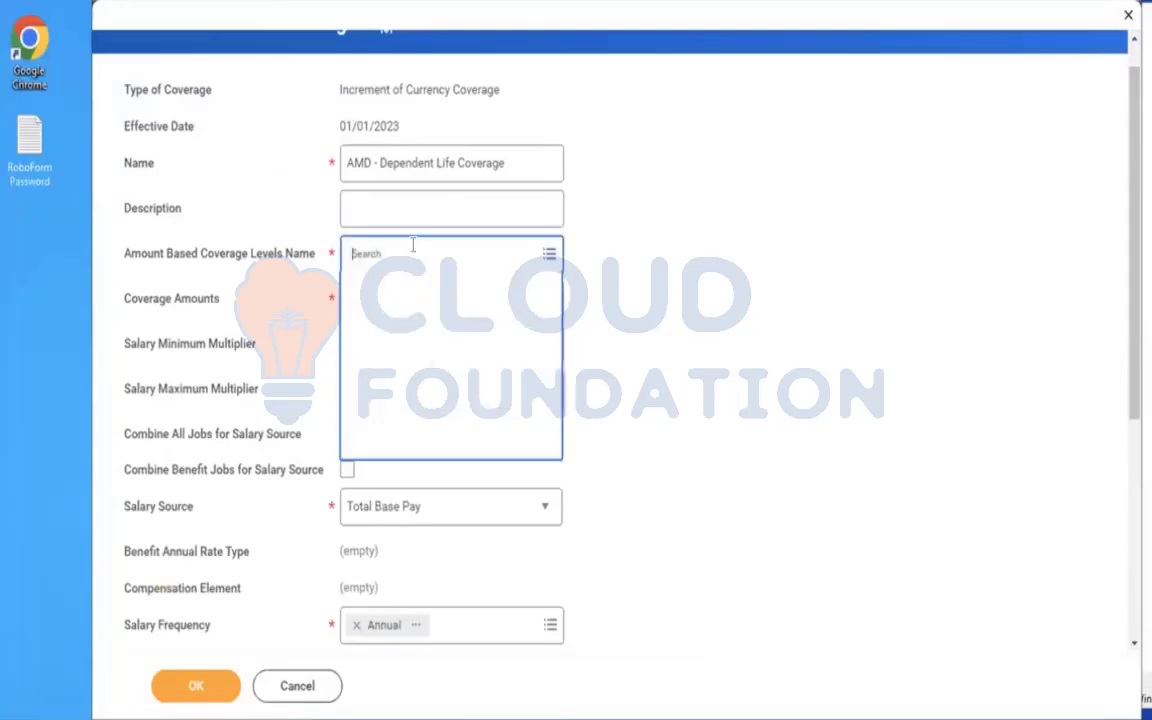
pyautogui.write('amd')
pyautogui.press('Return')
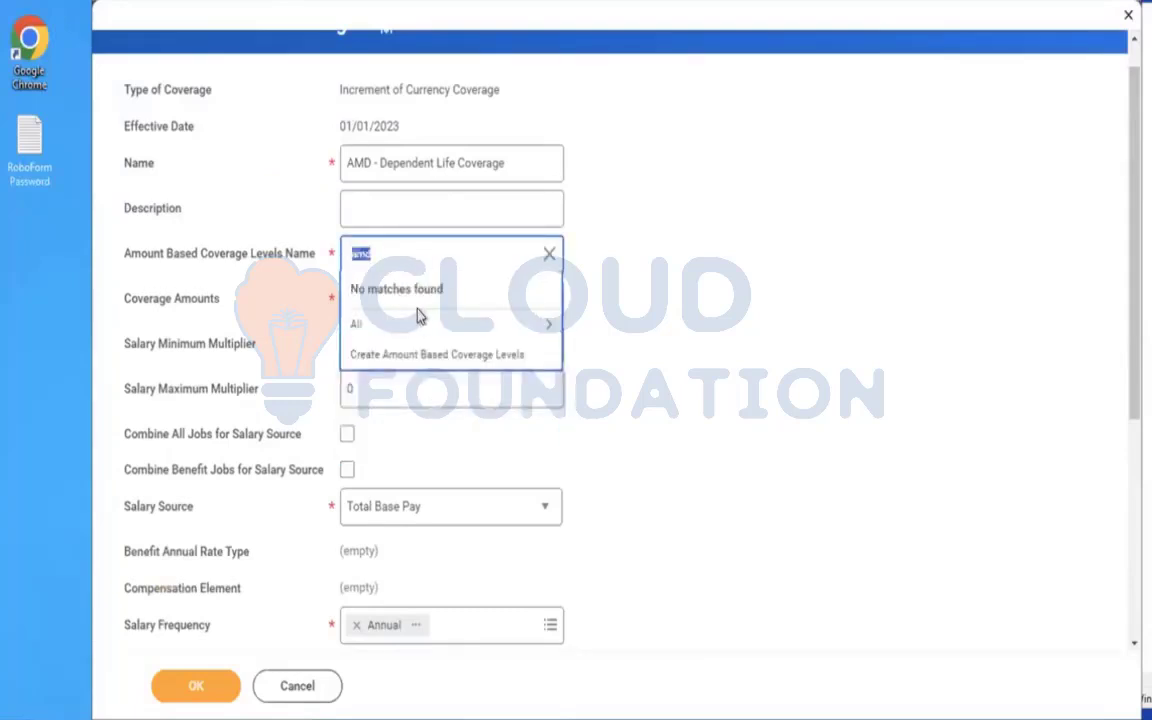
pyautogui.click(400, 323)
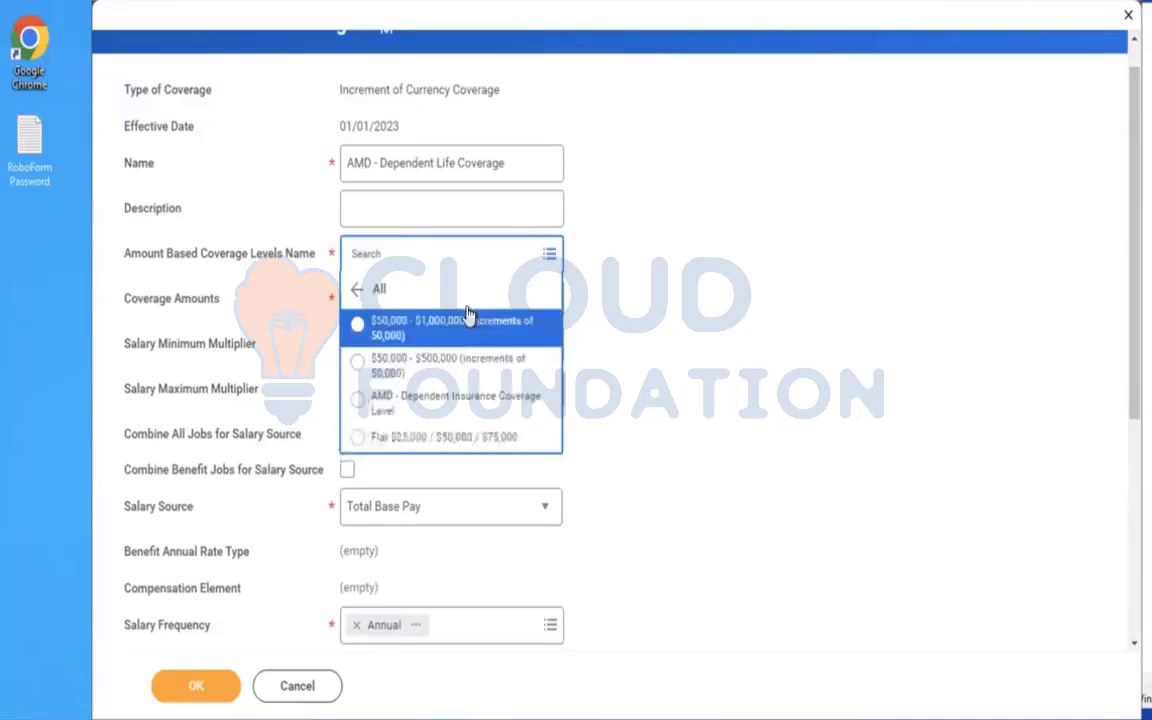
pyautogui.click(446, 402)
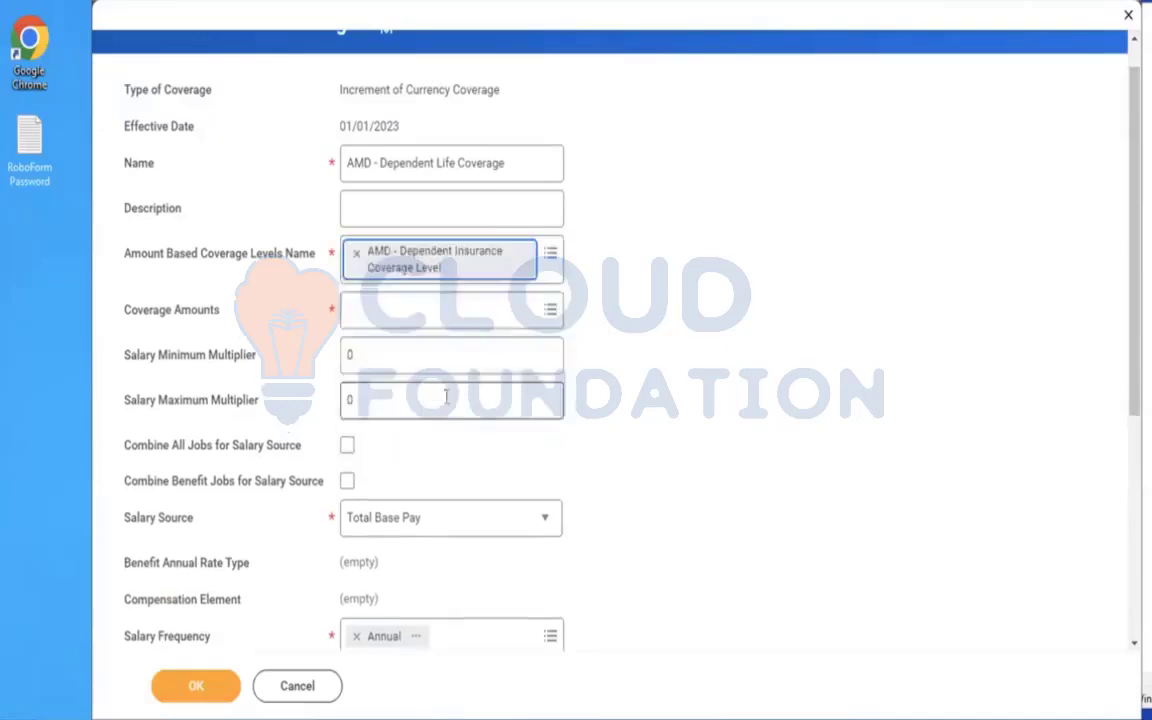
# Try selecting Coverage Amounts individually and in bulk so that all levels from $10,000 to $100,000 are included.
pyautogui.click(435, 313)
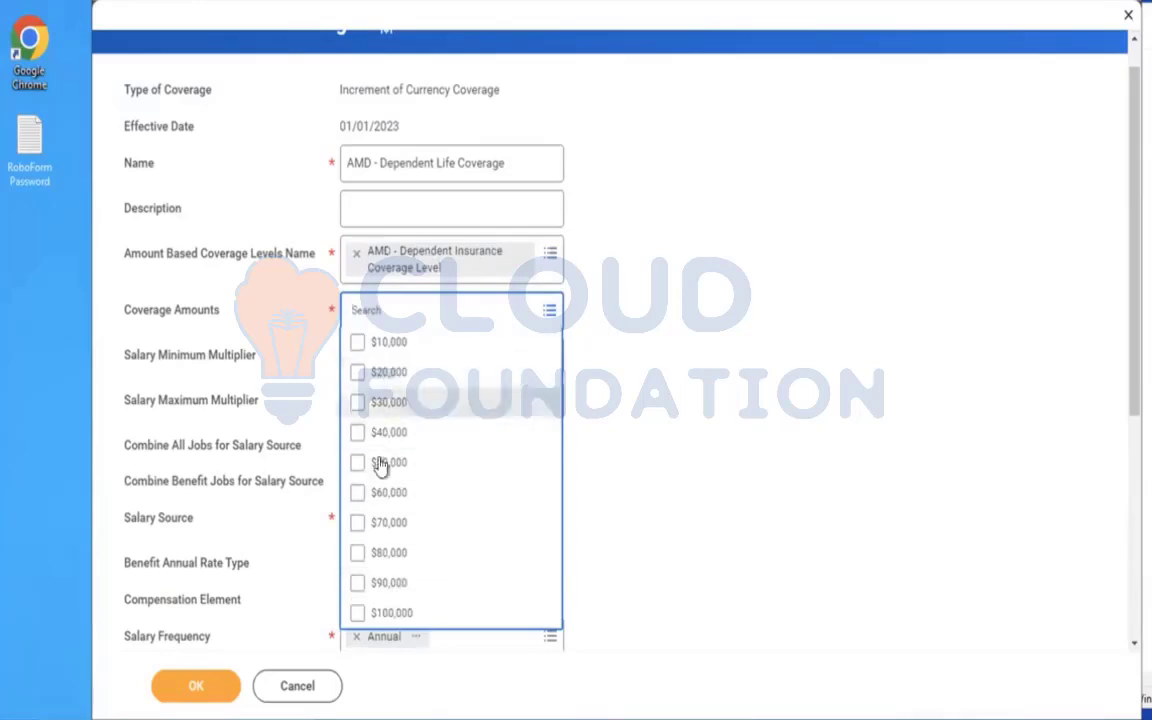
pyautogui.click(394, 345)
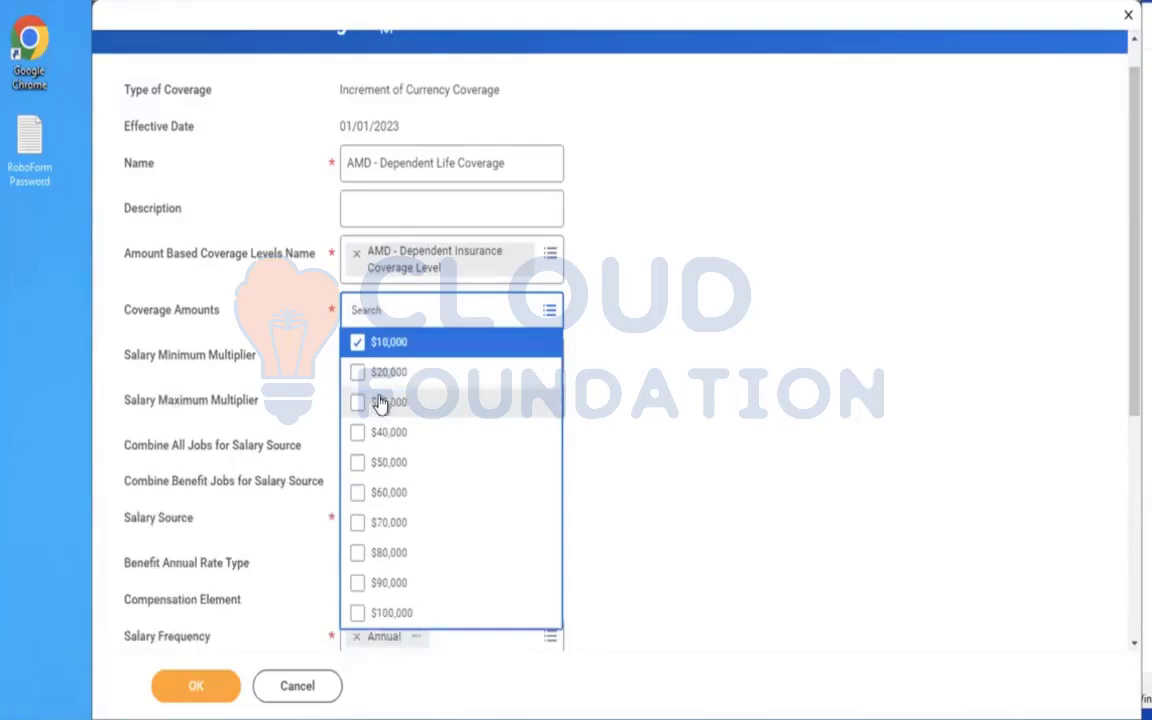
pyautogui.click(380, 375)
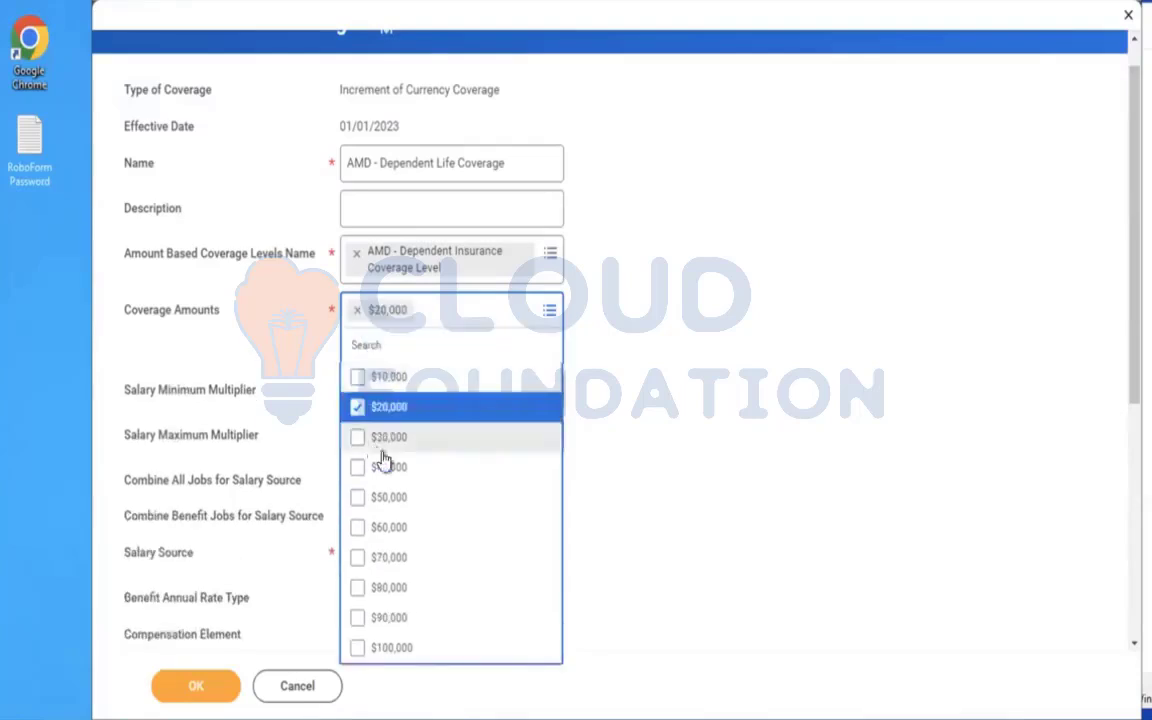
pyautogui.click(379, 443)
pyautogui.click(385, 503)
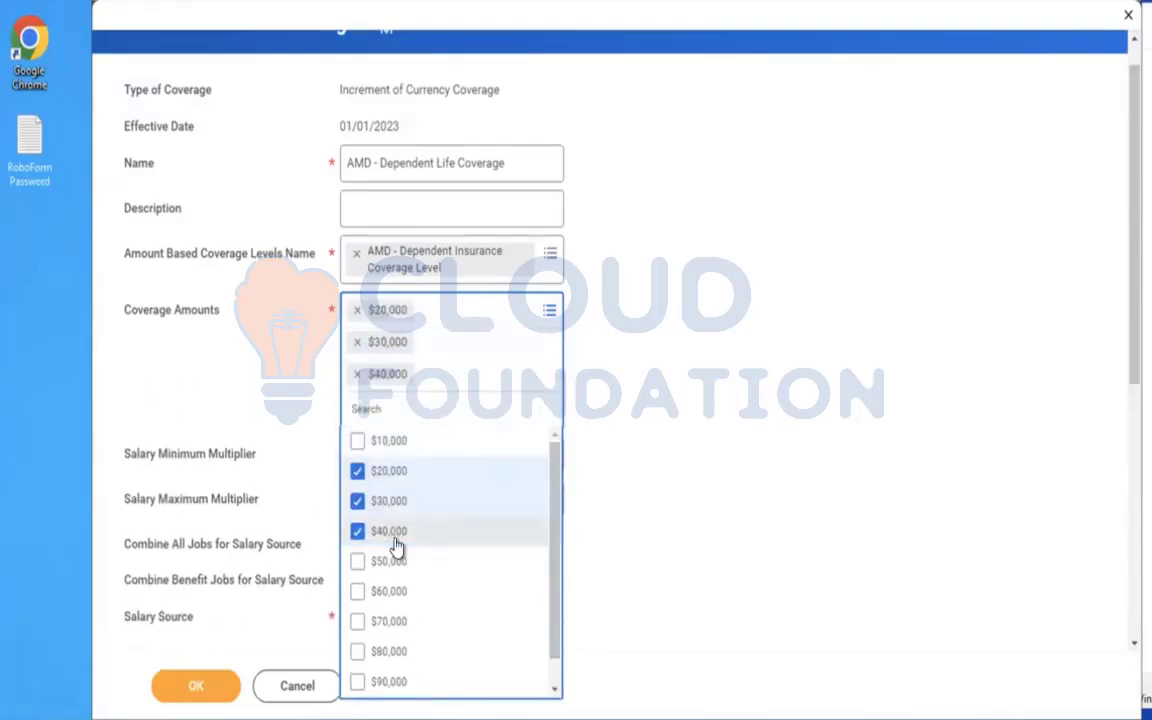
pyautogui.click(395, 538)
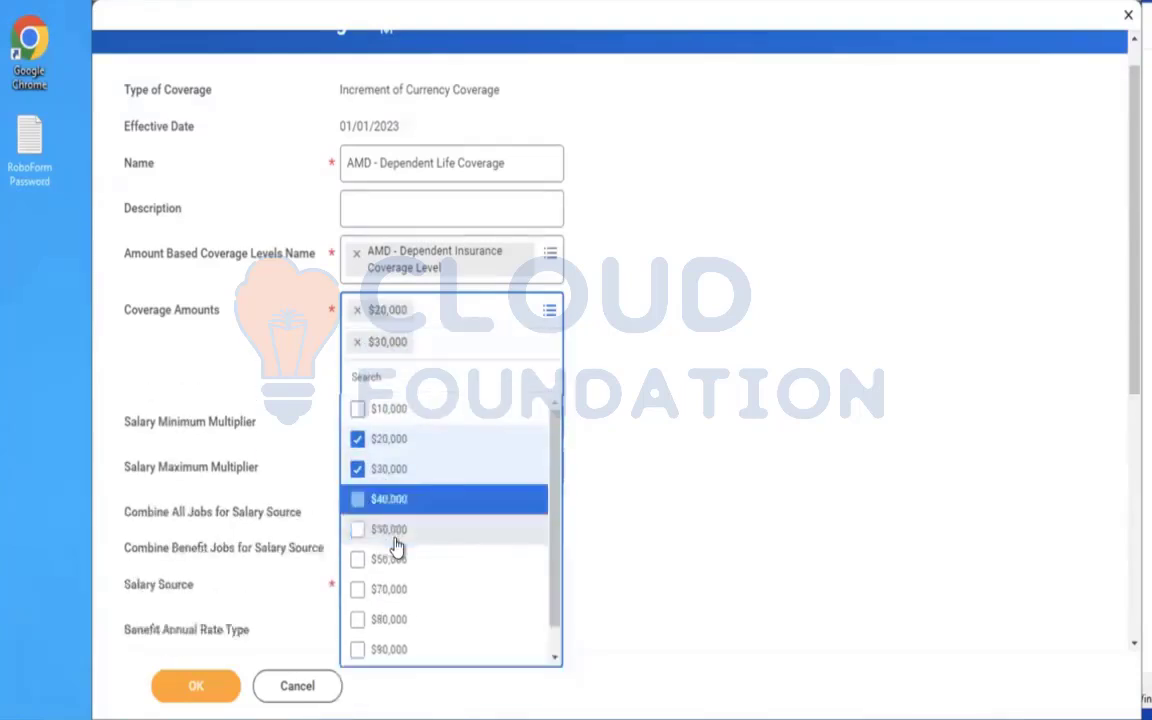
pyautogui.click(391, 414)
pyautogui.hotkey('ctrl', 'a')
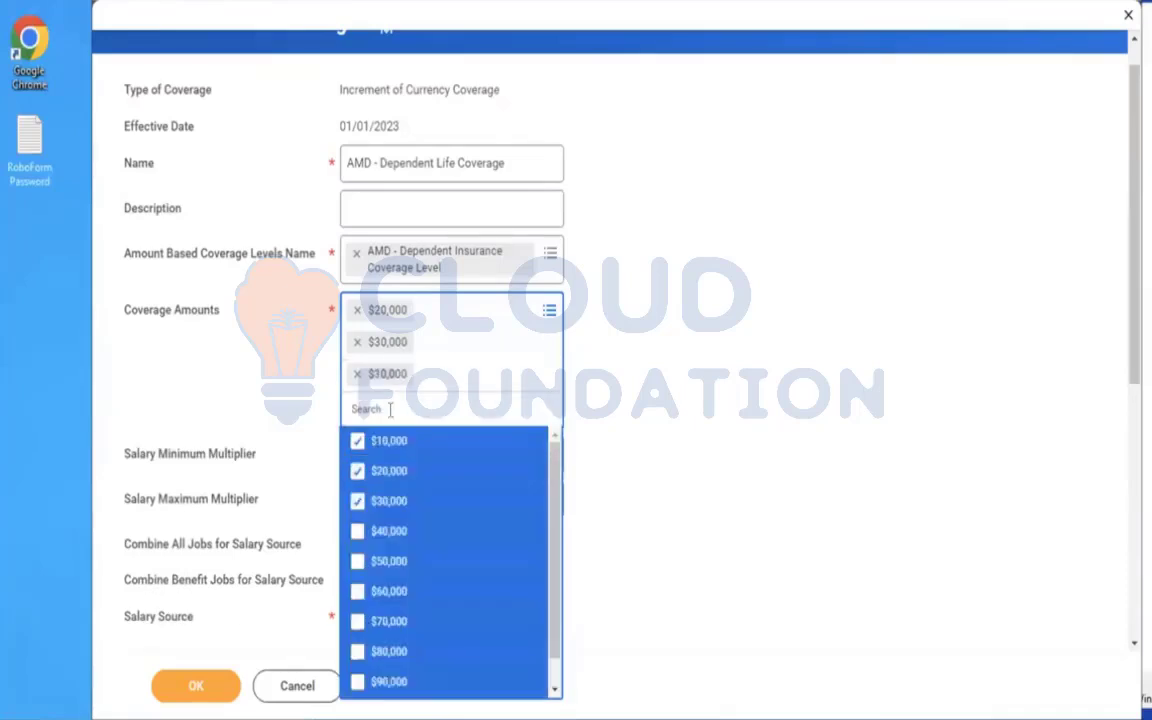
pyautogui.press('Return')
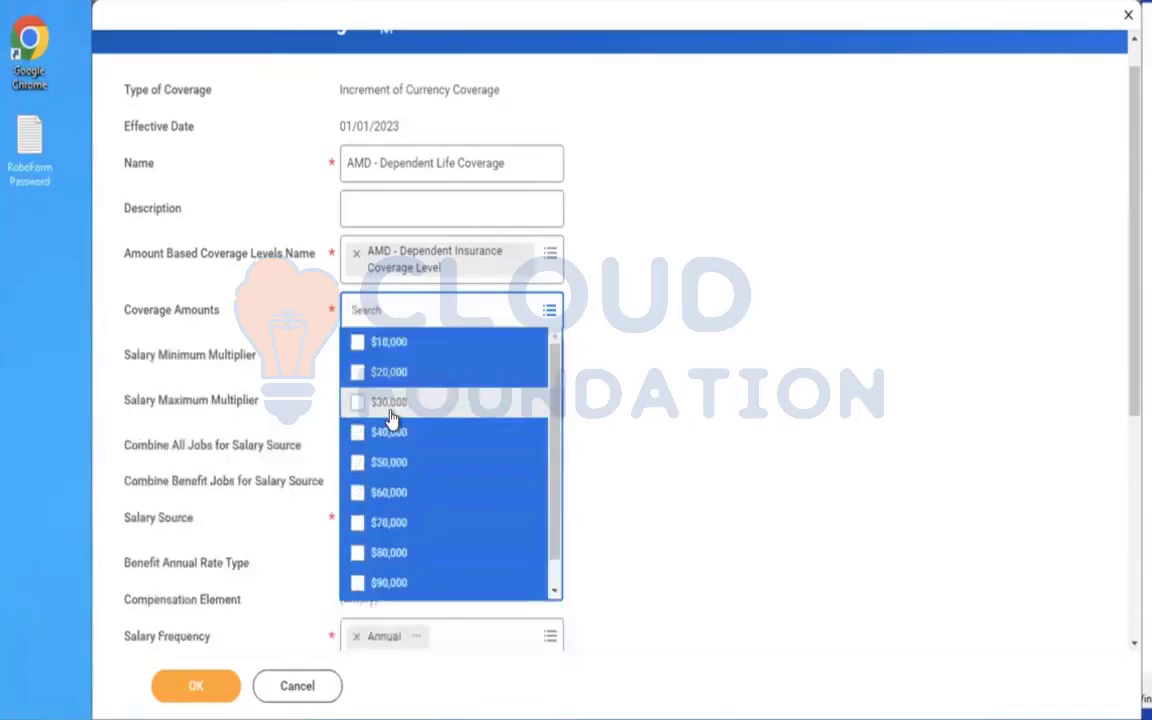
pyautogui.press('Return')
pyautogui.click(661, 358)
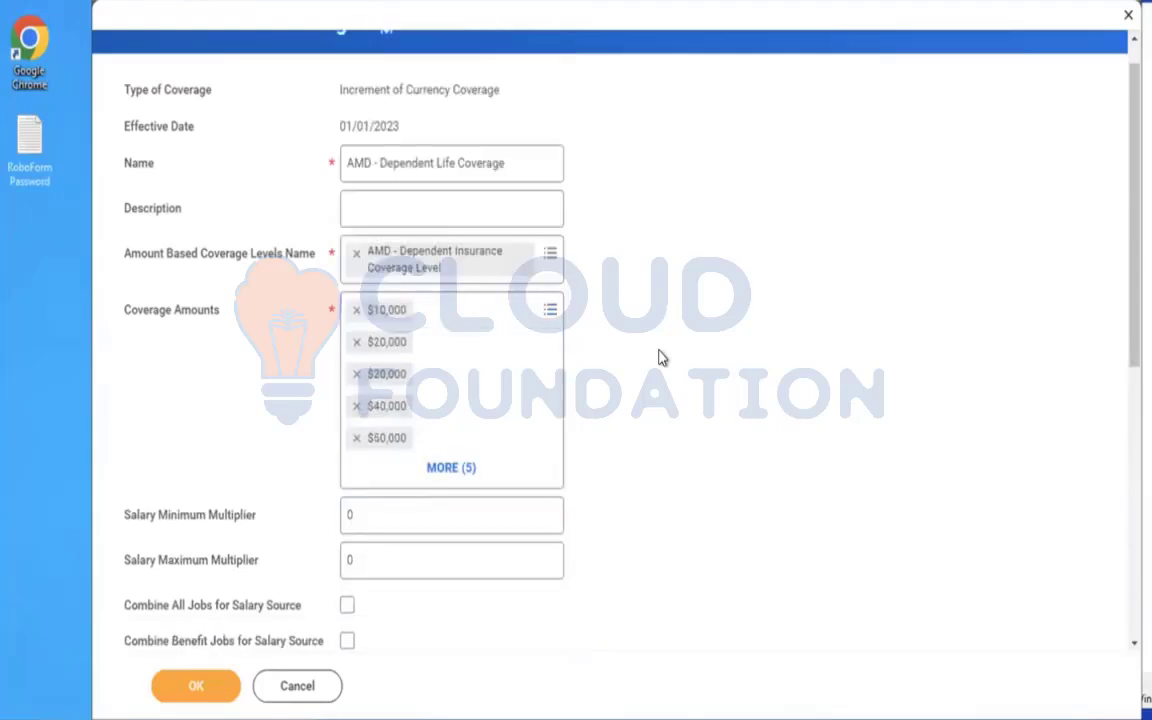
# Reopen the Coverage Amounts choices and deselect all of the chosen amounts.
pyautogui.click(540, 316)
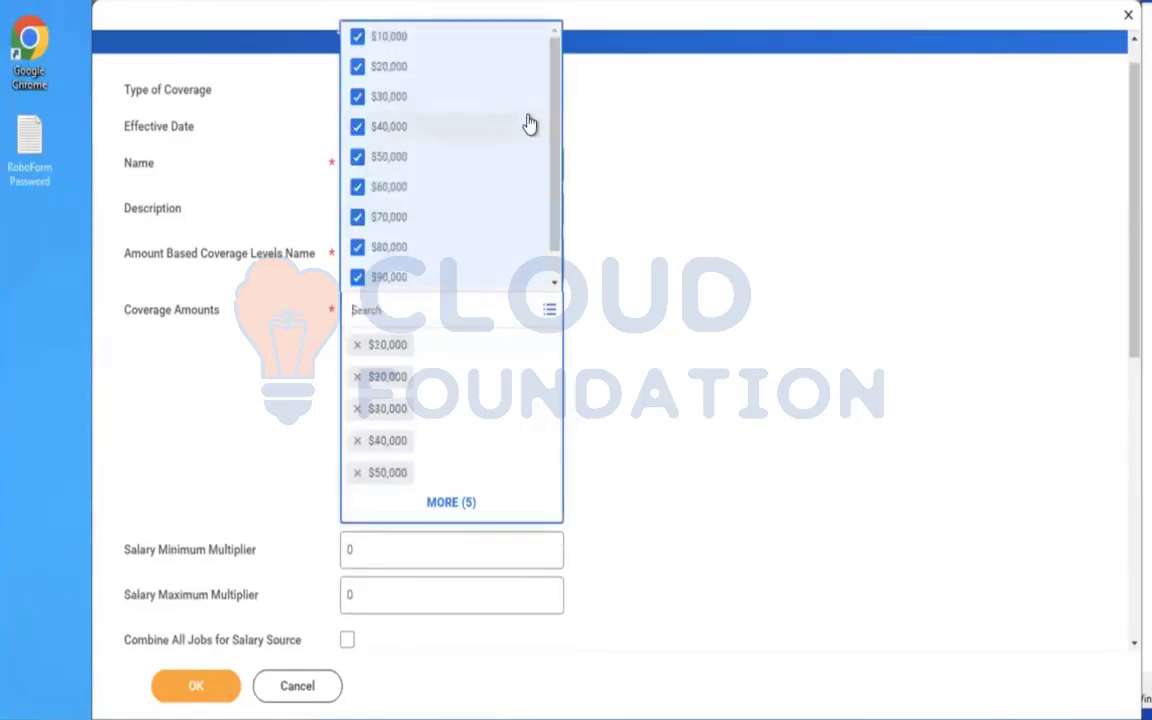
pyautogui.hotkey('ctrl', 'a')
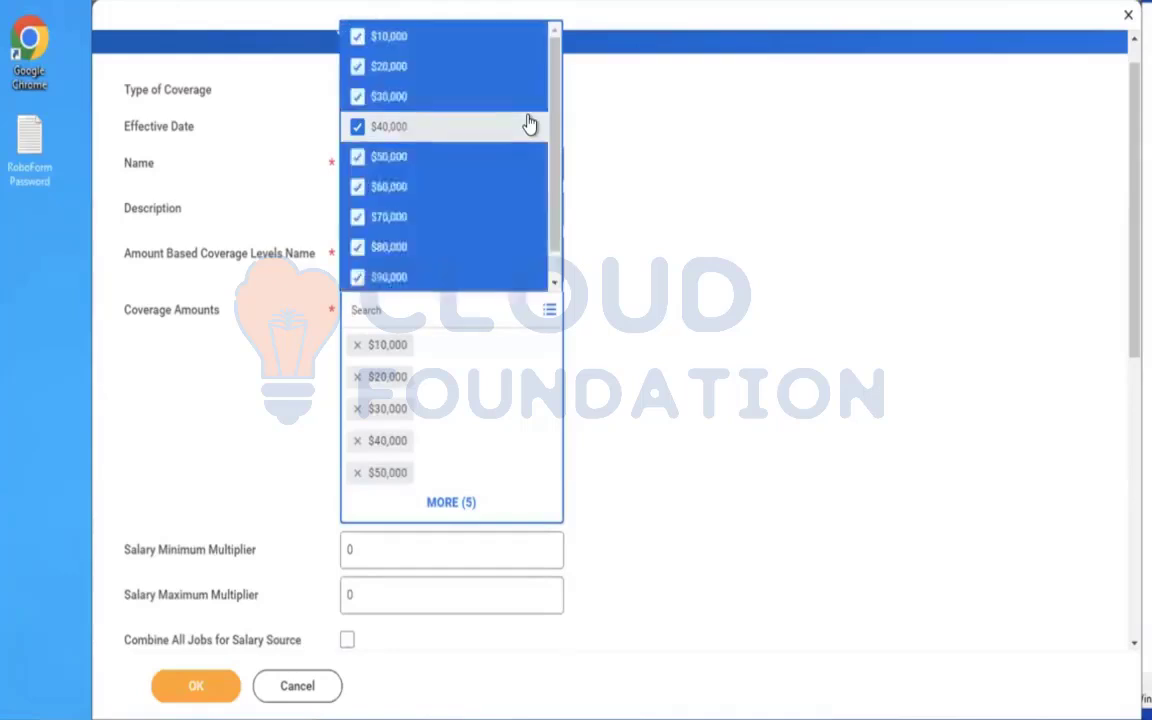
pyautogui.press('Return')
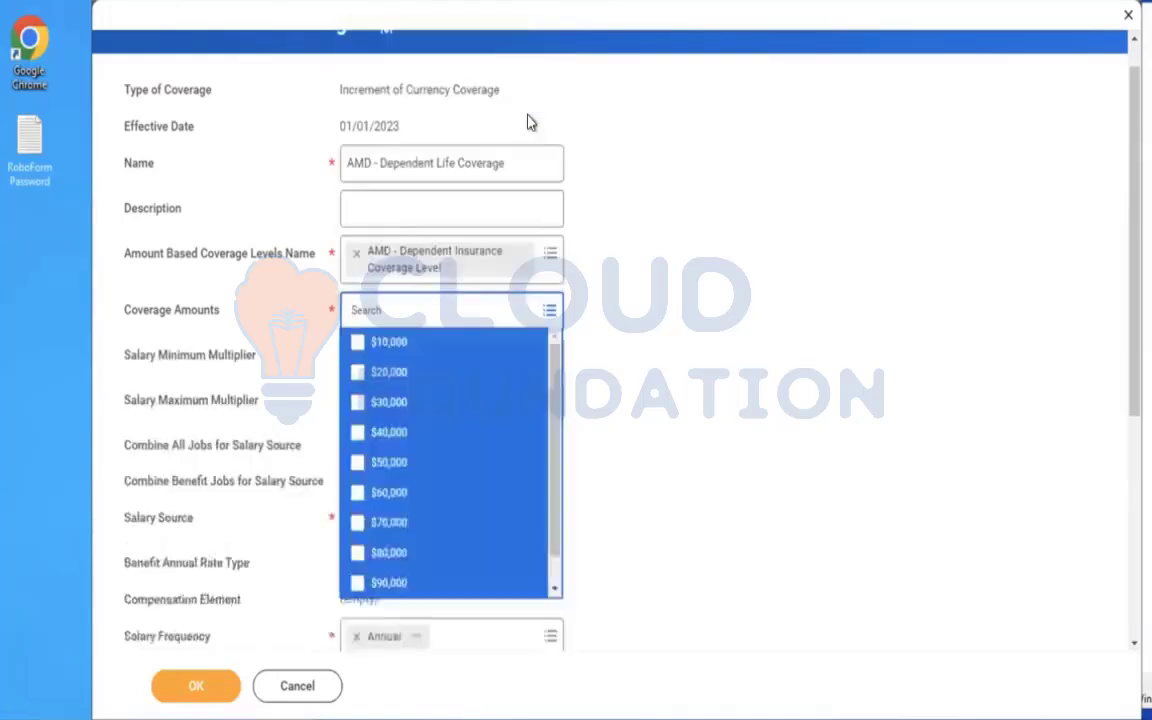
pyautogui.click(735, 327)
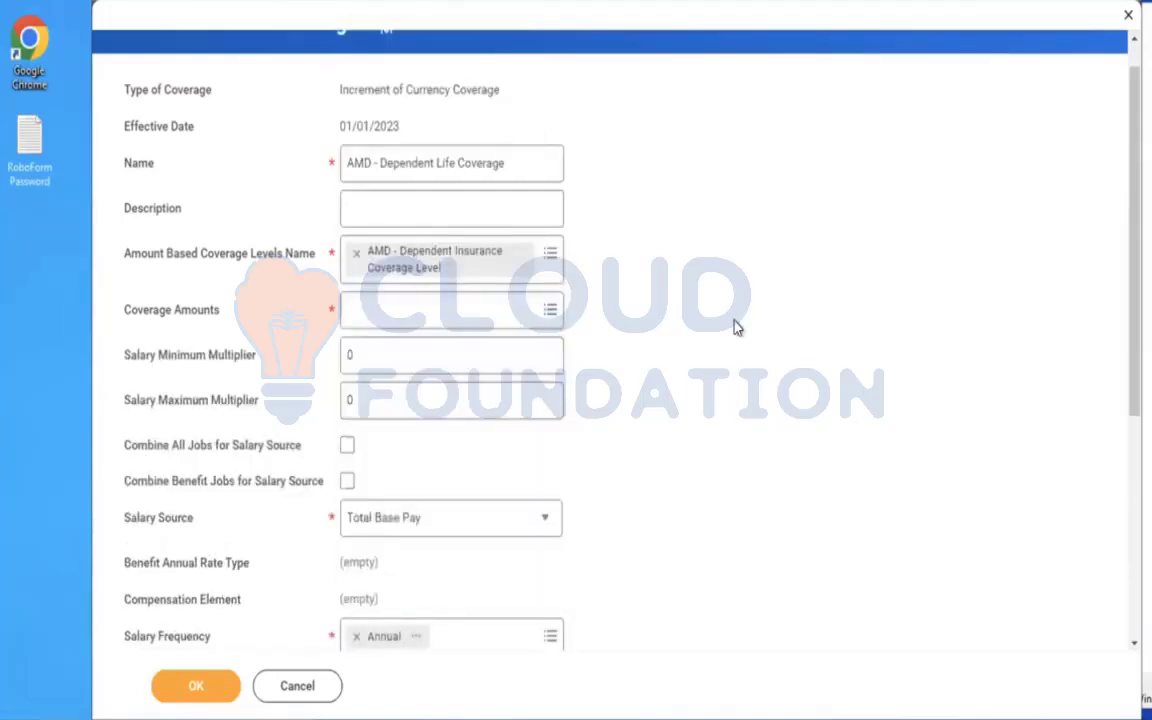
# Select every Coverage Amount from $10,000 to $100,000 at once.
pyautogui.click(520, 314)
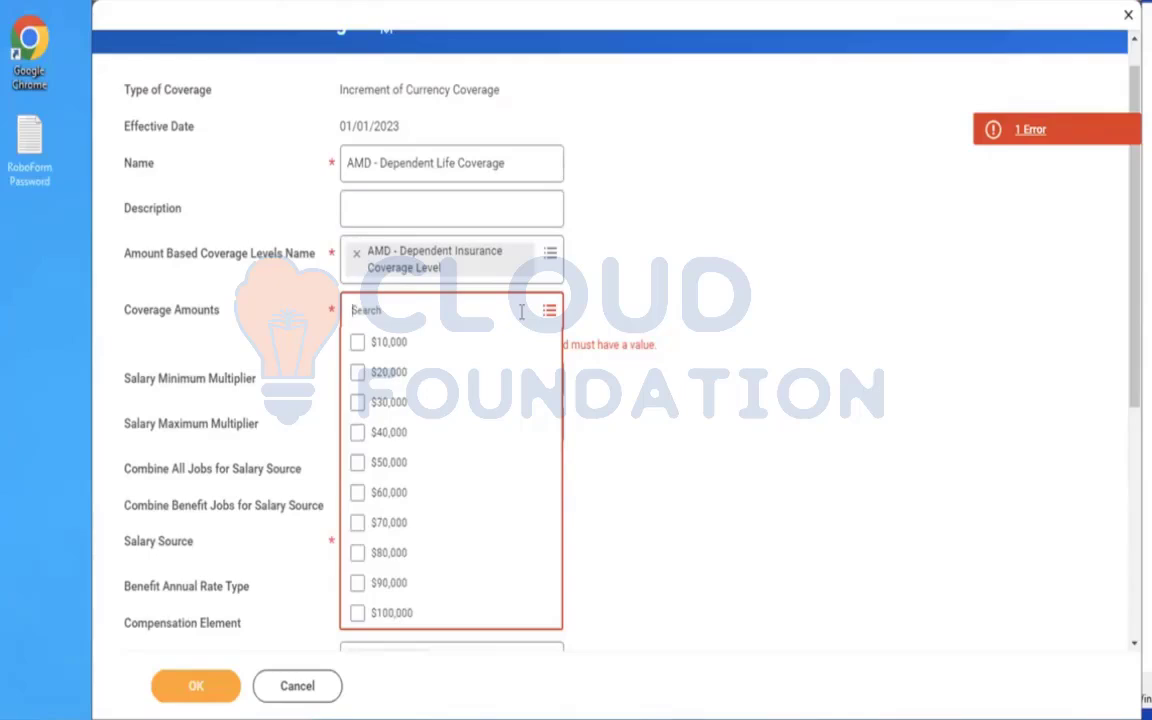
pyautogui.hotkey('ctrl', 'a')
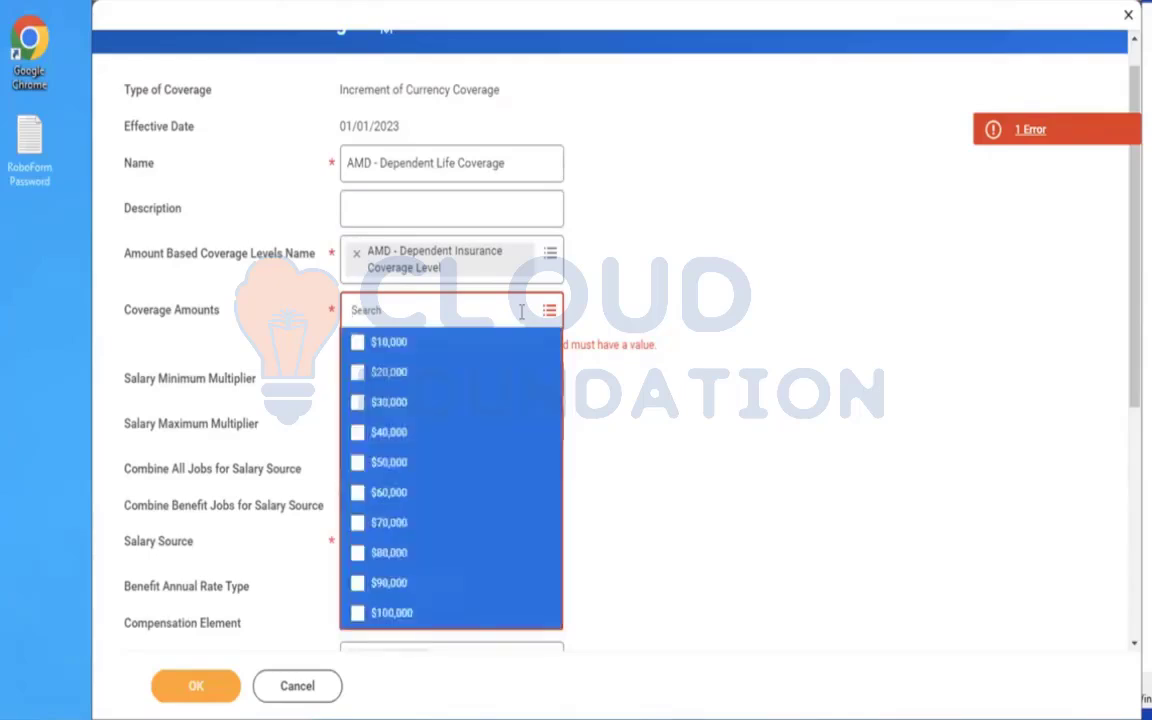
pyautogui.press('Return')
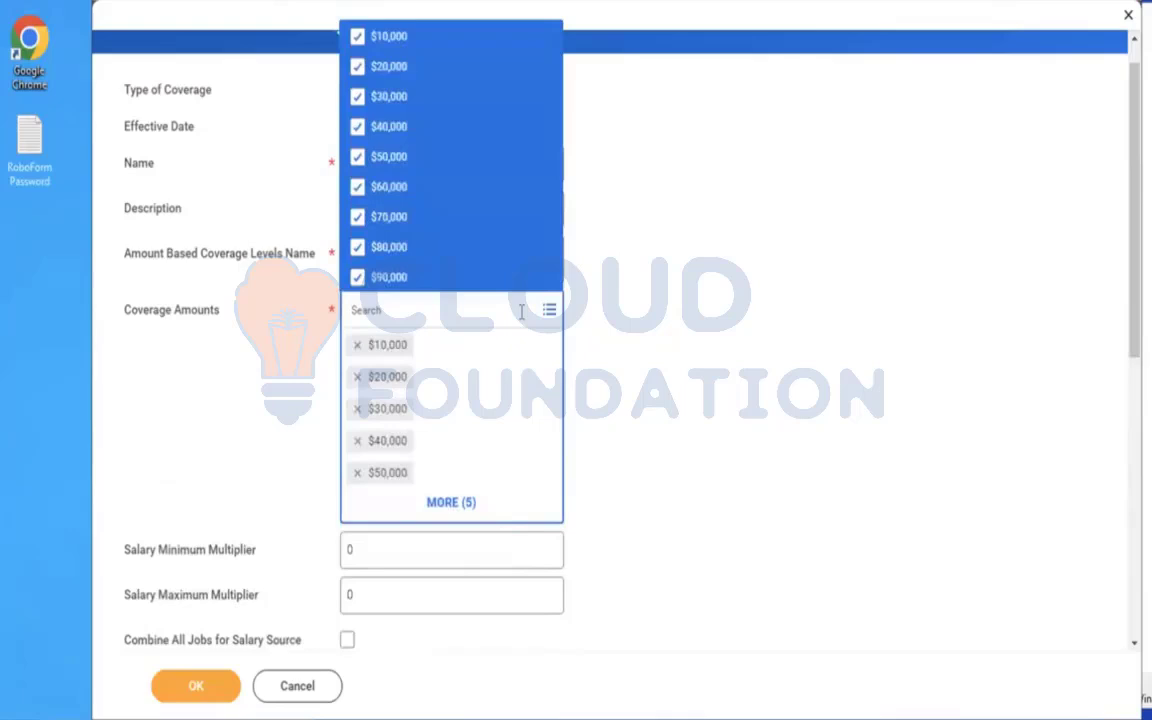
pyautogui.click(779, 339)
# Enable only Combine Benefit Jobs for Salary Source and keep Total Base Pay as the Salary Source.
pyautogui.scroll(-5, 732, 363)
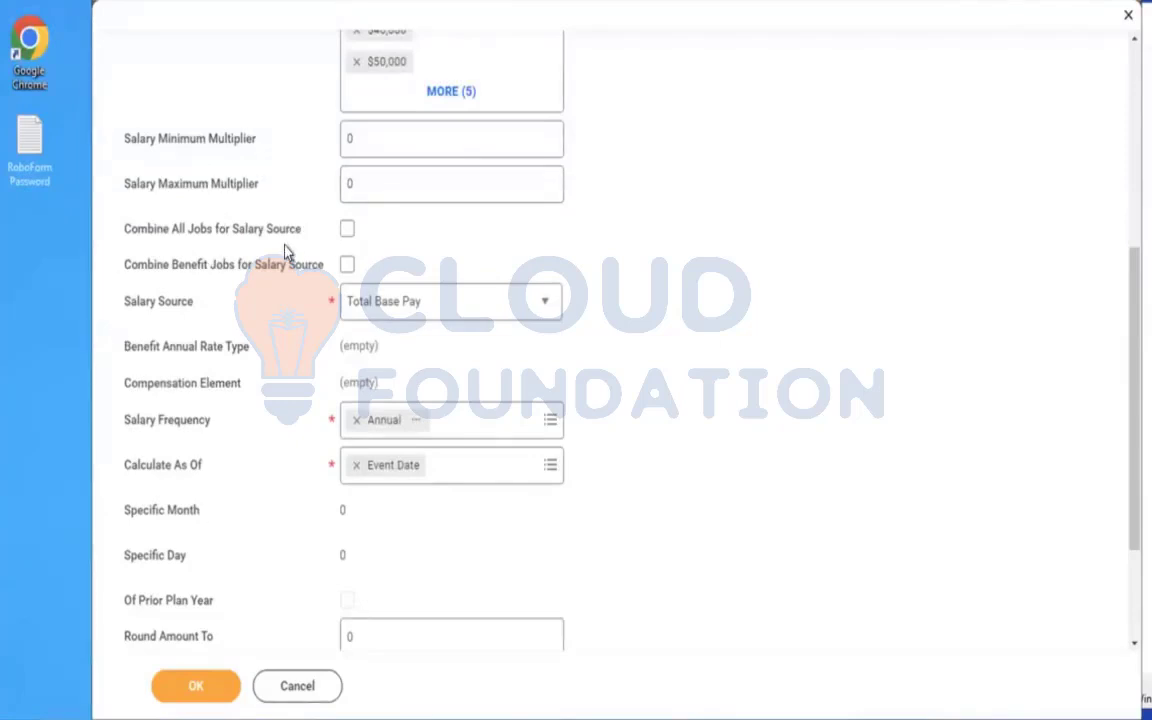
pyautogui.click(347, 232)
pyautogui.click(347, 265)
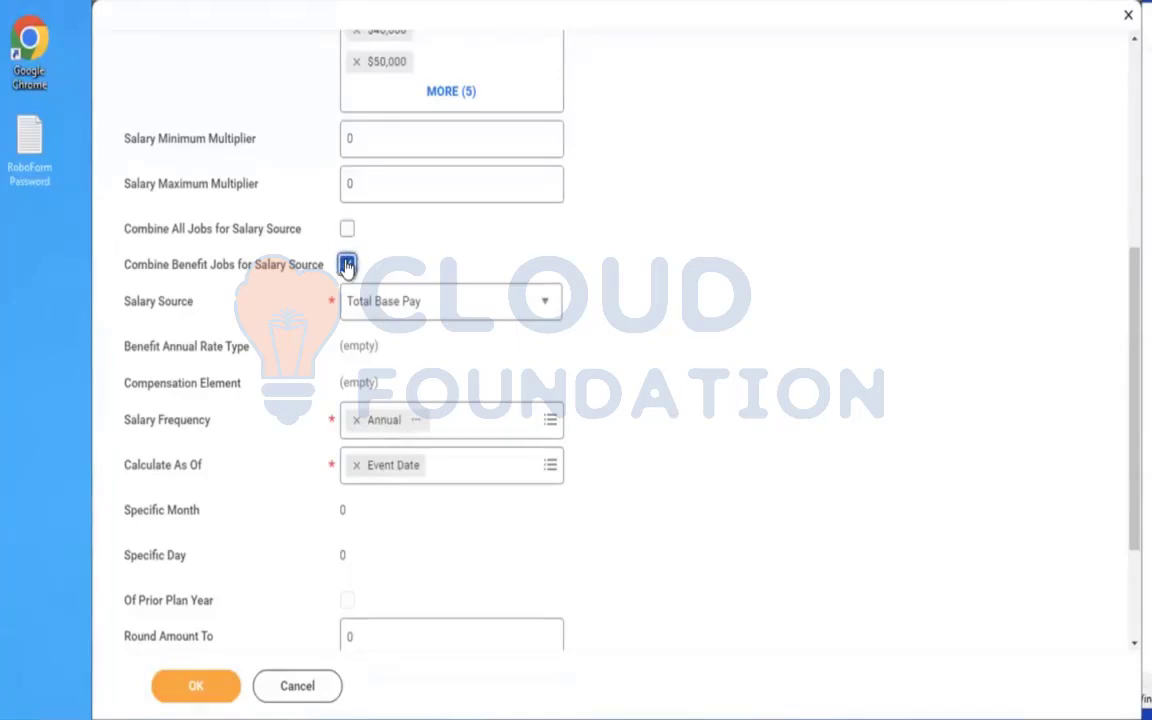
pyautogui.click(404, 312)
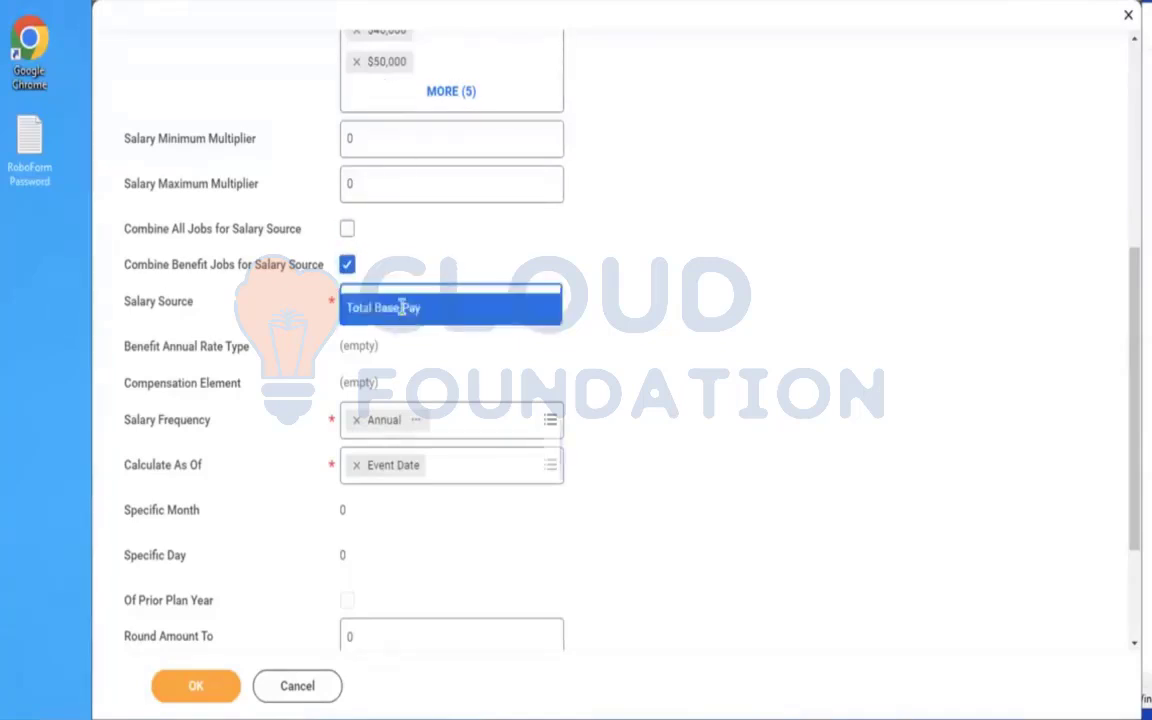
pyautogui.click(687, 346)
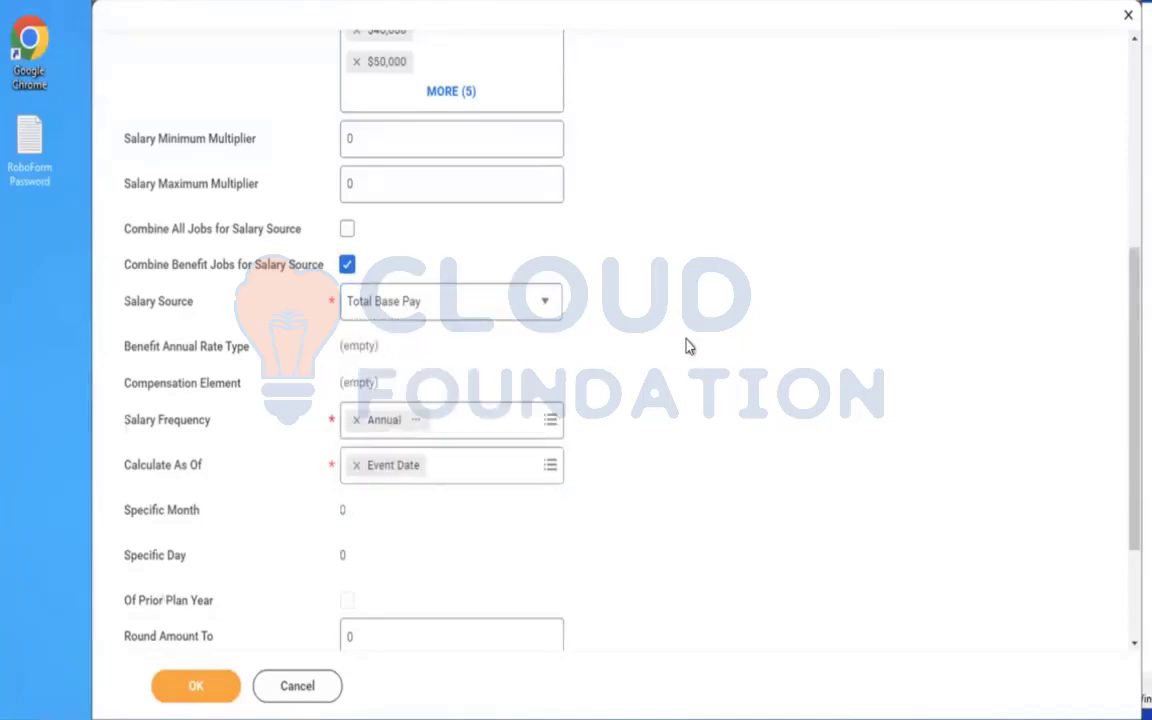
# Review the remaining insurance coverage settings and submit the AMD - Dependent Life Coverage.
pyautogui.scroll(-3, 687, 346)
pyautogui.scroll(10, 687, 346)
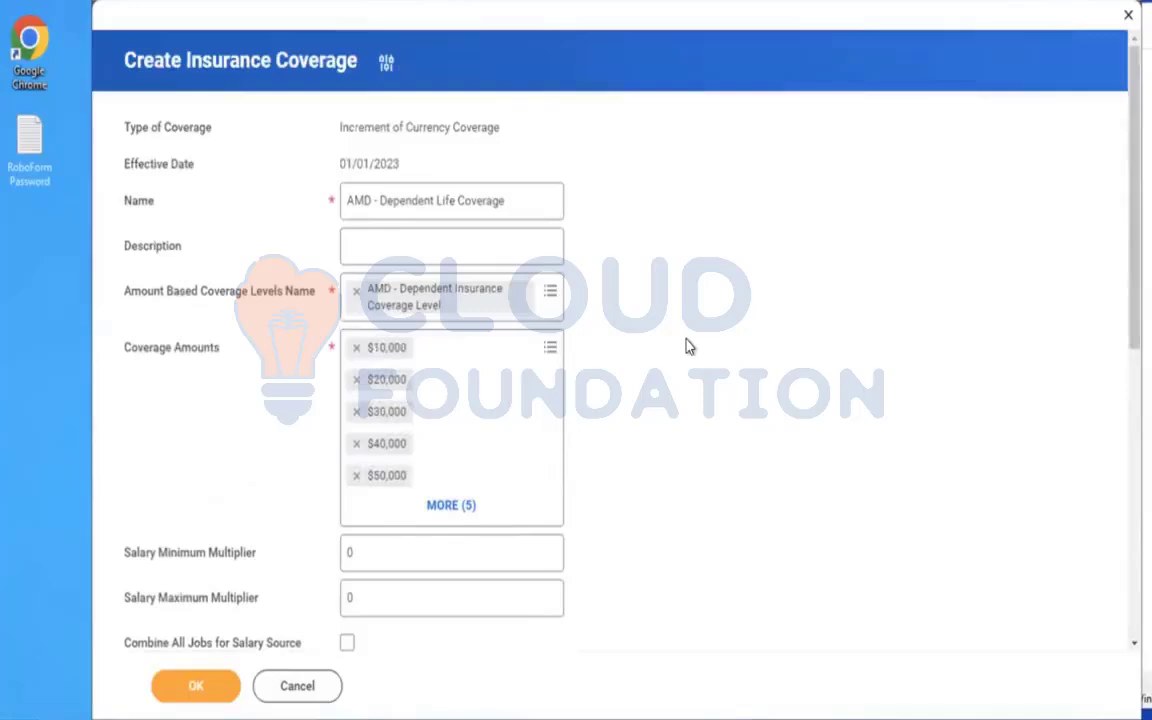
pyautogui.click(208, 698)
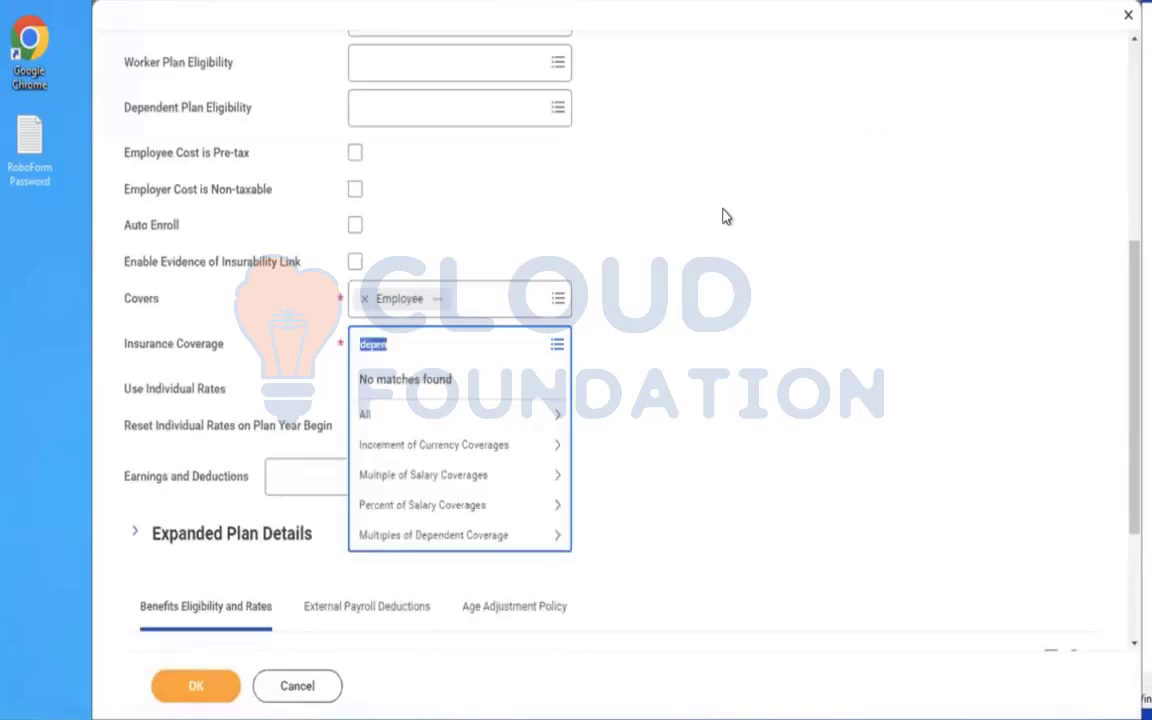
# Assign the Active Employees in U.S. - Salaried benefit group in the plan's Benefits Eligibility and Rates.
pyautogui.click(726, 217)
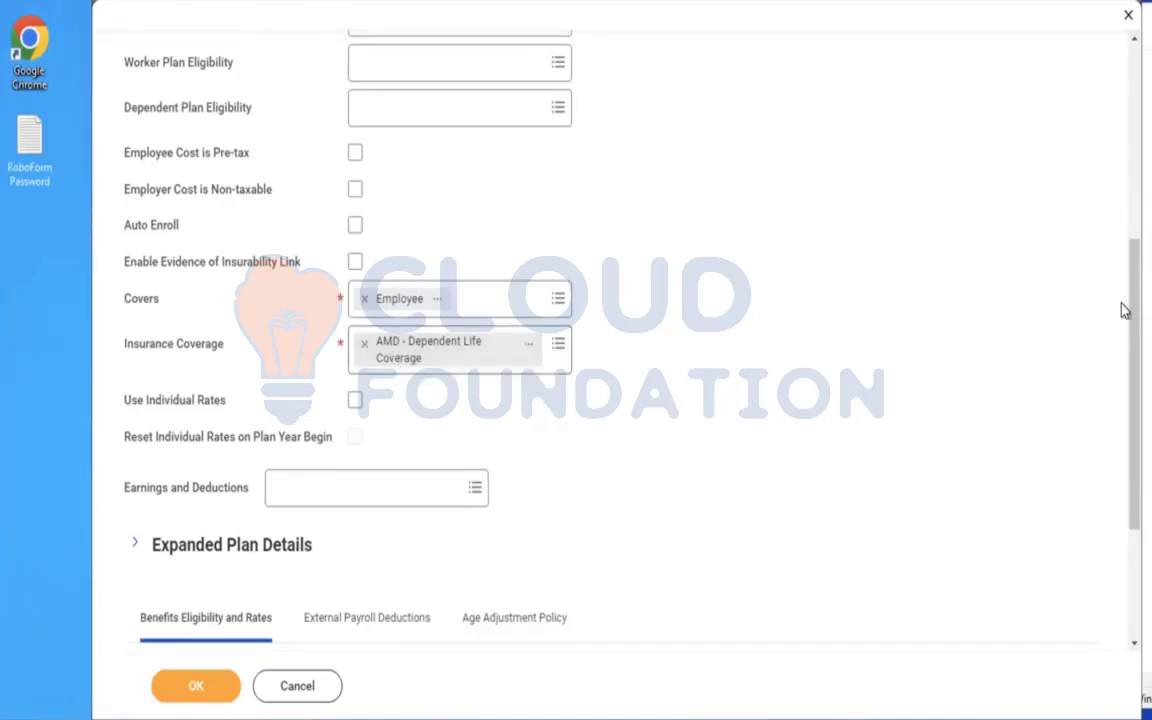
pyautogui.scroll(-3, 1122, 360)
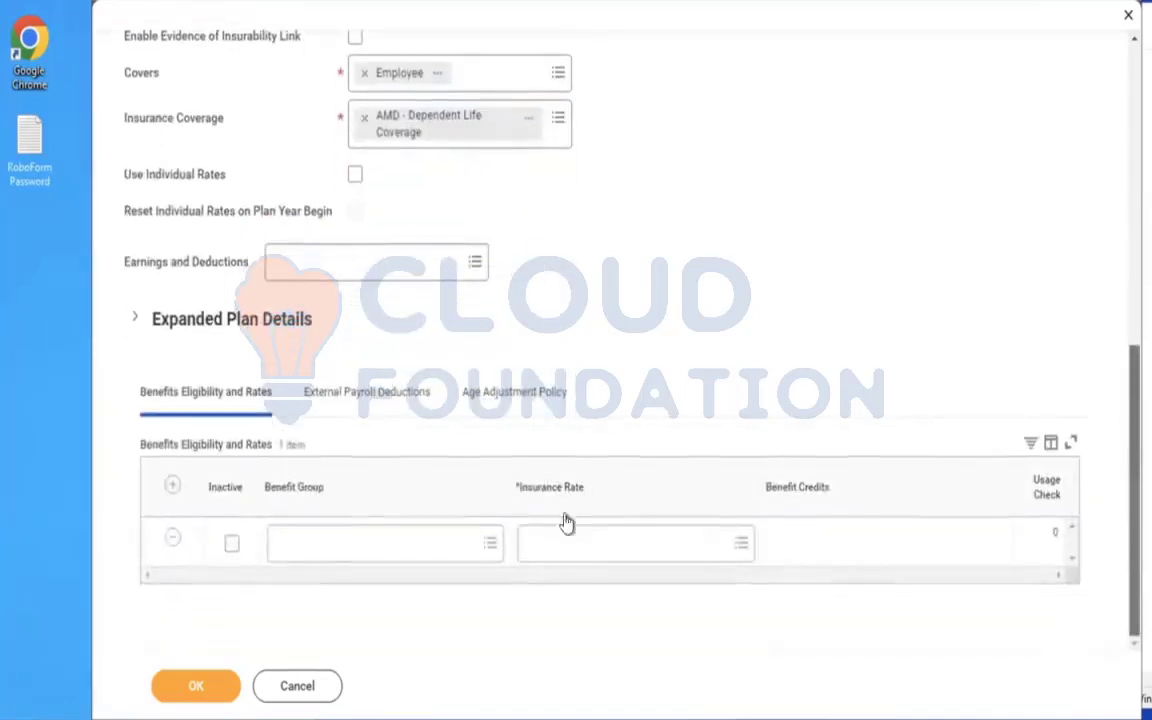
pyautogui.click(285, 545)
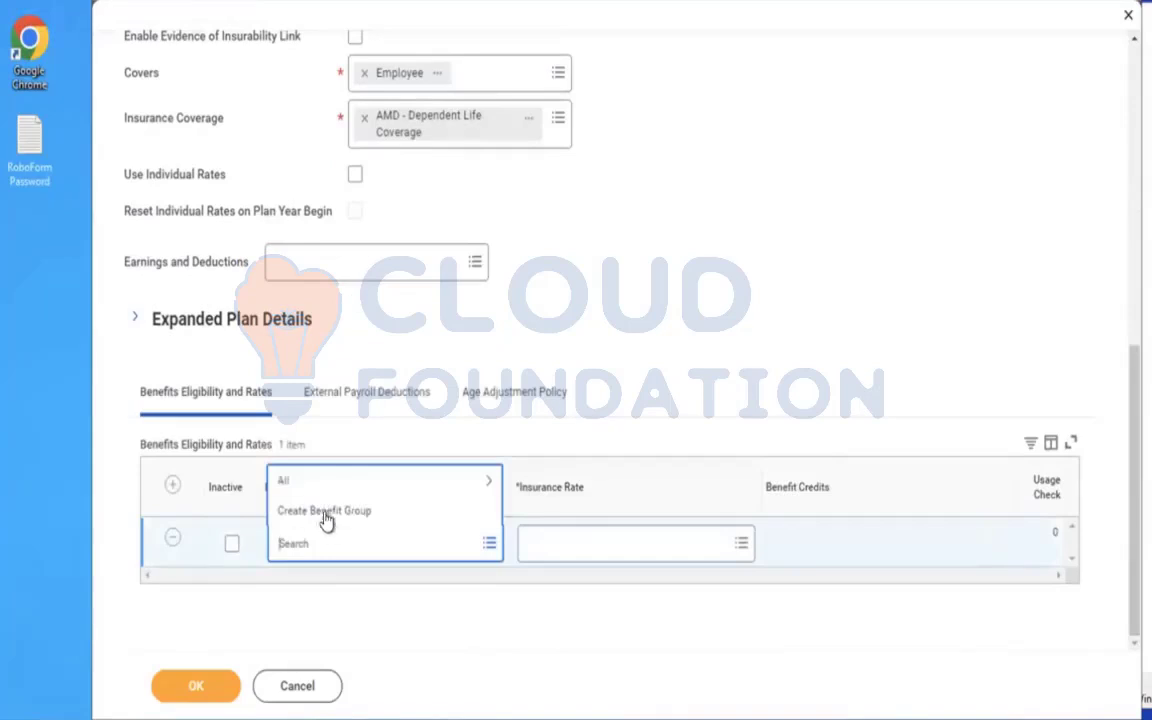
pyautogui.click(300, 483)
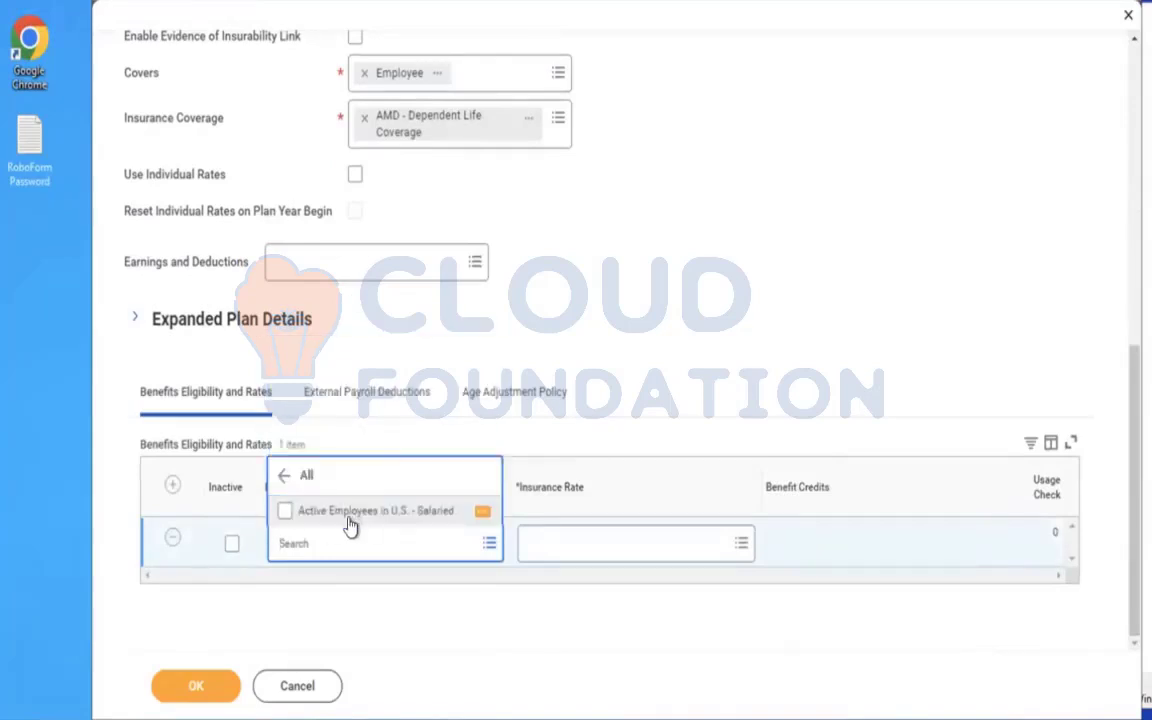
pyautogui.click(349, 521)
pyautogui.click(805, 283)
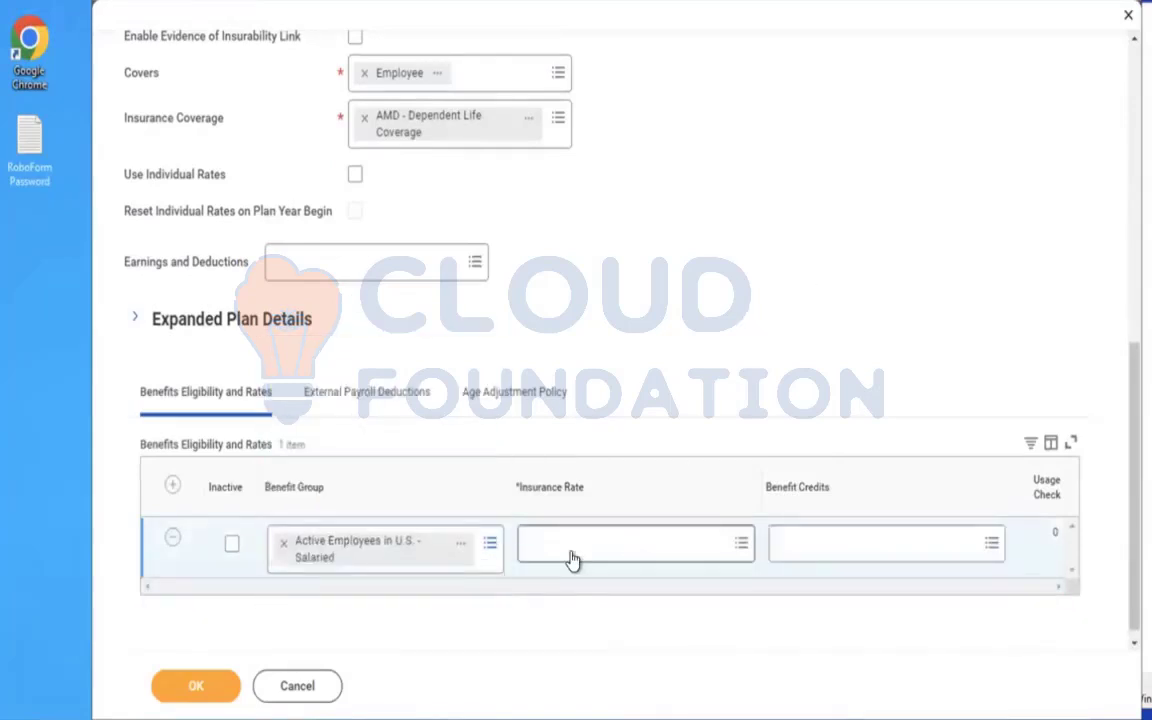
# Choose AMD - Flat Insurance Rate Dependent as the Insurance Rate for the salaried benefit group.
pyautogui.click(573, 555)
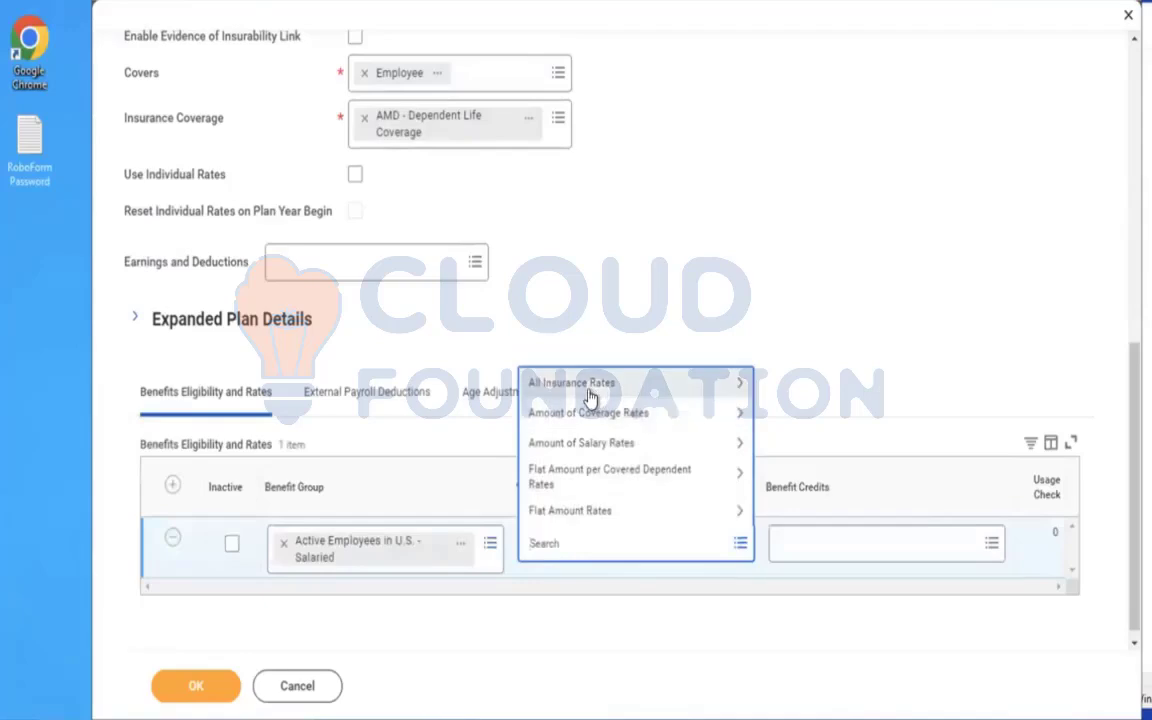
pyautogui.click(590, 395)
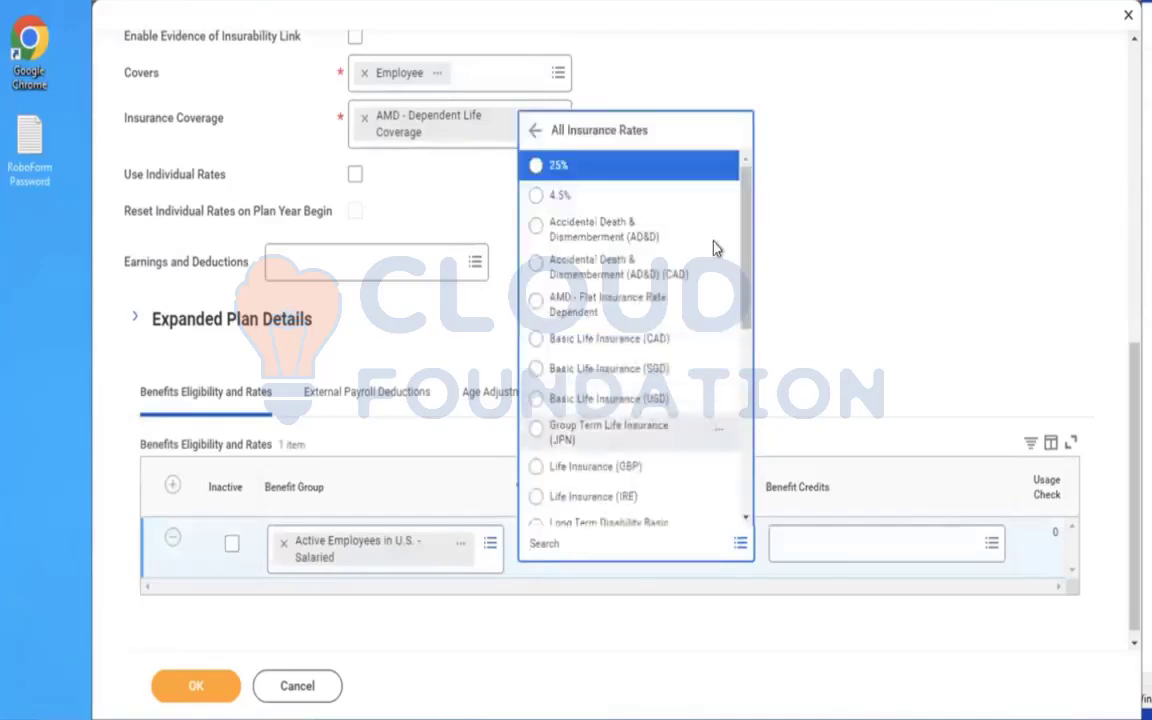
pyautogui.click(567, 311)
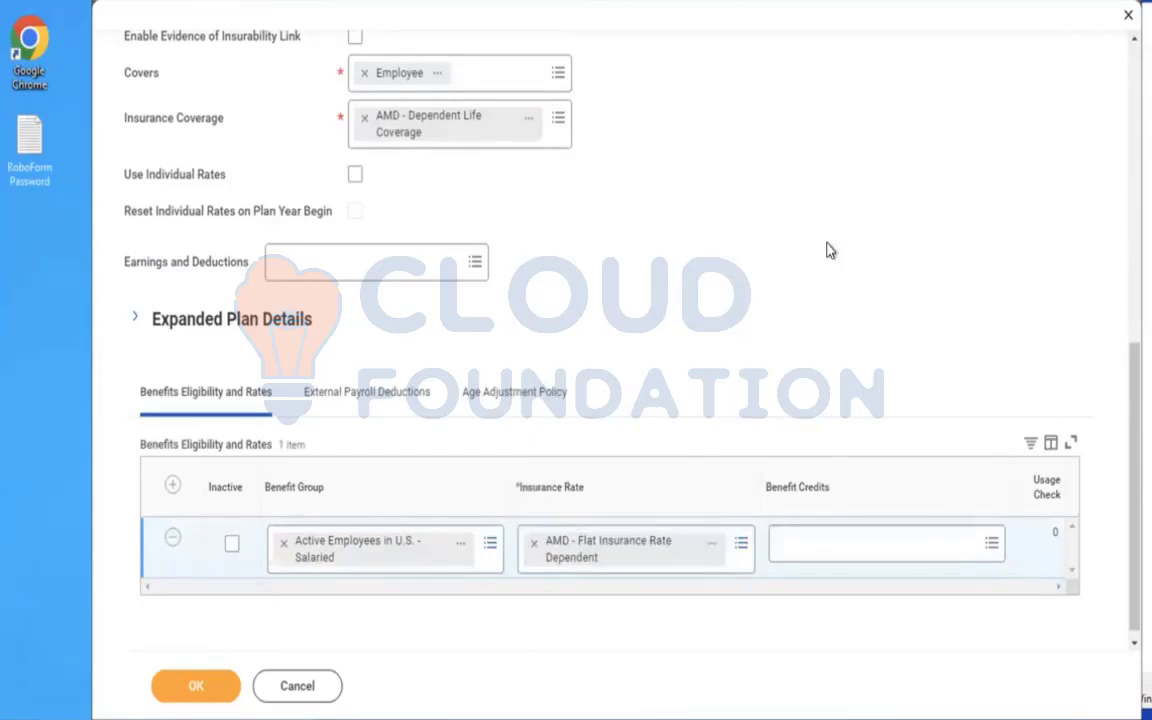
# Review the Age Adjustment Policy and the remaining plan settings, and submit the insurance coverage plan.
pyautogui.click(513, 391)
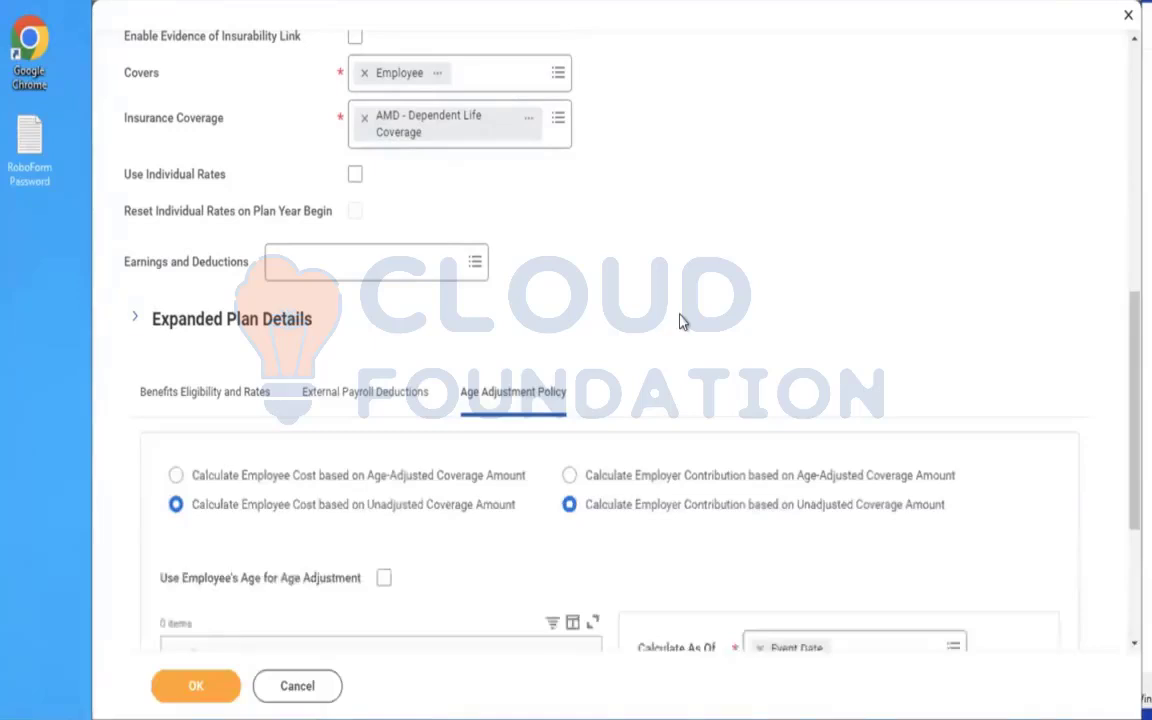
pyautogui.scroll(-3, 680, 321)
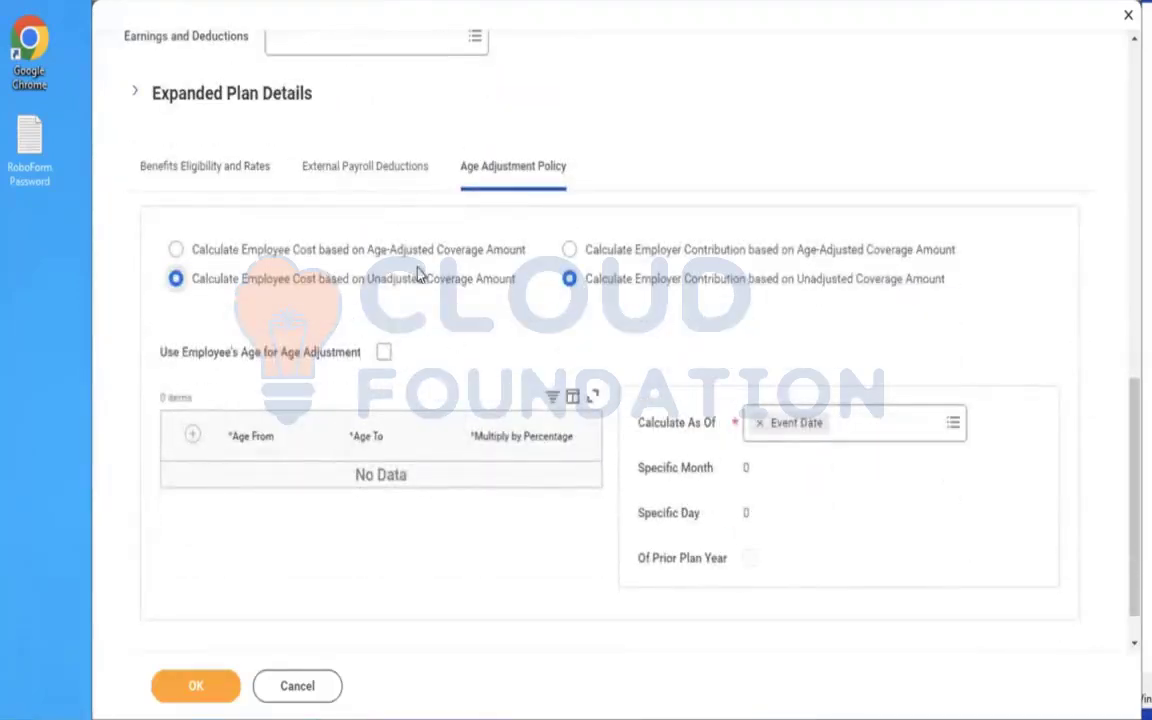
pyautogui.click(170, 192)
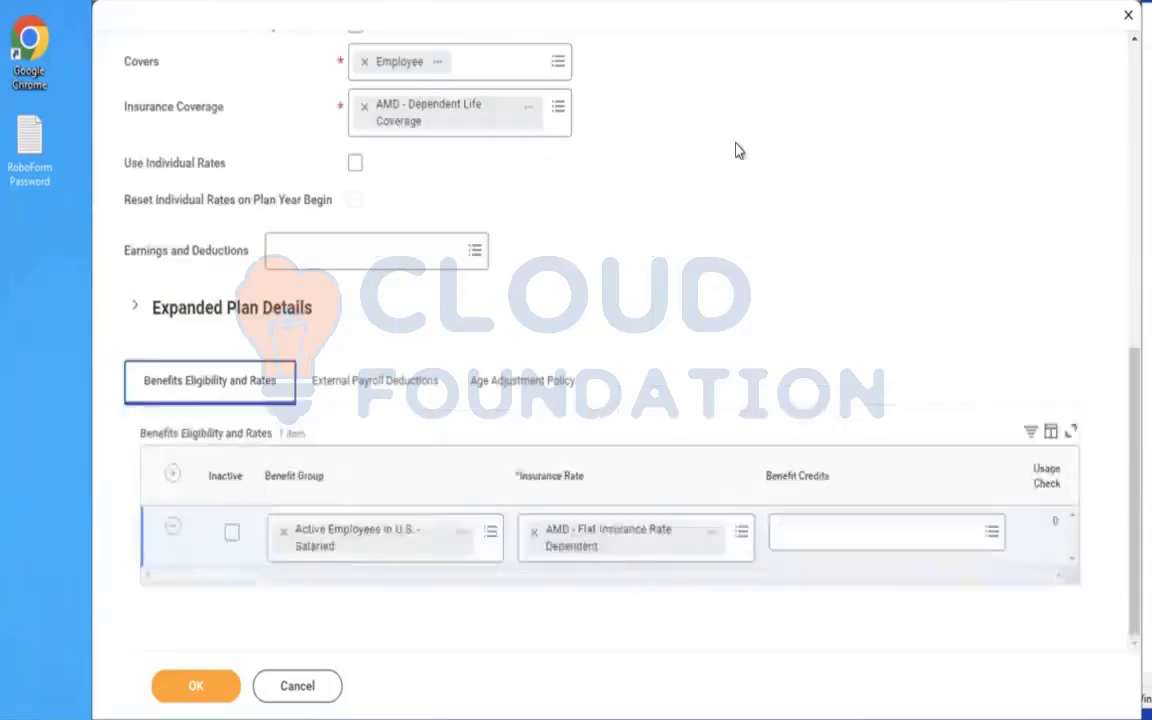
pyautogui.scroll(1, 735, 150)
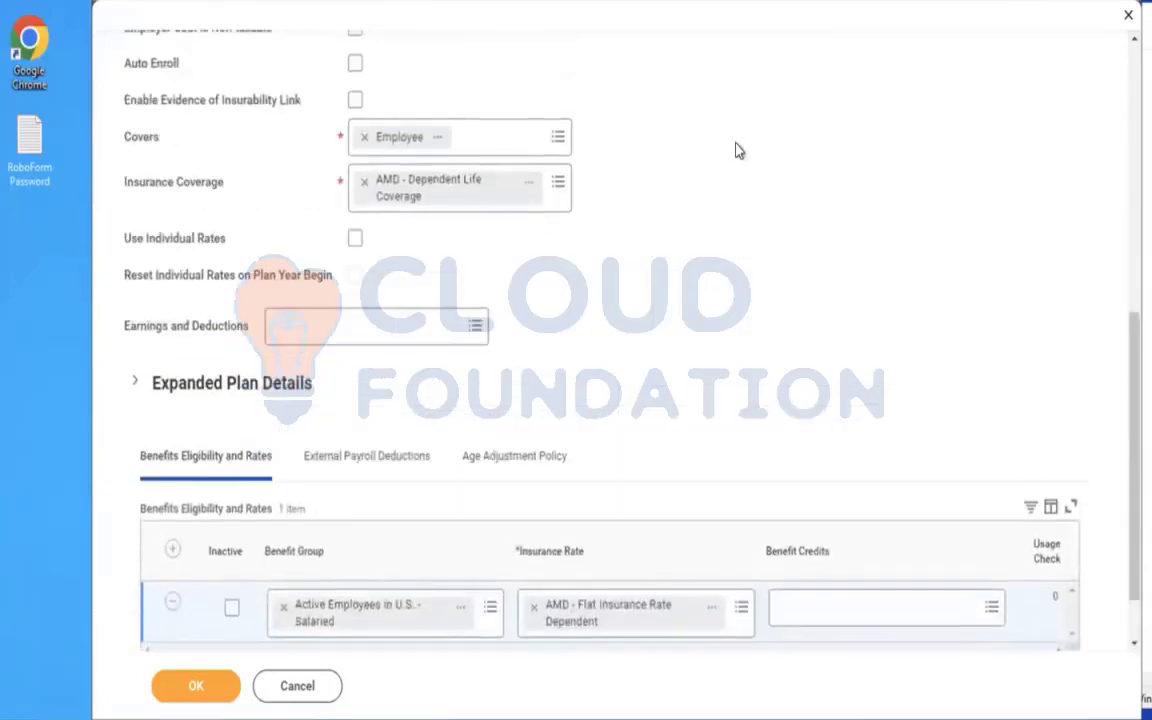
pyautogui.scroll(4, 735, 150)
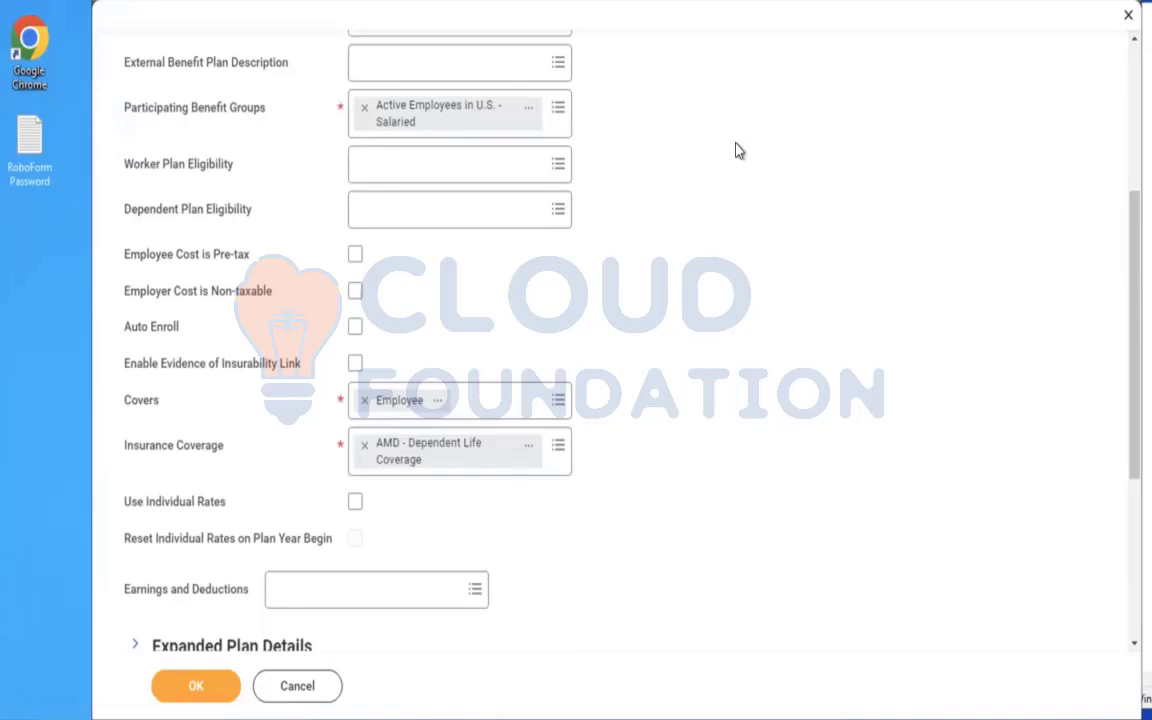
pyautogui.click(196, 686)
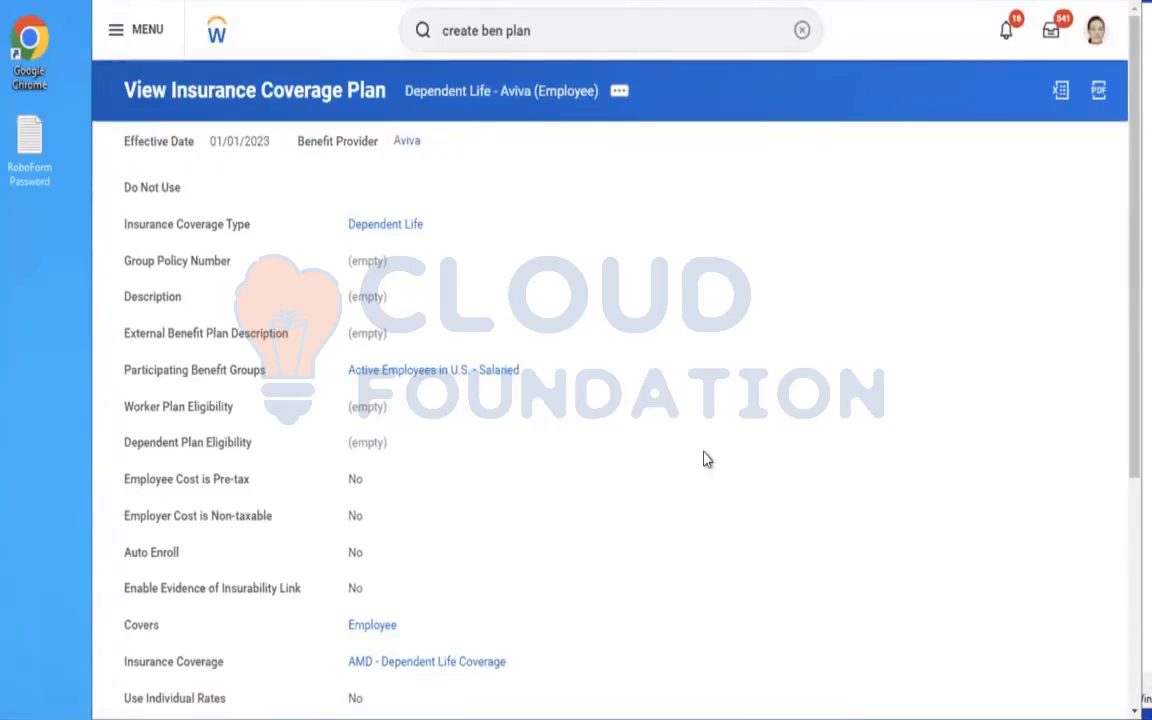
# Search for "create ben event" and open the Create Benefit Event Type task.
pyautogui.click(801, 31)
pyautogui.write('create ben e')
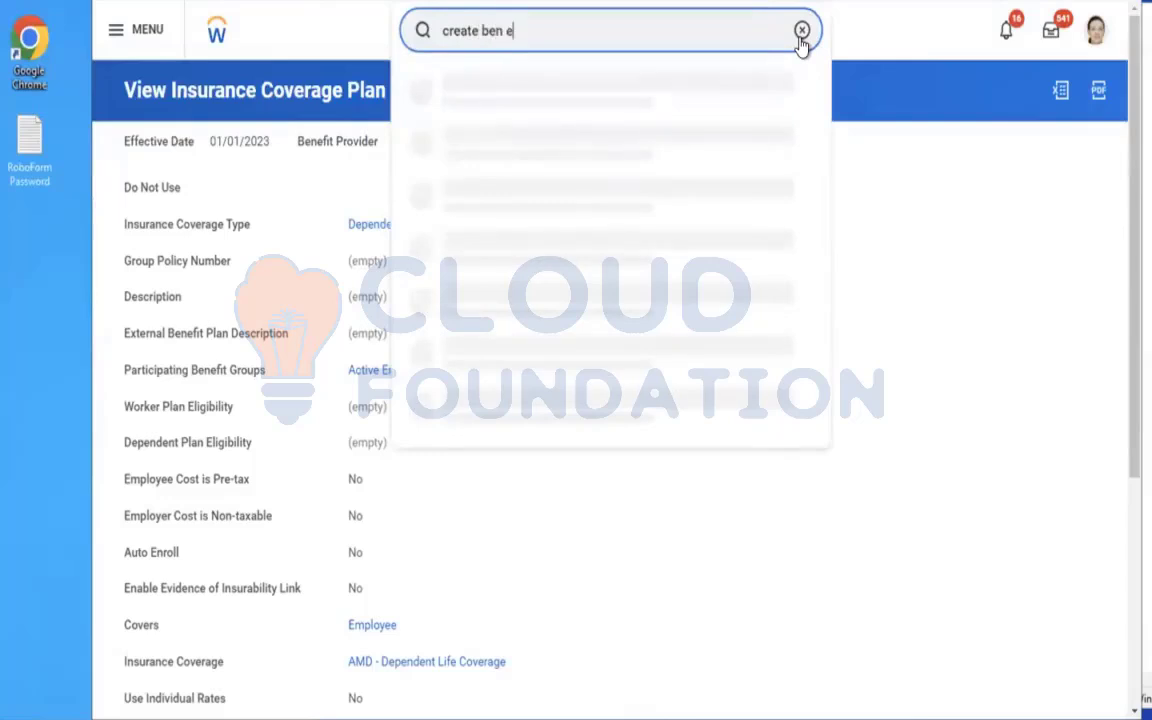
pyautogui.write('vent')
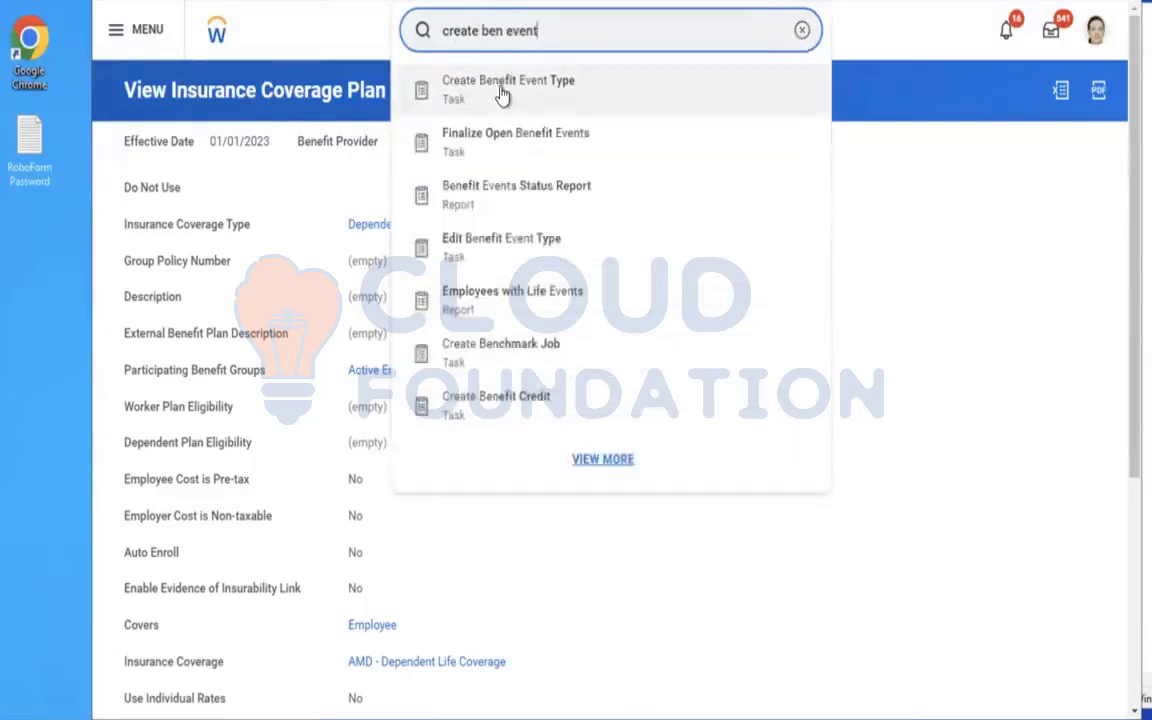
pyautogui.click(503, 90)
# Name the benefit event type AMD - Dependent Life Insurance.
pyautogui.click(387, 167)
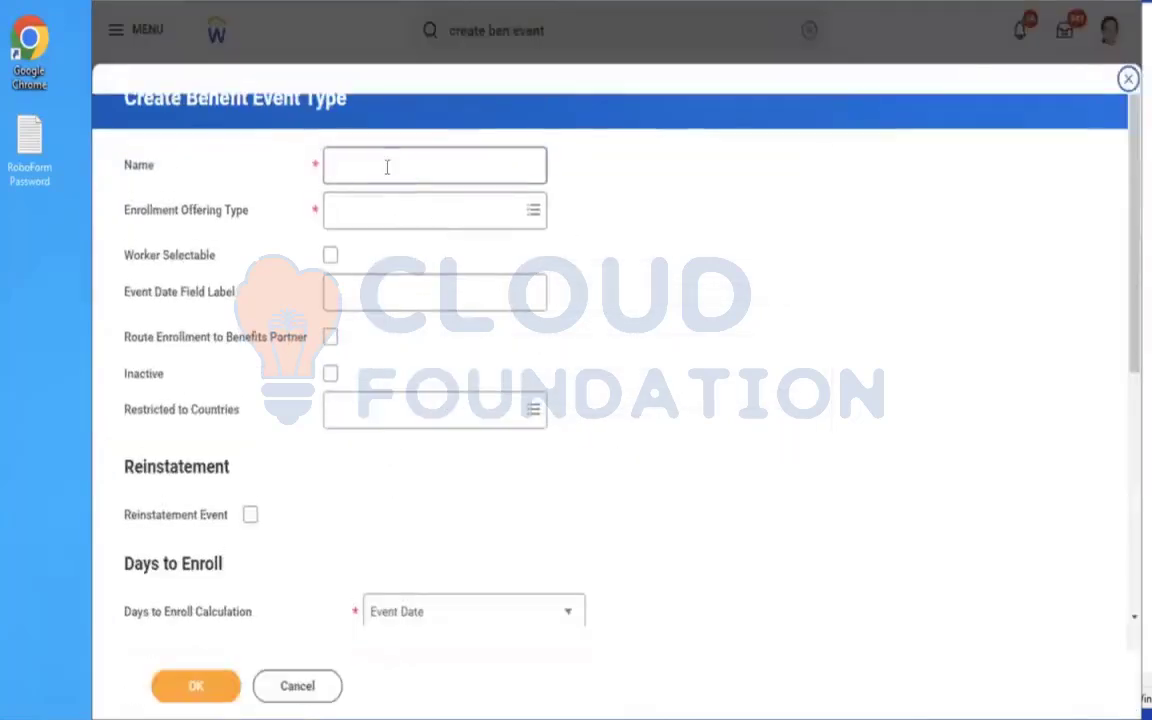
pyautogui.write('AMD -')
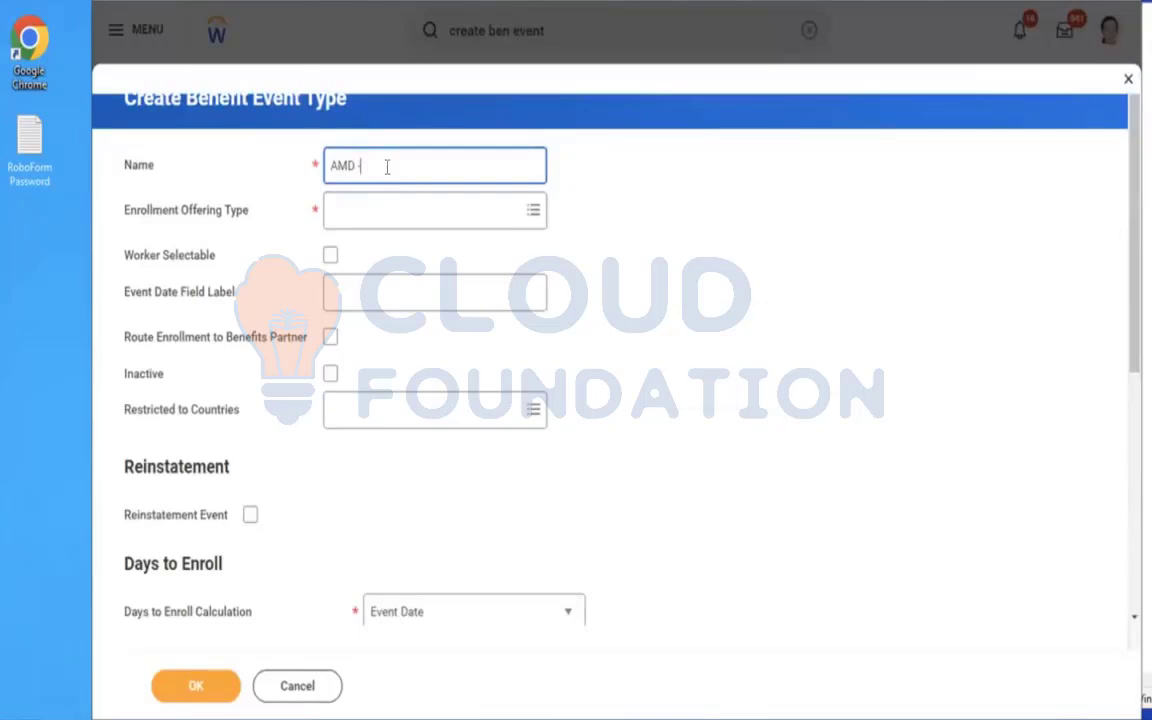
pyautogui.write(' DAEPENDENT LIFE INSURANCE')
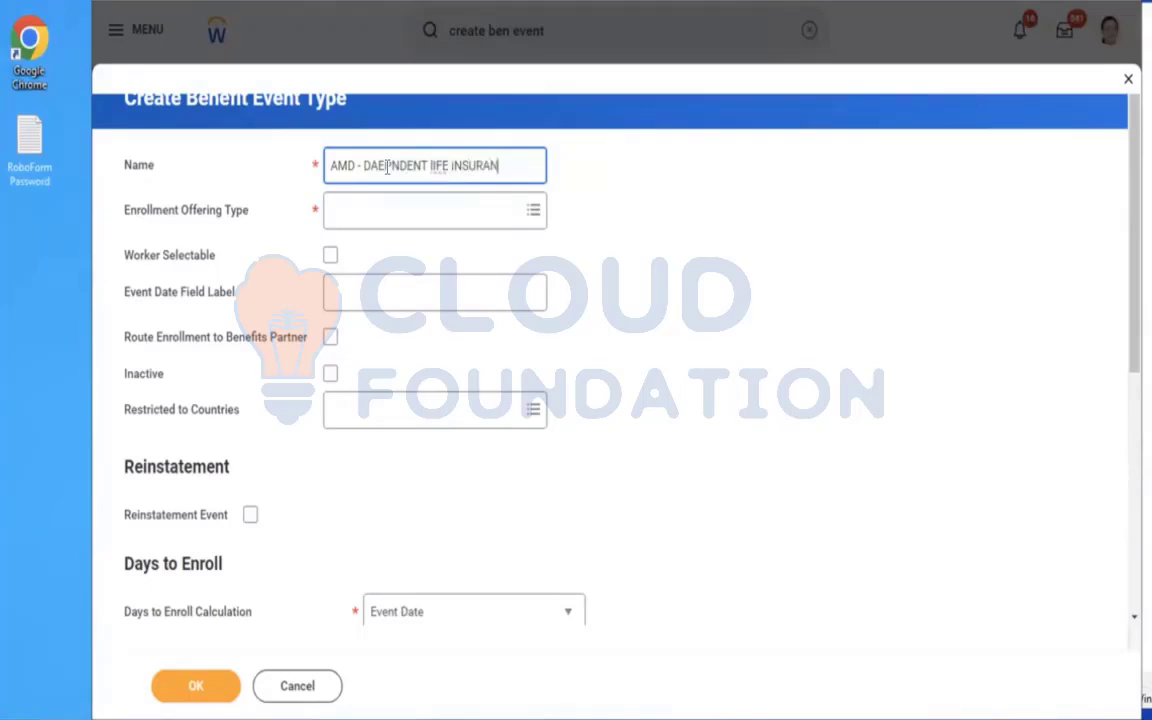
pyautogui.press('BackSpace')
pyautogui.press('BackSpace')
pyautogui.press('BackSpace')
pyautogui.press('BackSpace')
pyautogui.press('BackSpace')
pyautogui.press('BackSpace')
pyautogui.press('BackSpace')
pyautogui.press('BackSpace')
pyautogui.press('BackSpace')
pyautogui.press('BackSpace')
pyautogui.press('BackSpace')
pyautogui.press('BackSpace')
pyautogui.press('BackSpace')
pyautogui.press('BackSpace')
pyautogui.press('BackSpace')
pyautogui.press('BackSpace')
pyautogui.press('BackSpace')
pyautogui.press('BackSpace')
pyautogui.press('BackSpace')
pyautogui.press('BackSpace')
pyautogui.press('BackSpace')
pyautogui.press('BackSpace')
pyautogui.press('BackSpace')
pyautogui.press('BackSpace')
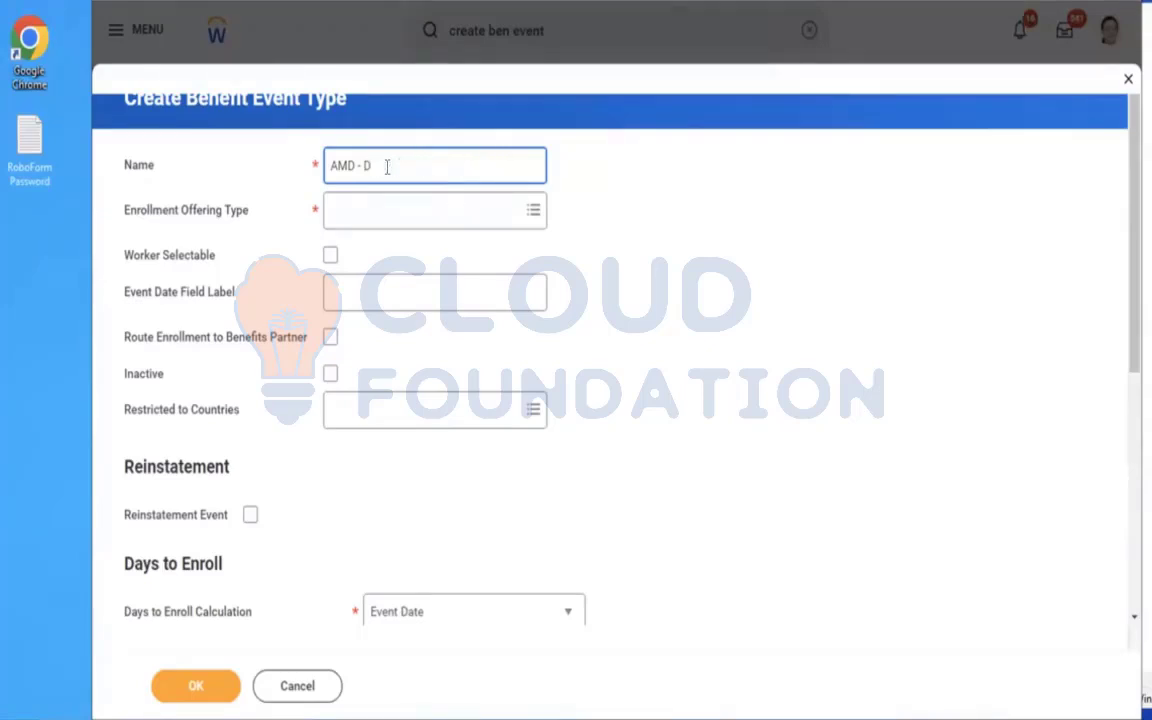
pyautogui.write('ependent Life Insurance')
pyautogui.click(427, 222)
pyautogui.write('amd')
pyautogui.press('Return')
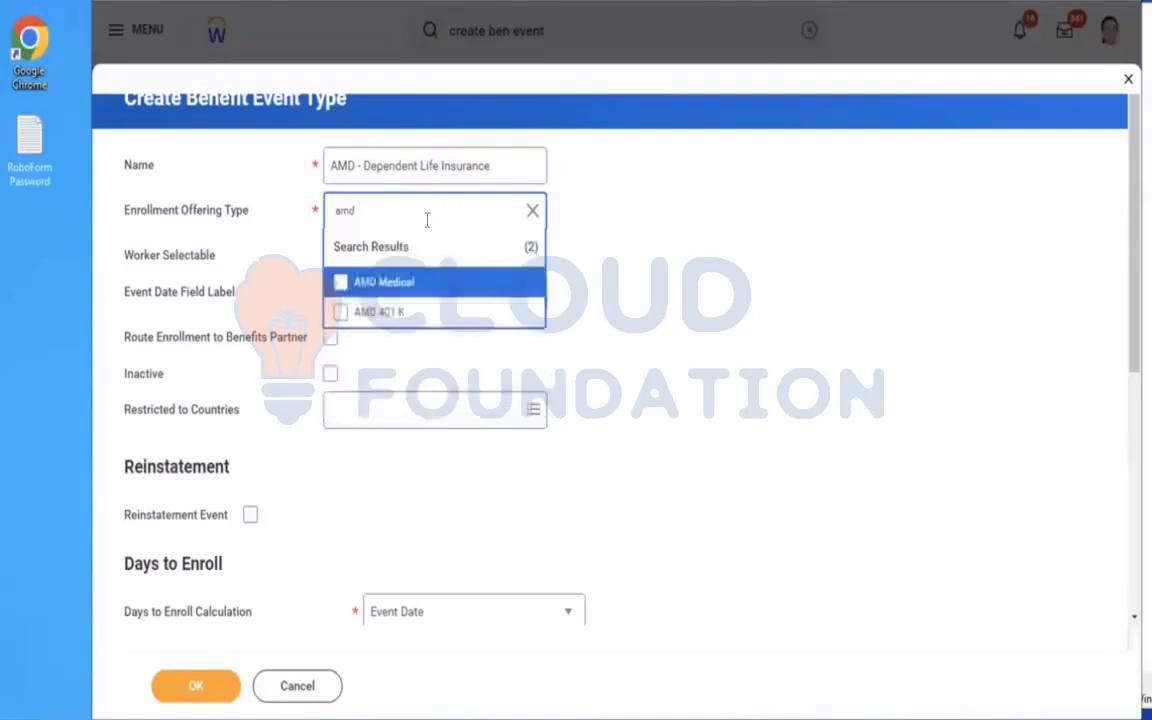
pyautogui.click(390, 279)
# Set the Enrollment Offering Type to Dependent Life and make the event type Worker Selectable.
pyautogui.hotkey('ctrl', 'a')
pyautogui.write('deper')
pyautogui.press('Return')
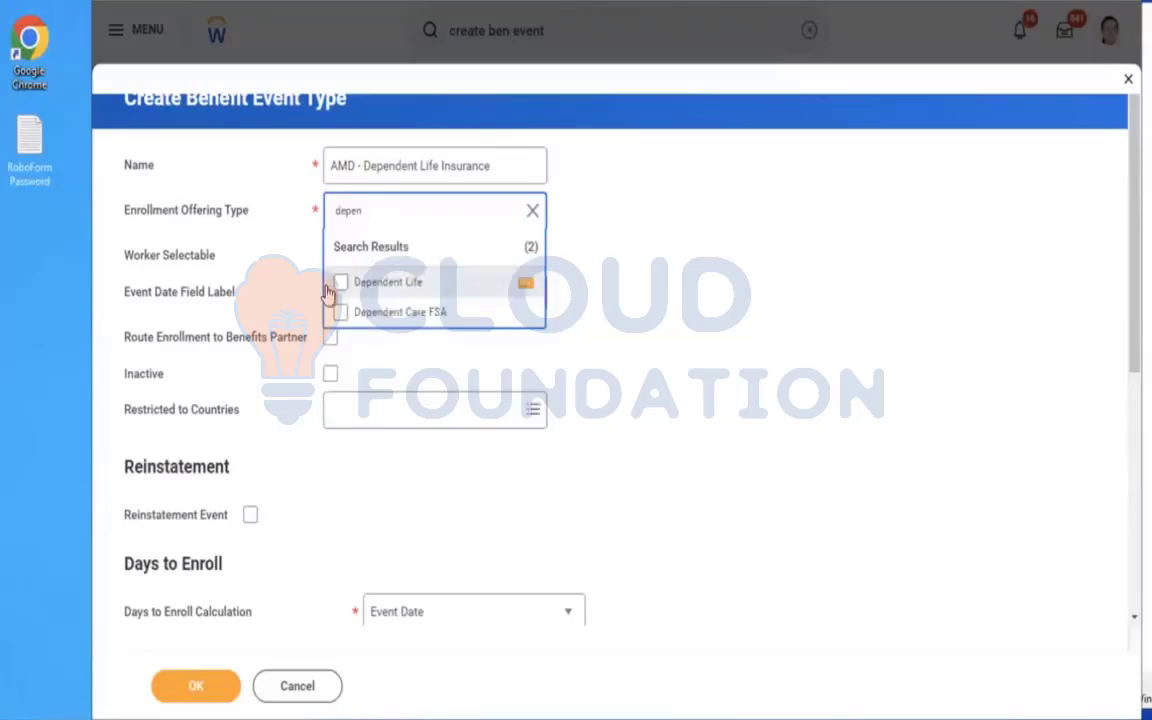
pyautogui.click(360, 284)
pyautogui.click(766, 220)
pyautogui.click(330, 255)
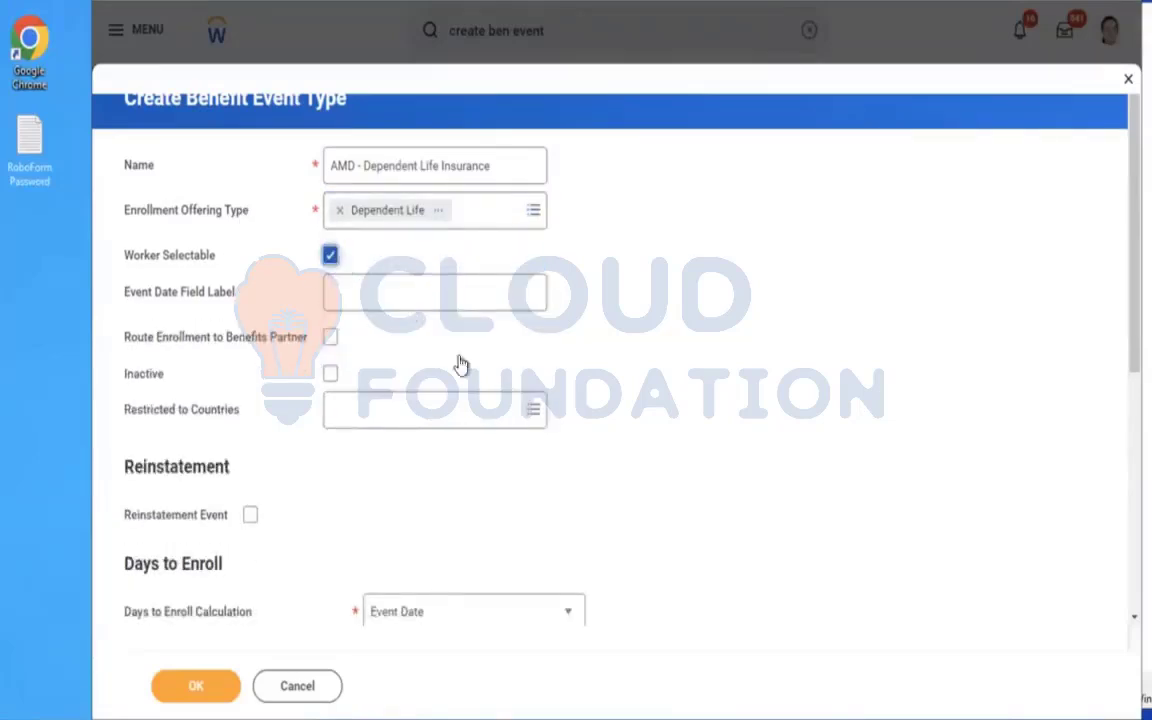
# Restrict the benefit event type to the United States of America.
pyautogui.click(400, 418)
pyautogui.write('USA')
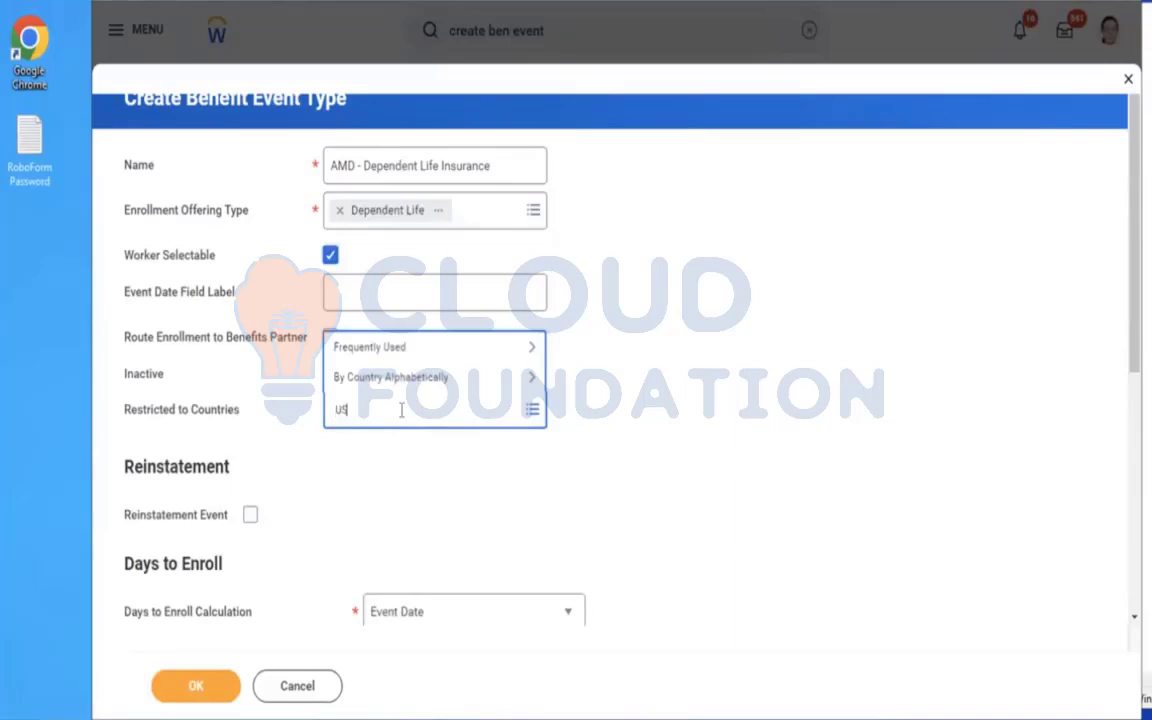
pyautogui.press('Return')
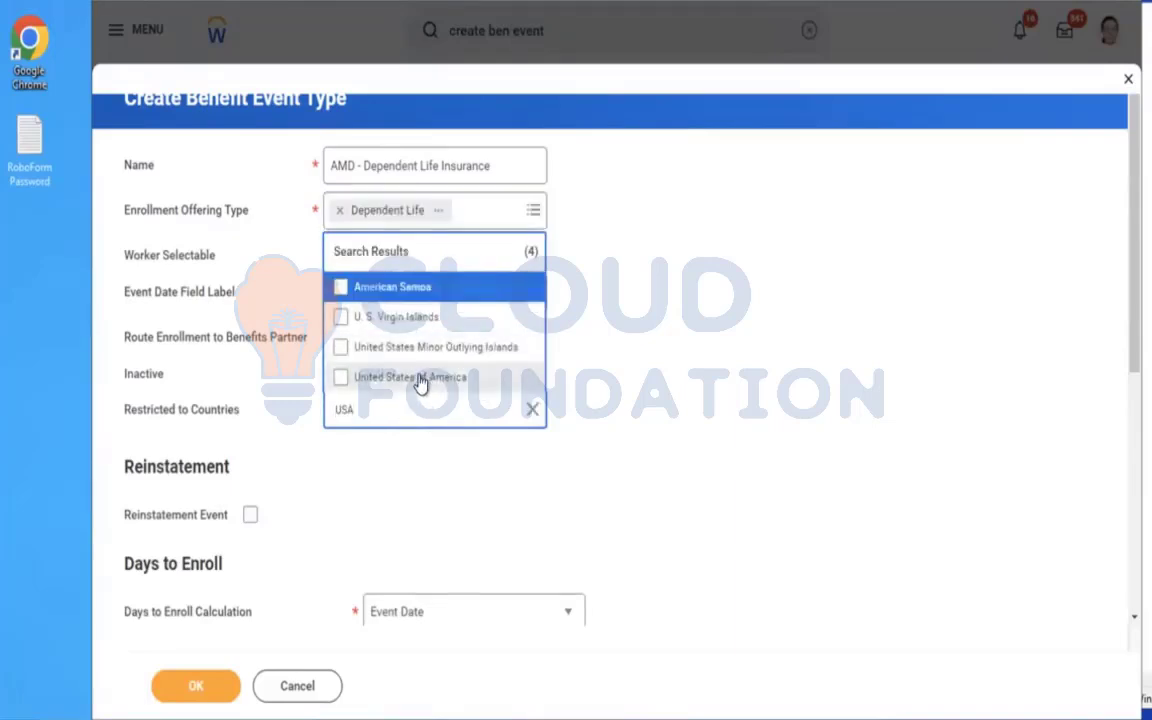
pyautogui.click(419, 381)
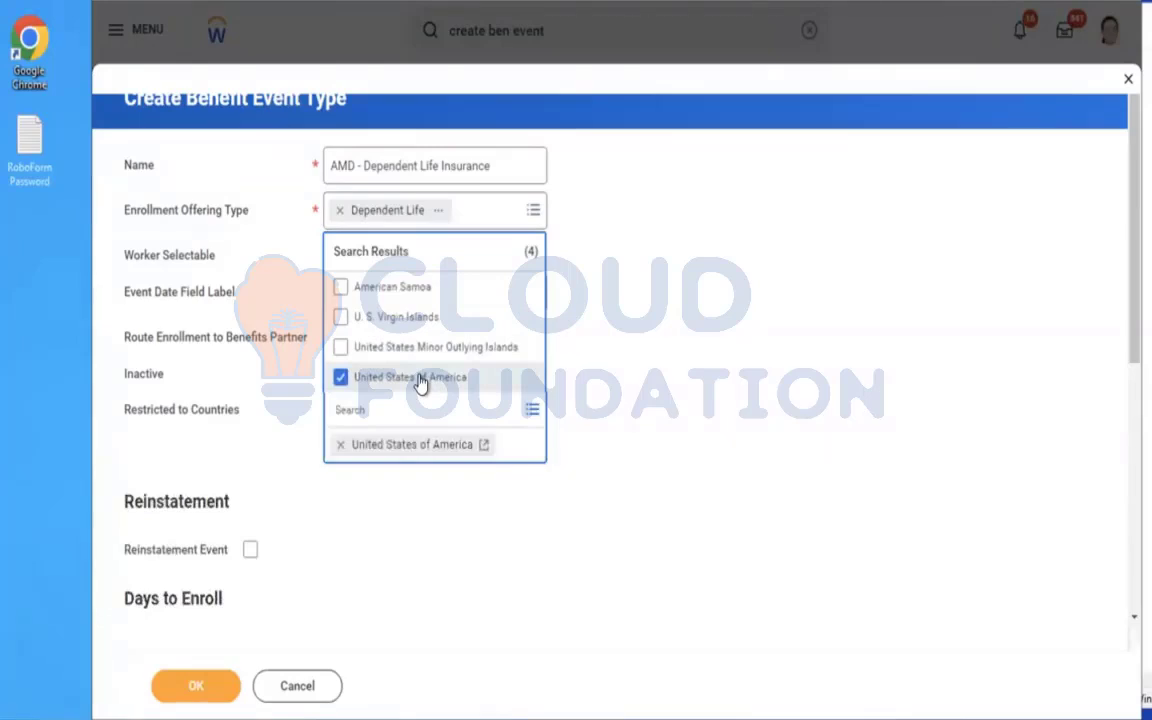
pyautogui.click(895, 416)
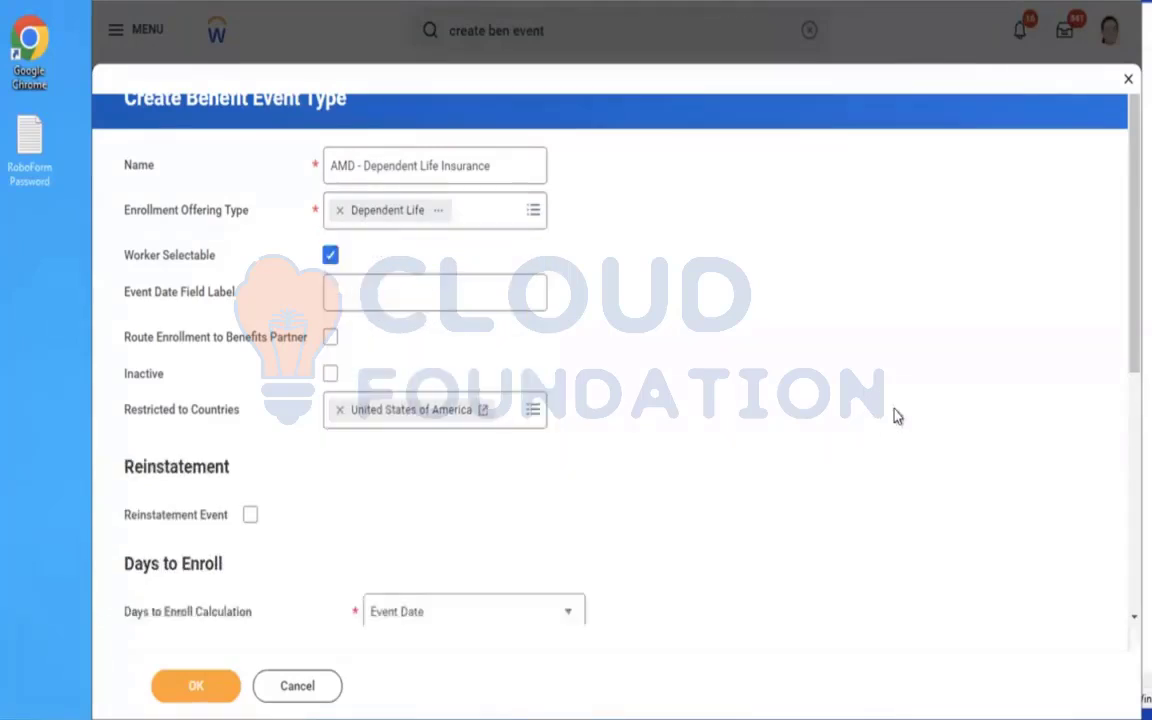
# Set Days to Enroll to 10 and submit the benefit event type.
pyautogui.scroll(-3, 725, 455)
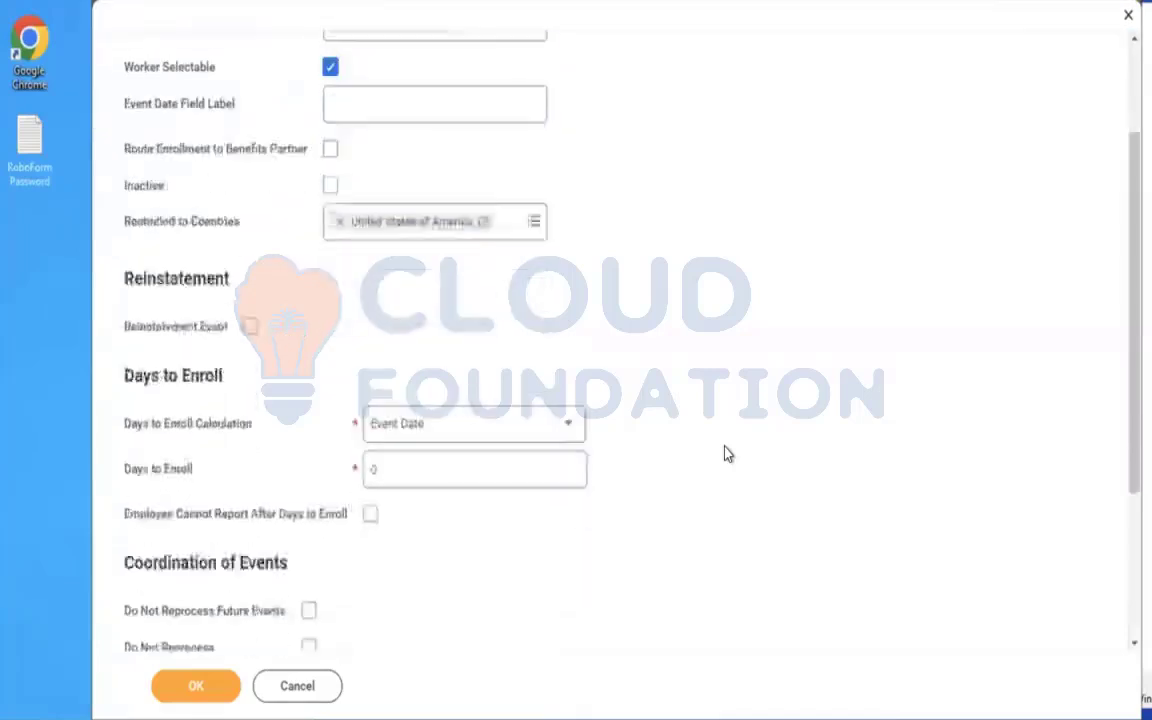
pyautogui.click(448, 433)
pyautogui.write('10')
pyautogui.click(174, 689)
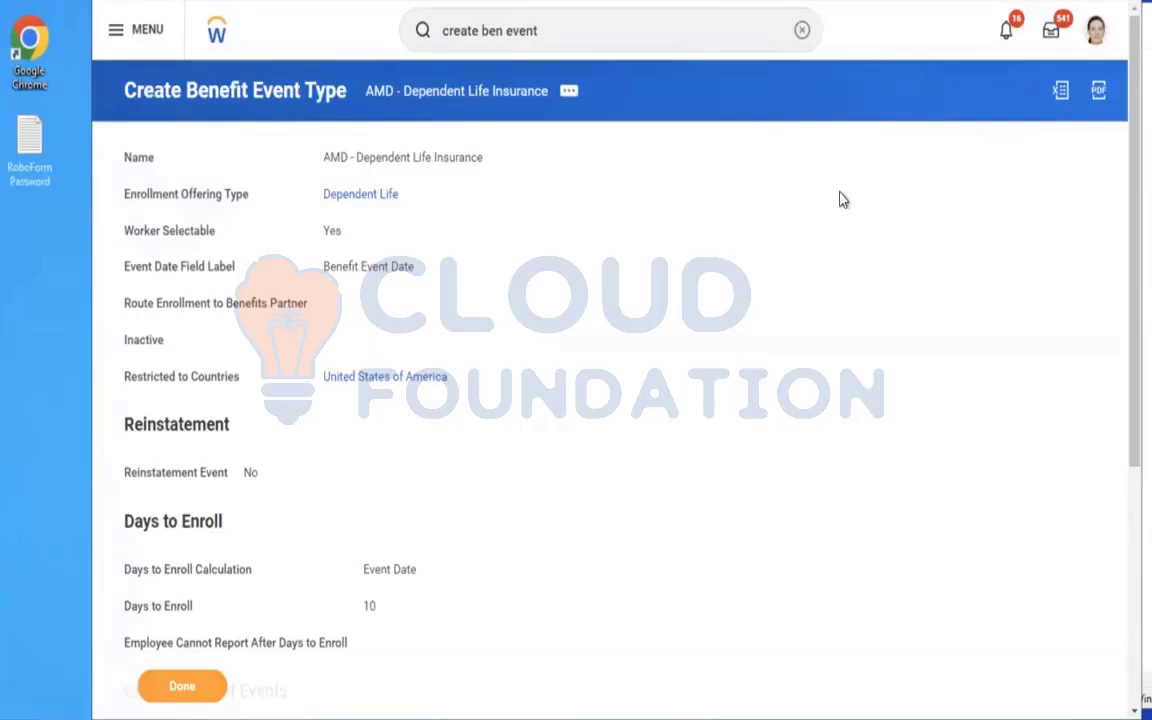
# Search for "EDIT ENROLLMENT EVENT RULE" and open the Edit Enrollment Event Rule task.
pyautogui.click(802, 30)
pyautogui.write('EDI')
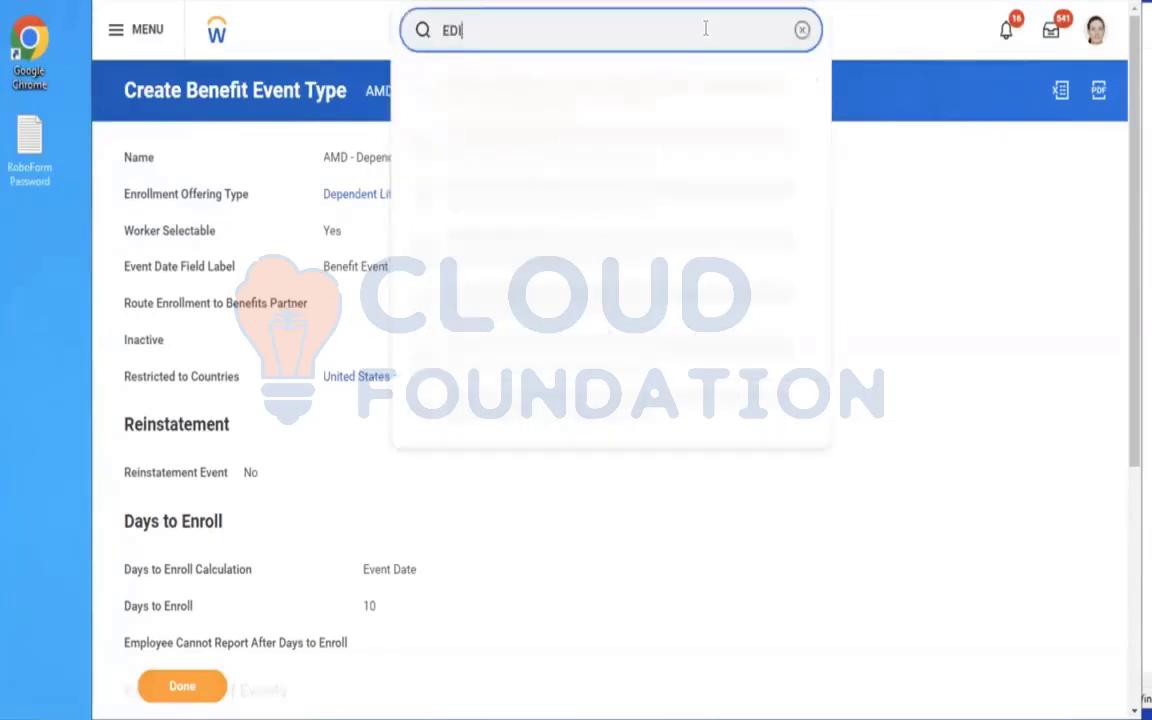
pyautogui.write('T ENROLLMENT EVENT RULE')
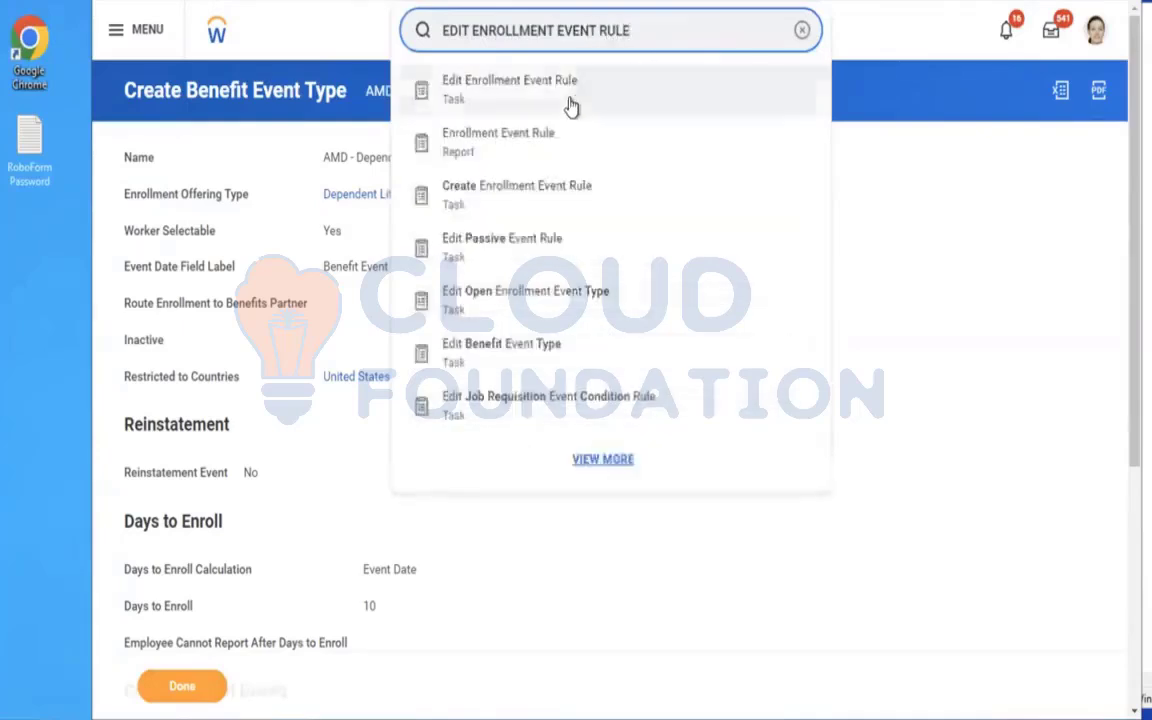
pyautogui.click(571, 100)
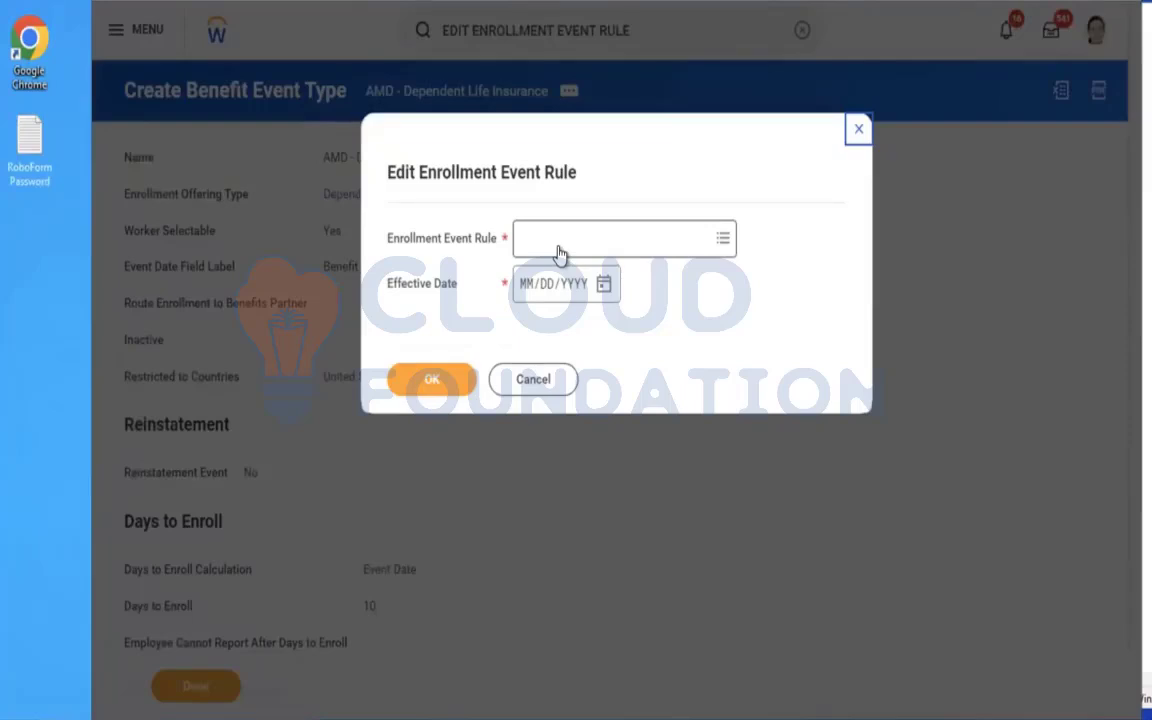
# Open the rule named Enrollment Event Rule for editing with an effective date of 01/01/2023.
pyautogui.click(560, 250)
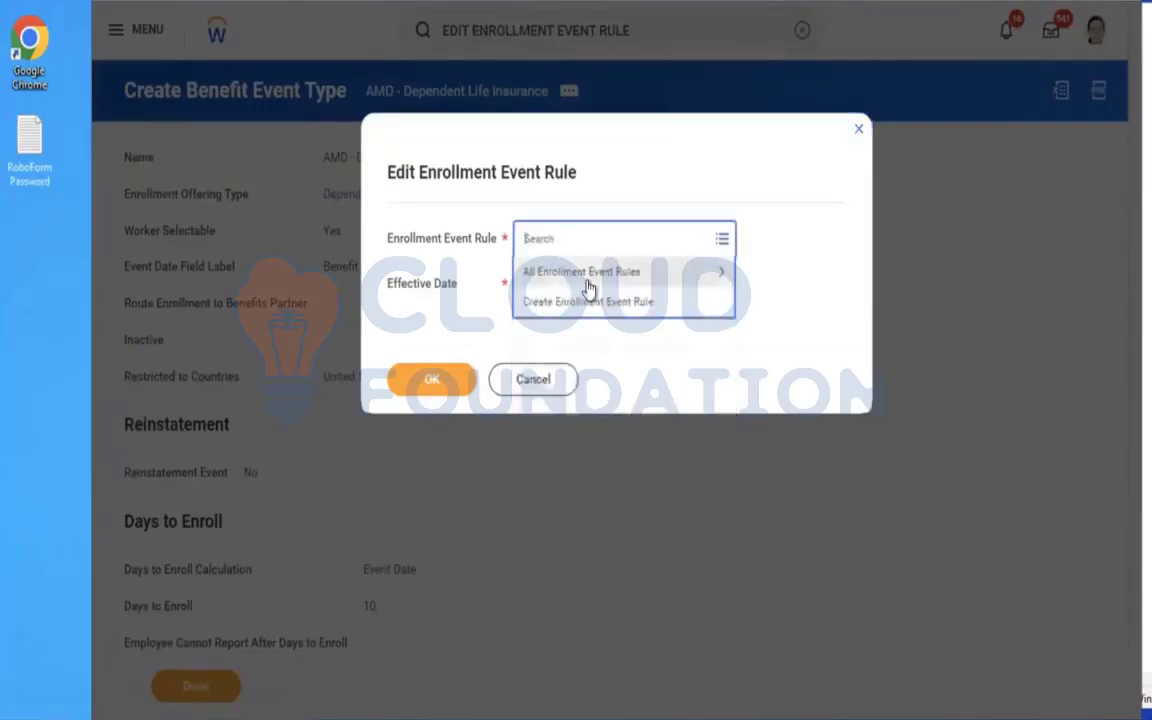
pyautogui.click(586, 287)
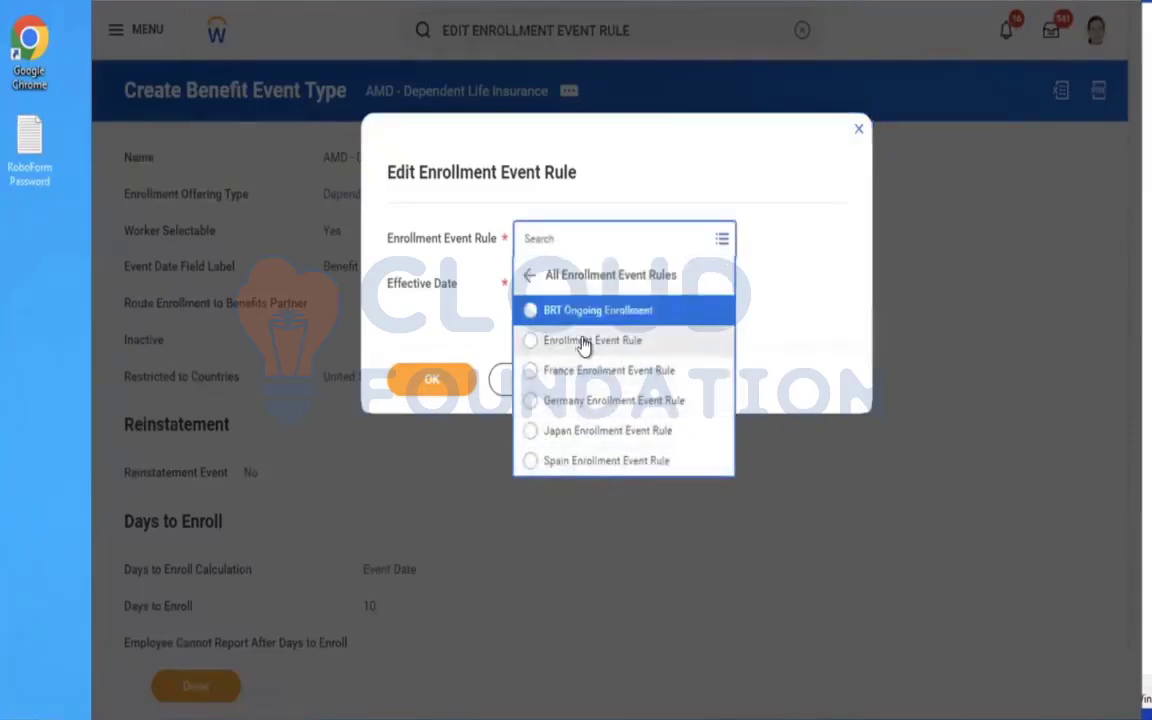
pyautogui.click(582, 342)
pyautogui.click(526, 287)
pyautogui.write('01012023')
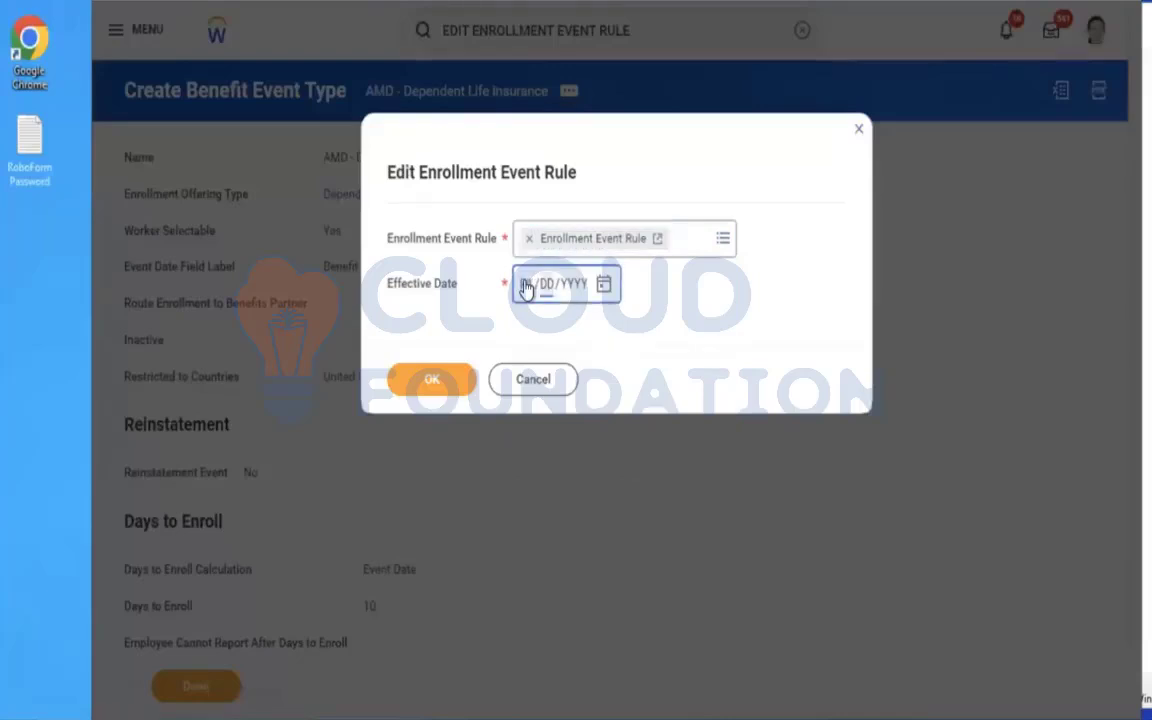
pyautogui.click(433, 386)
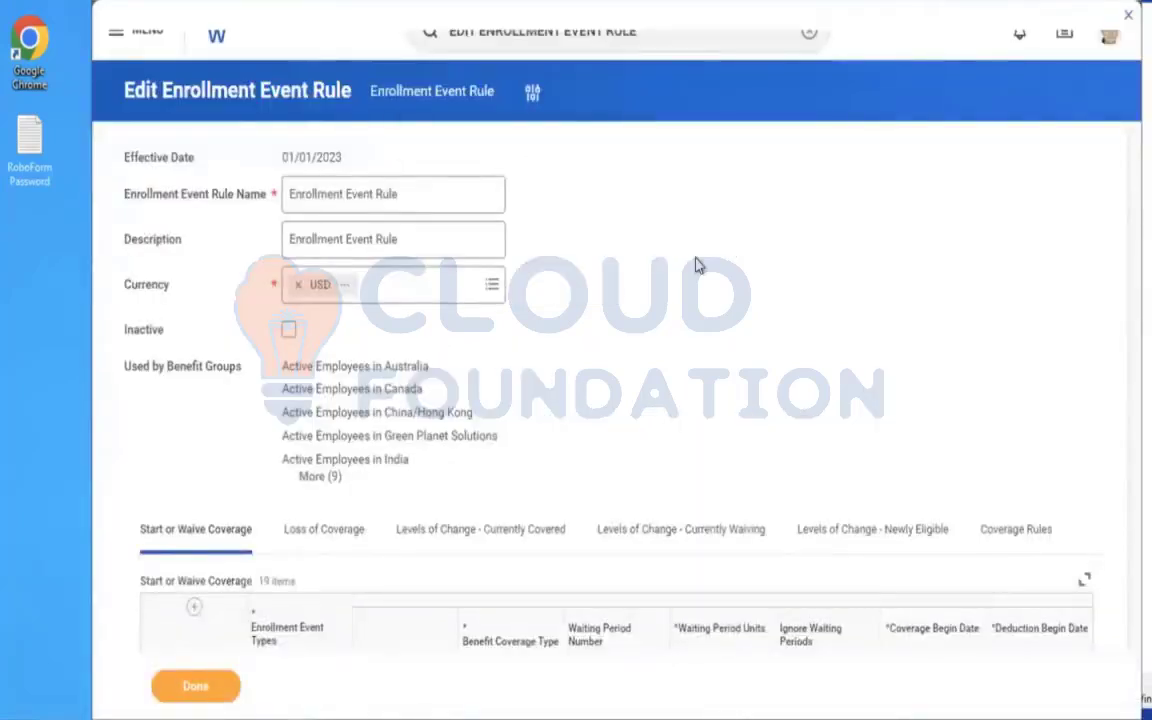
# Add a new row to the Start or Waive Coverage table.
pyautogui.scroll(-2, 694, 265)
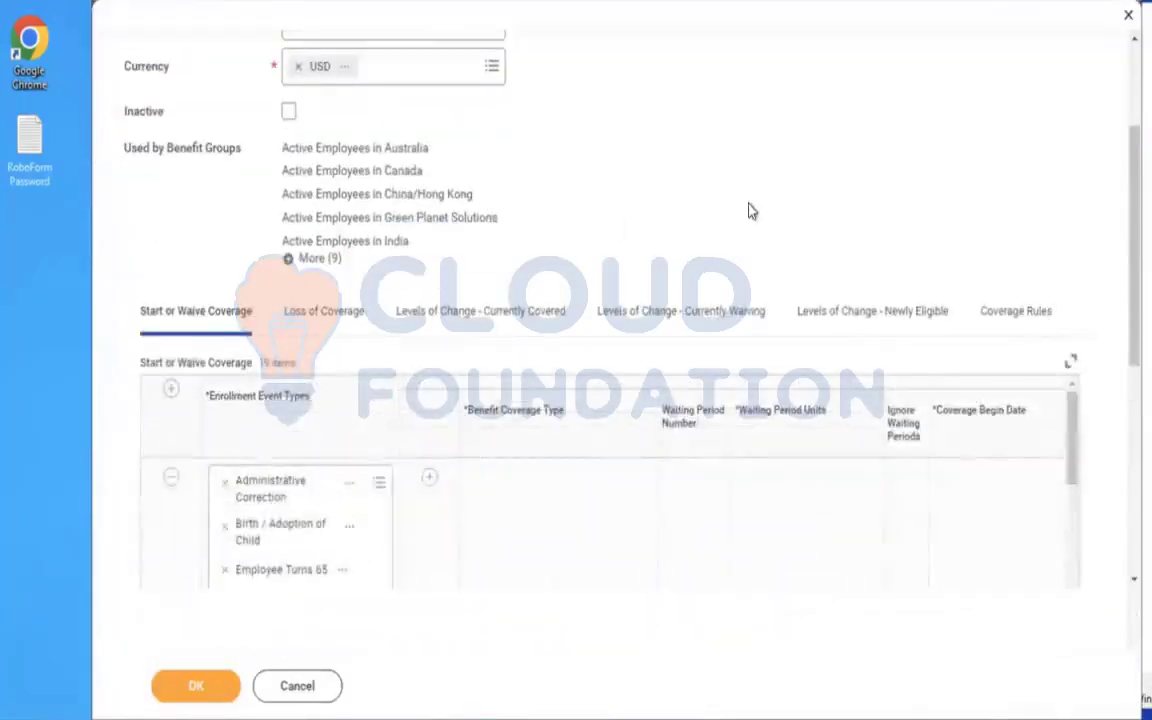
pyautogui.click(170, 388)
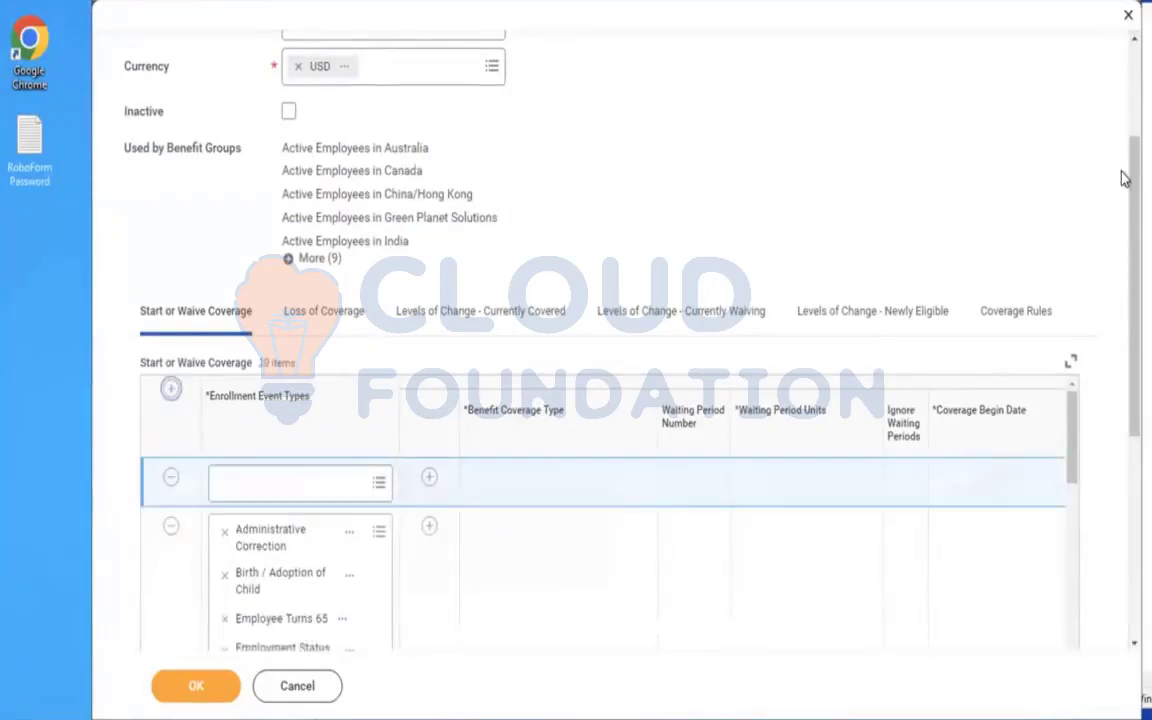
pyautogui.scroll(-1, 1122, 200)
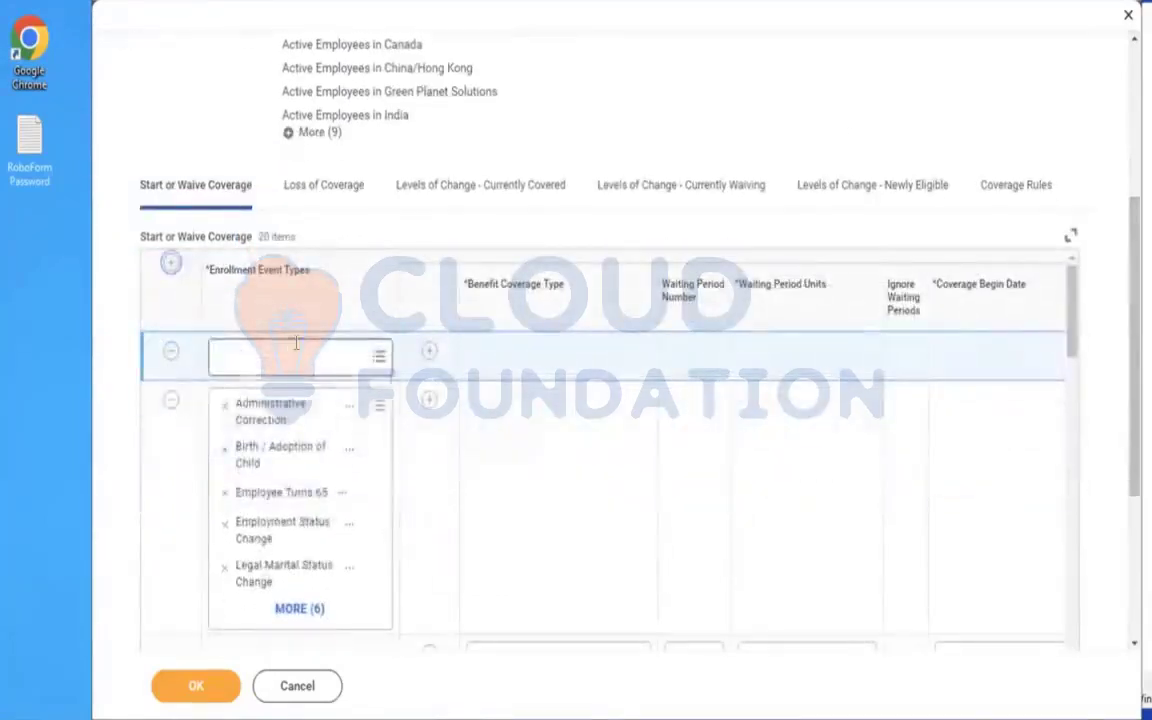
pyautogui.click(296, 345)
pyautogui.write('A')
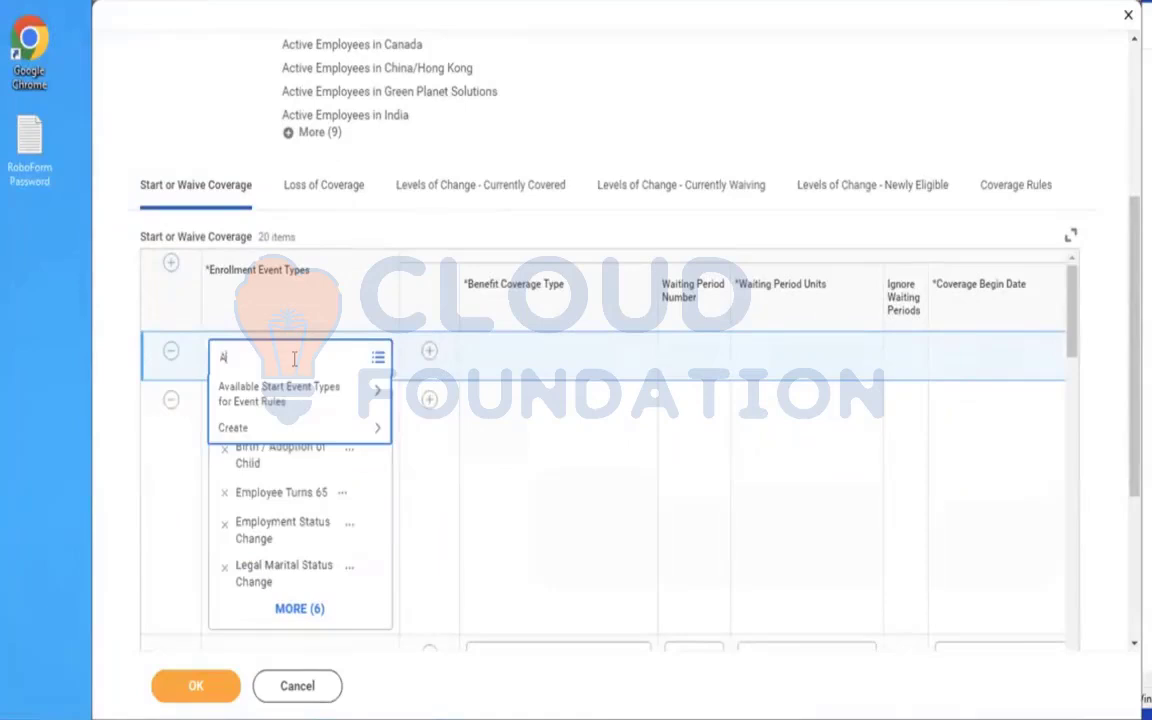
pyautogui.write('MD')
pyautogui.press('Return')
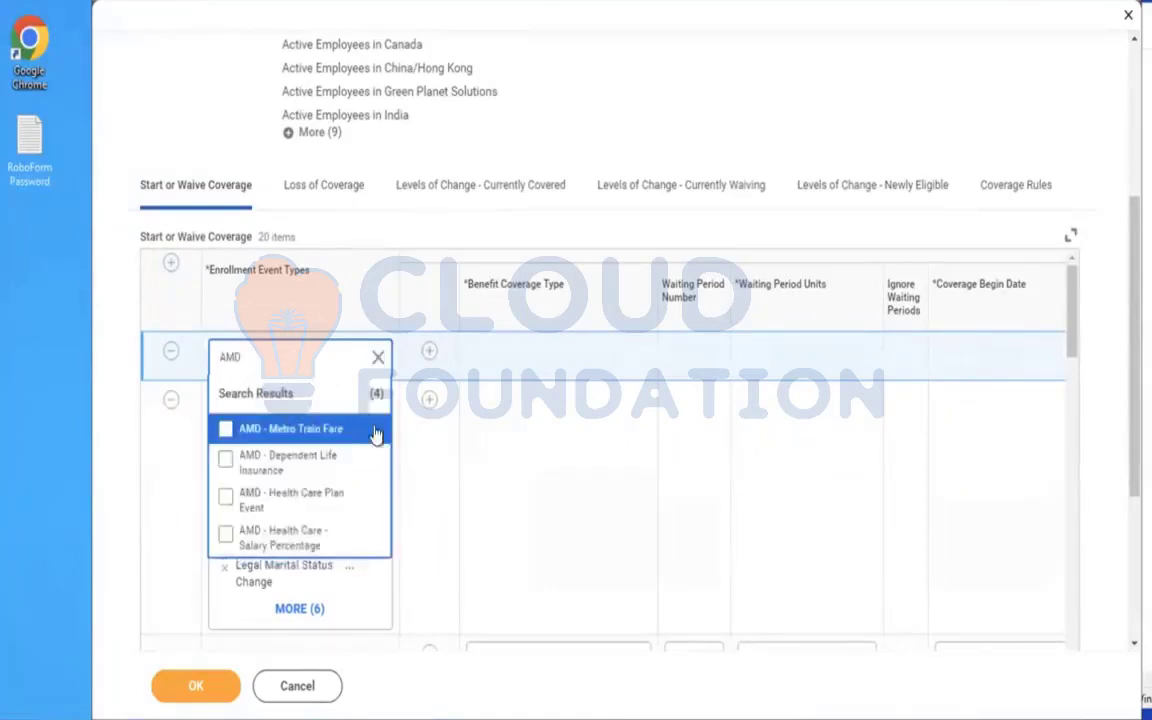
pyautogui.click(255, 545)
pyautogui.click(532, 427)
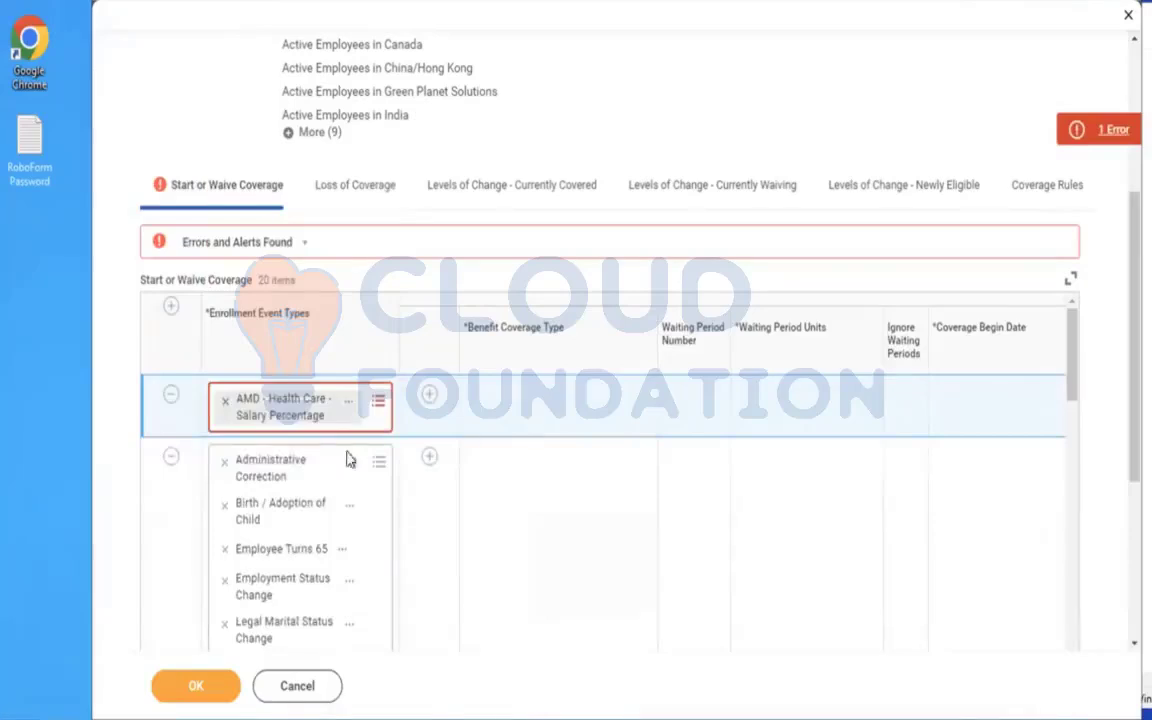
pyautogui.click(228, 401)
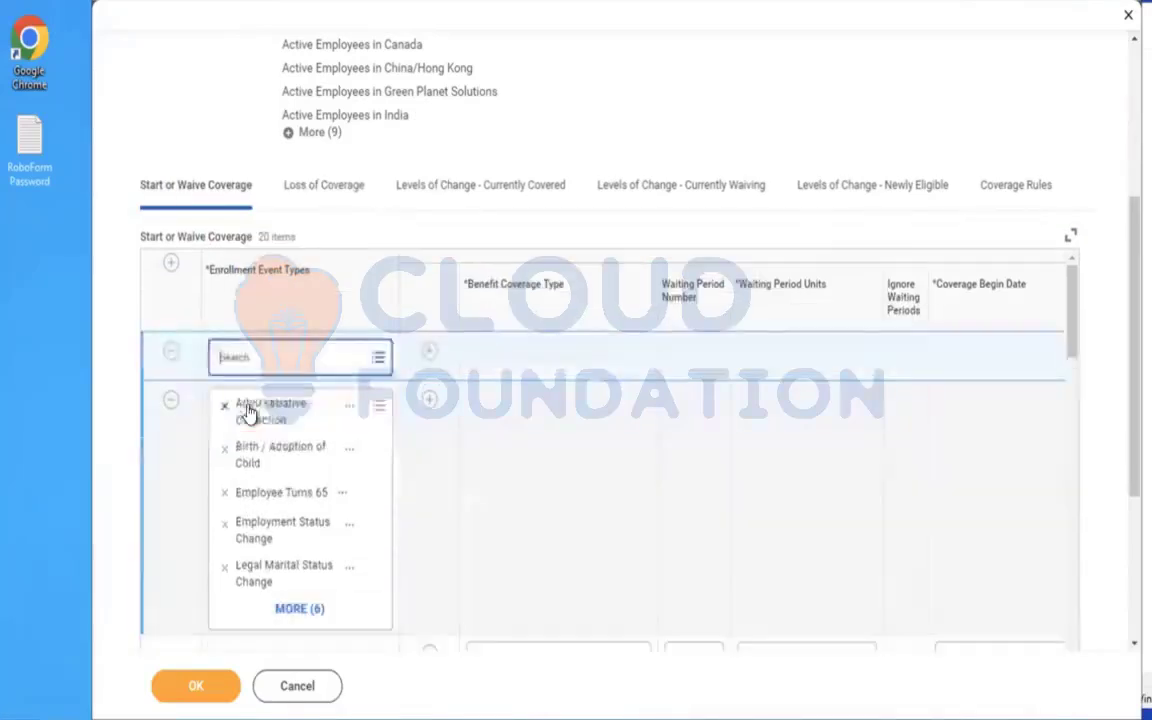
# Search for "AMD" and set the new Start or Waive Coverage row's enrollment event type to AMD - Dependent Life Insurance.
pyautogui.write('AMD')
pyautogui.press('Return')
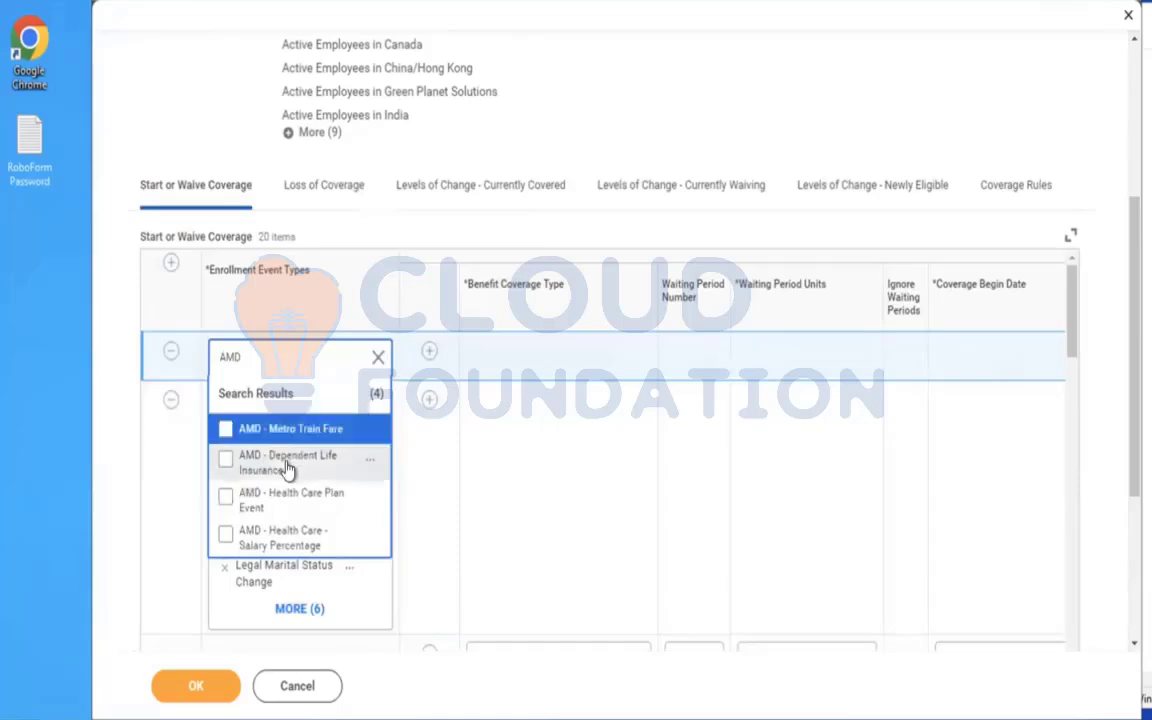
pyautogui.click(288, 465)
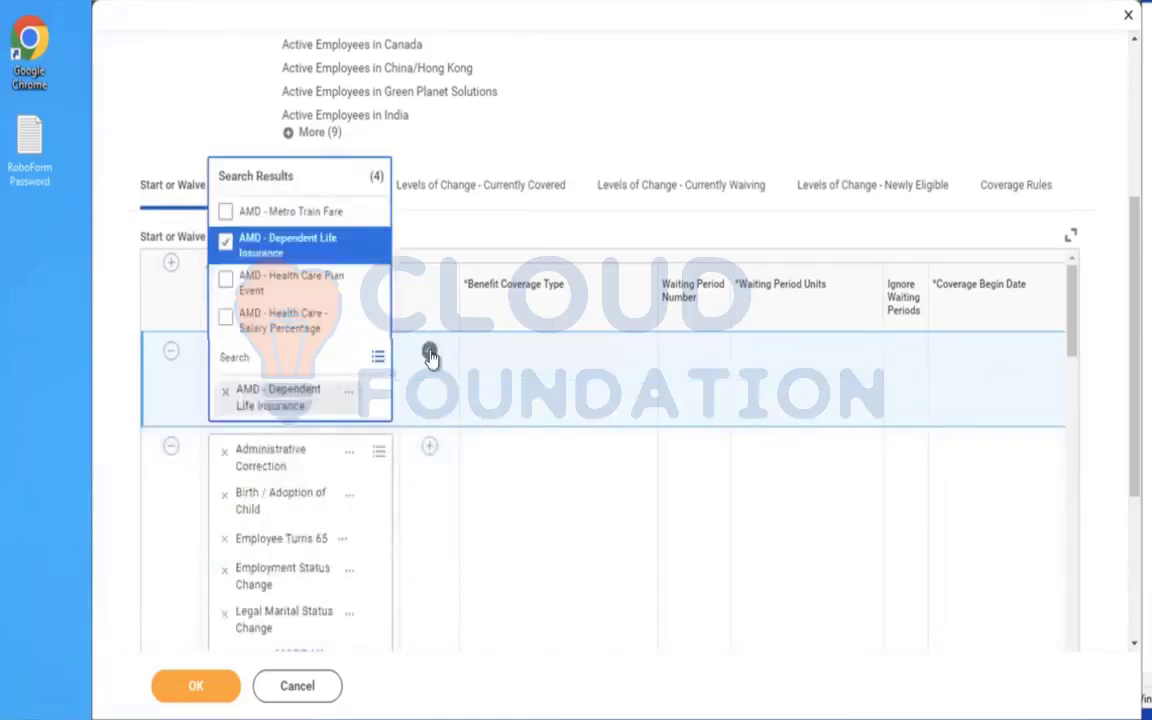
# Add a coverage line under the AMD - Dependent Life Insurance event with Dependent Life as its Benefit Coverage Type.
pyautogui.click(430, 348)
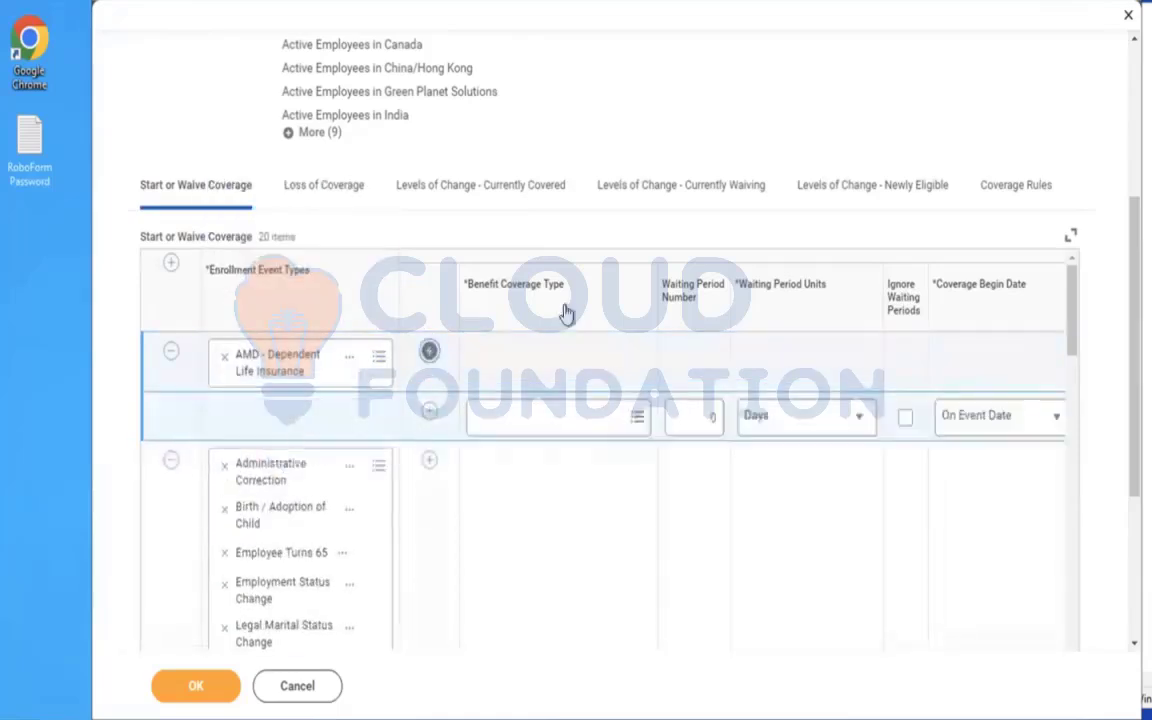
pyautogui.click(557, 420)
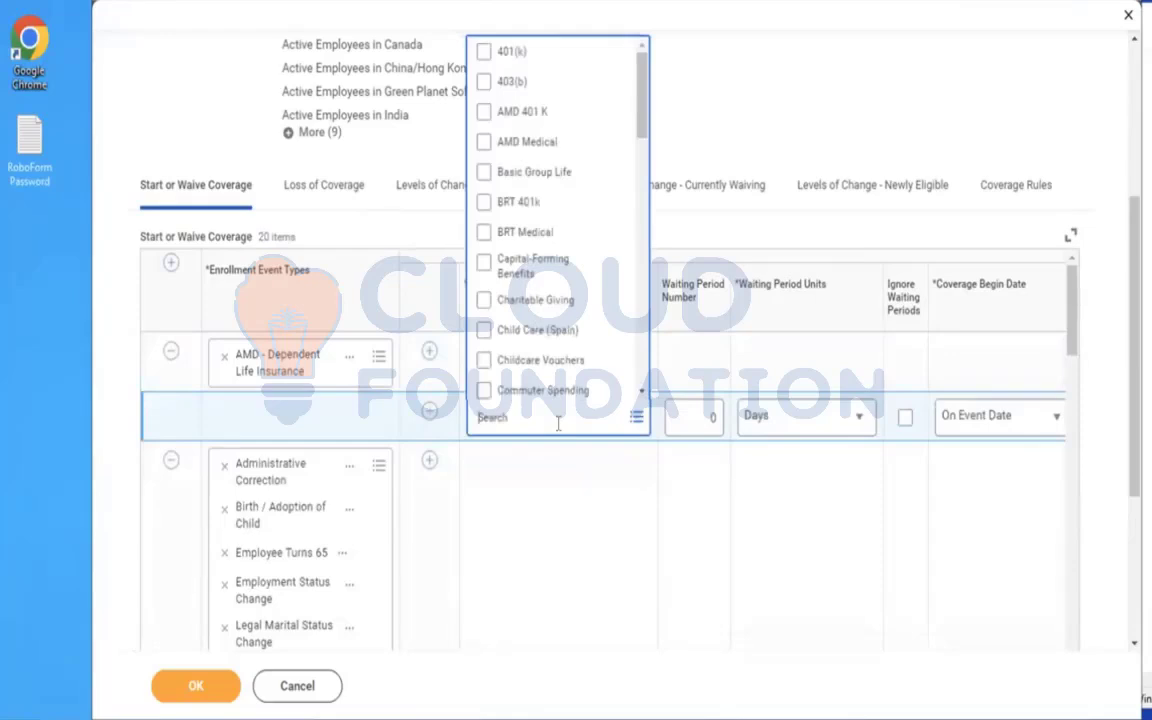
pyautogui.write('DEPEN')
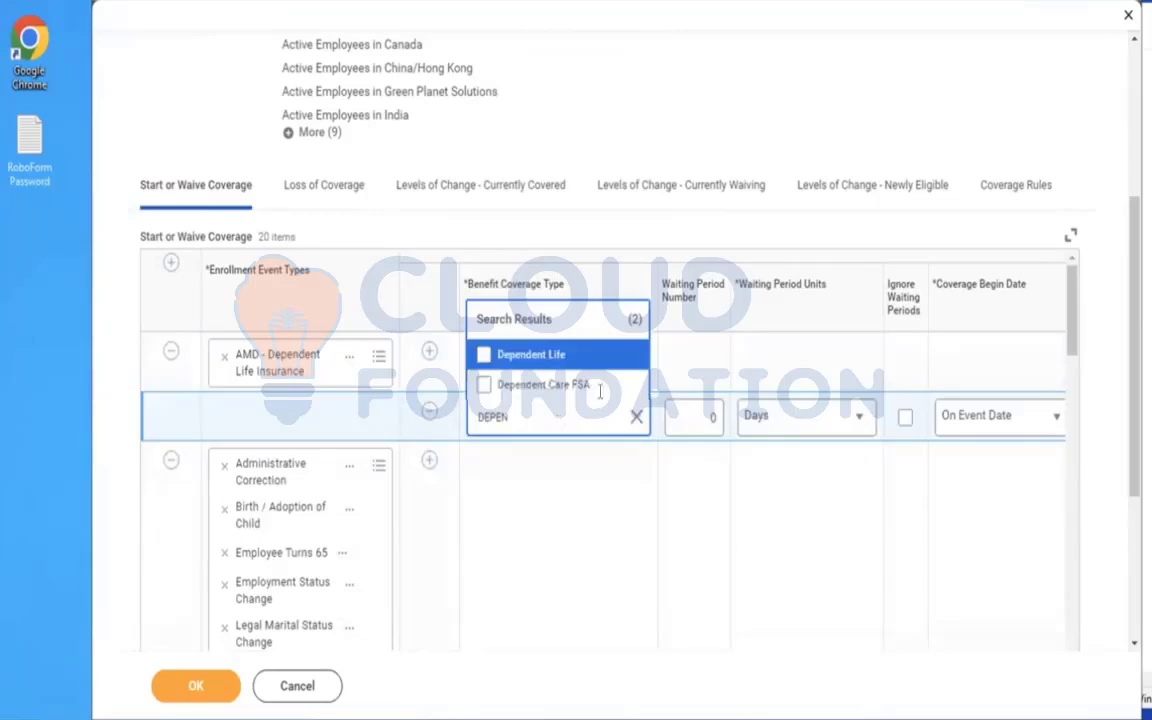
pyautogui.click(566, 356)
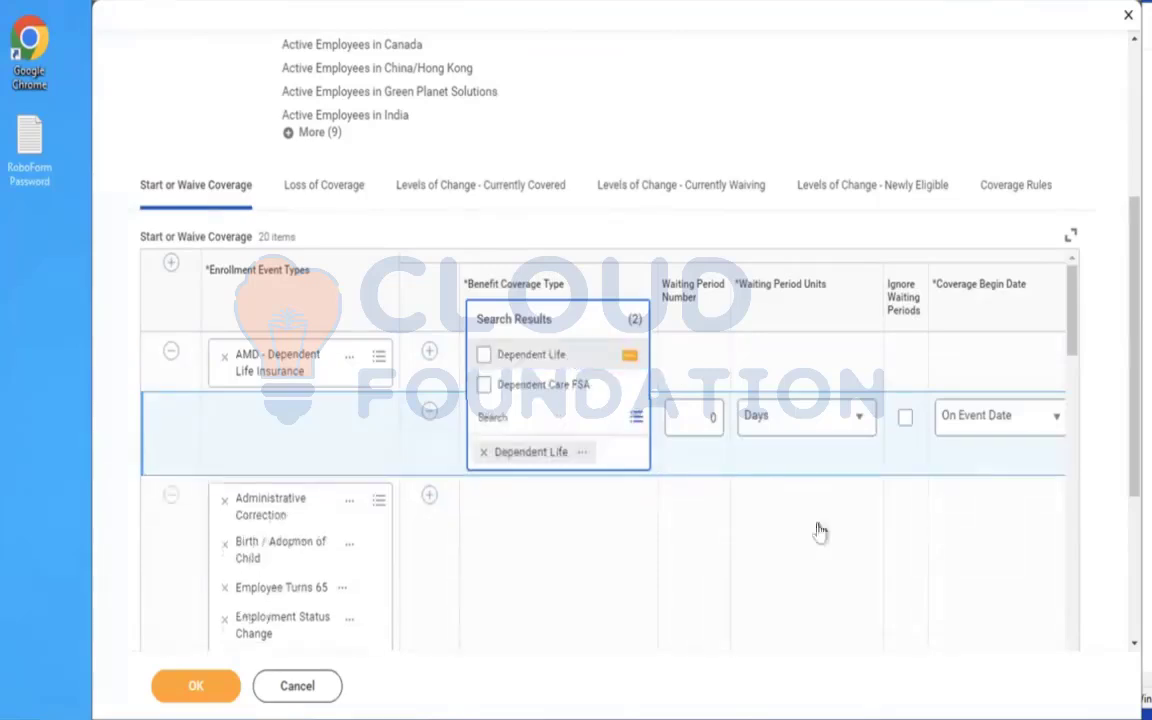
# Add a Coverage Rules row with AMD - Dependent Life Insurance as its enrollment event type.
pyautogui.click(1016, 186)
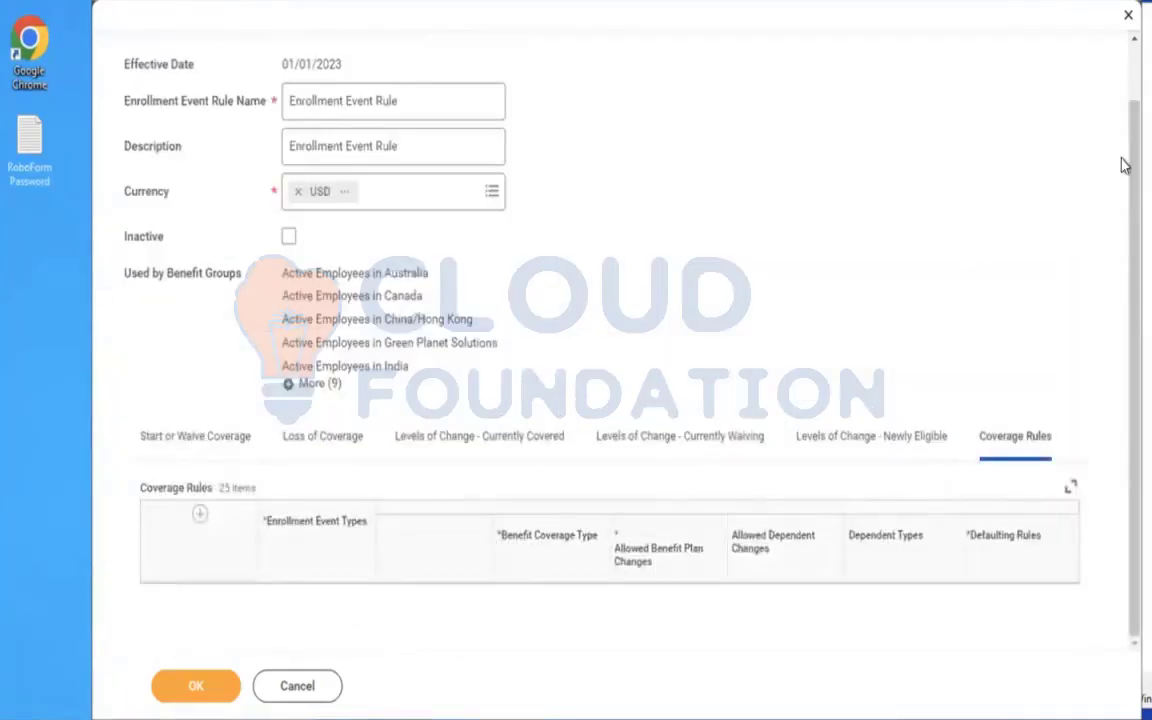
pyautogui.scroll(-2, 1121, 342)
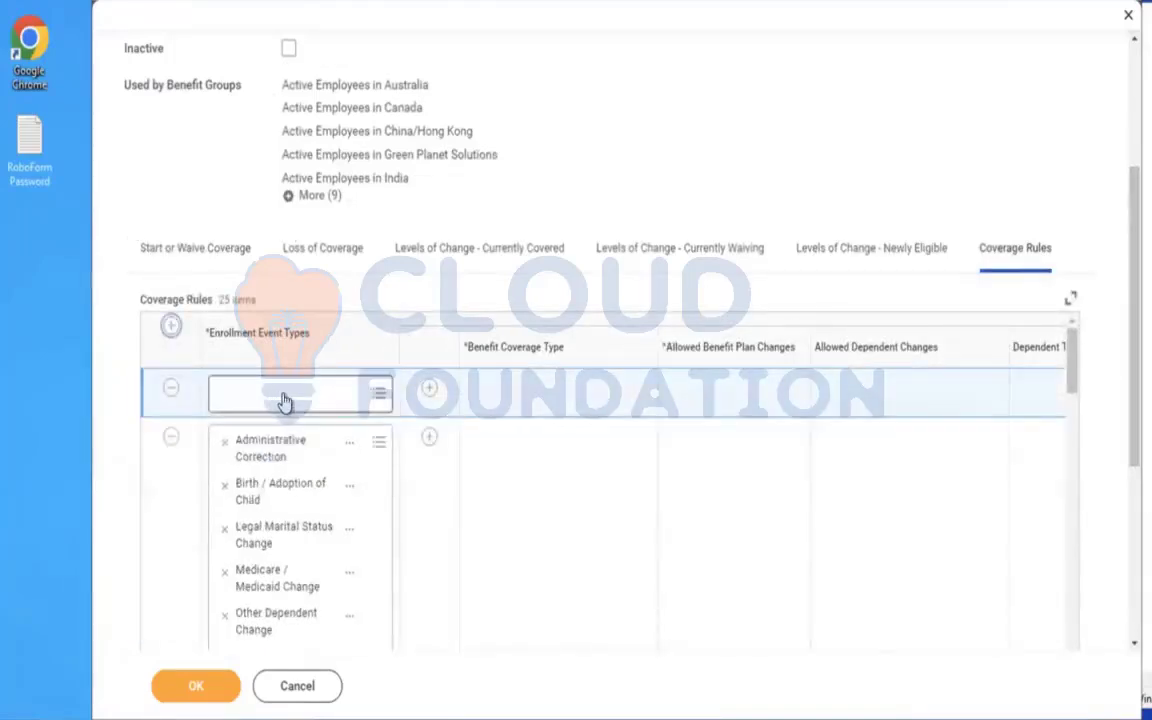
pyautogui.click(284, 401)
pyautogui.write('AMD')
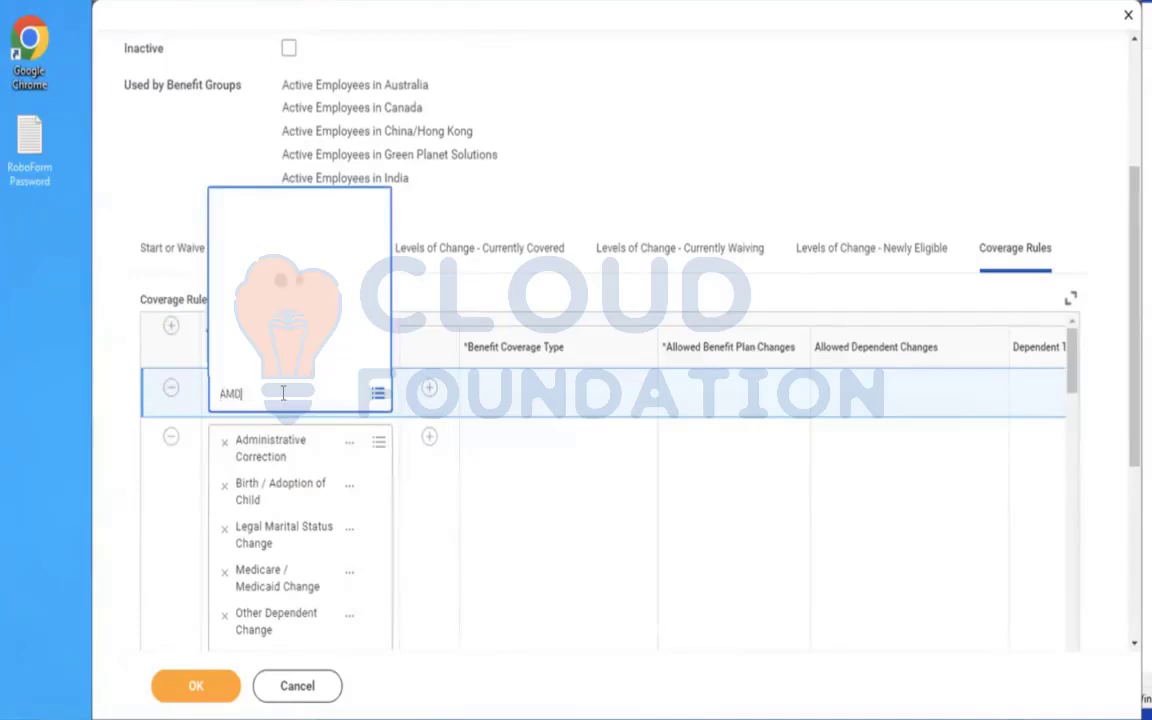
pyautogui.press('Return')
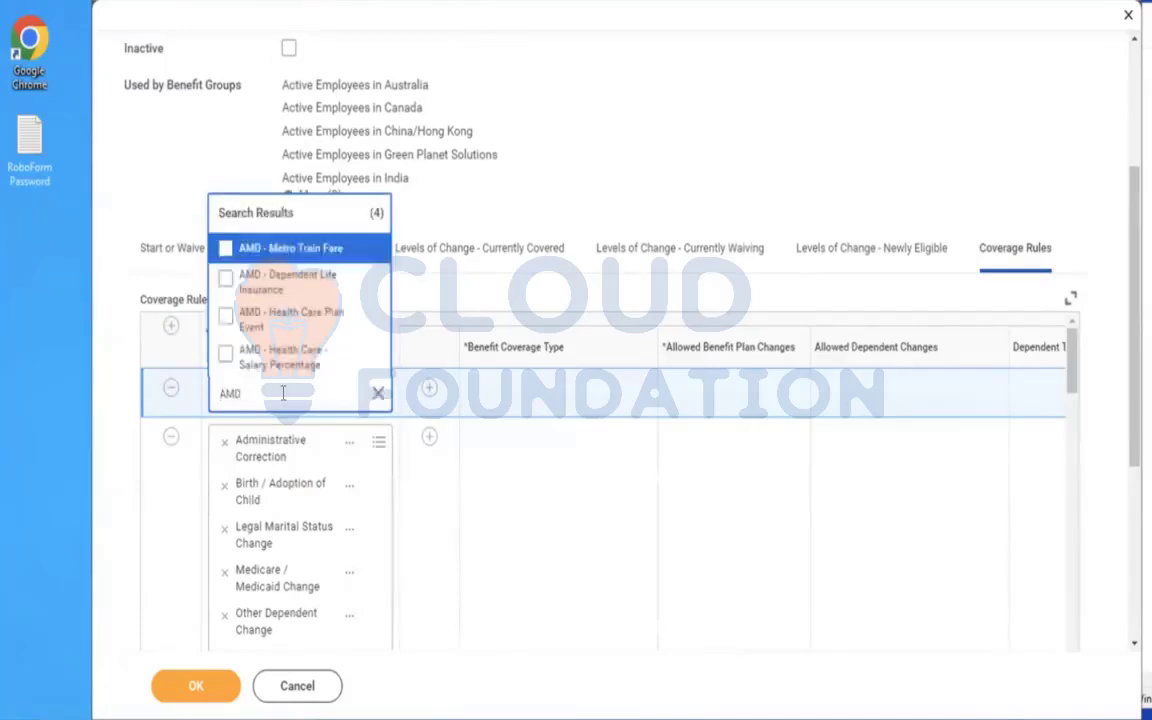
pyautogui.click(295, 281)
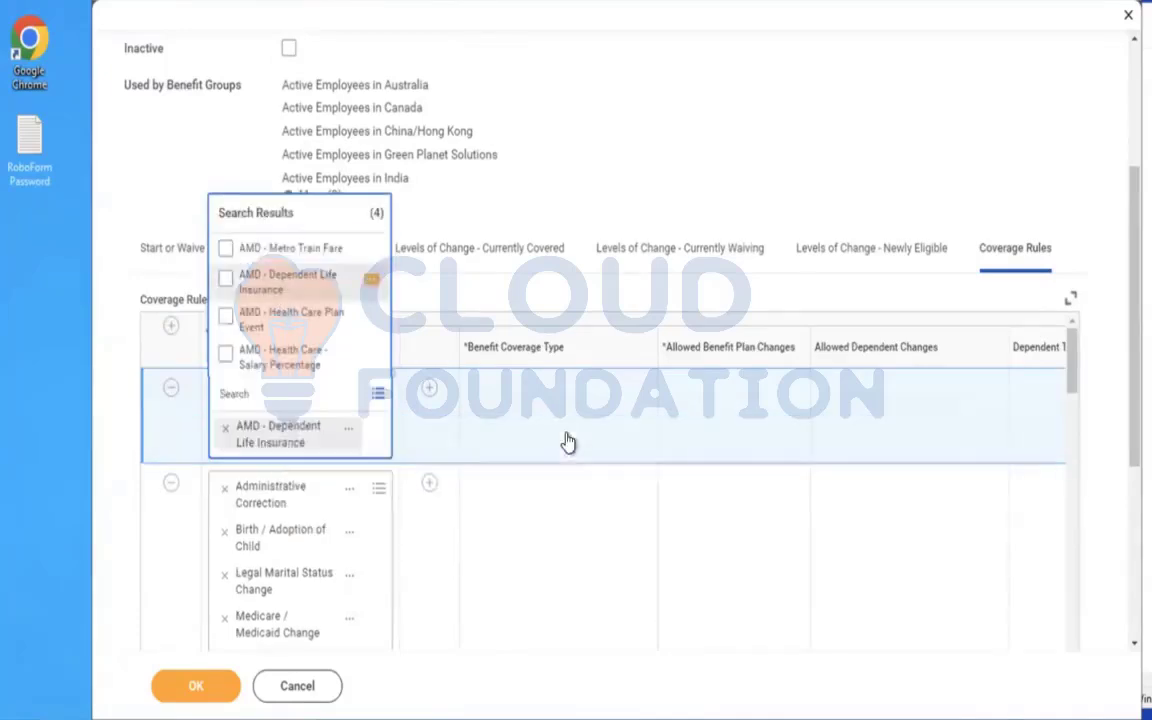
# Add a line under the new coverage rule for Dependent Life, with Allowed Benefit Plan Changes set to Can select any Plan.
pyautogui.click(429, 396)
pyautogui.click(429, 396)
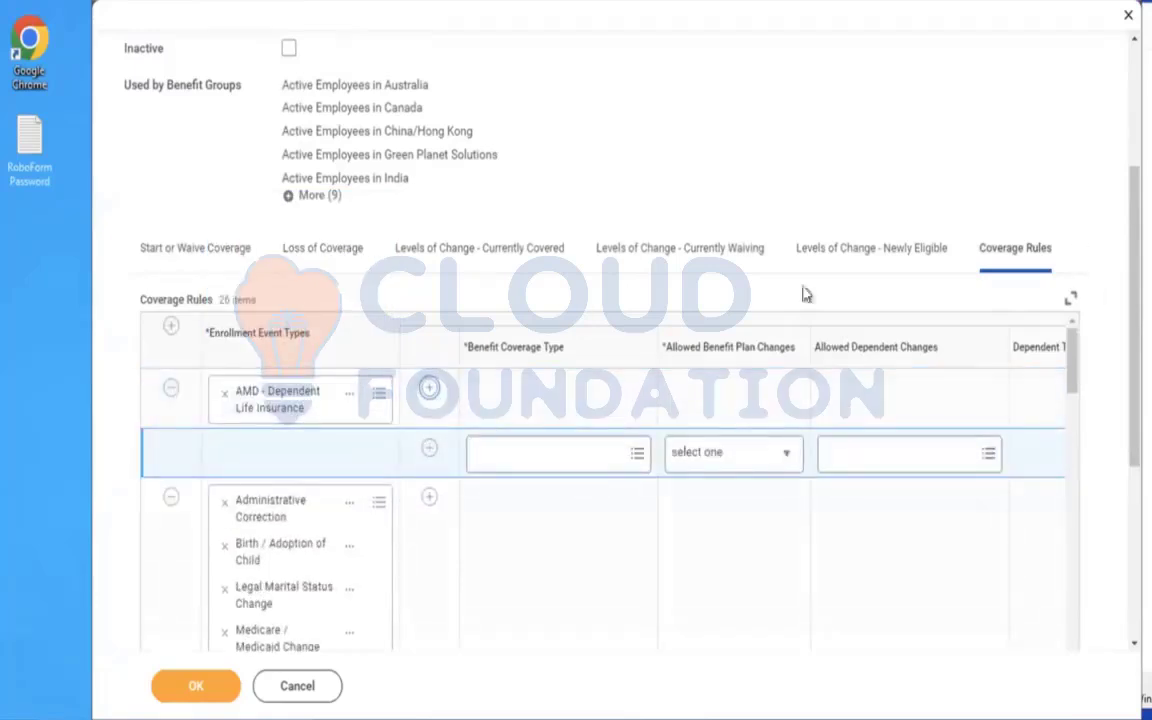
pyautogui.click(553, 455)
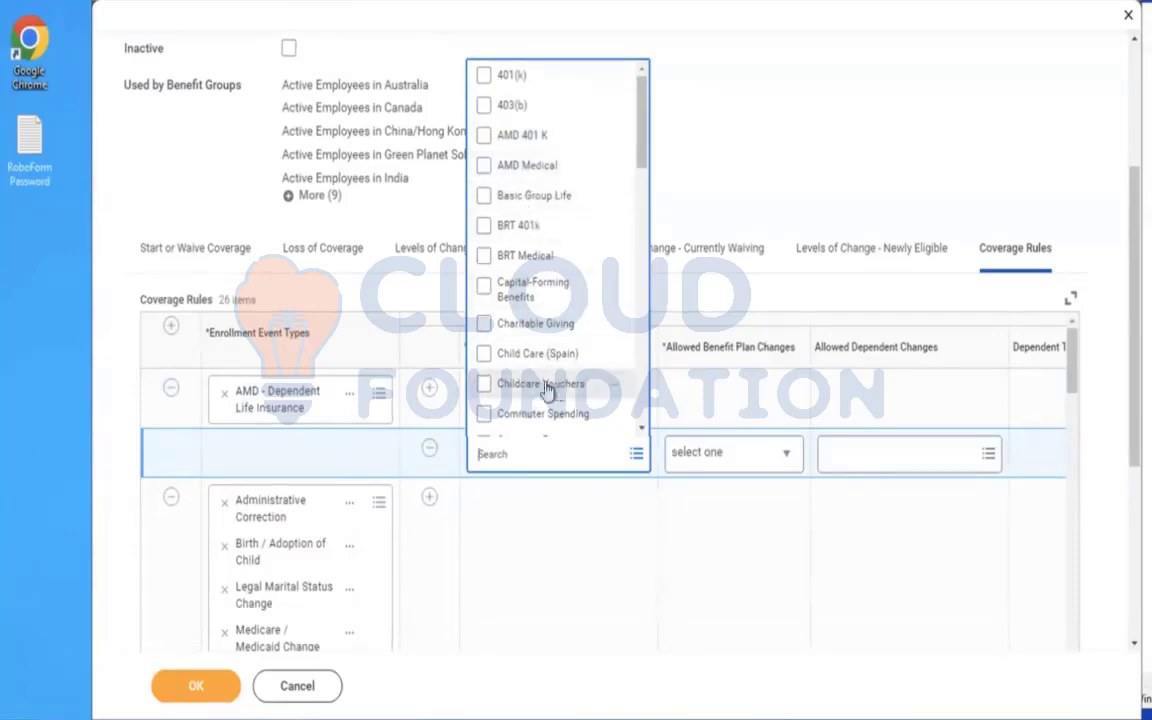
pyautogui.write('DEPE')
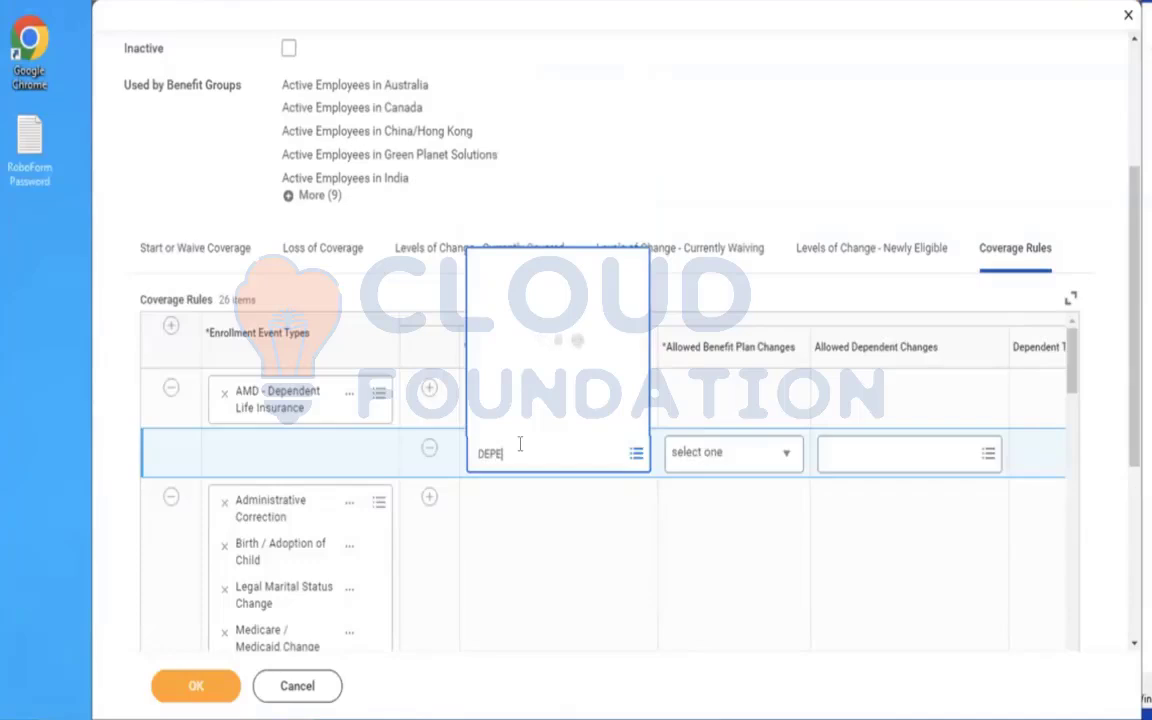
pyautogui.click(514, 391)
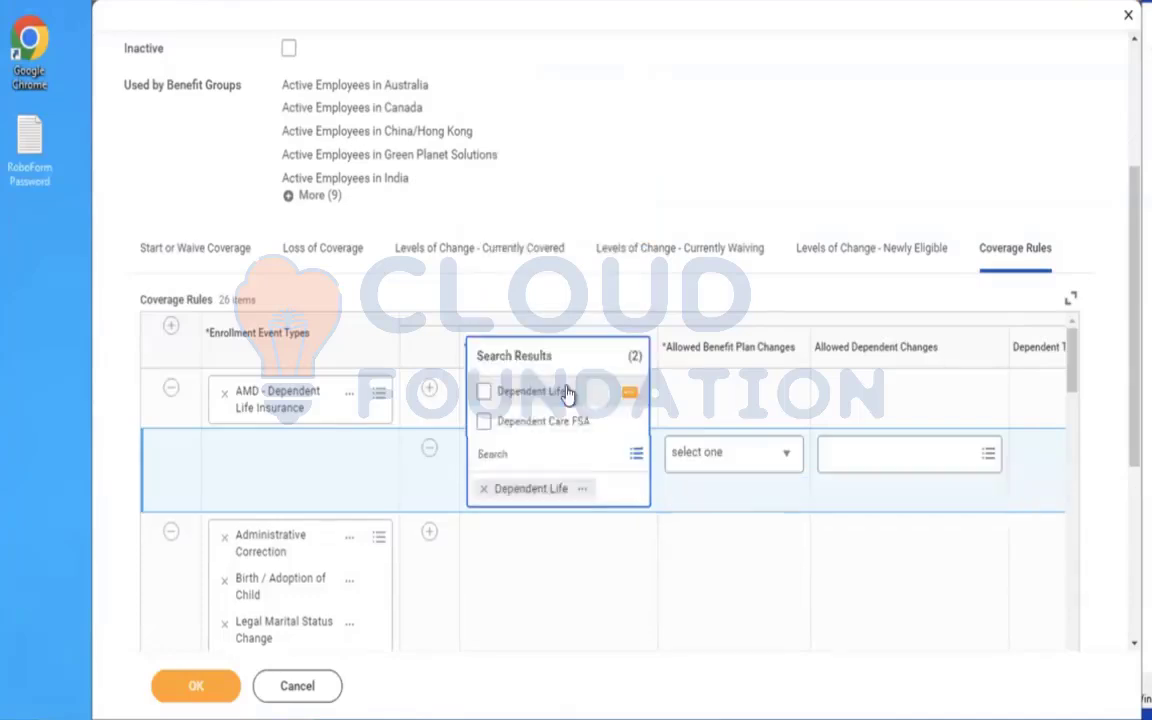
pyautogui.click(716, 458)
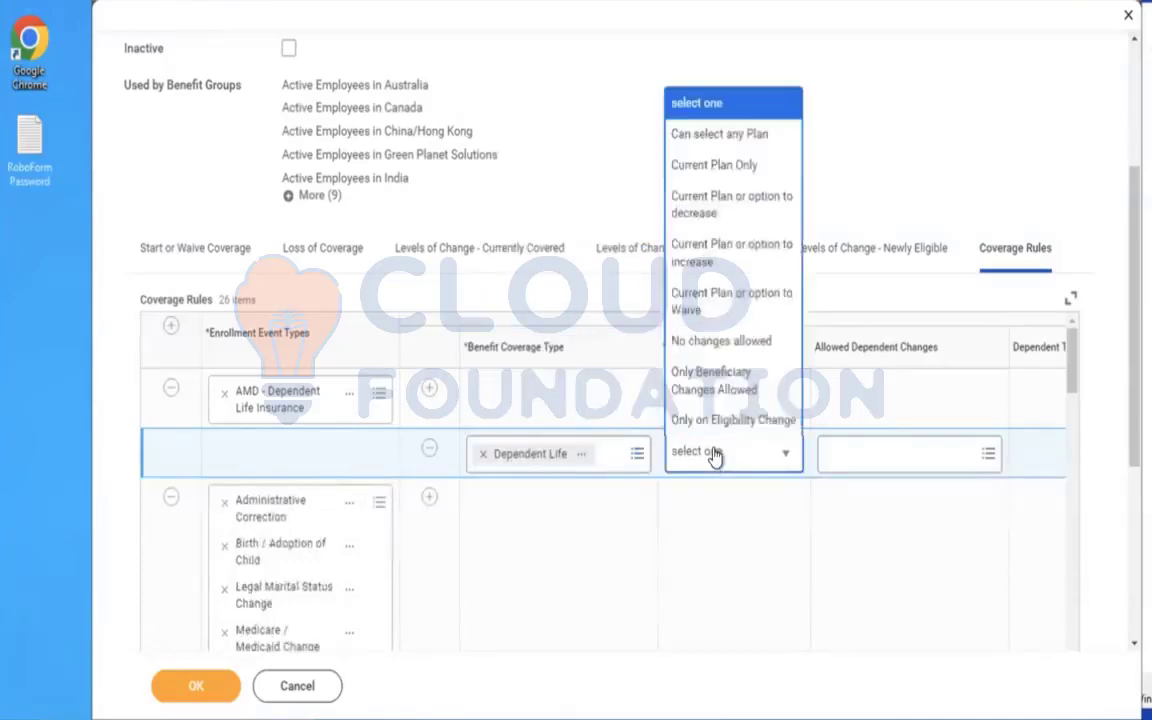
pyautogui.click(690, 136)
# Set the line's Defaulting Rules to Default to Current Elections, Priority Coverage or Waive, and submit the enrollment event rule.
pyautogui.moveTo(1131, 299); pyautogui.dragTo(1131, 511)
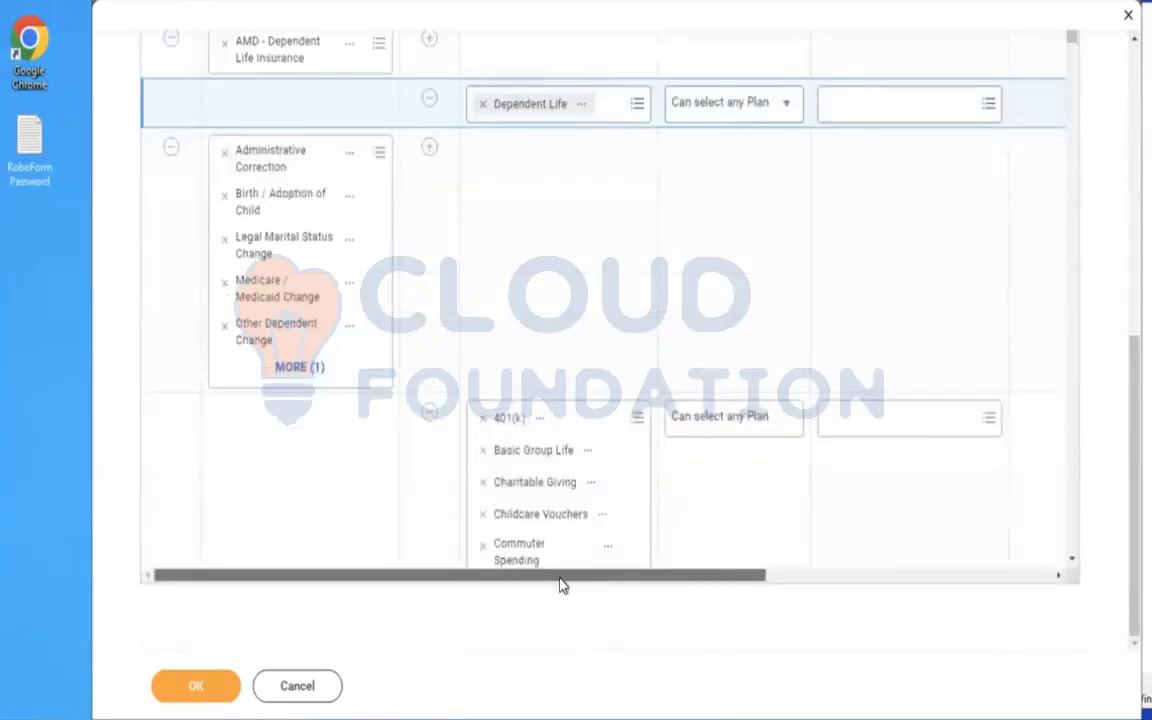
pyautogui.moveTo(561, 577); pyautogui.dragTo(1083, 517)
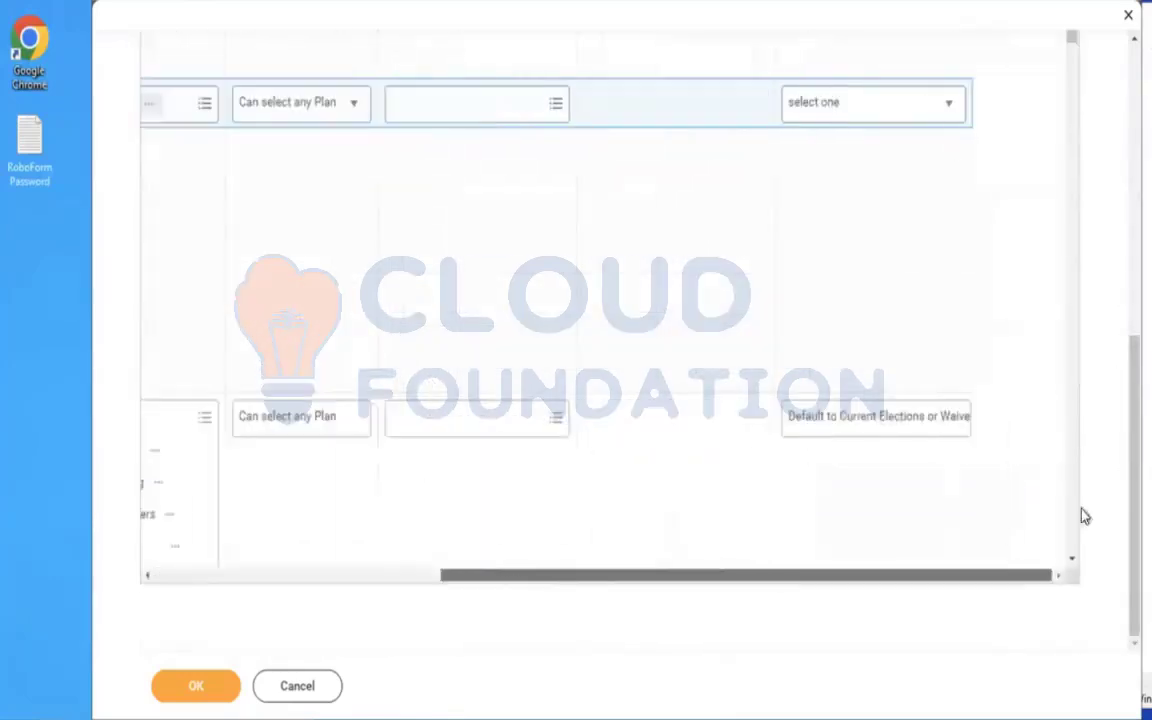
pyautogui.click(845, 120)
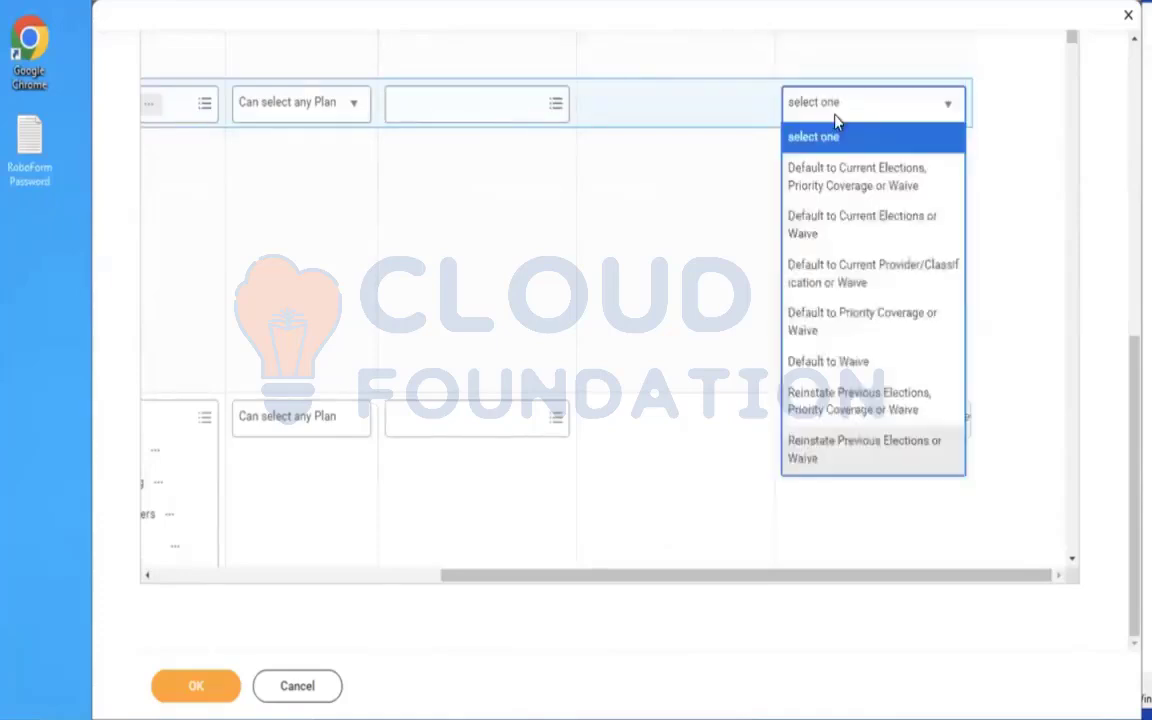
pyautogui.click(848, 186)
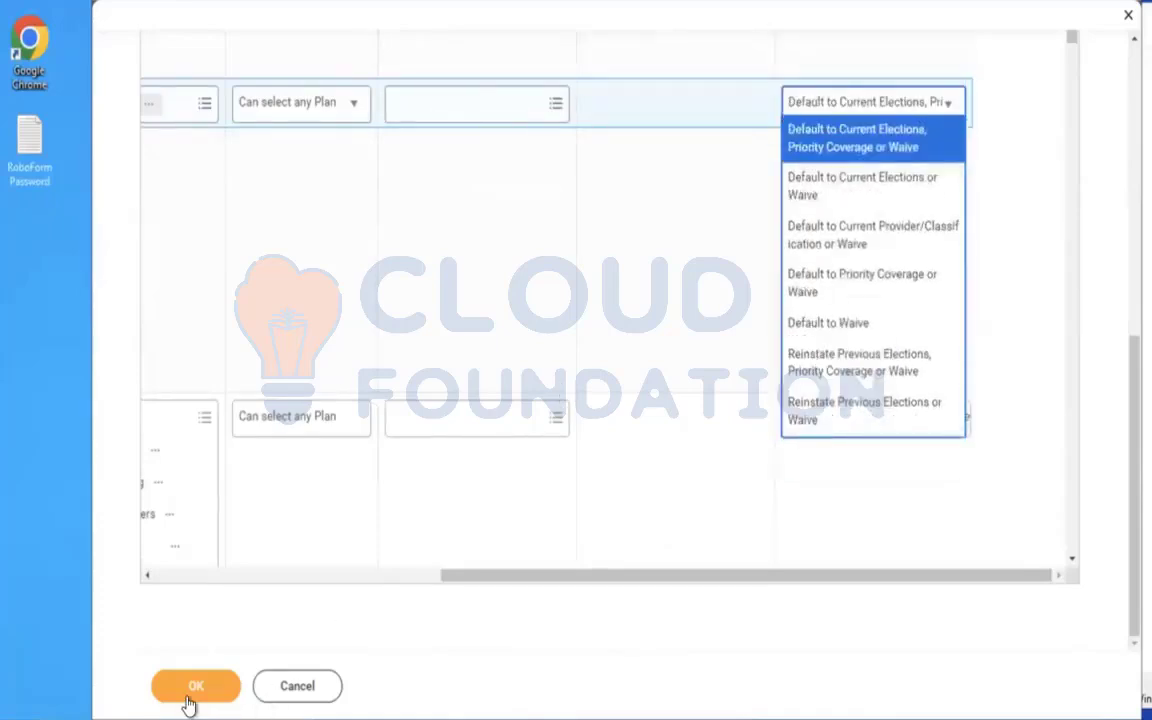
pyautogui.click(188, 698)
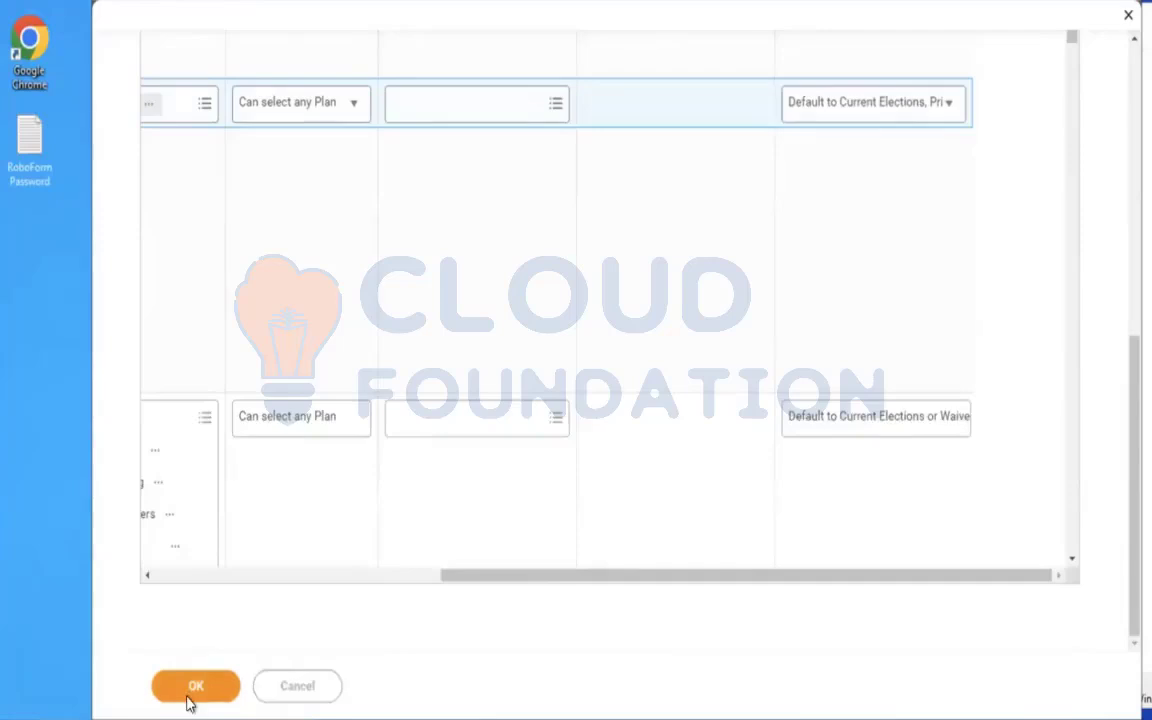
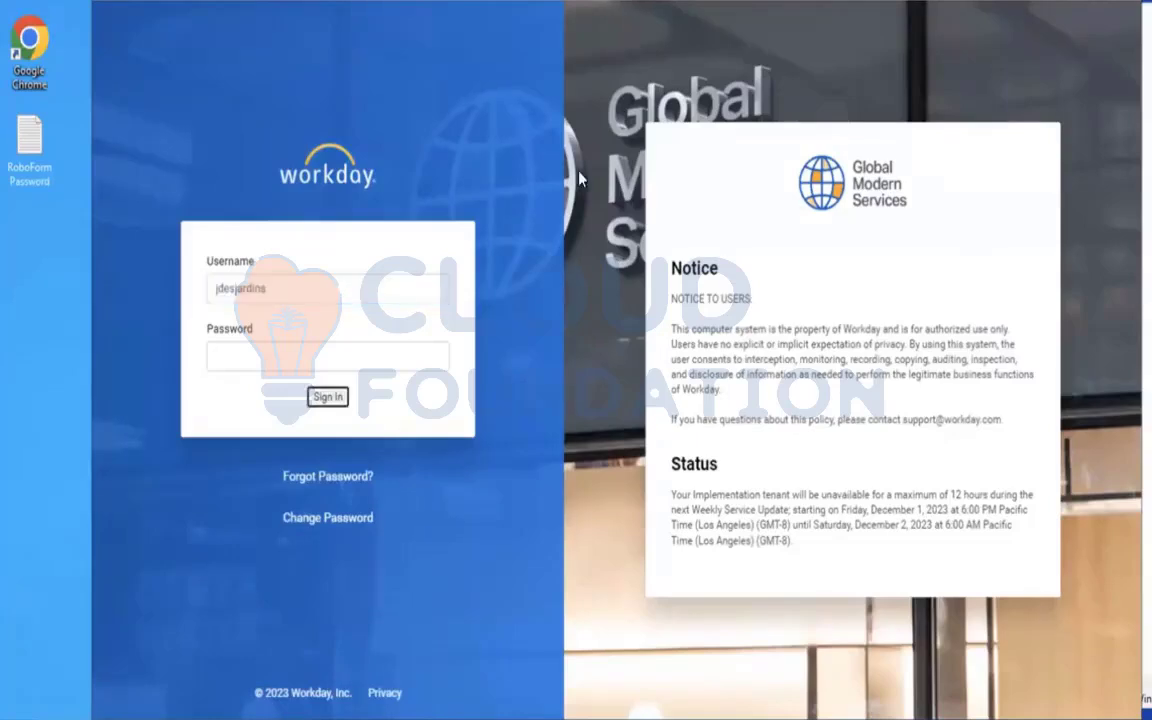
# Sign back in and check the Recovery Assistant for saved drafts of the interrupted enrollment event rule edit.
pyautogui.click(327, 396)
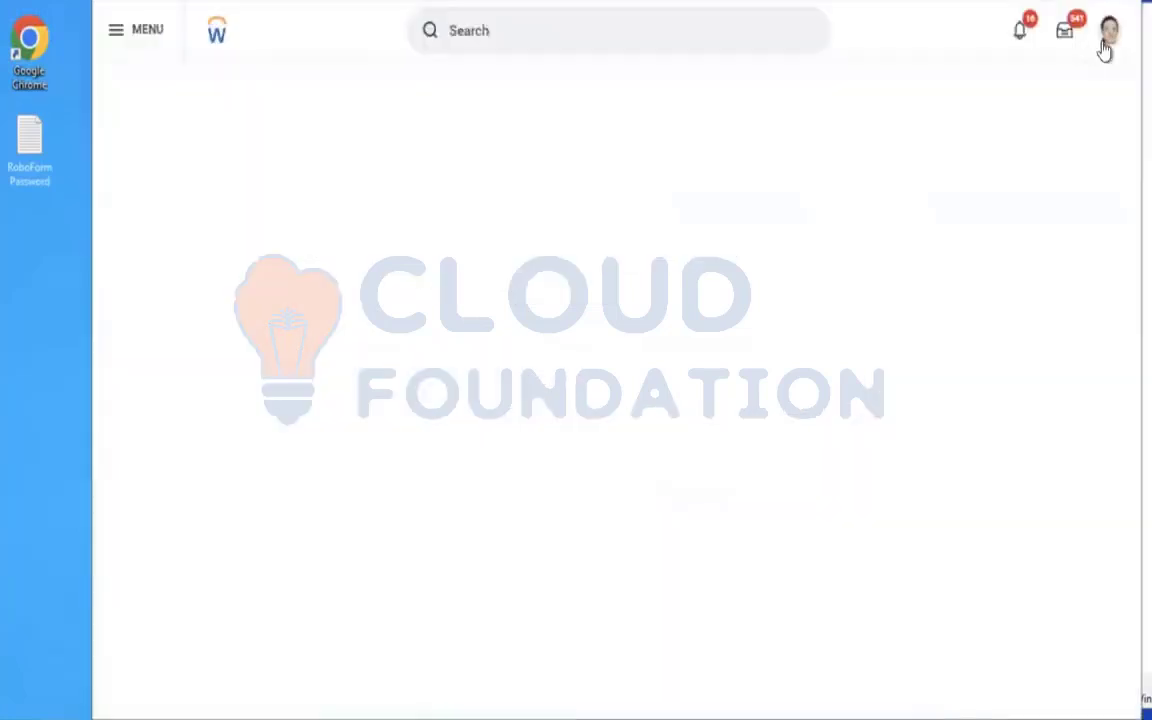
pyautogui.click(1096, 32)
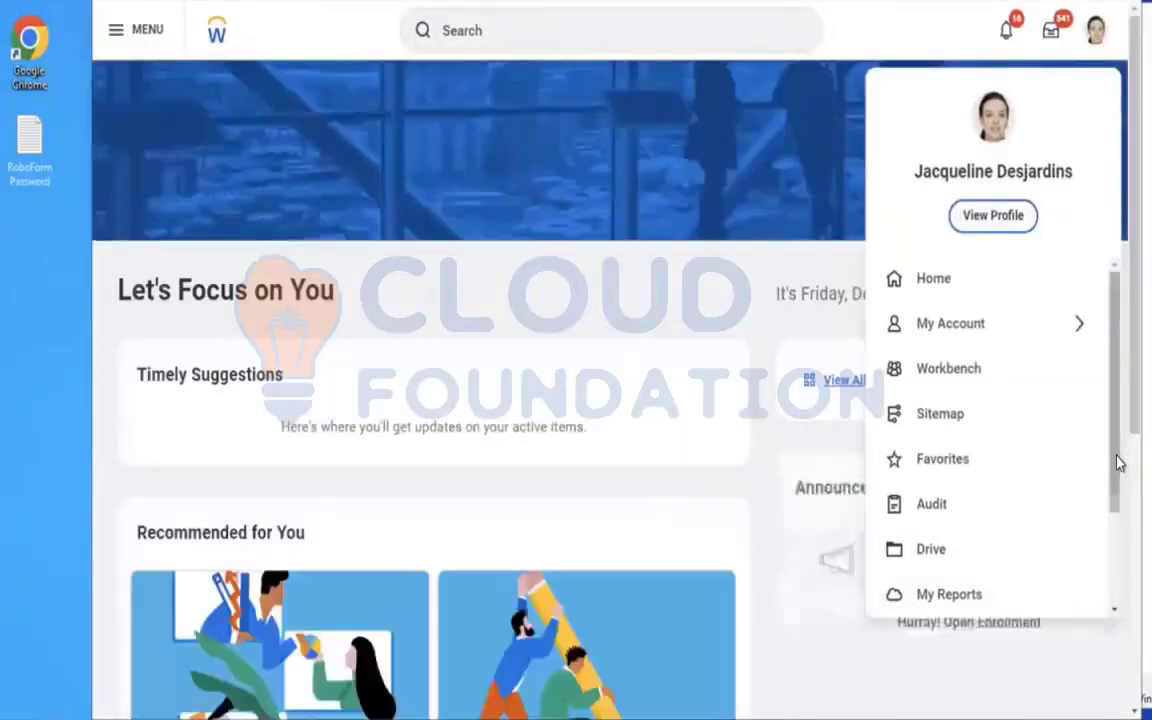
pyautogui.scroll(-3, 1120, 522)
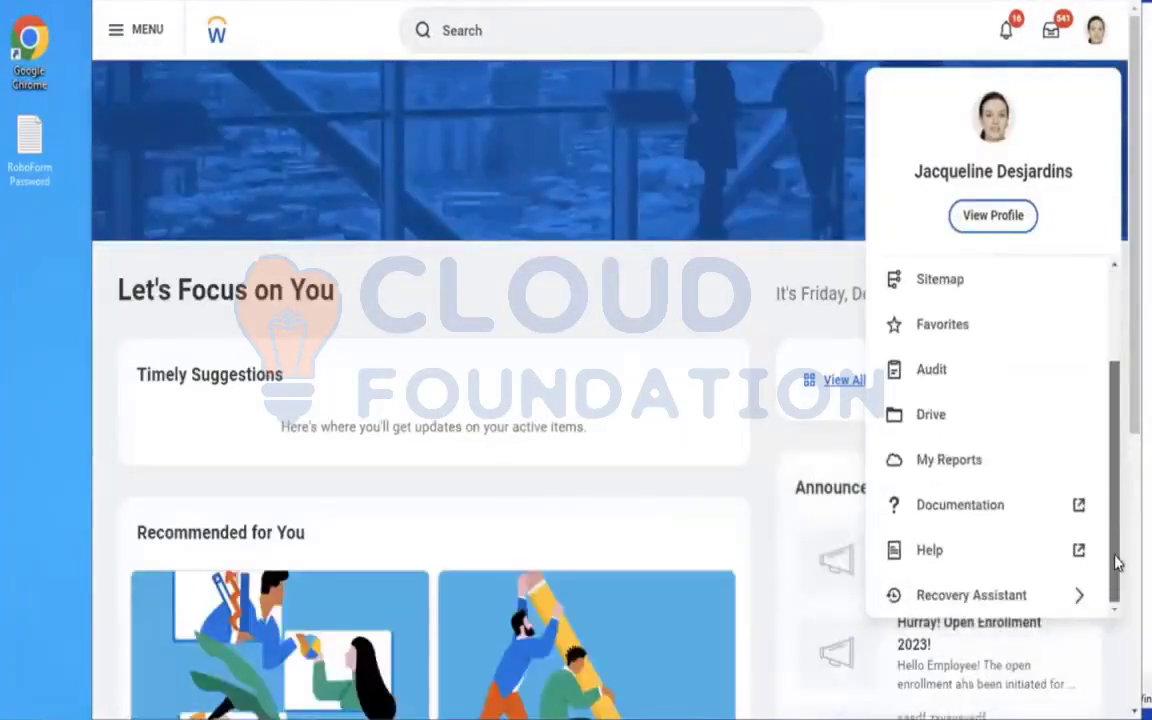
pyautogui.click(975, 595)
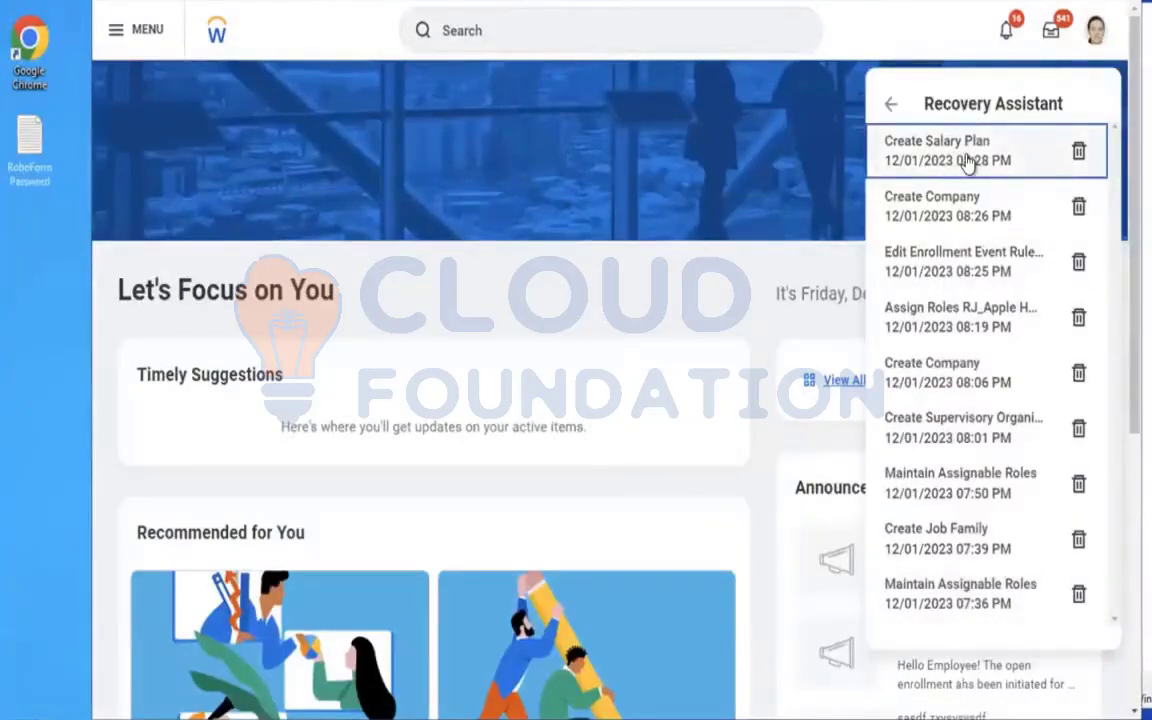
pyautogui.click(504, 55)
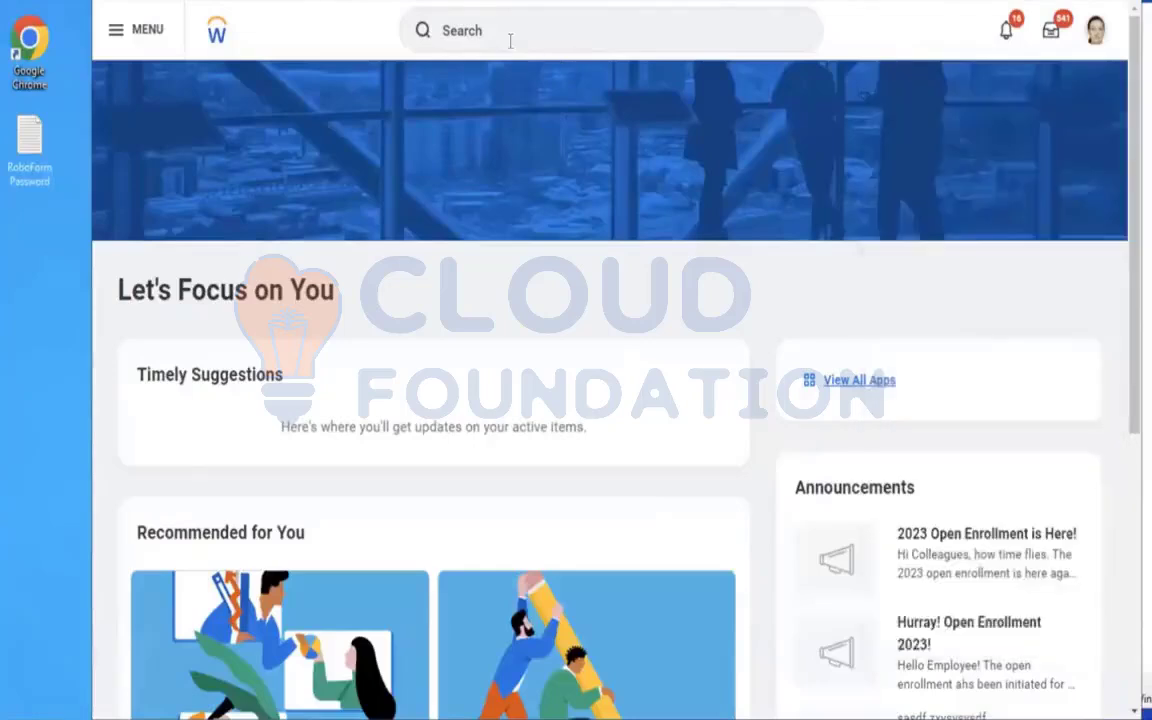
# Open the rule named Enrollment Event Rule in the Edit Enrollment Event Rule task with an effective date of 01/01/2023.
pyautogui.click(509, 39)
pyautogui.write('EDIT ')
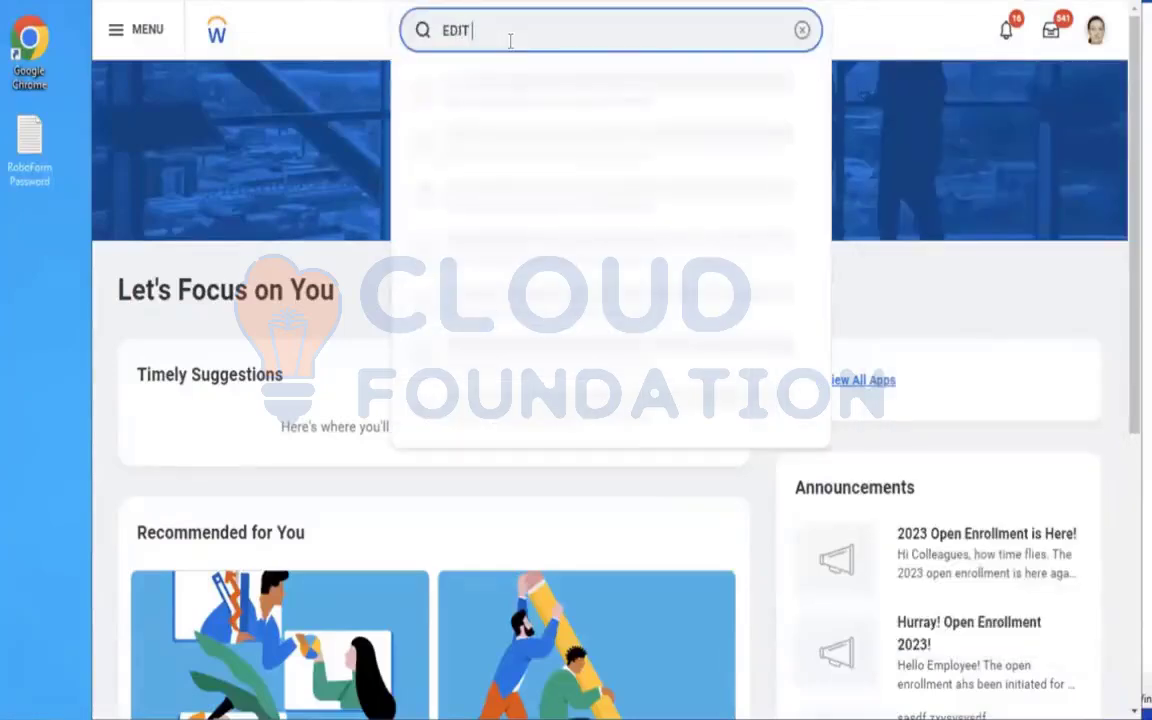
pyautogui.write('ENROLLMENT EVENT RULE')
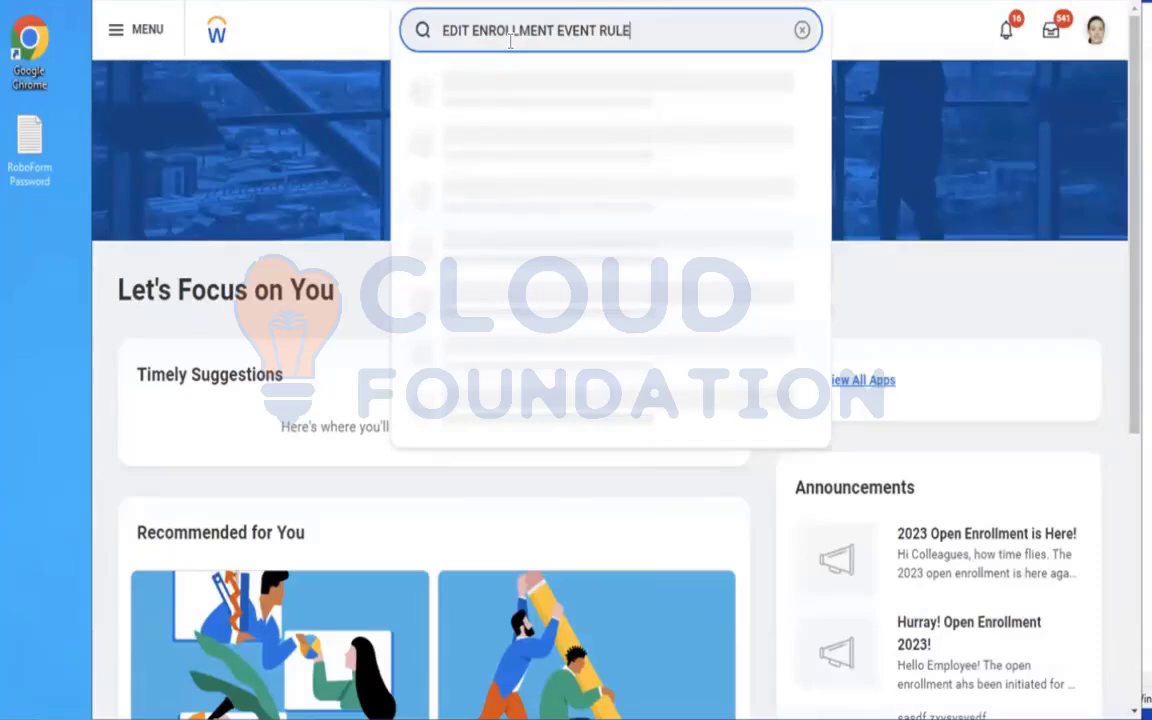
pyautogui.click(510, 105)
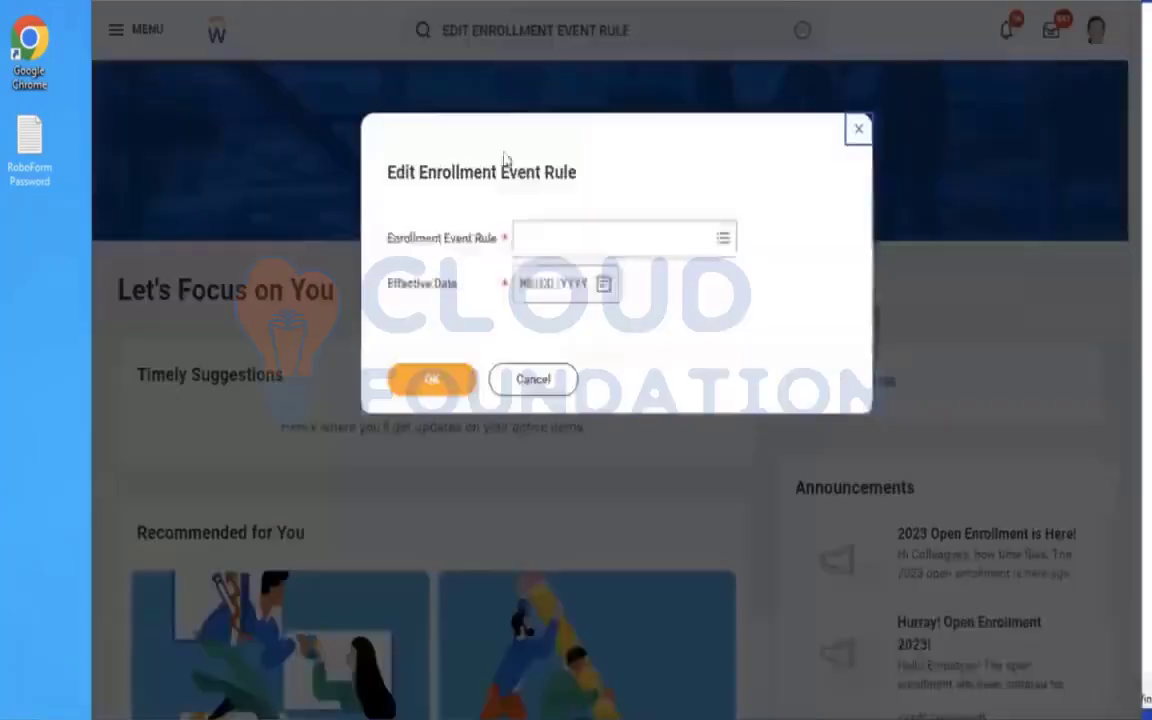
pyautogui.click(571, 245)
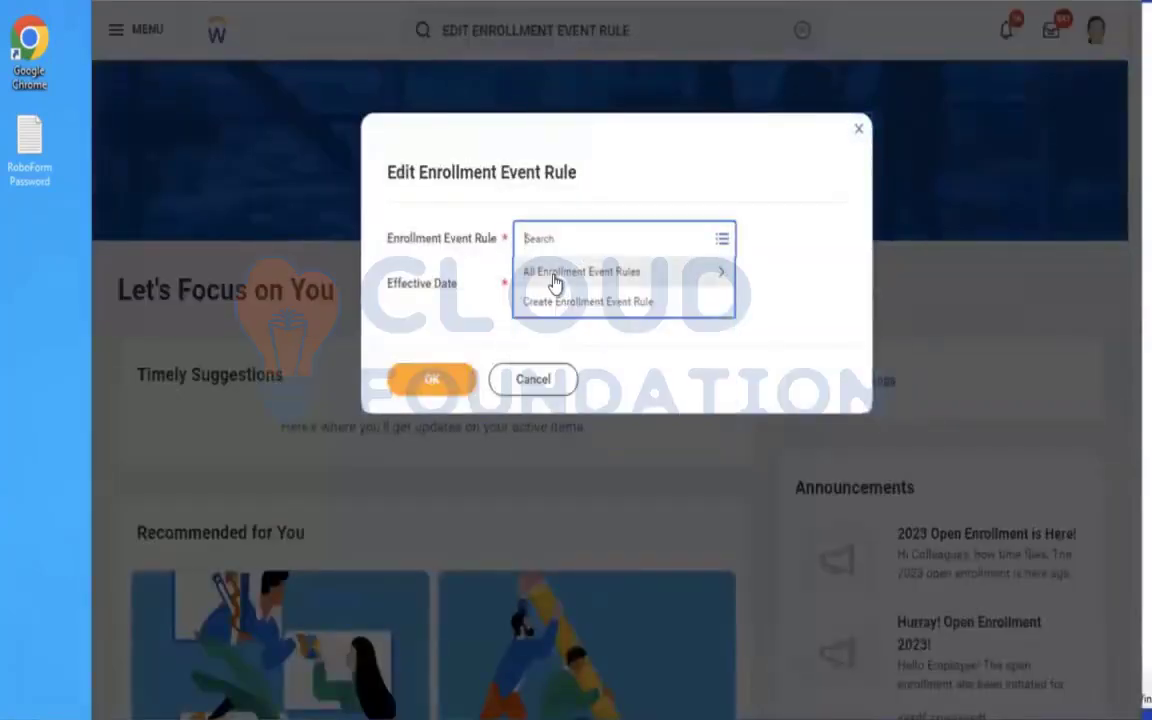
pyautogui.click(554, 277)
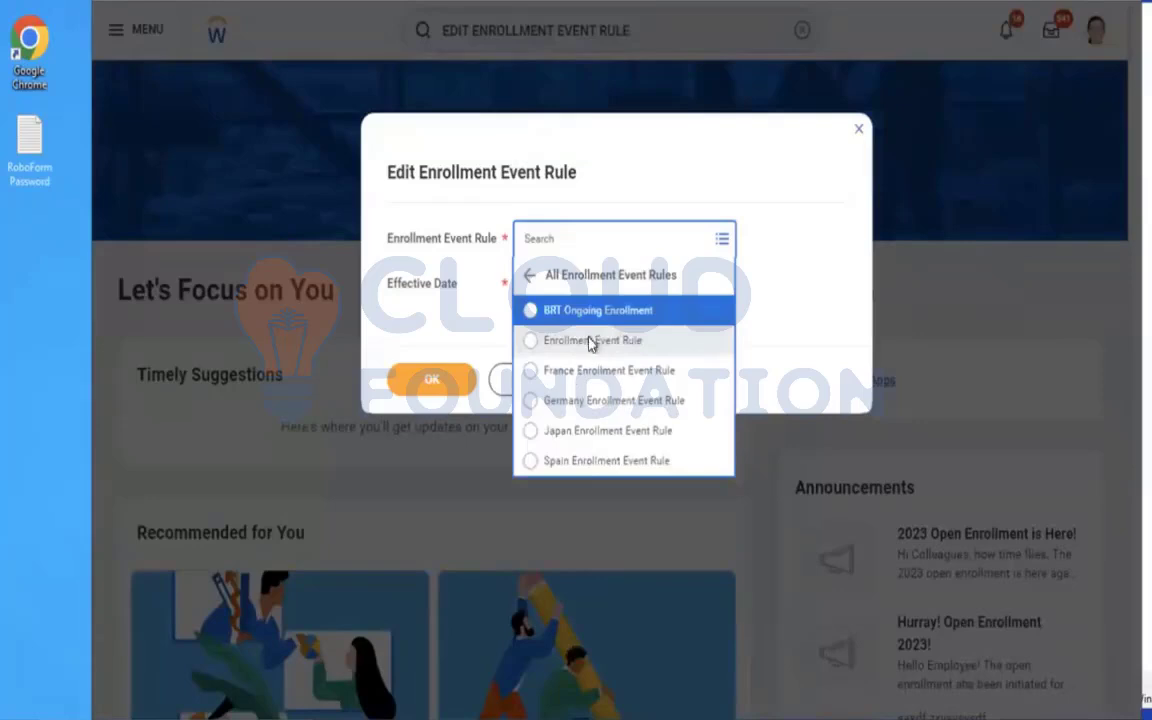
pyautogui.click(590, 341)
pyautogui.click(527, 284)
pyautogui.write('01012023')
pyautogui.click(424, 390)
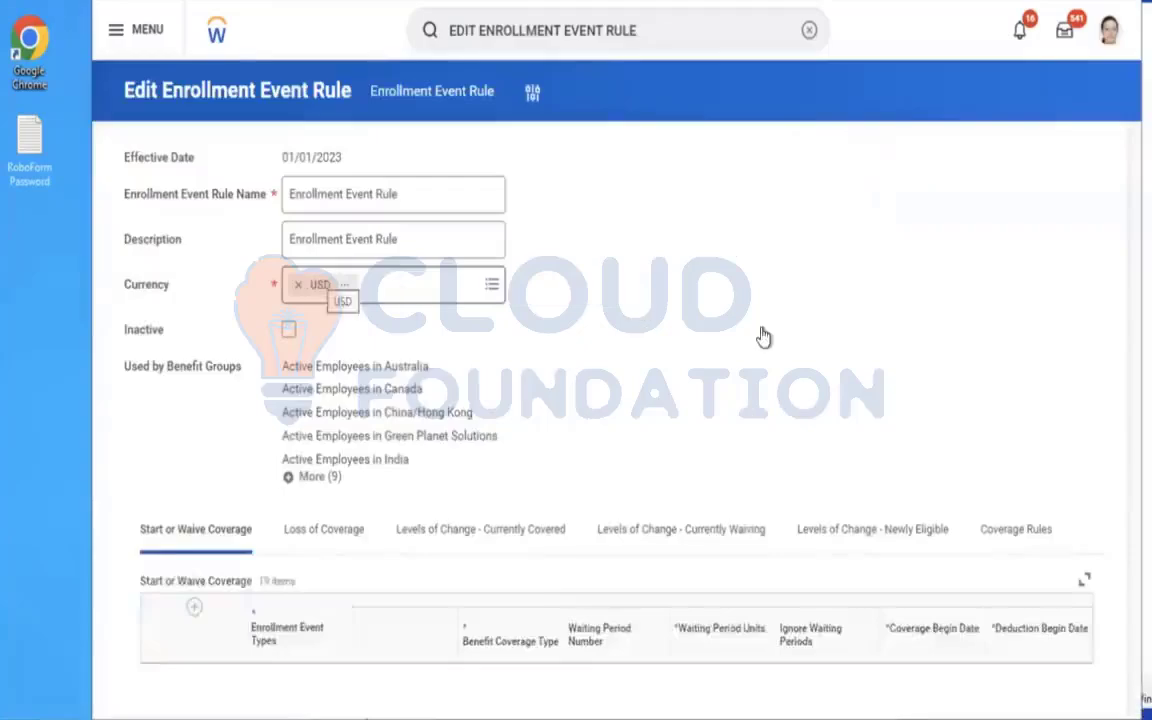
# Add a Start or Waive Coverage row with AMD - Dependent Life Insurance as its enrollment event type.
pyautogui.scroll(-3, 761, 334)
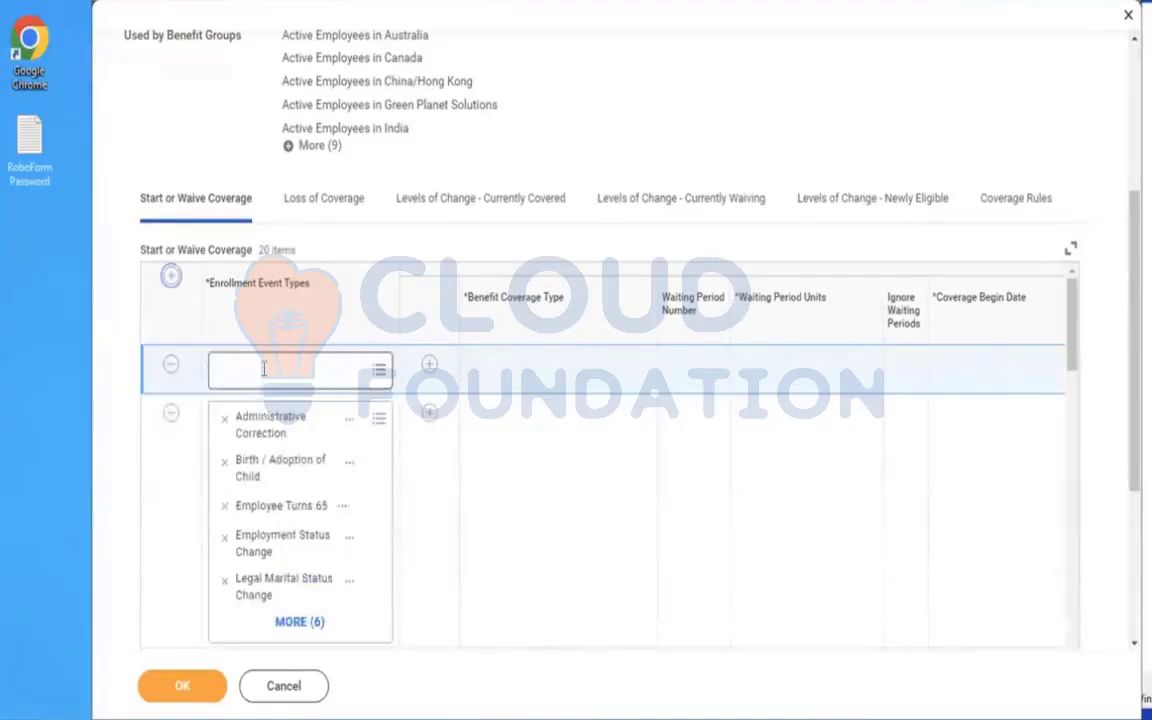
pyautogui.click(265, 370)
pyautogui.write('AMD')
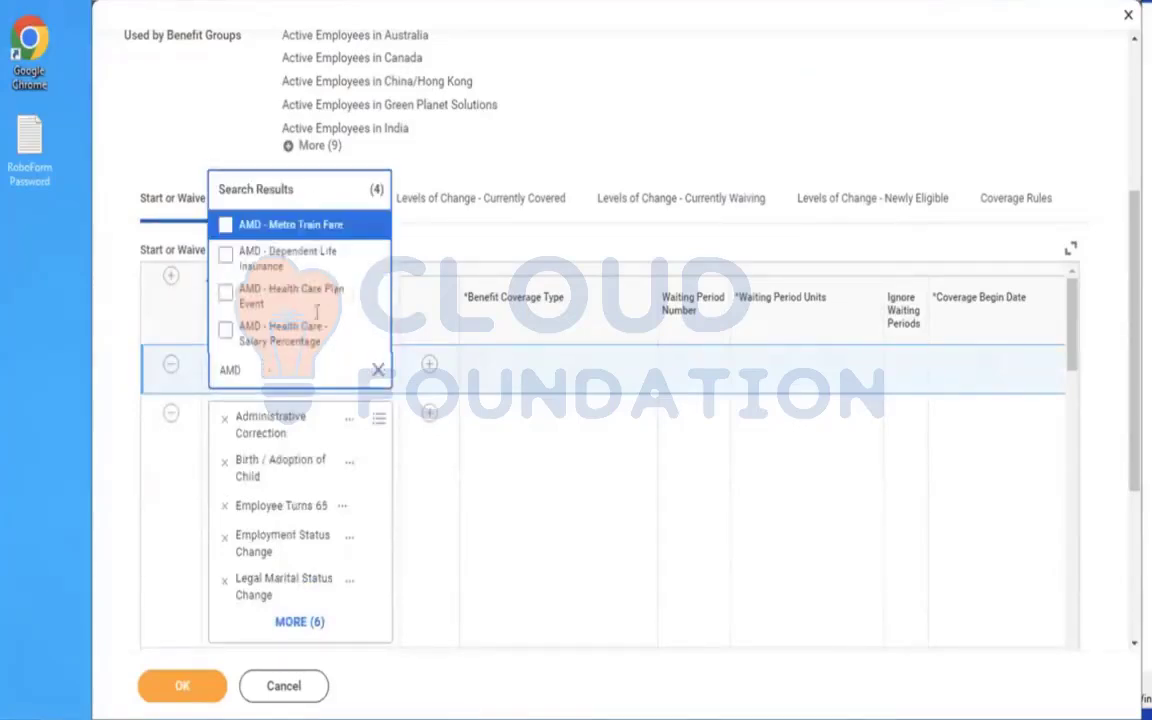
pyautogui.click(283, 262)
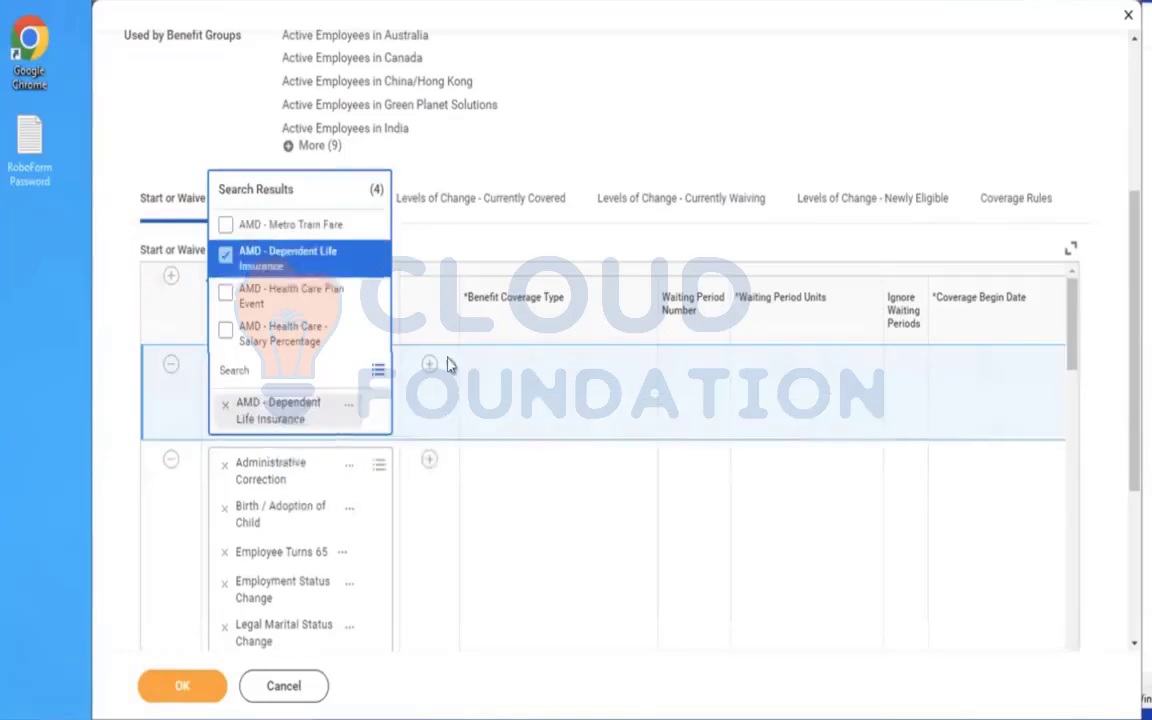
# Add a coverage line under the AMD - Dependent Life Insurance row with Dependent Life as its Benefit Coverage Type.
pyautogui.click(432, 367)
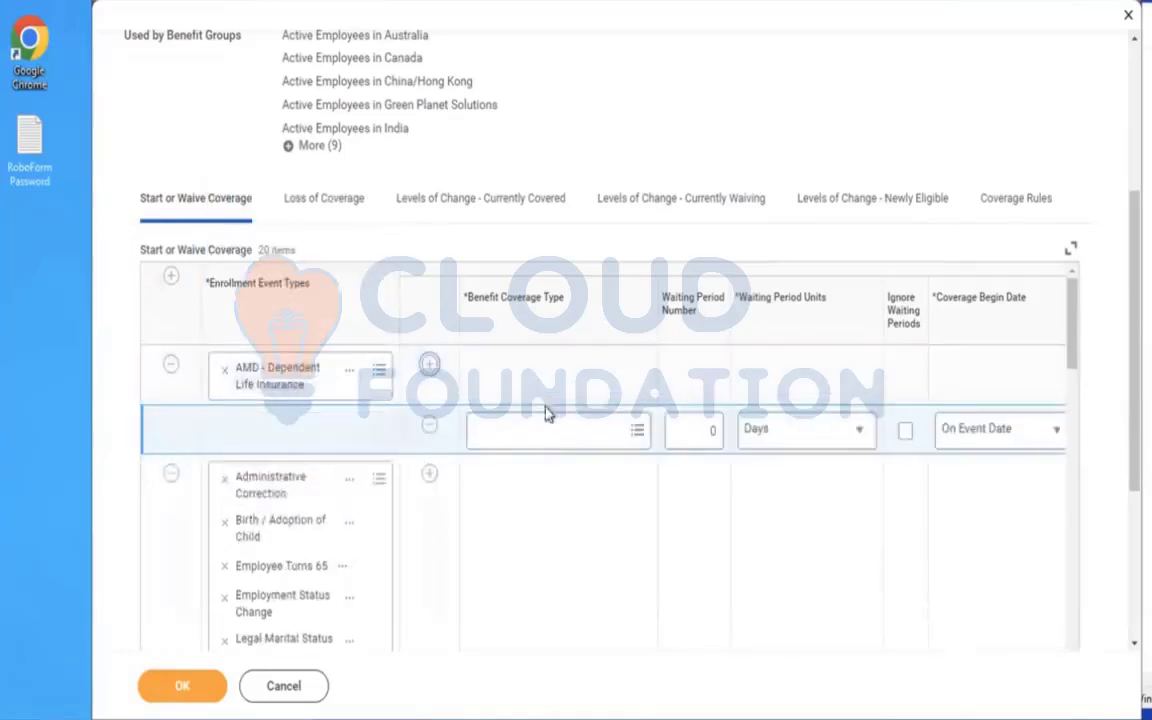
pyautogui.click(522, 422)
pyautogui.write('DEPN')
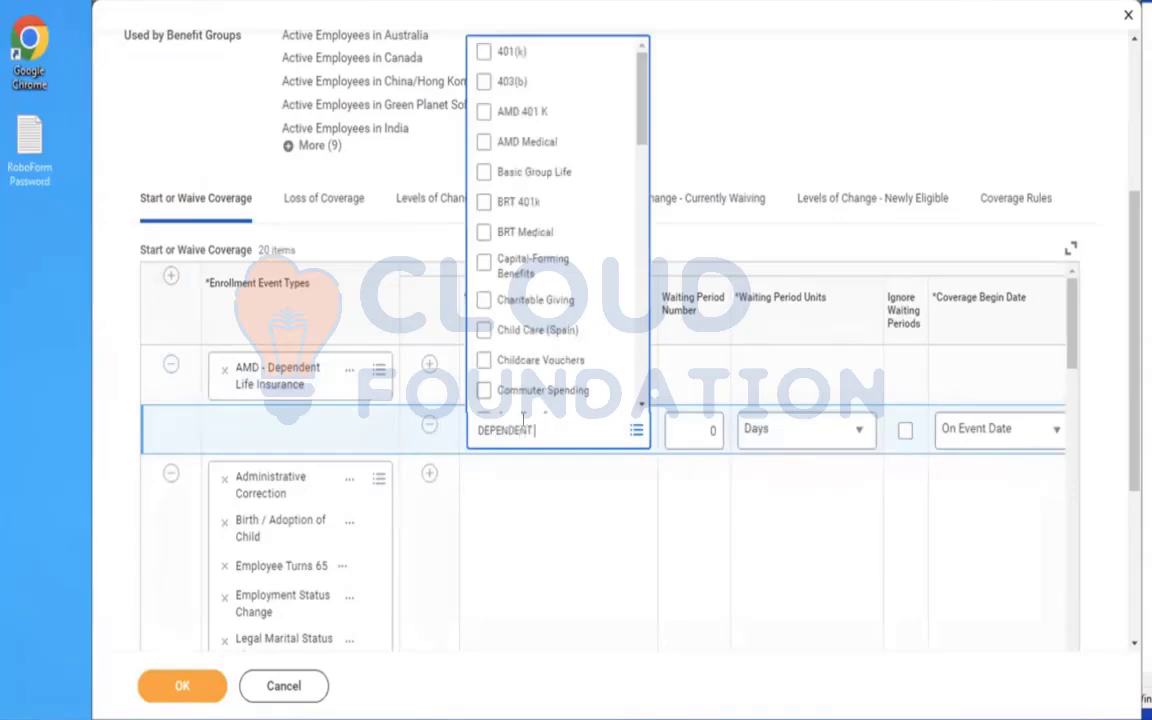
pyautogui.press('Return')
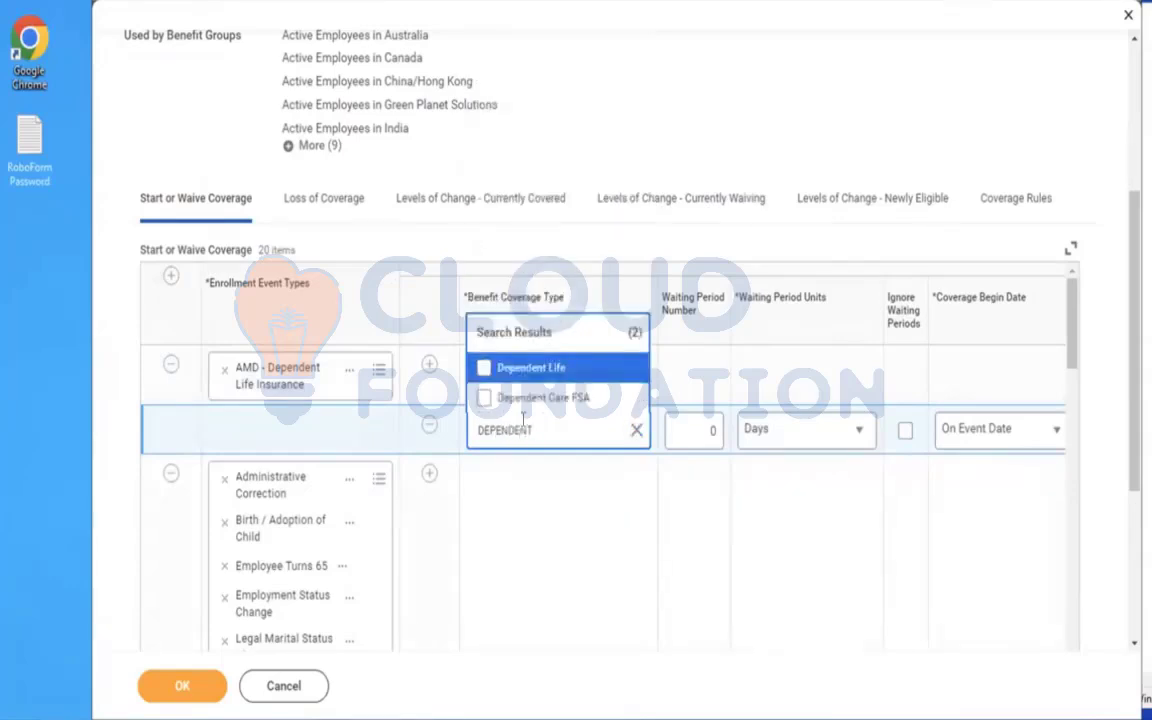
pyautogui.click(535, 370)
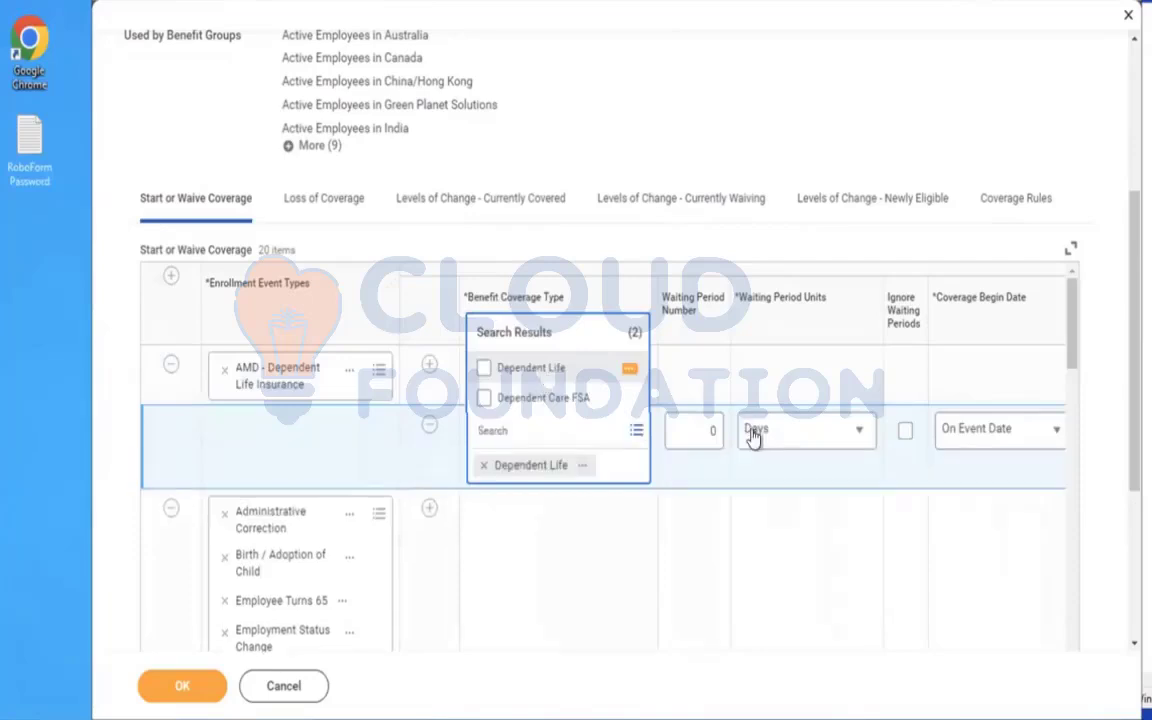
pyautogui.click(650, 563)
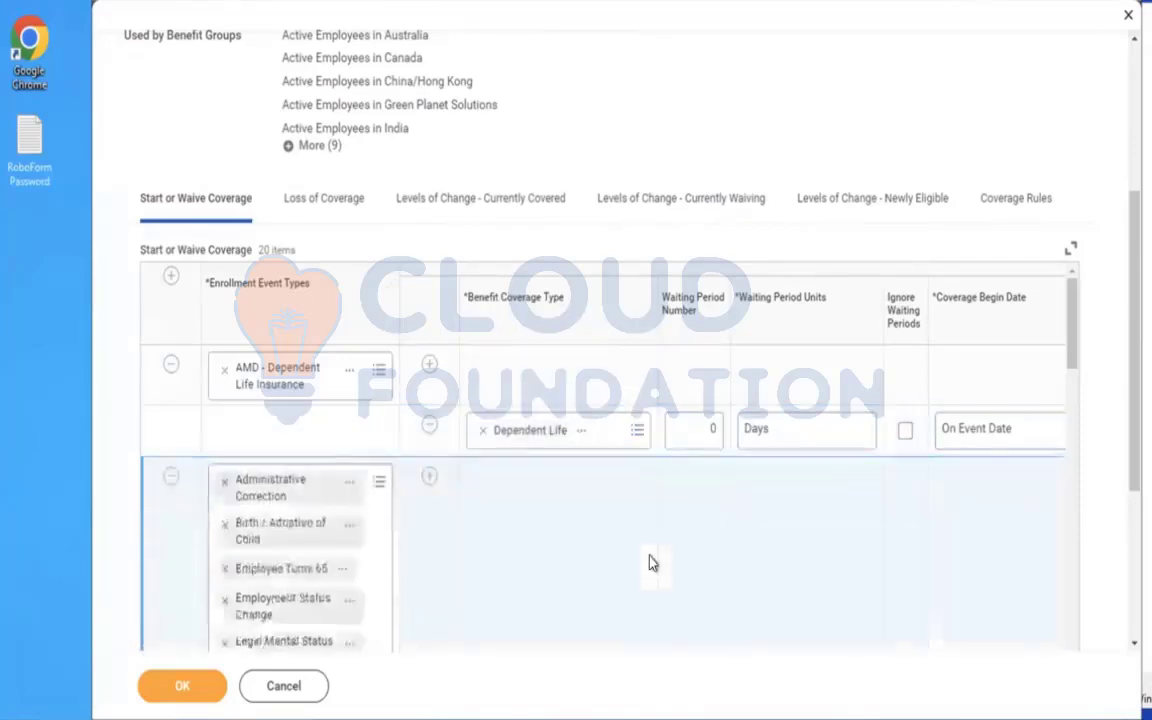
# Add a row to the Coverage Rules with AMD - Dependent Life Insurance as its enrollment event type.
pyautogui.click(989, 212)
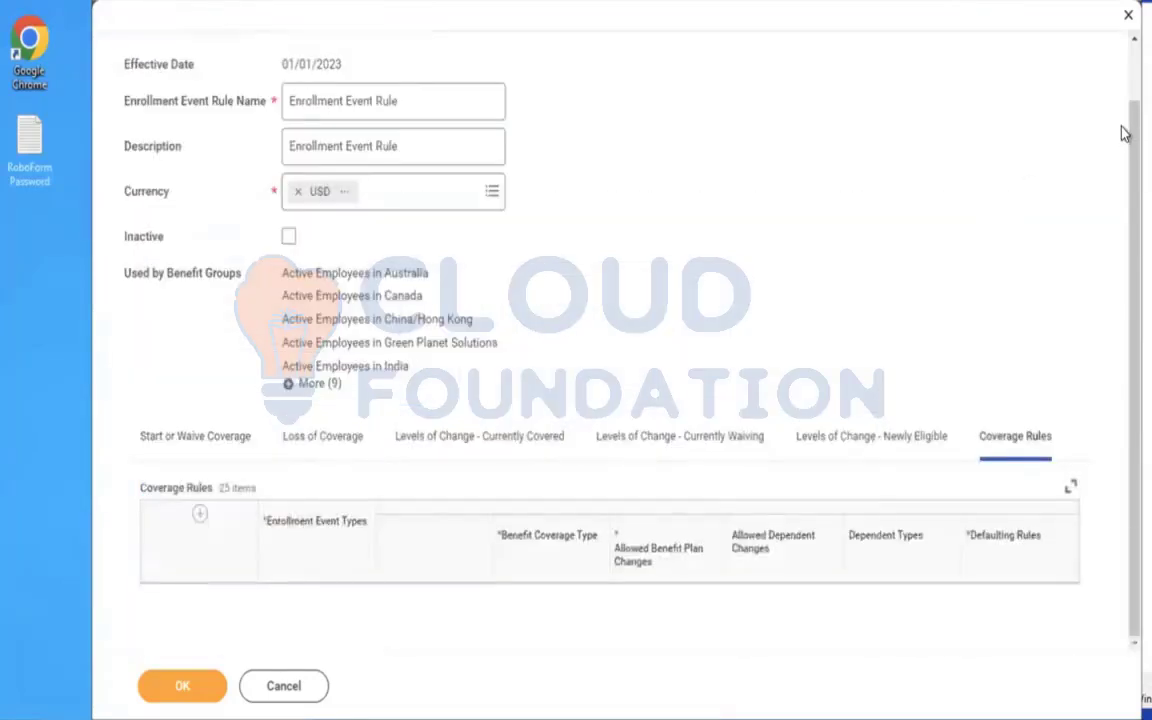
pyautogui.scroll(-3, 805, 224)
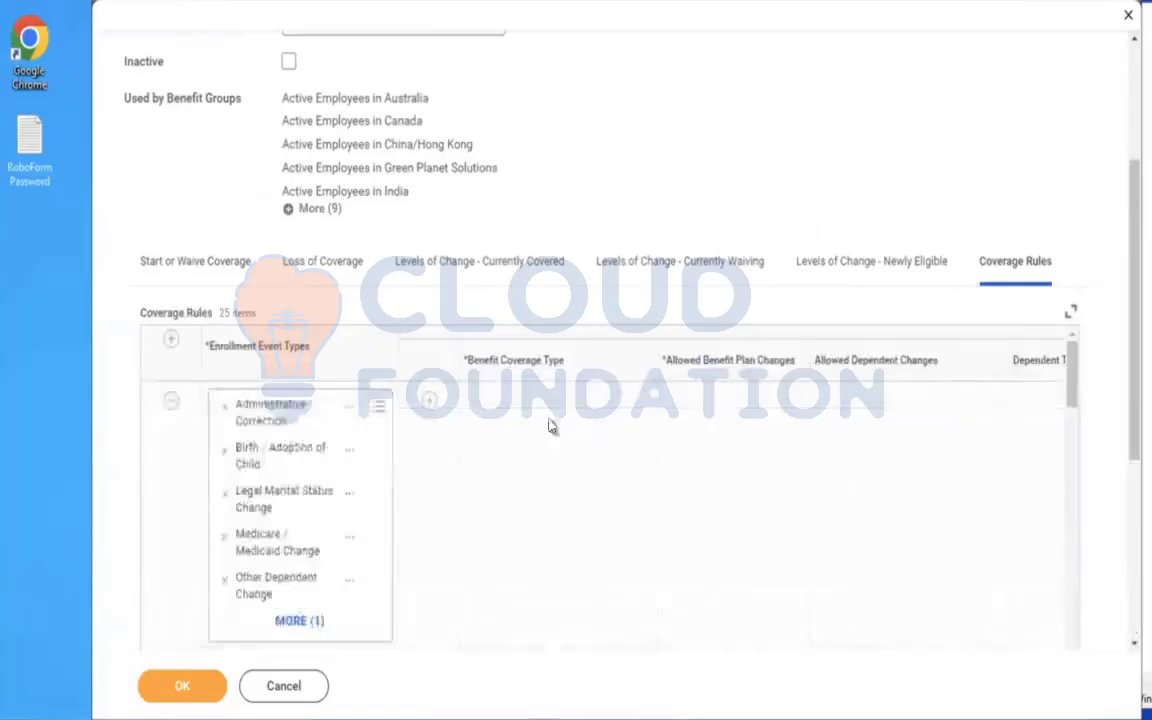
pyautogui.click(170, 342)
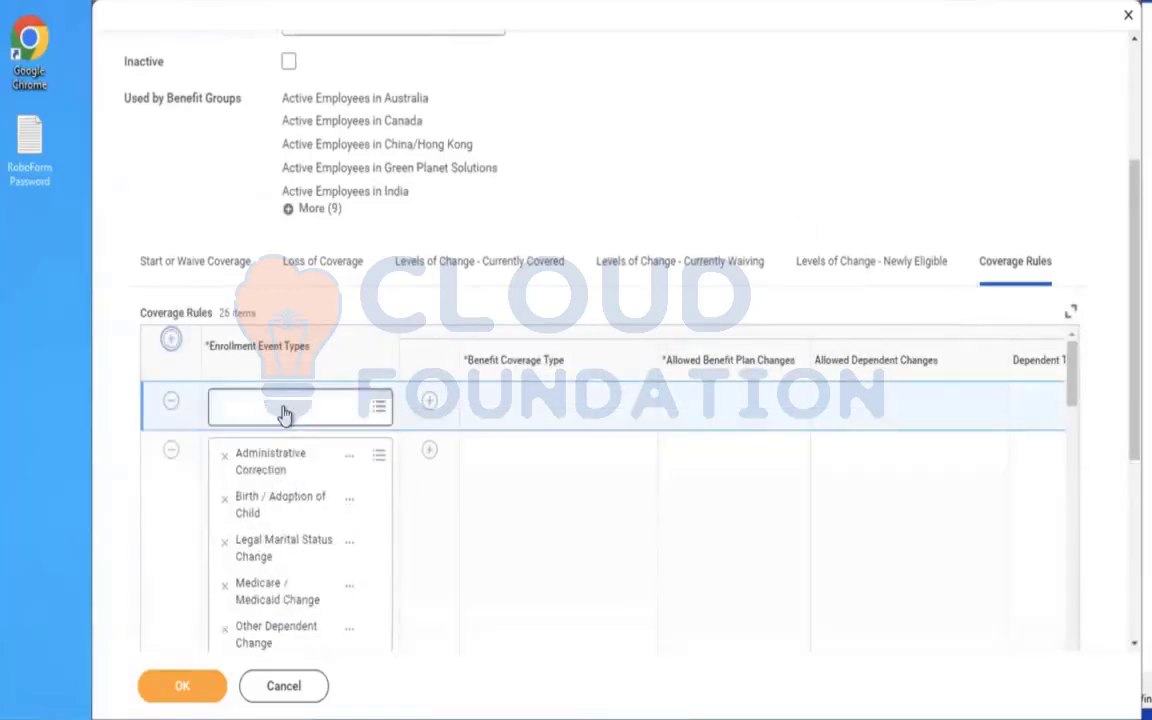
pyautogui.click(285, 410)
pyautogui.write('DEP')
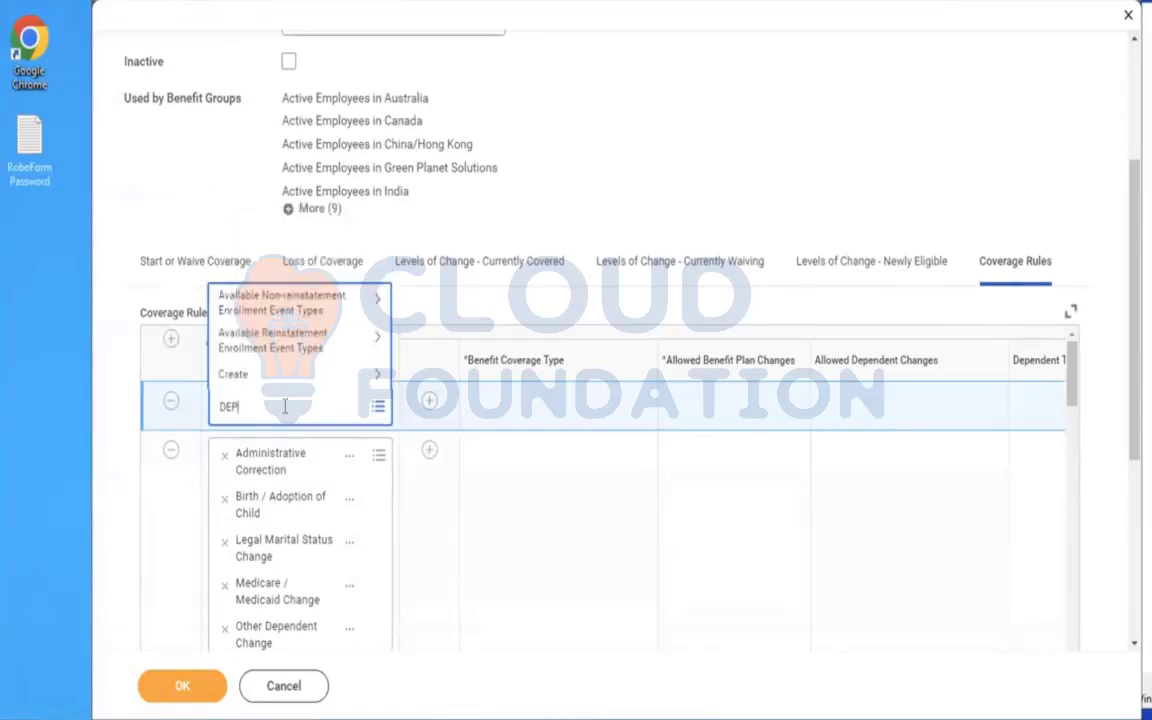
pyautogui.write('AMD')
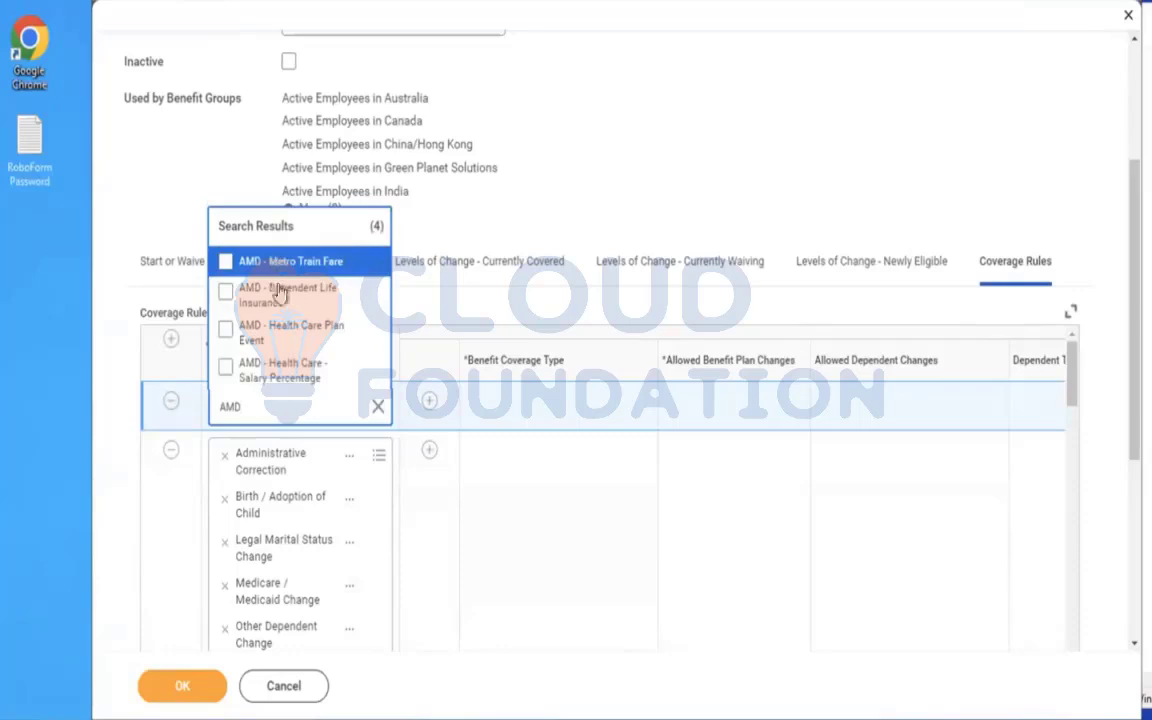
pyautogui.click(282, 304)
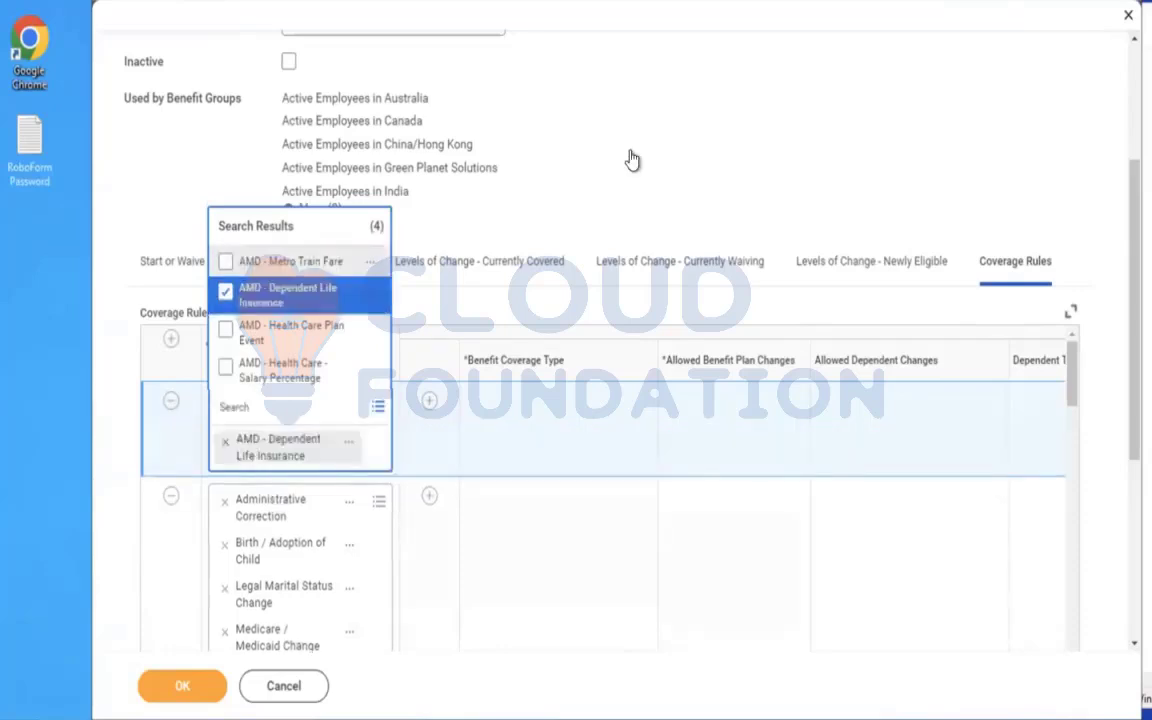
pyautogui.click(632, 157)
# Add a Dependent Life line under the new coverage rule and set its Allowed Benefit Plan Changes to Can select any Plan.
pyautogui.click(430, 400)
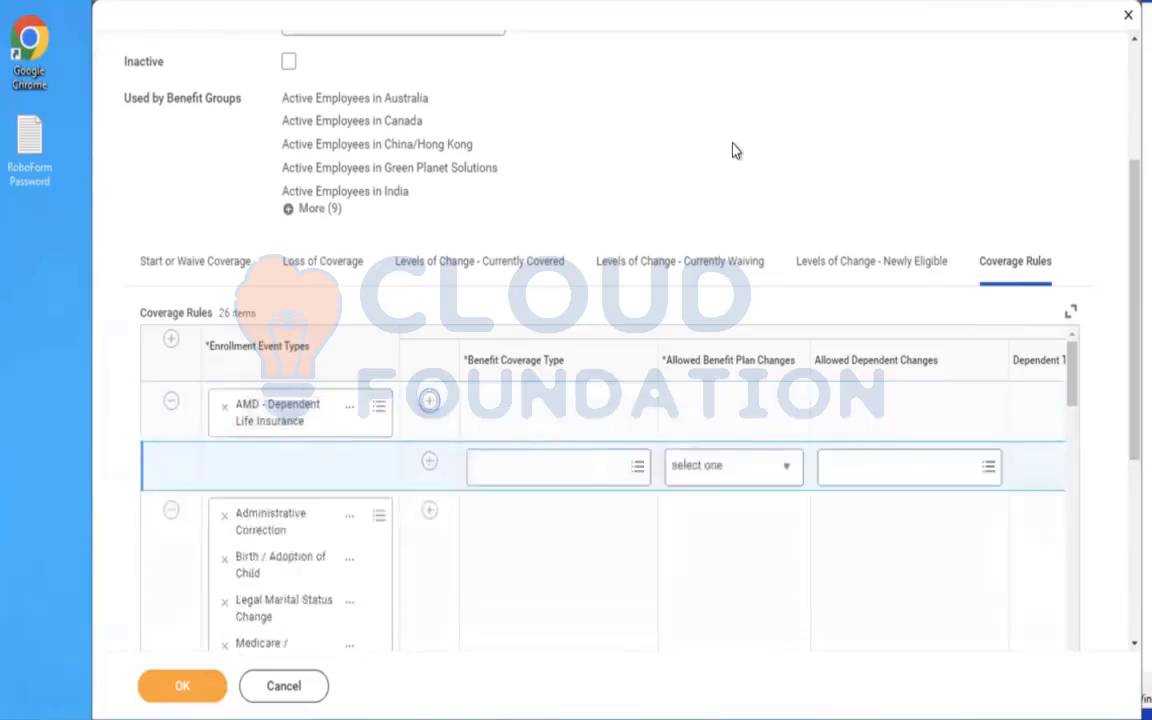
pyautogui.click(510, 468)
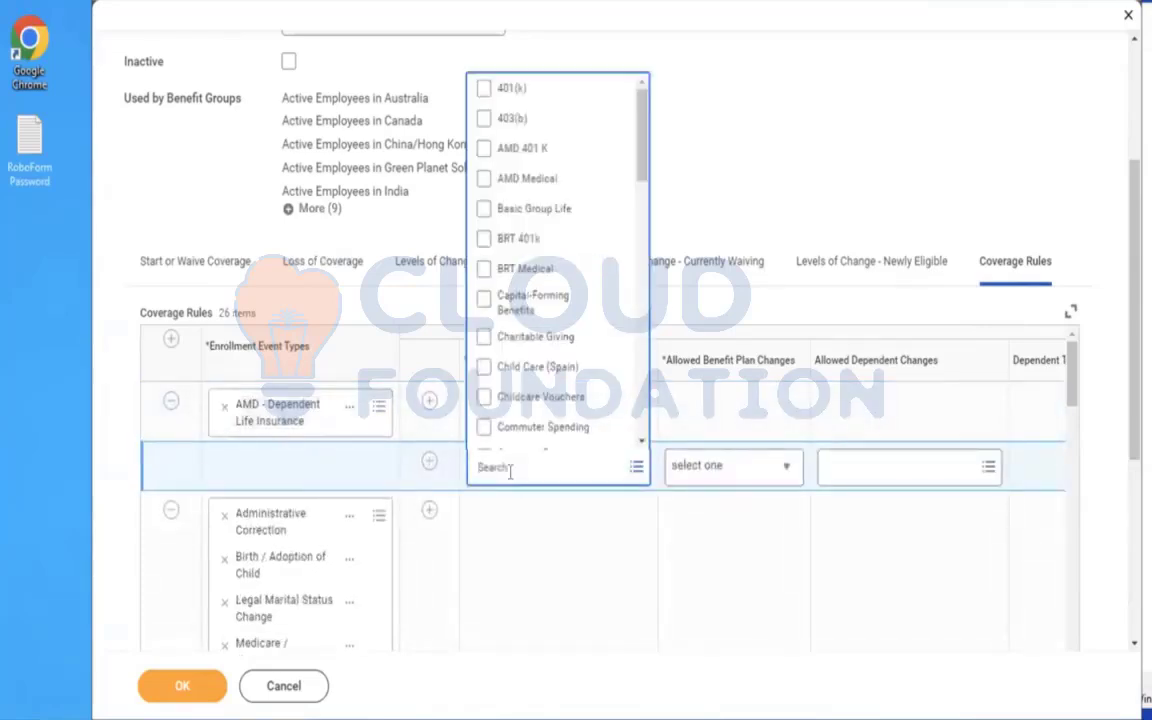
pyautogui.write('DEPENDENT')
pyautogui.press('Return')
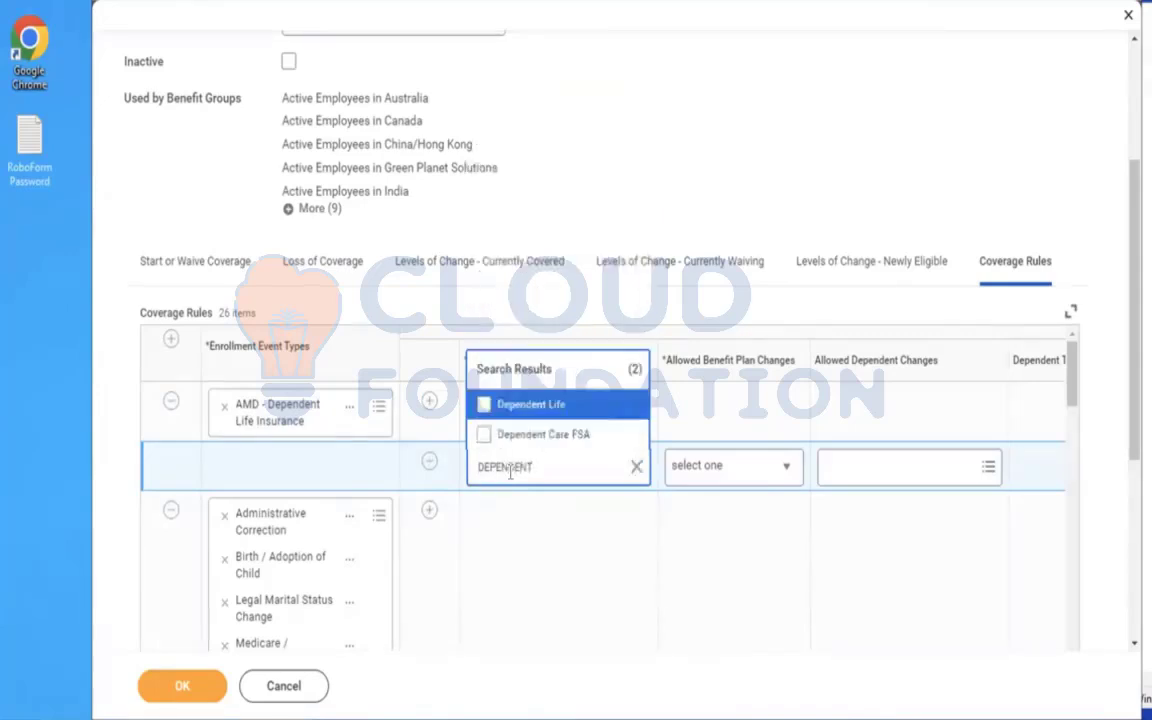
pyautogui.click(525, 413)
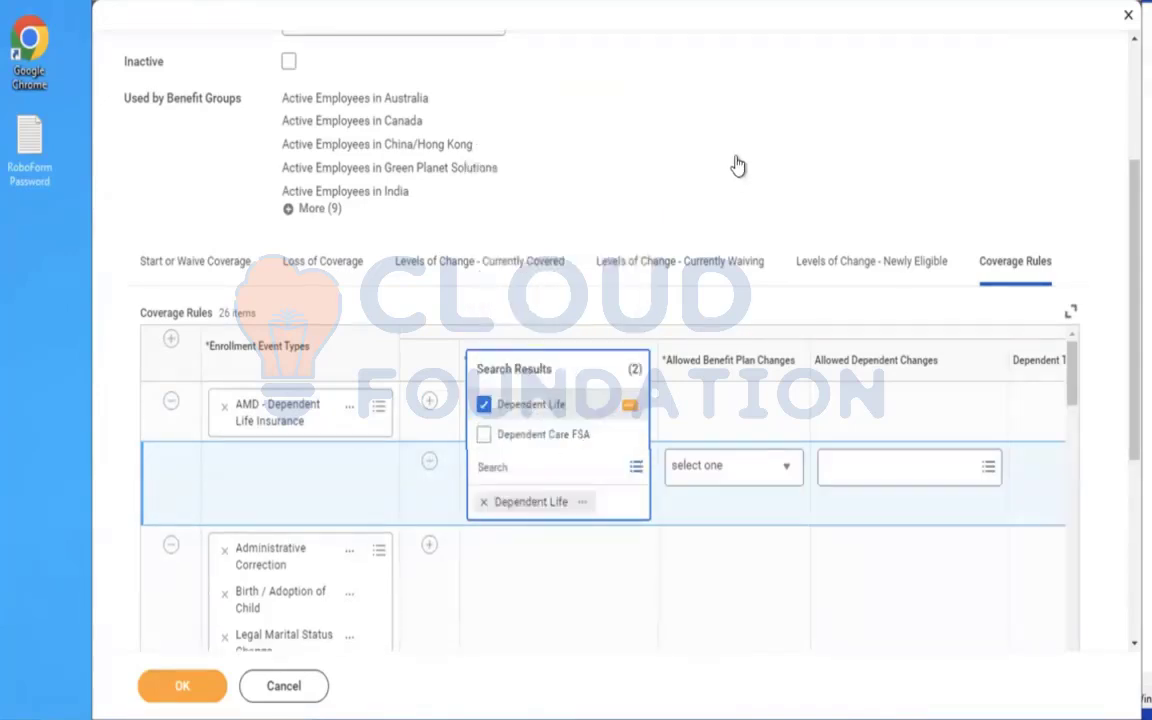
pyautogui.click(715, 481)
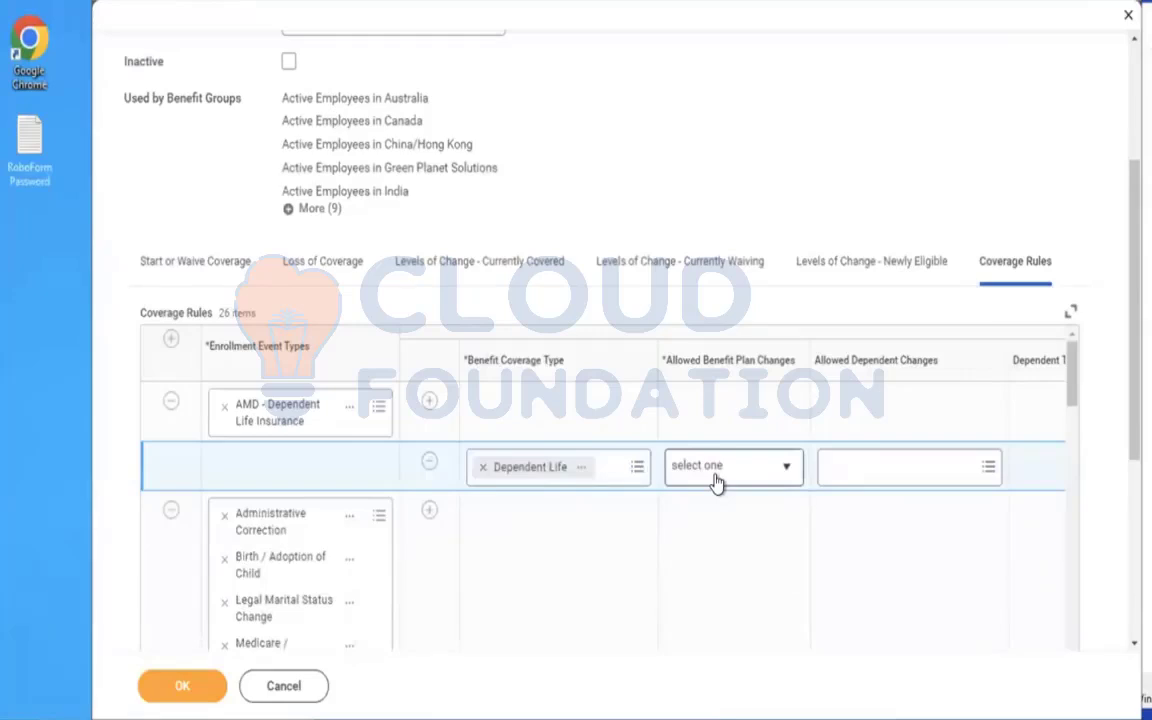
pyautogui.click(715, 481)
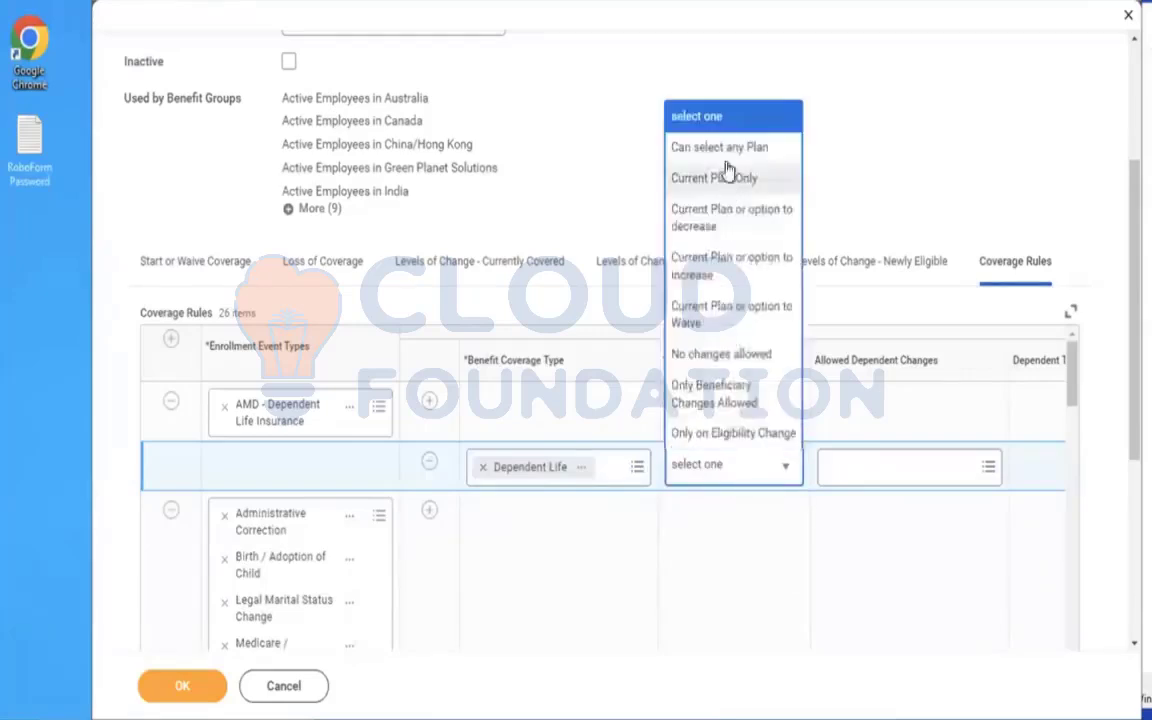
pyautogui.click(699, 147)
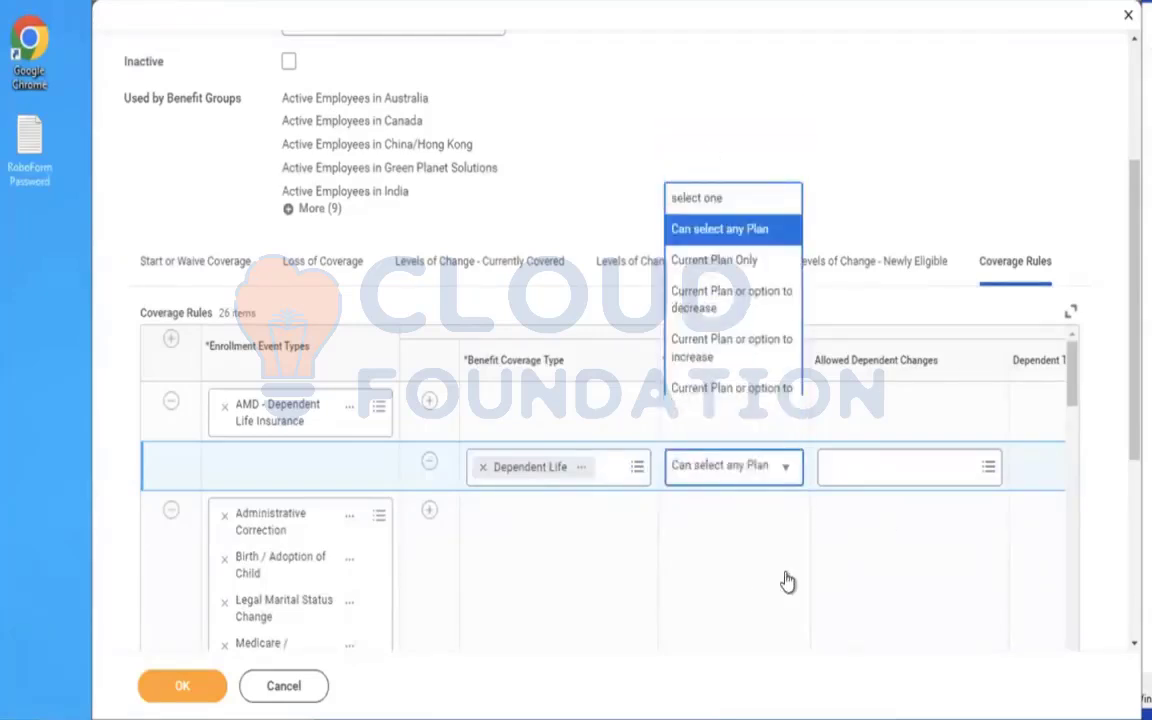
pyautogui.click(758, 600)
# Set the new Dependent Life coverage rule's Defaulting Rules to Default to Current Elections, Priority Coverage or Waive and save the enrollment event rule.
pyautogui.scroll(-2, 751, 573)
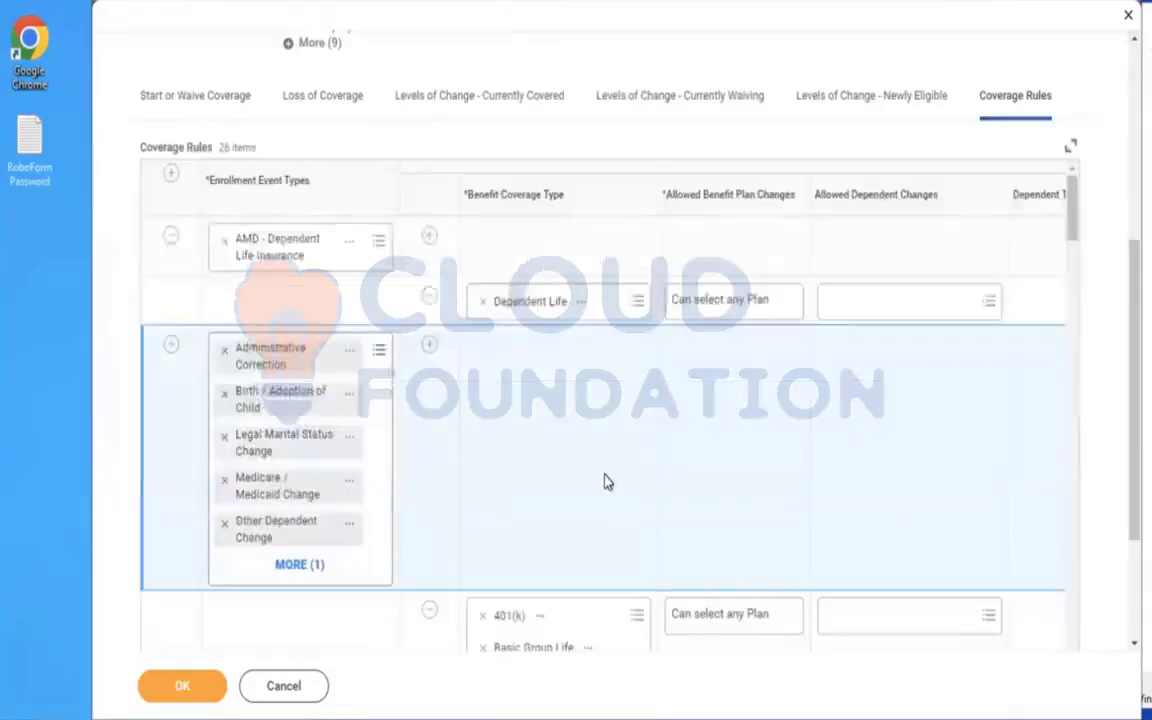
pyautogui.hscroll(5, 603, 482)
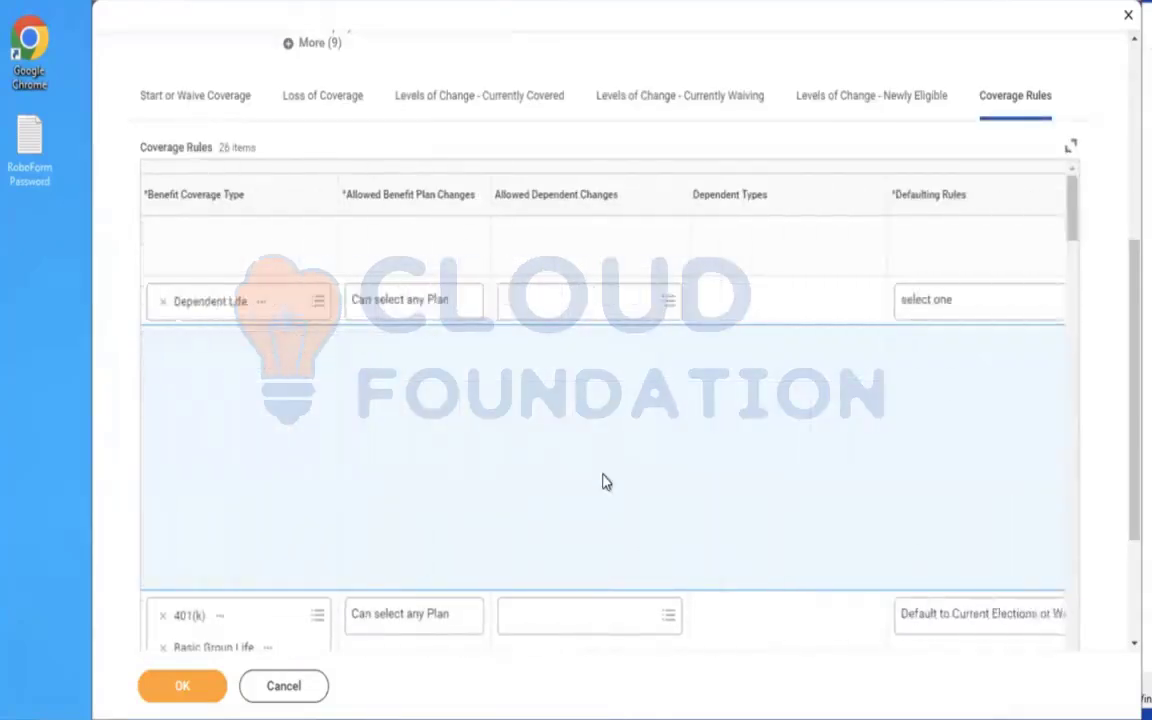
pyautogui.click(929, 303)
pyautogui.scroll(1, 926, 303)
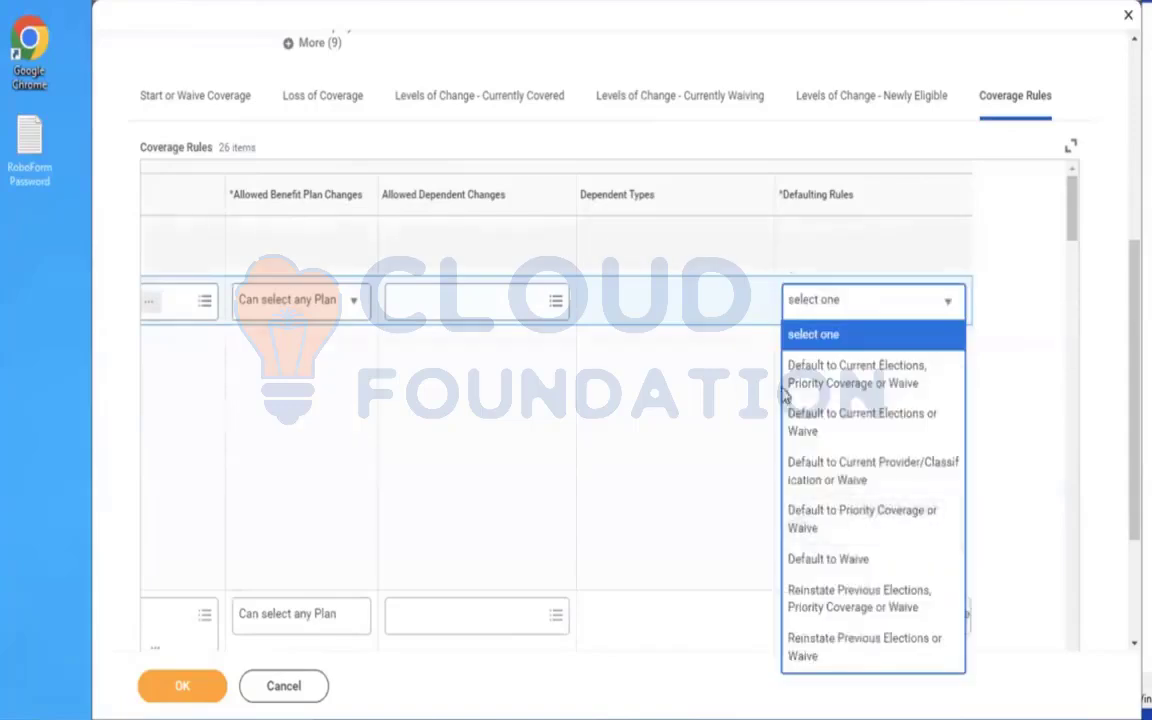
pyautogui.scroll(-3, 869, 391)
pyautogui.click(476, 428)
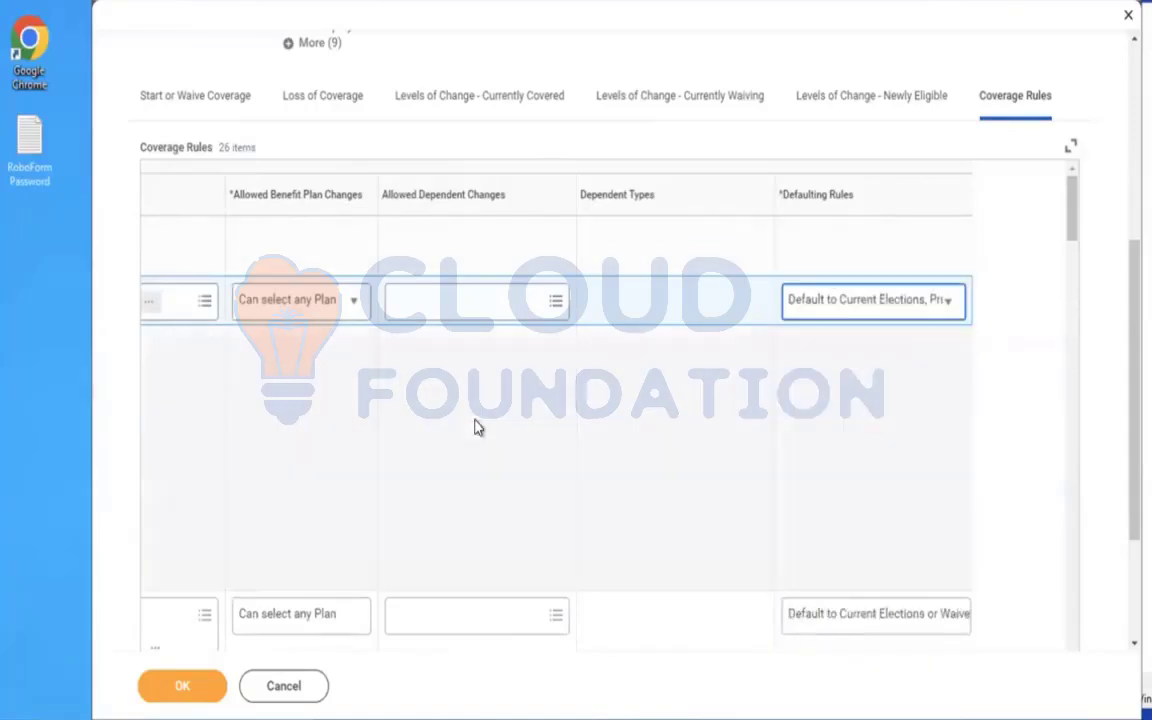
pyautogui.click(181, 689)
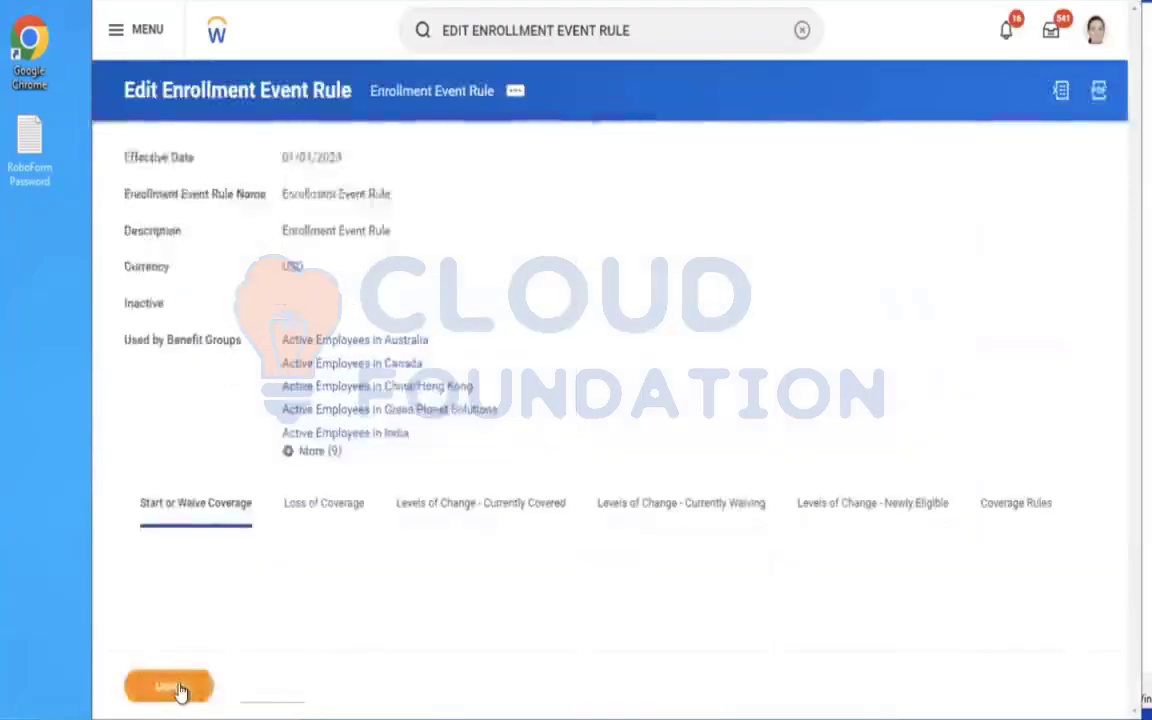
# Open the signed-in worker's profile and start a Change Benefits request from it.
pyautogui.click(802, 31)
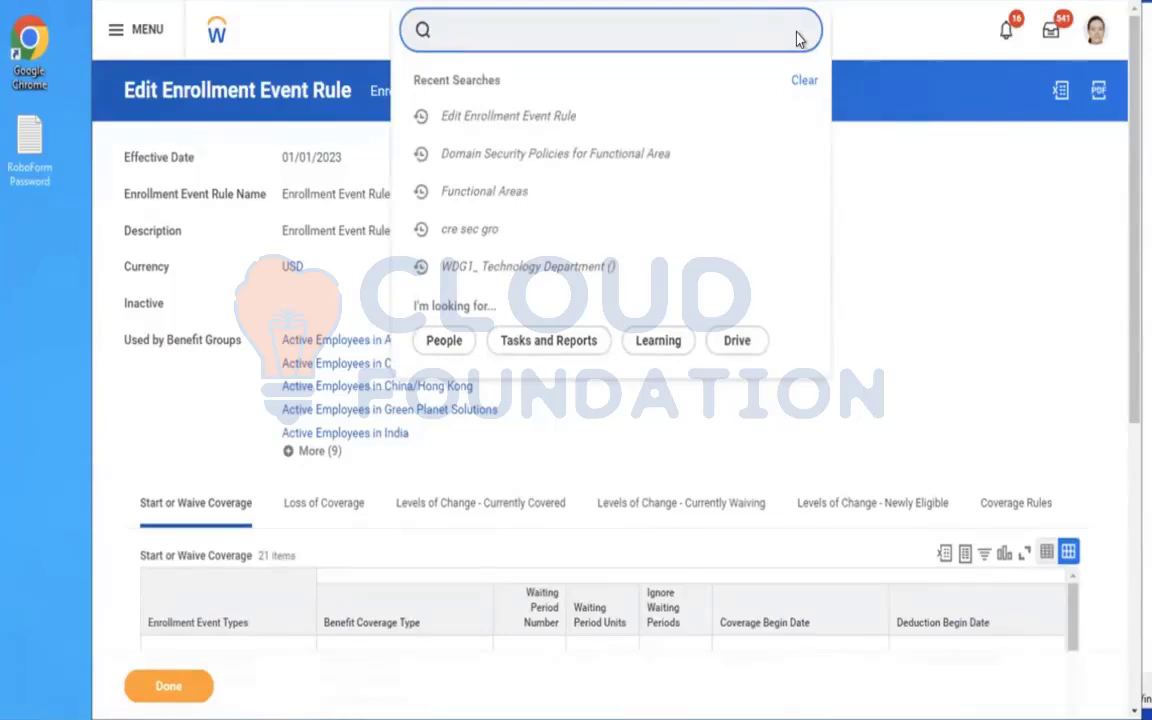
pyautogui.click(1096, 30)
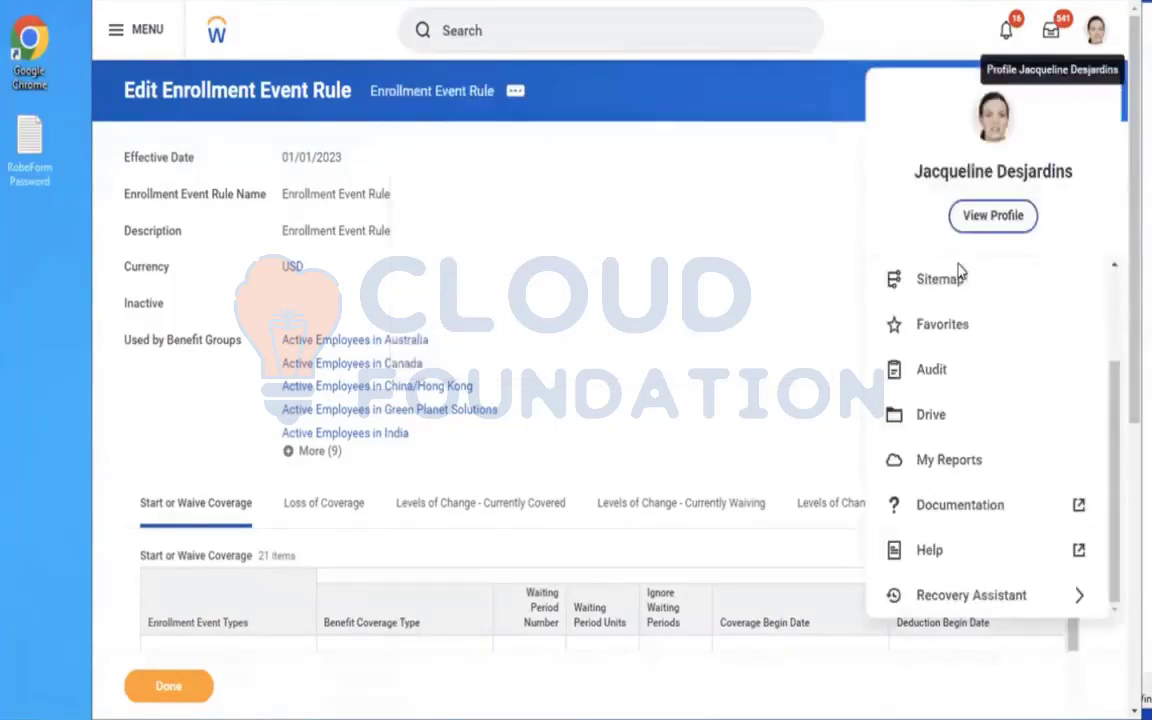
pyautogui.click(995, 216)
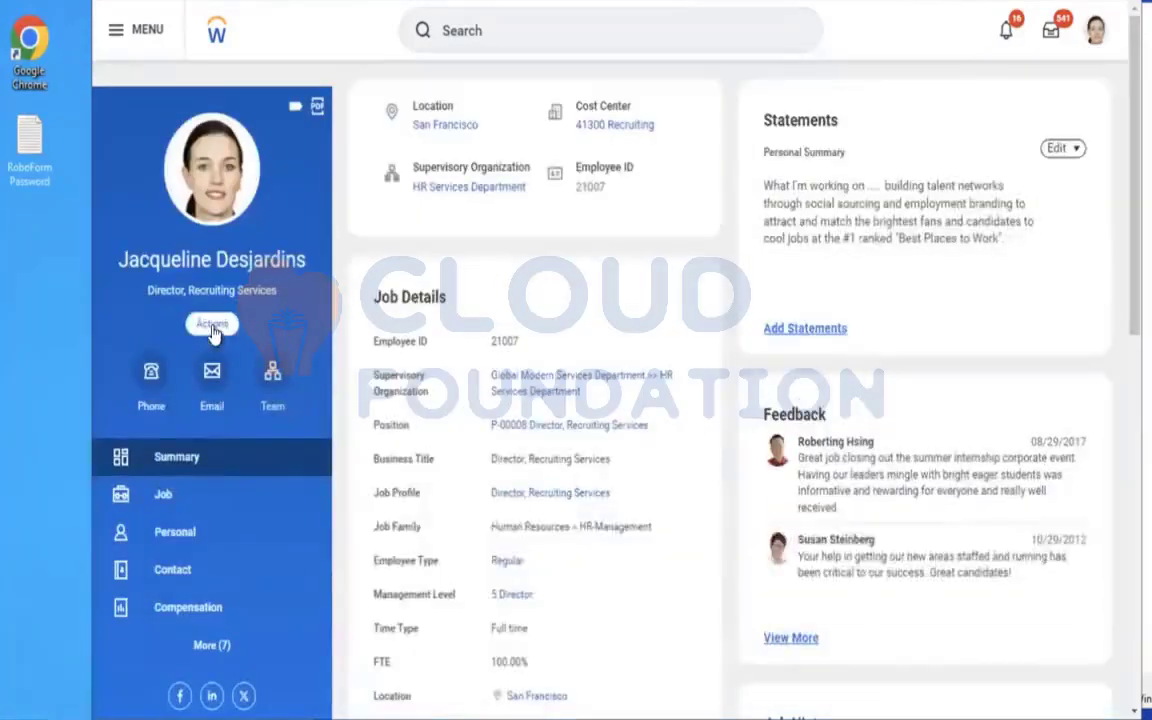
pyautogui.click(213, 326)
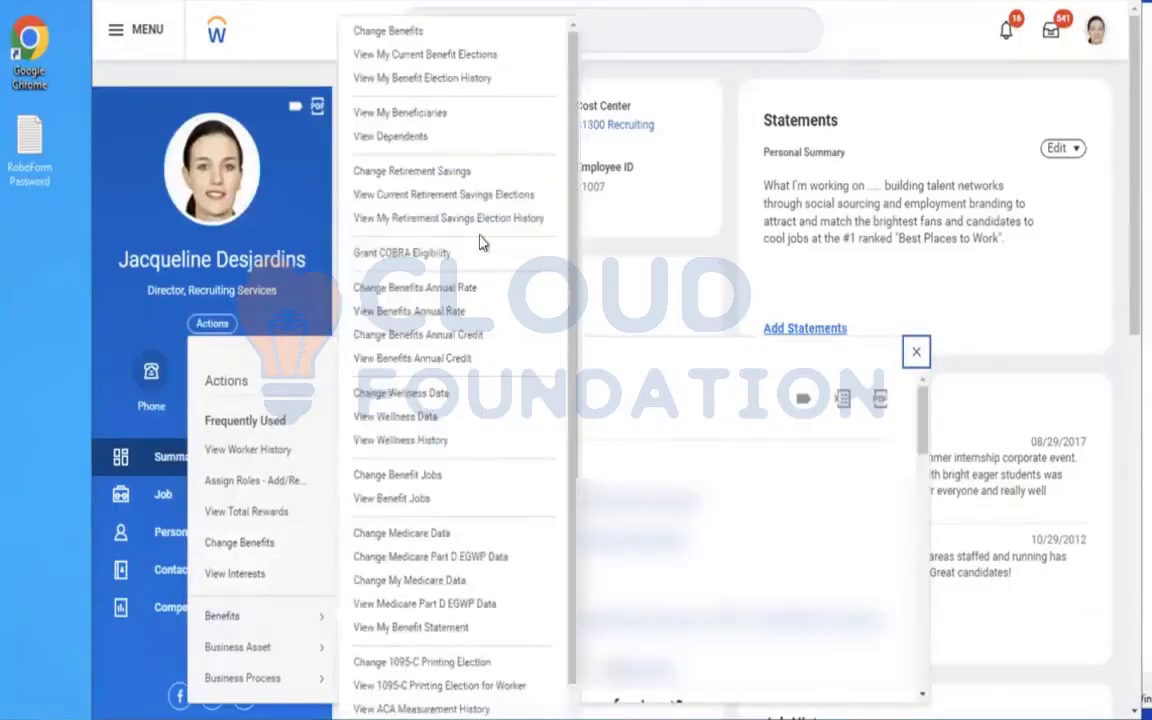
pyautogui.moveTo(322, 617)
pyautogui.click(369, 37)
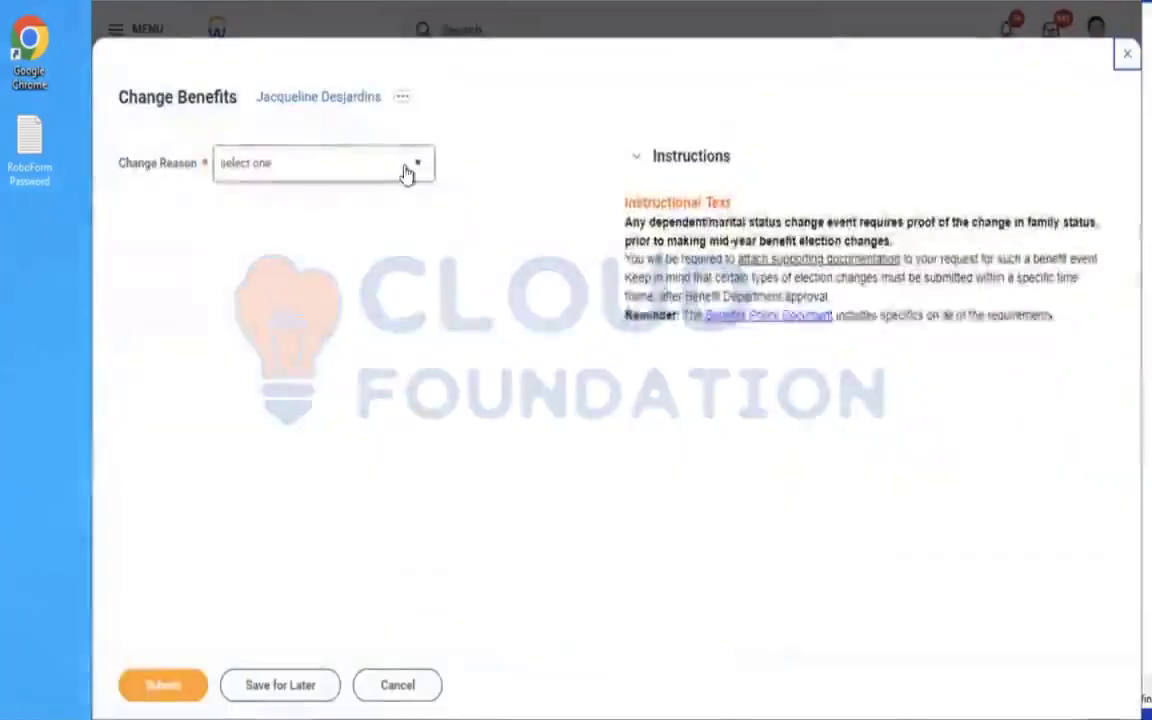
# Try a benefit change with AMD - Dependent Life Insurance as reason and 12/01/2023 as event date, and discard the request.
pyautogui.click(406, 172)
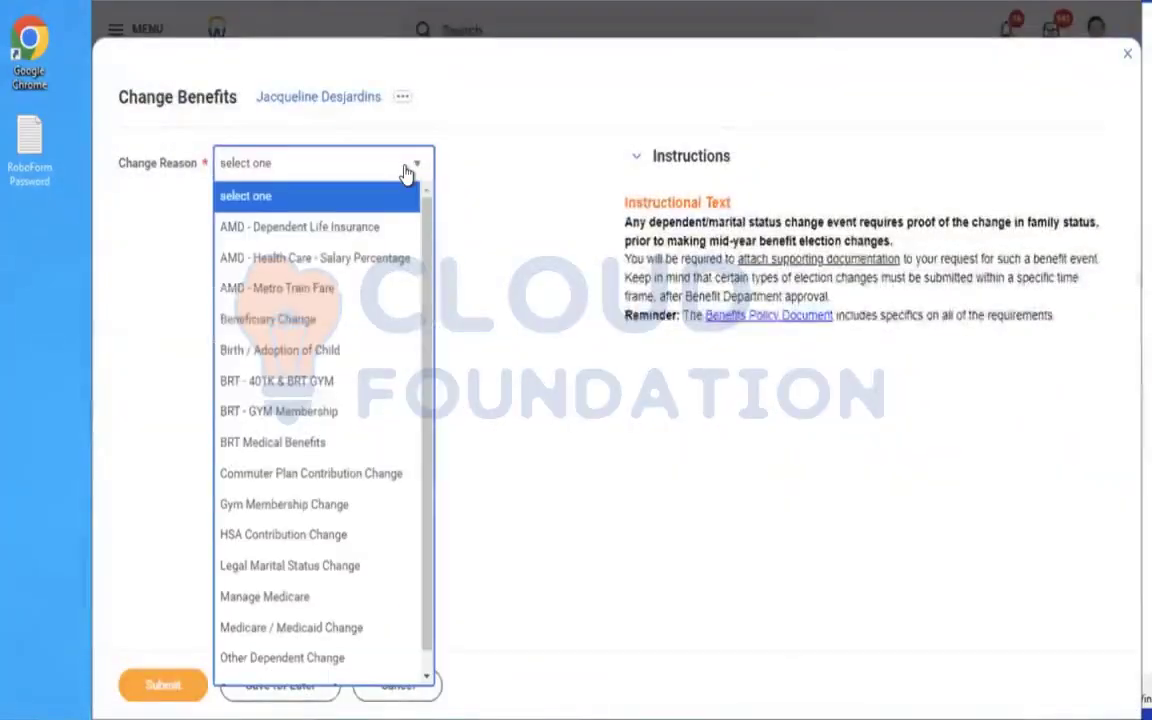
pyautogui.click(305, 230)
pyautogui.click(317, 223)
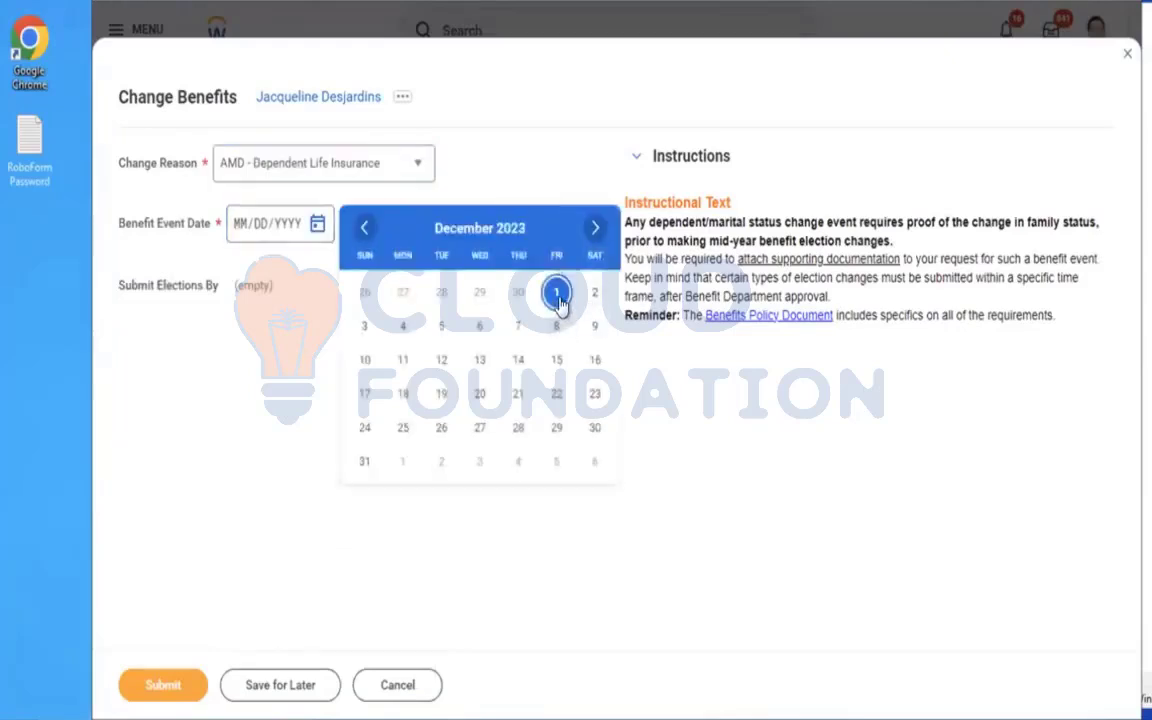
pyautogui.click(557, 293)
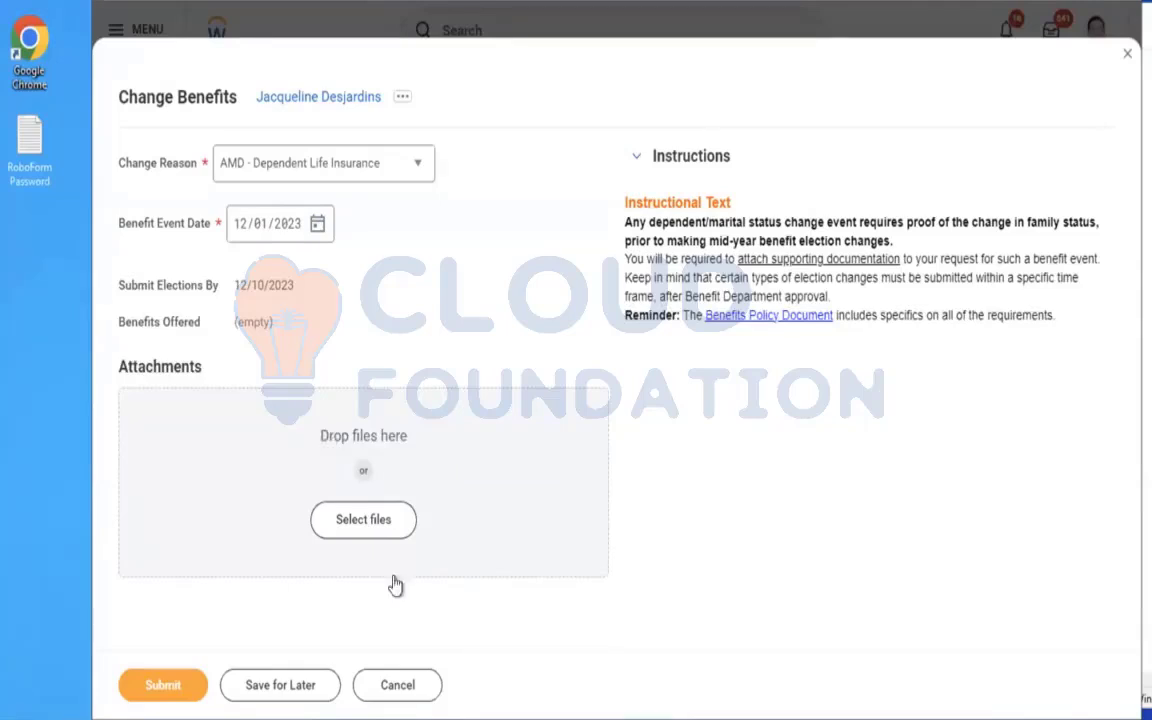
pyautogui.click(388, 690)
pyautogui.click(545, 404)
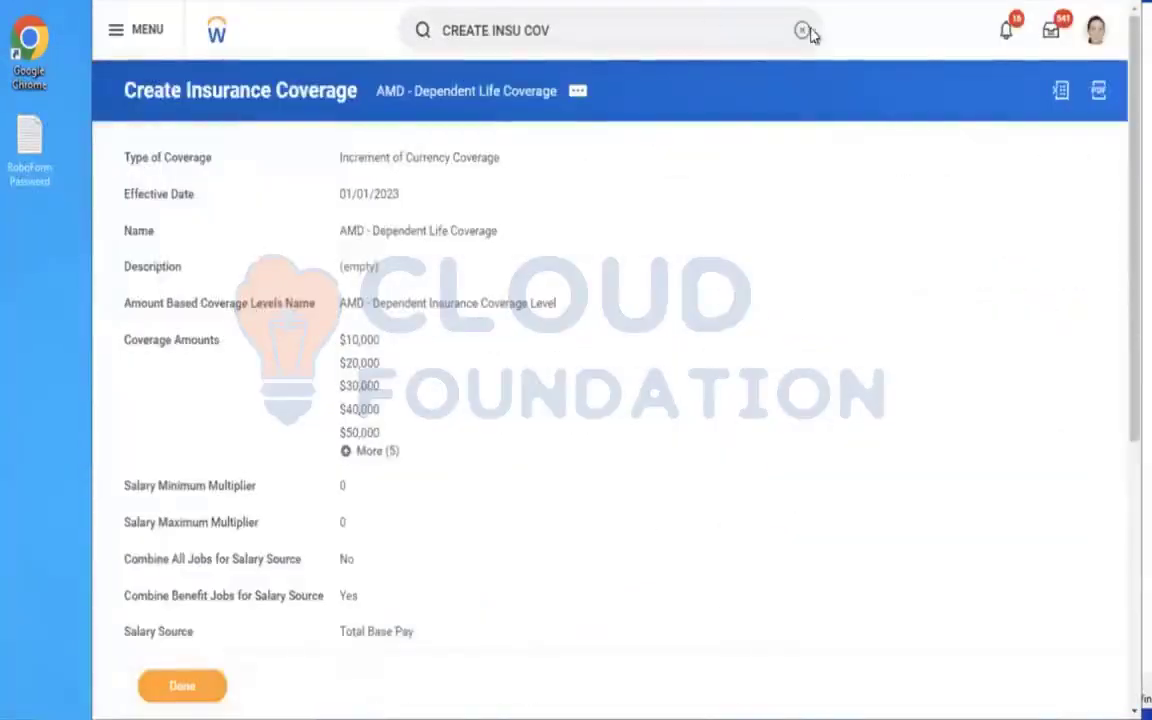
# Find the Edit Benefit Plan Year Definition task and open AMD - Ongoing Benefits Programme for editing.
pyautogui.click(803, 31)
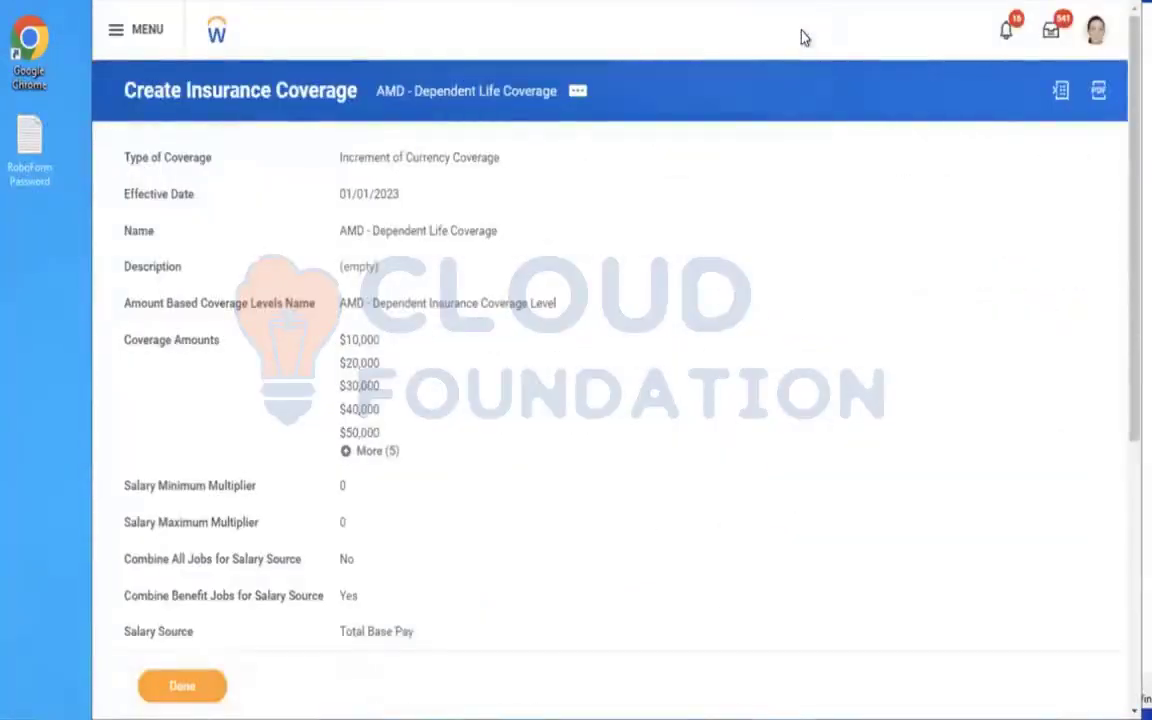
pyautogui.write('EDIT BEN PLAN YEAR DEF')
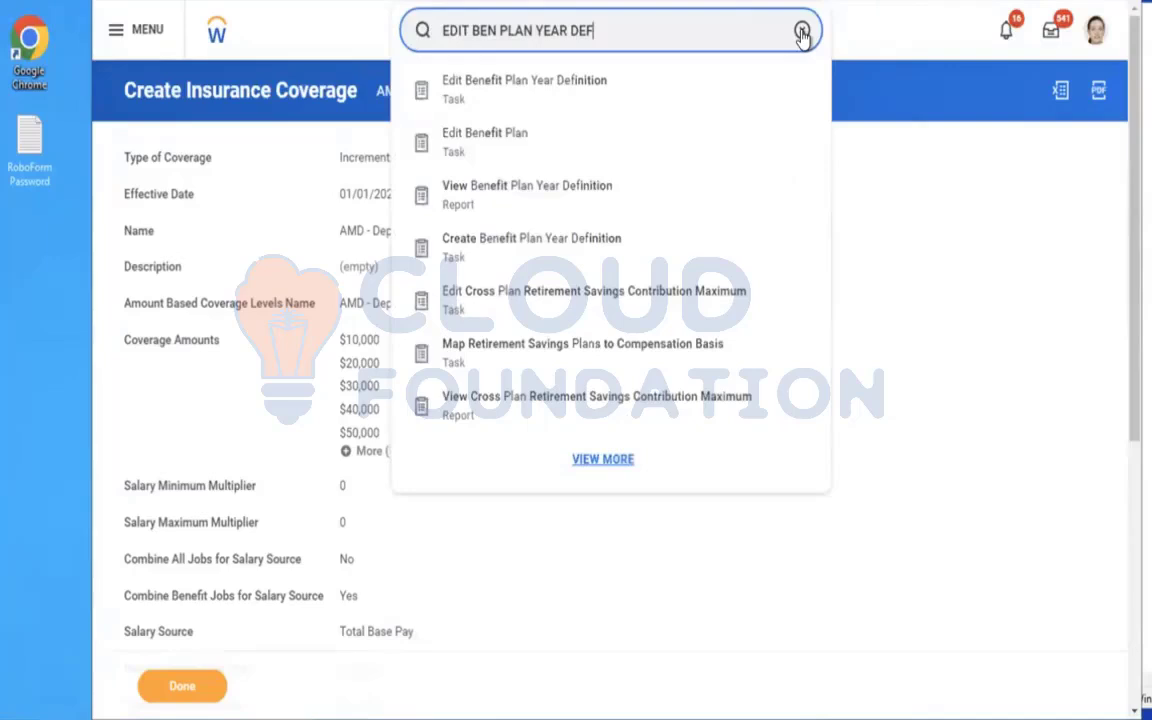
pyautogui.press('Down')
pyautogui.press('Down')
pyautogui.press('Down')
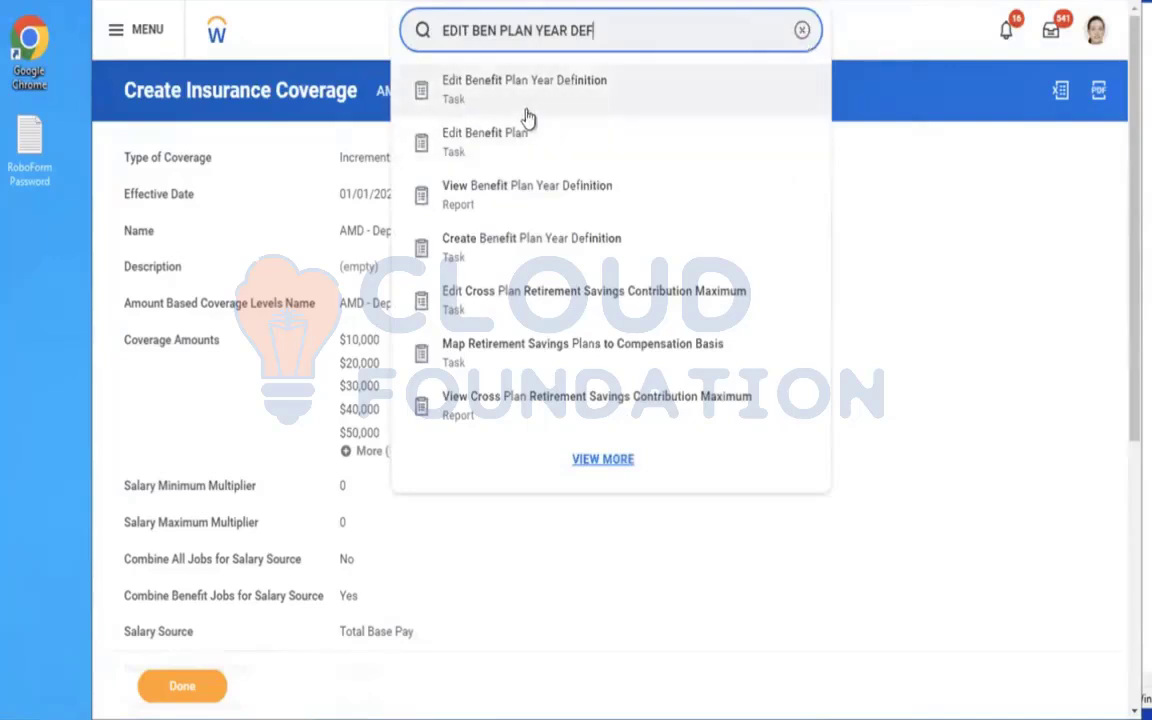
pyautogui.click(460, 112)
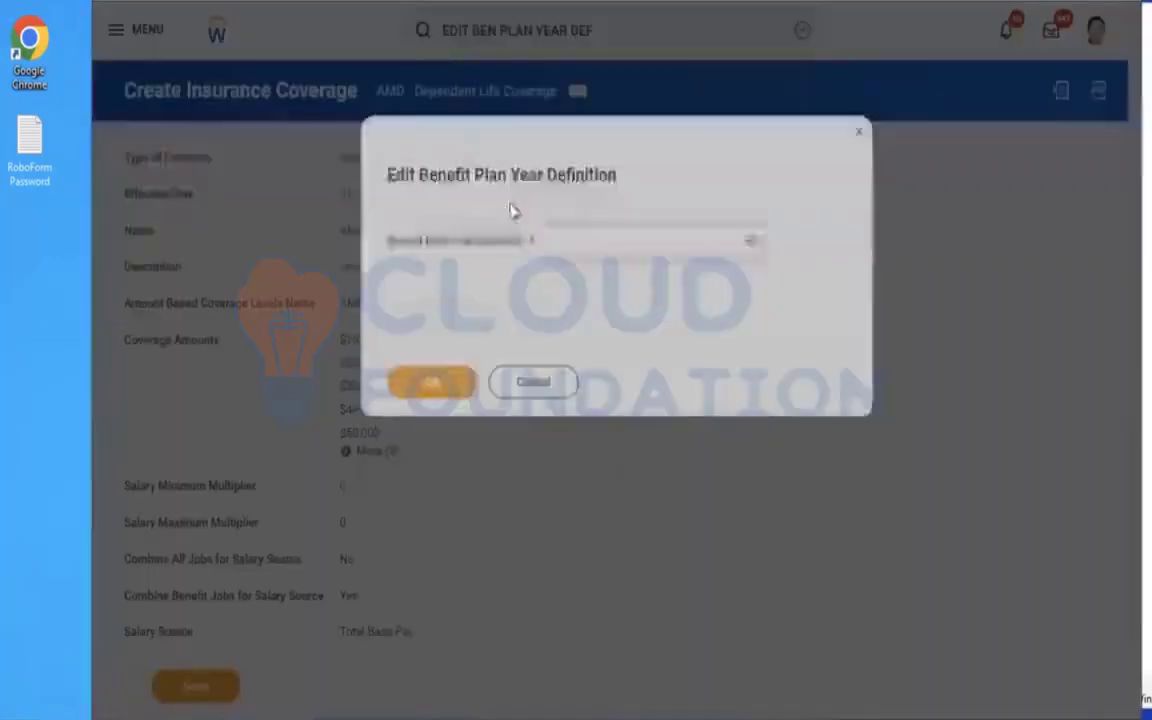
pyautogui.click(566, 240)
pyautogui.write('AMD')
pyautogui.press('Return')
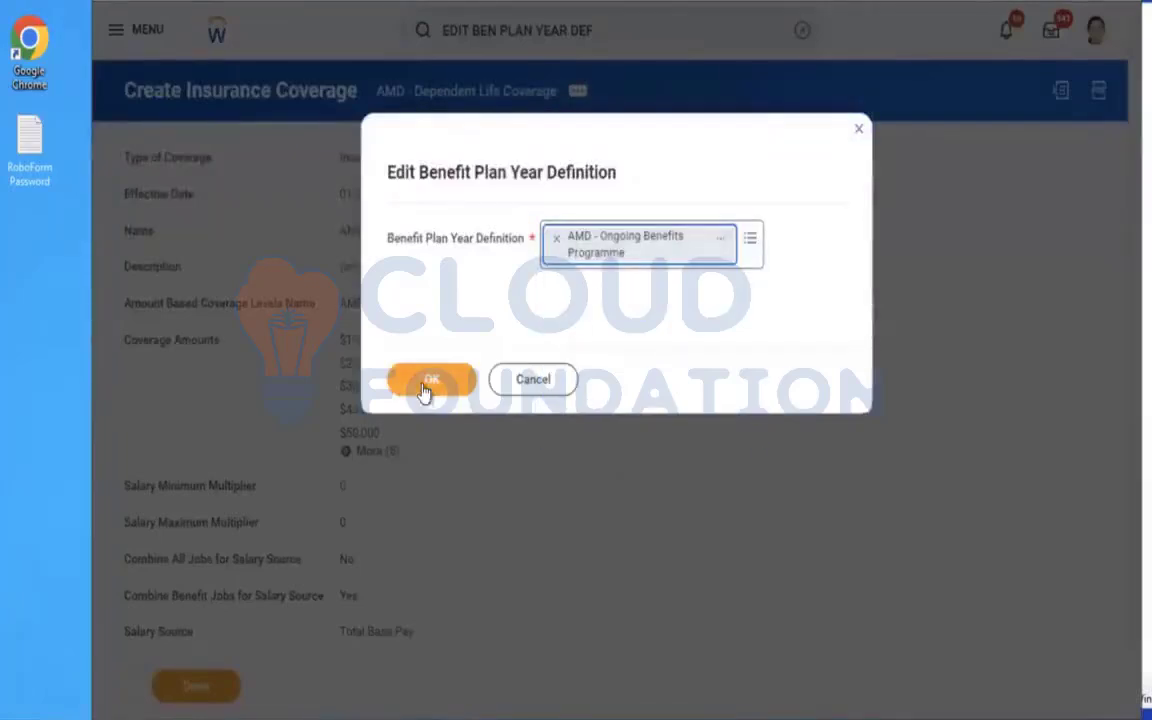
pyautogui.click(420, 387)
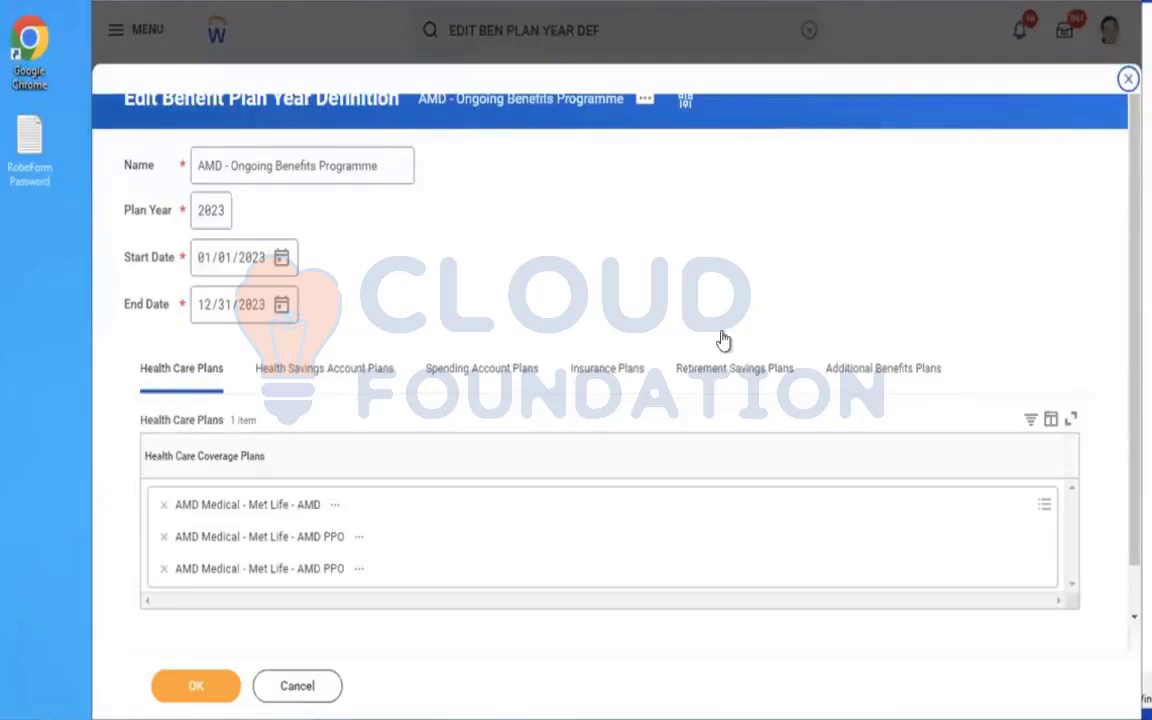
# Add Dependent Life - Aviva (Employee) to the plan year definition's insurance coverage plans and save it.
pyautogui.click(590, 389)
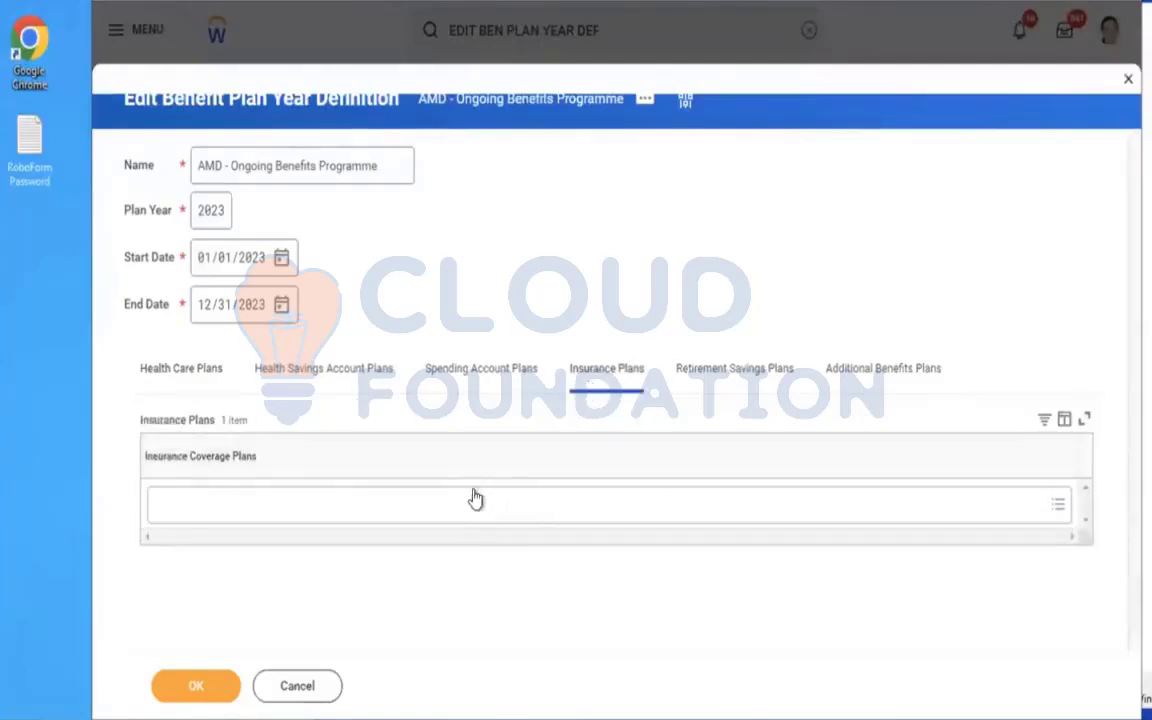
pyautogui.click(476, 498)
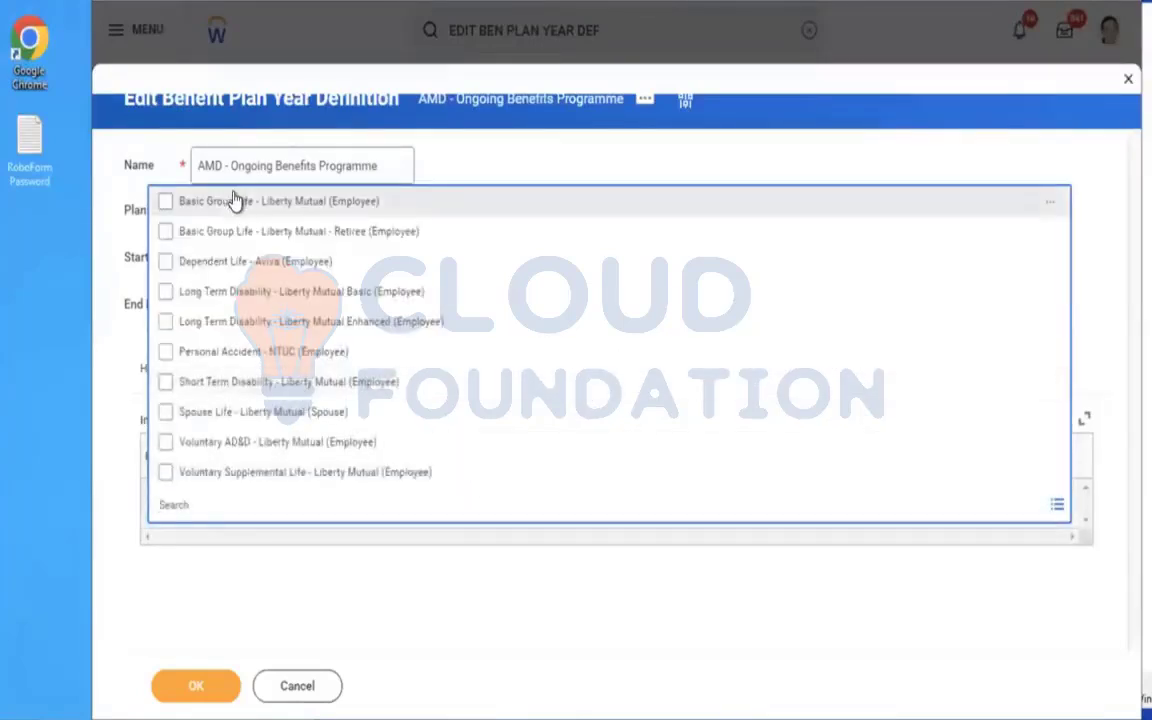
pyautogui.click(260, 268)
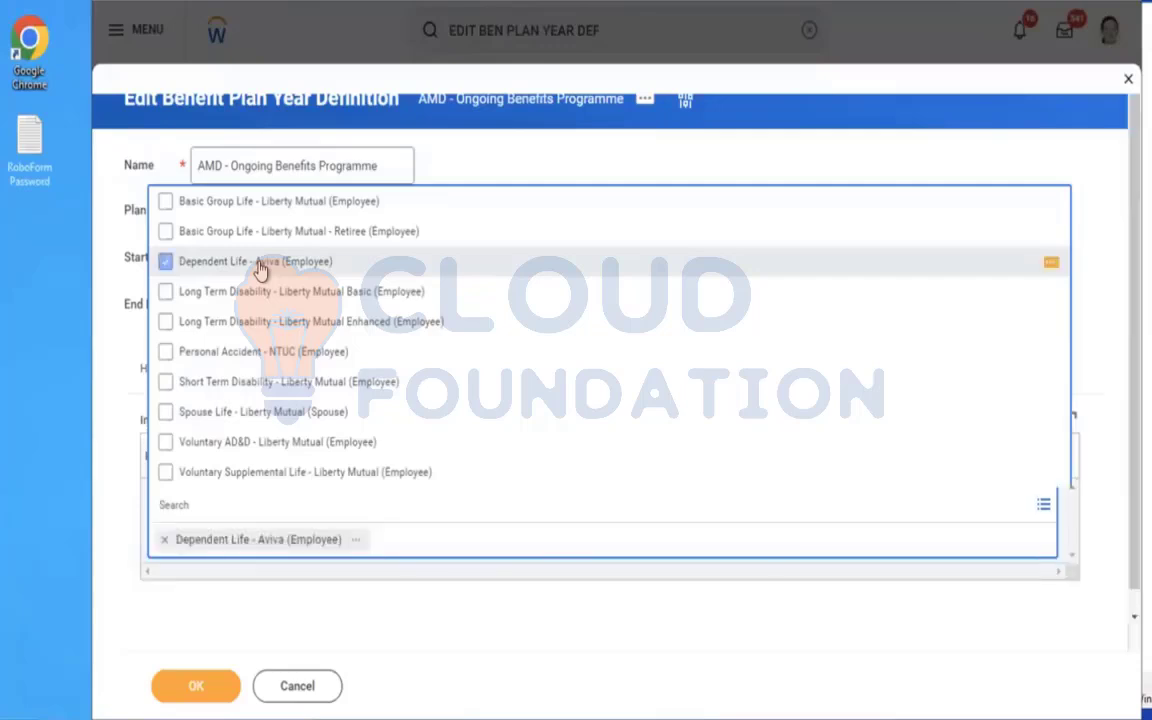
pyautogui.click(359, 545)
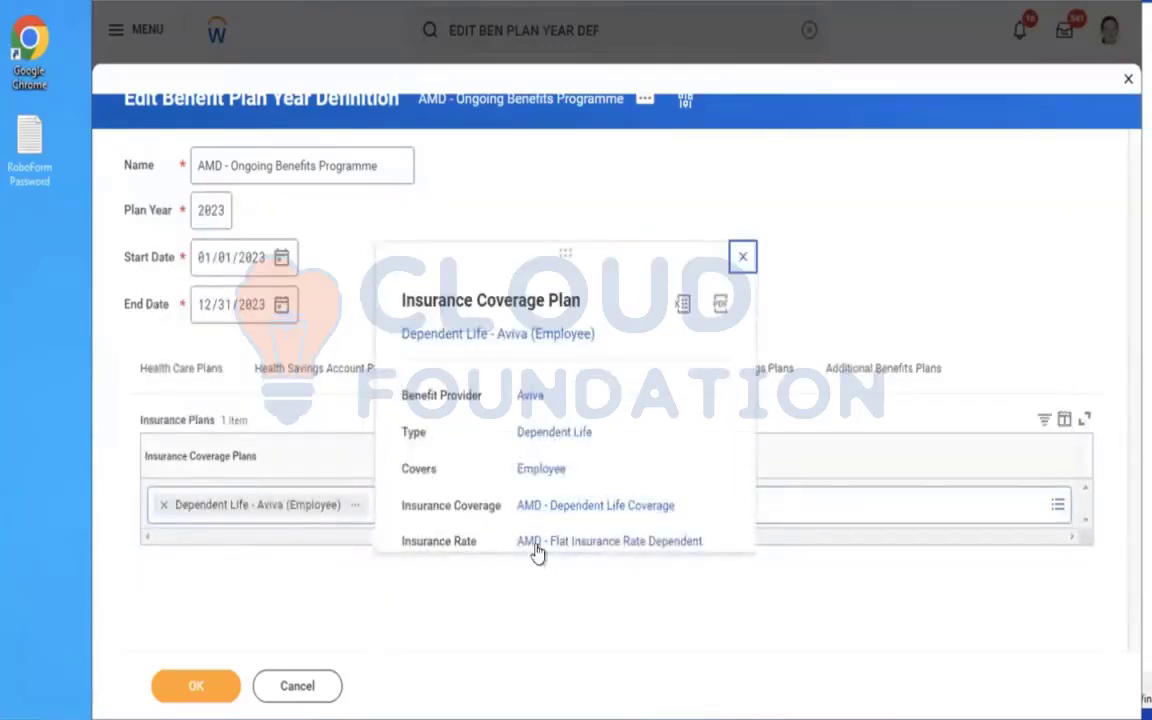
pyautogui.click(742, 256)
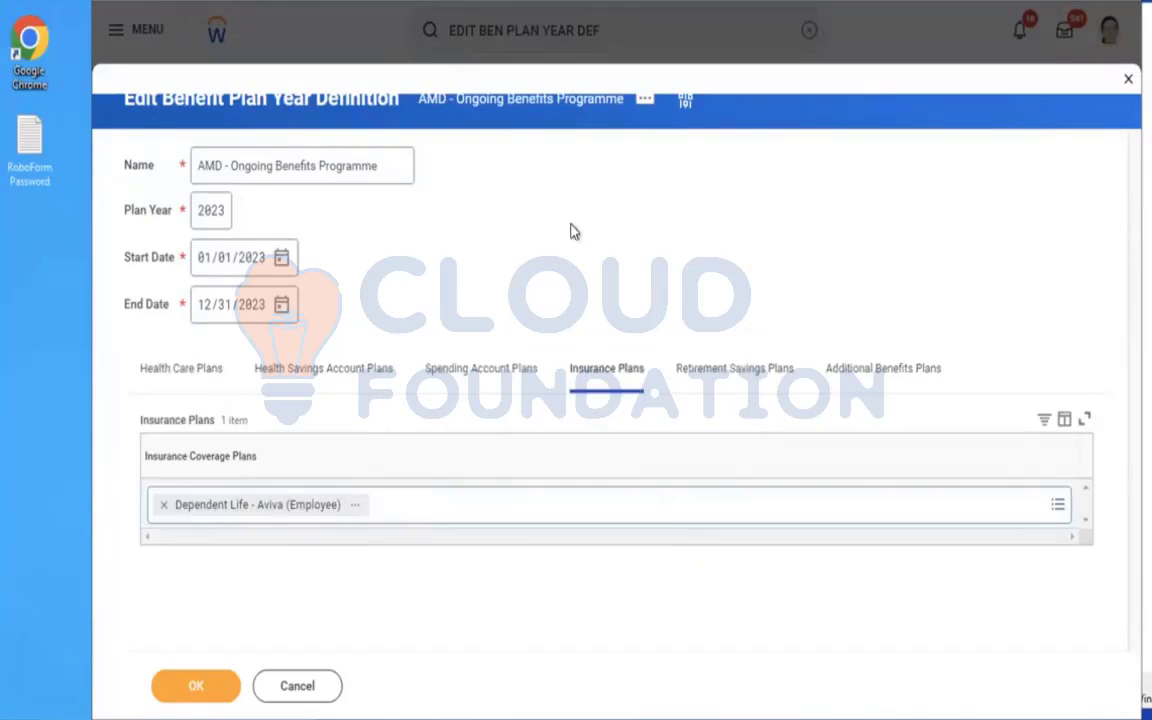
pyautogui.click(181, 685)
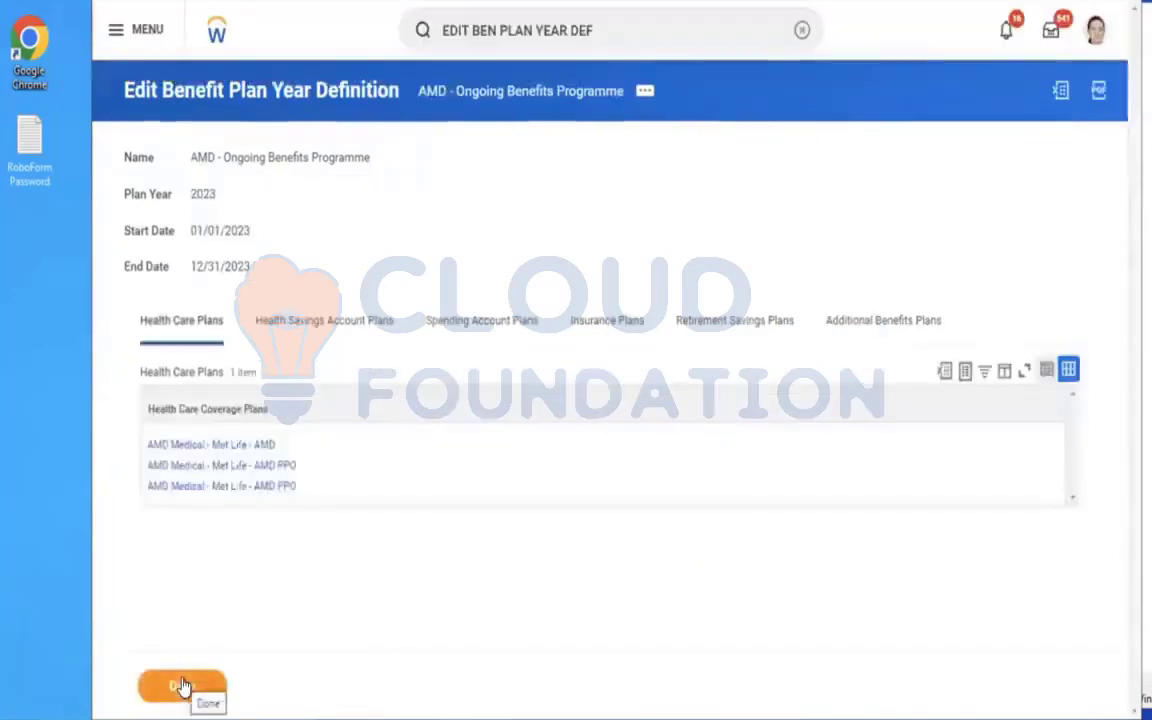
# Return to the signed-in worker's profile and start a new Change Benefits request.
pyautogui.click(1095, 30)
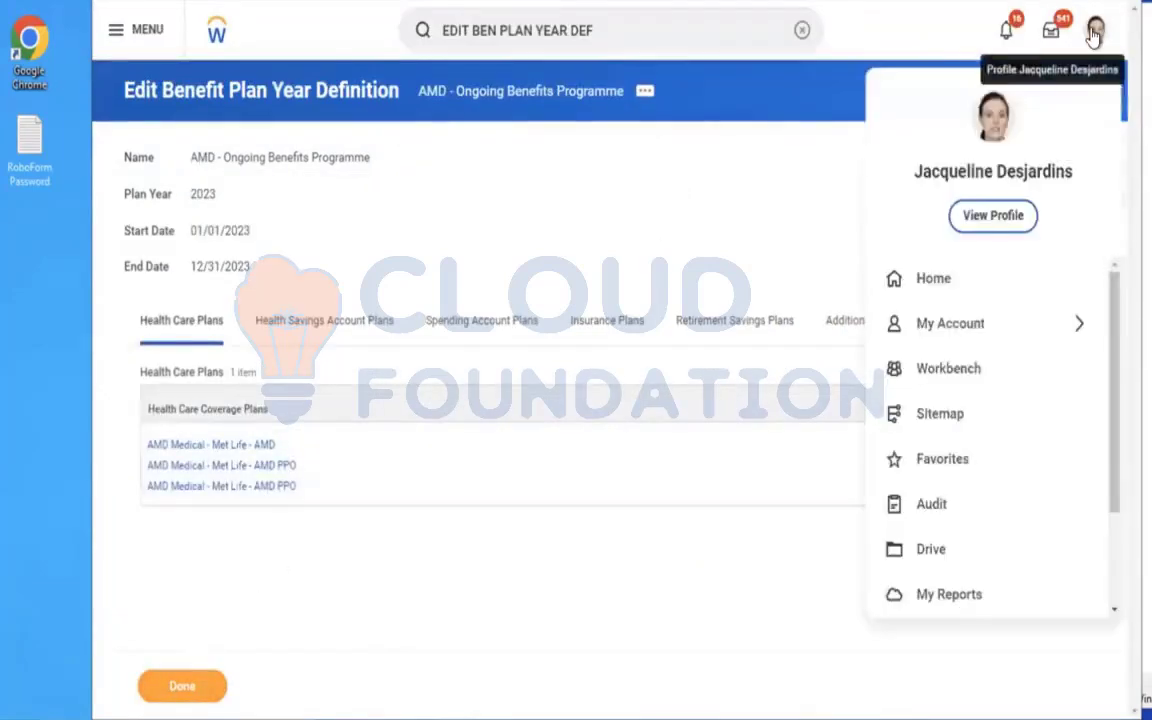
pyautogui.click(655, 241)
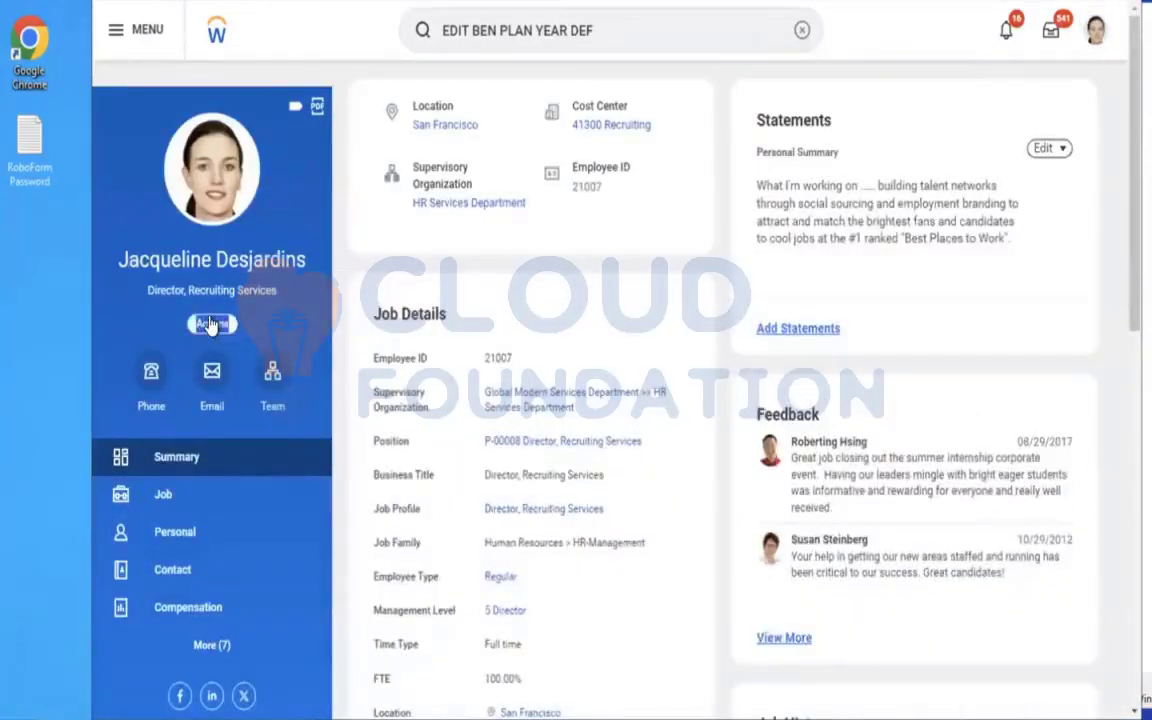
pyautogui.click(211, 323)
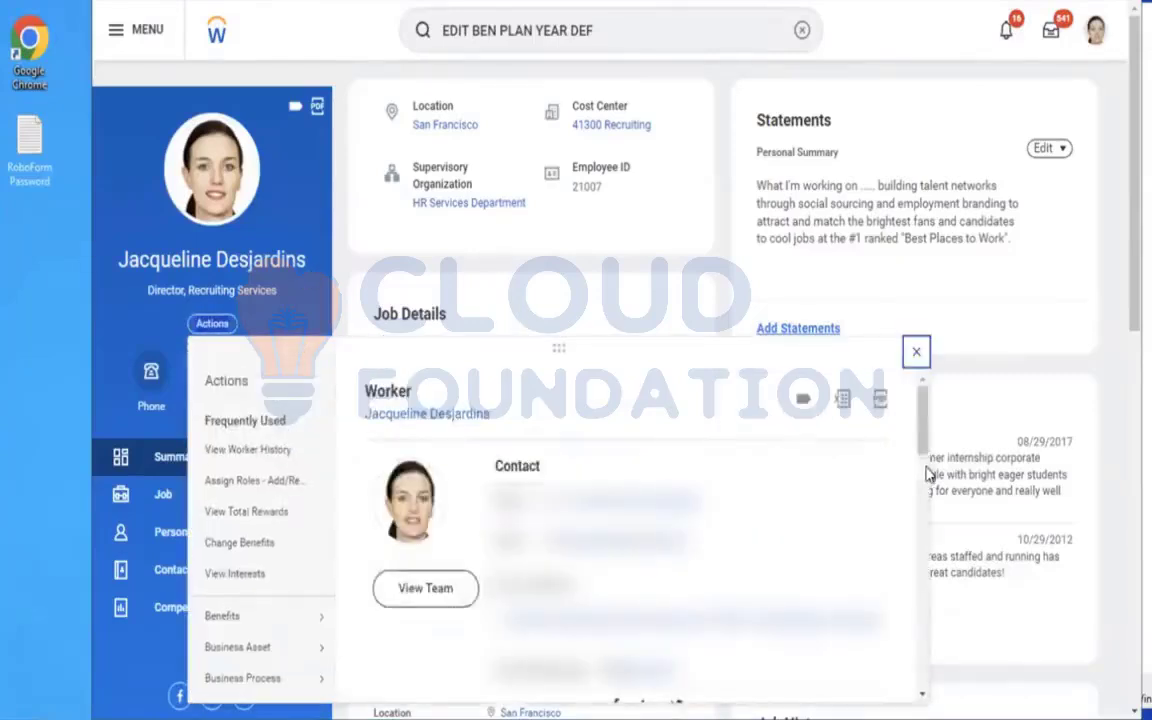
pyautogui.scroll(-2, 914, 445)
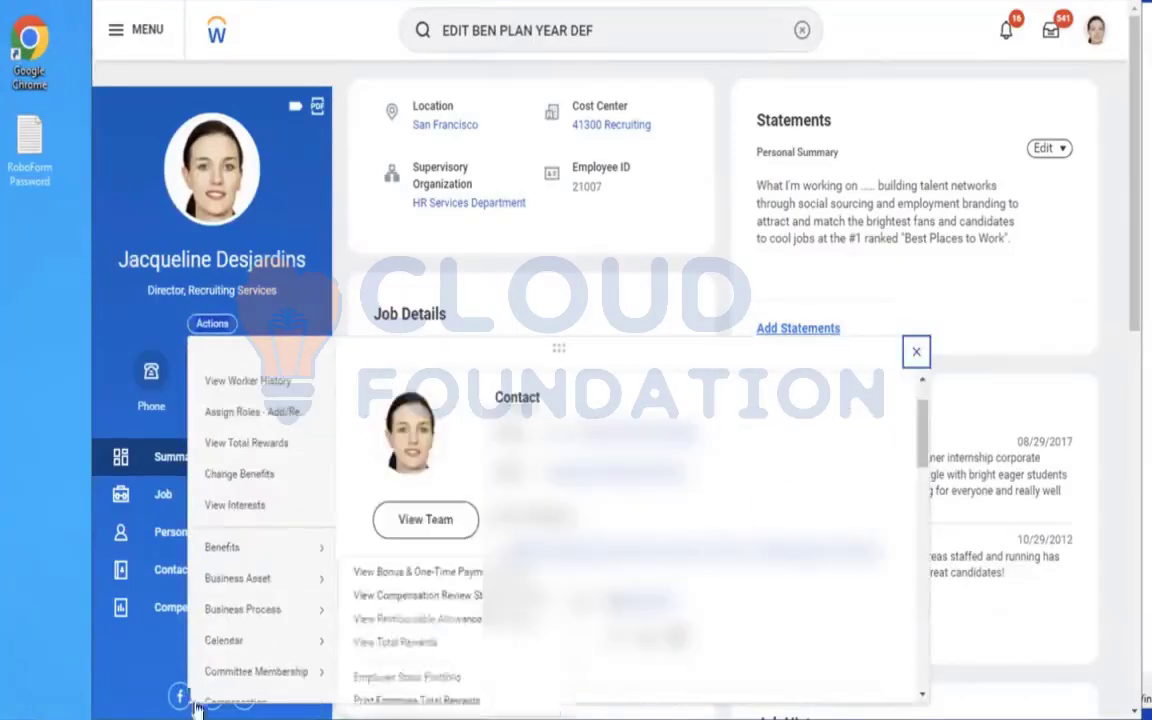
pyautogui.moveTo(266, 551)
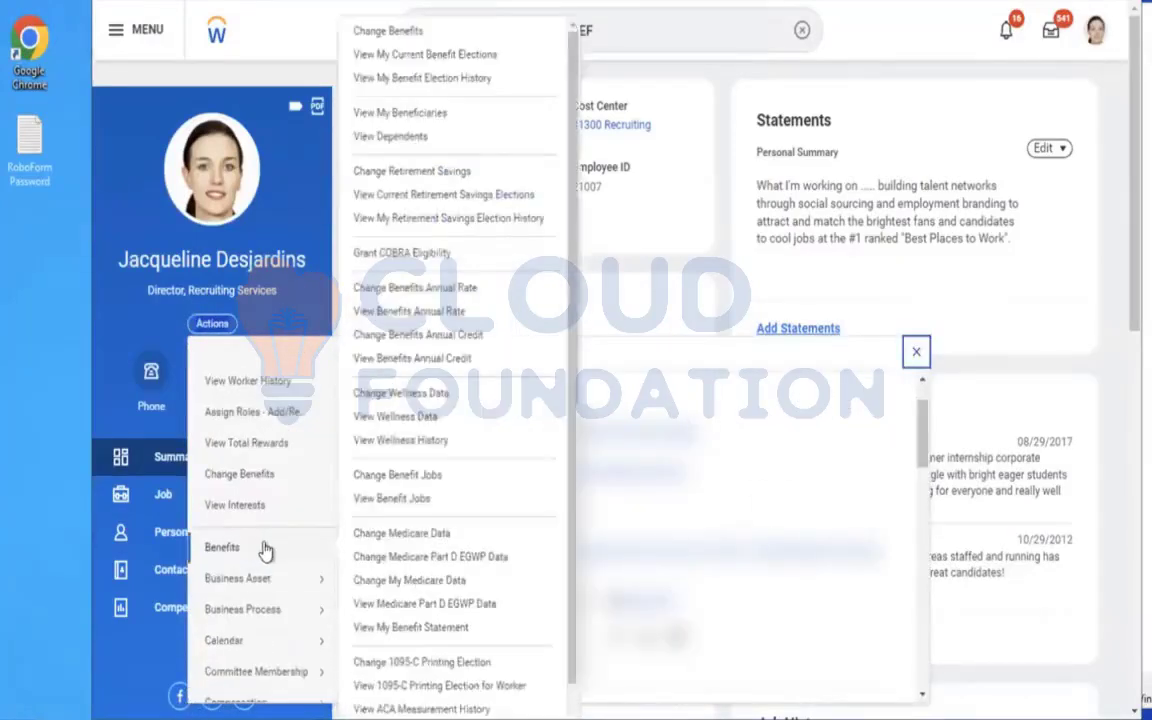
pyautogui.click(362, 32)
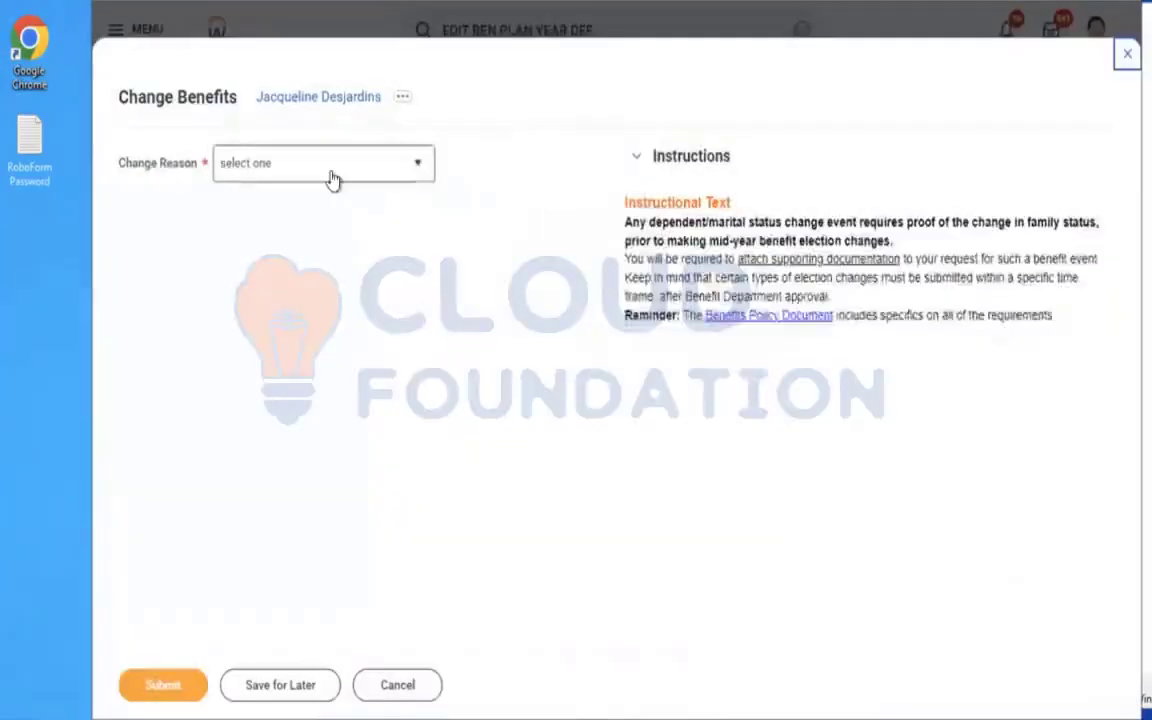
# Submit a benefit change with AMD - Dependent Life Insurance as reason and 12/01/2023 as event date, and open its enrollment elections.
pyautogui.click(333, 178)
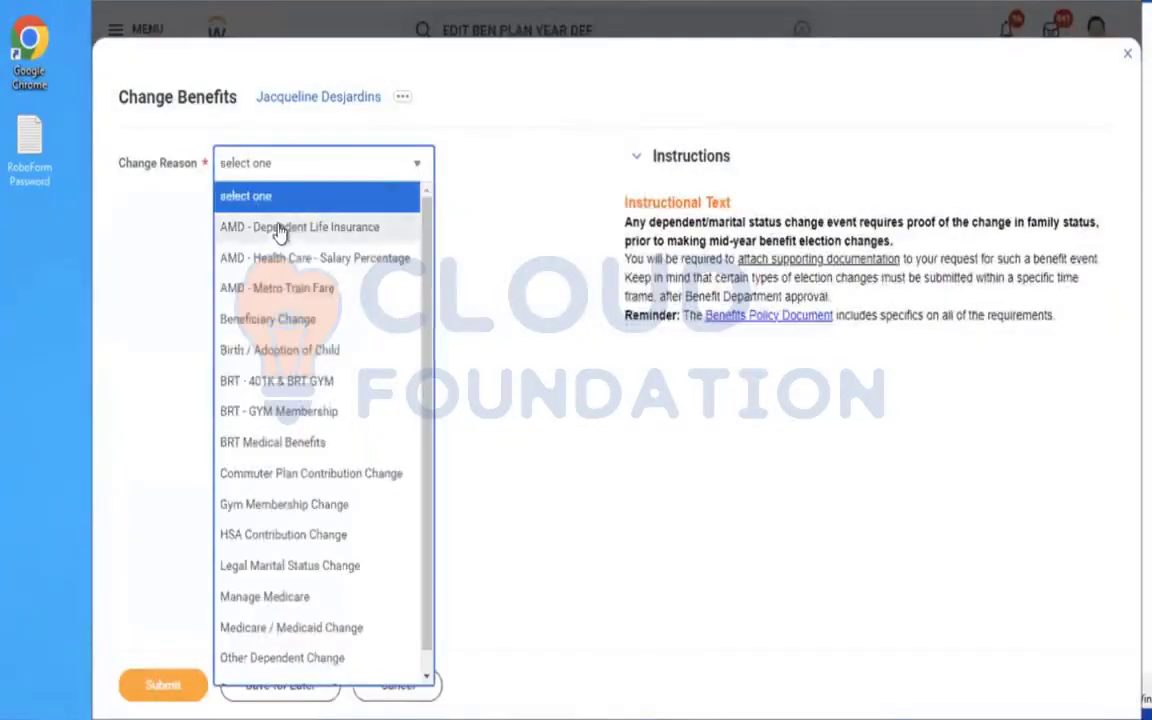
pyautogui.click(278, 230)
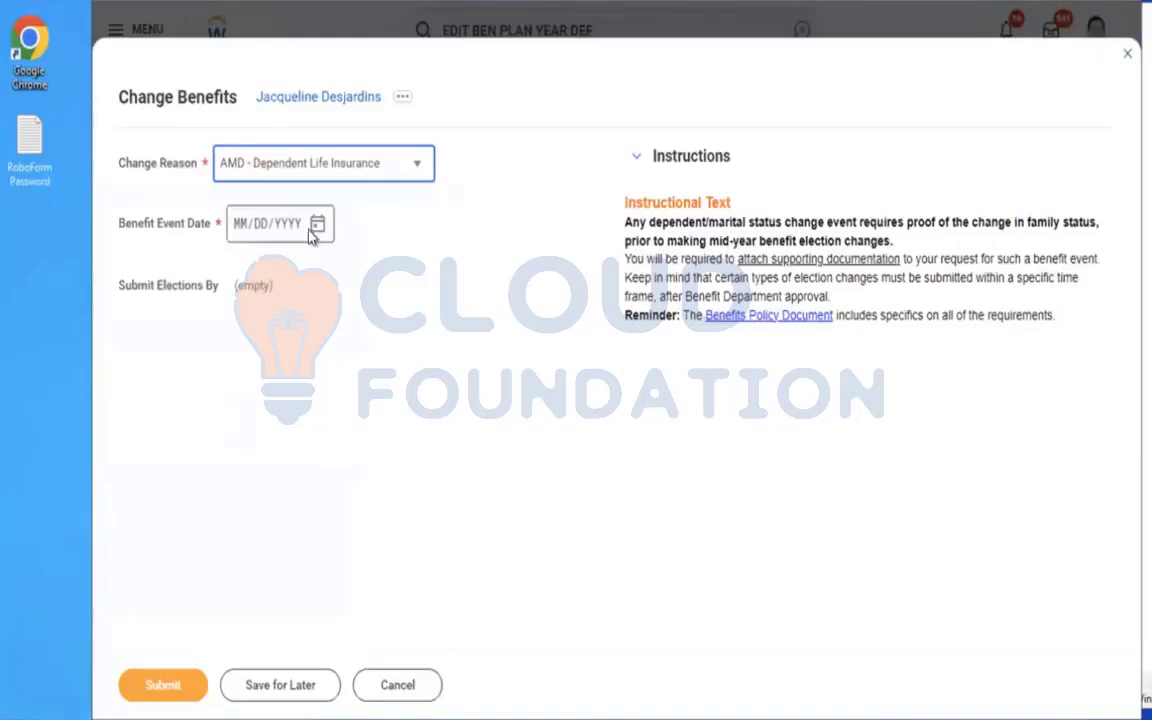
pyautogui.click(318, 223)
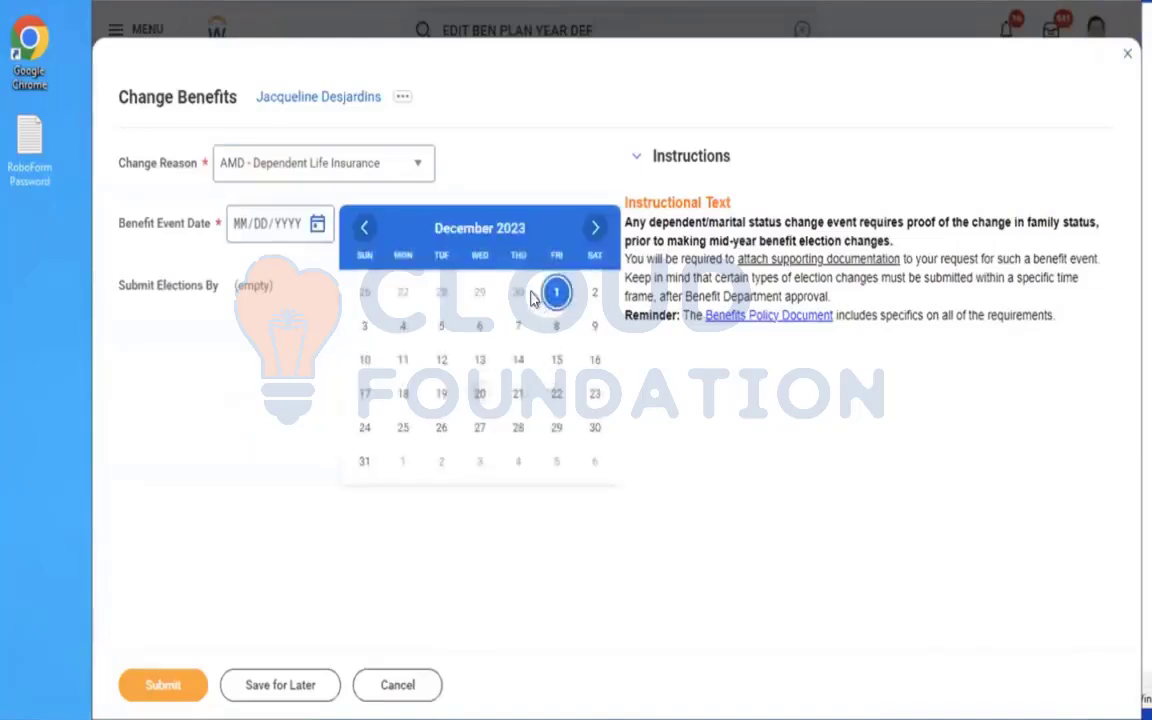
pyautogui.click(550, 296)
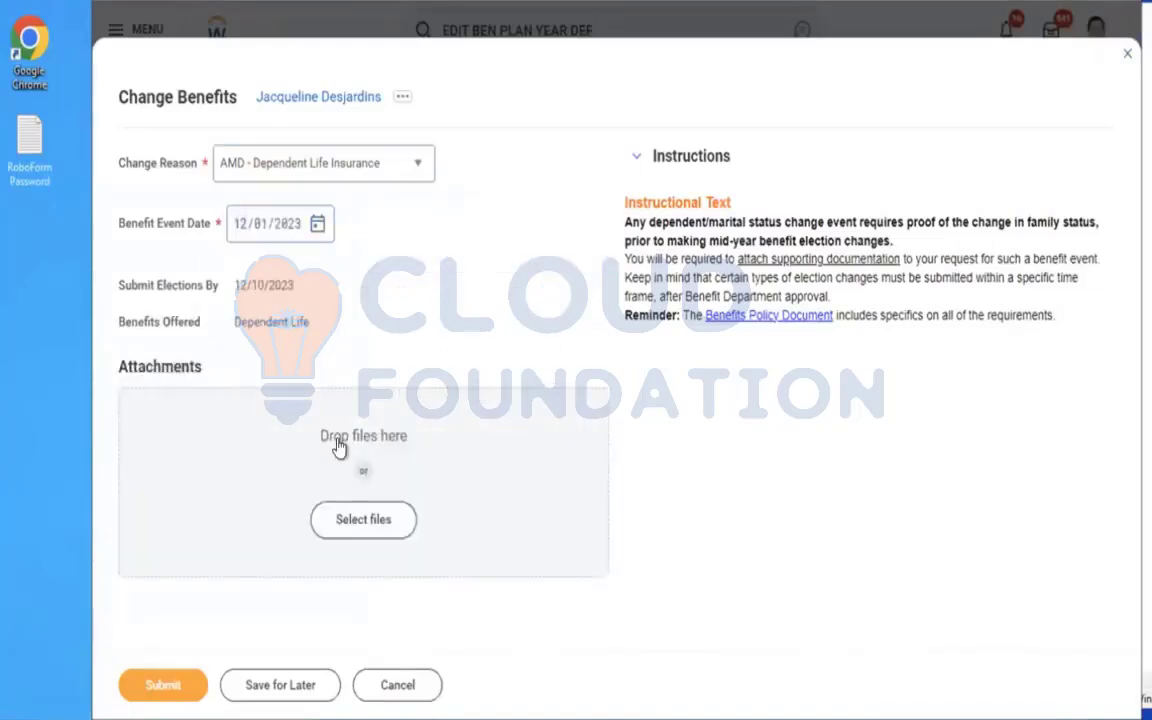
pyautogui.click(168, 688)
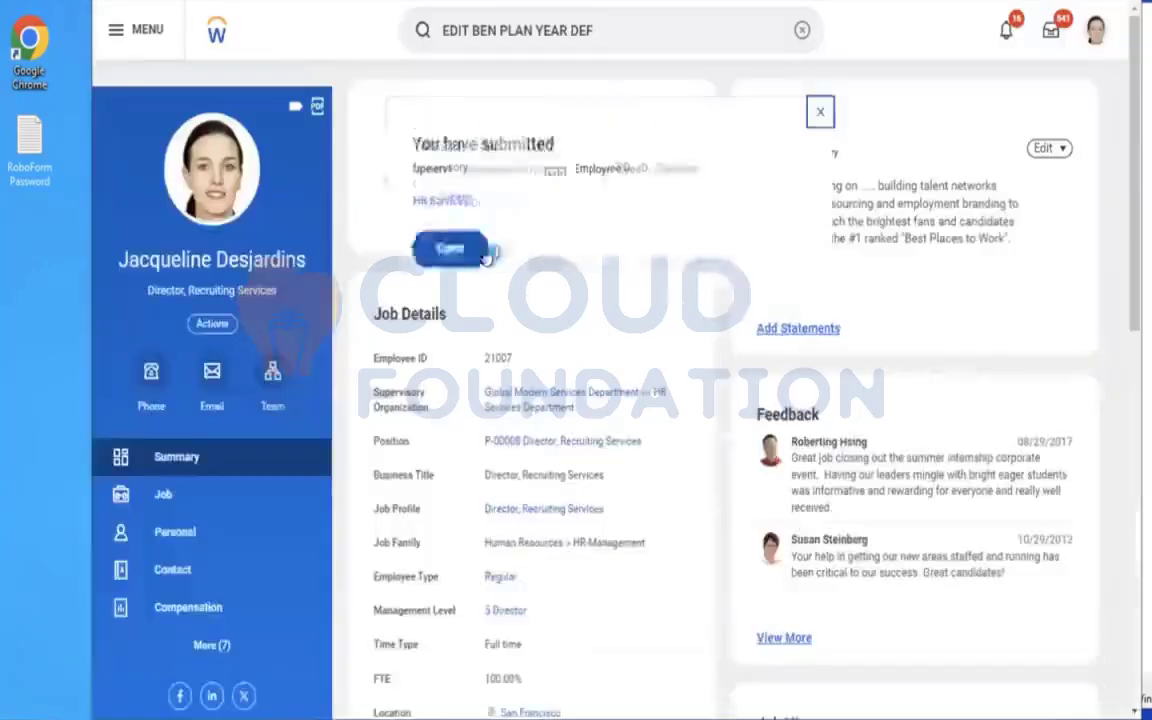
pyautogui.click(447, 252)
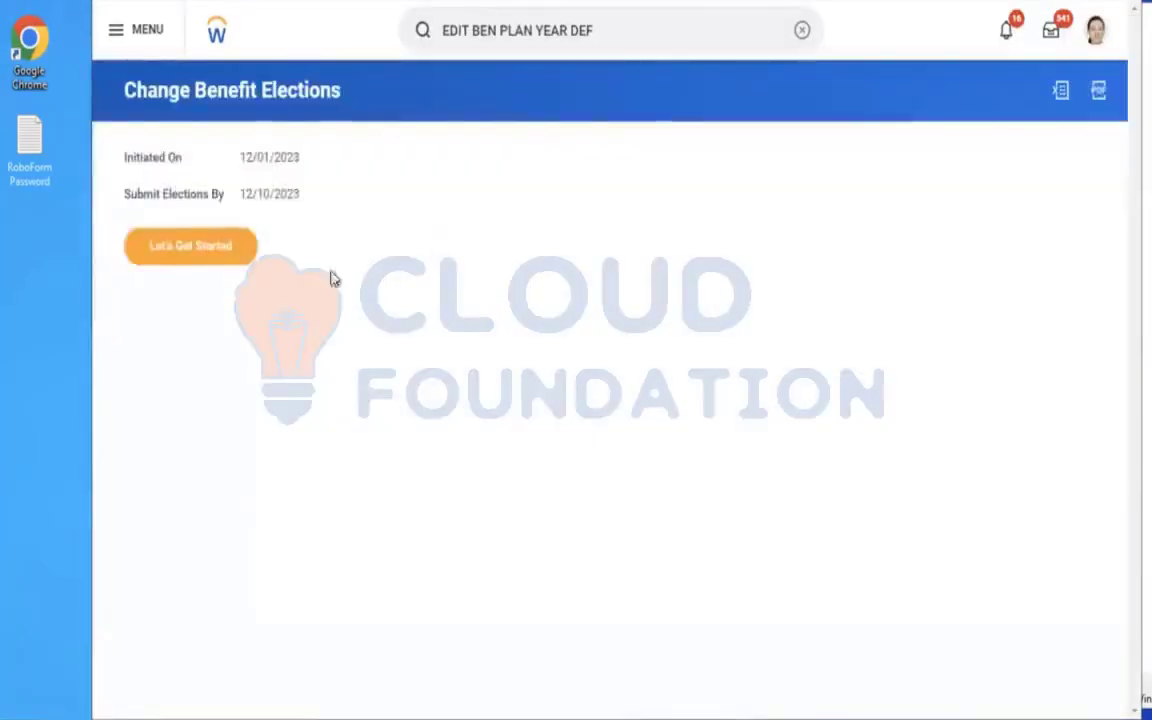
pyautogui.click(188, 252)
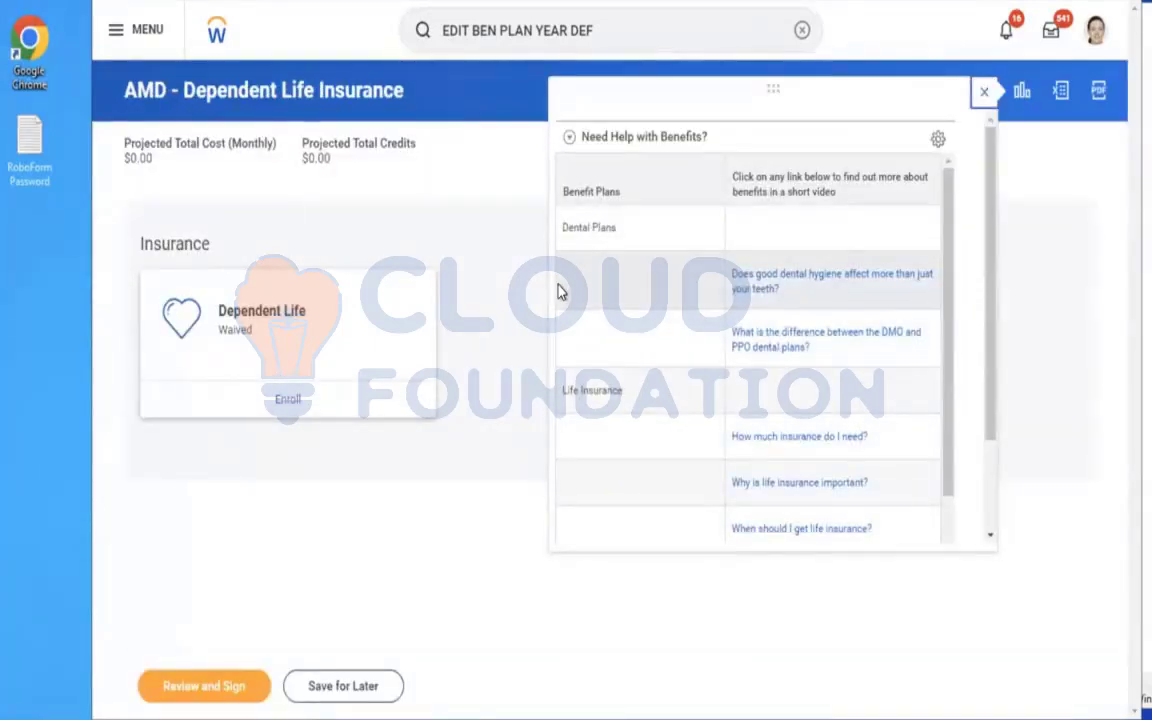
# Start enrolling in Dependent Life with the Aviva (Employee) plan and view the coverage amounts on offer.
pyautogui.click(284, 401)
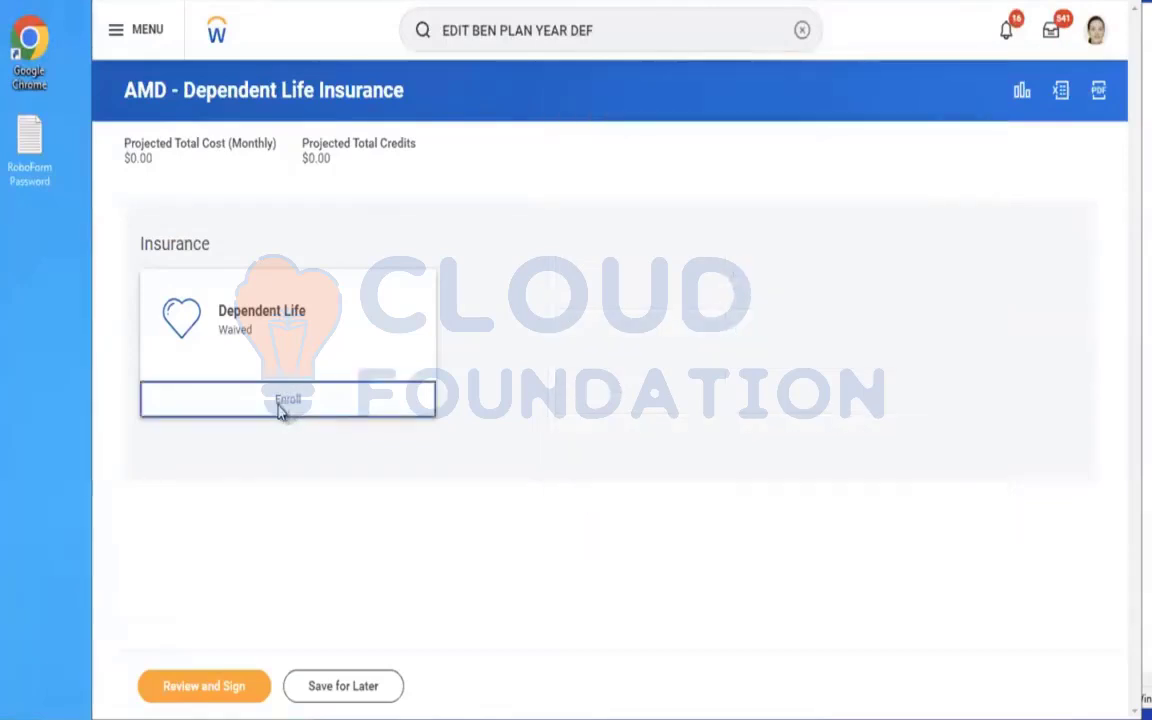
pyautogui.click(220, 410)
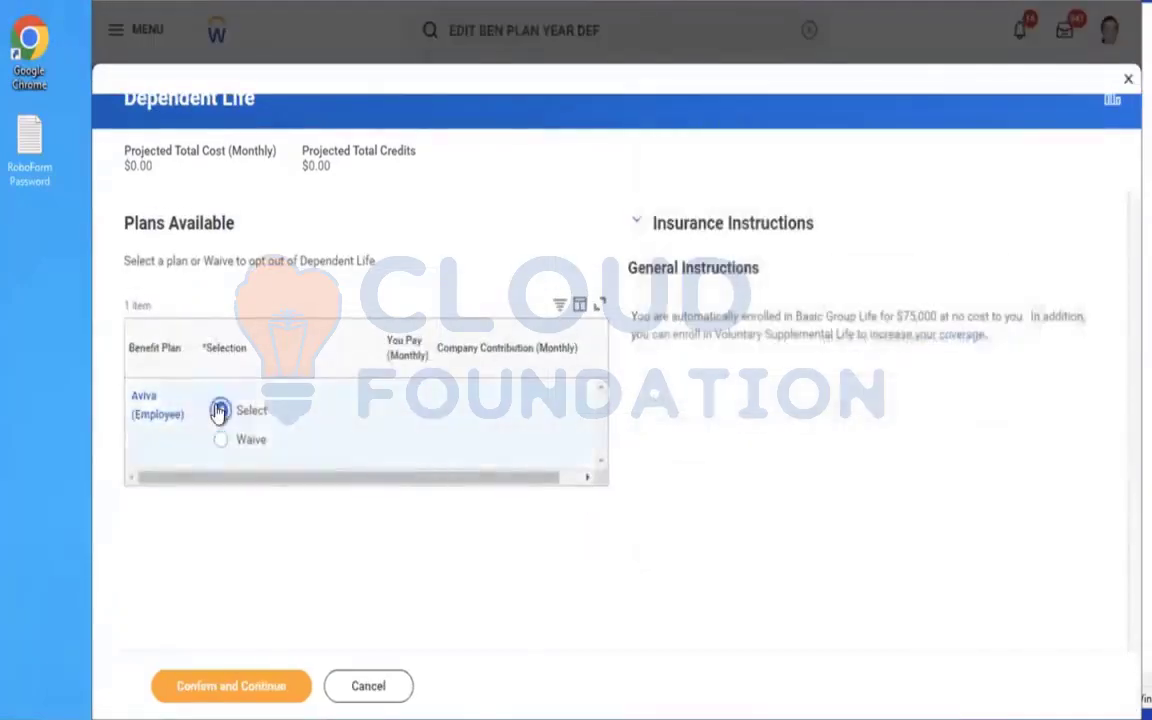
pyautogui.click(221, 694)
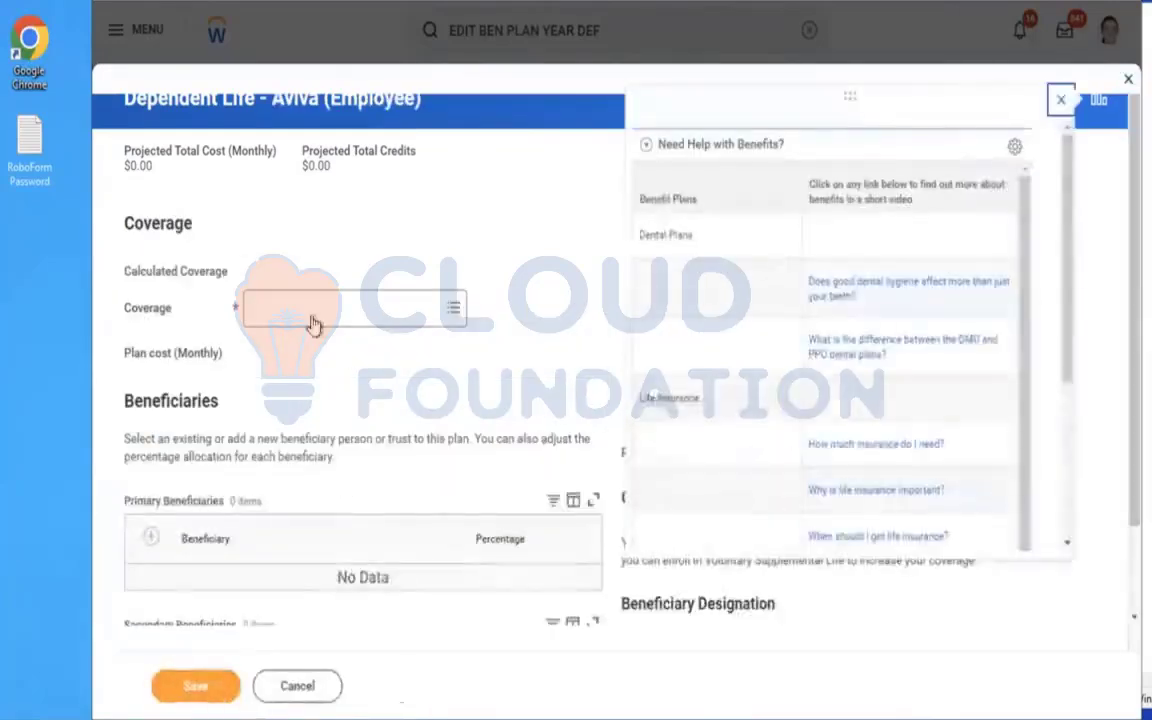
pyautogui.click(313, 316)
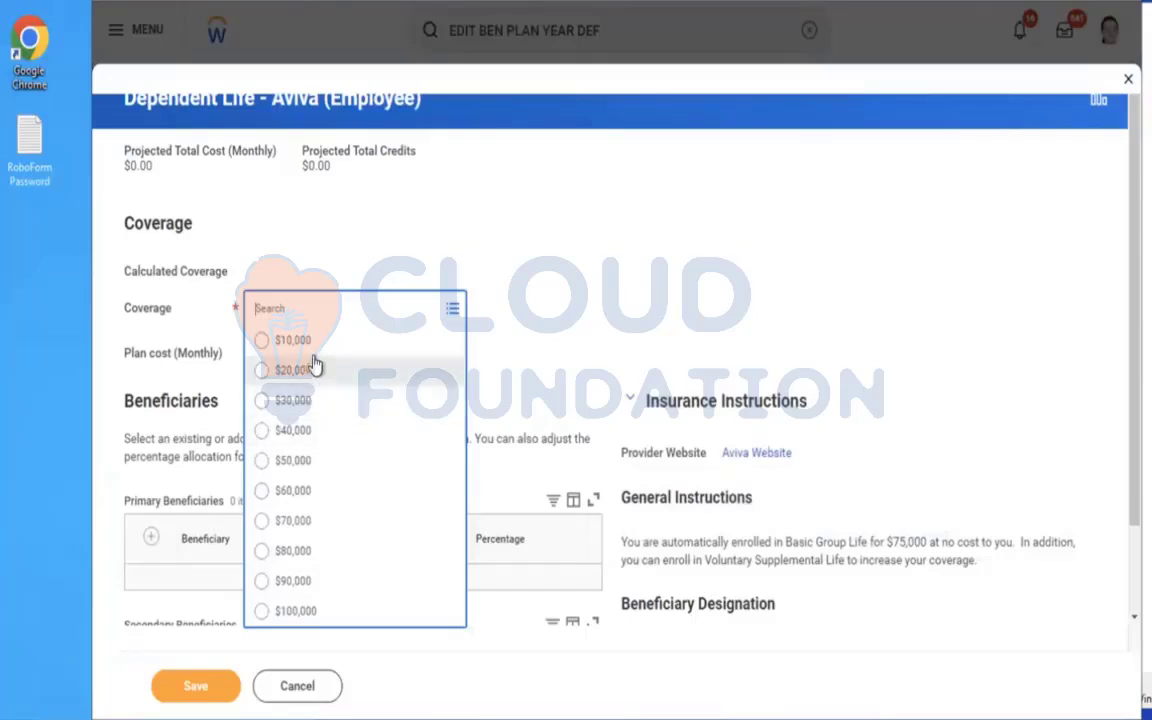
pyautogui.click(713, 210)
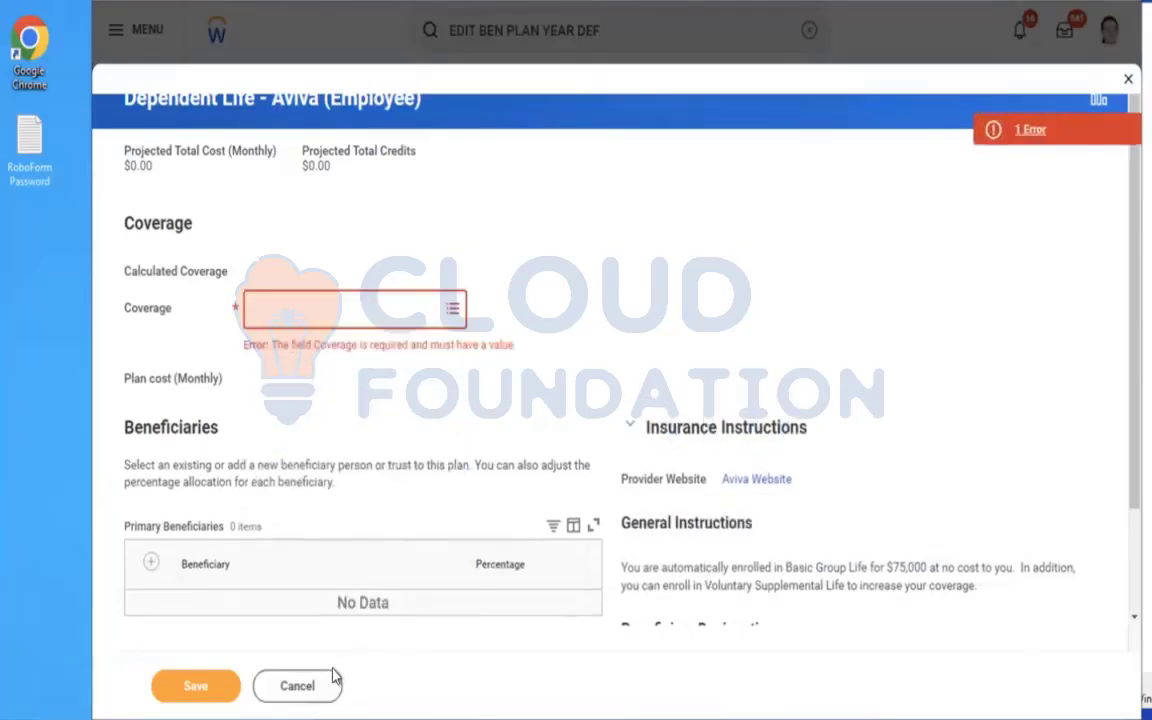
# Review the Aviva plan's coverage choices and beneficiary sections, and cancel out of the Dependent Life enrollment.
pyautogui.click(361, 327)
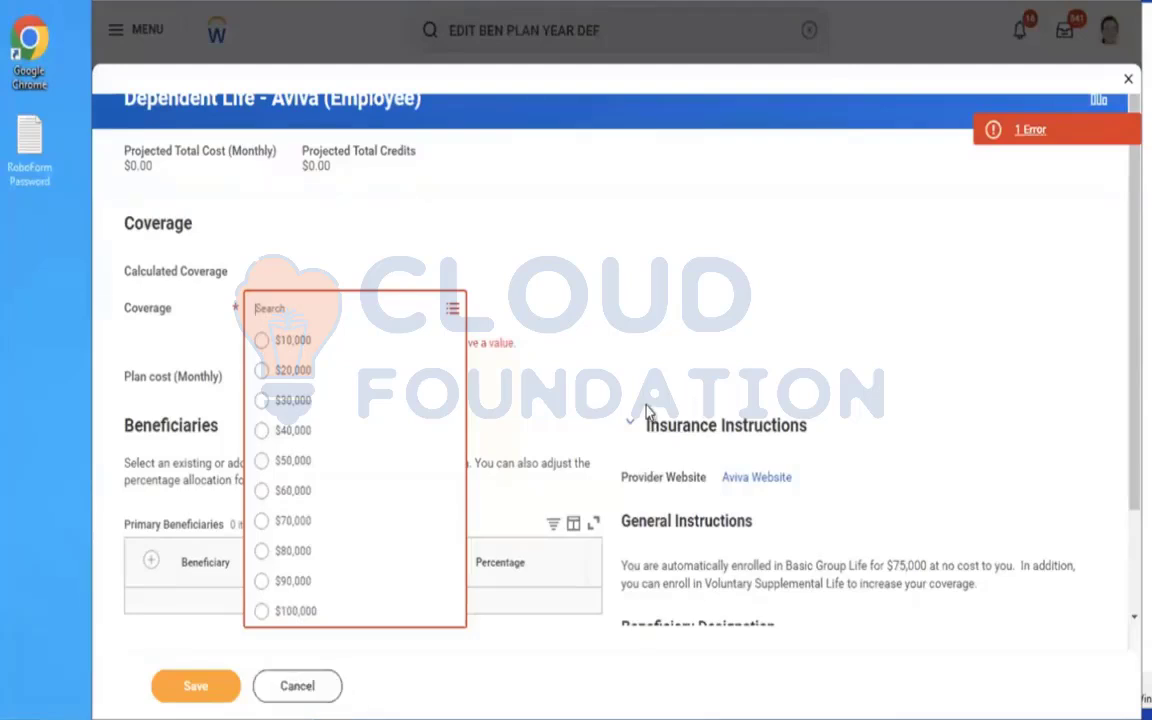
pyautogui.click(720, 548)
pyautogui.moveTo(719, 545); pyautogui.dragTo(792, 567)
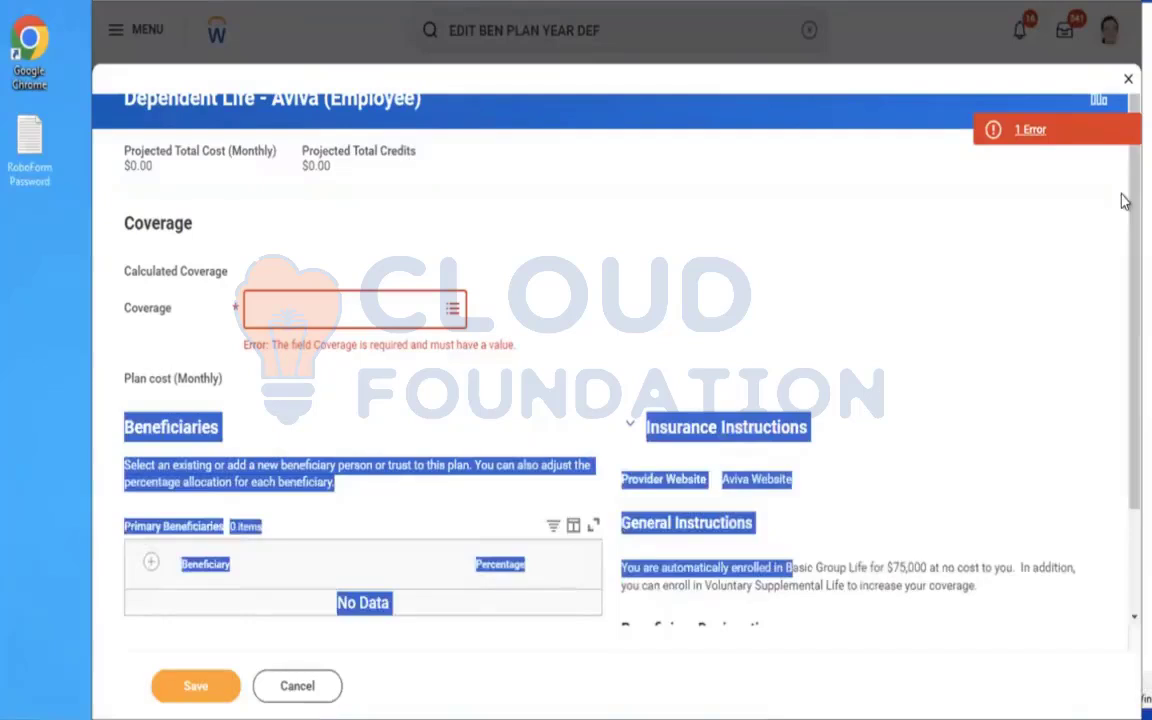
pyautogui.scroll(-2, 1122, 200)
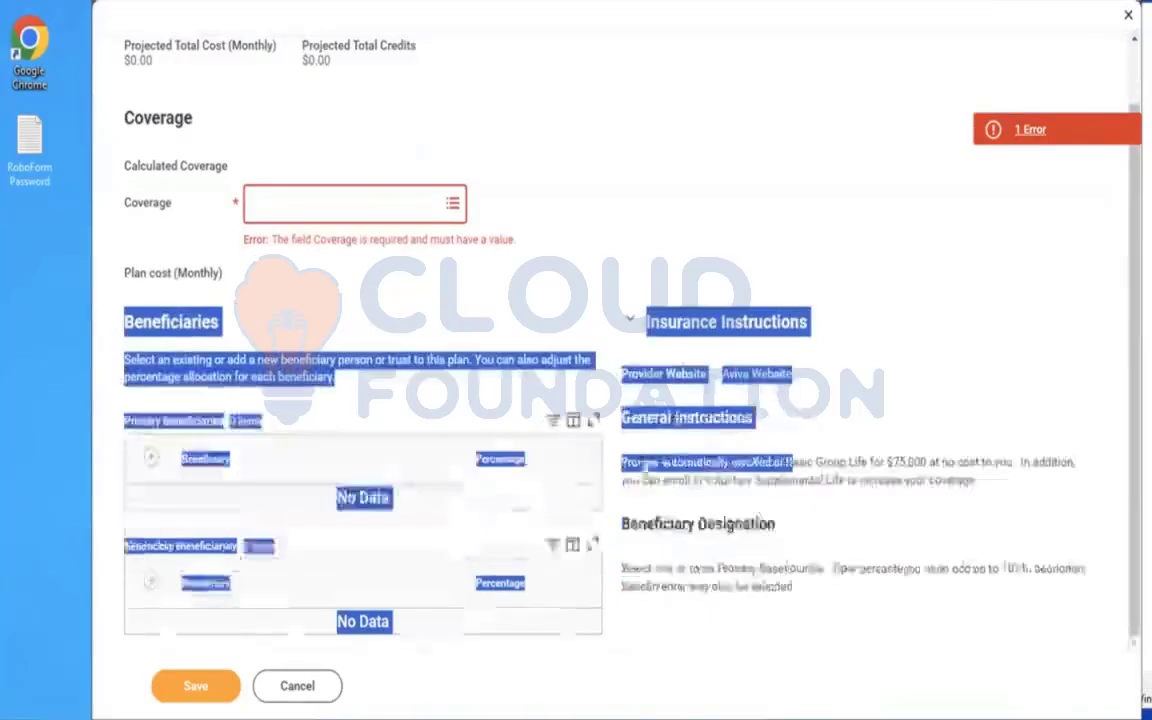
pyautogui.click(320, 687)
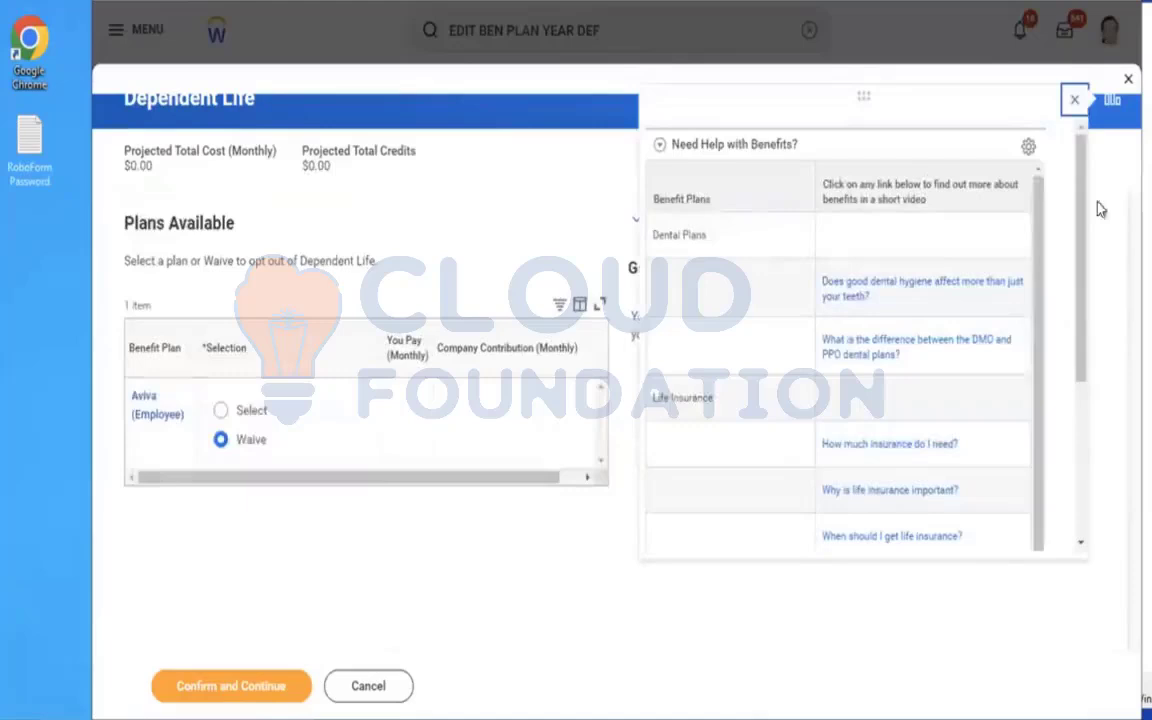
pyautogui.click(1074, 100)
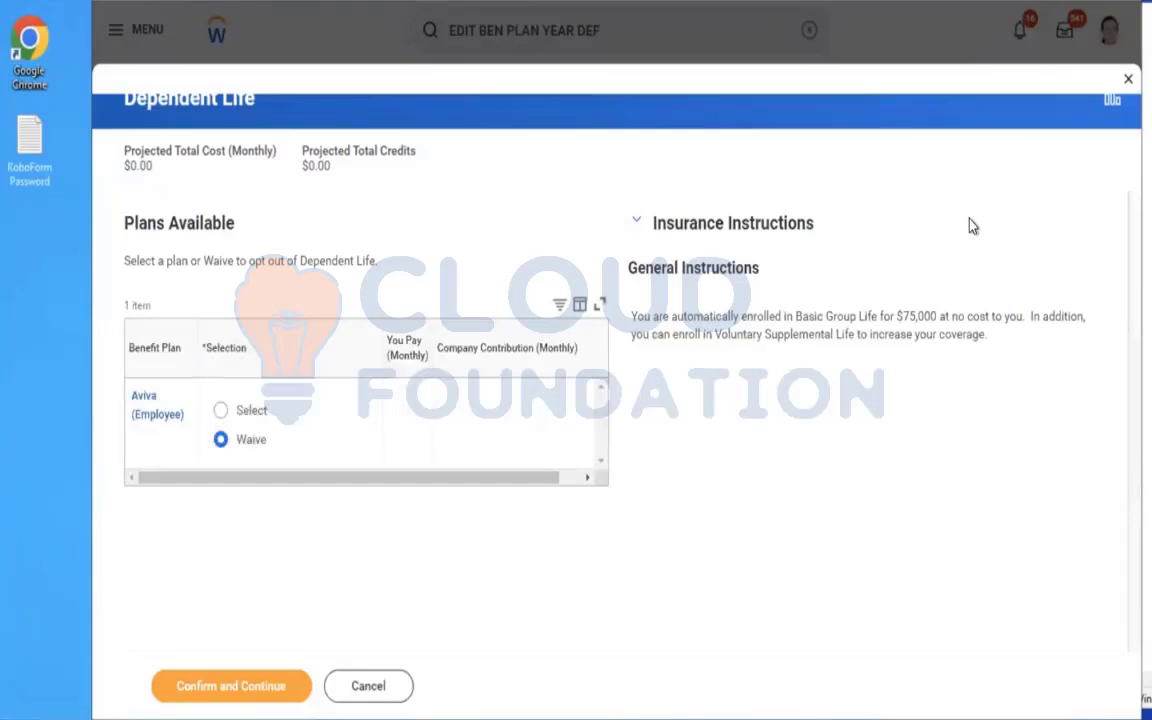
pyautogui.click(377, 690)
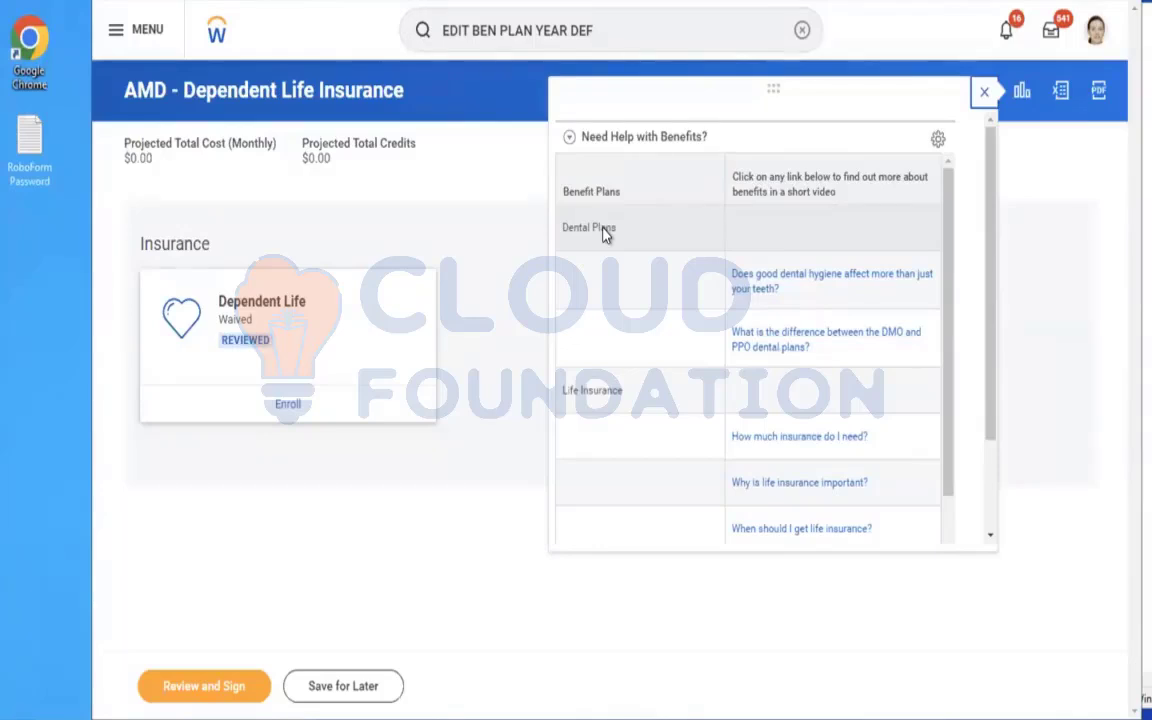
# Search for BP:CHANGE BEN and open the Change Benefits for Life Event (Default Definition) business process.
pyautogui.press('F5')
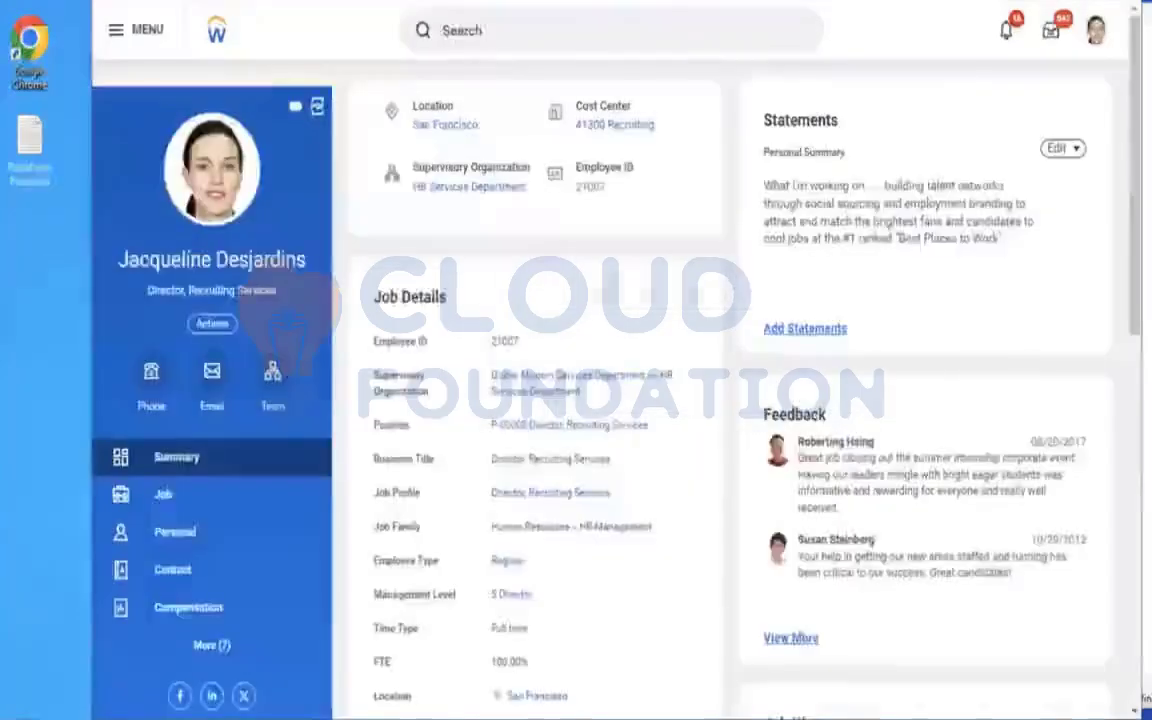
pyautogui.click(610, 30)
pyautogui.write('BP:CHANGE BEN')
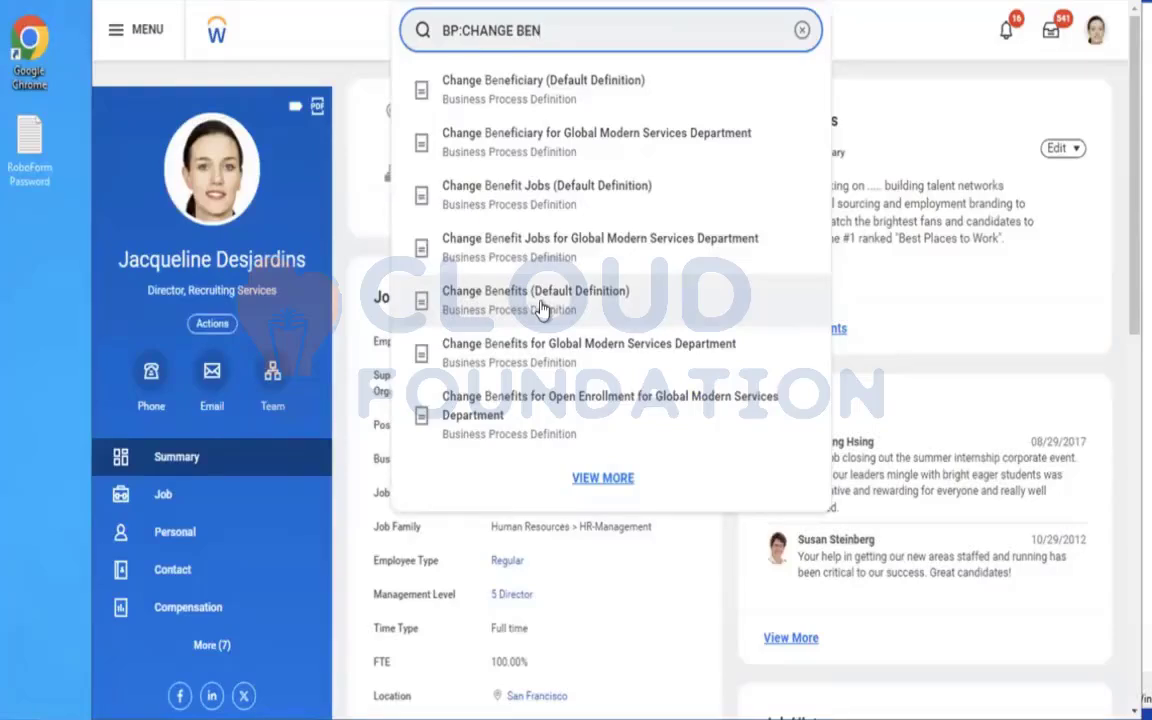
pyautogui.click(606, 480)
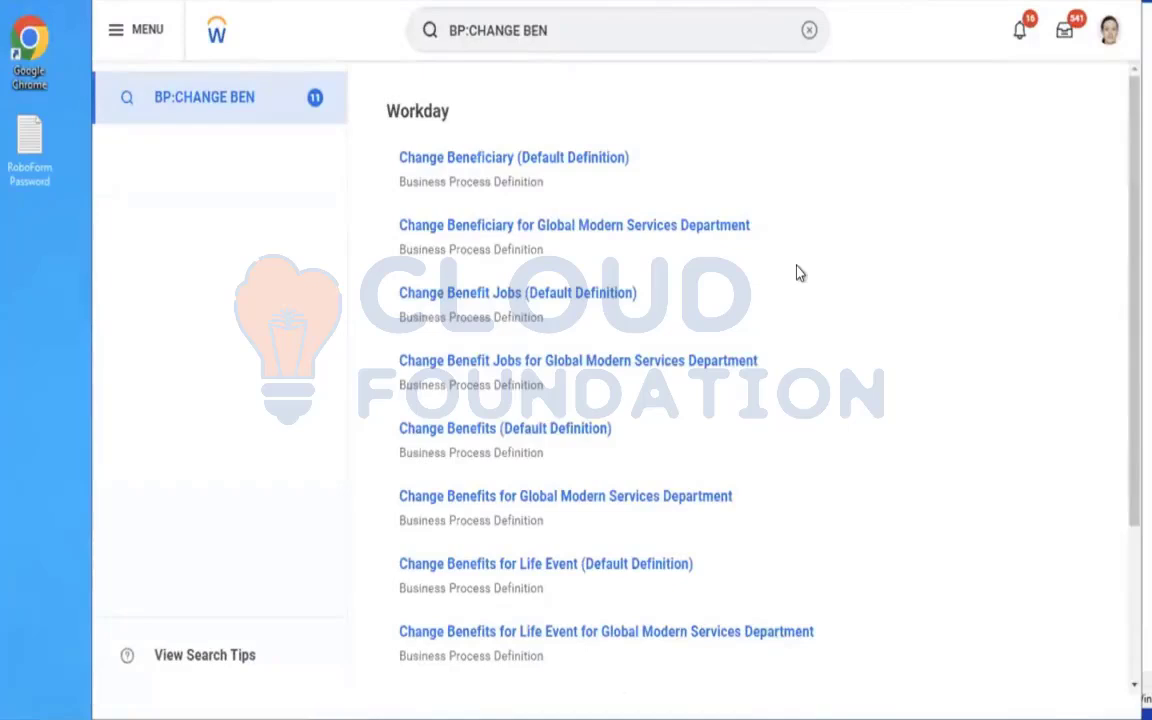
pyautogui.click(495, 566)
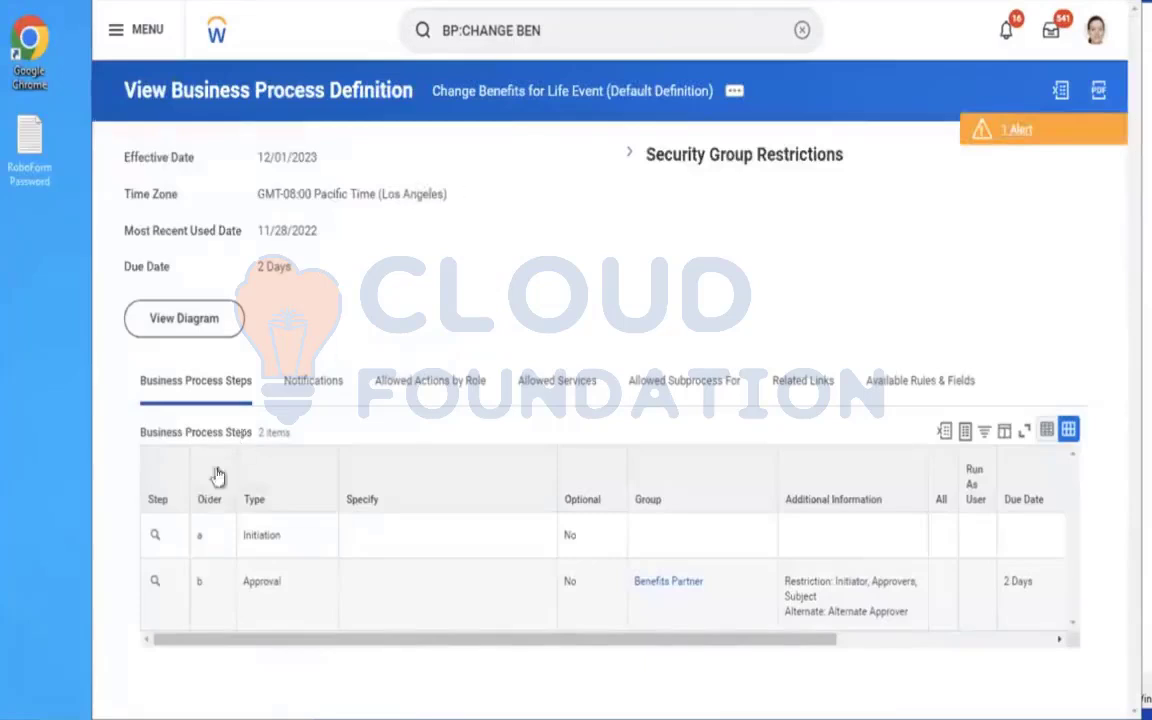
# Open Maintain Step Related Worklets for the Initiation step of the business process.
pyautogui.click(170, 540)
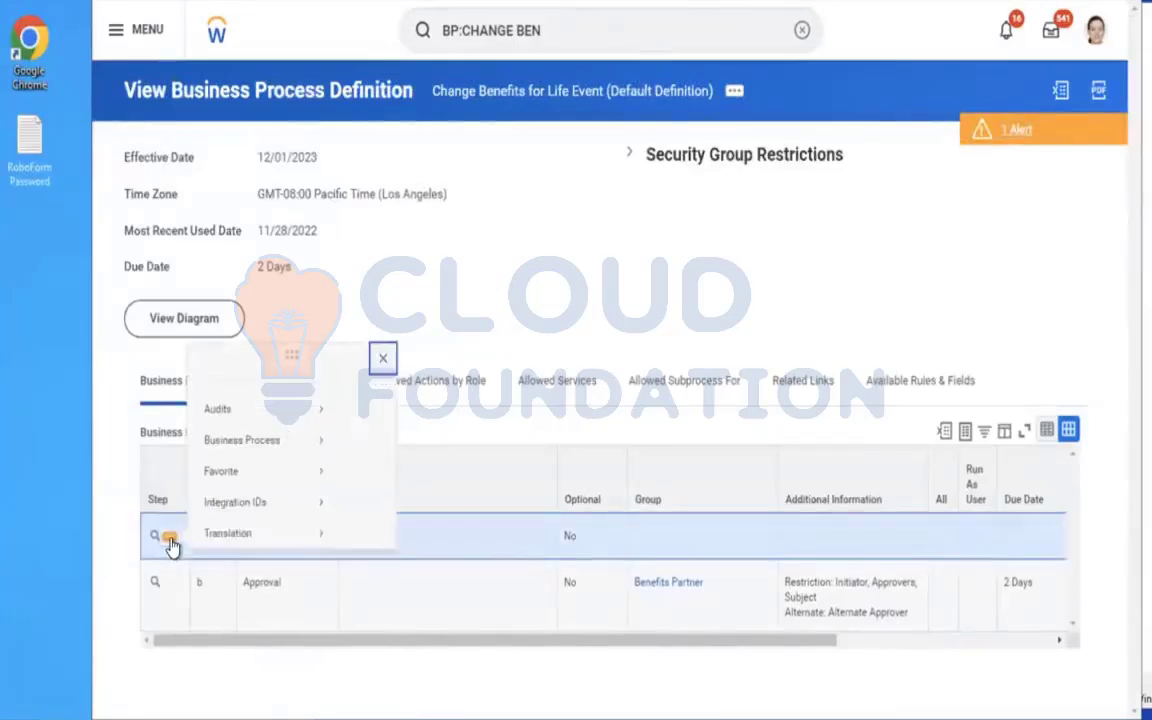
pyautogui.moveTo(242, 430)
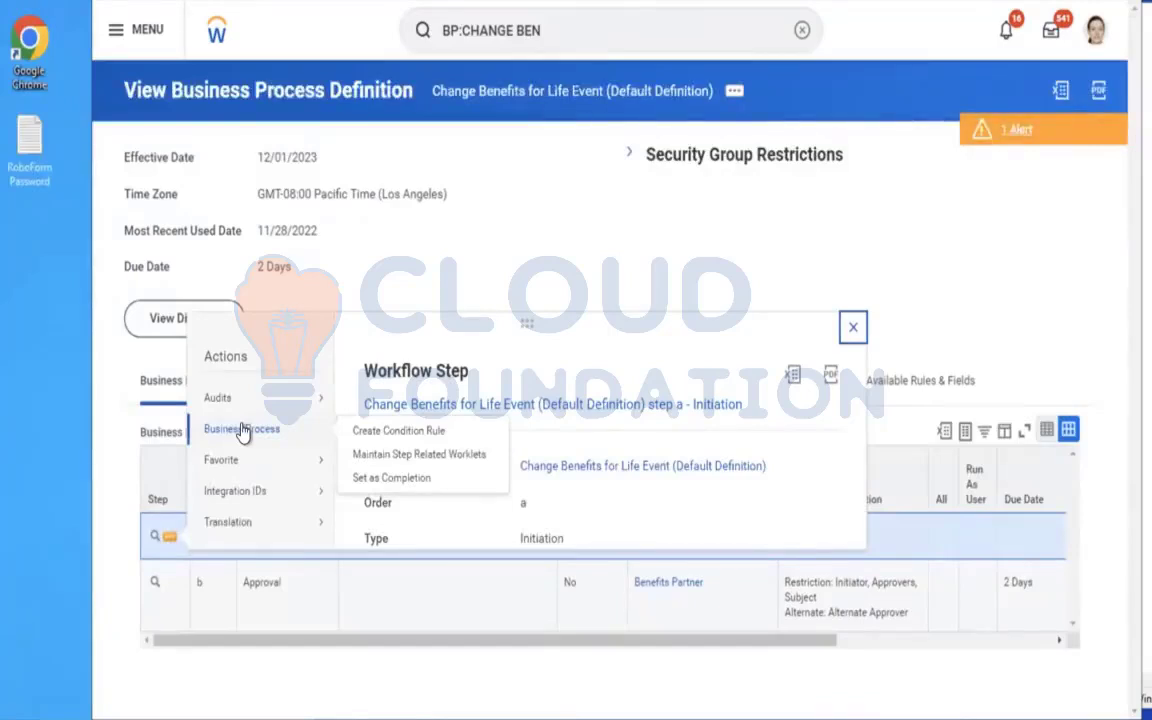
pyautogui.moveTo(255, 500)
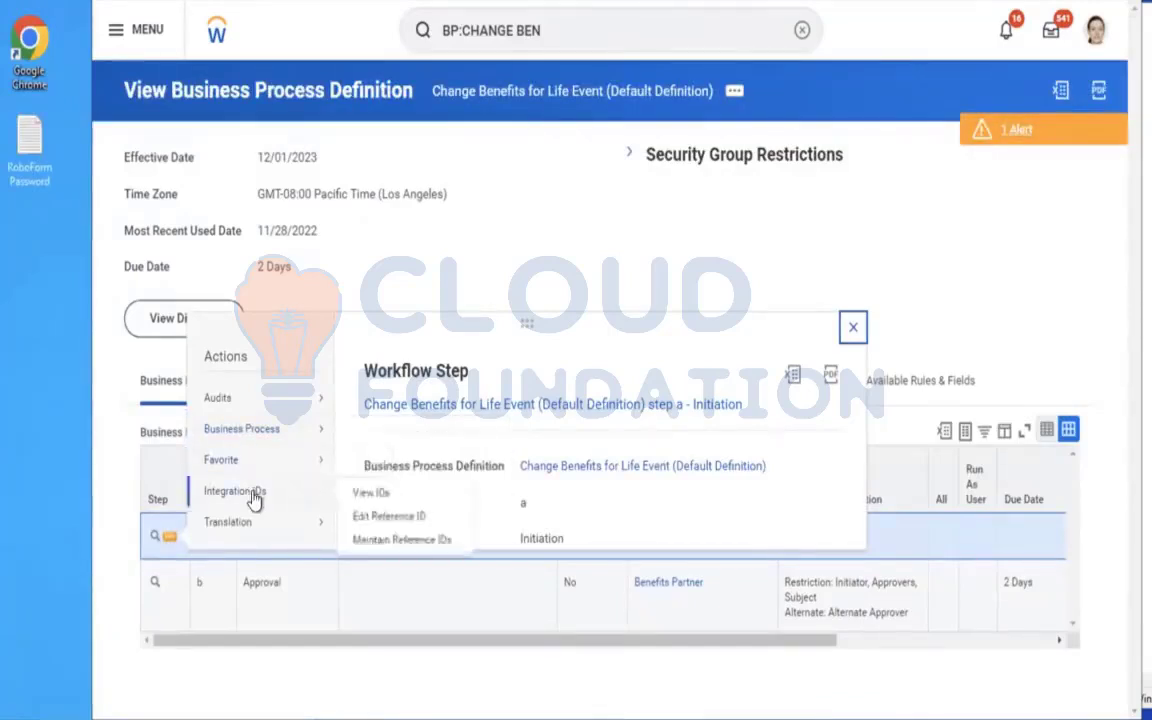
pyautogui.moveTo(245, 397)
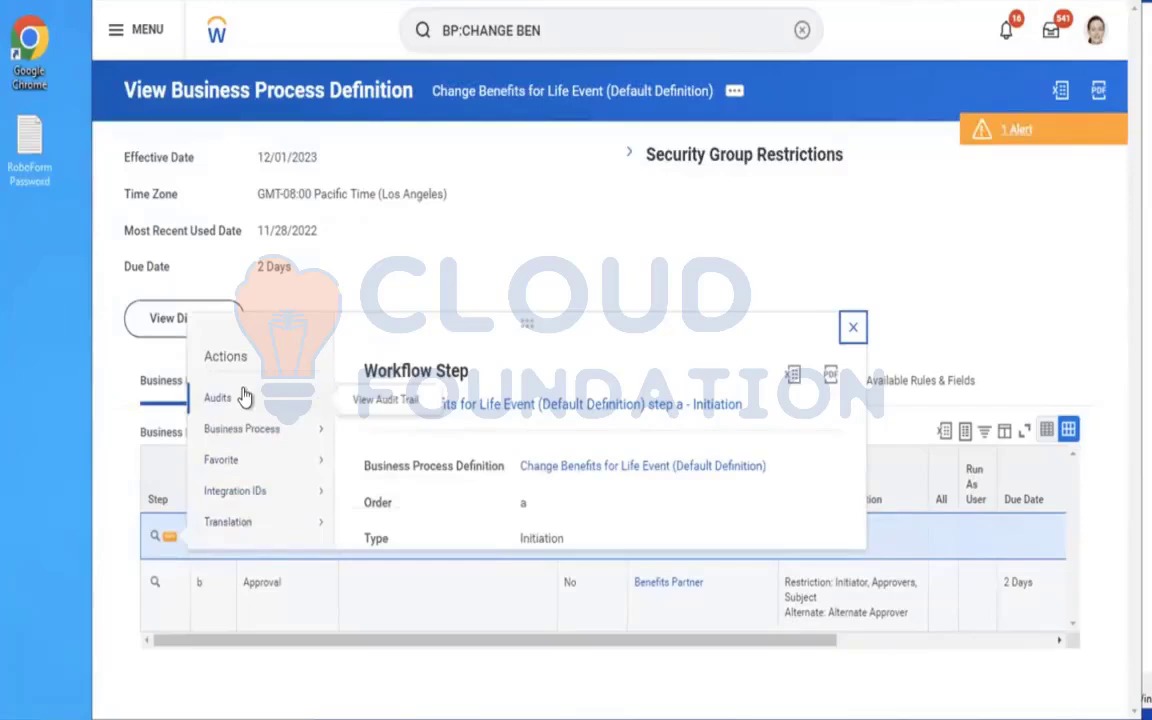
pyautogui.moveTo(325, 429)
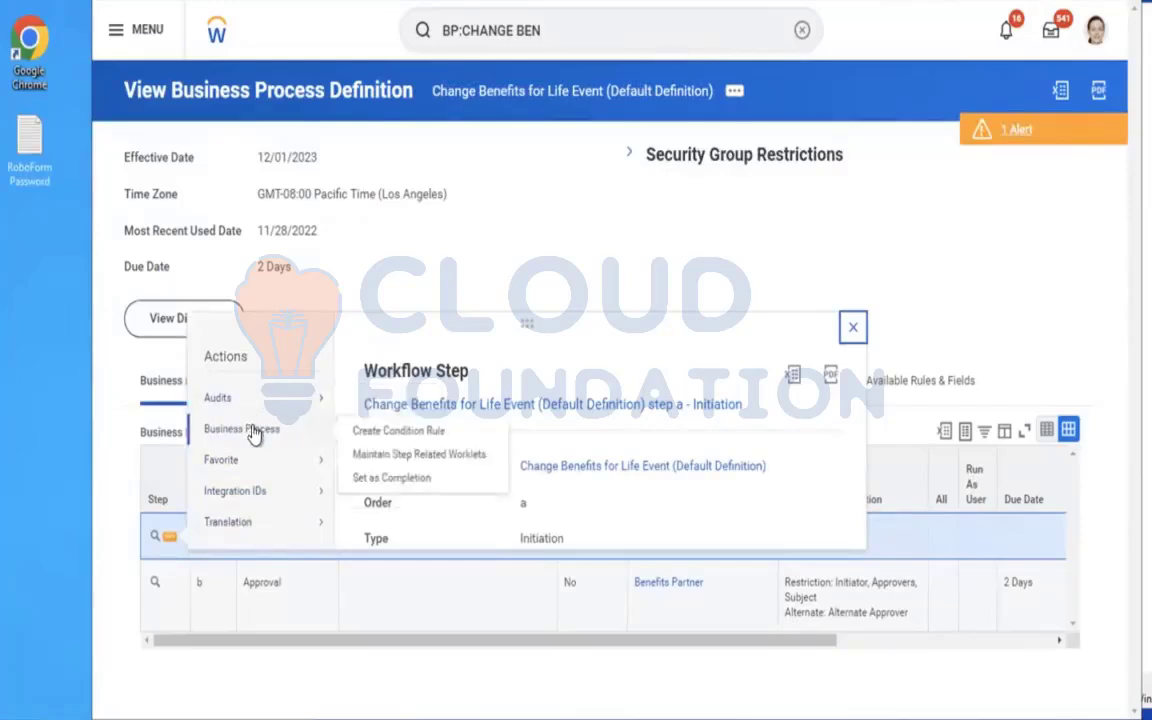
pyautogui.click(400, 458)
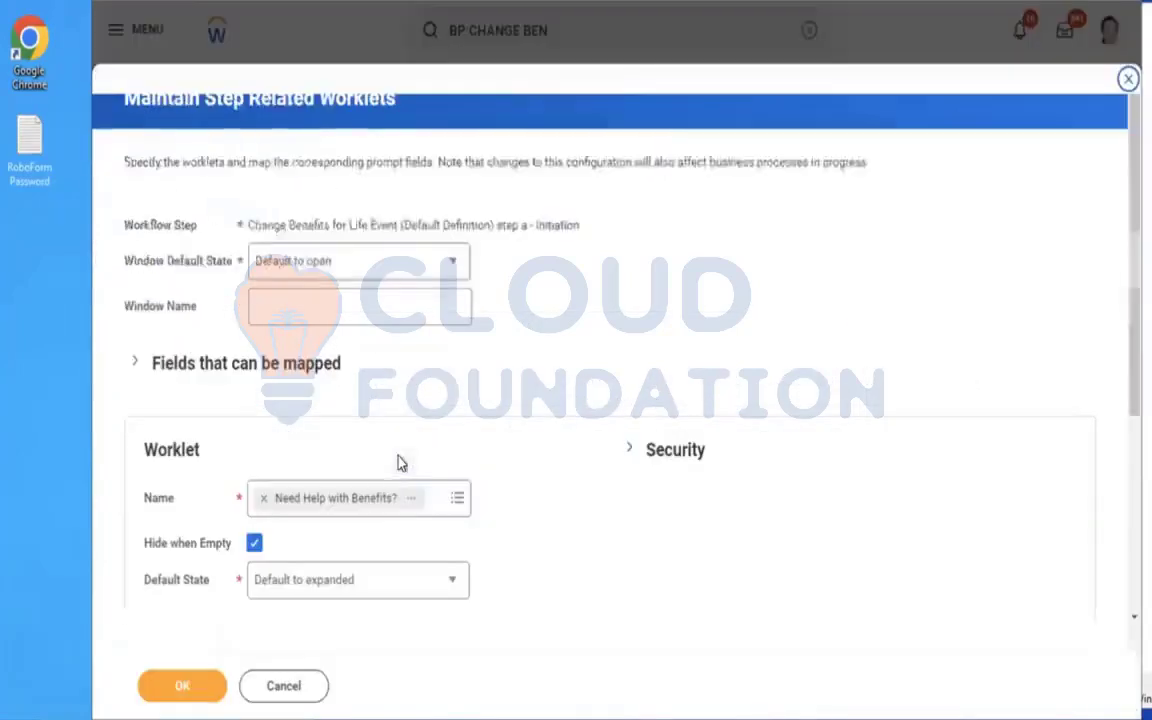
# Examine the Need Help with Benefits? worklet's default state options, prompts and custom report details.
pyautogui.scroll(-3, 610, 360)
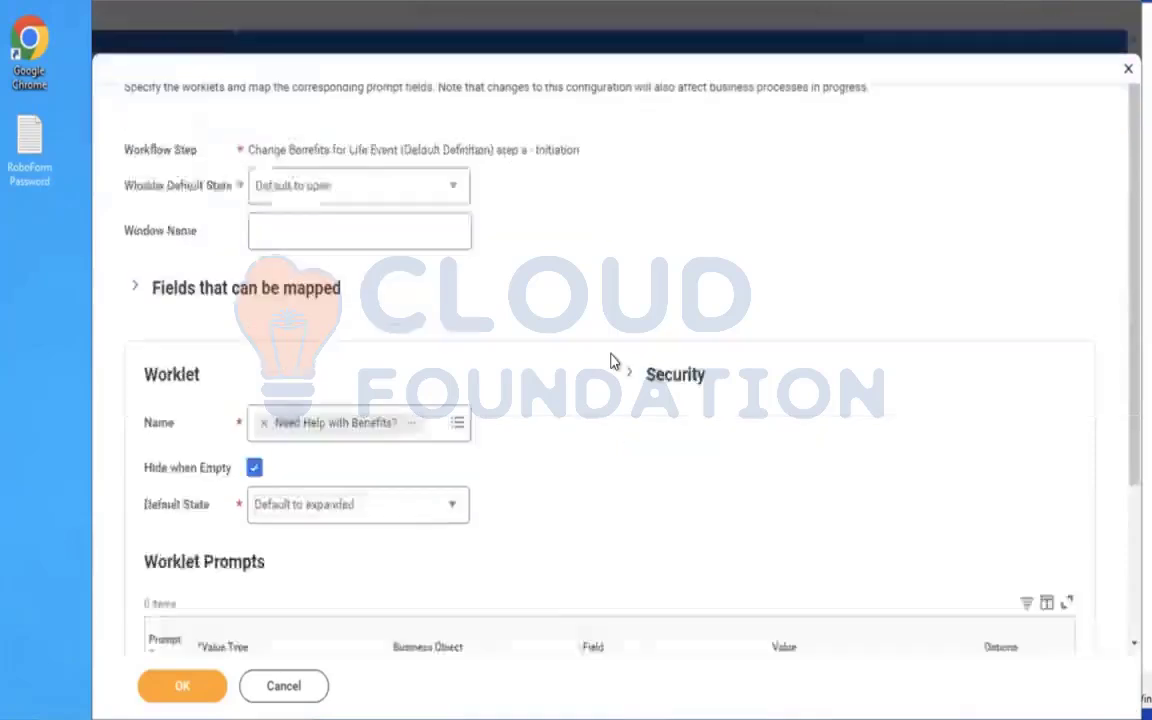
pyautogui.scroll(-1, 613, 361)
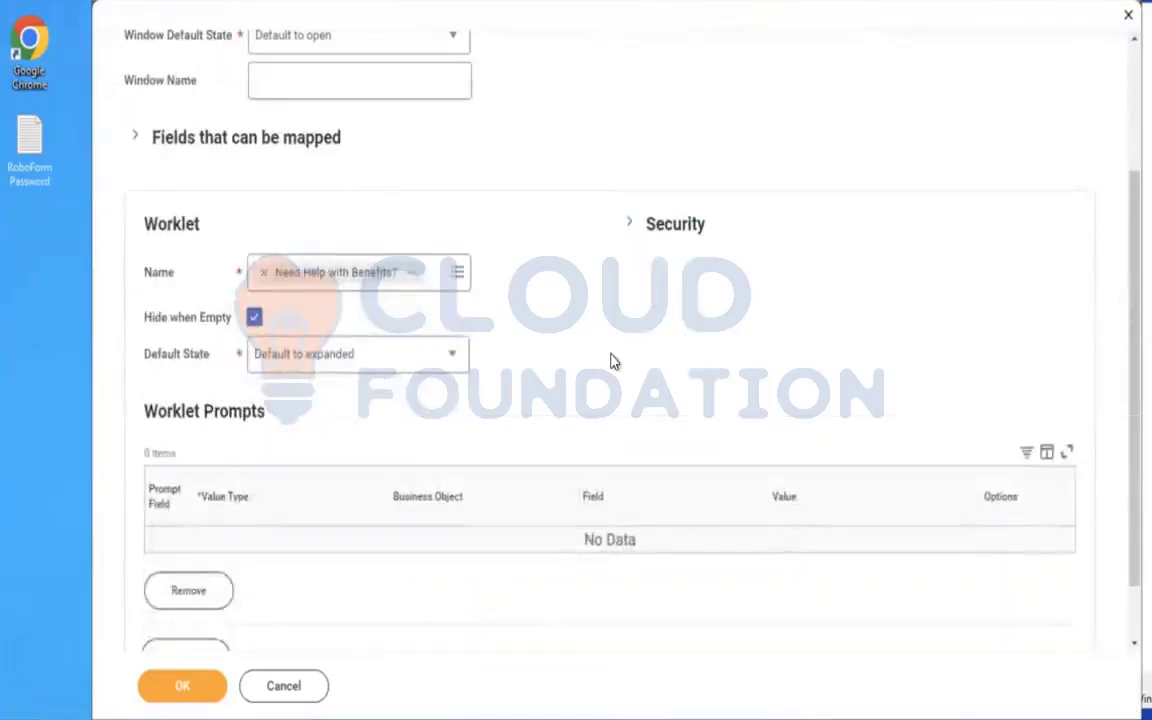
pyautogui.scroll(-1, 610, 360)
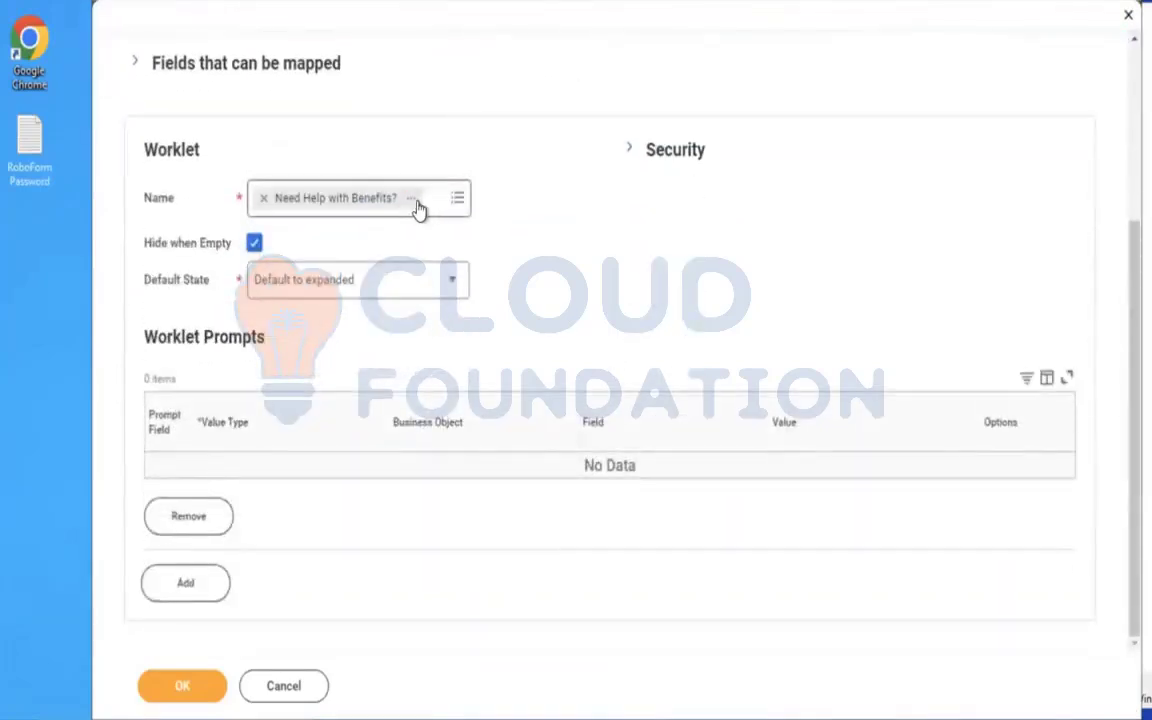
pyautogui.click(412, 199)
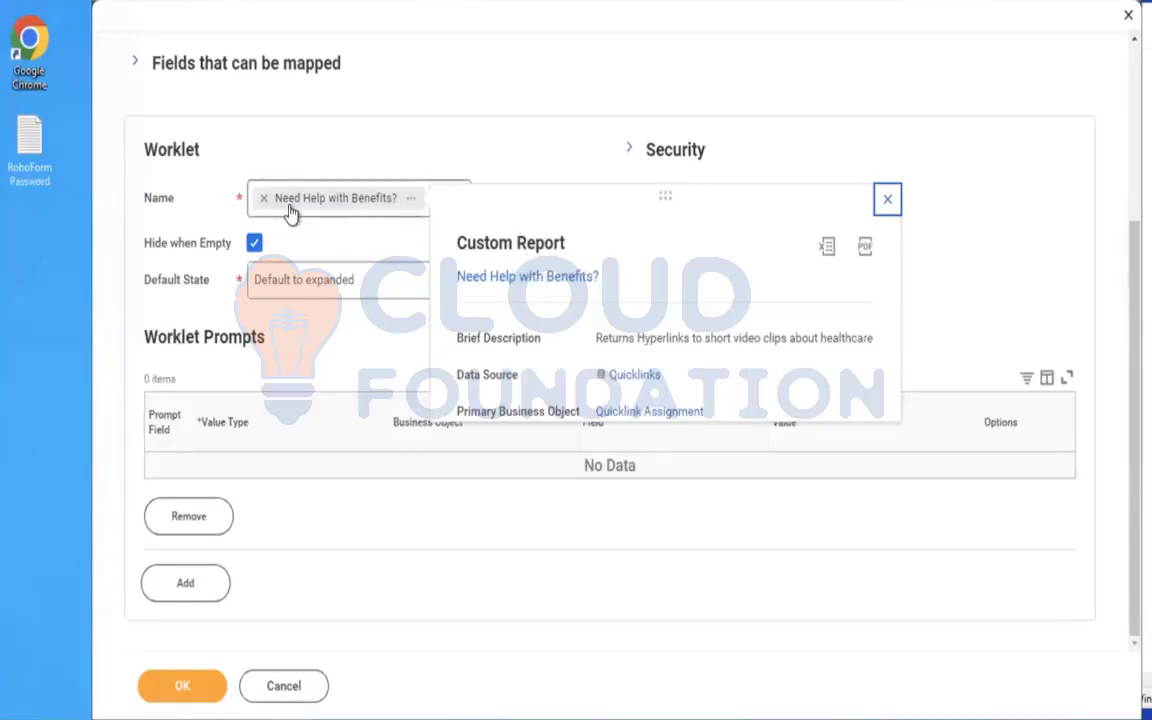
pyautogui.click(380, 288)
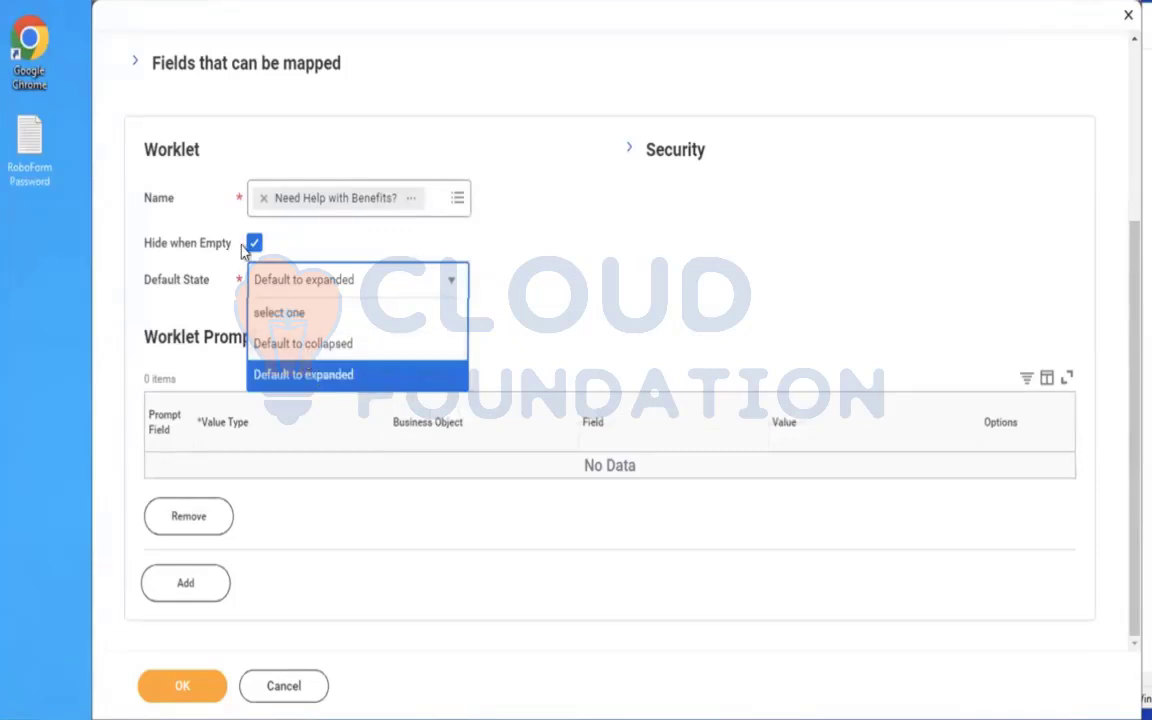
pyautogui.click(696, 261)
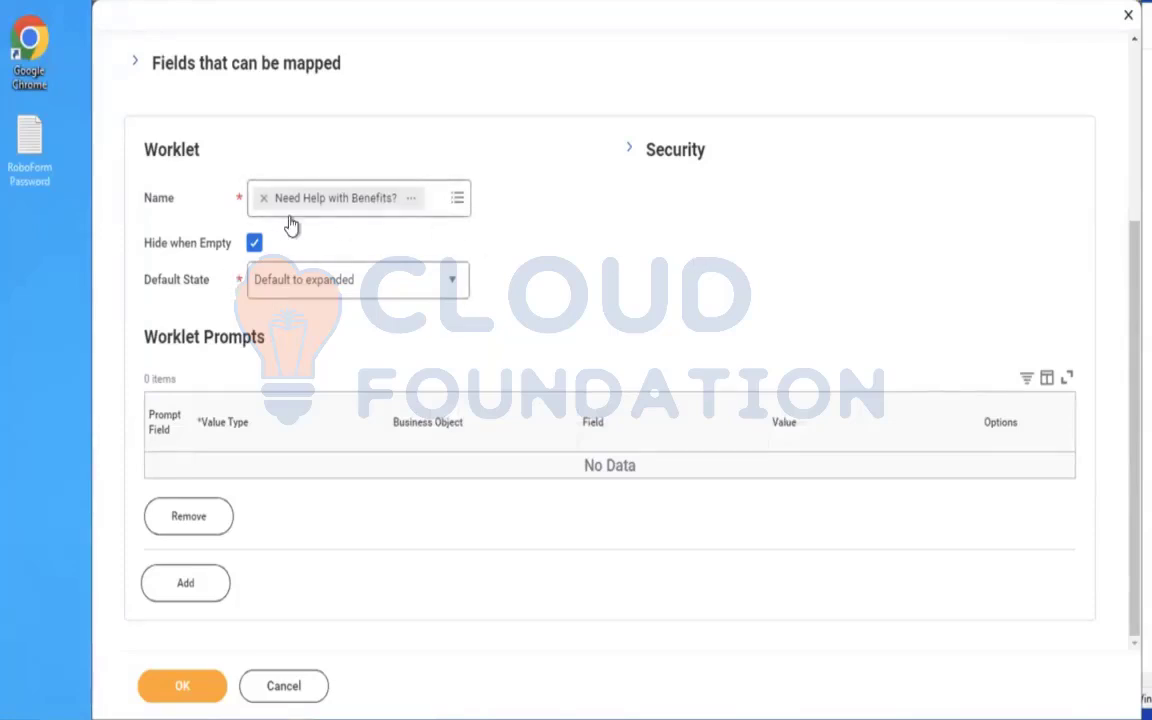
pyautogui.click(414, 200)
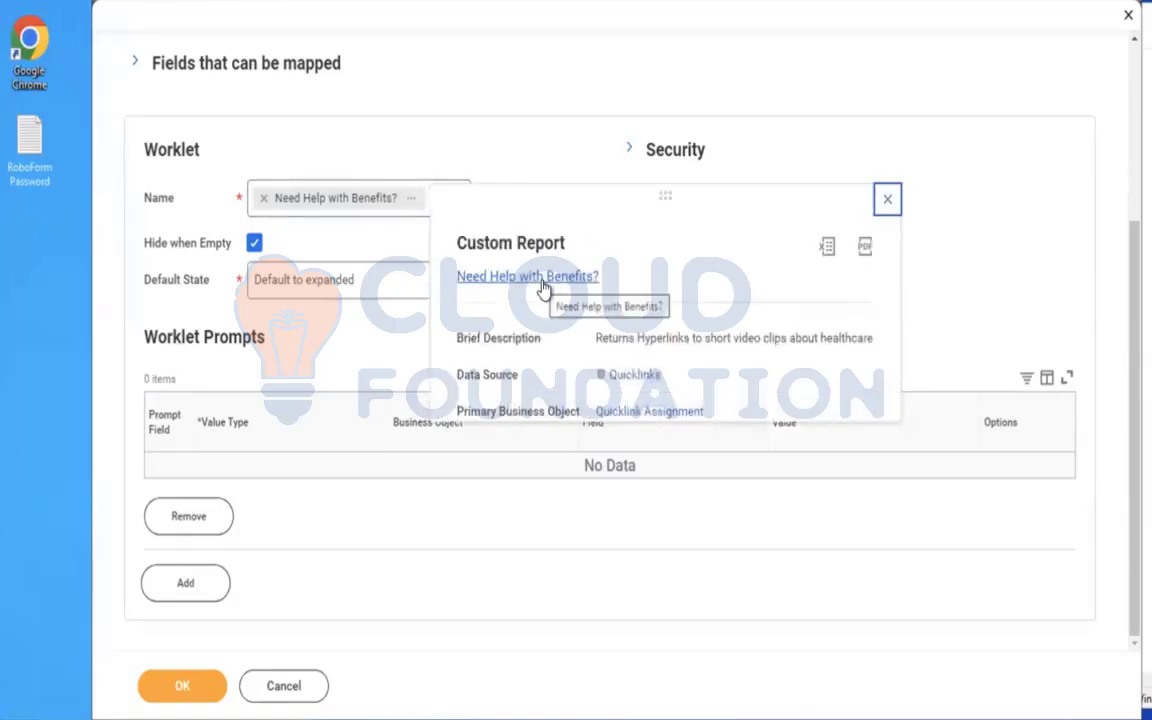
# Open the Need Help with Benefits? custom report in a new tab from the worklet's details.
pyautogui.rightClick(545, 290)
pyautogui.click(576, 293)
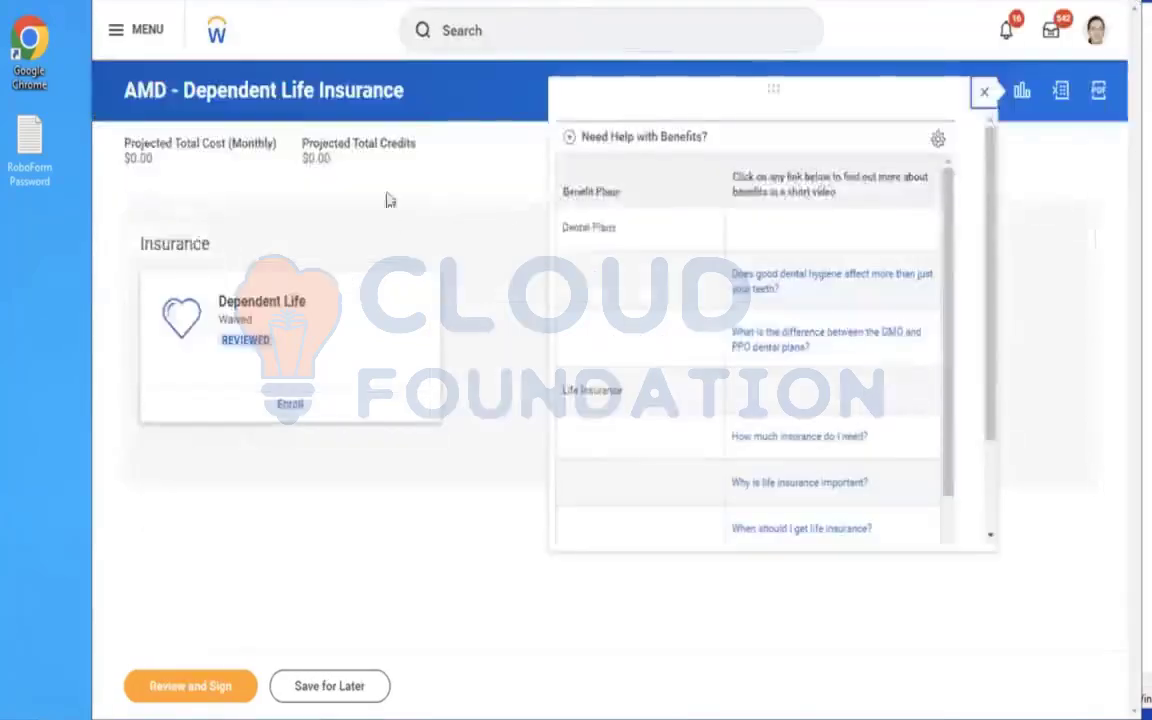
# Enroll in Dependent Life by selecting the Aviva (Employee) plan with $10,000 coverage, and save the election.
pyautogui.click(287, 406)
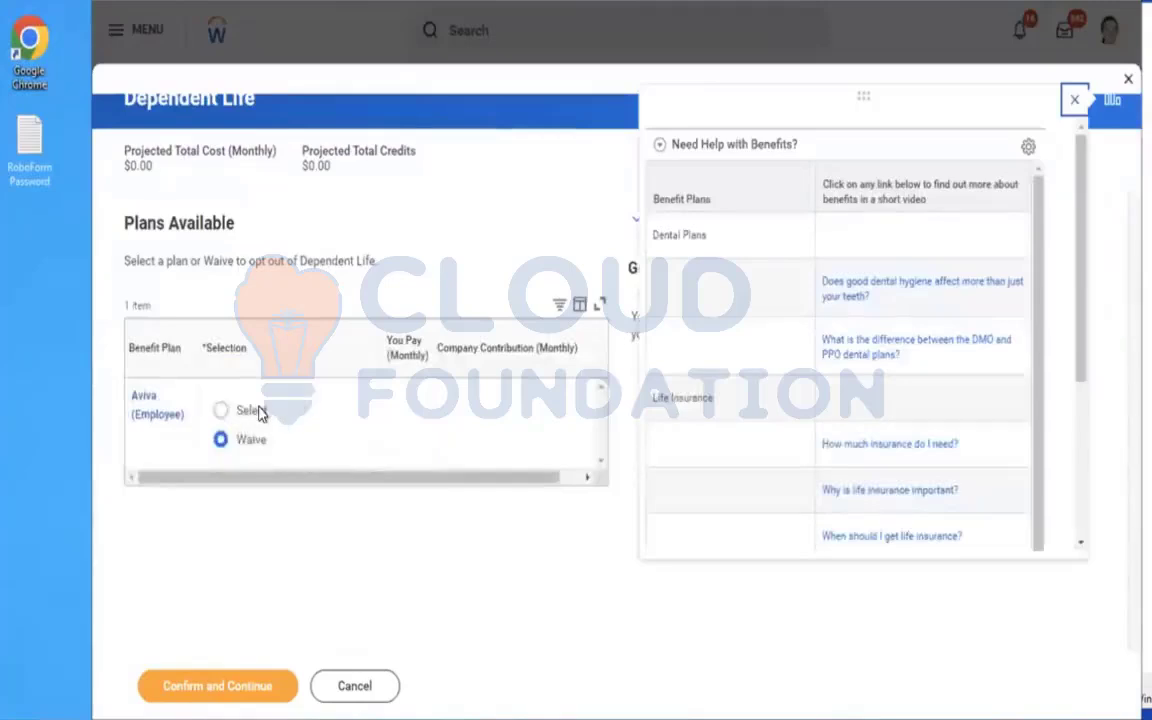
pyautogui.click(258, 411)
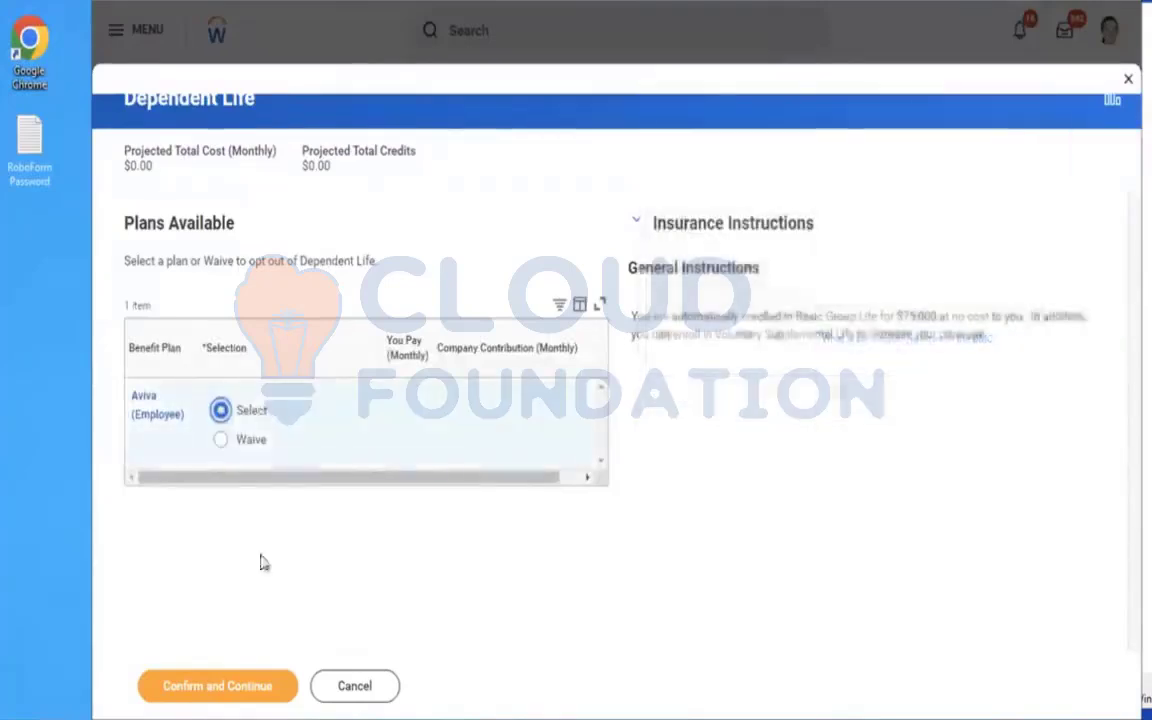
pyautogui.click(191, 688)
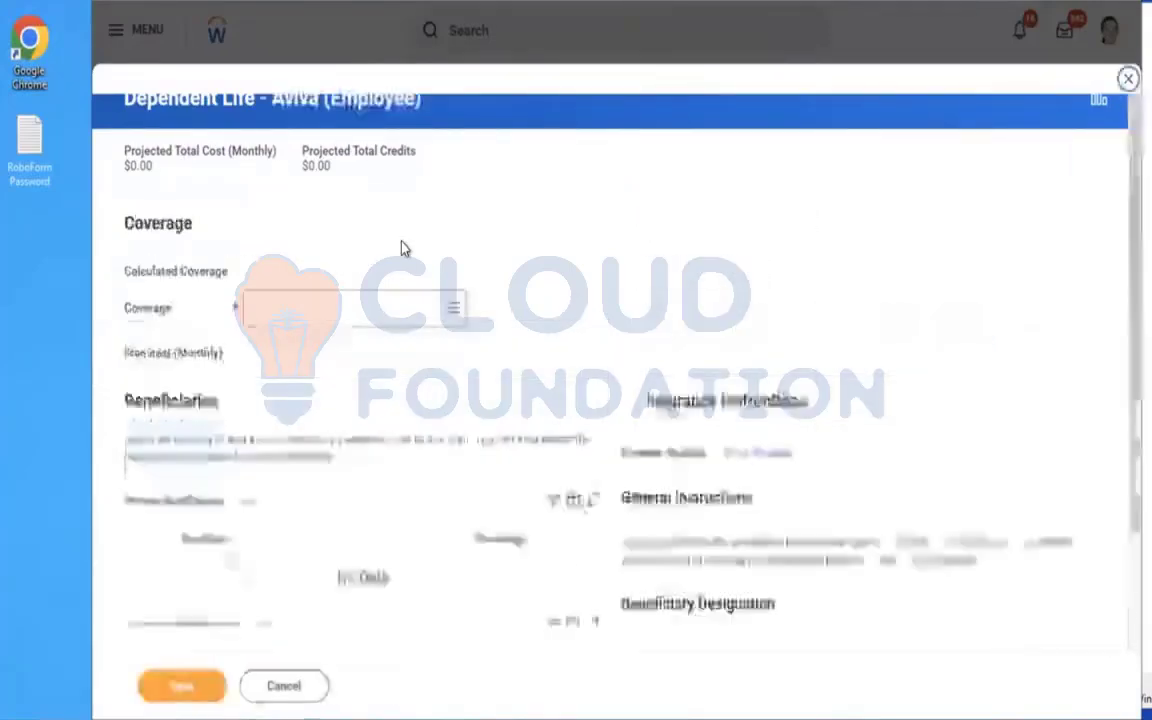
pyautogui.click(360, 312)
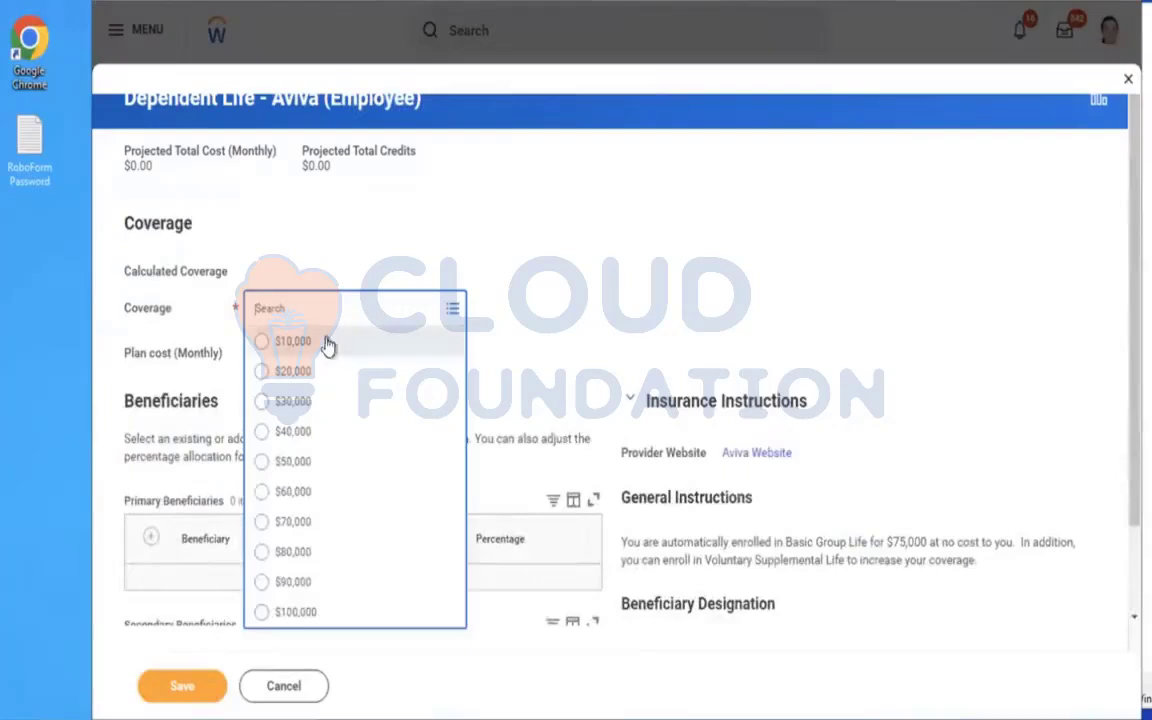
pyautogui.click(320, 345)
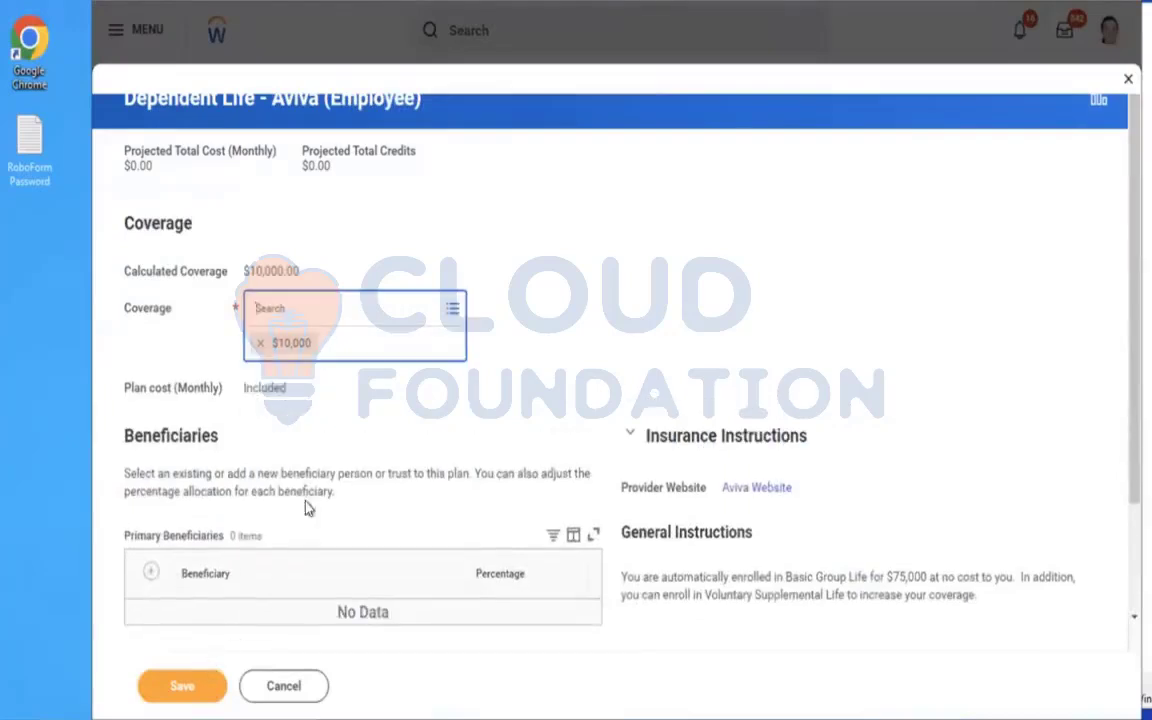
pyautogui.click(177, 686)
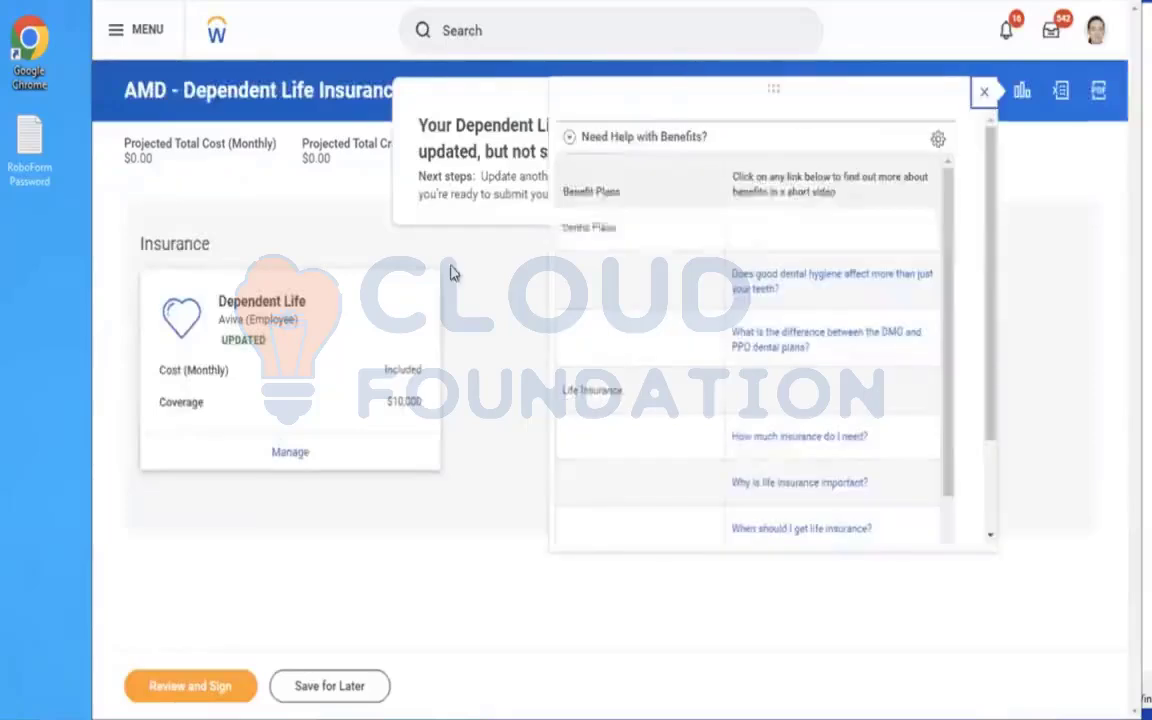
# Review the AMD - Dependent Life Insurance election summary, then submit the elections and finish.
pyautogui.click(980, 93)
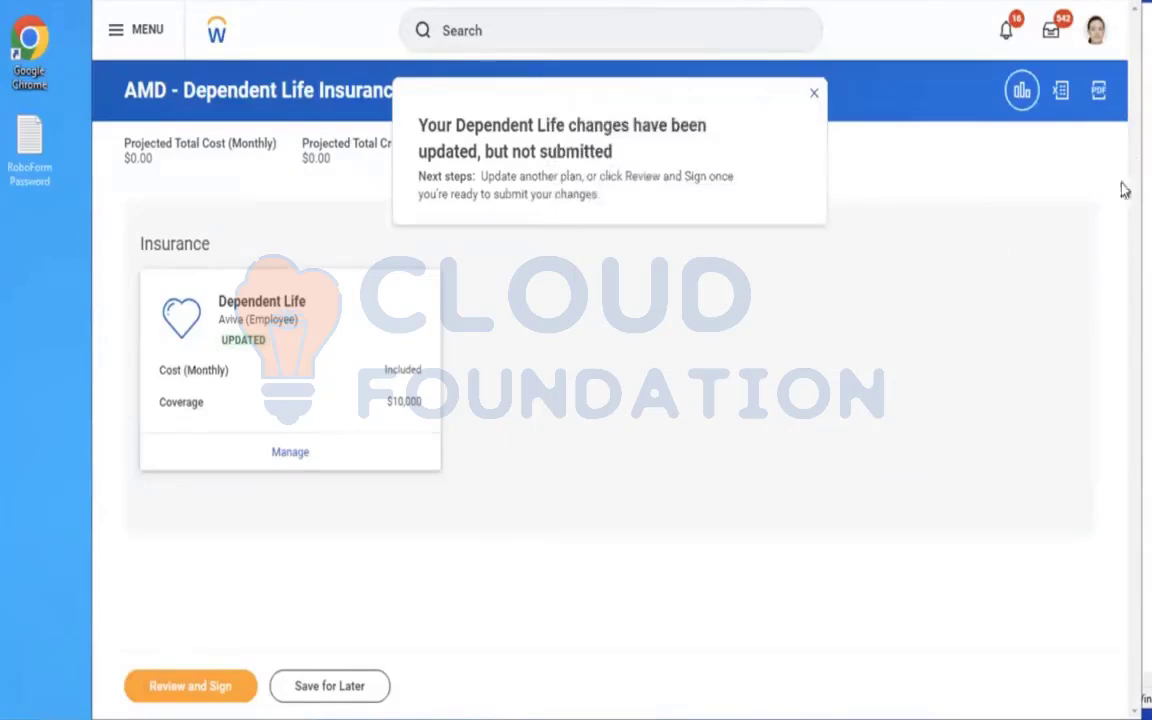
pyautogui.click(167, 692)
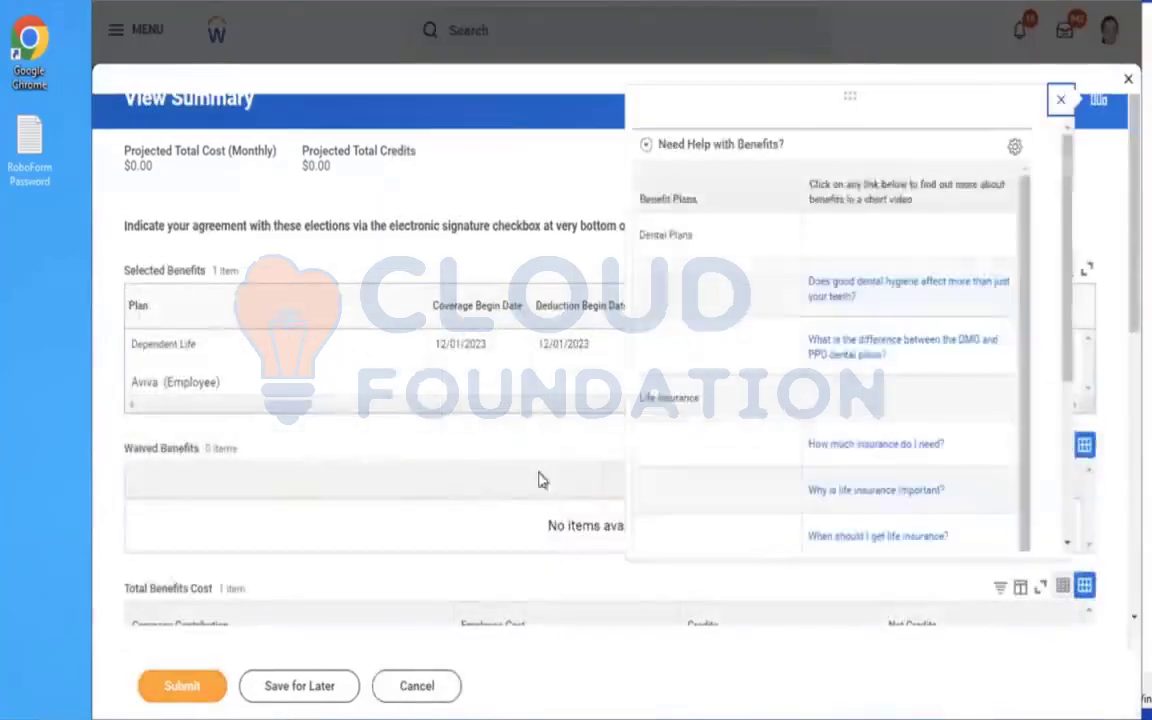
pyautogui.click(438, 450)
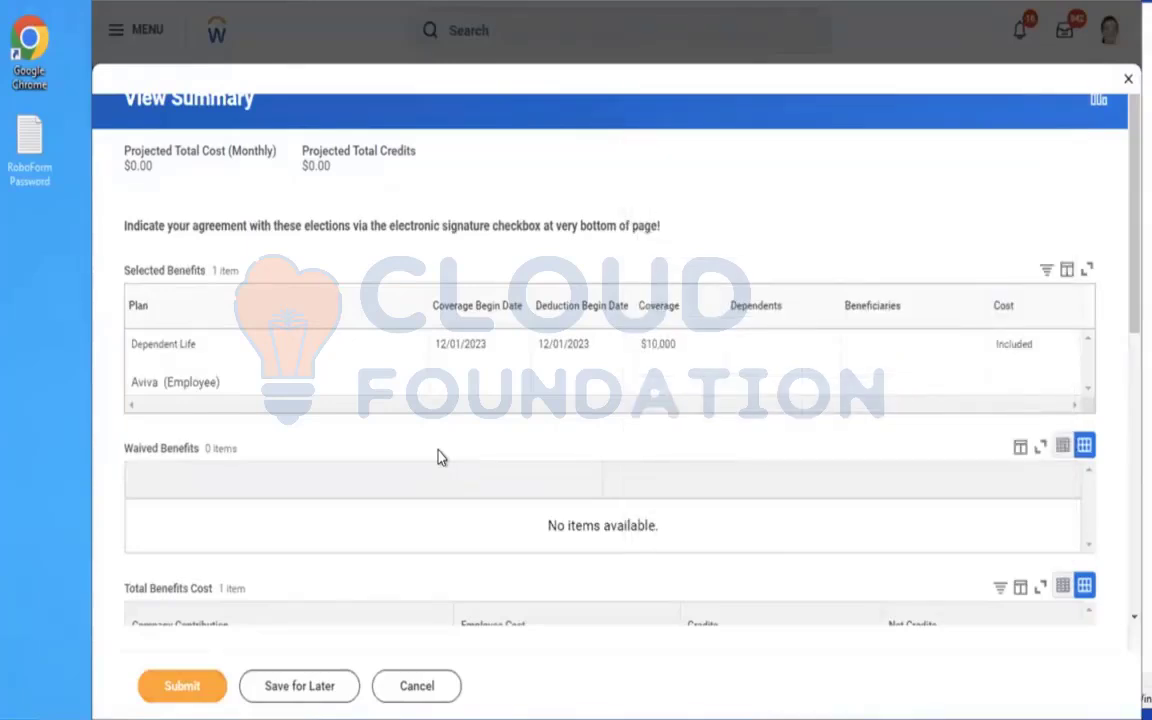
pyautogui.click(182, 689)
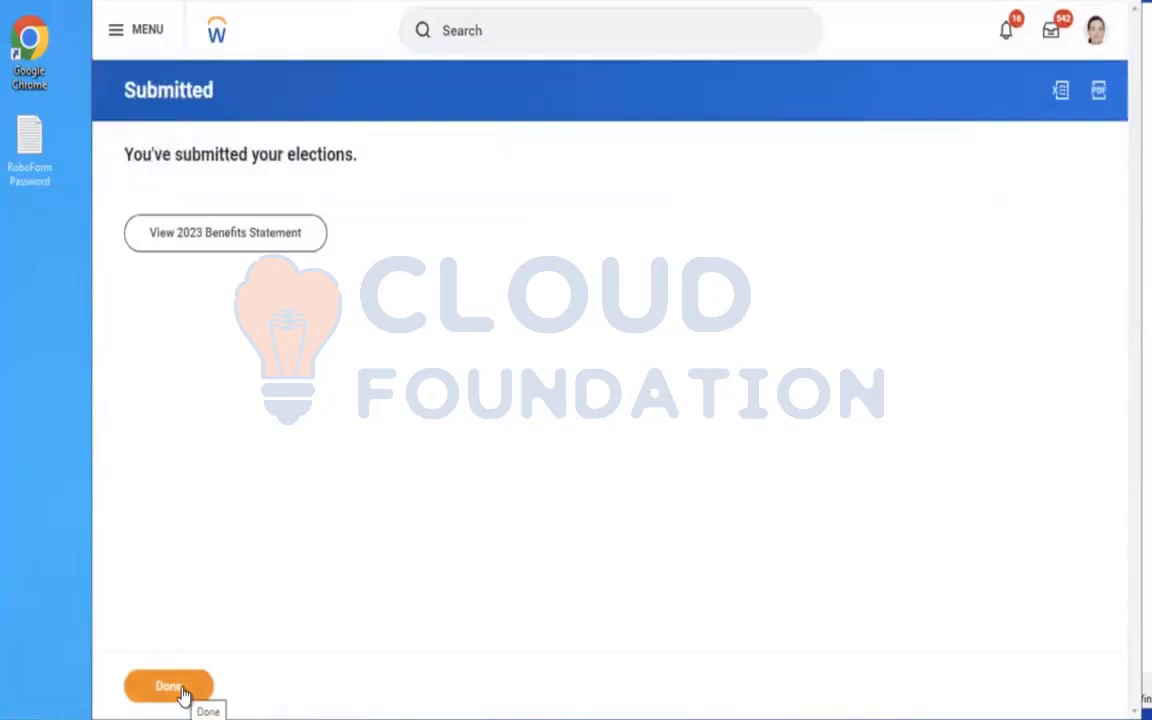
pyautogui.click(170, 686)
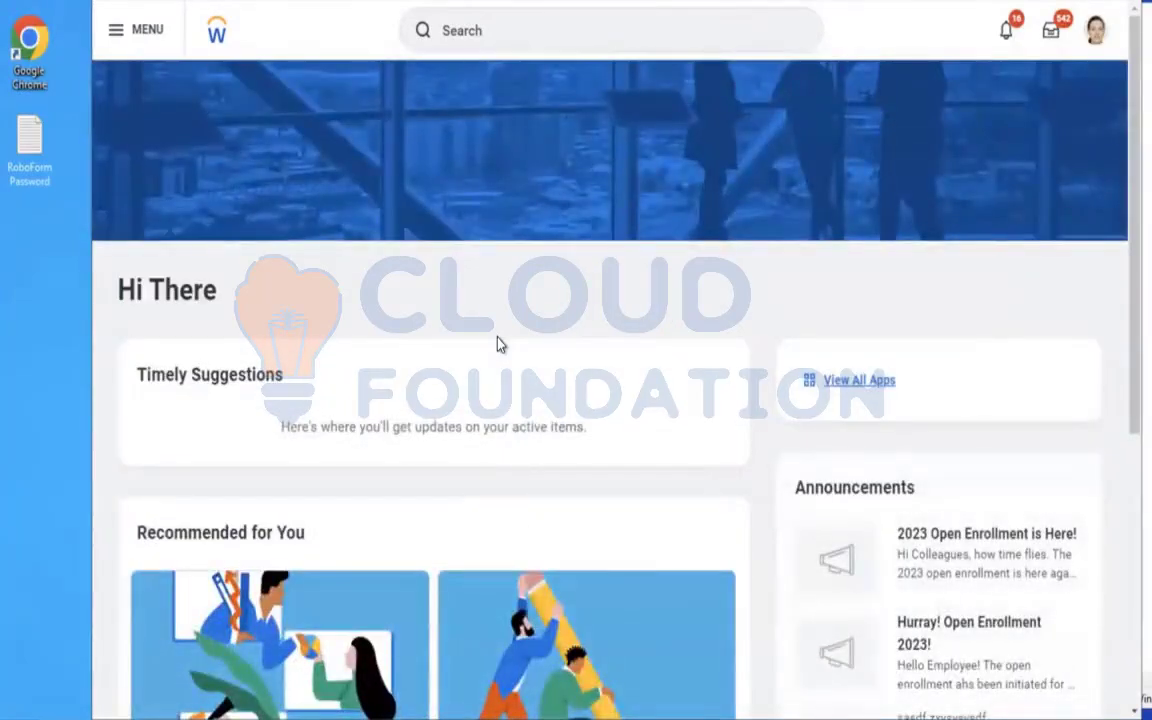
# Open the Benefit Change - AMD - Dependent Life Insurance event dated 12/01/2023 from the worker's profile Worker History.
pyautogui.click(1093, 31)
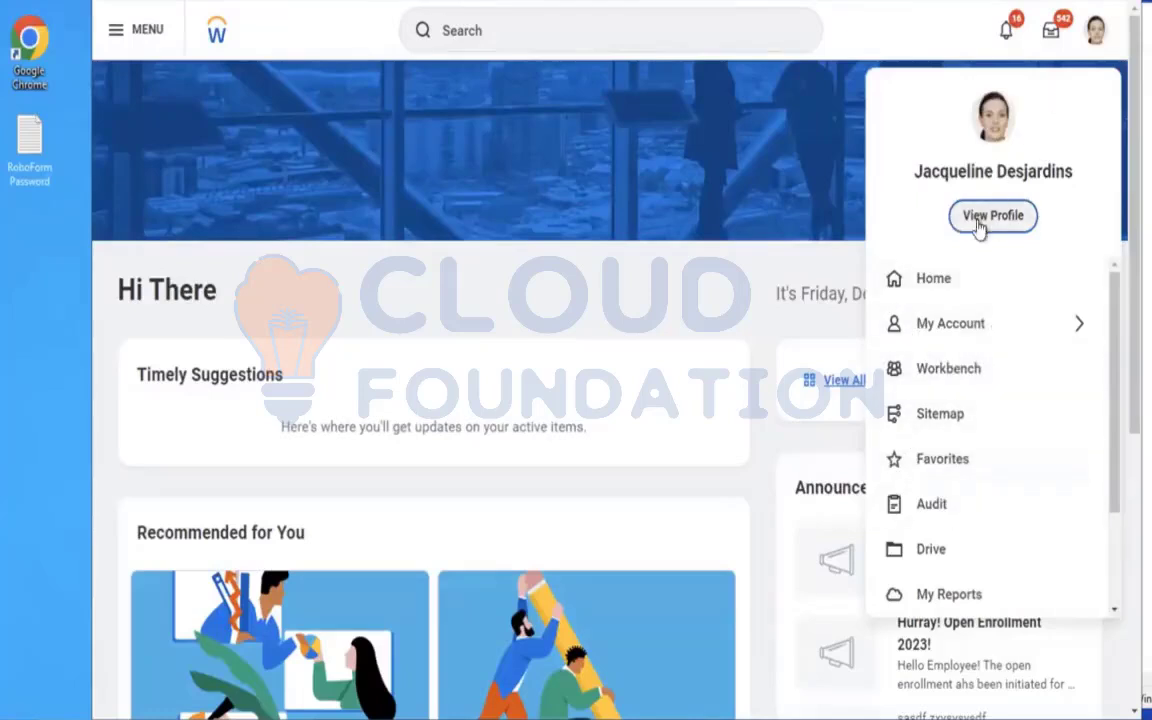
pyautogui.click(460, 198)
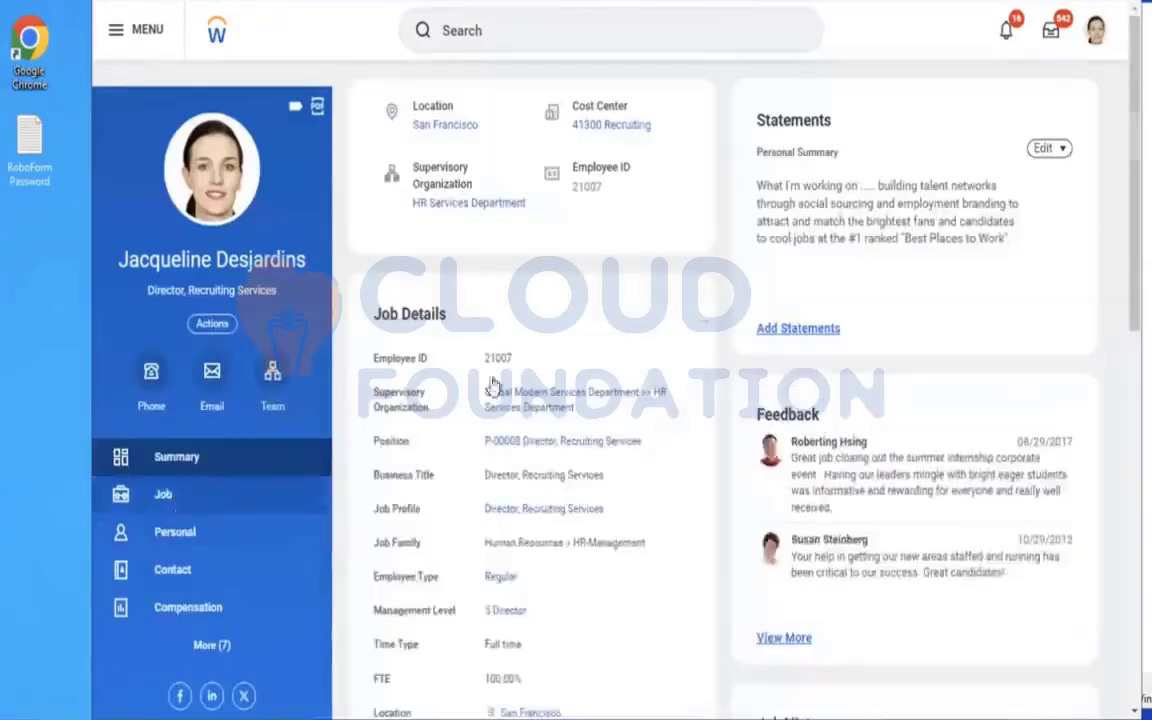
pyautogui.click(164, 495)
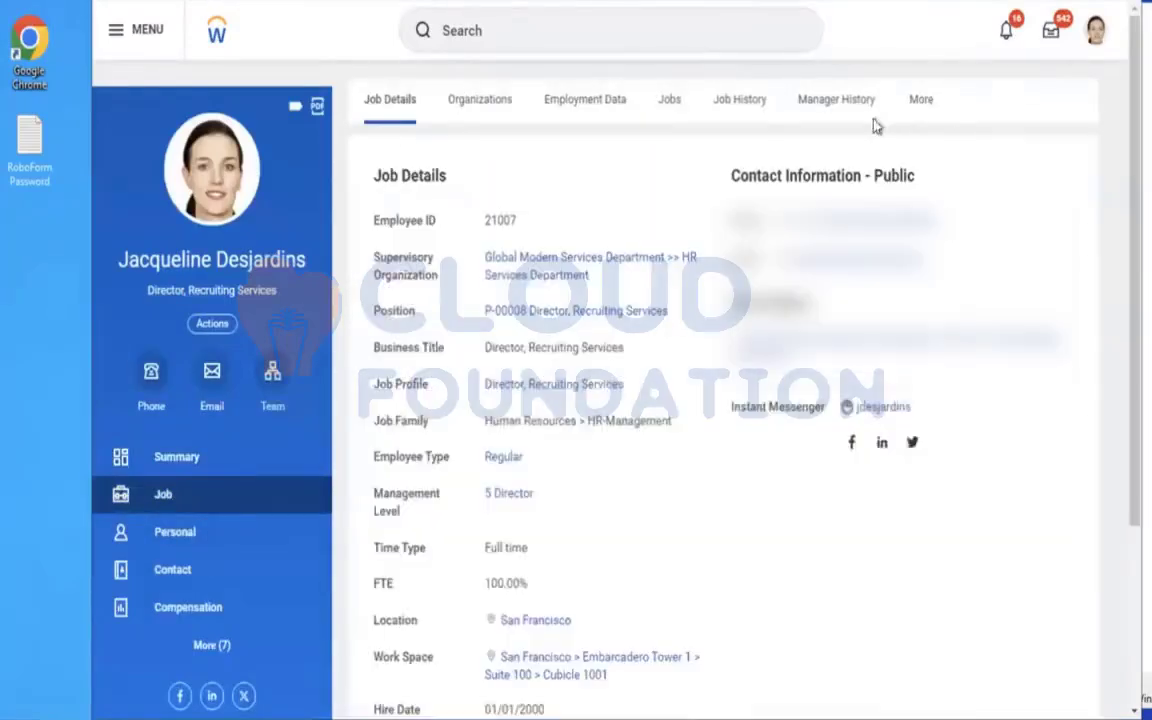
pyautogui.click(924, 101)
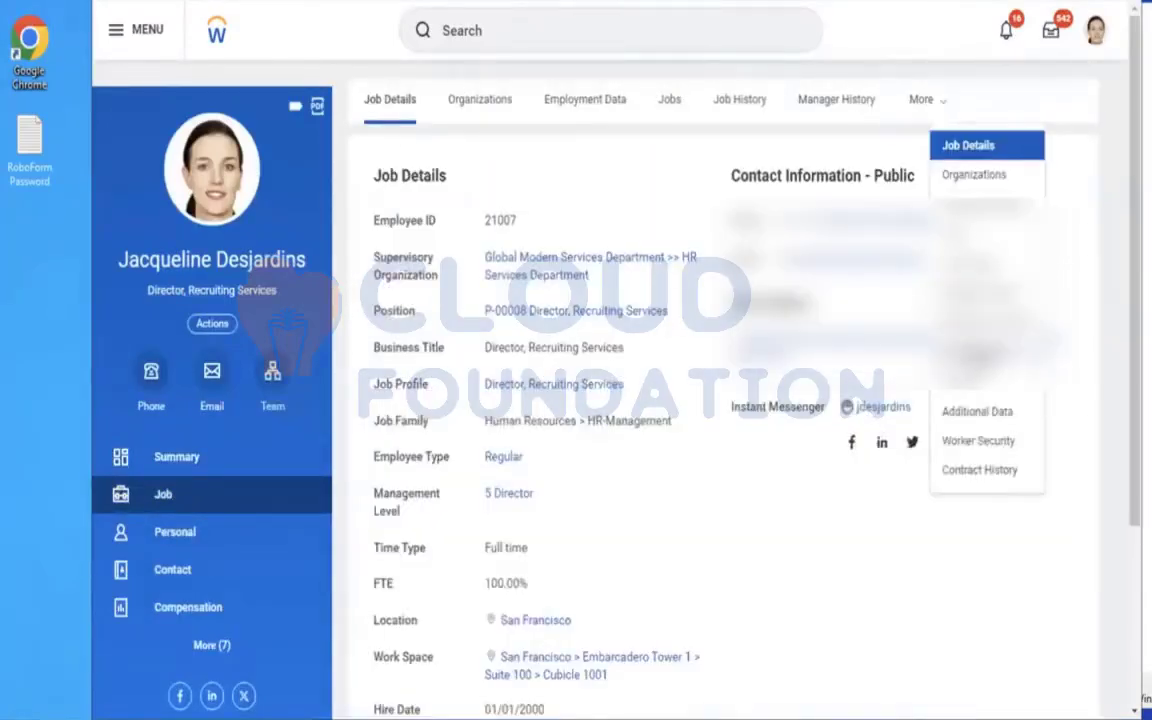
pyautogui.click(978, 353)
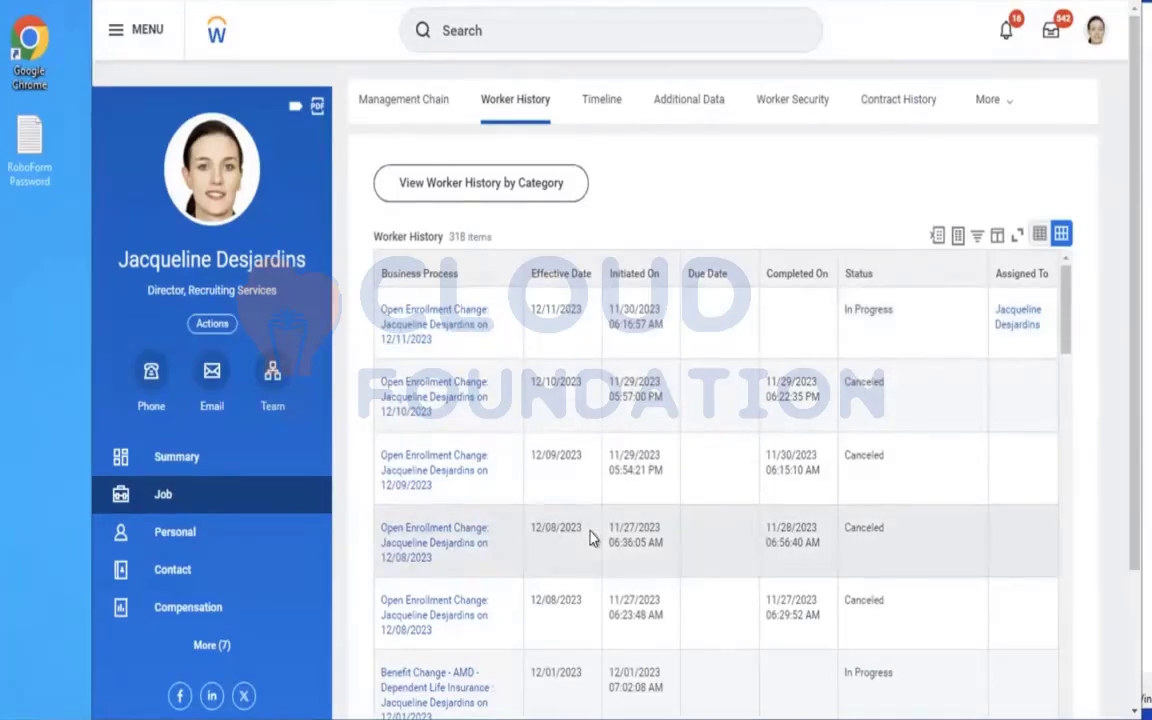
pyautogui.click(436, 700)
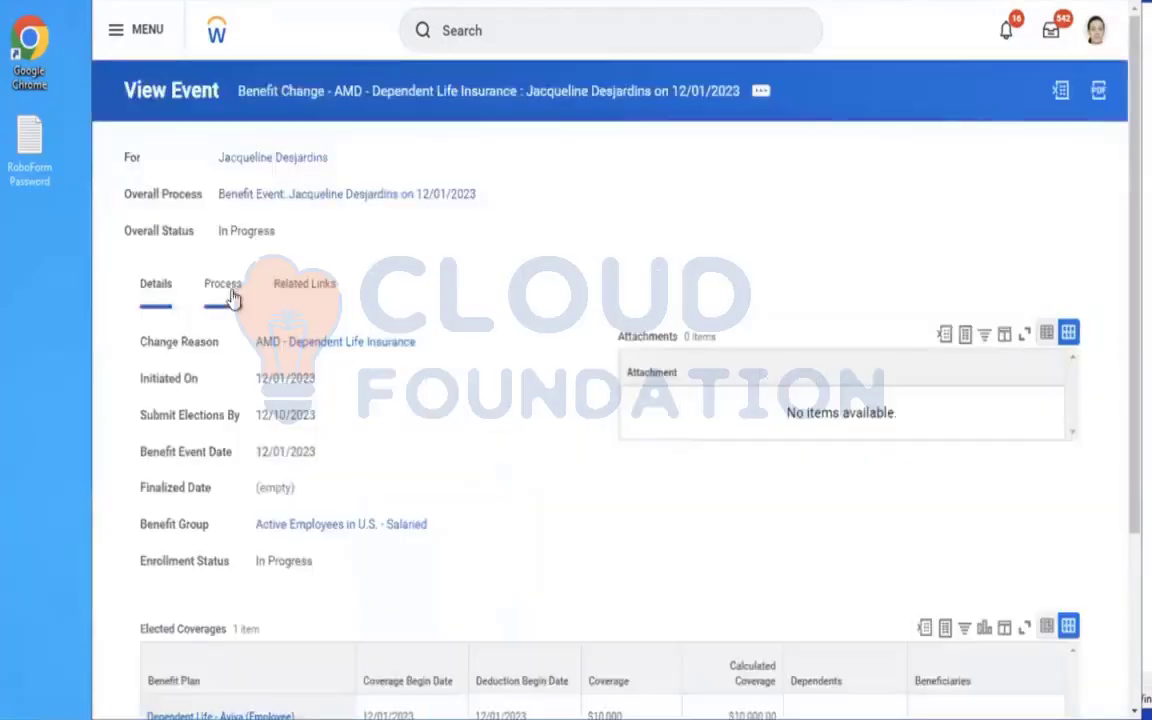
# Examine the event's process history and the HR Administrator approver's related actions, and view the remaining process.
pyautogui.click(224, 285)
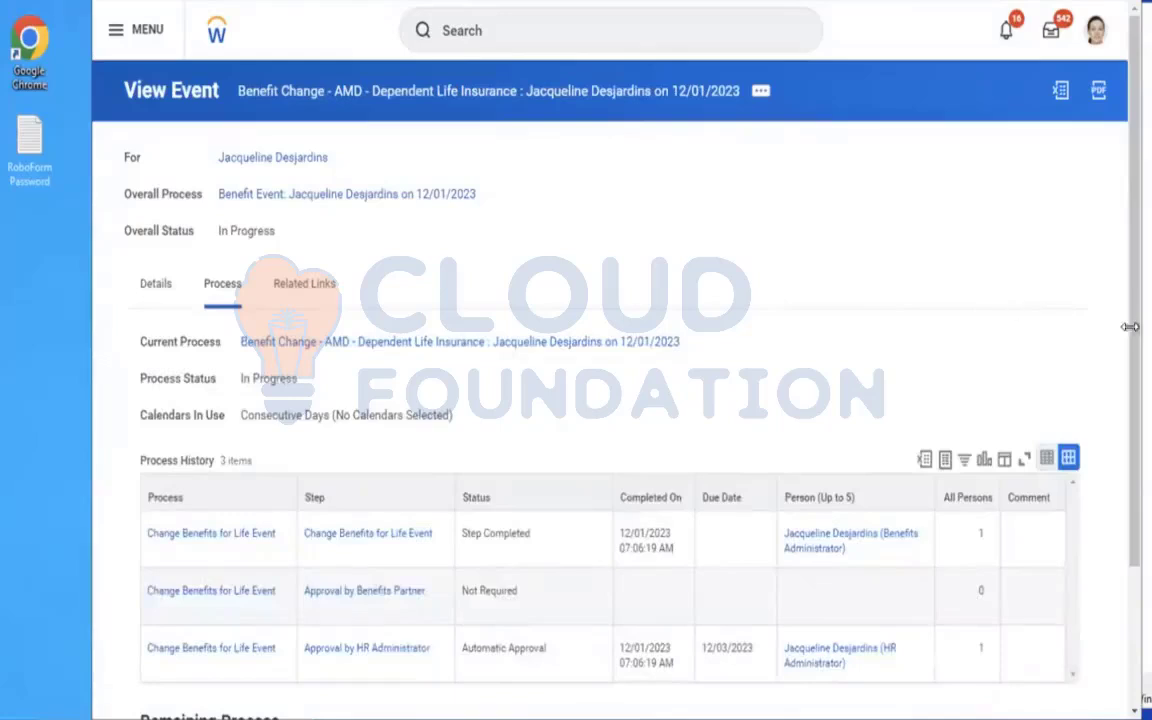
pyautogui.scroll(-2, 1050, 510)
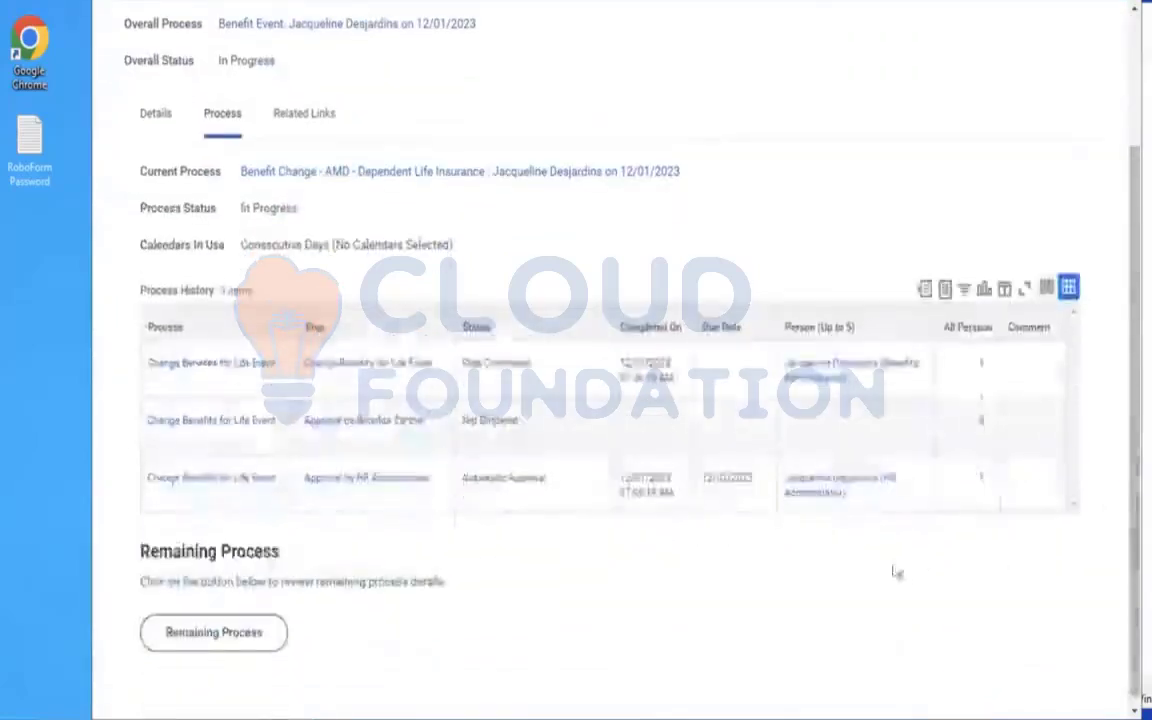
pyautogui.click(859, 497)
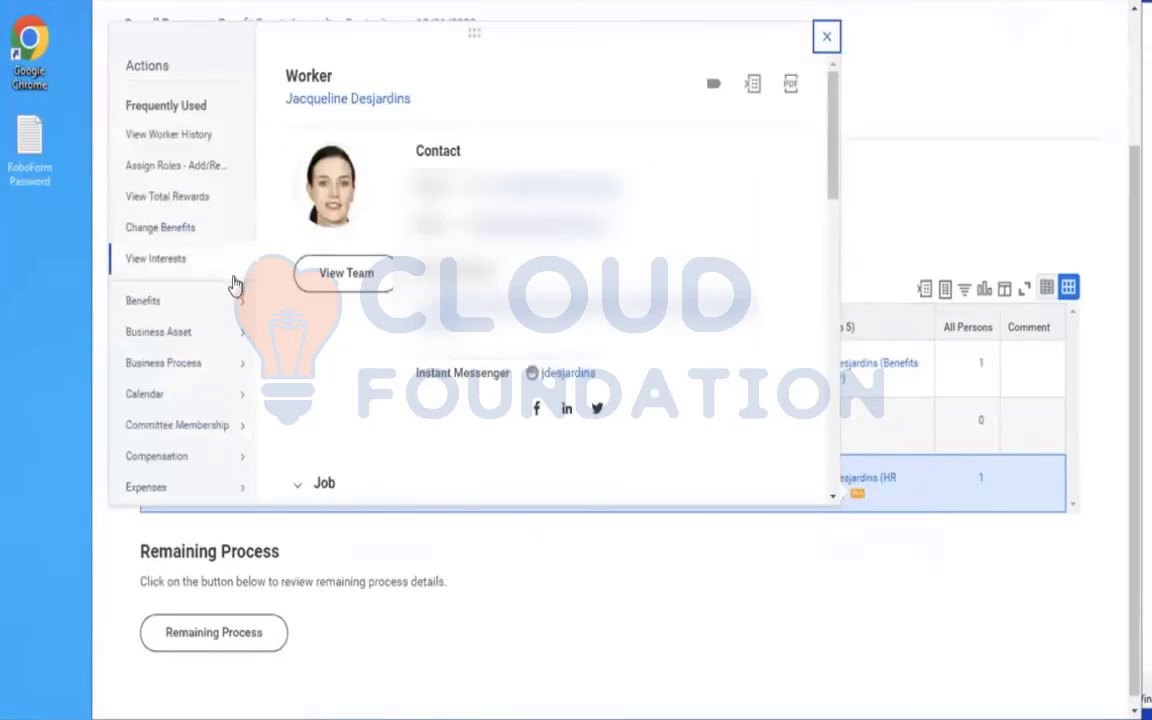
pyautogui.click(927, 542)
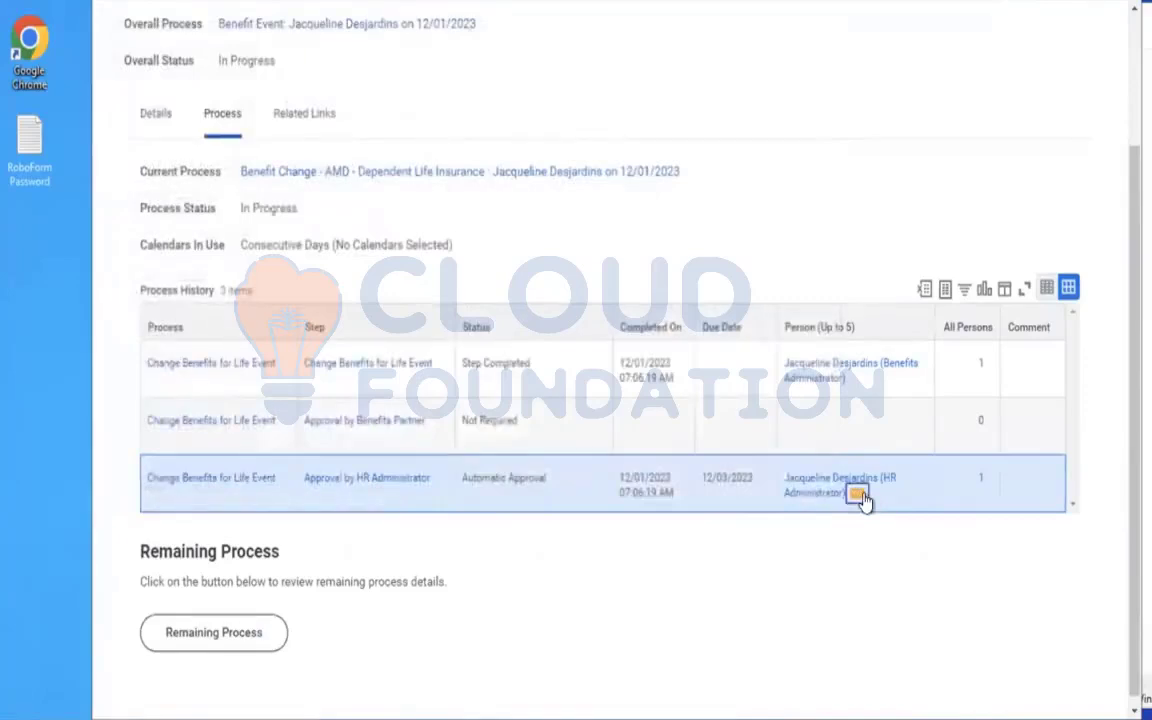
pyautogui.click(860, 496)
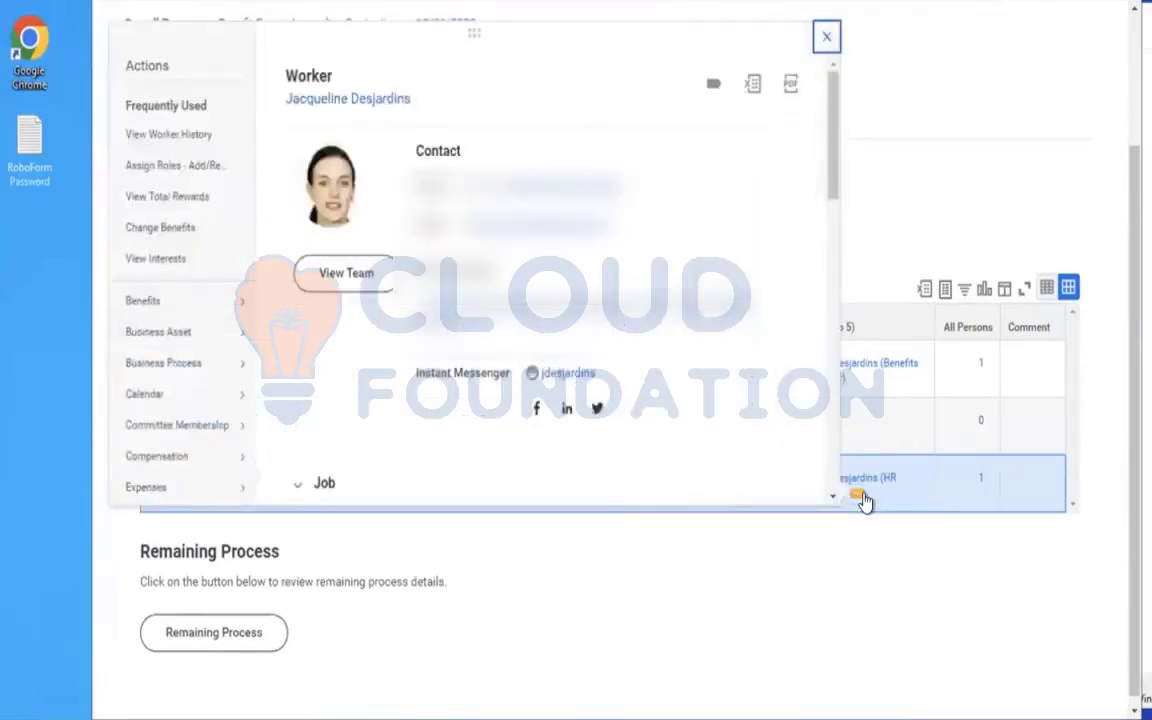
pyautogui.click(928, 166)
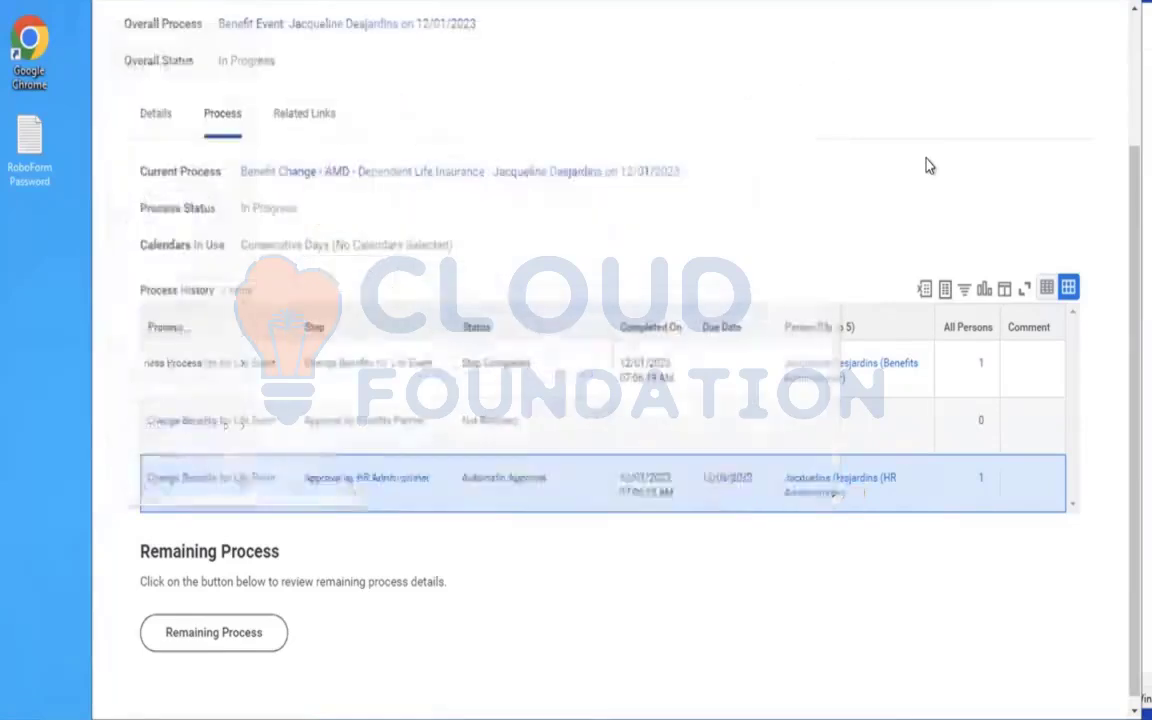
pyautogui.click(232, 637)
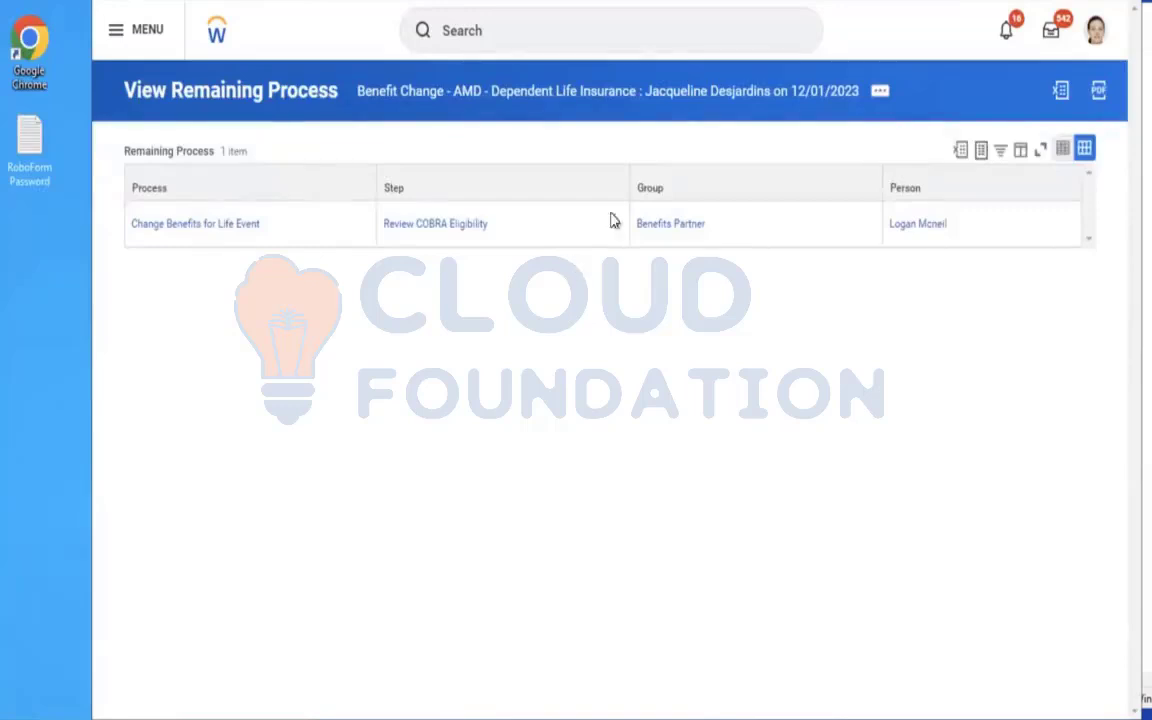
# Cancel the Benefit Change - AMD - Dependent Life Insurance business process with the comment TEST.
pyautogui.click(877, 92)
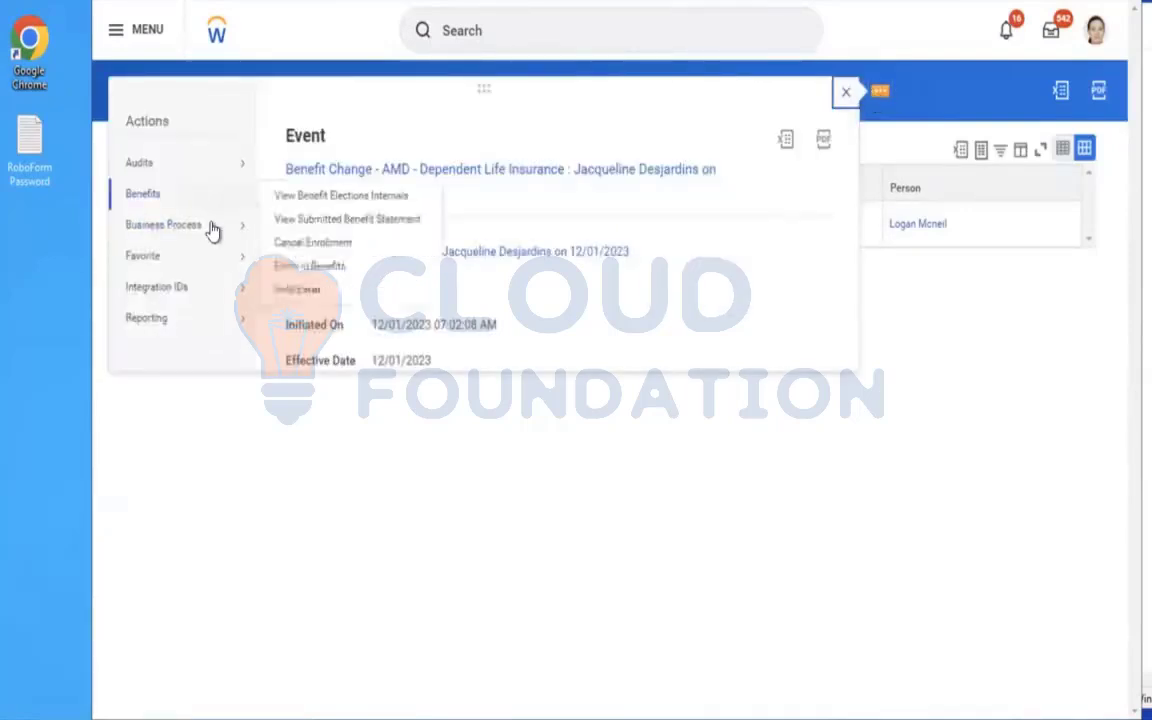
pyautogui.moveTo(213, 226)
pyautogui.click(327, 367)
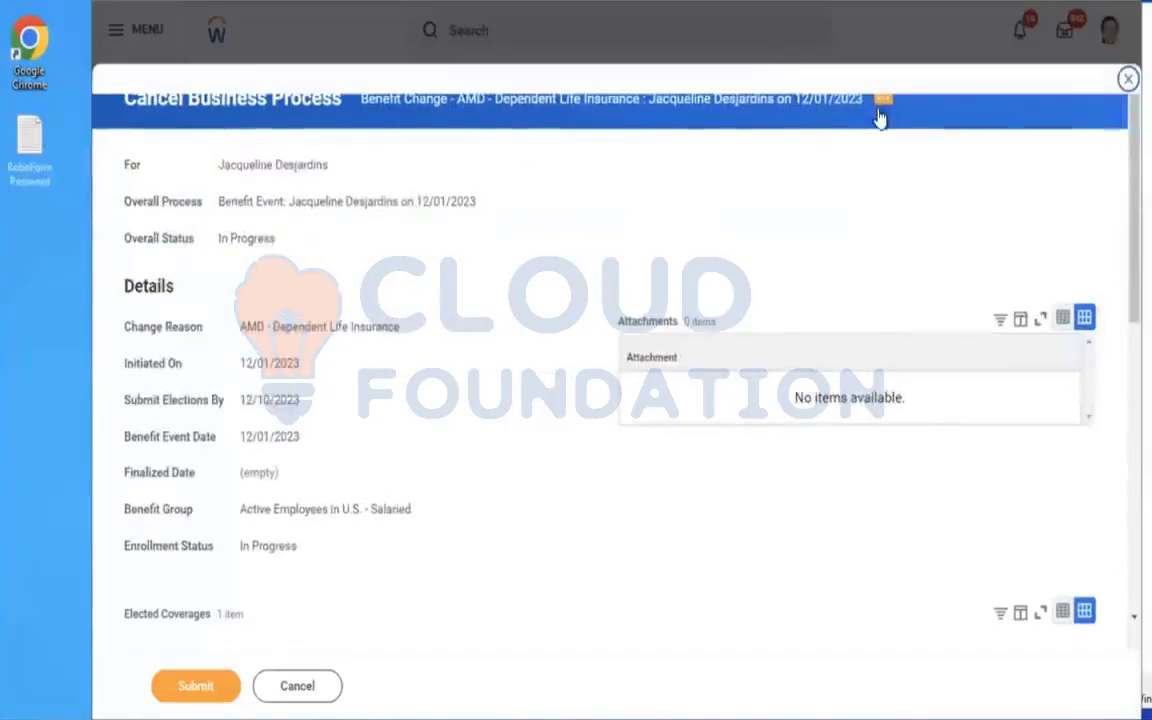
pyautogui.click(880, 107)
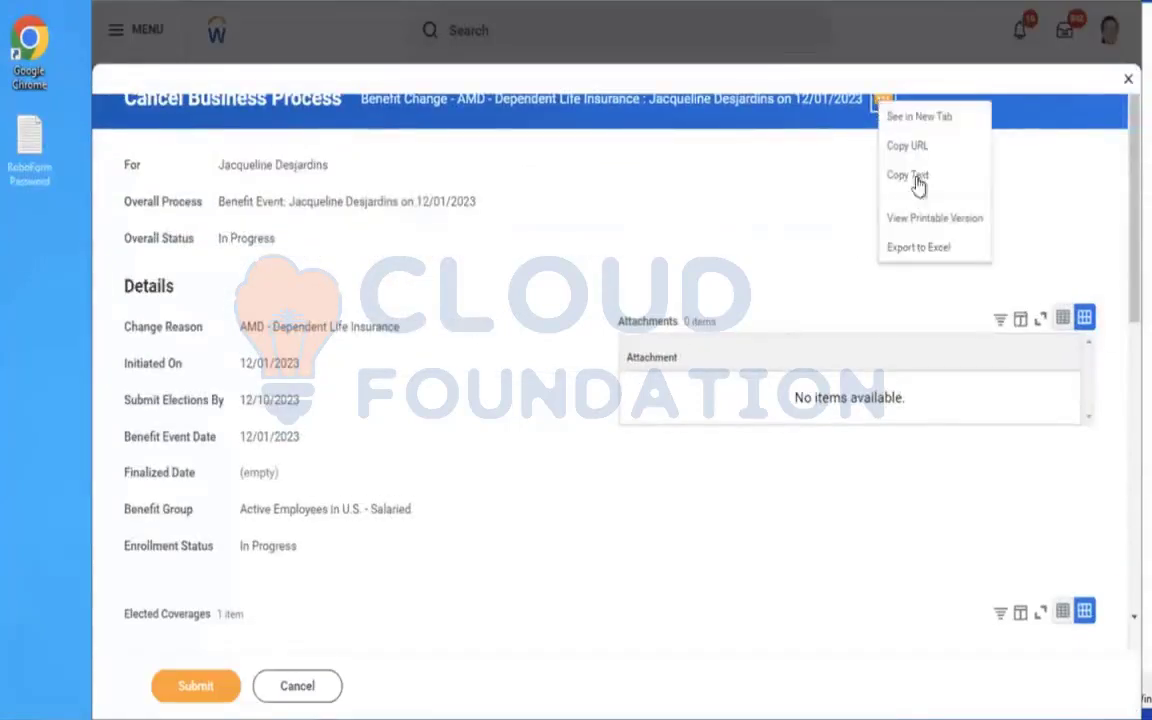
pyautogui.click(750, 243)
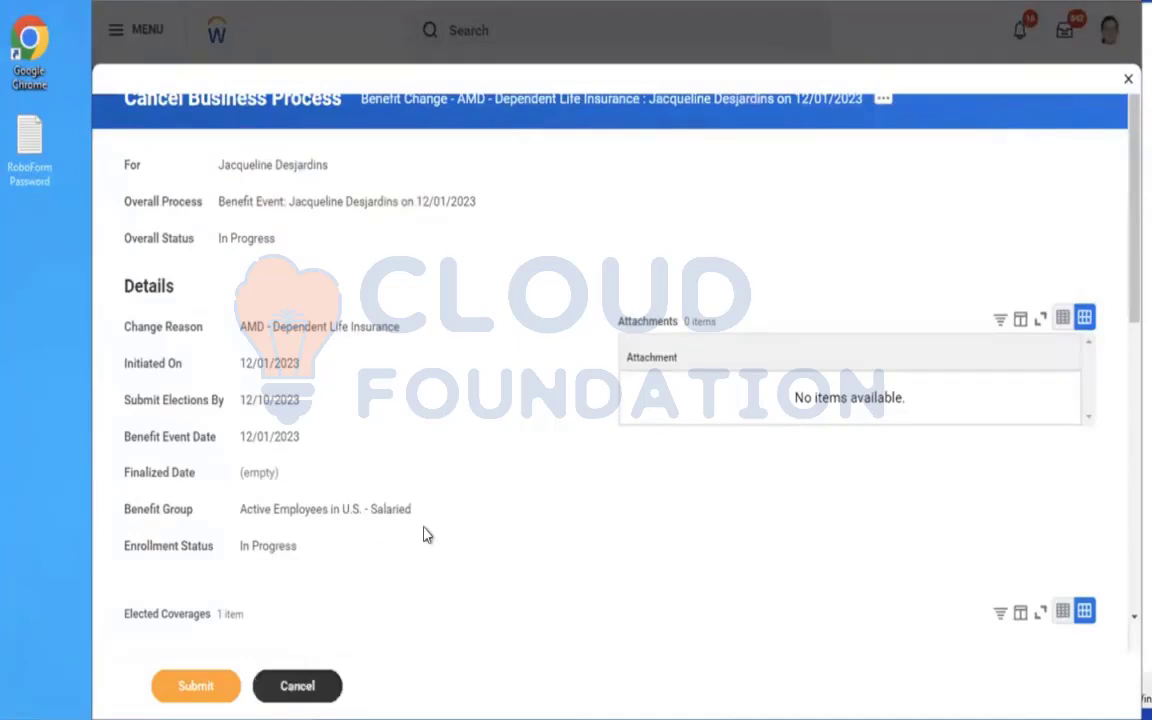
pyautogui.scroll(-2, 424, 535)
pyautogui.scroll(-6, 424, 535)
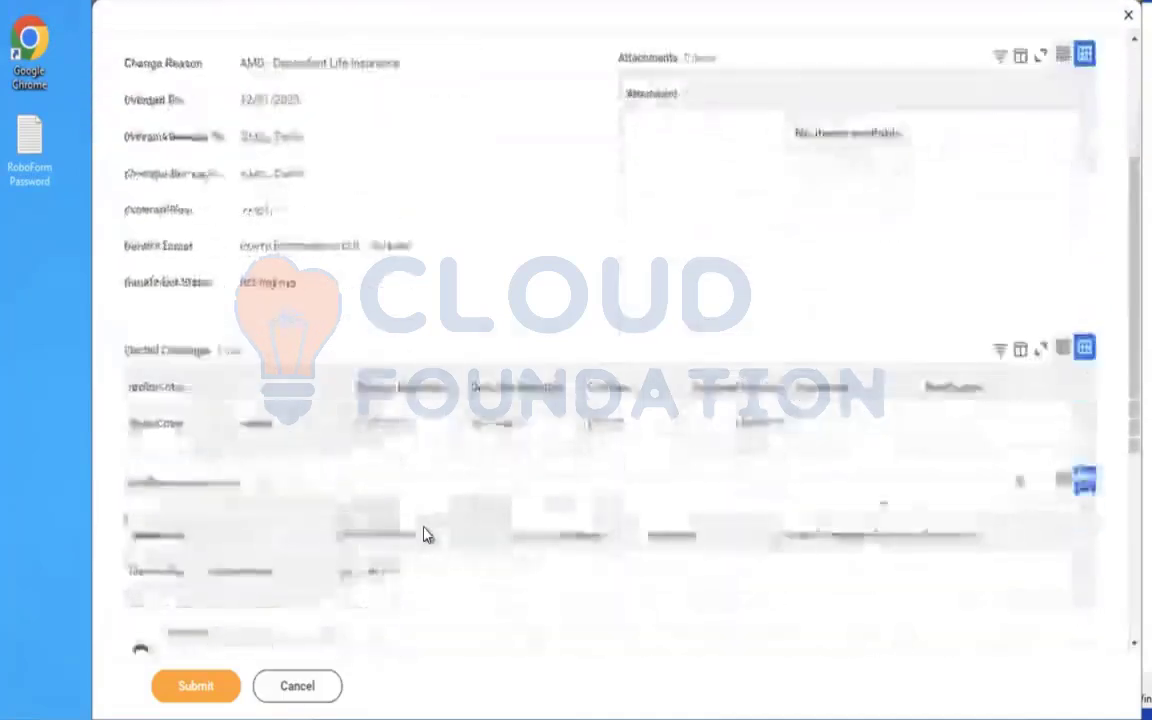
pyautogui.click(365, 536)
pyautogui.write('TEST')
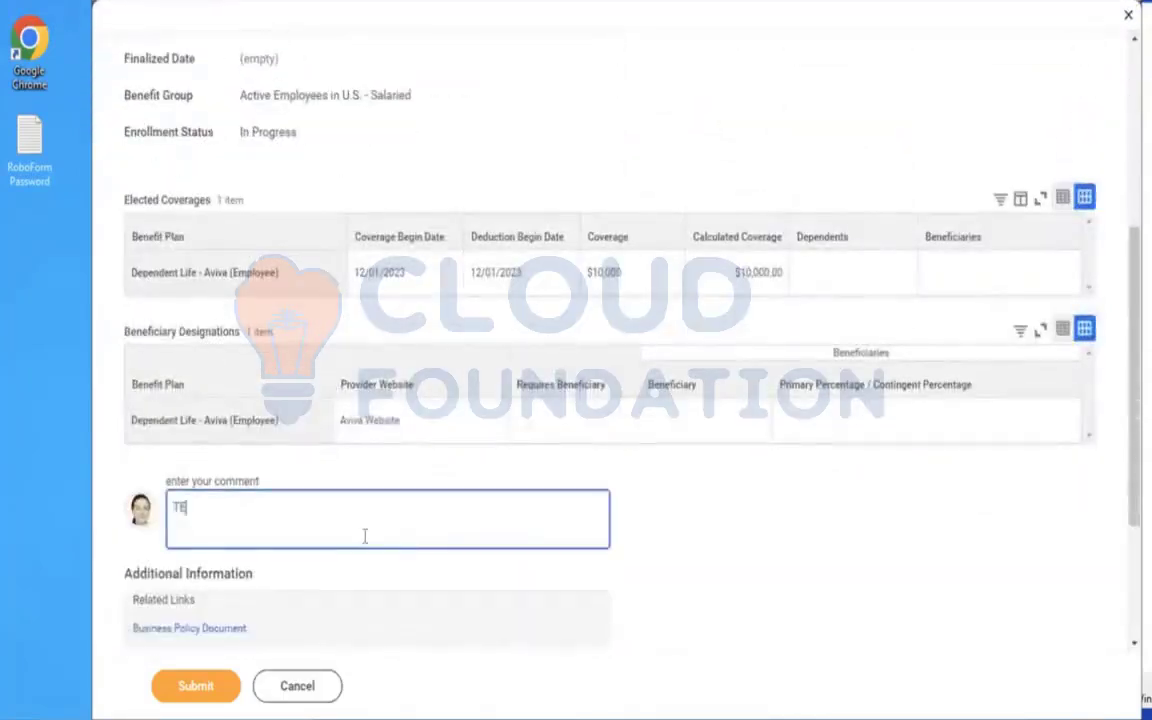
pyautogui.click(190, 686)
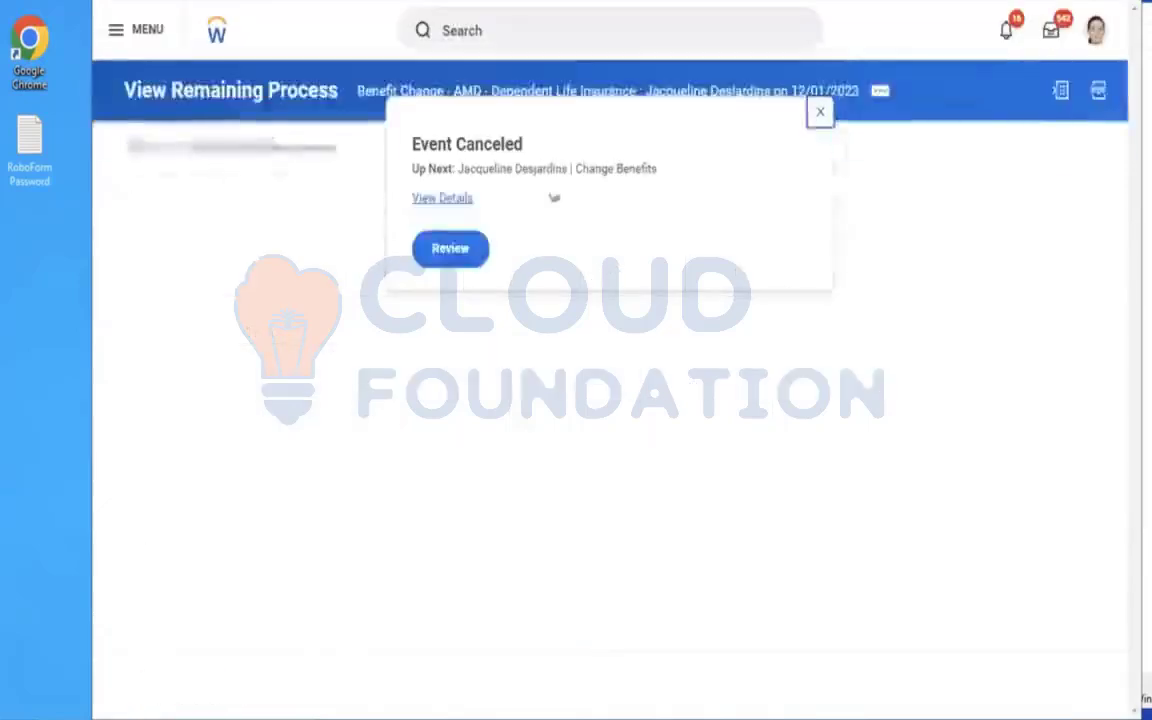
# Review and approve the follow-up Change Benefits event, and expand its Details and Process information.
pyautogui.click(449, 250)
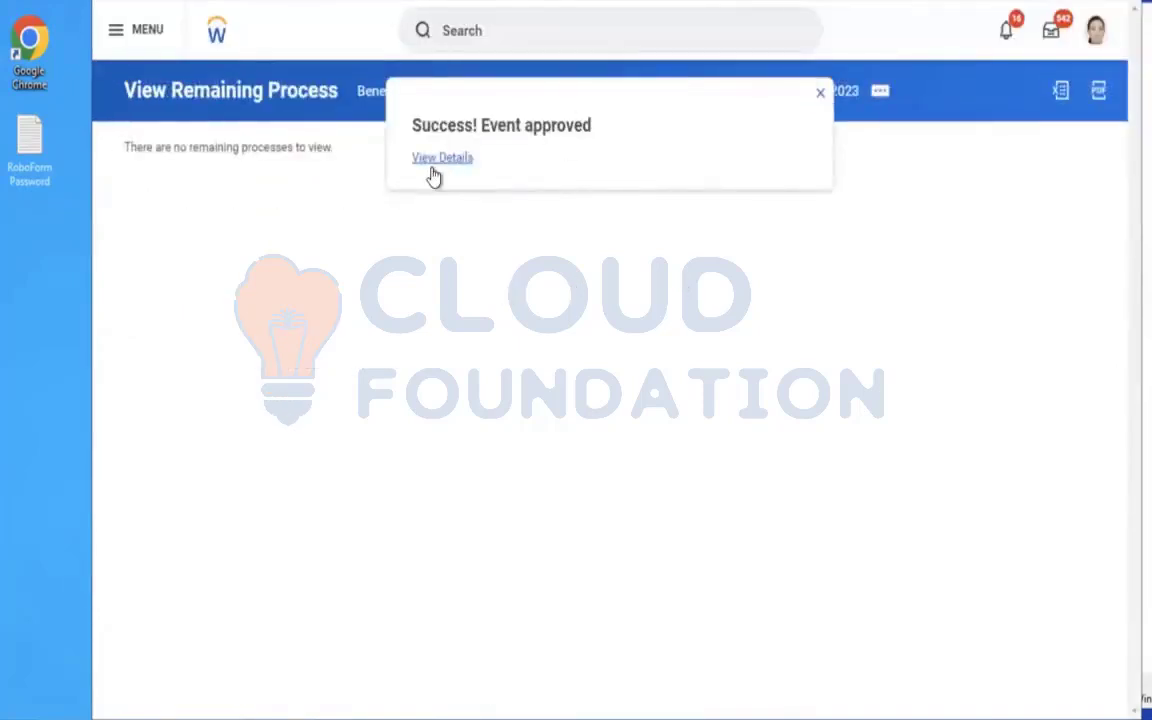
pyautogui.click(433, 160)
pyautogui.click(242, 254)
# Open the approved benefit event's business process definition in a new tab and examine its Action and Approval steps.
pyautogui.moveTo(484, 343)
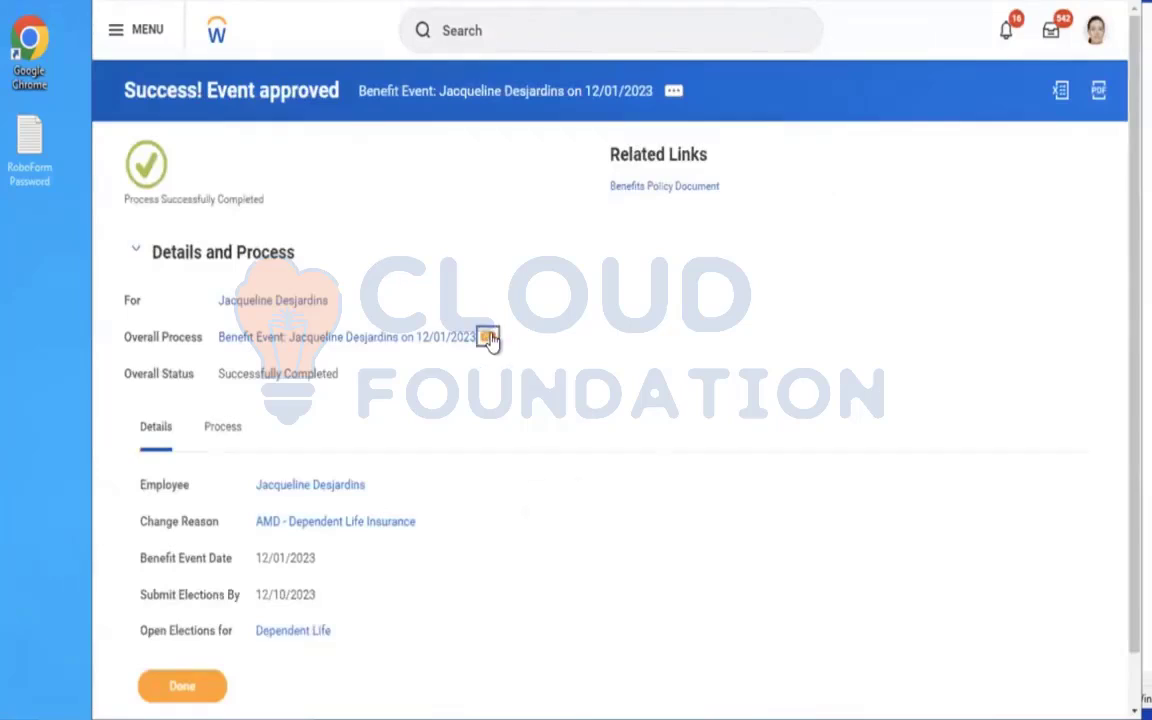
pyautogui.click(489, 338)
pyautogui.moveTo(599, 452)
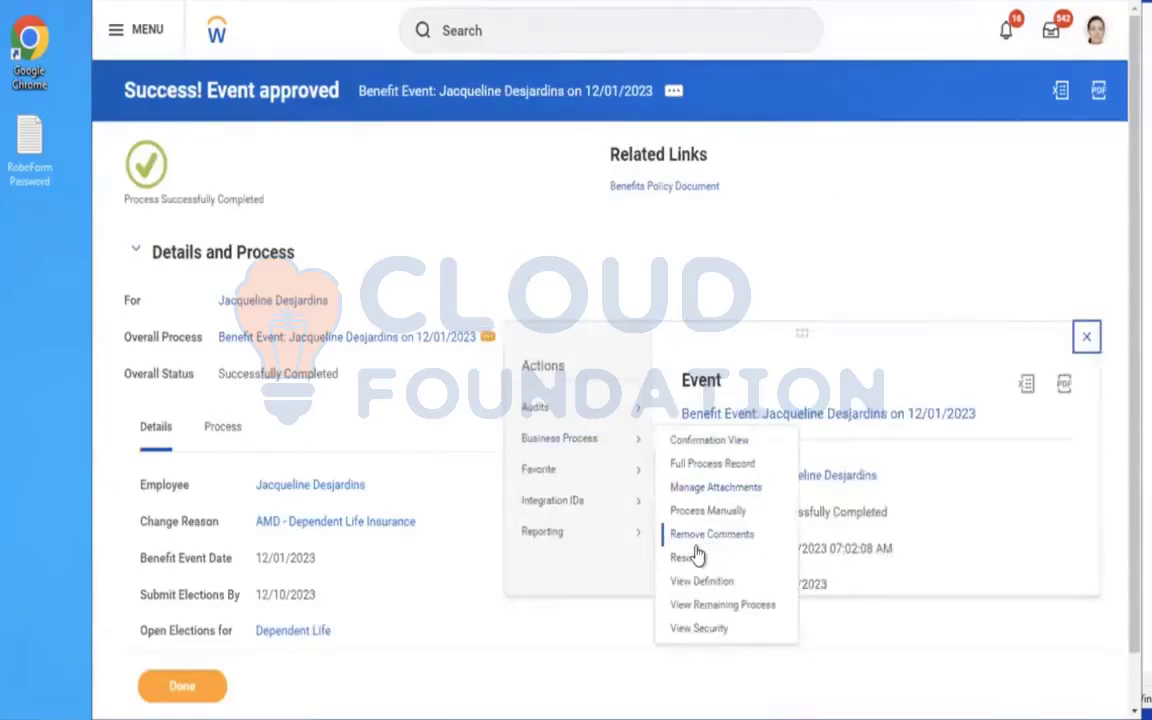
pyautogui.rightClick(702, 588)
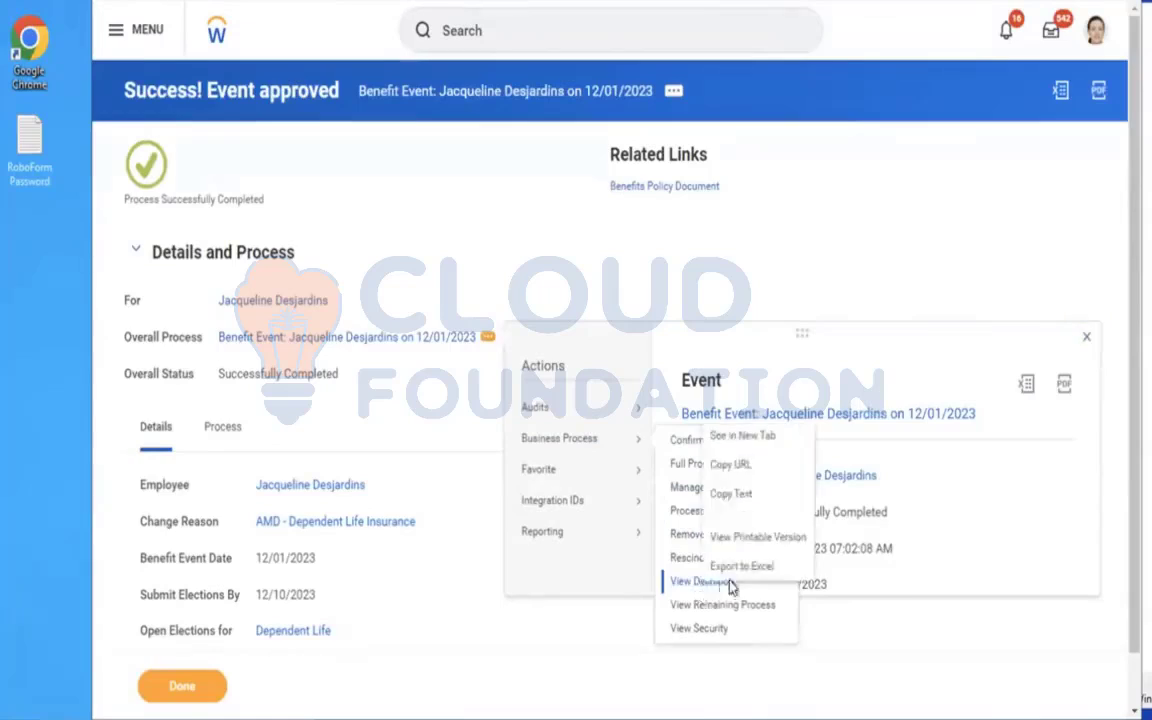
pyautogui.click(719, 442)
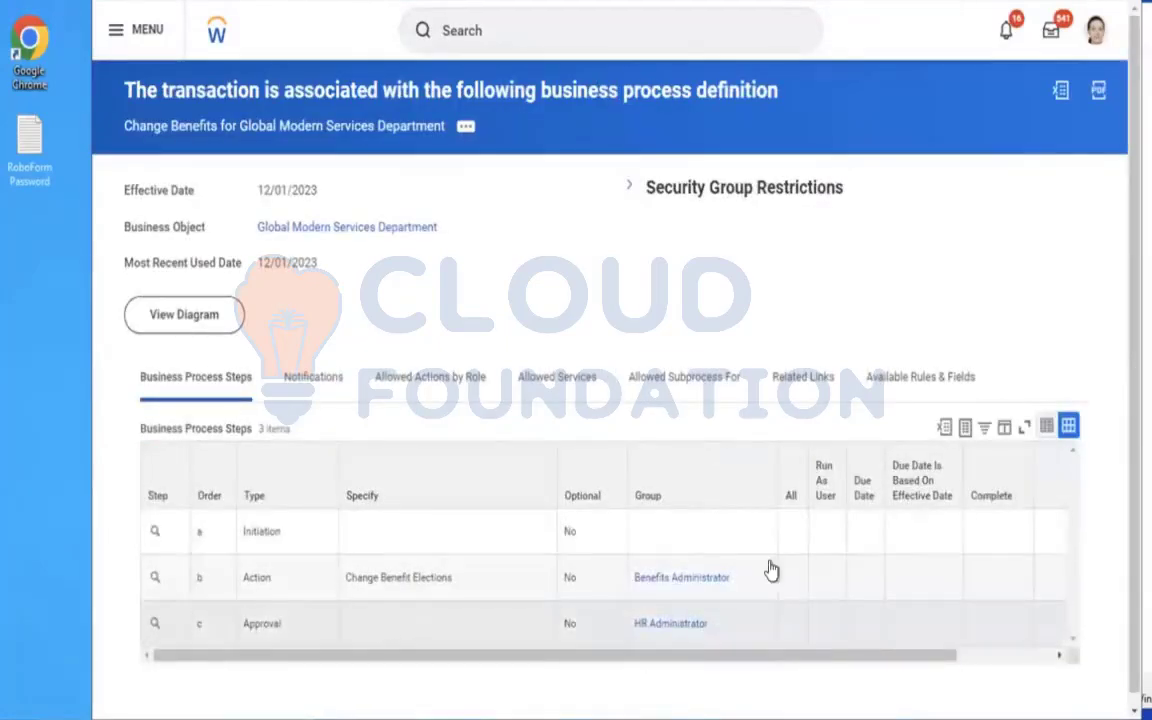
pyautogui.click(837, 571)
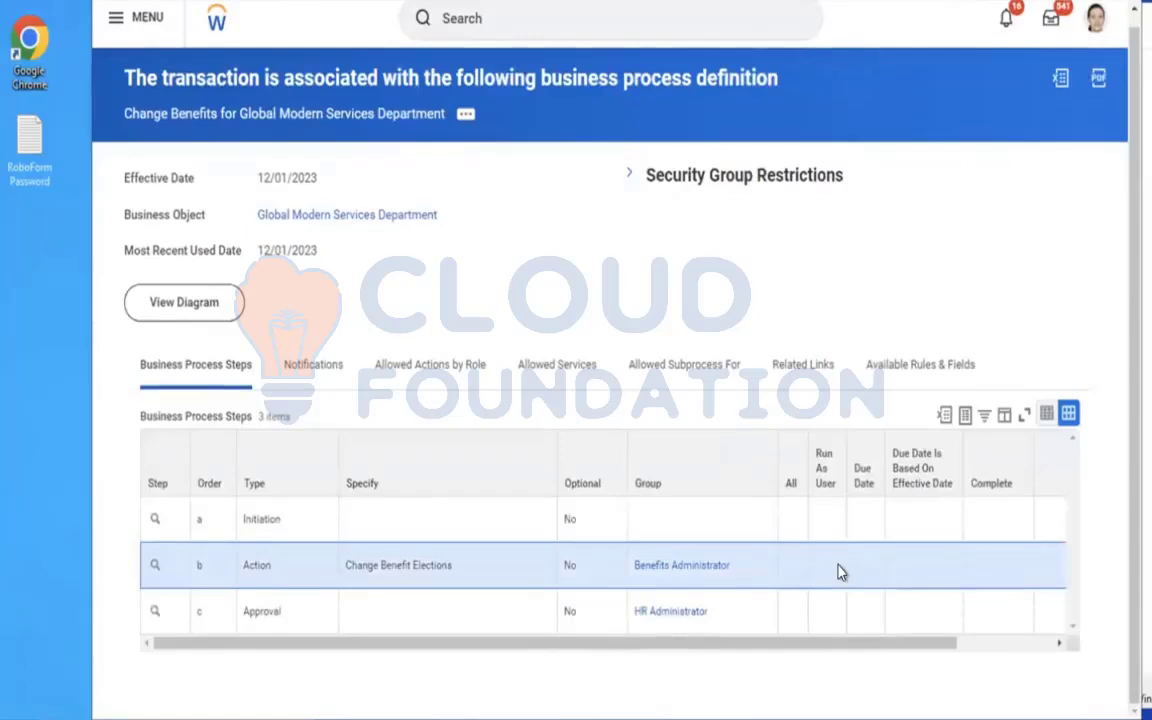
pyautogui.click(395, 622)
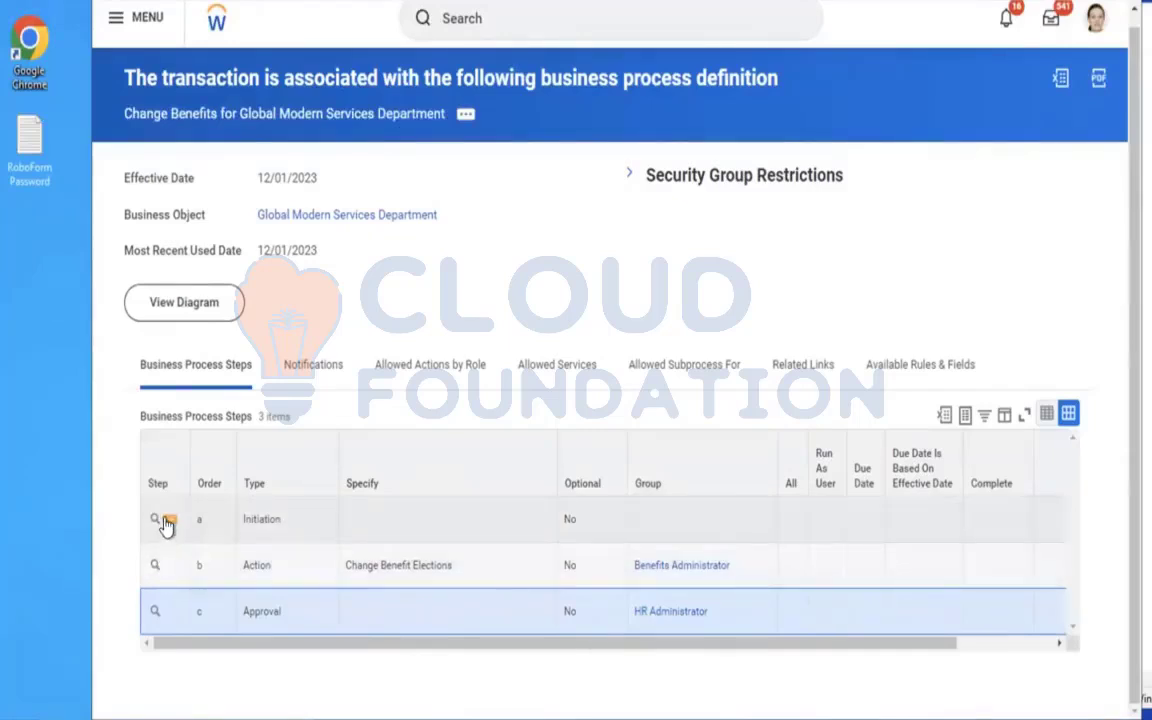
# Set the Initiation step (step a) as the completion step of the Change Benefits business process.
pyautogui.click(166, 524)
pyautogui.moveTo(270, 414)
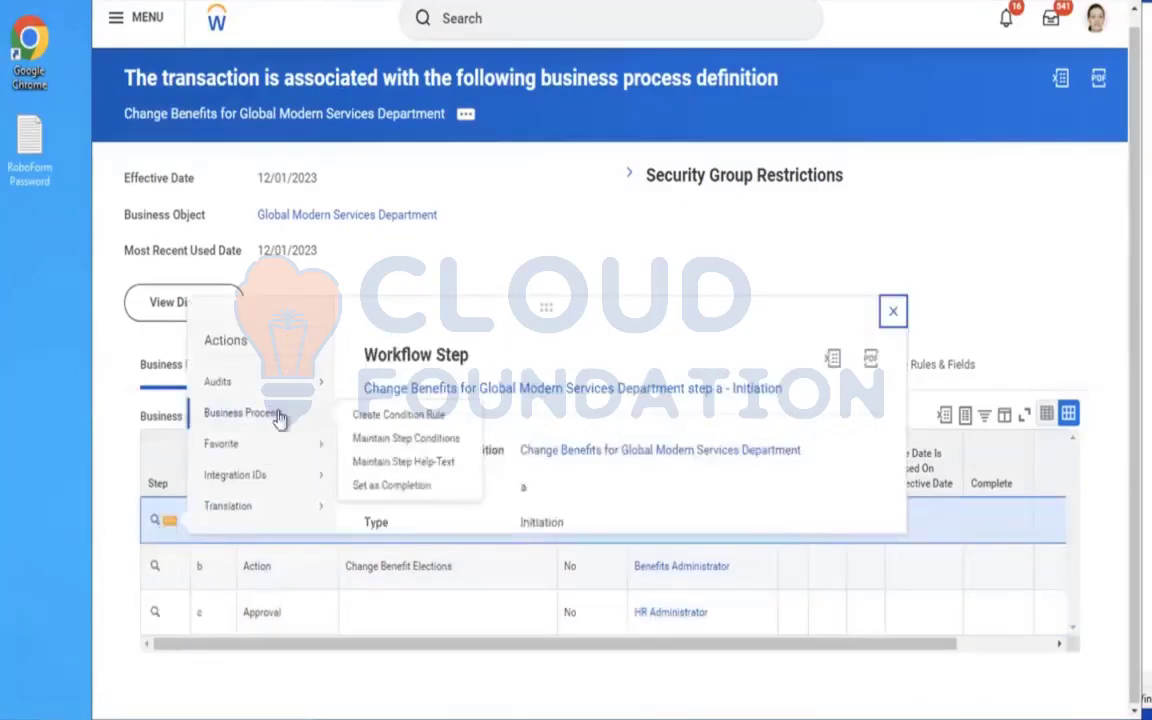
pyautogui.click(366, 484)
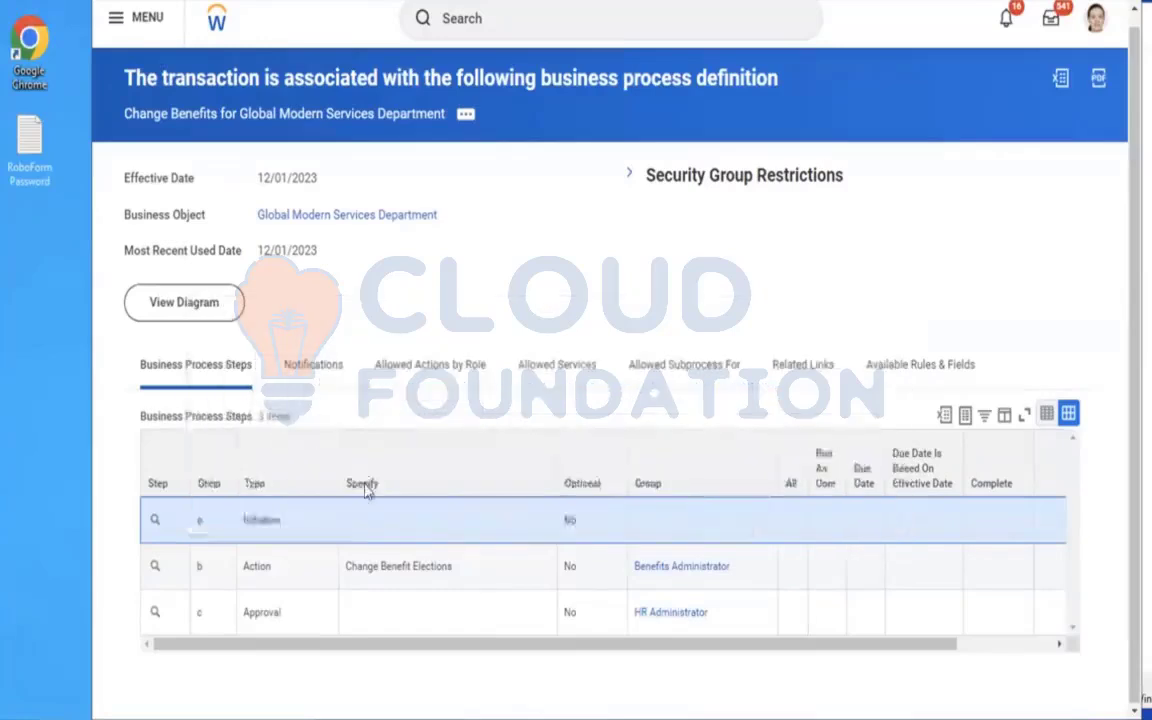
pyautogui.click(418, 405)
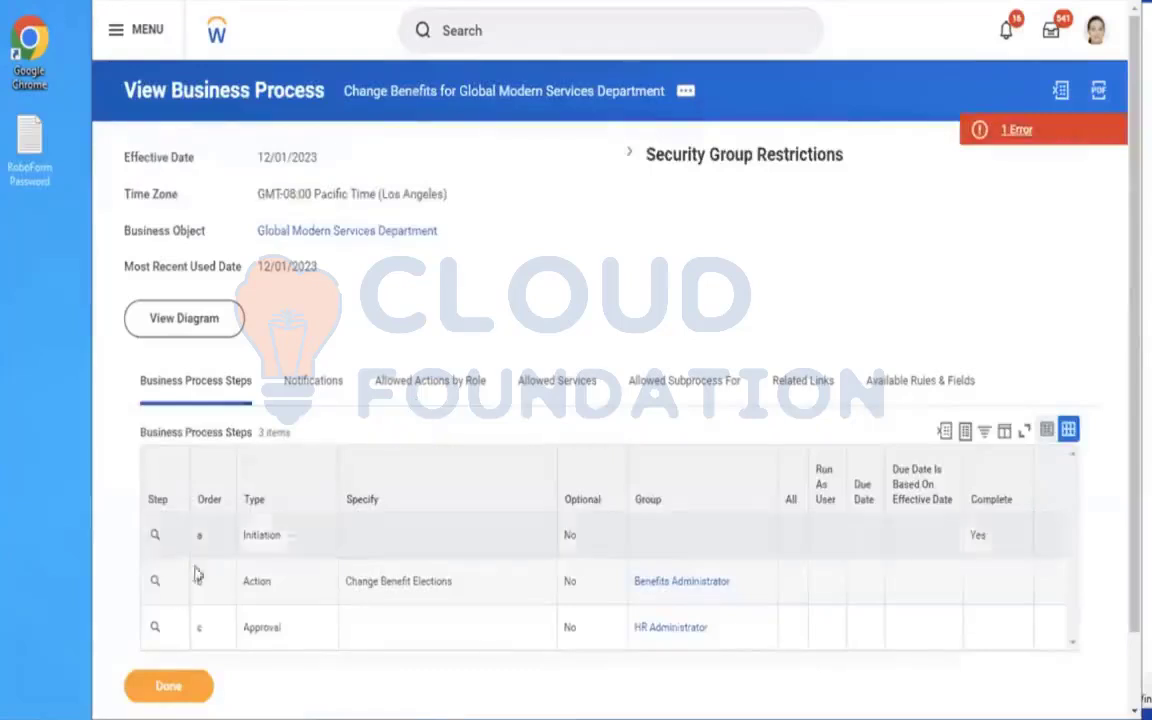
# Set the Change Benefit Elections action (step b) as the completion step and read the resulting page error.
pyautogui.click(172, 586)
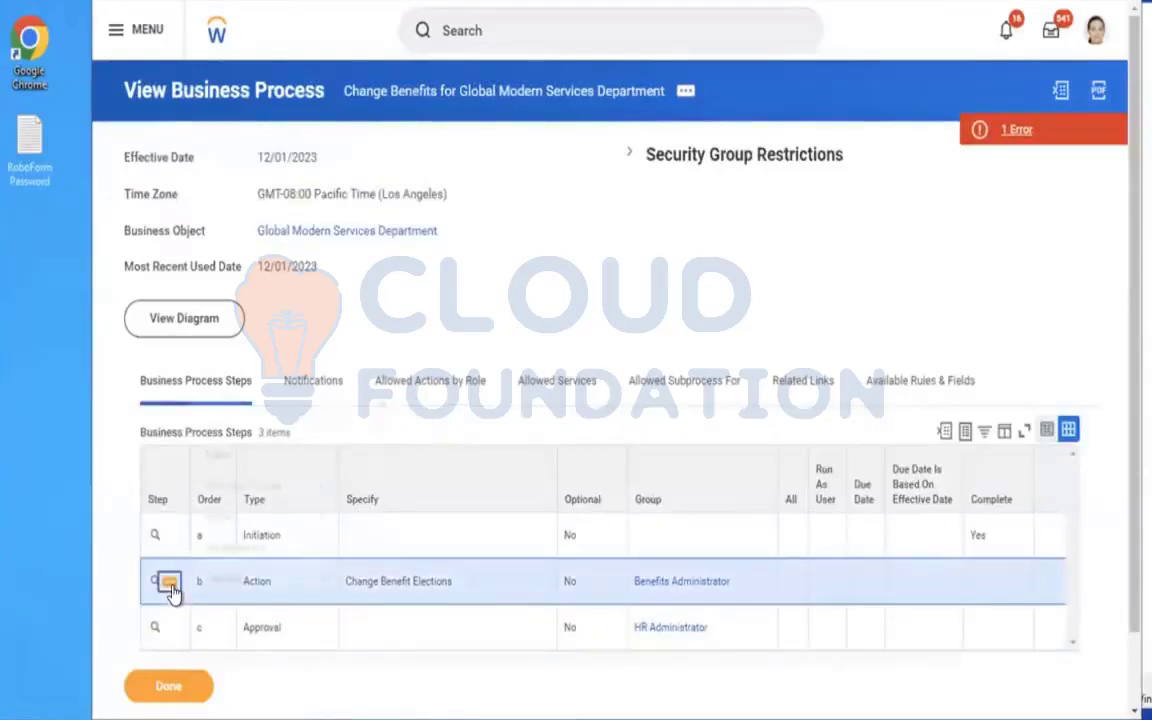
pyautogui.moveTo(242, 401)
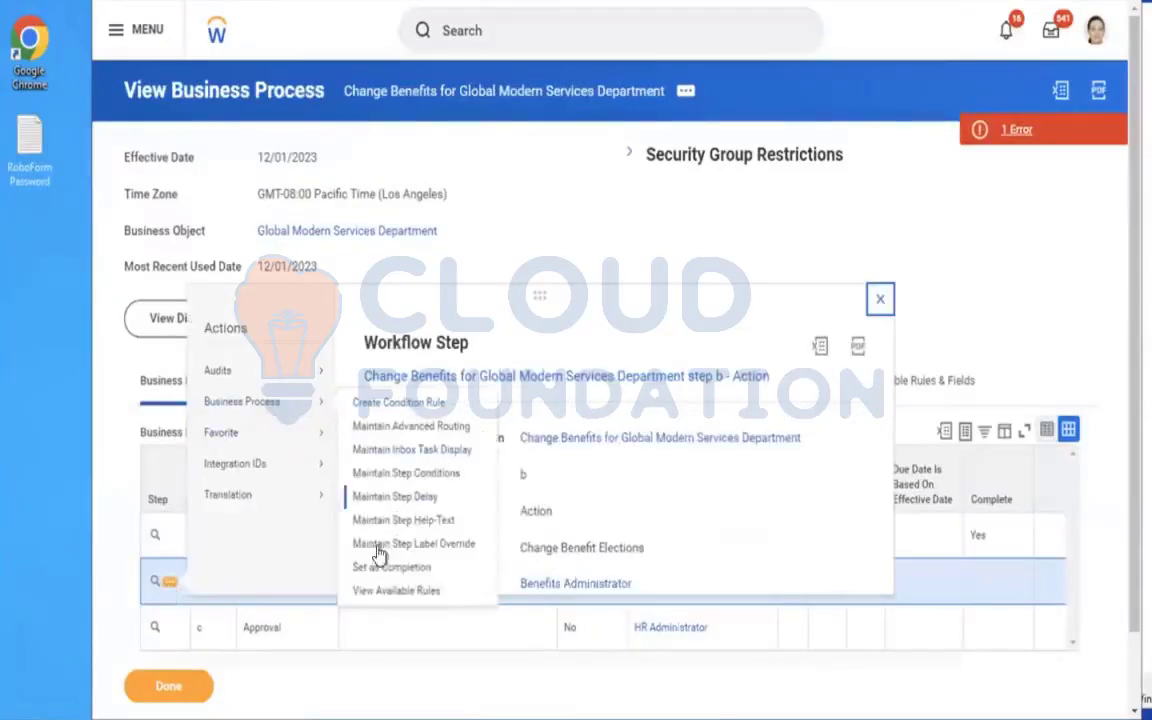
pyautogui.click(365, 567)
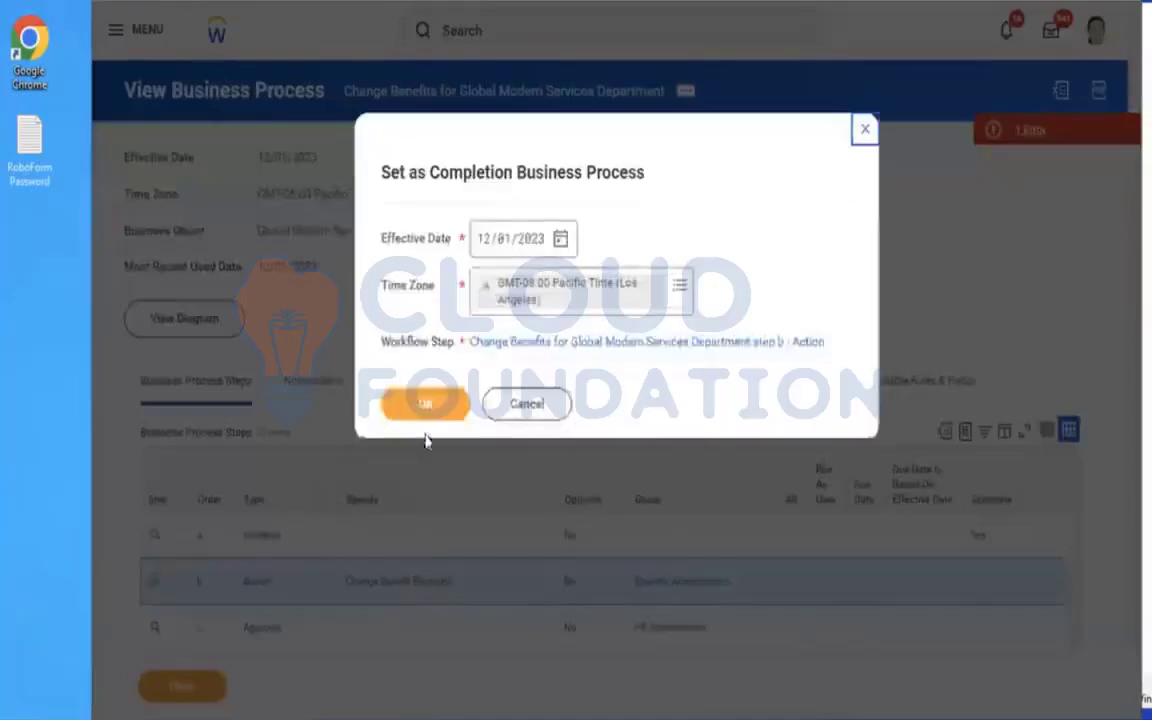
pyautogui.click(413, 408)
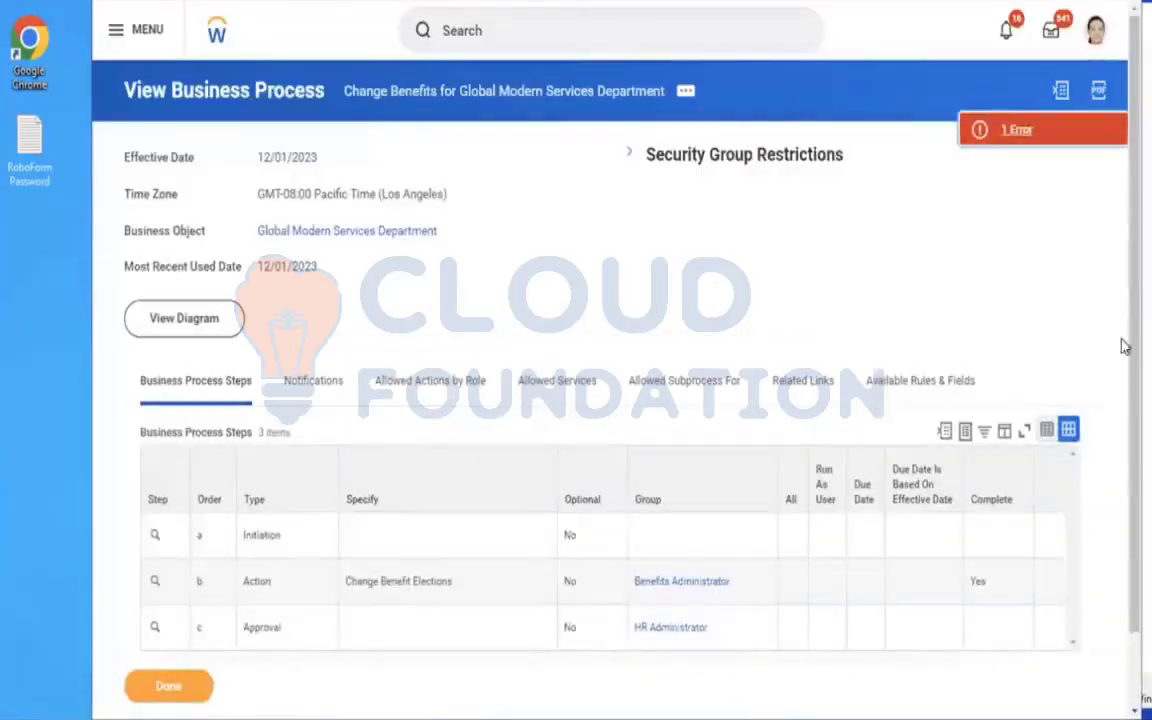
pyautogui.click(1000, 134)
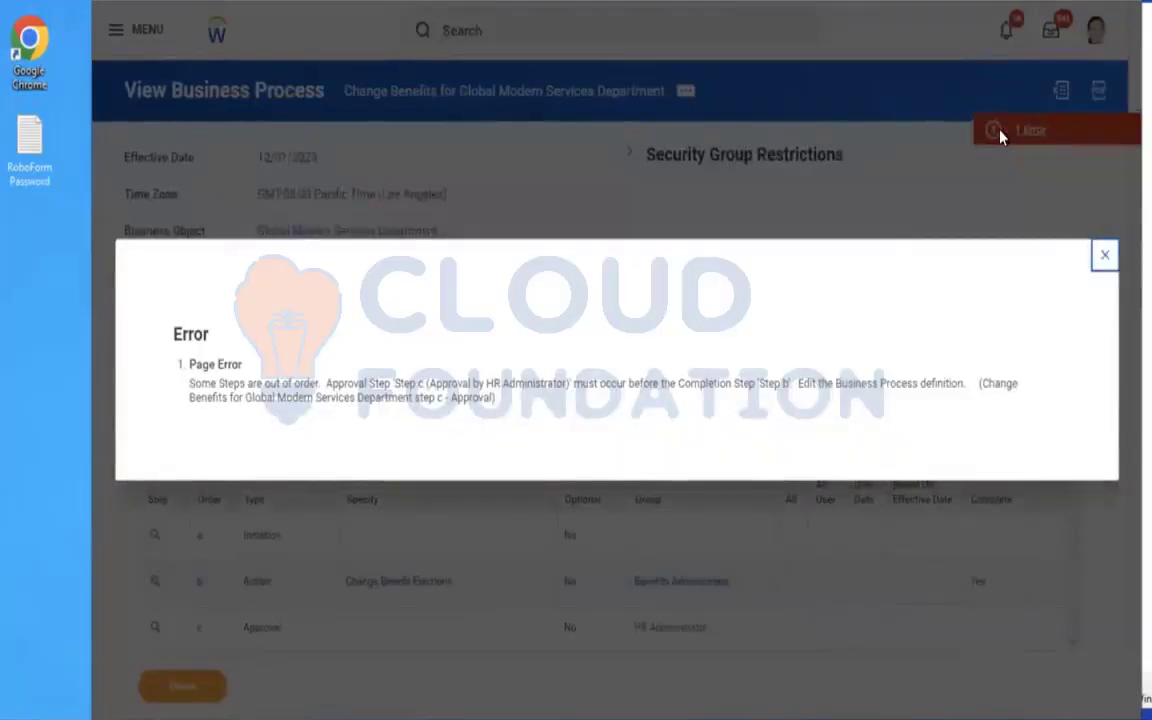
pyautogui.click(1105, 256)
# Set the HR Administrator Approval step (step c) as the completion step of the Change Benefits business process.
pyautogui.scroll(-2, 751, 229)
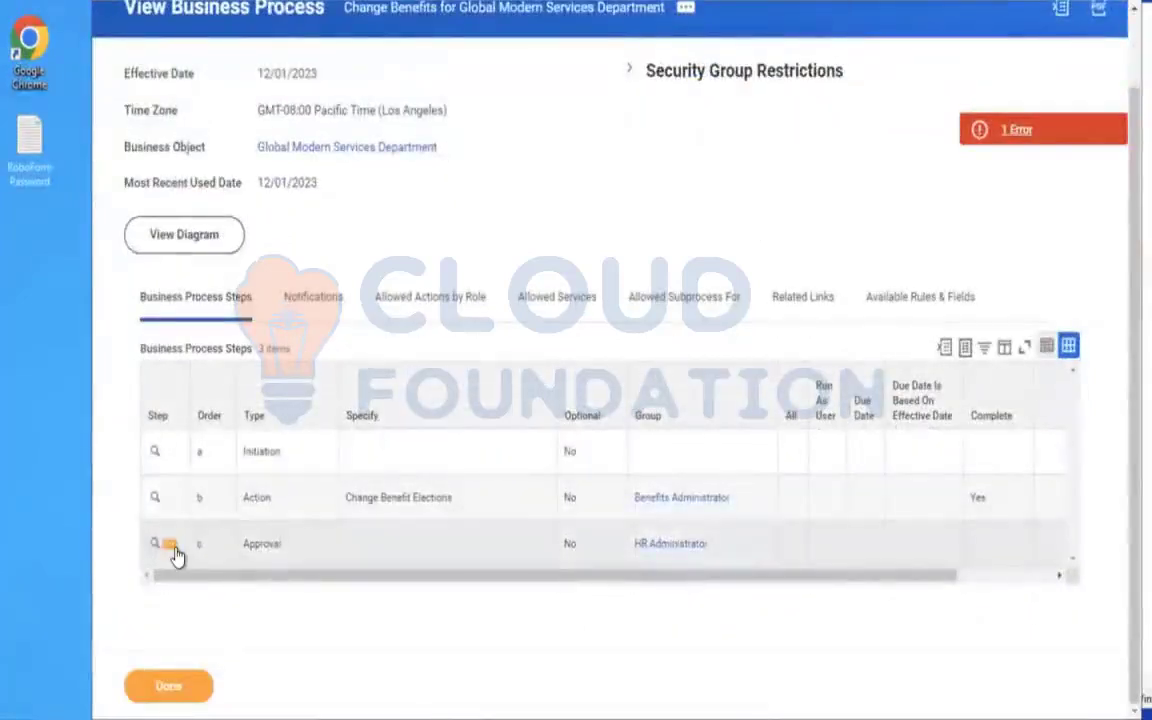
pyautogui.click(174, 548)
pyautogui.moveTo(268, 401)
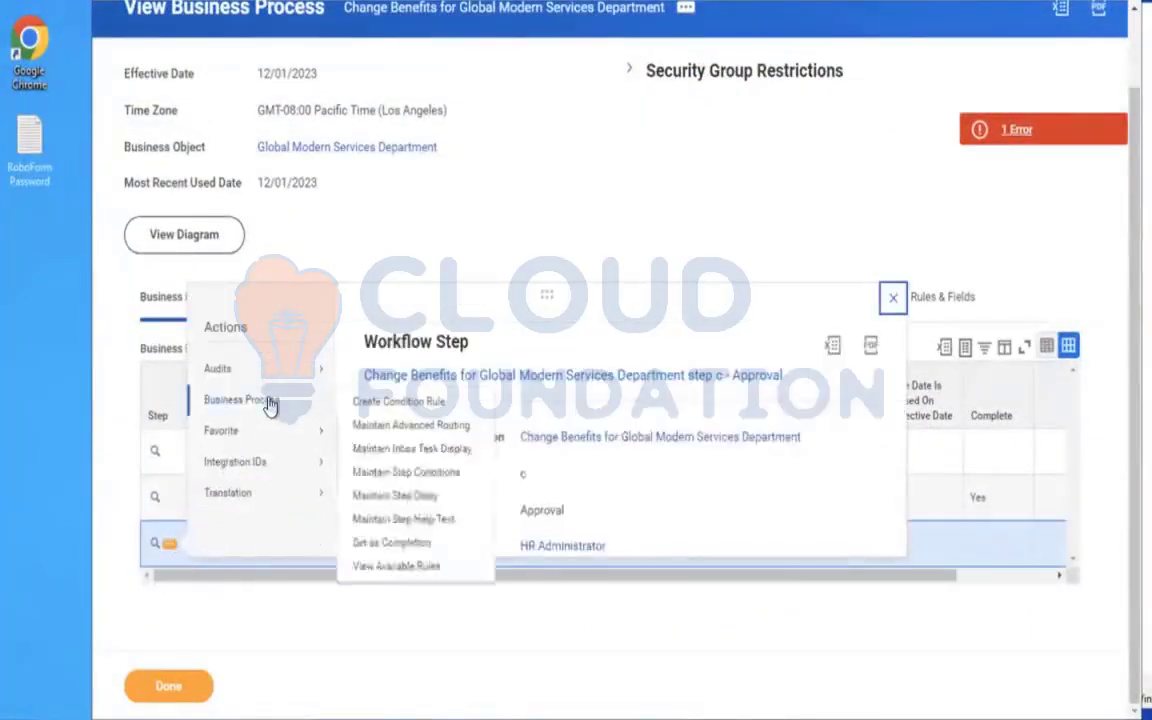
pyautogui.click(374, 551)
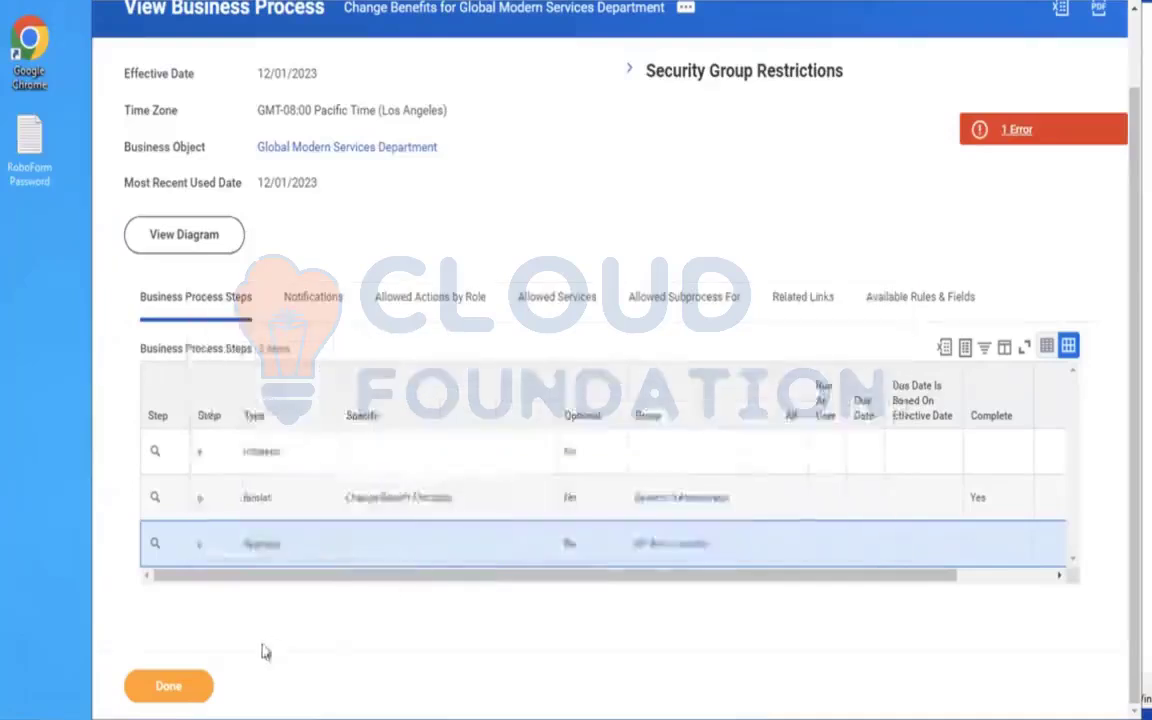
pyautogui.click(422, 412)
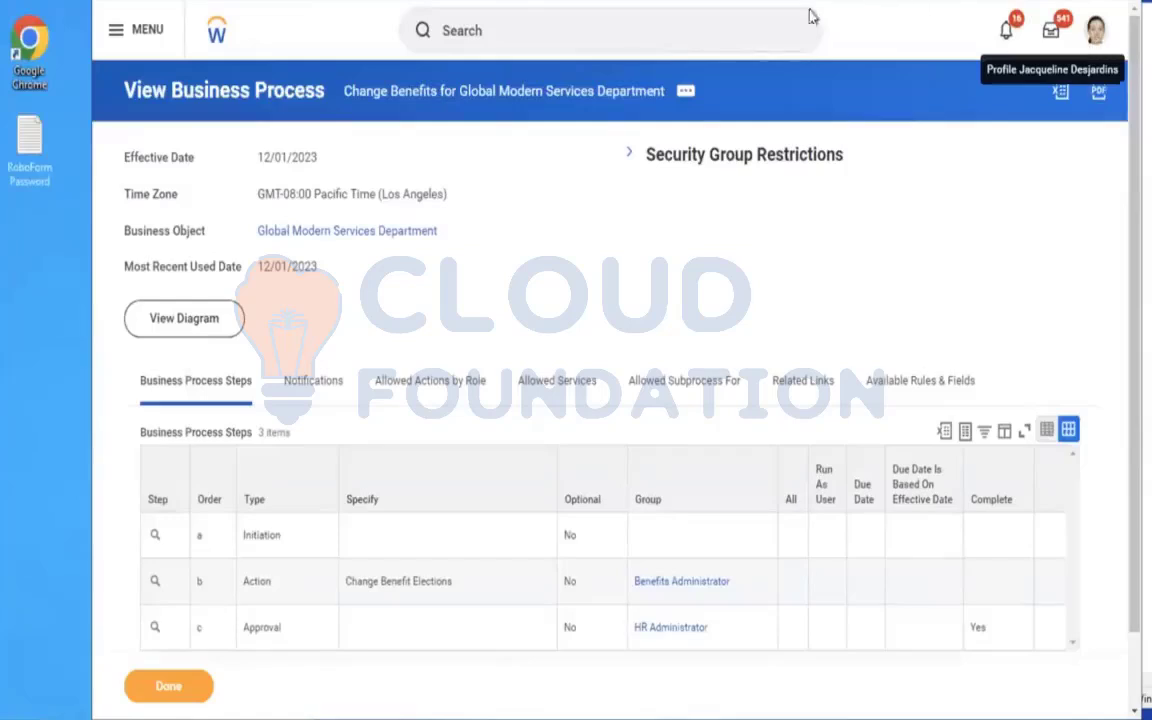
# Copy the signed-in worker's name from the account profile.
pyautogui.click(614, 37)
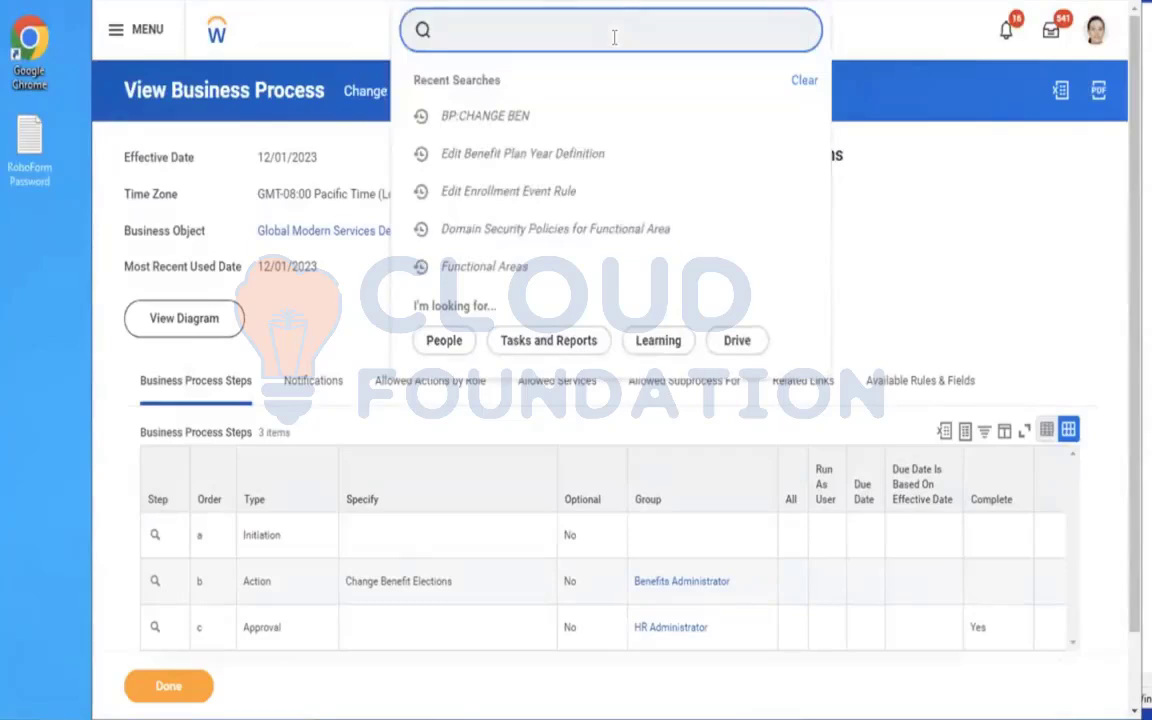
pyautogui.write('START PROXY')
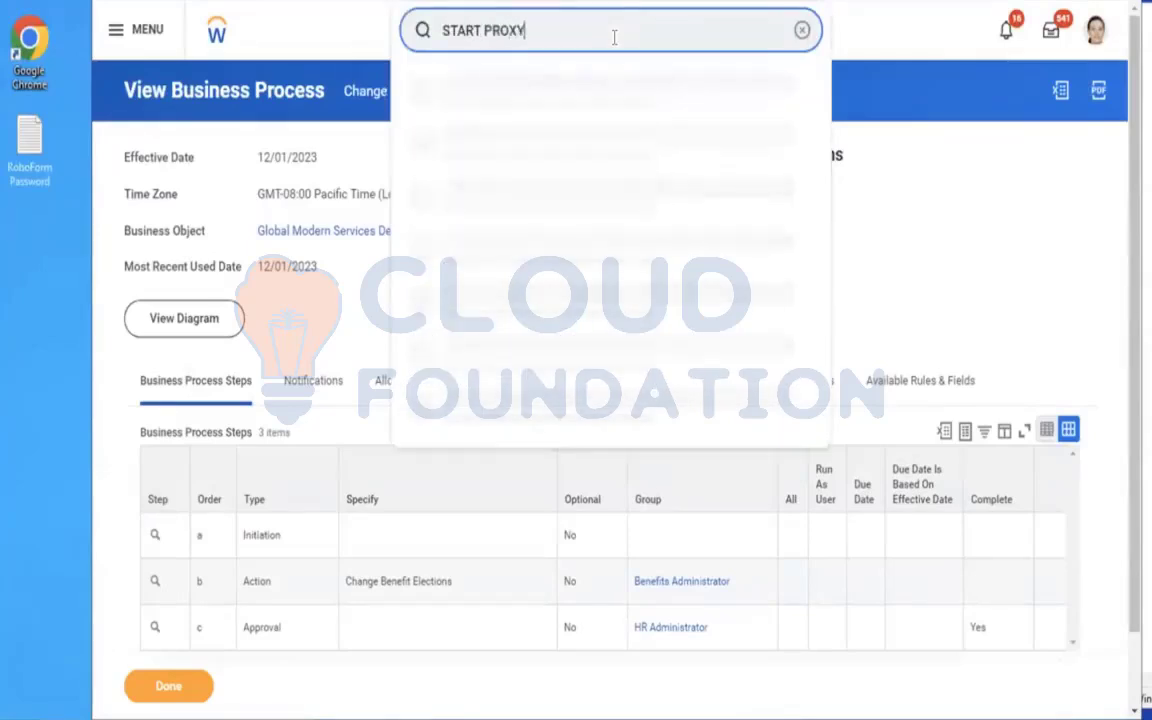
pyautogui.click(1094, 30)
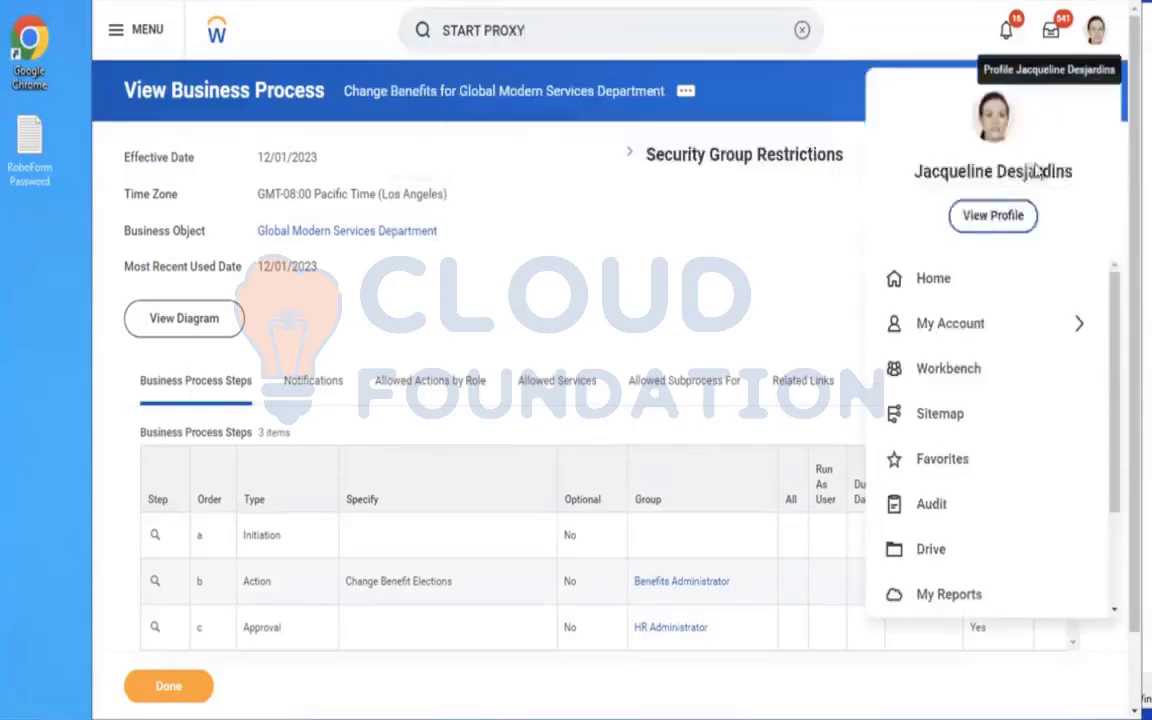
pyautogui.moveTo(1079, 179); pyautogui.dragTo(913, 177)
pyautogui.hotkey('ctrl', 'c')
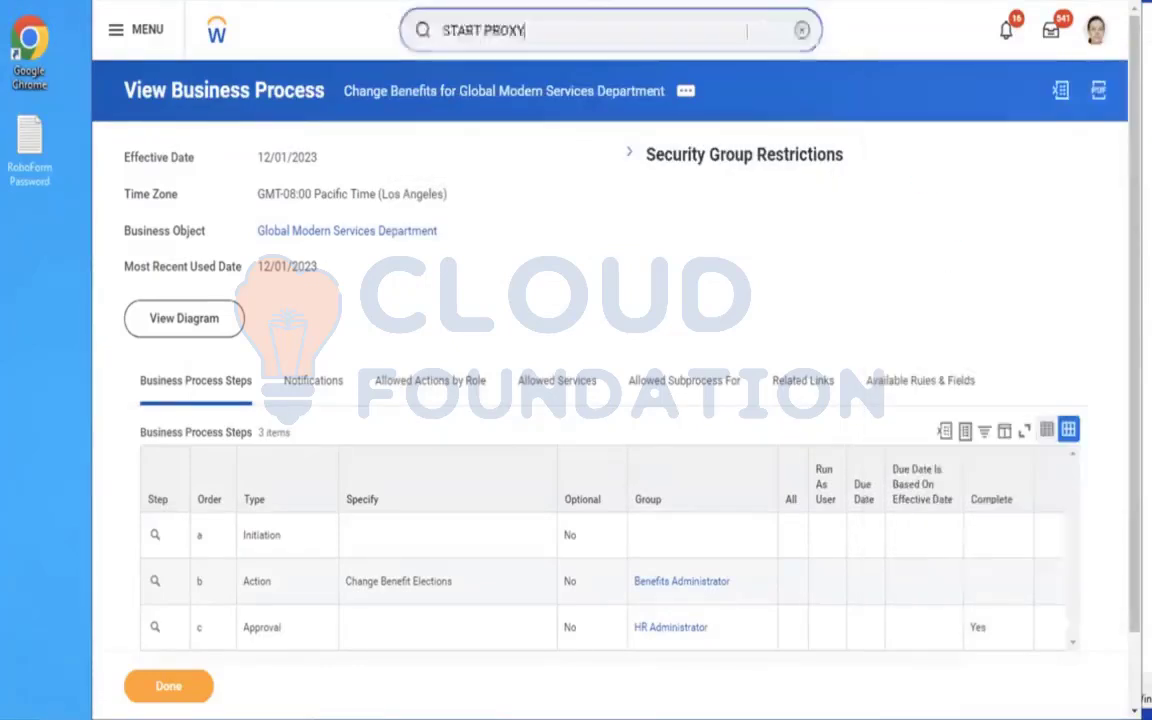
# Search for STAR and open the Start Proxy task.
pyautogui.click(800, 31)
pyautogui.write('STAR')
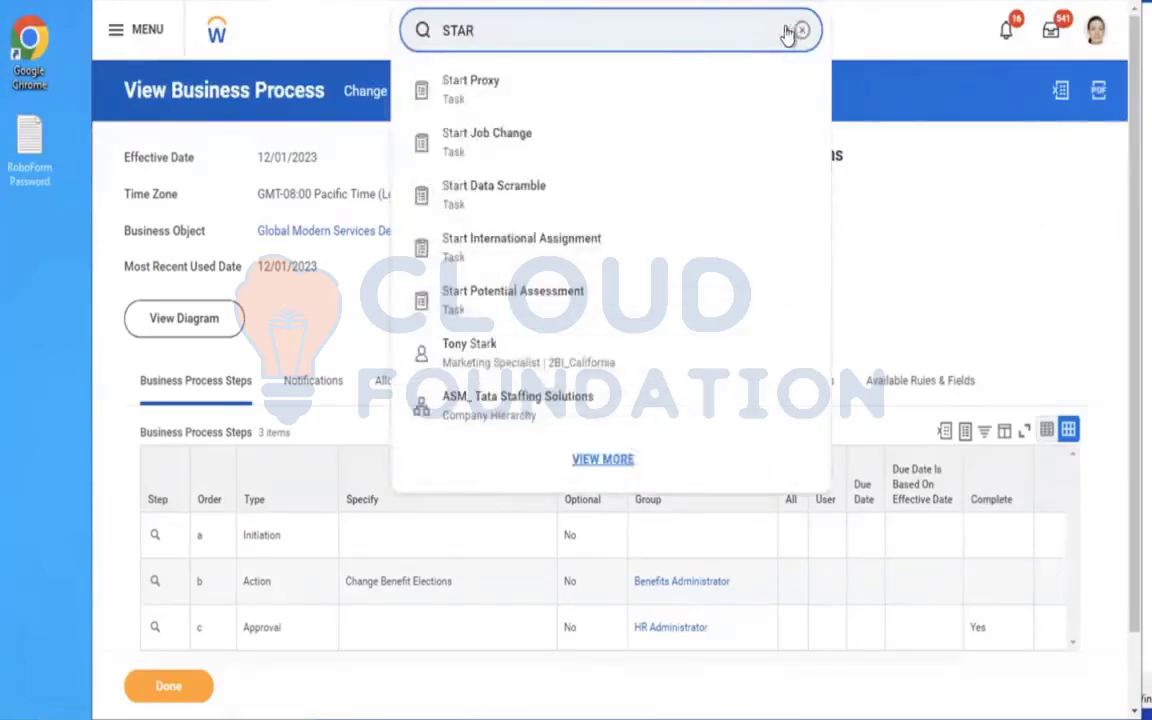
pyautogui.click(535, 102)
pyautogui.click(382, 216)
pyautogui.hotkey('ctrl', 'v')
pyautogui.press('Return')
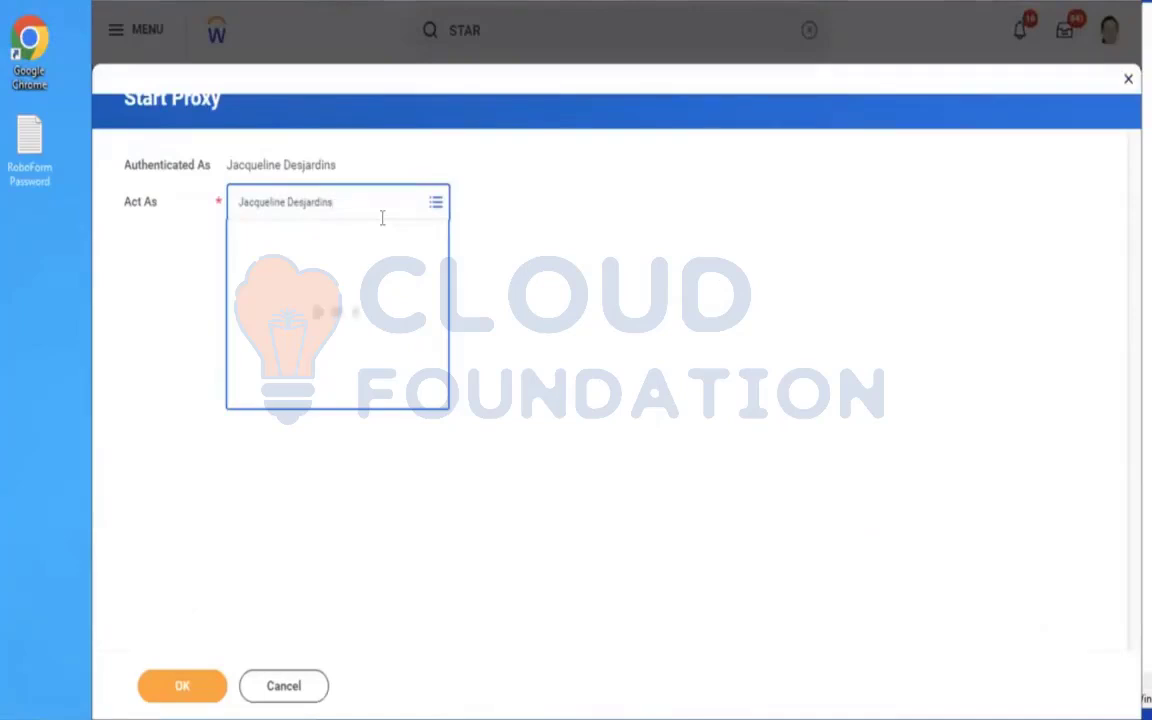
# Set Act As to the other worker's name and start the proxy session.
pyautogui.click(354, 210)
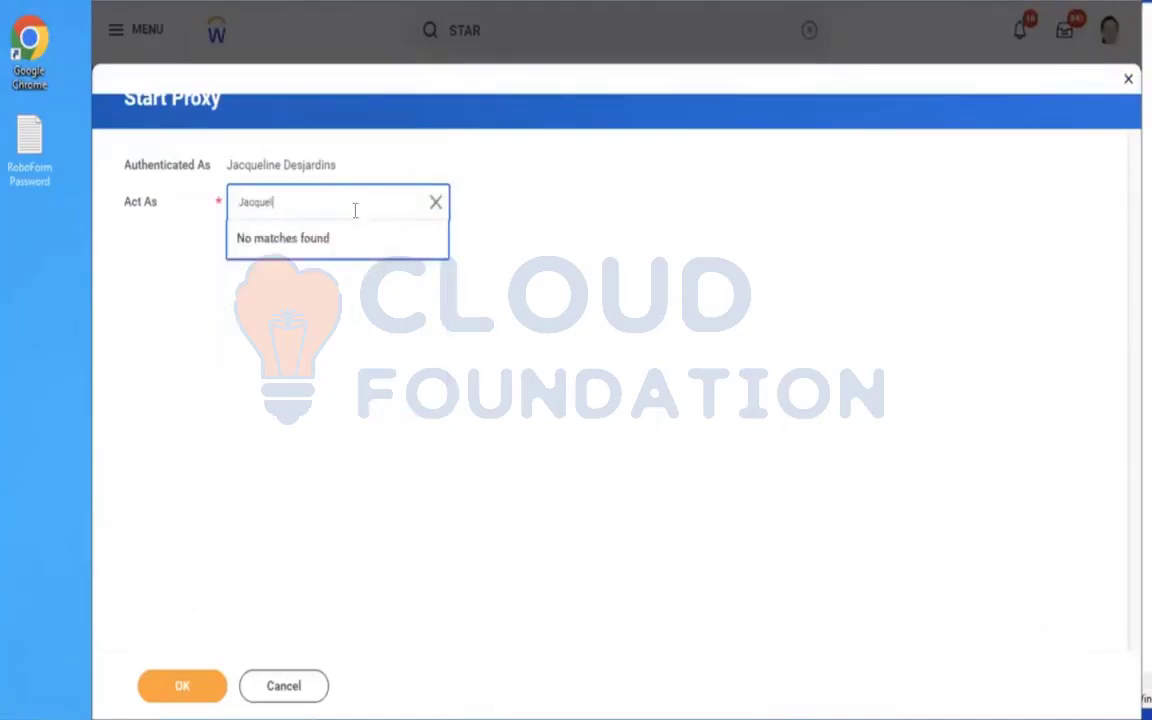
pyautogui.write('LOGAN MC')
pyautogui.press('Return')
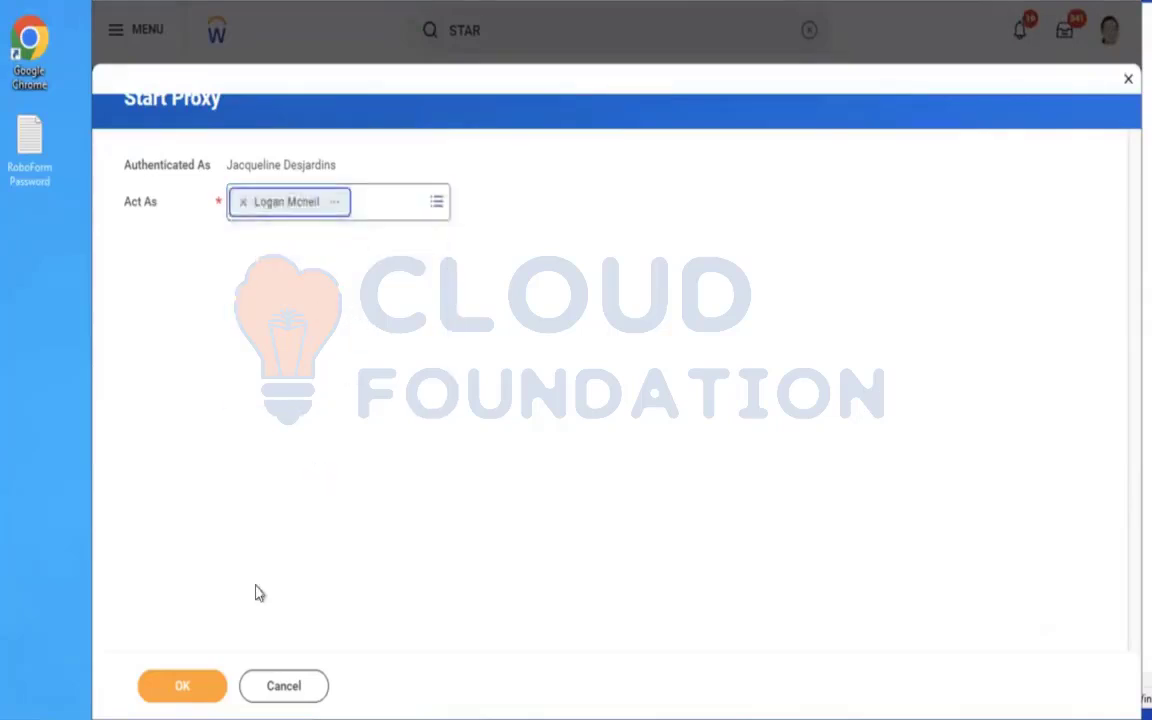
pyautogui.click(172, 690)
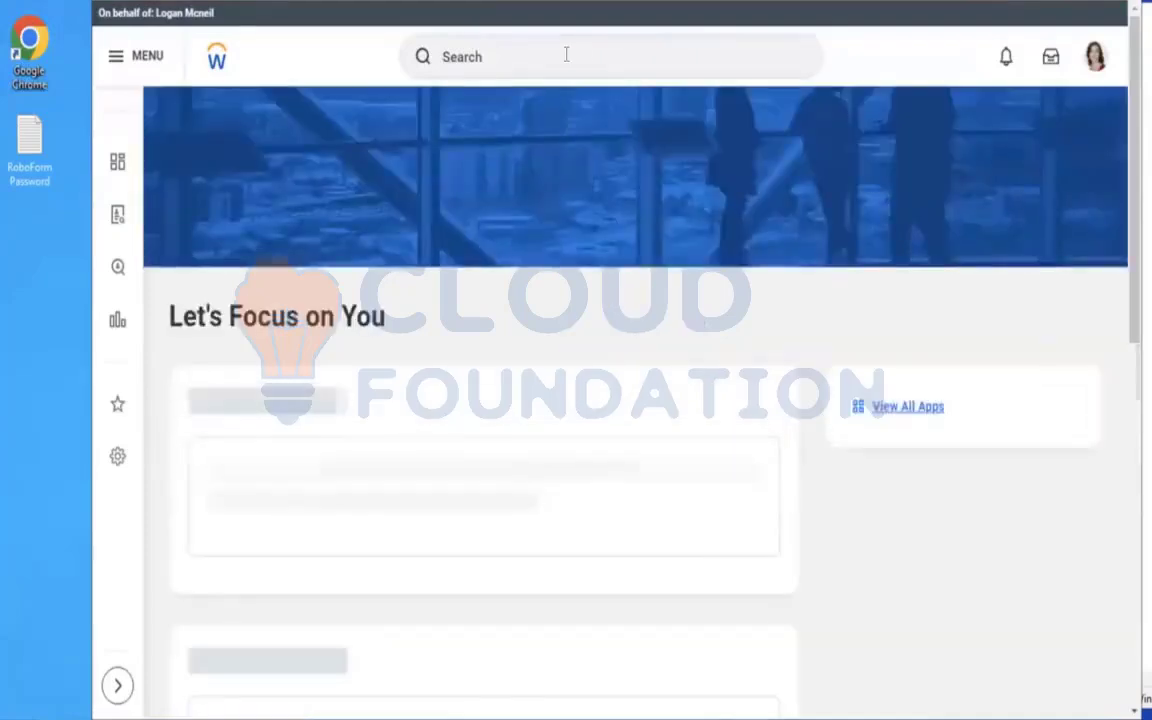
# Search for the copied worker's name and open that worker's profile.
pyautogui.click(565, 55)
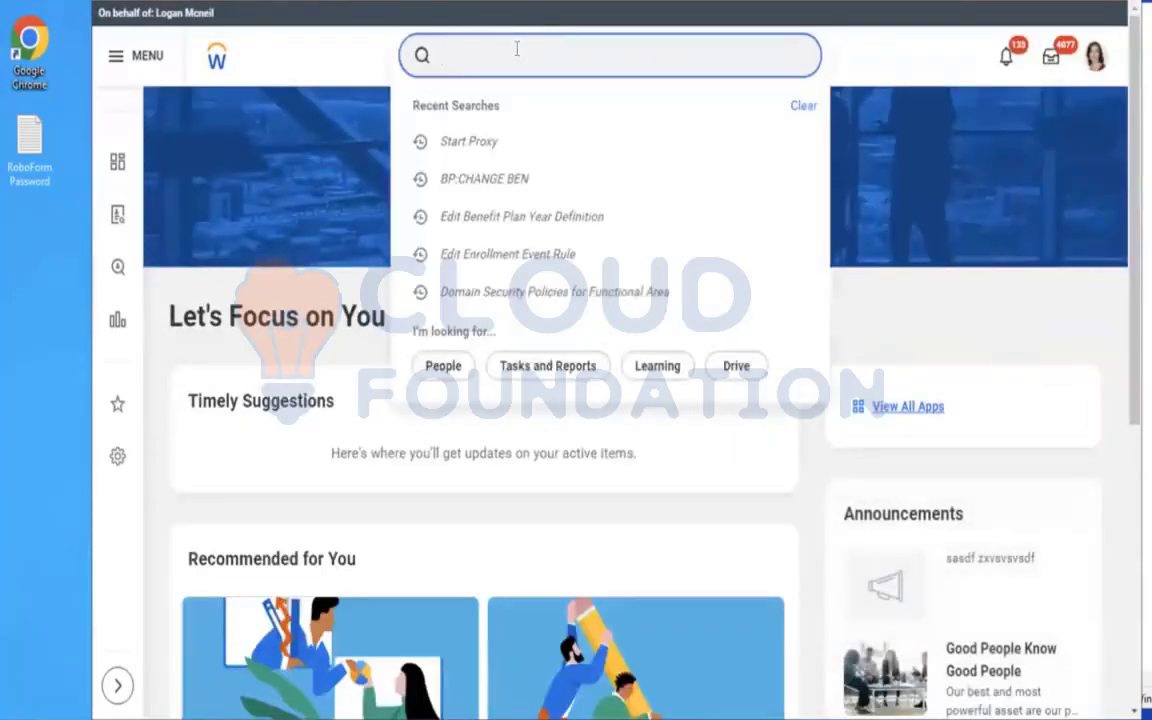
pyautogui.hotkey('ctrl', 'v')
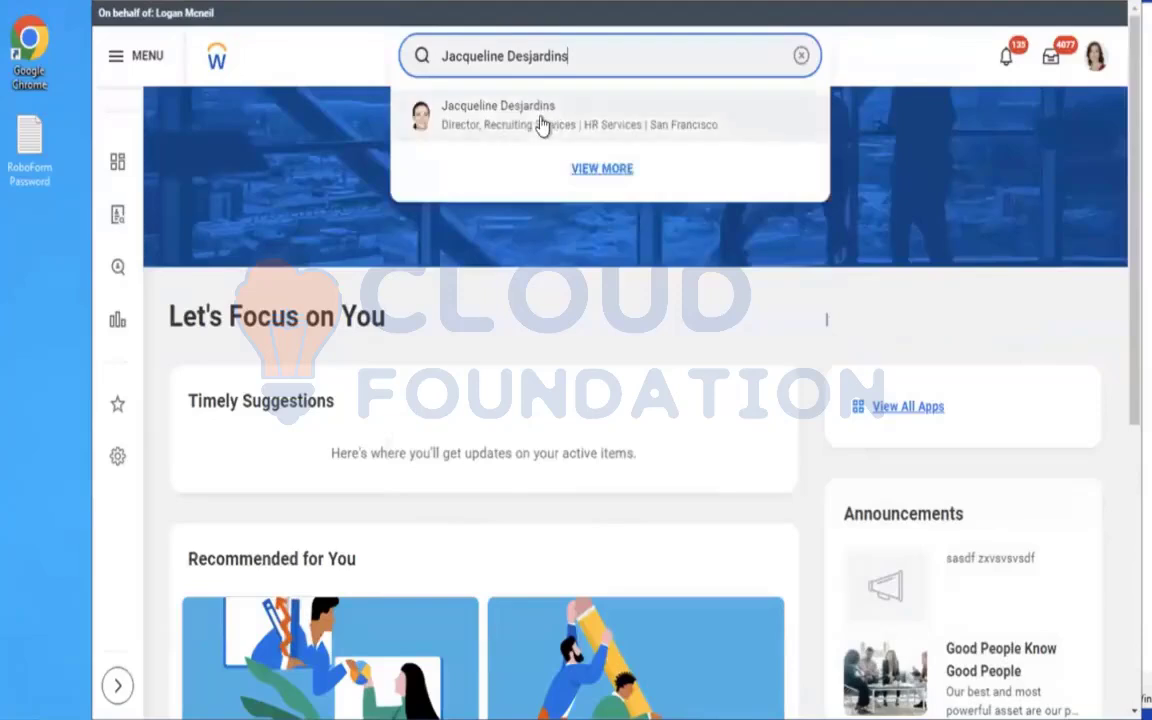
pyautogui.click(541, 122)
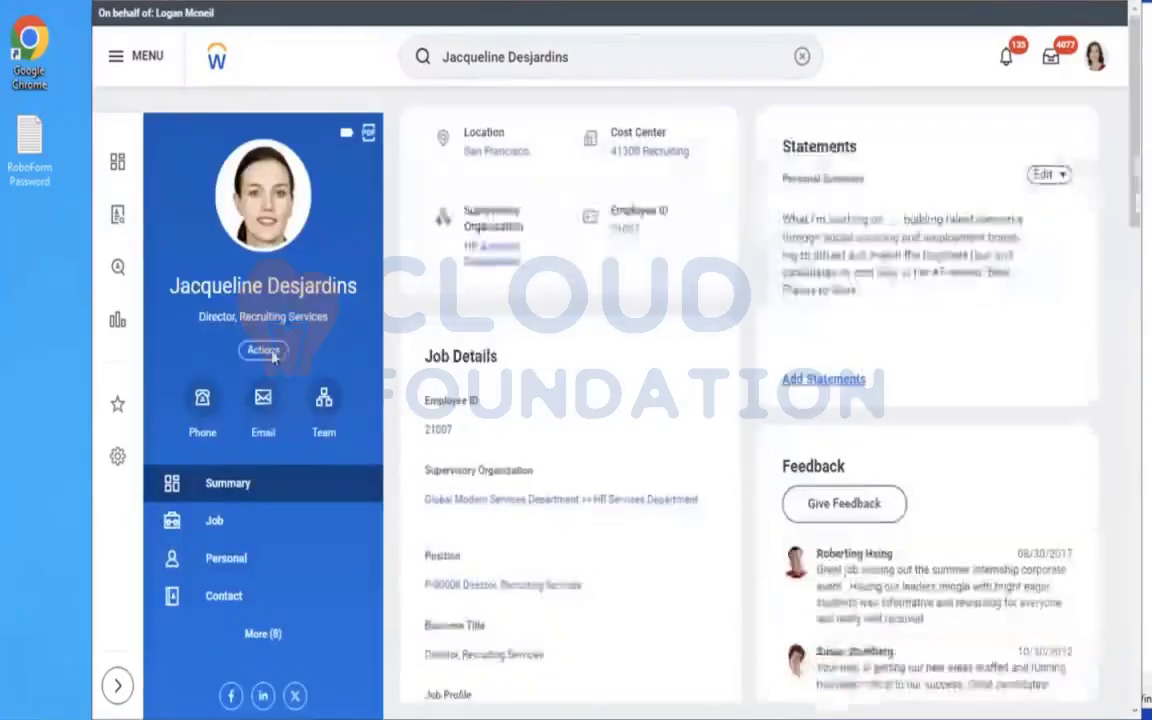
# Start a Change Benefits event for the worker with the change reason AMD - Dependent Life Insurance.
pyautogui.click(266, 351)
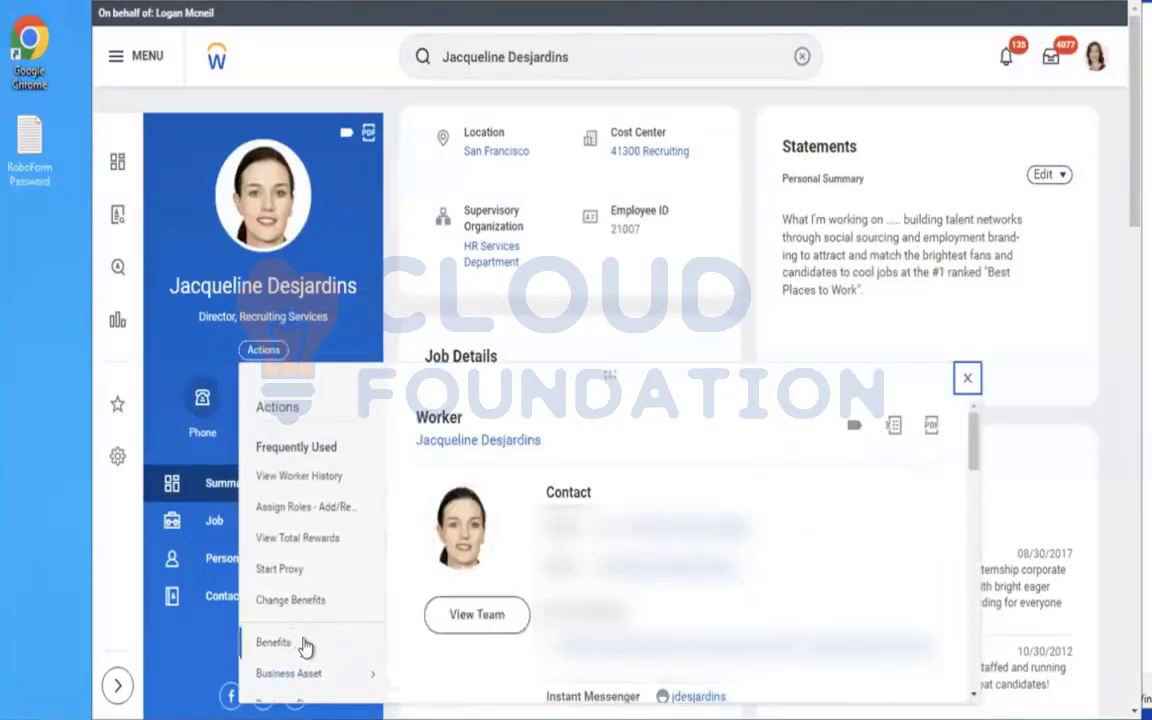
pyautogui.moveTo(302, 643)
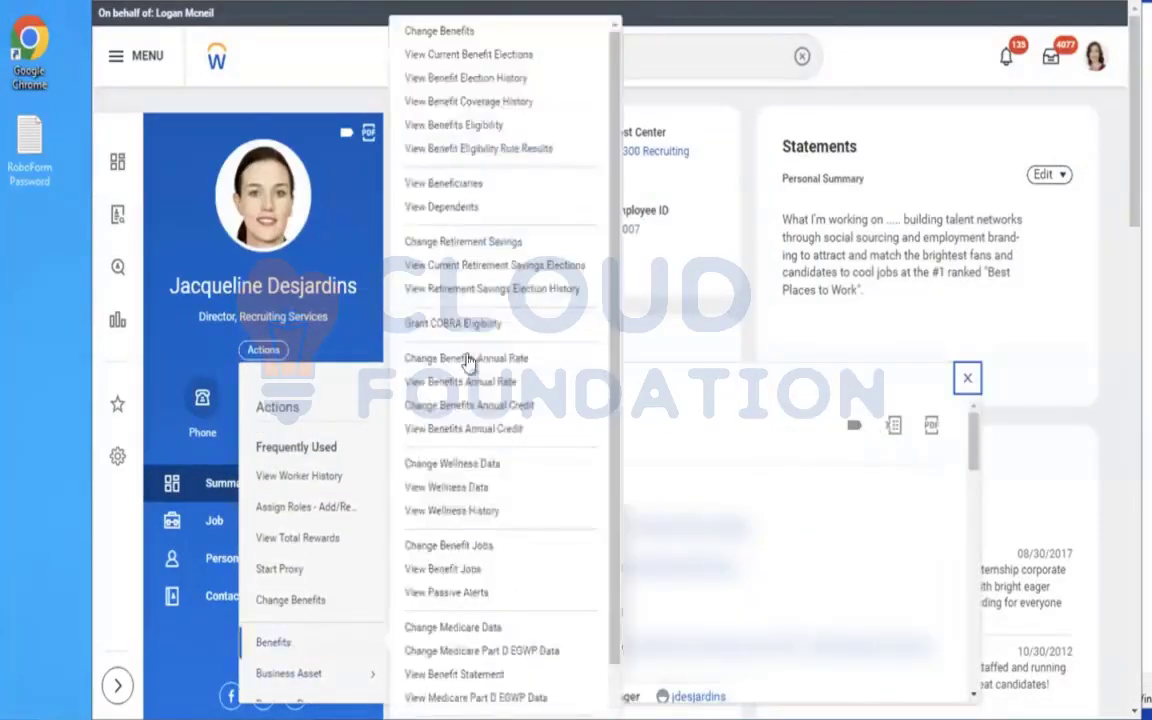
pyautogui.click(418, 34)
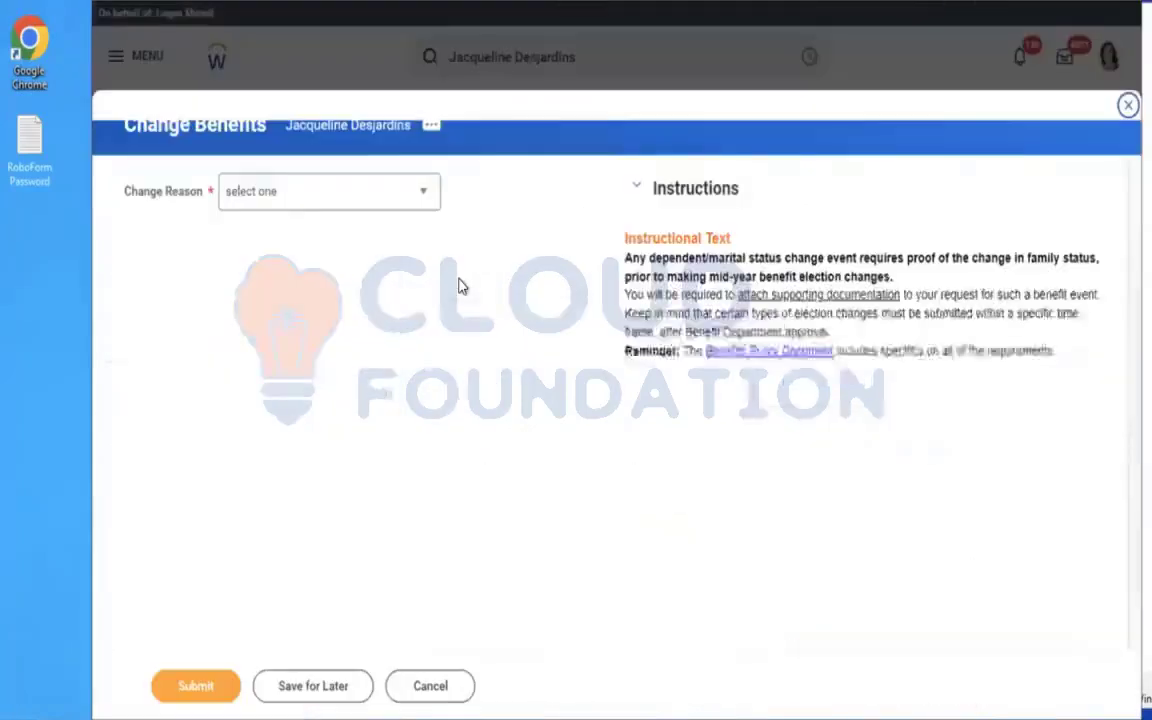
pyautogui.click(315, 205)
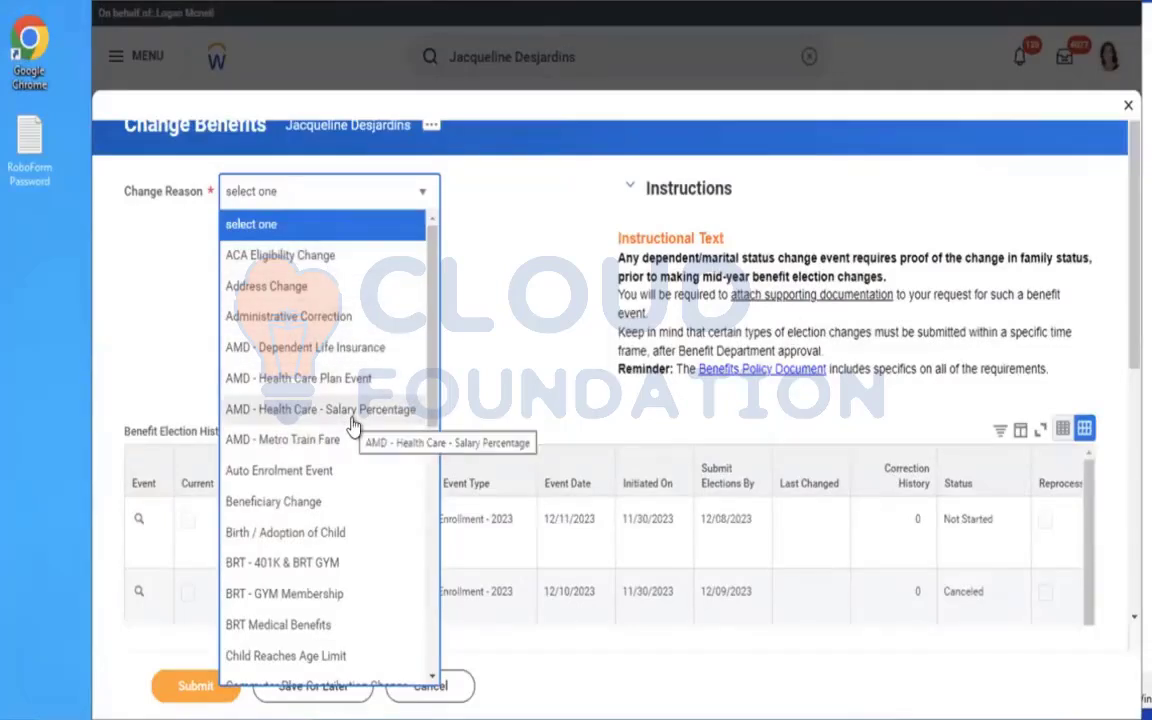
pyautogui.click(270, 347)
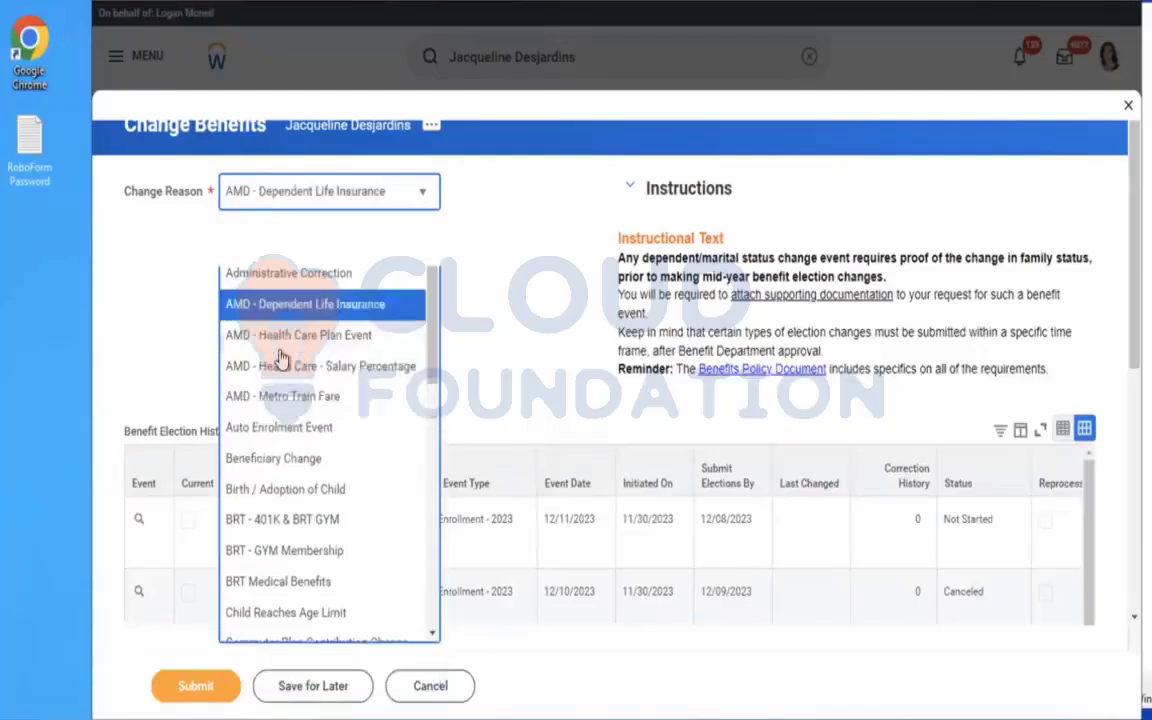
# Set the Benefit Event Date to 12/01/2023 and Submit Elections By to 12/10/2023, and submit the Change Benefits event.
pyautogui.click(324, 251)
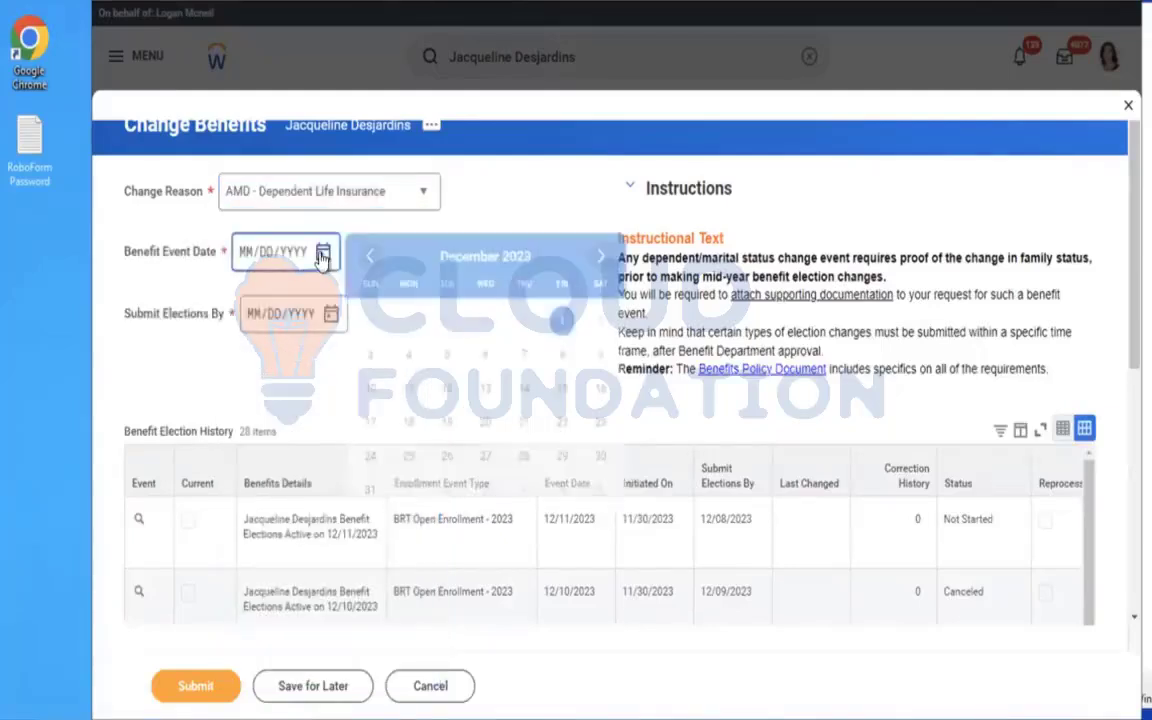
pyautogui.click(562, 319)
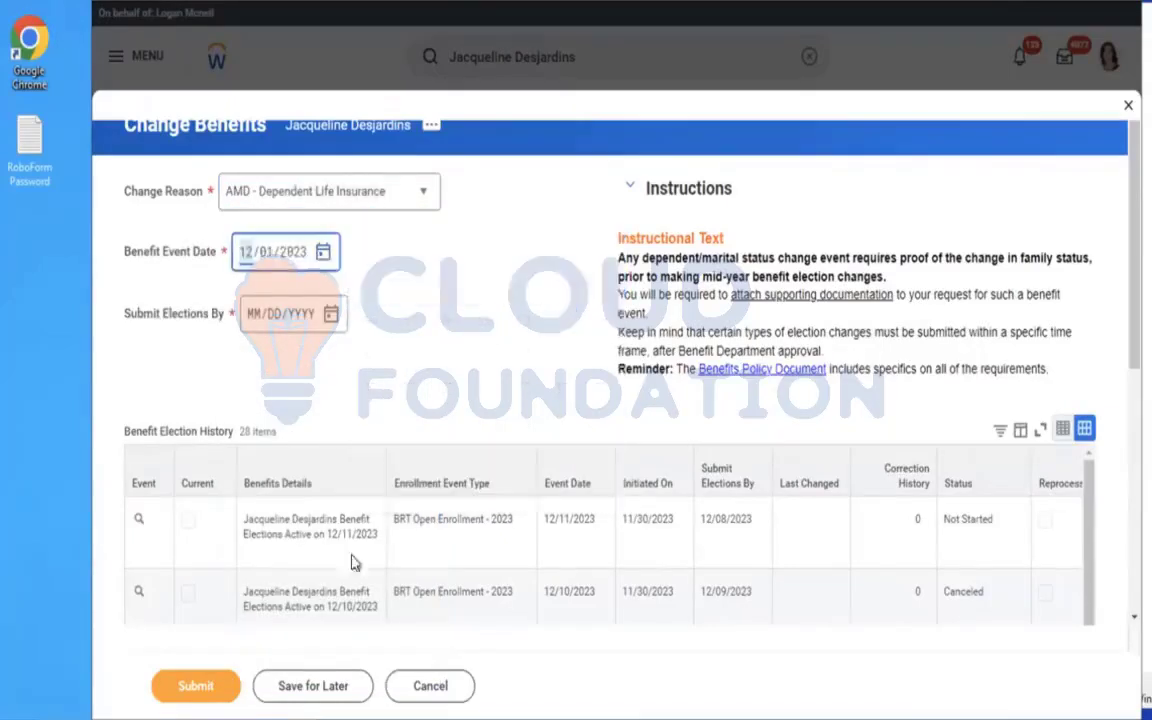
pyautogui.click(198, 704)
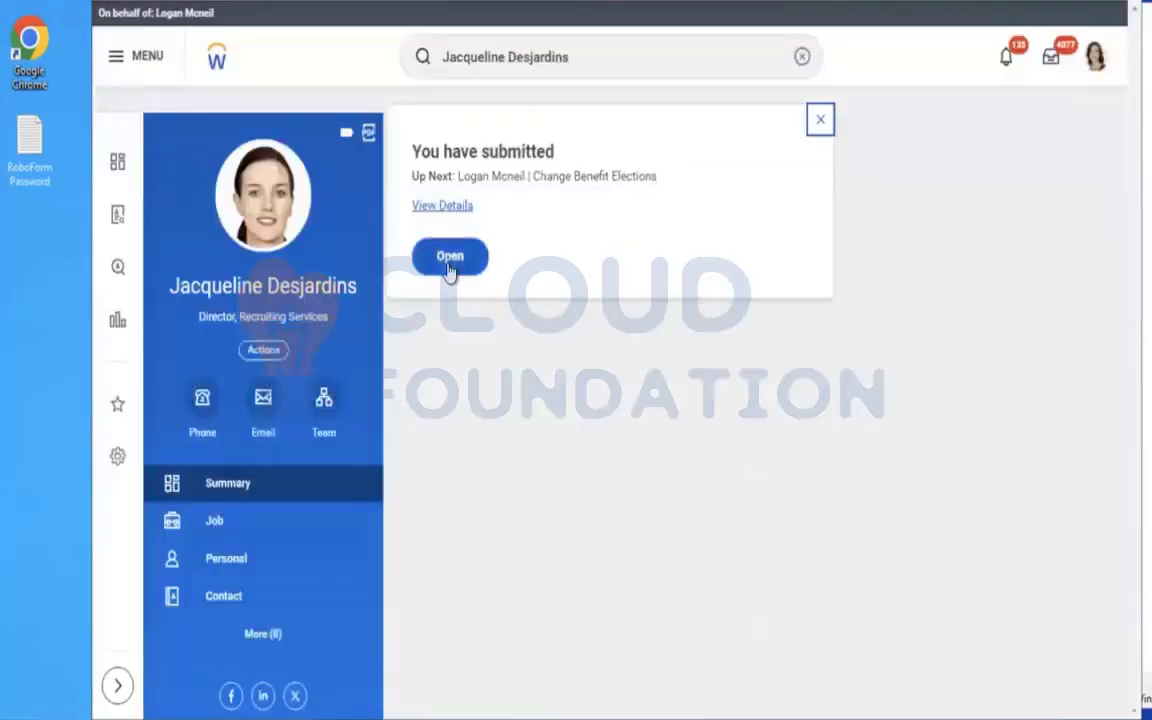
# Open the worker's benefit elections, enroll in the Aviva (Employee) Dependent Life plan with $10,000 coverage, and save.
pyautogui.click(450, 262)
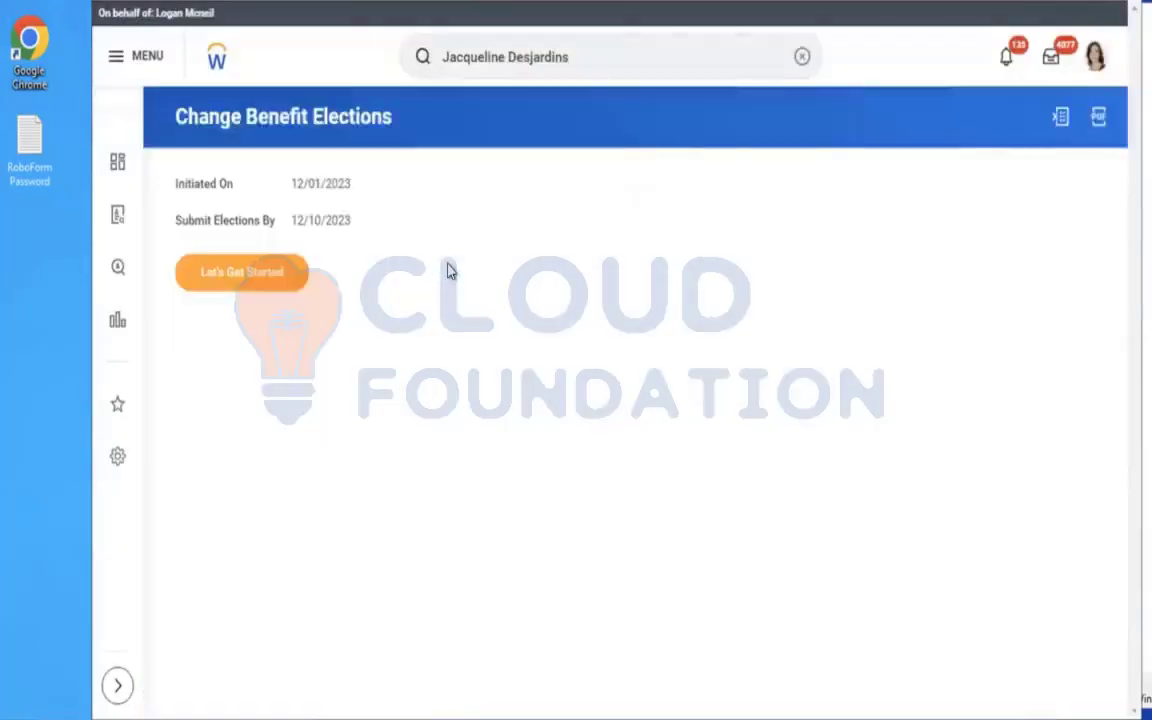
pyautogui.click(262, 282)
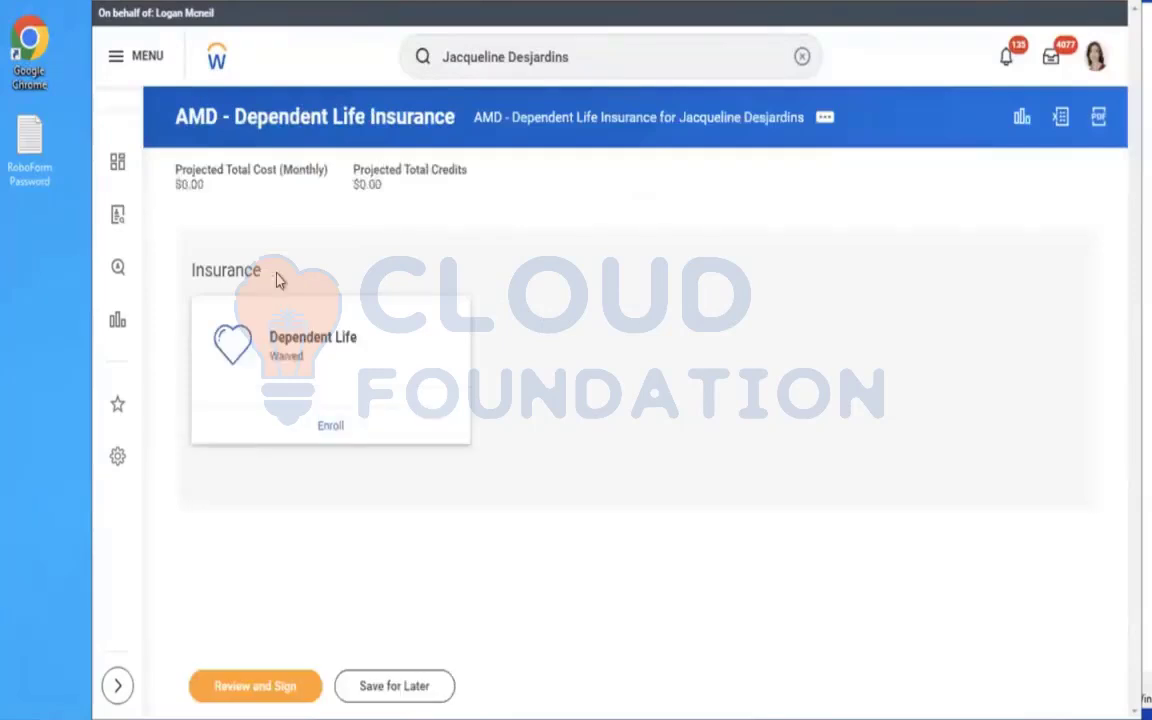
pyautogui.click(332, 430)
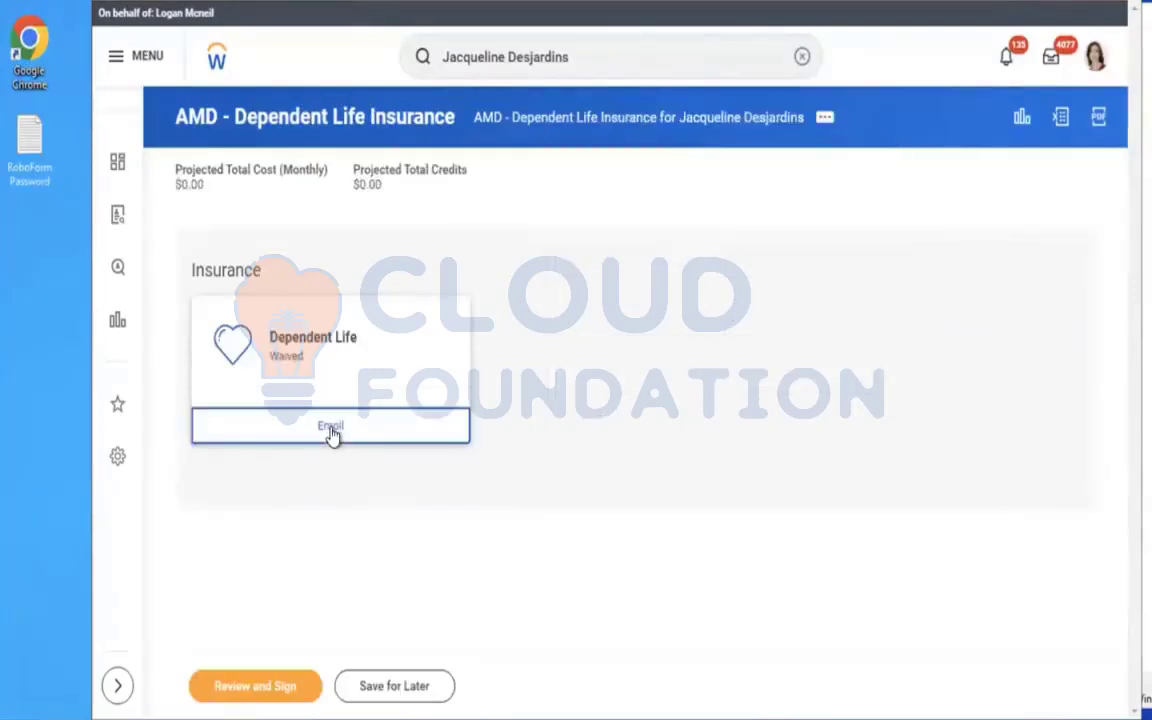
pyautogui.click(221, 436)
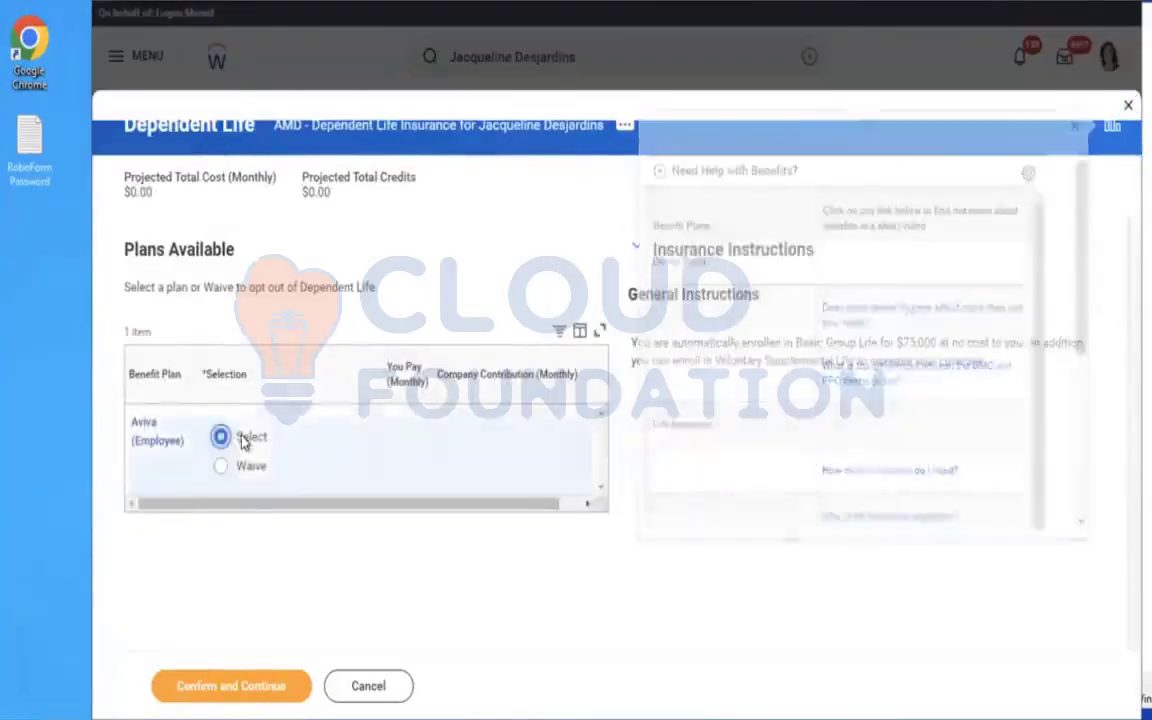
pyautogui.click(222, 686)
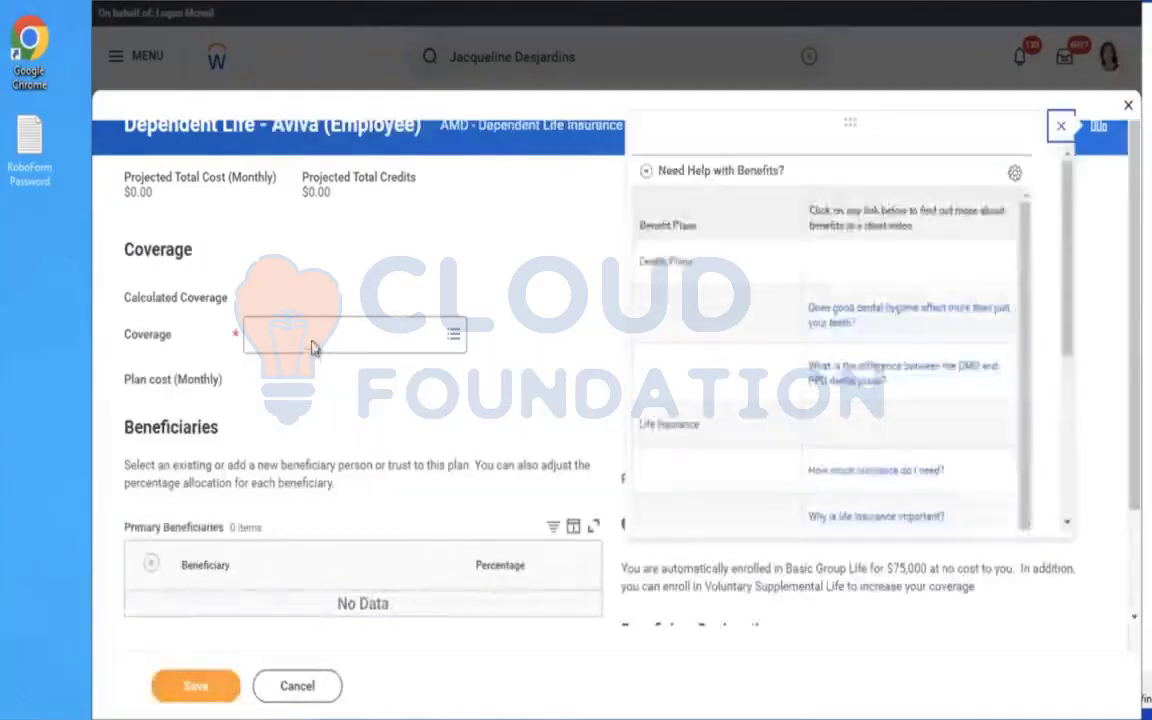
pyautogui.click(312, 336)
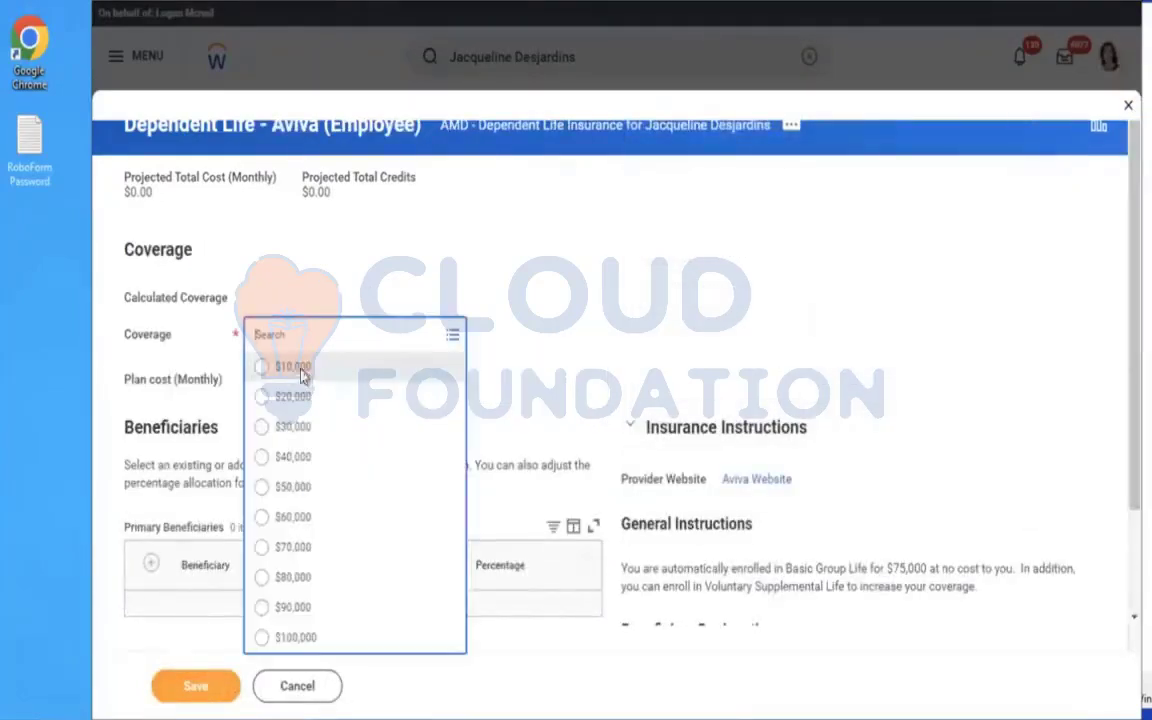
pyautogui.click(302, 376)
pyautogui.click(187, 690)
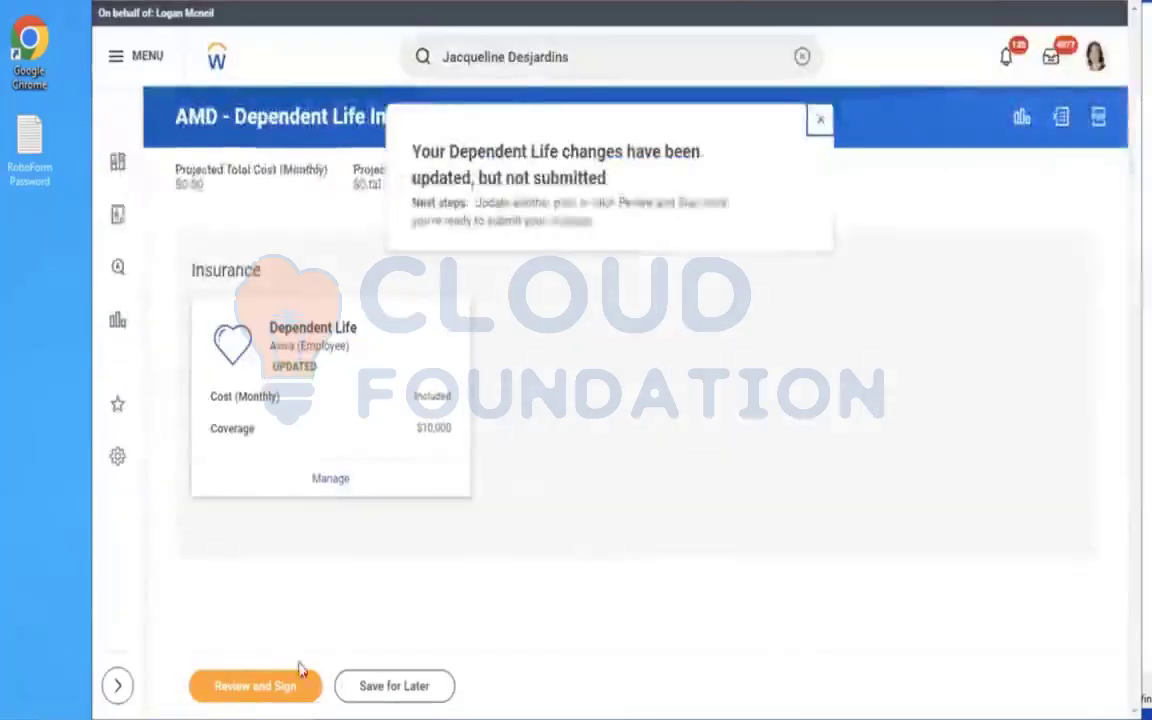
# Review and sign the Dependent Life elections and submit them.
pyautogui.click(270, 698)
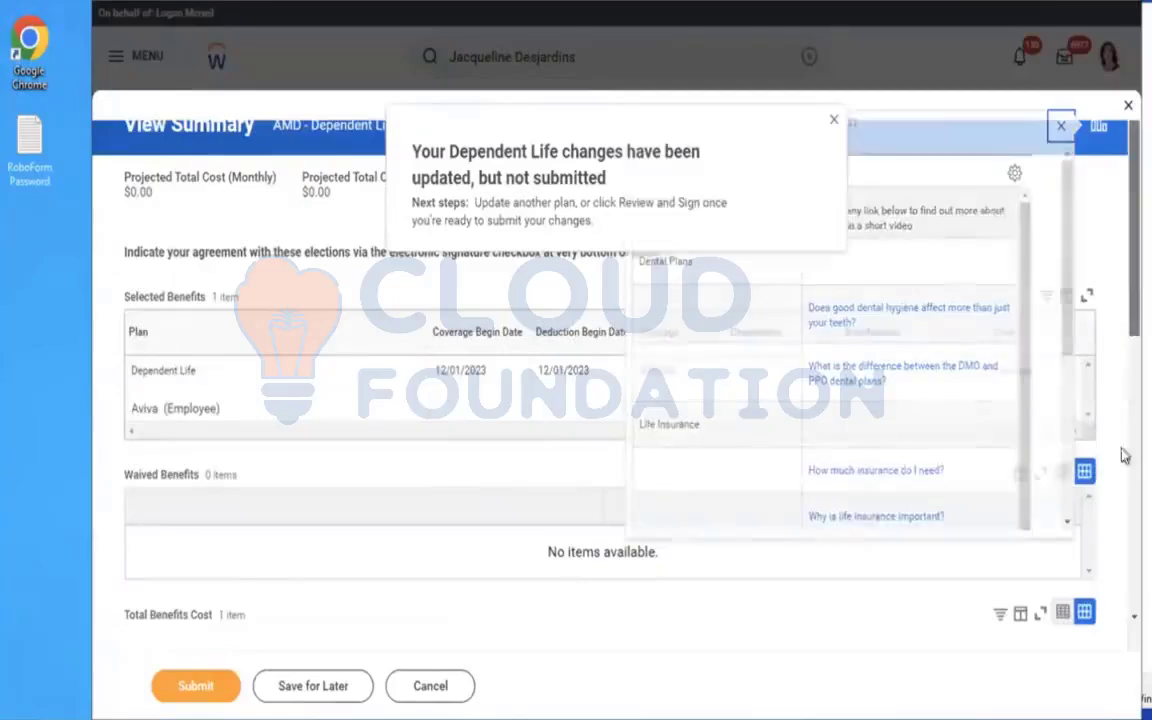
pyautogui.scroll(-10, 1123, 370)
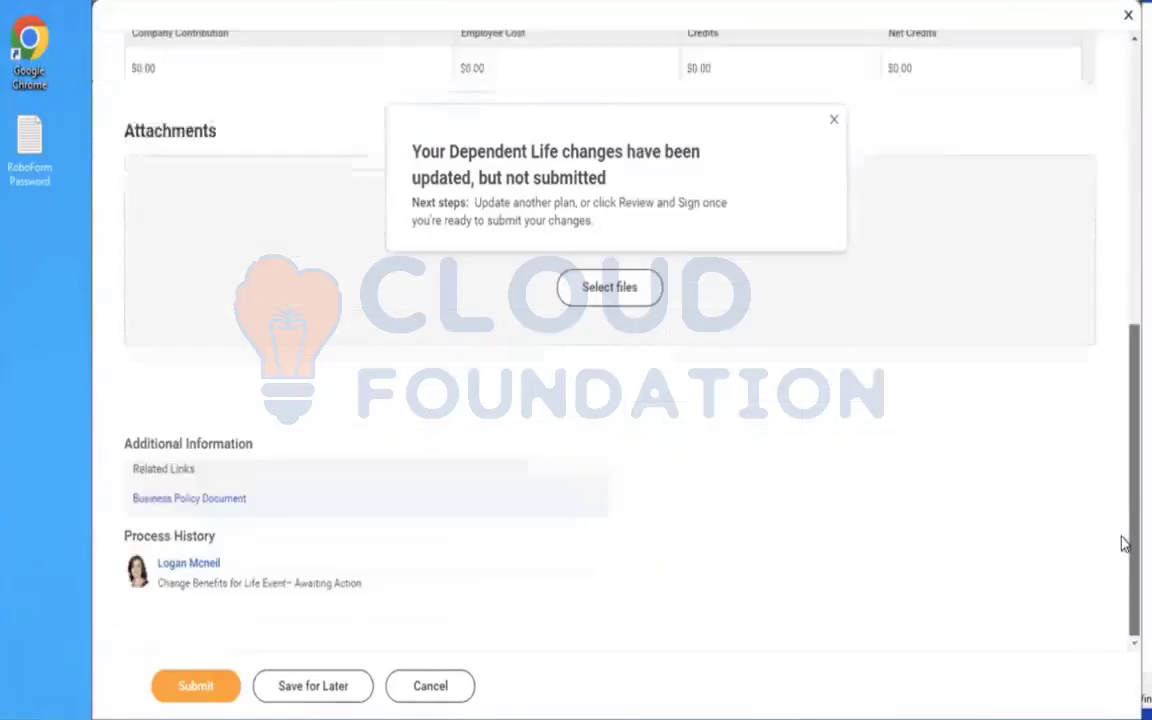
pyautogui.click(194, 686)
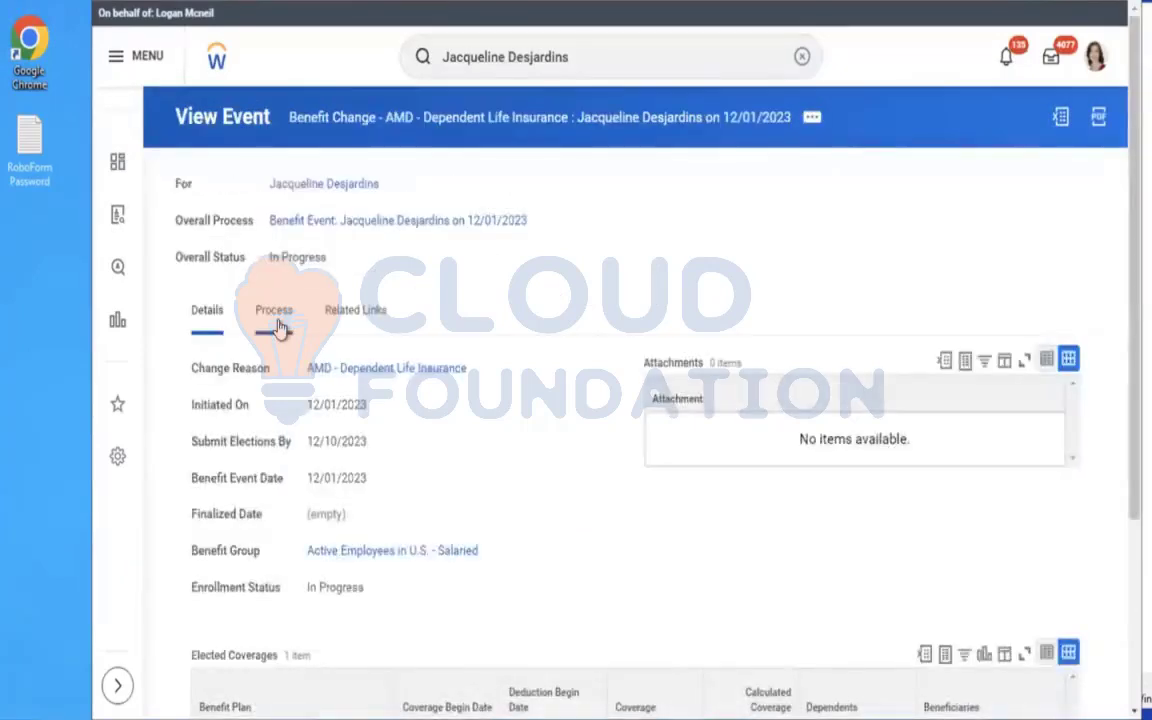
# Examine the submitted event's process history, the HR Administrator approver's details and the remaining process.
pyautogui.click(276, 322)
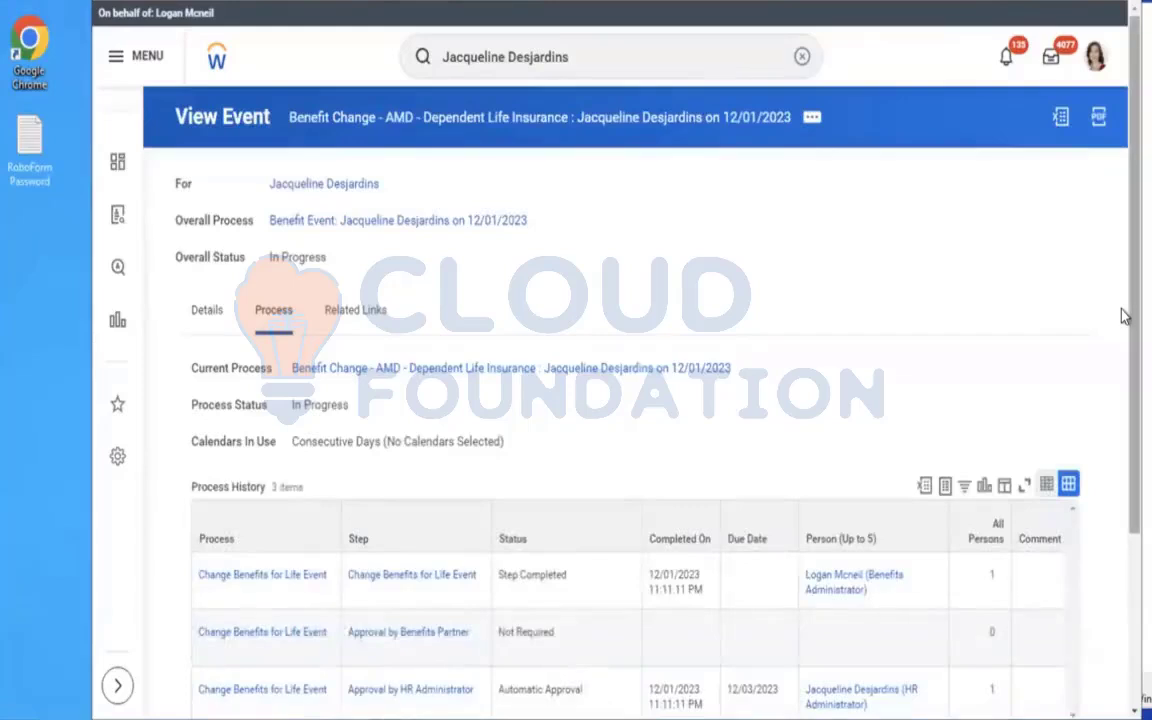
pyautogui.moveTo(1125, 316); pyautogui.dragTo(1125, 483)
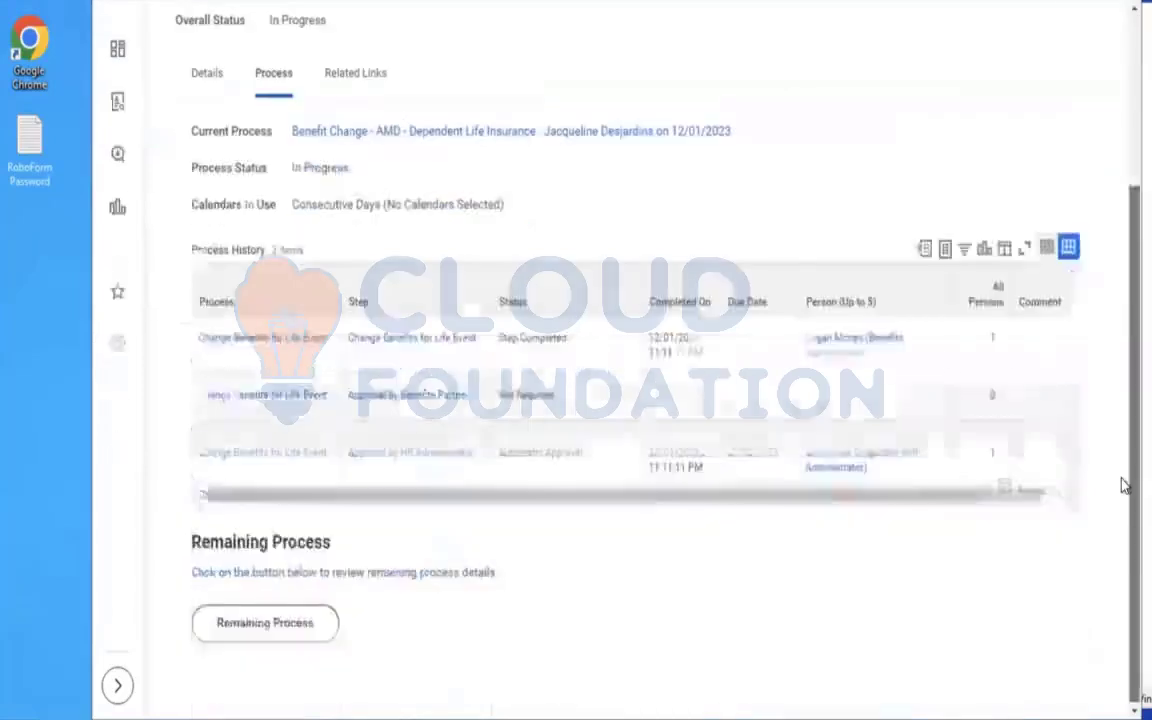
pyautogui.click(880, 472)
pyautogui.click(879, 469)
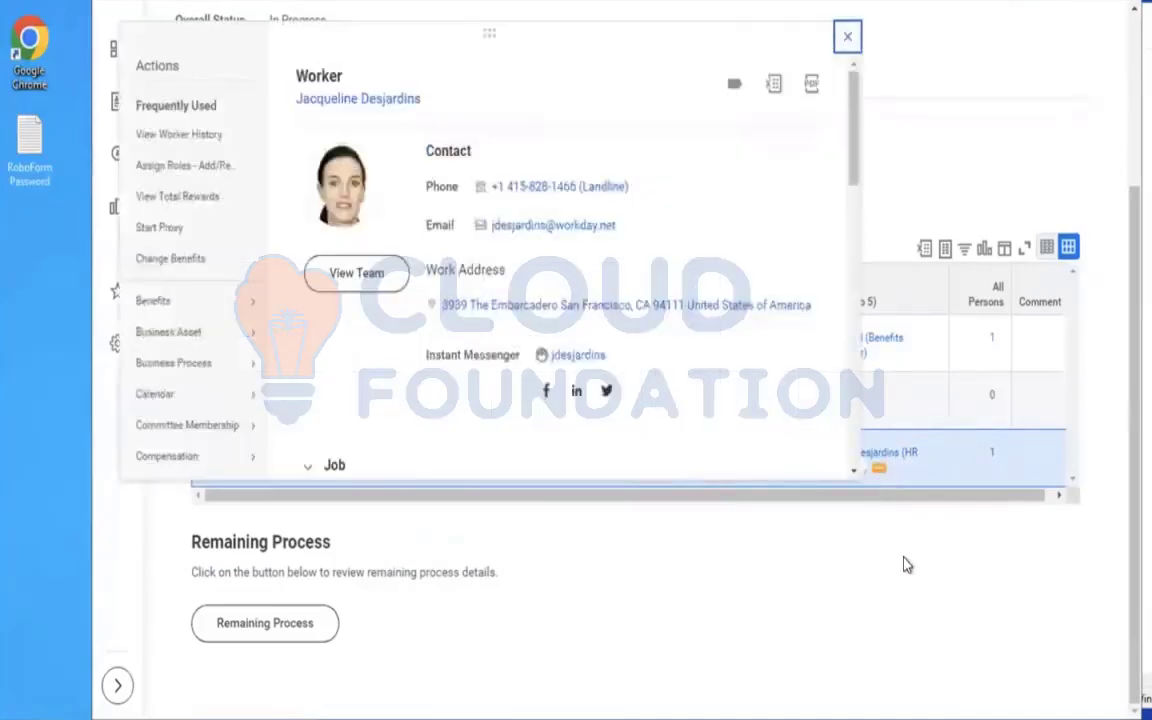
pyautogui.click(967, 97)
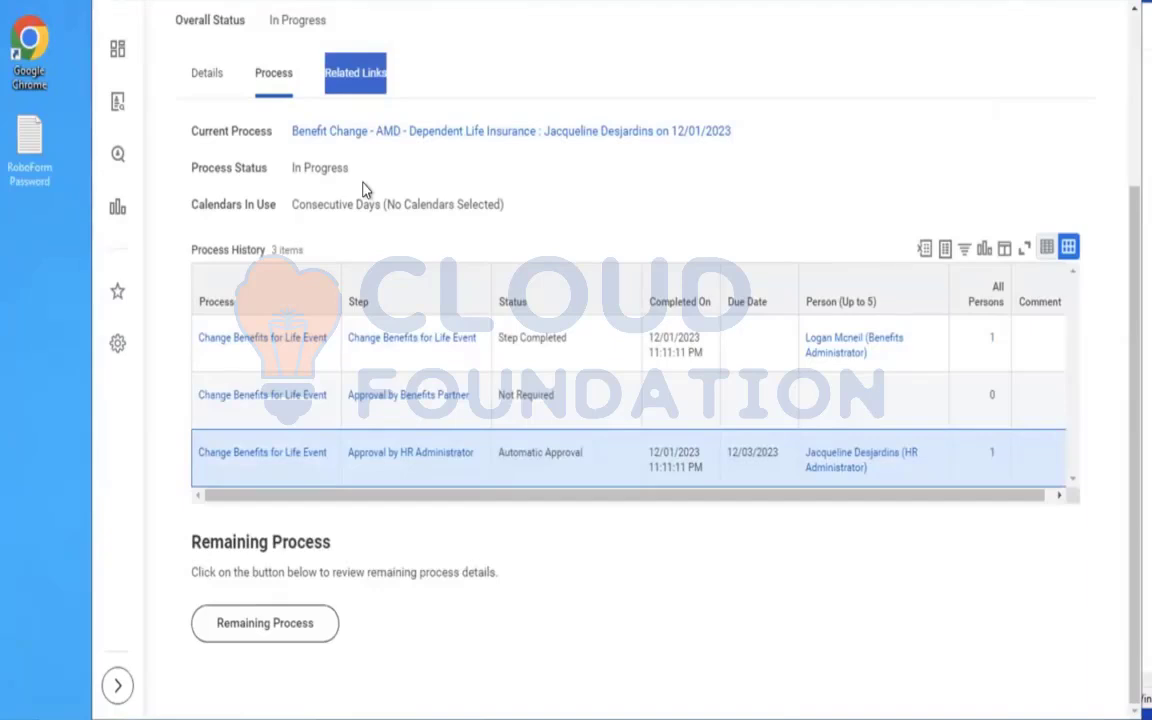
pyautogui.click(293, 626)
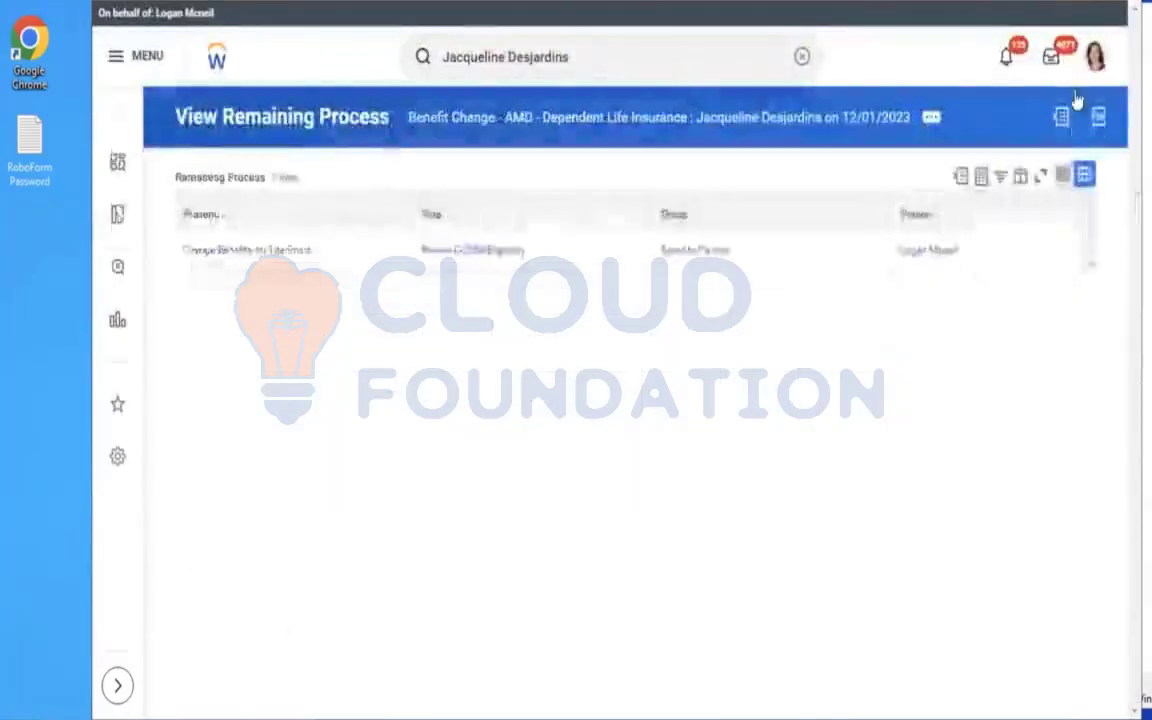
# Approve the worker's 12/01/2023 benefit event from the inbox and expand its Details and Process section.
pyautogui.click(1050, 60)
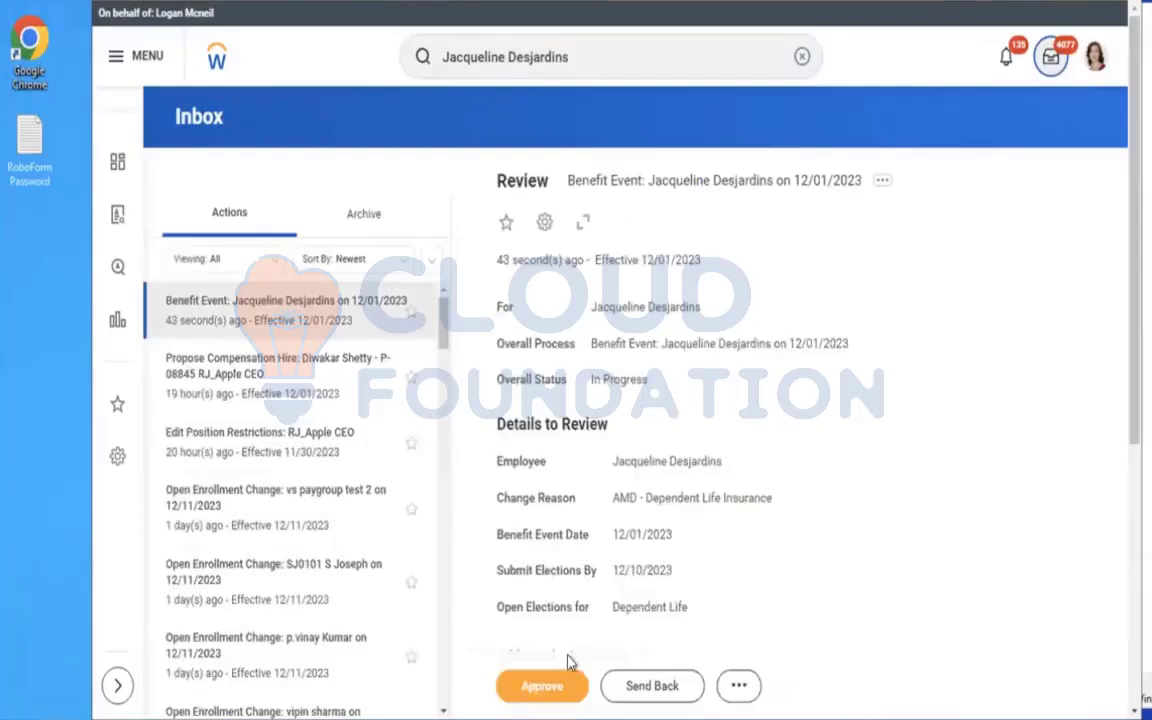
pyautogui.click(543, 685)
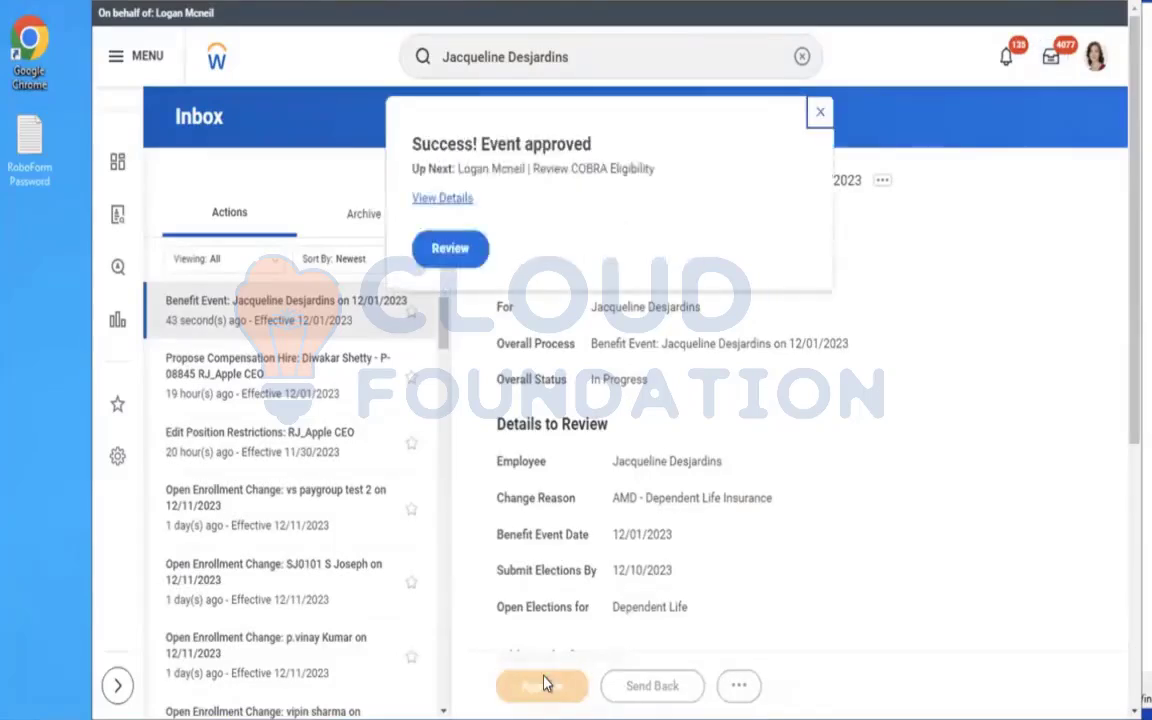
pyautogui.click(441, 198)
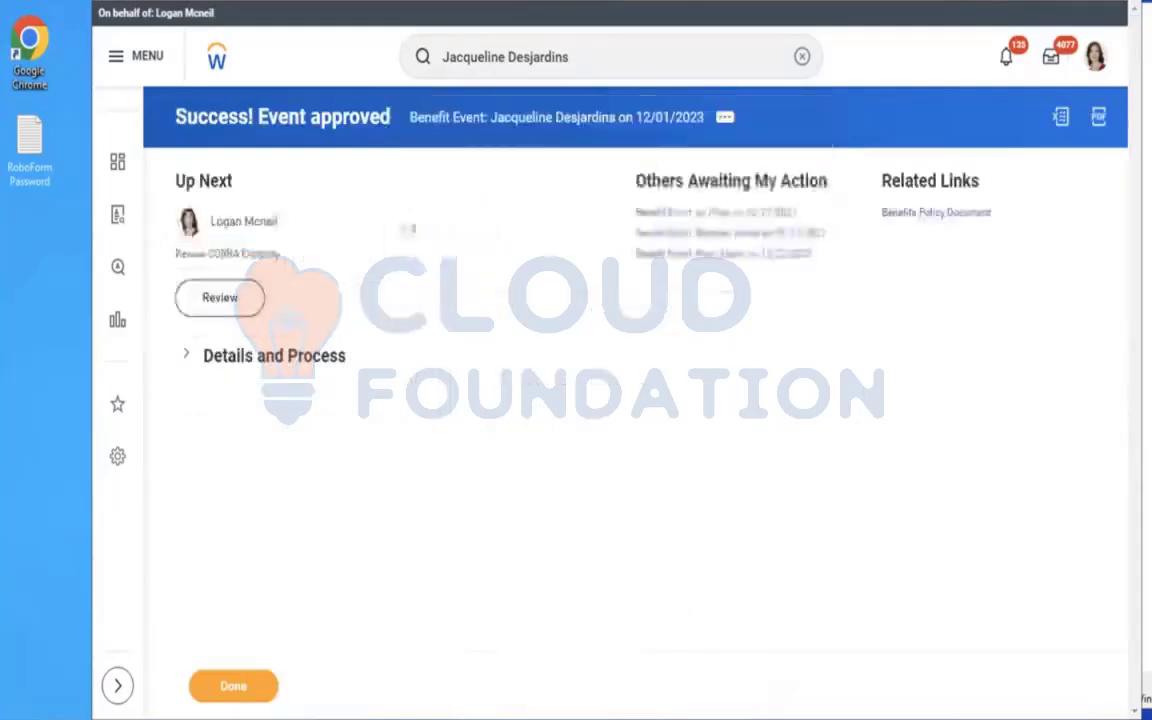
pyautogui.click(274, 358)
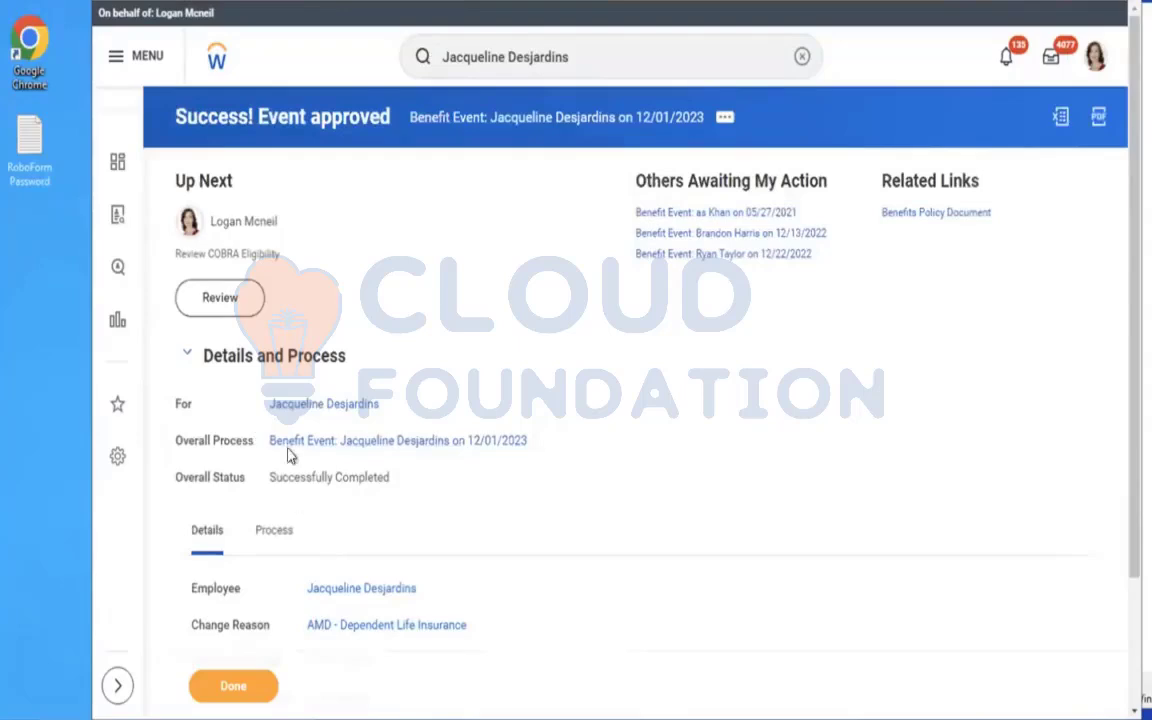
# Open the worker's profile from the approved event and check the Dependent Life plan in their benefits.
pyautogui.click(330, 406)
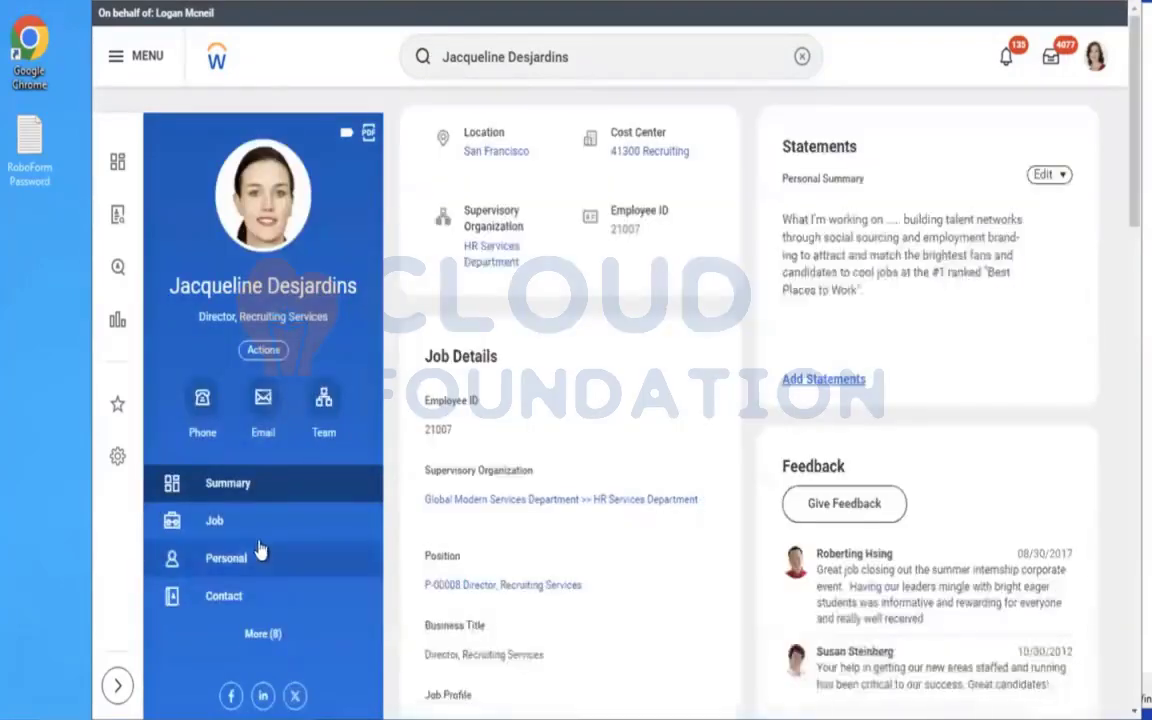
pyautogui.scroll(-1, 352, 612)
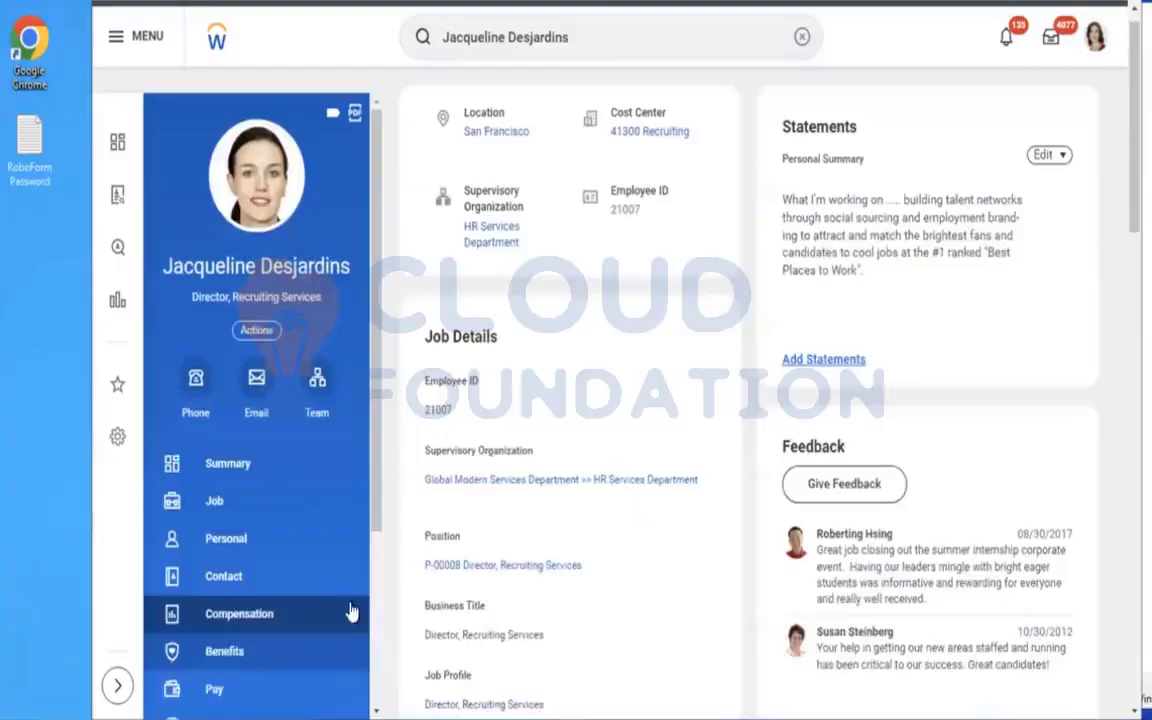
pyautogui.click(240, 652)
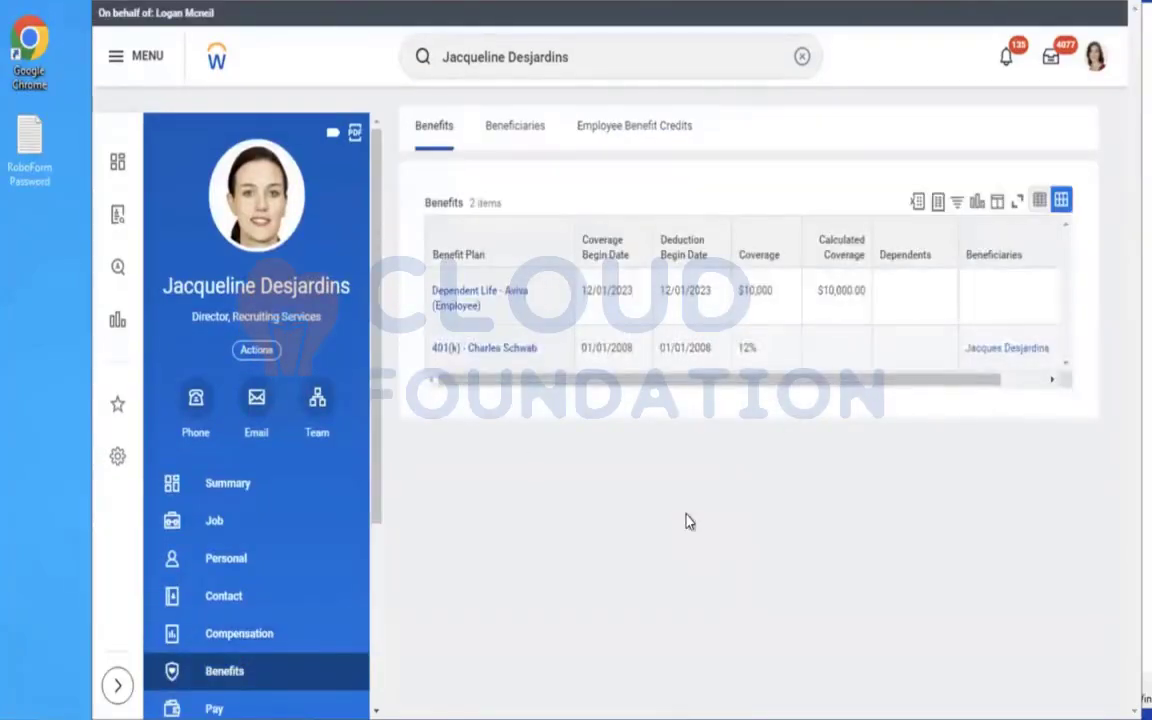
pyautogui.click(605, 318)
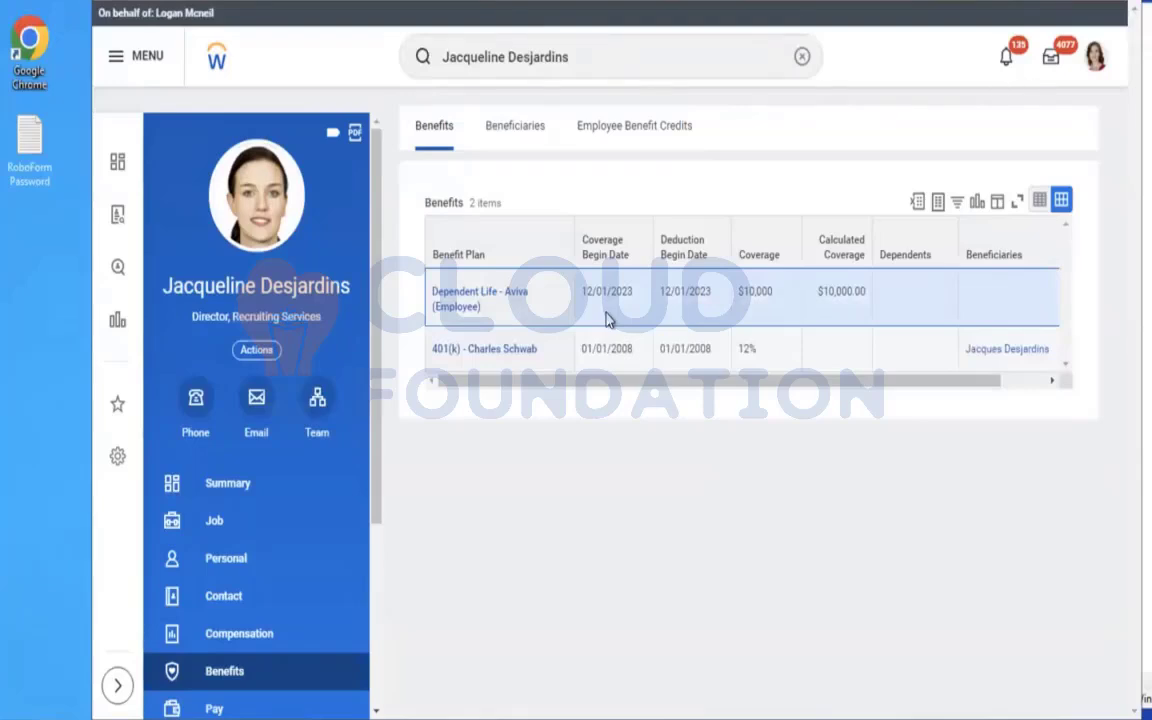
# Switch to Notepad and add the line "cREATE iNSURANCE COVERAGE AND iNSURANCE RATE BASED ON A SALARY - 1 x - 5 x" below the insurance notes.
pyautogui.hotkey('alt', 'Tab')
pyautogui.moveTo(282, 346); pyautogui.dragTo(347, 344)
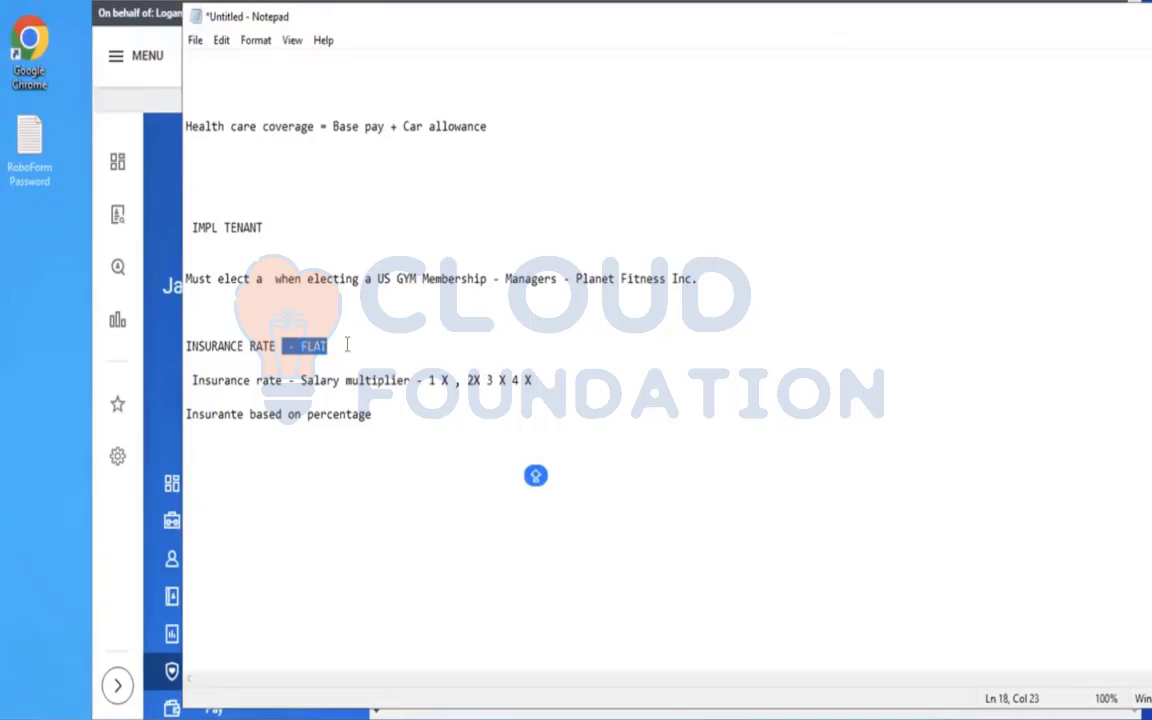
pyautogui.click(347, 344)
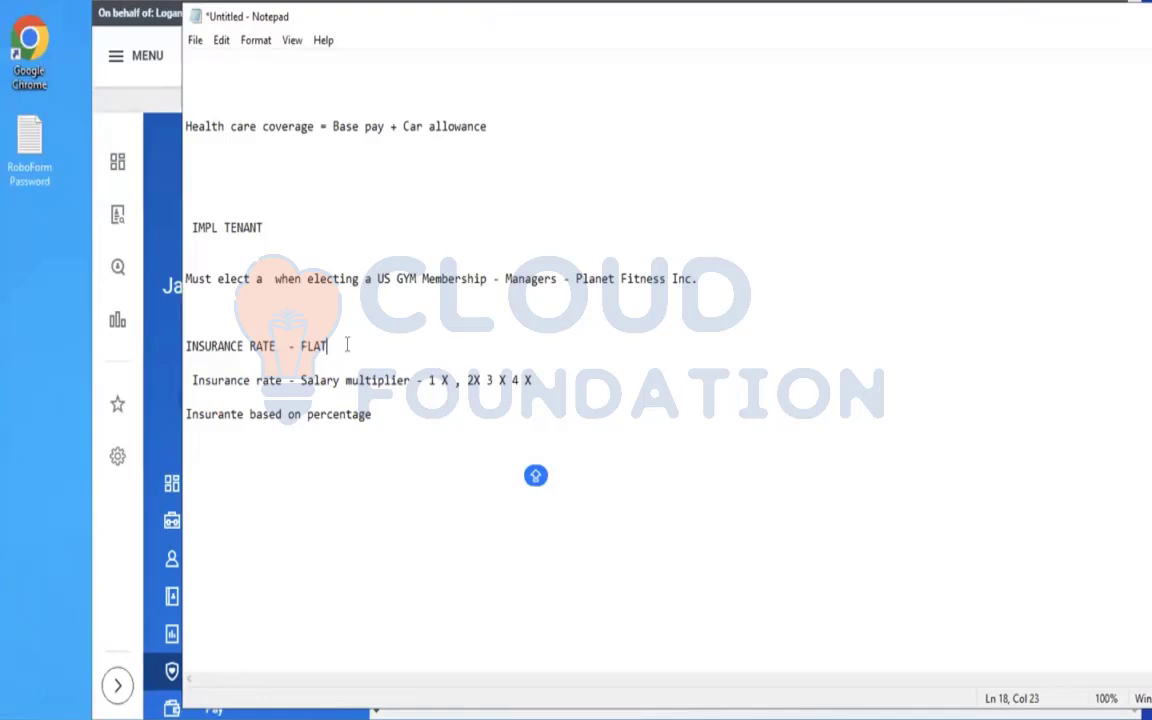
pyautogui.click(422, 424)
pyautogui.press('Return')
pyautogui.press('Return')
pyautogui.press('Return')
pyautogui.write('cREATE ')
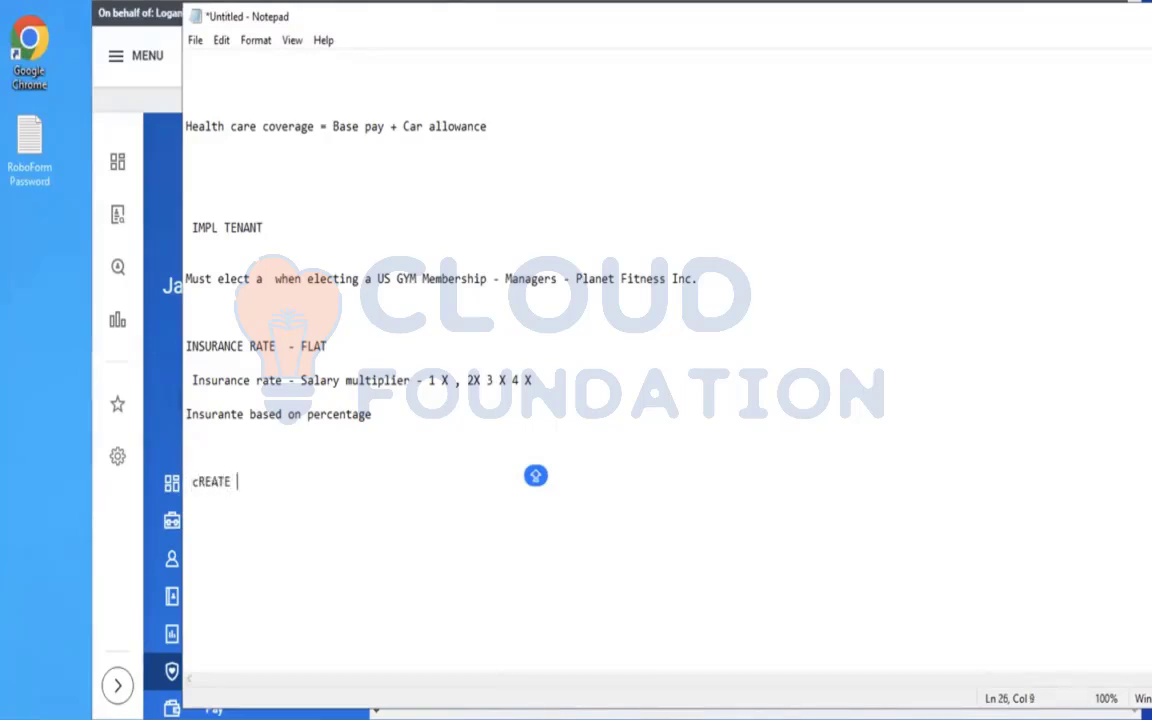
pyautogui.write('iNSURANCE C')
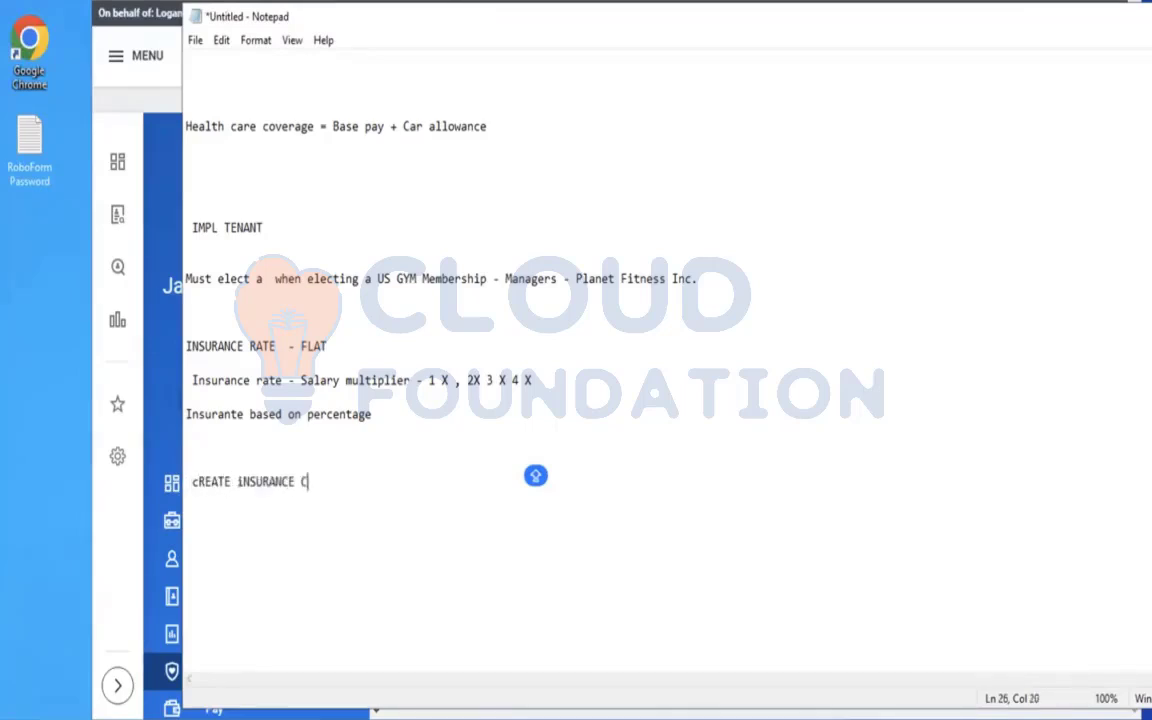
pyautogui.write('OVERAGE AND ')
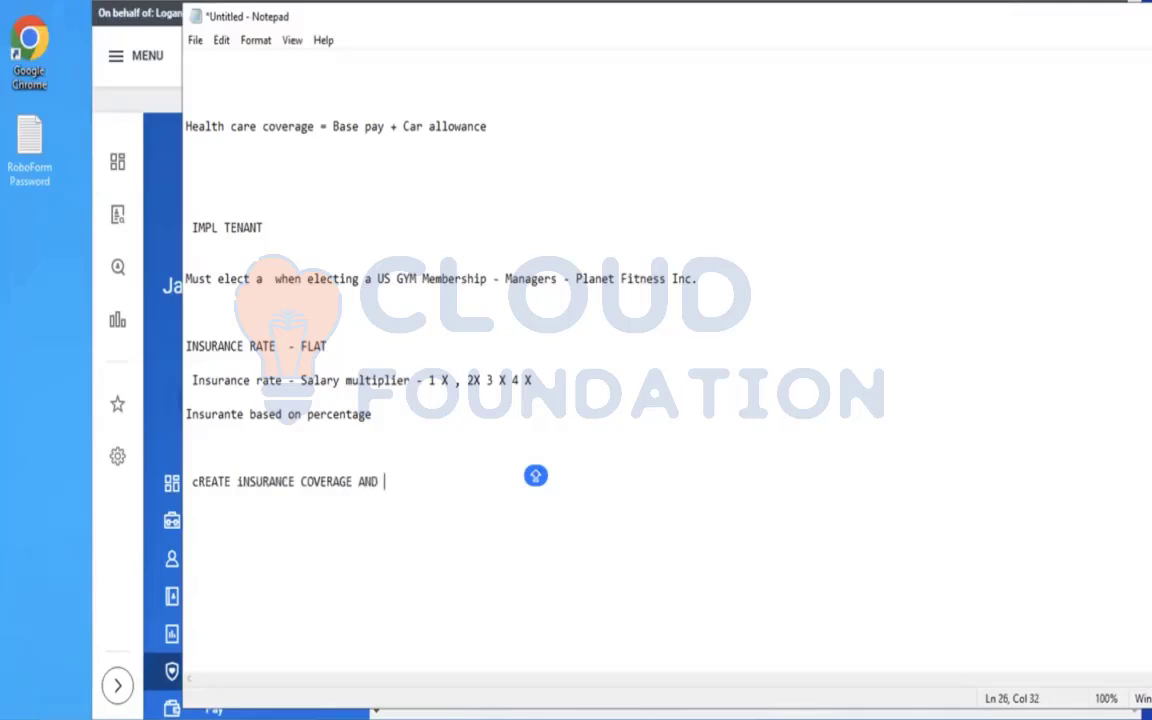
pyautogui.write('iNSURANCE ')
pyautogui.write('RATE BAS')
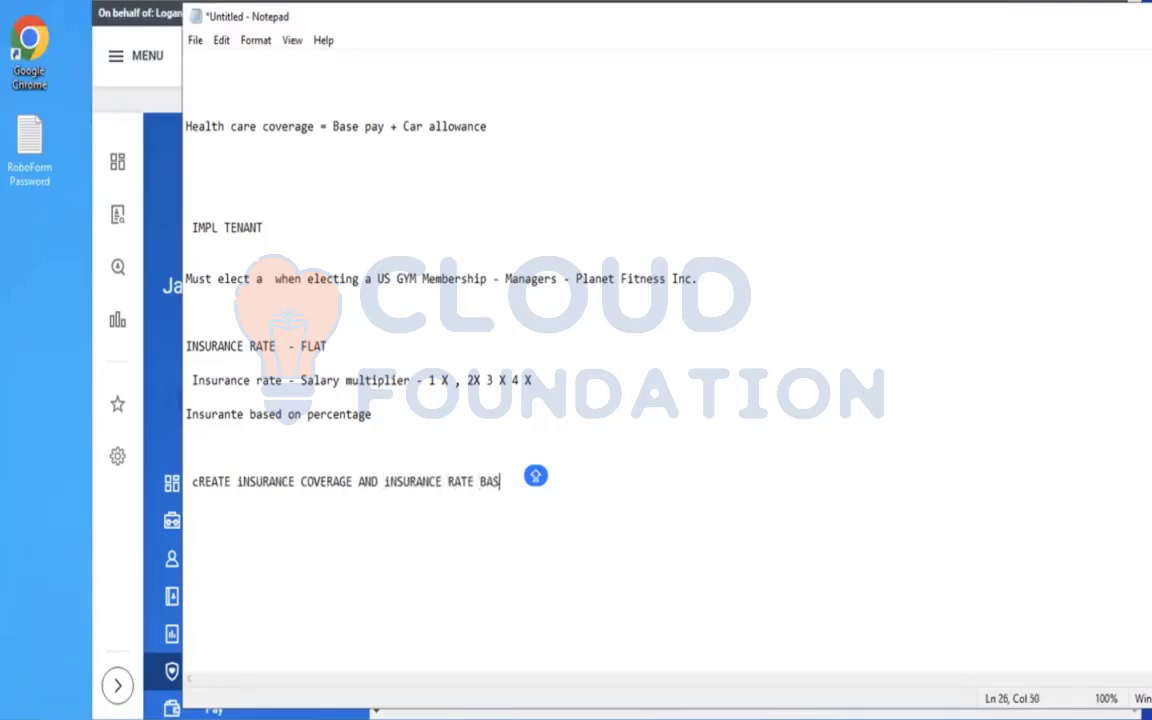
pyautogui.write('ED ON A SALARY ')
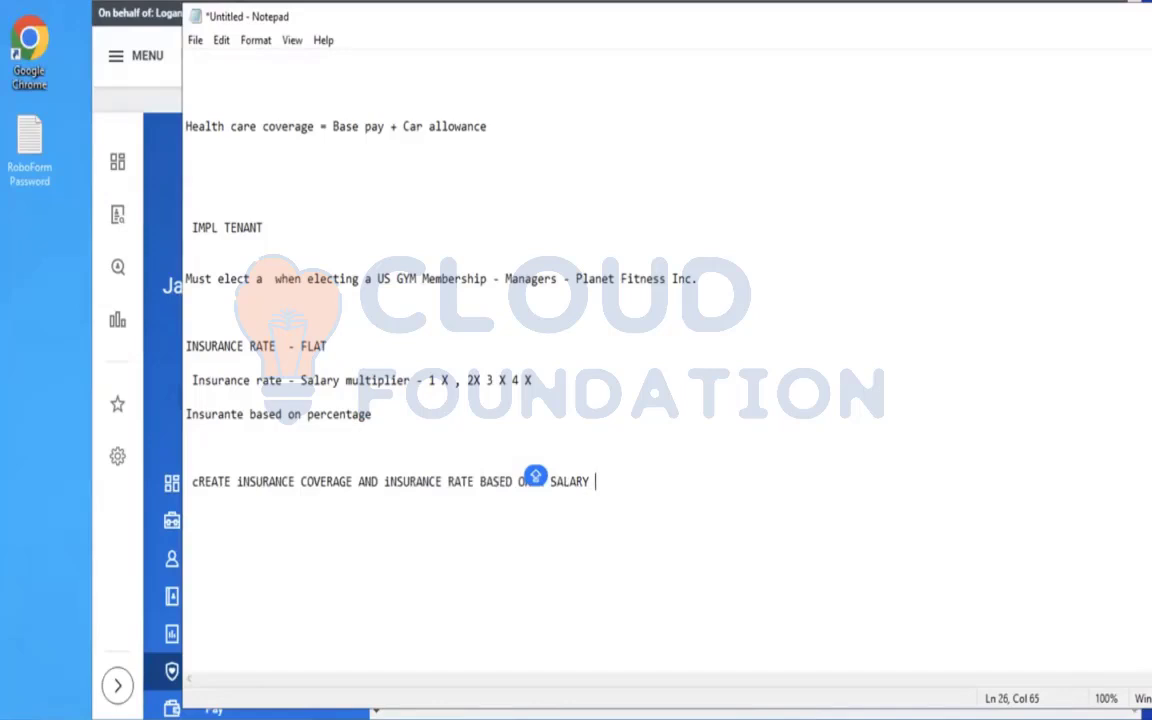
pyautogui.write('- 1 x - 5 x')
# Return to Workday from Notepad, find the Stop Proxy task and end the proxy session.
pyautogui.click(143, 131)
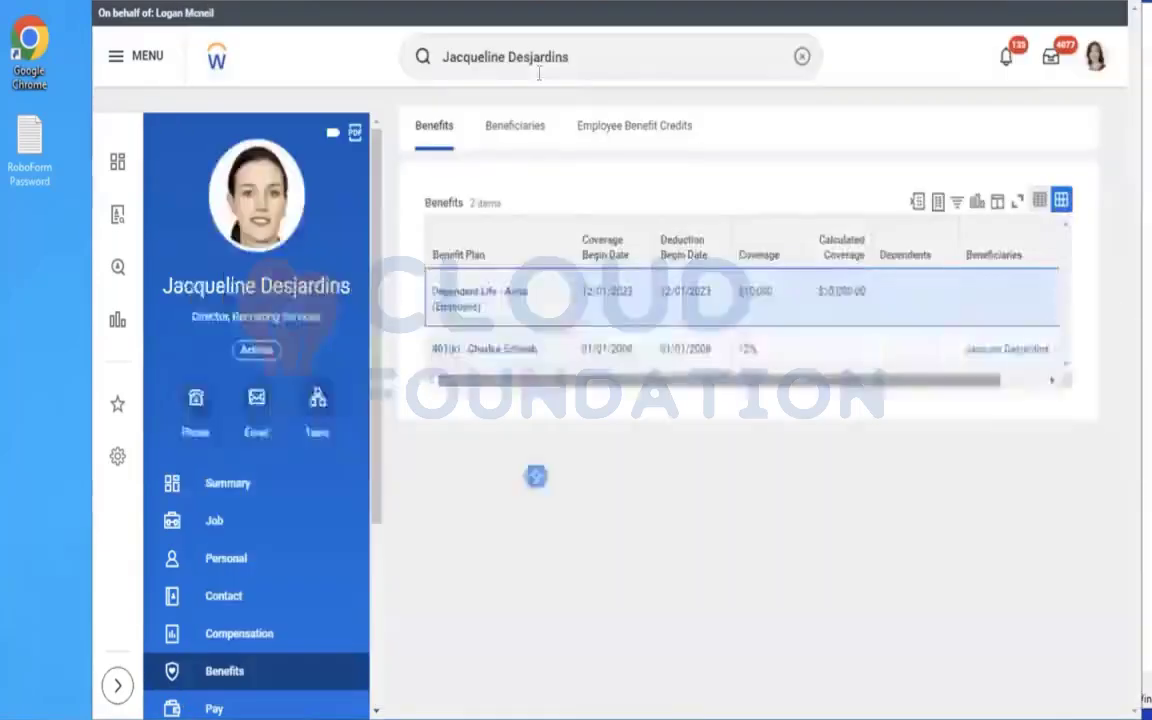
pyautogui.click(803, 60)
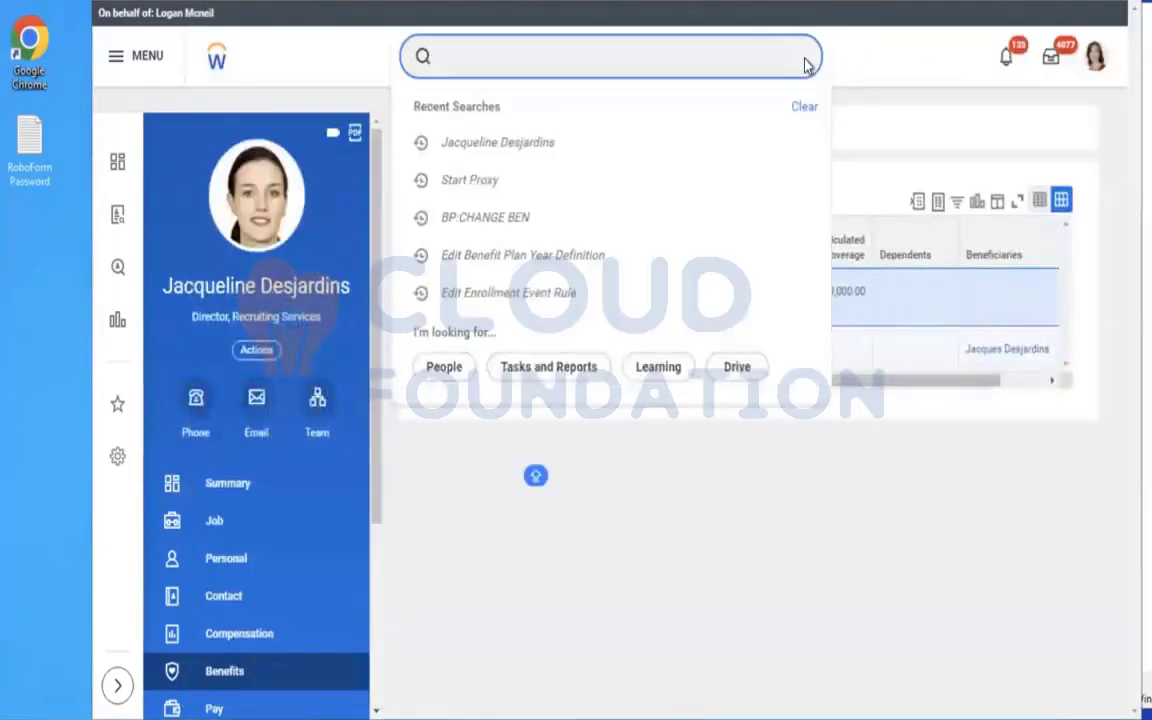
pyautogui.write('cra')
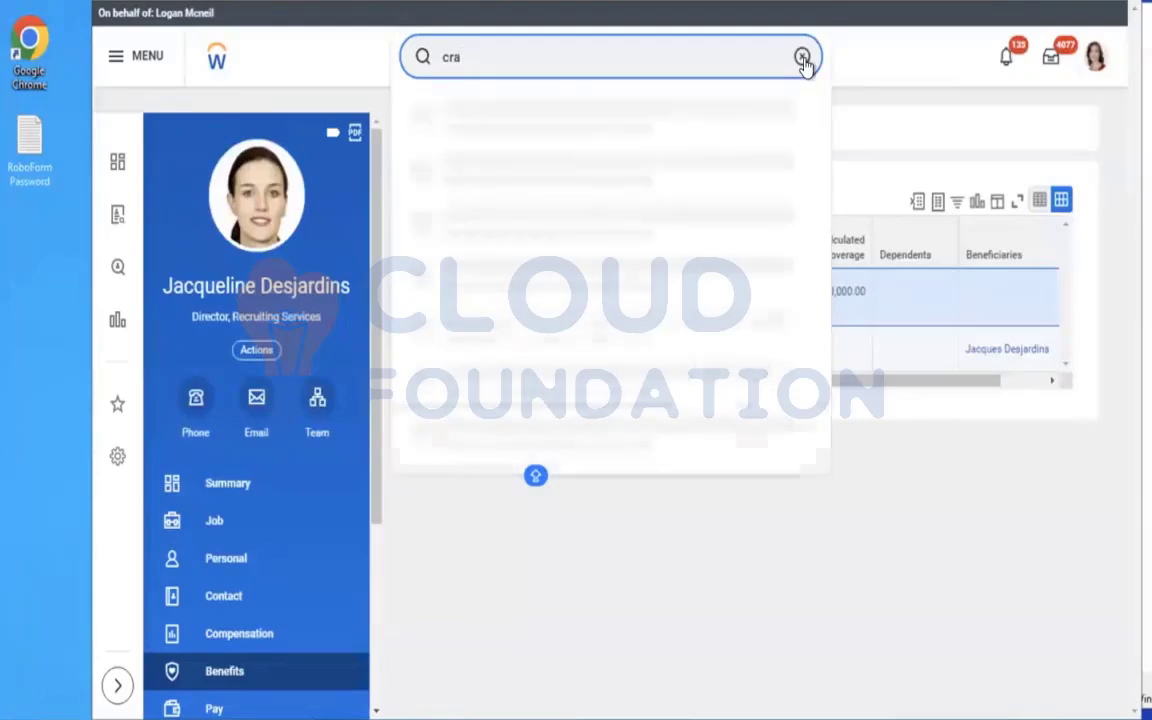
pyautogui.press('BackSpace')
pyautogui.press('BackSpace')
pyautogui.press('BackSpace')
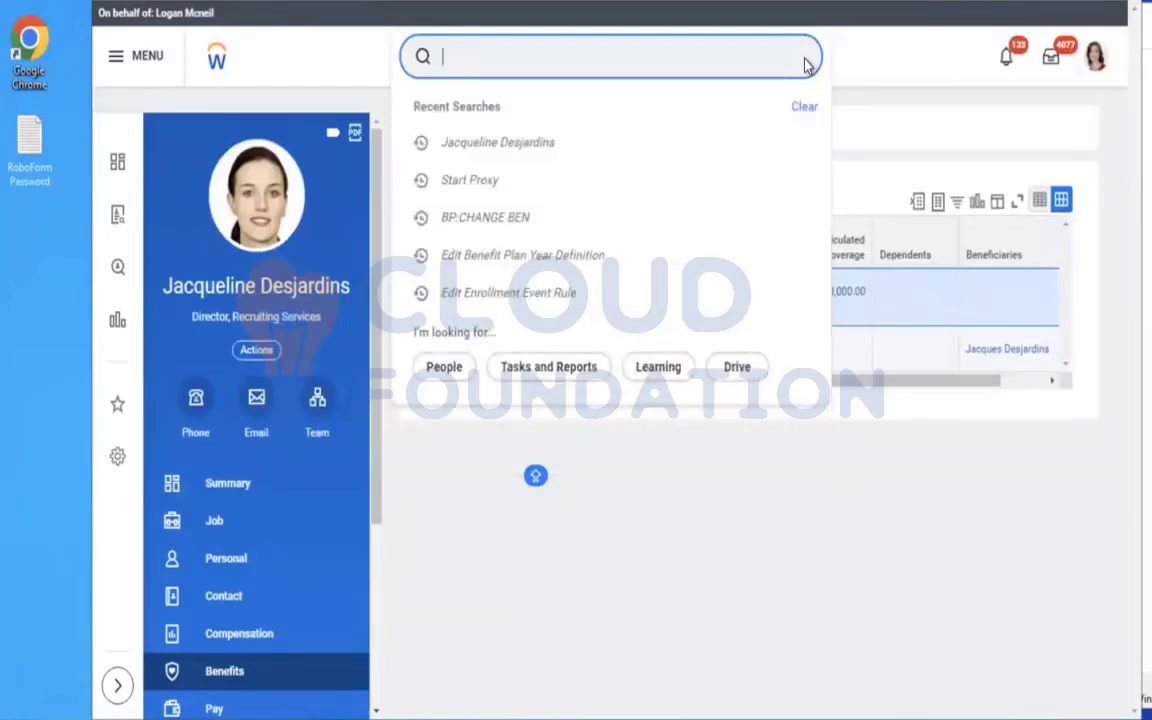
pyautogui.write('stop ')
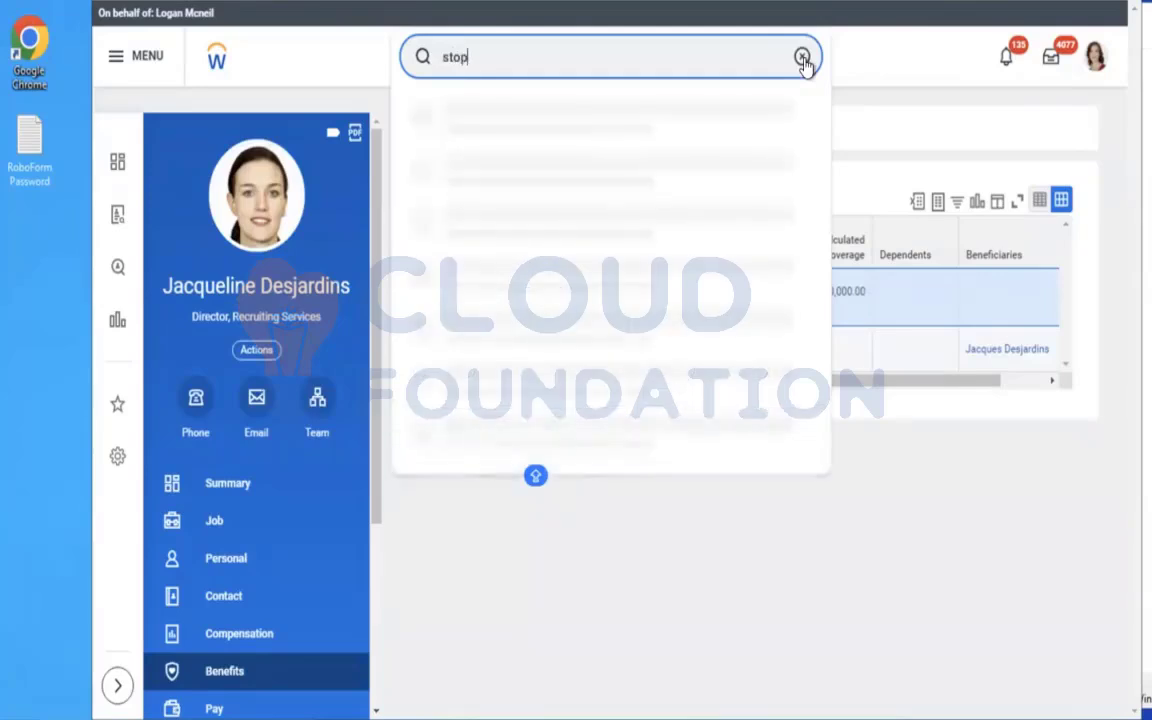
pyautogui.write('r')
pyautogui.press('BackSpace')
pyautogui.write('proxy')
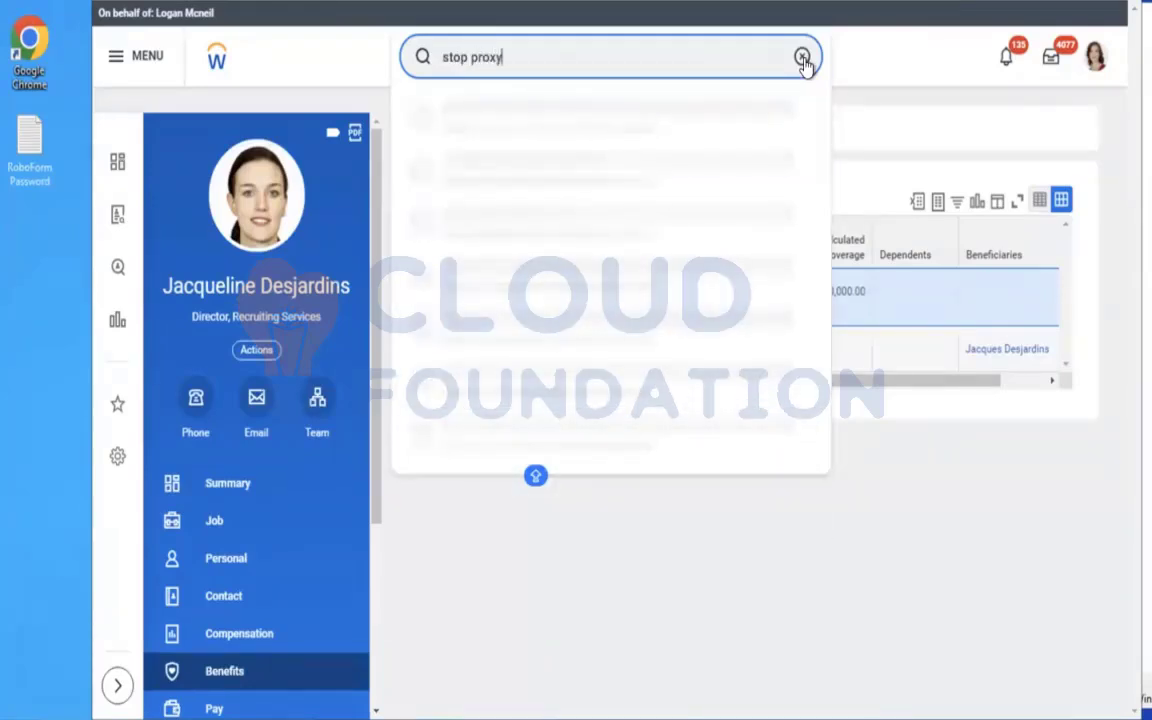
pyautogui.click(553, 130)
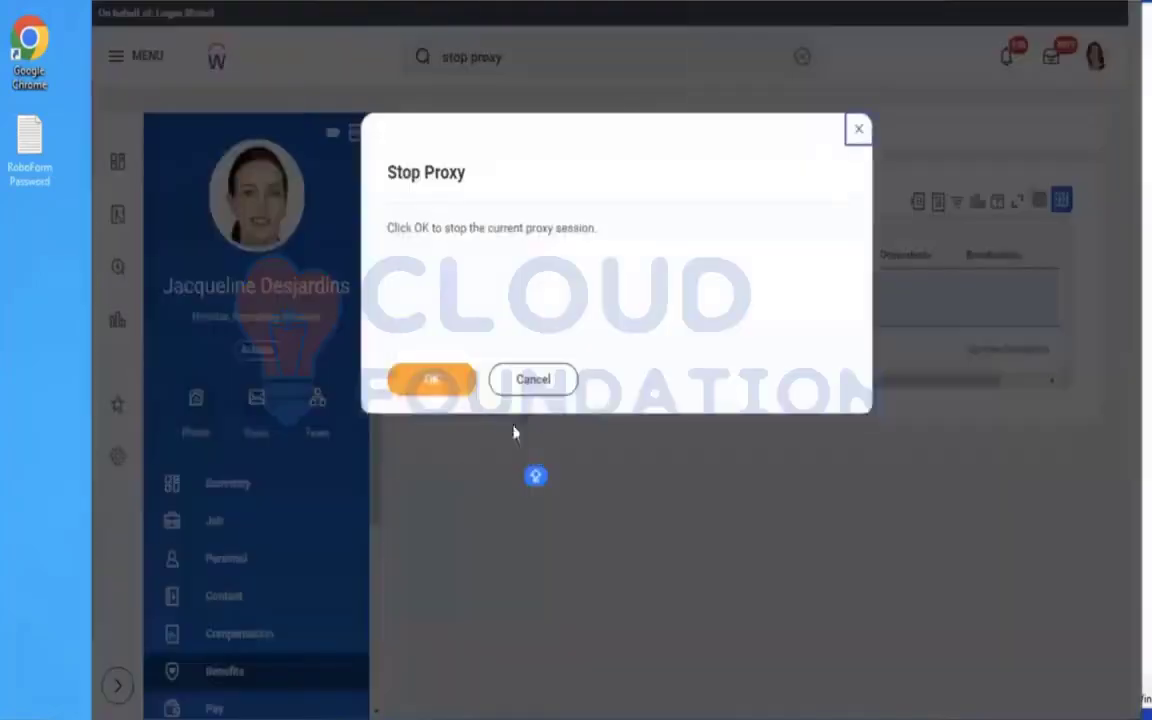
pyautogui.click(432, 380)
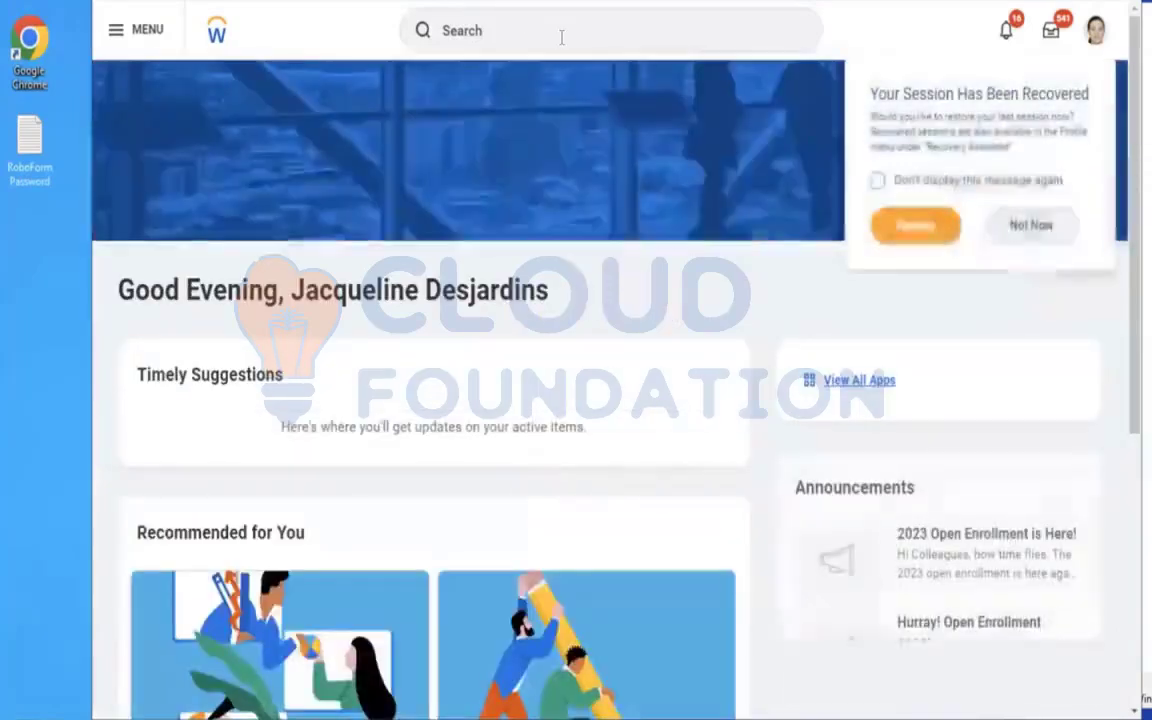
# Search for and open the Create Insurance Coverage task.
pyautogui.click(561, 38)
pyautogui.write('create')
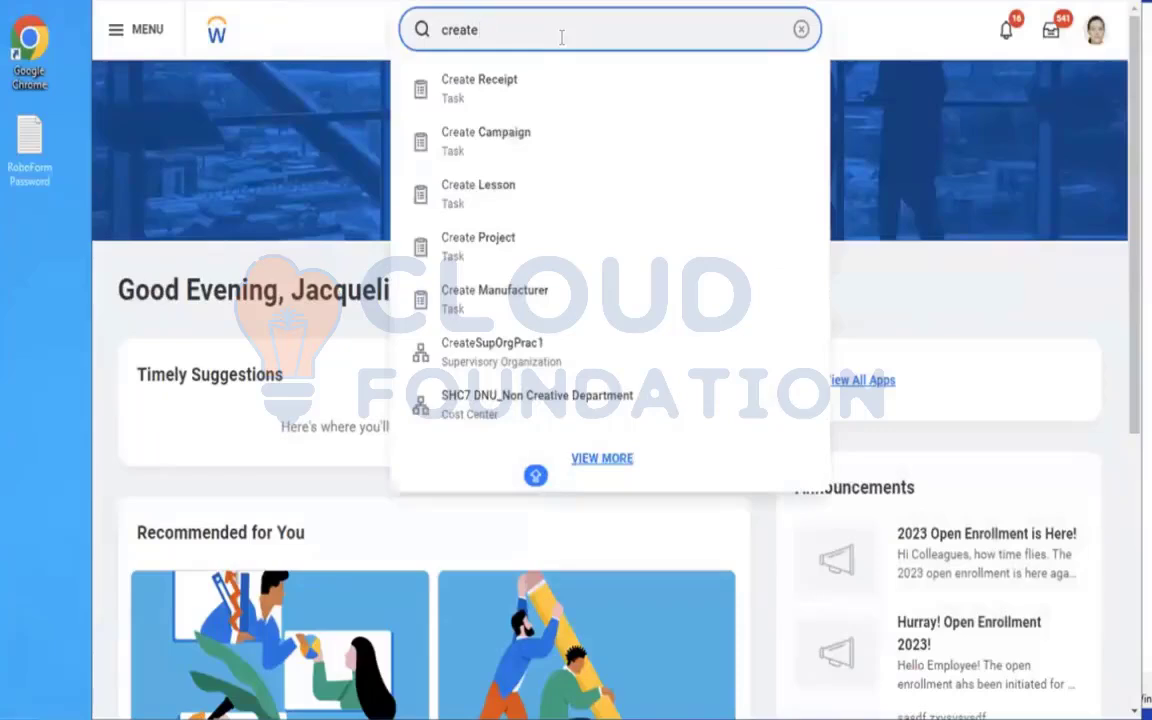
pyautogui.write(' insu cov')
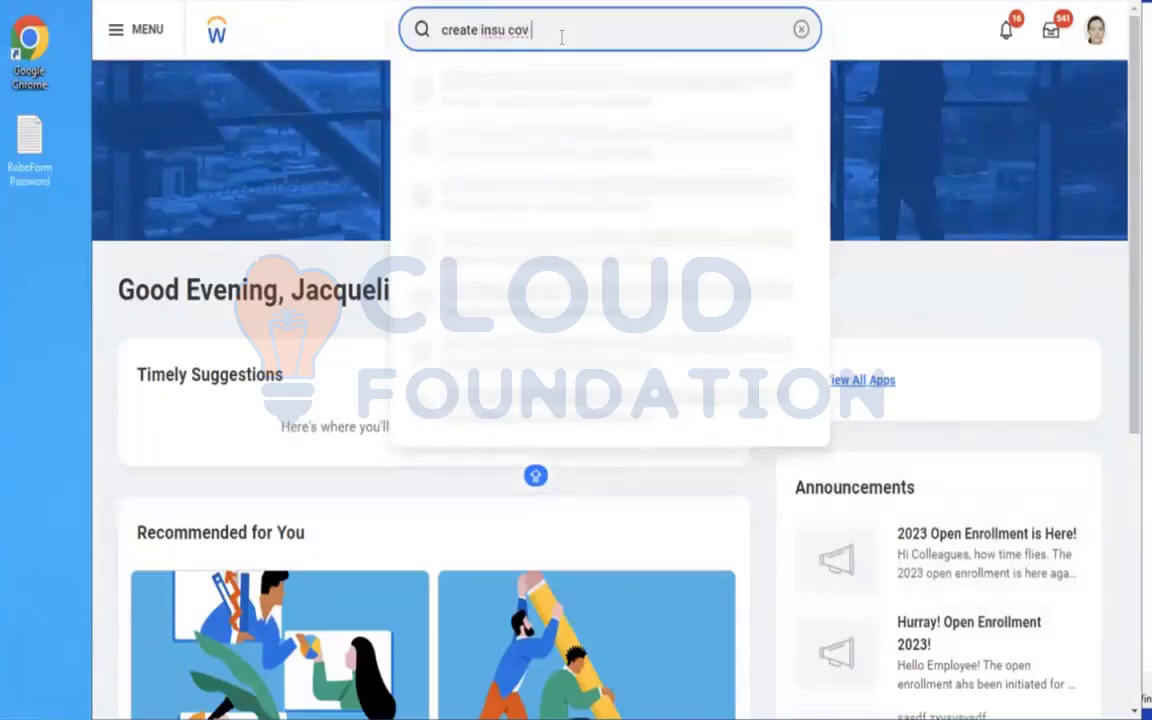
pyautogui.click(525, 90)
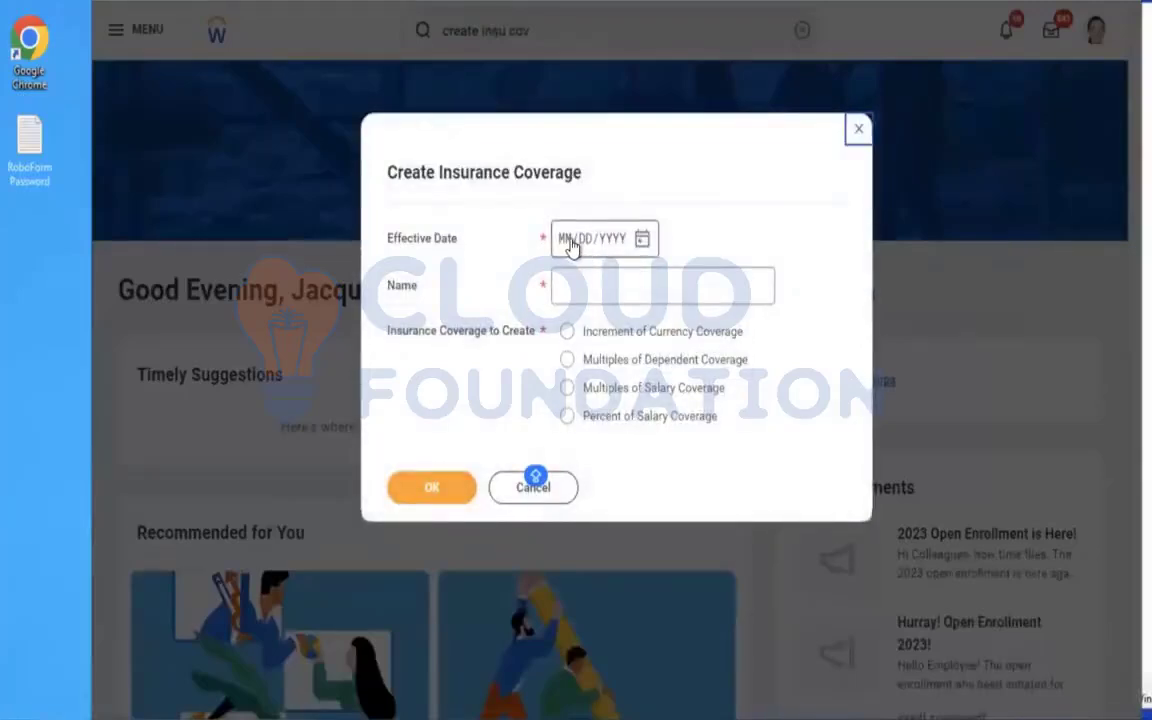
# Start a Multiples of Salary Coverage named "AMD - Life Assurance Coverage", effective 01/01/2023, and continue to its details.
pyautogui.click(570, 246)
pyautogui.write('01/01/2023')
pyautogui.click(603, 300)
pyautogui.write('AMD')
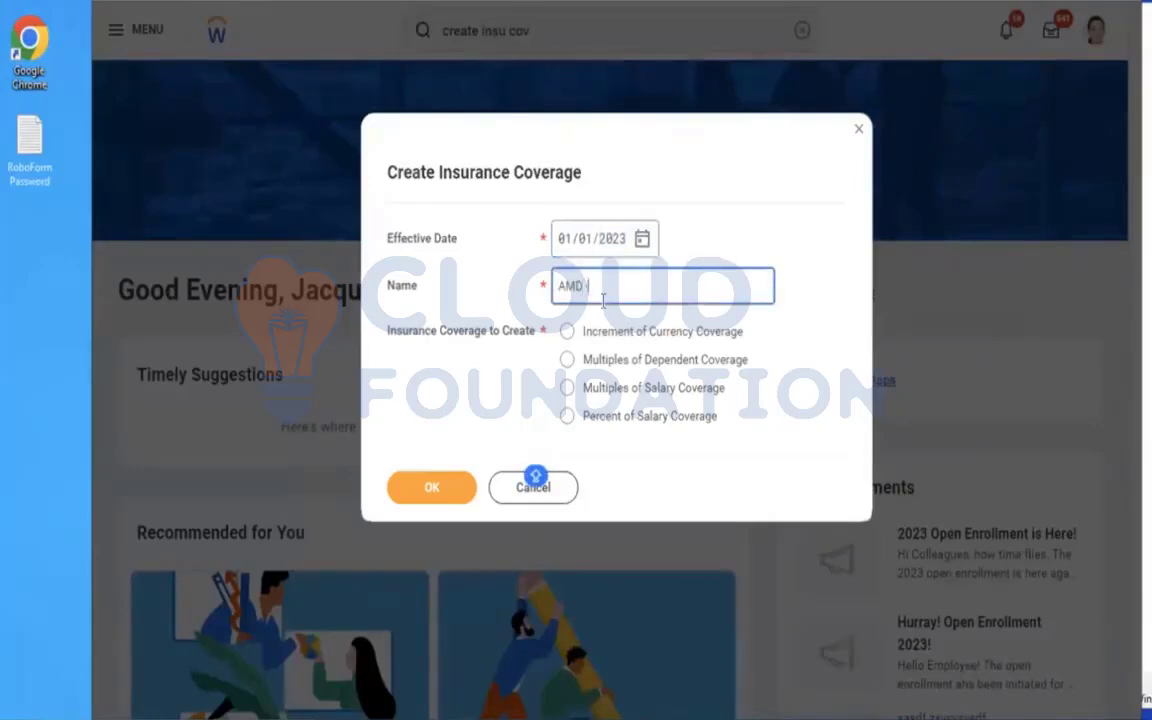
pyautogui.write(' - Life Assurance Coverage')
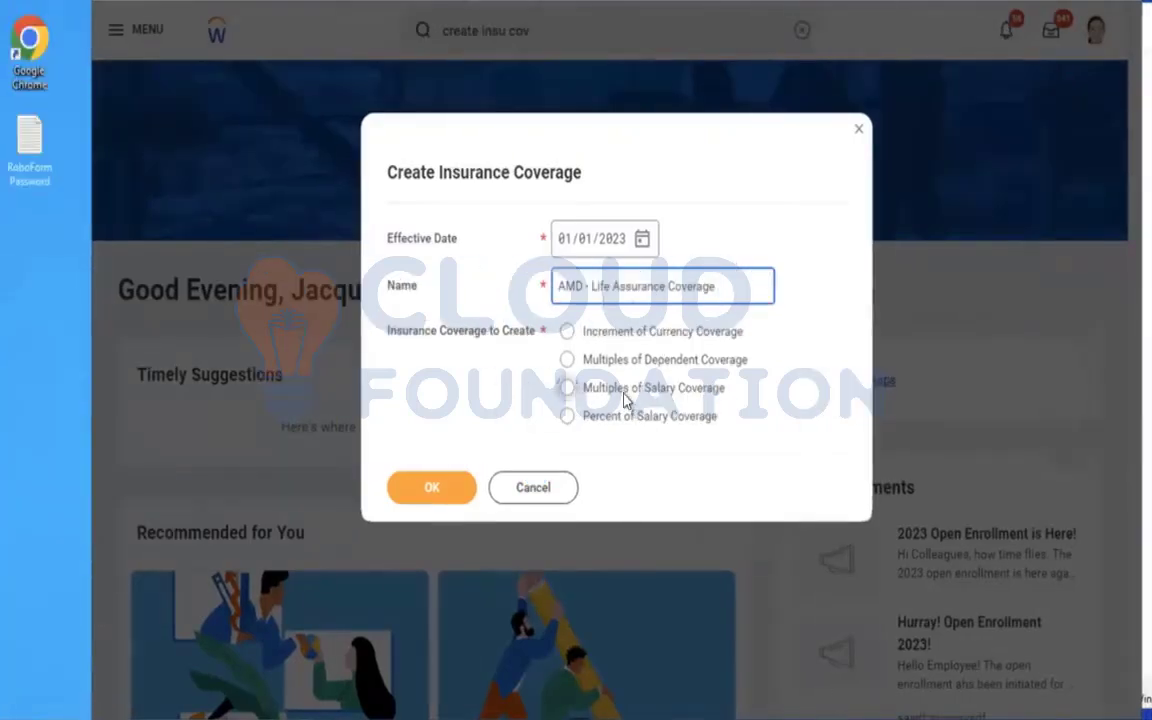
pyautogui.click(625, 400)
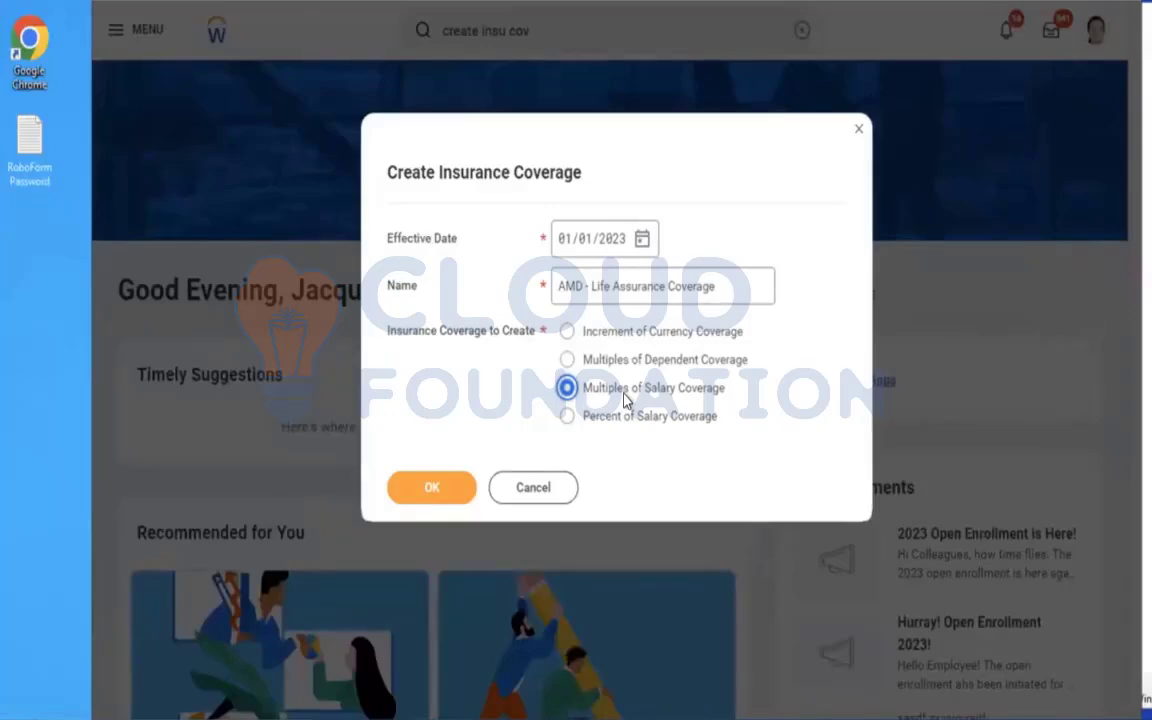
pyautogui.click(440, 488)
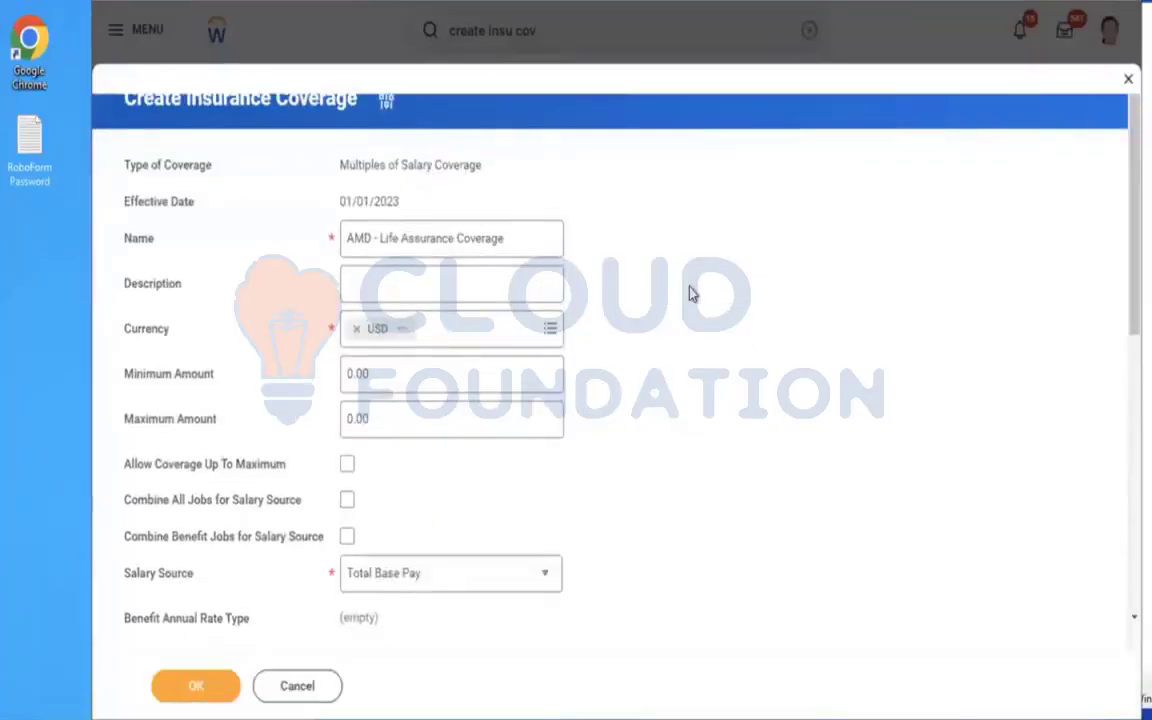
# Set the life assurance coverage's Maximum Amount to 75000.
pyautogui.scroll(-1, 690, 293)
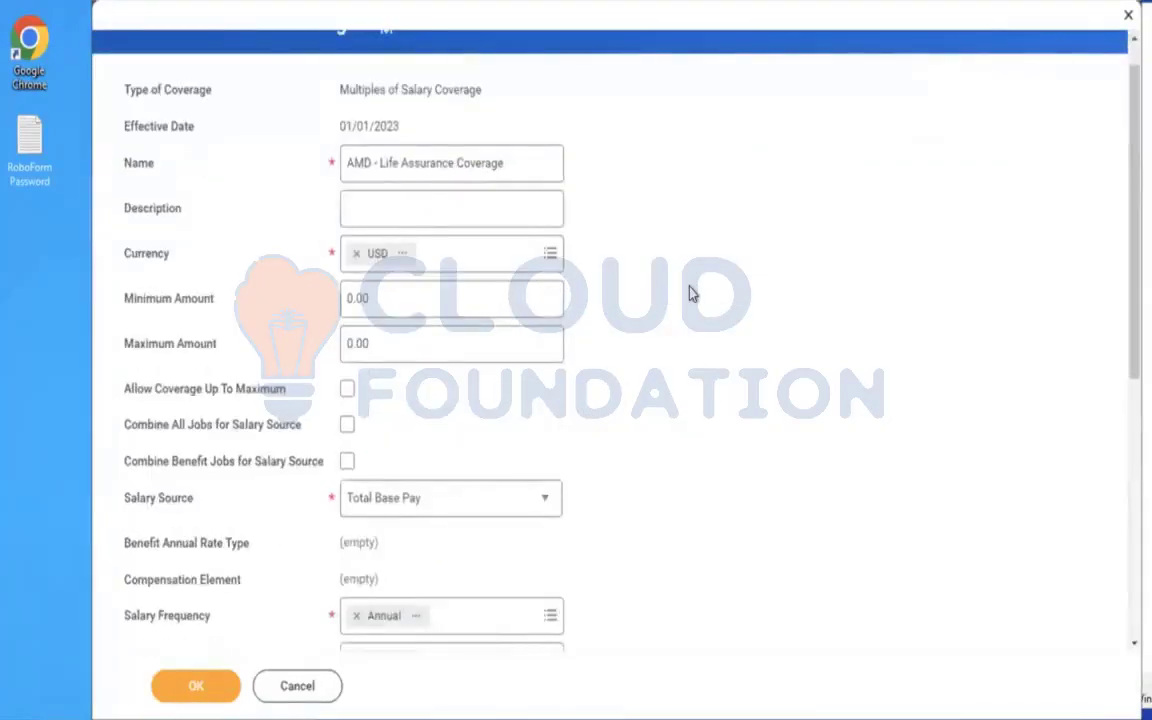
pyautogui.scroll(-2, 689, 293)
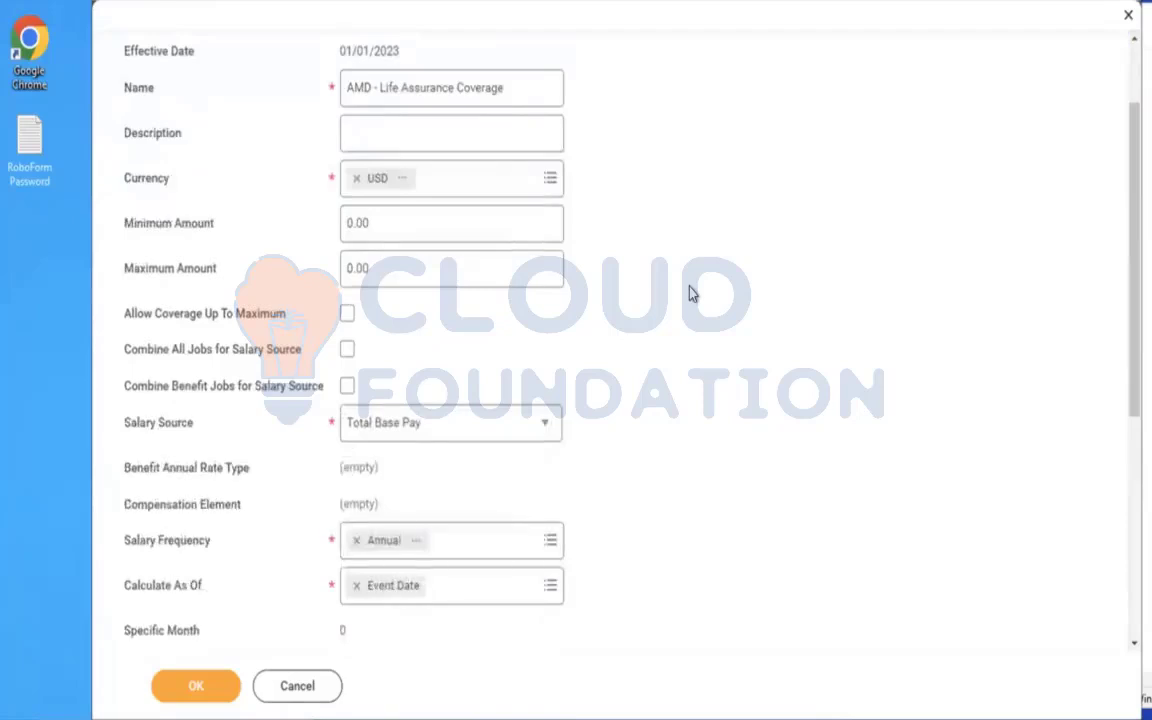
pyautogui.click(387, 238)
pyautogui.press('Tab')
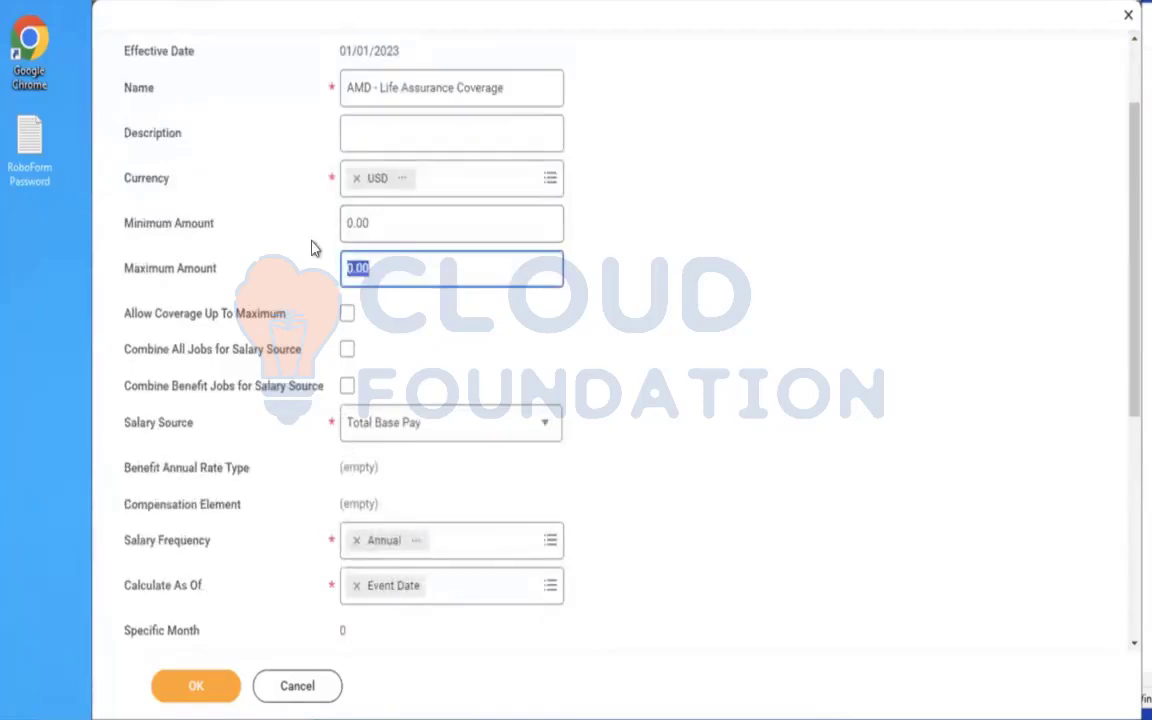
pyautogui.press('BackSpace')
pyautogui.write('75000')
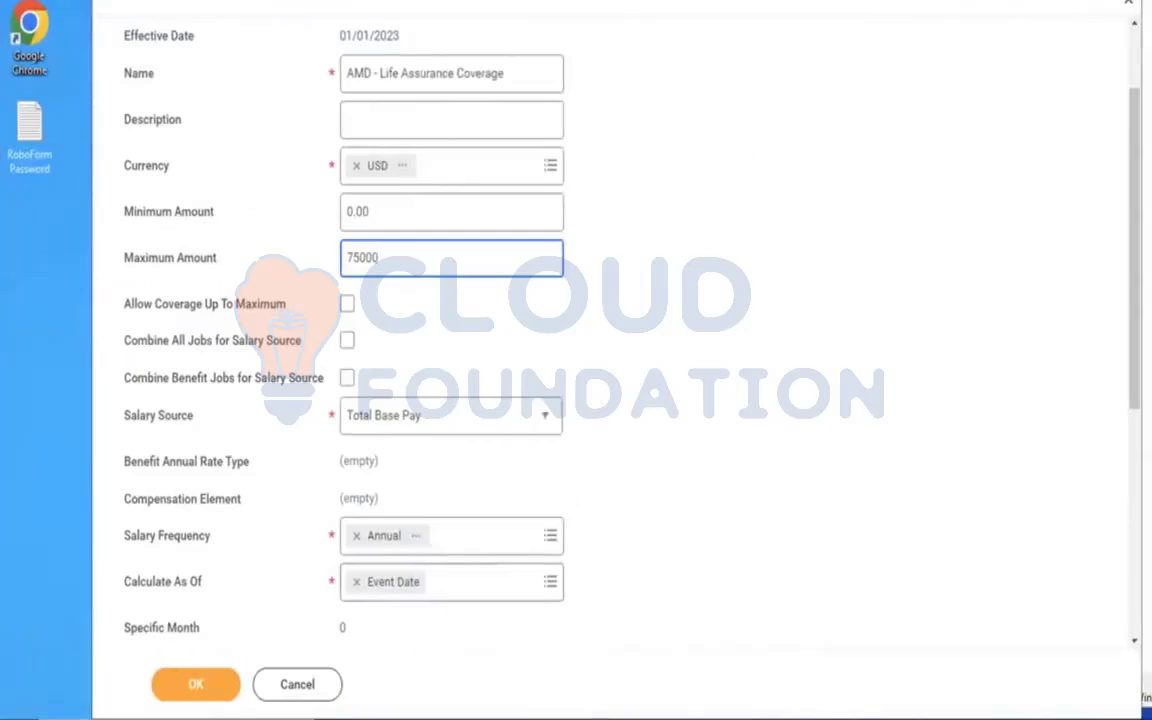
# Switch to Notepad and start an example line with a worker's first name and "- Life Insurance coverage = 10000 x 5" below the exercise.
pyautogui.click(497, 712)
pyautogui.press('Return')
pyautogui.press('Return')
pyautogui.press('Return')
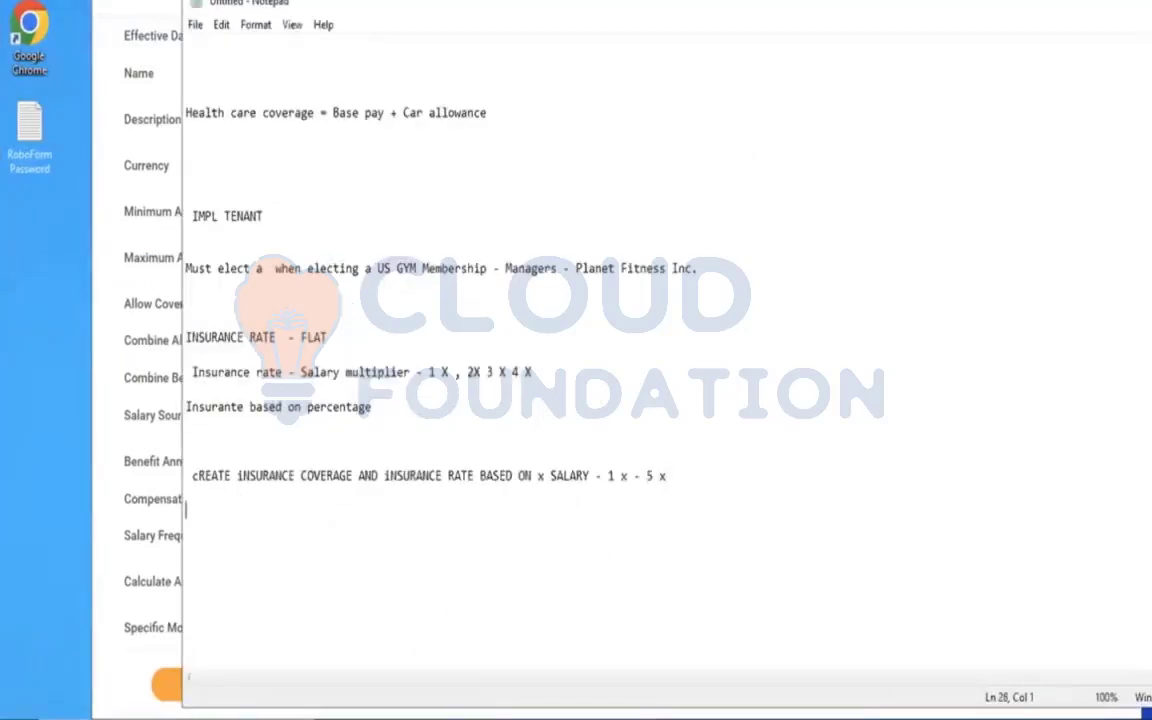
pyautogui.press('Return')
pyautogui.write('John - Life ')
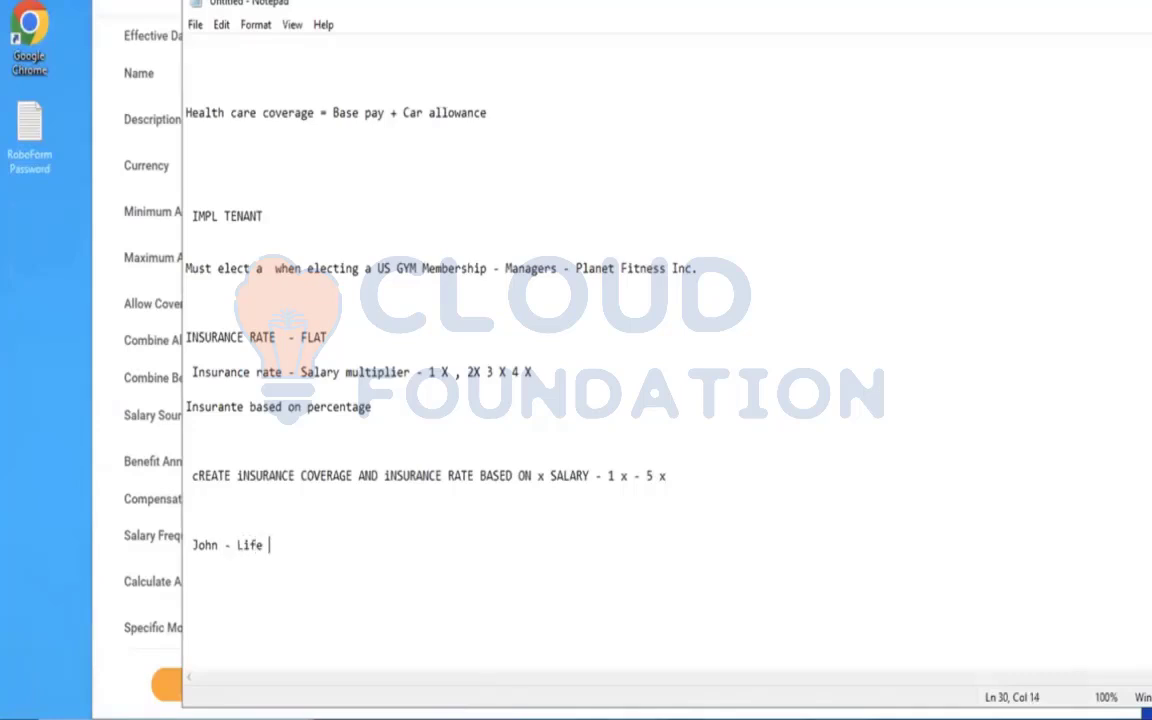
pyautogui.write('Insurance co')
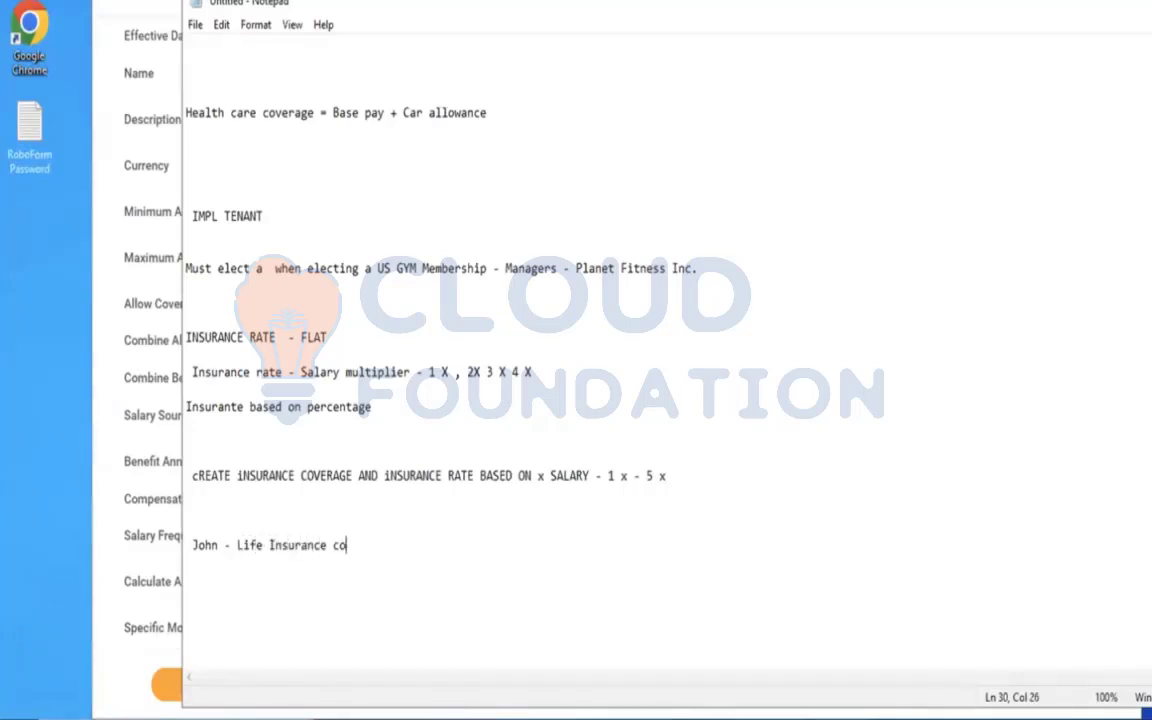
pyautogui.write('verage =')
pyautogui.write('10000 ')
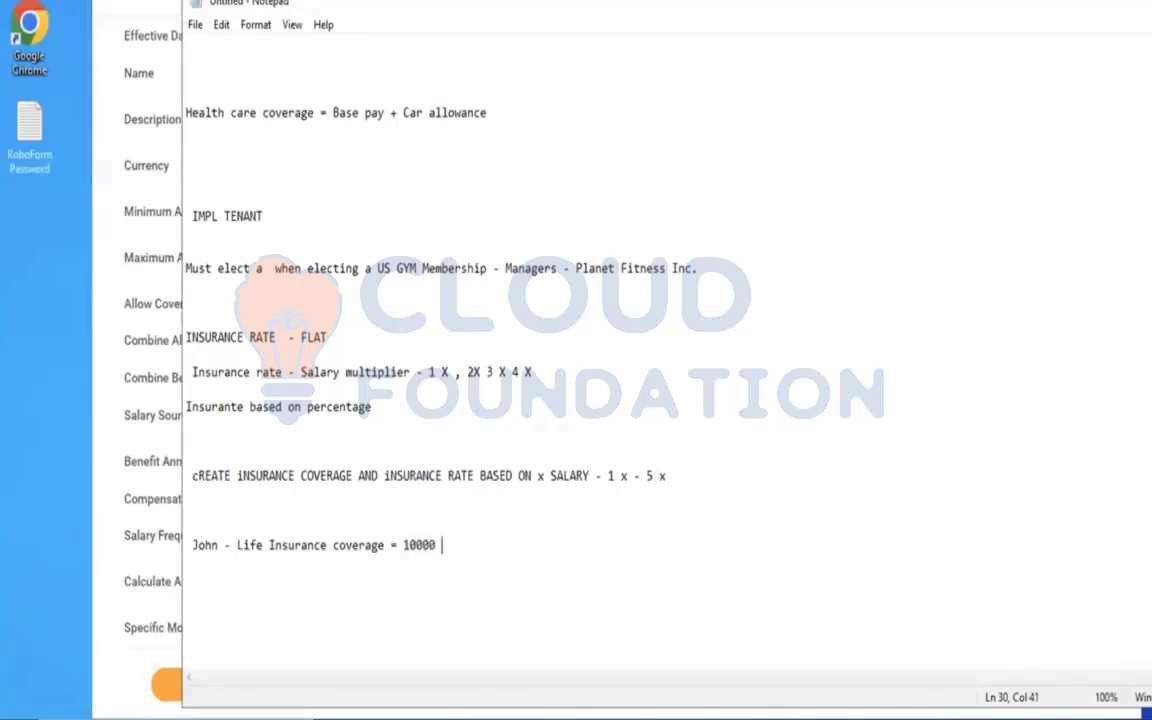
pyautogui.write('x 5 = 50000 usd')
# Complete the example coverage calculation with "= 50000 USD".
pyautogui.press('BackSpace')
pyautogui.press('BackSpace')
pyautogui.press('BackSpace')
pyautogui.write('usd')
pyautogui.press('BackSpace')
pyautogui.press('BackSpace')
pyautogui.press('BackSpace')
pyautogui.write('USD')
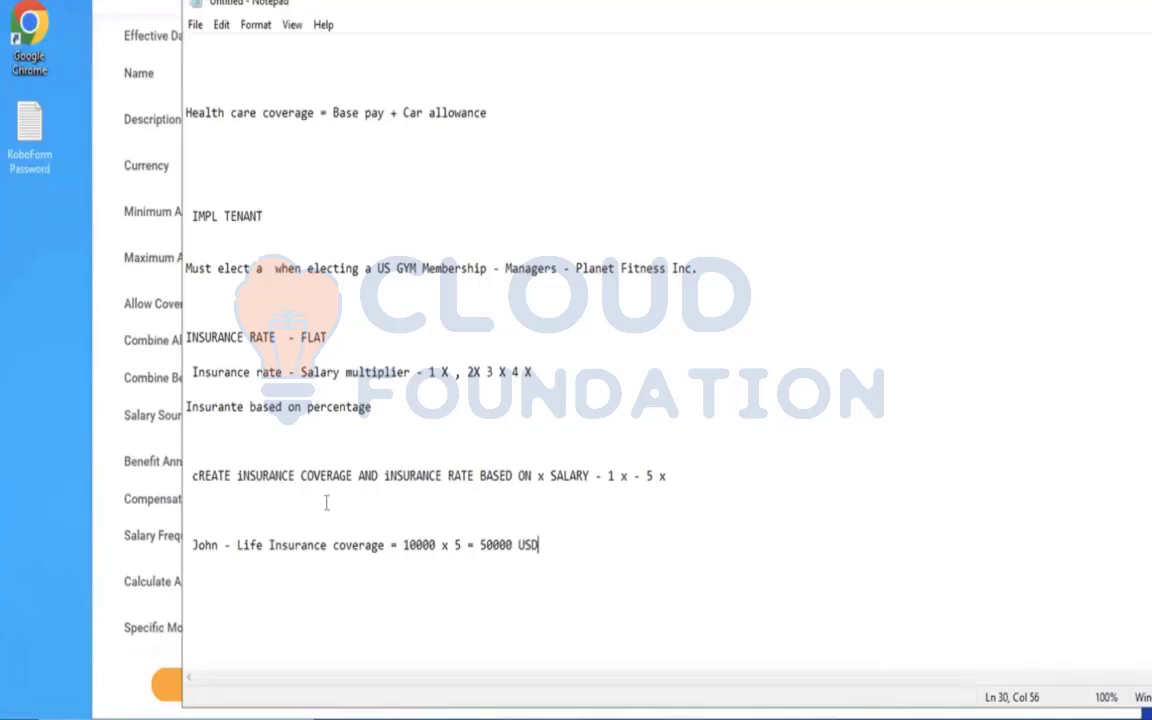
# Return to the Workday coverage form, allow coverage up to the maximum and combine benefit jobs for the salary source.
pyautogui.click(160, 312)
pyautogui.click(409, 263)
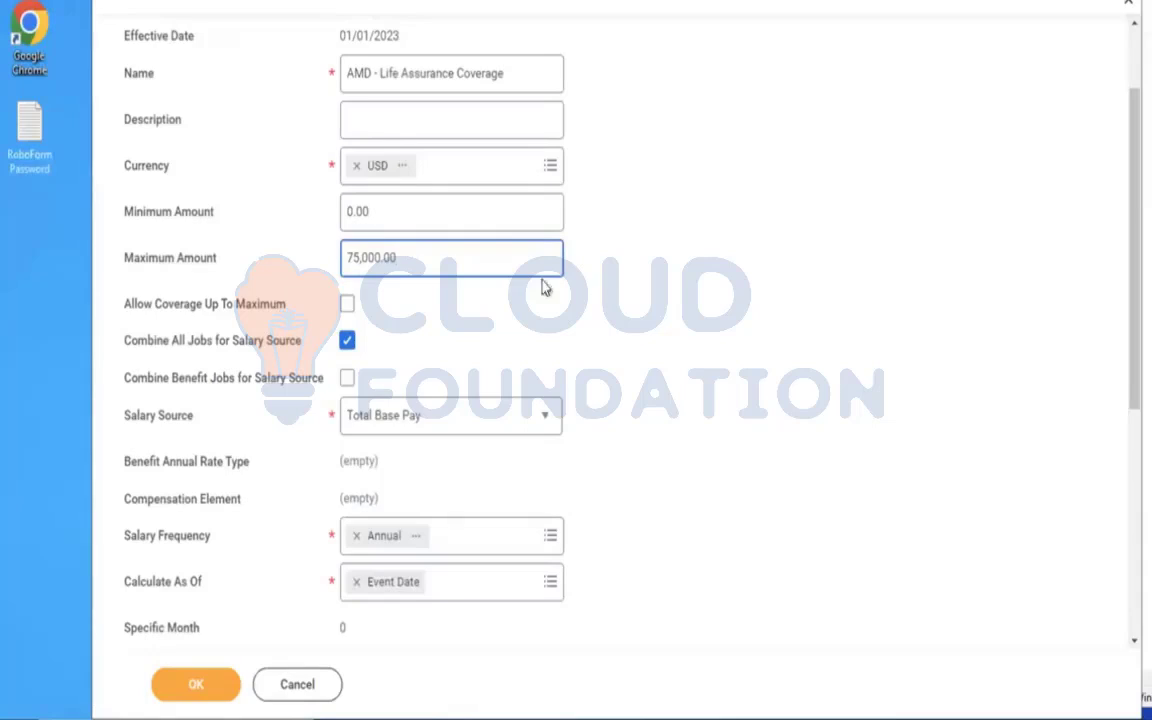
pyautogui.moveTo(411, 260); pyautogui.dragTo(347, 257)
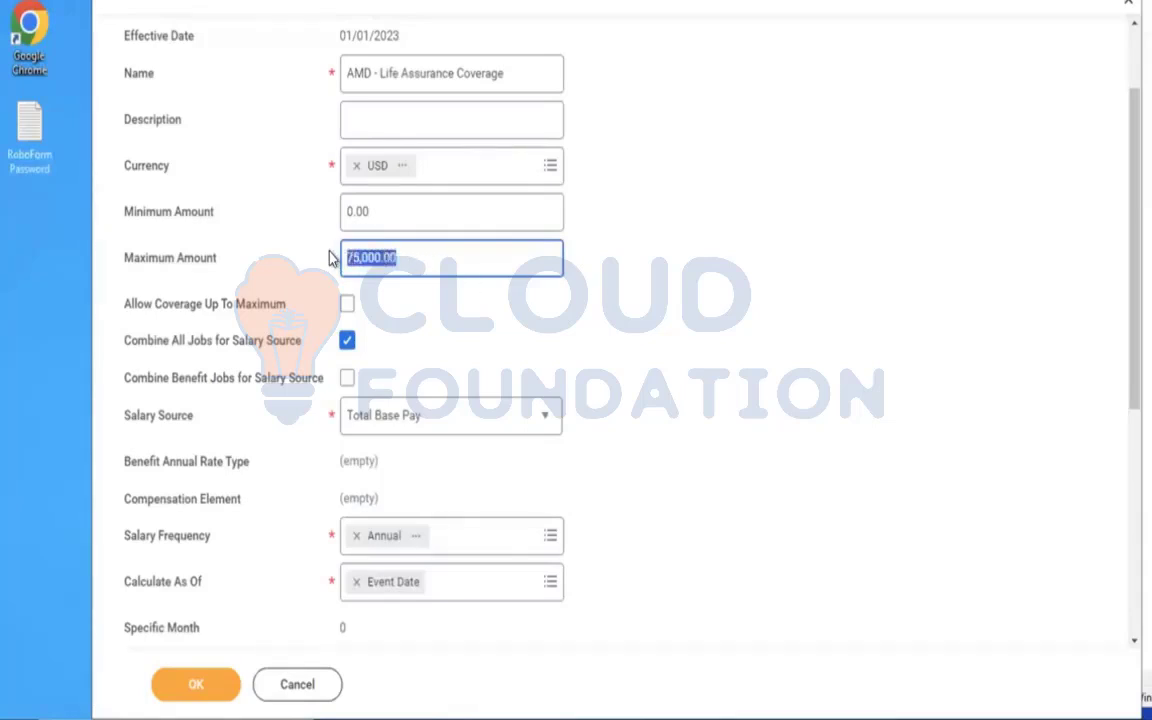
pyautogui.click(350, 305)
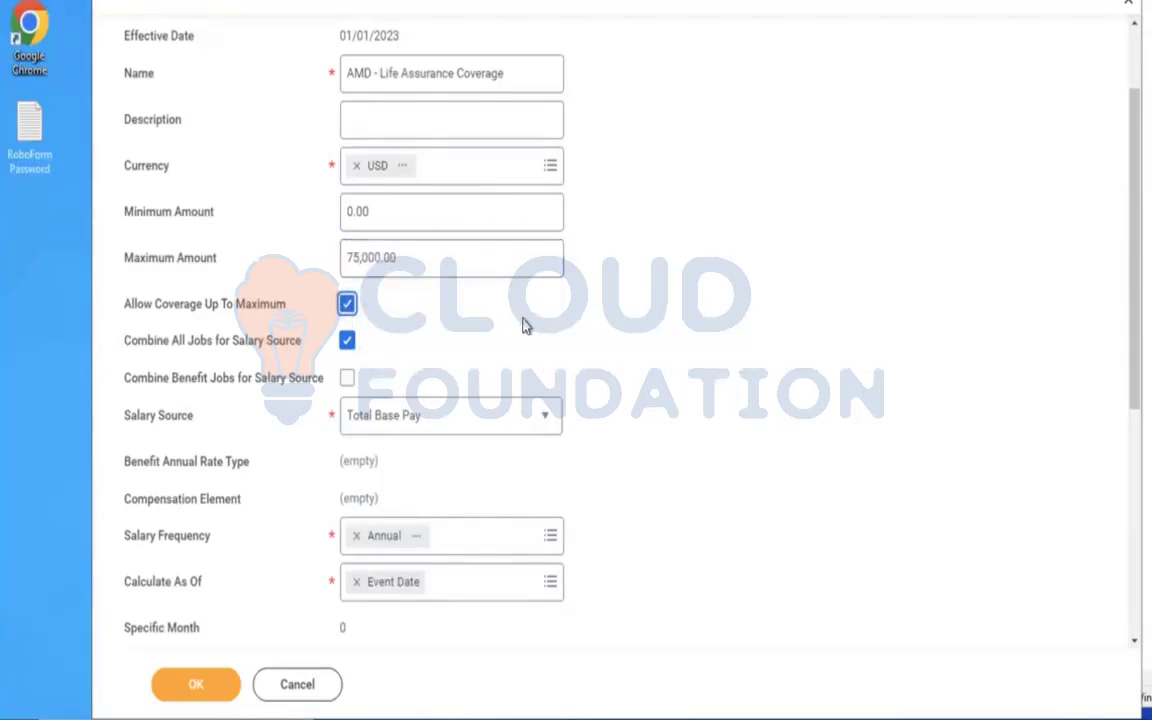
pyautogui.click(347, 379)
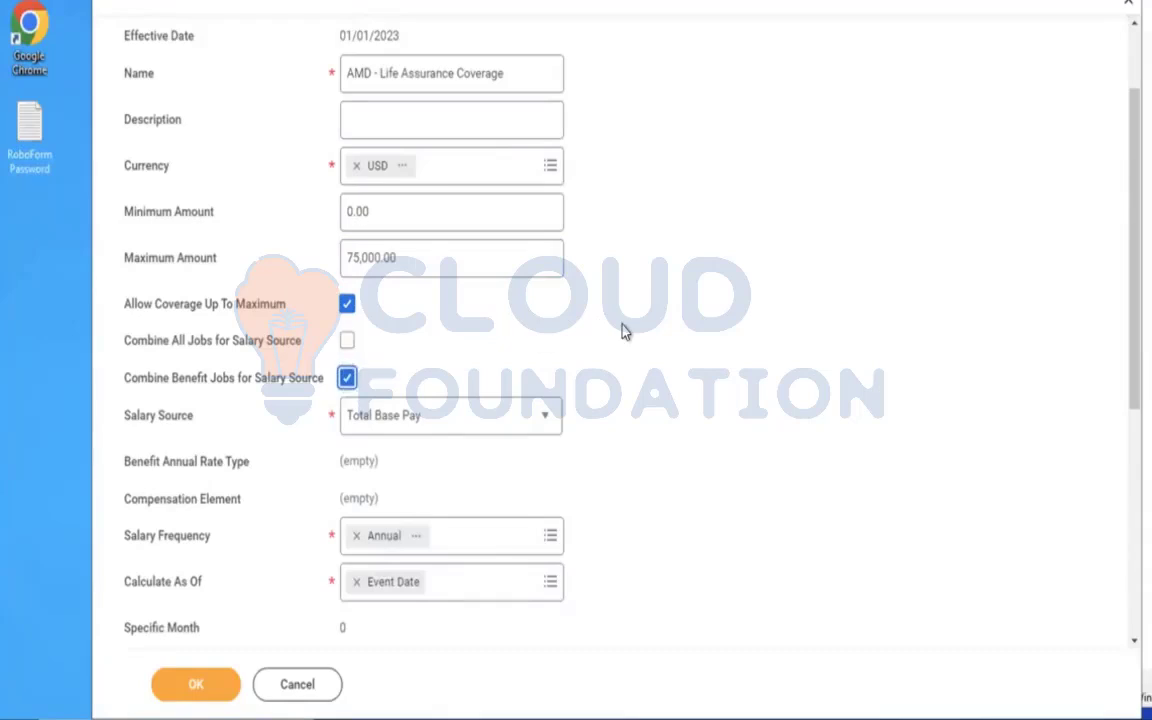
# Set the coverage's Round Amount To value to 1000.
pyautogui.scroll(-1, 622, 330)
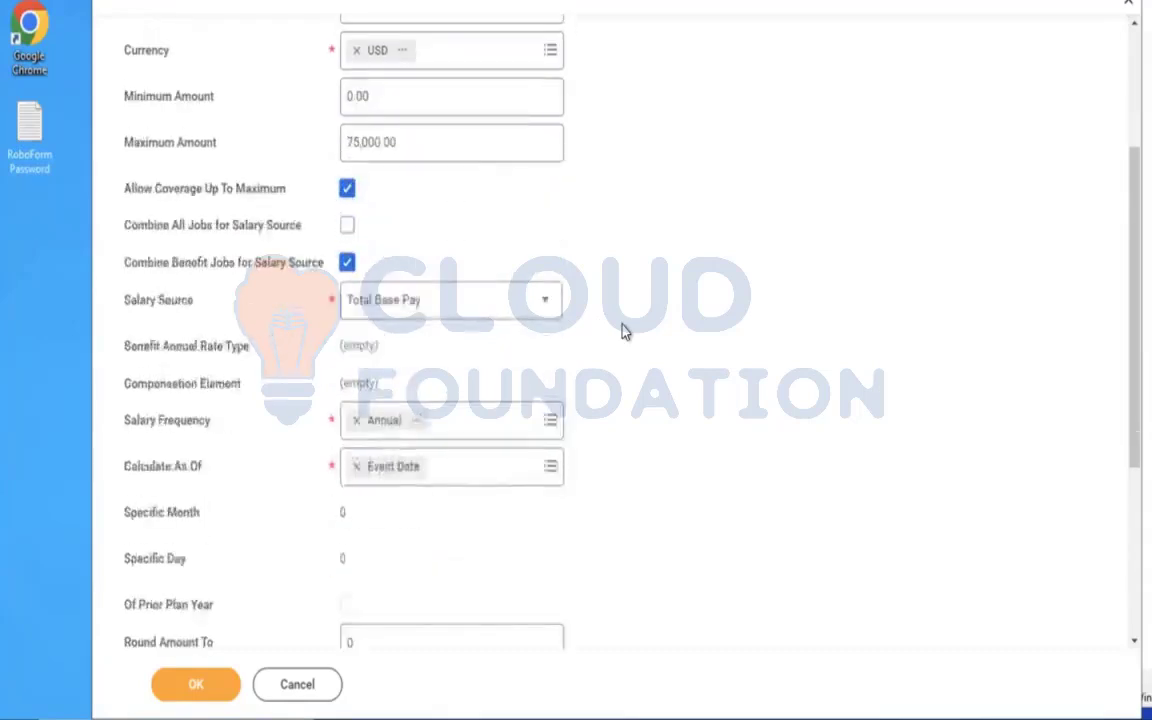
pyautogui.scroll(-1, 622, 331)
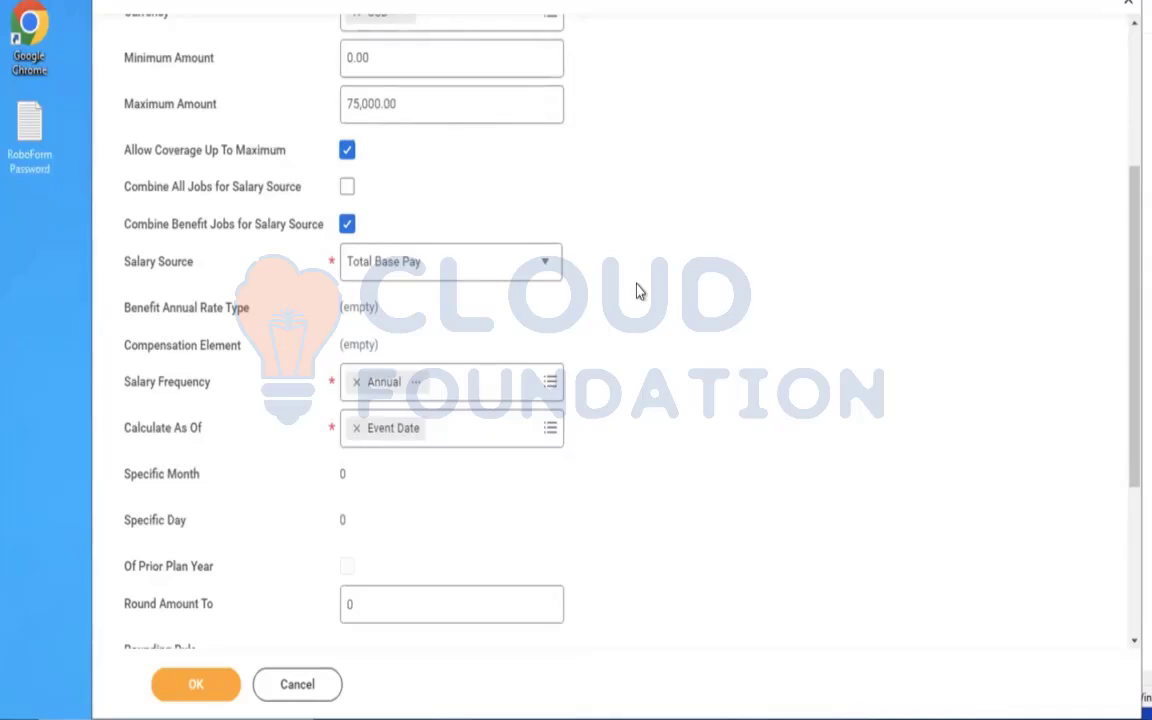
pyautogui.scroll(-2, 617, 327)
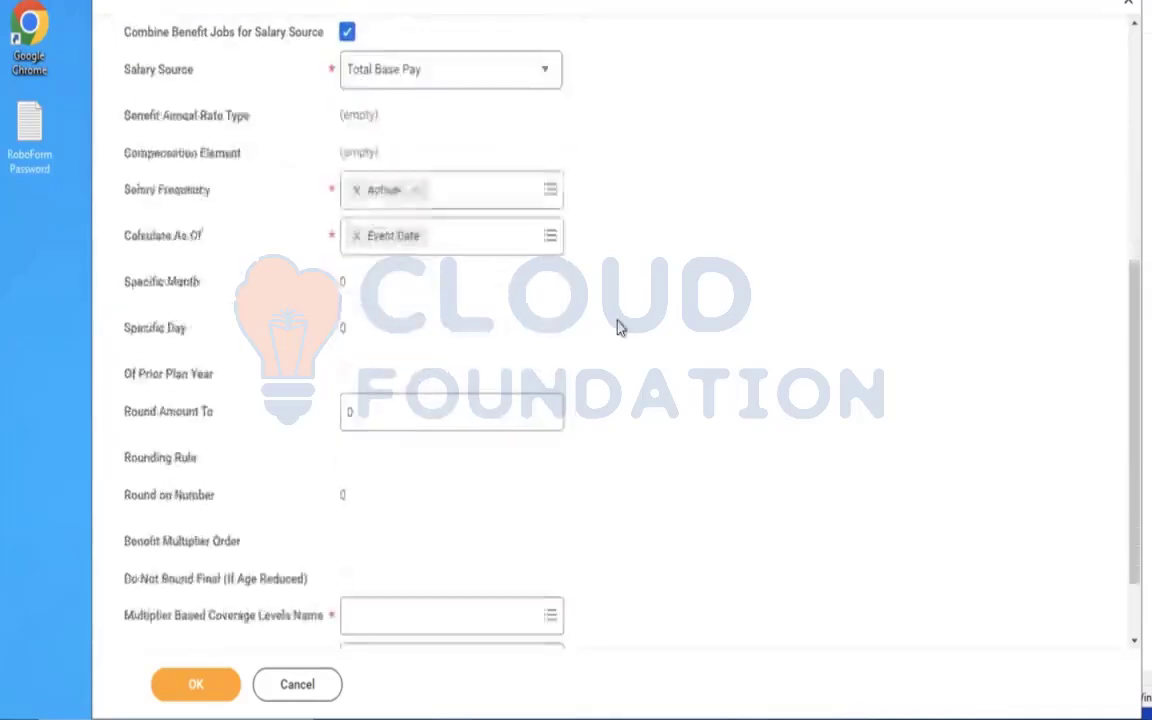
pyautogui.click(350, 382)
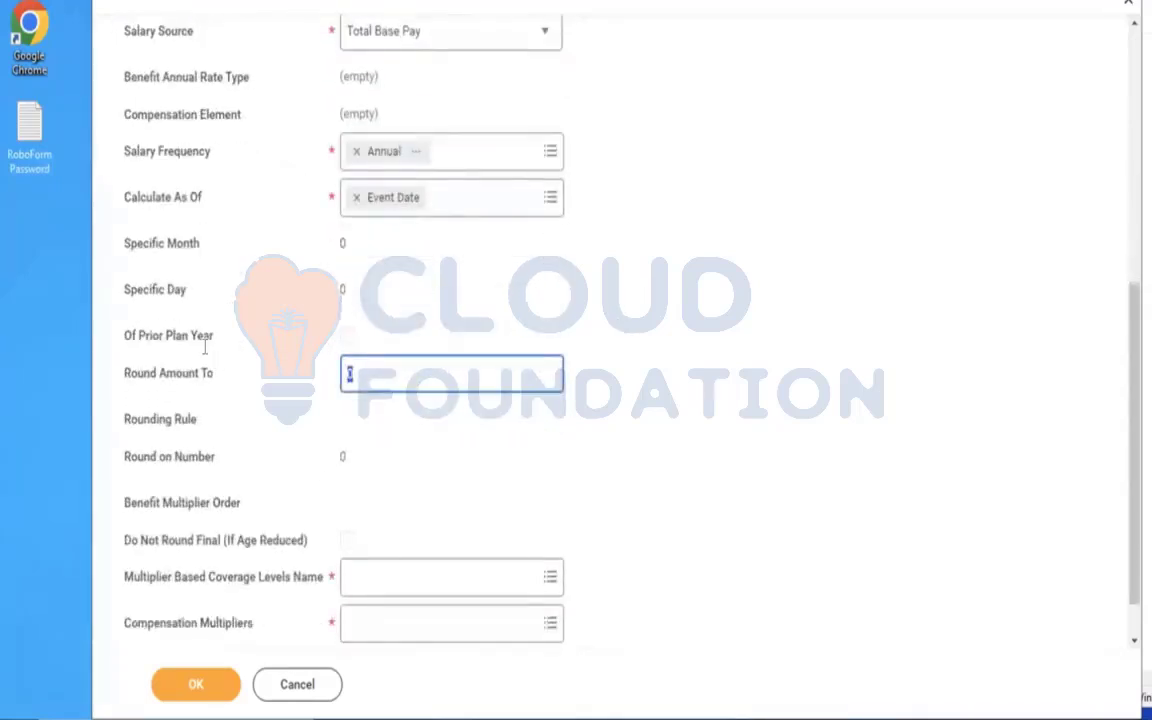
pyautogui.write('1000')
pyautogui.click(658, 316)
pyautogui.scroll(-1, 658, 316)
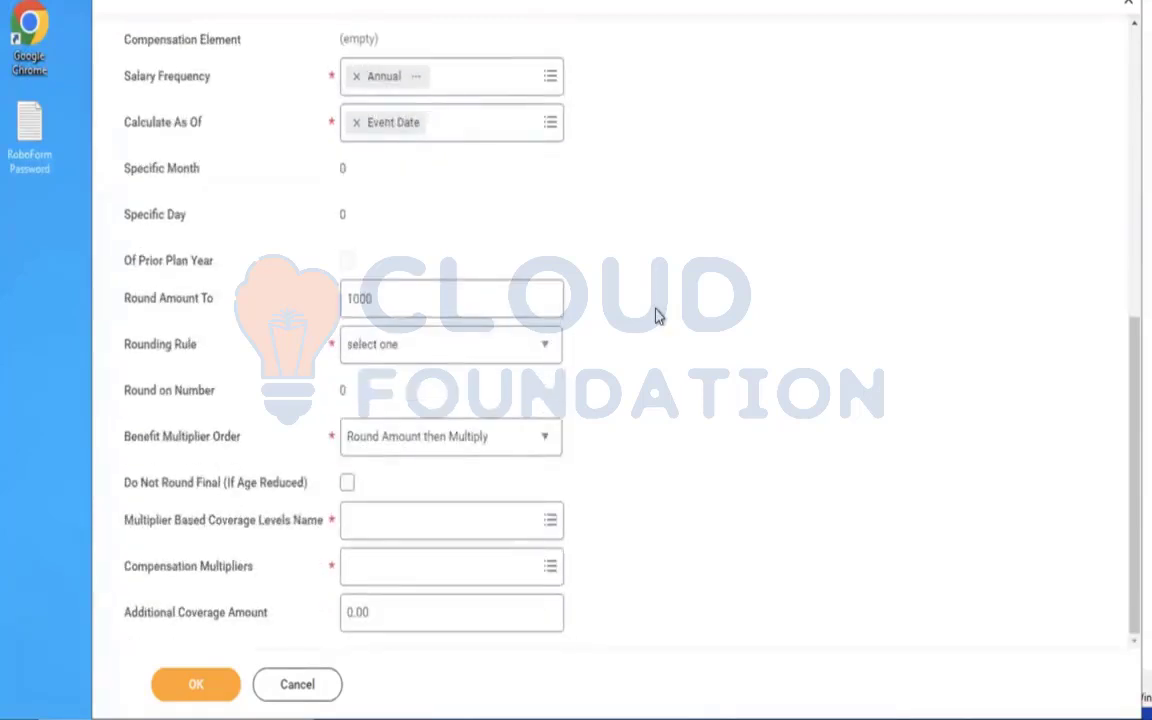
# Start creating new multiplier based coverage levels for the coverage and name them "AMD - Multiply based on Salary".
pyautogui.click(393, 532)
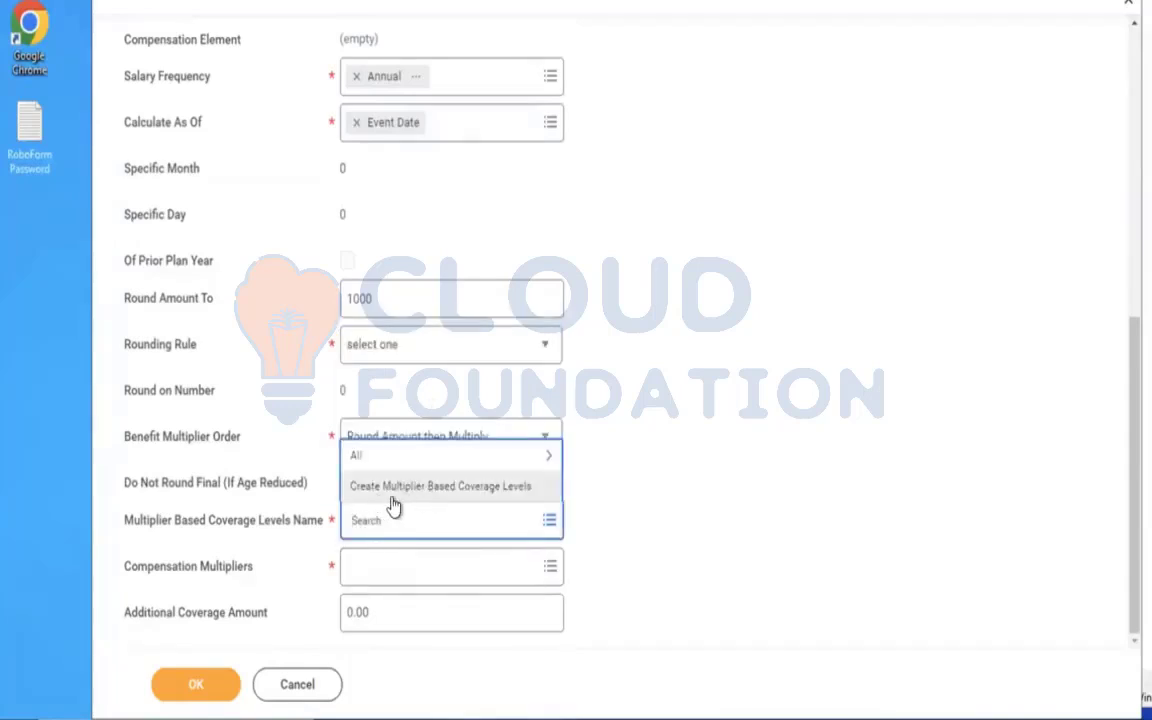
pyautogui.click(395, 487)
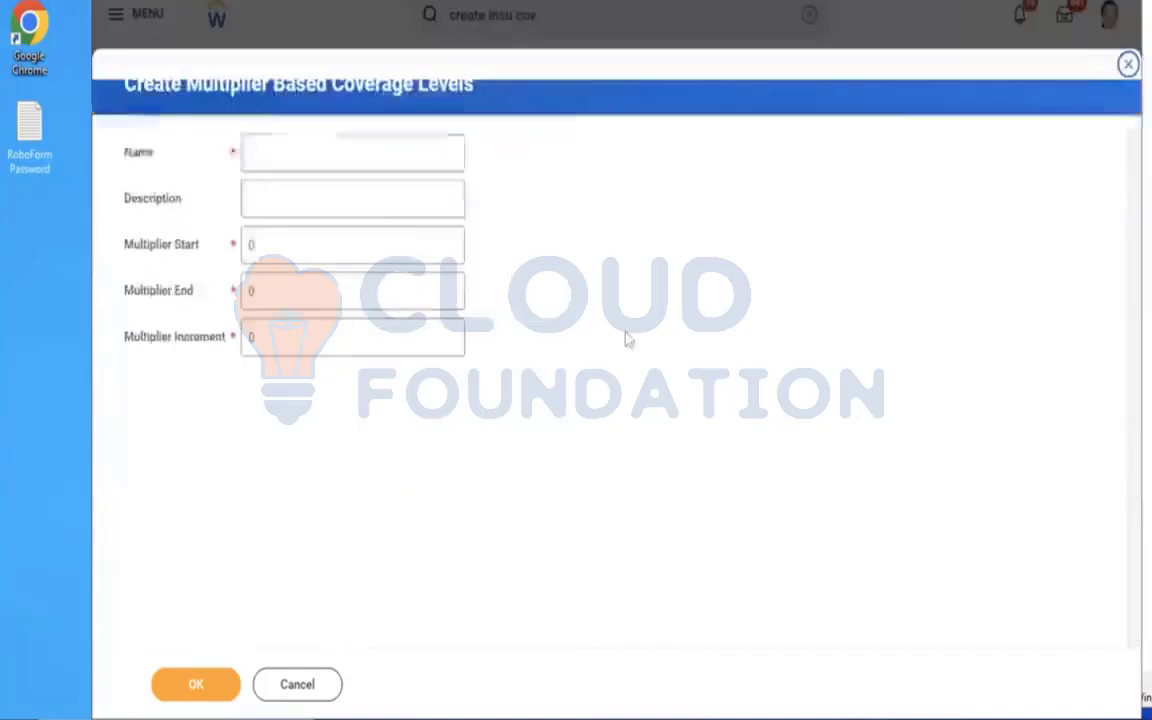
pyautogui.click(302, 156)
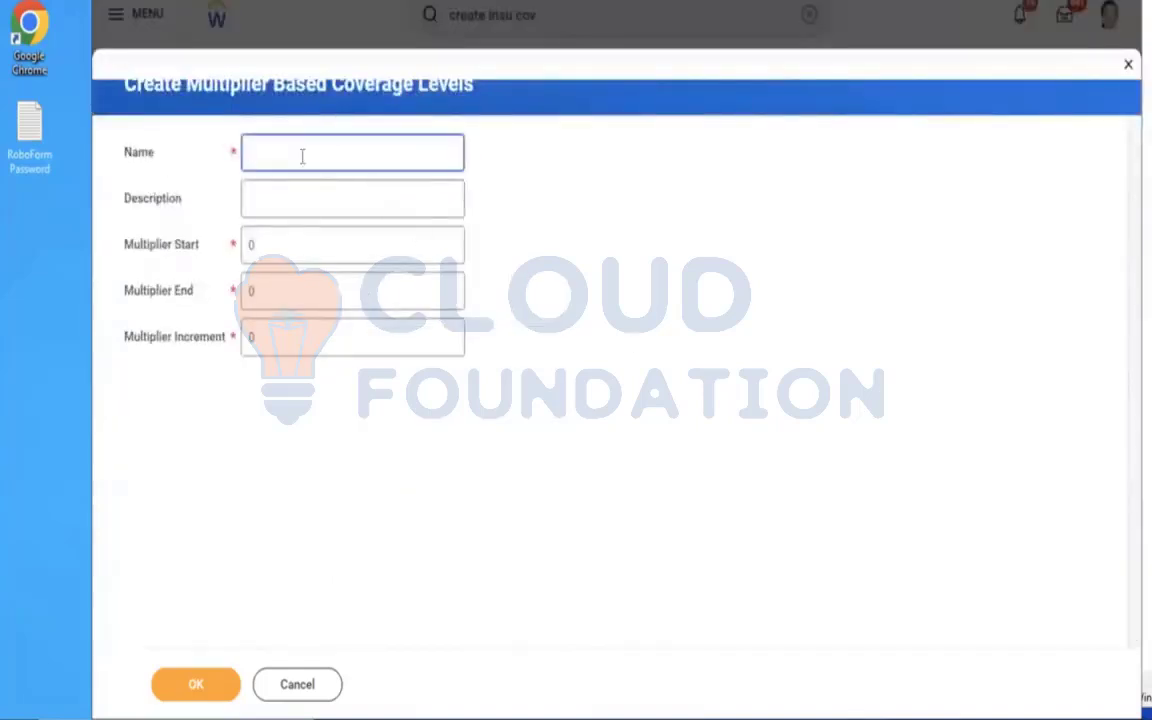
pyautogui.write('and')
pyautogui.press('BackSpace')
pyautogui.press('BackSpace')
pyautogui.press('BackSpace')
pyautogui.write('AM')
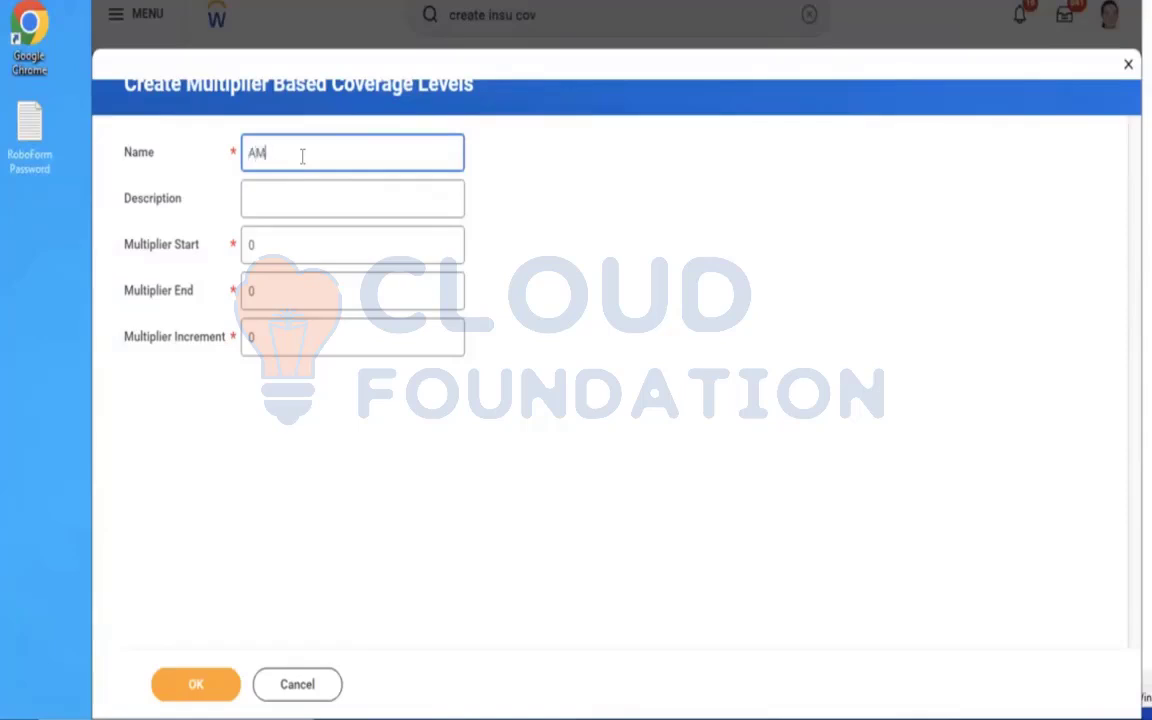
pyautogui.write('D - Multiply based on')
pyautogui.write('Salary')
# Set the coverage levels' multiplier start to 1, end to 5 and increment to 1, and save the generated levels.
pyautogui.click(270, 244)
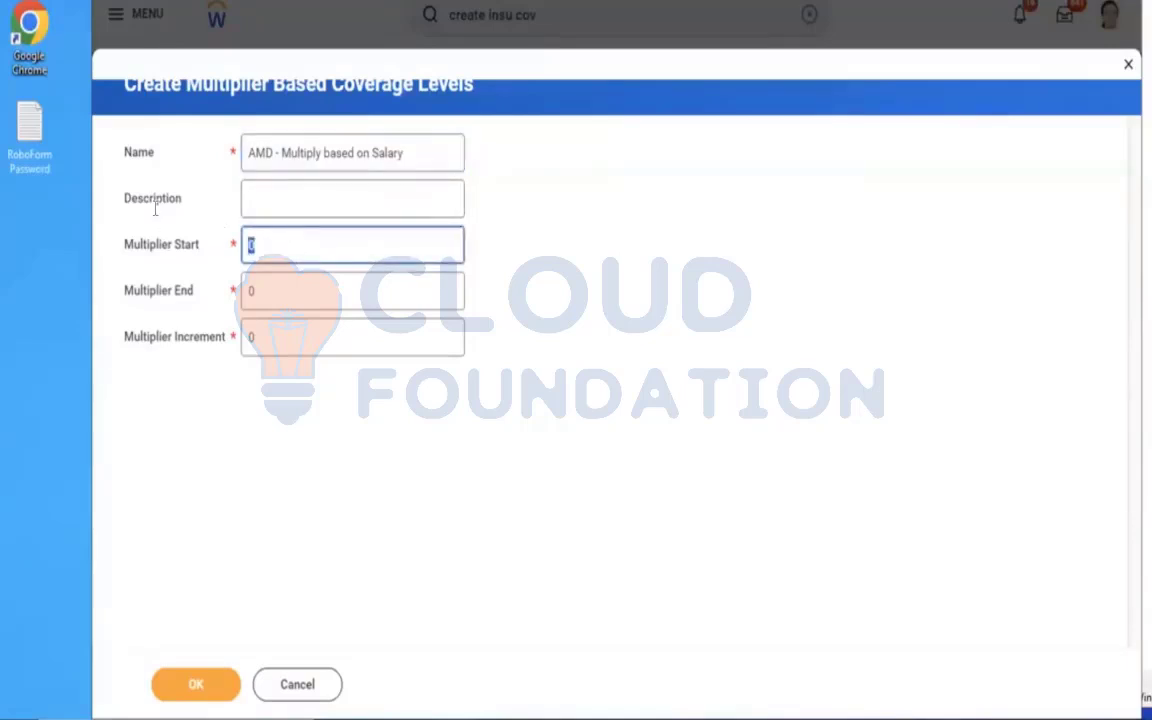
pyautogui.press('BackSpace')
pyautogui.write('1')
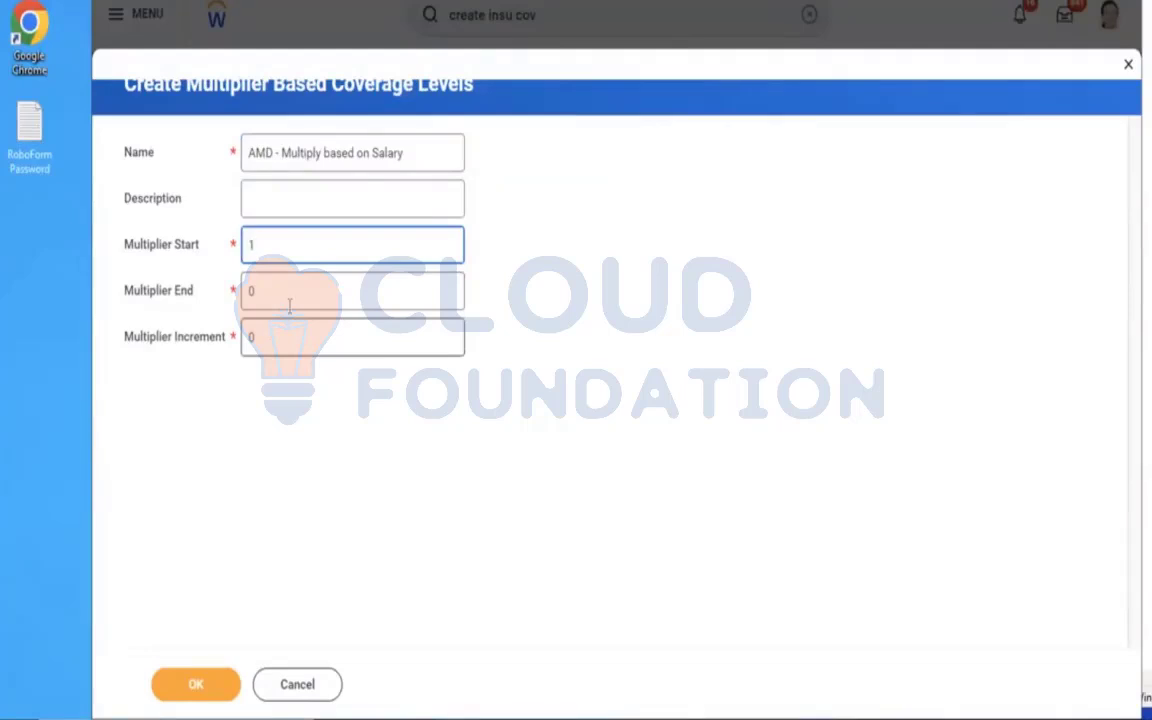
pyautogui.press('Tab')
pyautogui.write('5')
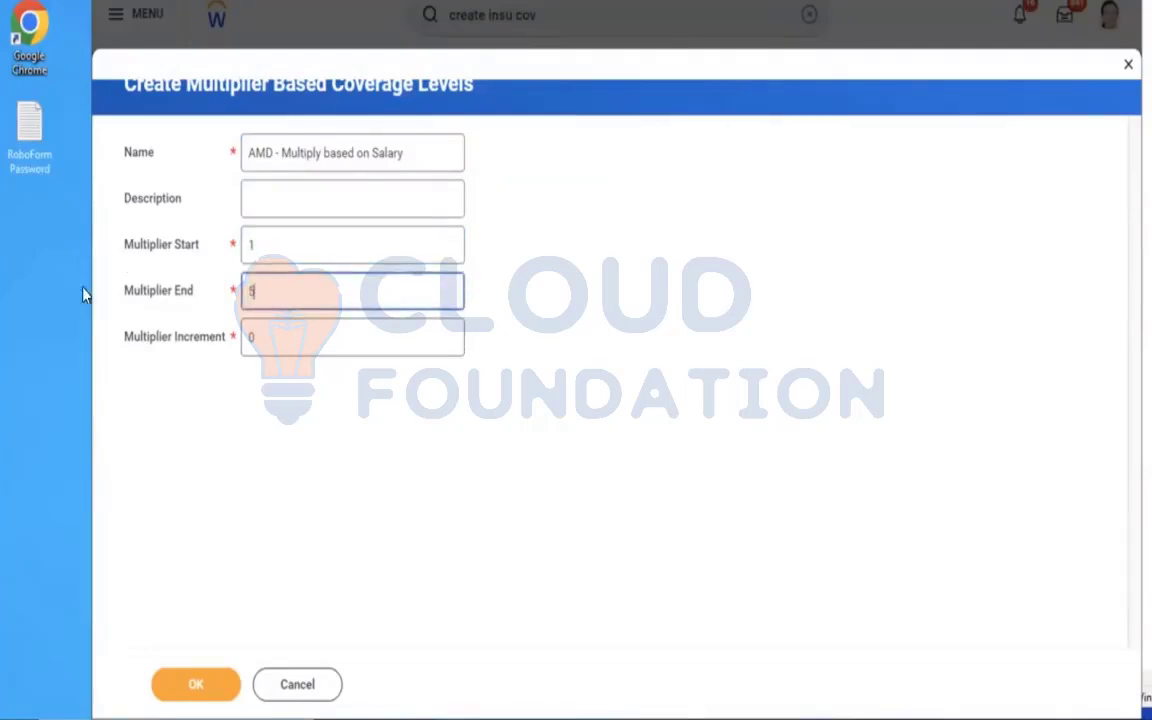
pyautogui.press('Tab')
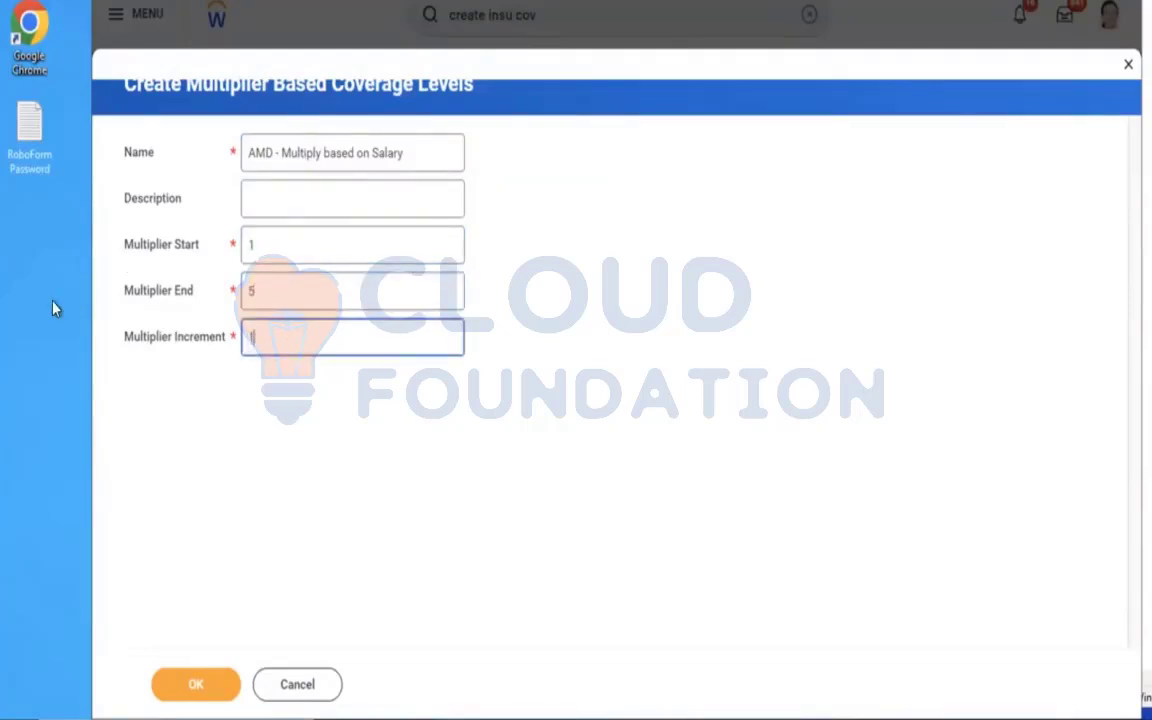
pyautogui.write('1')
pyautogui.click(191, 677)
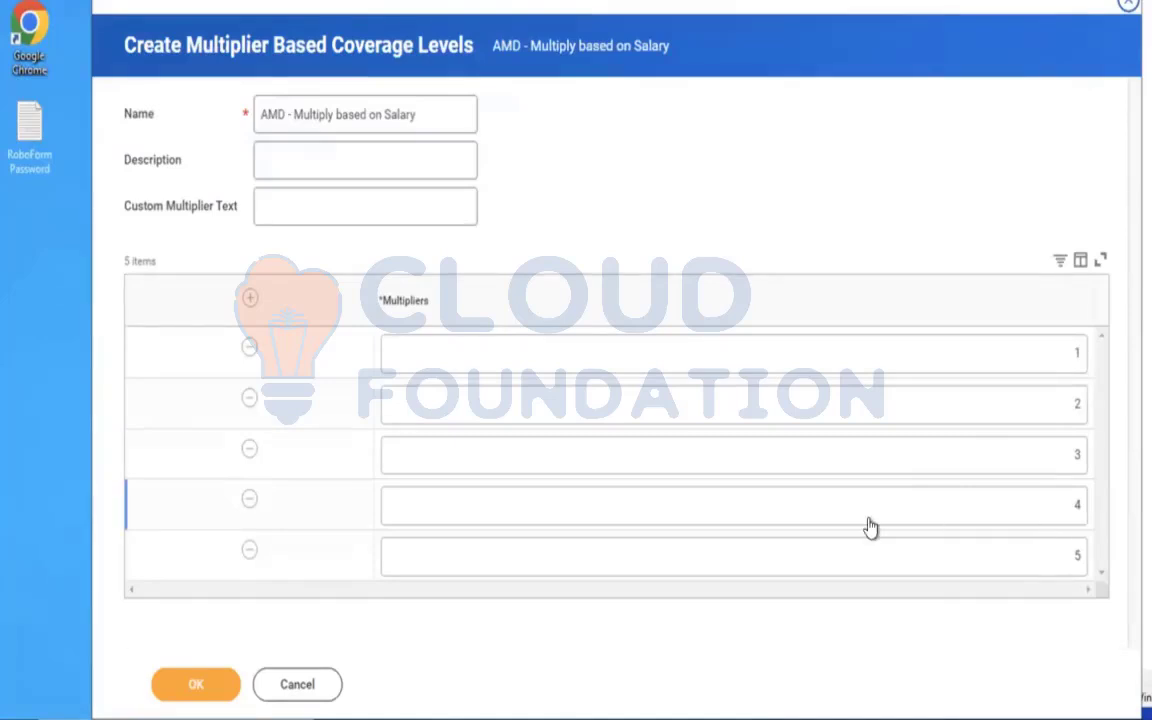
pyautogui.click(195, 692)
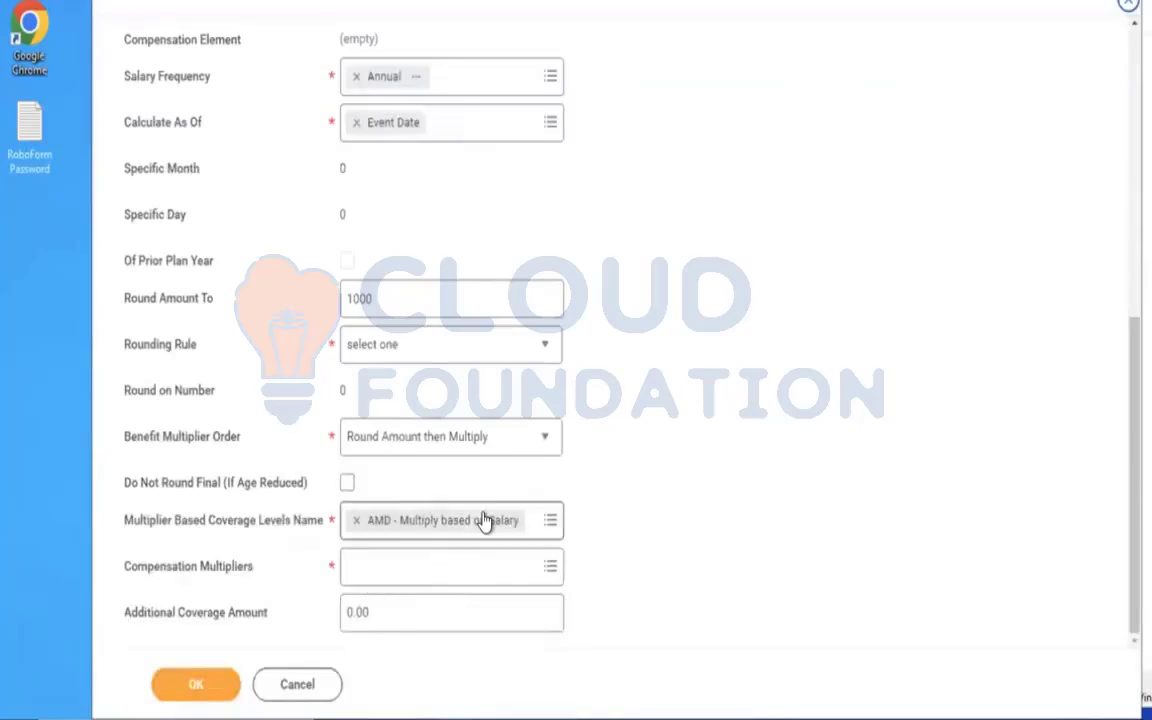
pyautogui.click(437, 566)
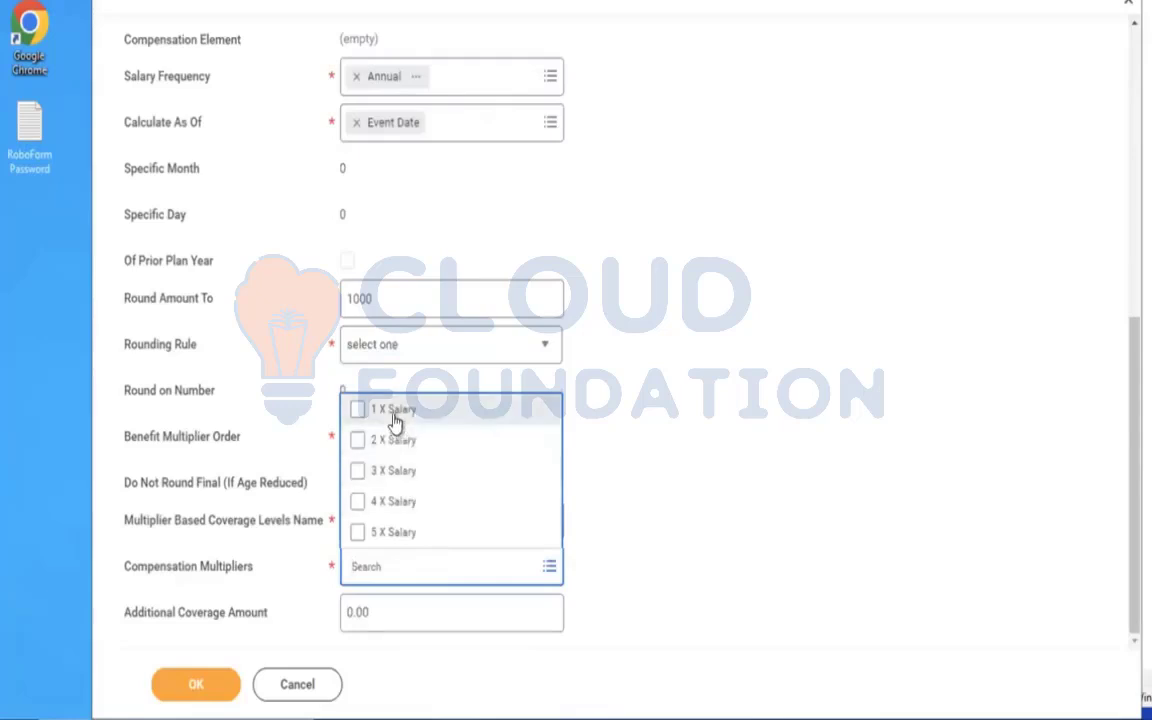
pyautogui.hotkey('ctrl', 'a')
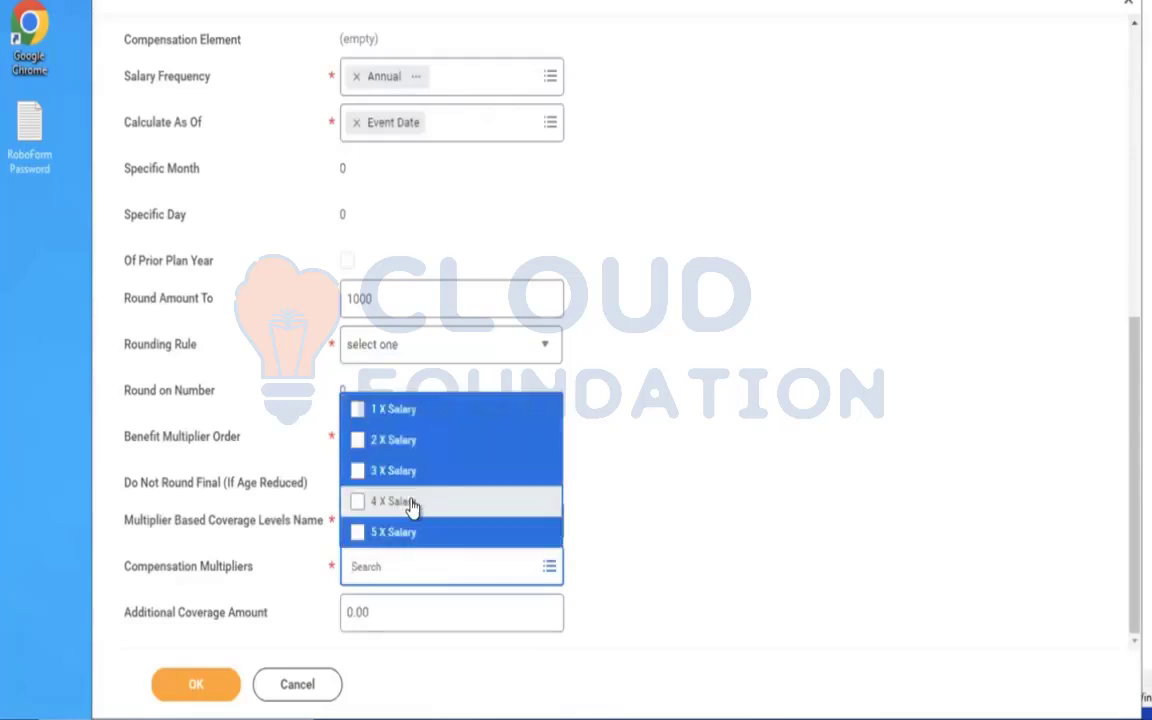
pyautogui.click(665, 446)
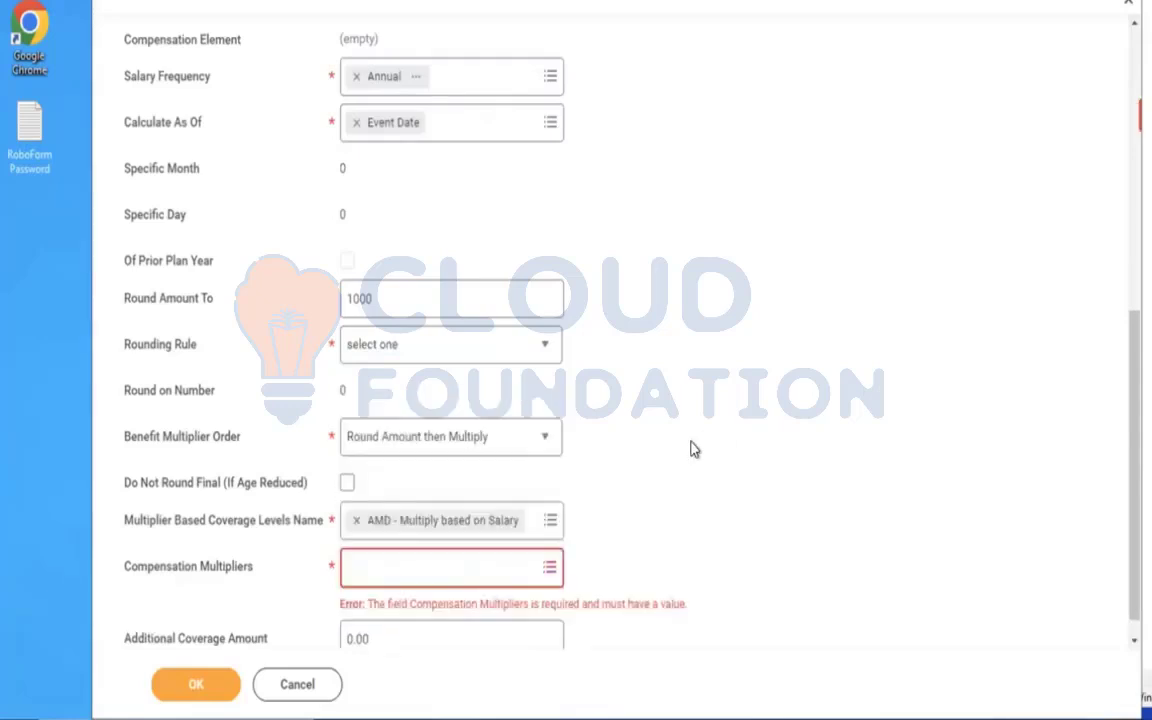
# Choose 3 X Salary as the coverage's compensation multiplier.
pyautogui.click(471, 568)
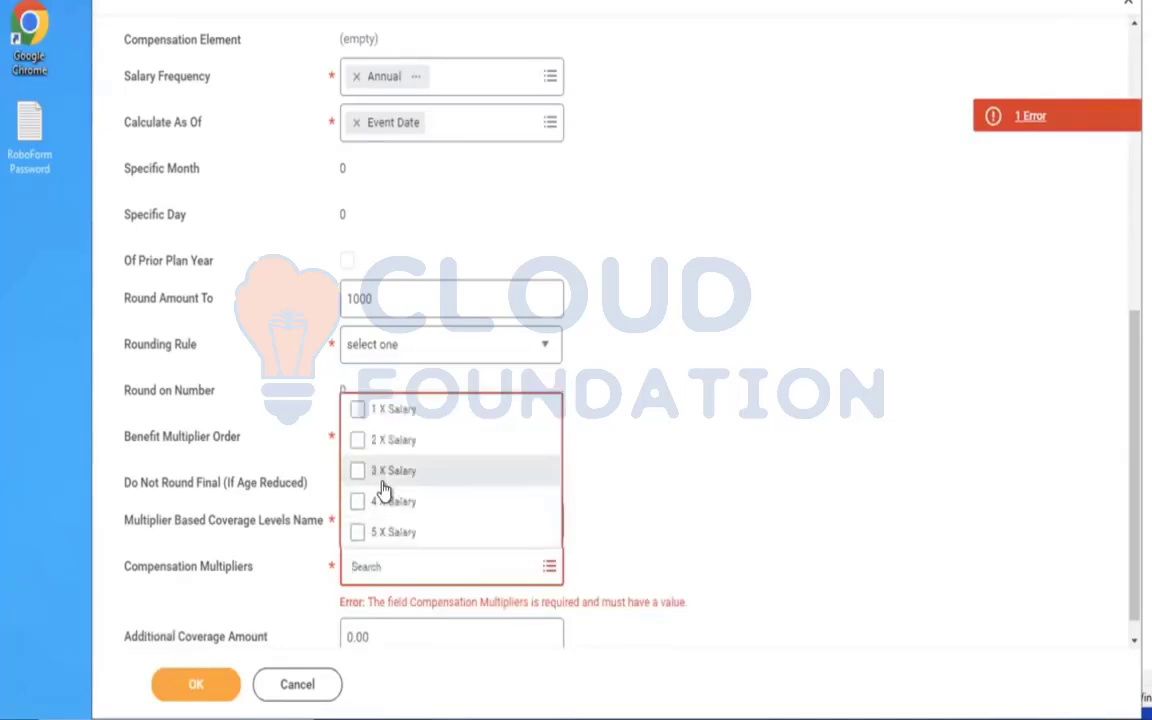
pyautogui.click(383, 476)
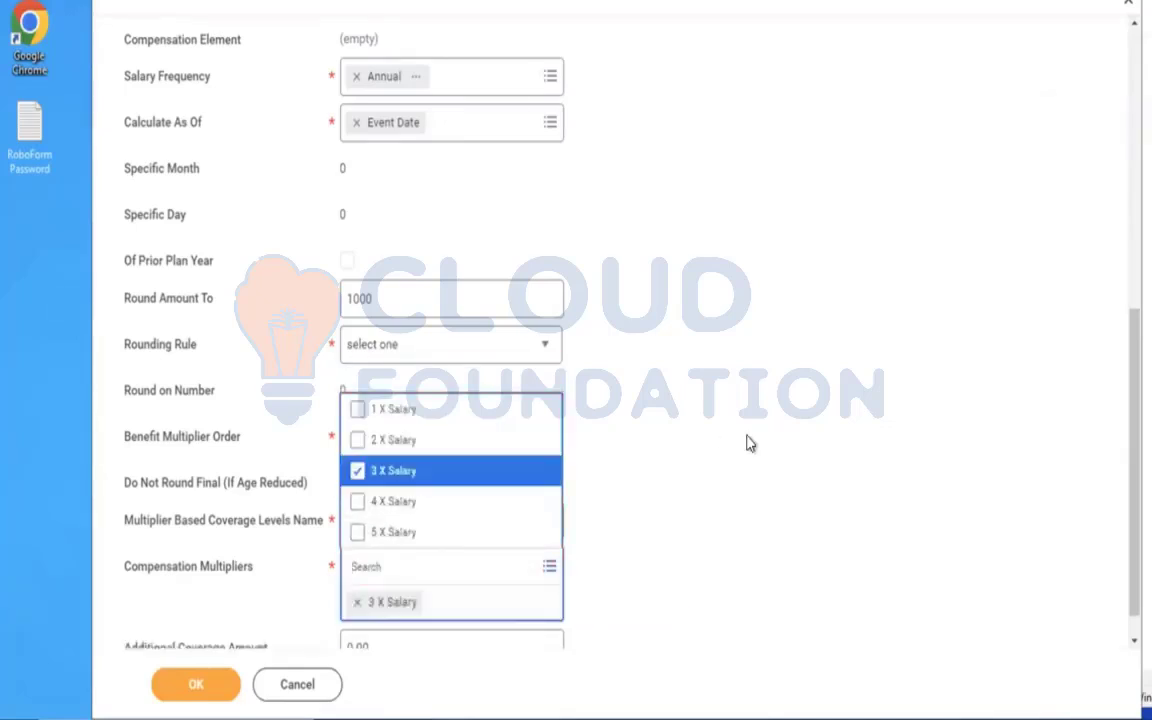
pyautogui.click(748, 443)
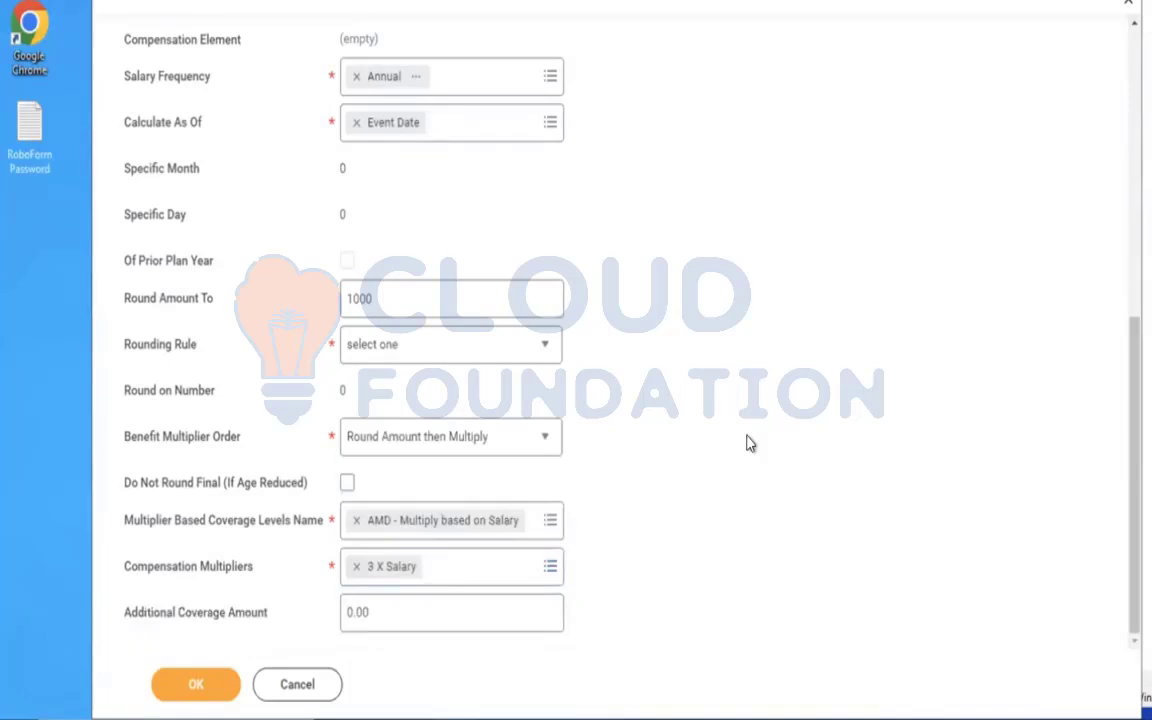
pyautogui.click(535, 563)
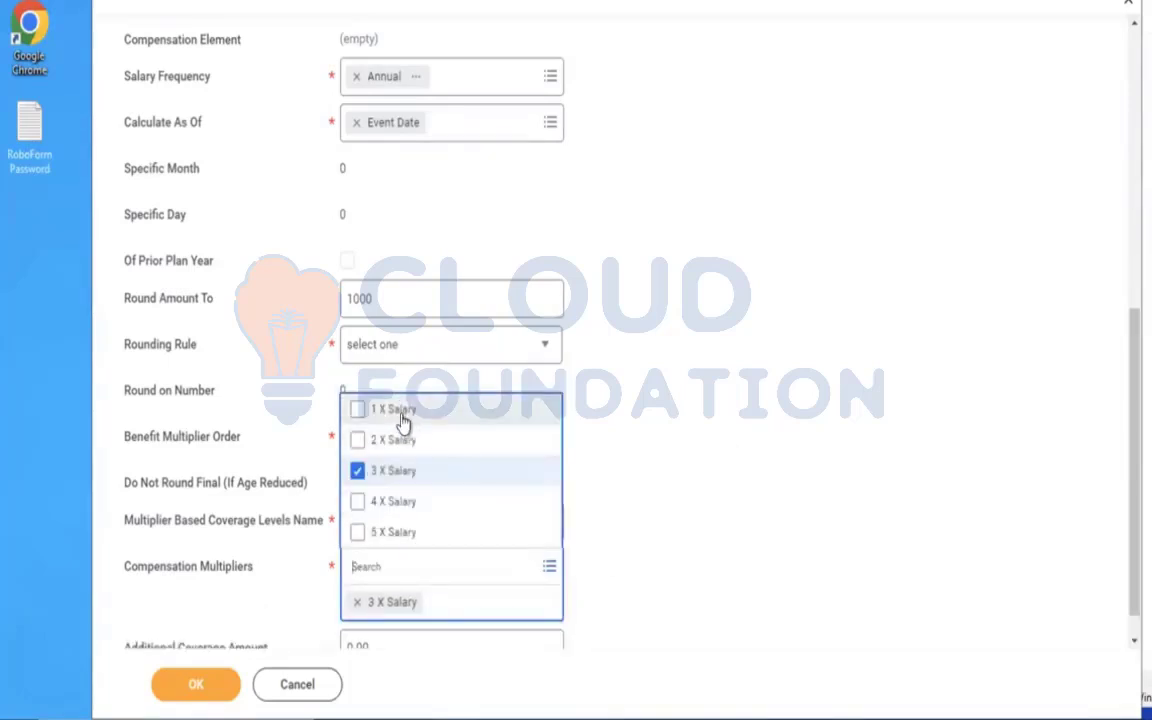
pyautogui.click(588, 512)
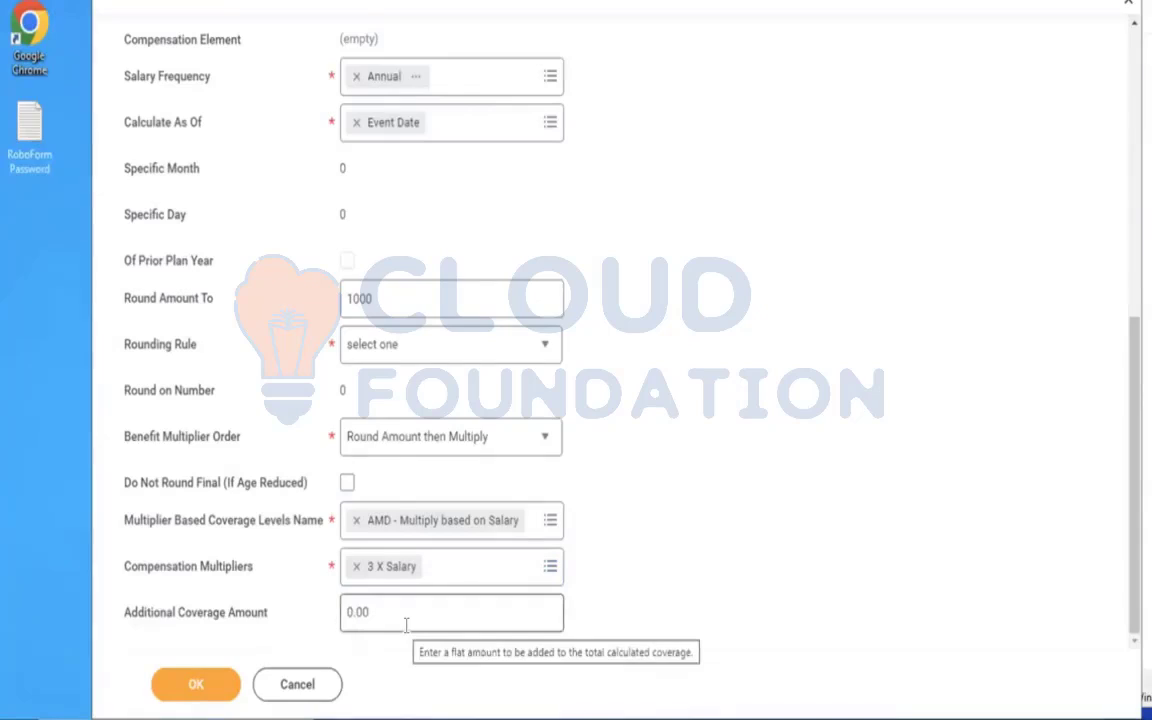
pyautogui.click(372, 606)
pyautogui.click(702, 525)
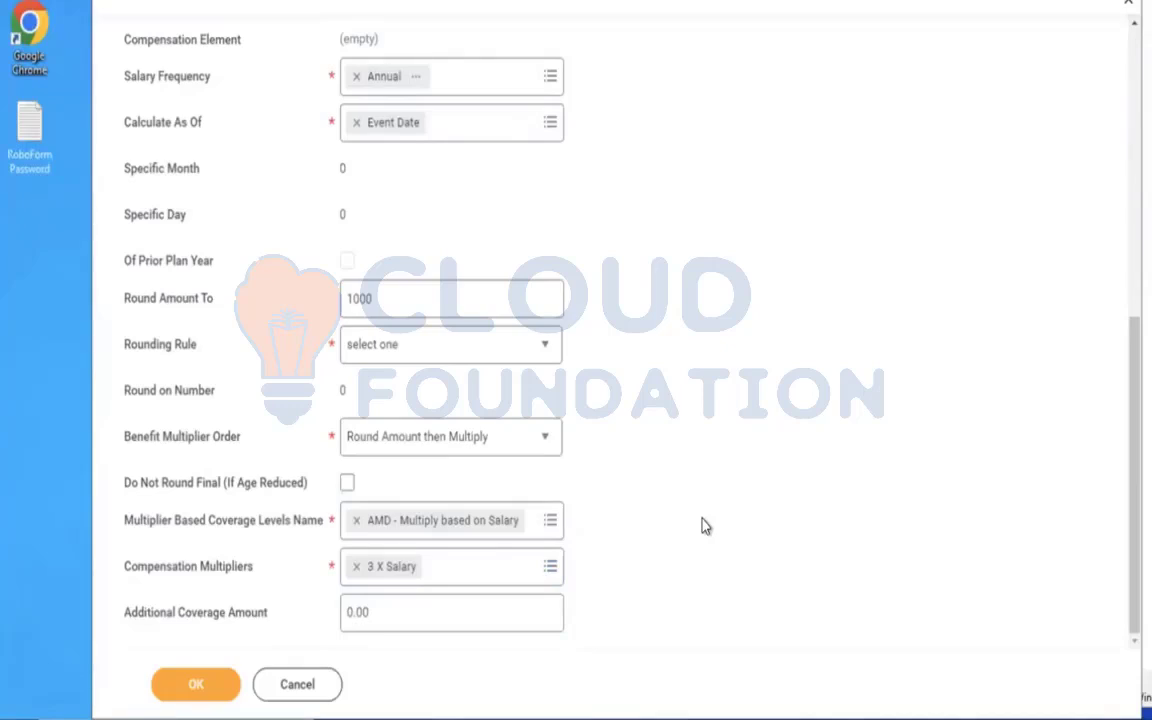
# Check the coverage form's entries and re-enter 1000 as the Round Amount To value.
pyautogui.click(186, 690)
pyautogui.scroll(5, 706, 528)
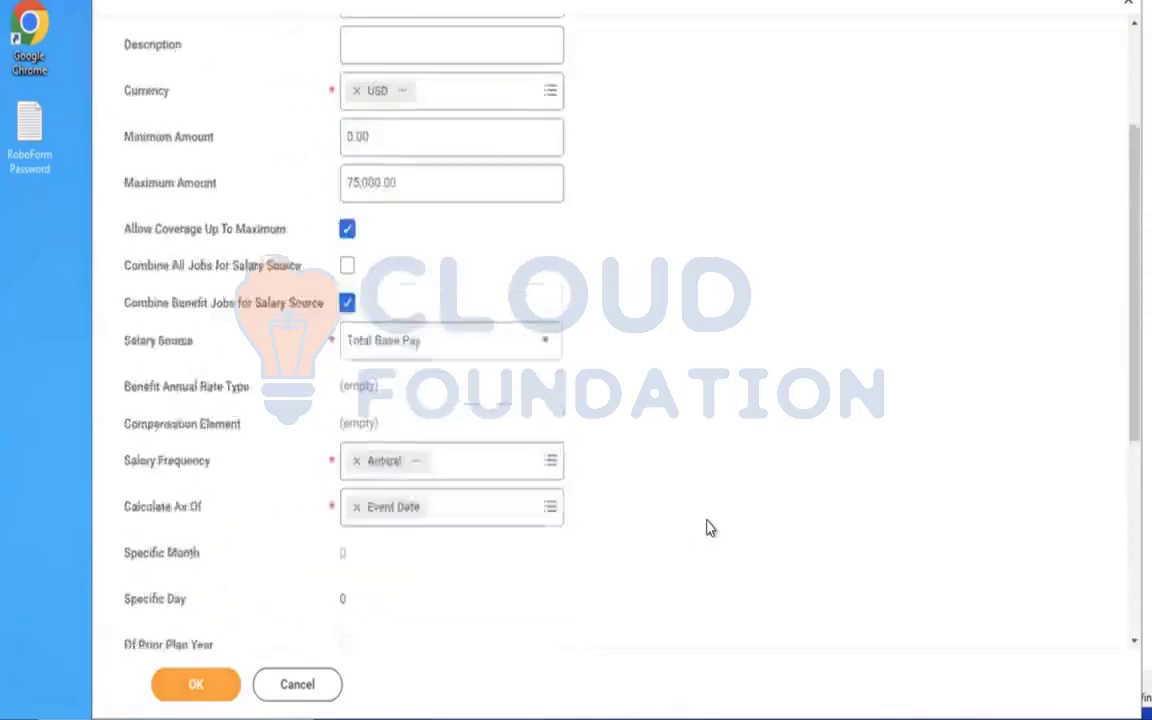
pyautogui.scroll(1, 706, 528)
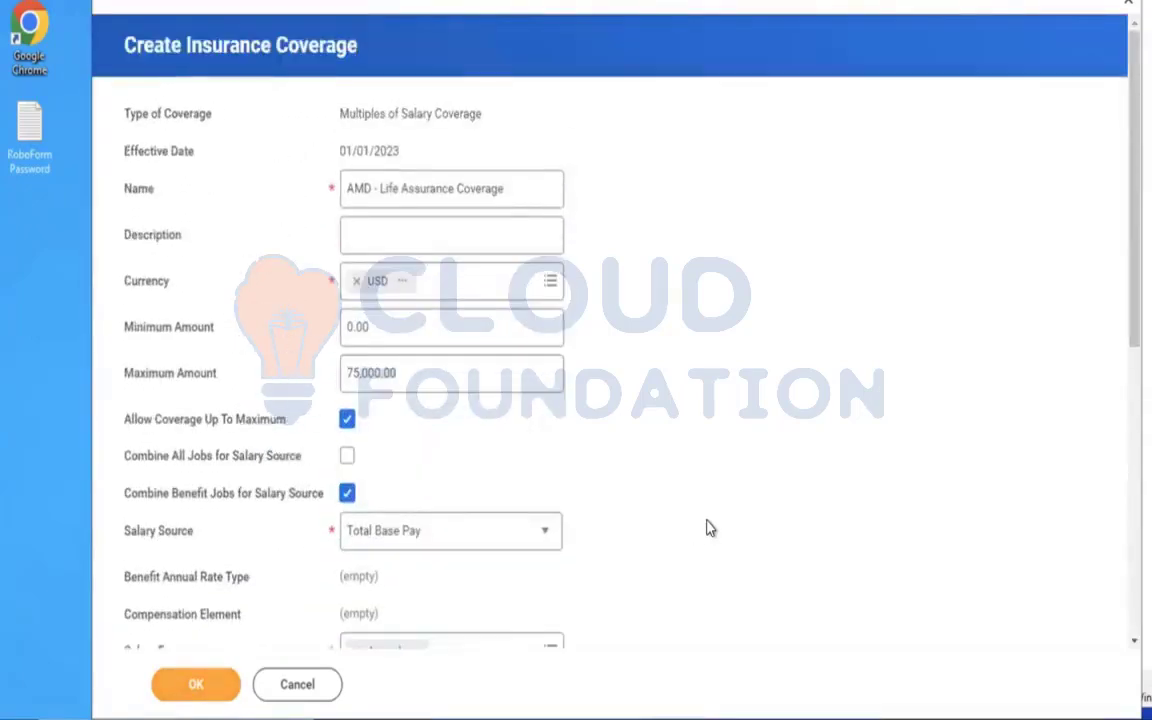
pyautogui.scroll(-5, 706, 528)
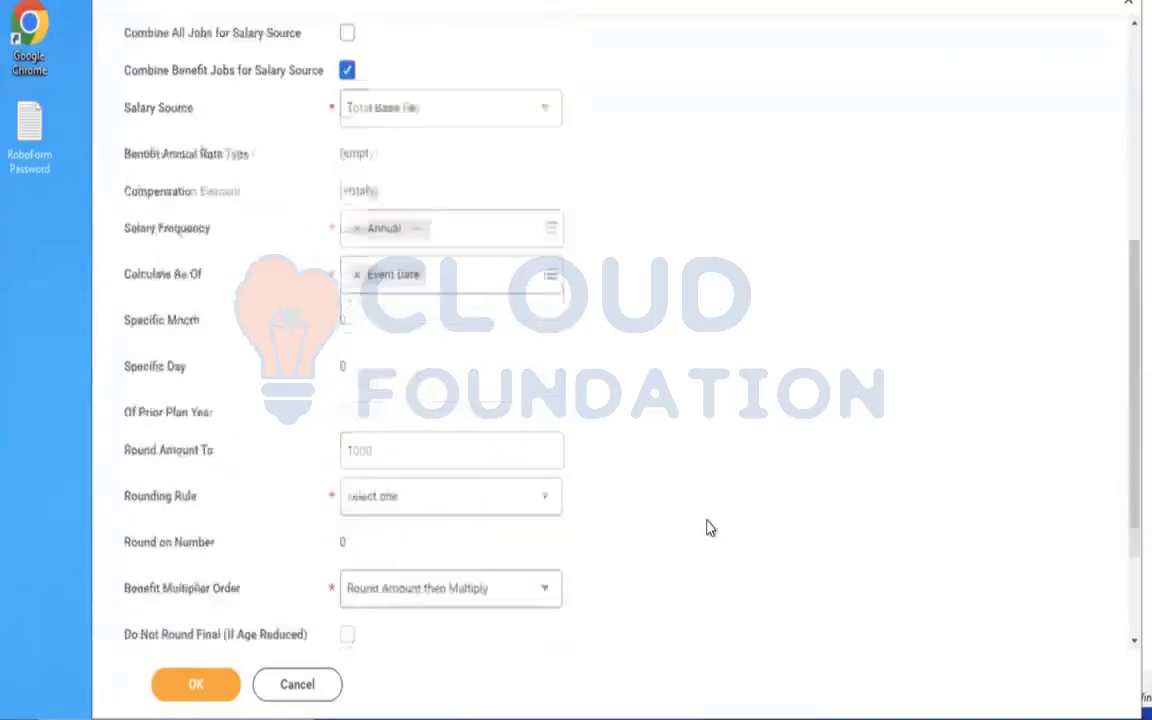
pyautogui.moveTo(417, 411); pyautogui.dragTo(220, 393)
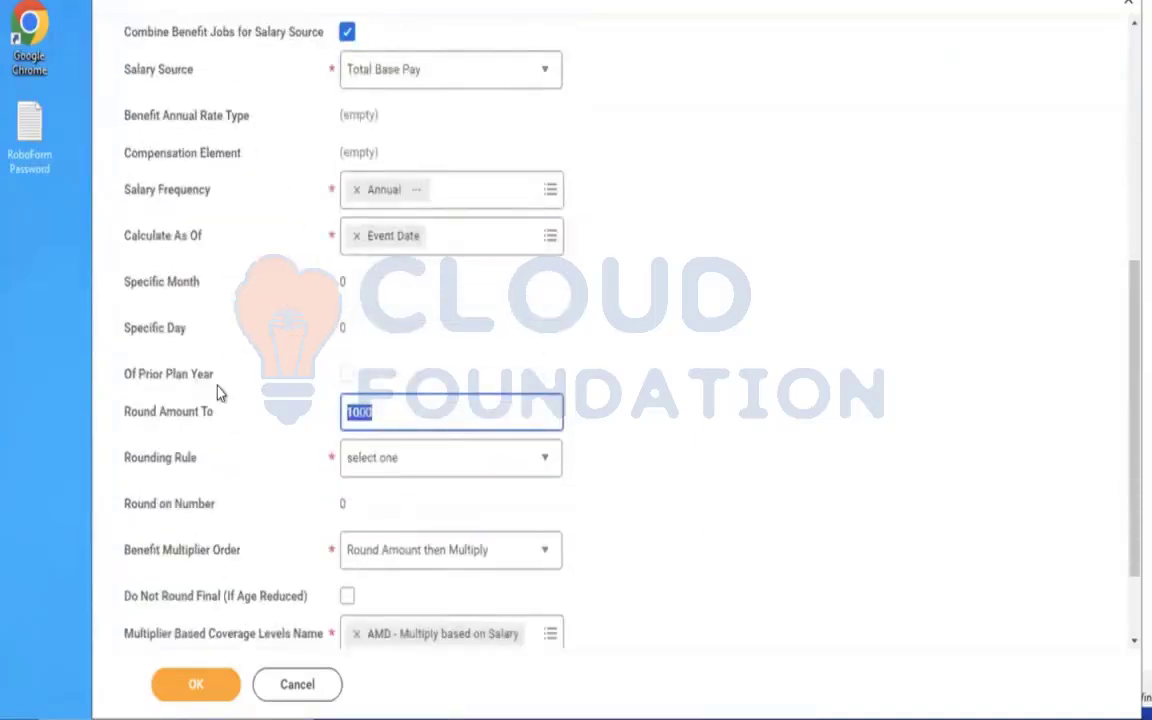
pyautogui.press('BackSpace')
pyautogui.write('1')
pyautogui.press('BackSpace')
pyautogui.write('1000')
# Set the coverage's rounding rule to Round Up and submit the insurance coverage.
pyautogui.click(404, 483)
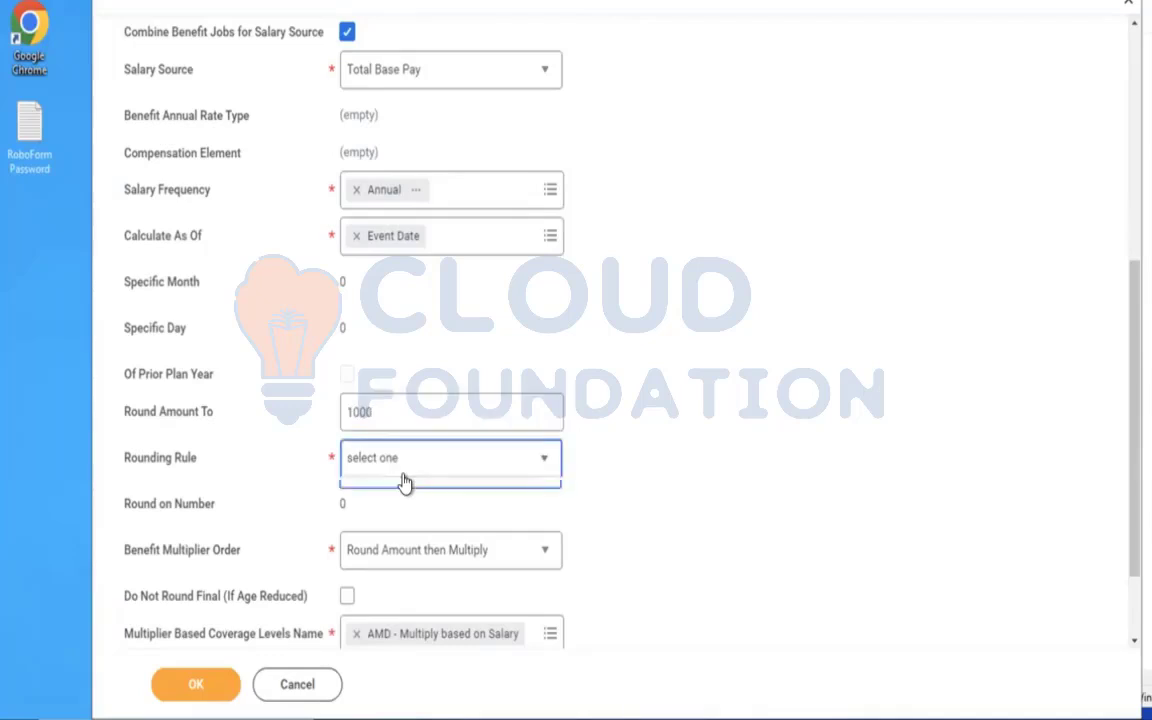
pyautogui.click(392, 557)
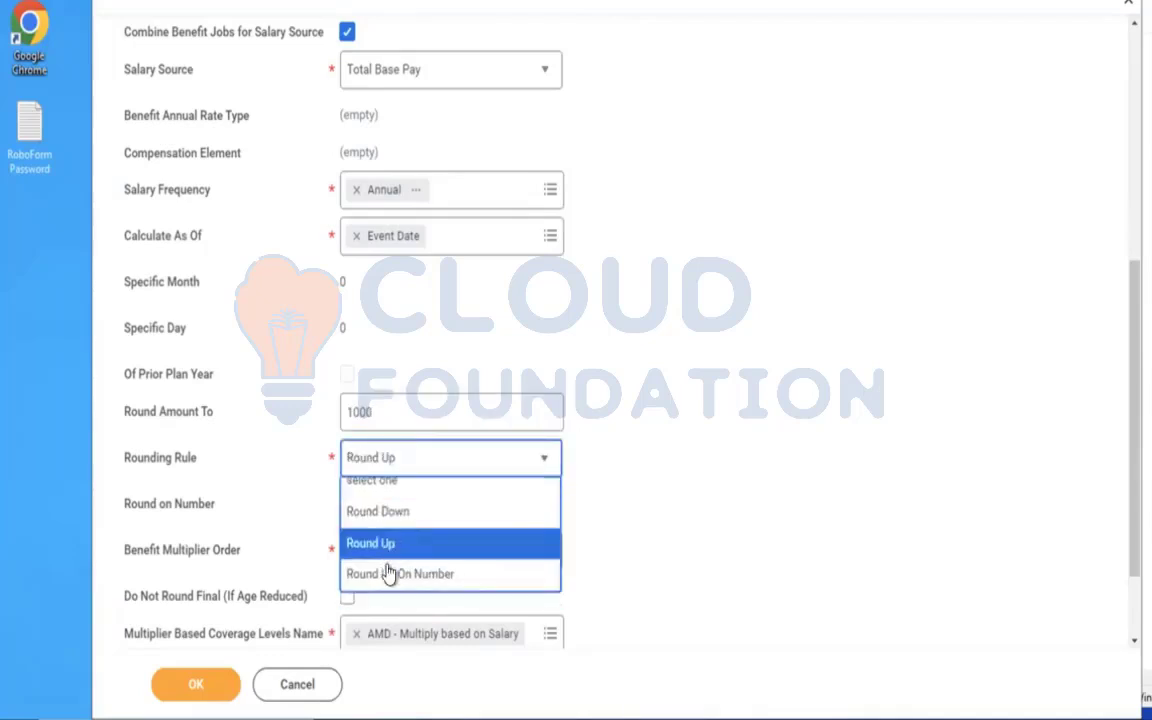
pyautogui.click(697, 410)
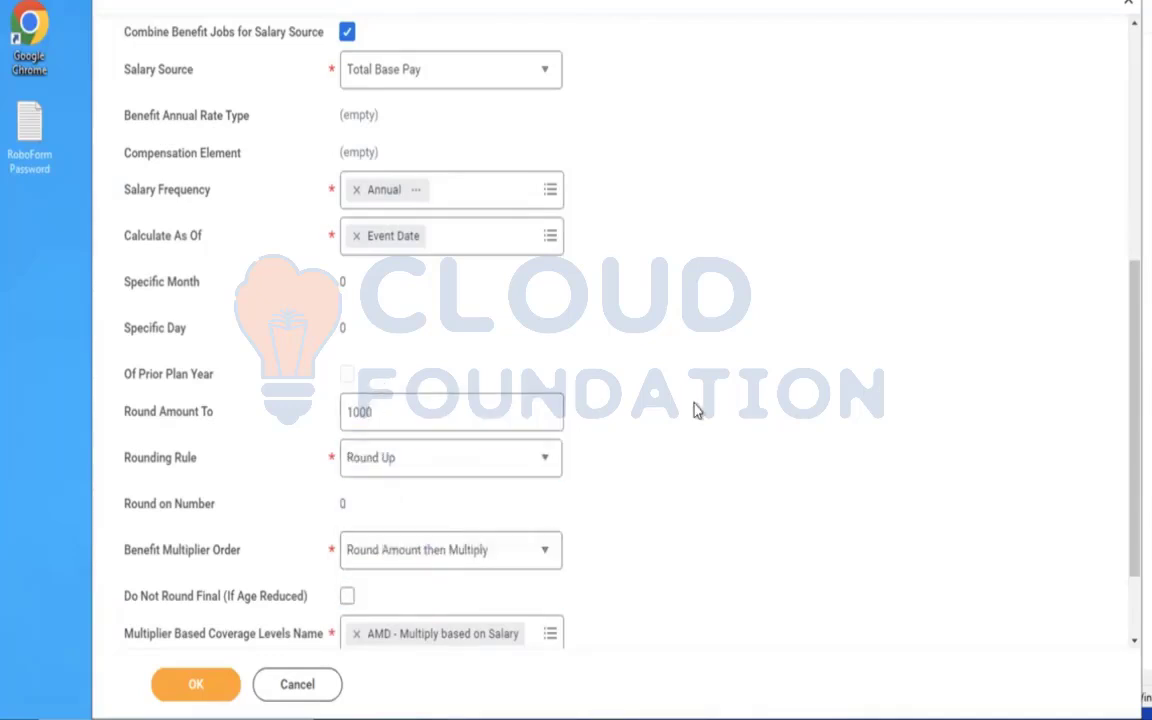
pyautogui.scroll(-3, 697, 410)
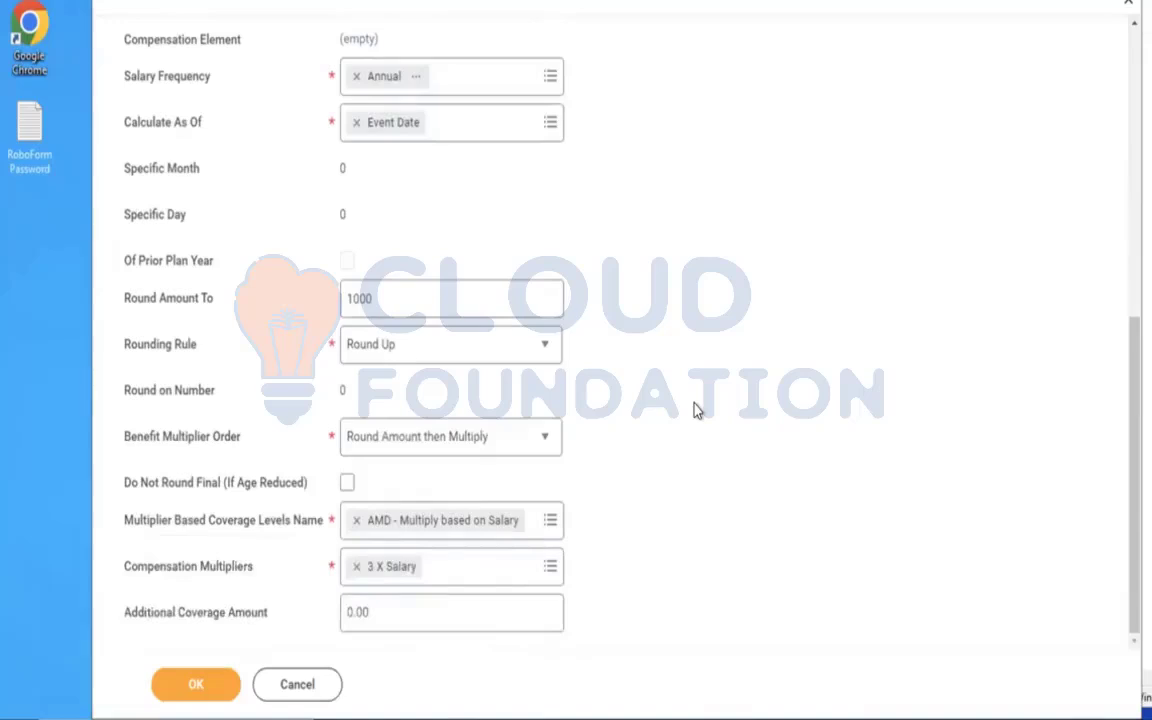
pyautogui.click(193, 690)
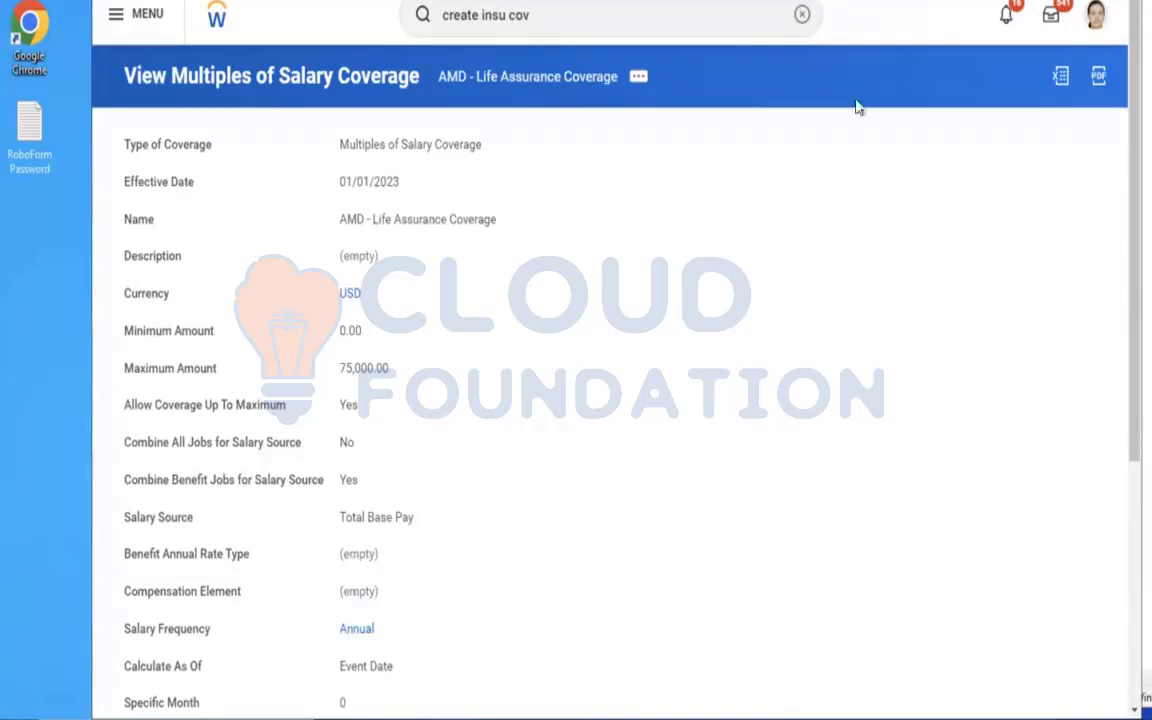
# Search for the Create Insurance Rate task and open it.
pyautogui.click(802, 14)
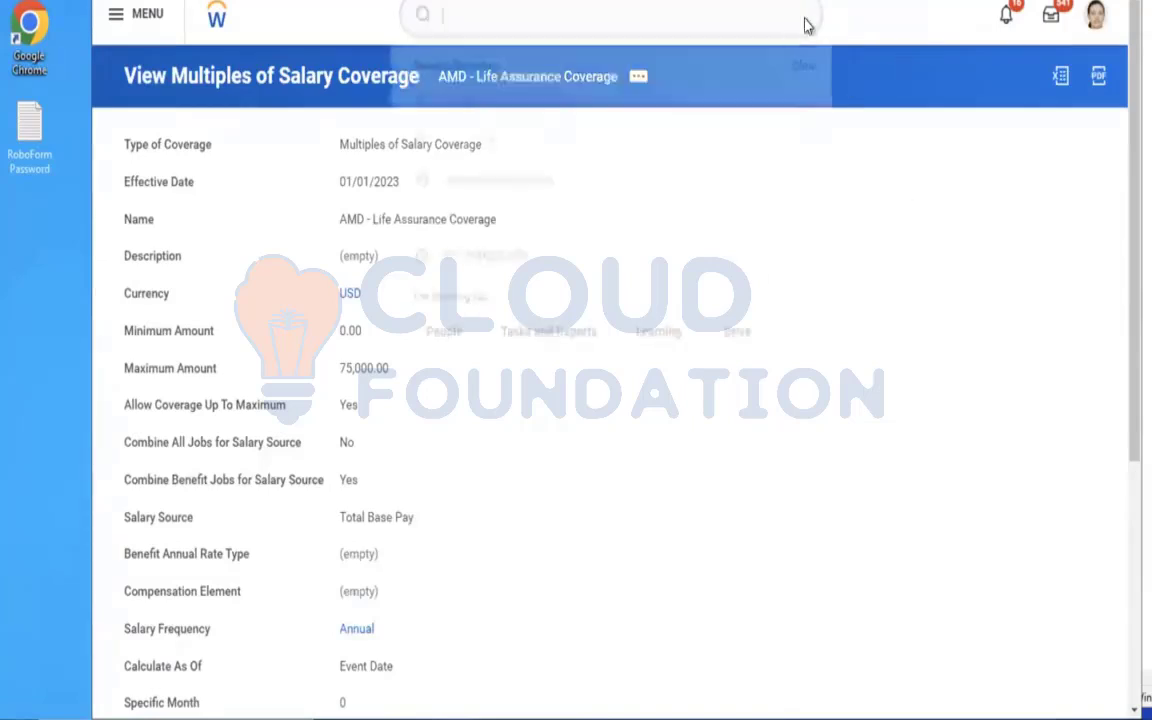
pyautogui.write('create insu')
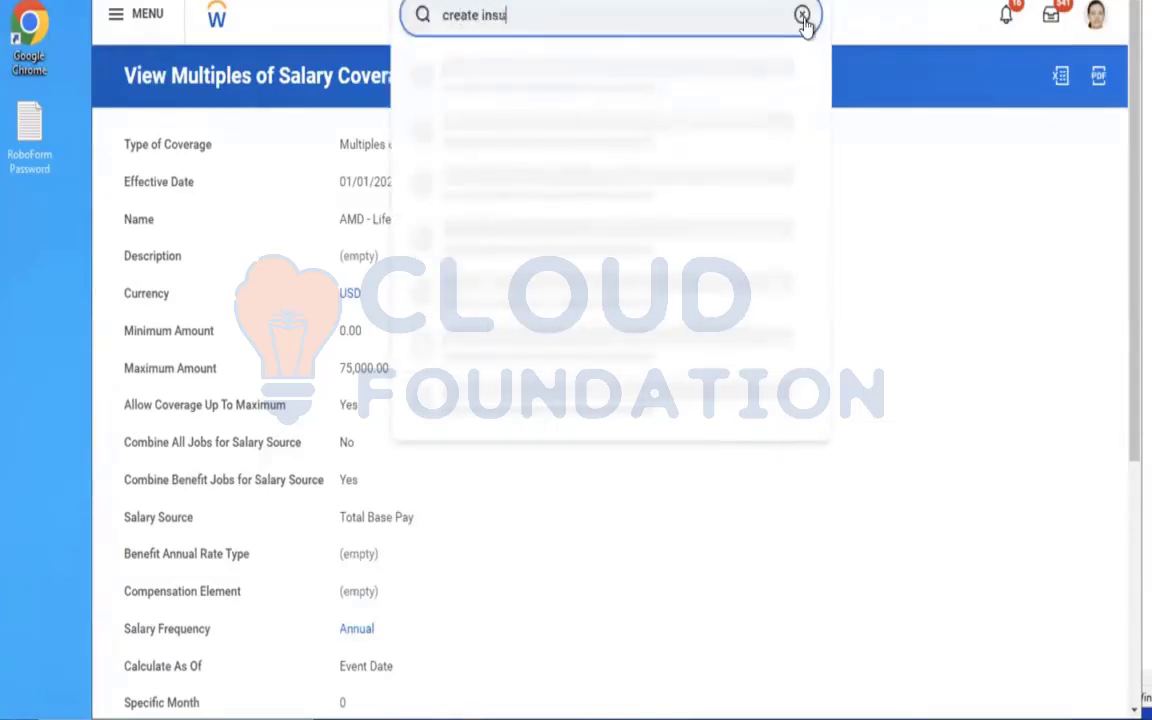
pyautogui.write('rance rate')
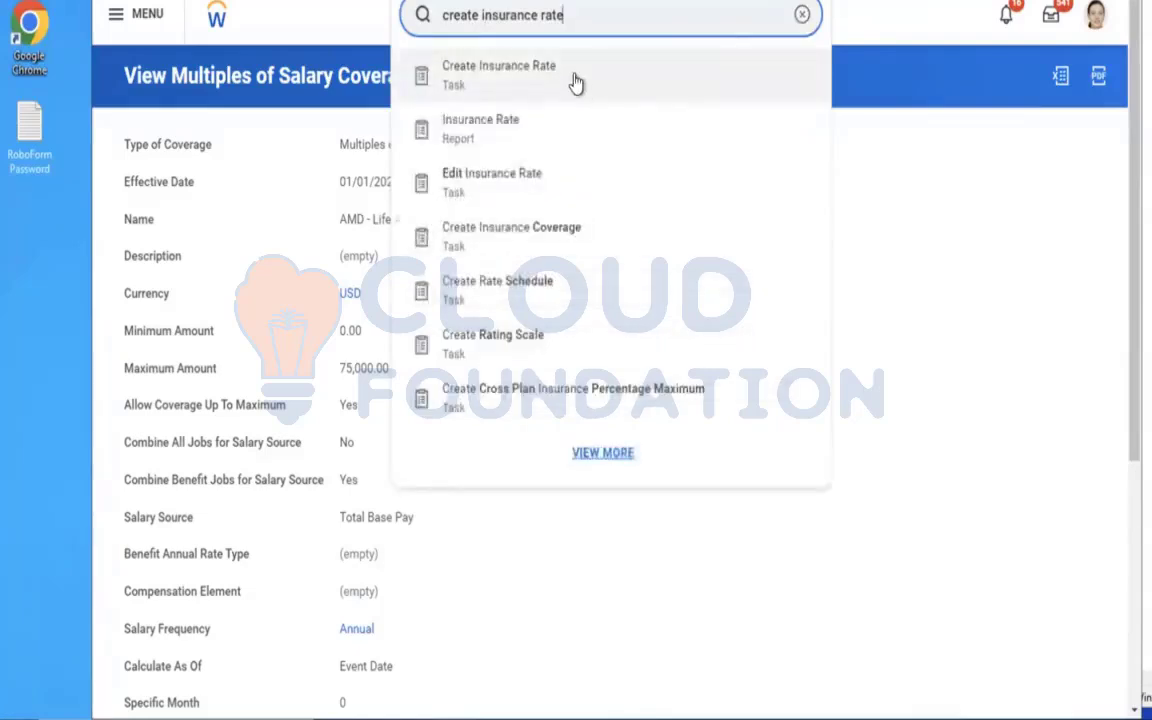
pyautogui.click(576, 83)
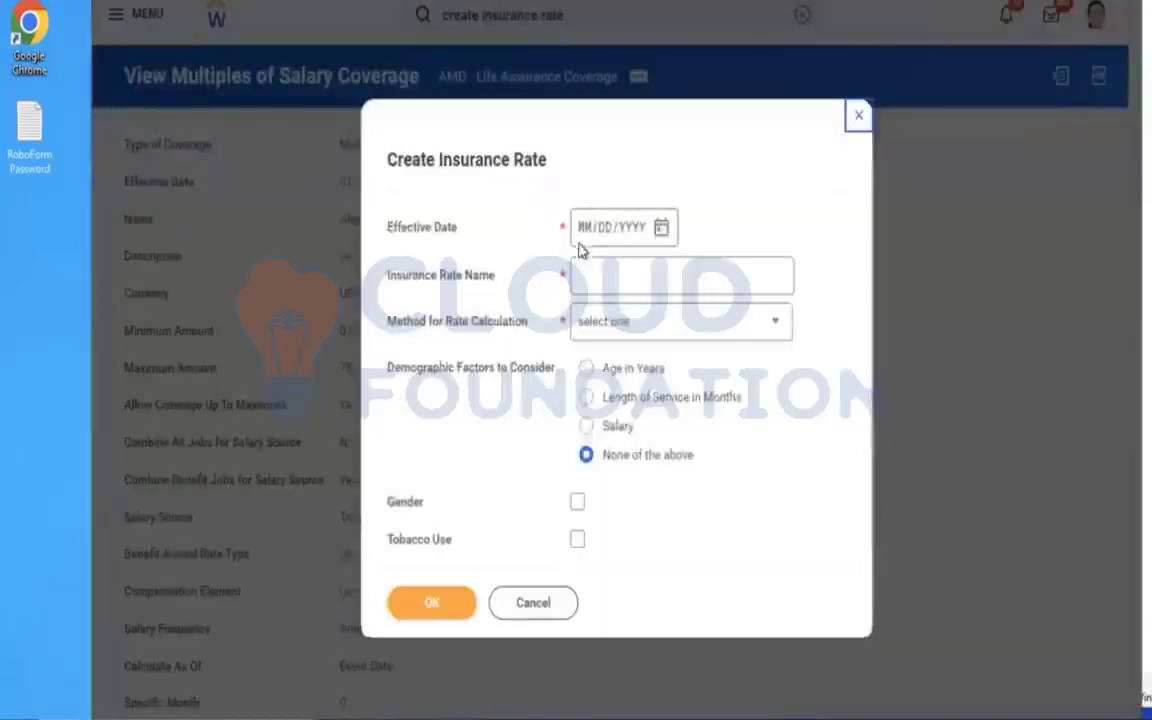
# Set the insurance rate's effective date to 01/01/2023 and name it AMD - Life Assurance Rate.
pyautogui.click(576, 228)
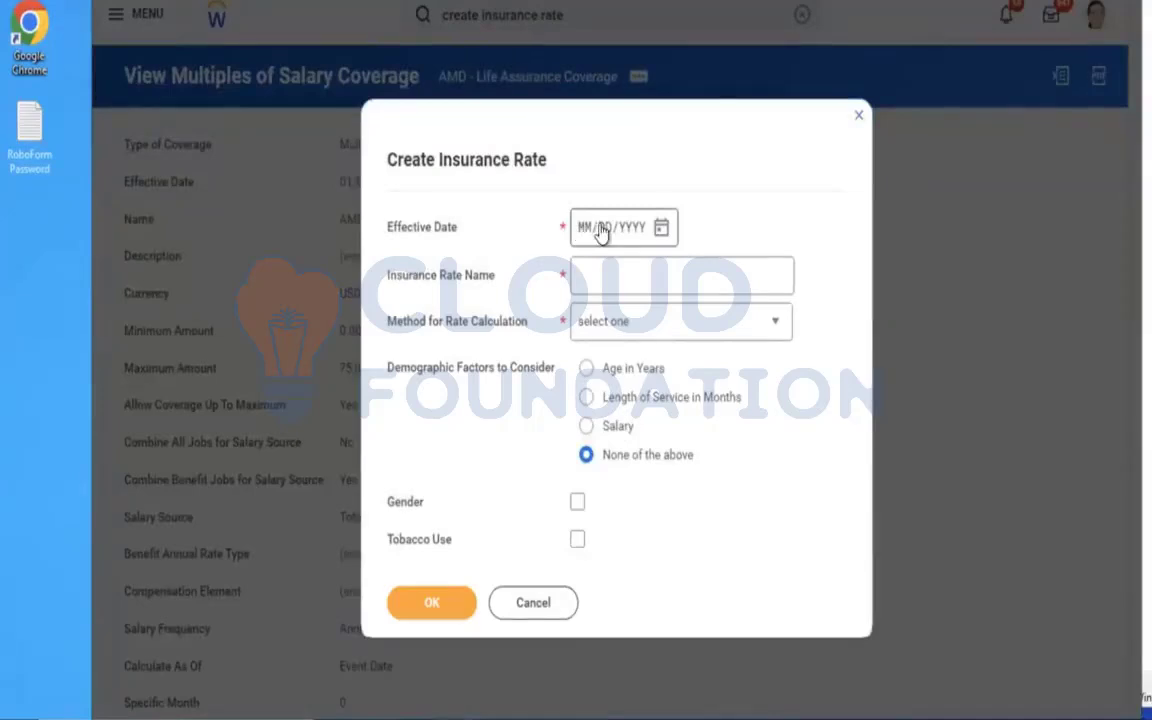
pyautogui.click(590, 230)
pyautogui.write('01012023')
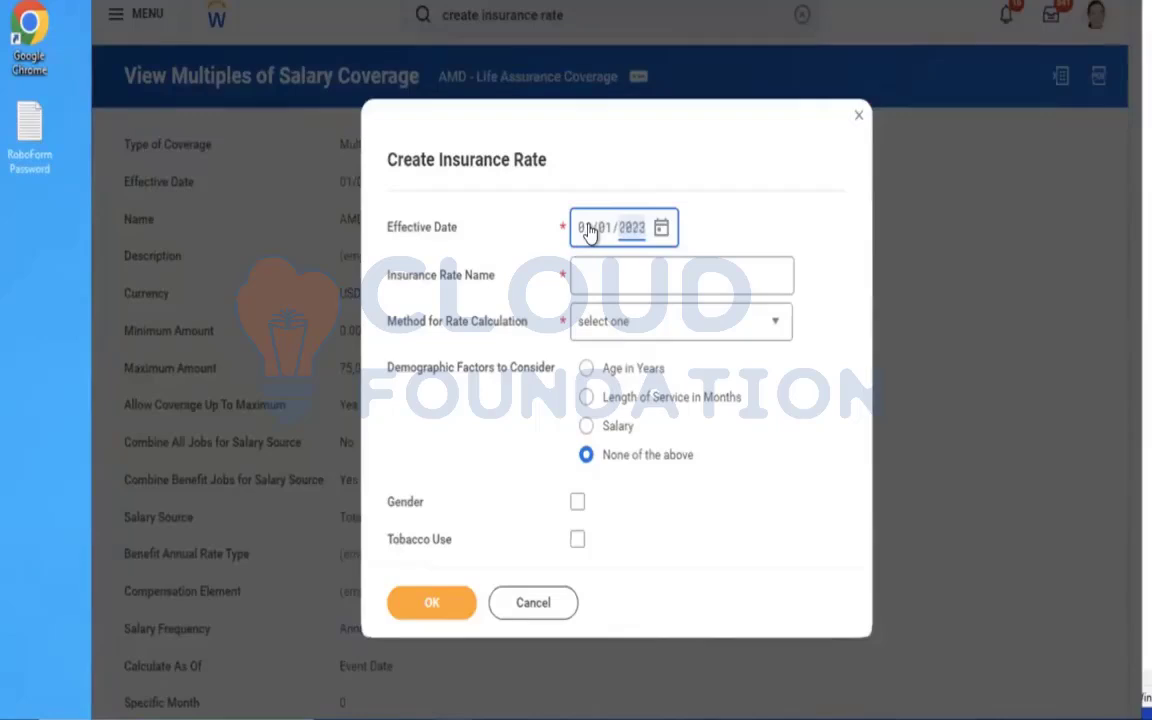
pyautogui.click(598, 276)
pyautogui.write('AMD')
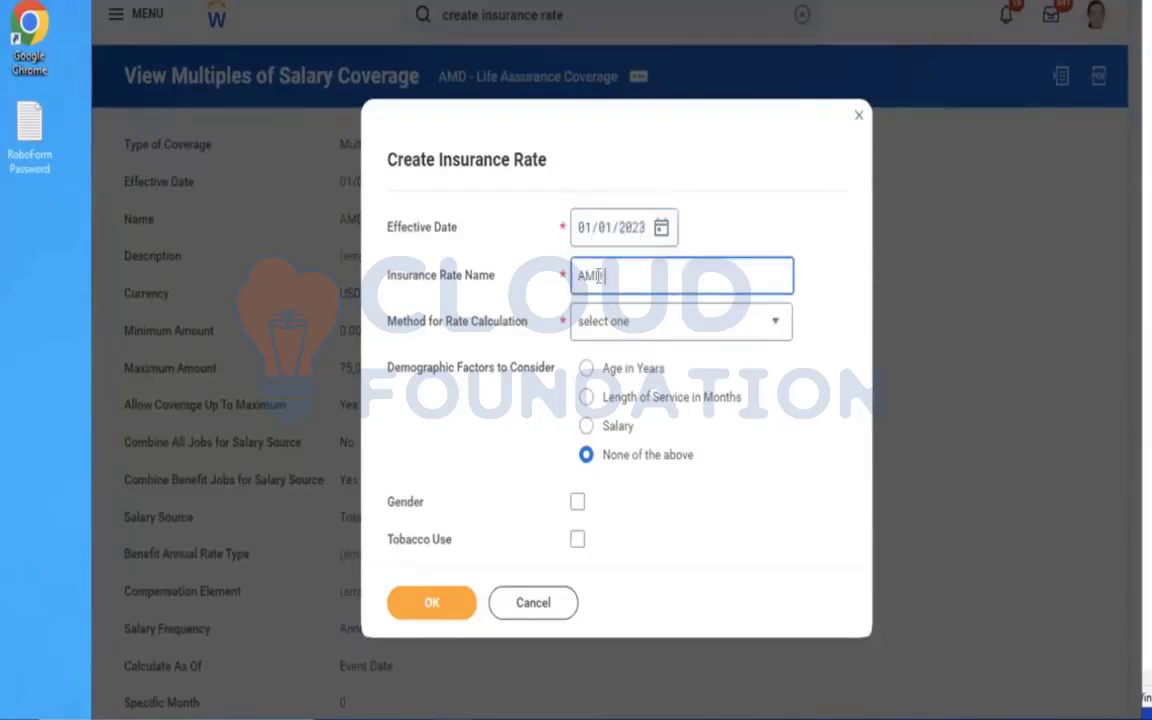
pyautogui.write(' - Life Assurance Rate')
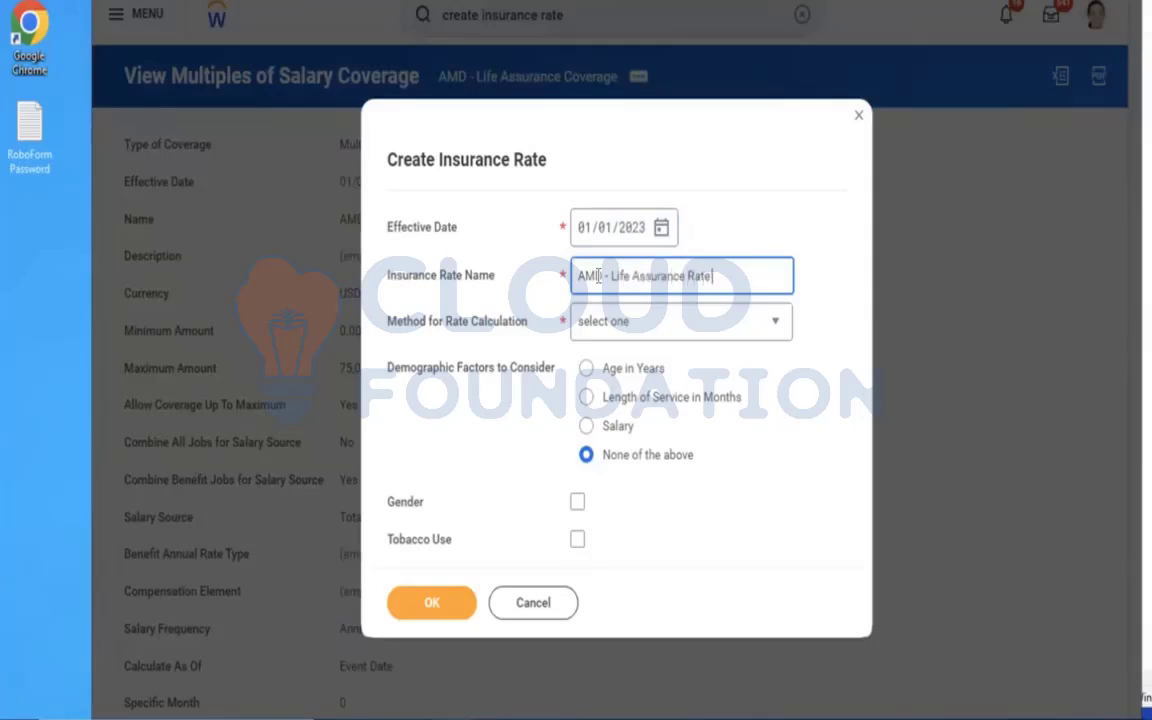
# Base the rate calculation on Amount of Coverage, with Age in Years and Tobacco Use as the factors to consider.
pyautogui.click(643, 336)
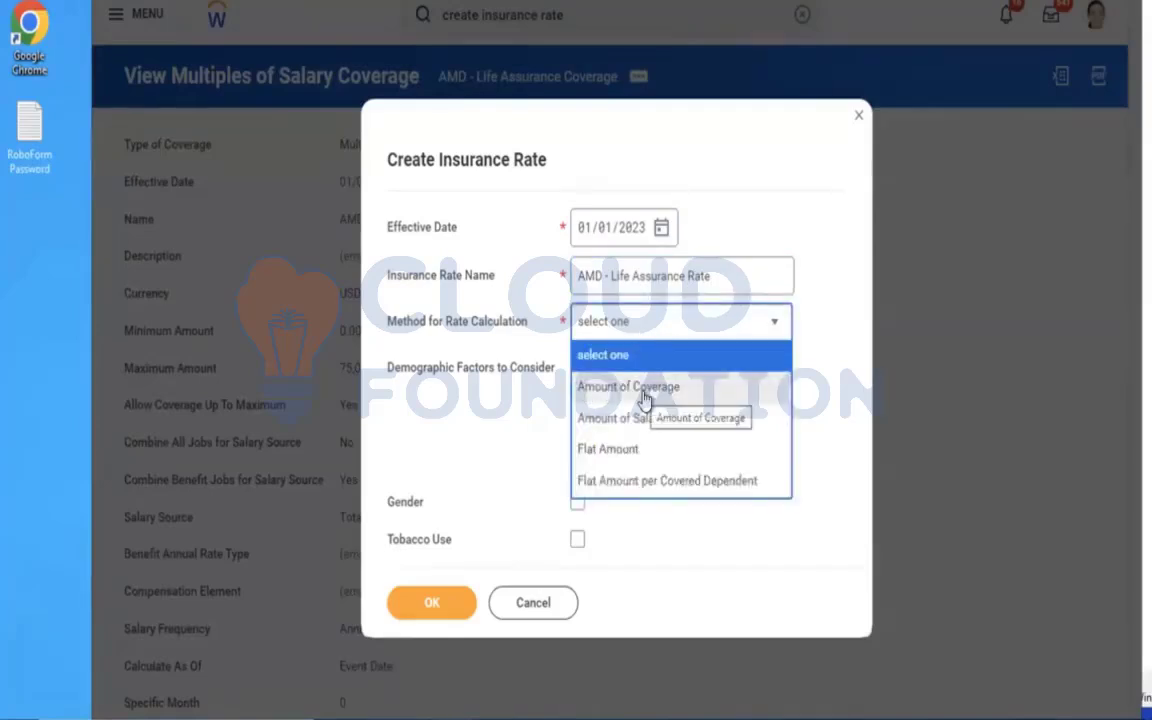
pyautogui.click(643, 392)
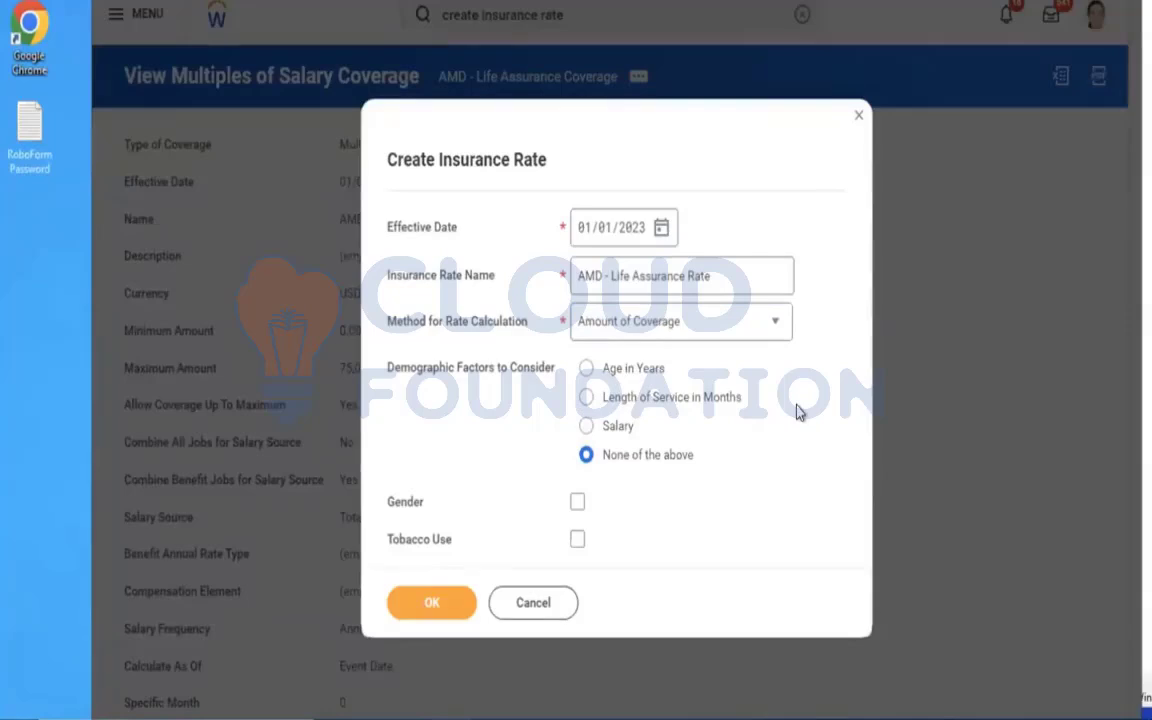
pyautogui.click(614, 376)
pyautogui.click(578, 541)
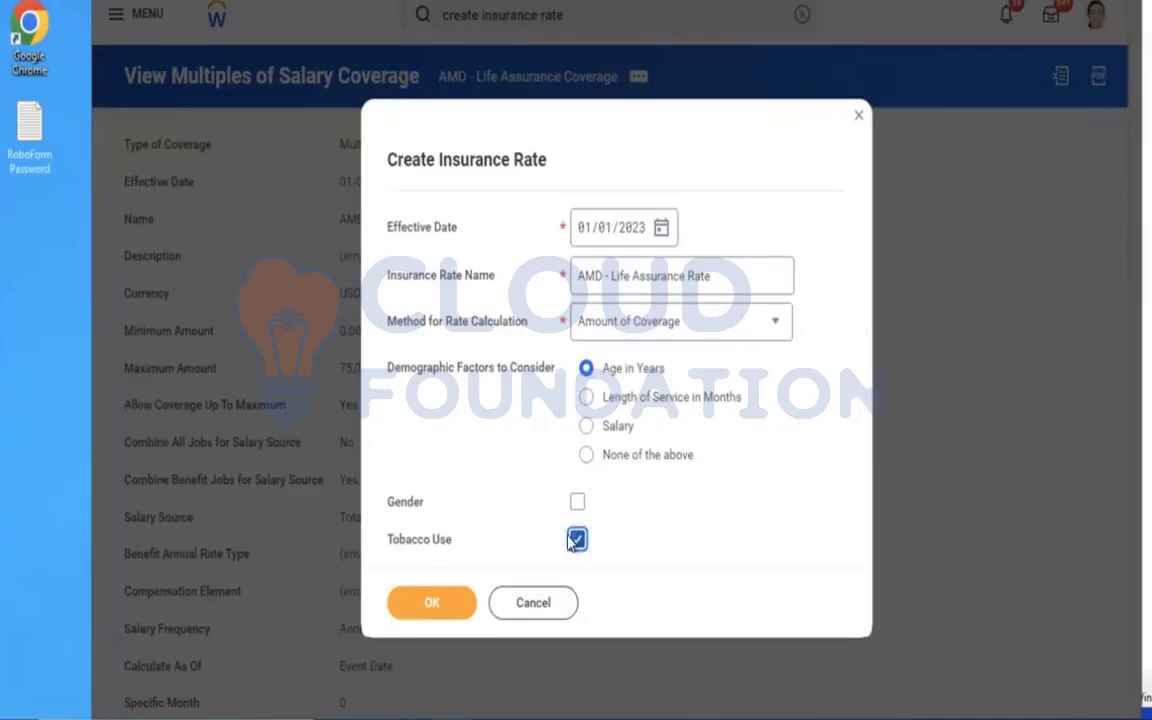
pyautogui.click(712, 476)
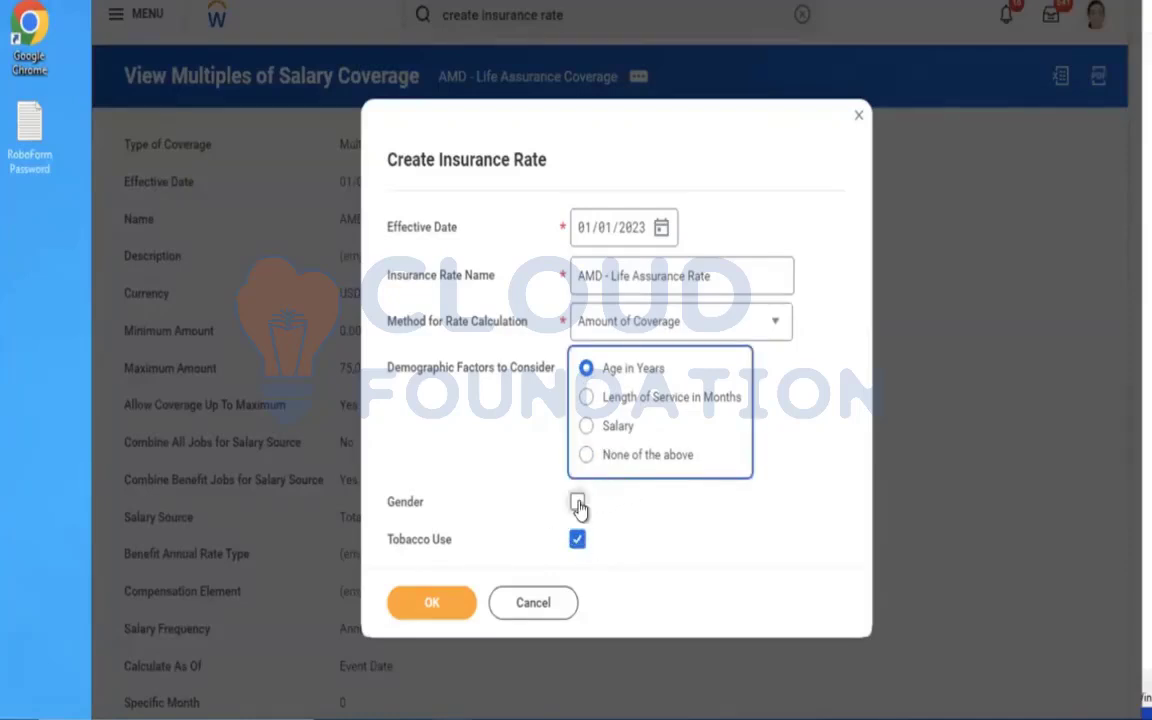
pyautogui.click(735, 509)
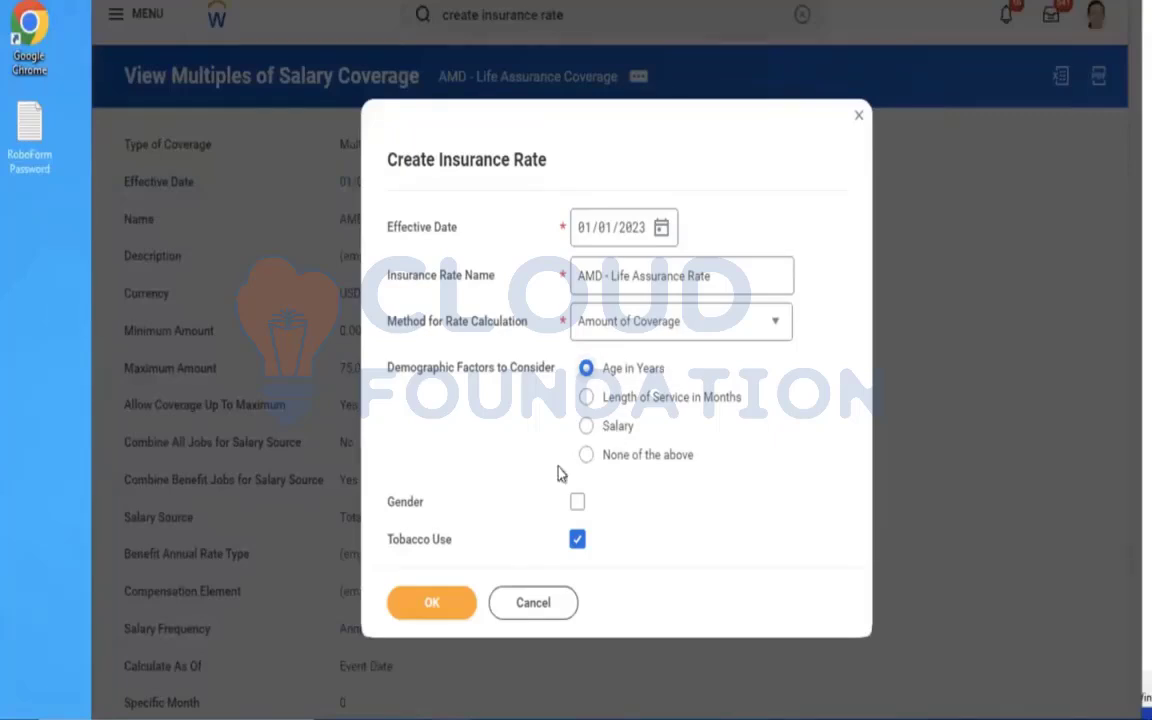
# Confirm the initial rate setup and apply the rate per 1000 of coverage with the Round Up rounding rule.
pyautogui.click(423, 616)
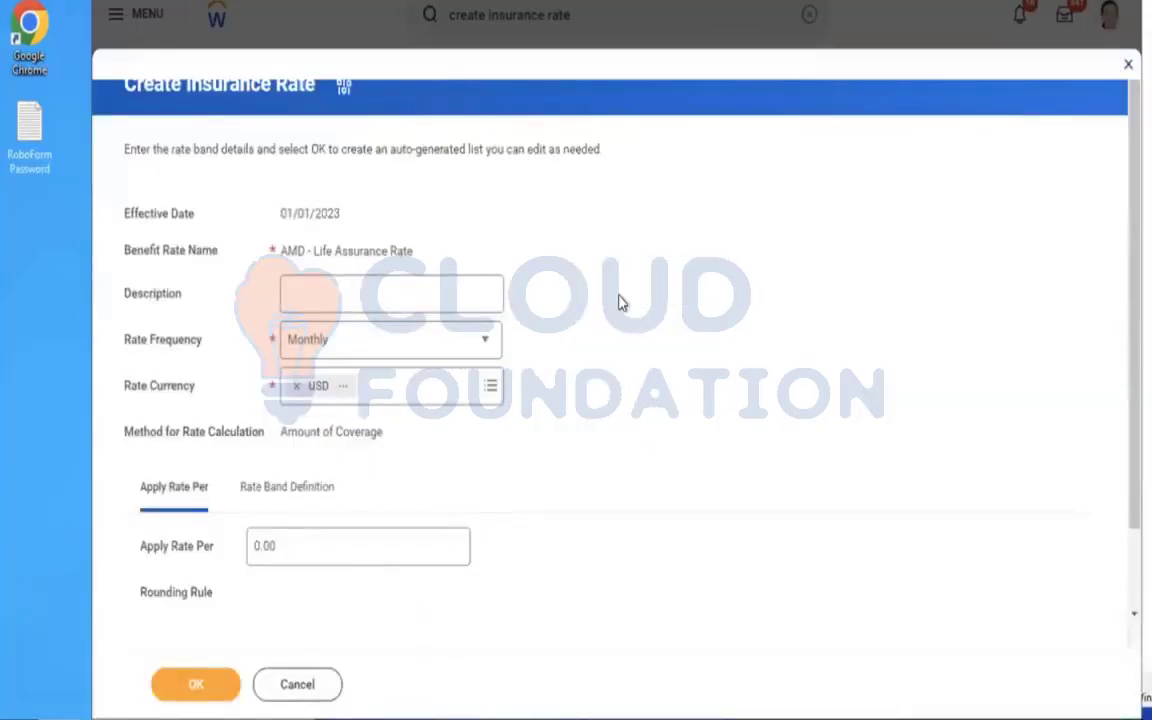
pyautogui.scroll(-2, 618, 303)
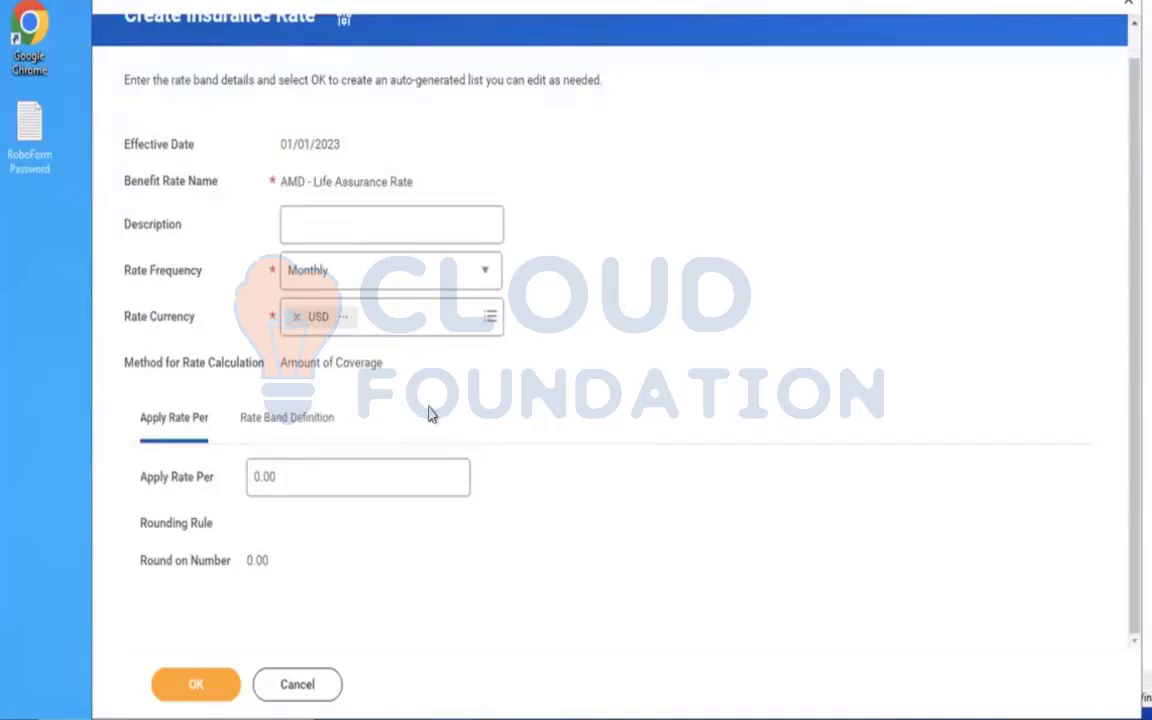
pyautogui.click(319, 483)
pyautogui.press('BackSpace')
pyautogui.write('1000')
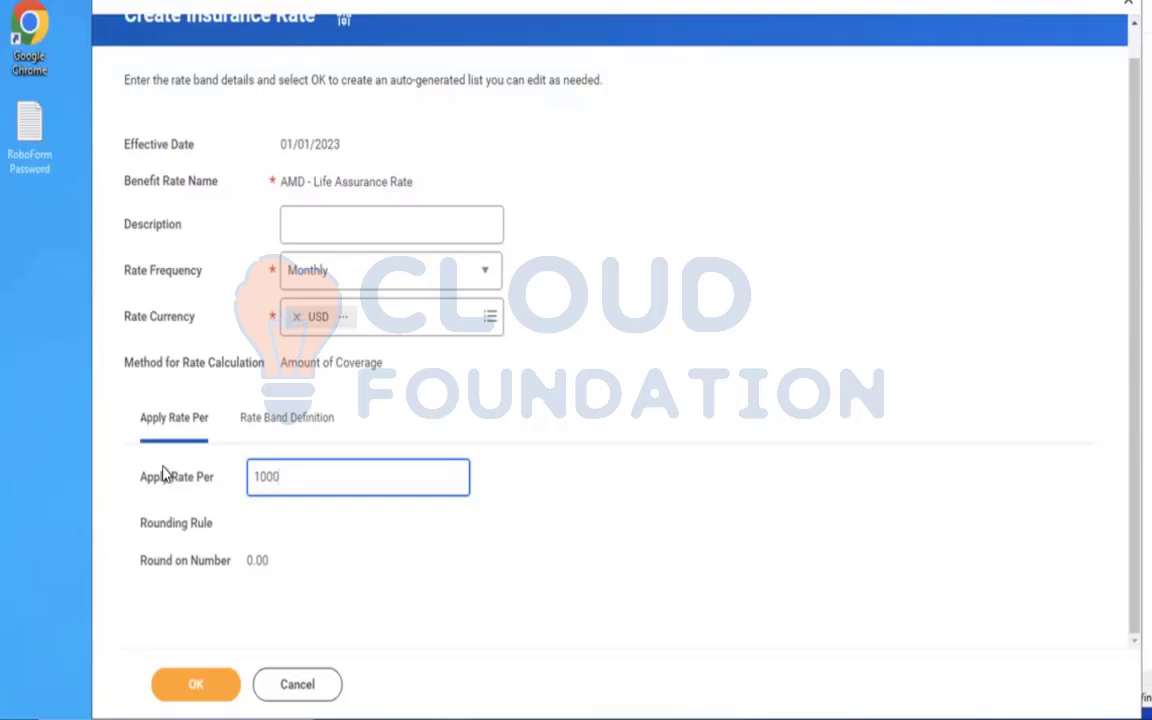
pyautogui.click(270, 420)
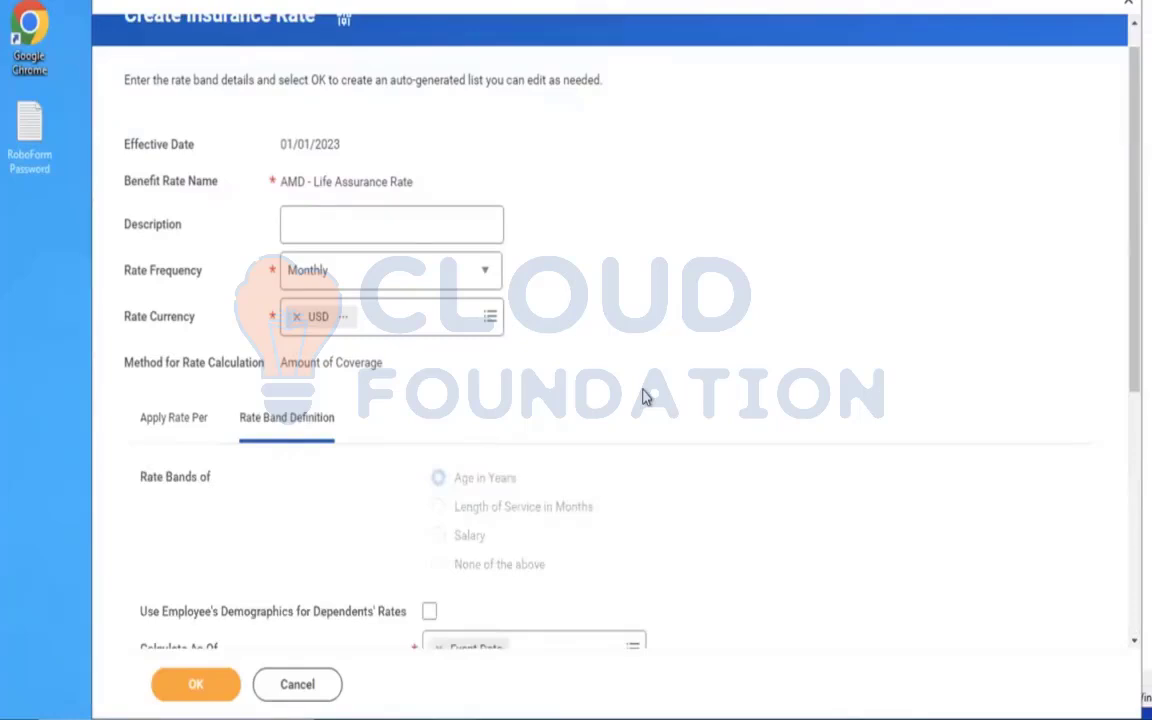
pyautogui.scroll(-5, 643, 397)
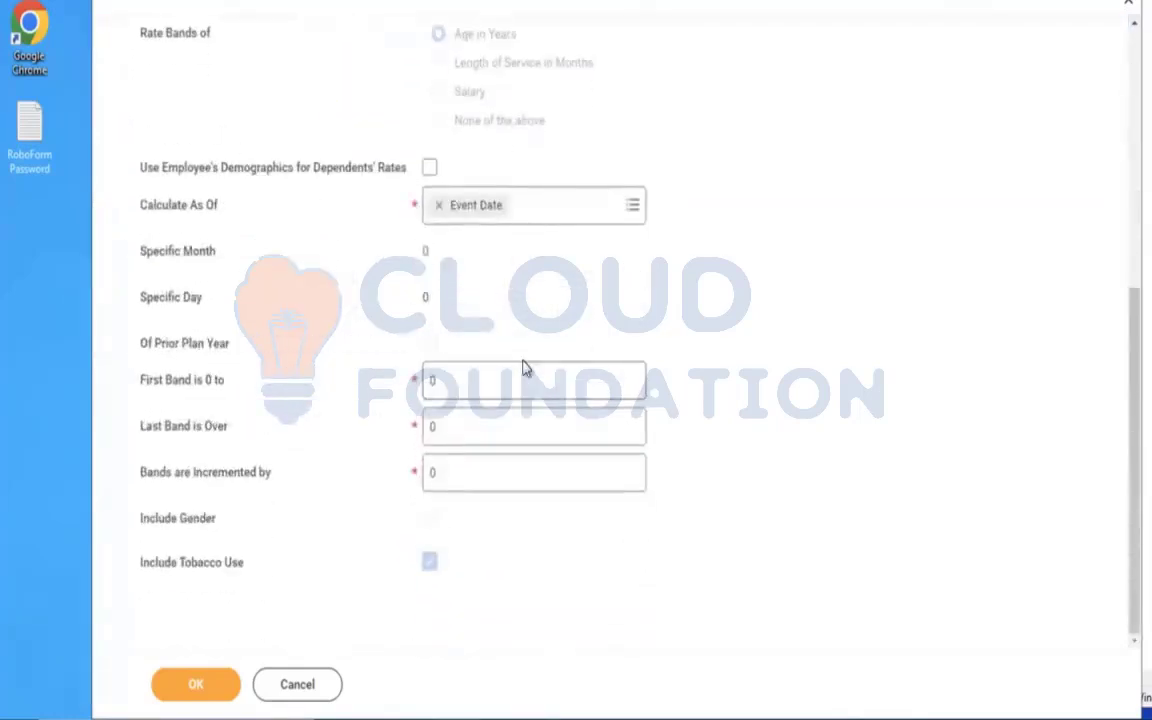
pyautogui.scroll(1, 707, 309)
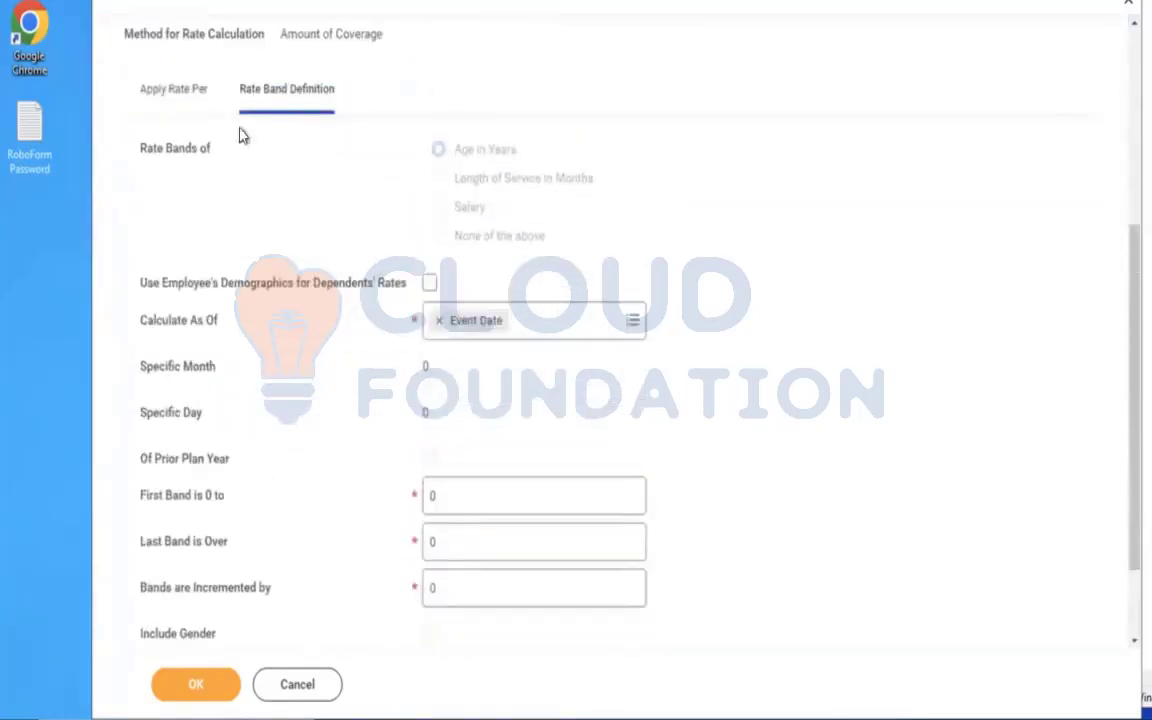
pyautogui.click(148, 102)
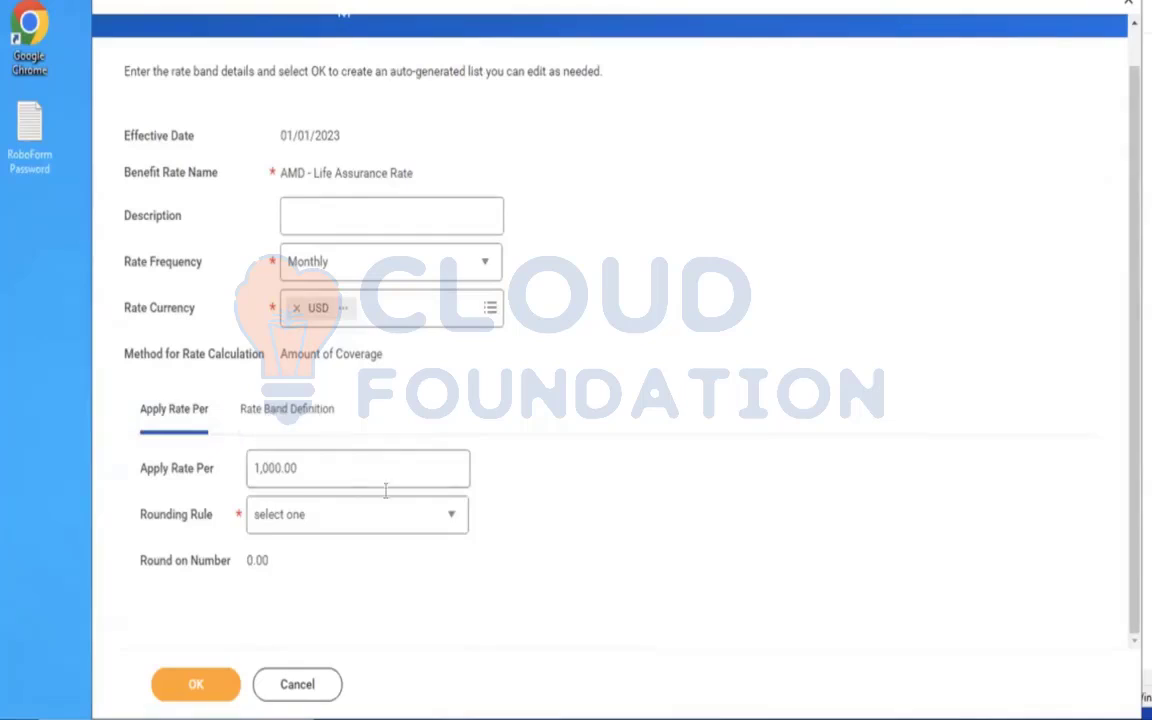
pyautogui.click(337, 514)
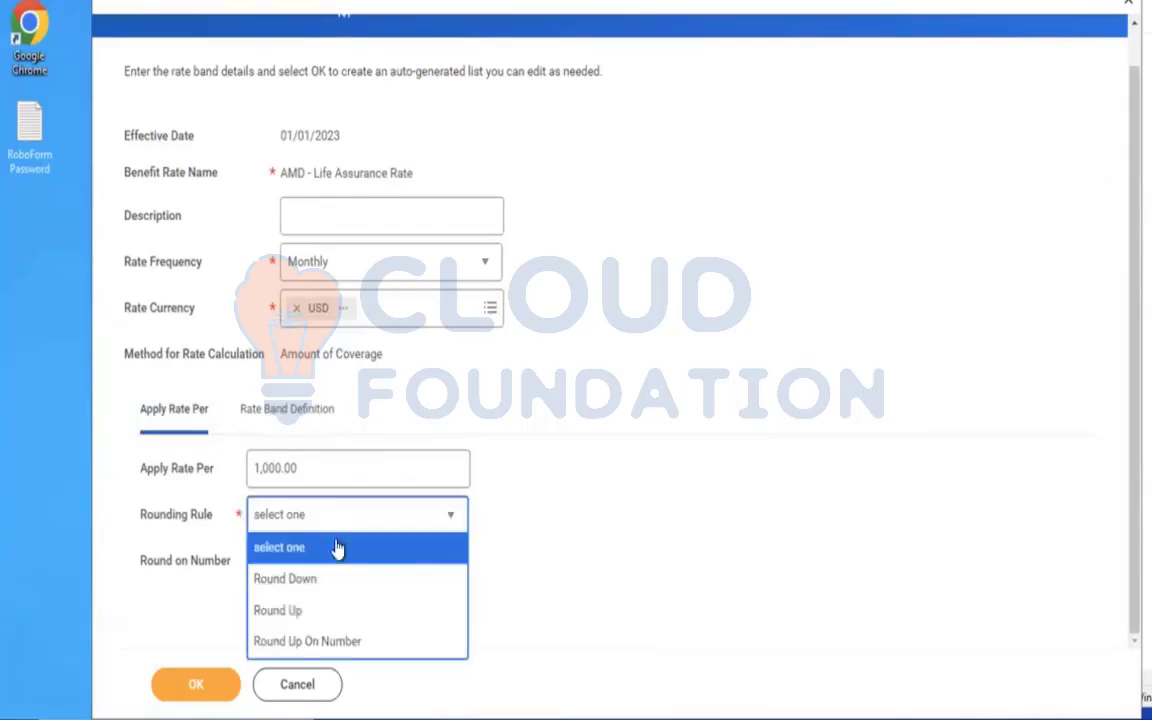
pyautogui.click(301, 612)
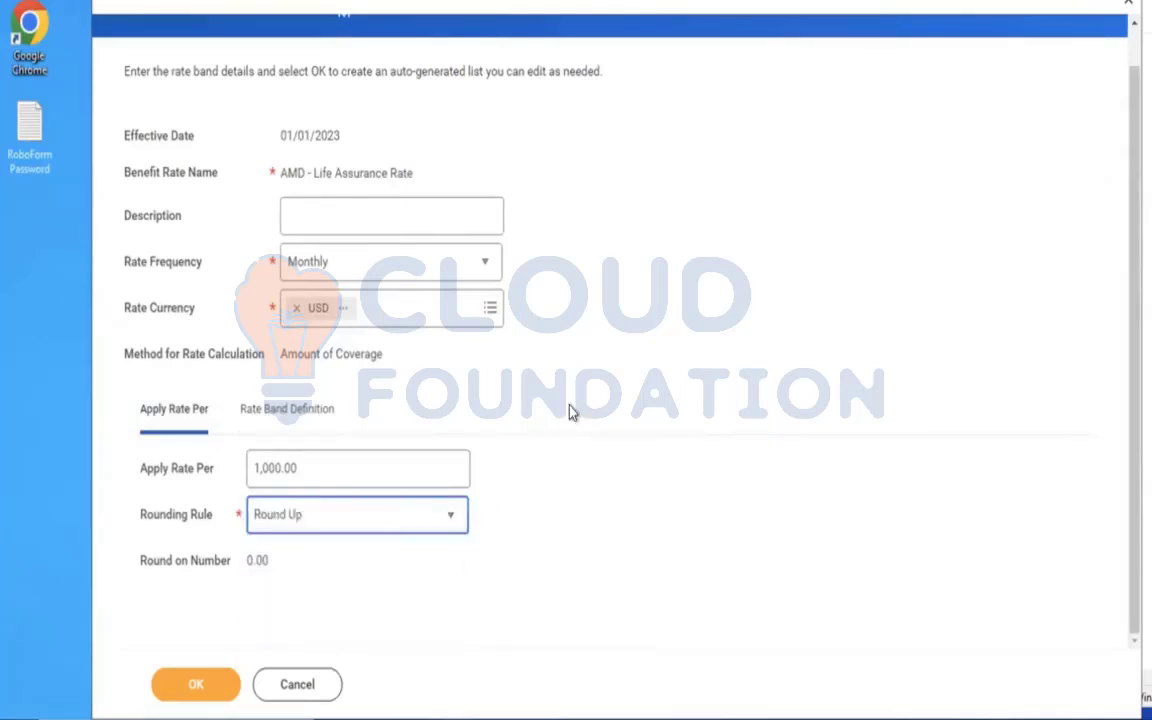
# Define the age rate bands with a first band of 0 to 18, last band over 79 and increments of 20, and generate them.
pyautogui.click(298, 420)
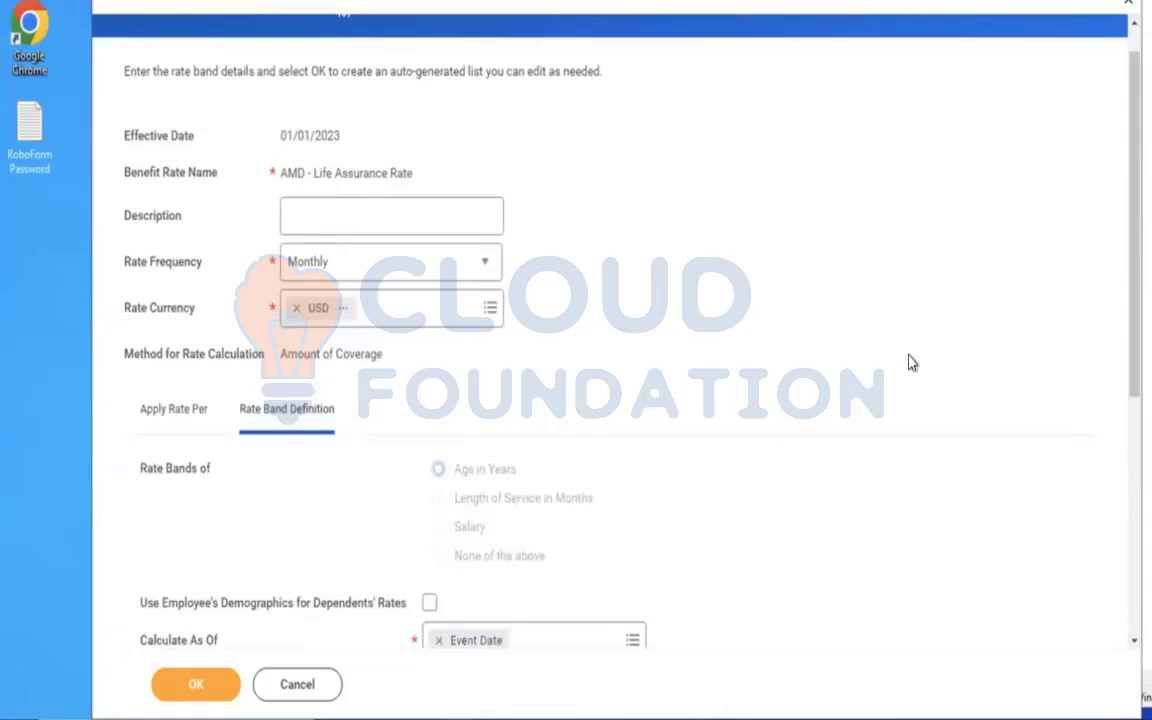
pyautogui.scroll(-5, 910, 362)
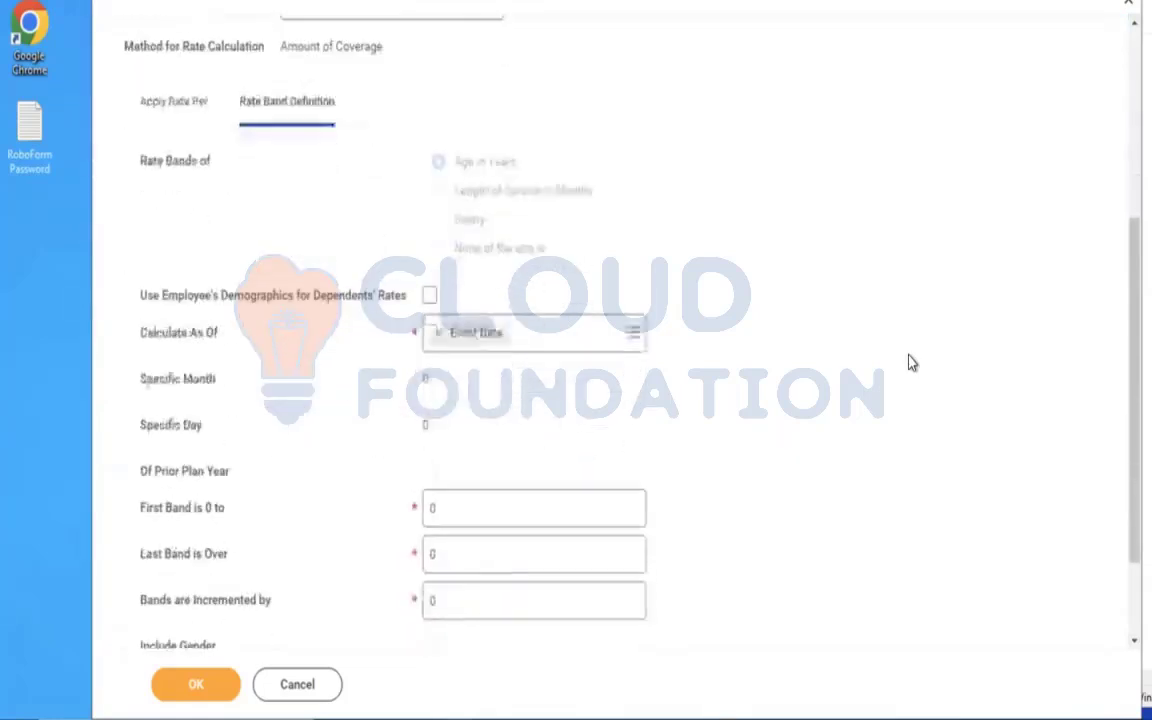
pyautogui.scroll(-2, 910, 362)
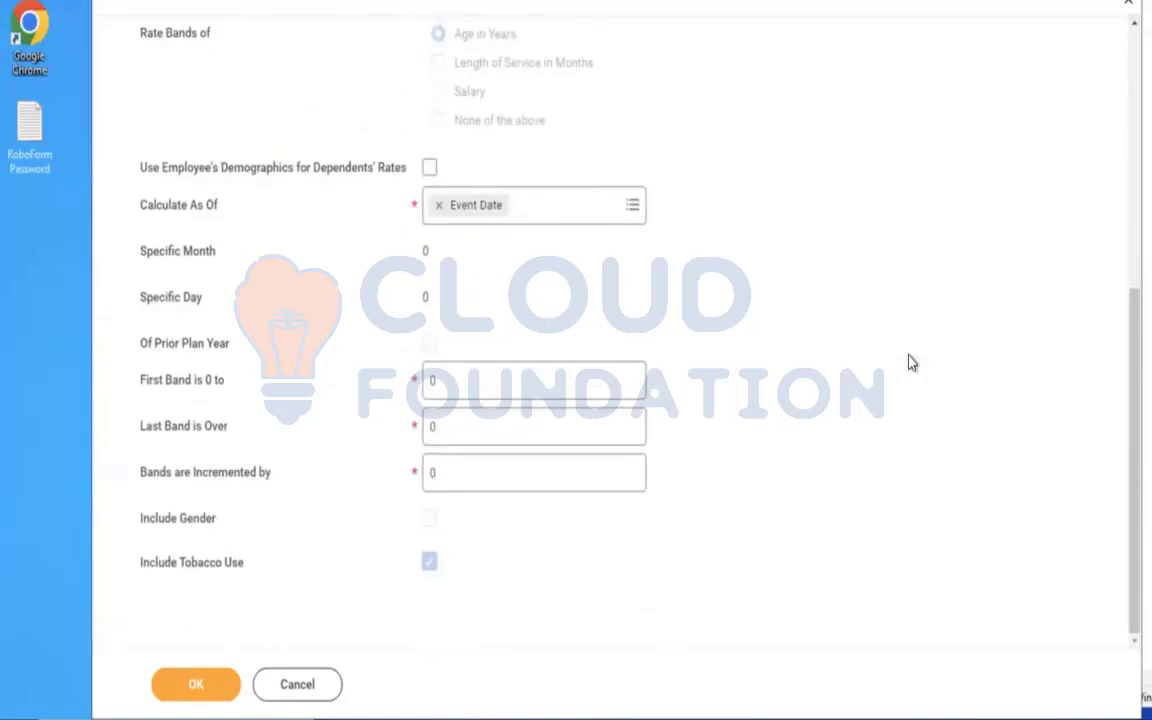
pyautogui.click(451, 372)
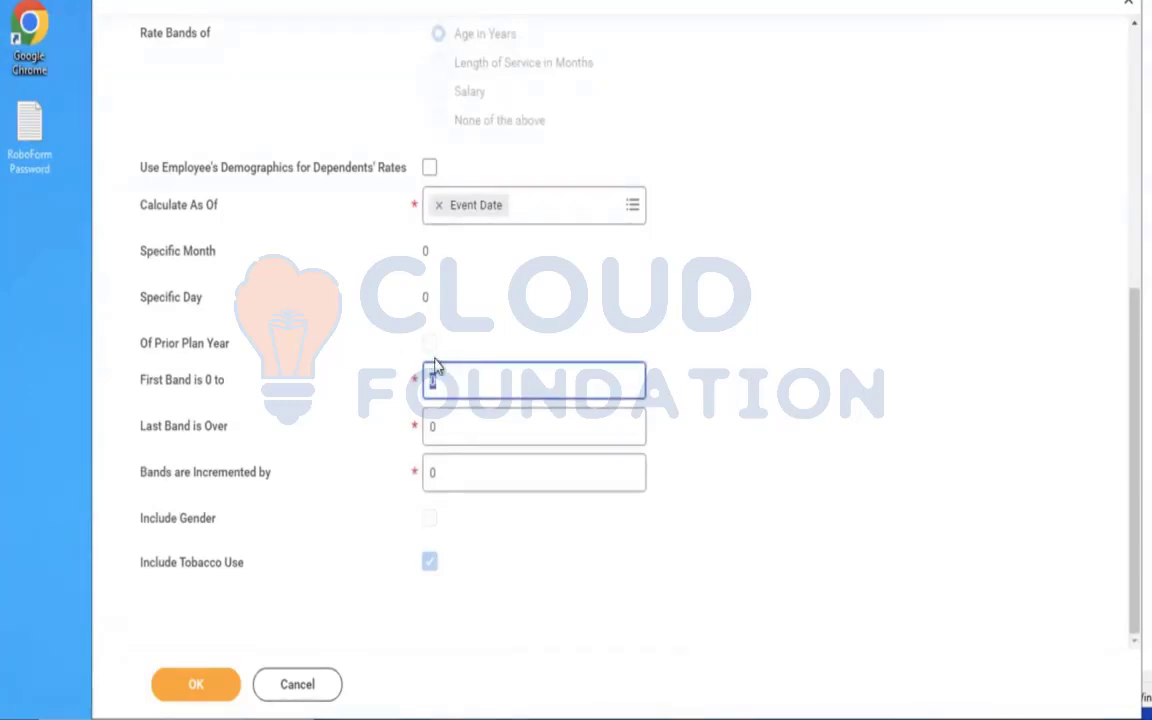
pyautogui.write('18')
pyautogui.press('Tab')
pyautogui.press('BackSpace')
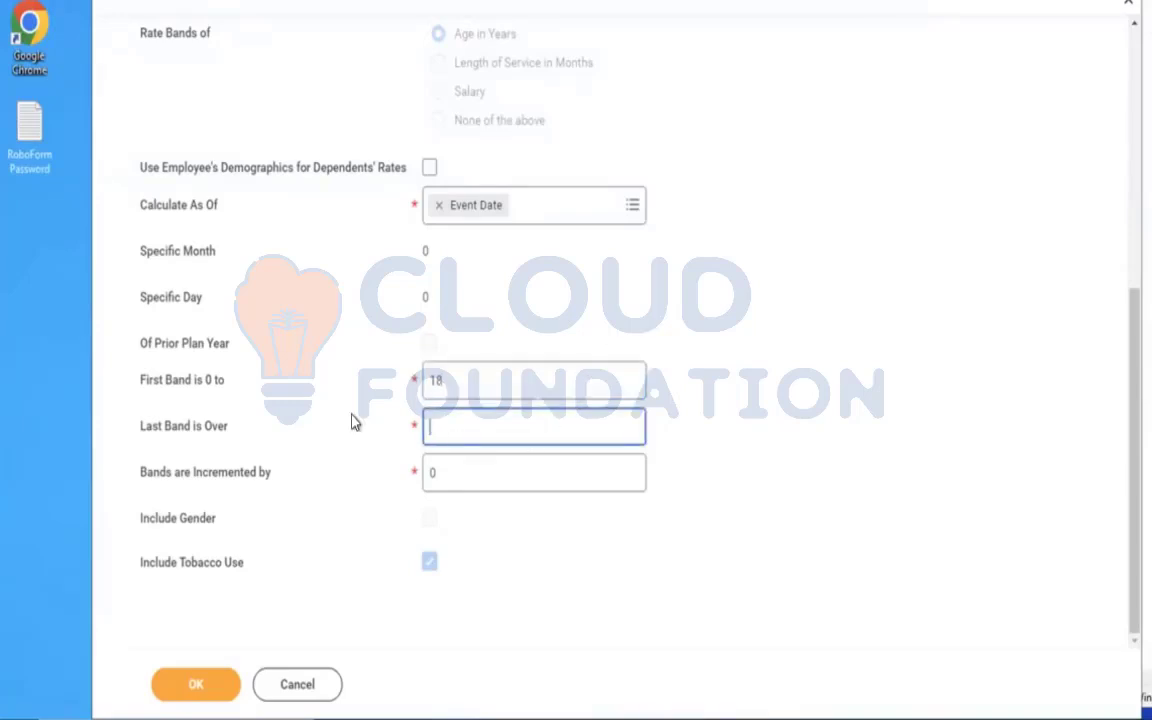
pyautogui.write('79')
pyautogui.press('Tab')
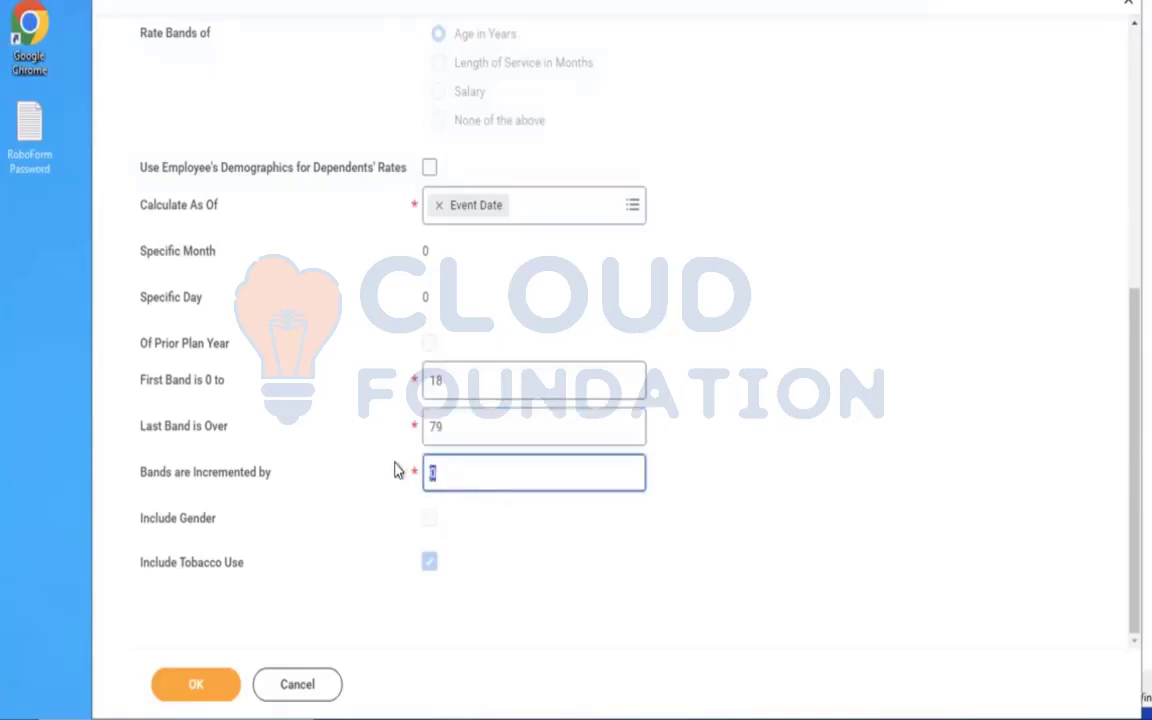
pyautogui.write('20')
pyautogui.click(198, 690)
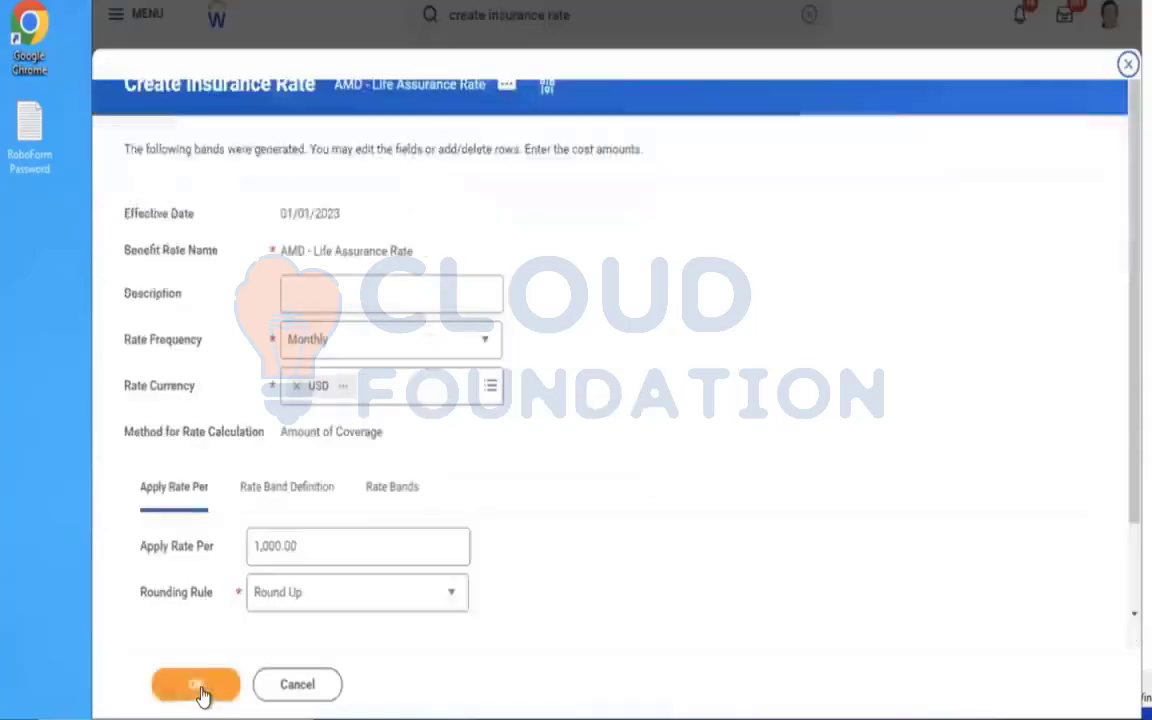
# Set the employee cost for non-tobacco users to 4.50 for ages 0–18 and 5.00 for ages 19–38.
pyautogui.scroll(-1, 699, 409)
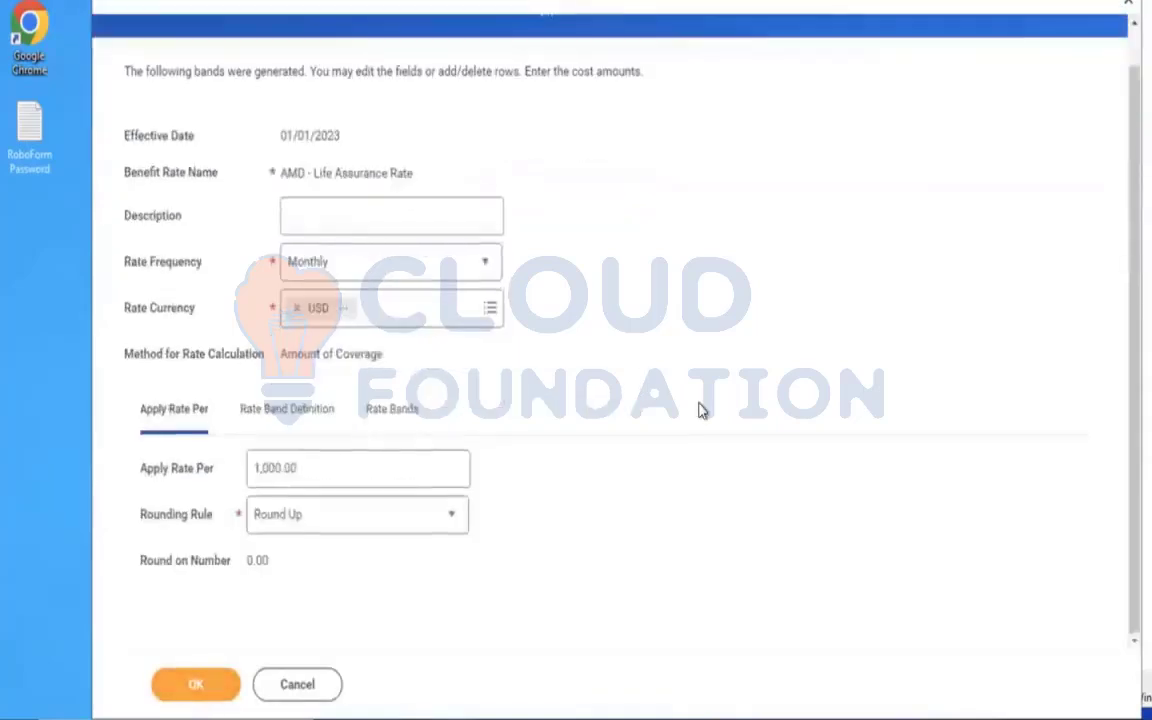
pyautogui.click(262, 416)
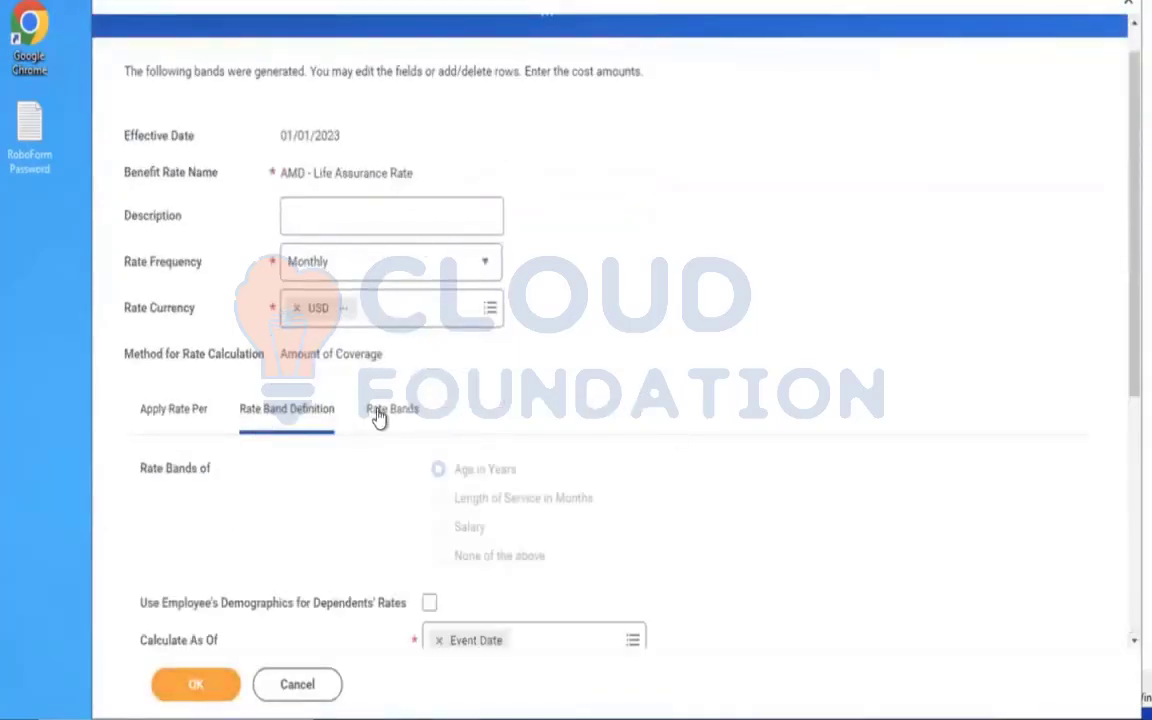
pyautogui.click(379, 417)
pyautogui.scroll(-3, 707, 352)
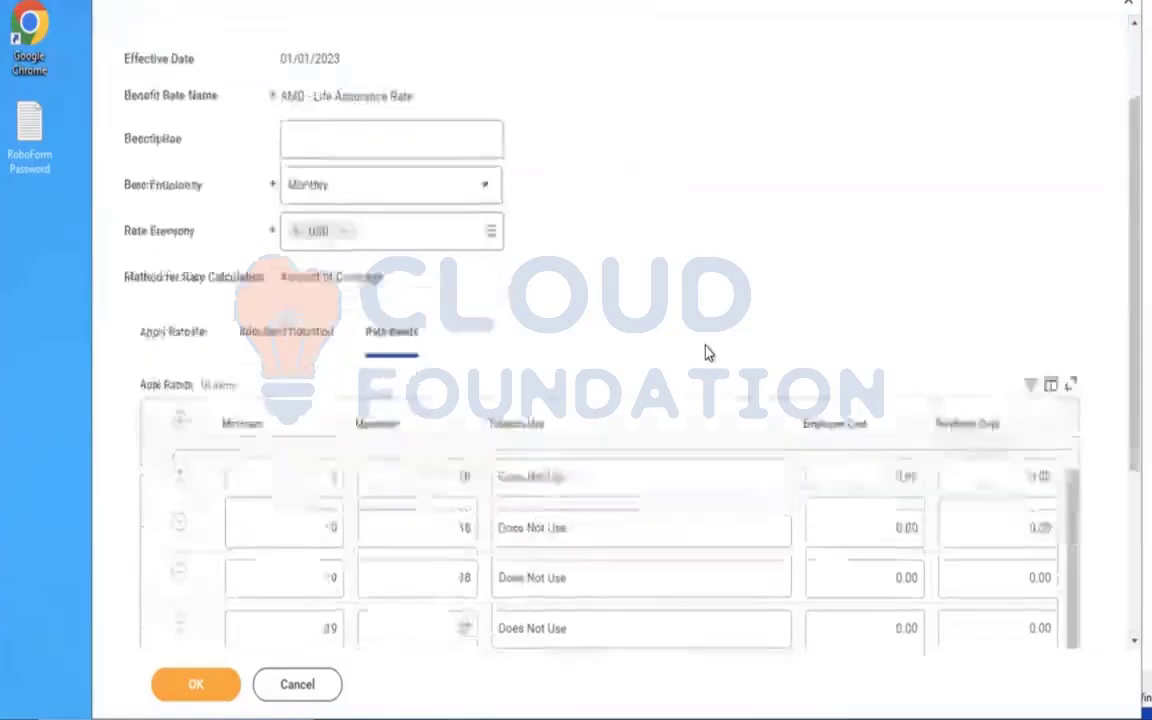
pyautogui.scroll(-2, 705, 352)
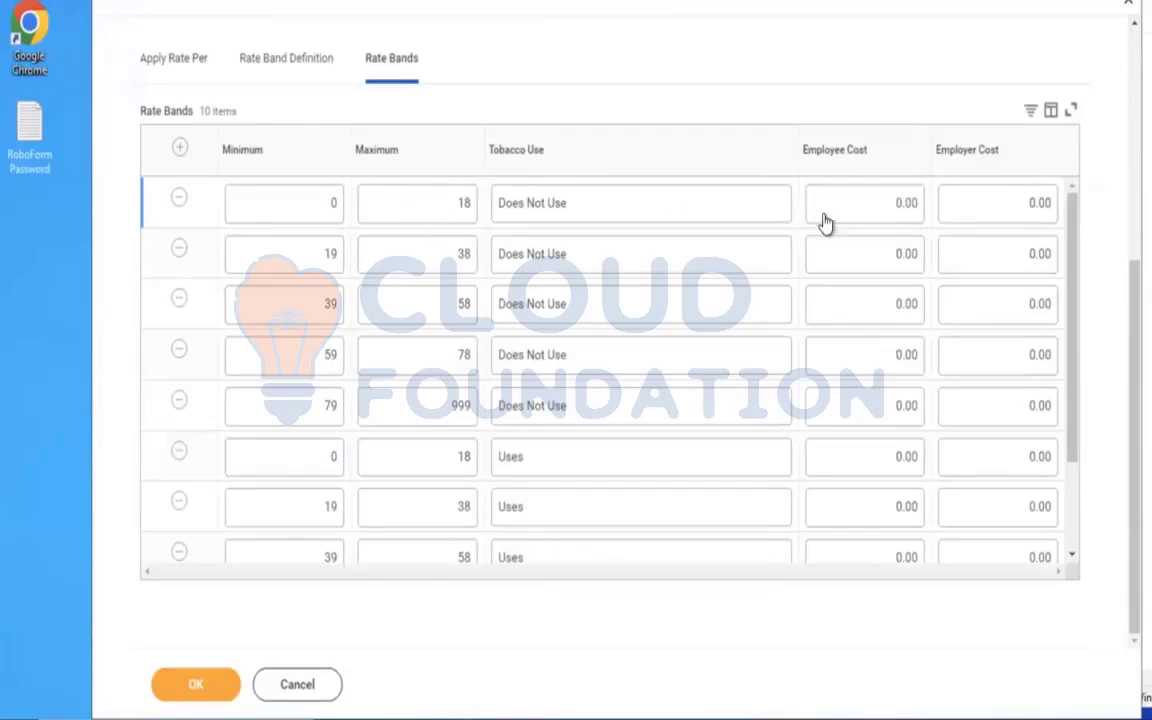
pyautogui.click(873, 207)
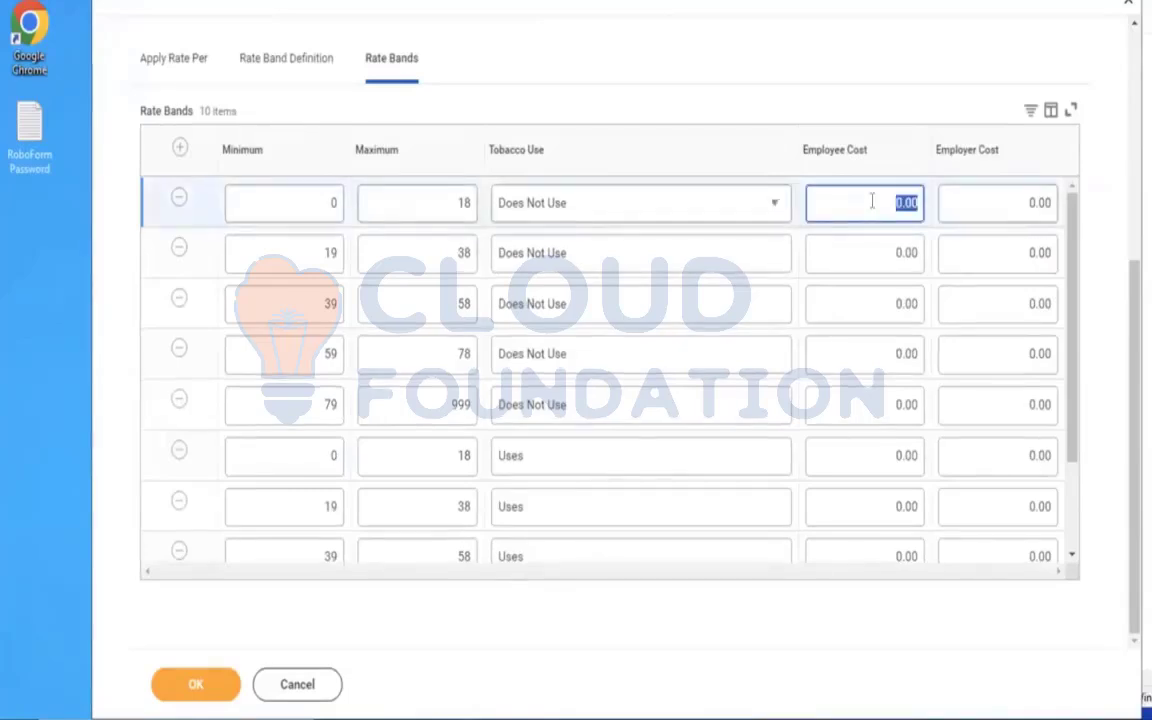
pyautogui.write('4.50')
pyautogui.click(726, 78)
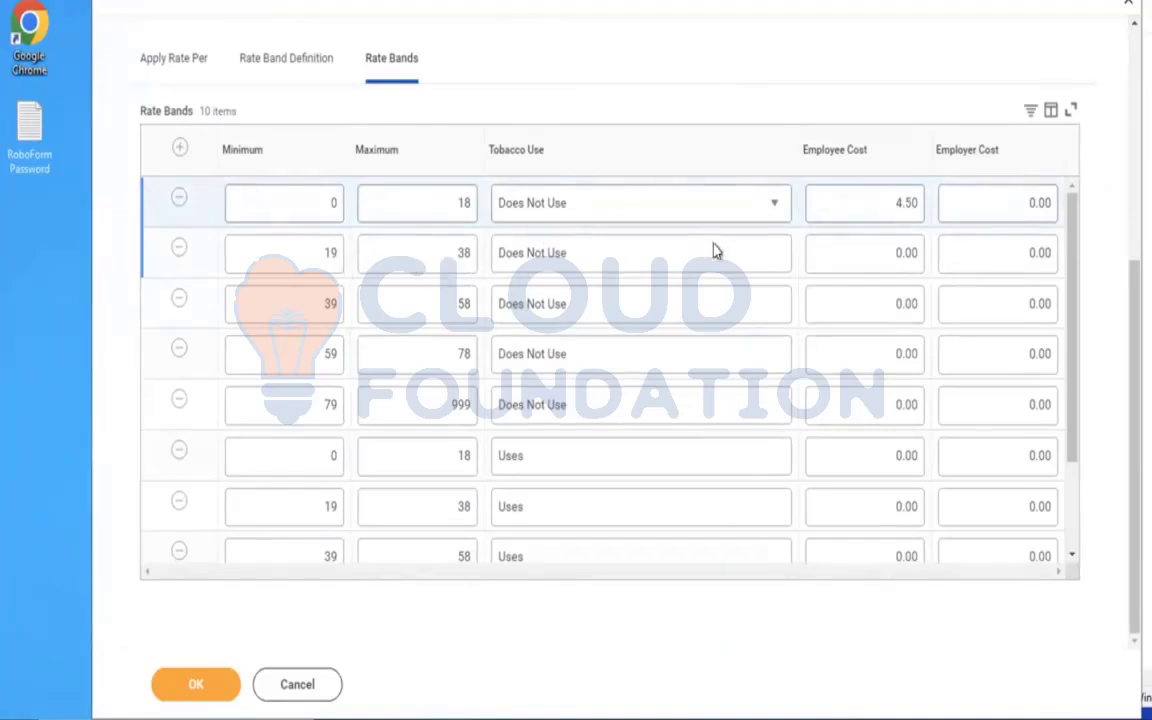
pyautogui.click(880, 259)
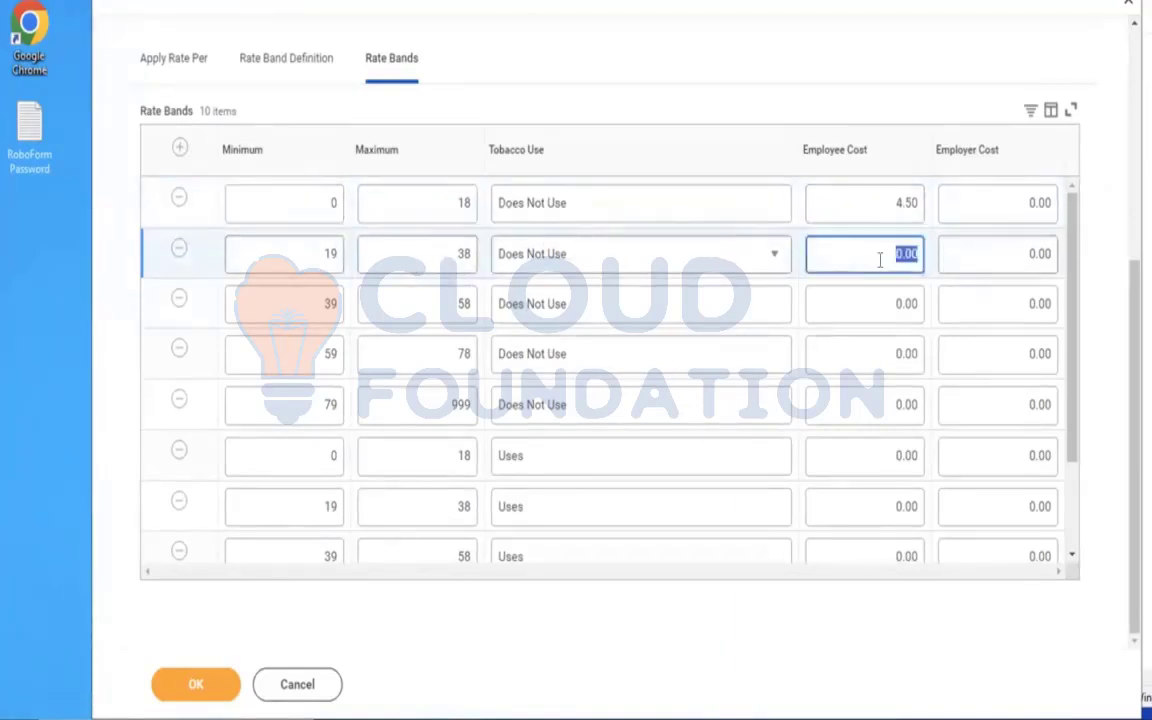
pyautogui.write('5')
# Set the non-tobacco employee cost to 7.50 for ages 39–58, 9.00 for ages 59–78 and 10.50 for ages 79–999.
pyautogui.click(877, 306)
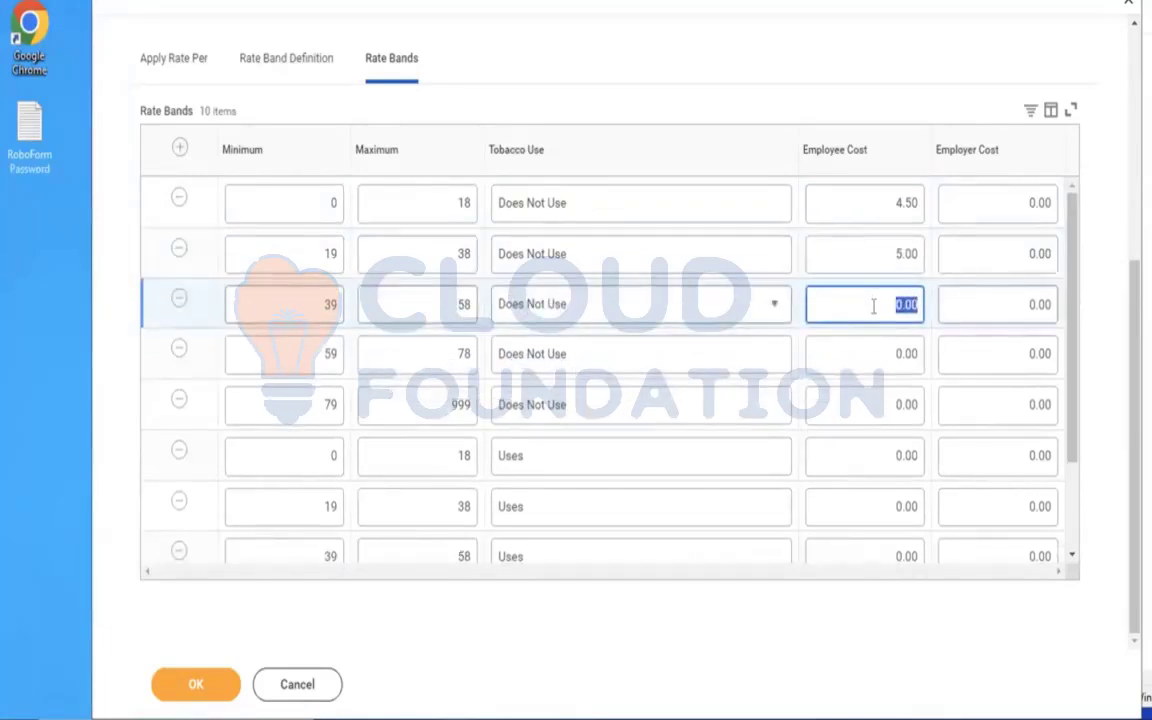
pyautogui.press('BackSpace')
pyautogui.write('7.50')
pyautogui.click(760, 92)
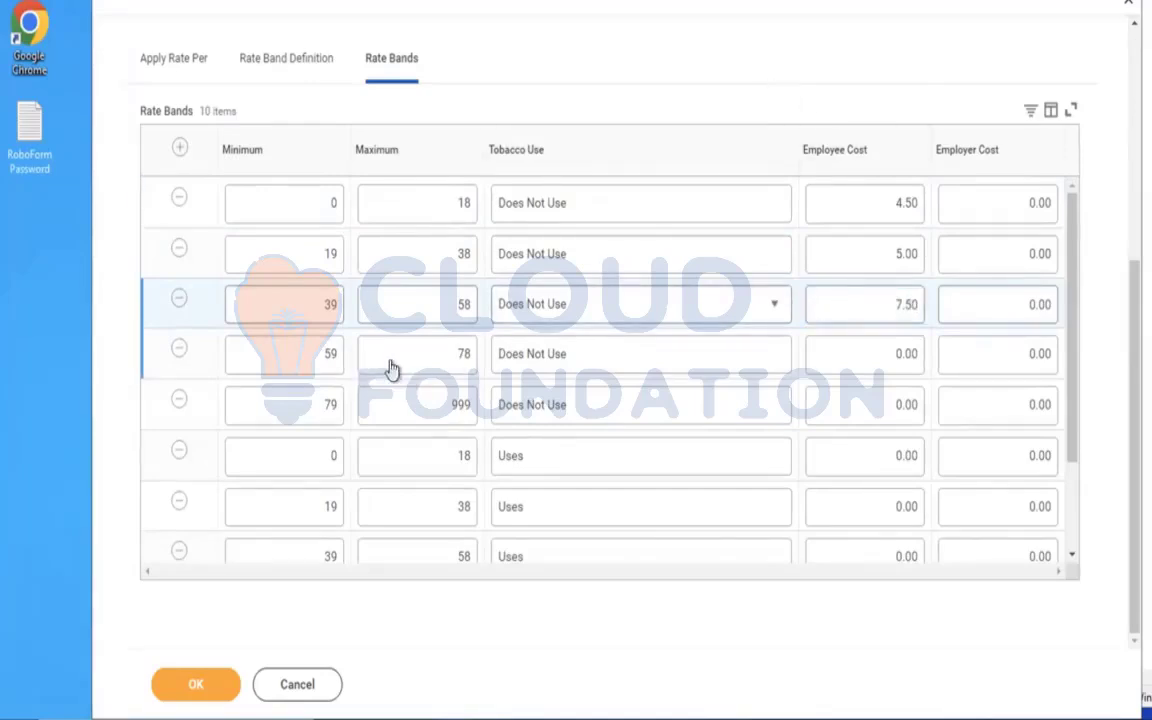
pyautogui.click(883, 366)
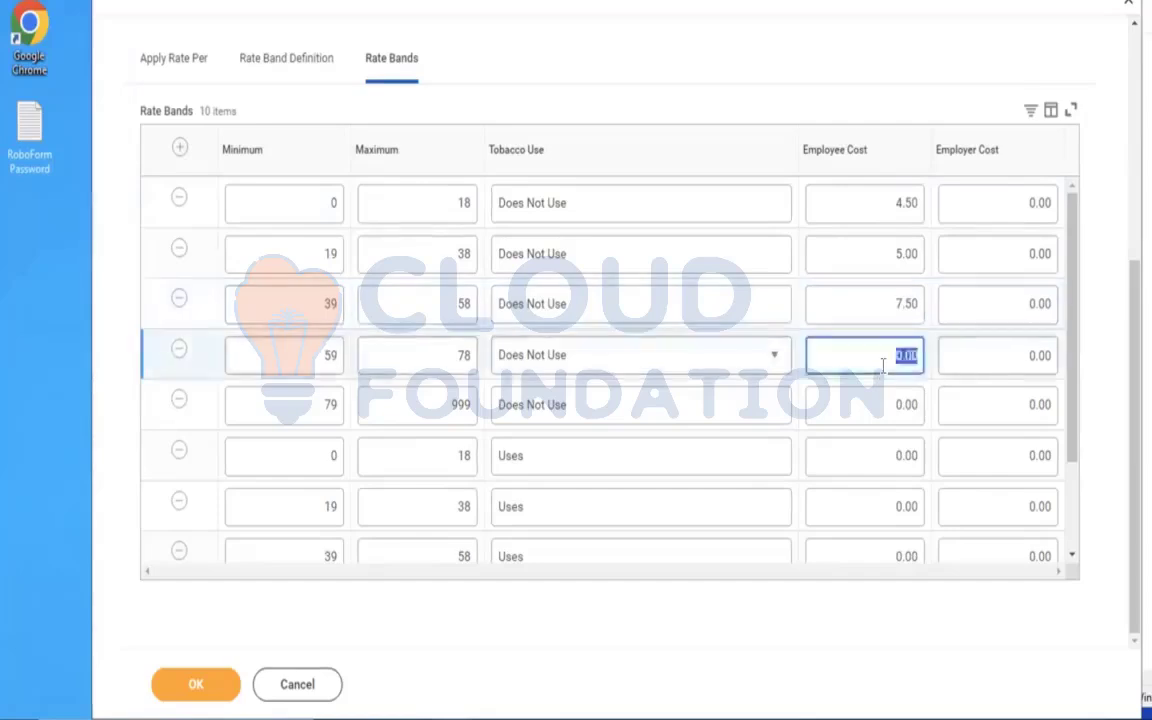
pyautogui.write('9')
pyautogui.click(687, 57)
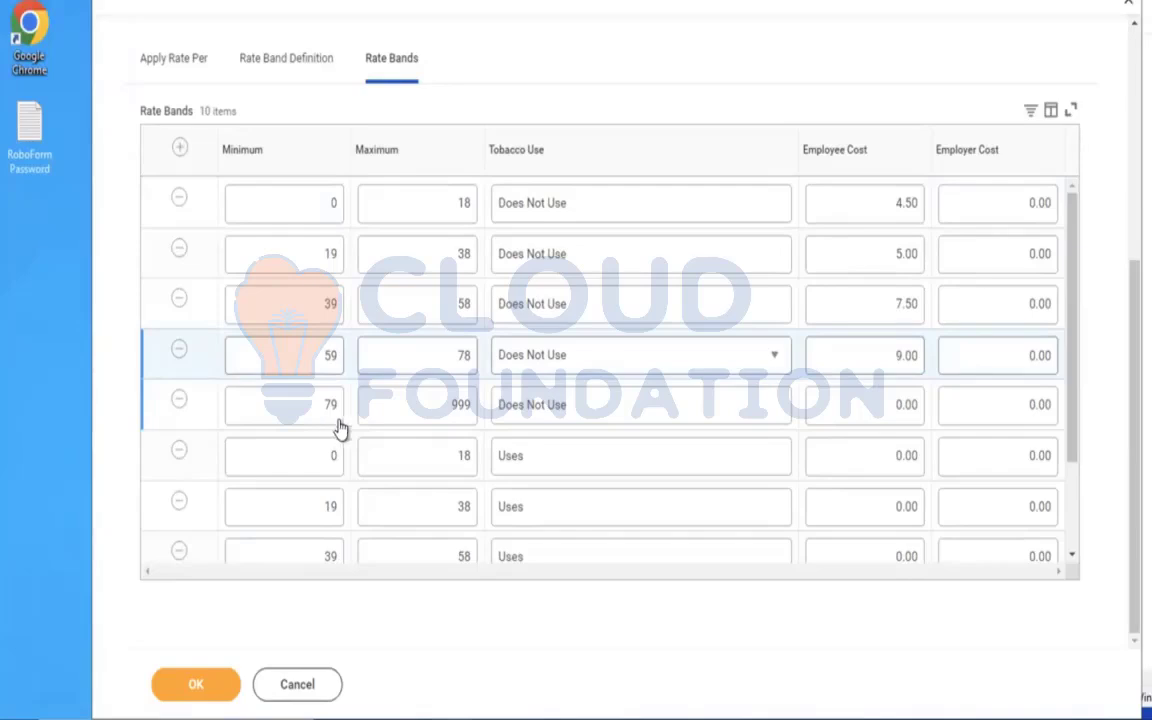
pyautogui.click(868, 404)
pyautogui.write('10.50')
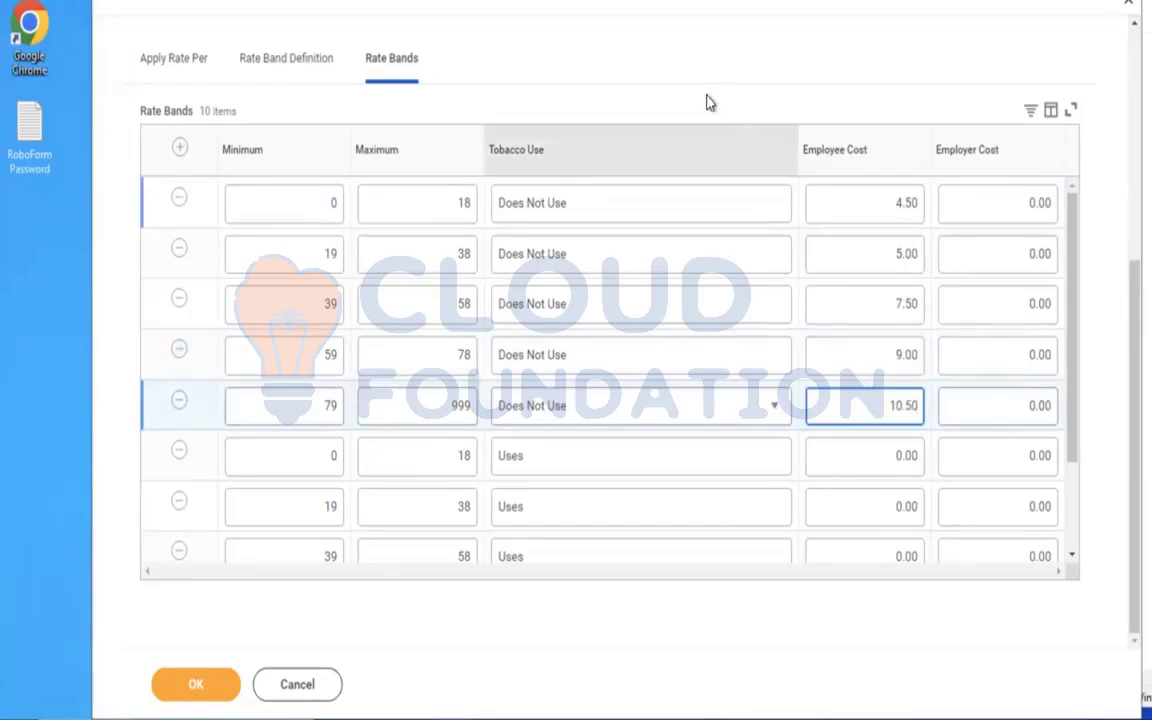
pyautogui.click(700, 85)
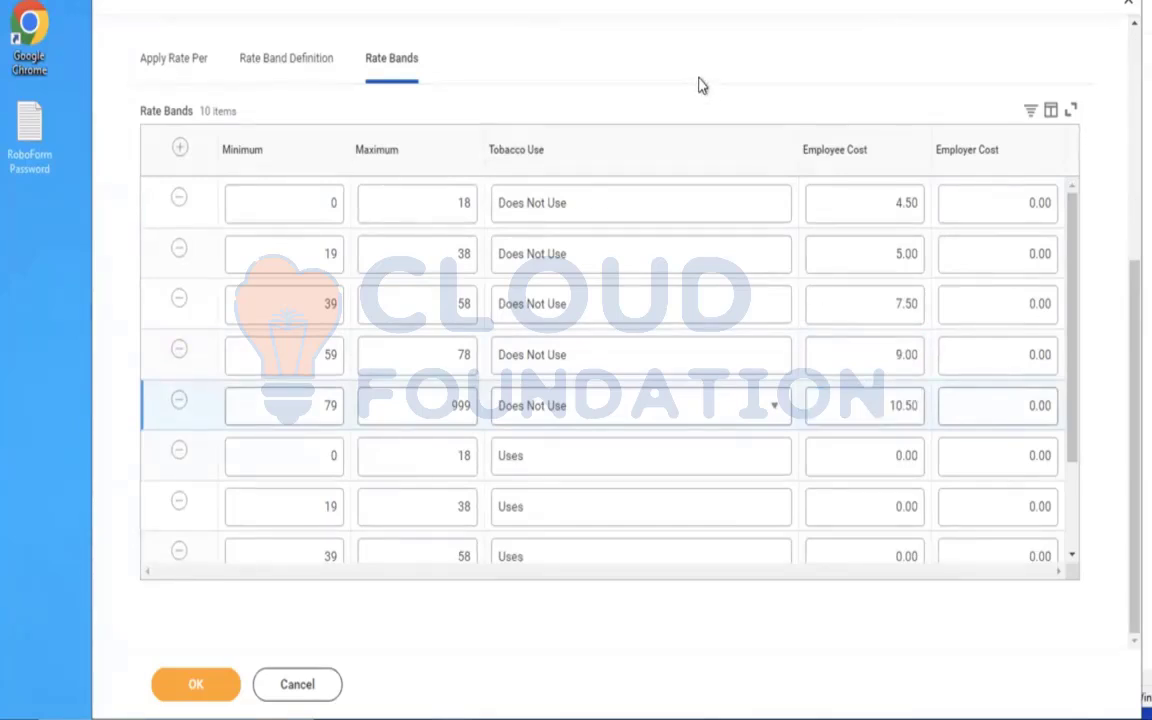
# Set the tobacco-user employee costs to 5.50, 6.00, 8.50, 9.00 and 10.00 for the five age bands from youngest to oldest.
pyautogui.moveTo(1072, 257); pyautogui.dragTo(1075, 378)
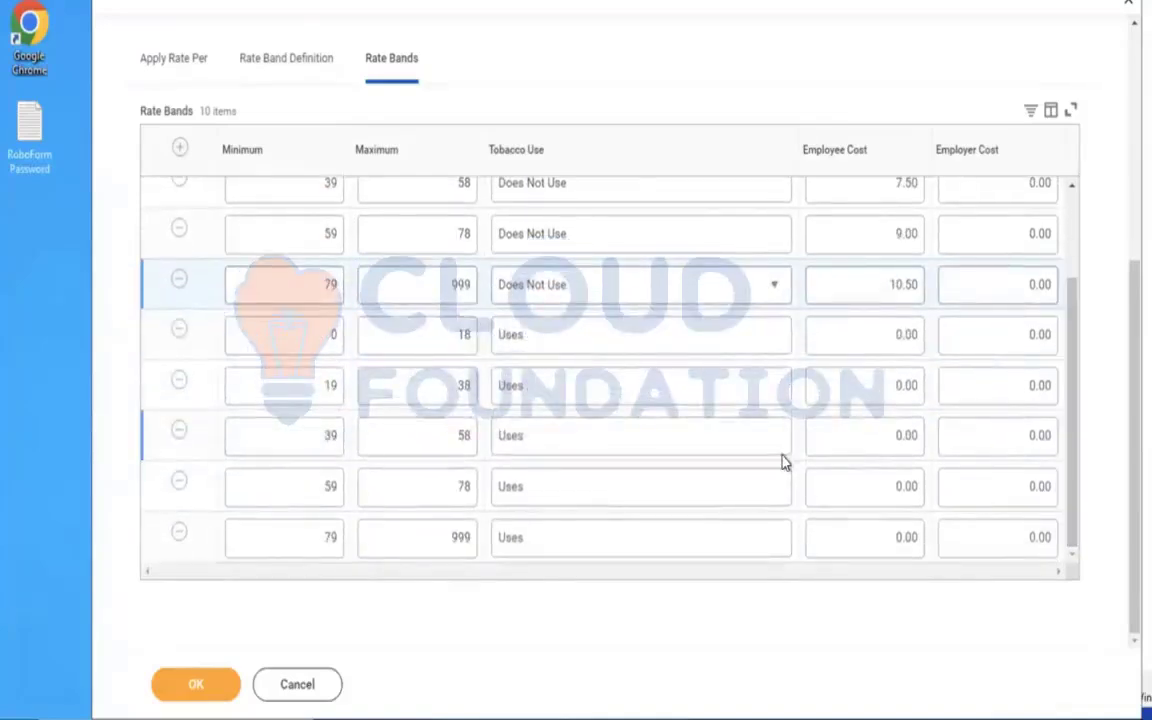
pyautogui.click(845, 333)
pyautogui.write('5.50')
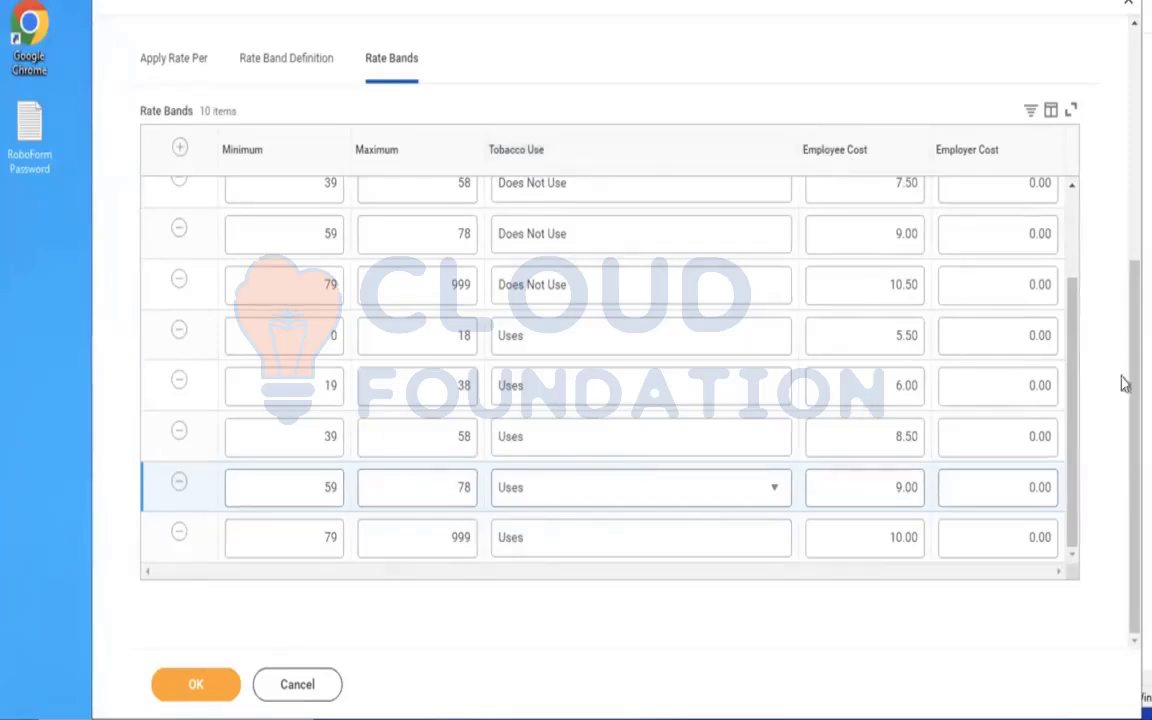
pyautogui.scroll(5, 1070, 301)
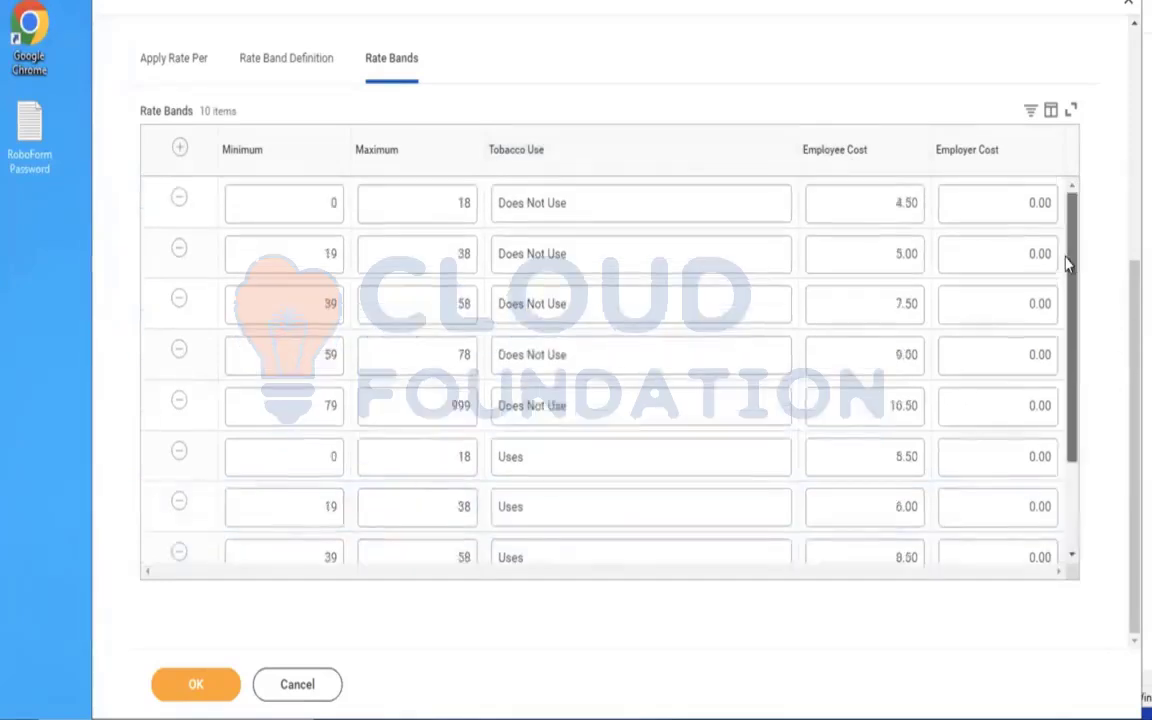
pyautogui.moveTo(1067, 273); pyautogui.dragTo(1077, 375)
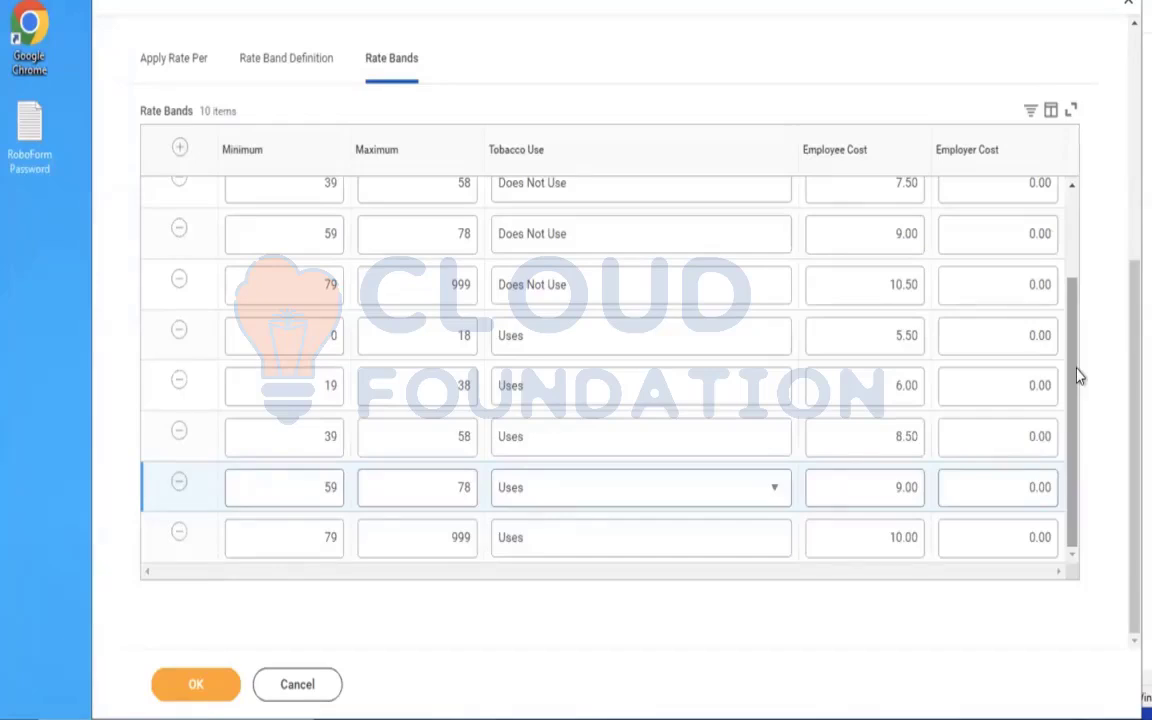
pyautogui.moveTo(1077, 380); pyautogui.dragTo(1075, 355)
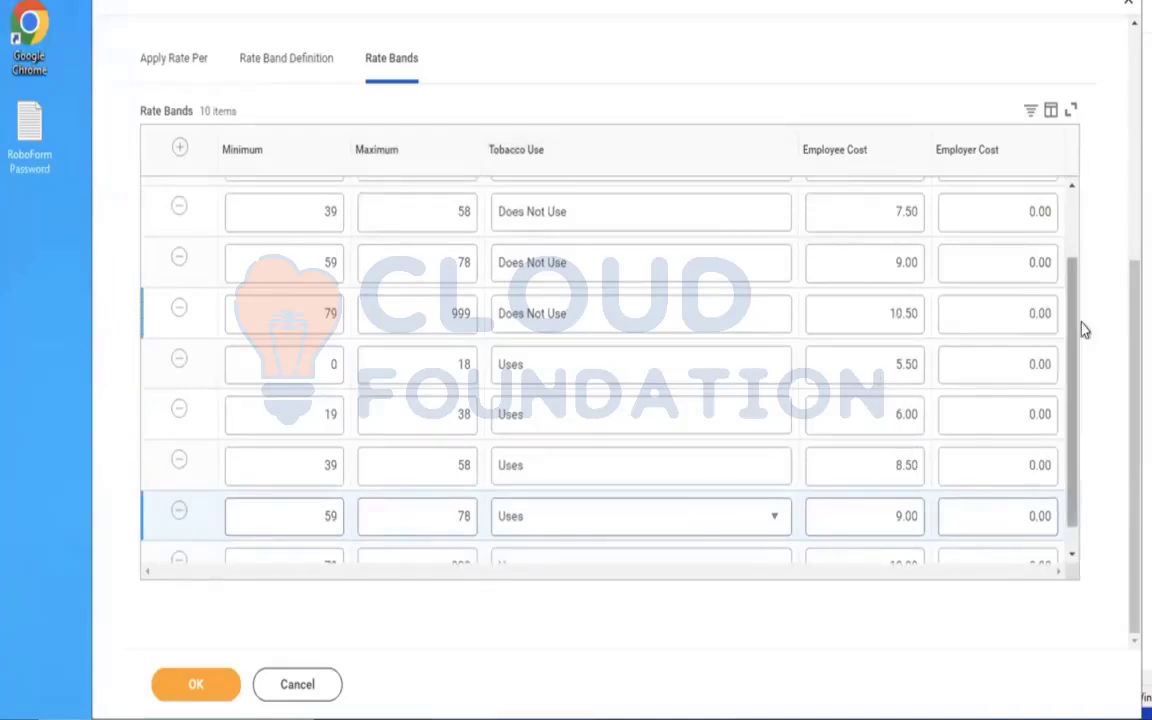
pyautogui.moveTo(1075, 329); pyautogui.dragTo(1062, 246)
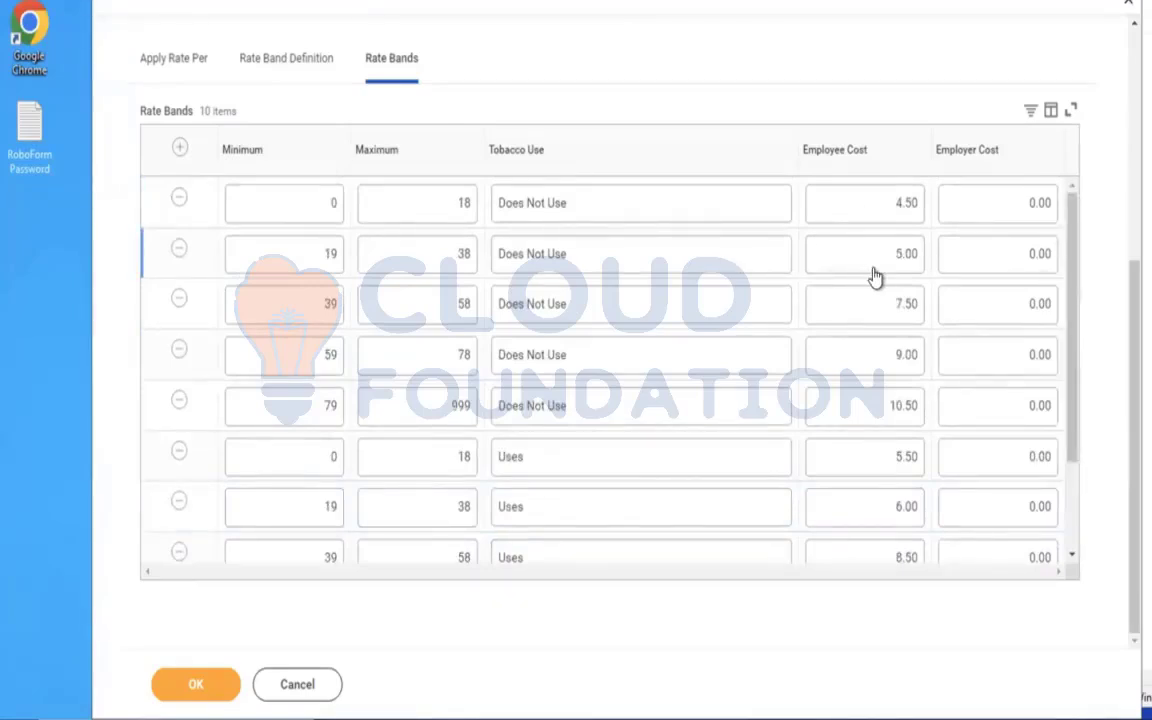
# Review the life assurance rate's band definition, its amount-per-unit and rounding settings, and the employee costs in the rate bands.
pyautogui.click(262, 72)
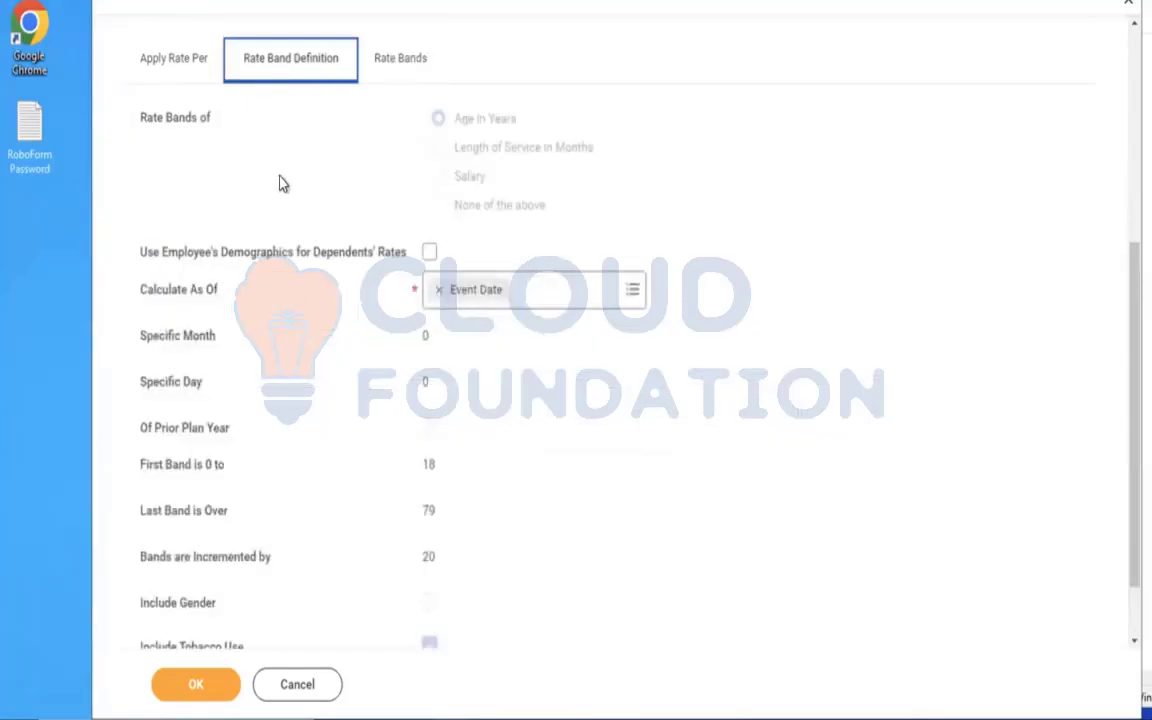
pyautogui.click(170, 63)
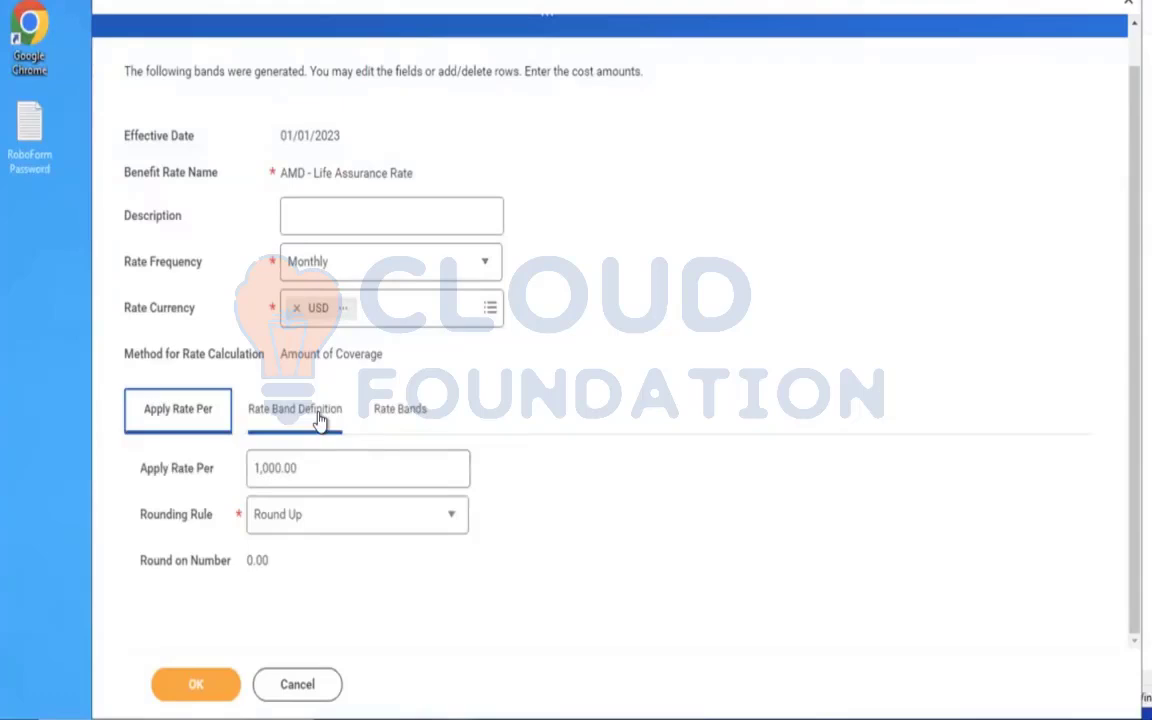
pyautogui.click(403, 418)
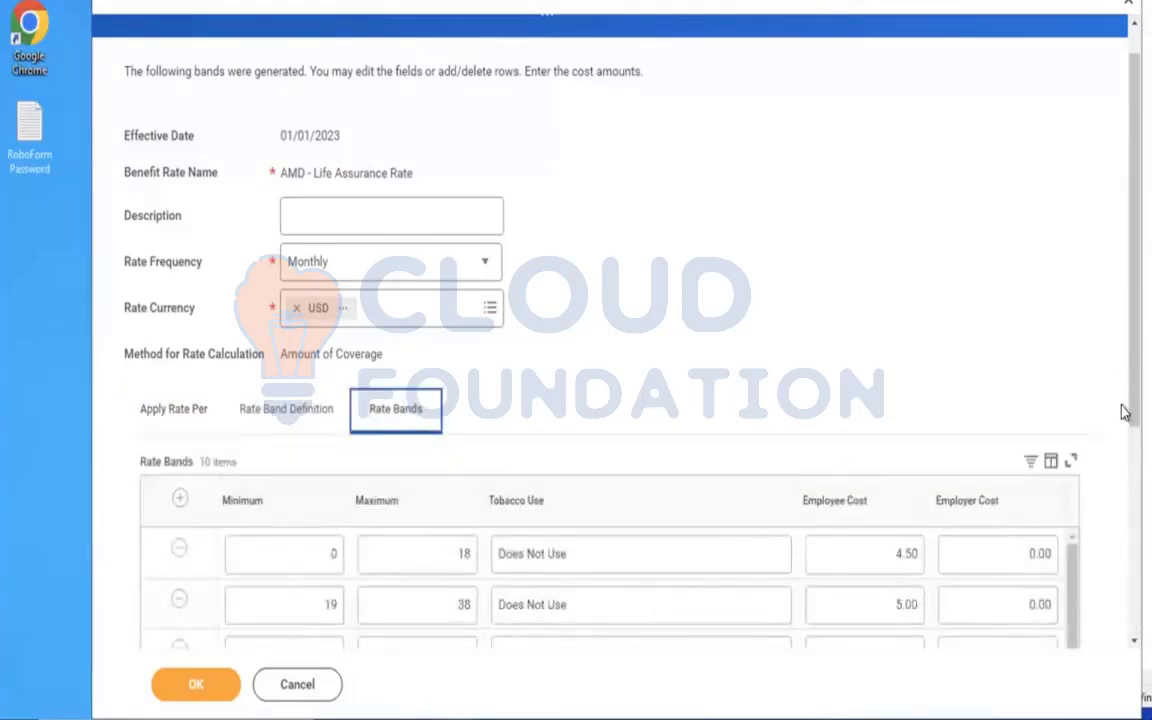
pyautogui.scroll(-3, 874, 489)
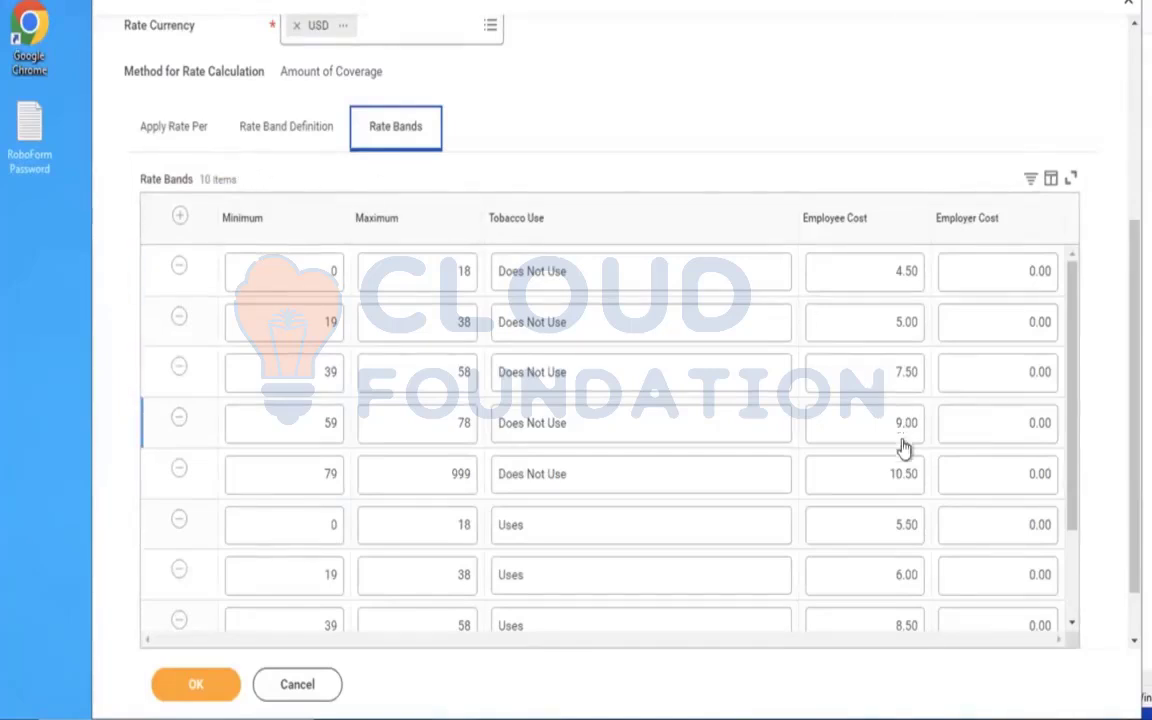
pyautogui.click(892, 117)
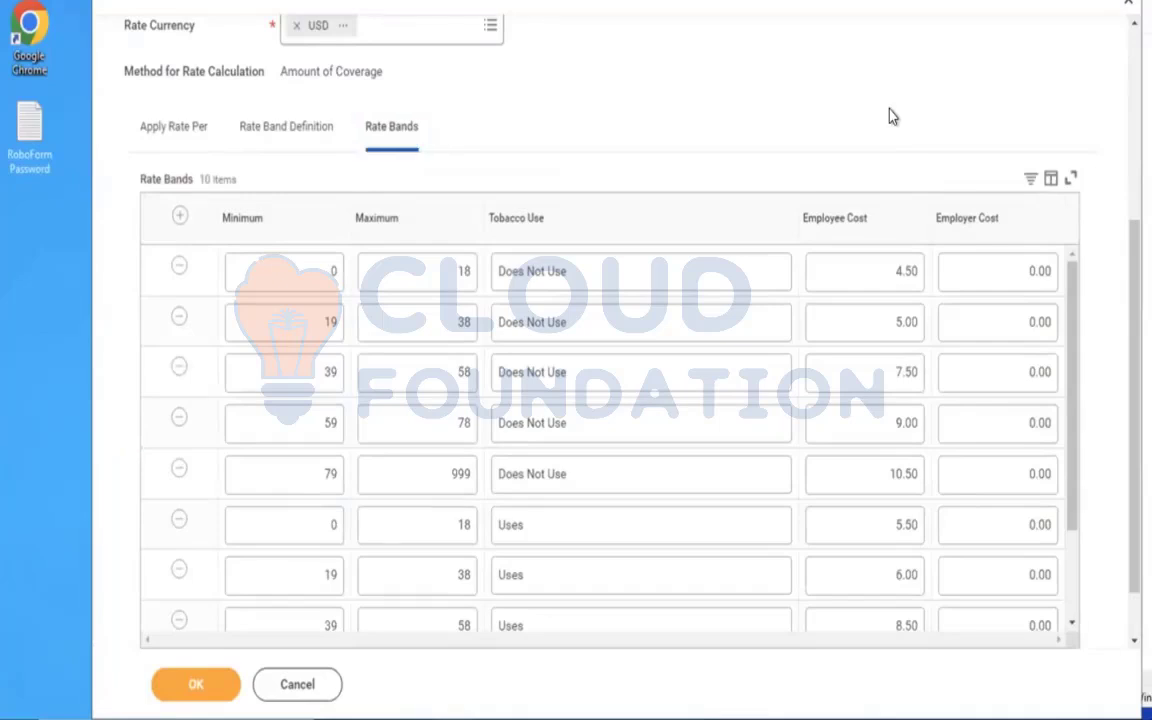
pyautogui.moveTo(1077, 393); pyautogui.dragTo(1077, 247)
pyautogui.click(148, 138)
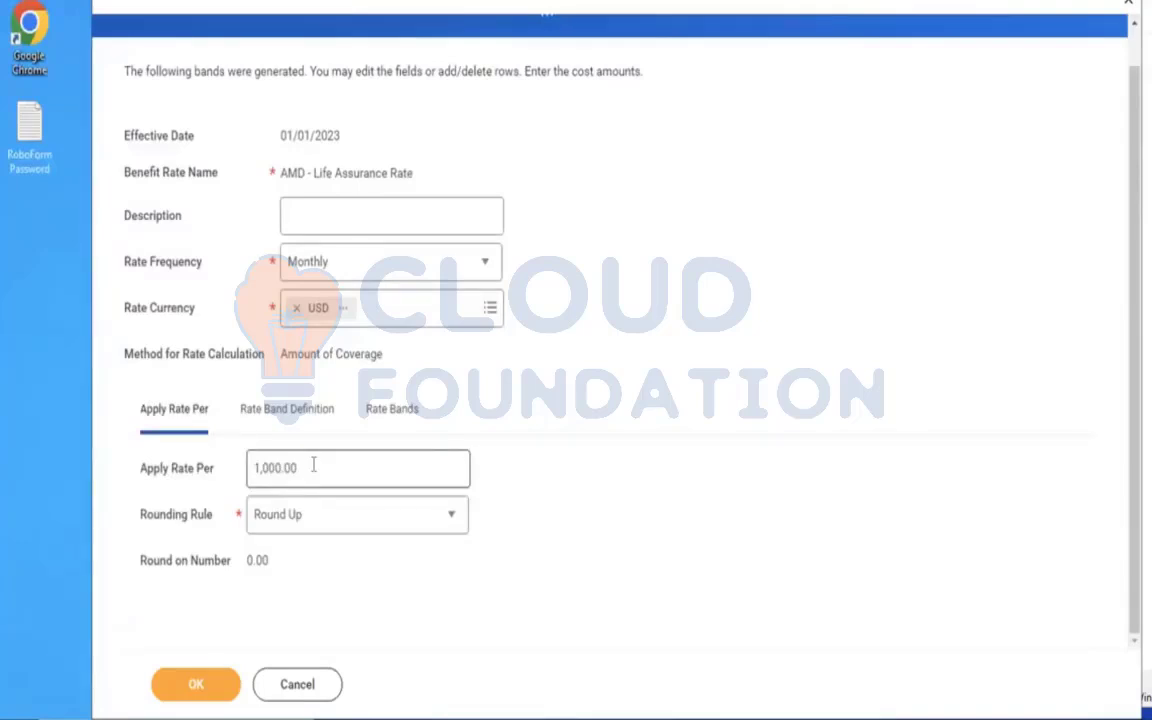
# Try to save the AMD - Life Assurance Rate with its band costs and check the rate bands.
pyautogui.click(200, 685)
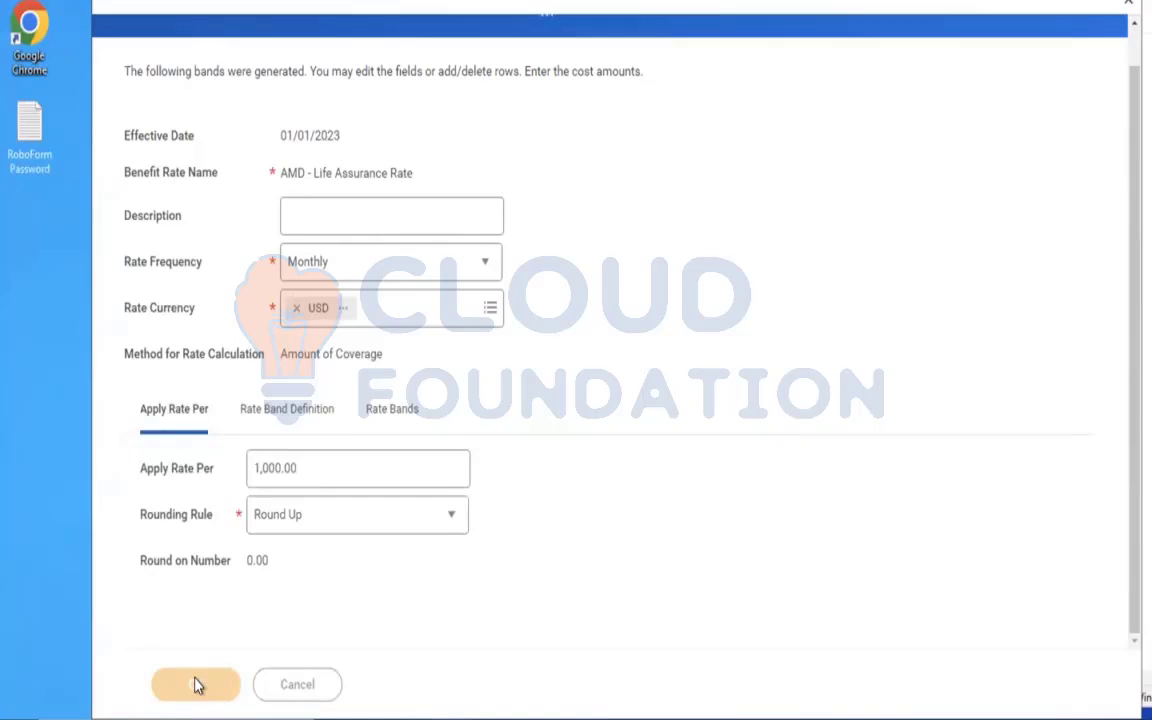
pyautogui.click(195, 684)
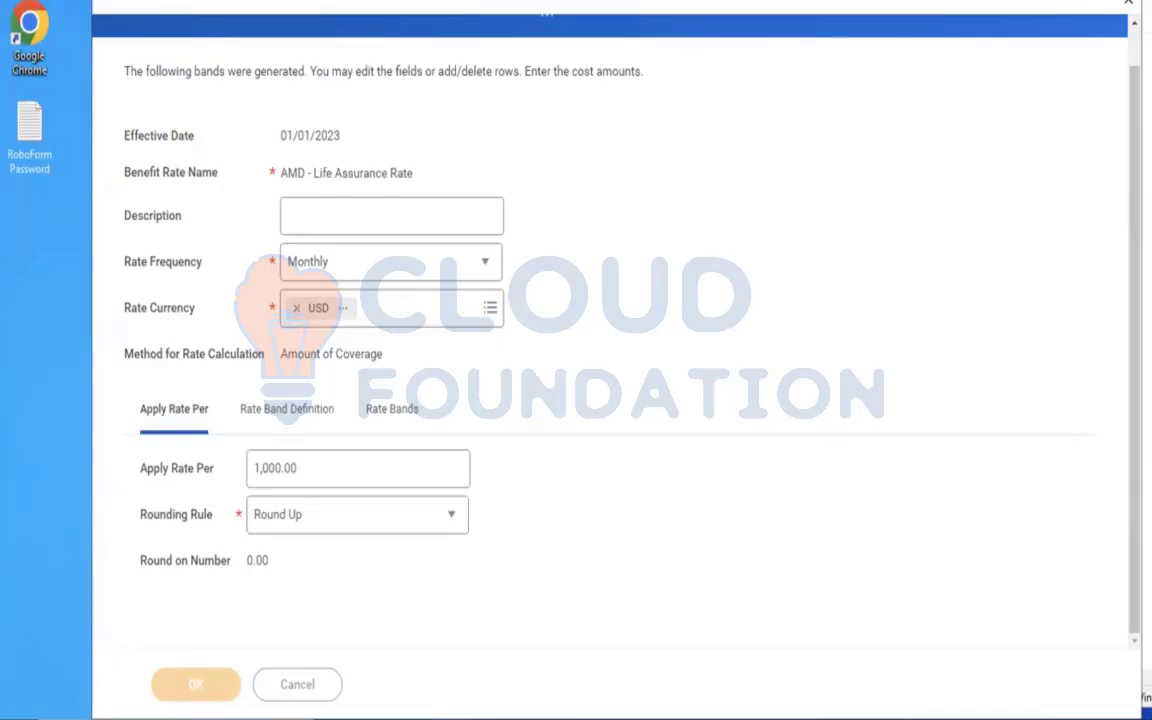
pyautogui.click(389, 412)
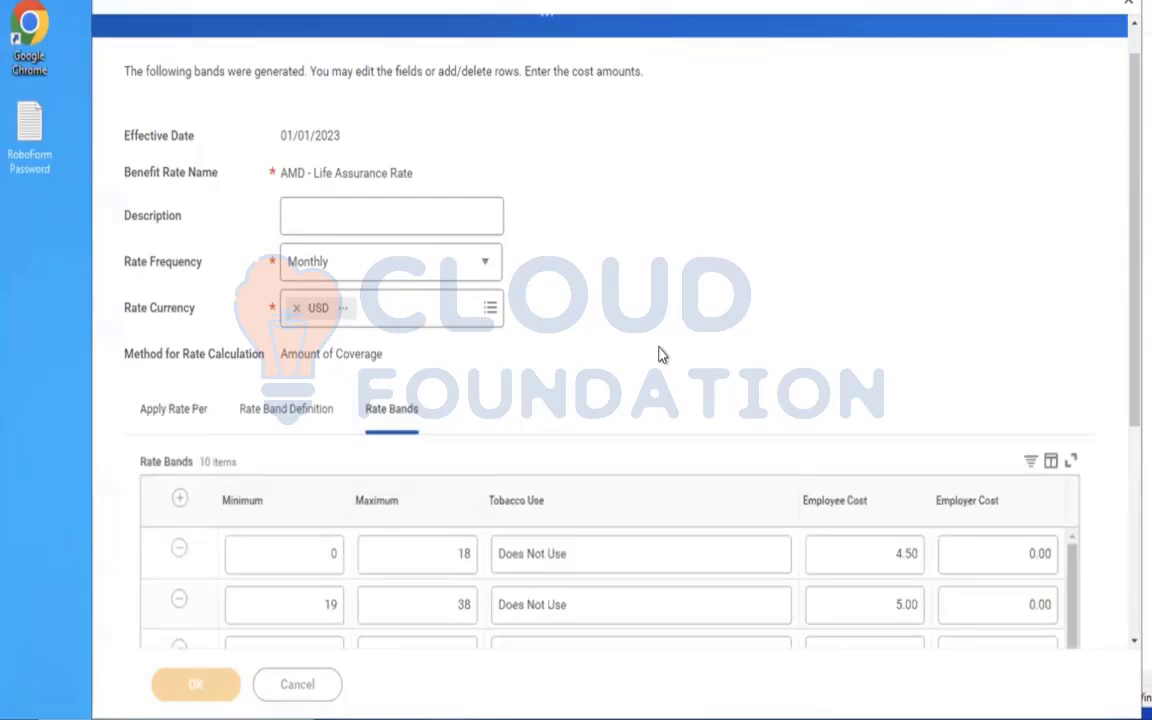
# Set the rate frequency to Annual, restore it to Monthly, and select the benefit rate name.
pyautogui.click(487, 275)
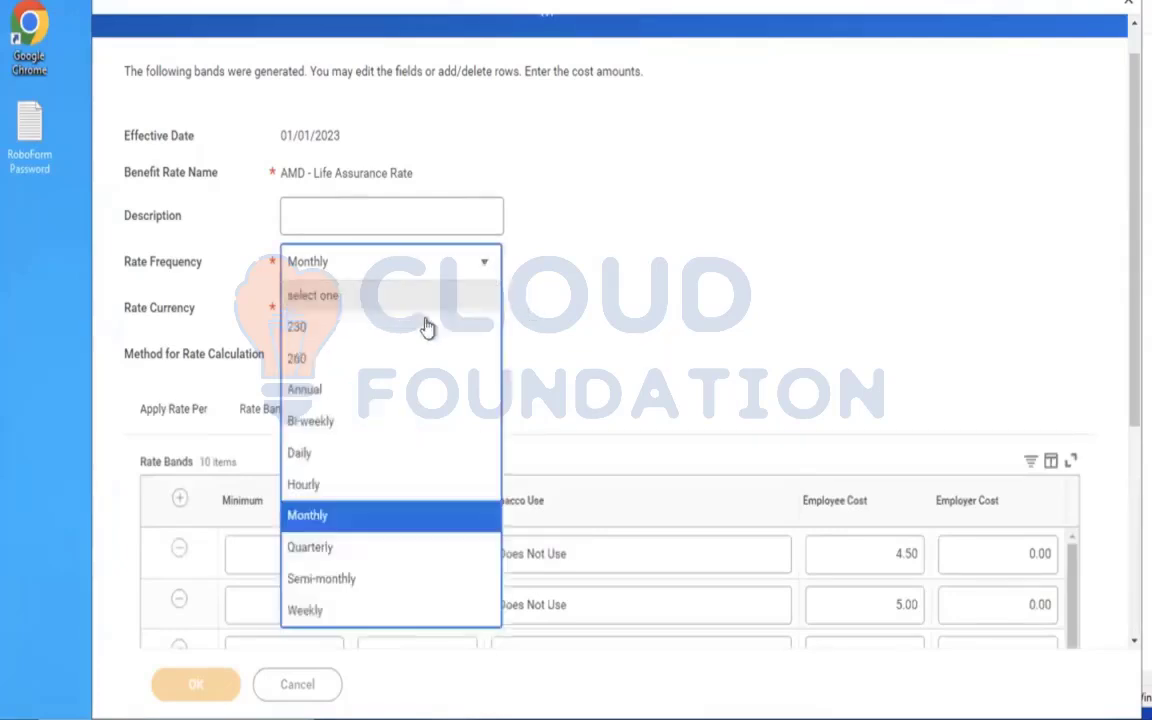
pyautogui.click(342, 400)
pyautogui.click(404, 264)
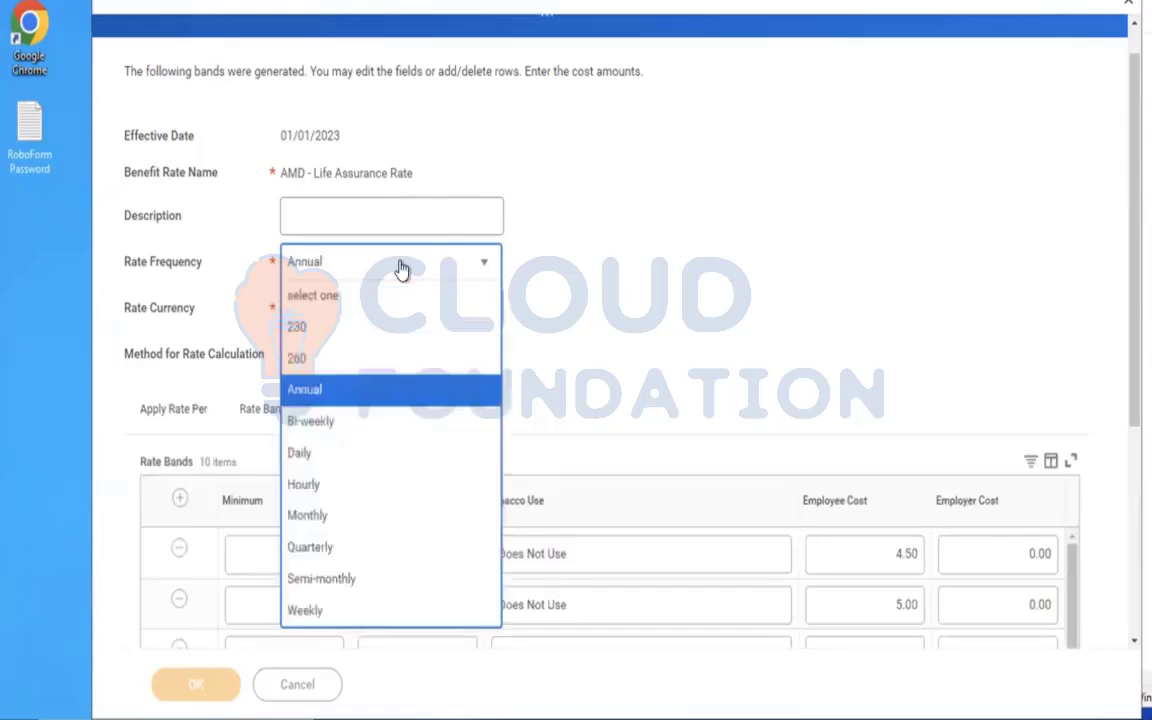
pyautogui.click(331, 516)
pyautogui.click(163, 395)
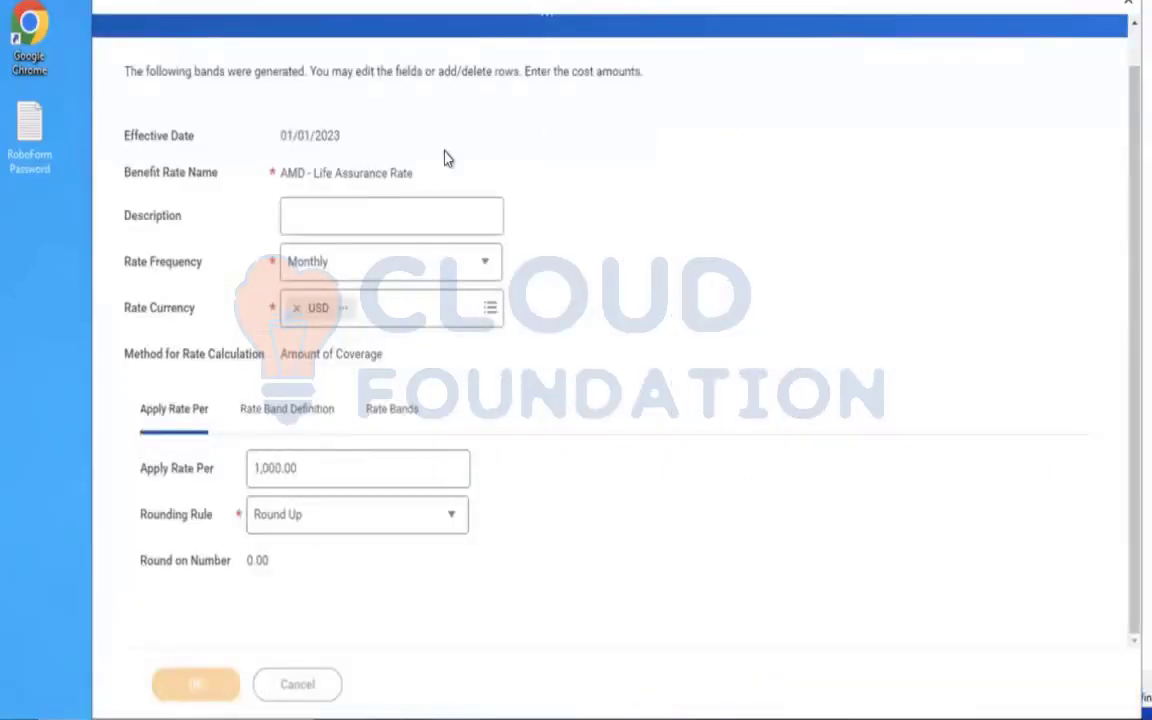
pyautogui.moveTo(411, 173); pyautogui.dragTo(276, 174)
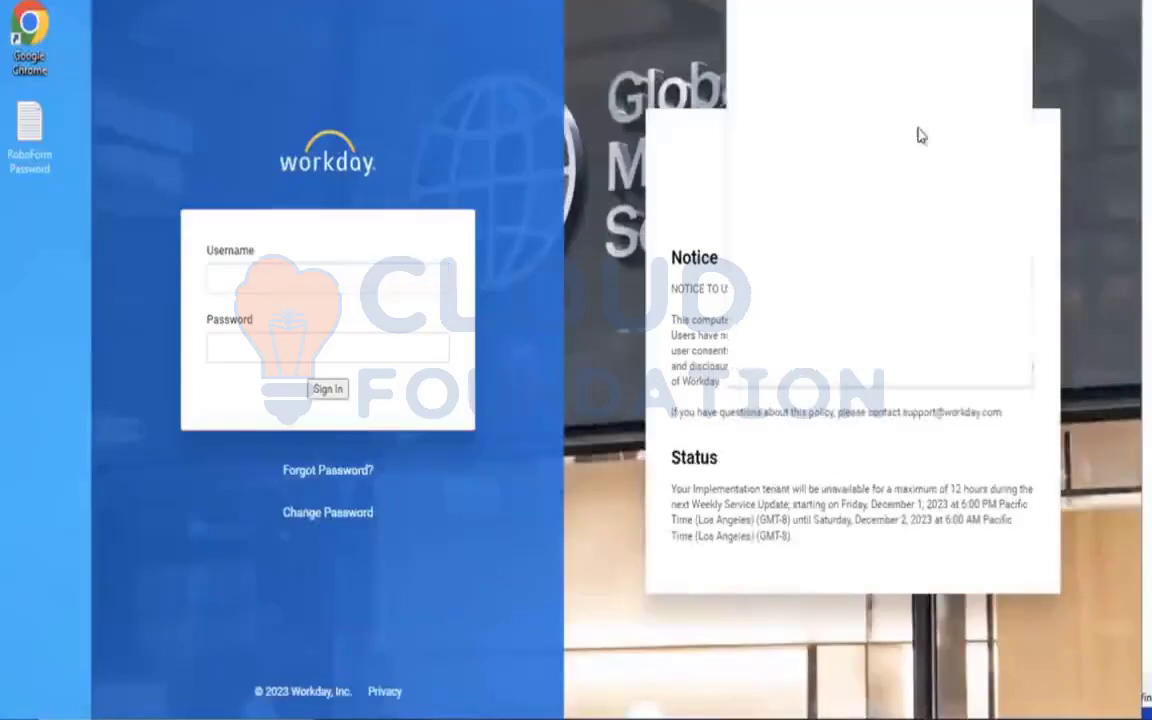
# Sign out of the Workday session that shows the Need Help with Benefits? custom report.
pyautogui.click(805, 125)
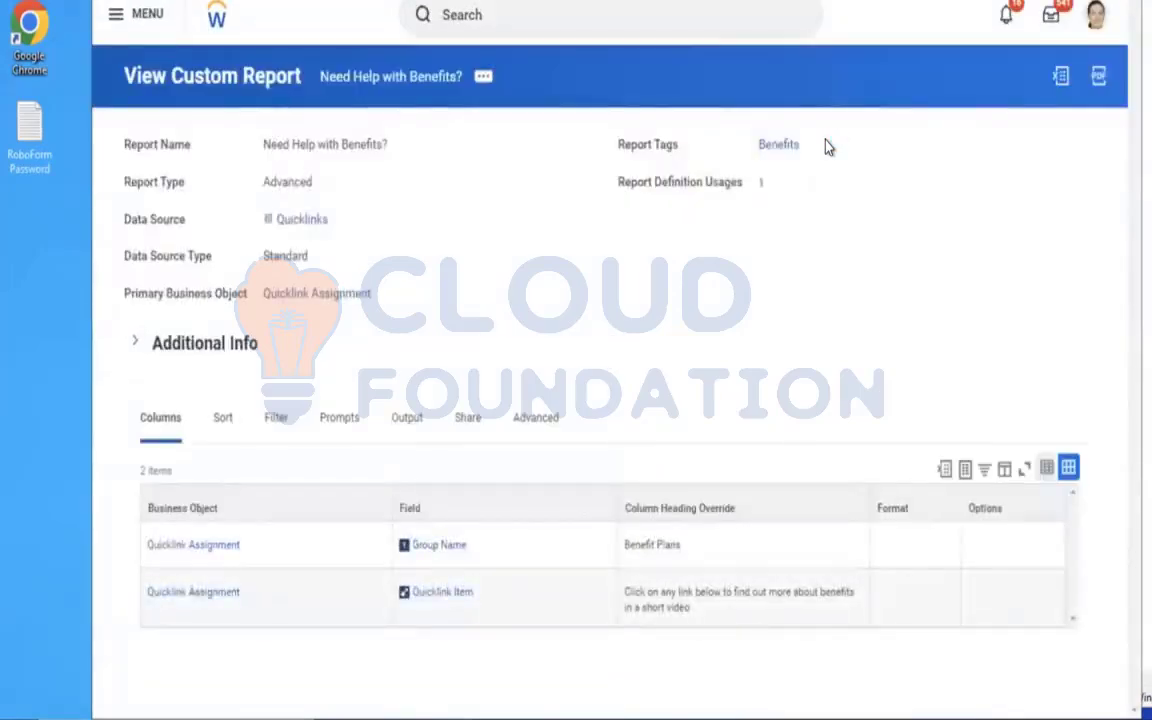
pyautogui.click(1096, 14)
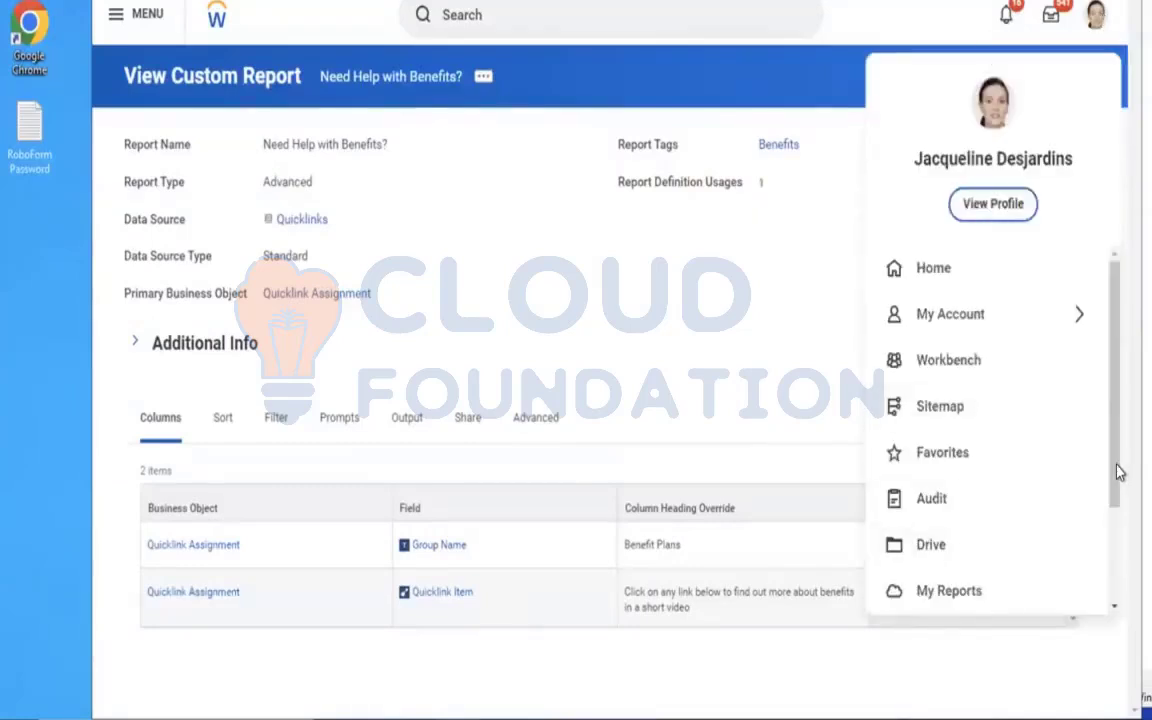
pyautogui.scroll(-2, 1119, 549)
pyautogui.click(975, 590)
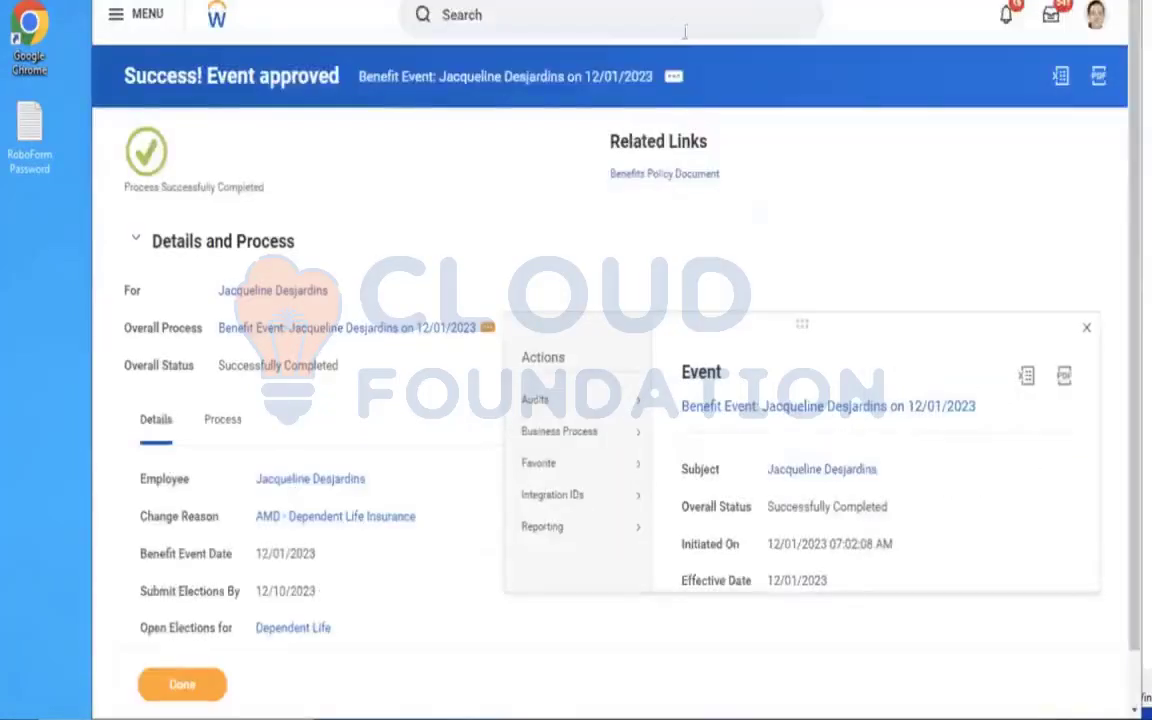
# Search for "edit insurance rate" and open the Edit Insurance Rate task.
pyautogui.click(608, 25)
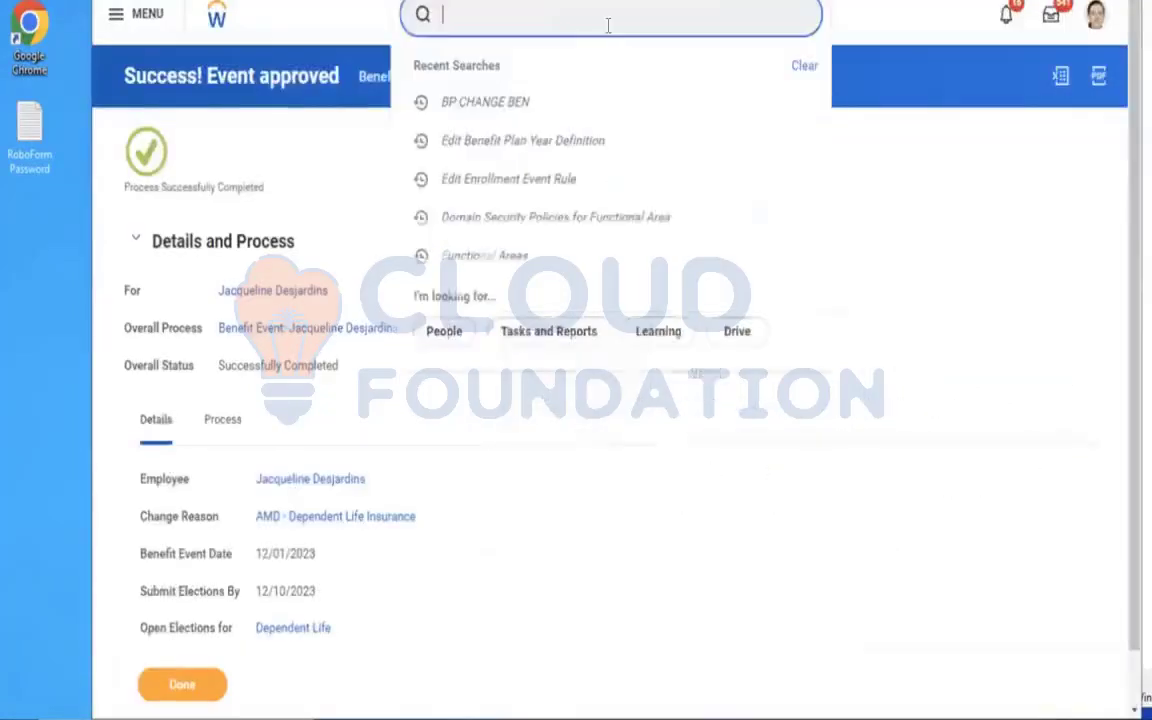
pyautogui.write('edit ben')
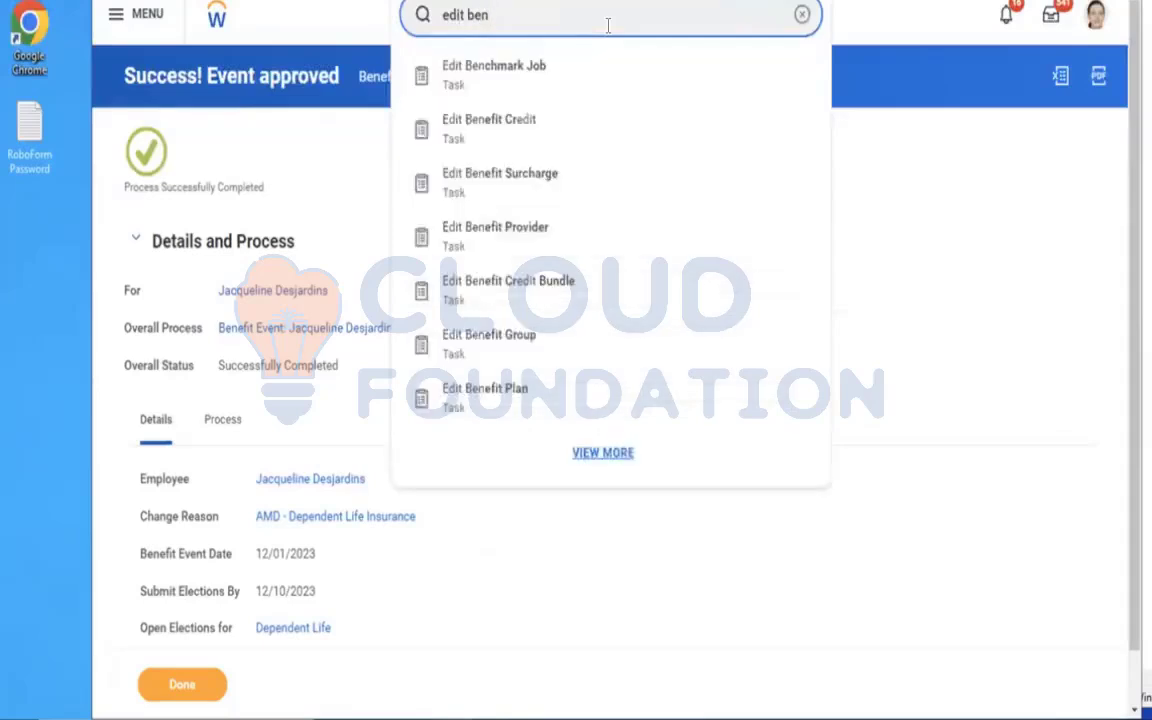
pyautogui.press('BackSpace')
pyautogui.press('BackSpace')
pyautogui.press('BackSpace')
pyautogui.write('insurance')
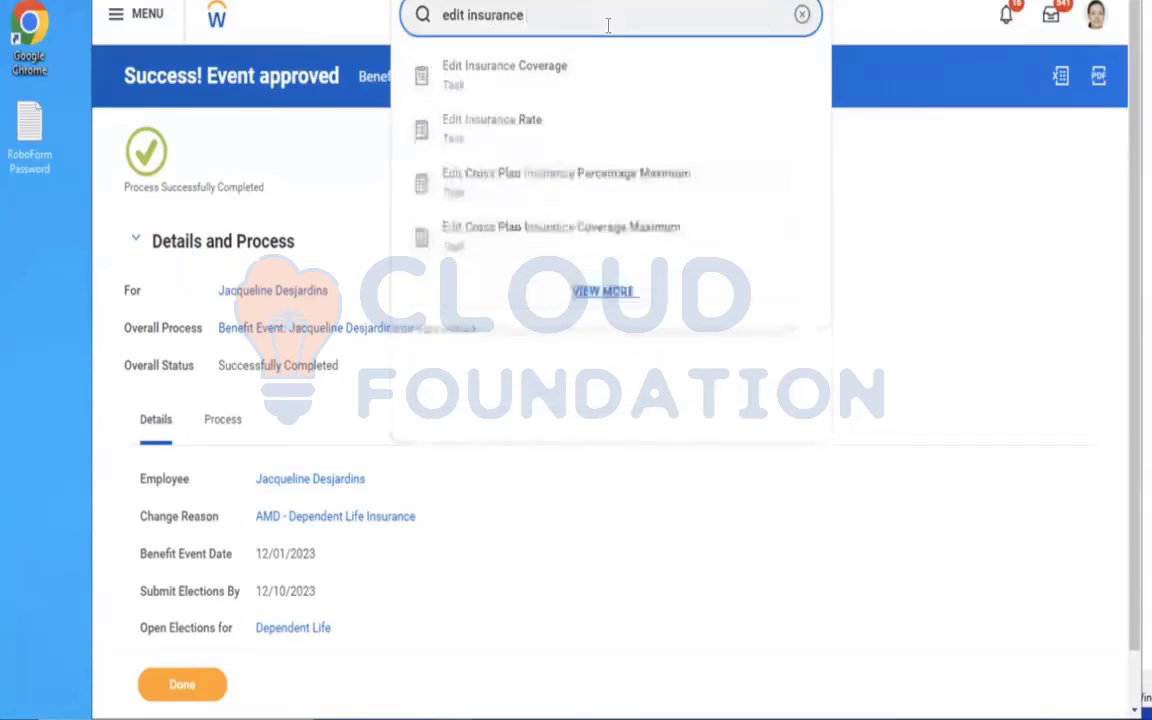
pyautogui.write(' rate')
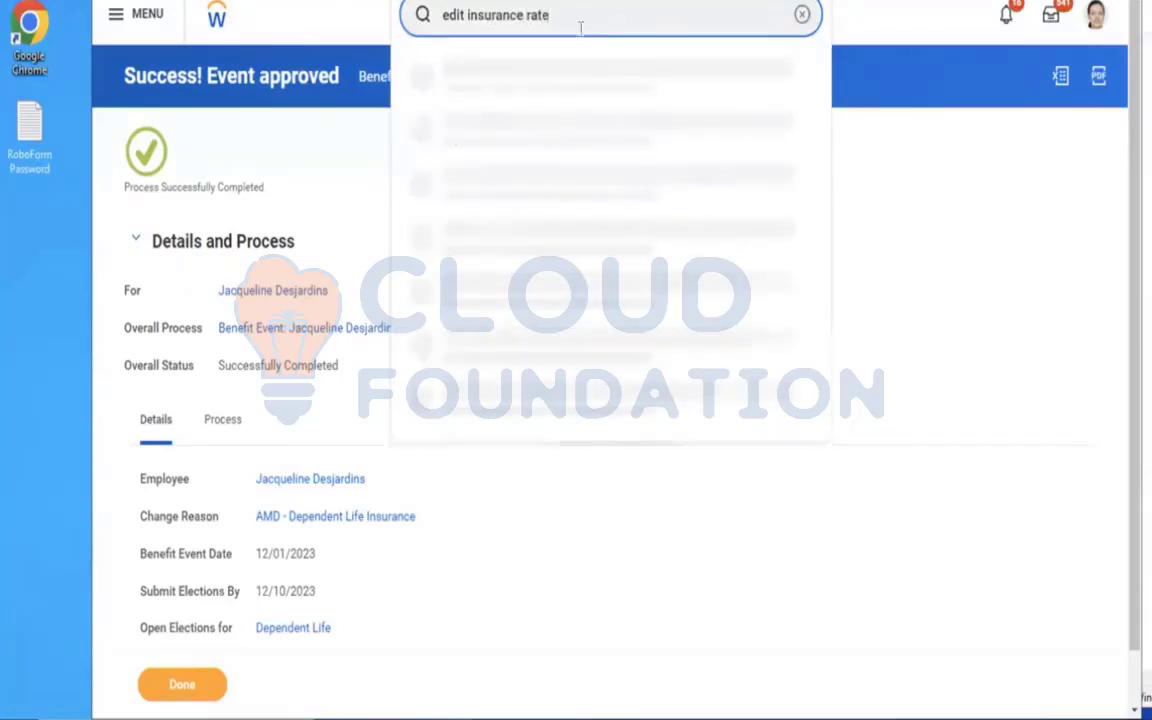
pyautogui.click(509, 80)
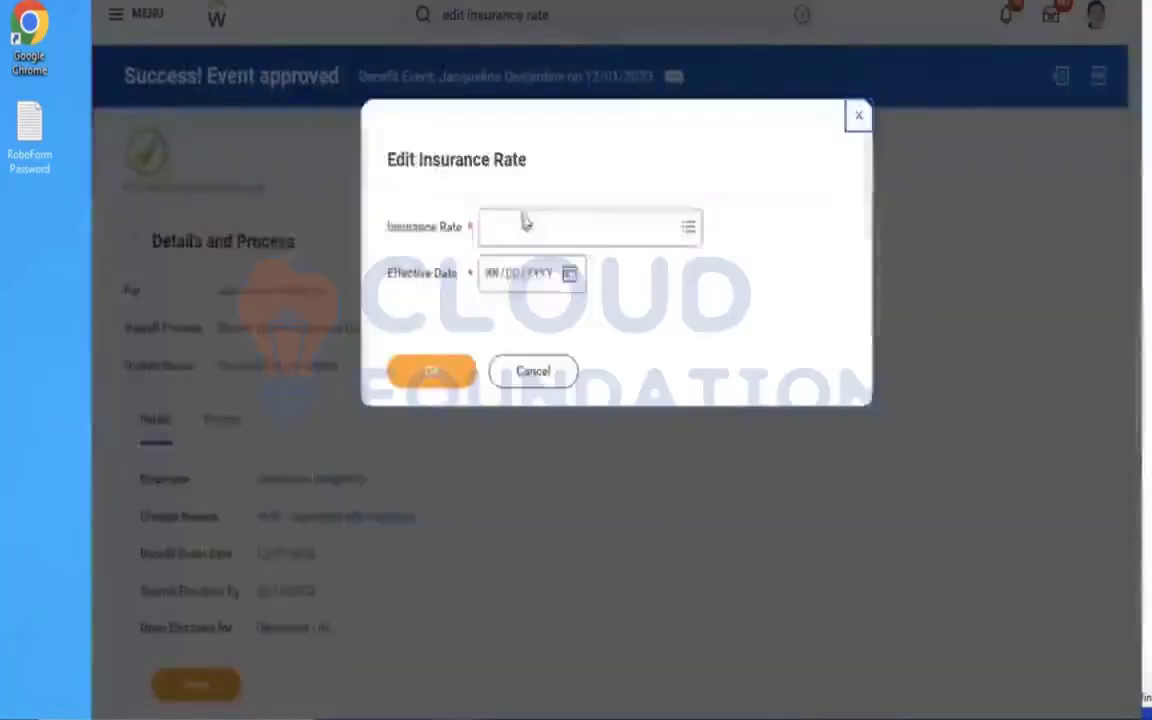
# Open the AMD - Life Assurance Rate for editing with an effective date of 01/01/2023.
pyautogui.click(529, 224)
pyautogui.write('amd')
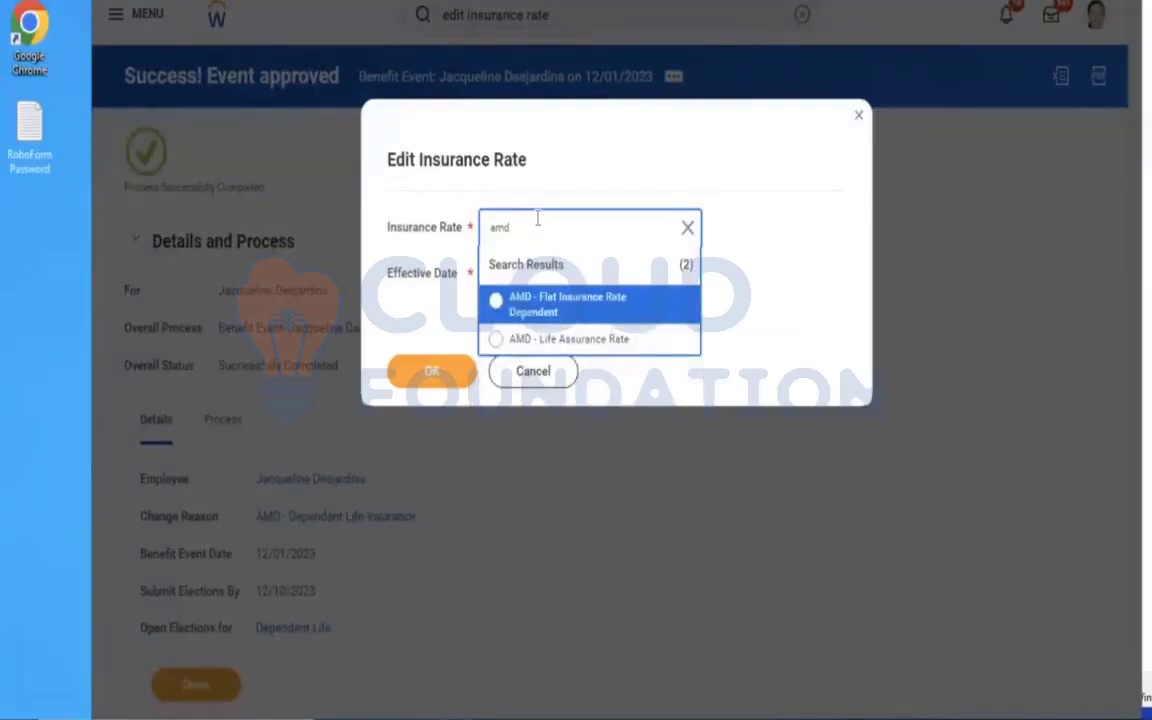
pyautogui.click(525, 341)
pyautogui.click(494, 279)
pyautogui.write('01012023')
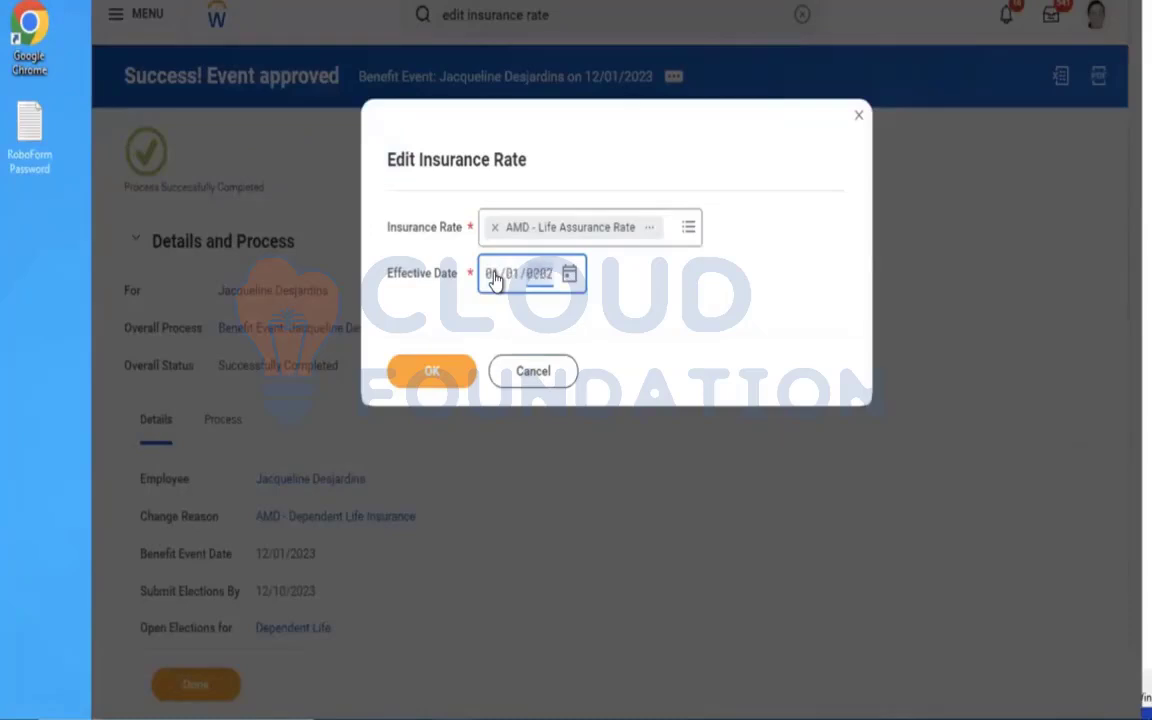
pyautogui.click(416, 388)
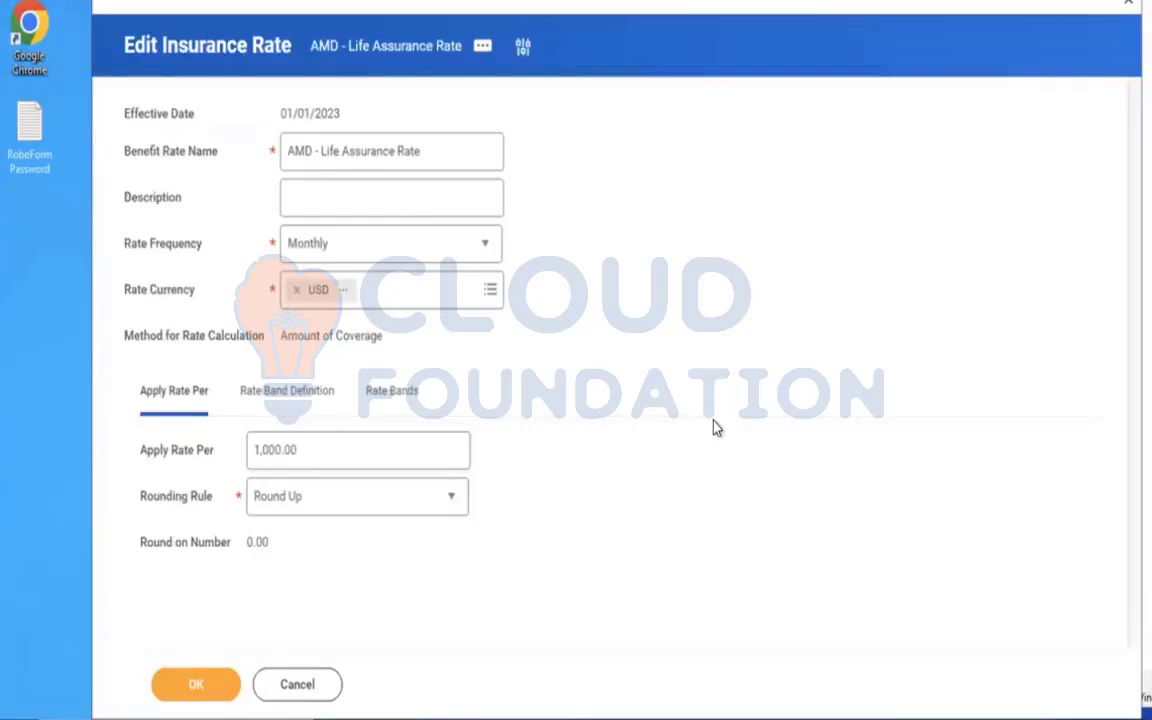
# Check the rate bands of the life assurance rate and submit the rate without editing them.
pyautogui.click(410, 390)
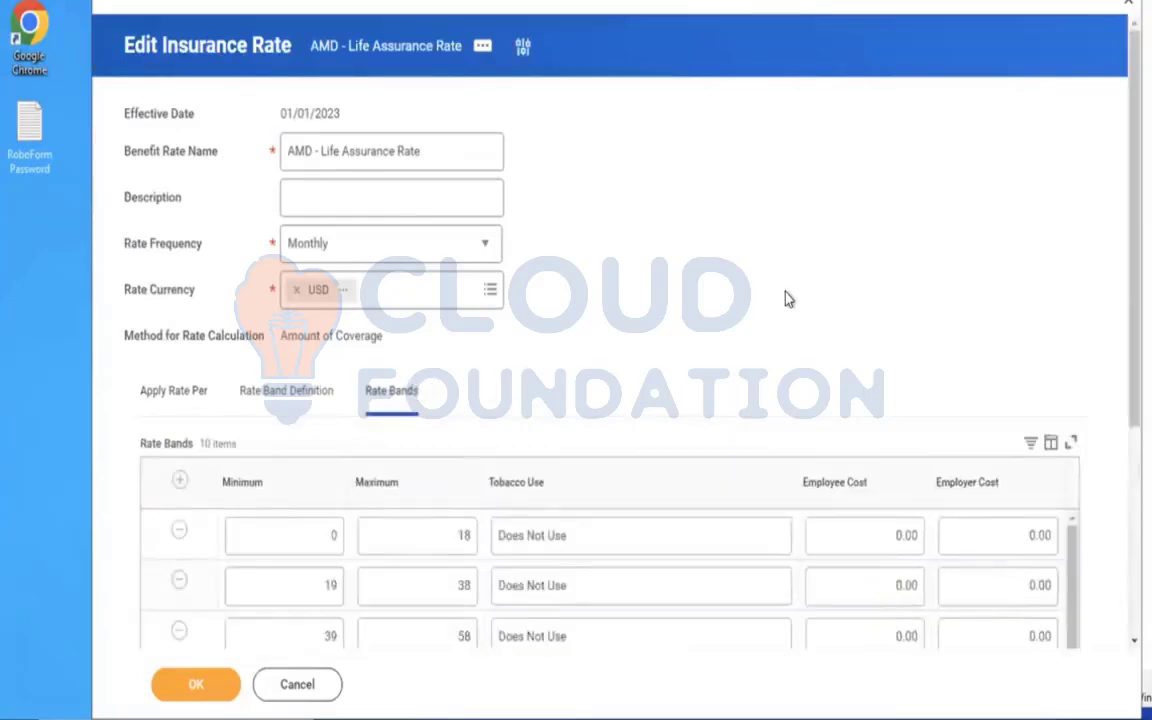
pyautogui.scroll(-2, 785, 298)
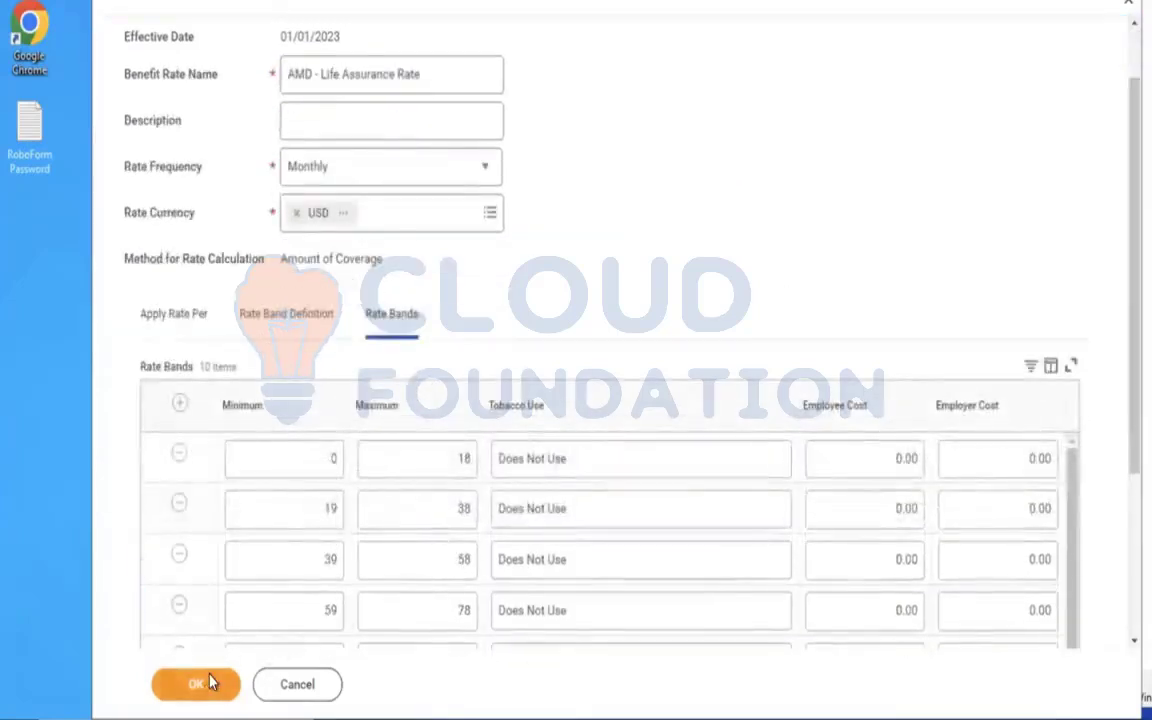
pyautogui.click(200, 684)
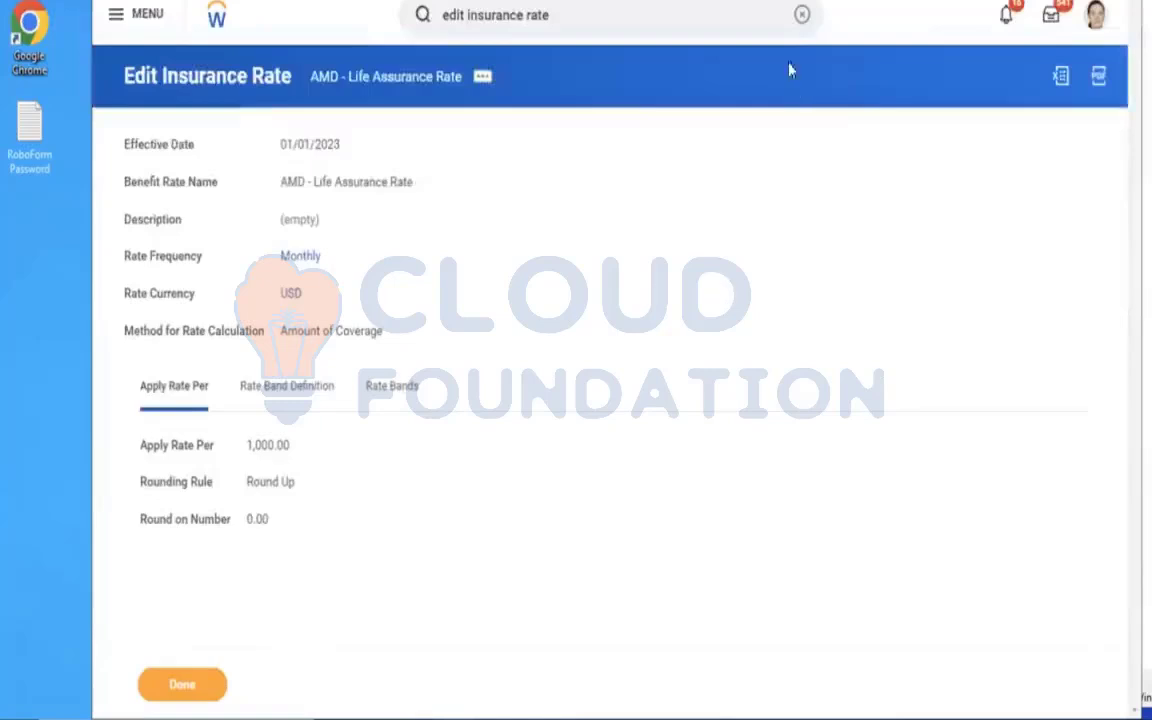
pyautogui.click(803, 16)
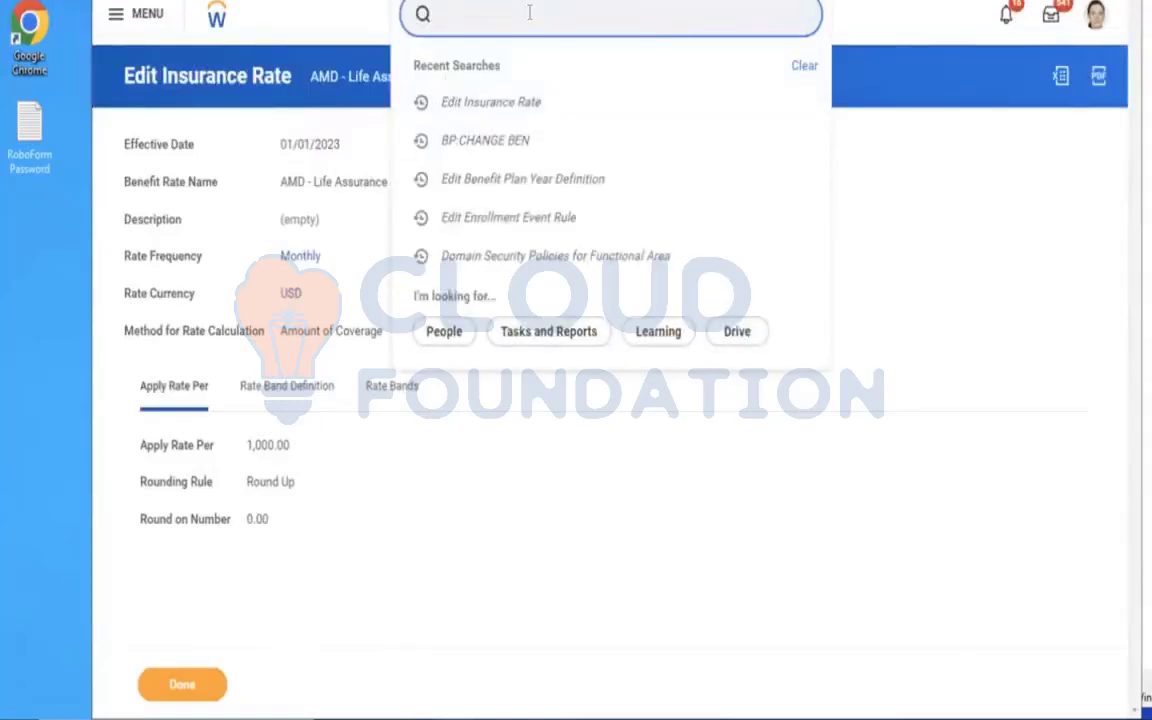
pyautogui.click(374, 128)
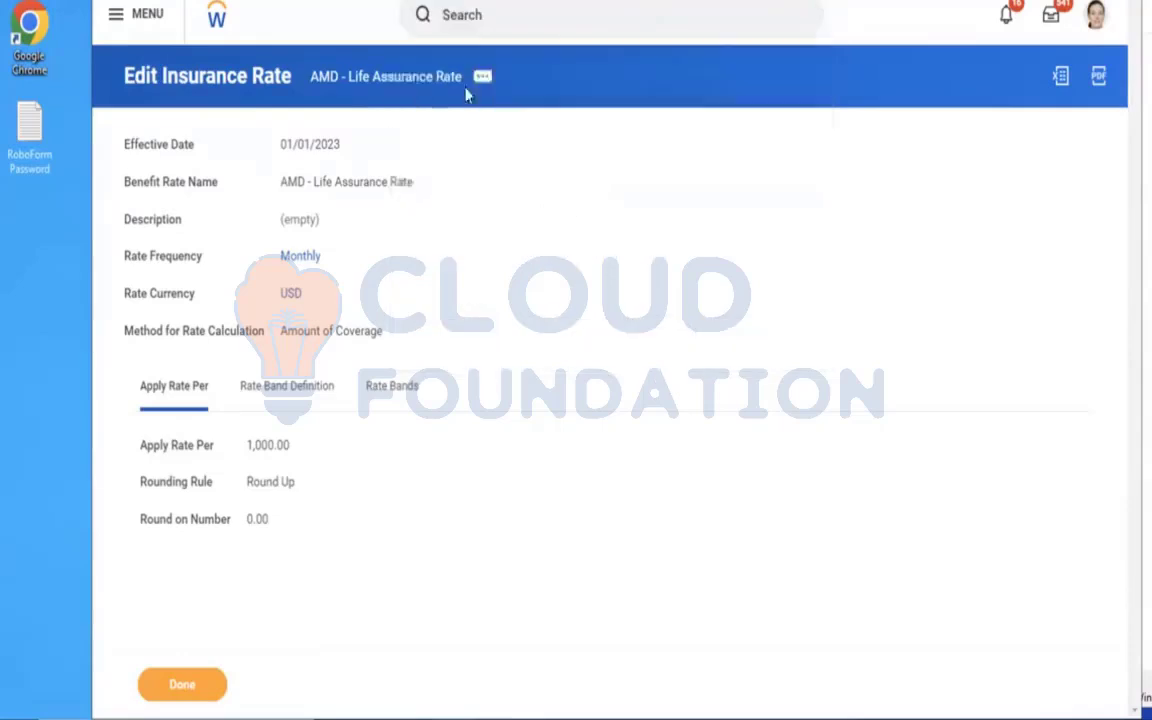
# Reopen the AMD - Life Assurance Rate for editing as of 01/01/2023 from its related actions and display its rate bands.
pyautogui.click(481, 80)
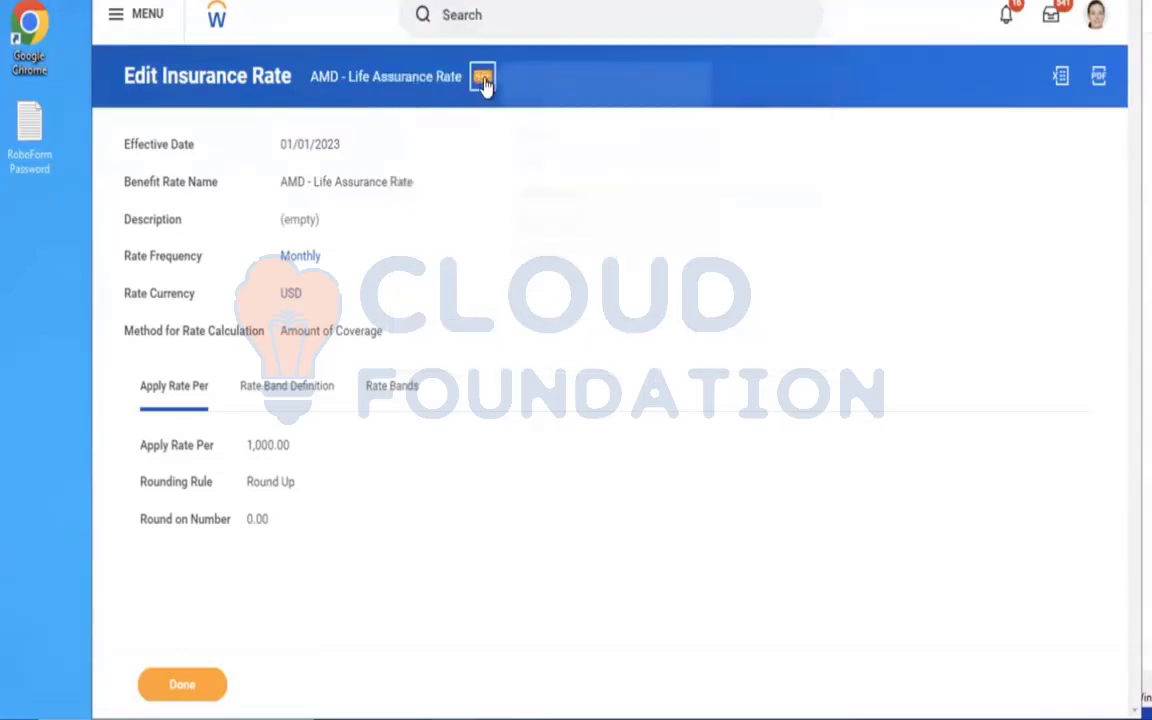
pyautogui.moveTo(555, 211)
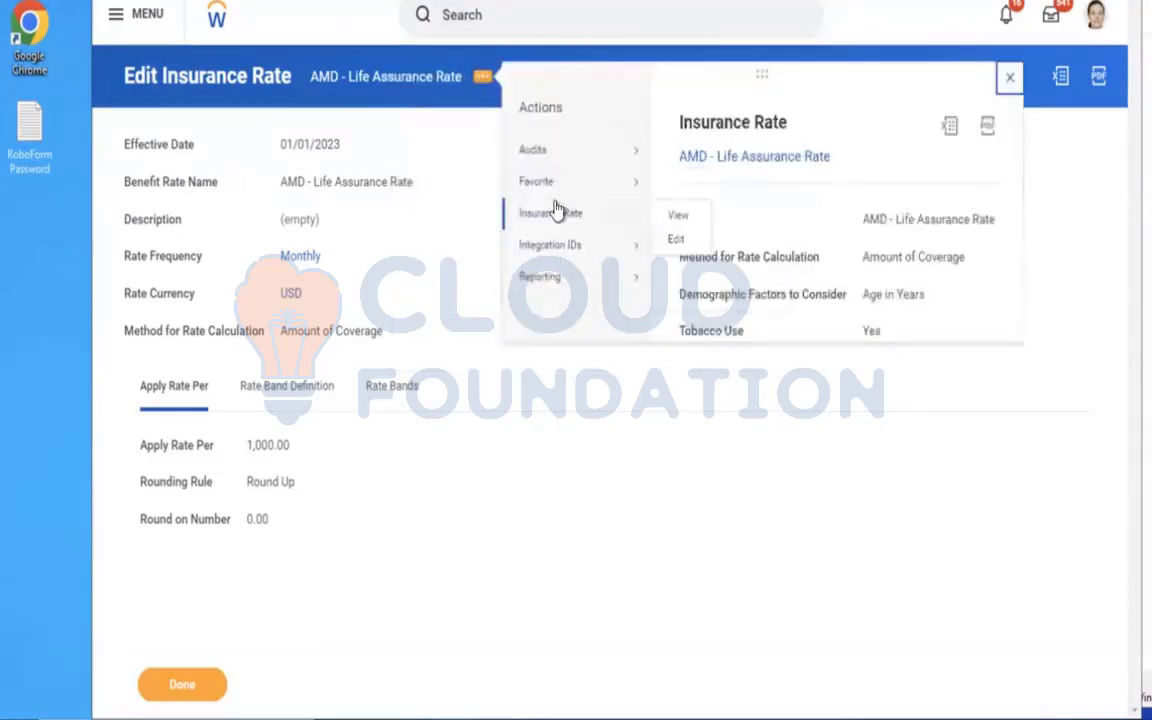
pyautogui.click(673, 243)
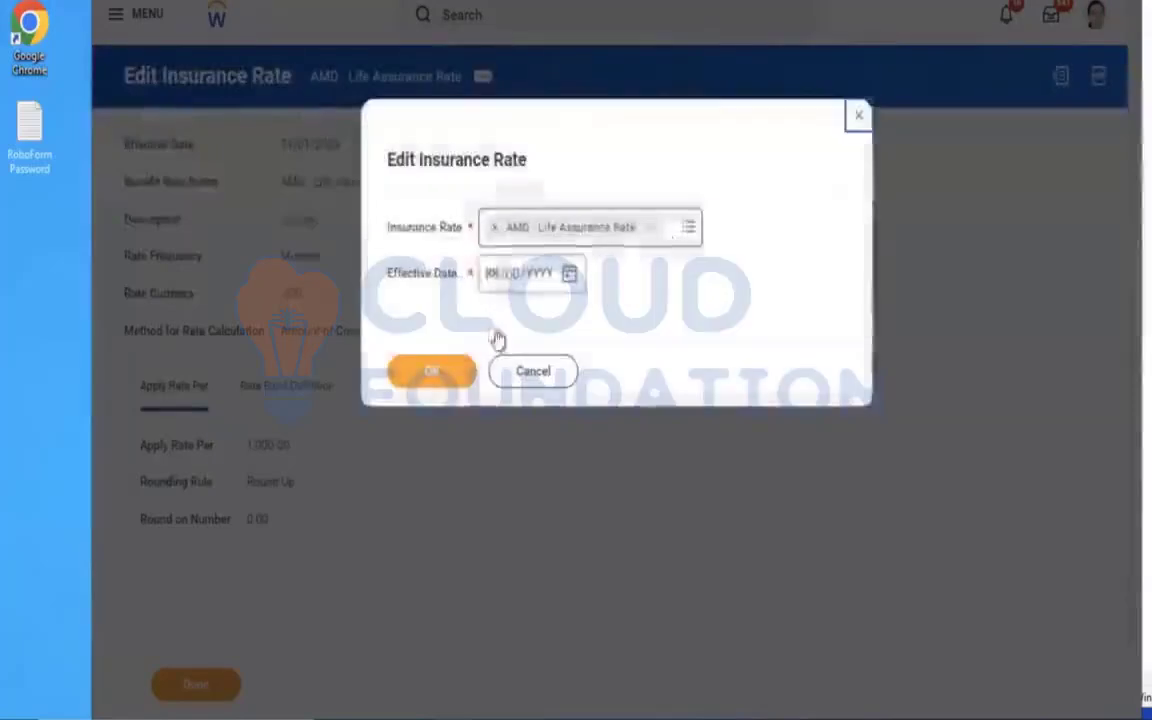
pyautogui.click(489, 281)
pyautogui.write('01012023')
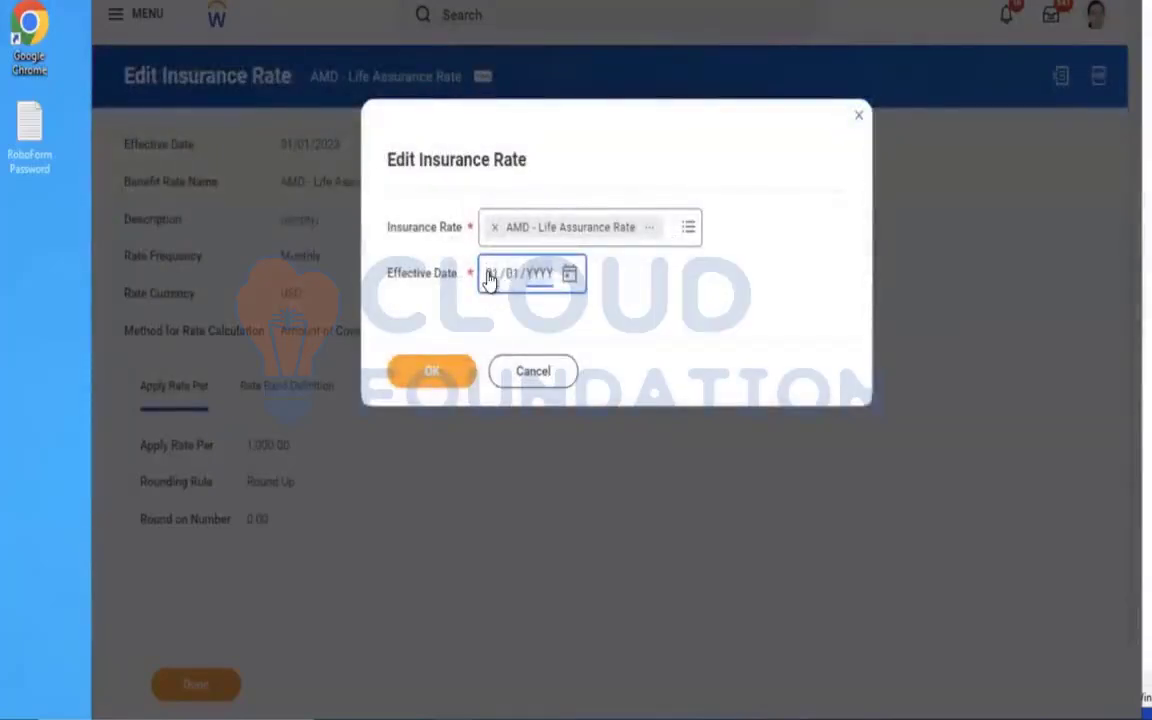
pyautogui.click(424, 374)
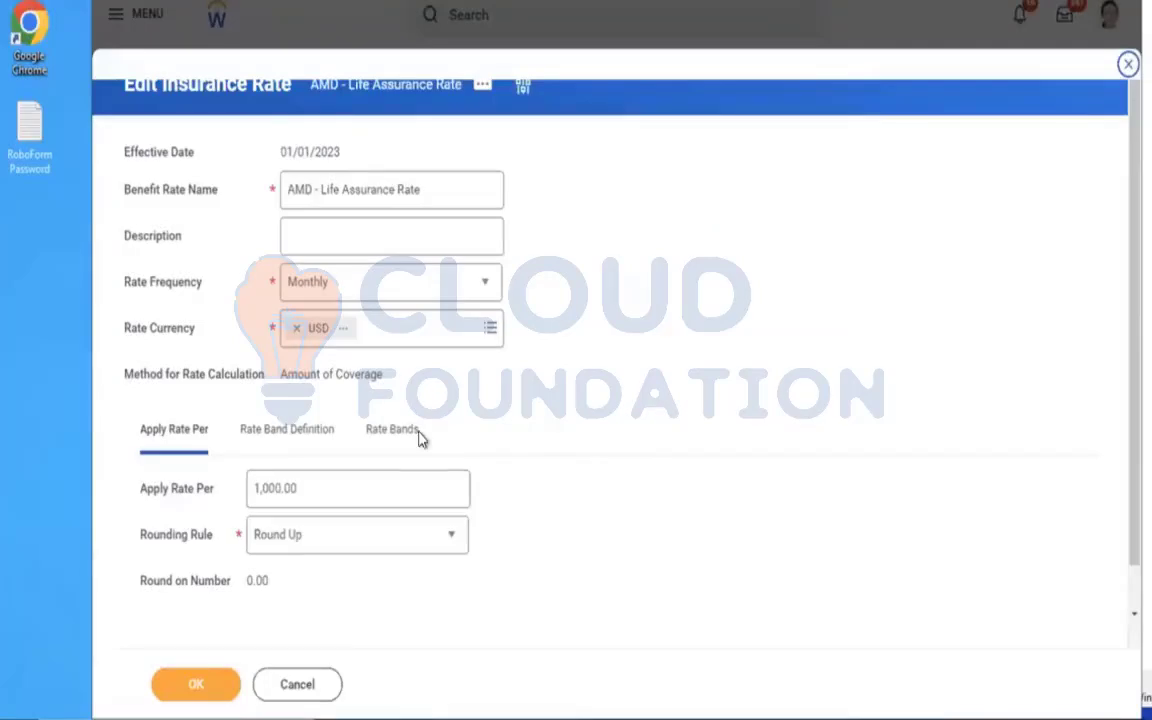
pyautogui.click(377, 440)
pyautogui.scroll(-6, 762, 349)
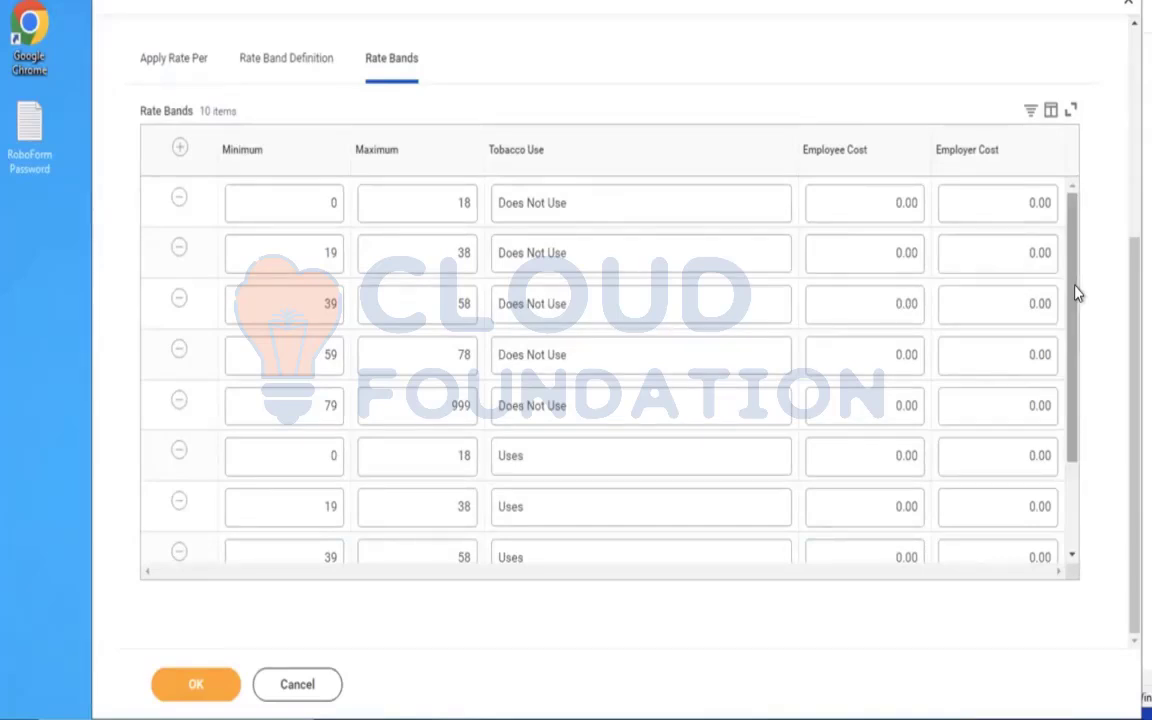
# Set the employee costs for the Does Not Use tobacco bands to 4.50, 5.00, 7.50, 9.00 and 10.50, from youngest to oldest.
pyautogui.click(892, 203)
pyautogui.write('4')
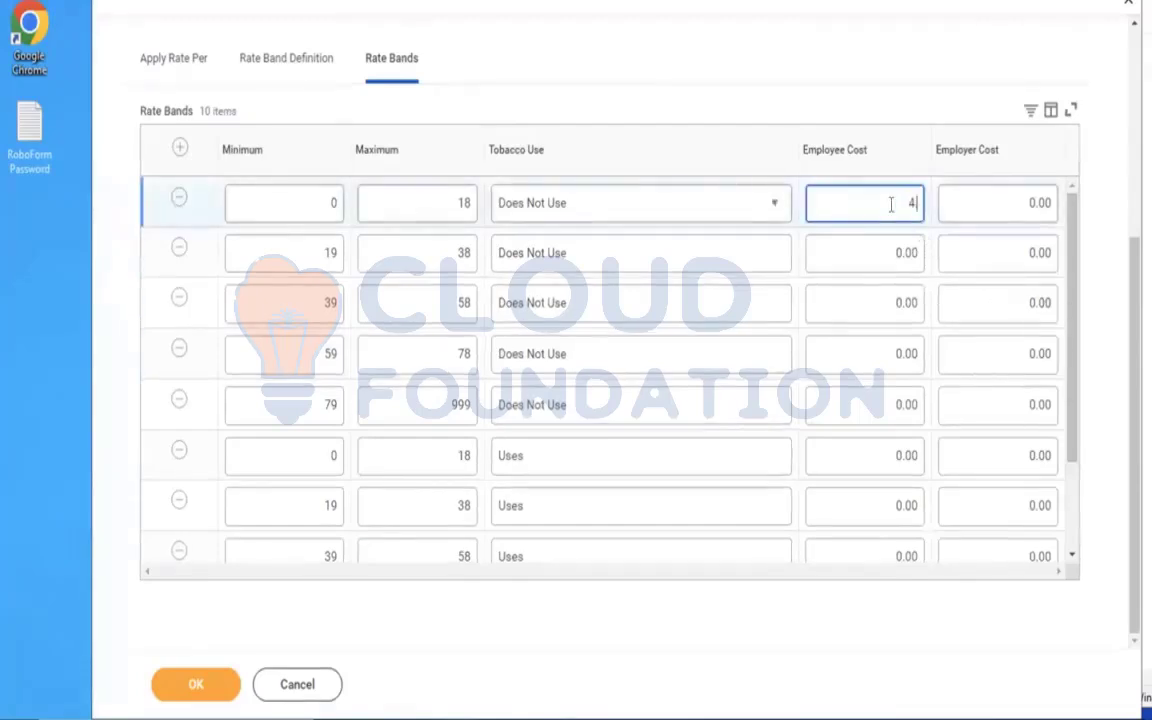
pyautogui.write('.50')
pyautogui.click(893, 255)
pyautogui.write('5')
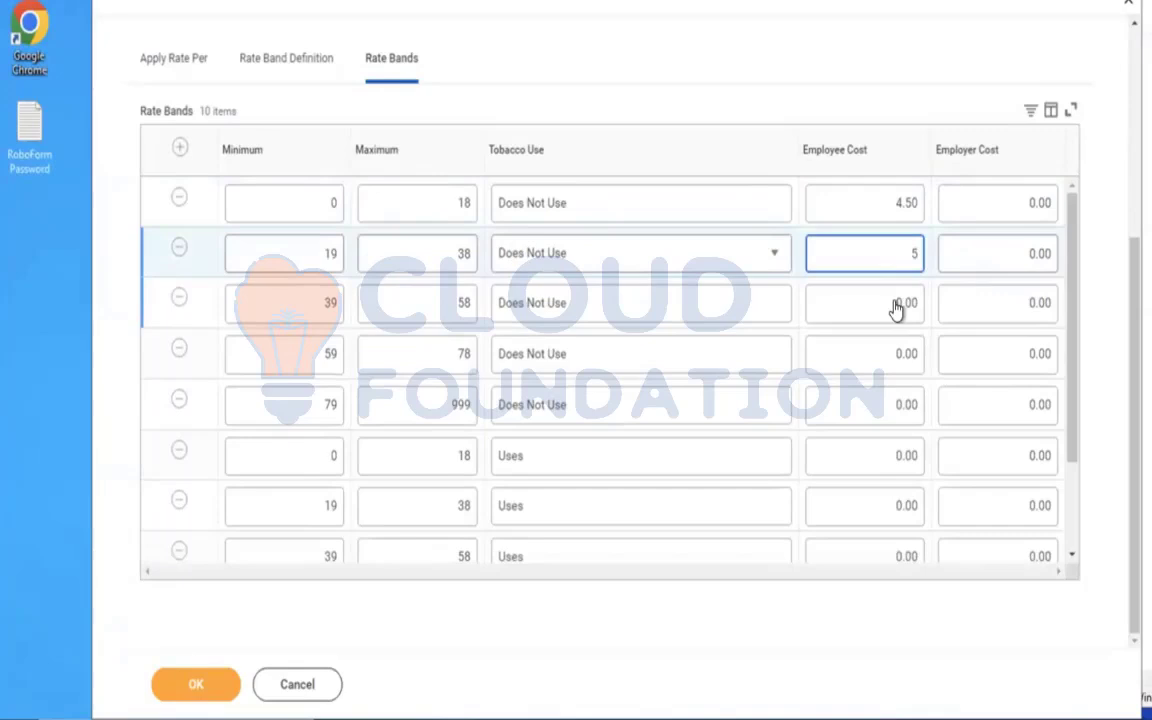
pyautogui.click(895, 304)
pyautogui.write('7.50')
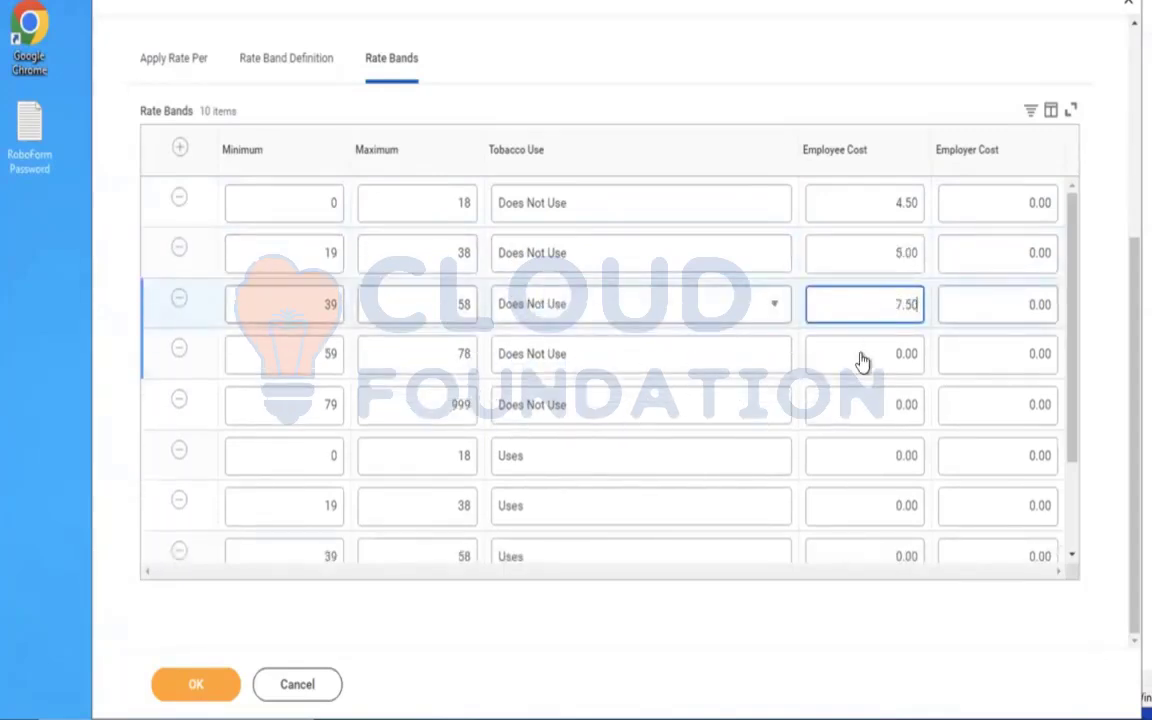
pyautogui.click(862, 356)
pyautogui.write('9')
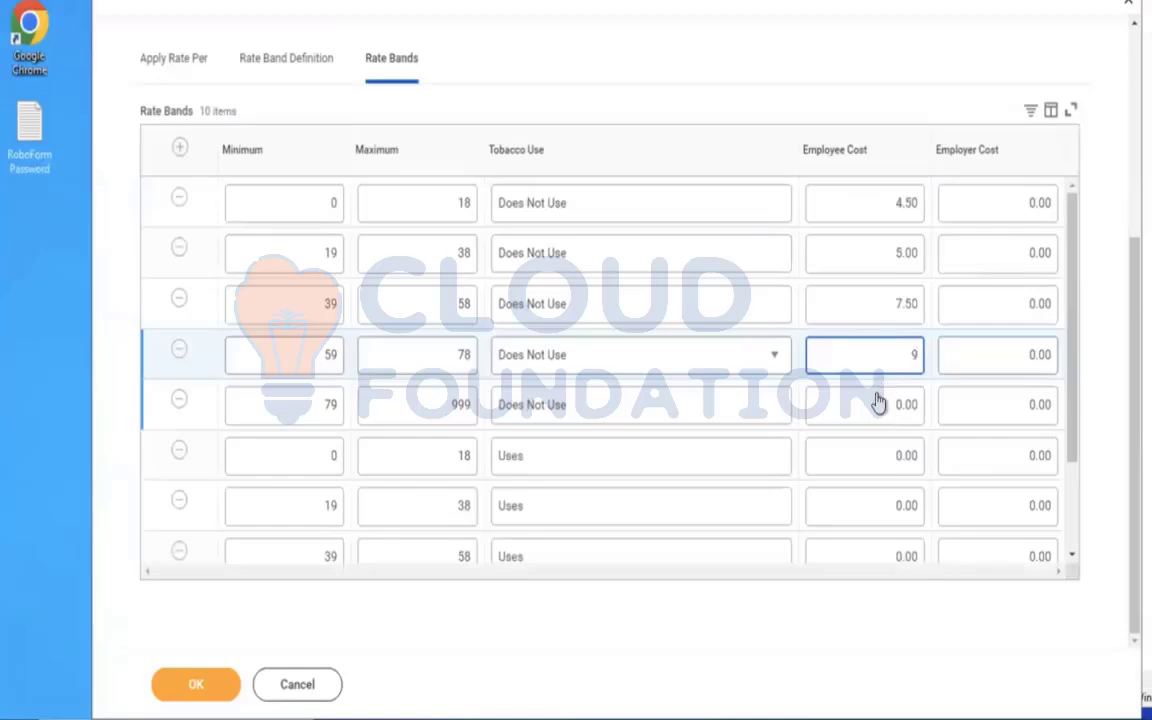
pyautogui.click(877, 404)
pyautogui.write('10')
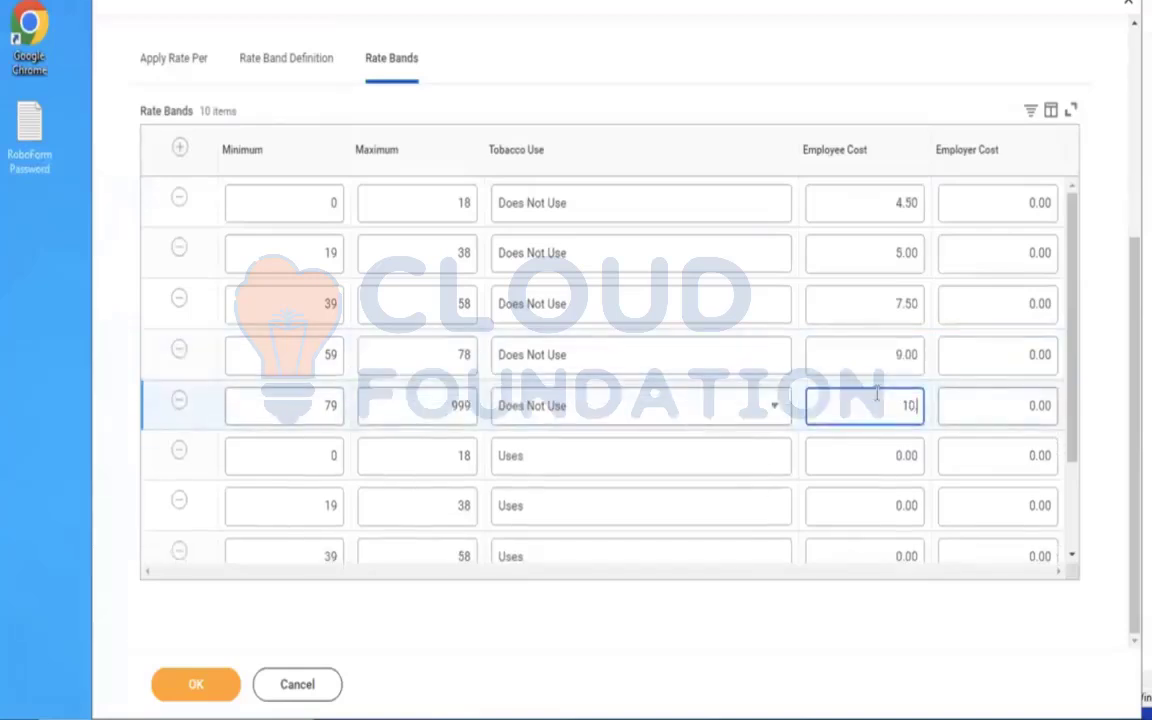
pyautogui.write('.50')
# Set the employee costs for the Uses tobacco bands 0–18, 19–38 and 39–58 to 5.50, 6.00 and 7.00.
pyautogui.click(887, 458)
pyautogui.write('5')
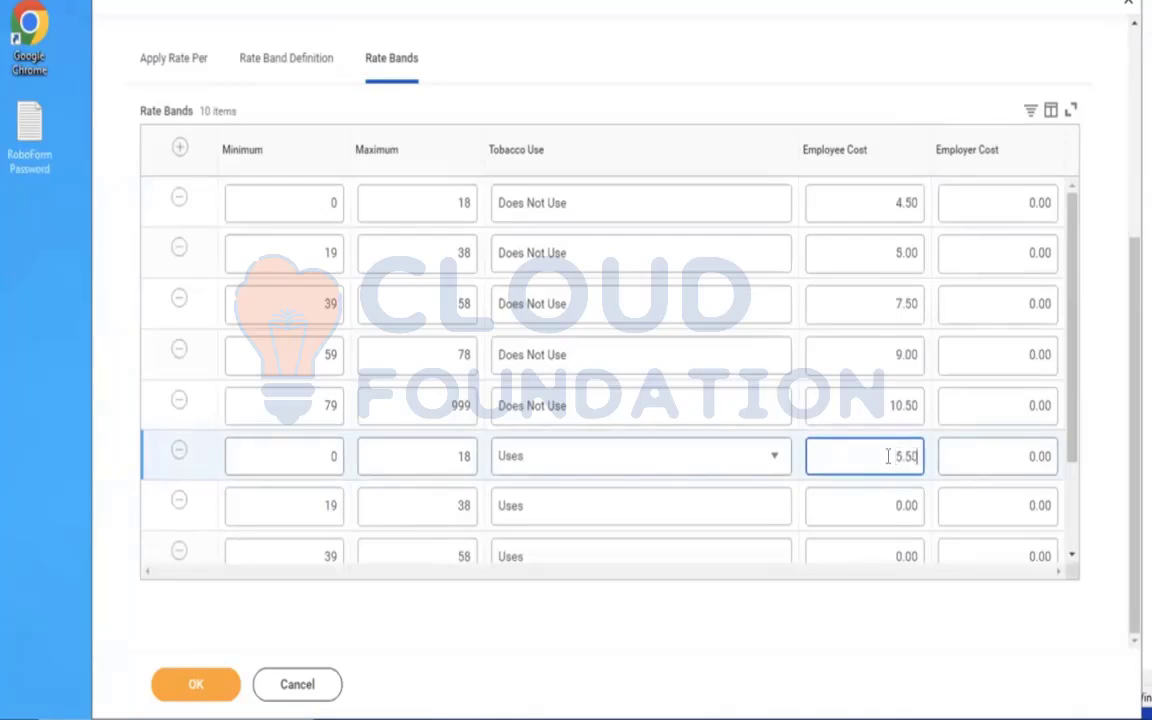
pyautogui.click(884, 507)
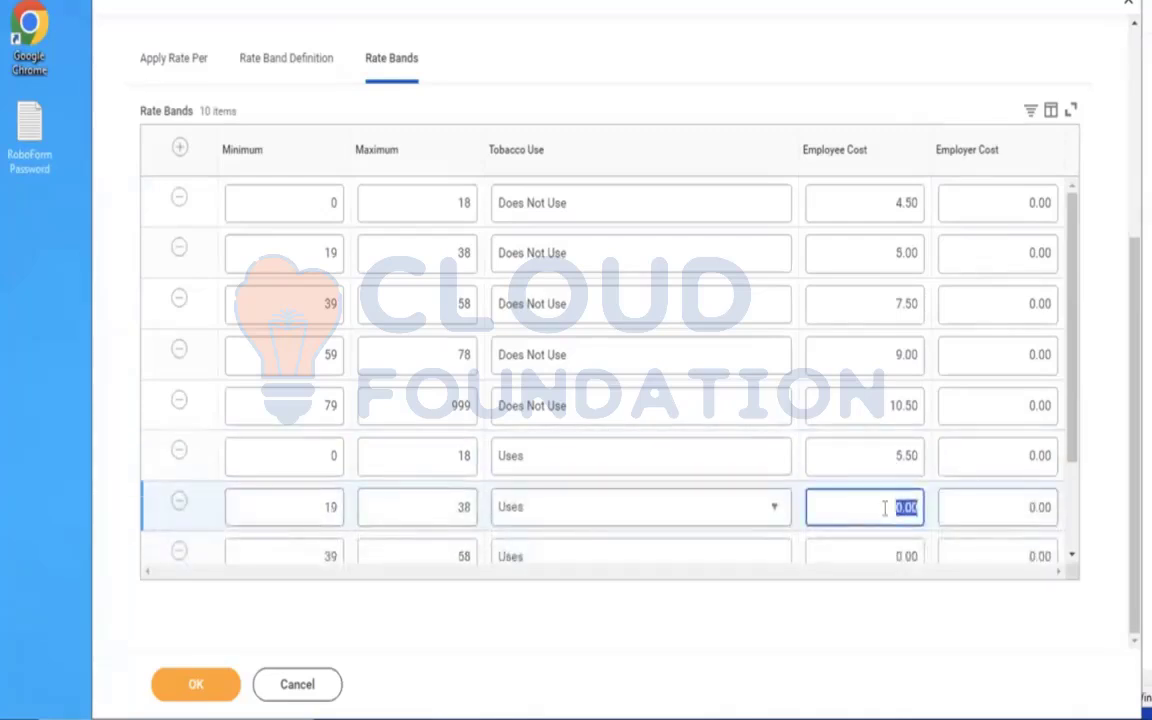
pyautogui.write('6')
pyautogui.click(884, 557)
pyautogui.write('7')
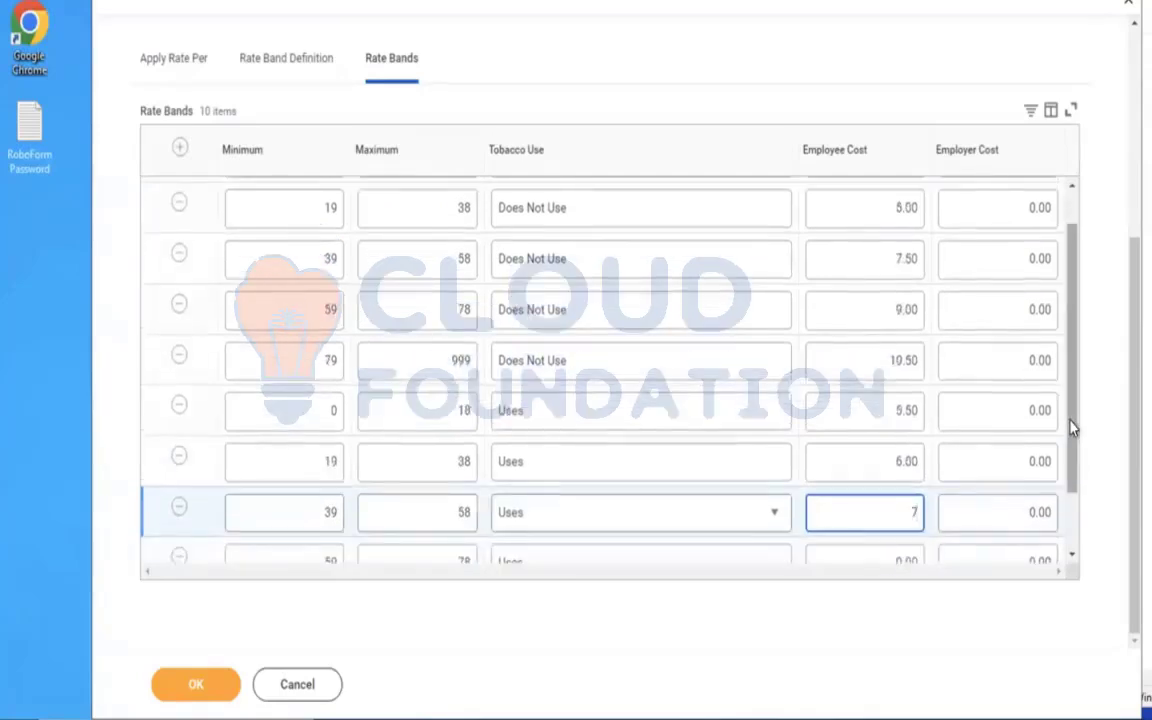
# Set the employee costs for the Uses tobacco bands 59–78 and 79–999 to 9.00 each.
pyautogui.scroll(-1, 1064, 506)
pyautogui.click(887, 487)
pyautogui.write('9')
pyautogui.click(861, 545)
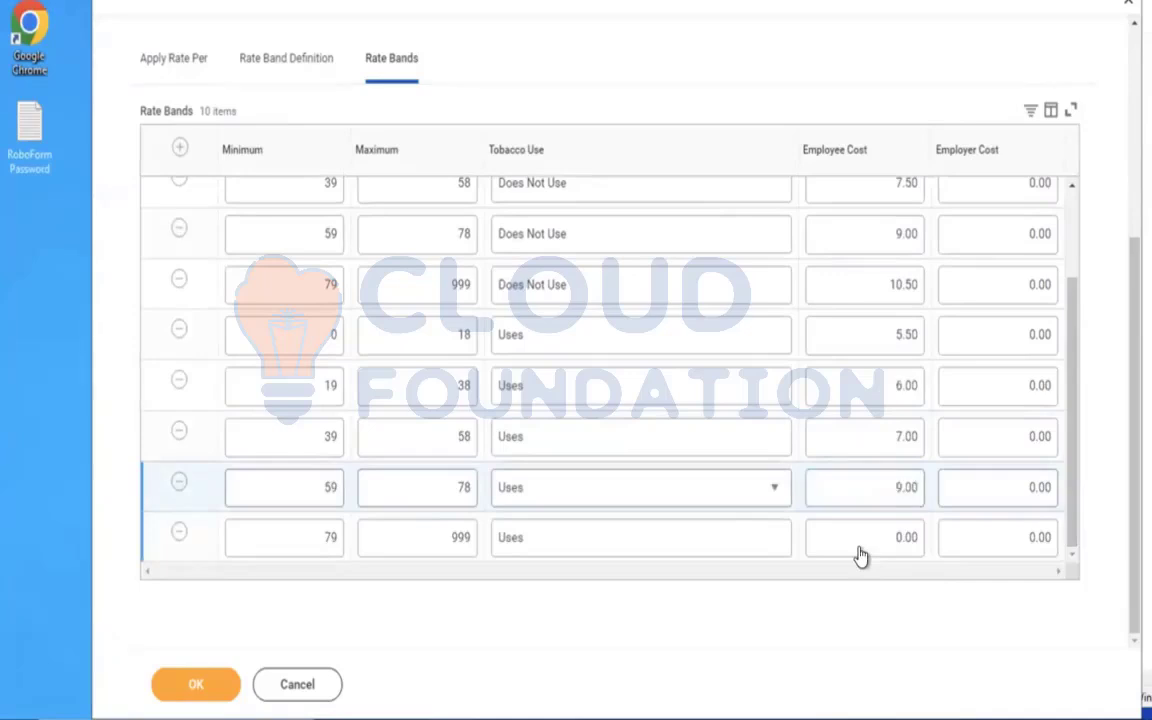
pyautogui.write('9')
pyautogui.click(663, 648)
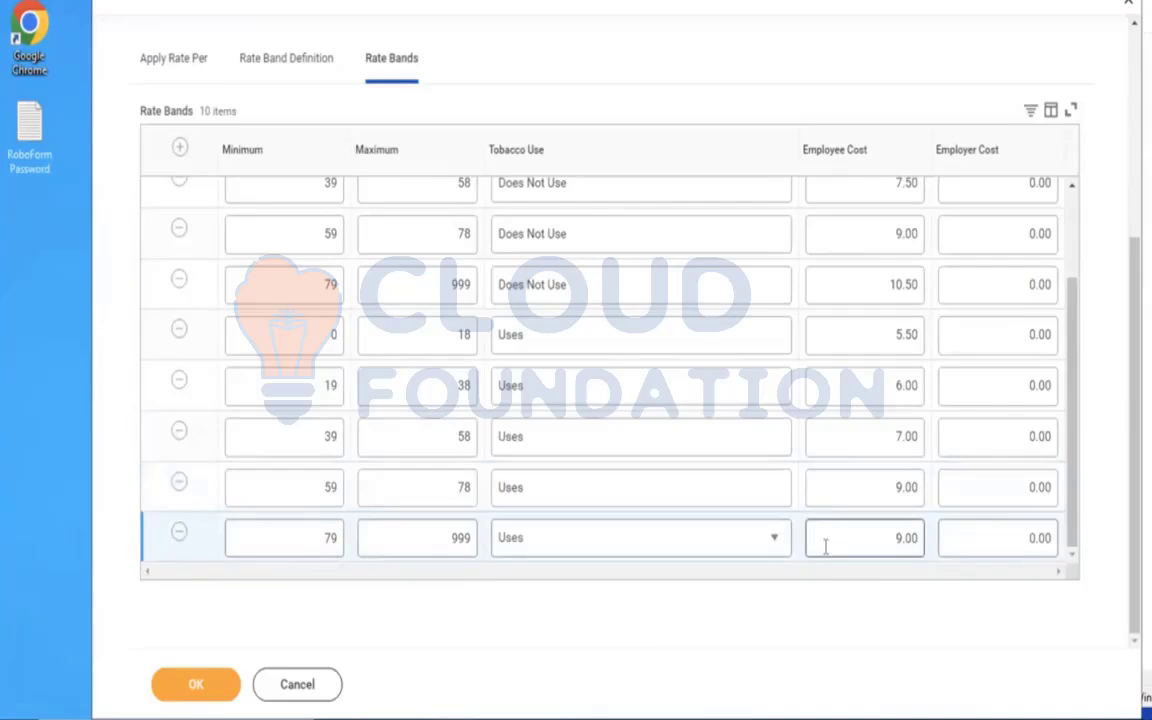
# Change the employee cost of the 79–999 Uses tobacco band to 10 and submit the insurance rate.
pyautogui.click(888, 537)
pyautogui.write('10')
pyautogui.click(880, 595)
pyautogui.click(191, 696)
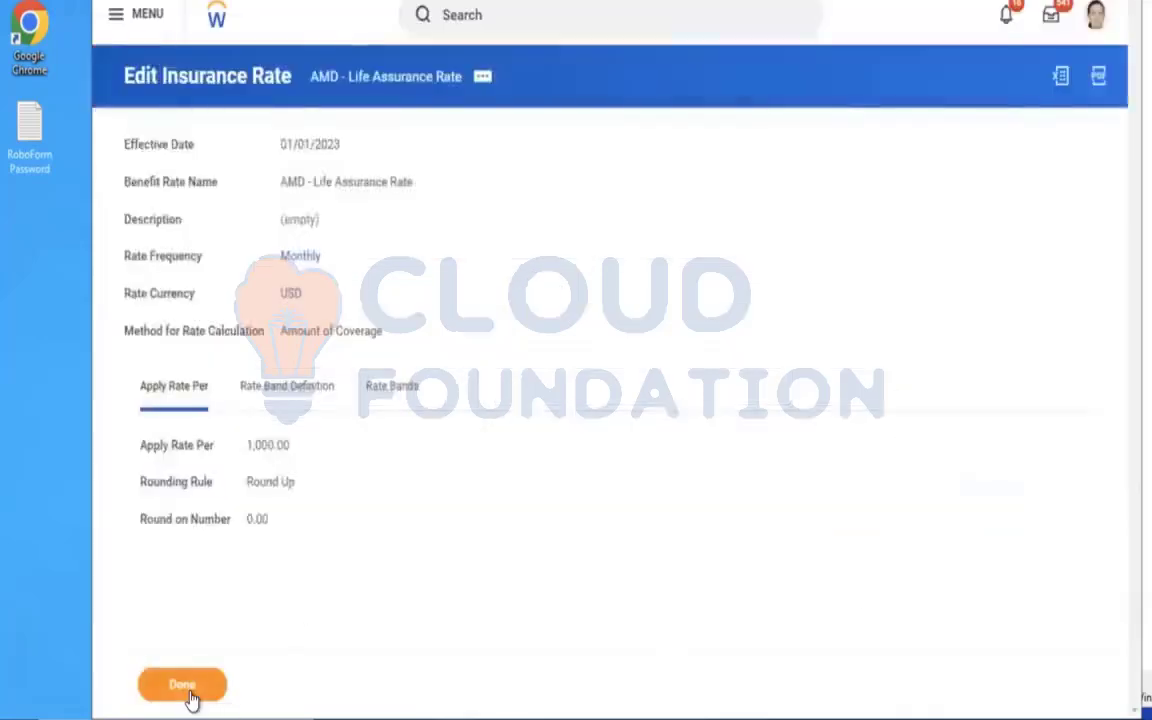
# Search for "create ben plan" and open the Create Benefit Plan task.
pyautogui.click(483, 31)
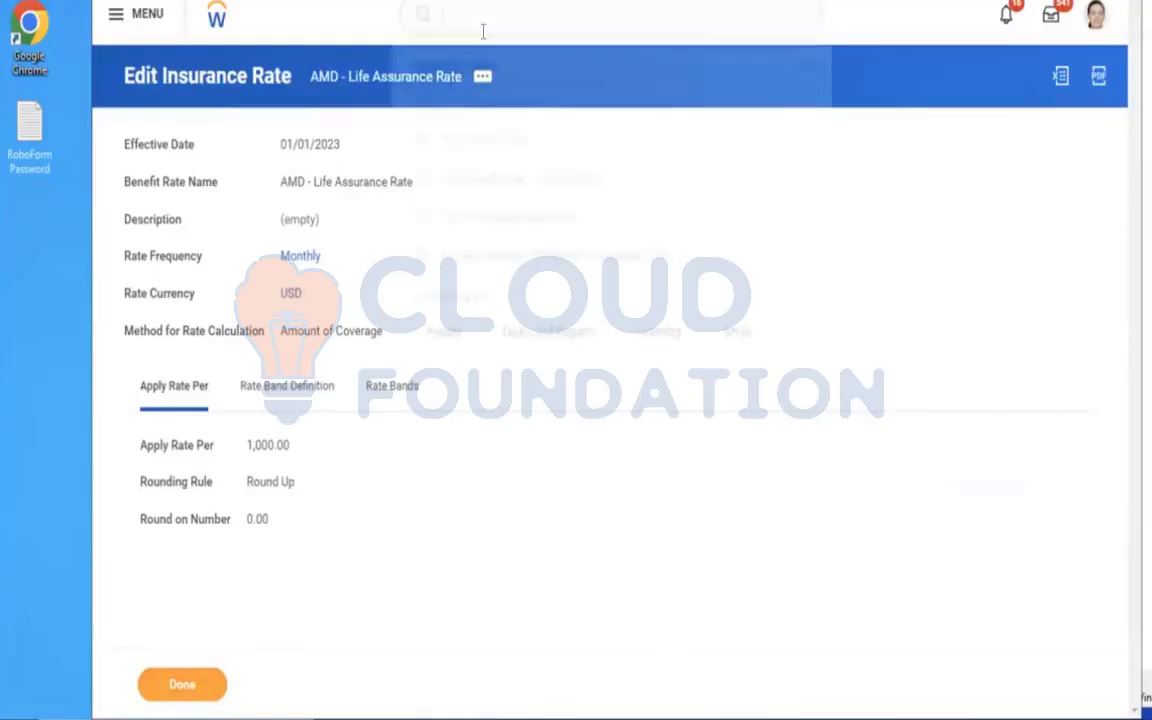
pyautogui.write('create ben')
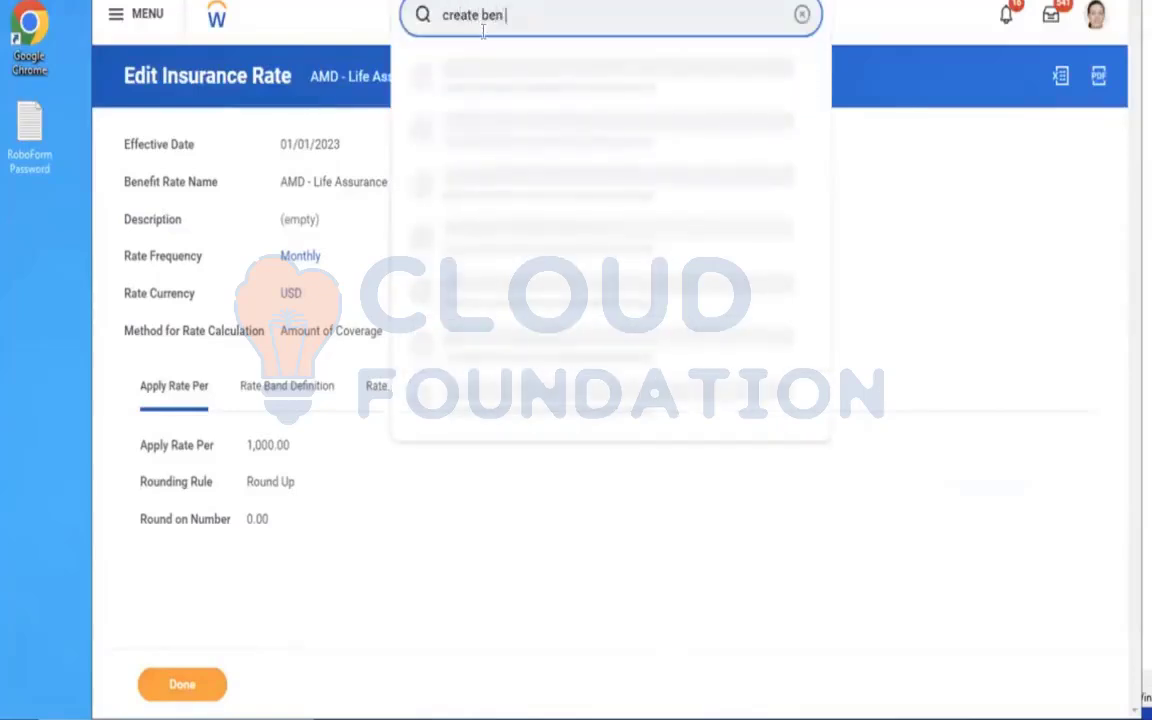
pyautogui.write(' plan')
pyautogui.click(497, 88)
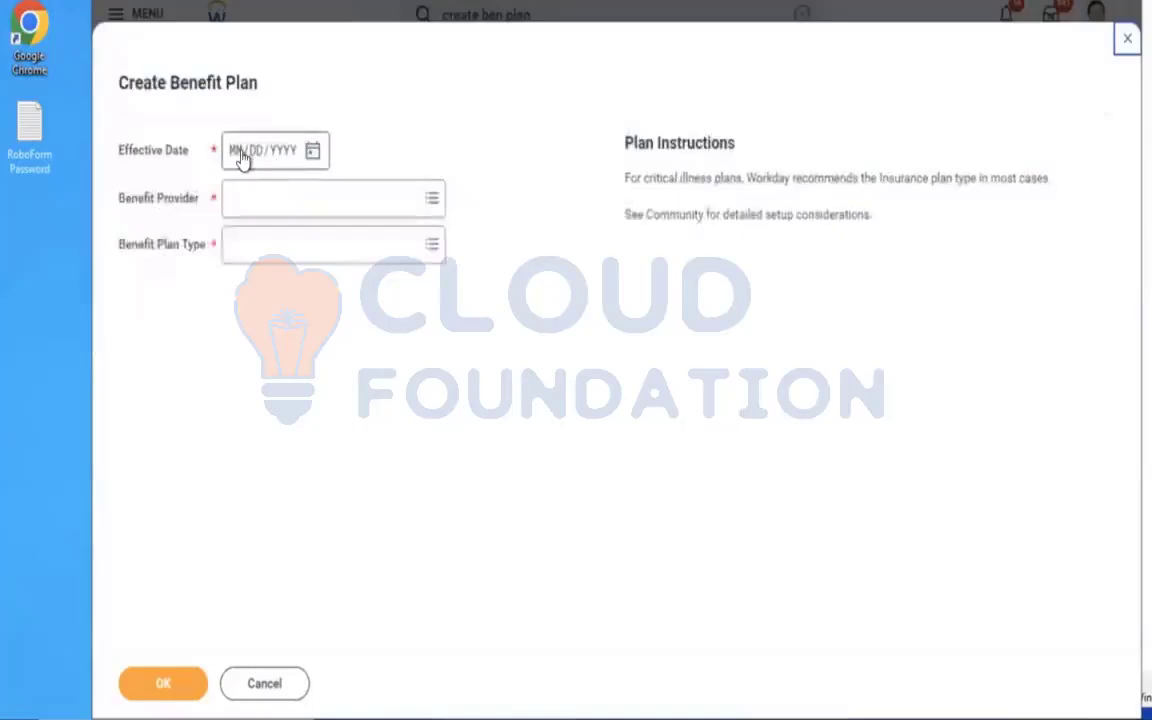
# Set the new benefit plan's effective date to 01/01/2023 and its provider to Aviva, and display the plan type choices.
pyautogui.click(241, 158)
pyautogui.write('01012020')
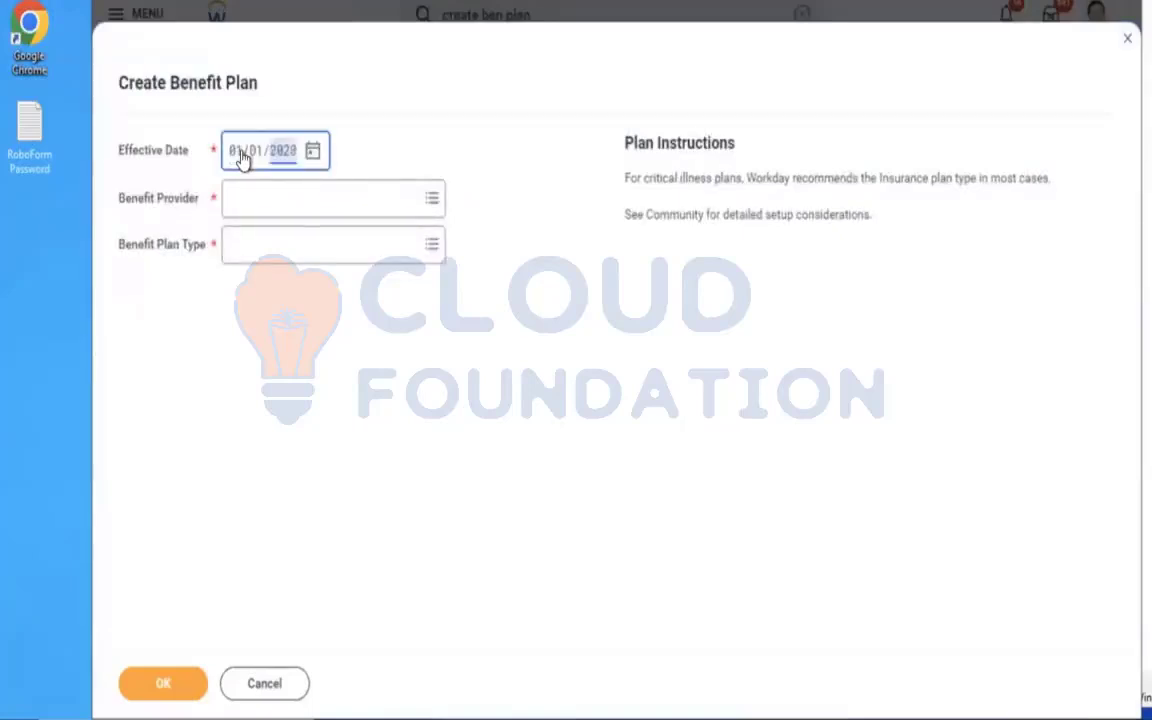
pyautogui.click(281, 199)
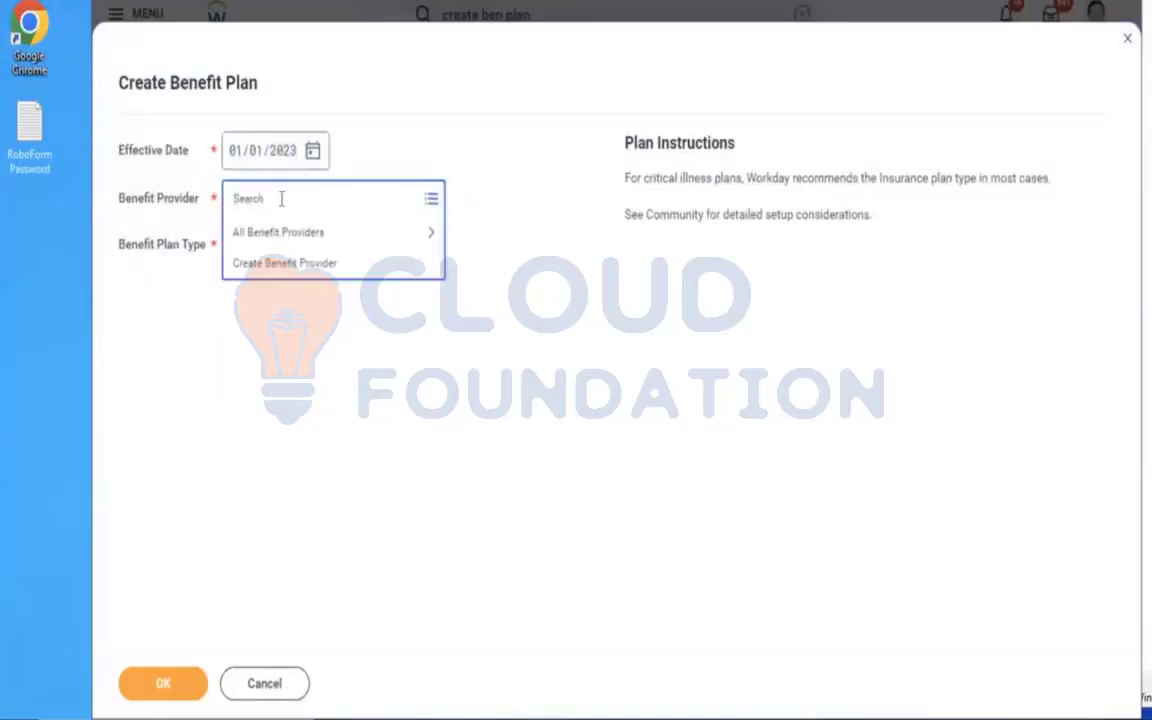
pyautogui.write('ae')
pyautogui.write('iva')
pyautogui.press('Return')
pyautogui.click(291, 259)
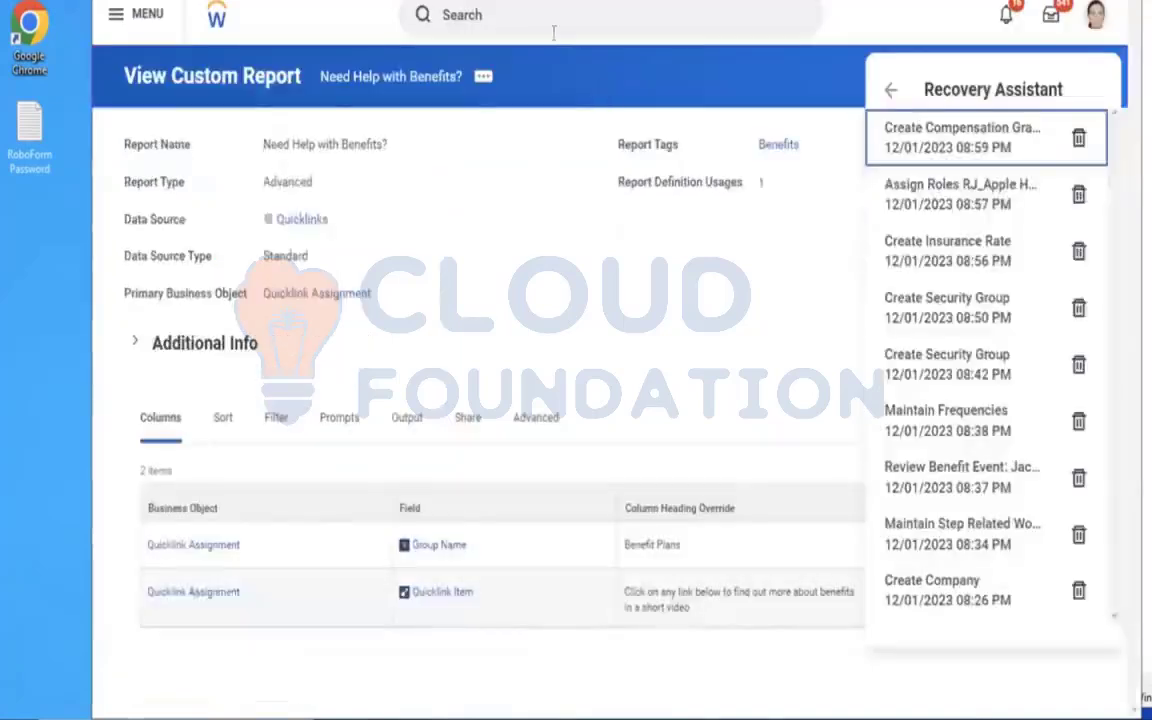
# In another Workday page, search for "maintain ben cov type", open Maintain Benefit Coverage Types and expand Insurance Coverage Types.
pyautogui.click(540, 26)
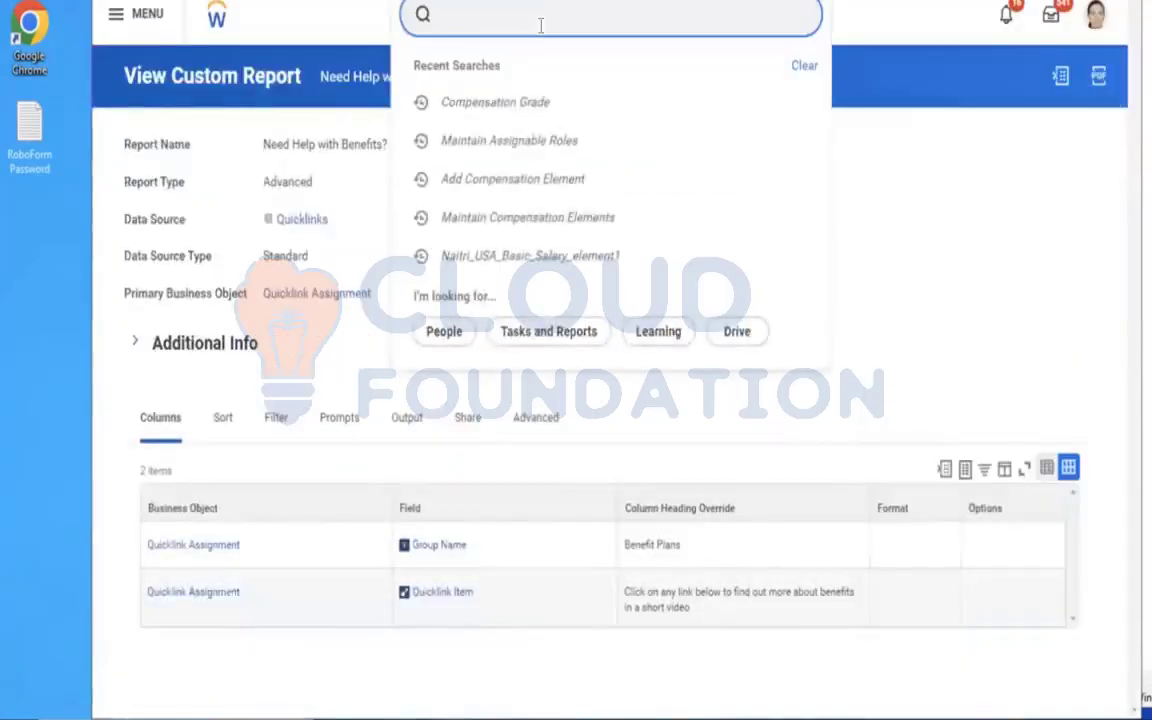
pyautogui.write('maintain ben c')
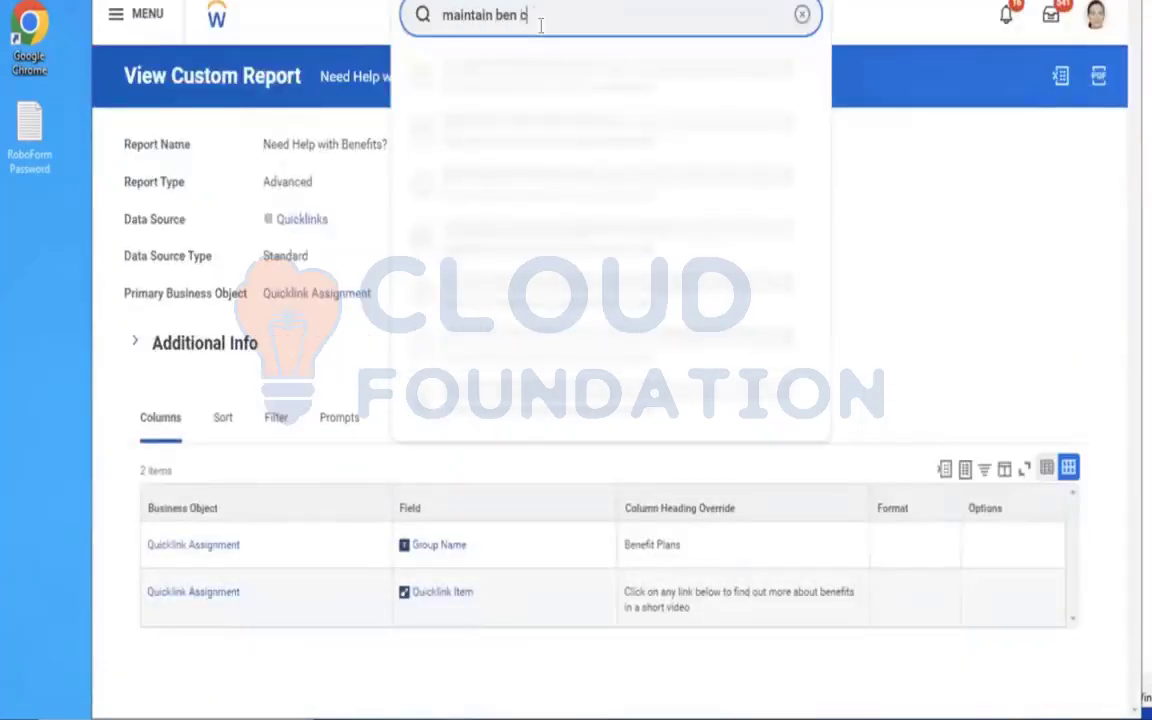
pyautogui.write('ov type')
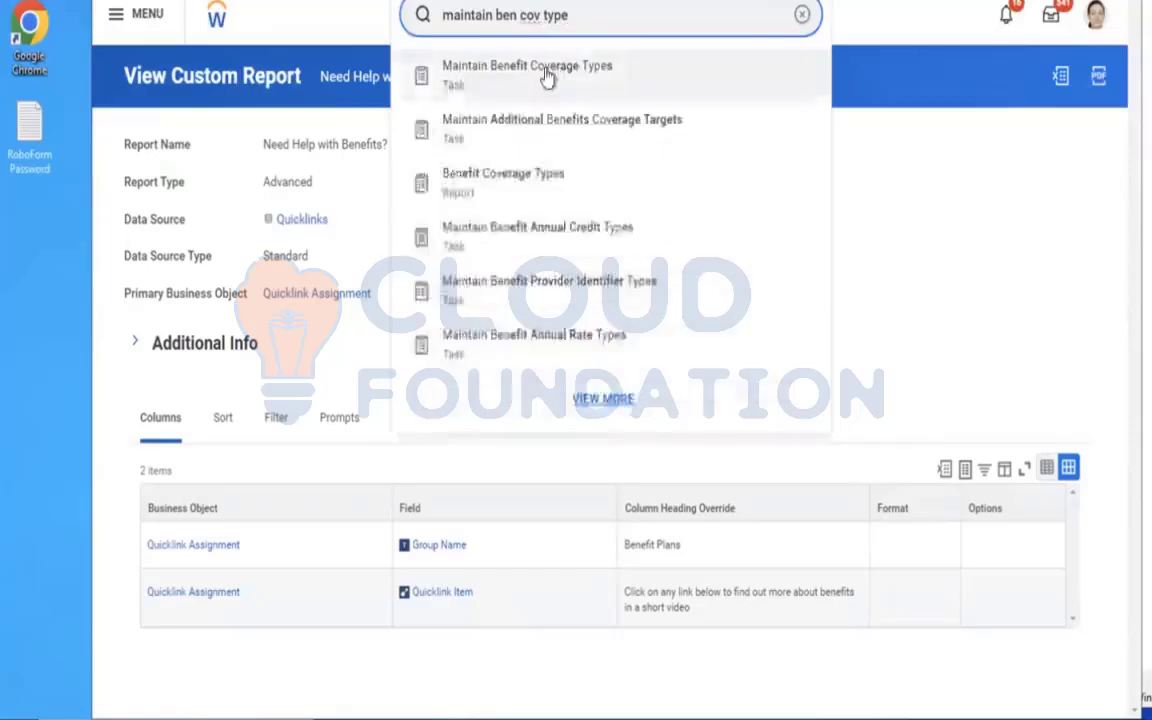
pyautogui.click(545, 70)
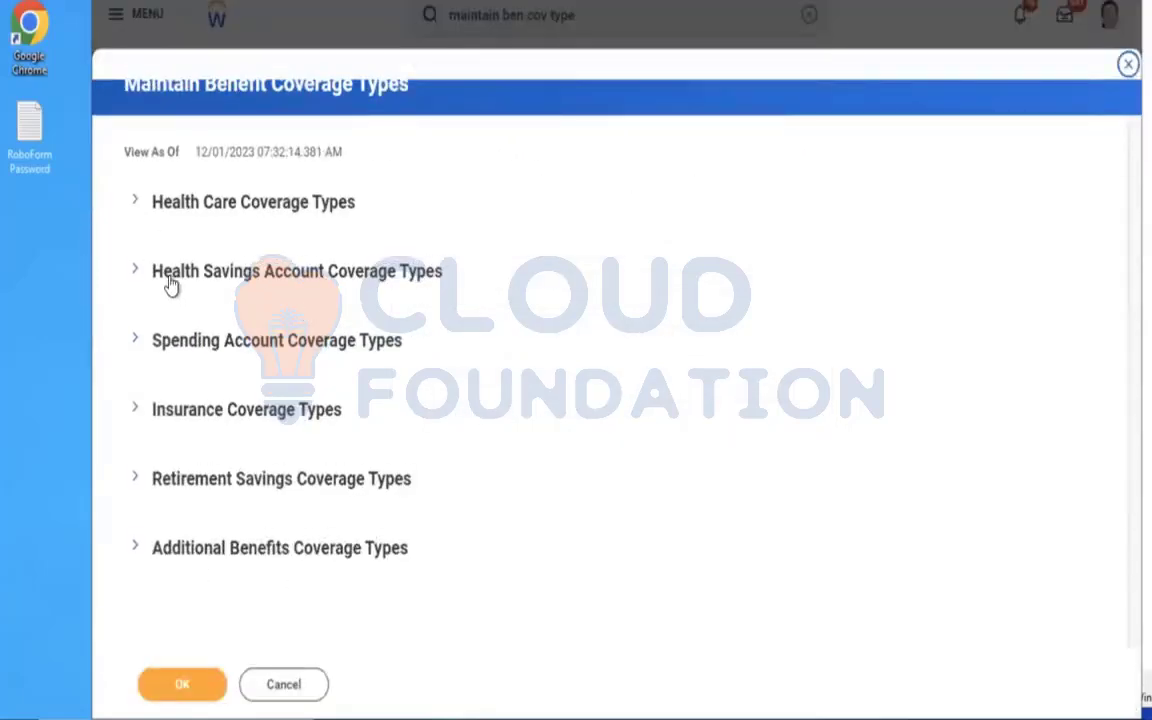
pyautogui.click(205, 424)
pyautogui.scroll(-4, 640, 295)
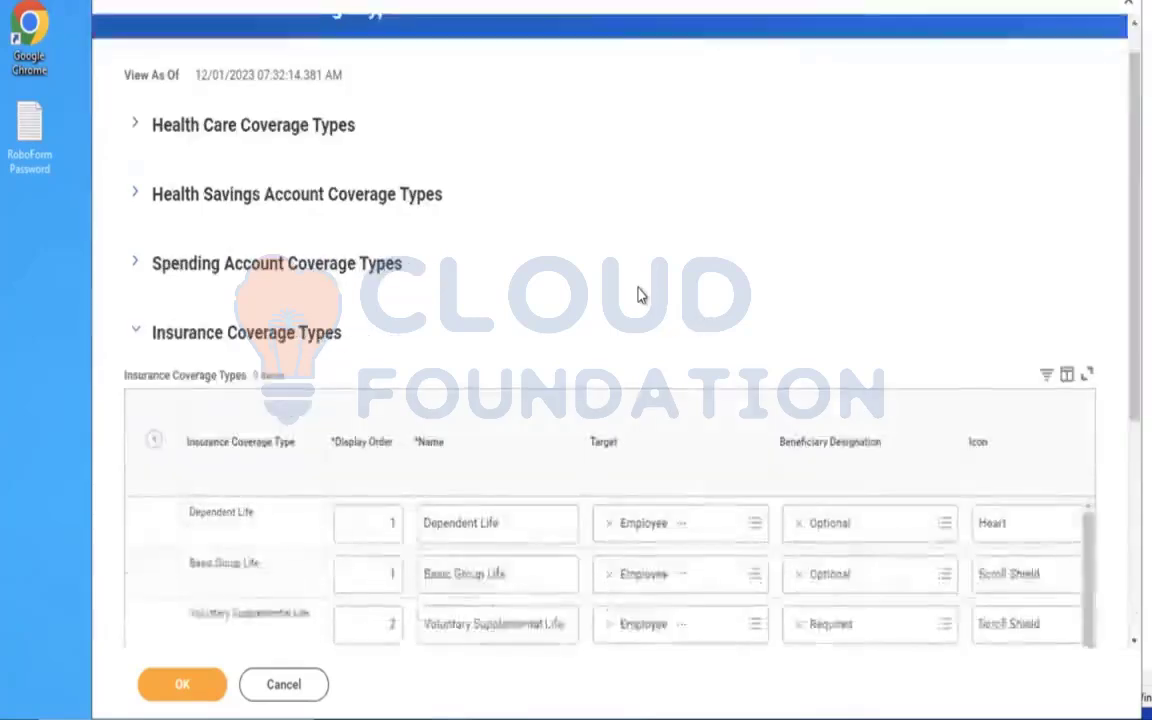
# Add a blank insurance coverage type row and rename the Dependent Life coverage type to AMD Dependent Life.
pyautogui.click(155, 173)
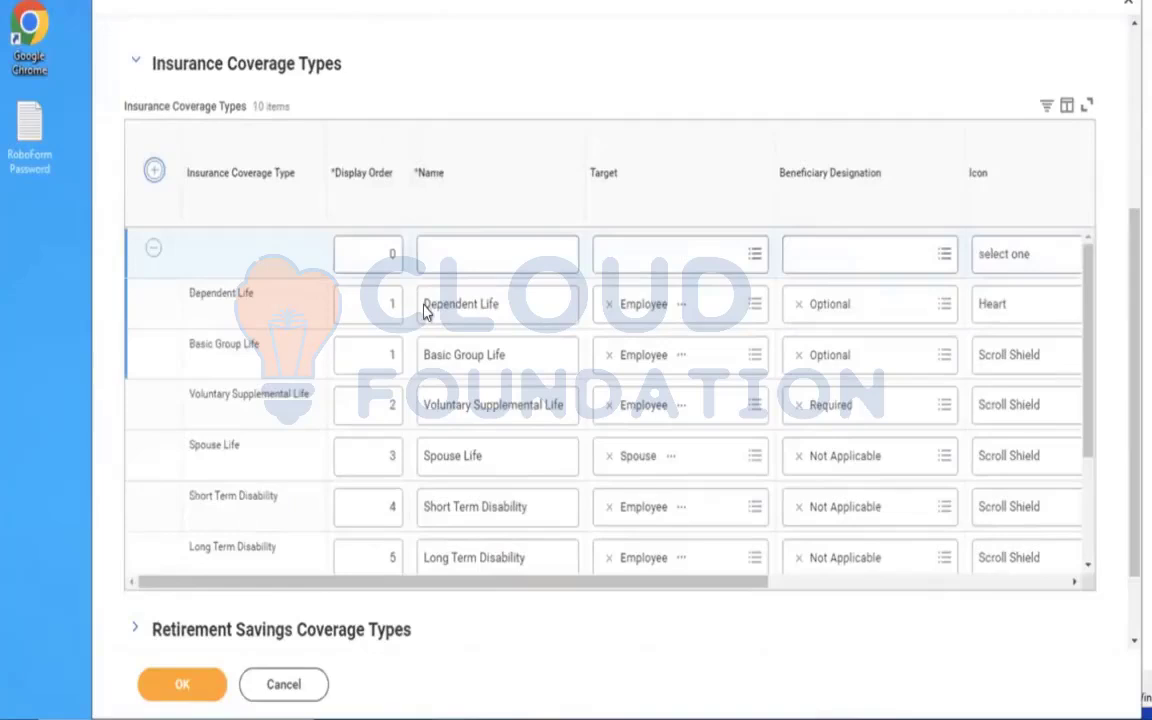
pyautogui.click(425, 310)
pyautogui.click(424, 307)
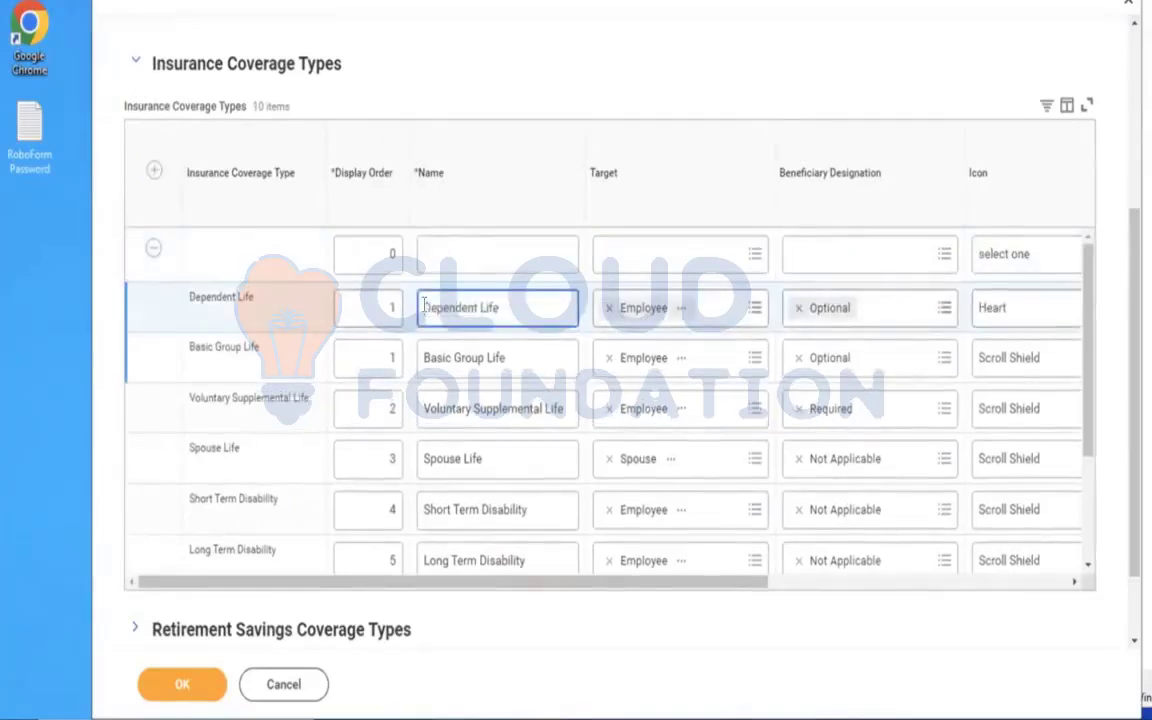
pyautogui.write('and')
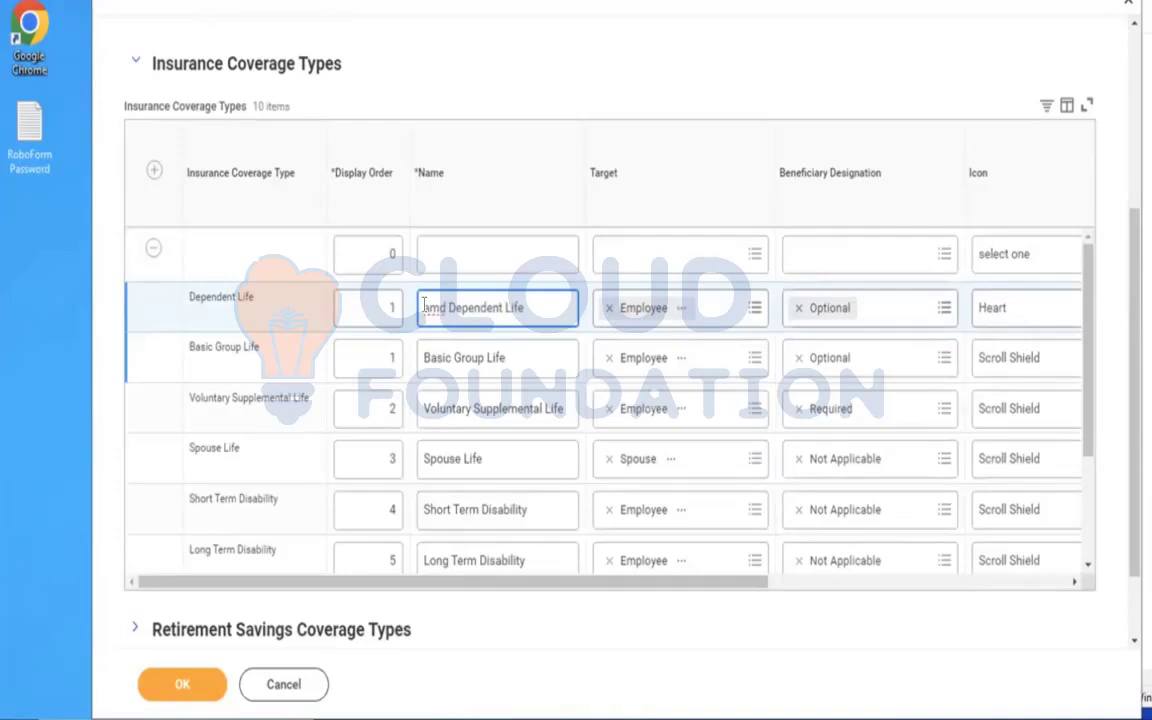
pyautogui.press('BackSpace')
pyautogui.press('BackSpace')
pyautogui.press('BackSpace')
pyautogui.press('BackSpace')
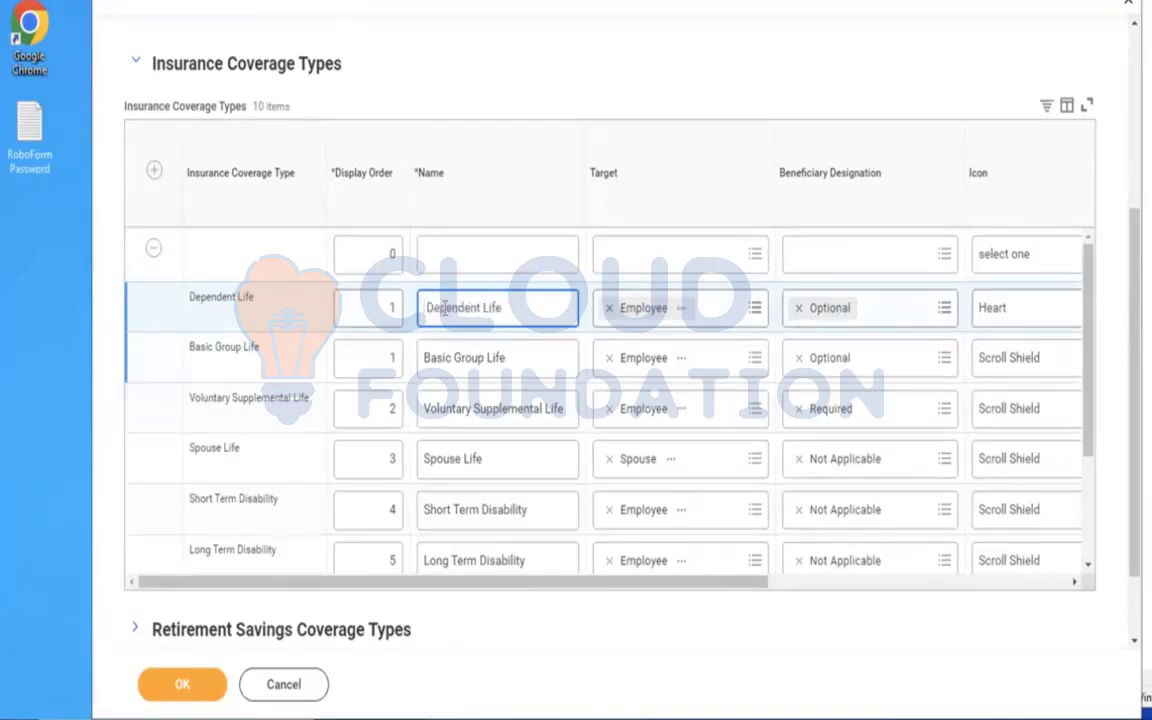
pyautogui.write('AM')
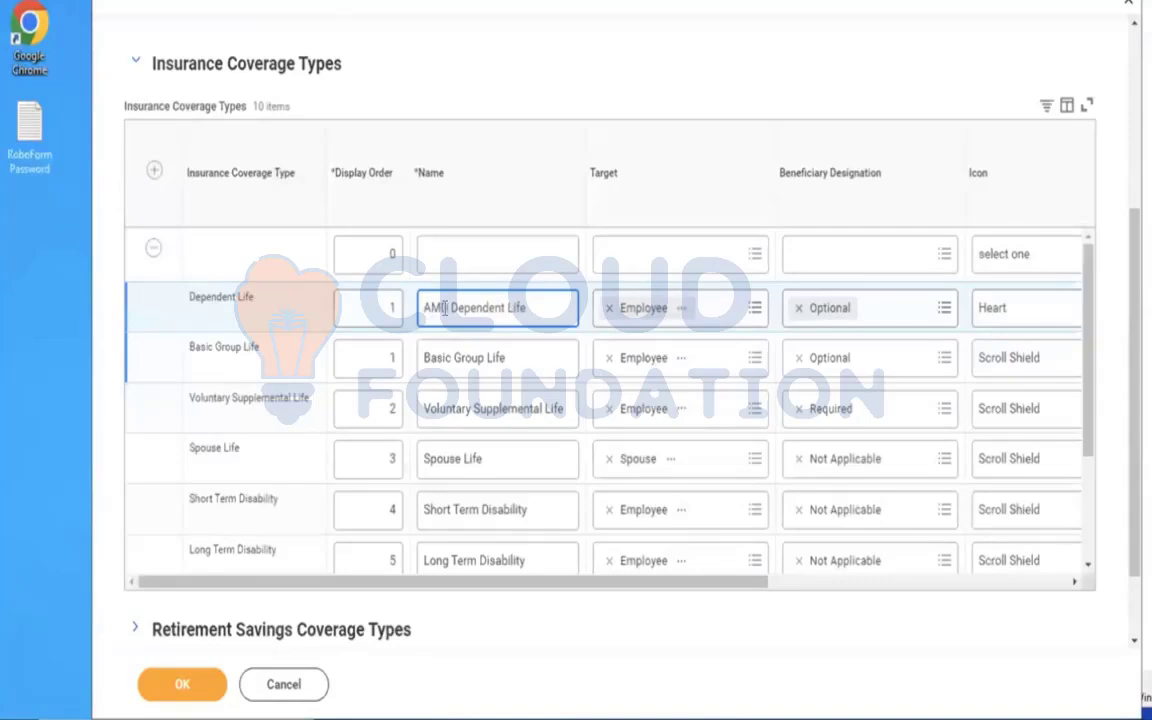
# Name the new insurance coverage type AMD Life Assurance and set its display order to 1.
pyautogui.click(453, 254)
pyautogui.write('AMD Life')
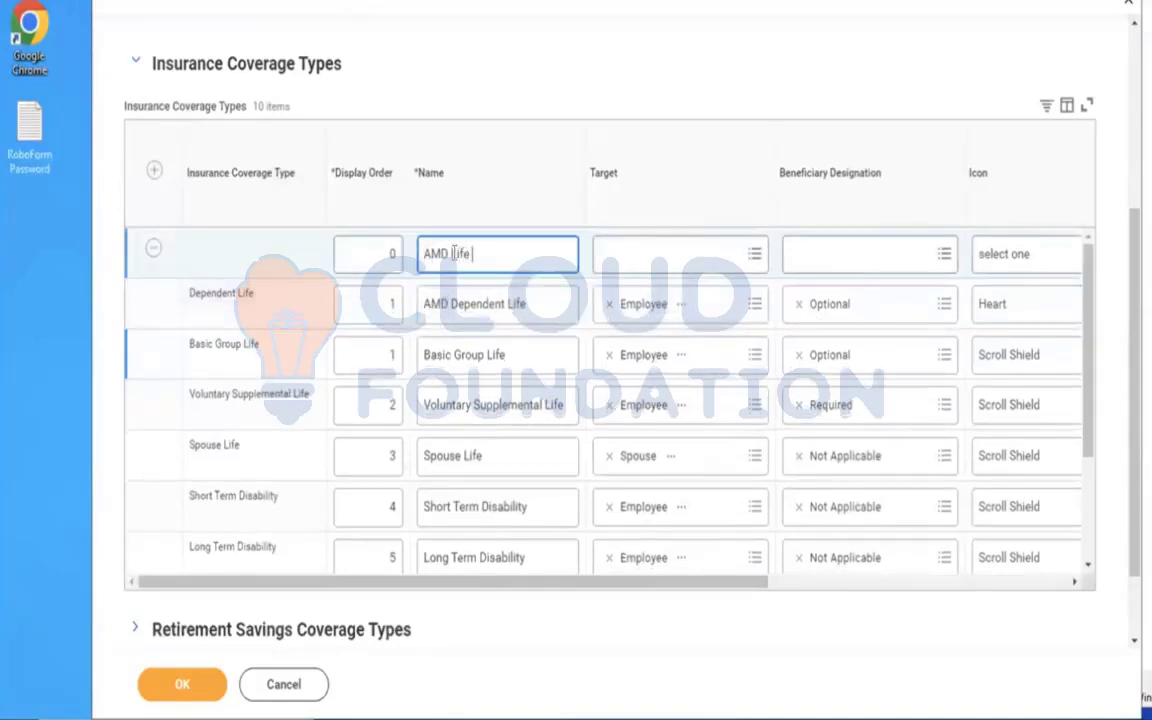
pyautogui.write(' Assurance')
pyautogui.click(373, 253)
pyautogui.write('1')
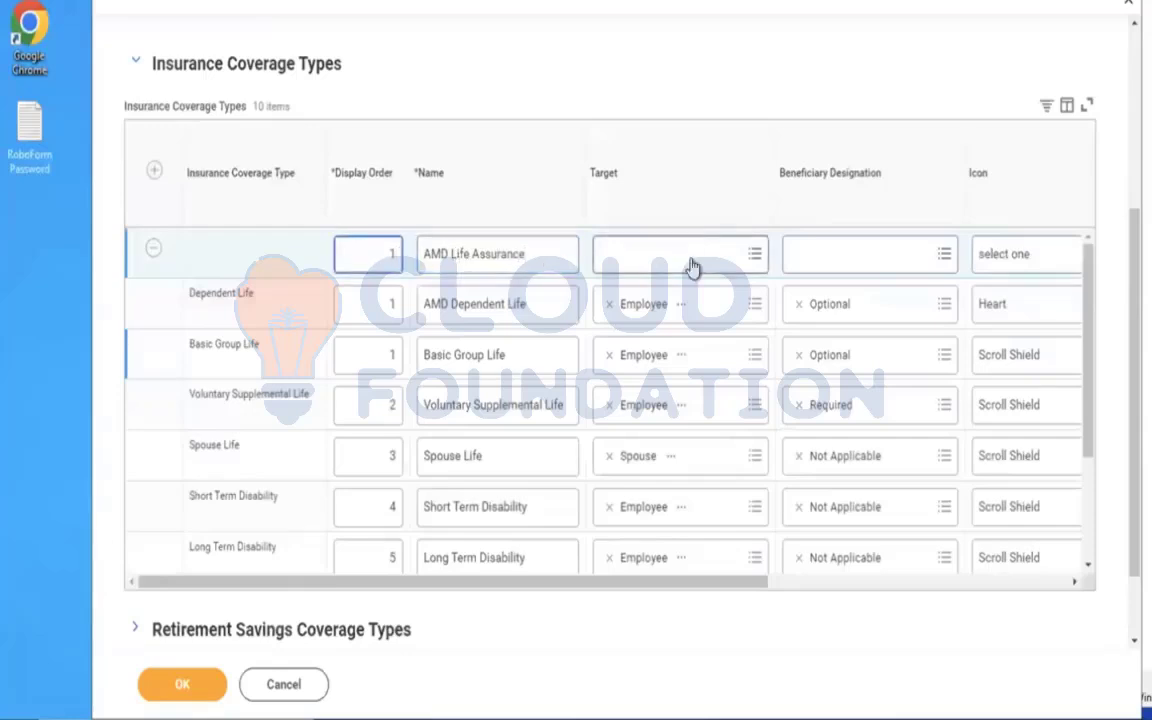
# Set the AMD Life Assurance coverage type's target to Employee and beneficiary designation to Optional, and save the coverage types.
pyautogui.click(689, 257)
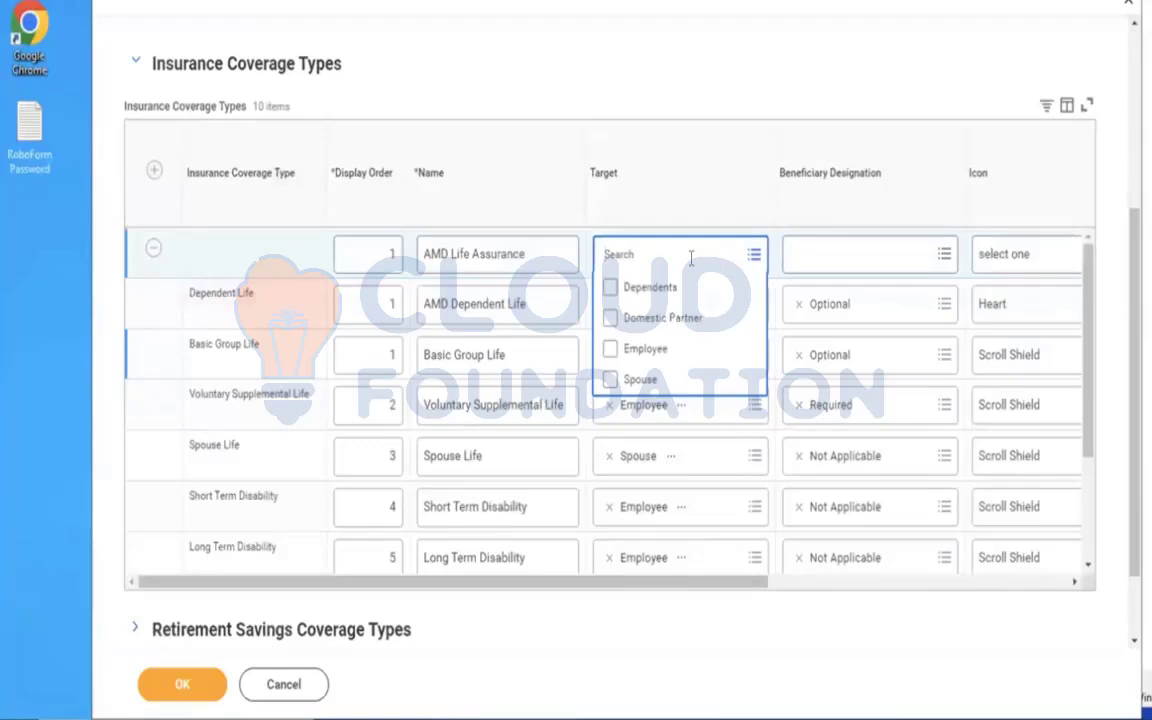
pyautogui.click(648, 350)
pyautogui.click(825, 252)
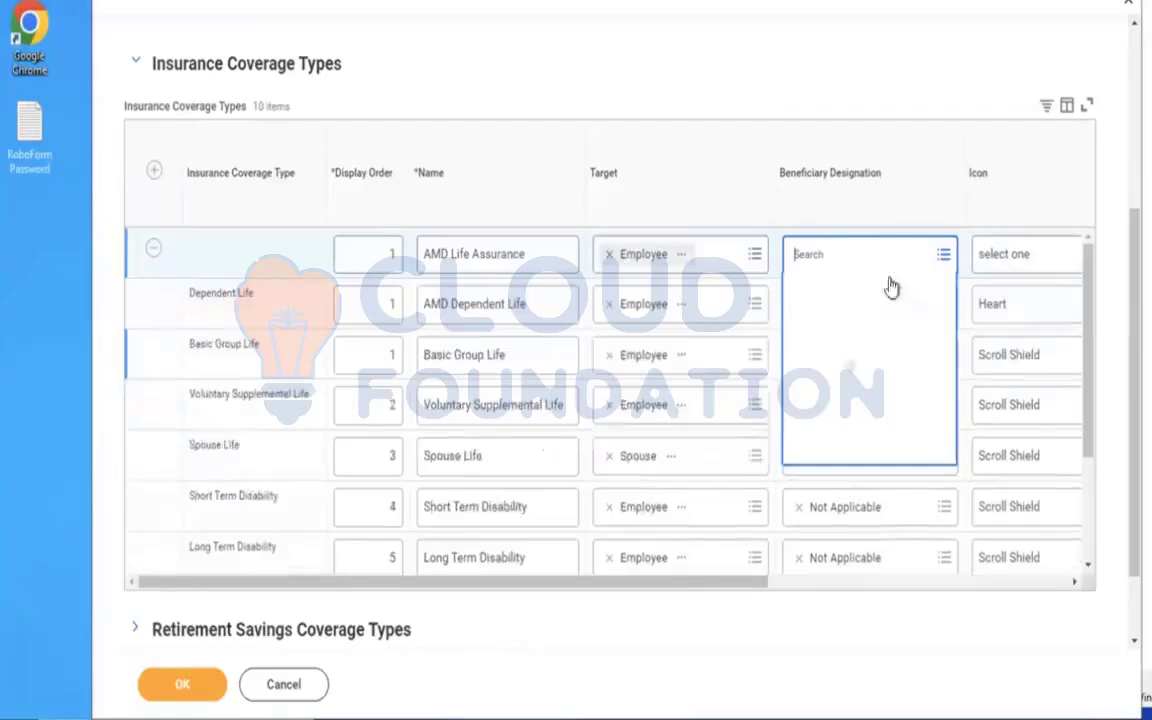
pyautogui.click(830, 318)
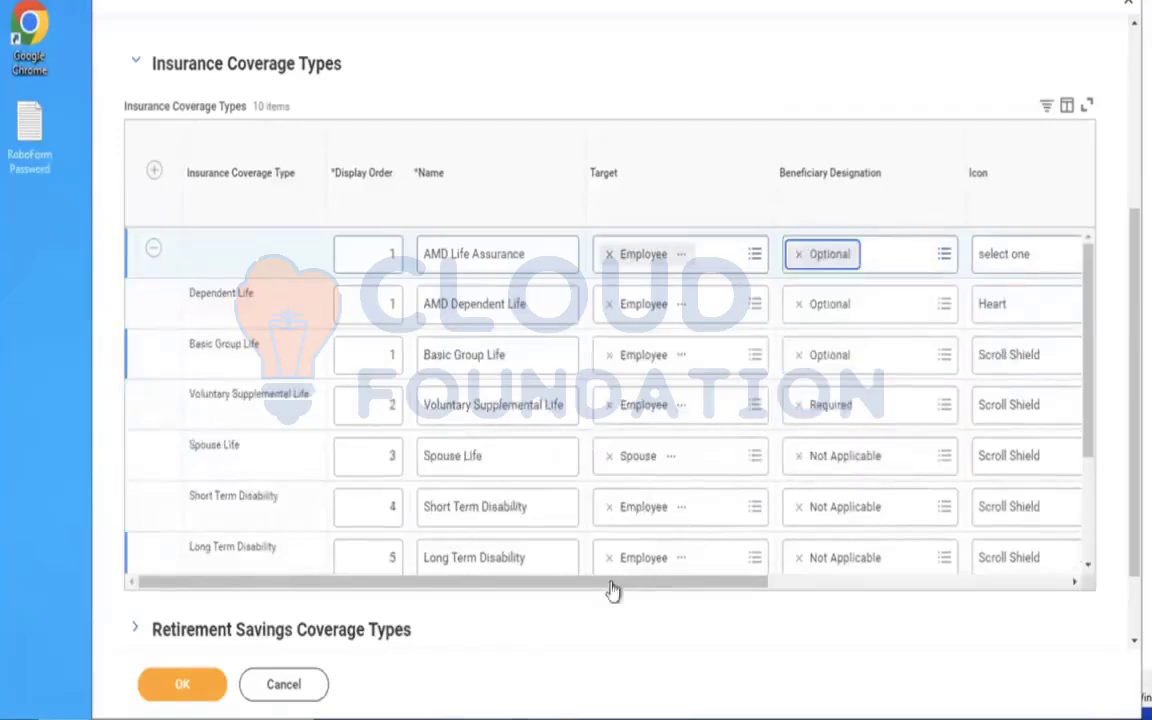
pyautogui.moveTo(743, 591); pyautogui.dragTo(1008, 581)
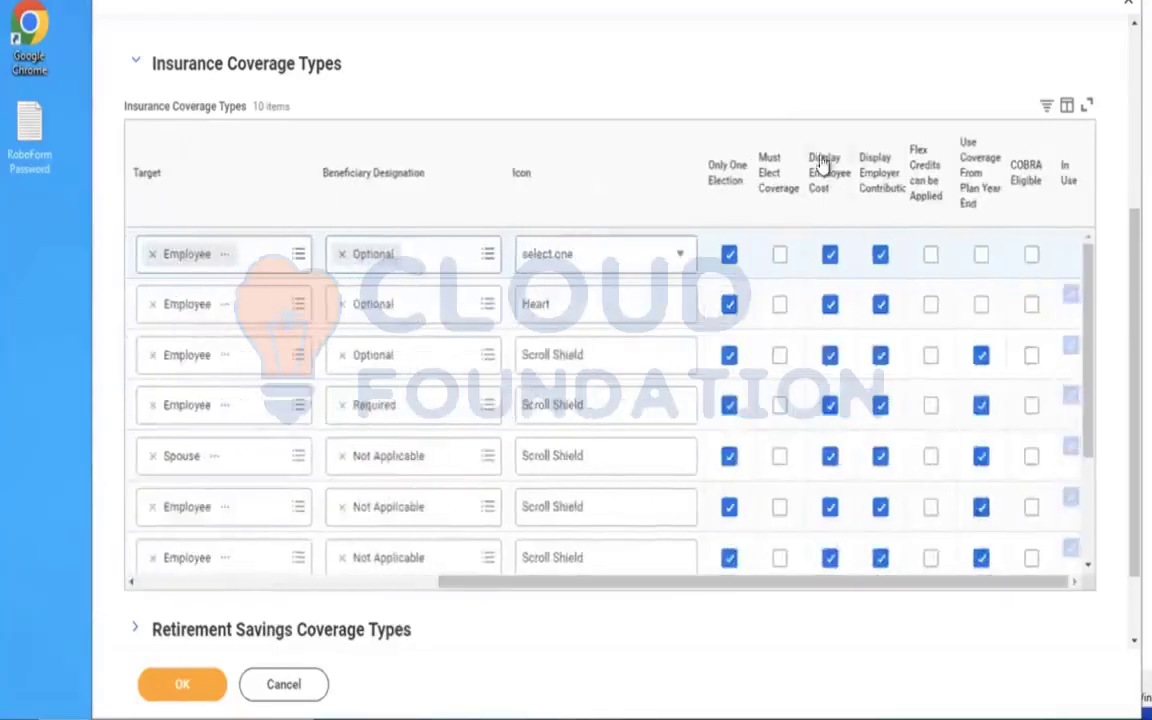
pyautogui.click(180, 680)
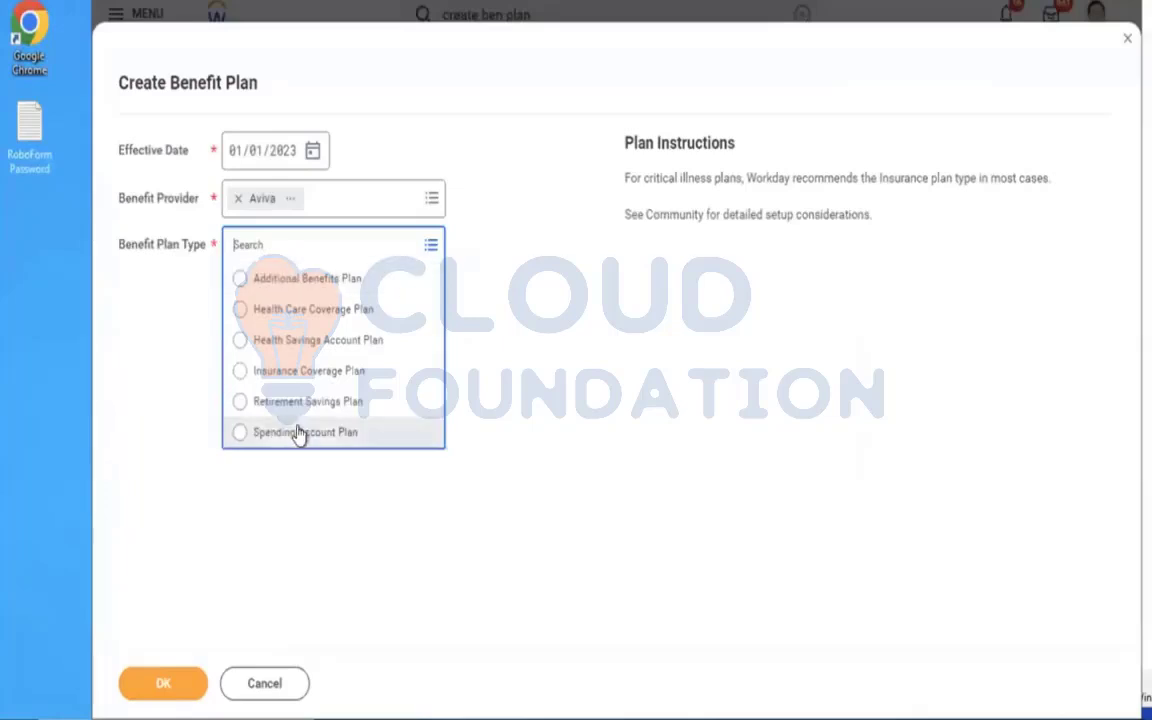
# Choose Insurance Coverage Plan as the benefit plan type, continue, and set the insurance coverage type to AMD Life Assurance.
pyautogui.click(275, 376)
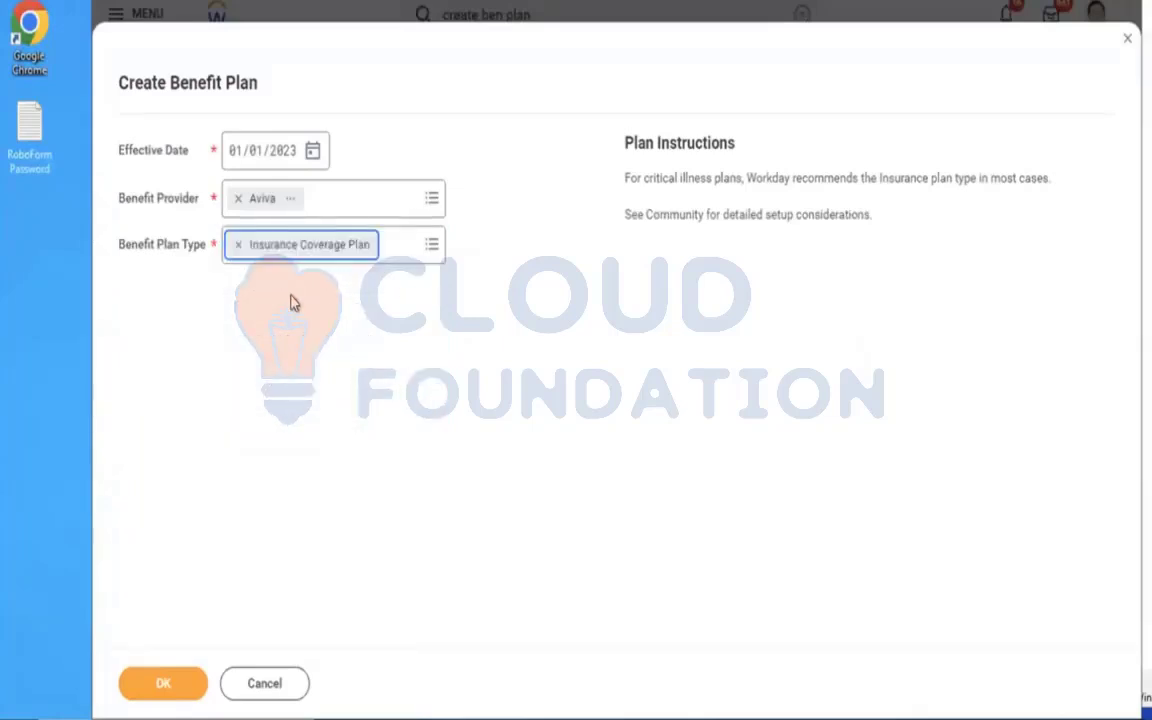
pyautogui.click(157, 684)
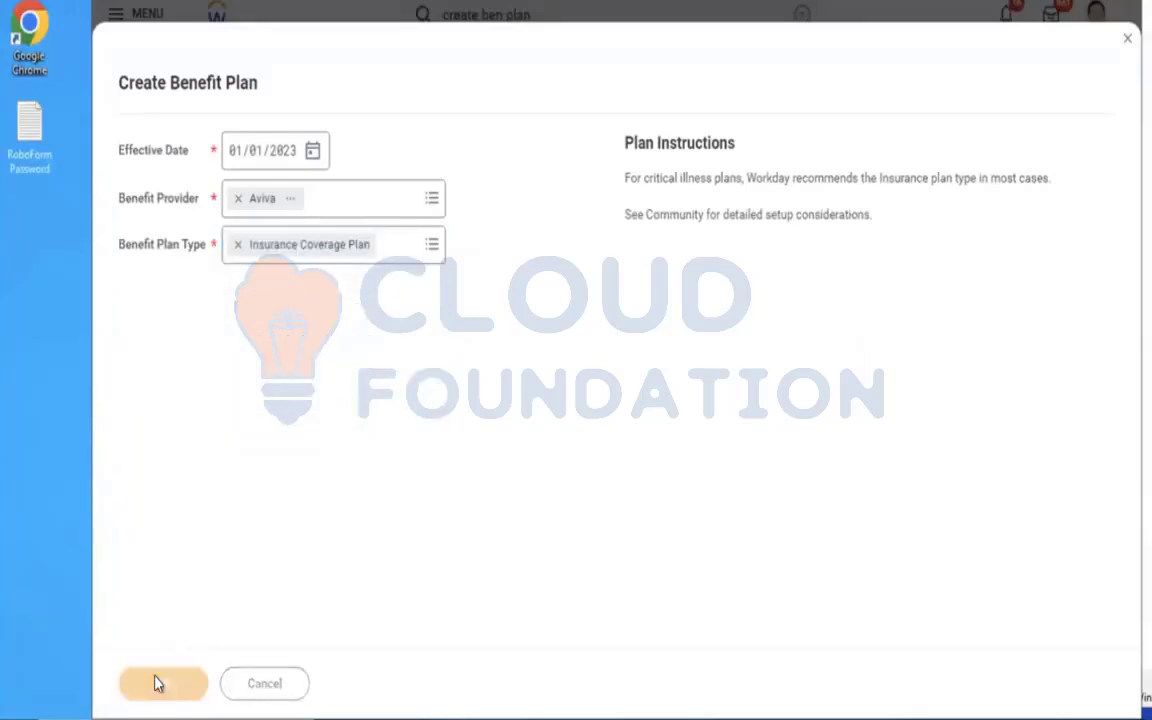
pyautogui.click(435, 226)
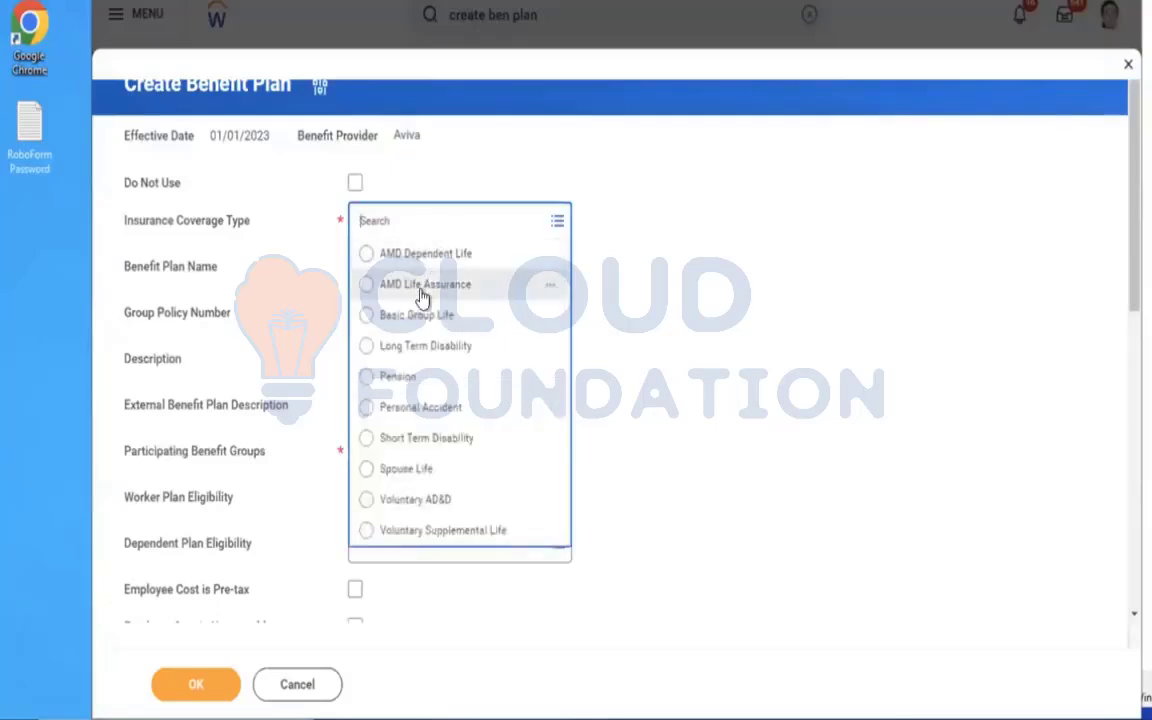
pyautogui.click(385, 280)
# Set the plan's participating benefit group to Active Employees in U.S. - Salaried.
pyautogui.click(424, 453)
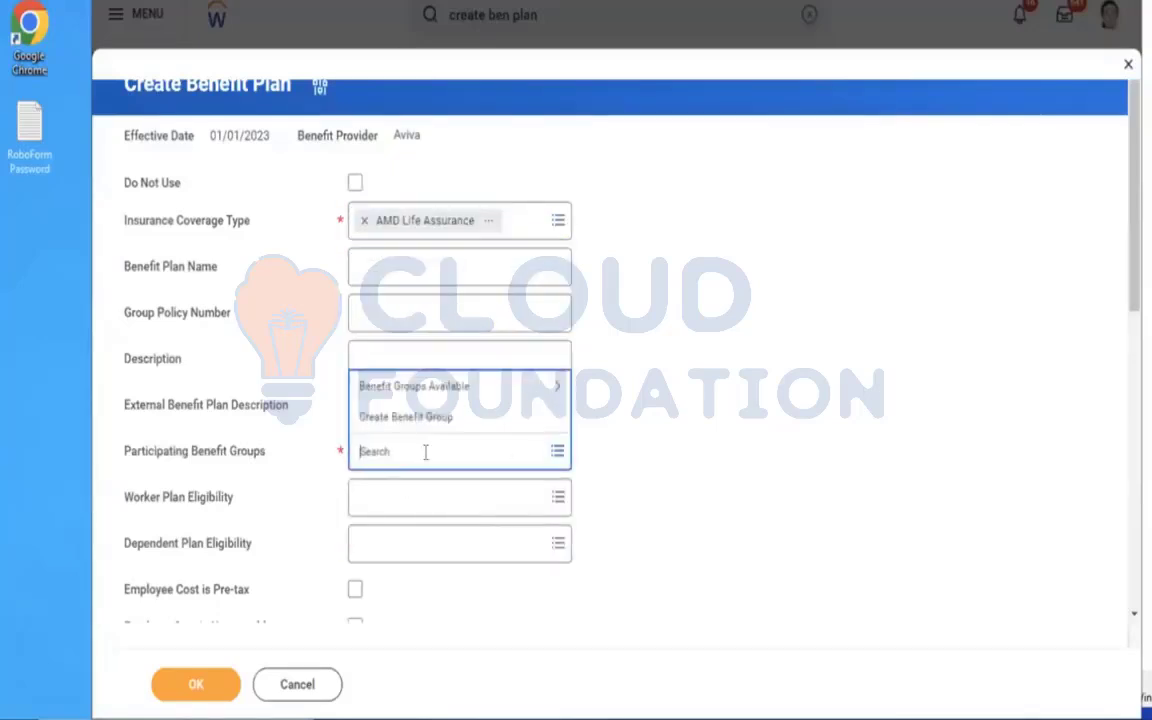
pyautogui.click(433, 390)
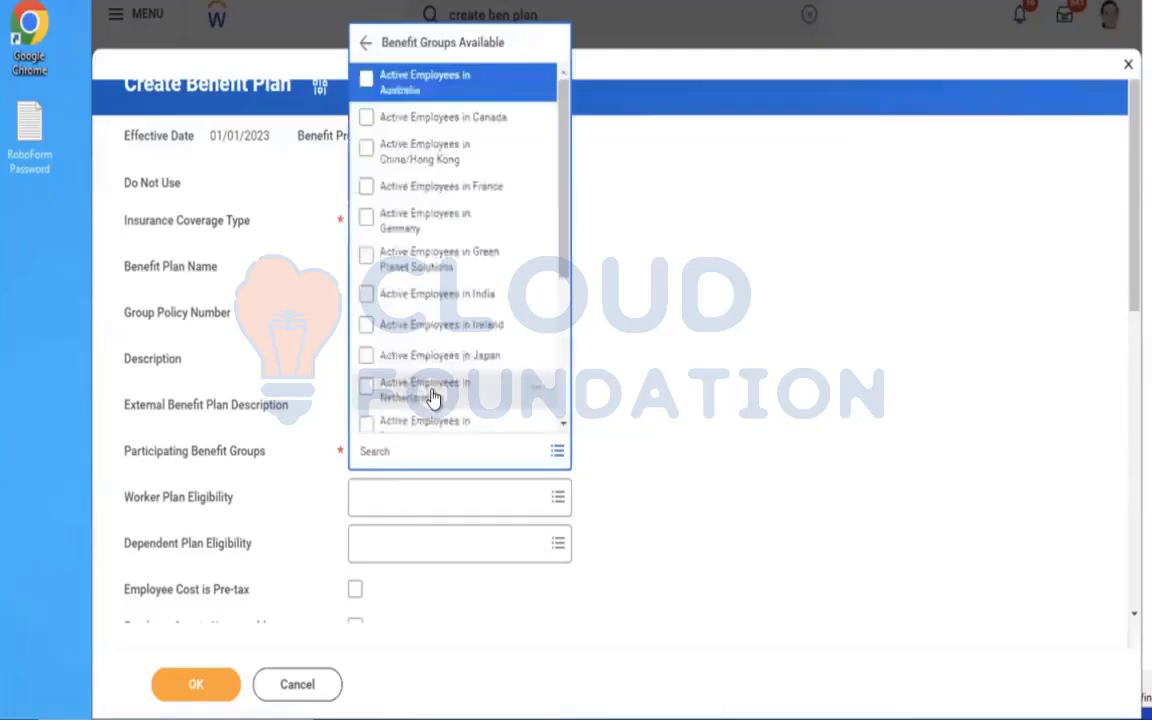
pyautogui.scroll(-3, 433, 397)
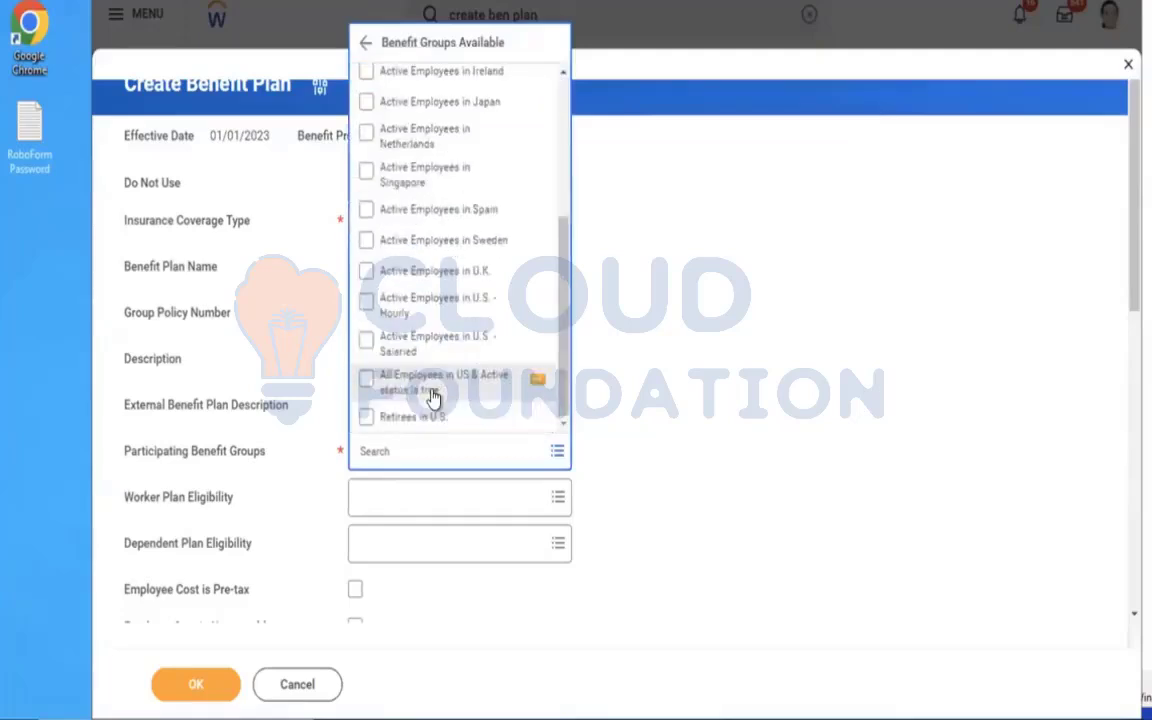
pyautogui.press('Up')
pyautogui.press('Return')
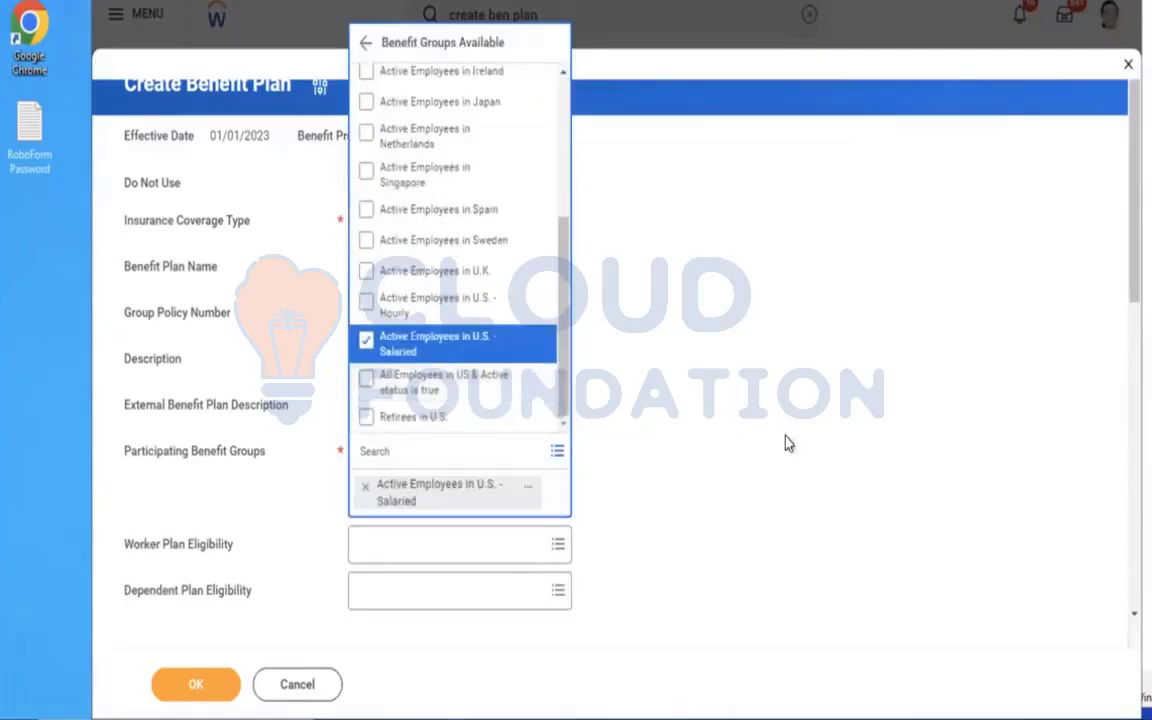
pyautogui.click(1124, 278)
# Set the plan to cover Employee and choose AMD - Life Assurance Coverage as its insurance coverage.
pyautogui.scroll(-3, 1121, 355)
pyautogui.click(401, 453)
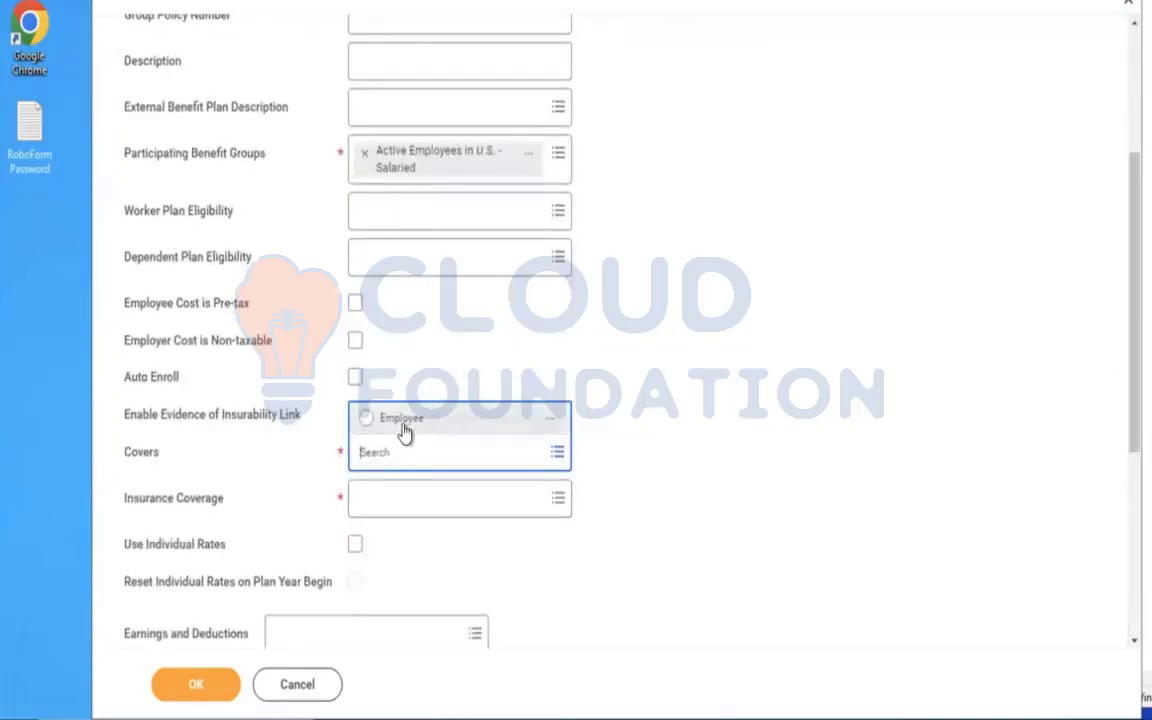
pyautogui.click(400, 420)
pyautogui.click(410, 501)
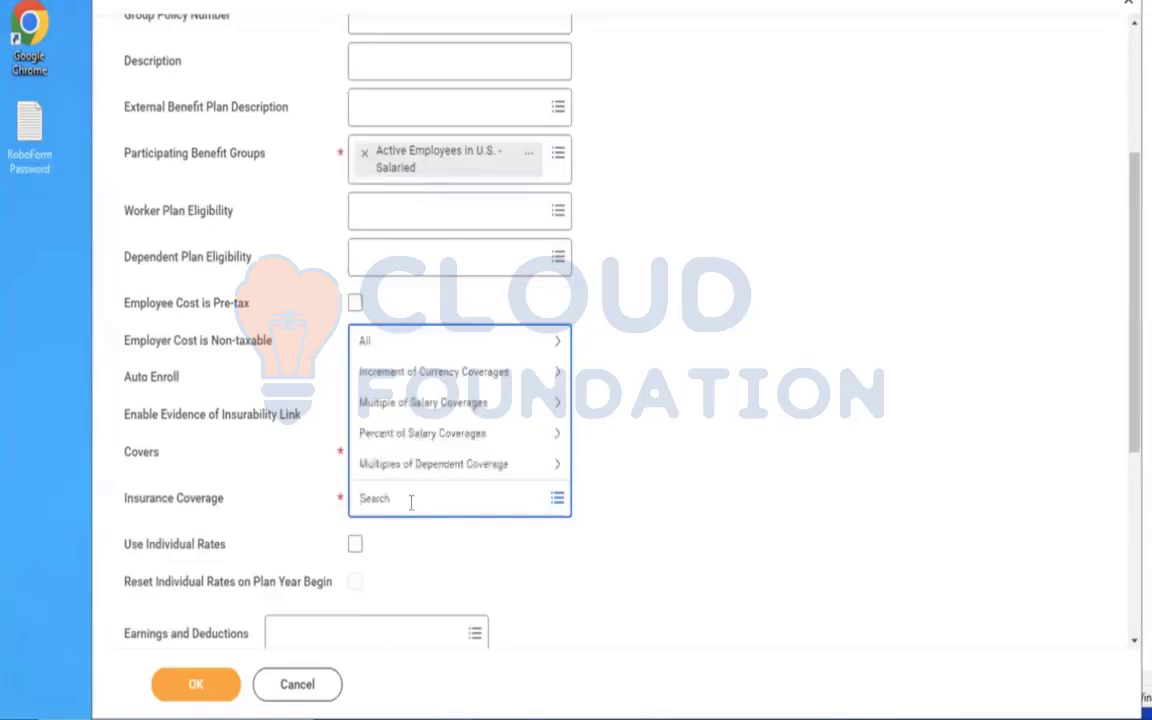
pyautogui.write('amd')
pyautogui.press('Return')
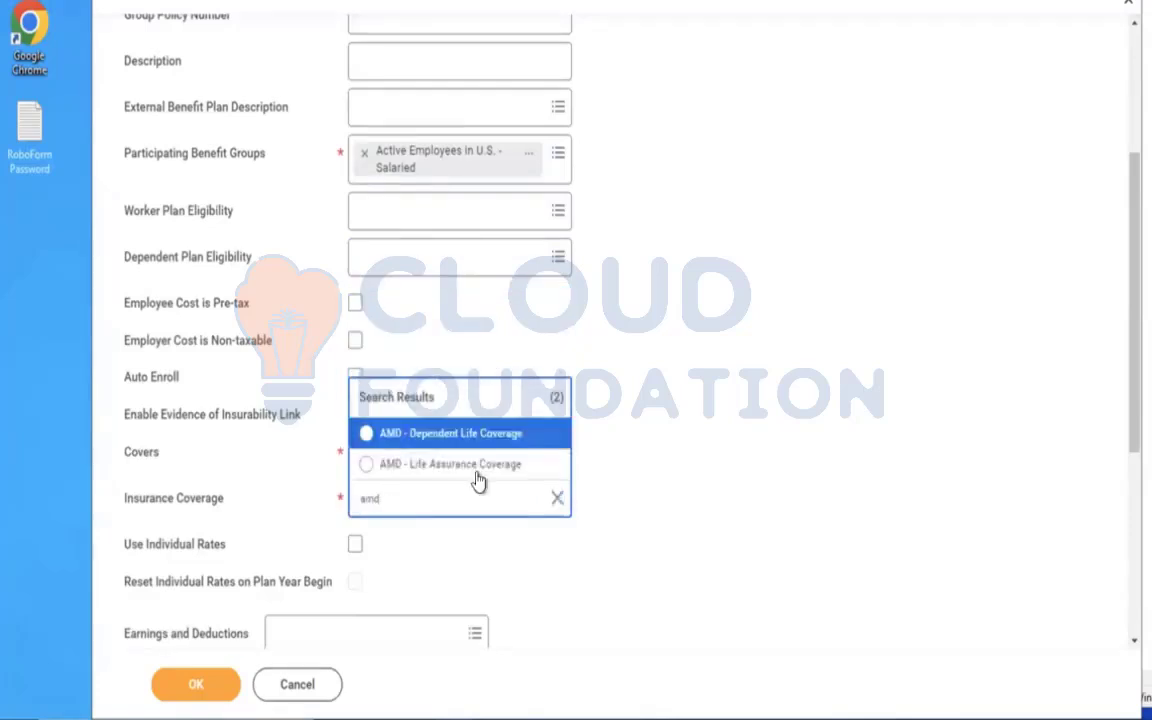
pyautogui.click(450, 466)
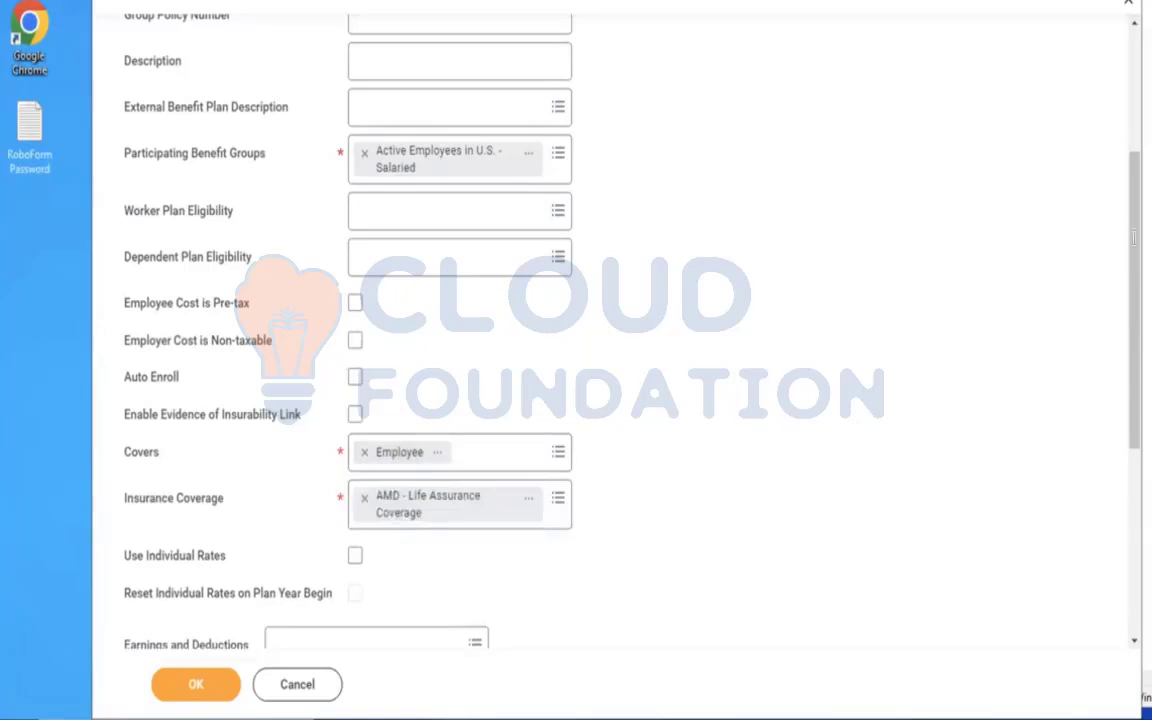
# In the eligibility and rates row, set benefit group Active Employees in U.S. - Salaried and insurance rate AMD - Life Assurance Rate, and submit the plan.
pyautogui.moveTo(1124, 263); pyautogui.dragTo(1124, 448)
pyautogui.click(370, 537)
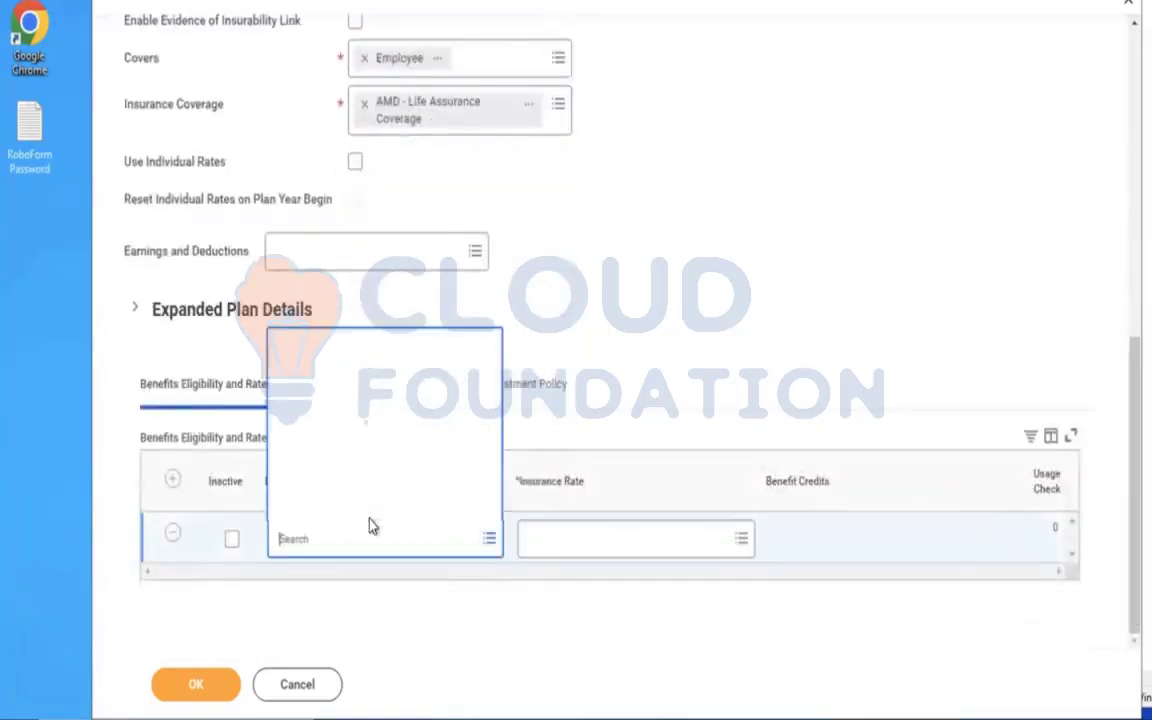
pyautogui.click(314, 476)
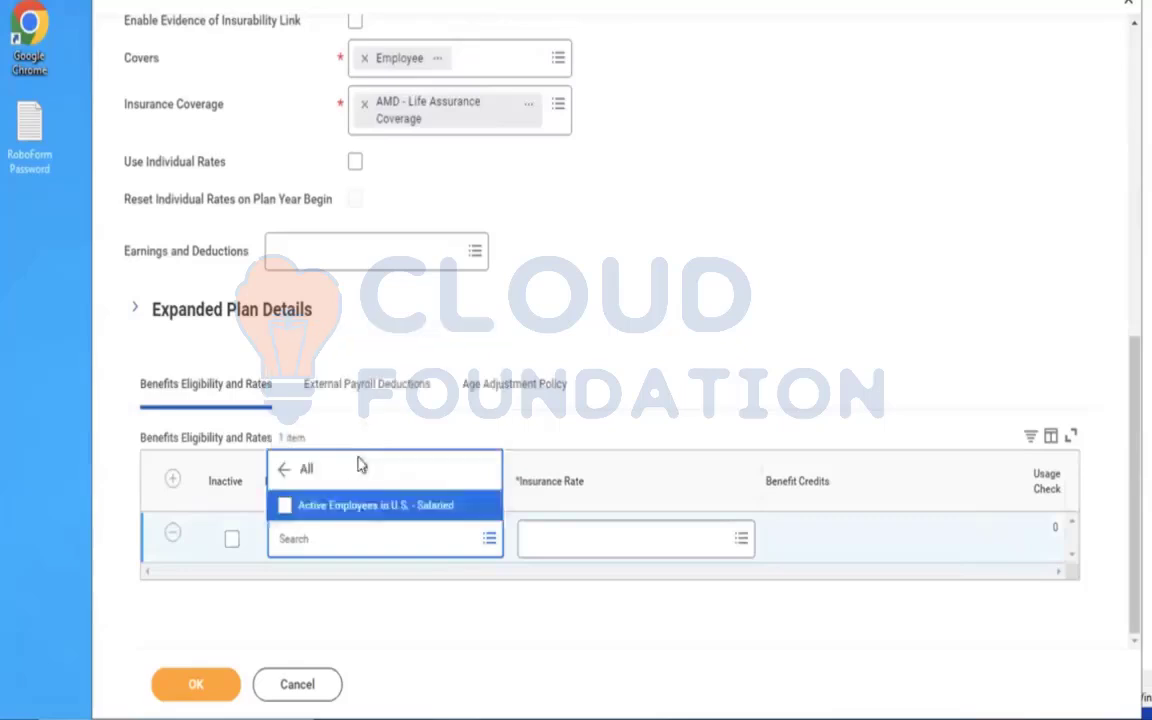
pyautogui.click(329, 508)
pyautogui.click(600, 531)
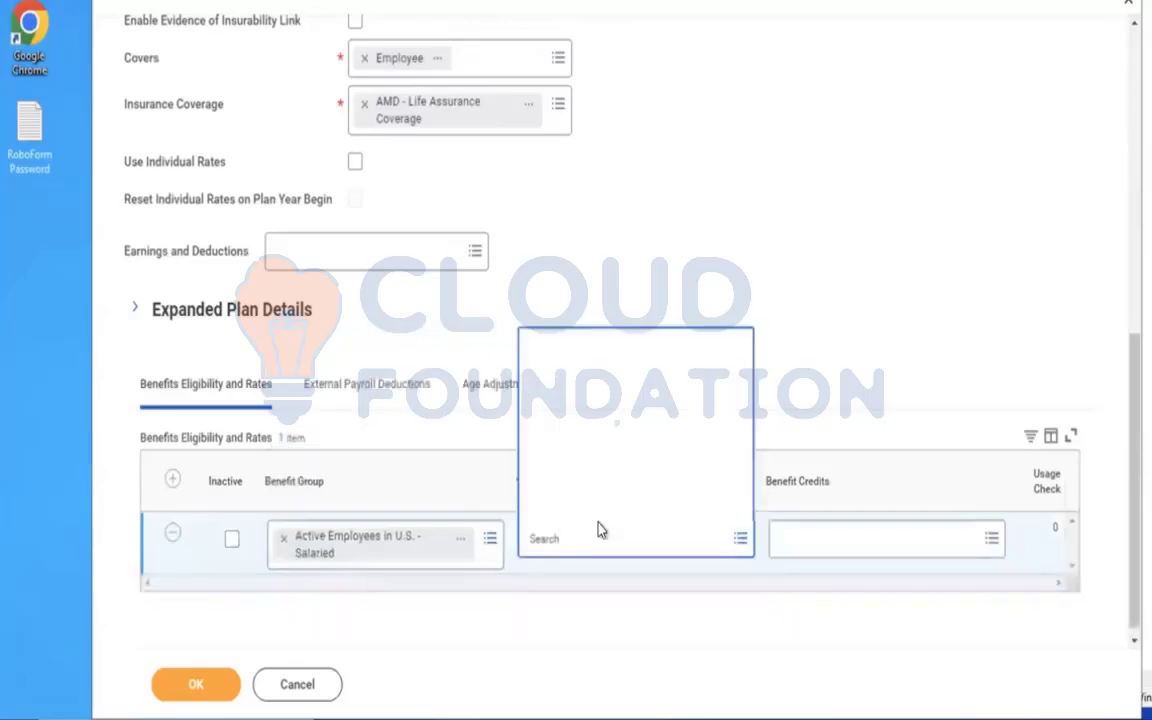
pyautogui.write('amd')
pyautogui.press('Return')
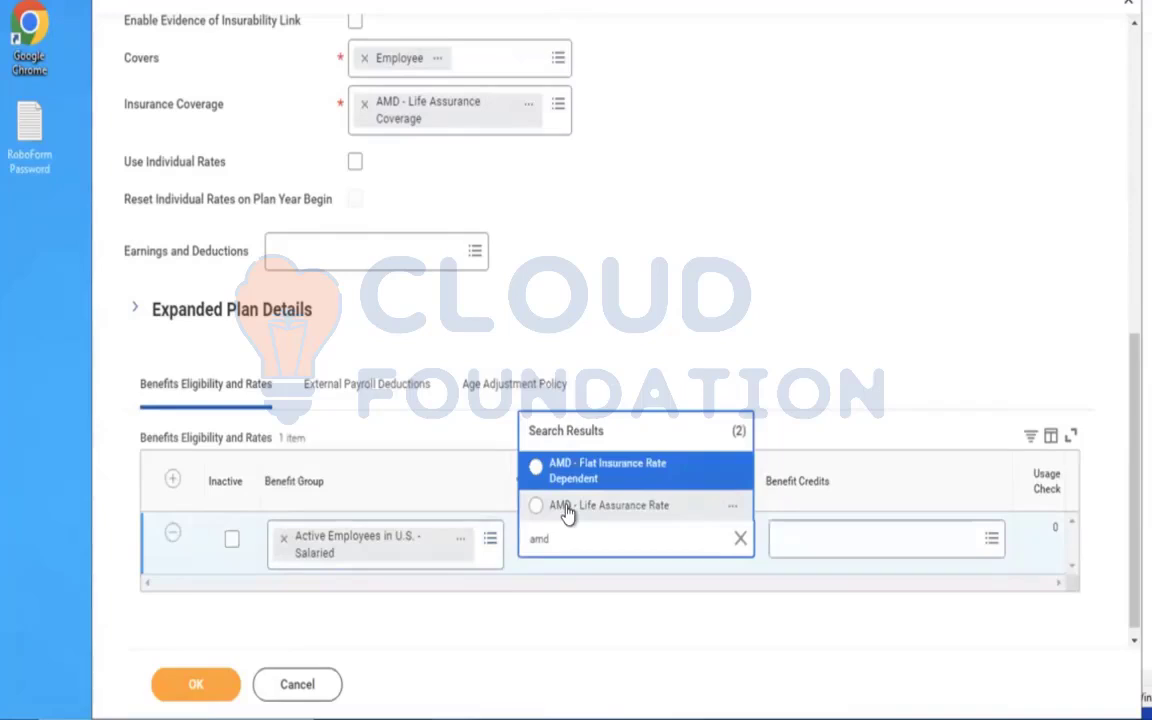
pyautogui.click(567, 508)
pyautogui.click(196, 682)
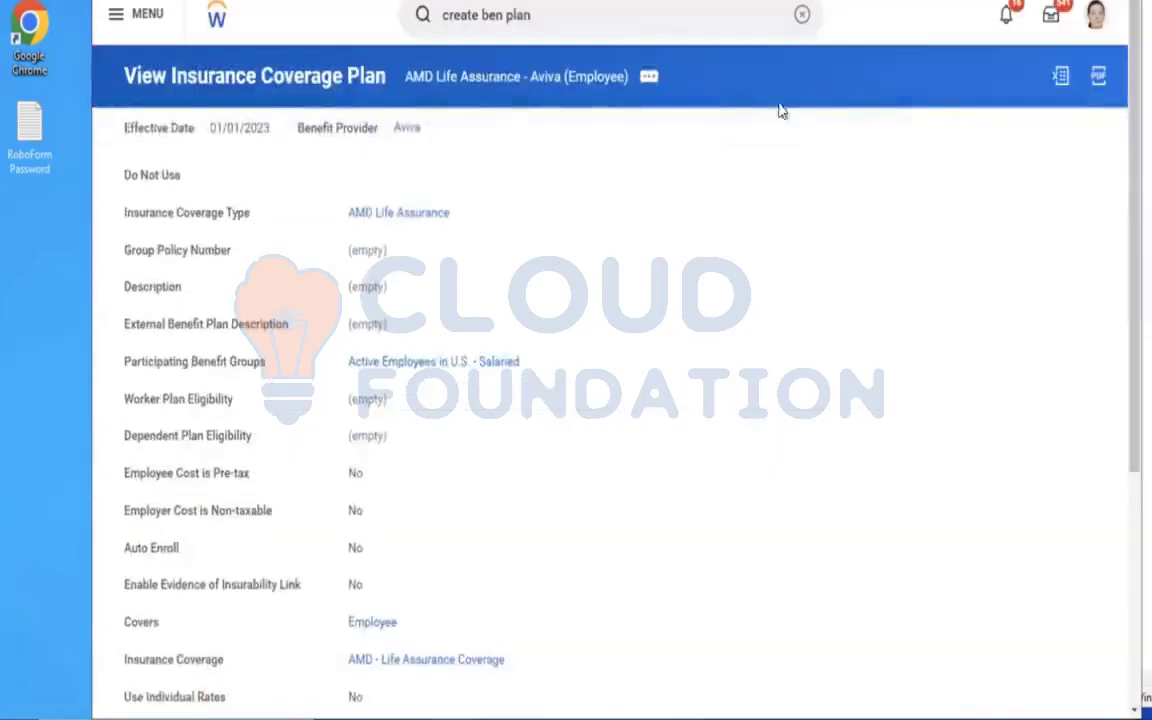
pyautogui.click(801, 15)
pyautogui.write('create ben pla')
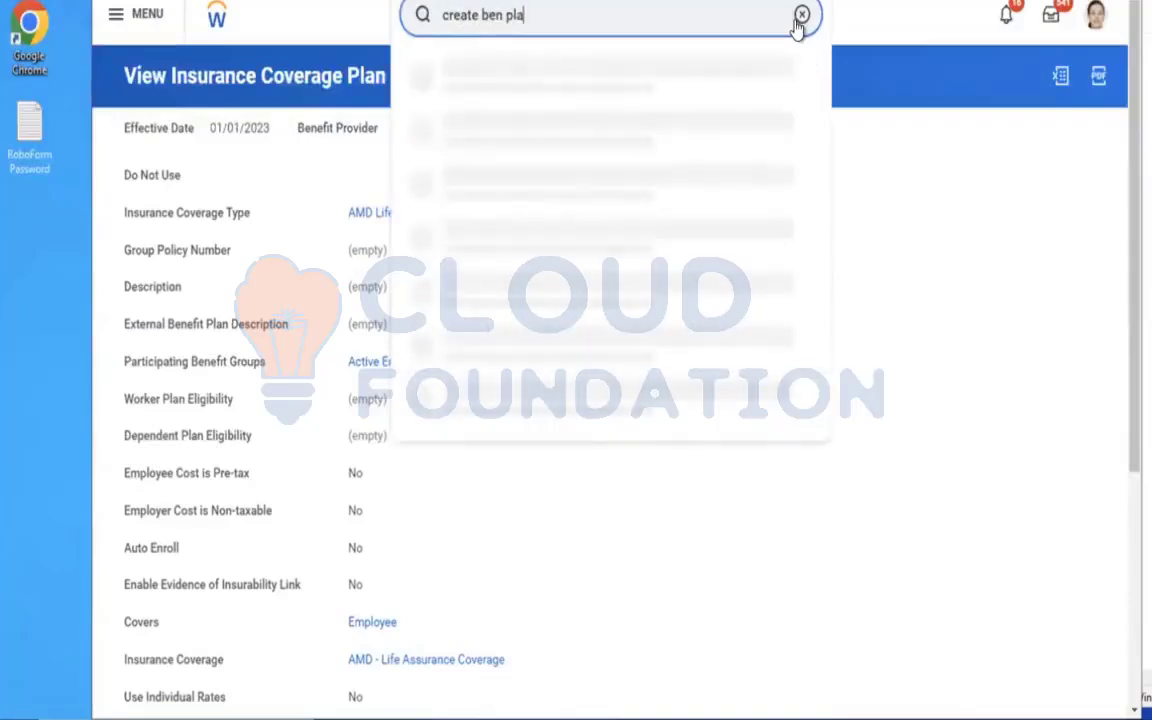
pyautogui.press('Return')
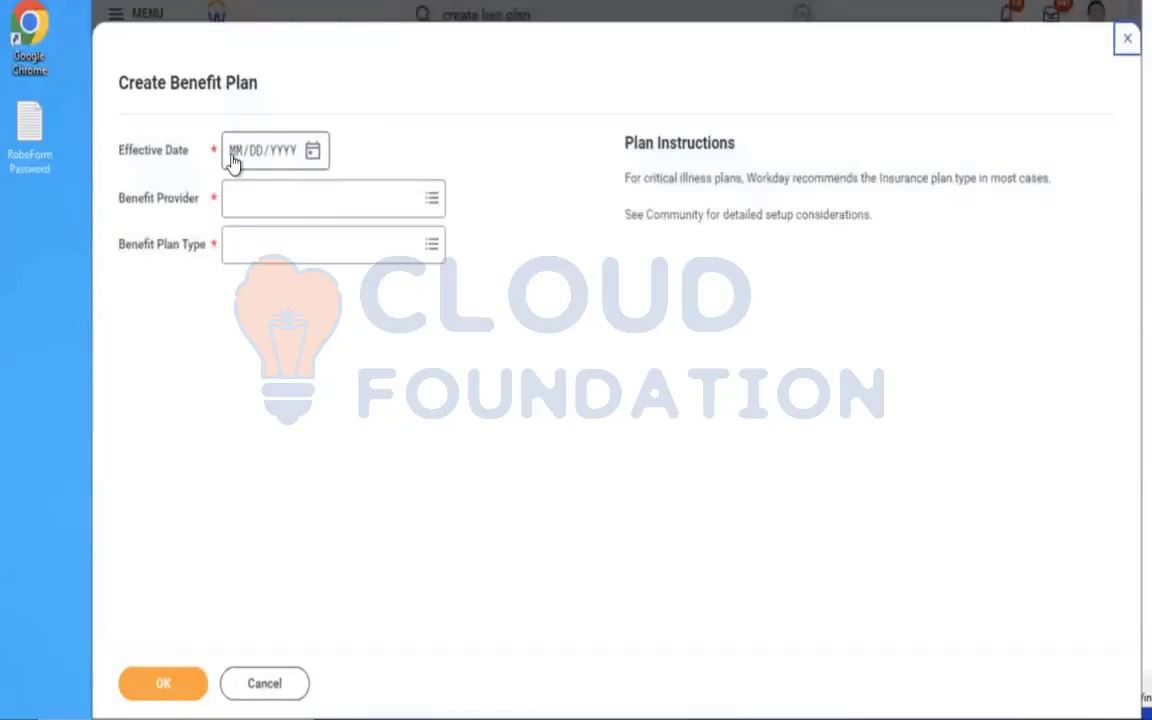
pyautogui.click(231, 160)
pyautogui.write('01/01/2023')
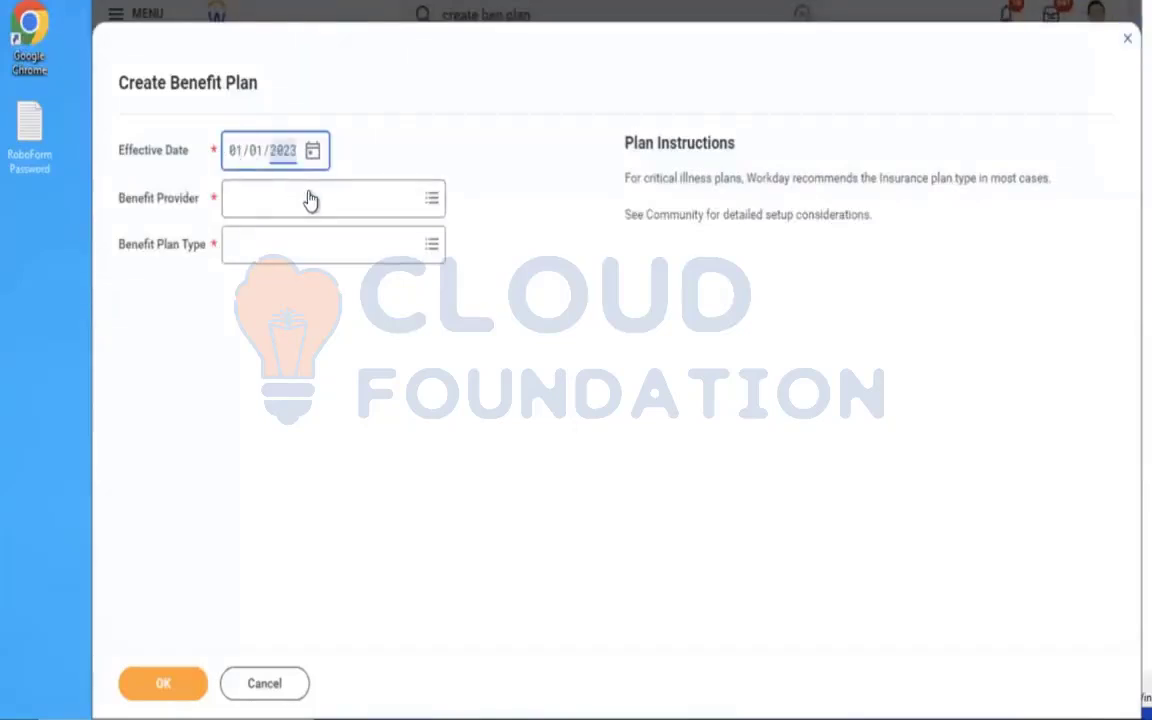
pyautogui.click(309, 195)
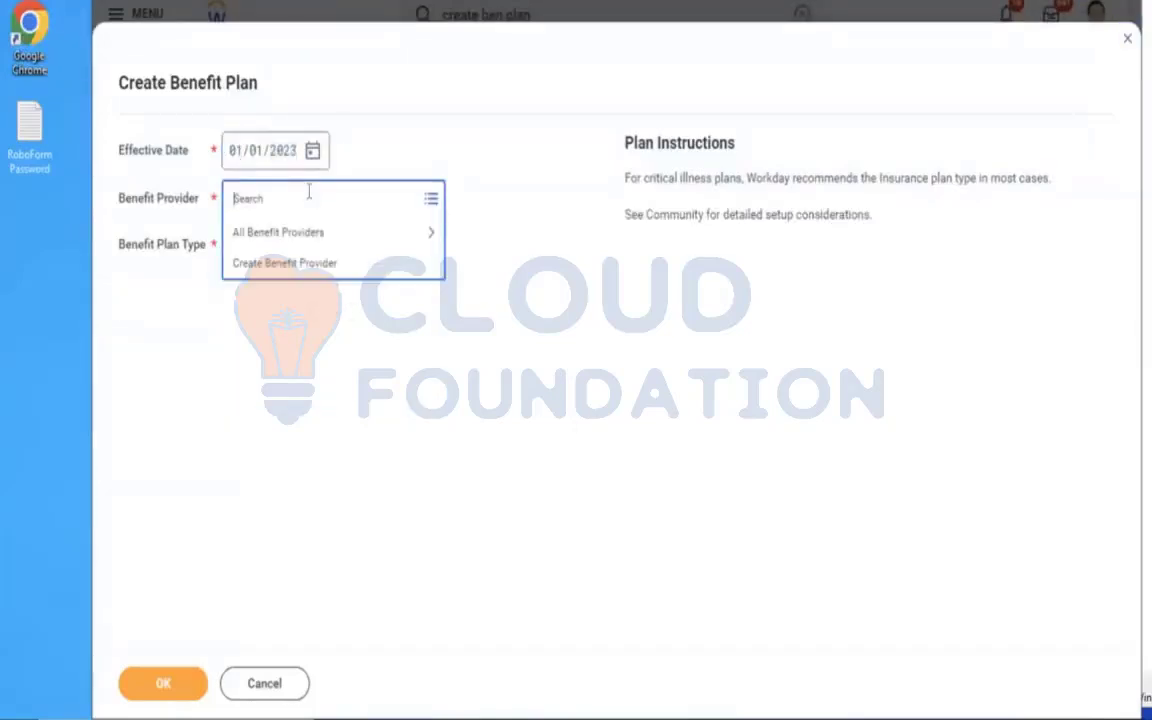
pyautogui.click(262, 683)
pyautogui.click(530, 399)
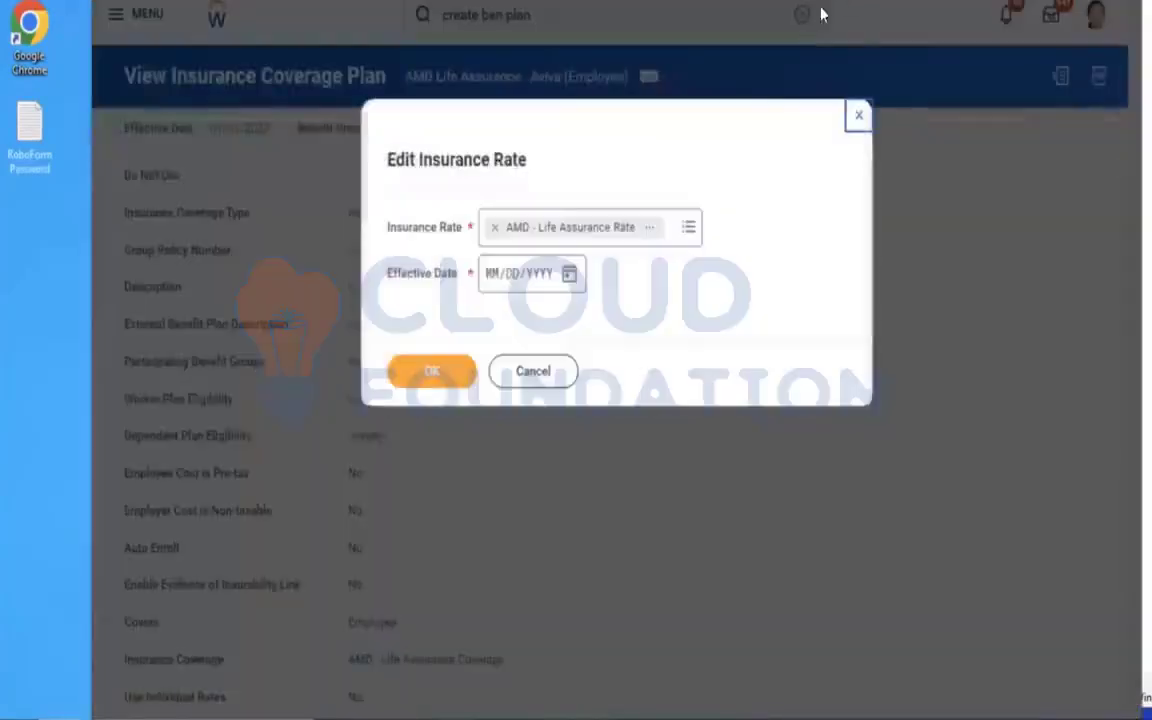
pyautogui.click(857, 115)
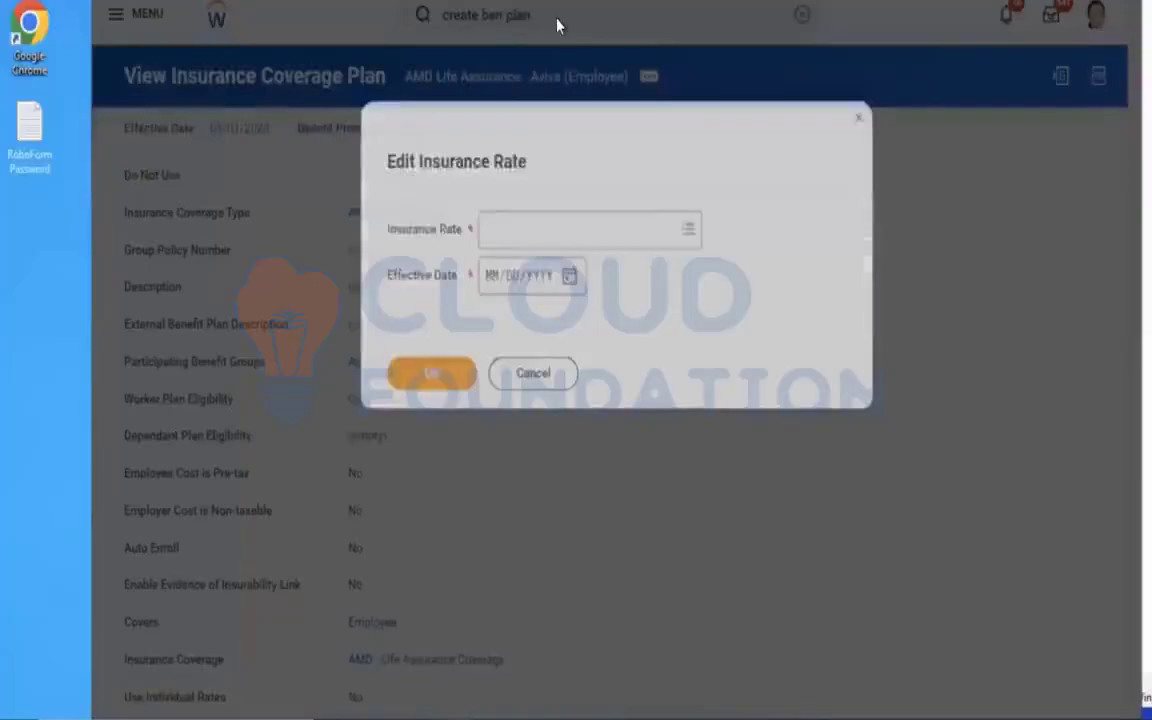
pyautogui.click(855, 120)
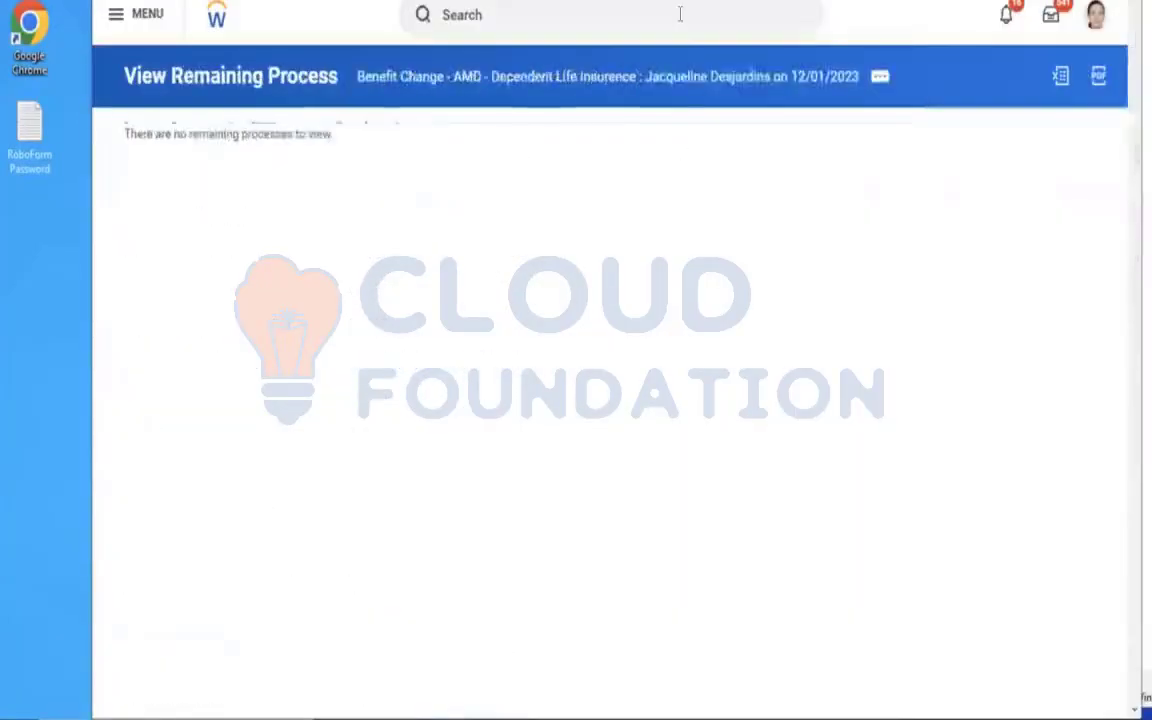
# Search for "create ben event", open Create Benefit Event Type and name the event type AMD - Assurance Plan.
pyautogui.click(680, 14)
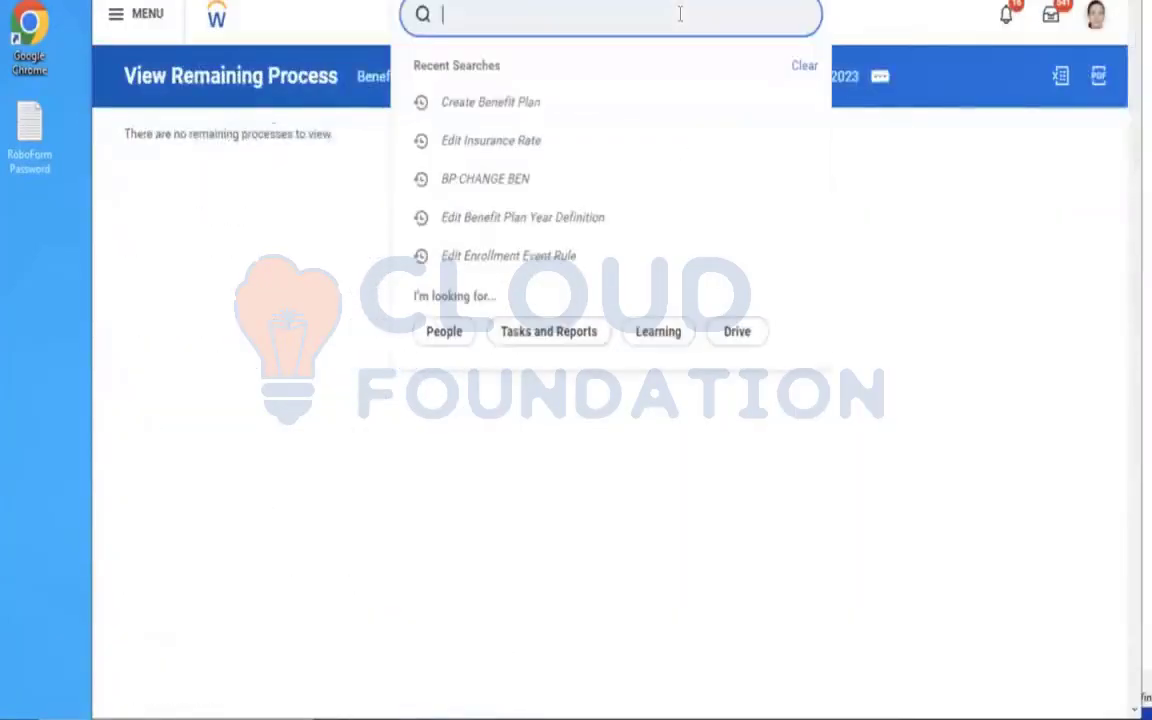
pyautogui.write('create ben event')
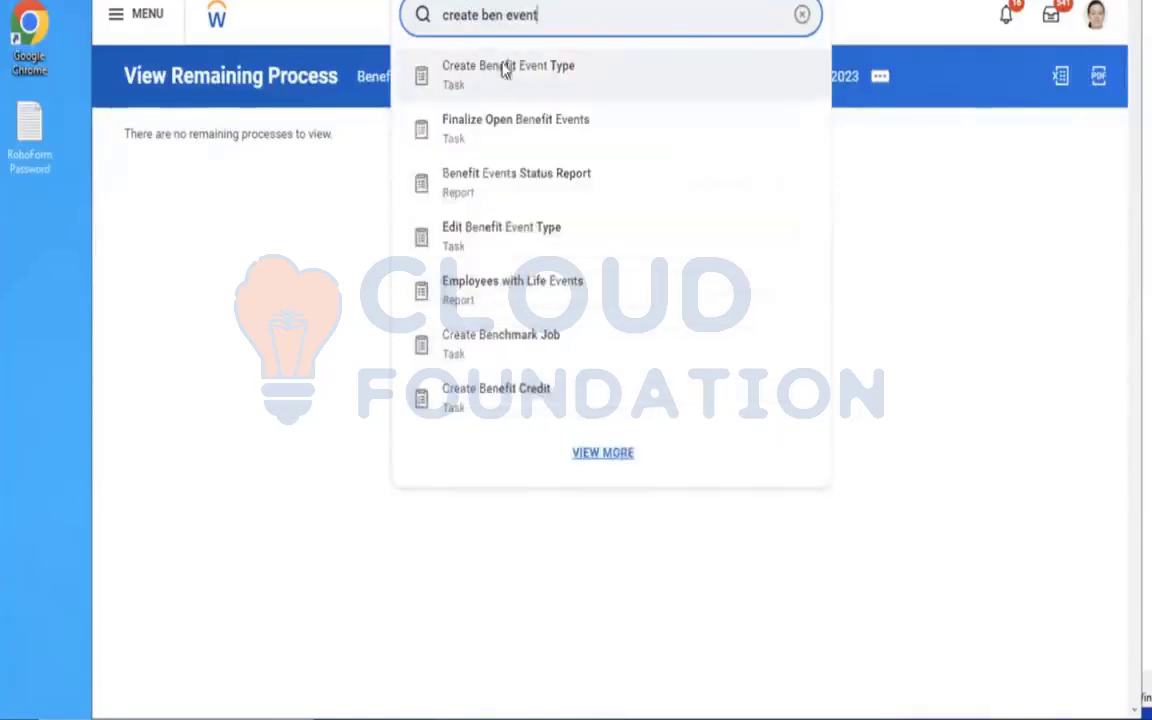
pyautogui.click(506, 64)
pyautogui.click(390, 157)
pyautogui.write('AMD - Assurance Plan')
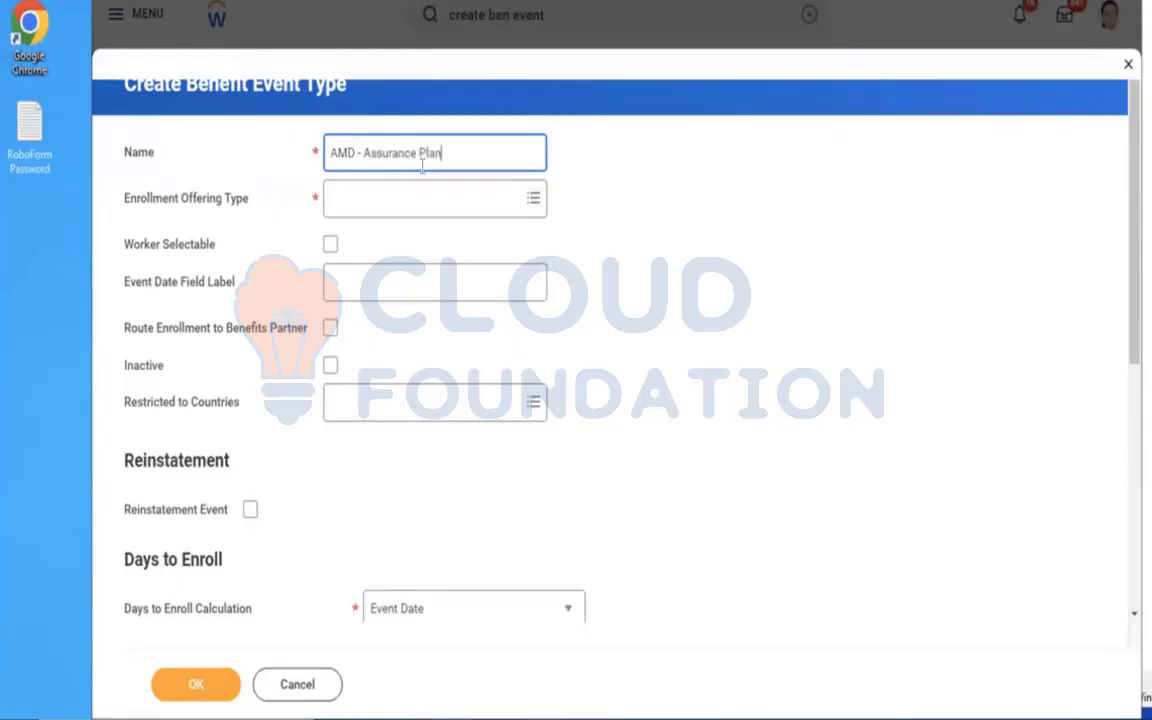
# Set the event type's enrollment offering type to AMD Life Assurance and restrict it to United States of America.
pyautogui.click(395, 205)
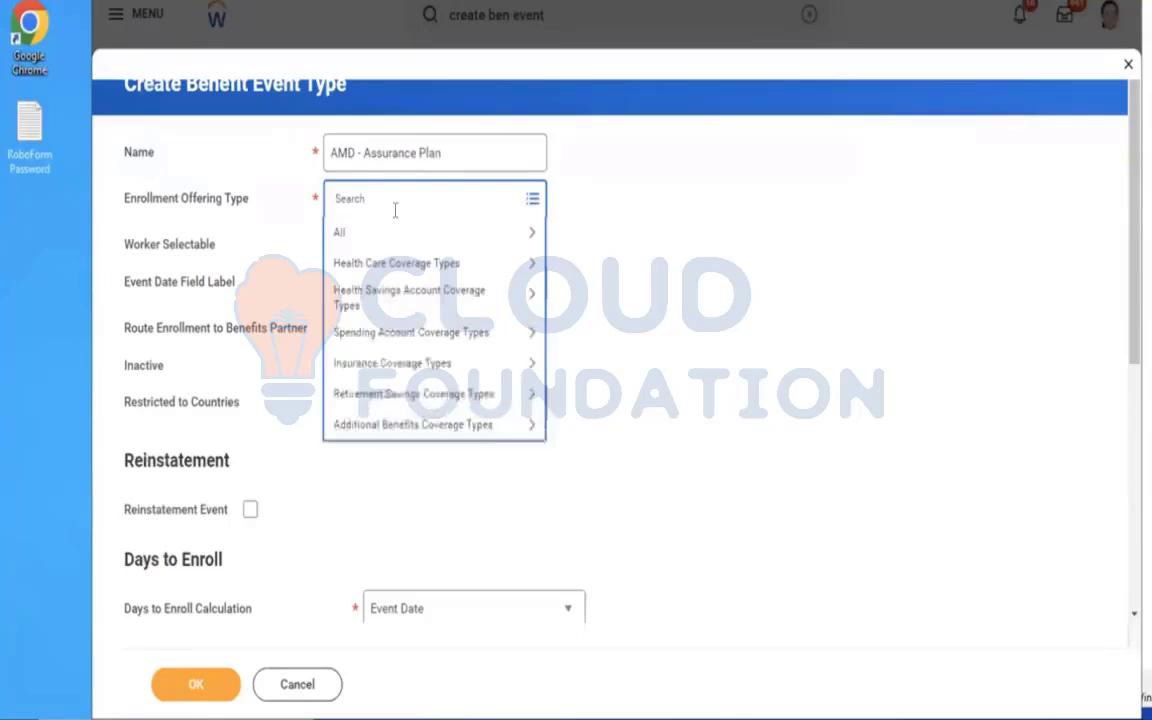
pyautogui.write('amd')
pyautogui.press('Return')
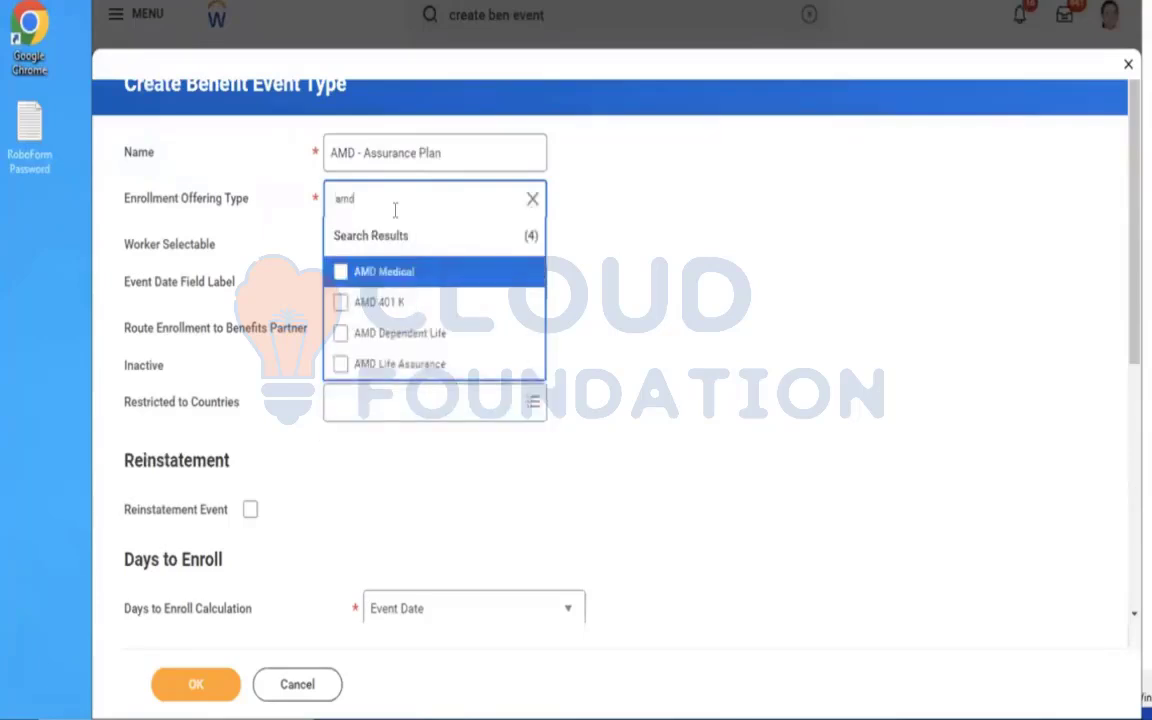
pyautogui.click(482, 366)
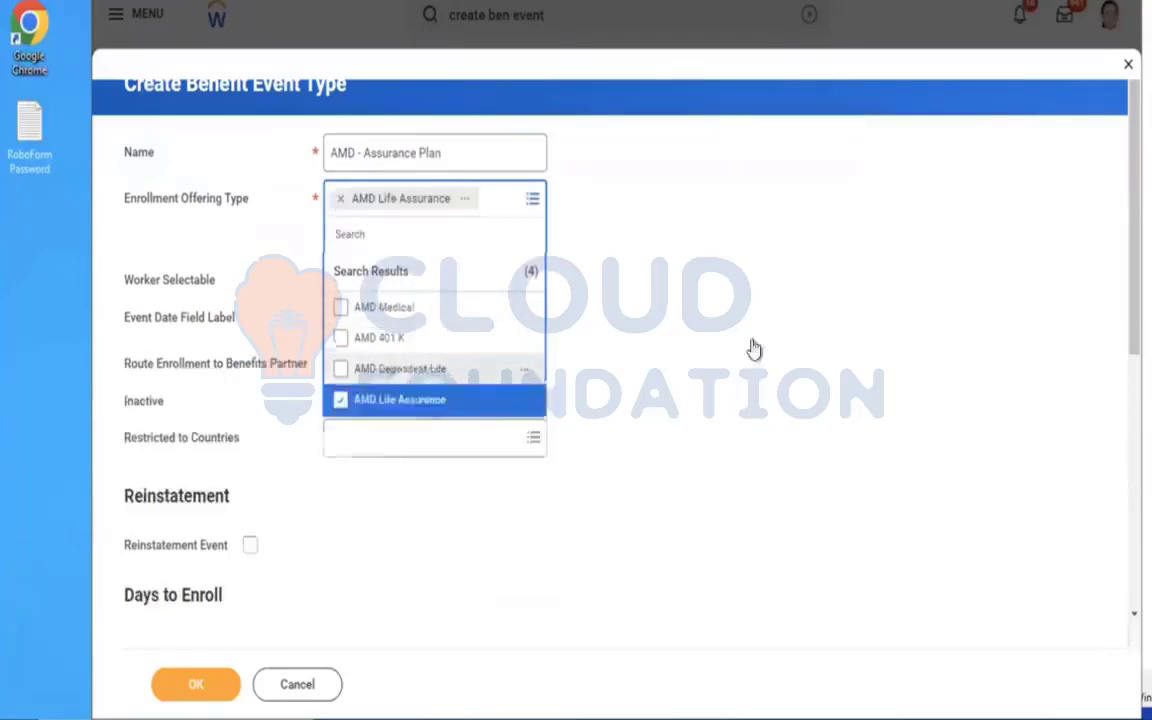
pyautogui.click(373, 407)
pyautogui.write('USA')
pyautogui.press('Return')
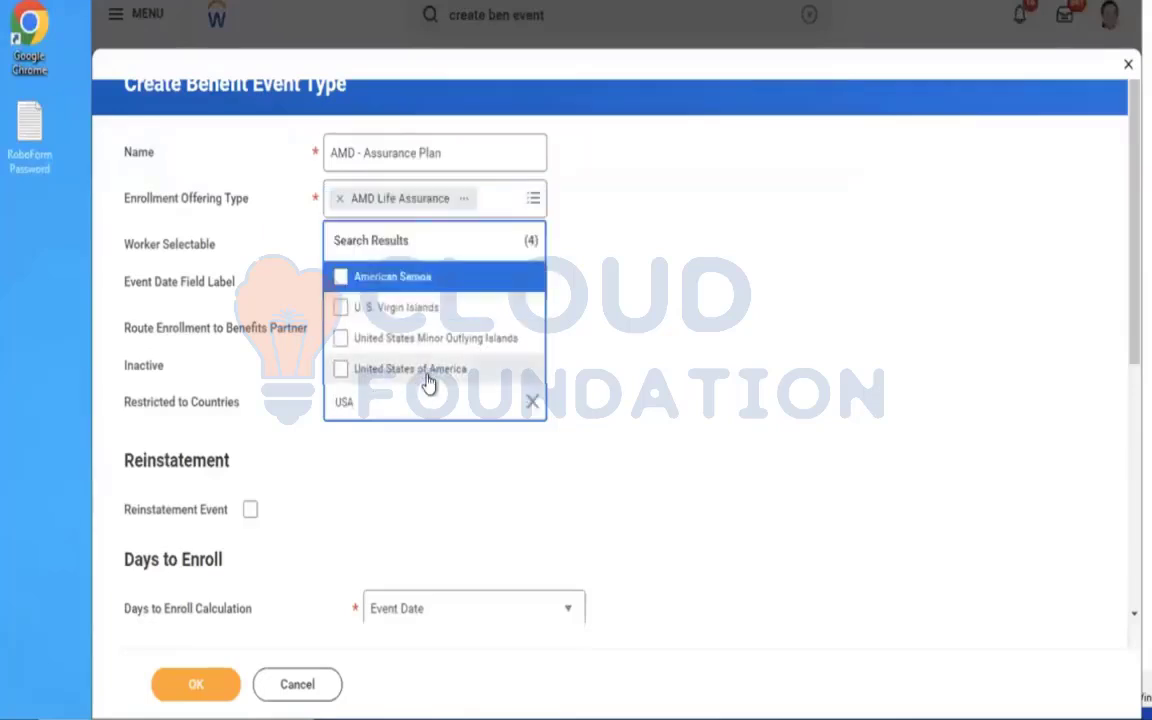
pyautogui.click(422, 370)
# Set Days to Enroll to 10 and submit the benefit event type.
pyautogui.scroll(-2, 727, 433)
pyautogui.click(388, 465)
pyautogui.write('1')
pyautogui.click(188, 688)
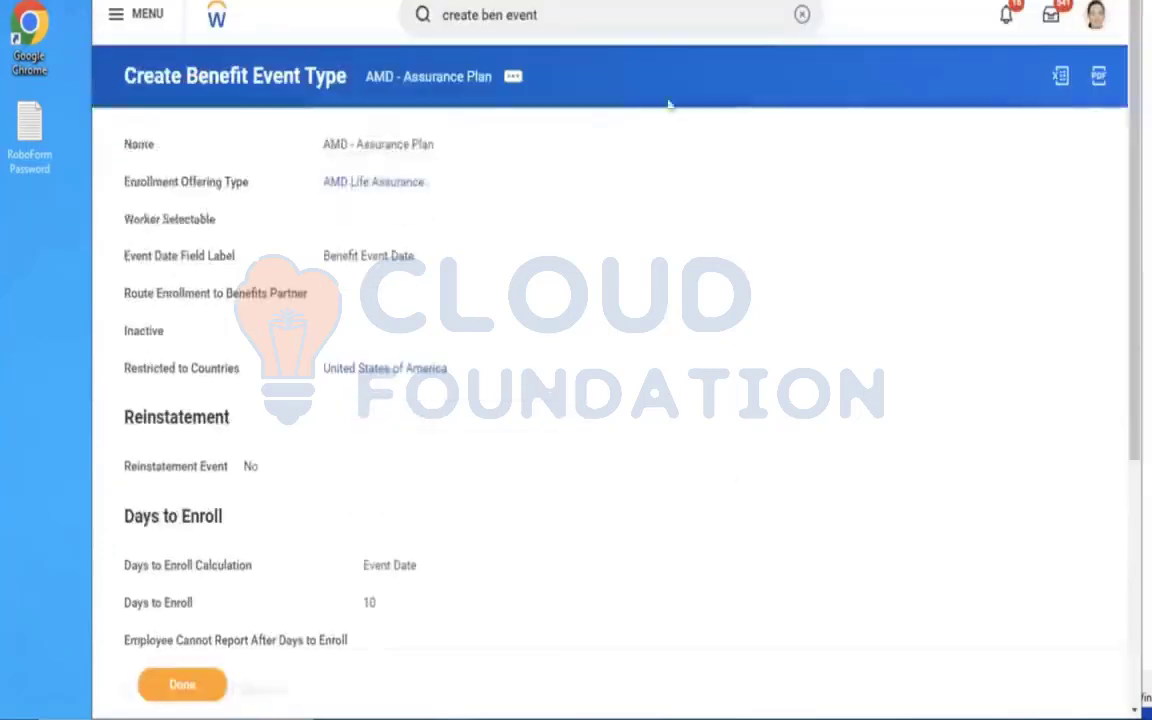
# Search for "EDIT ENROLLMENT EVENT RULE" and open the Edit Enrollment Event Rule task.
pyautogui.click(801, 15)
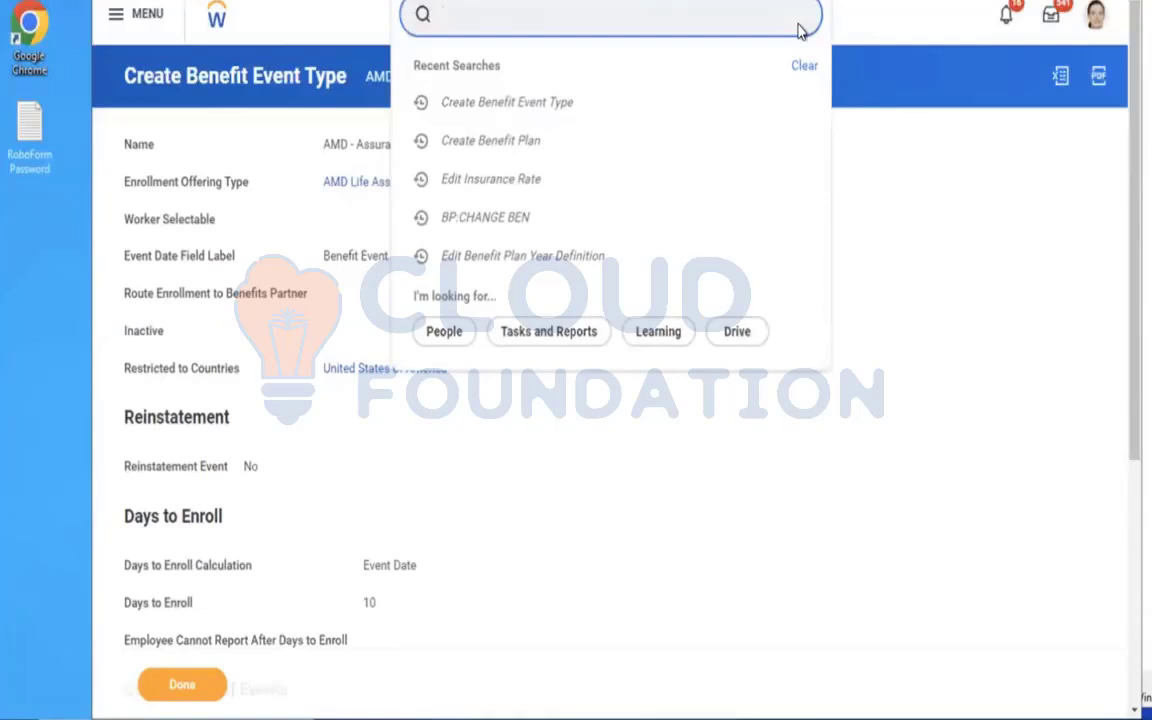
pyautogui.write('EDIT ENROLLMENT EVENT RULE')
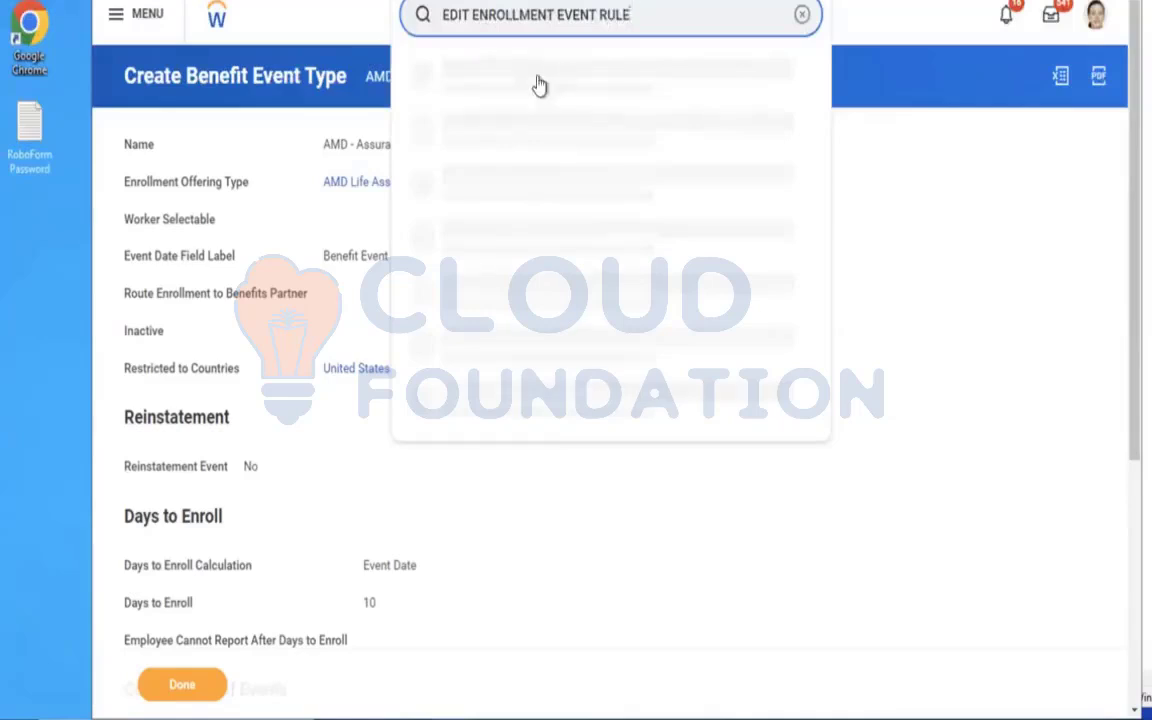
pyautogui.click(520, 84)
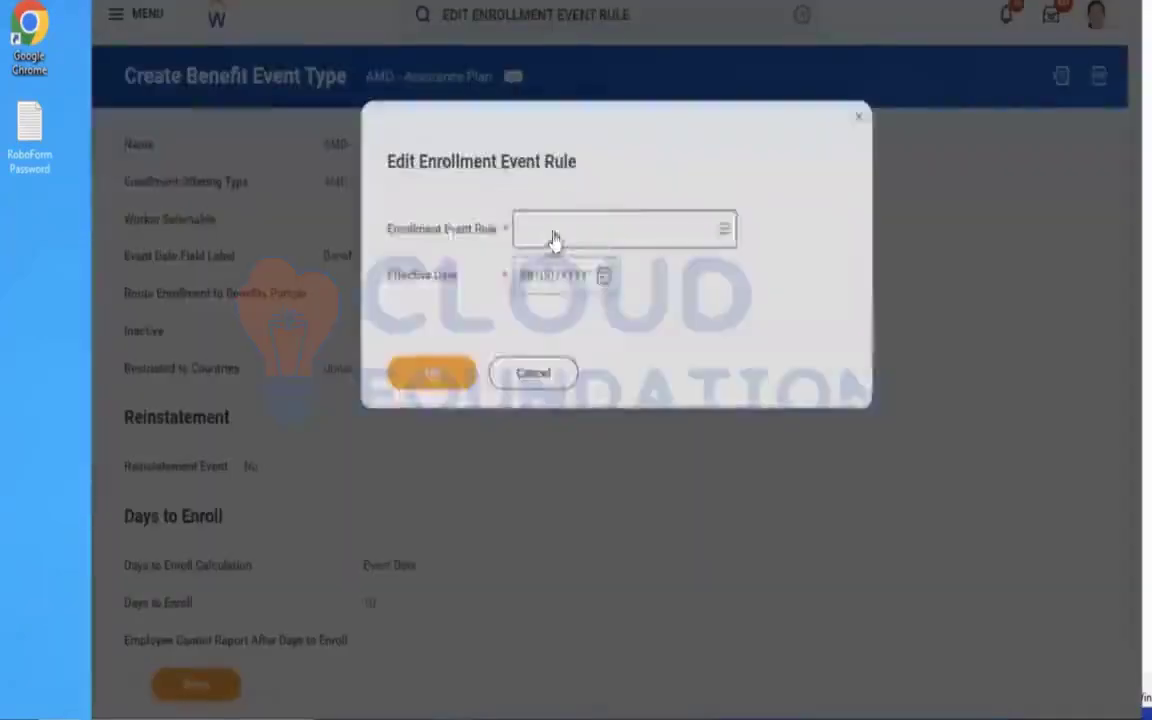
# Select the rule named Enrollment Event Rule with effective date 01/01/2023 and open it for editing.
pyautogui.click(600, 227)
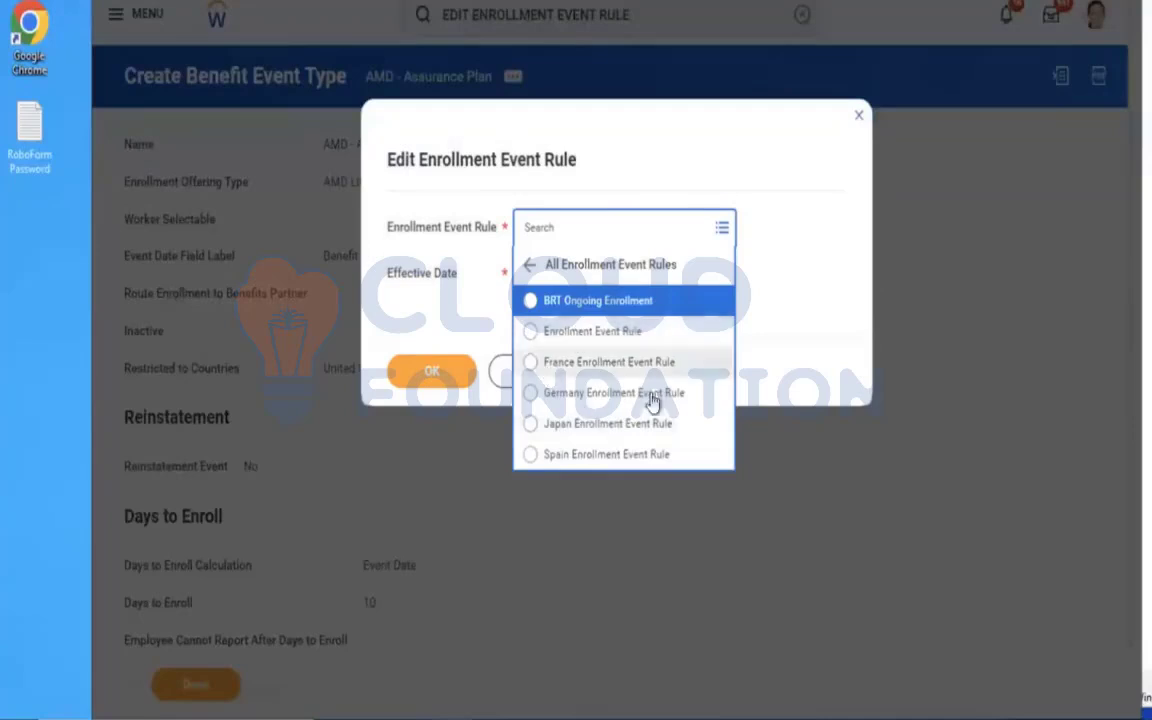
pyautogui.click(565, 330)
pyautogui.click(521, 280)
pyautogui.write('01/01/2023')
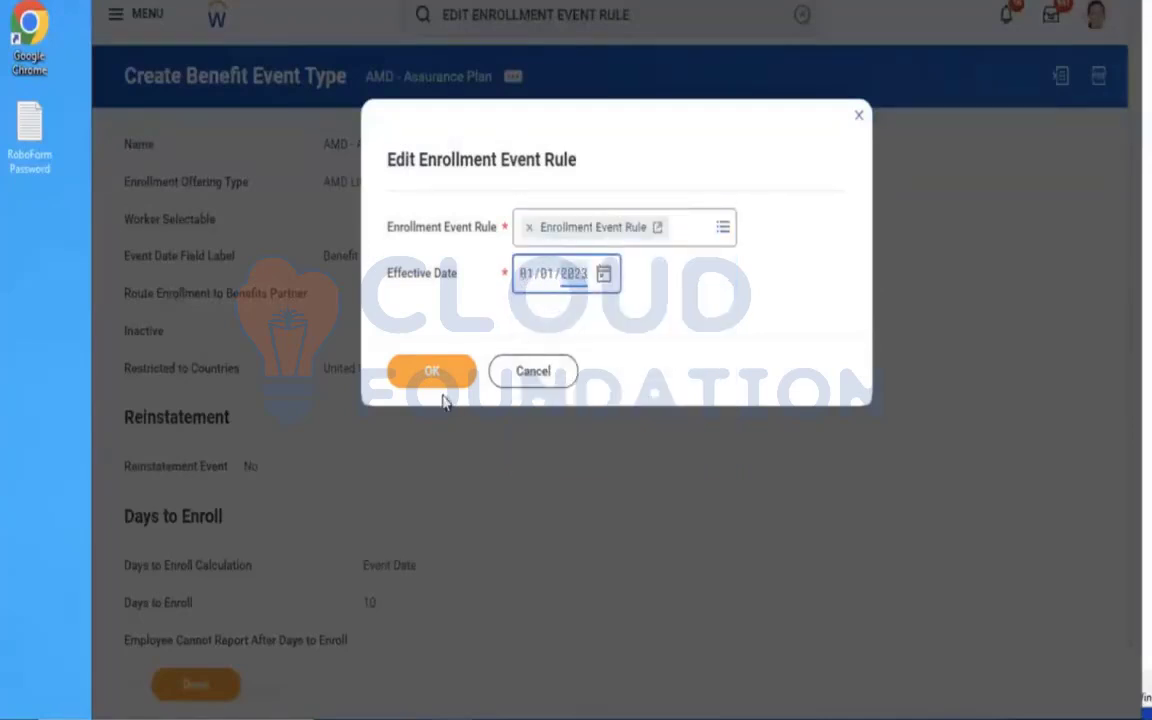
pyautogui.click(424, 378)
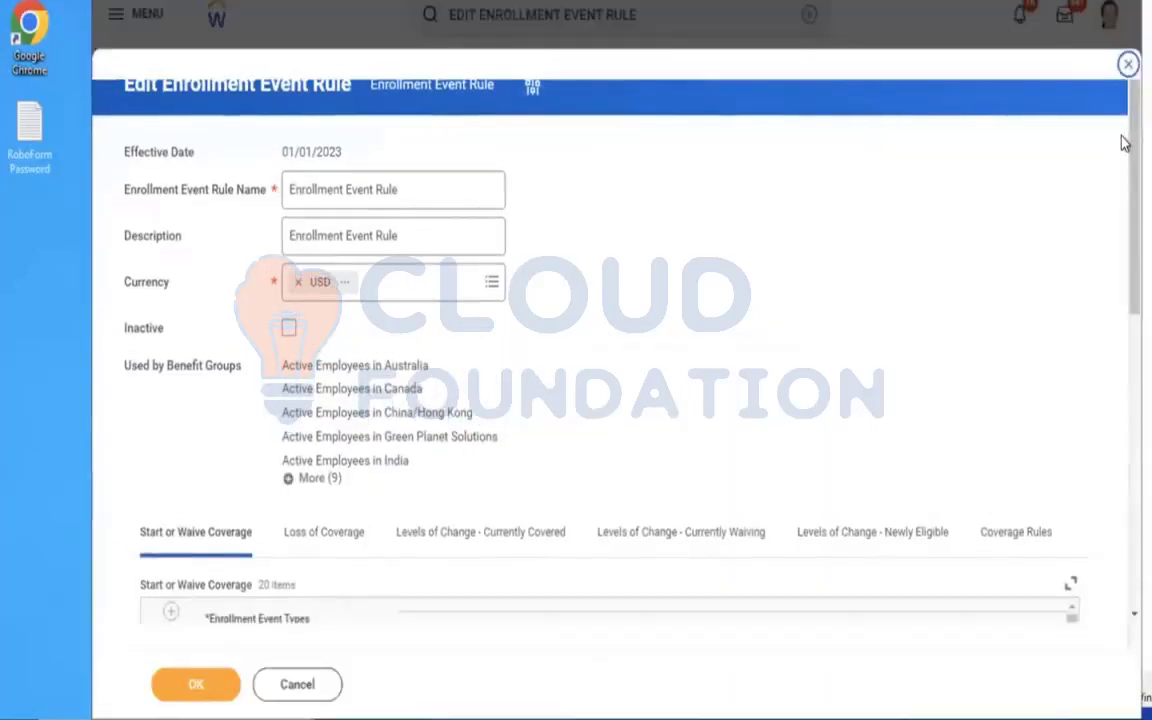
# Add a Start or Waive Coverage row for the enrollment event type AMD - Assurance Plan.
pyautogui.scroll(-5, 1124, 468)
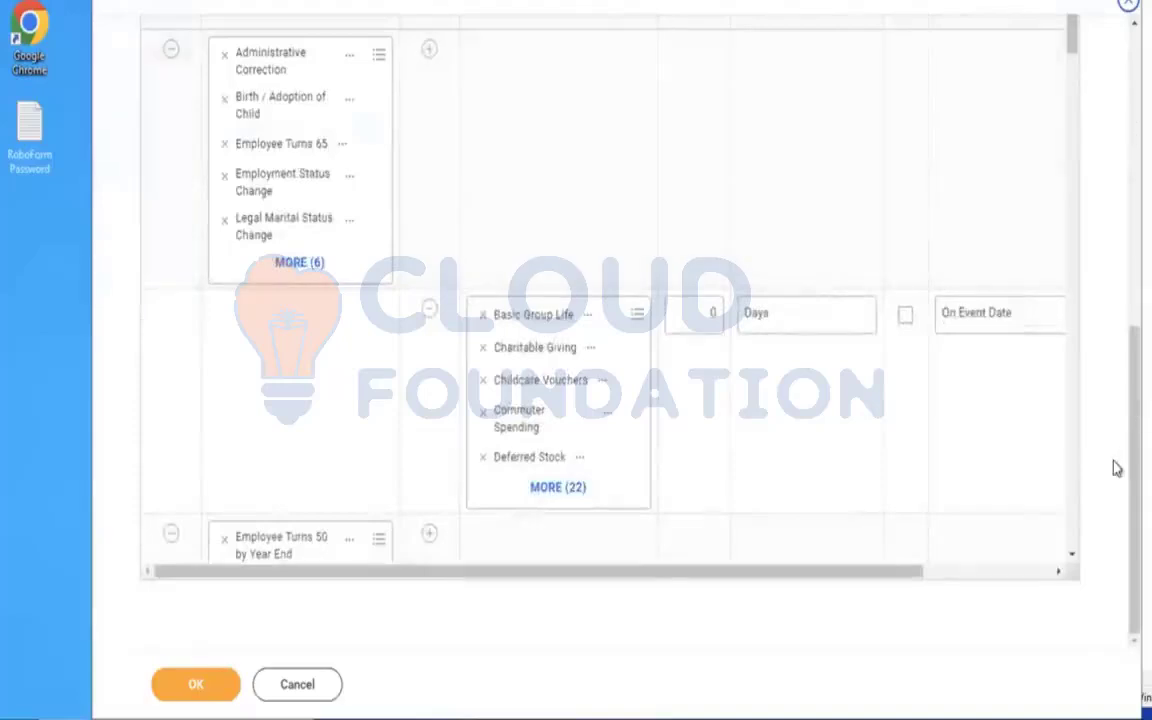
pyautogui.scroll(2, 1121, 391)
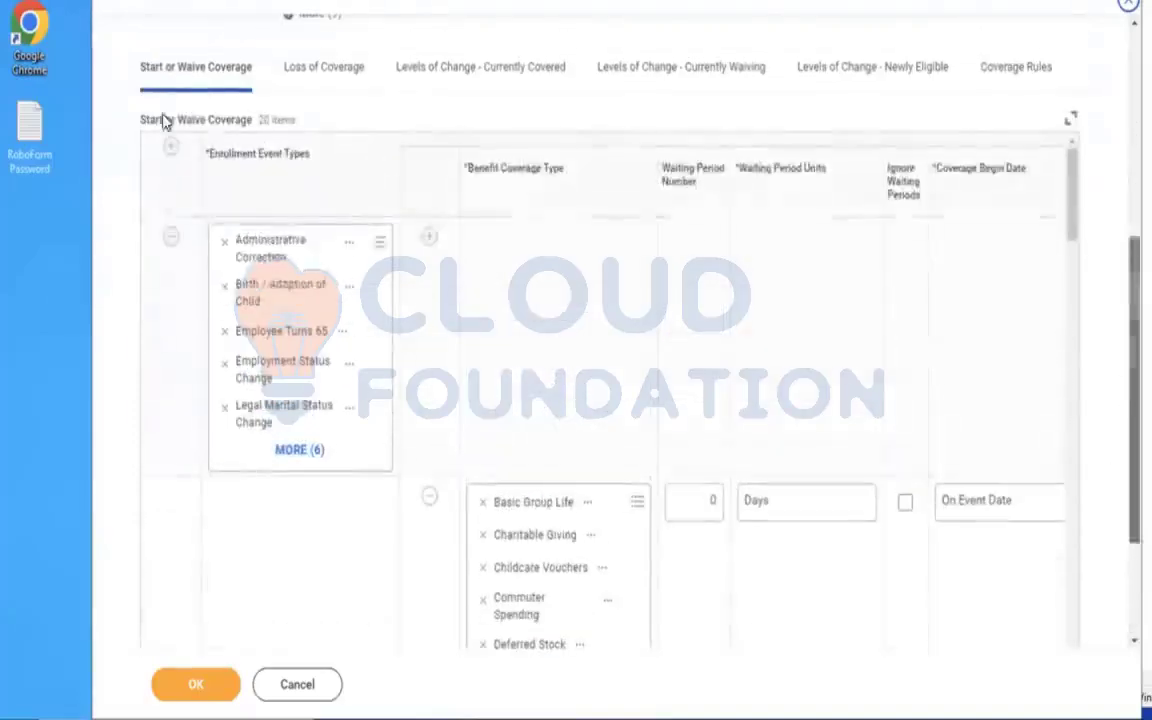
pyautogui.click(170, 150)
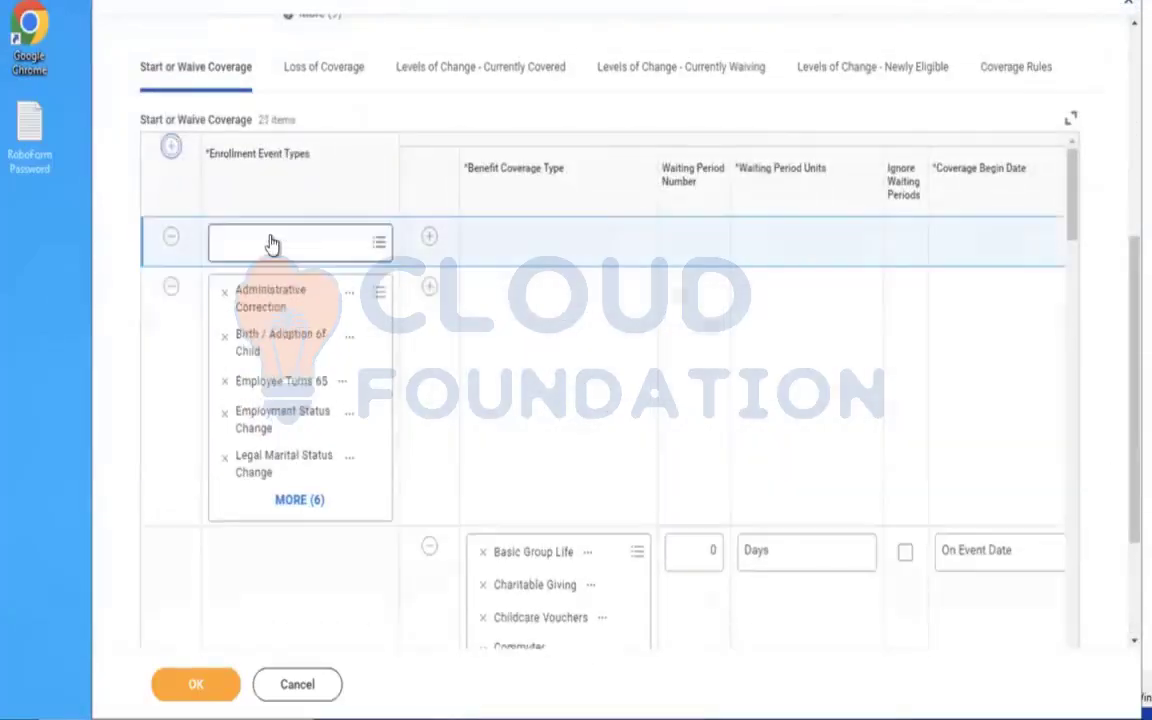
pyautogui.click(271, 242)
pyautogui.write('AMD')
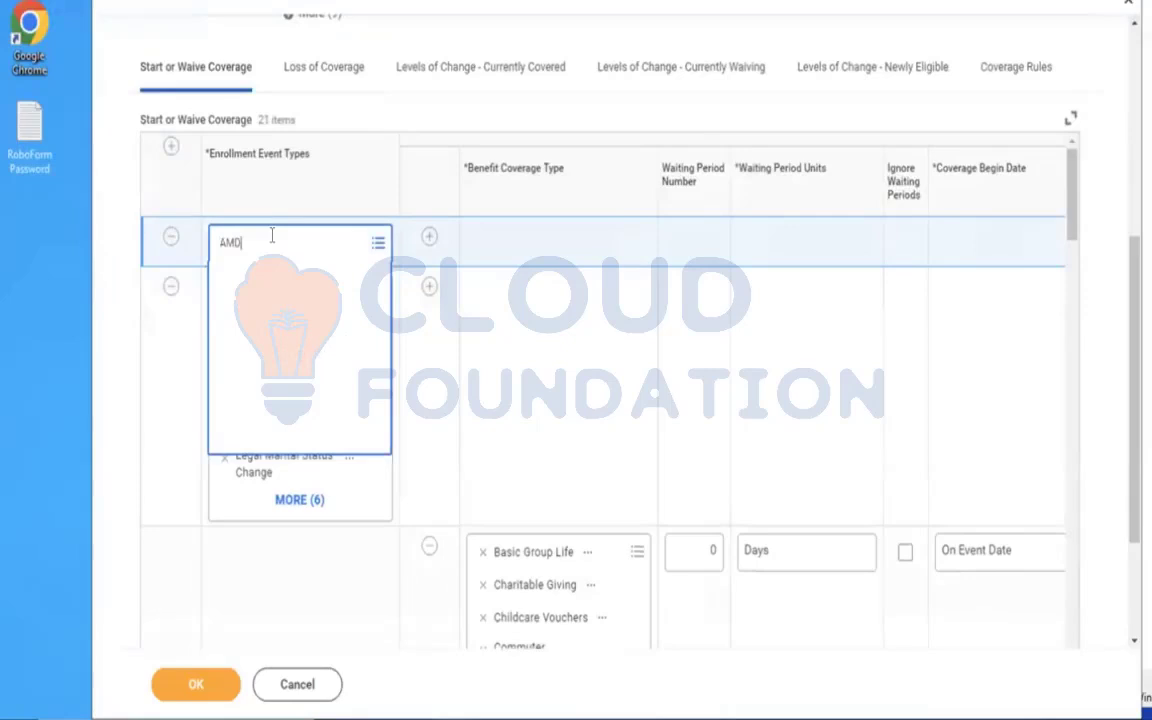
pyautogui.press('Return')
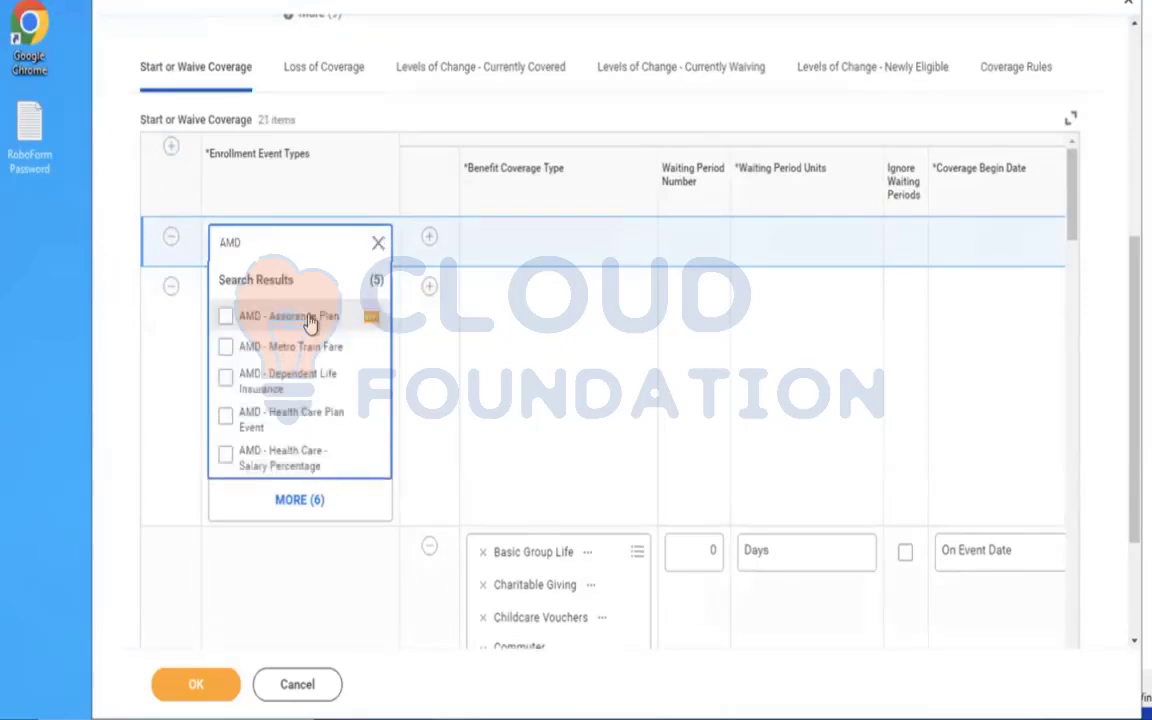
pyautogui.click(308, 319)
# Add a coverage line under the AMD - Assurance Plan event and set its benefit coverage type to AMD Life Assurance.
pyautogui.click(430, 236)
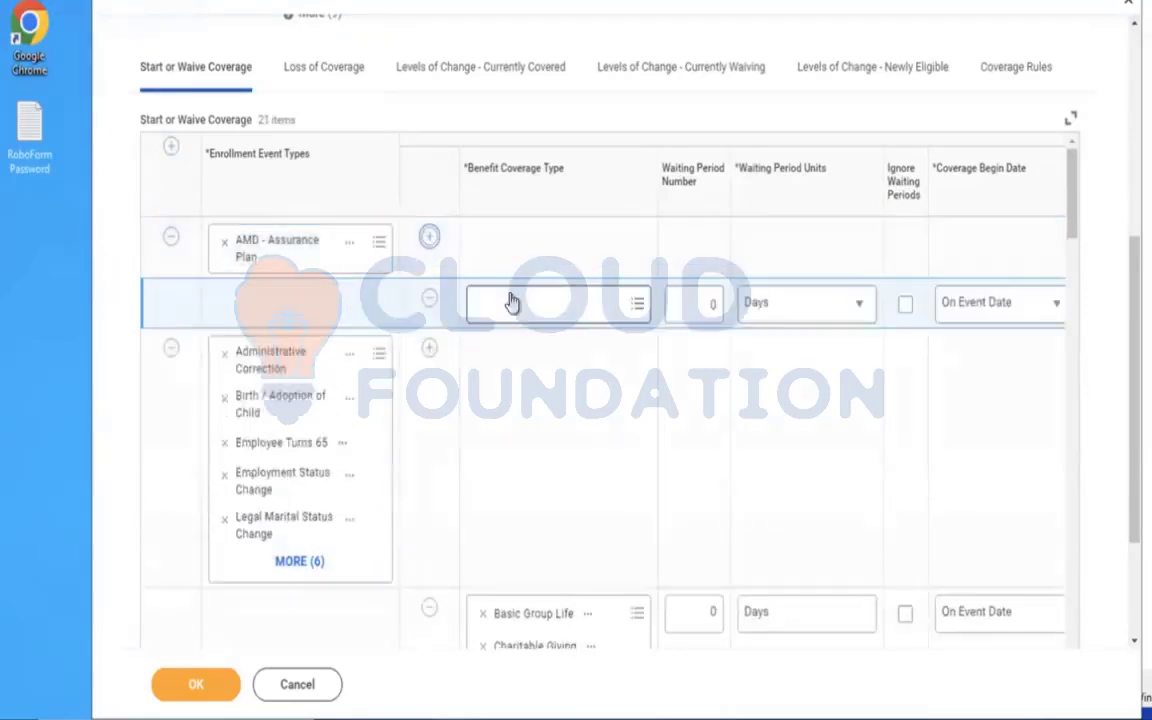
pyautogui.click(500, 306)
pyautogui.write('AMD')
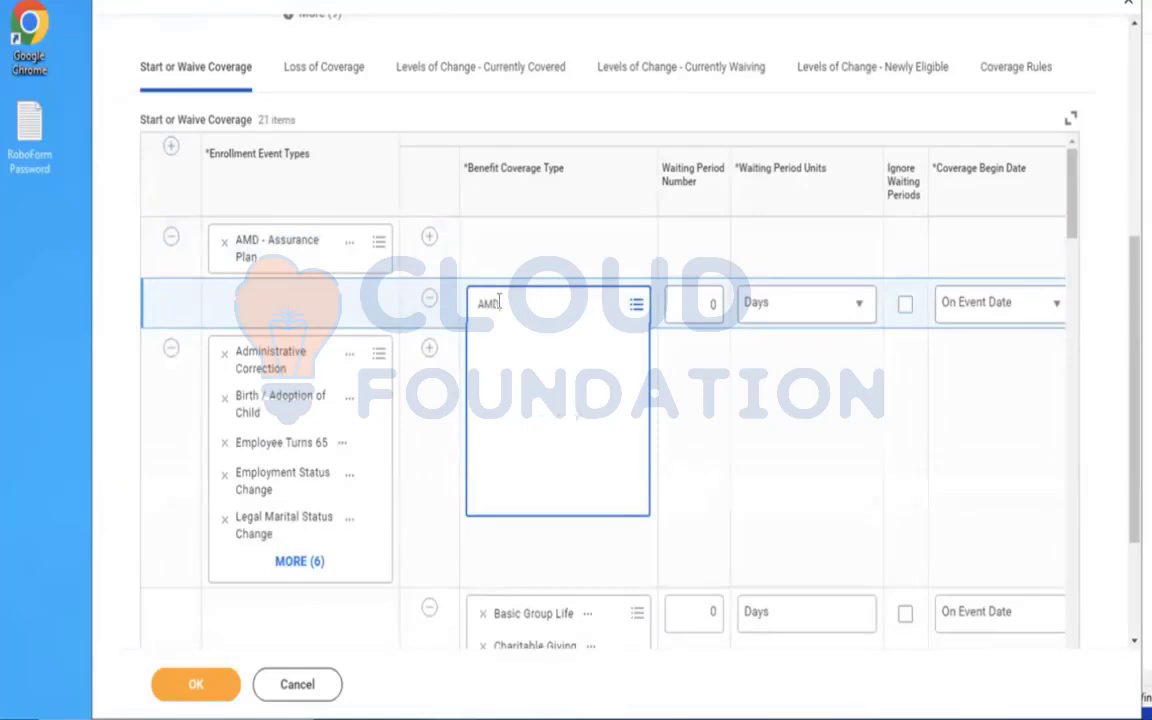
pyautogui.press('Return')
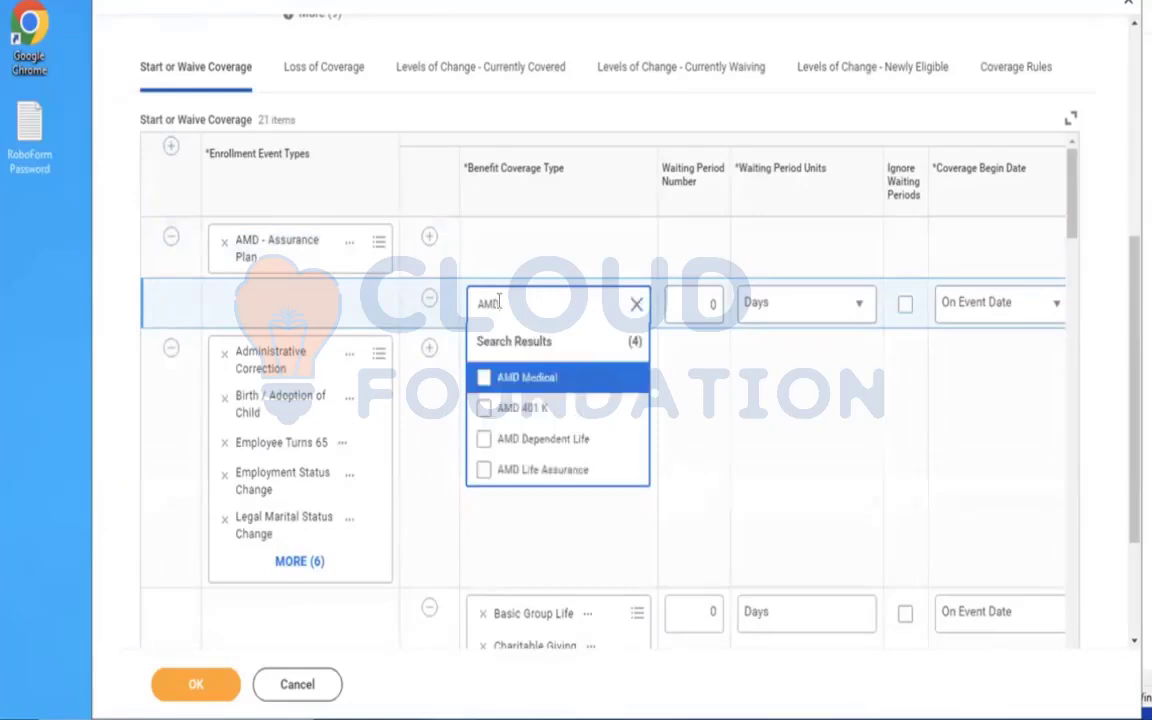
pyautogui.click(548, 472)
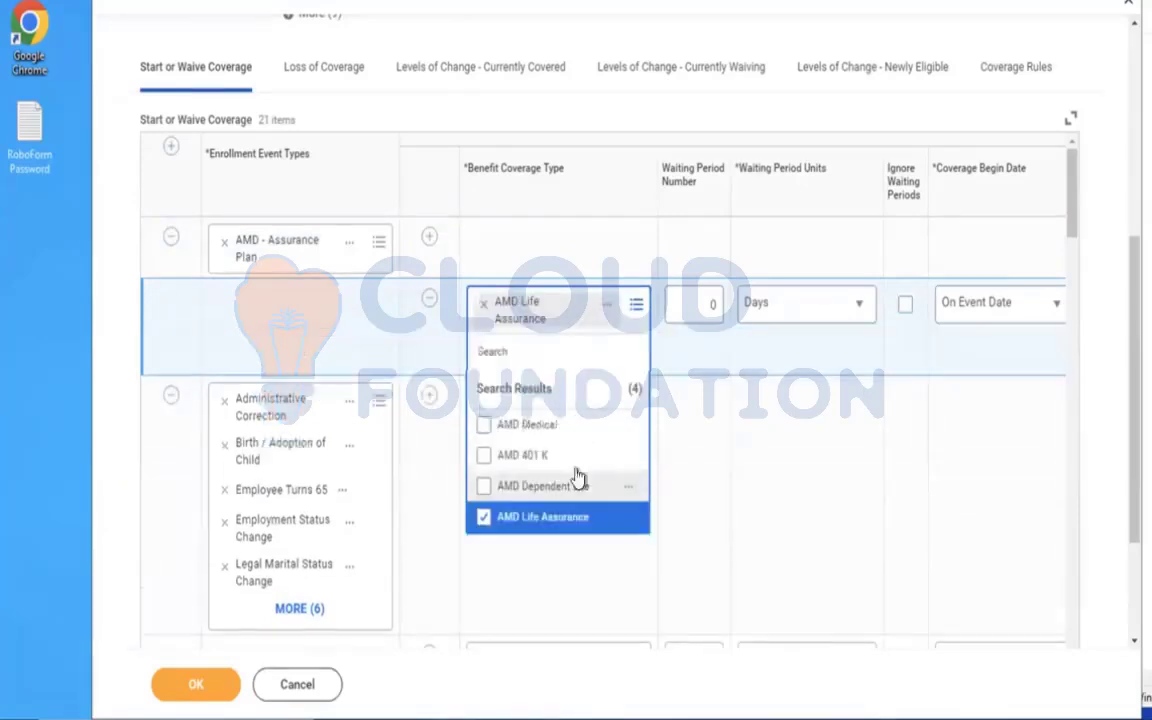
# Add a row to the Coverage Rules with the enrollment event type AMD - Assurance Plan.
pyautogui.click(995, 96)
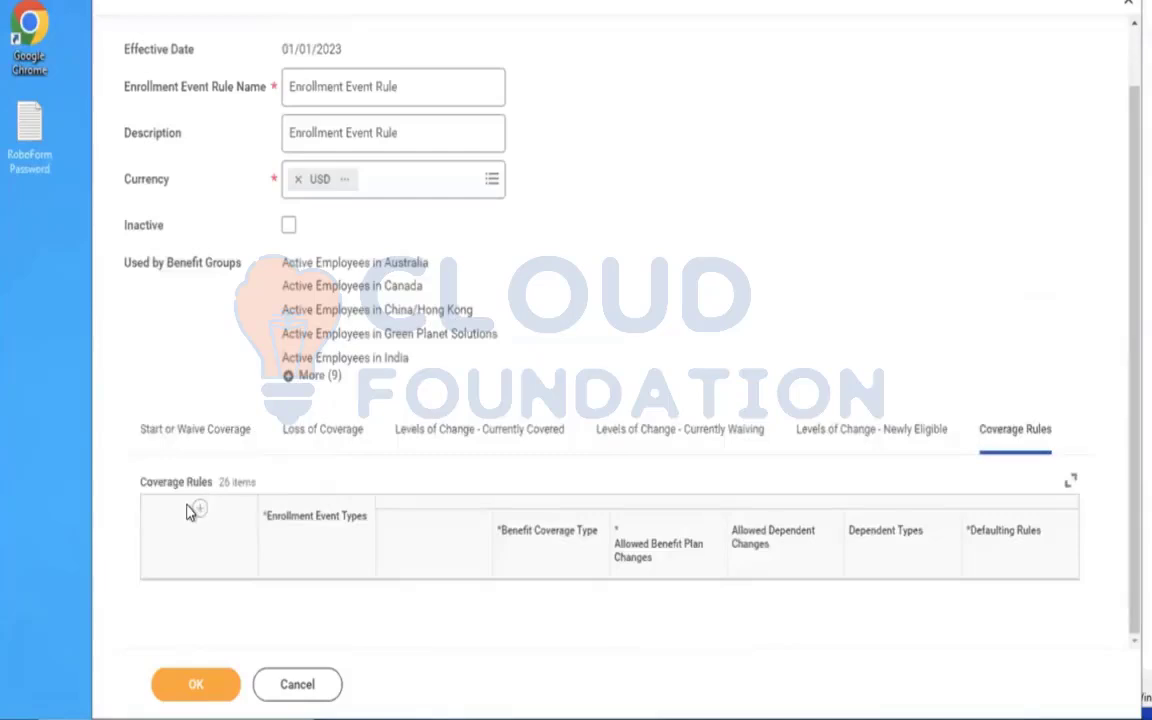
pyautogui.scroll(-4, 509, 283)
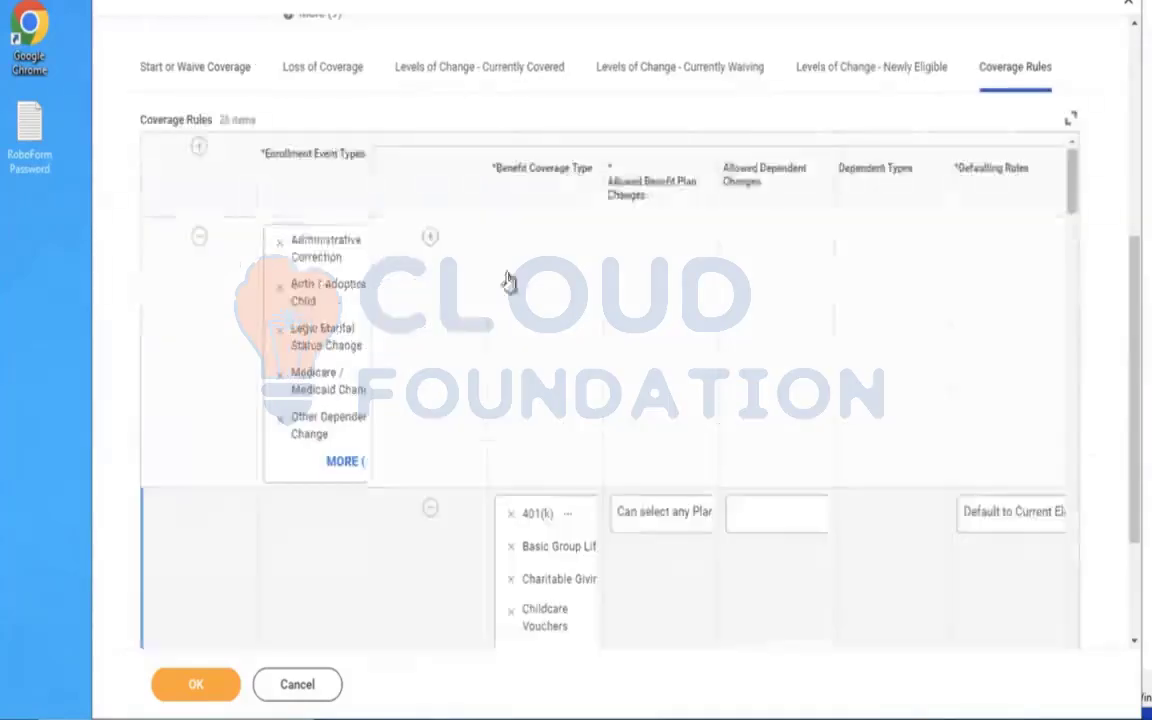
pyautogui.click(170, 150)
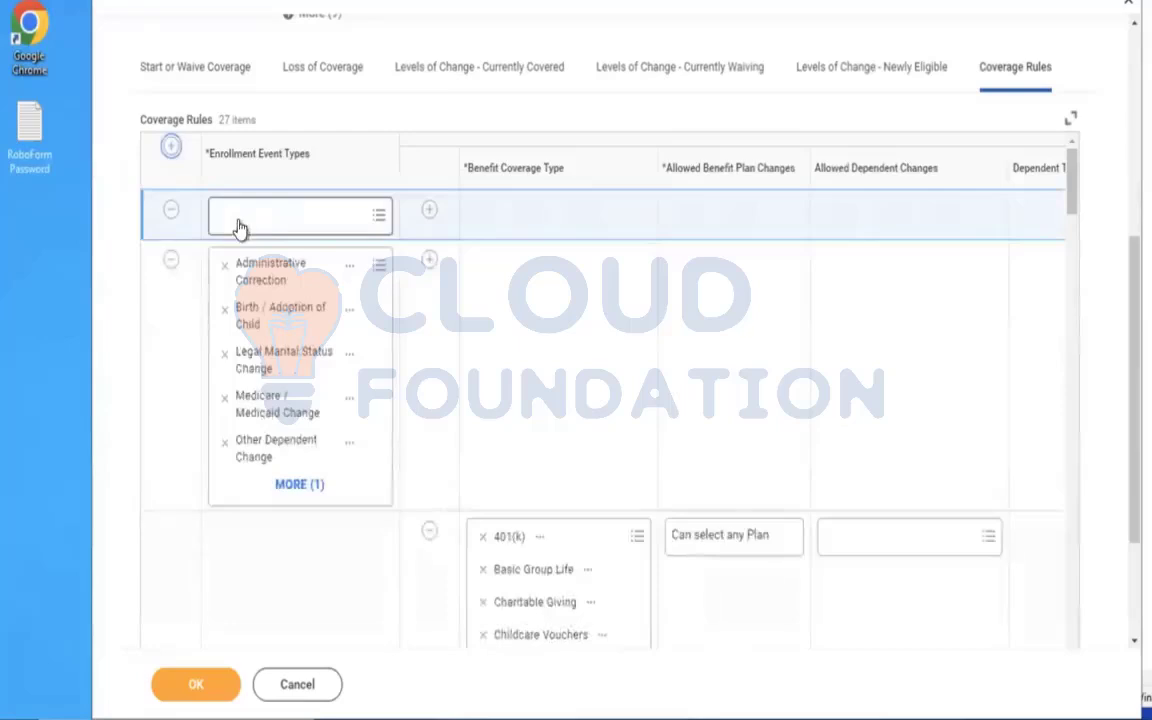
pyautogui.click(238, 220)
pyautogui.write('AMi')
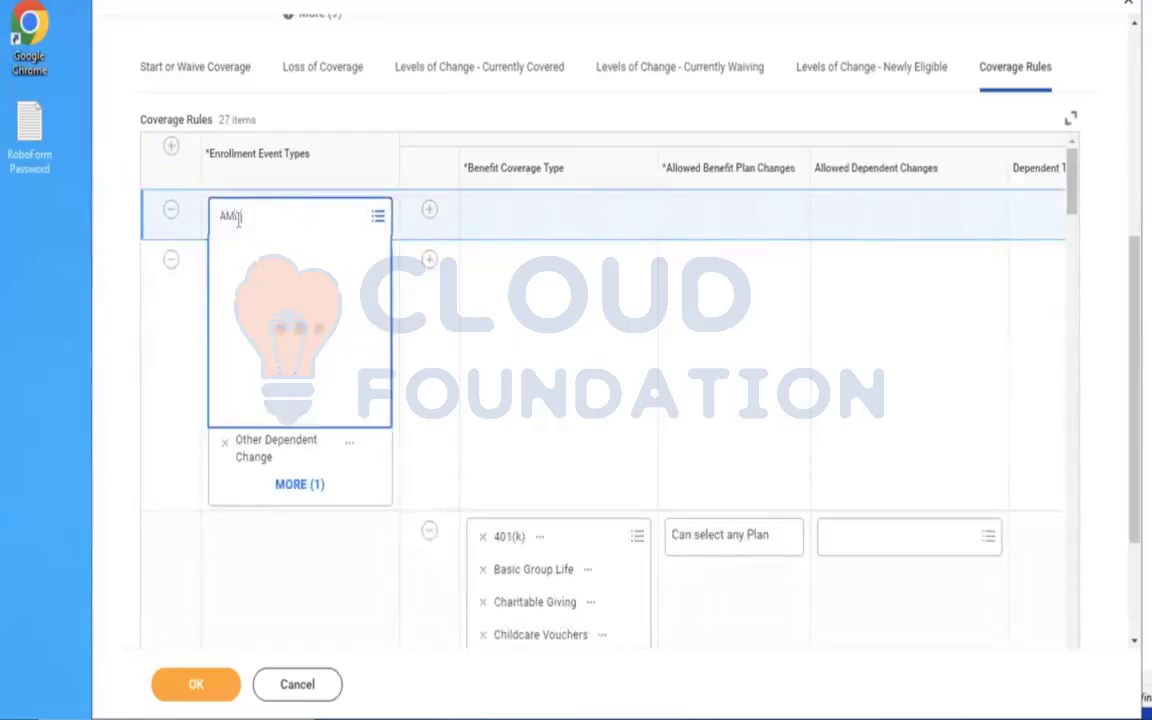
pyautogui.press('Return')
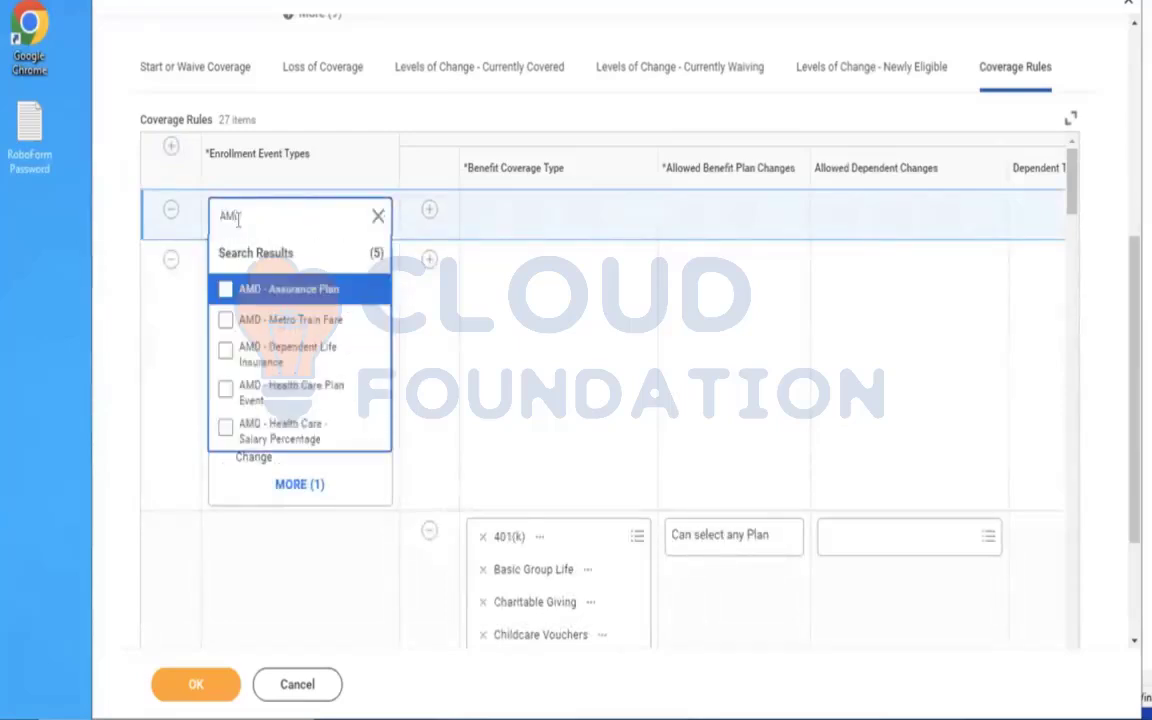
pyautogui.click(270, 289)
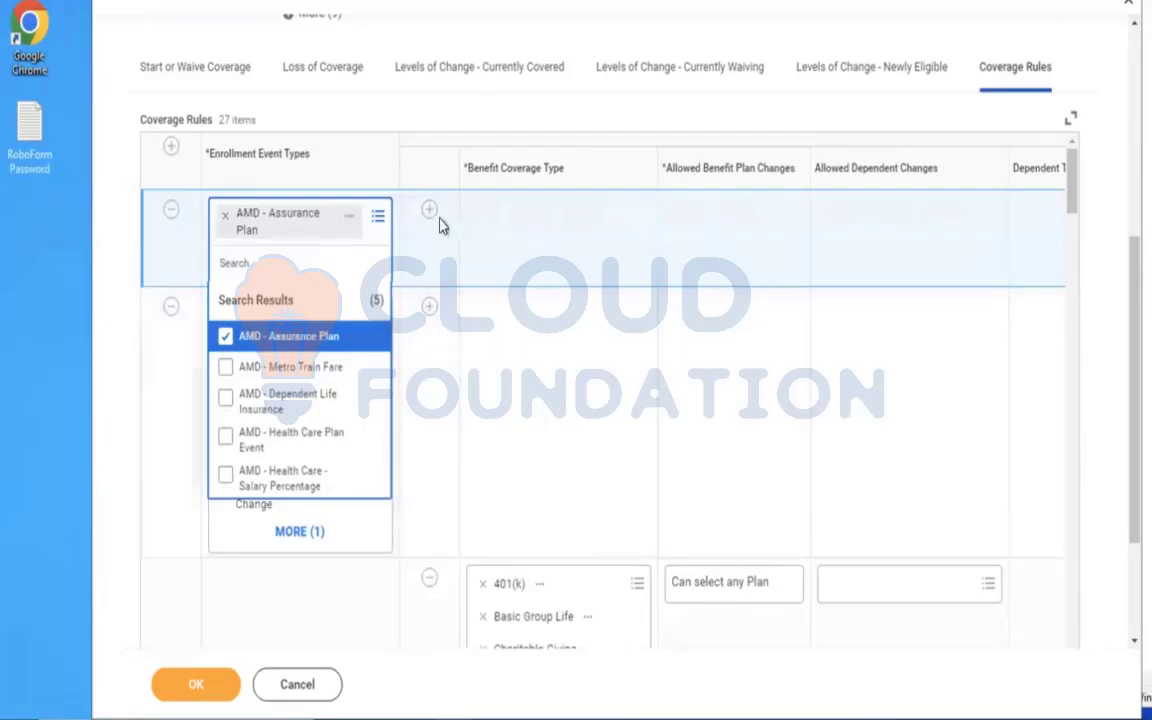
# Add a coverage rule line for benefit coverage type AMD Life Assurance with allowed benefit plan changes Can select any Plan.
pyautogui.click(509, 236)
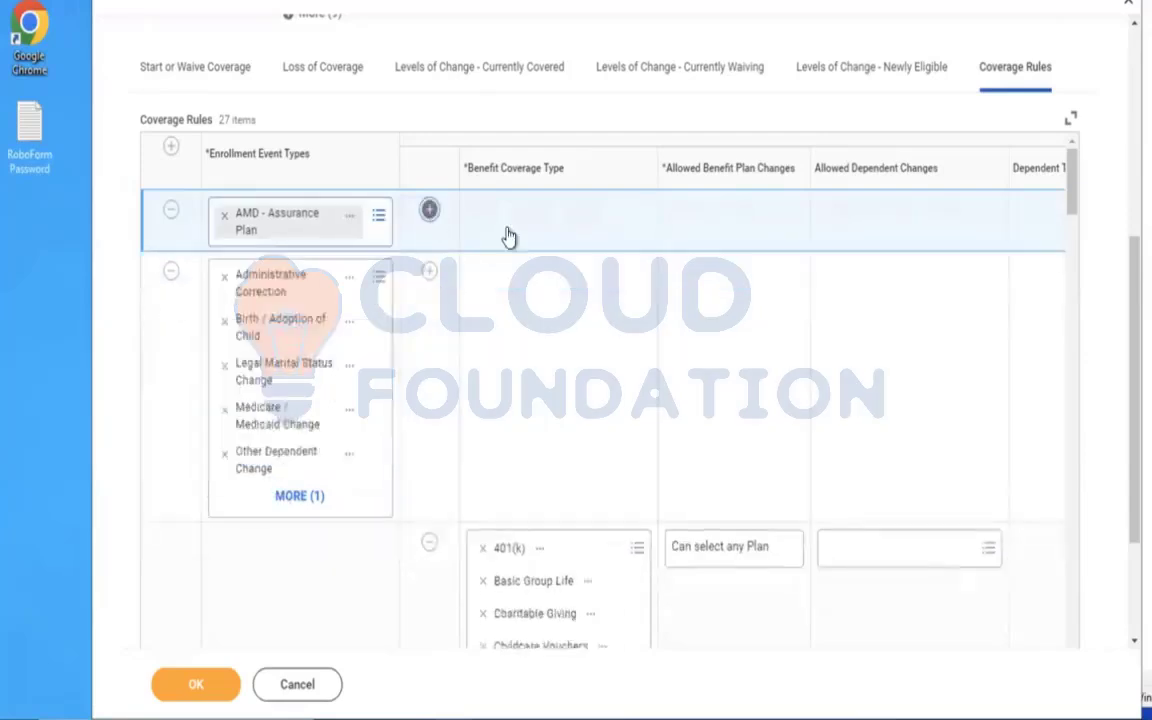
pyautogui.click(501, 287)
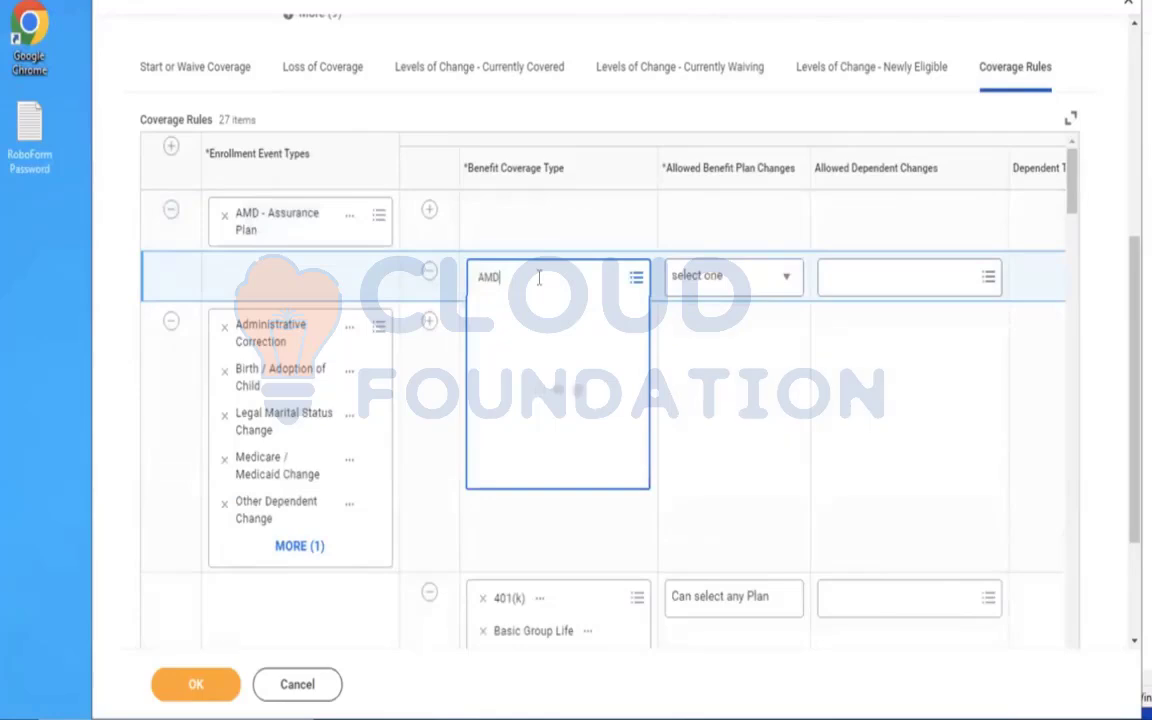
pyautogui.press('Return')
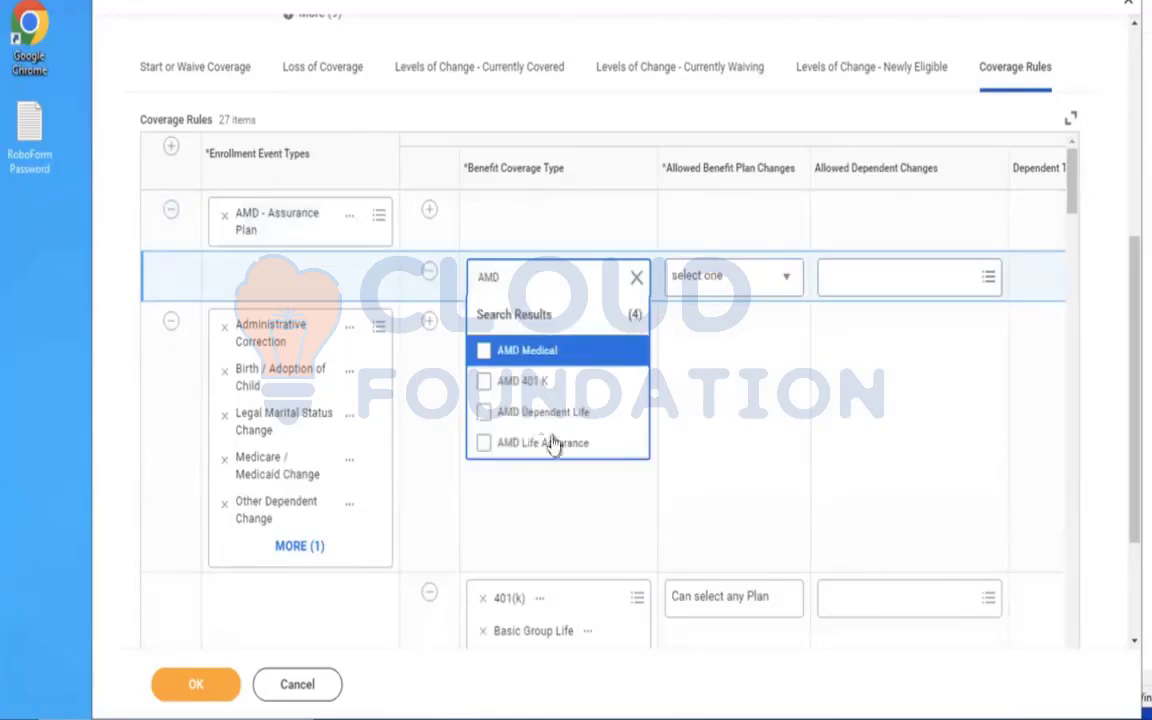
pyautogui.click(521, 448)
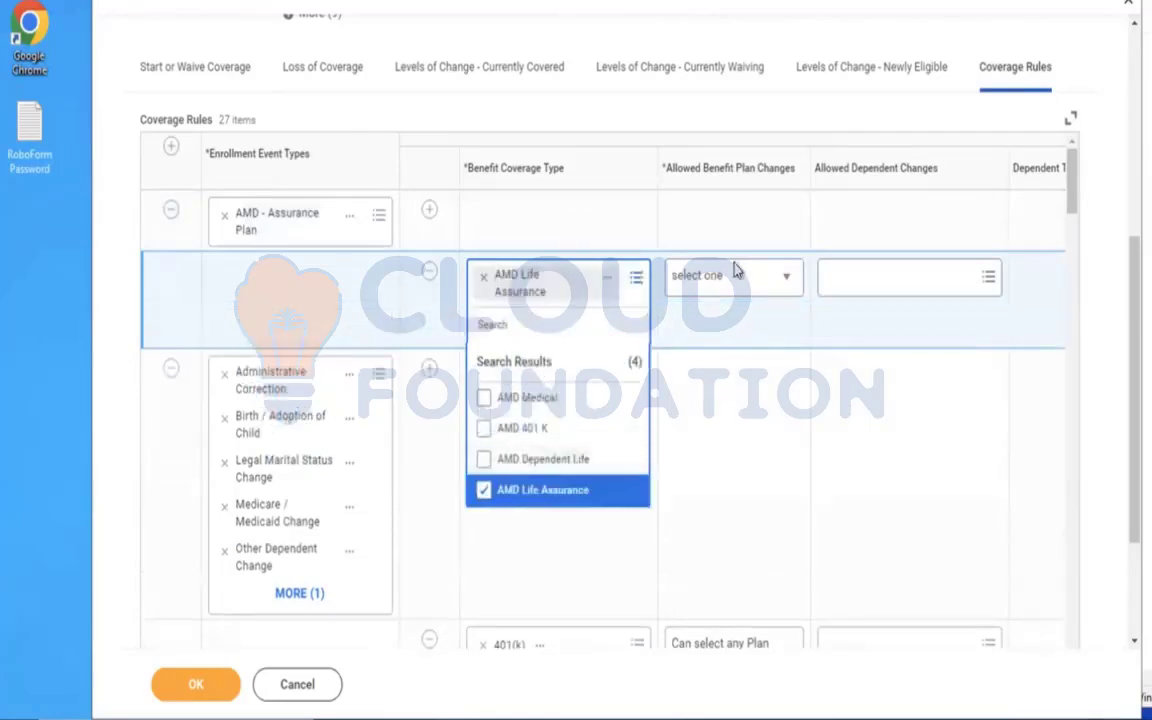
pyautogui.click(700, 290)
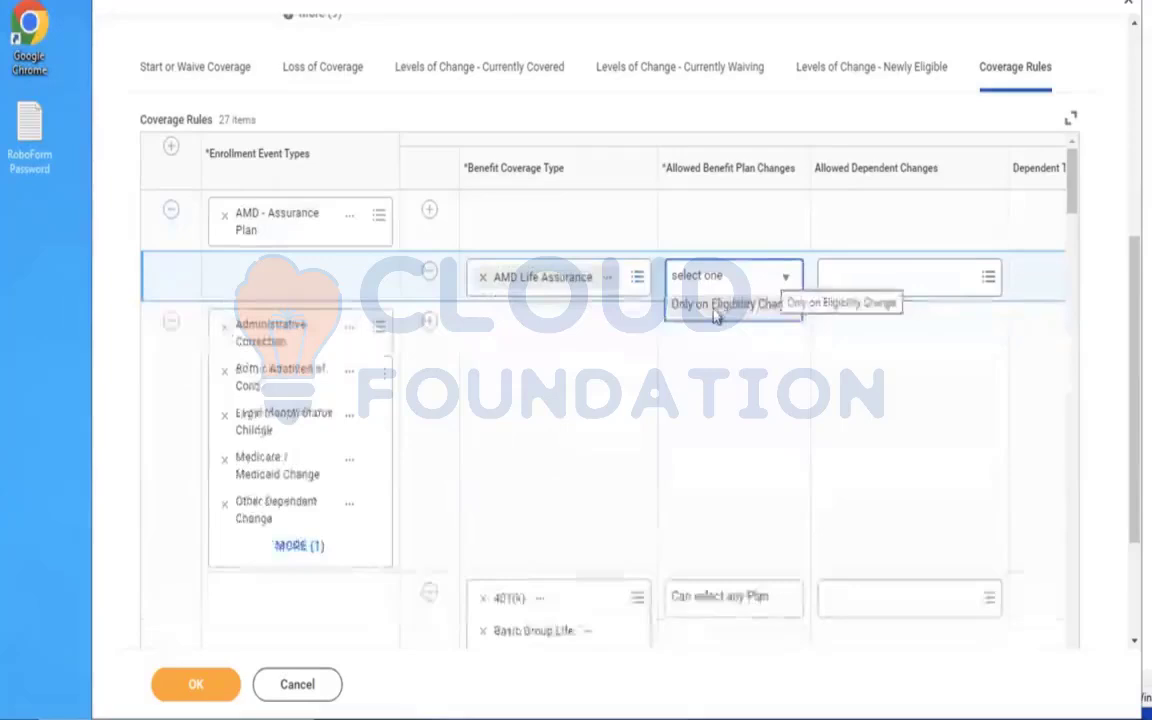
pyautogui.click(735, 278)
pyautogui.click(748, 344)
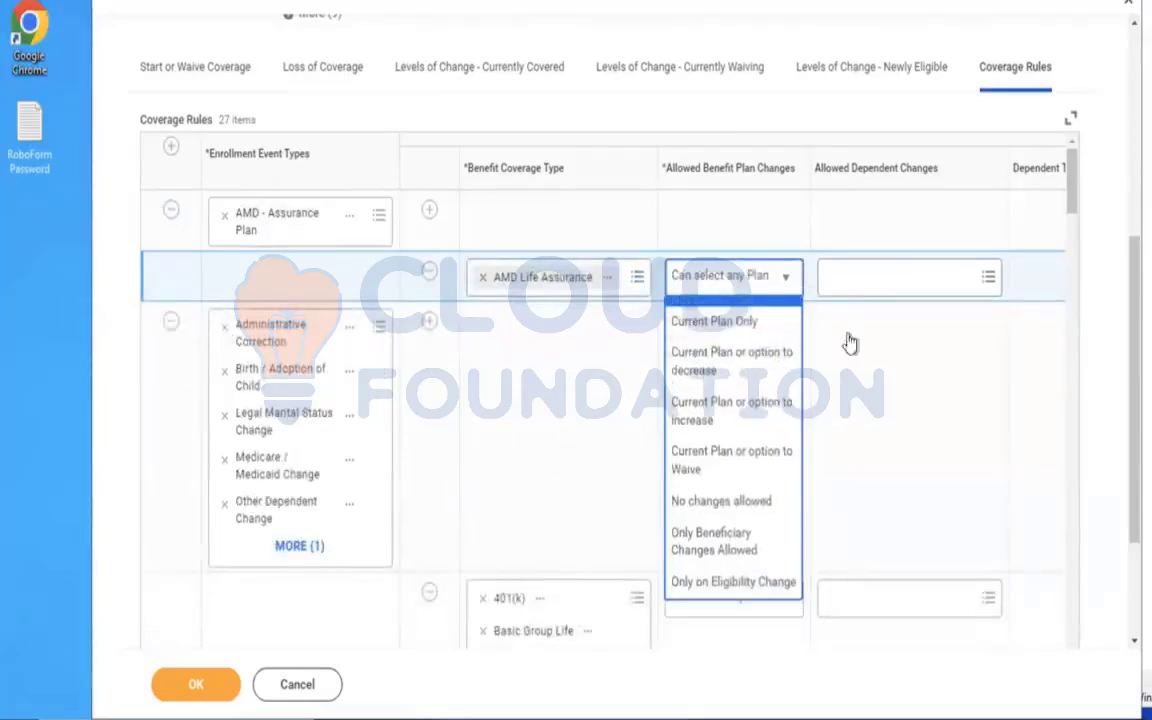
pyautogui.click(878, 388)
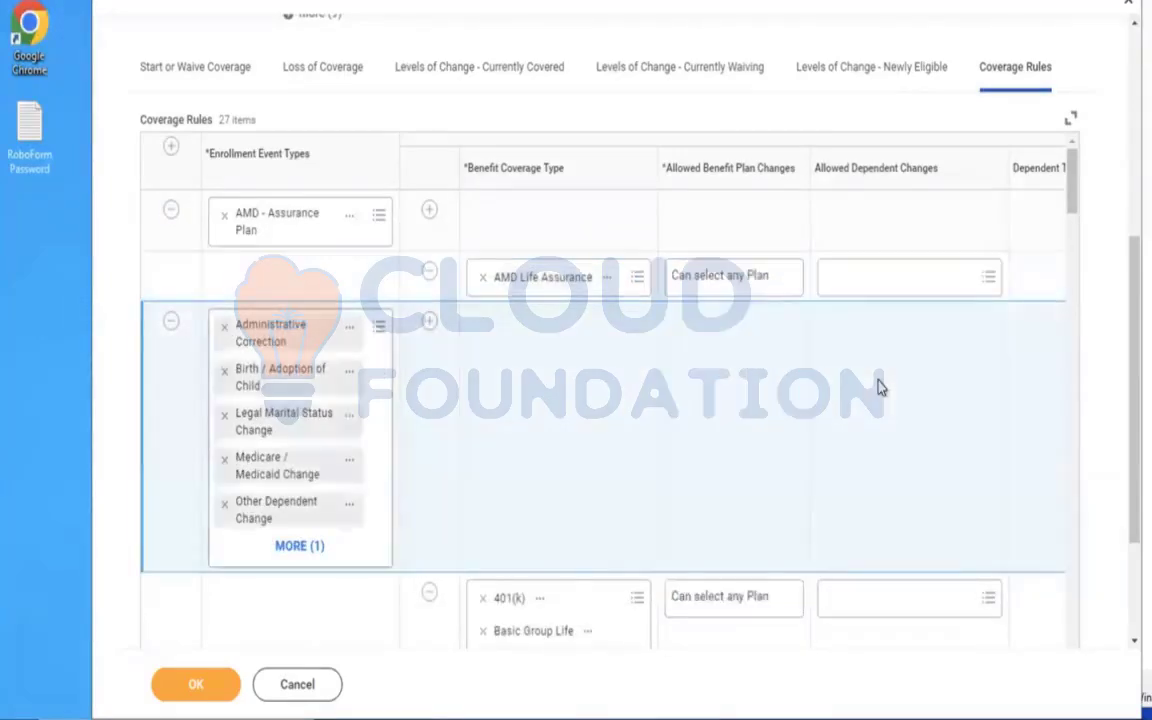
# Set the new line's defaulting rule to the Default to Current Elections, Priority option and submit the enrollment event rule.
pyautogui.hscroll(8, 878, 388)
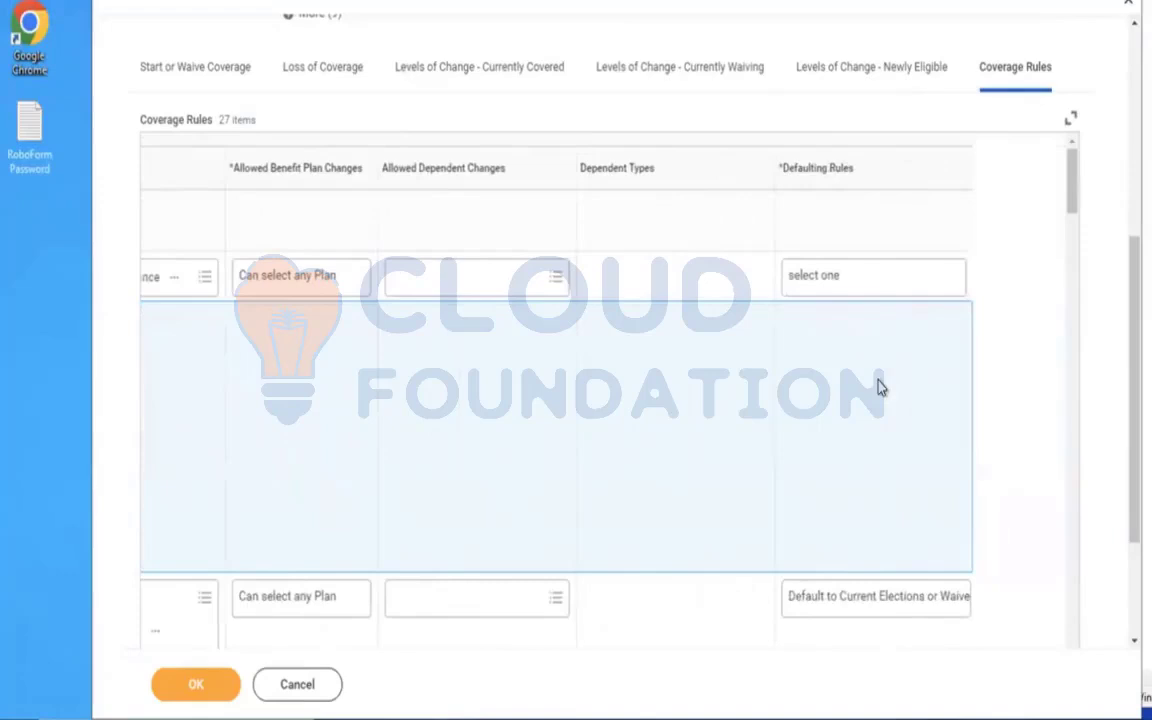
pyautogui.click(855, 277)
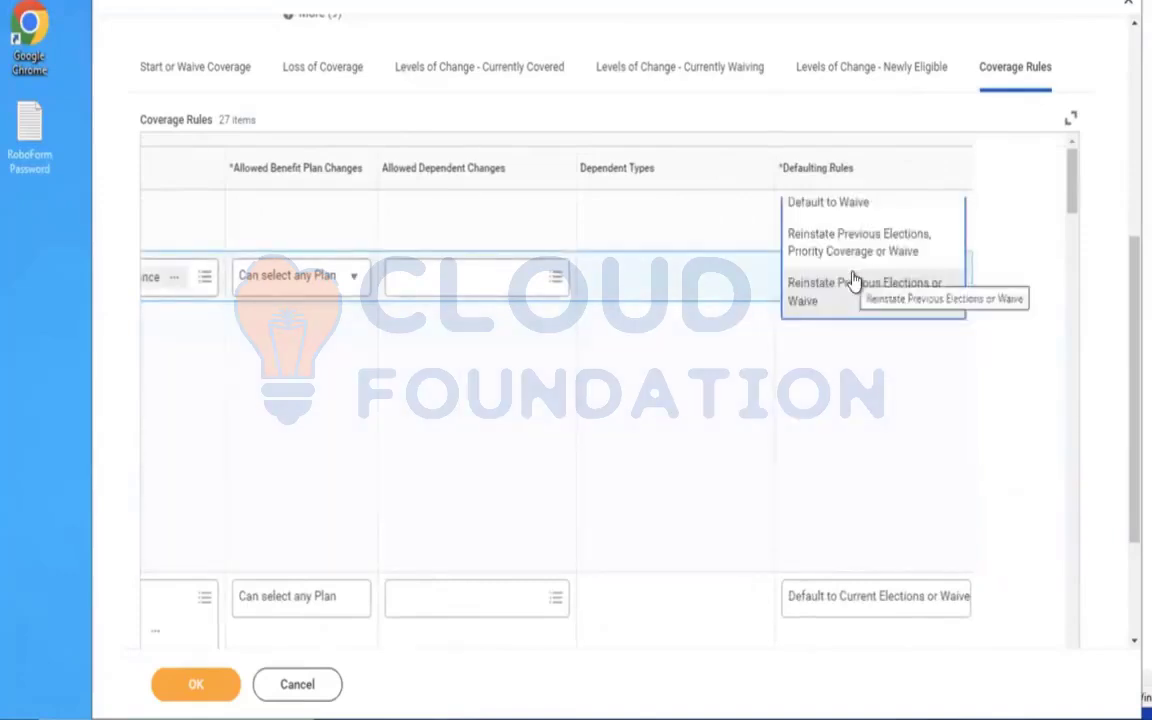
pyautogui.scroll(-2, 822, 370)
pyautogui.click(392, 483)
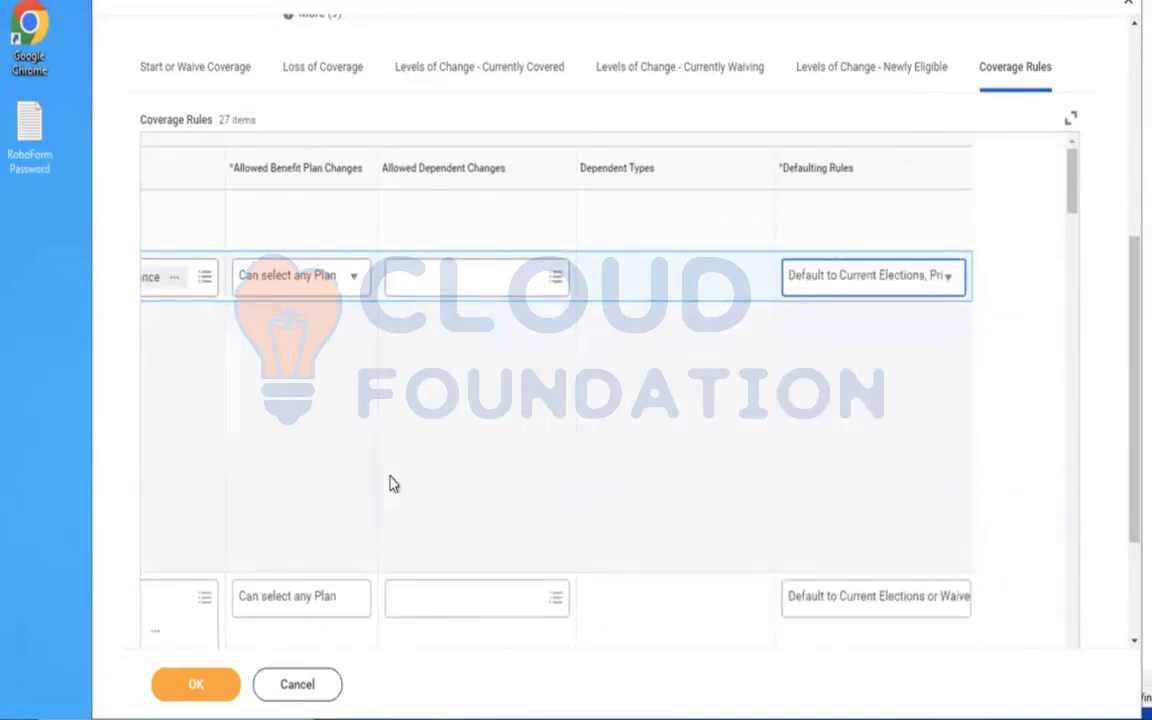
pyautogui.click(196, 685)
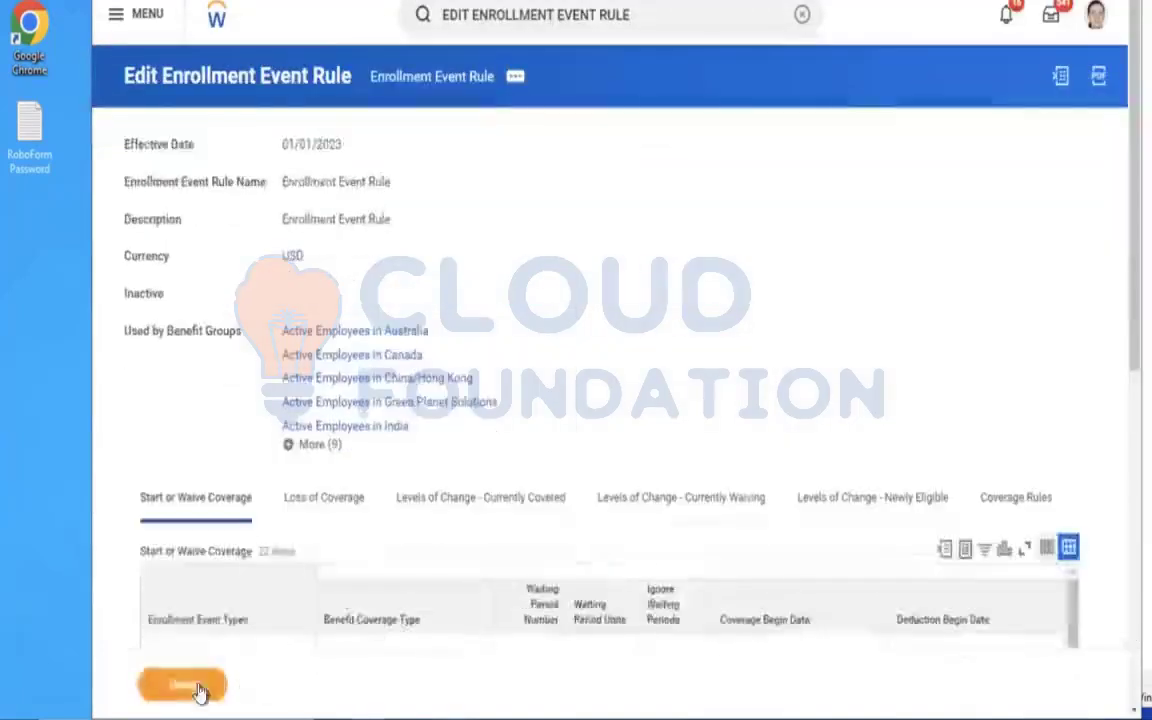
pyautogui.click(802, 15)
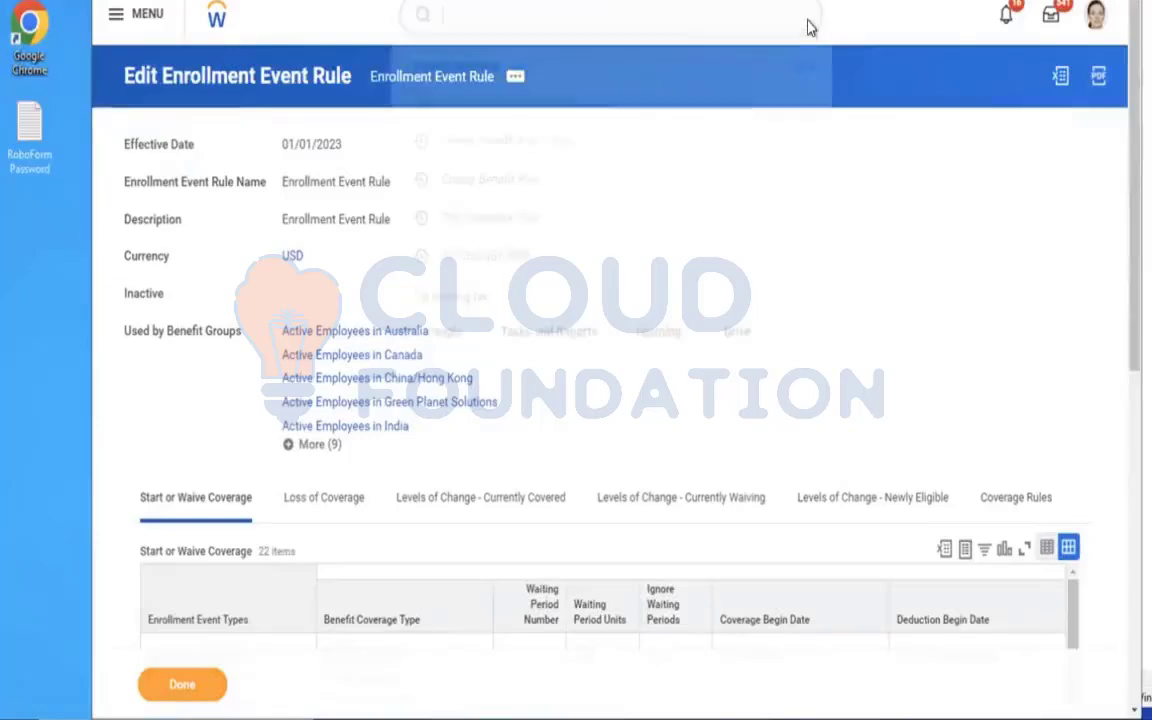
pyautogui.write('EDIT BEN PLAN YEAR')
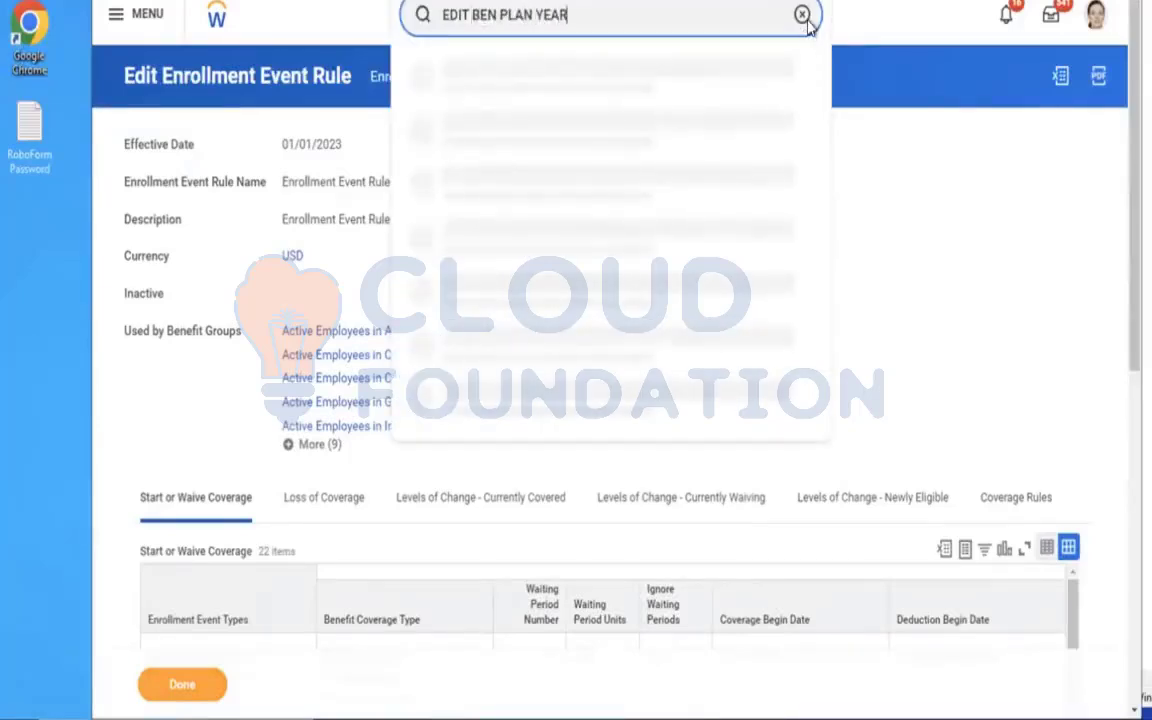
pyautogui.press('Return')
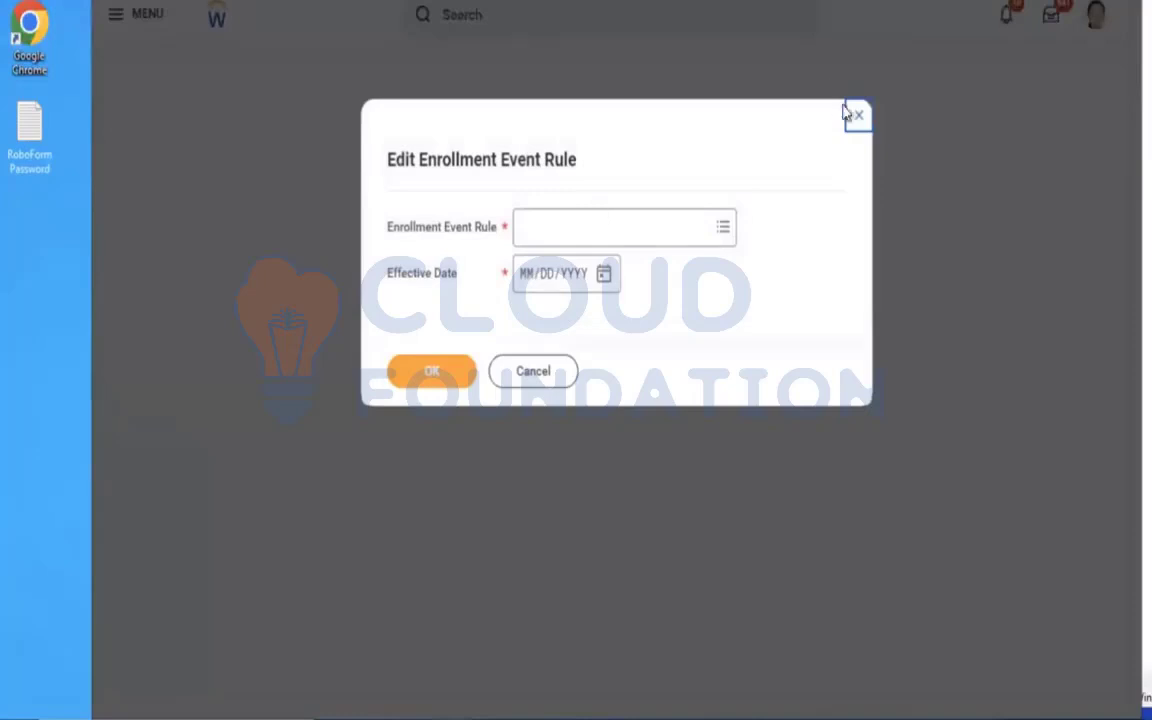
pyautogui.click(858, 118)
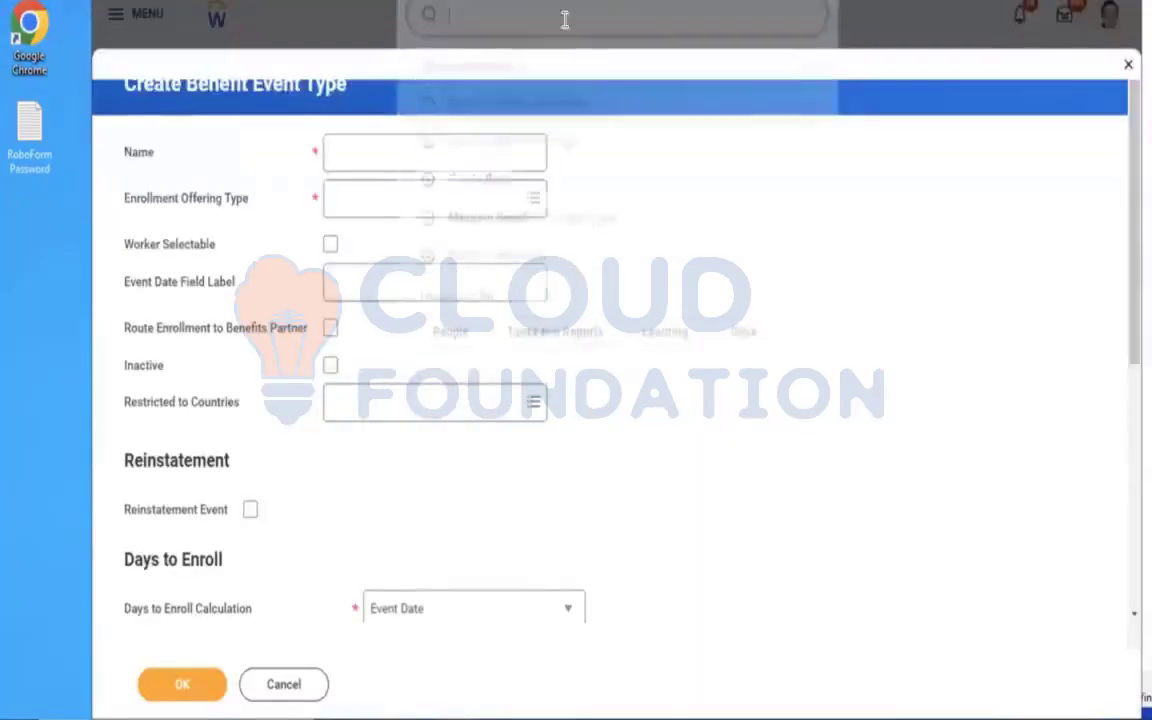
# Find the Edit Benefit Plan Year Definition task and open the AMD - Ongoing Benefits Programme definition for editing.
pyautogui.click(565, 20)
pyautogui.write('EDIT BEN PLAN YEAR DEF')
pyautogui.click(473, 84)
pyautogui.click(589, 246)
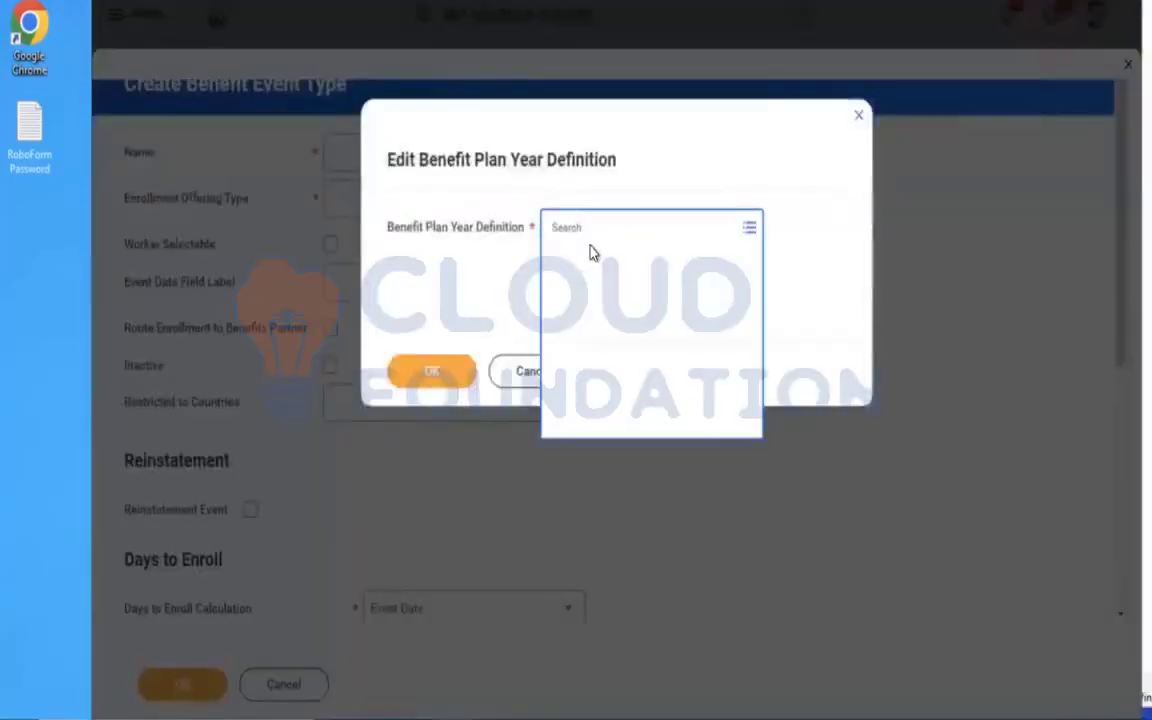
pyautogui.write('AMD')
pyautogui.press('Return')
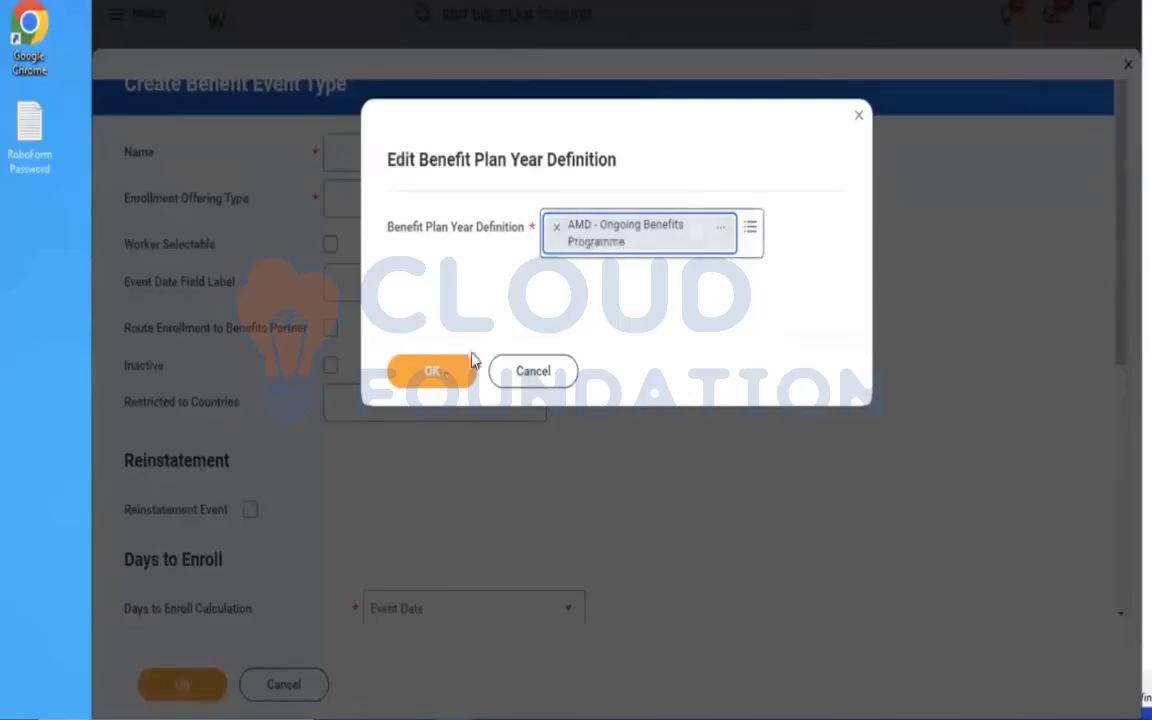
pyautogui.click(437, 373)
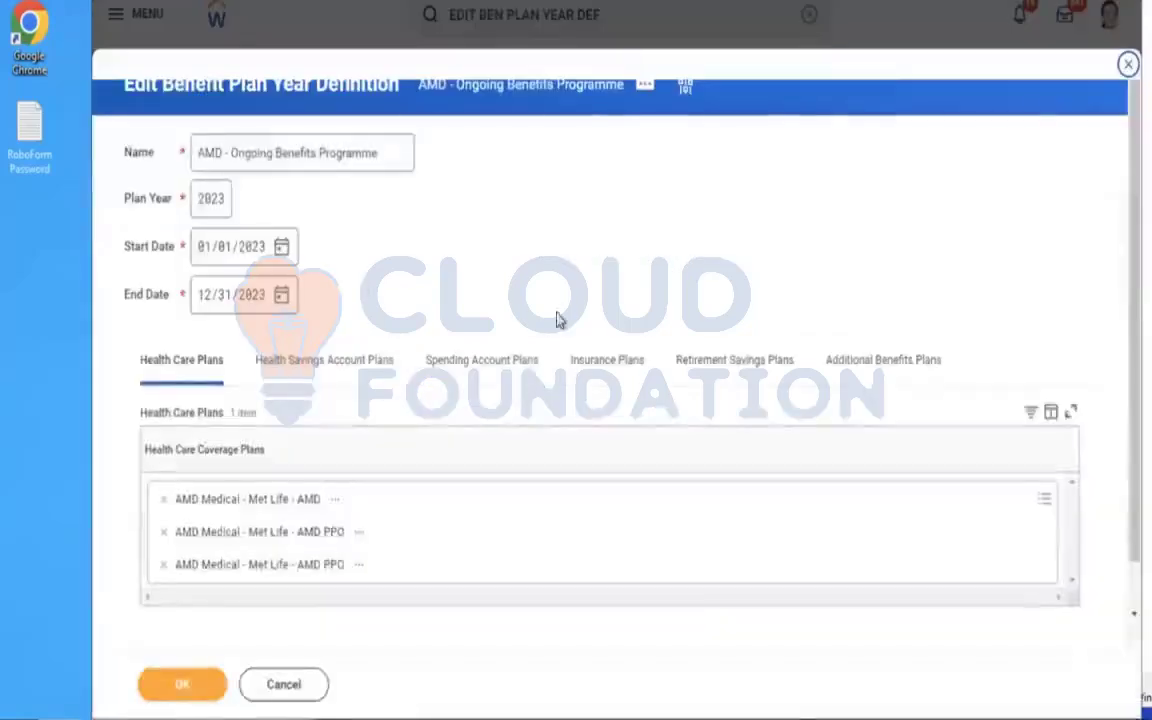
# Add AMD Life Assurance - Aviva (Employee) to the definition's insurance coverage plans and save the plan year definition.
pyautogui.click(607, 360)
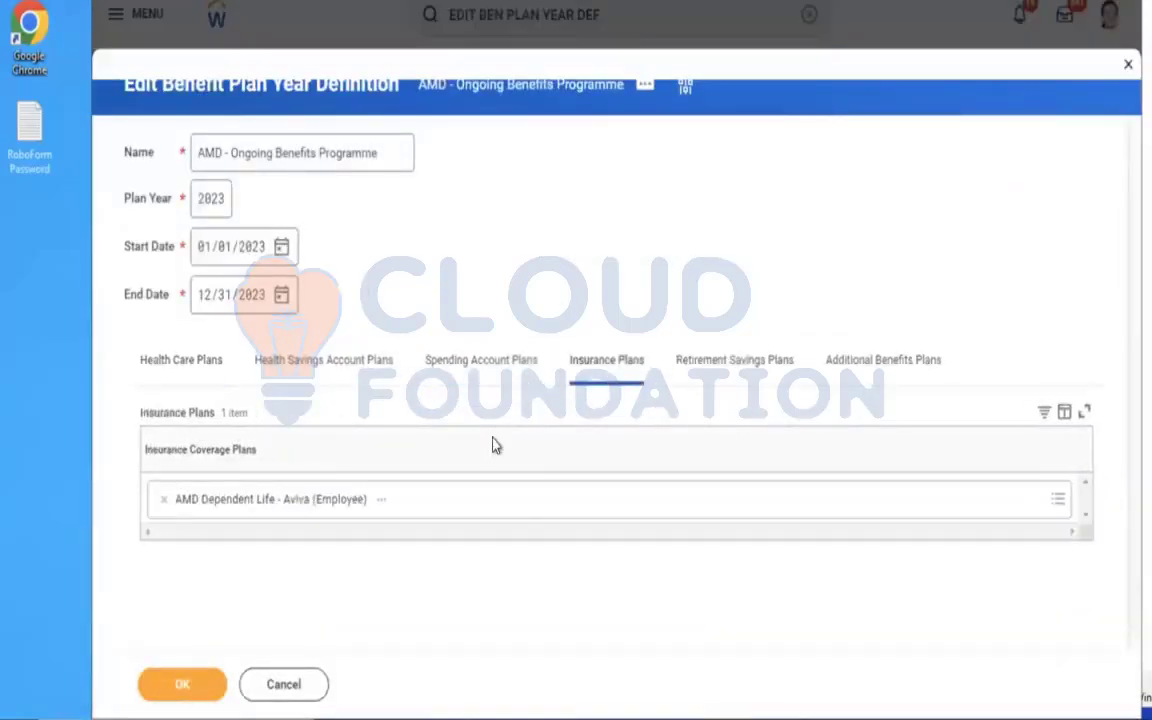
pyautogui.click(527, 497)
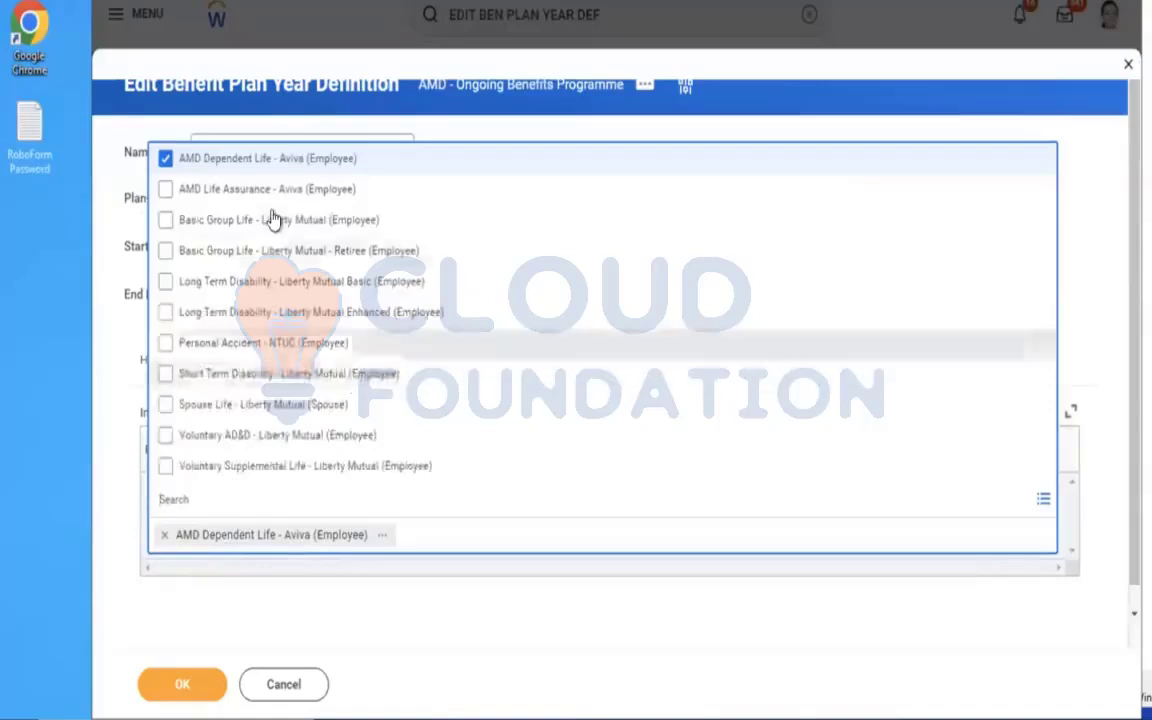
pyautogui.click(192, 190)
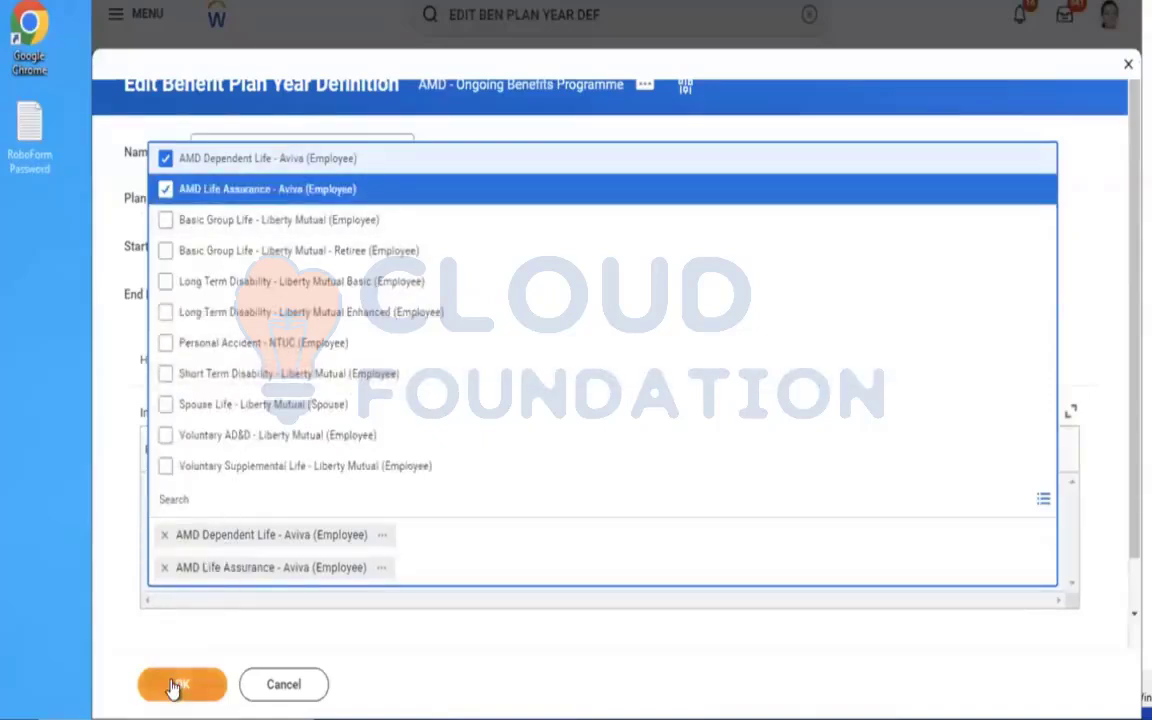
pyautogui.click(174, 686)
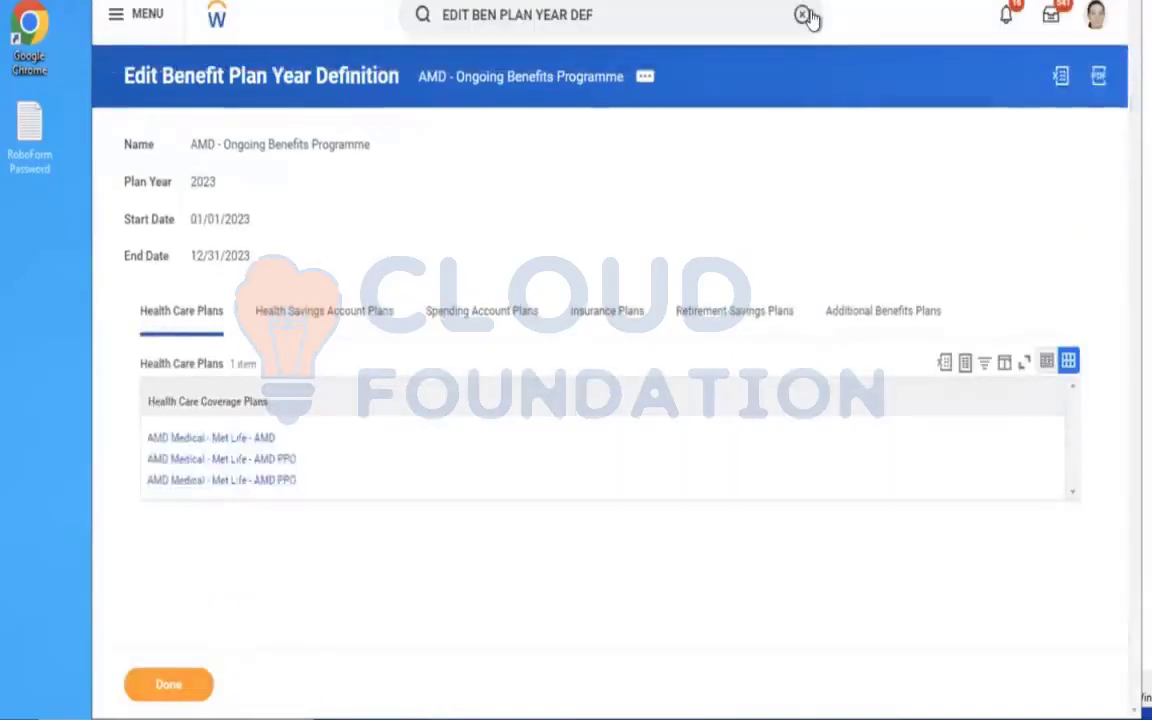
# Find the Start Proxy task and start a proxy session acting as the benefits administrator's user account.
pyautogui.click(807, 15)
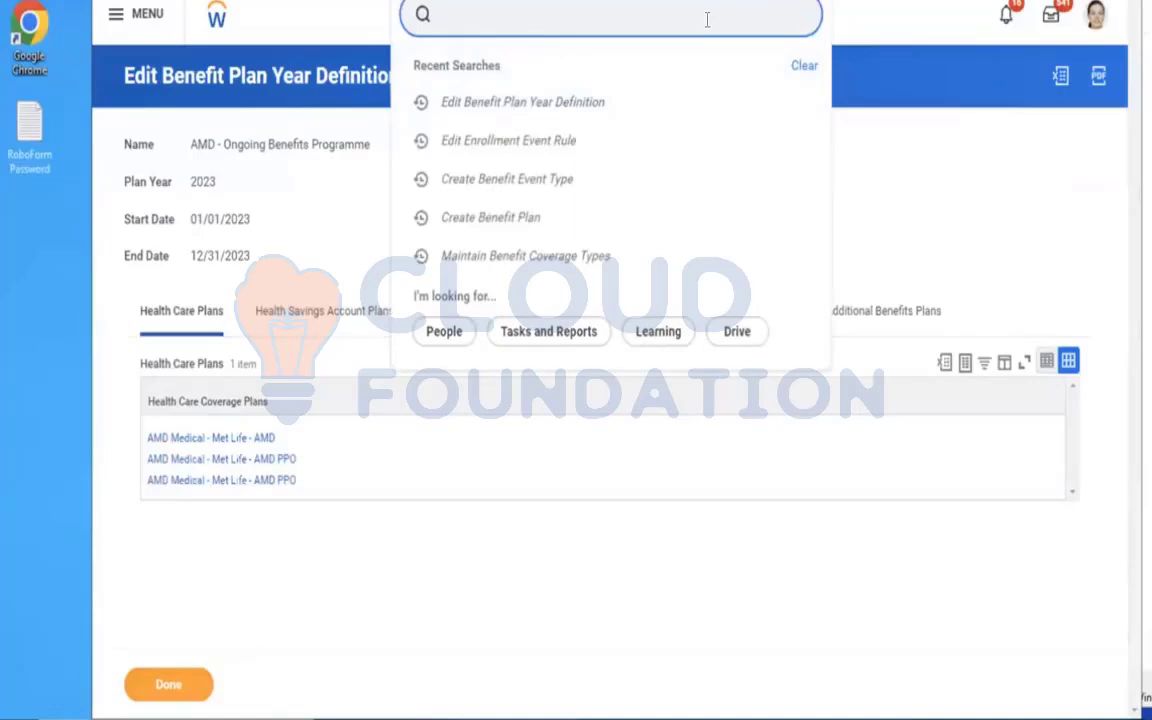
pyautogui.write('START PRO')
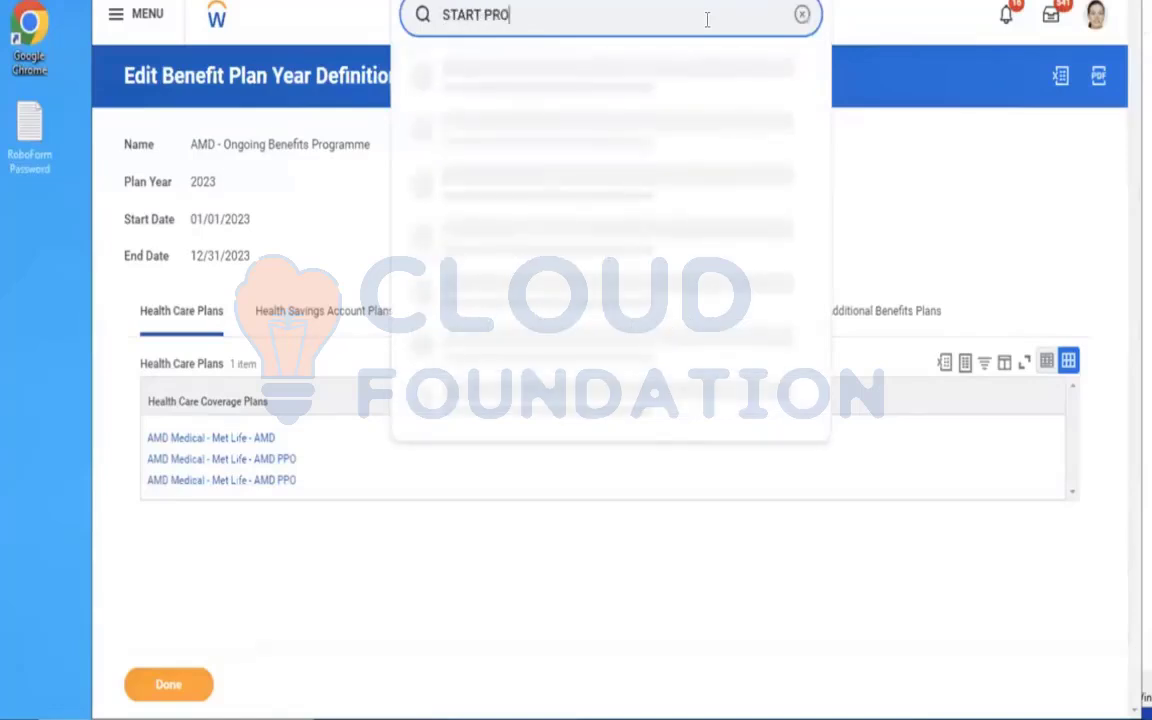
pyautogui.write('XY')
pyautogui.click(540, 77)
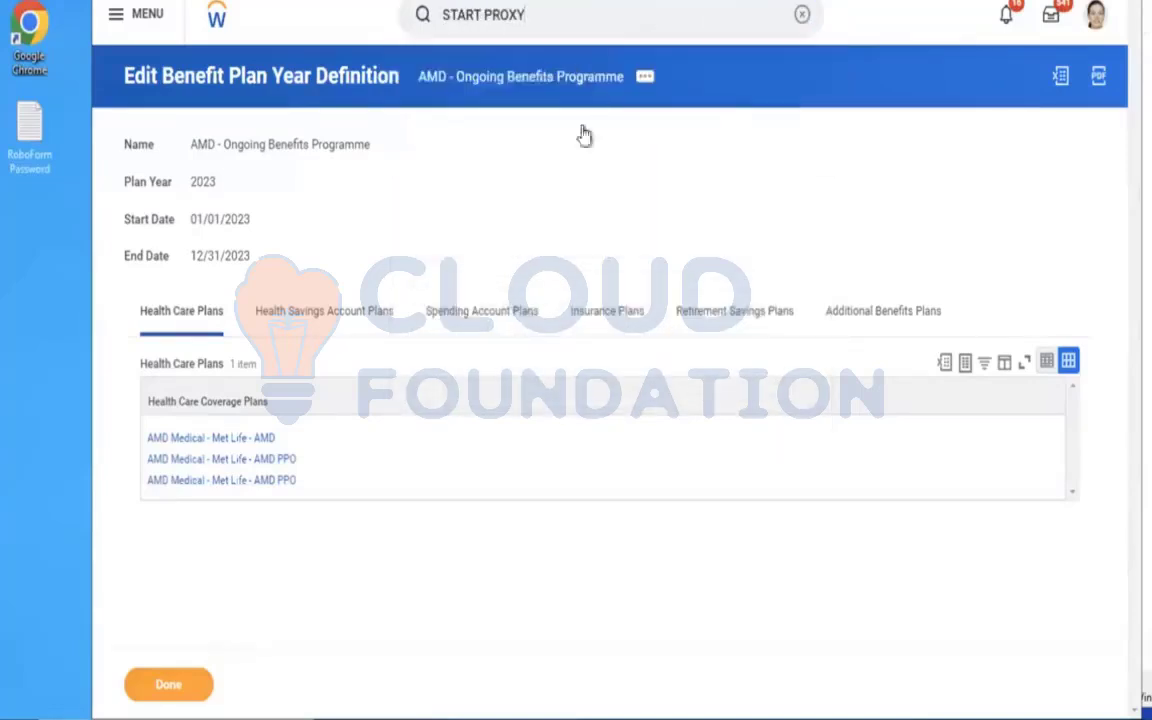
pyautogui.click(367, 185)
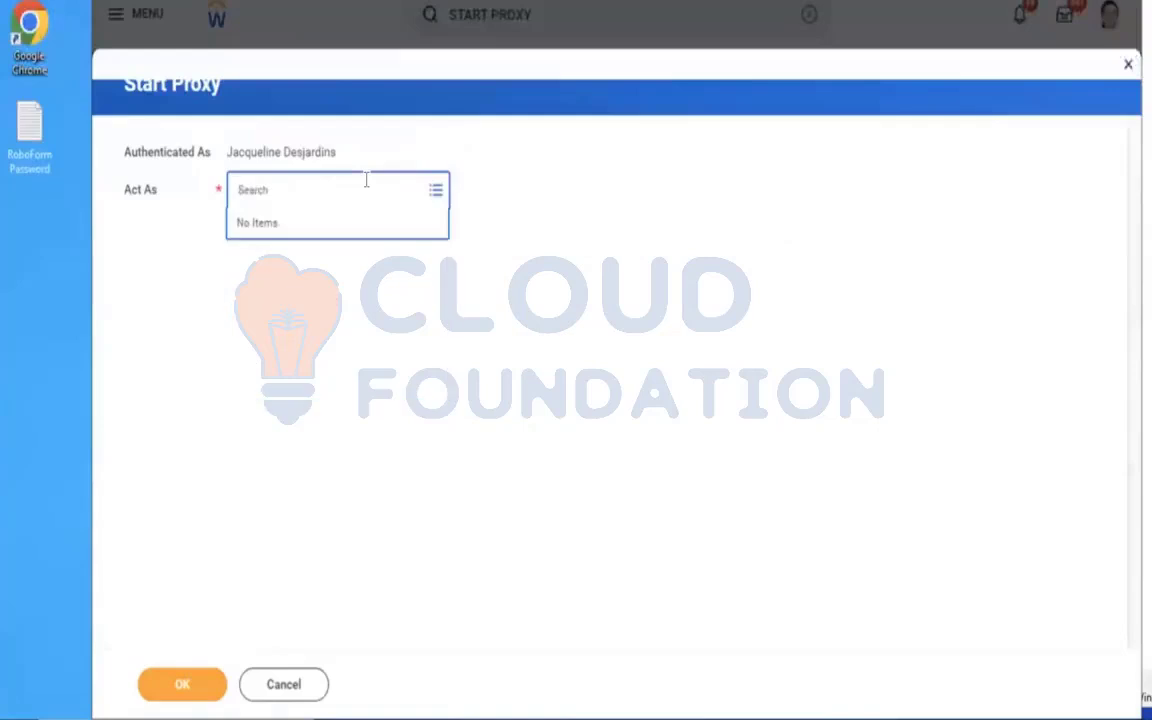
pyautogui.press('Return')
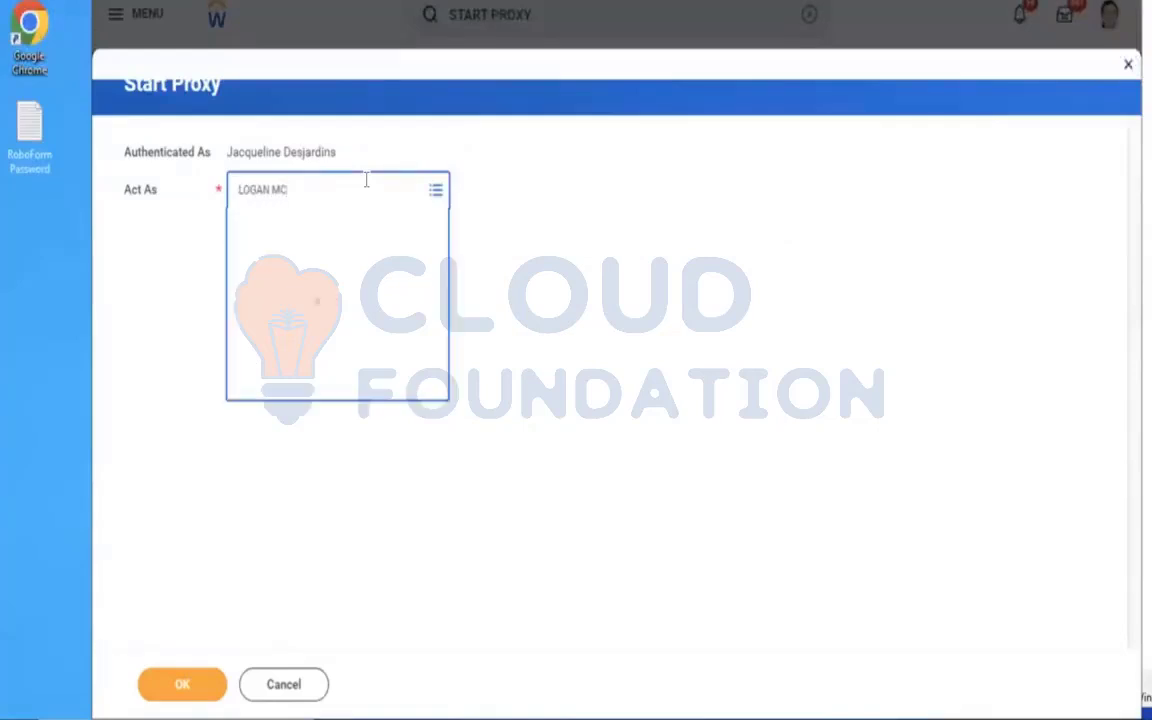
pyautogui.click(160, 699)
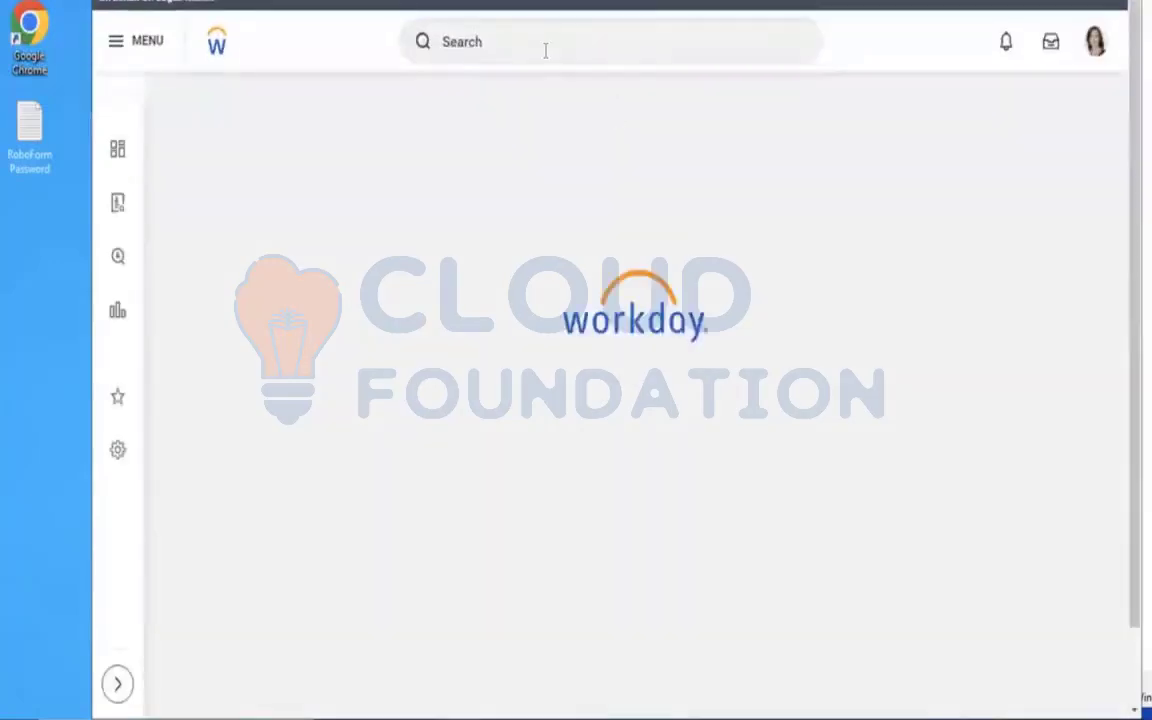
pyautogui.click(545, 50)
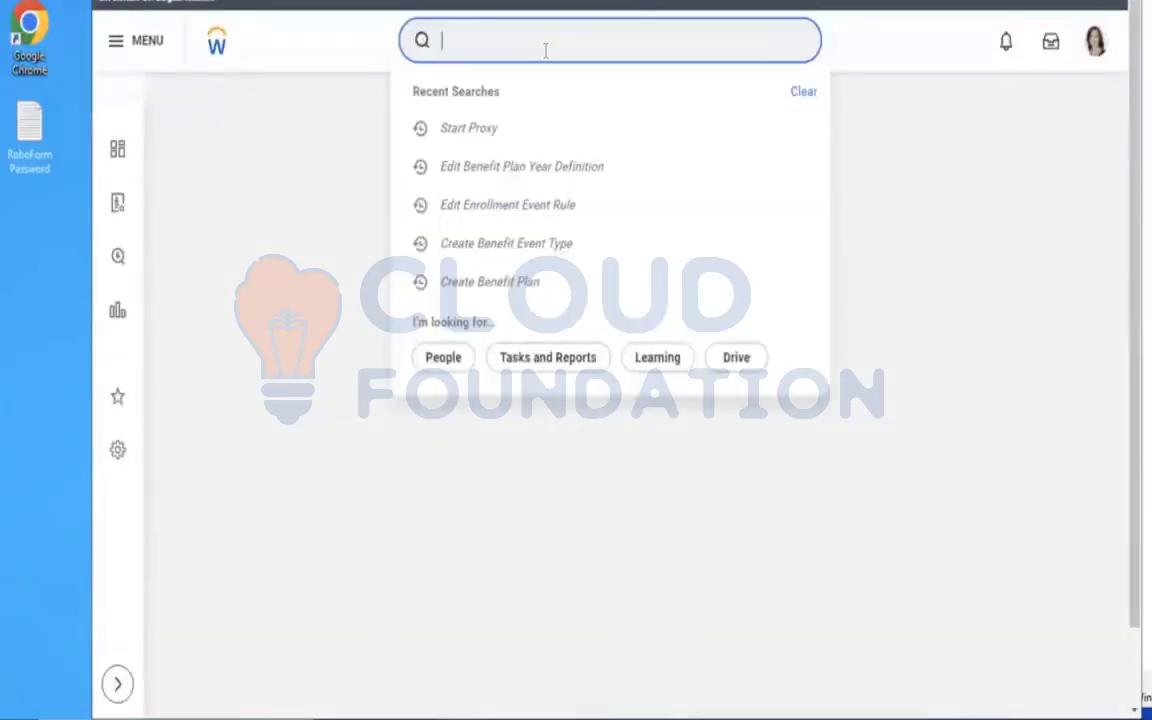
pyautogui.write('Benefit Rate Name AMD - Life Assurance Rate')
pyautogui.click(801, 42)
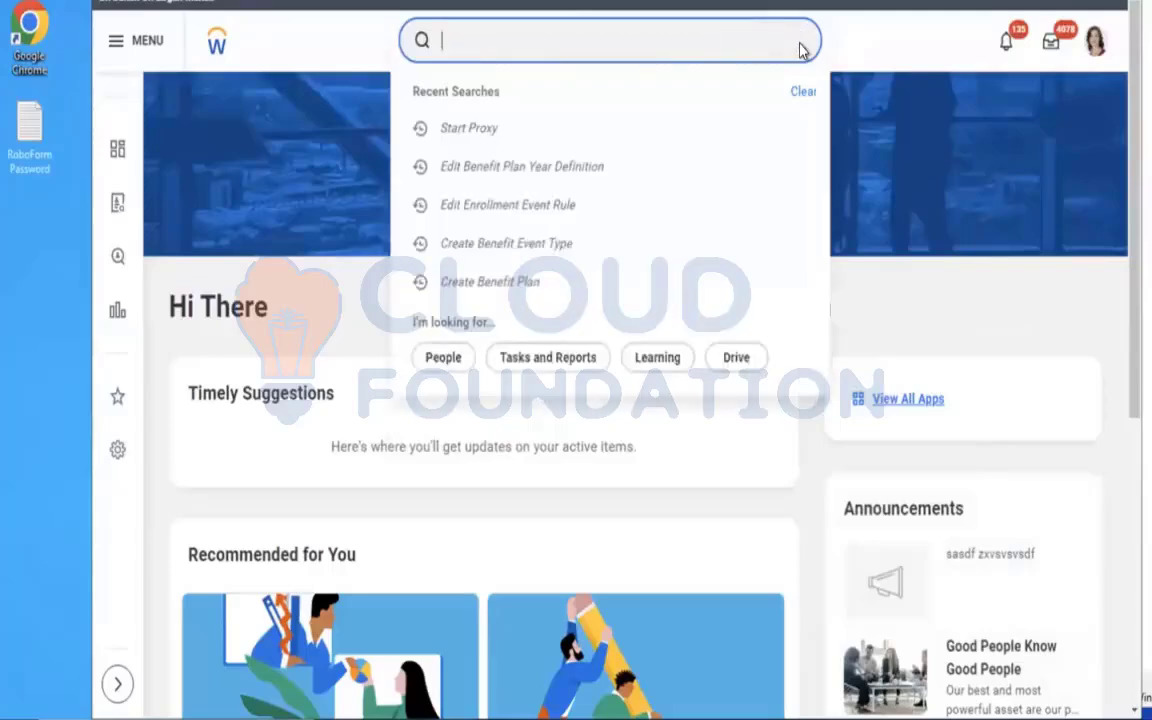
pyautogui.write('JAC')
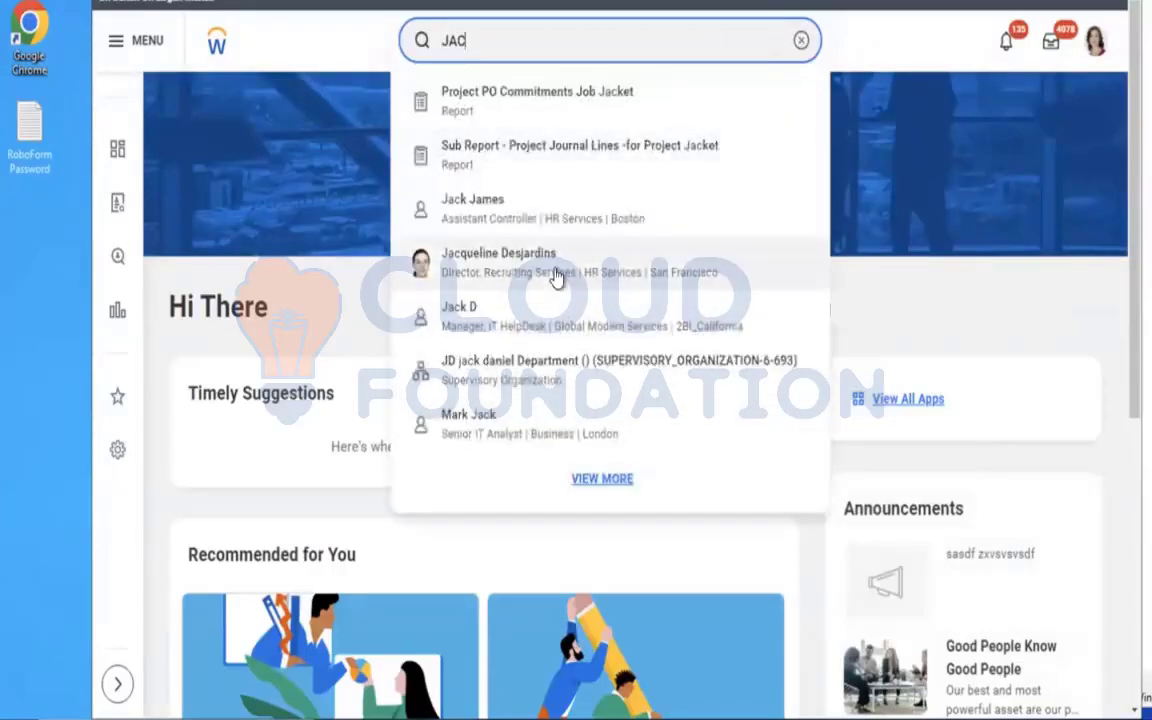
pyautogui.click(557, 276)
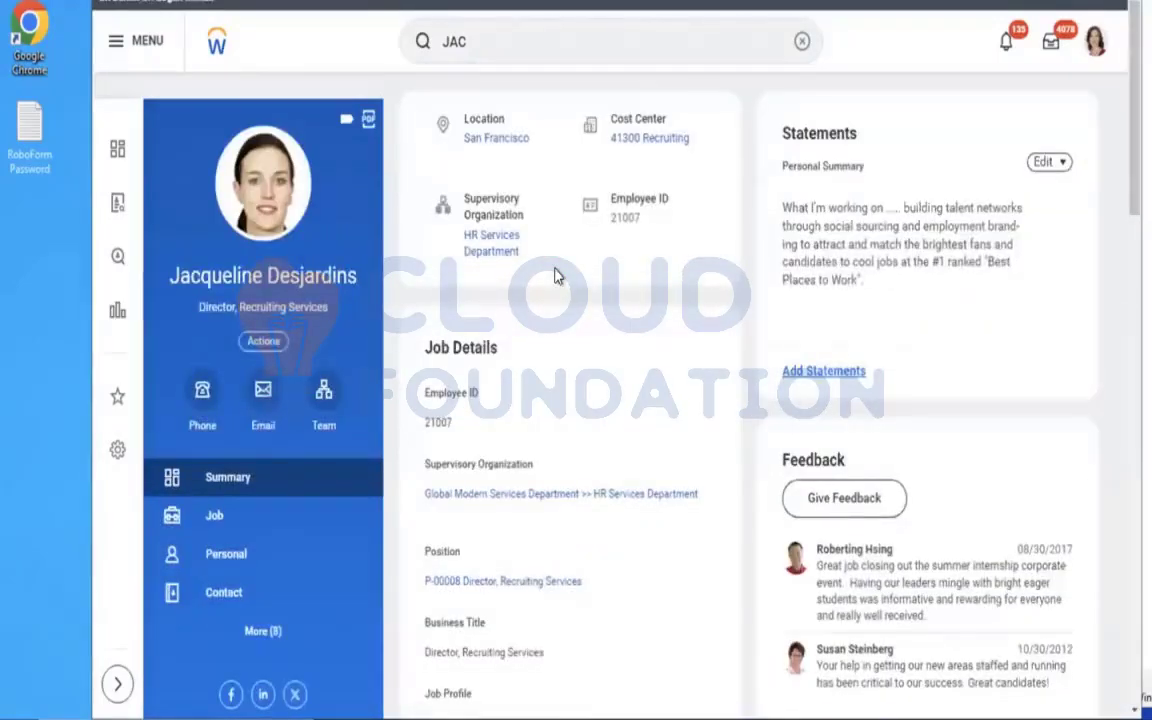
pyautogui.click(283, 342)
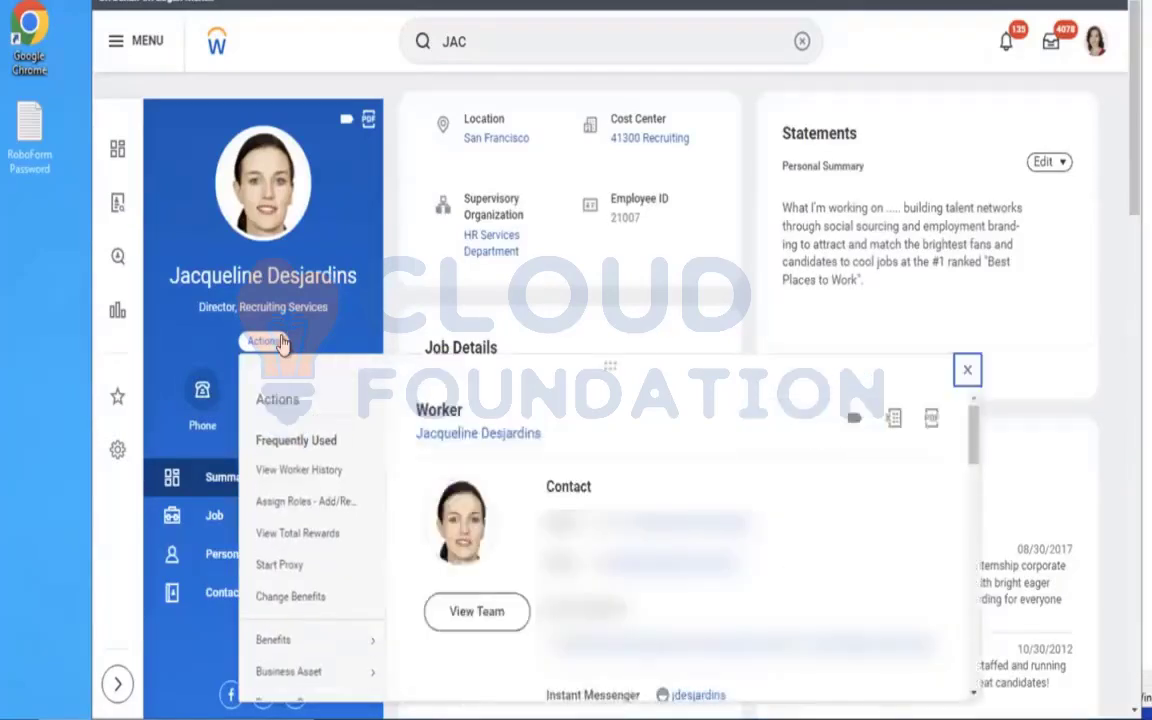
# Search for the Executive VP, Sales & Marketing worker by name and open the Change Benefits task for that worker.
pyautogui.click(801, 41)
pyautogui.click(773, 40)
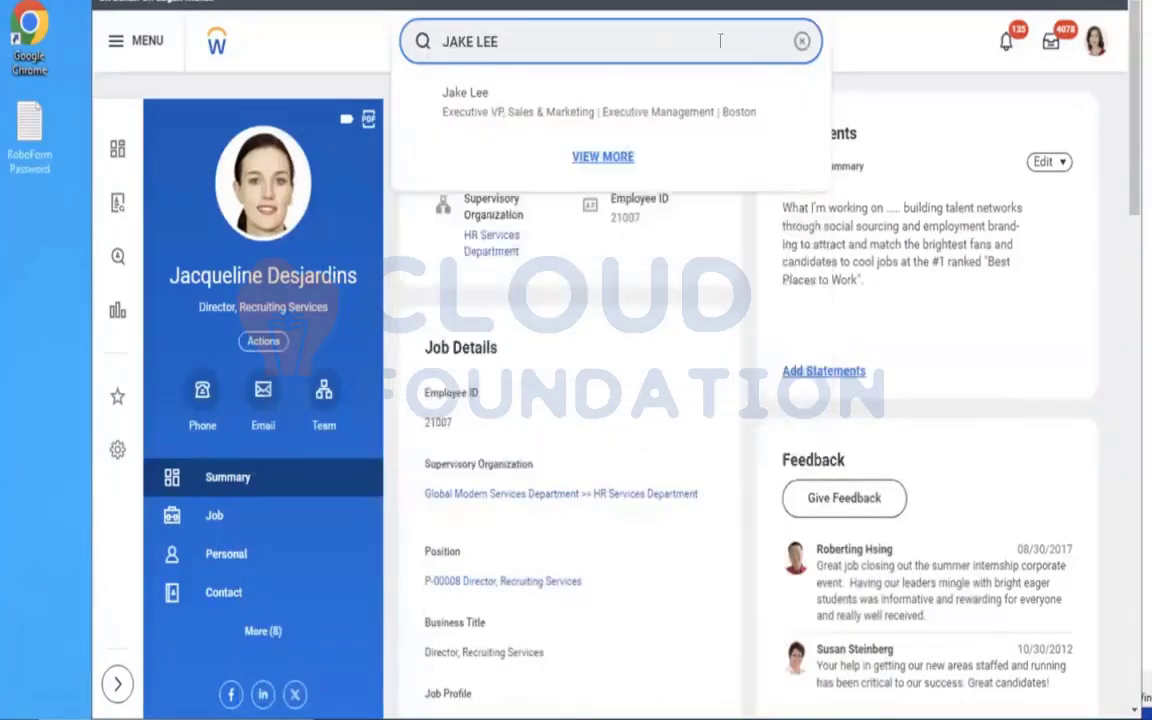
pyautogui.click(543, 100)
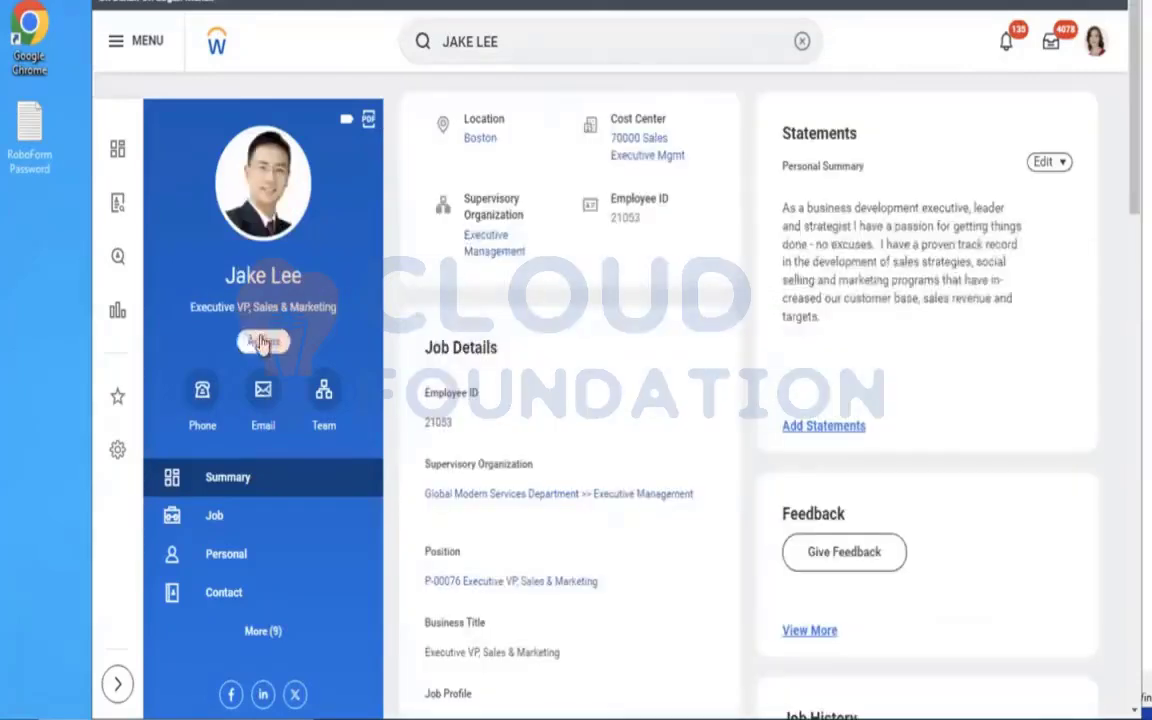
pyautogui.click(263, 343)
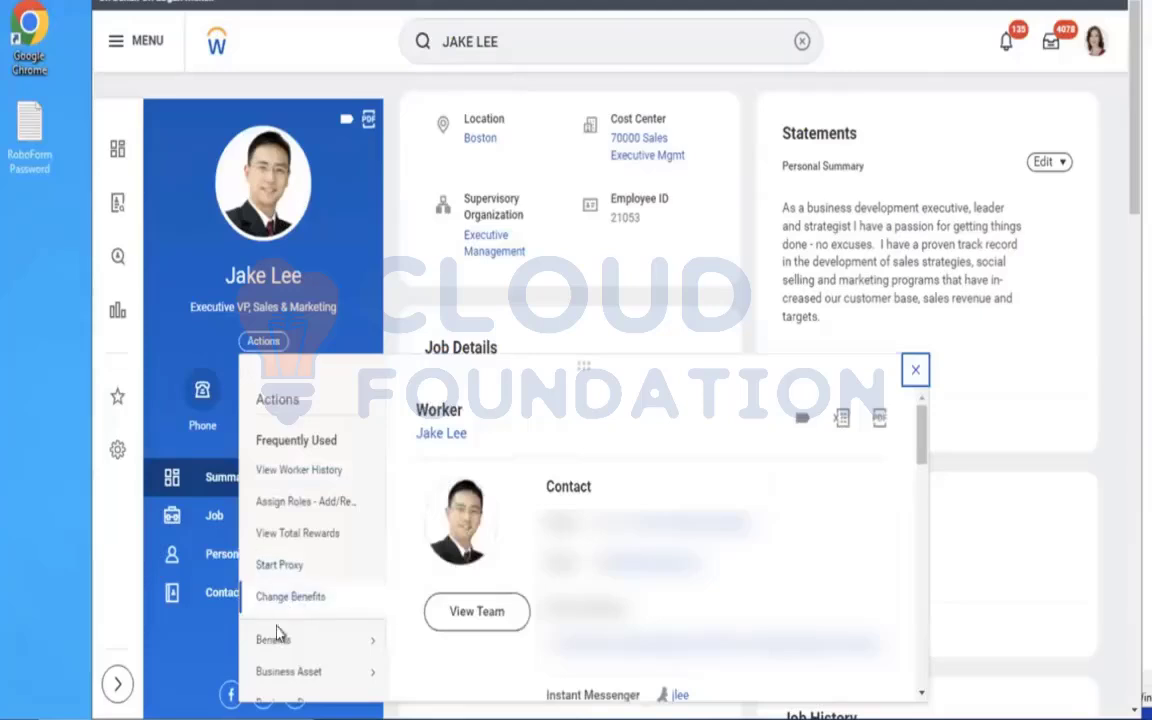
pyautogui.moveTo(278, 648)
pyautogui.moveTo(329, 643)
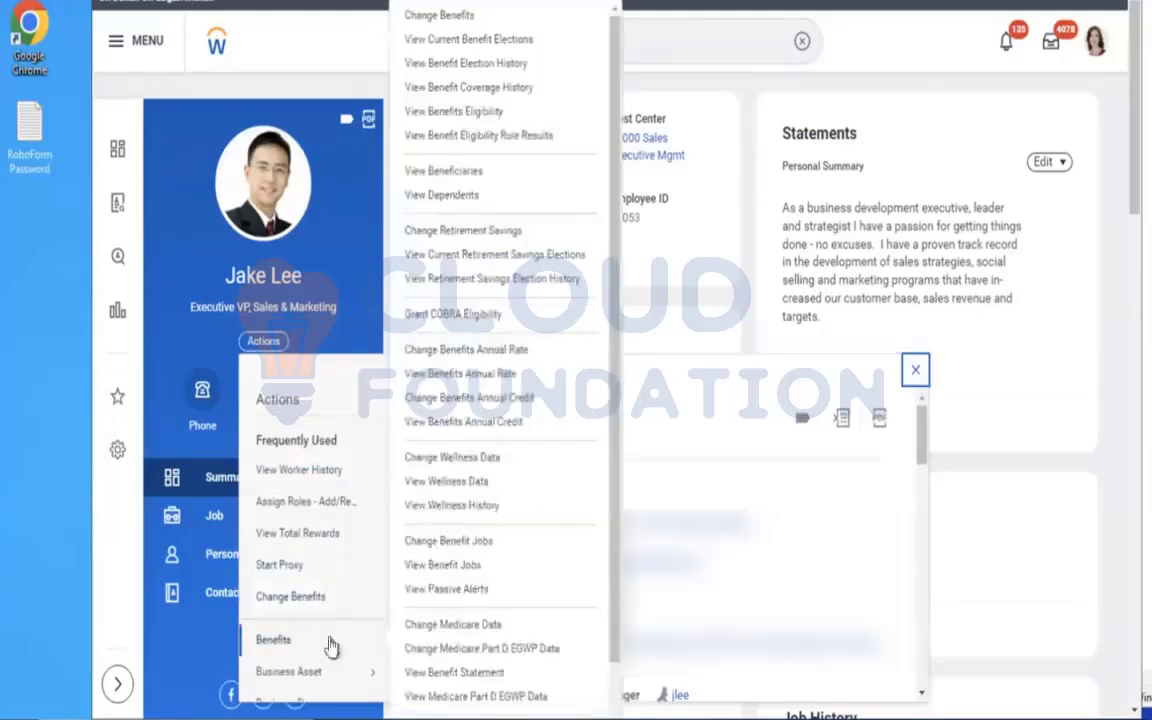
pyautogui.click(442, 18)
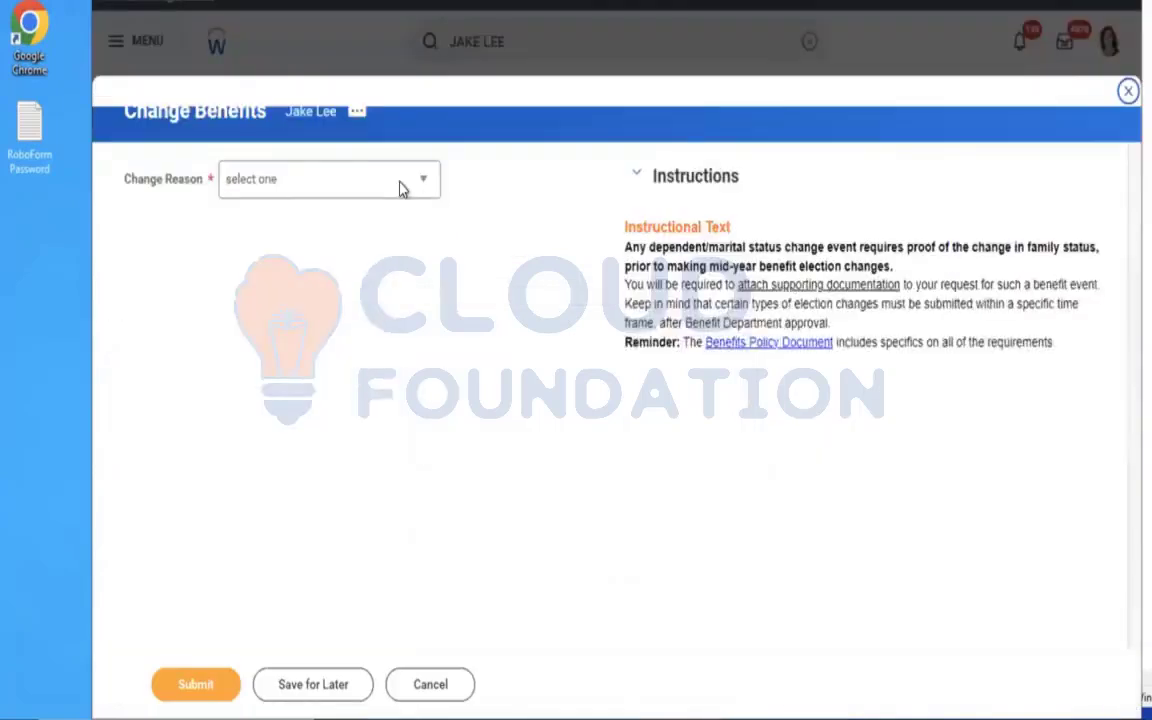
# Submit the benefit change with reason AMD - Assurance Plan, benefit event date 12/01/2023 and elections due by 12/10/2023.
pyautogui.click(400, 189)
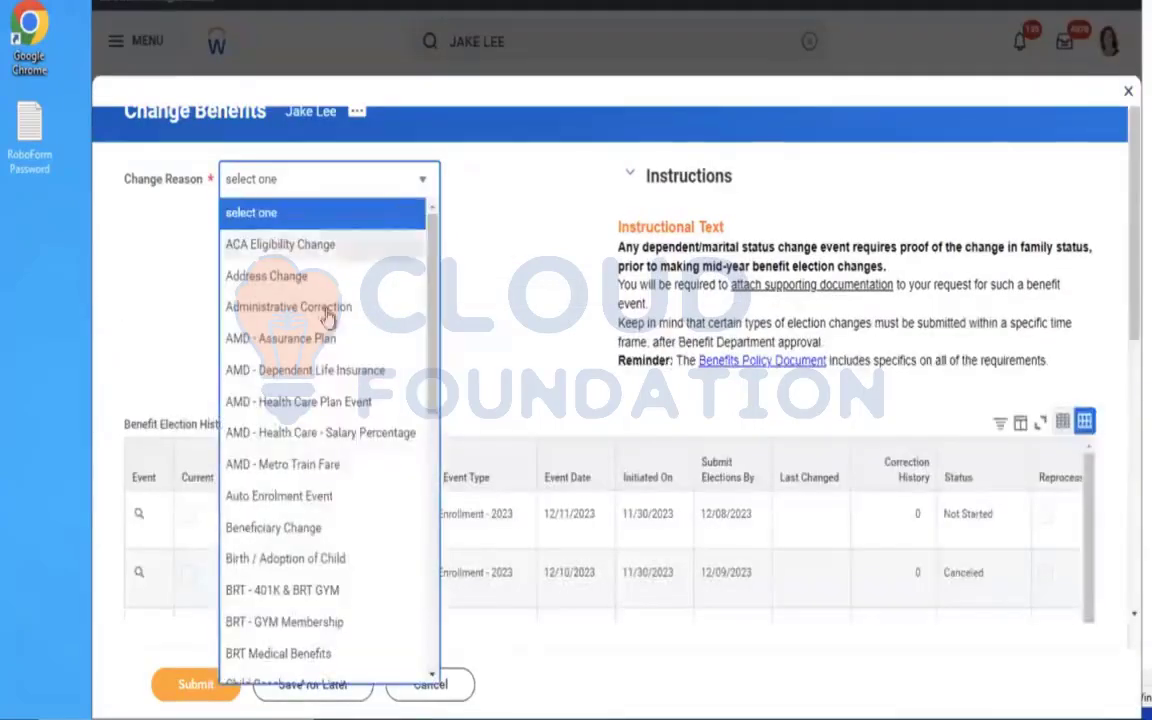
pyautogui.click(300, 340)
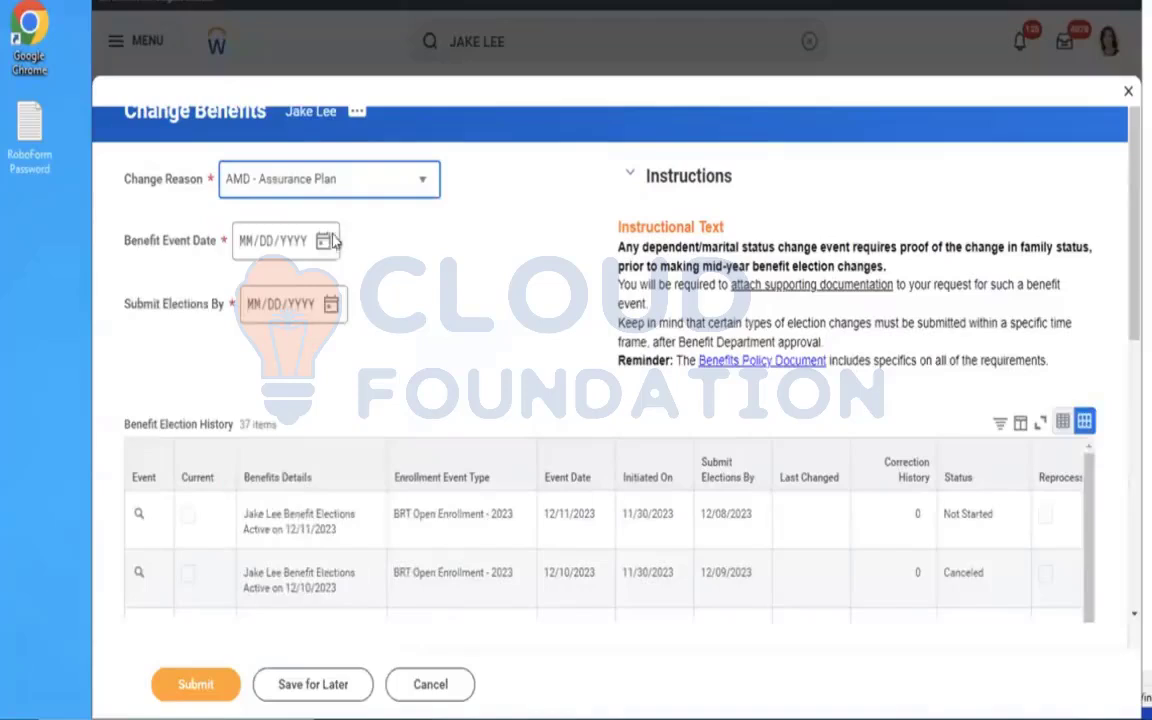
pyautogui.click(324, 240)
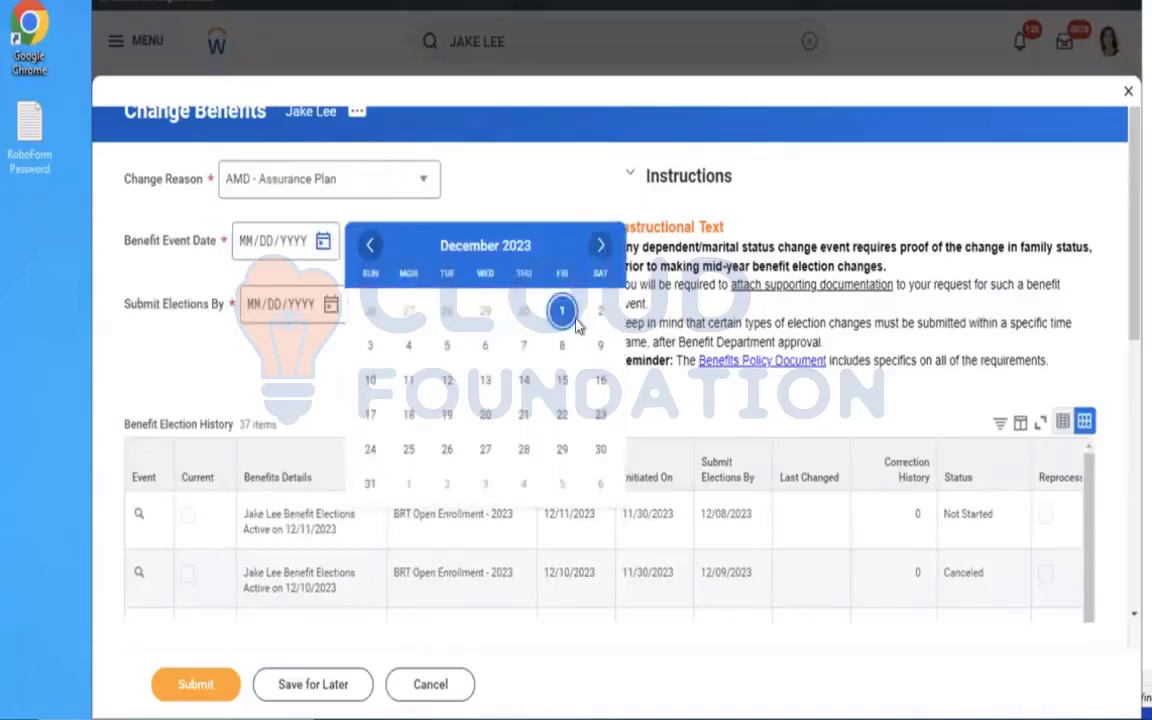
pyautogui.click(562, 311)
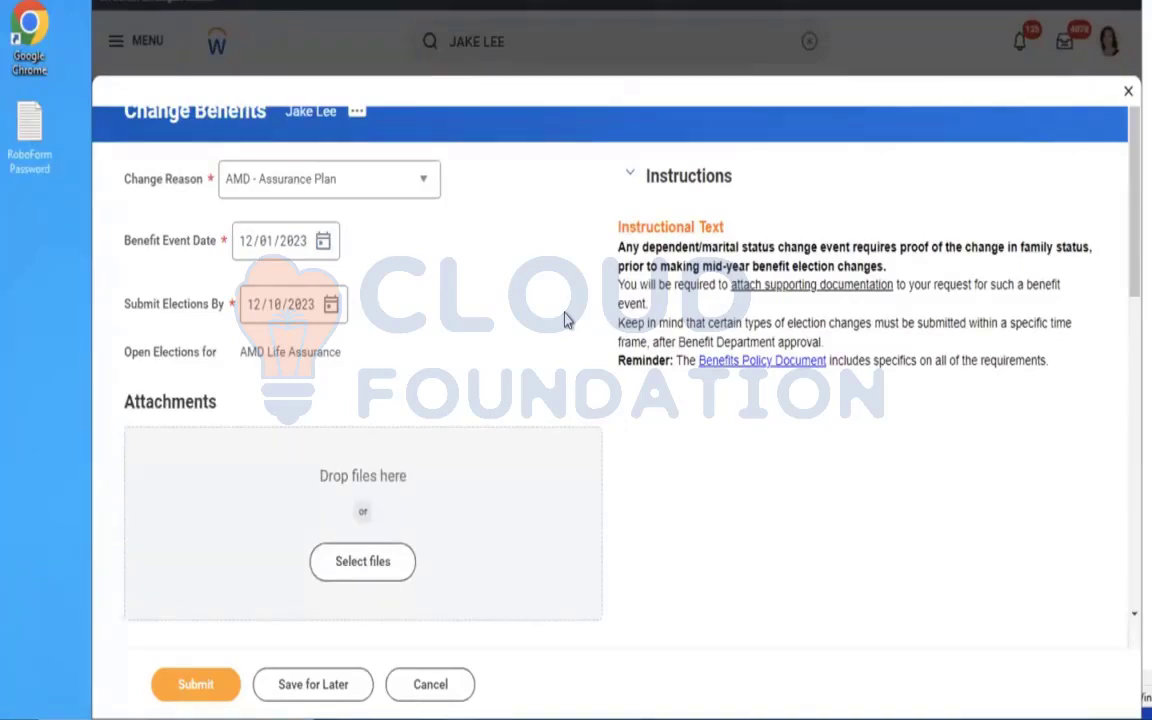
pyautogui.click(203, 688)
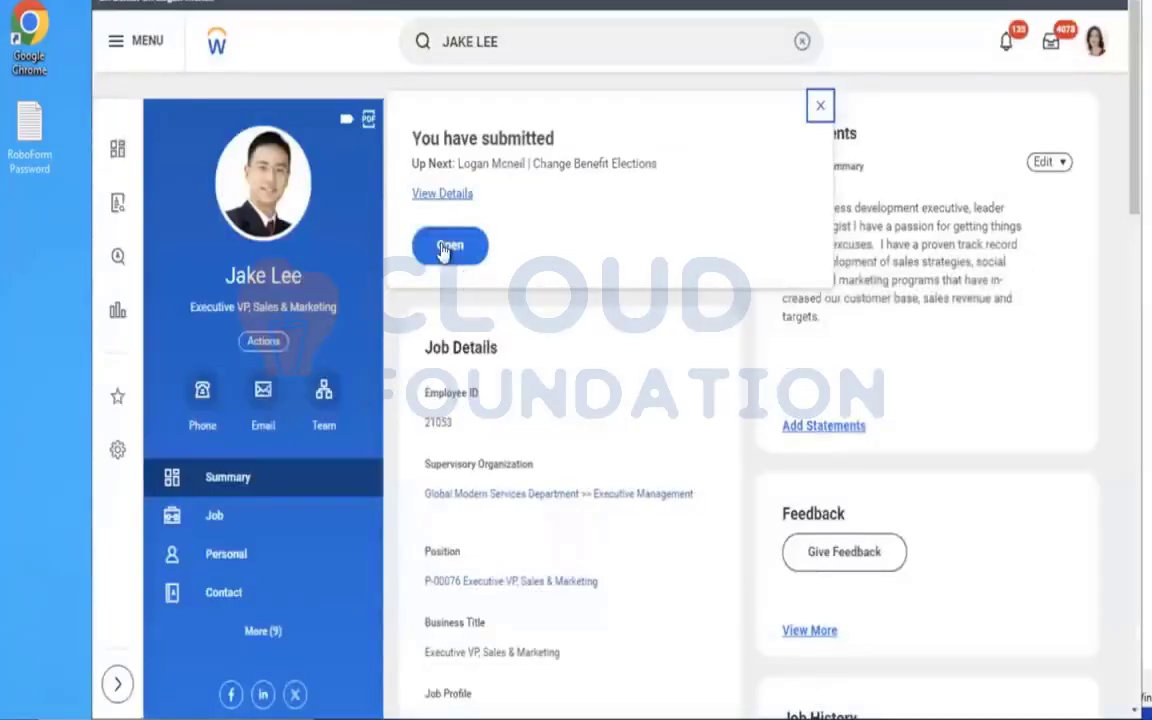
# Open the Change Benefit Elections task, answer No to the tobacco use question and continue past the health information.
pyautogui.click(448, 247)
pyautogui.click(246, 266)
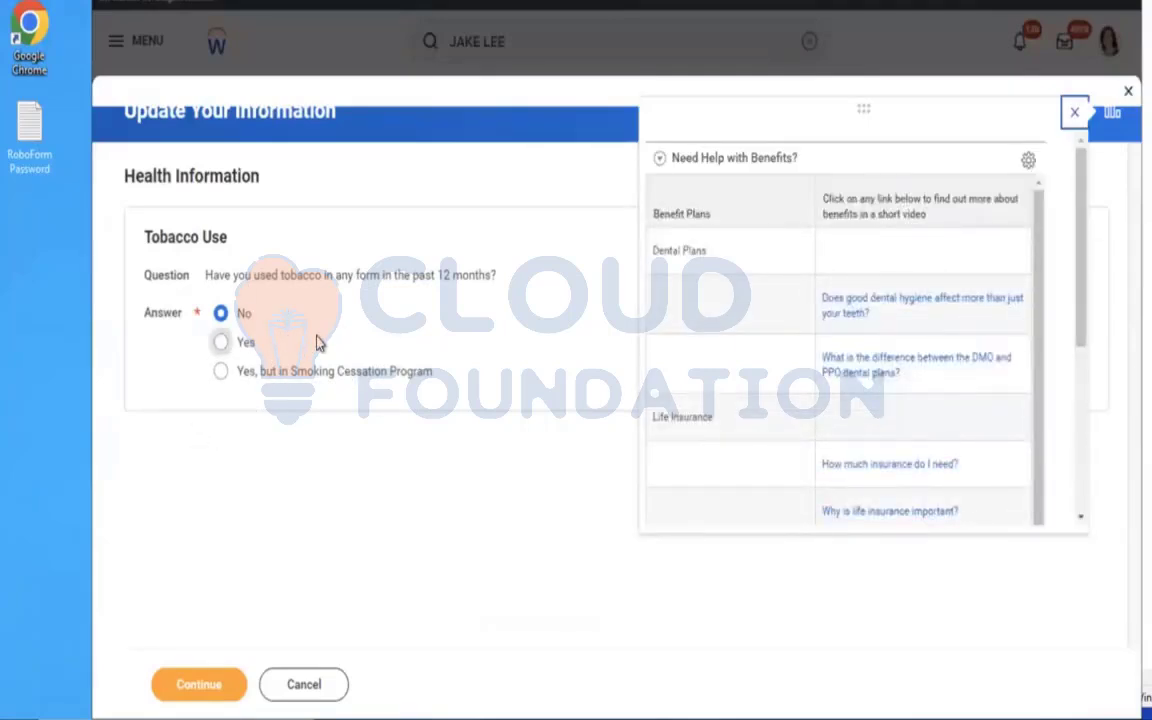
pyautogui.click(316, 343)
pyautogui.click(240, 316)
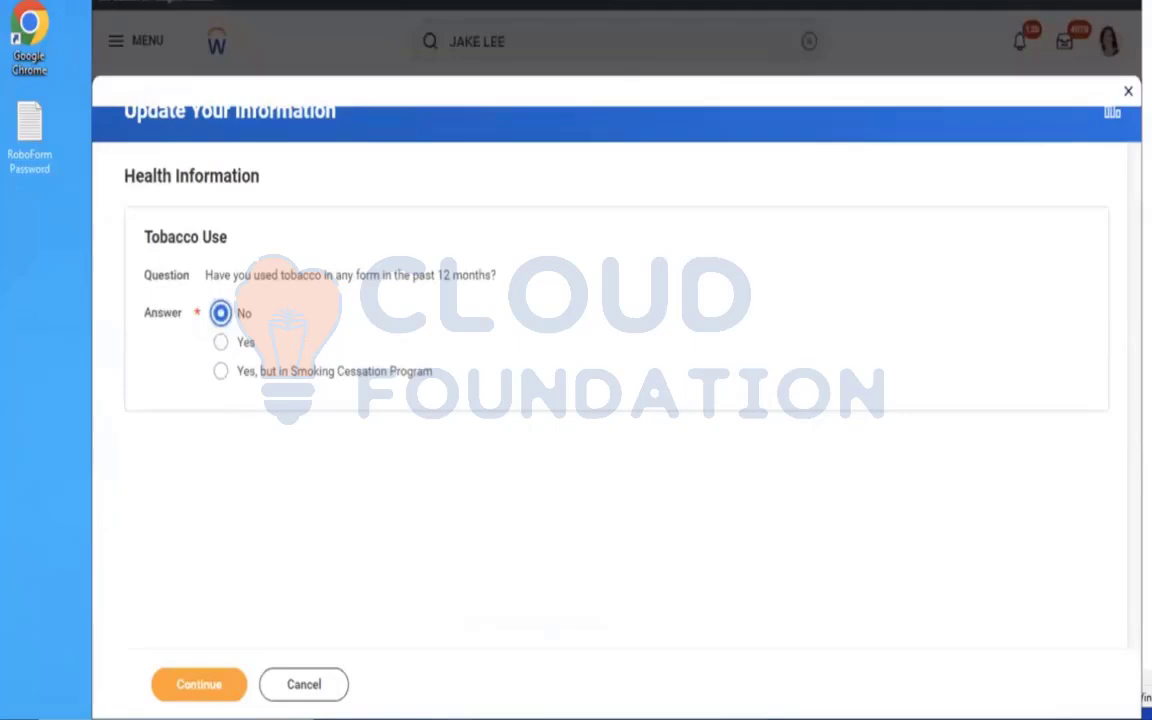
pyautogui.click(187, 700)
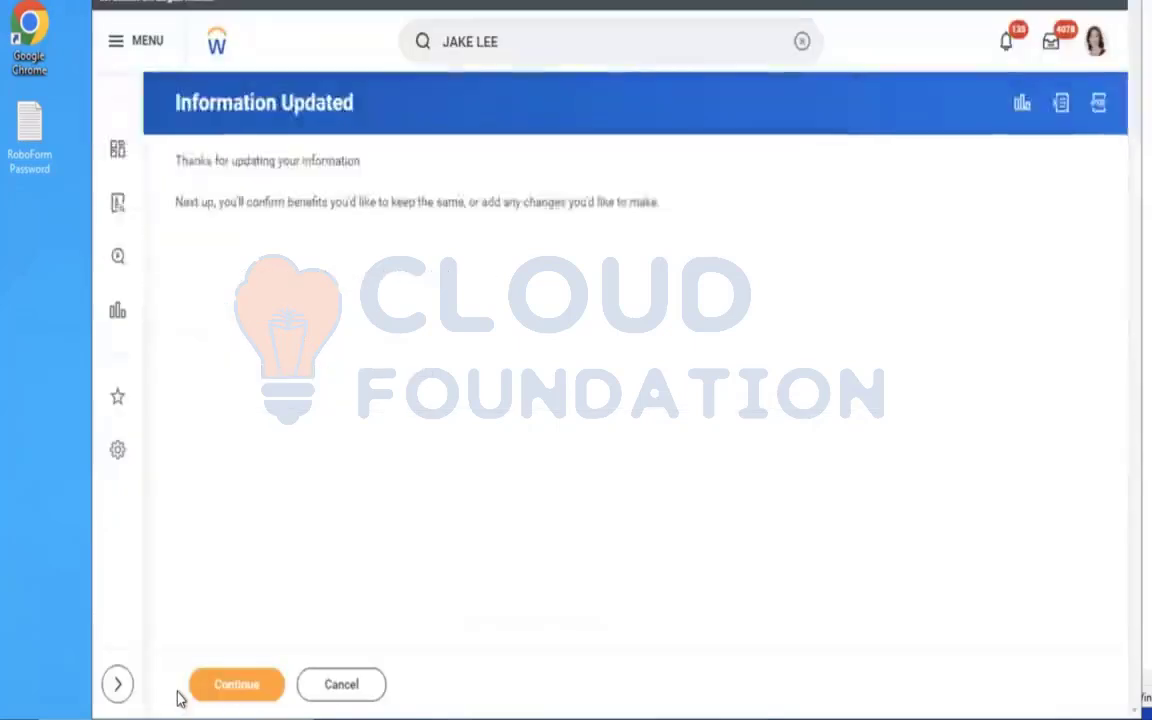
# Enroll the worker in AMD Life Assurance by selecting the Aviva (Employee) plan, then confirm and save the coverage without adding beneficiaries.
pyautogui.click(196, 696)
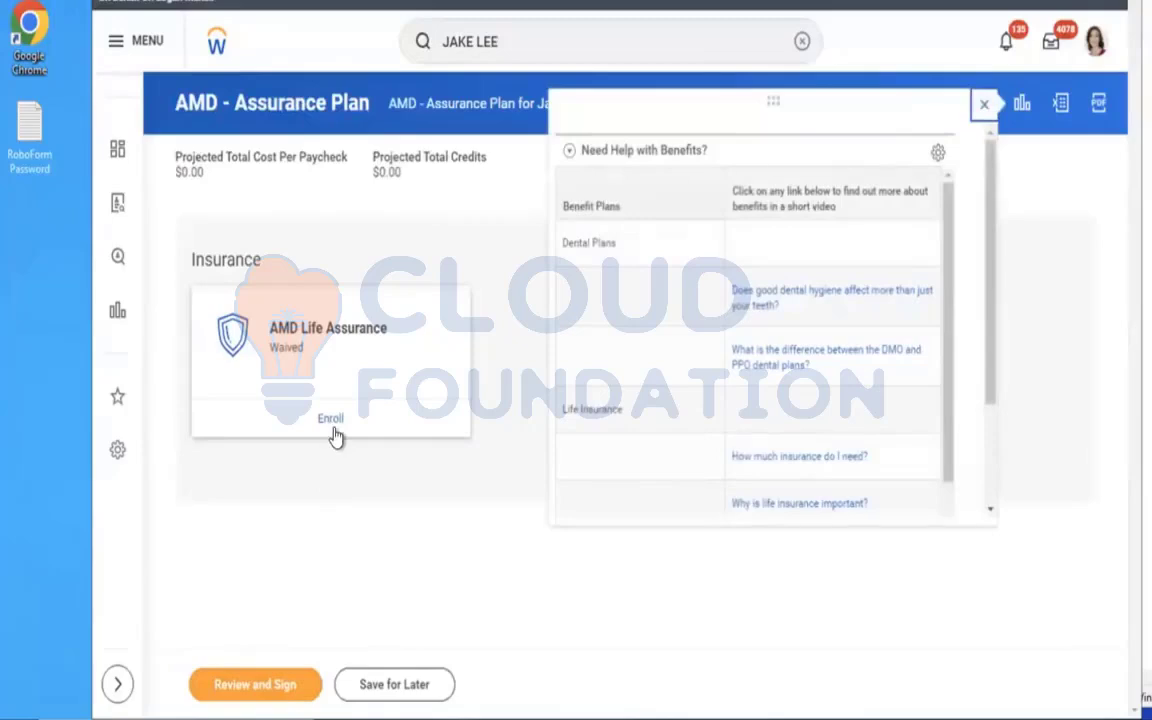
pyautogui.click(332, 420)
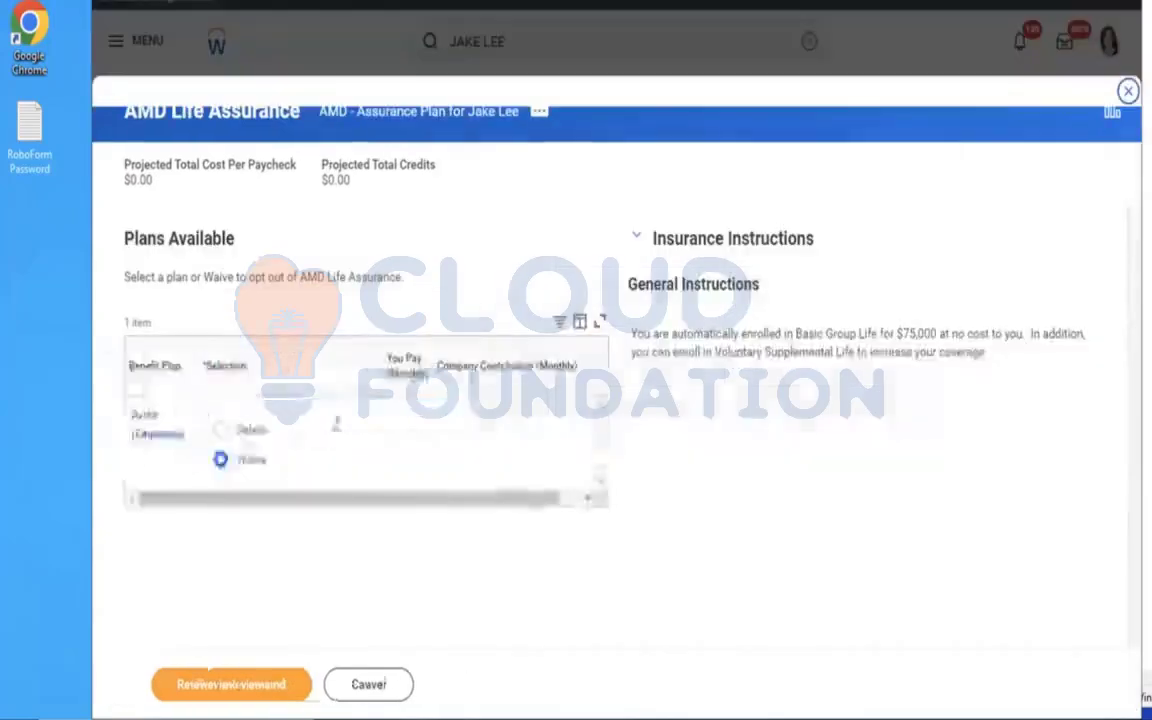
pyautogui.click(221, 430)
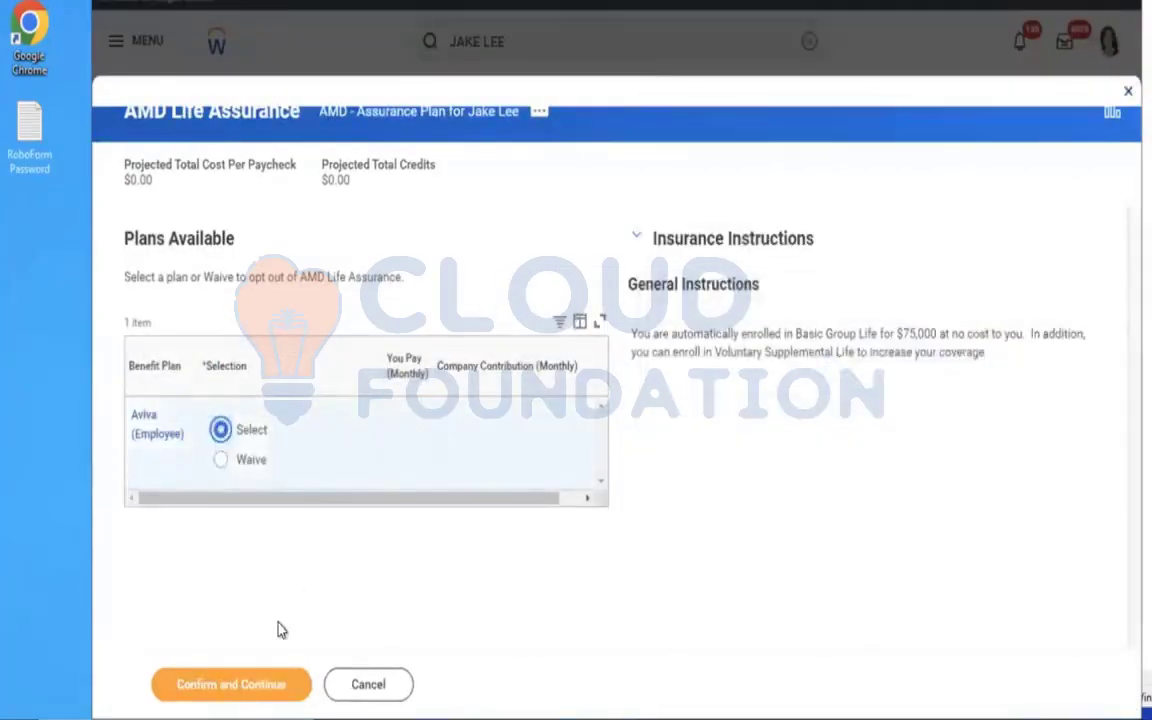
pyautogui.click(219, 686)
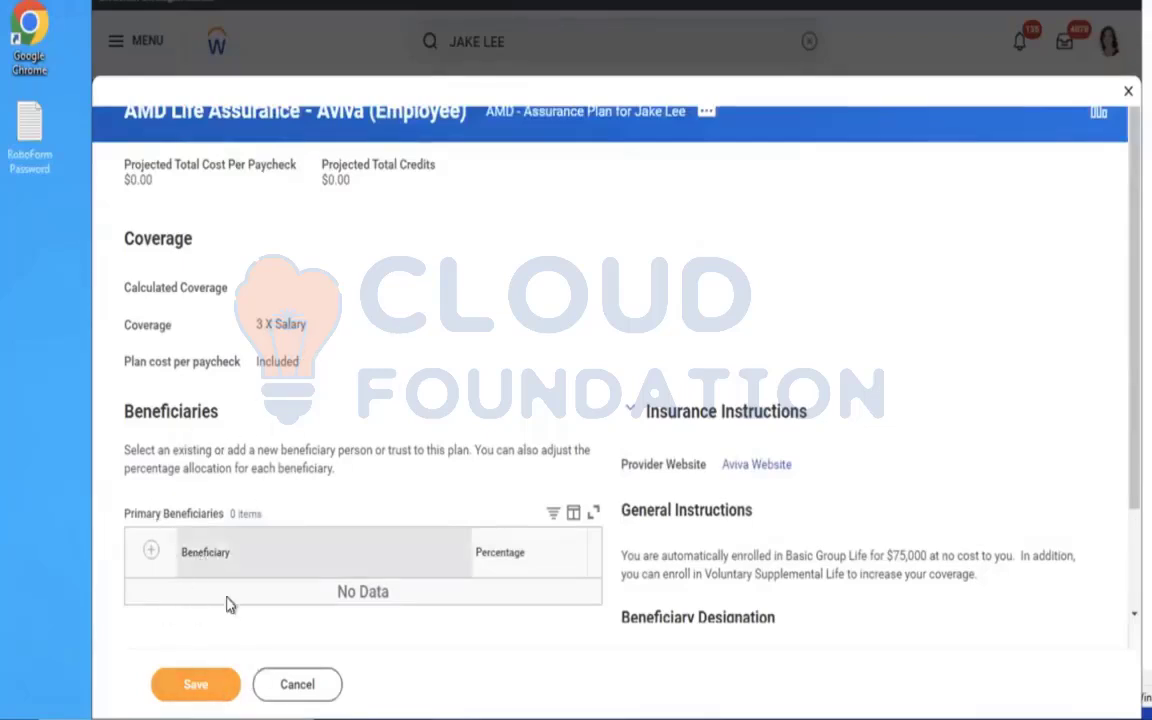
pyautogui.click(204, 703)
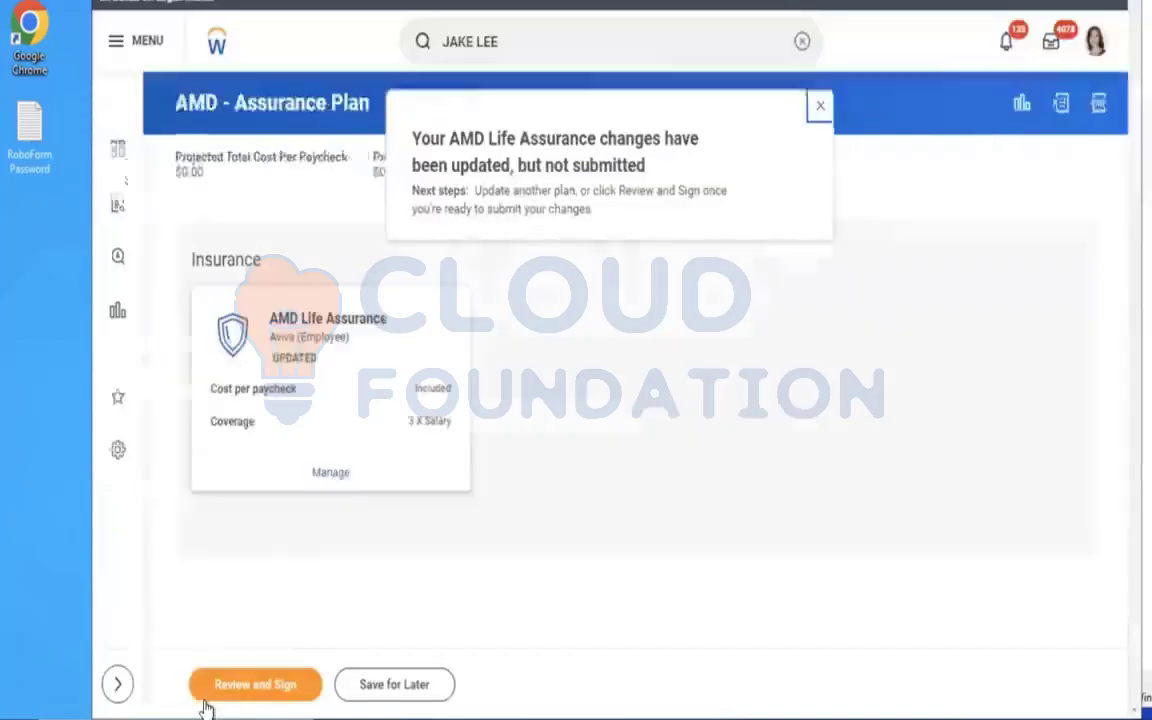
# Review the AMD - Assurance Plan election summary, submit the elections and finish the enrollment.
pyautogui.click(253, 682)
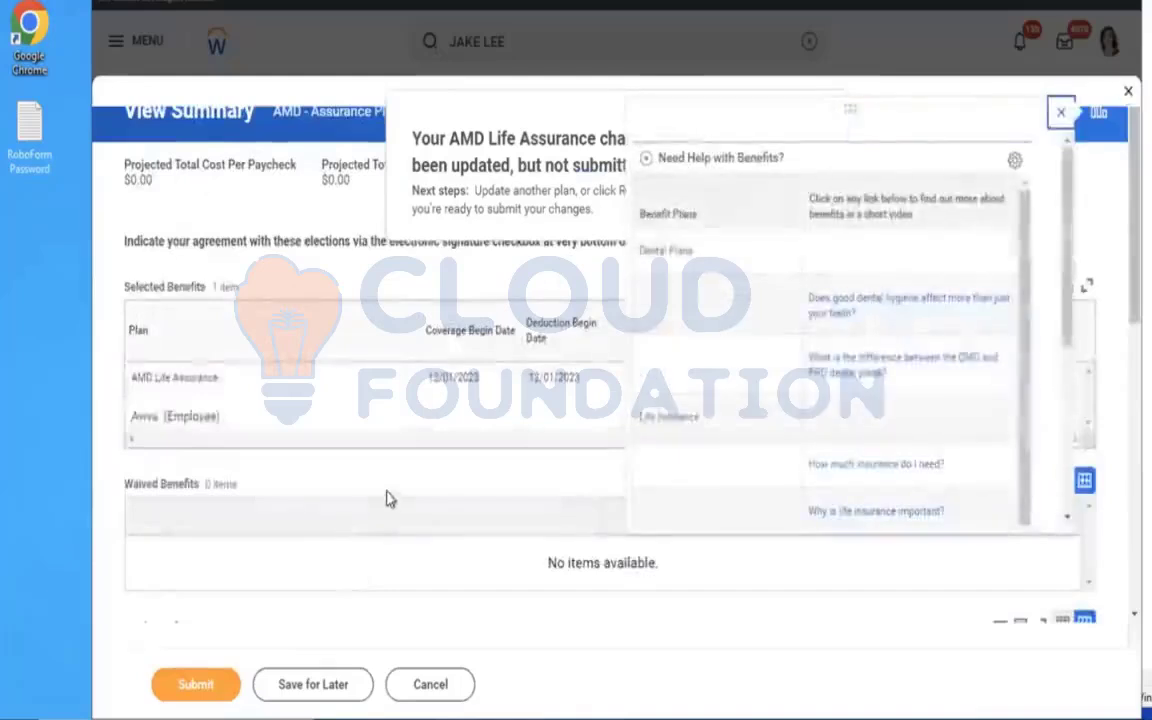
pyautogui.scroll(-5, 380, 490)
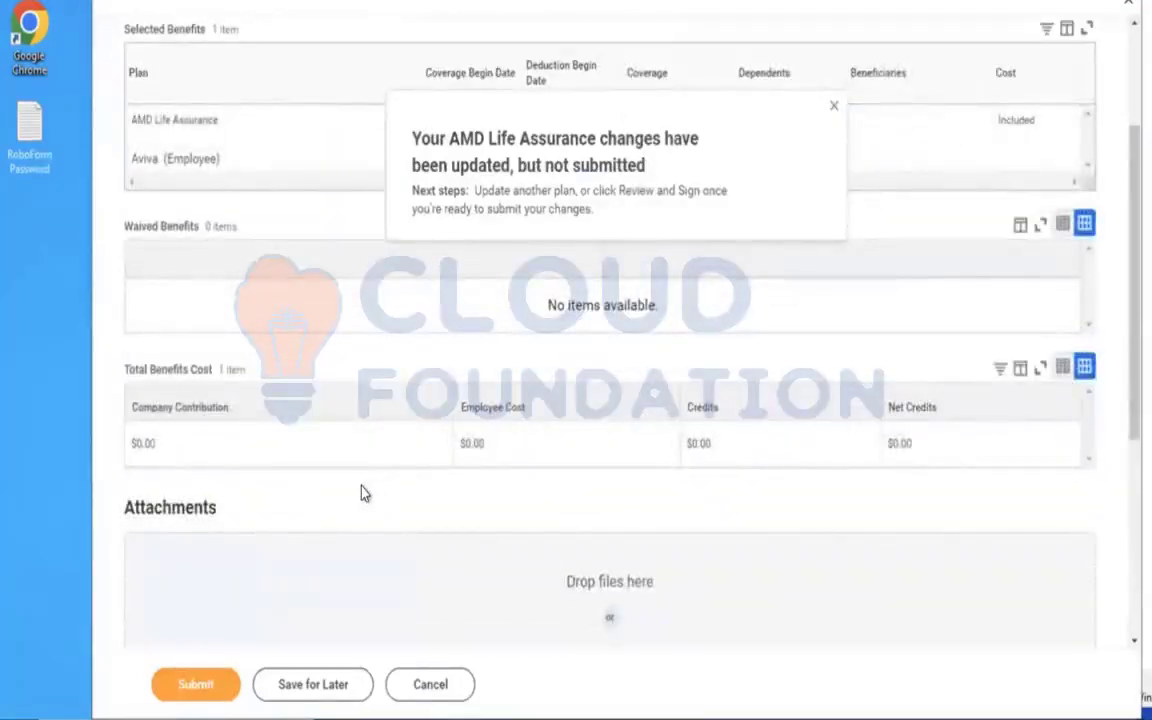
pyautogui.scroll(-4, 364, 493)
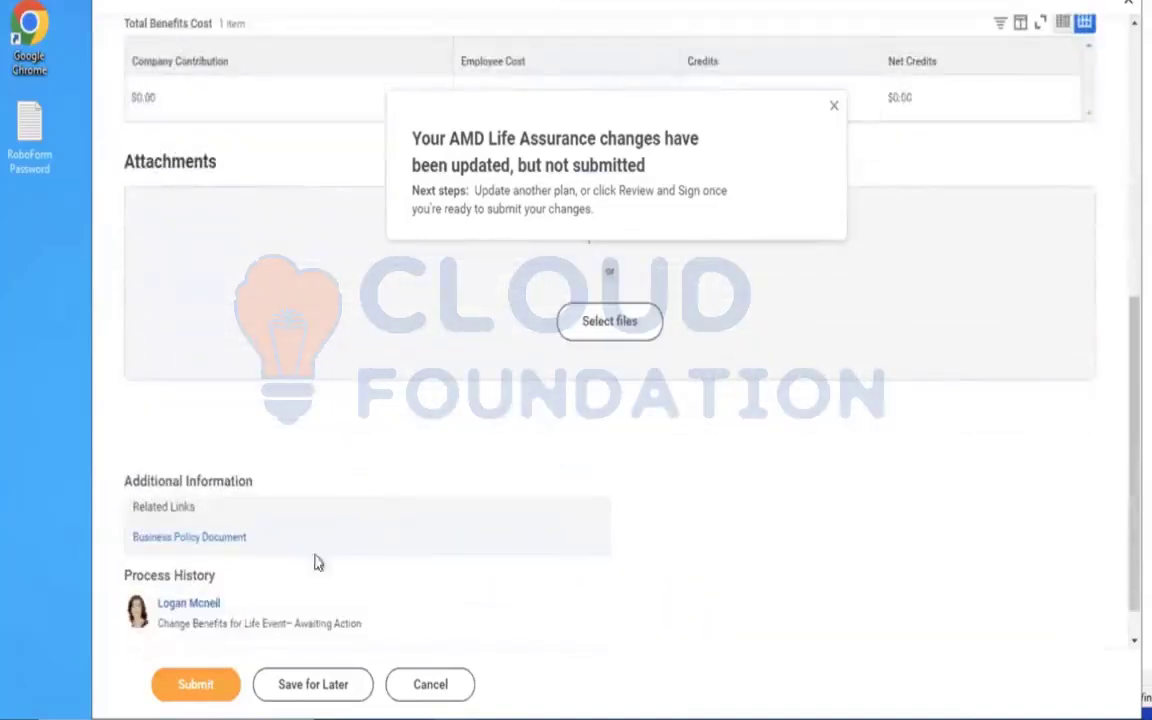
pyautogui.click(193, 688)
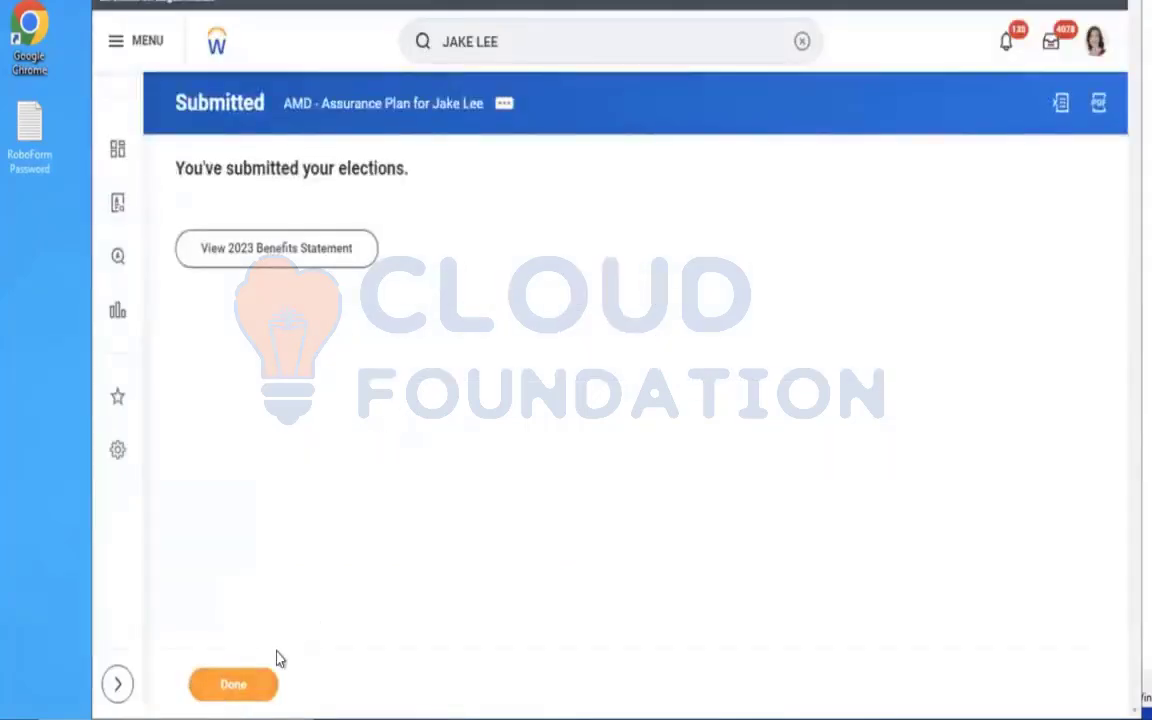
pyautogui.click(248, 688)
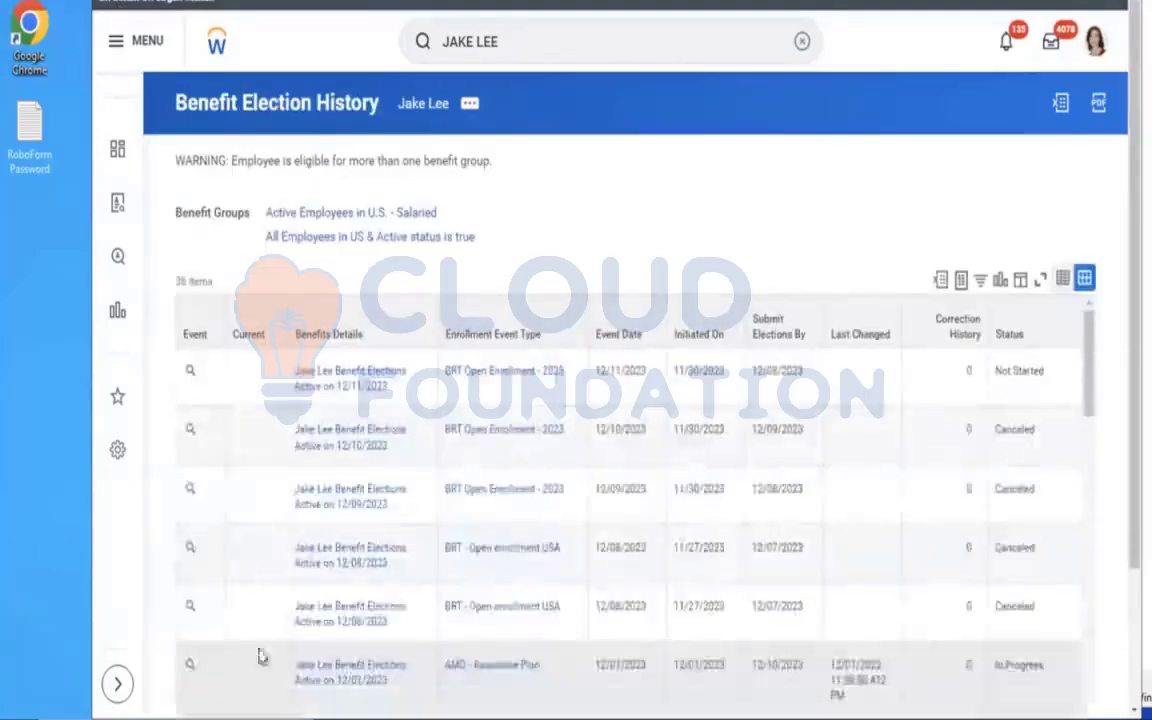
# Approve the worker's 12/01/2023 benefit event from the inbox and expand the details and process of the approved event.
pyautogui.click(1050, 46)
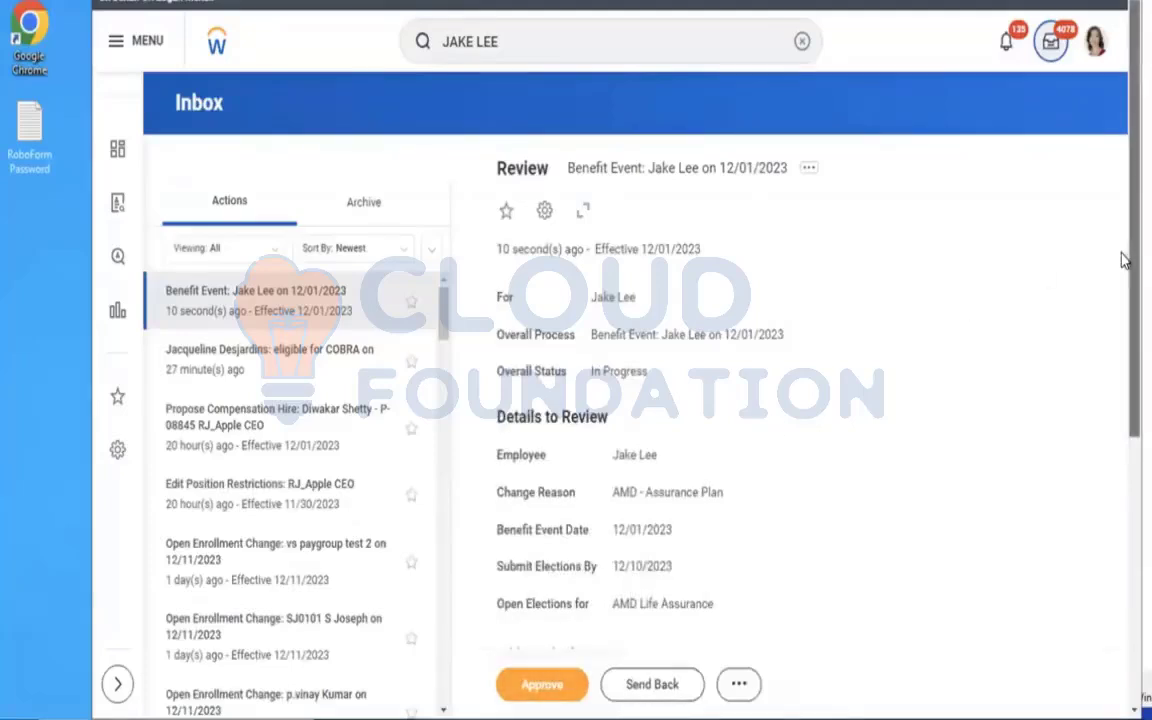
pyautogui.scroll(-3, 1121, 260)
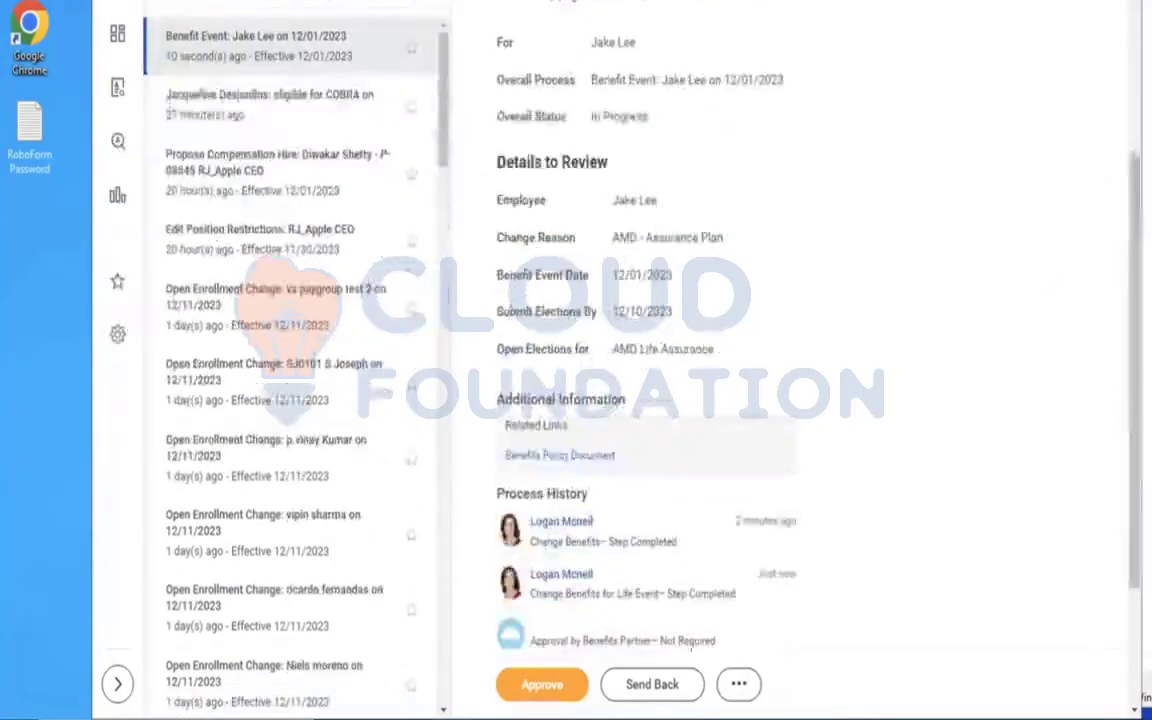
pyautogui.click(577, 687)
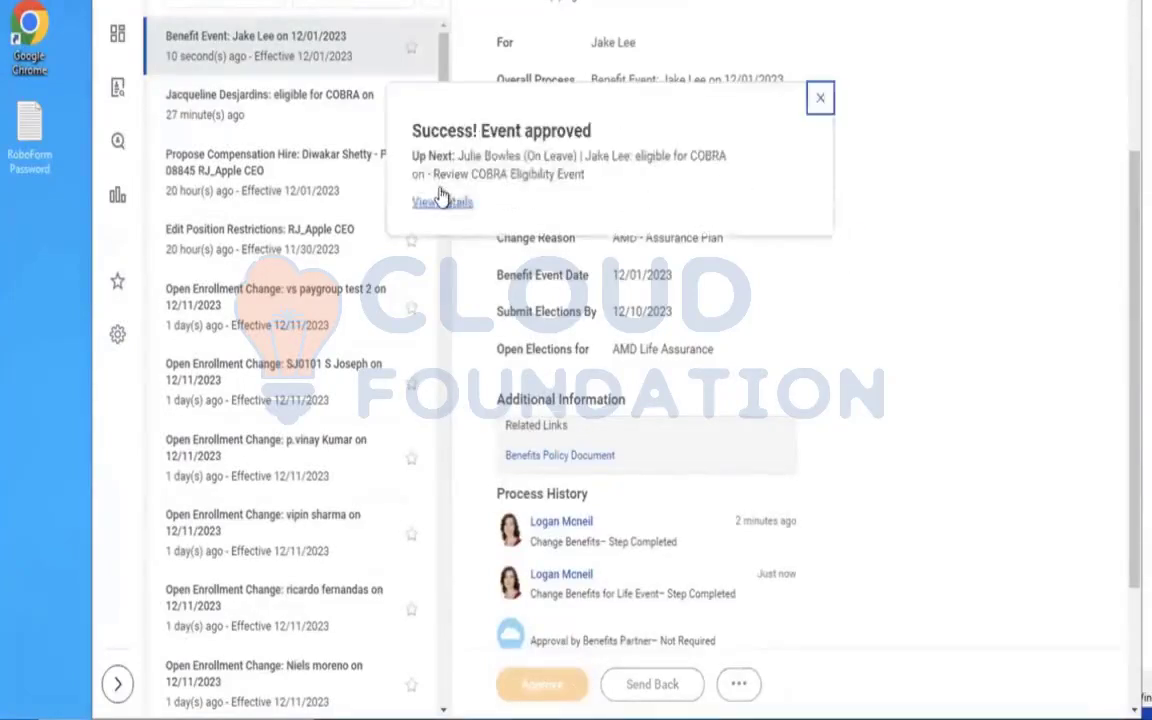
pyautogui.click(433, 202)
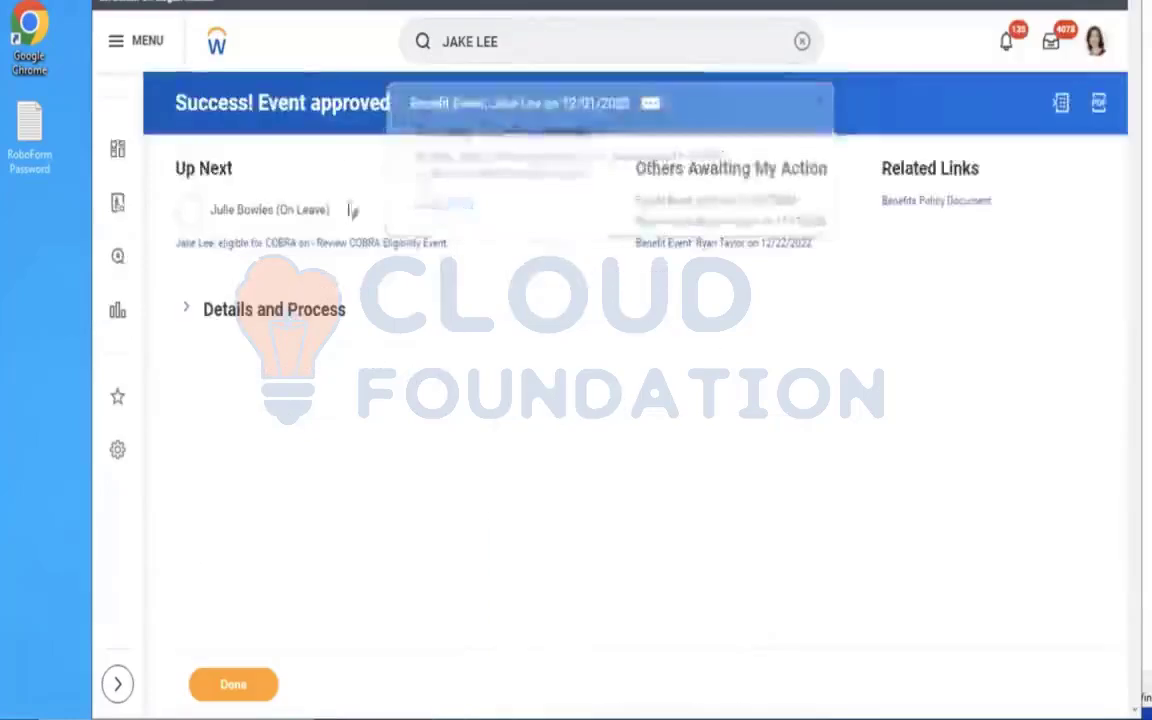
pyautogui.click(267, 313)
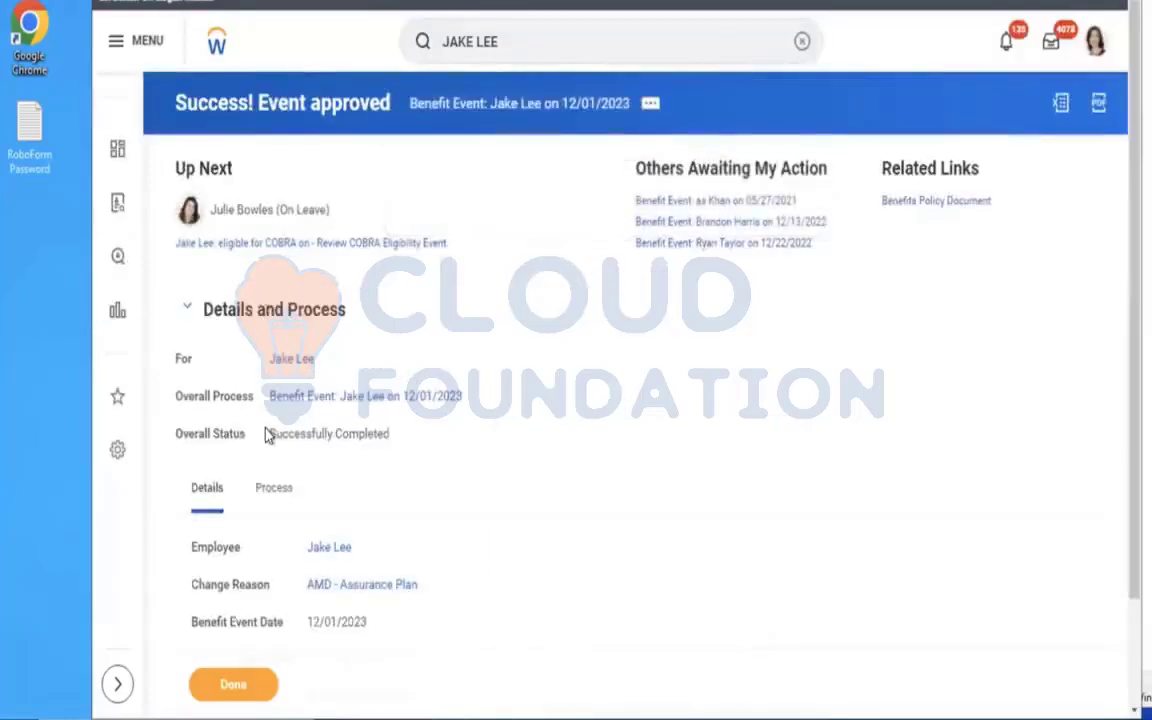
# Open the worker's profile and check the AMD Life Assurance - Aviva (Employee) entry among the benefits, including its remaining columns.
pyautogui.click(291, 362)
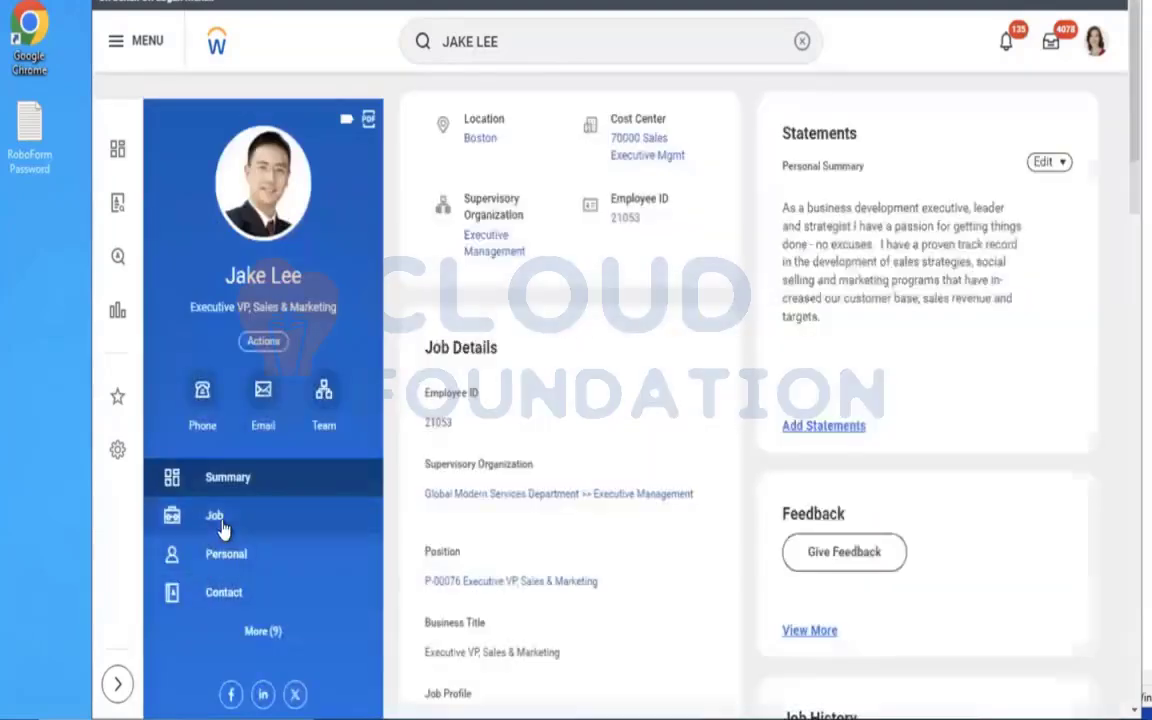
pyautogui.click(218, 518)
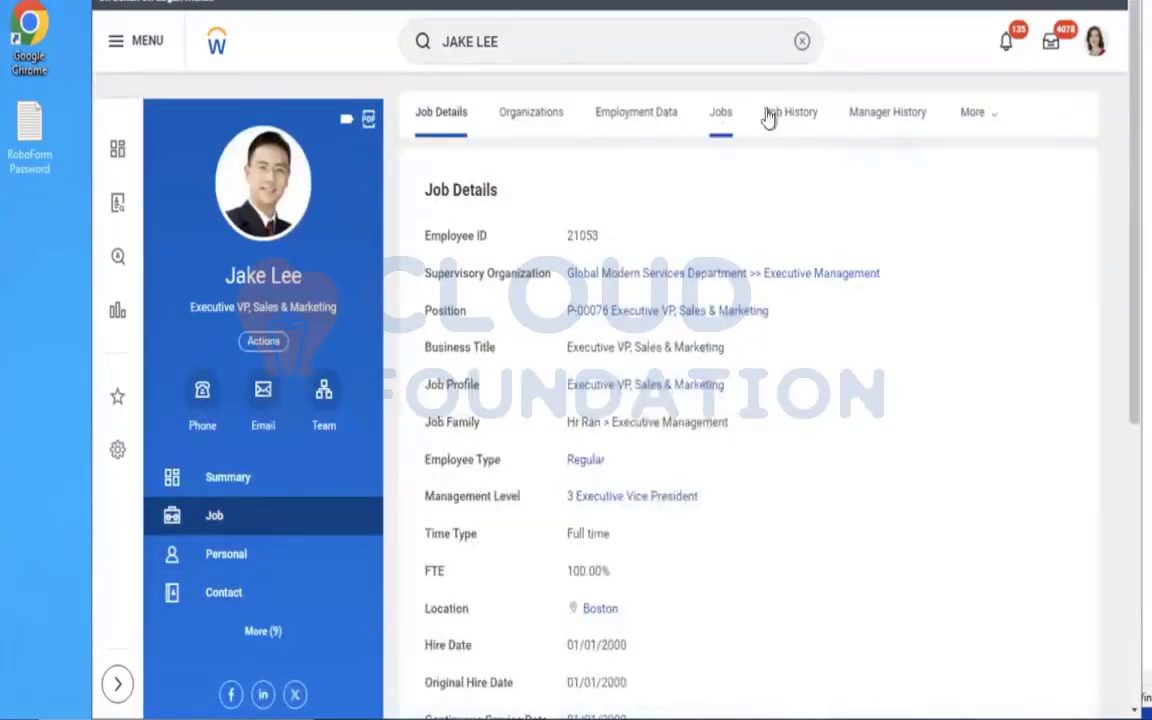
pyautogui.click(988, 120)
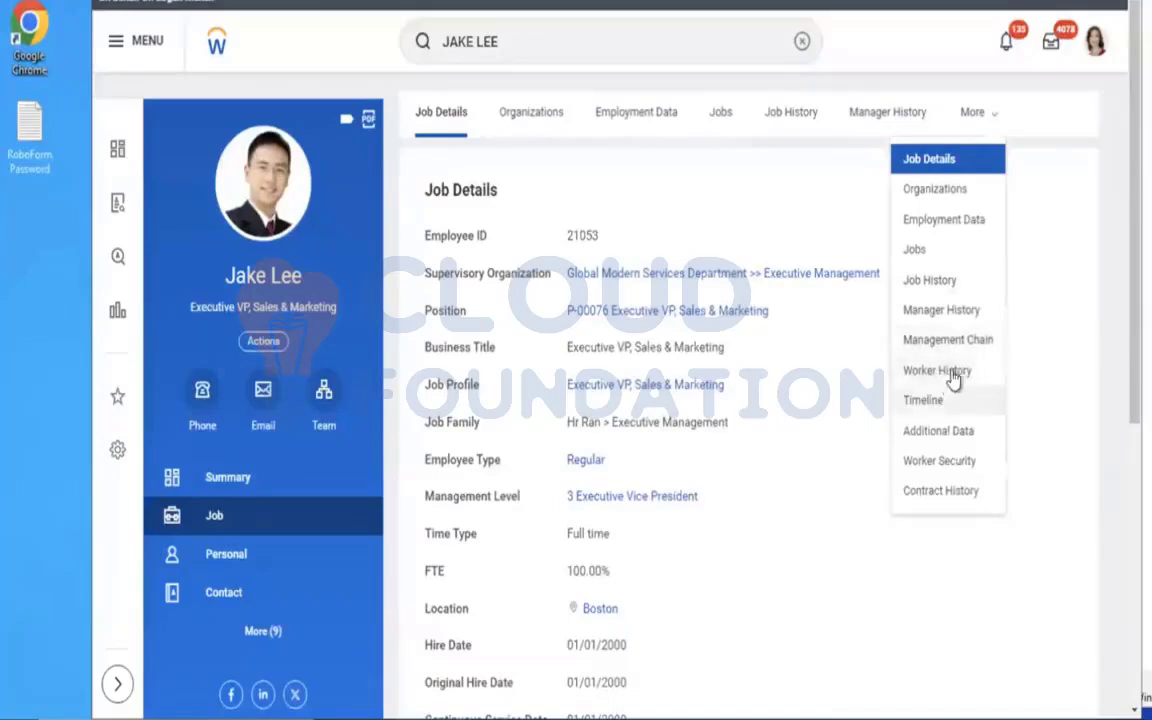
pyautogui.click(263, 631)
pyautogui.click(228, 652)
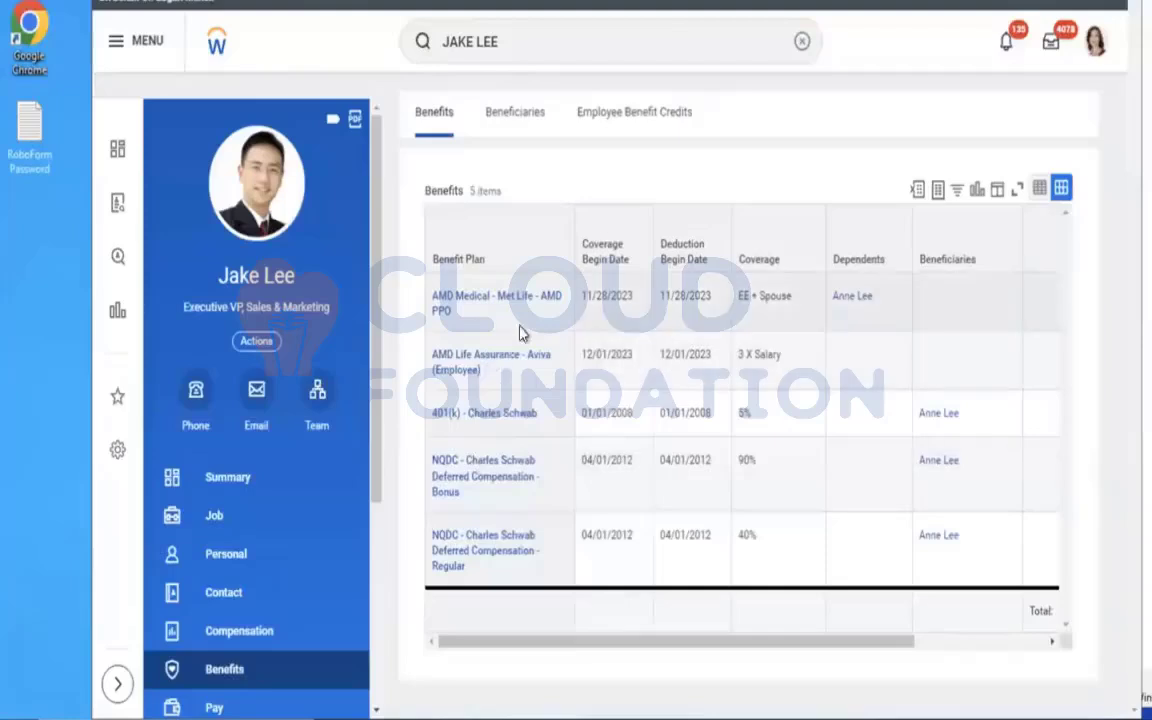
pyautogui.click(826, 384)
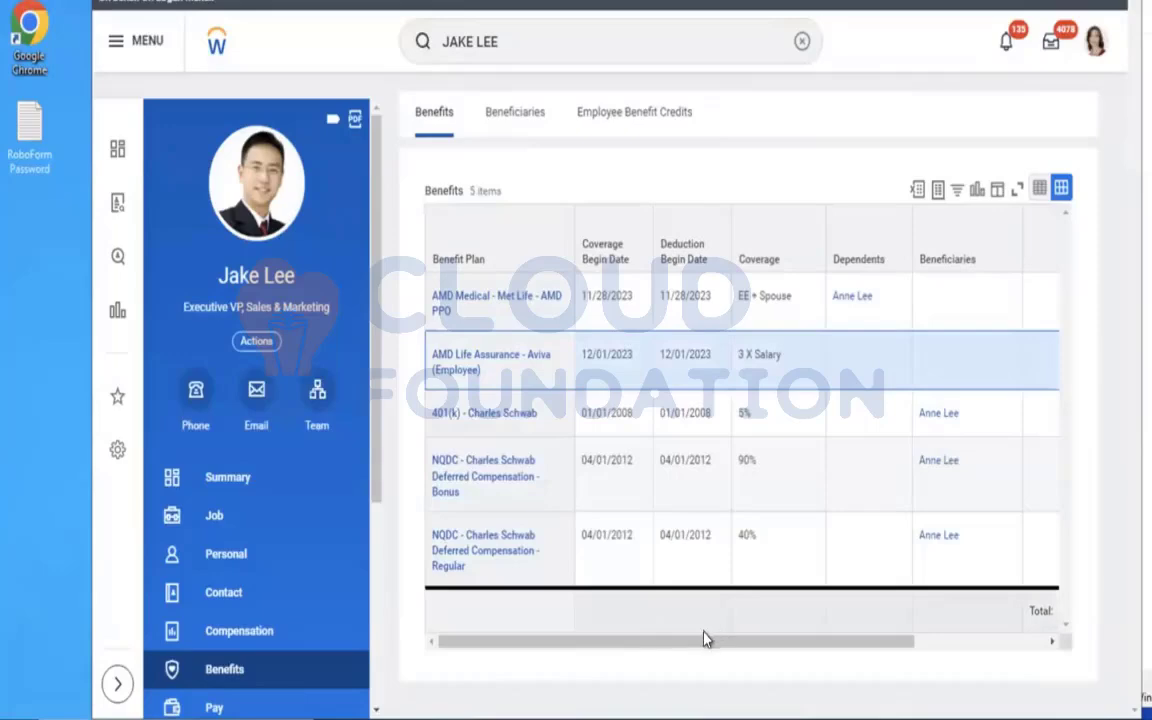
pyautogui.moveTo(698, 643); pyautogui.dragTo(902, 630)
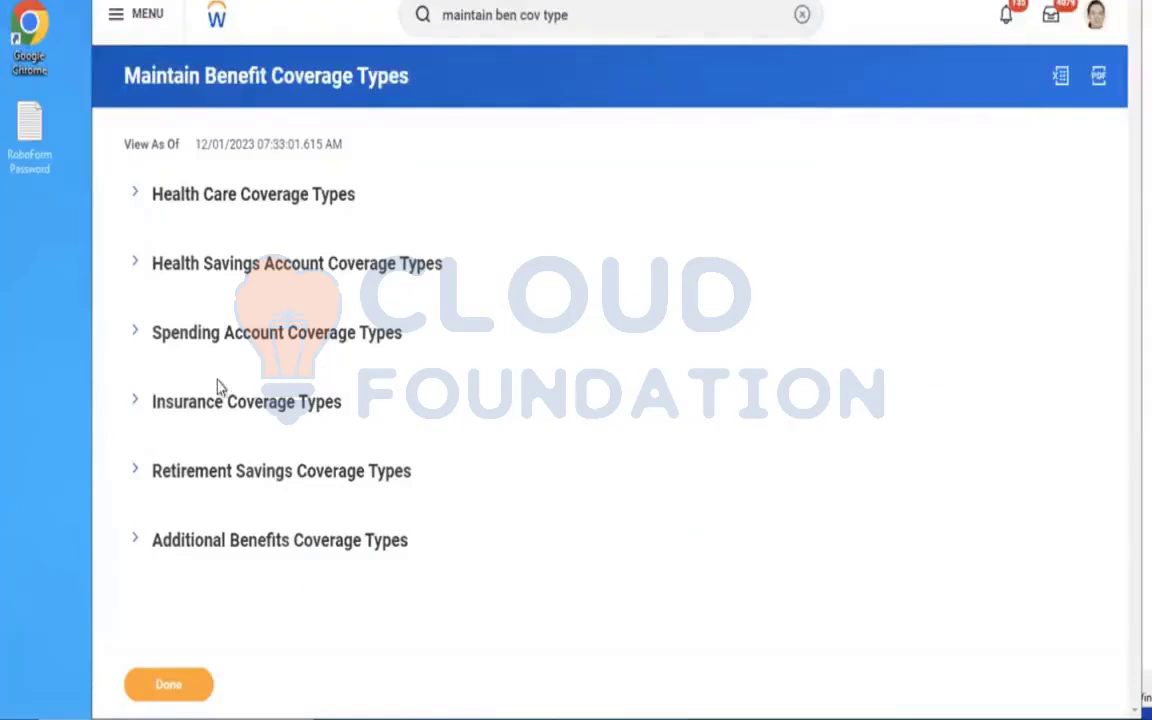
# Expand the Insurance Coverage Types on the Maintain Benefit Coverage Types page and examine the listed coverage types.
pyautogui.click(166, 412)
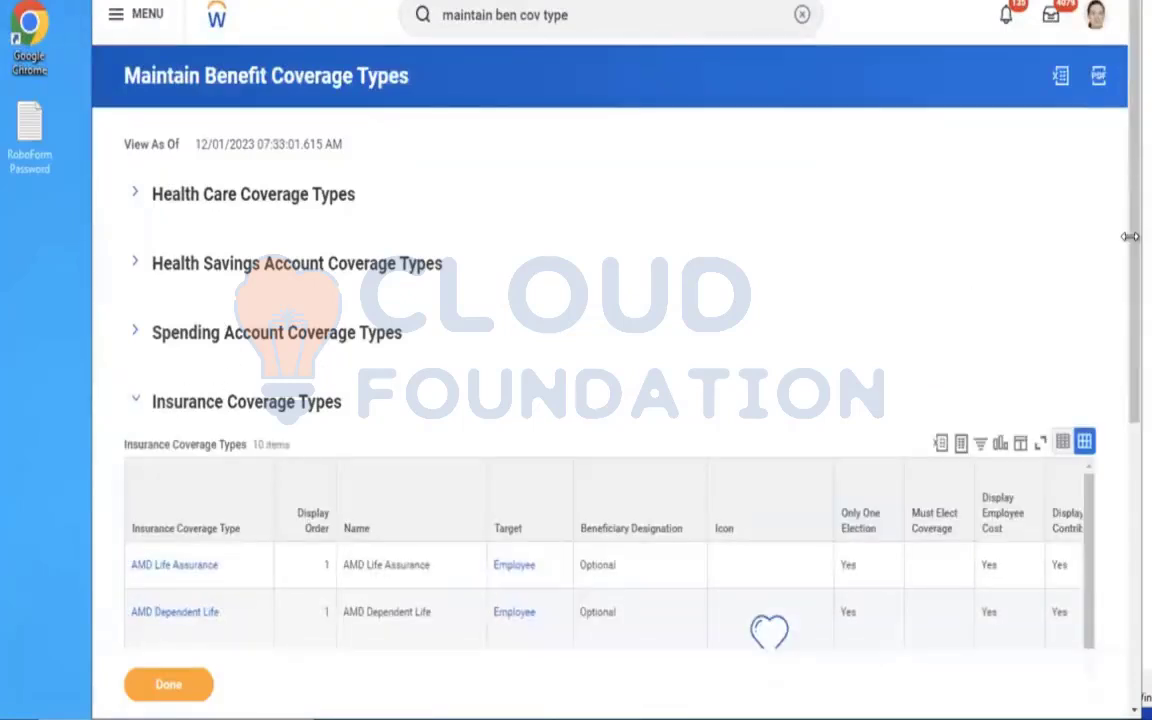
pyautogui.scroll(-3, 1121, 290)
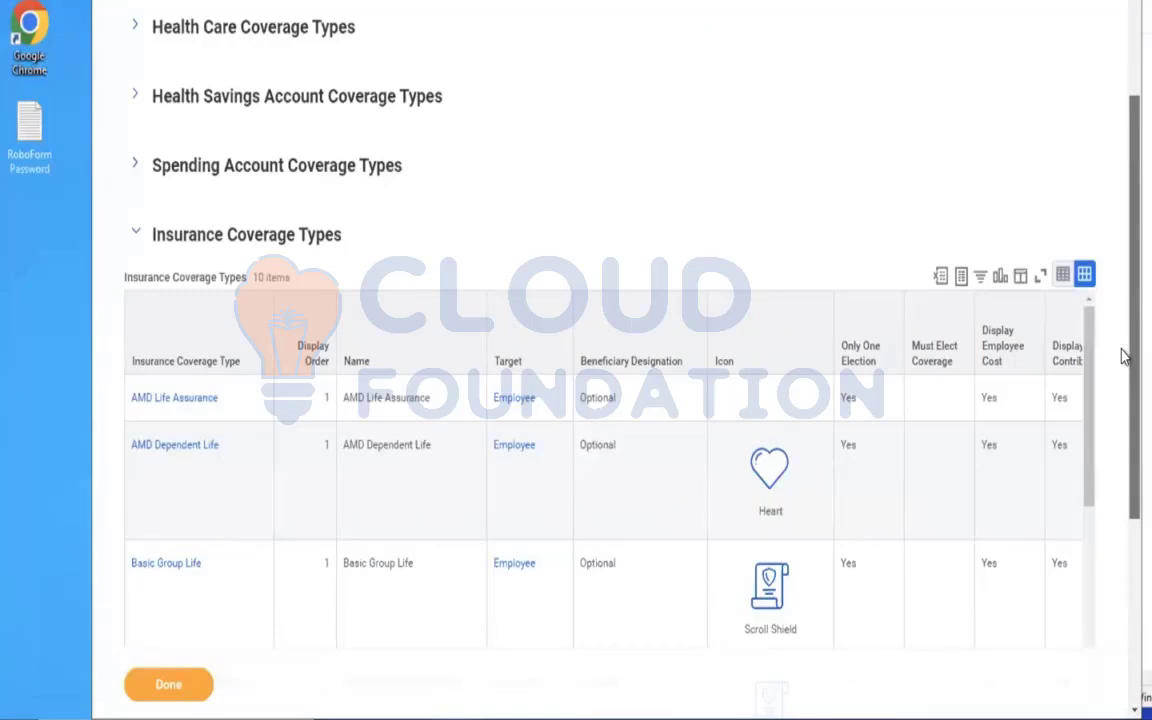
pyautogui.scroll(-2, 1121, 400)
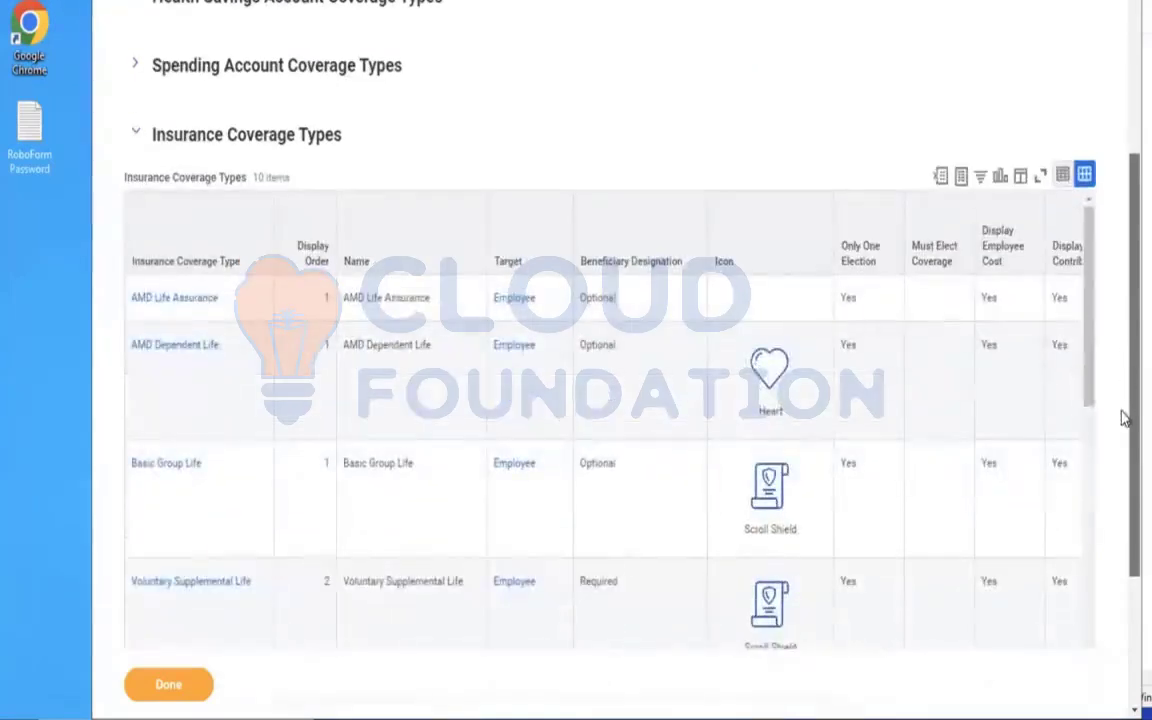
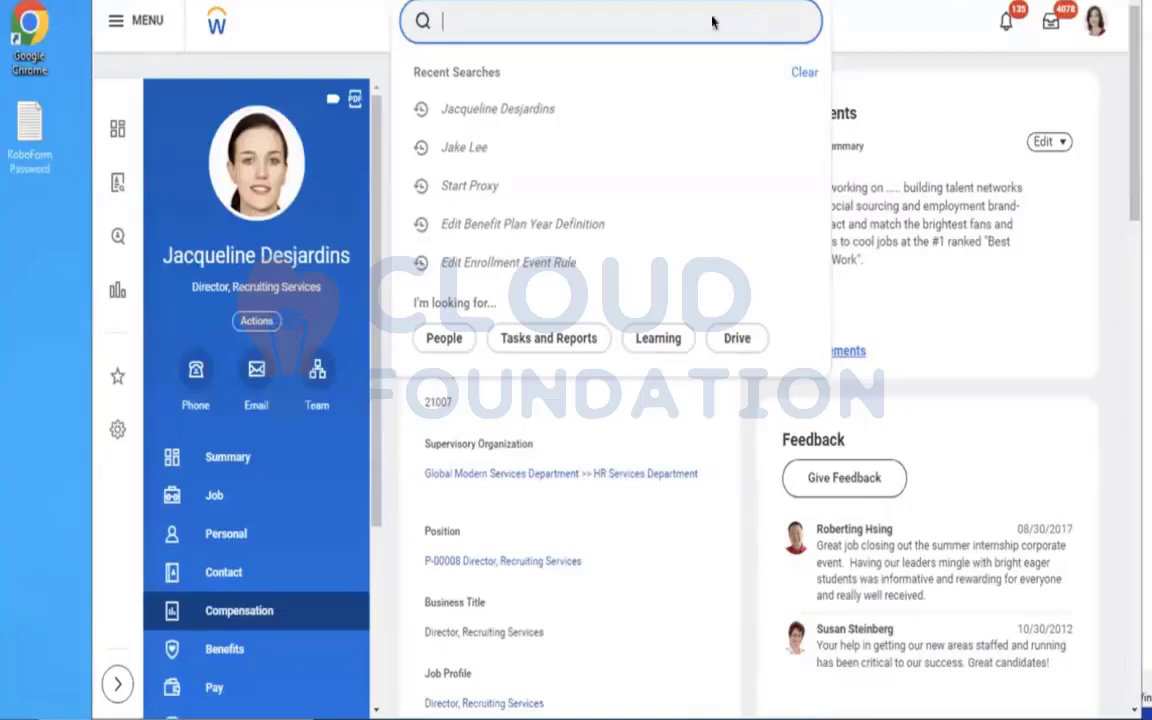
# Start the Create Insurance Coverage task and set its effective date to 01/01/2023.
pyautogui.write('CREA')
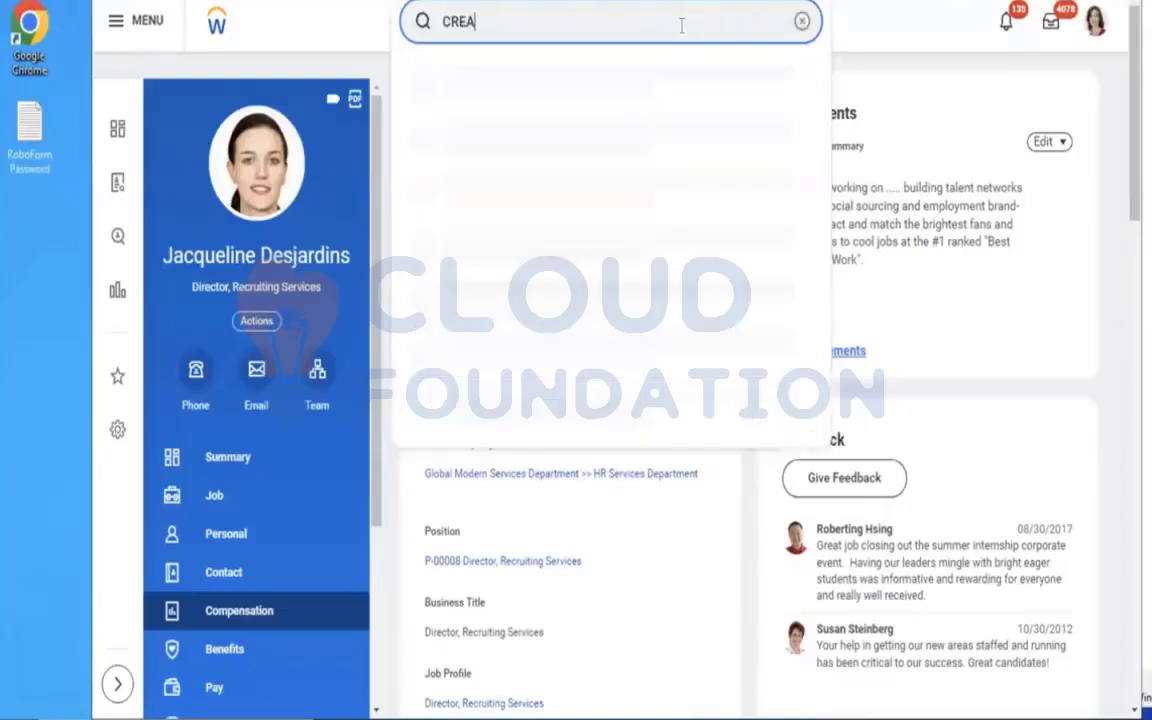
pyautogui.write('TE INSU COV')
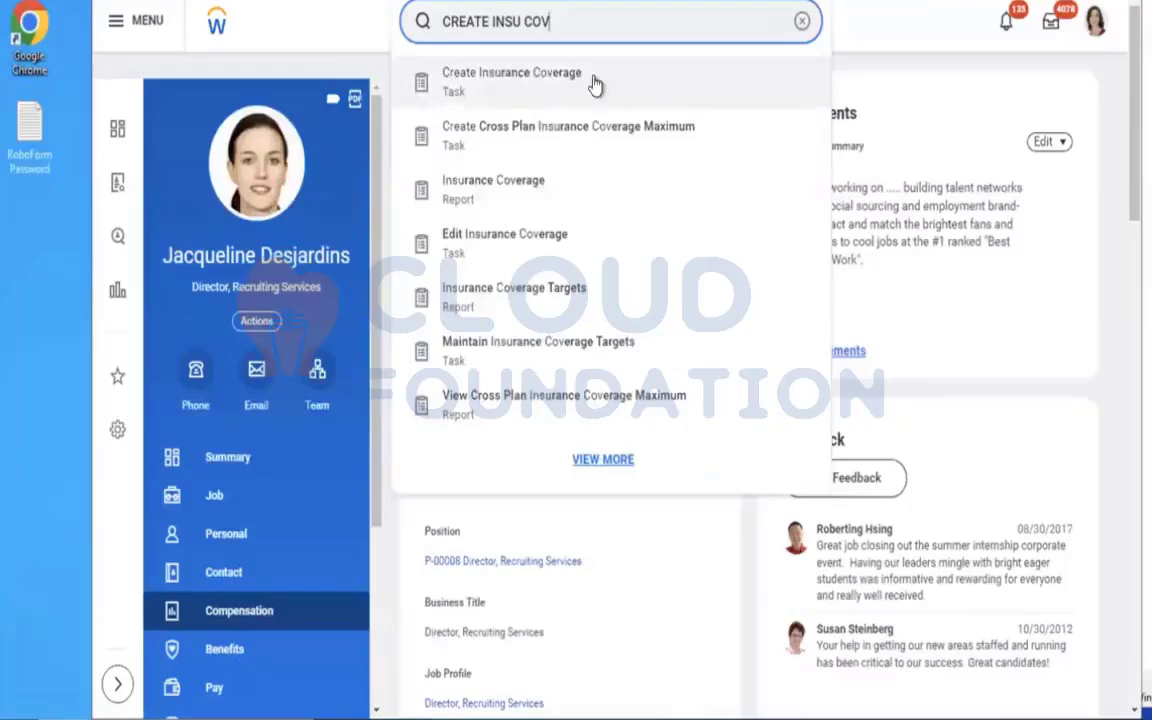
pyautogui.click(594, 83)
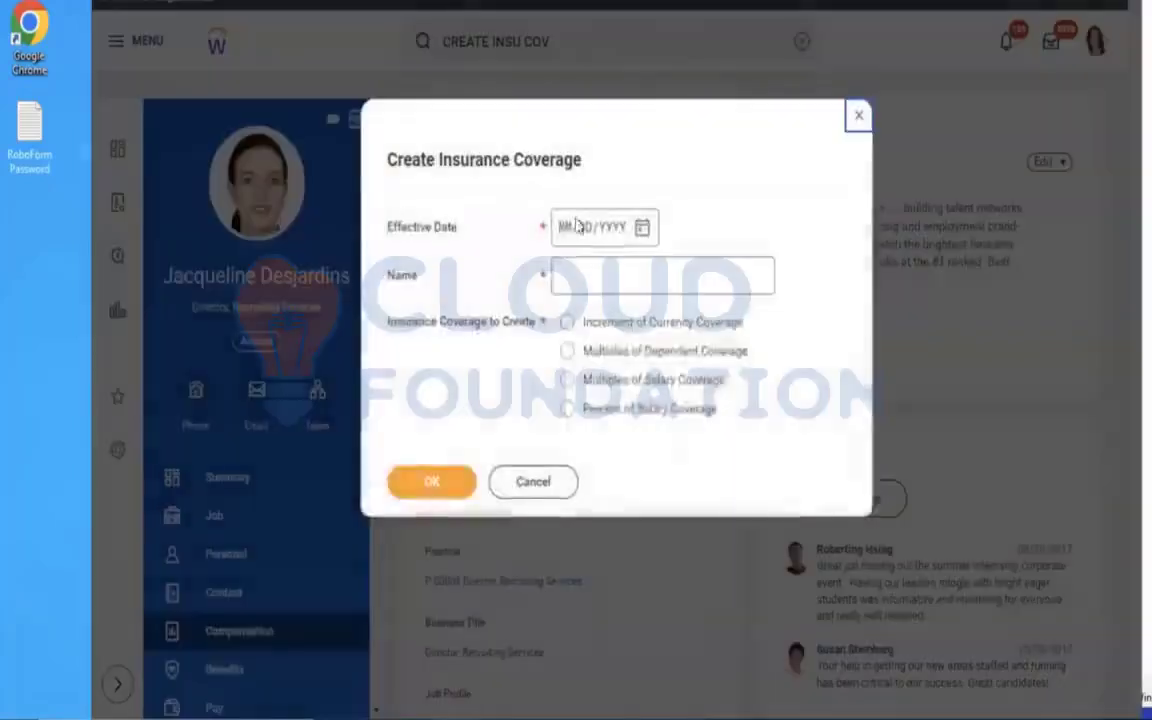
pyautogui.click(565, 230)
pyautogui.write('01012023')
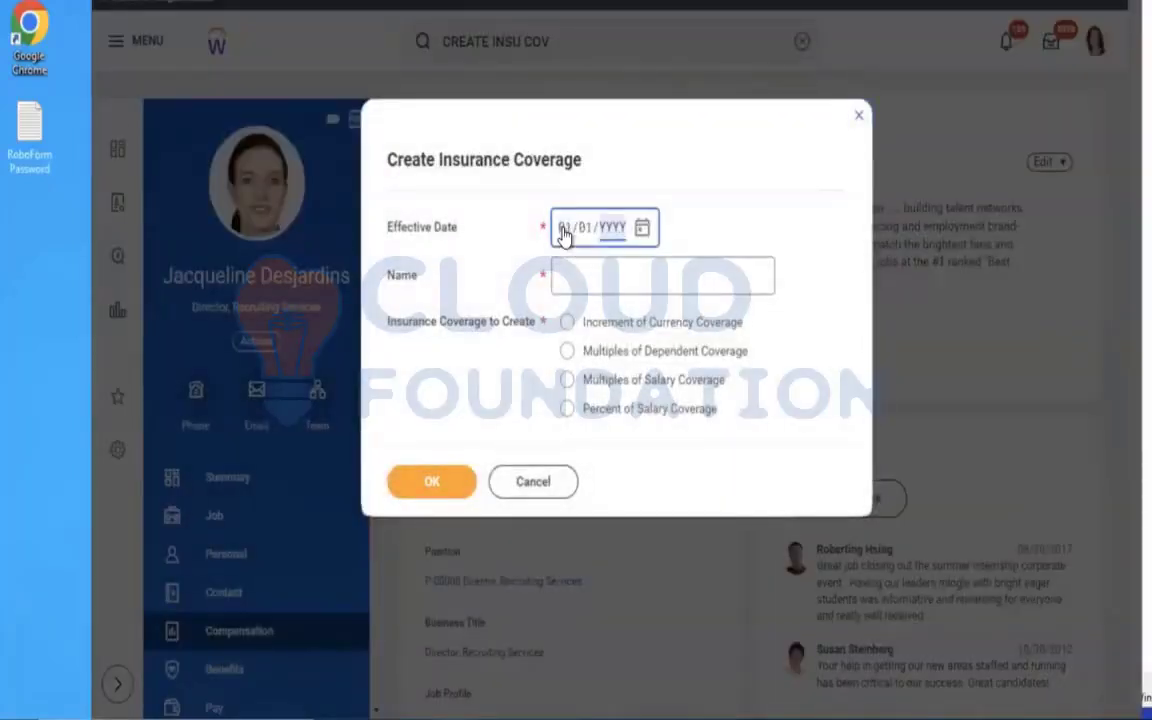
# Name the insurance coverage AMD - ER Flat 50K, choose Multiples of Salary Coverage and continue to its details.
pyautogui.click(601, 282)
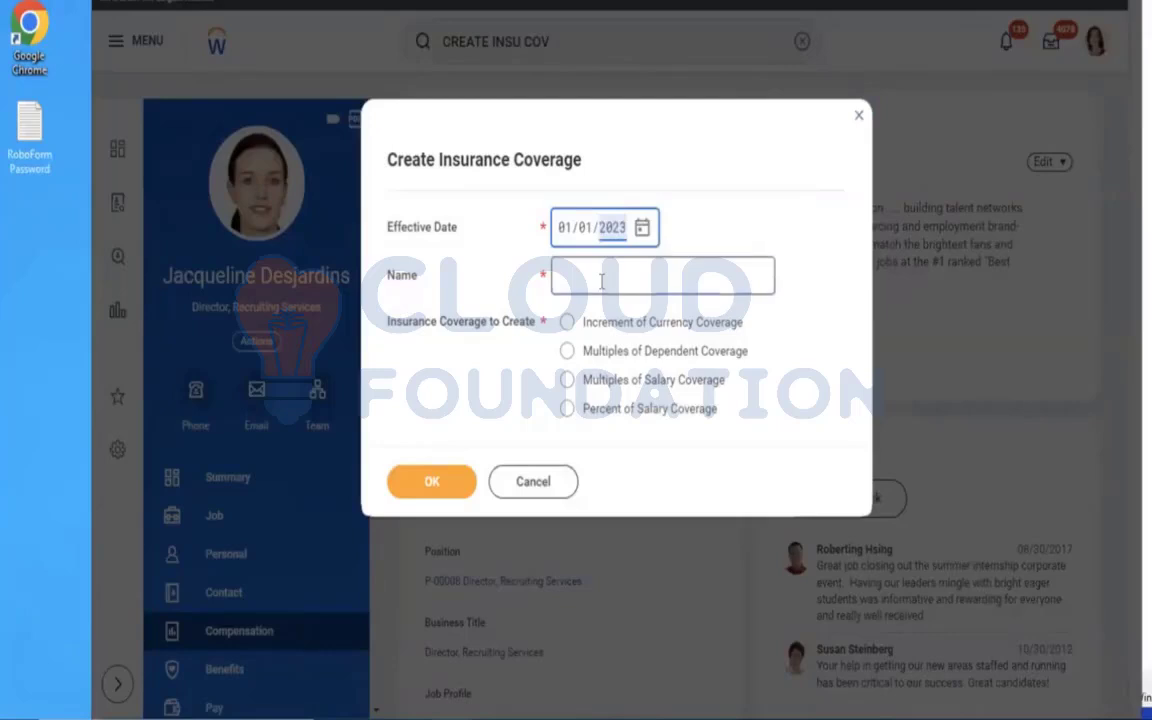
pyautogui.write('A')
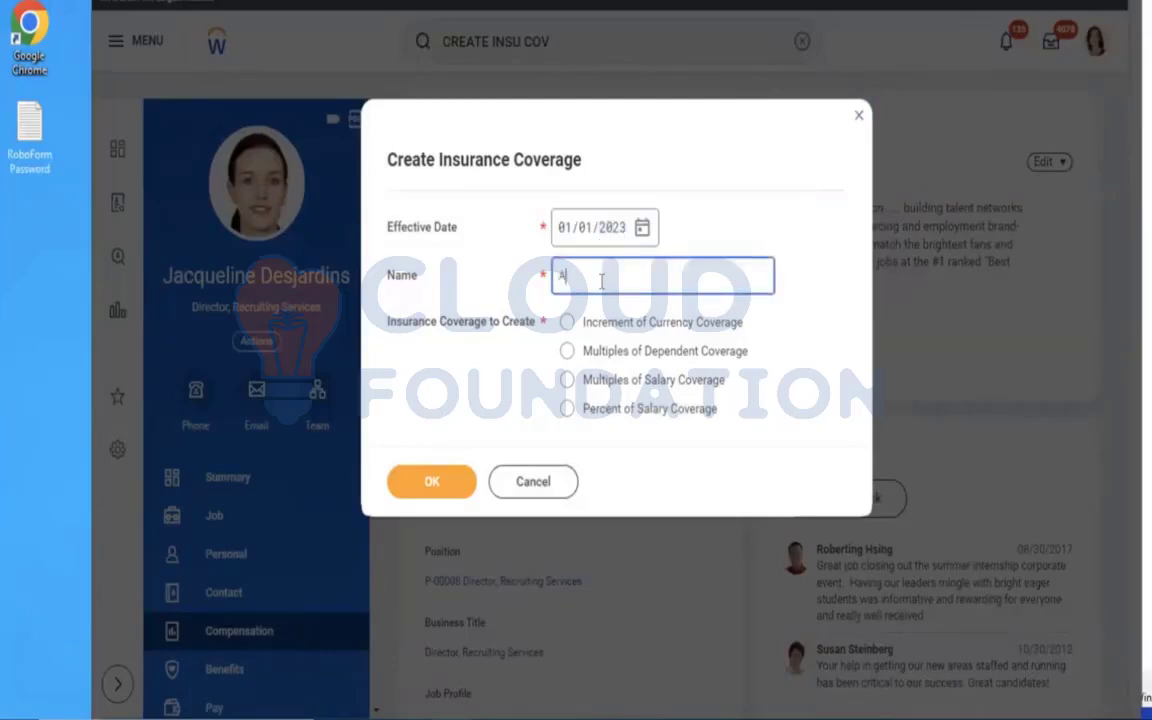
pyautogui.write('MD - First')
pyautogui.press('BackSpace')
pyautogui.press('BackSpace')
pyautogui.press('BackSpace')
pyautogui.press('BackSpace')
pyautogui.write('Em')
pyautogui.write(' Flat ')
pyautogui.write('5')
pyautogui.write('0')
pyautogui.write('K')
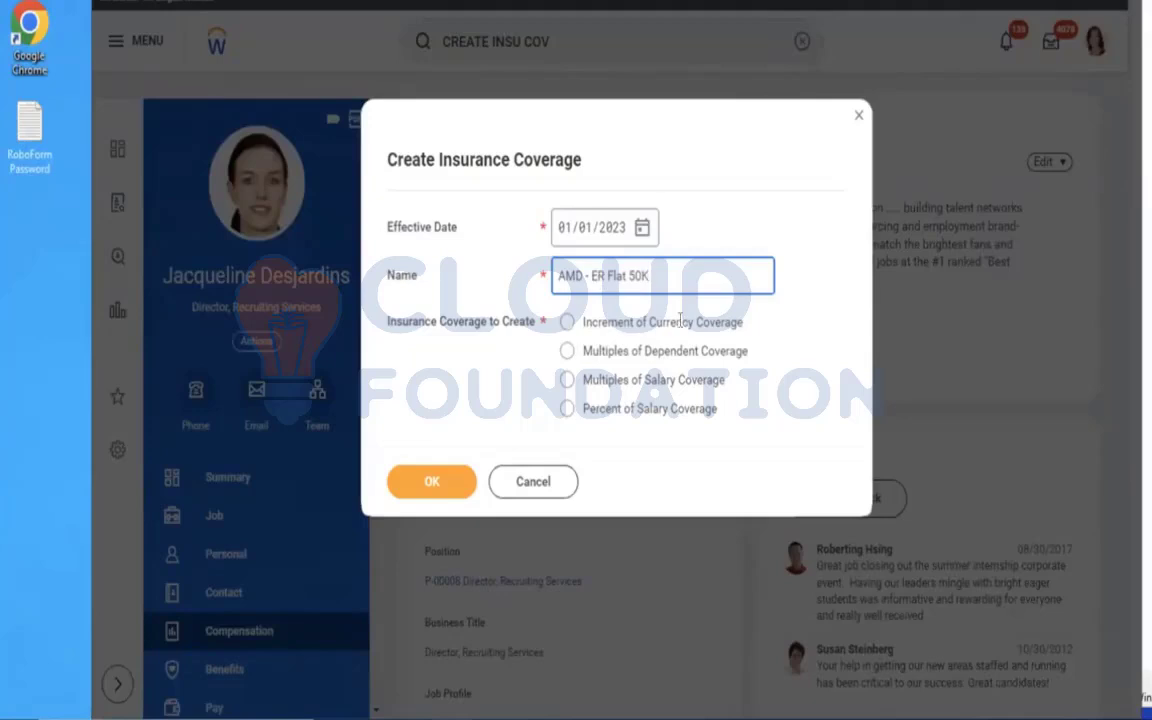
pyautogui.click(567, 351)
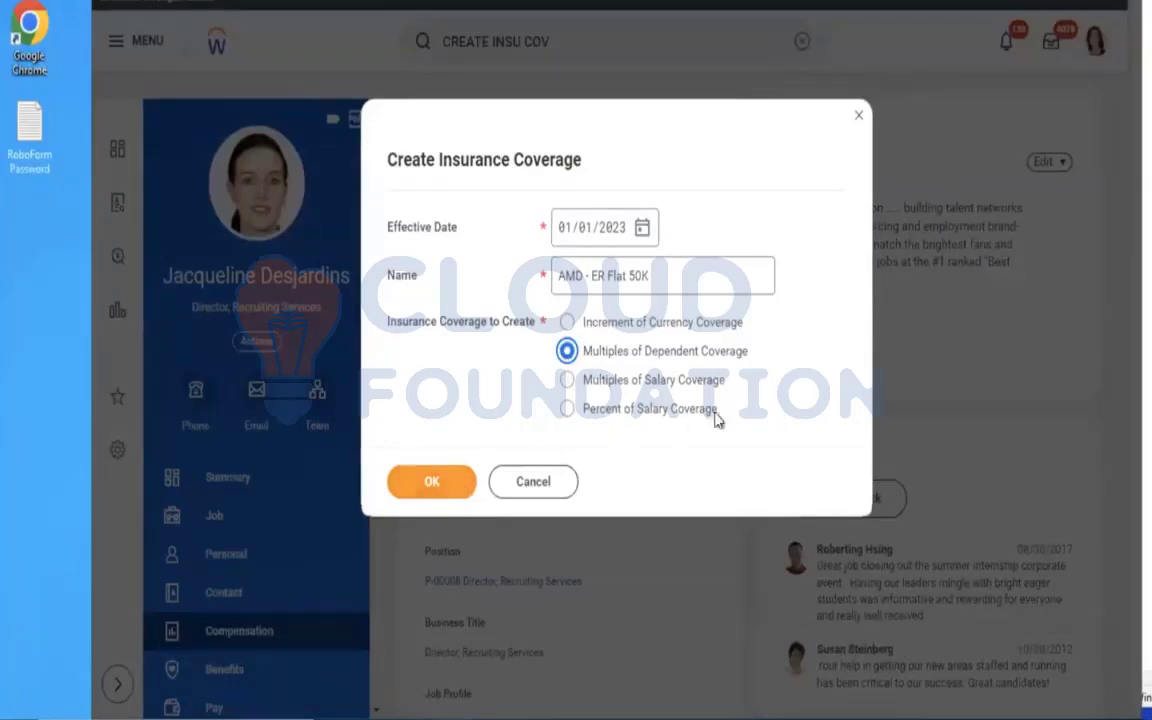
pyautogui.click(700, 382)
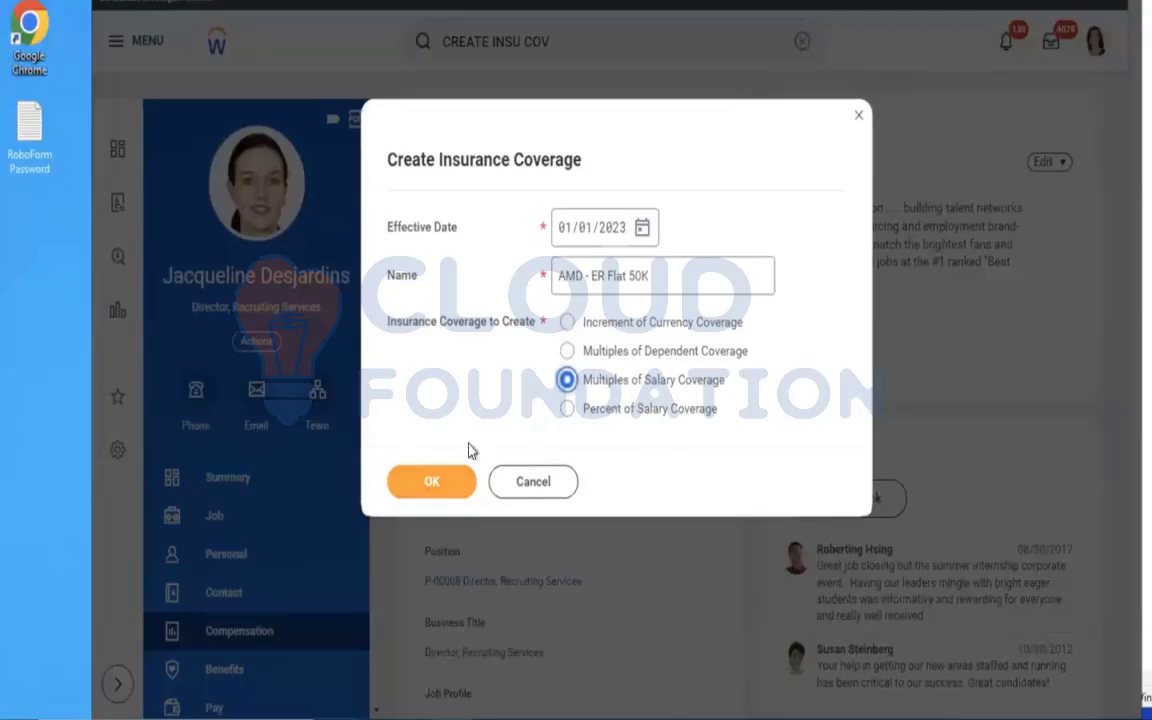
pyautogui.click(420, 496)
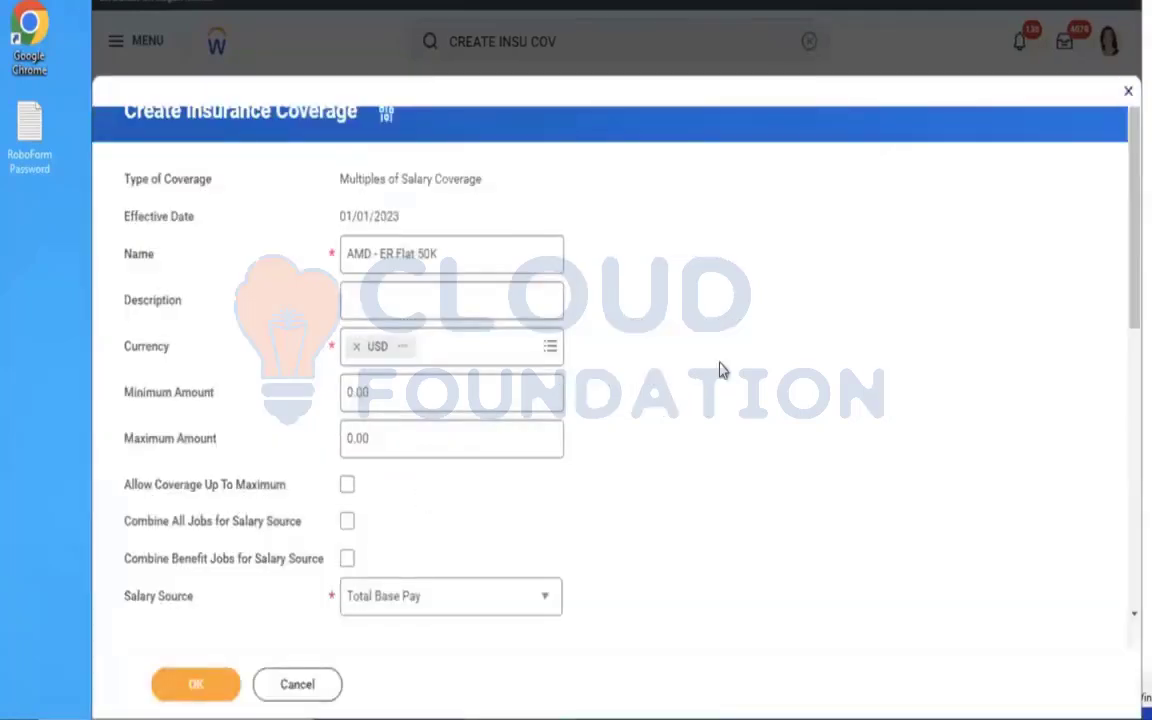
# Set the maximum amount of the AMD - ER Flat 50K coverage to 50000.
pyautogui.click(472, 432)
pyautogui.press('BackSpace')
pyautogui.write('5000')
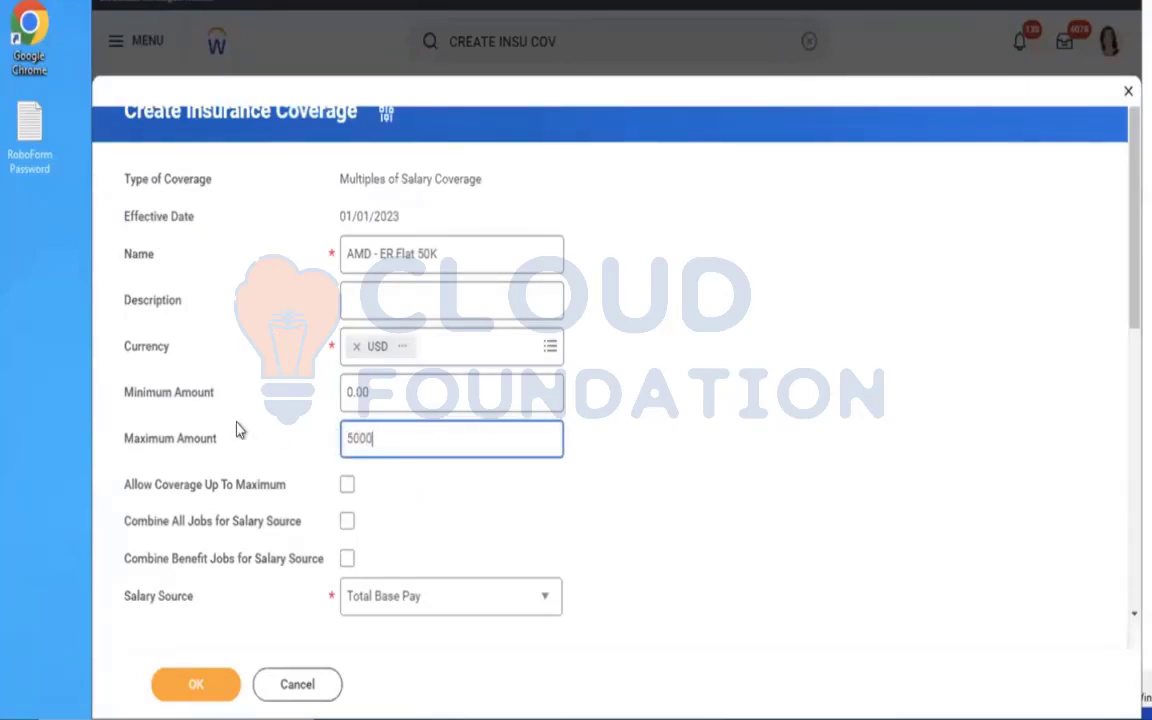
pyautogui.write('0')
pyautogui.press('Left')
pyautogui.press('Left')
pyautogui.press('Left')
pyautogui.press('Left')
pyautogui.press('Left')
# Switch the coverage's salary frequency to Monthly and back to Annual.
pyautogui.moveTo(1122, 318); pyautogui.dragTo(1124, 458)
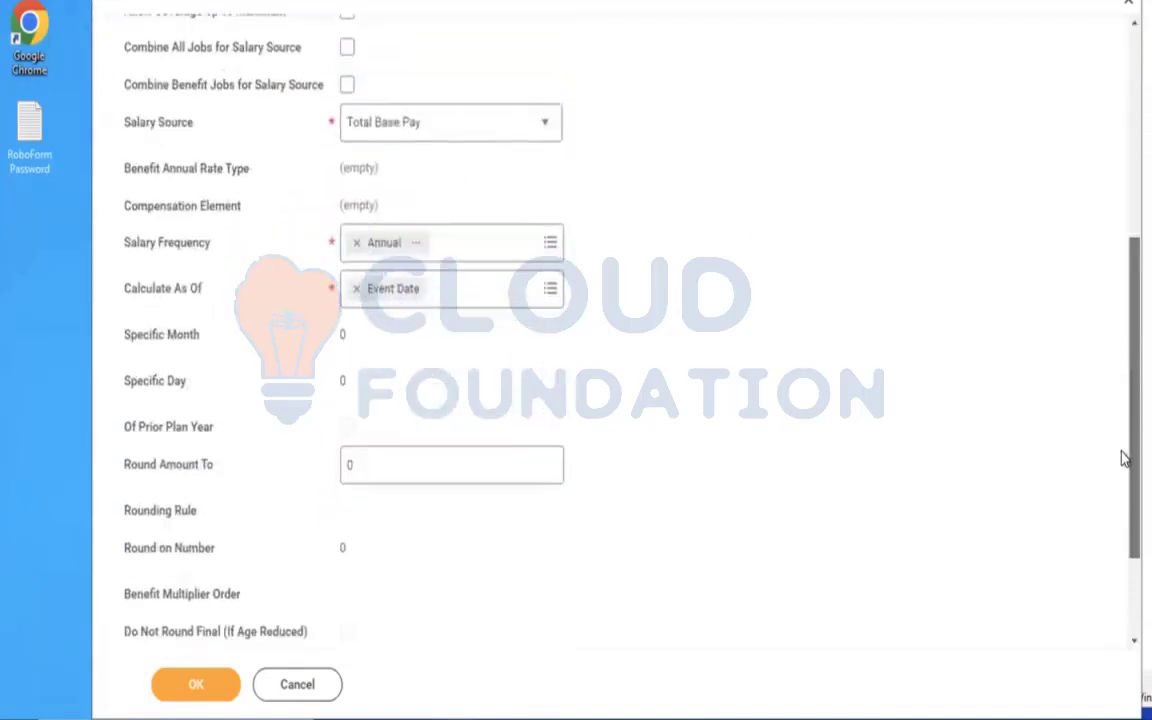
pyautogui.click(356, 244)
pyautogui.click(416, 246)
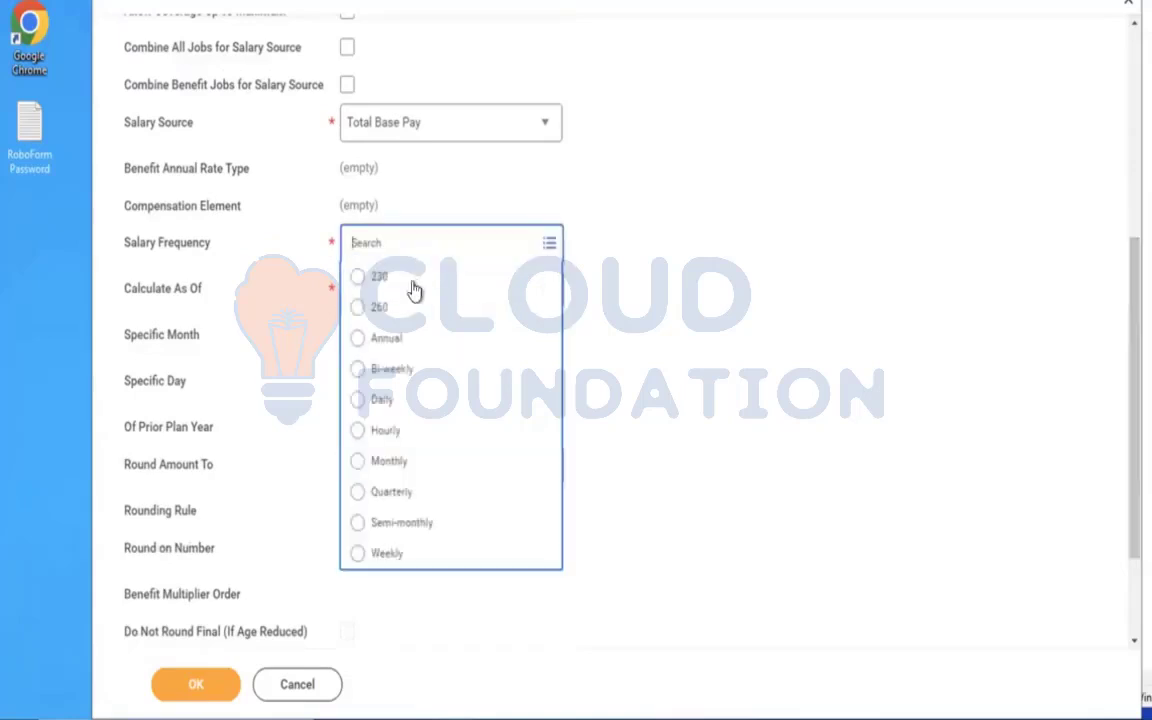
pyautogui.click(390, 463)
pyautogui.moveTo(1121, 362); pyautogui.dragTo(1124, 490)
pyautogui.click(428, 522)
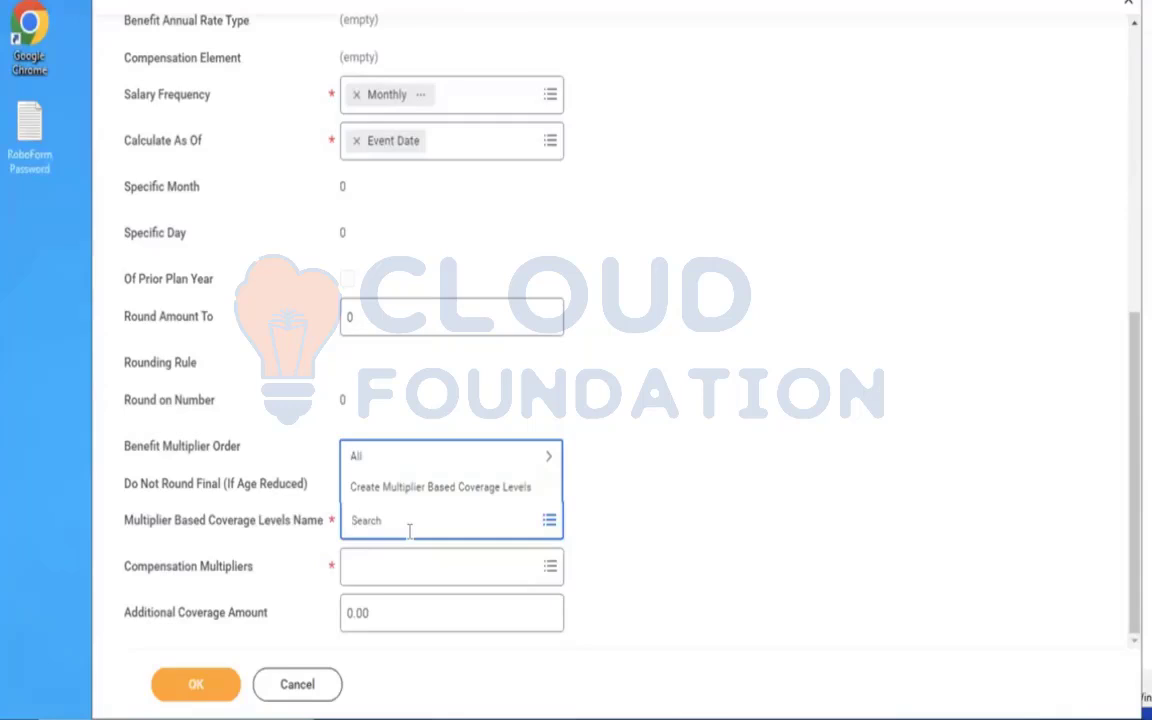
pyautogui.click(356, 94)
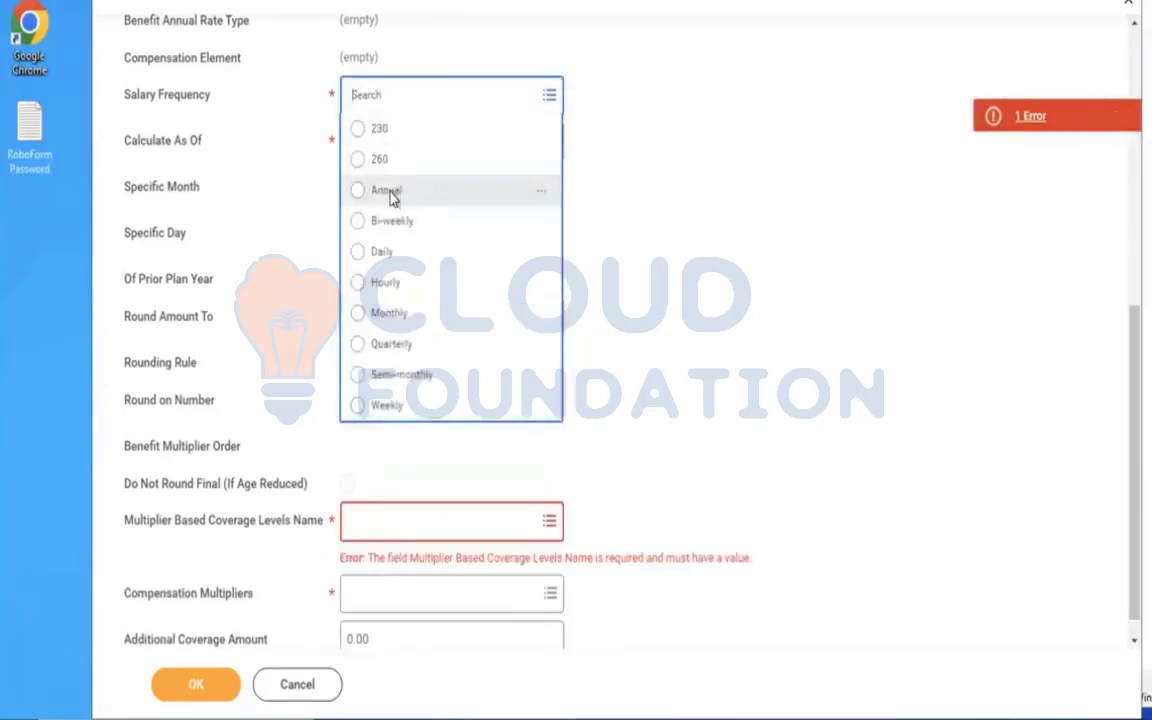
pyautogui.click(395, 191)
# Start new multiplier based coverage levels for the insurance coverage and name them AMD - ER Flat 50 K.
pyautogui.click(437, 522)
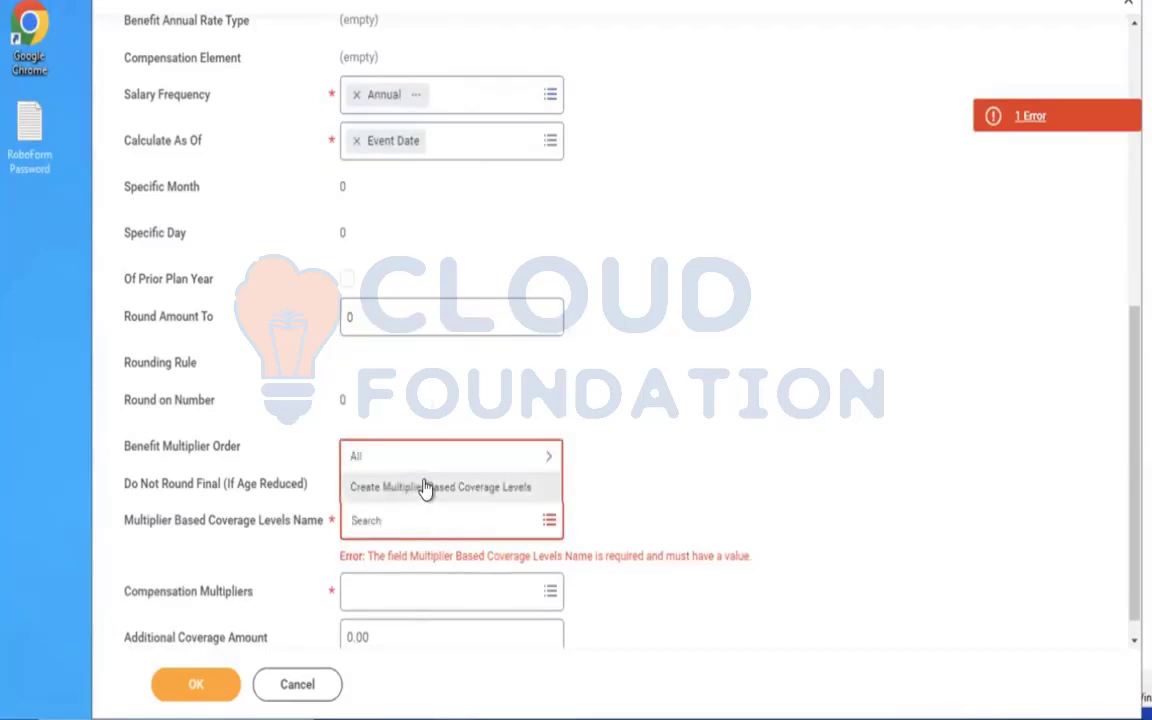
pyautogui.click(425, 487)
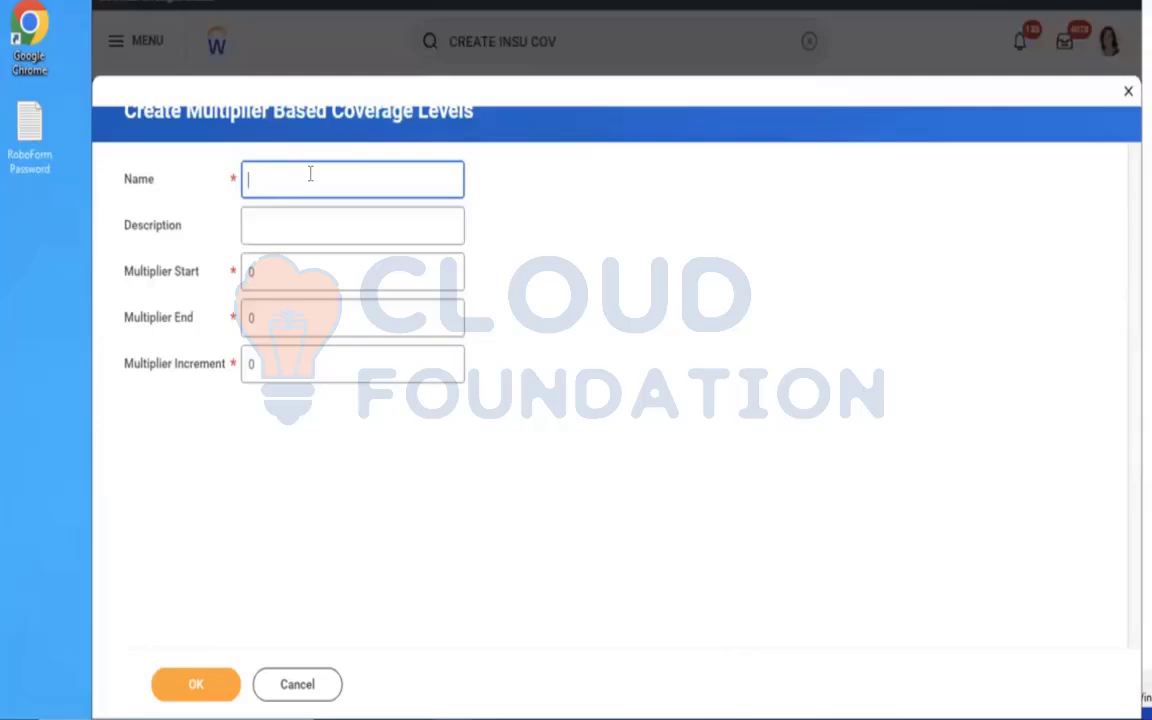
pyautogui.write('AMD - ER')
pyautogui.write(' FLX 50')
pyautogui.write(' K')
# Set the multiplier start to 1, end to 2 and increment to 1, and generate the multiplier rows.
pyautogui.click(329, 281)
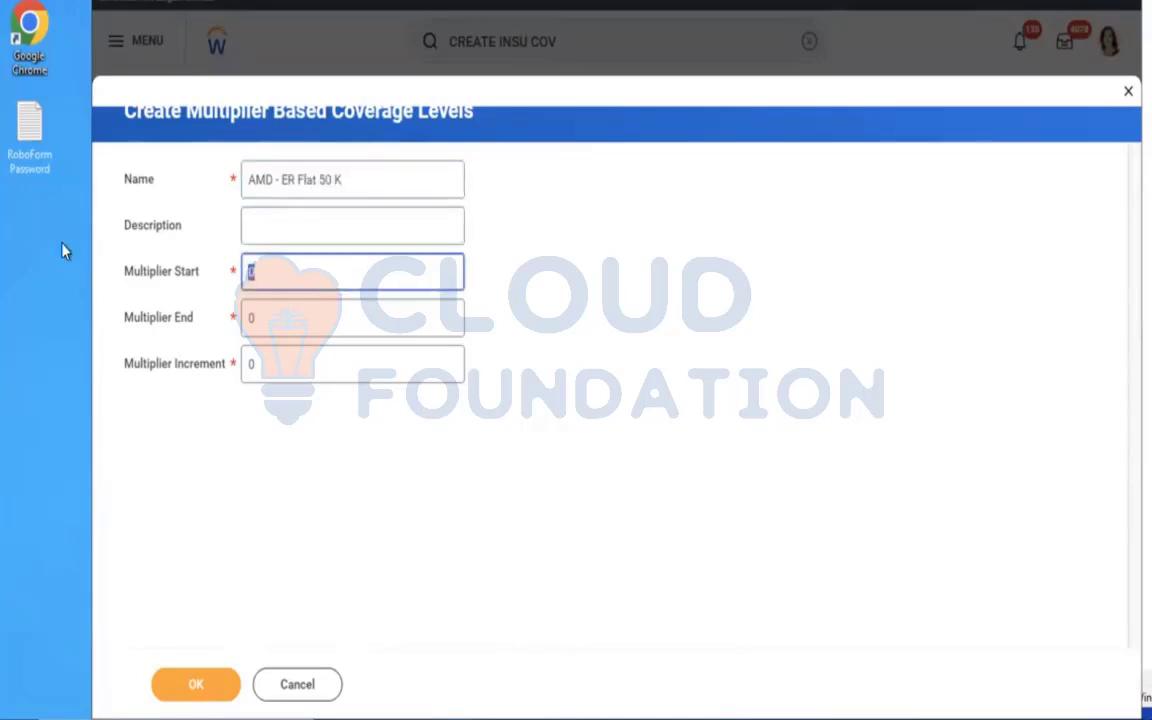
pyautogui.write('1')
pyautogui.click(272, 320)
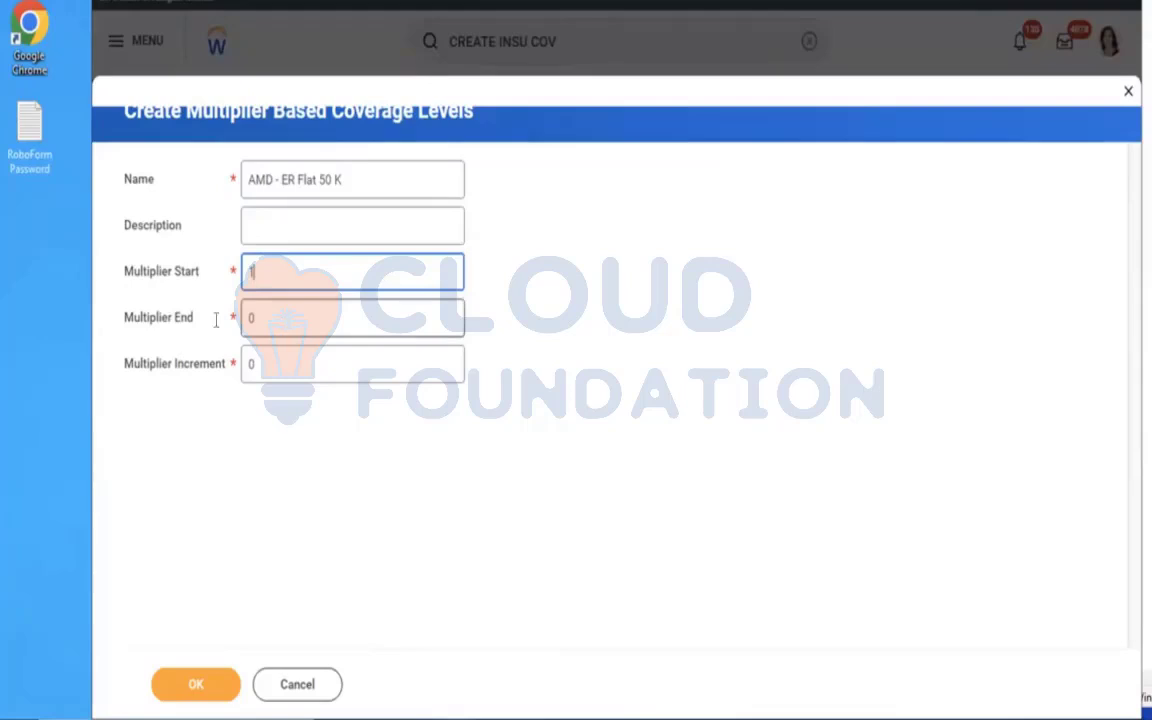
pyautogui.write('2')
pyautogui.click(290, 363)
pyautogui.write('1')
pyautogui.click(172, 685)
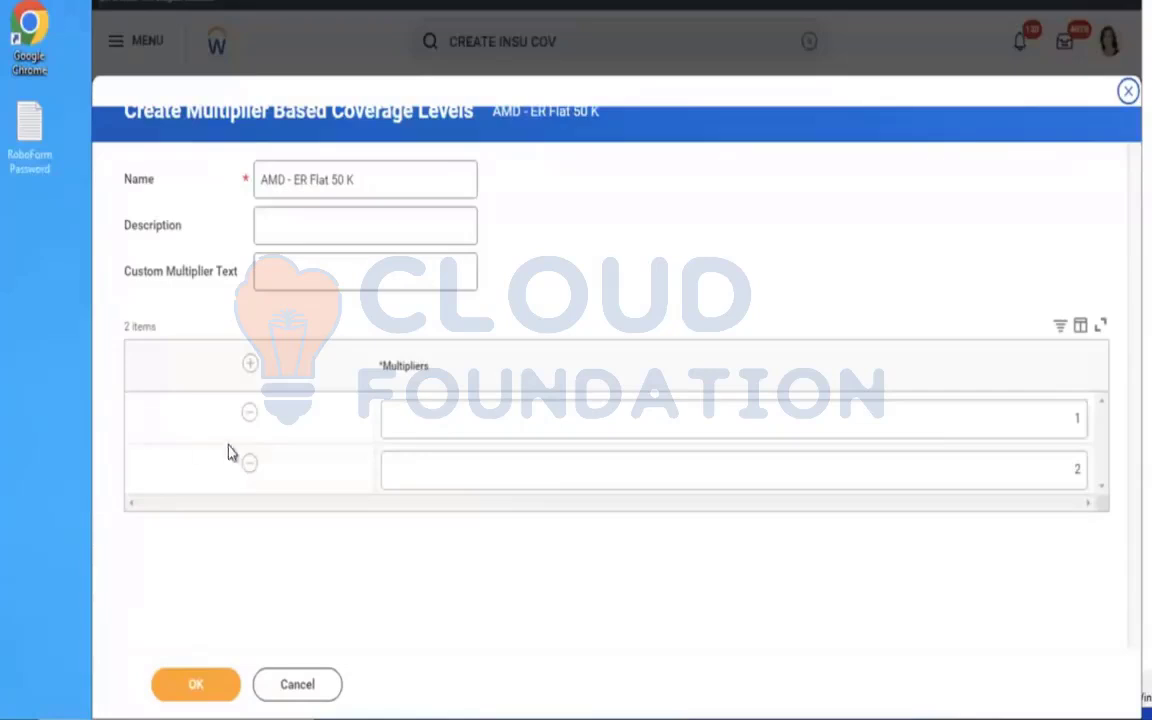
# Remove the second multiplier row and try to save the coverage levels with a single multiplier of 50000.
pyautogui.click(248, 466)
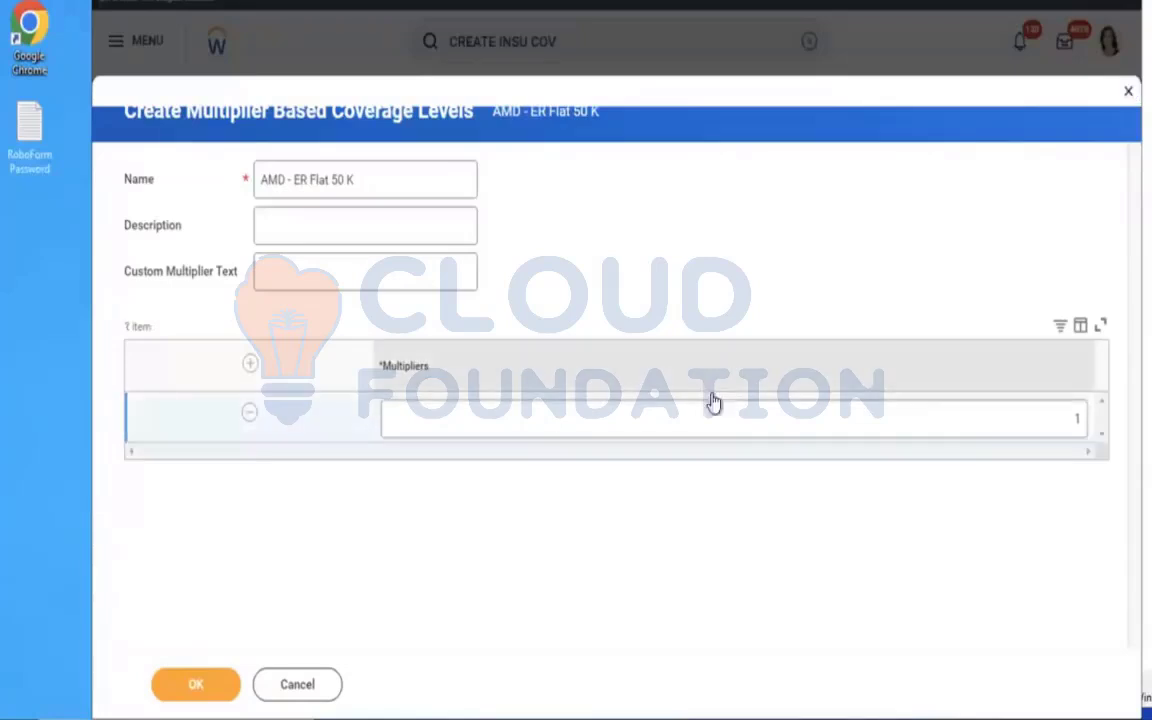
pyautogui.click(958, 431)
pyautogui.write('50000')
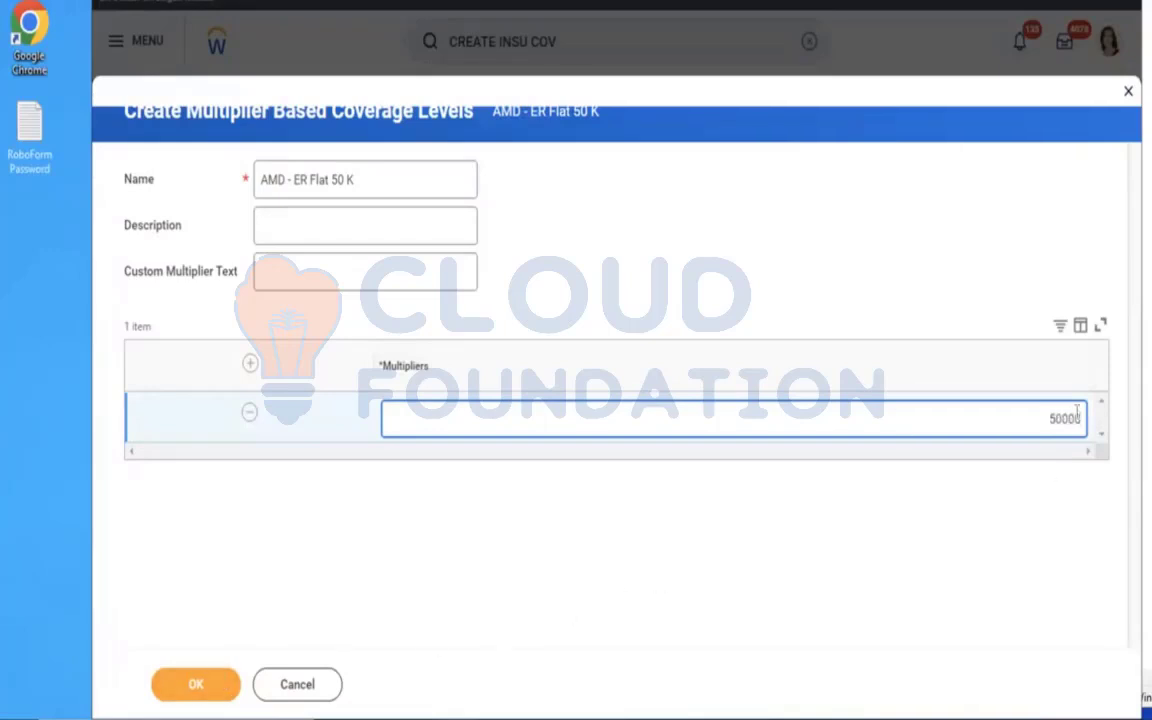
pyautogui.click(200, 698)
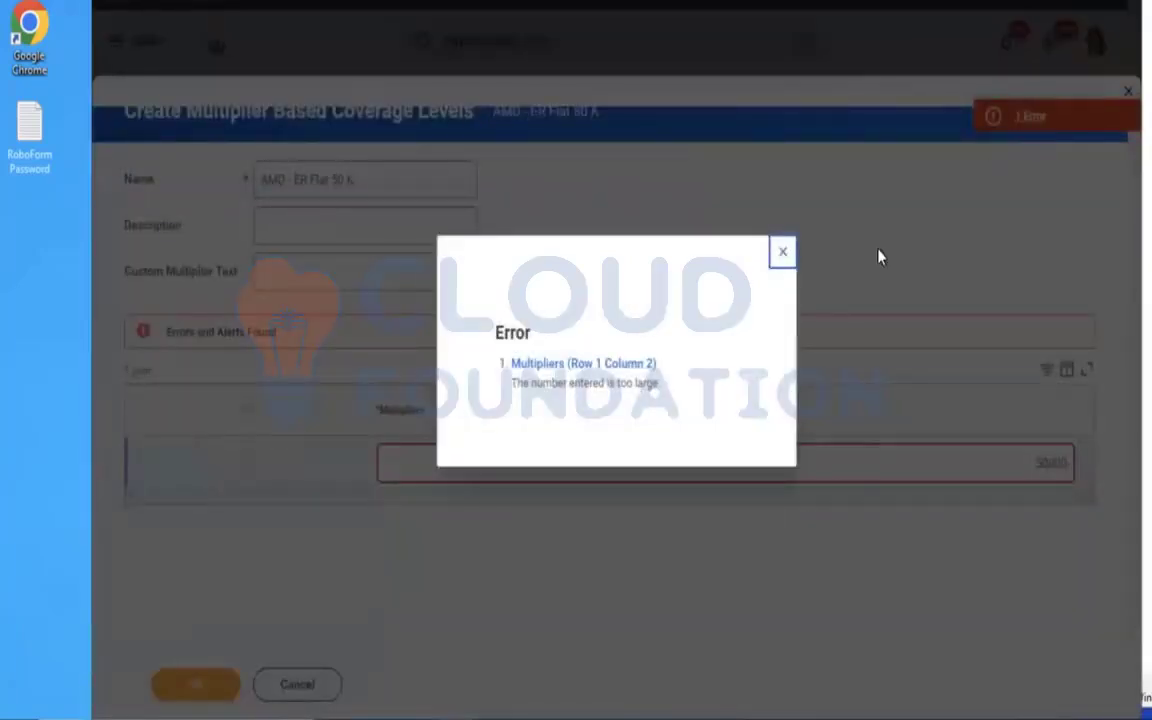
# Discard the multiplier based coverage levels and cancel the AMD - ER Flat 50K insurance coverage.
pyautogui.click(783, 251)
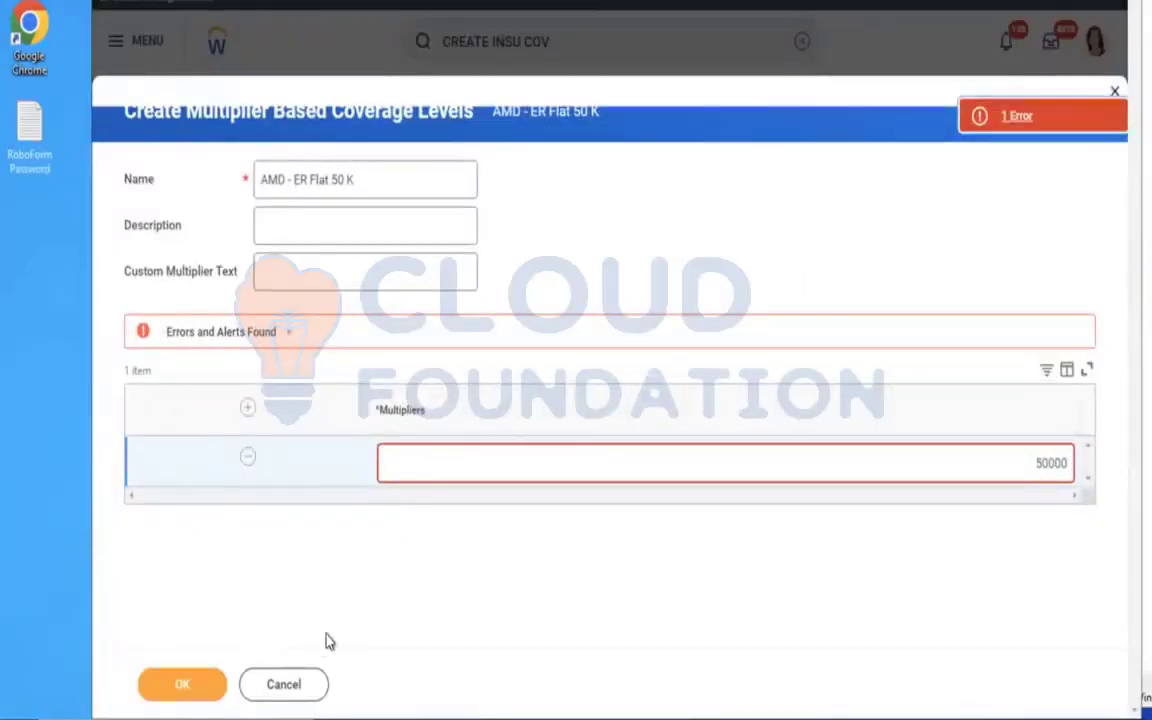
pyautogui.click(290, 684)
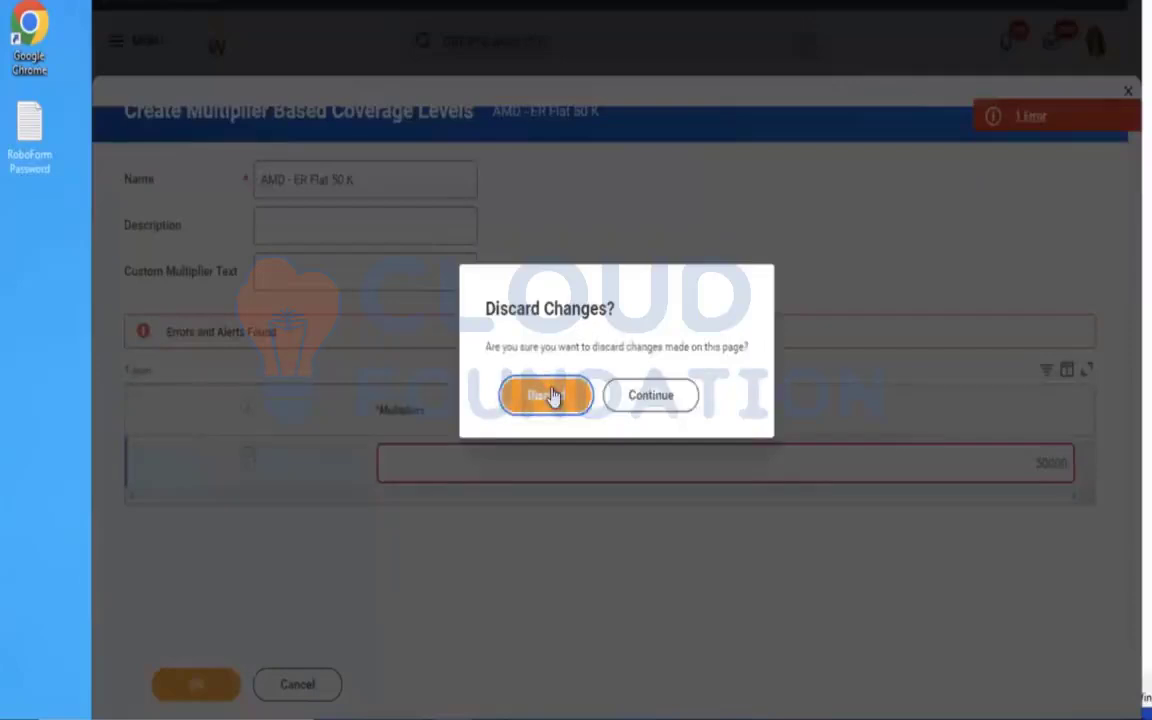
pyautogui.click(550, 396)
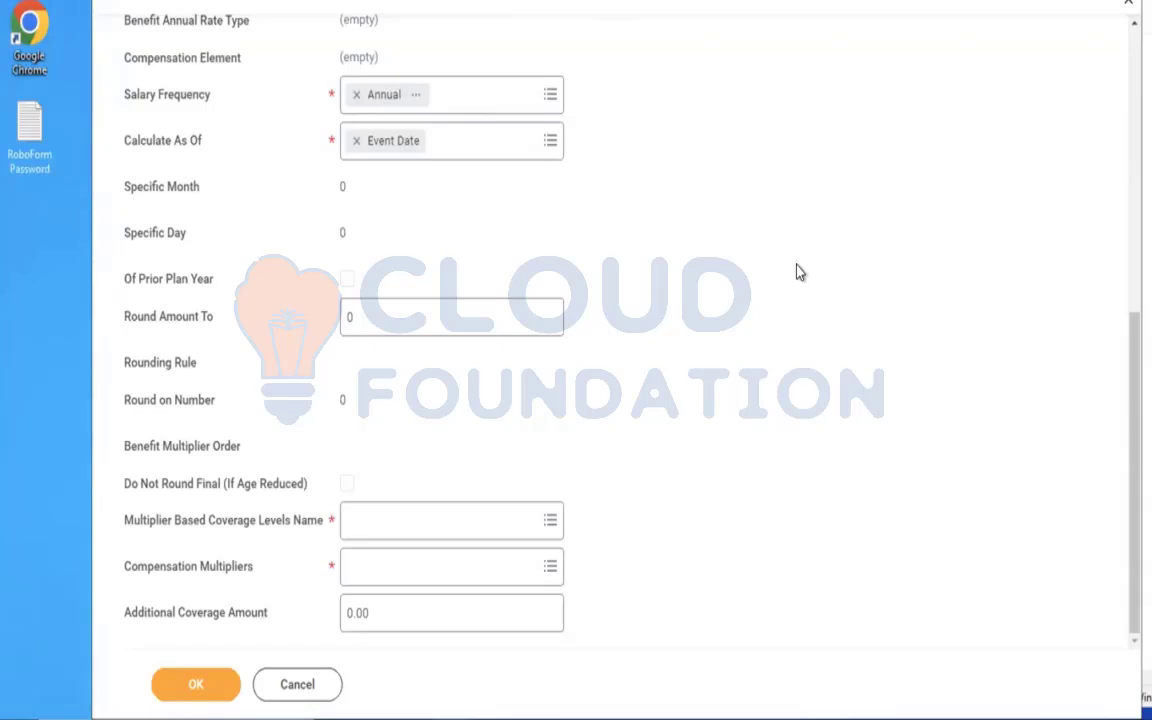
pyautogui.click(454, 523)
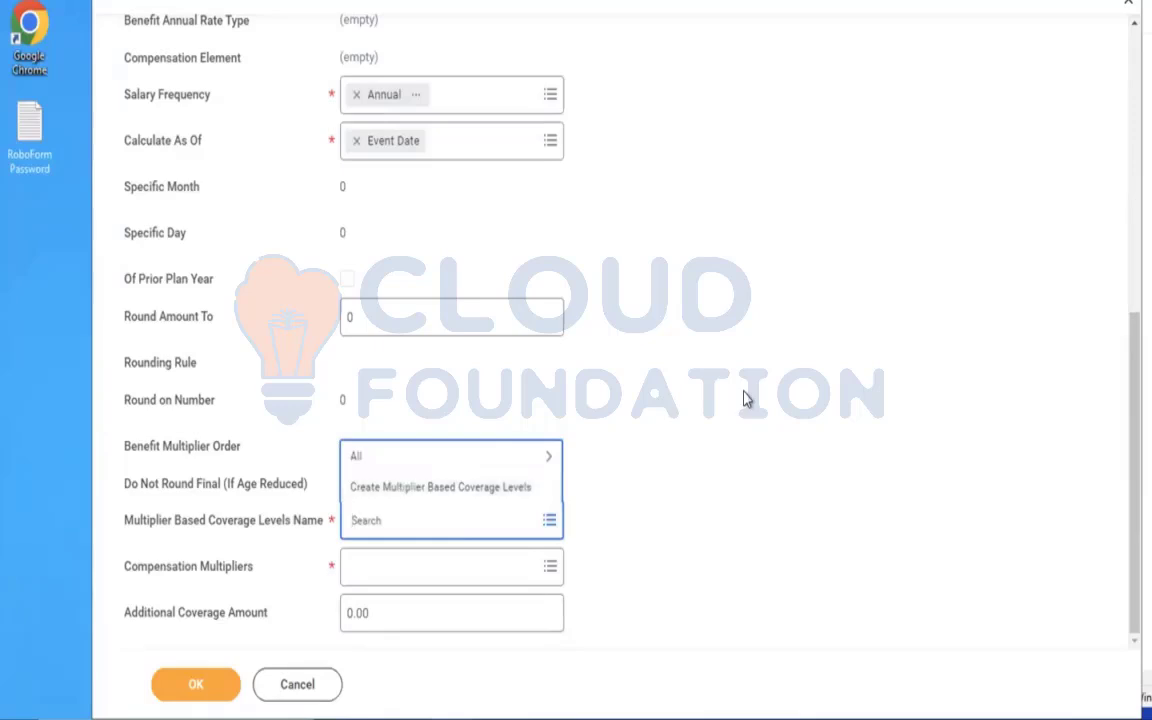
pyautogui.click(312, 686)
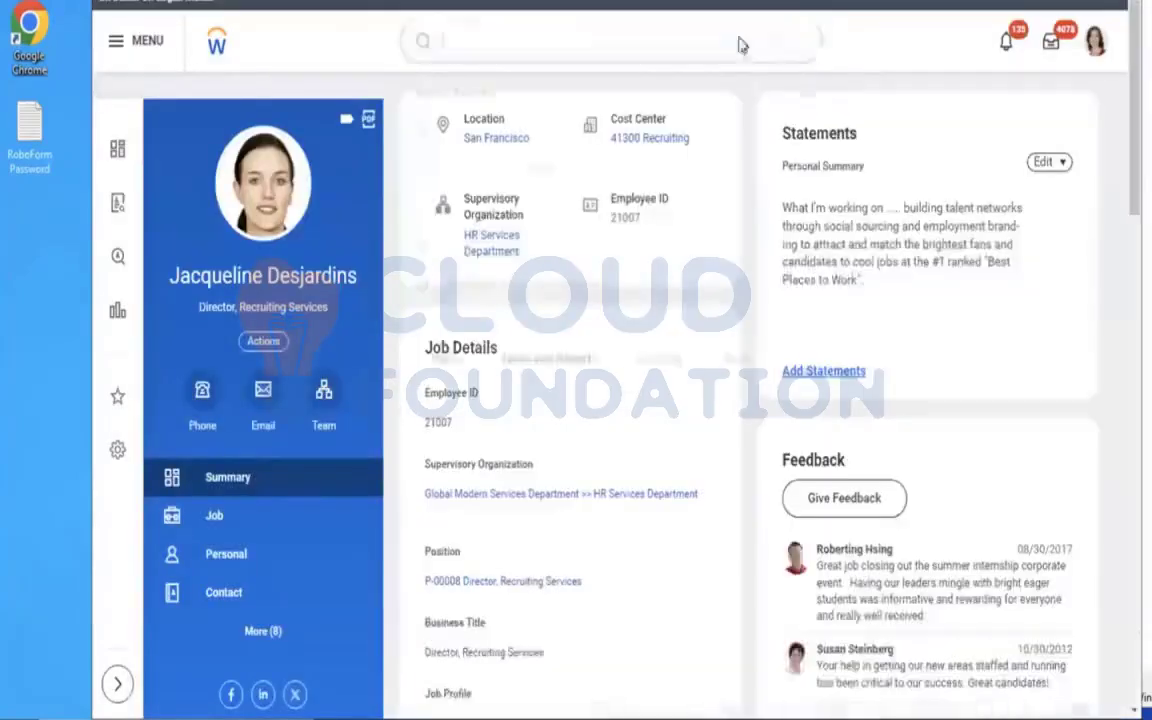
# Find and open the Create Amount Based Coverage Levels task.
pyautogui.click(725, 39)
pyautogui.write('CREA')
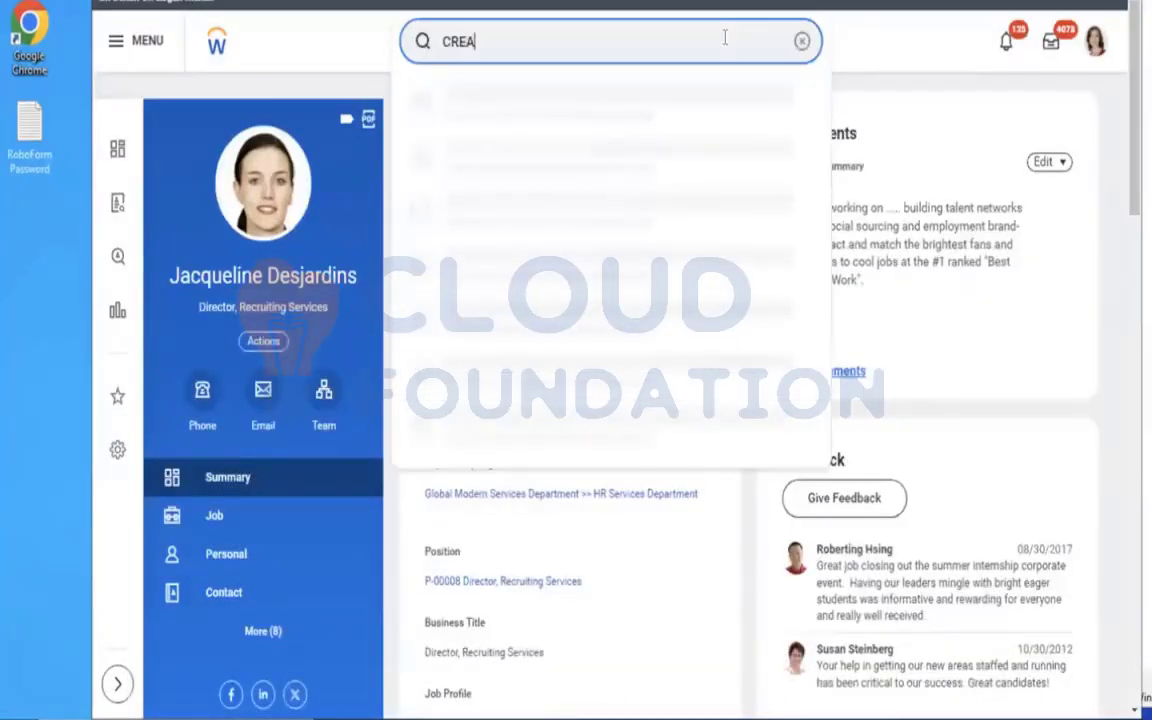
pyautogui.write('TE MAOUNT BASED CO LEVE')
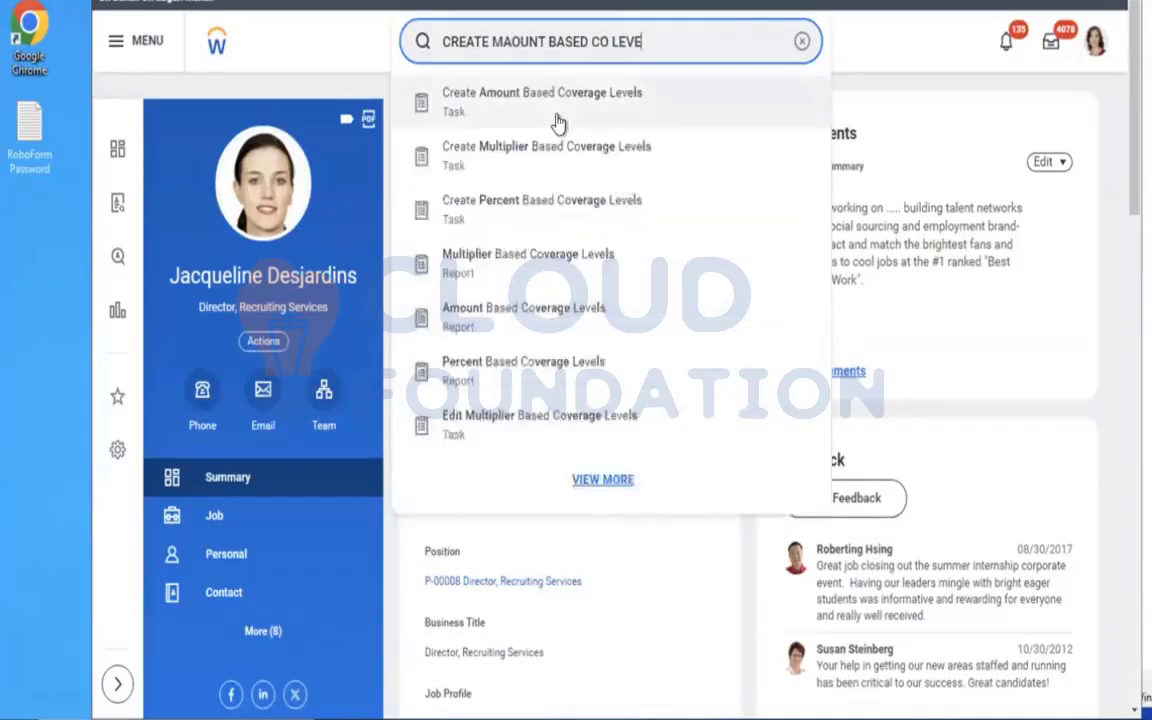
pyautogui.click(553, 112)
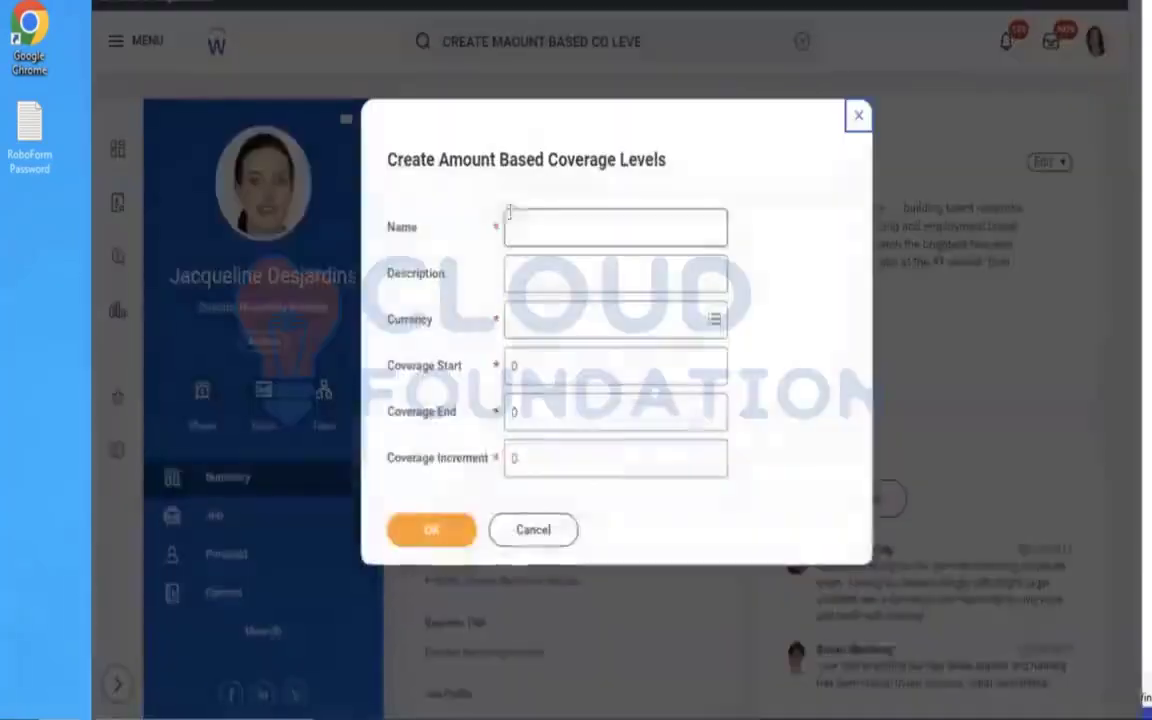
# Name the amount based coverage levels AMD - ER 50 K and set their currency to USD.
pyautogui.click(558, 219)
pyautogui.write('AMD - ER')
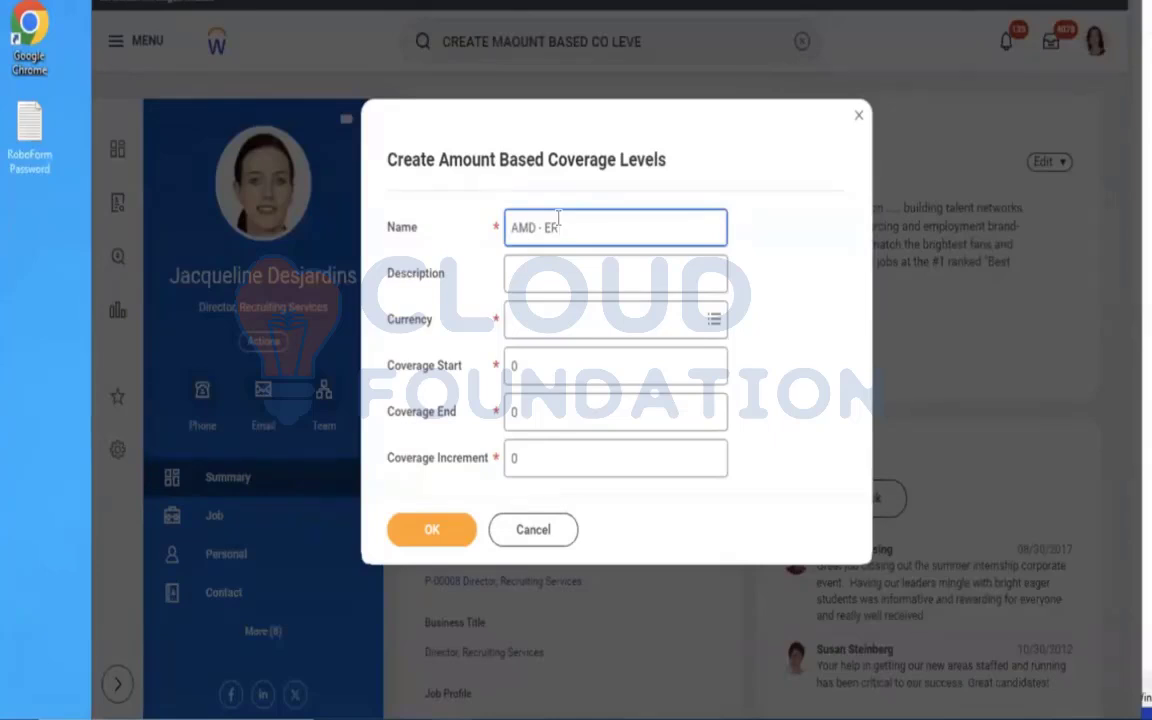
pyautogui.write('50 K')
pyautogui.click(566, 319)
pyautogui.write('USD')
pyautogui.press('Return')
# Set the Coverage Start amount to 50,000.
pyautogui.moveTo(571, 375); pyautogui.dragTo(436, 369)
pyautogui.press('BackSpace')
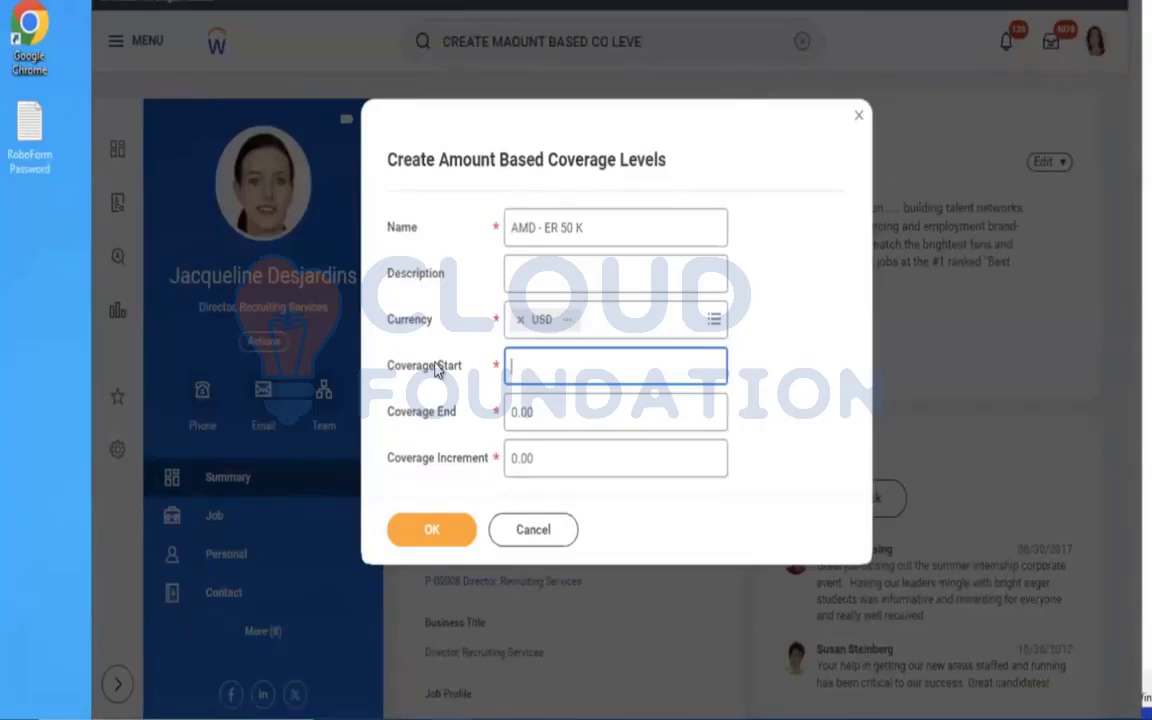
pyautogui.write('50,000')
pyautogui.press('Tab')
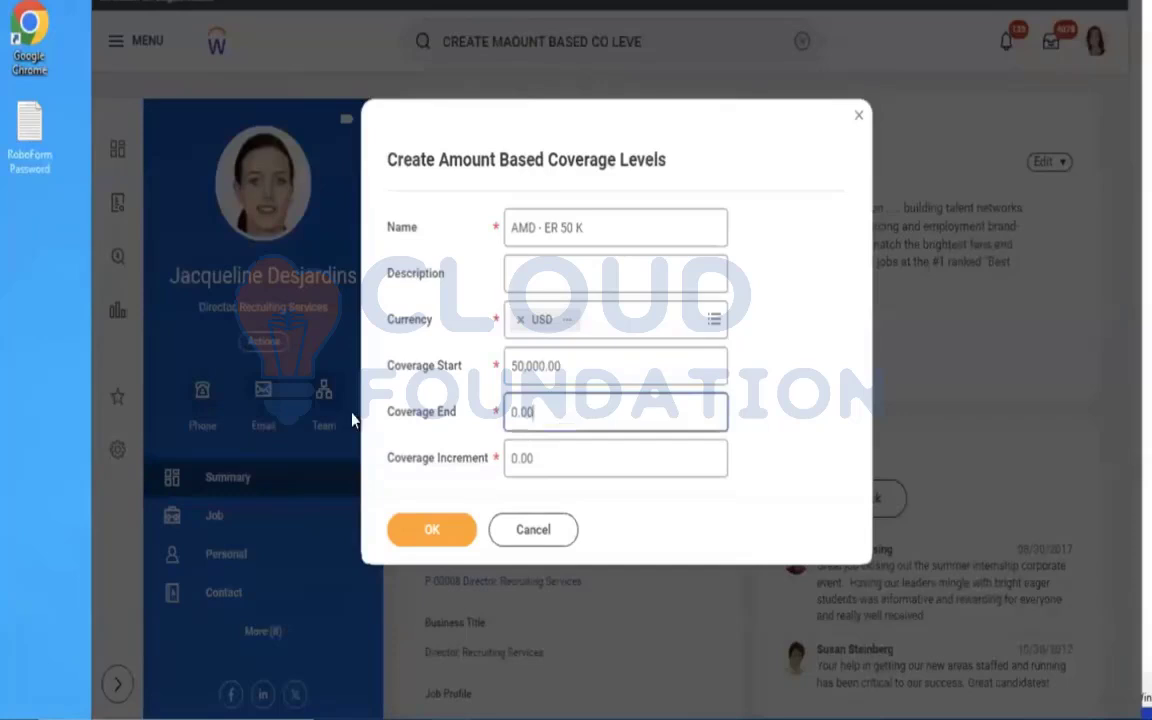
pyautogui.press('BackSpace')
pyautogui.write('500')
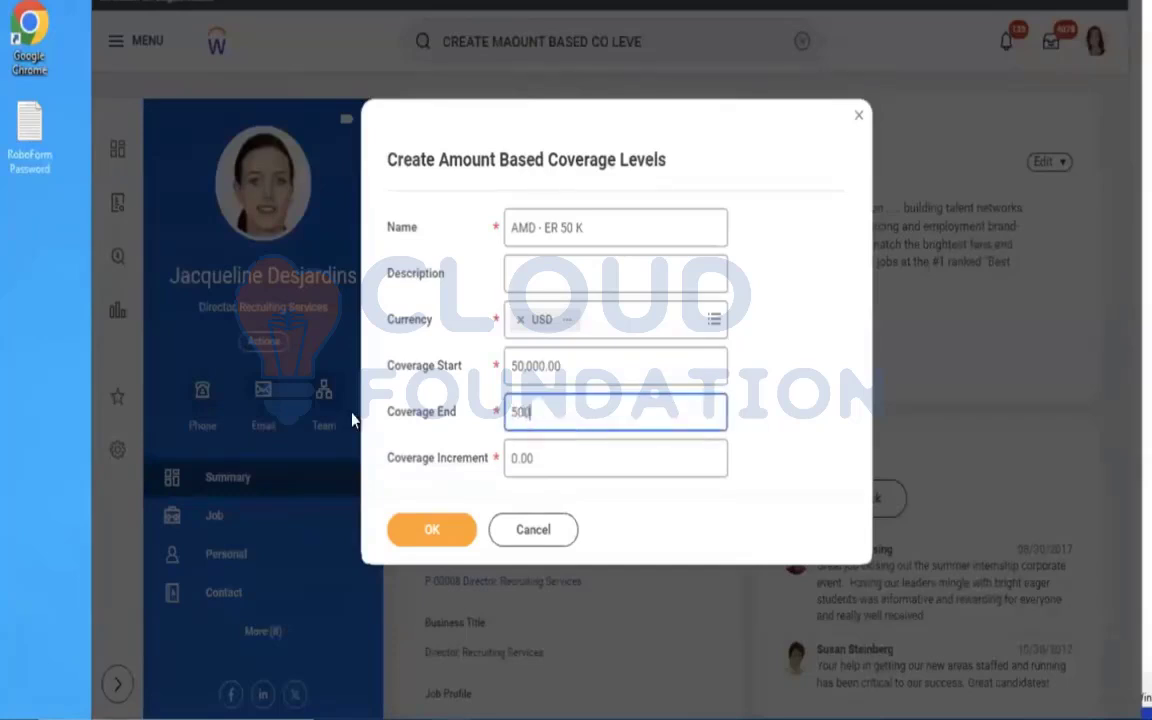
pyautogui.write('0')
pyautogui.press('BackSpace')
pyautogui.press('BackSpace')
pyautogui.press('BackSpace')
pyautogui.press('BackSpace')
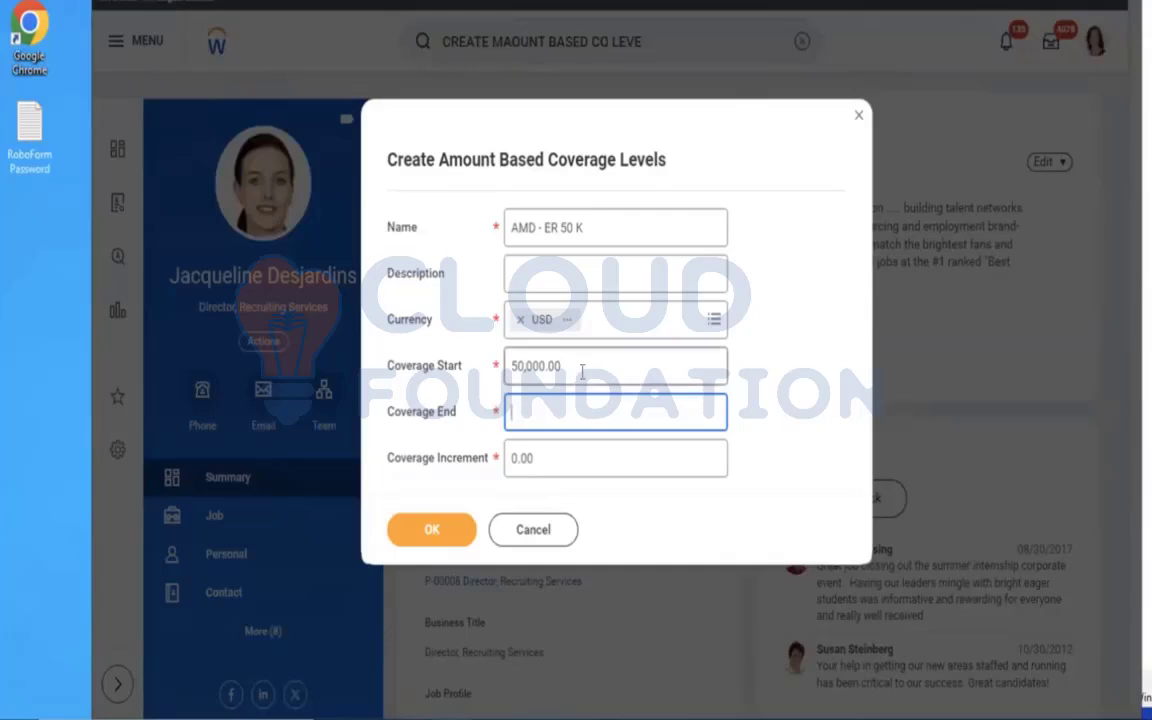
# Set Coverage Start to 1, Coverage End to 2 and Coverage Increment to 1, and generate the coverage levels.
pyautogui.click(581, 371)
pyautogui.write('1')
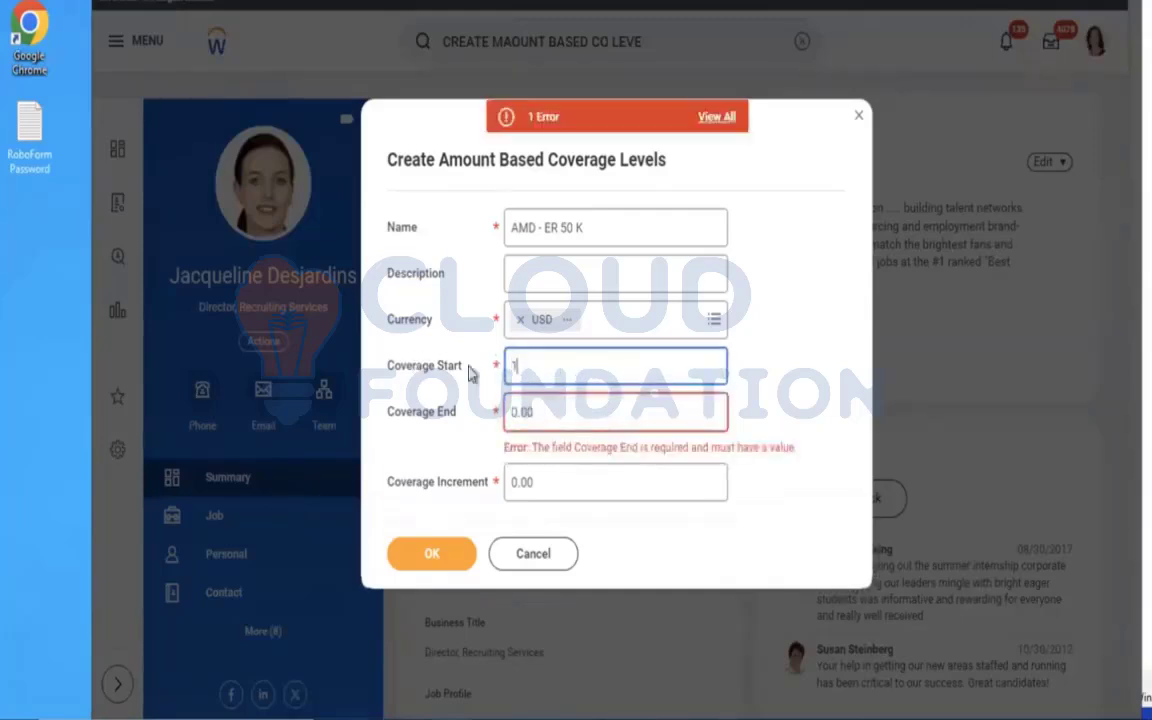
pyautogui.press('Tab')
pyautogui.press('BackSpace')
pyautogui.write('2')
pyautogui.press('Tab')
pyautogui.write('1')
pyautogui.click(438, 540)
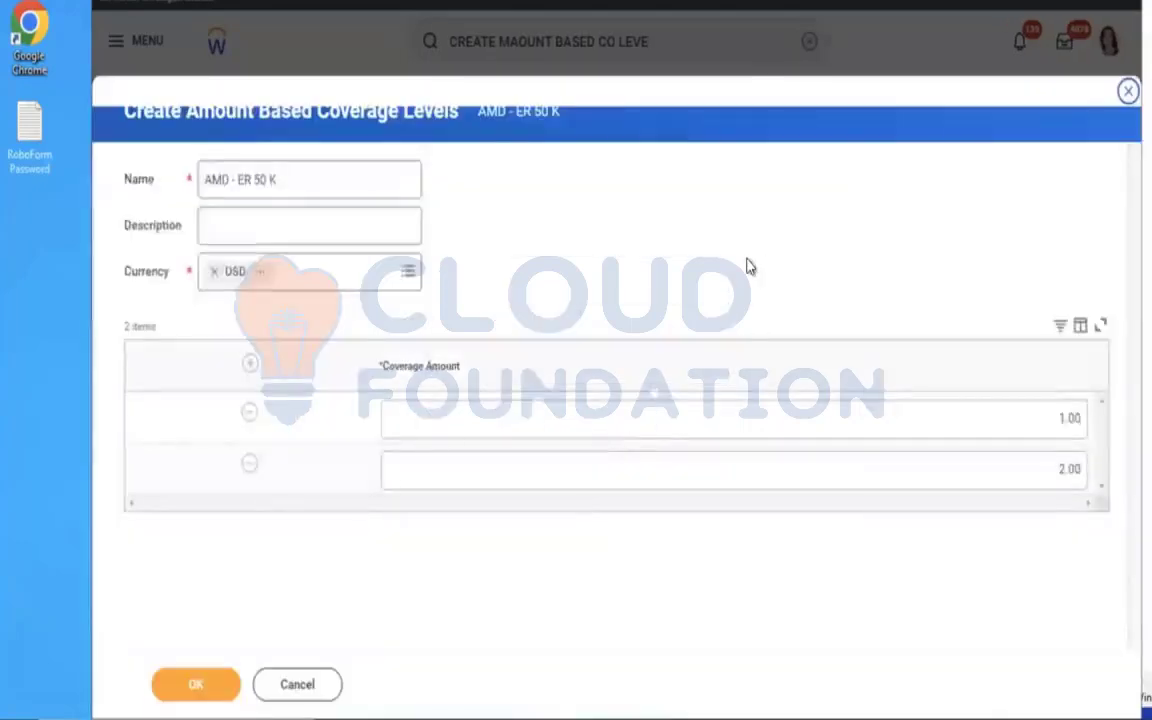
# Remove the 2.00 coverage row, set the remaining coverage amount to 50,000 and save the coverage levels.
pyautogui.click(251, 474)
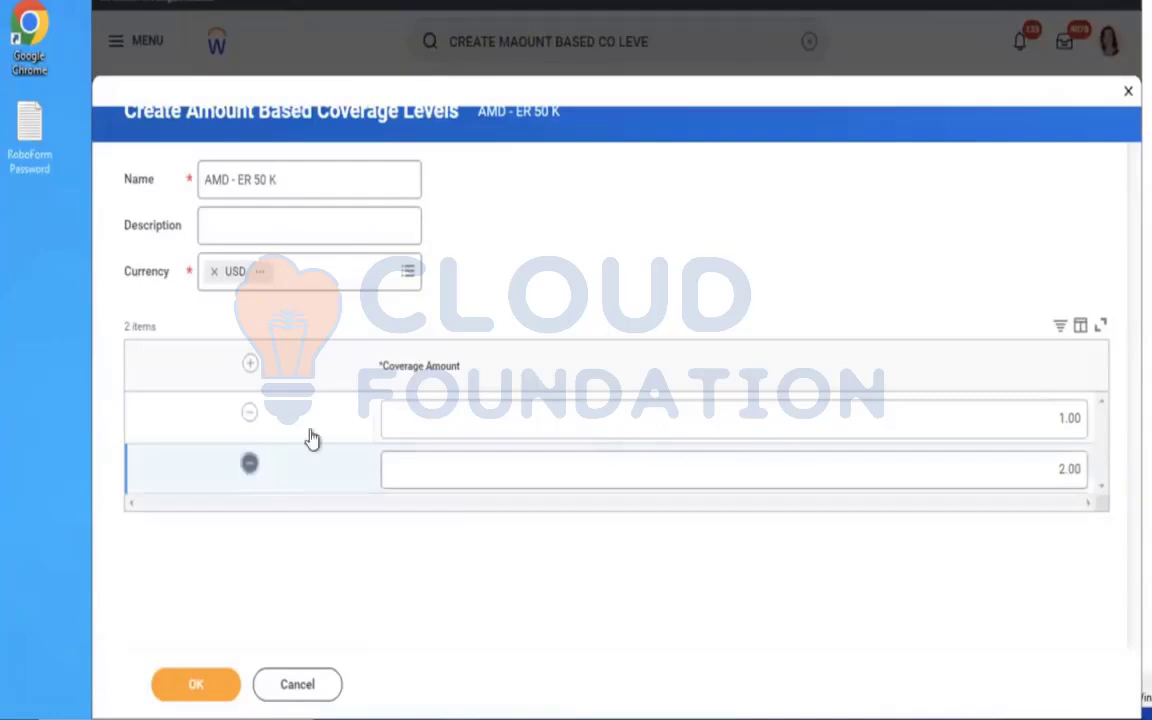
pyautogui.click(985, 414)
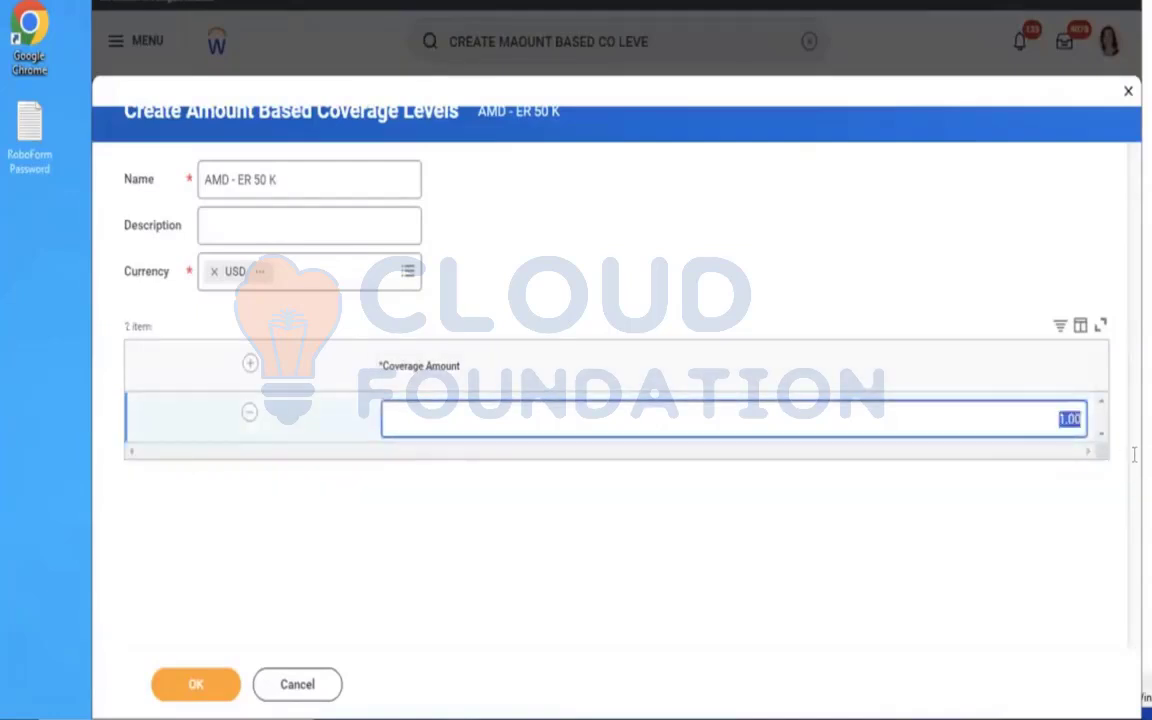
pyautogui.write('50000')
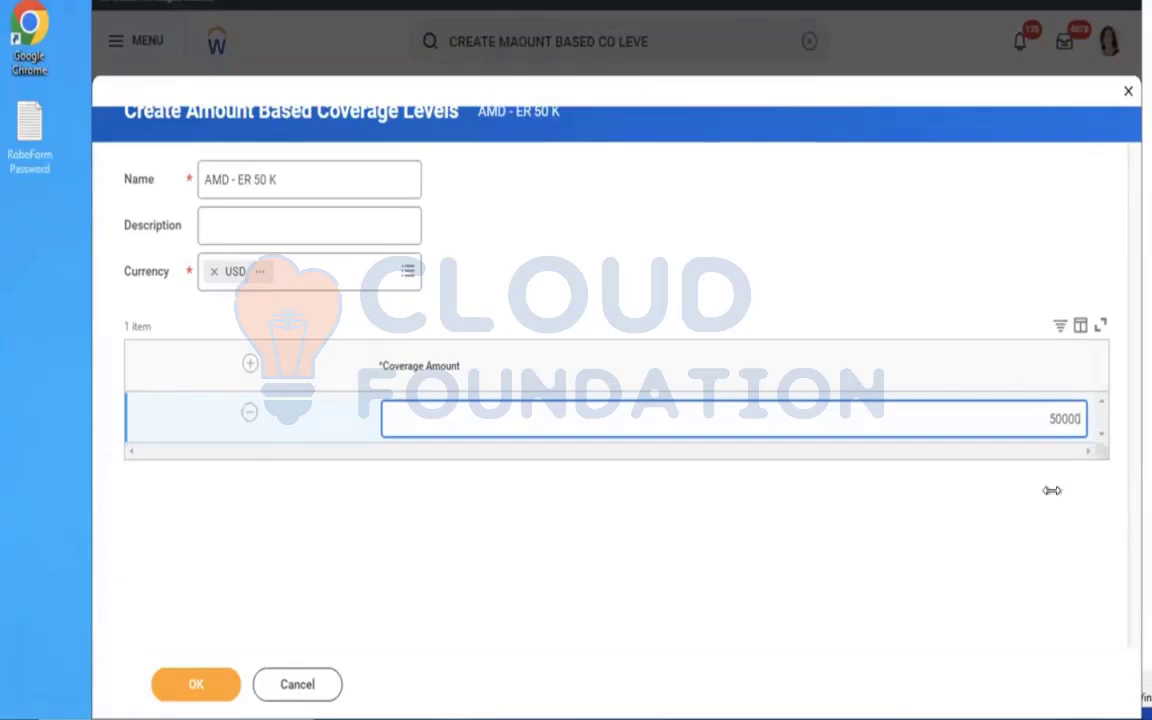
pyautogui.click(597, 628)
pyautogui.click(197, 683)
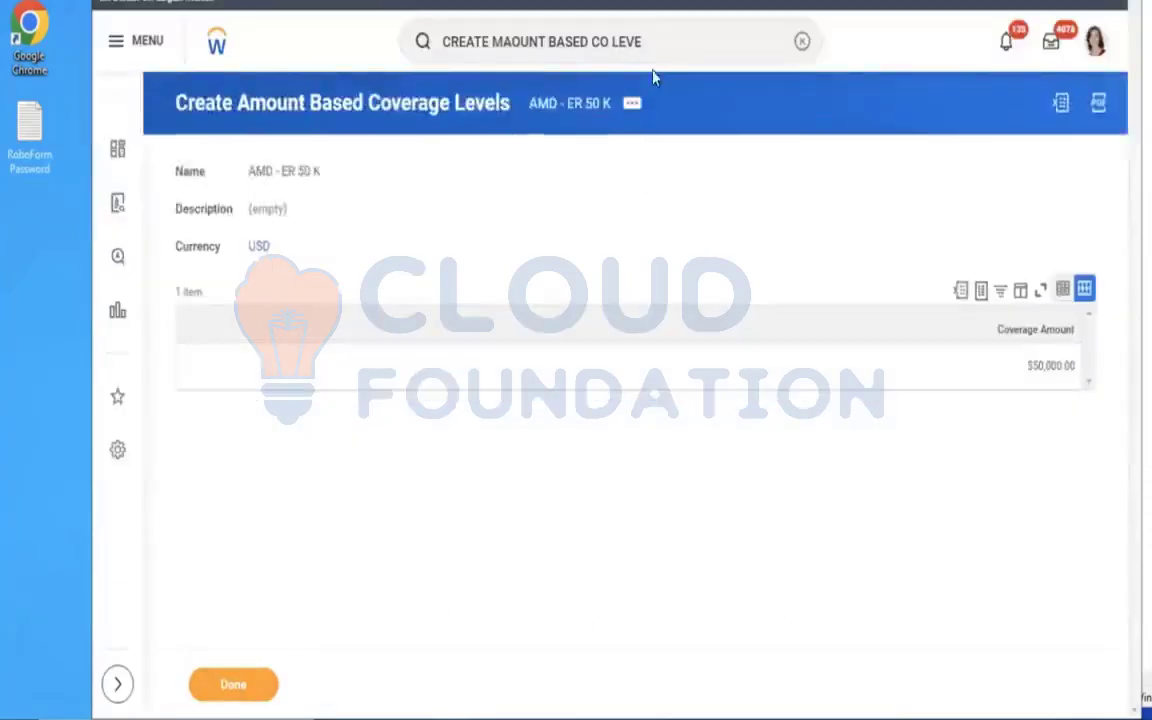
# Find and open the Create Insurance Rate task.
pyautogui.click(801, 43)
pyautogui.write('cREATE INS')
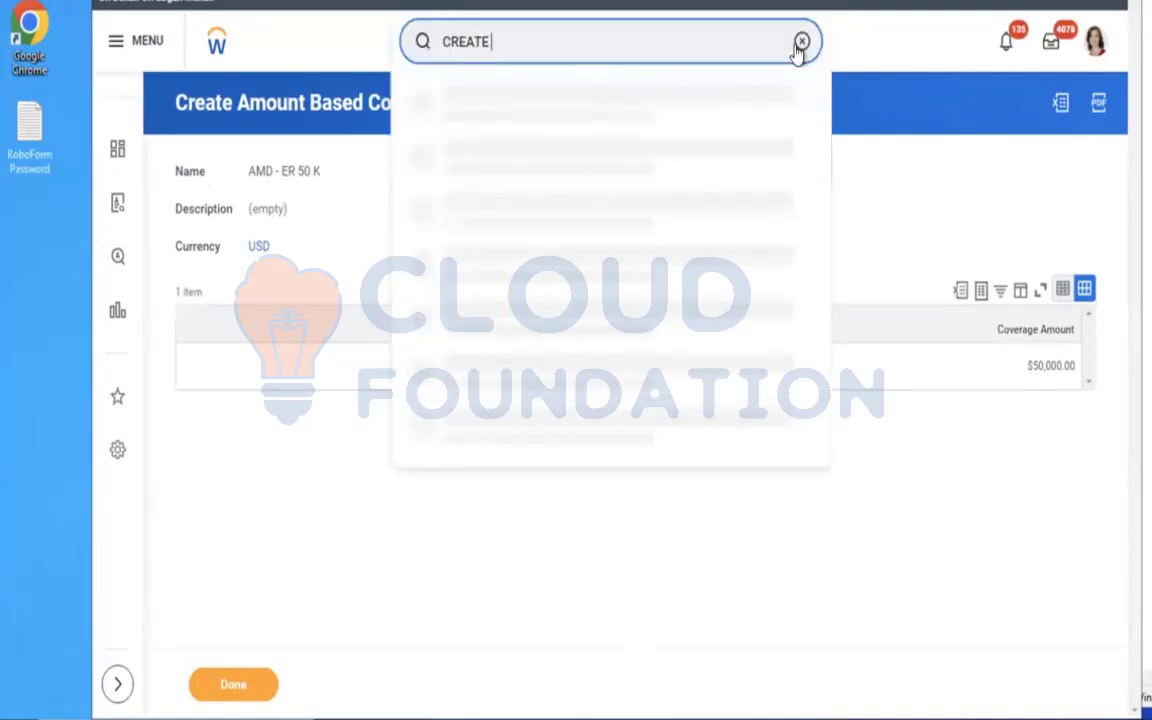
pyautogui.write('U RATE')
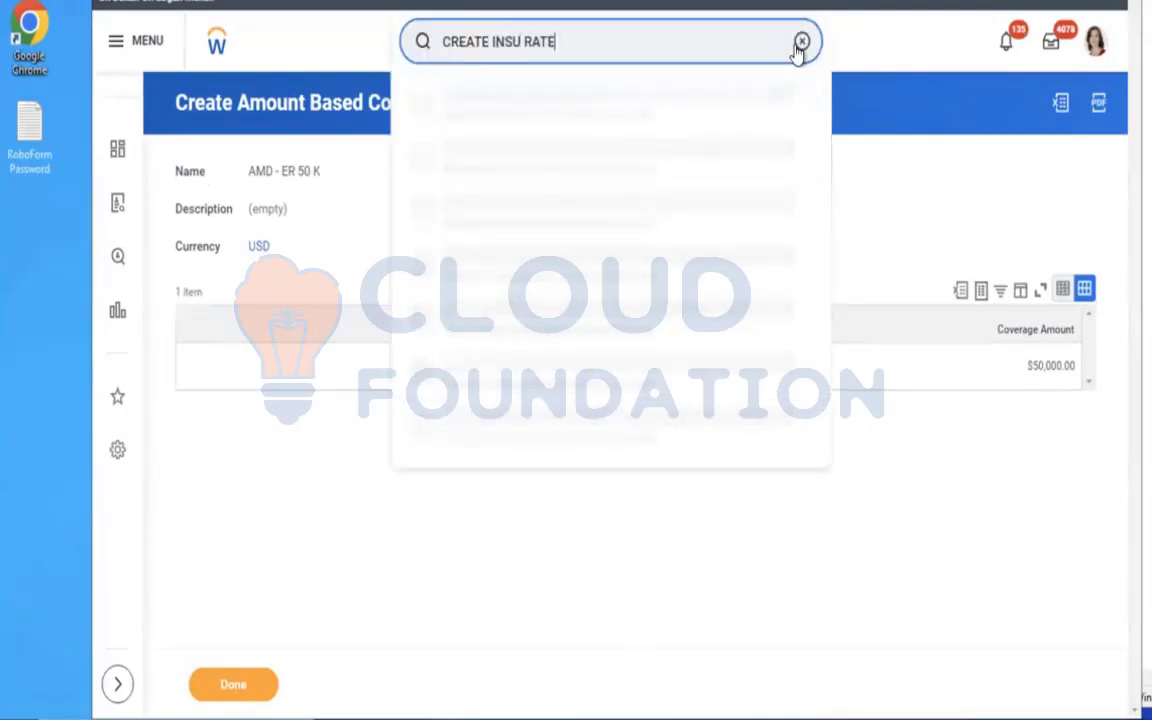
pyautogui.click(548, 114)
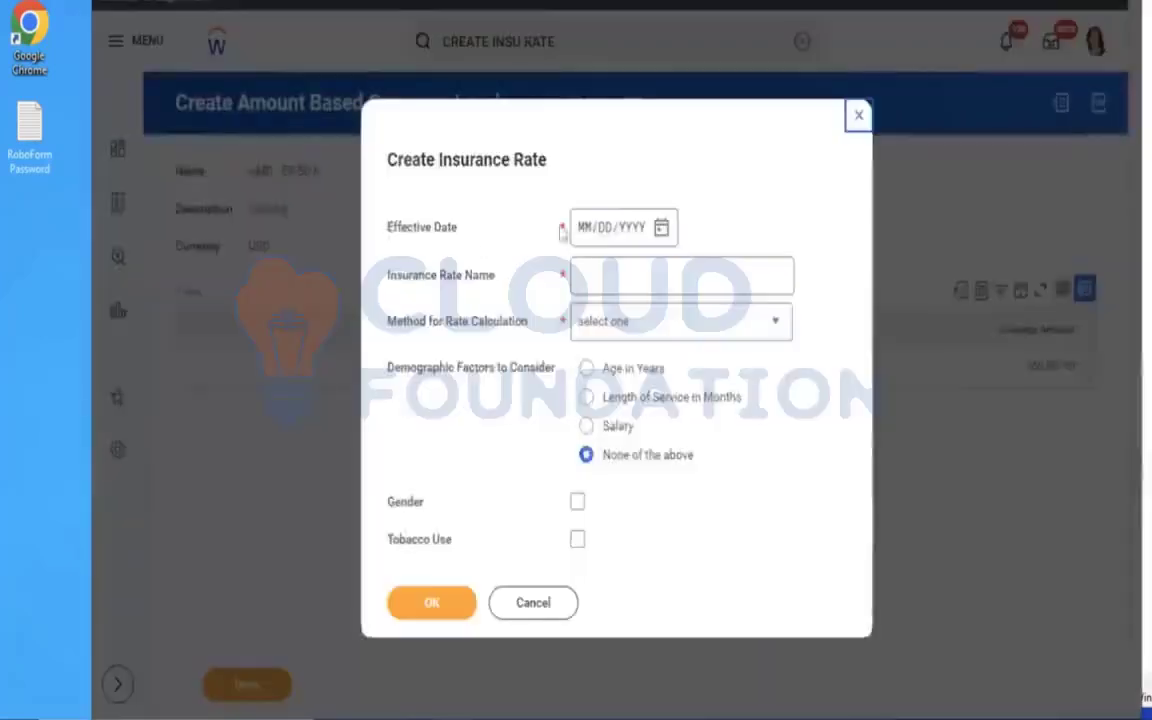
# Set the insurance rate's effective date to 01/01/2023 and name it AMD - ER Insurance Rate.
pyautogui.click(584, 231)
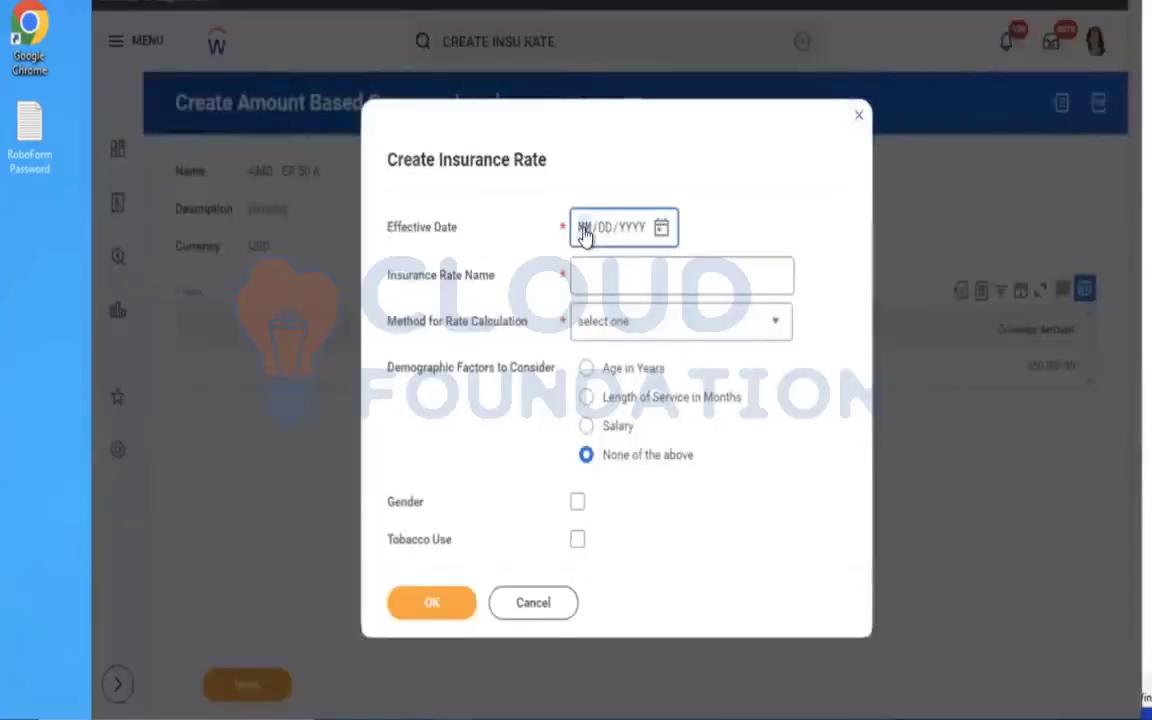
pyautogui.write('01/01/2023')
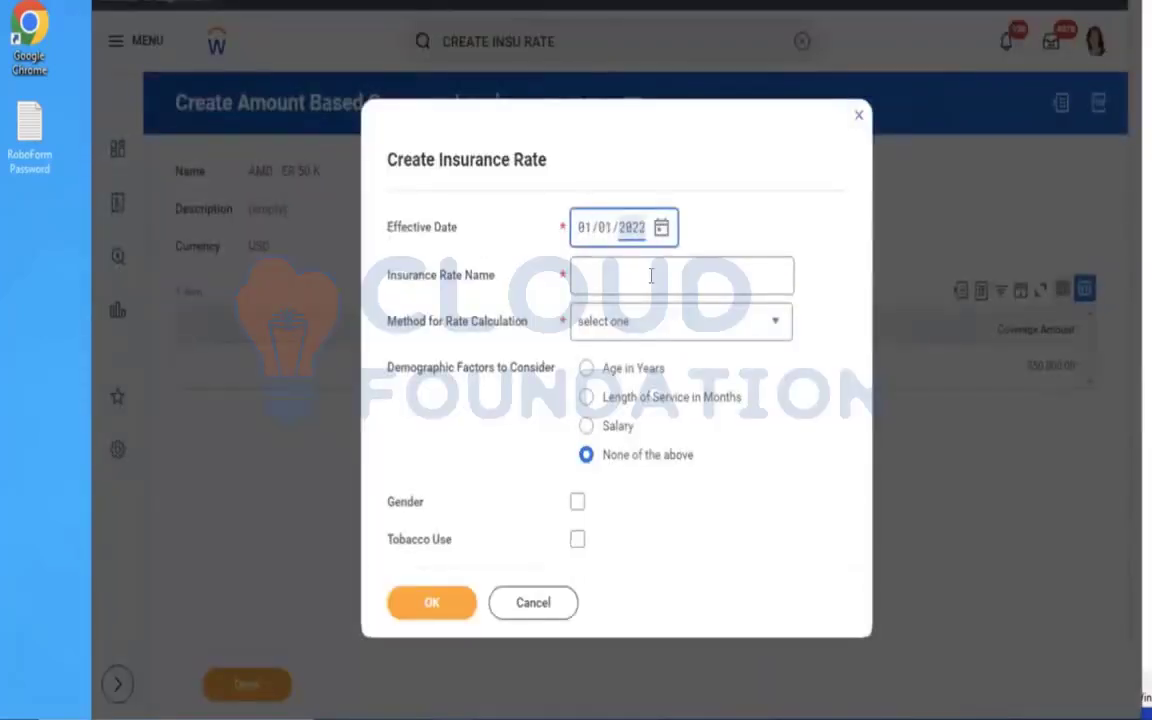
pyautogui.click(651, 276)
pyautogui.write('AMD')
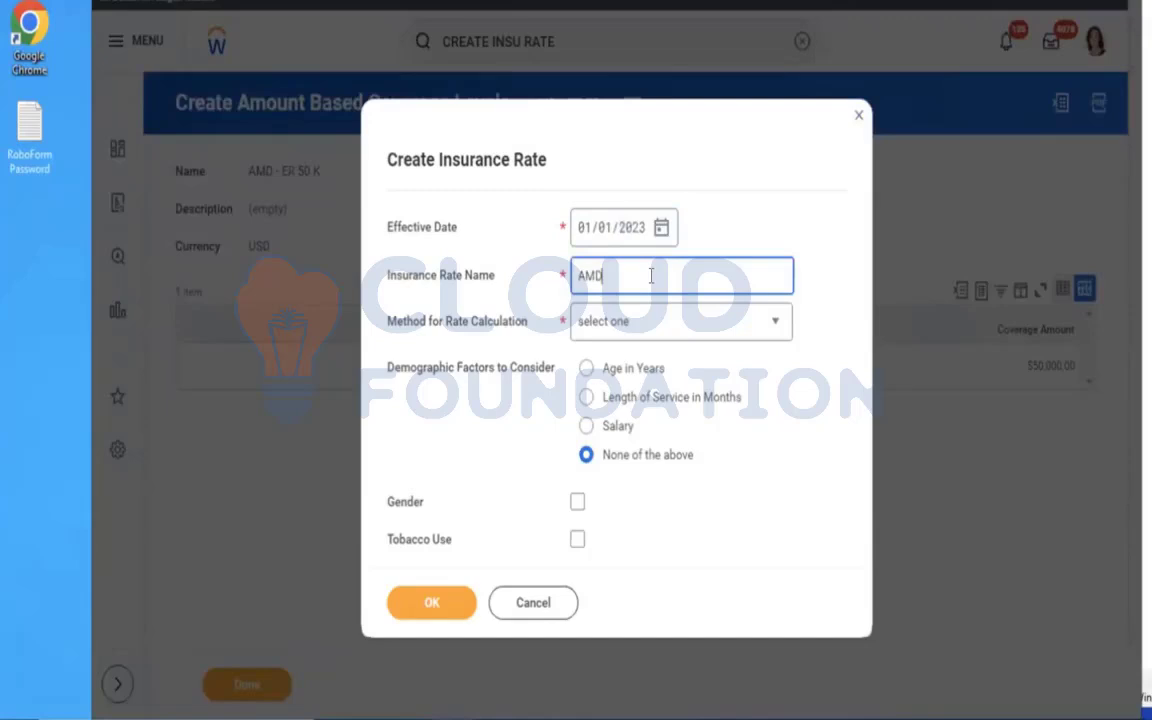
pyautogui.write(' - ER Insurance Rate')
# Choose Flat Amount as the Method for Rate Calculation and continue to the rate details.
pyautogui.click(690, 319)
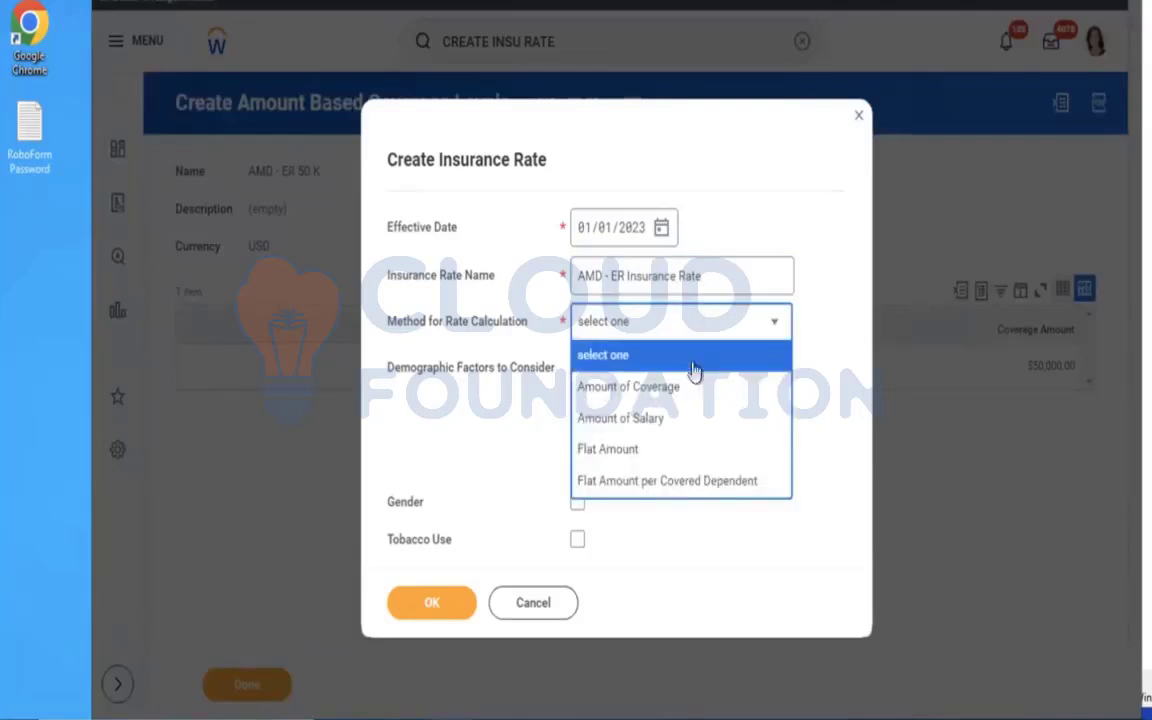
pyautogui.click(630, 458)
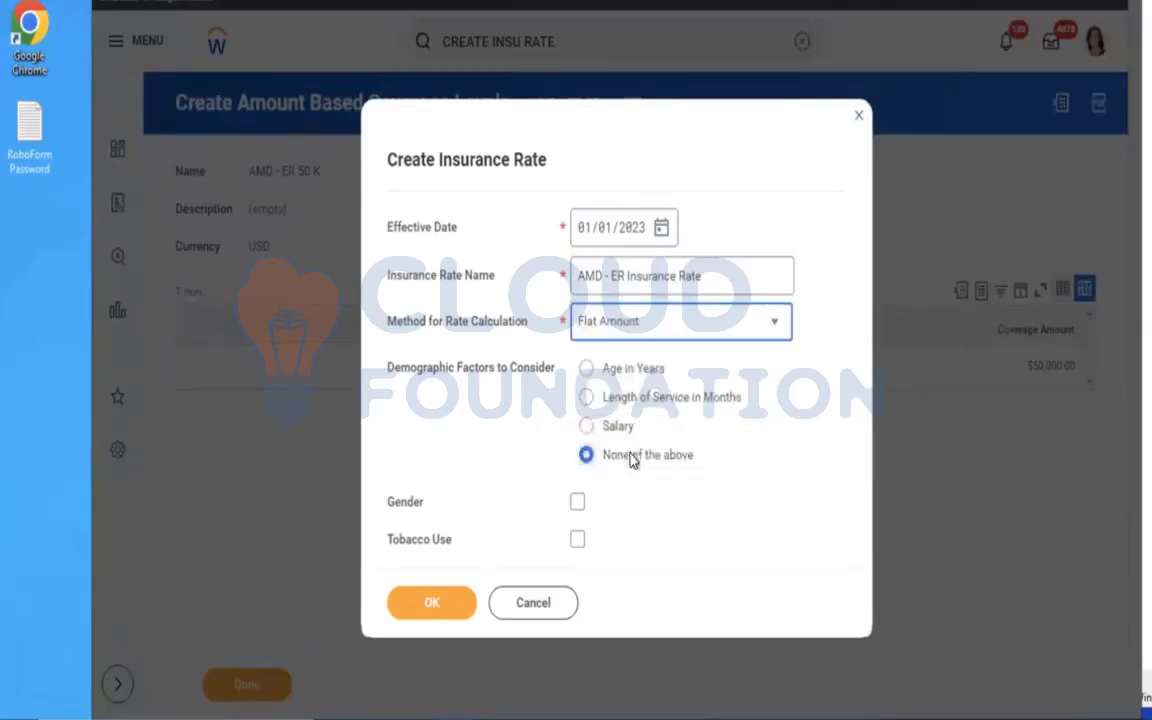
pyautogui.click(442, 603)
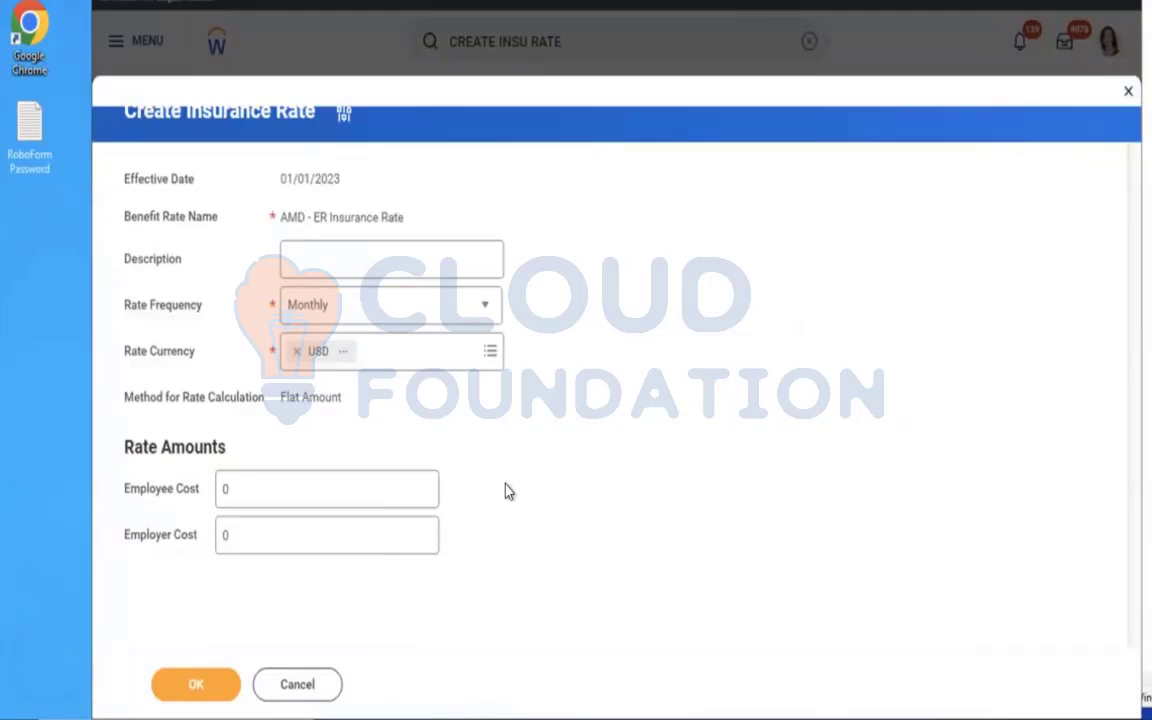
# Set the Employer Cost of the insurance rate to 50.
pyautogui.click(262, 535)
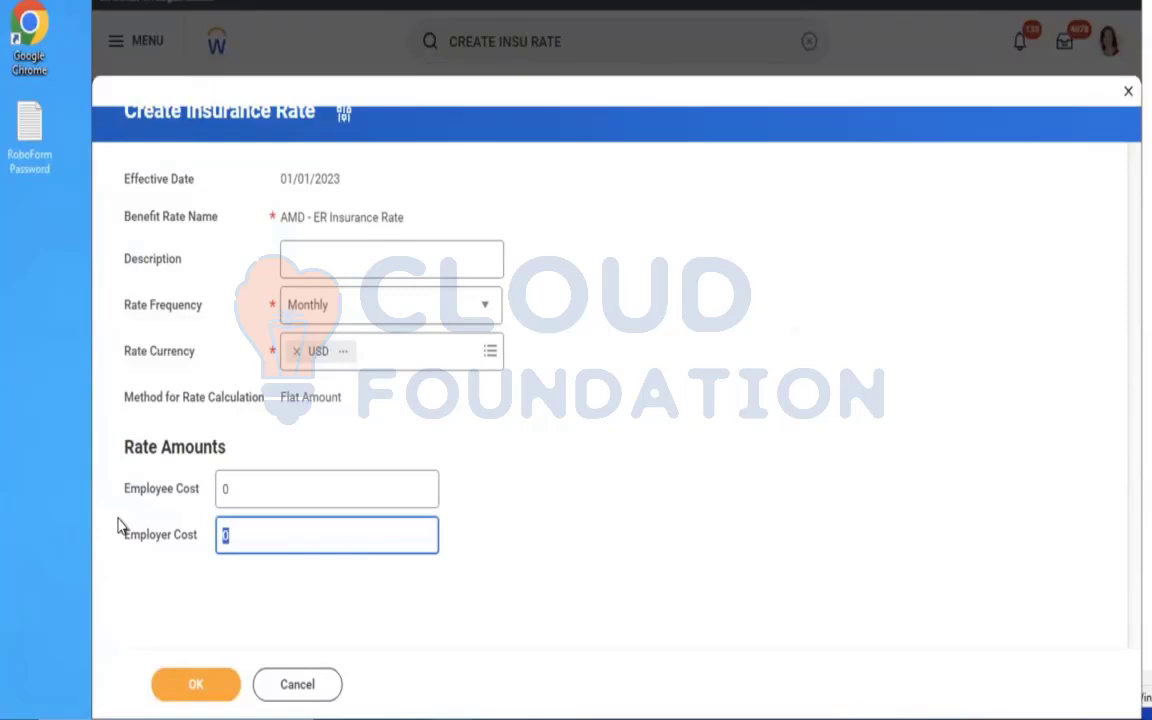
pyautogui.write('50')
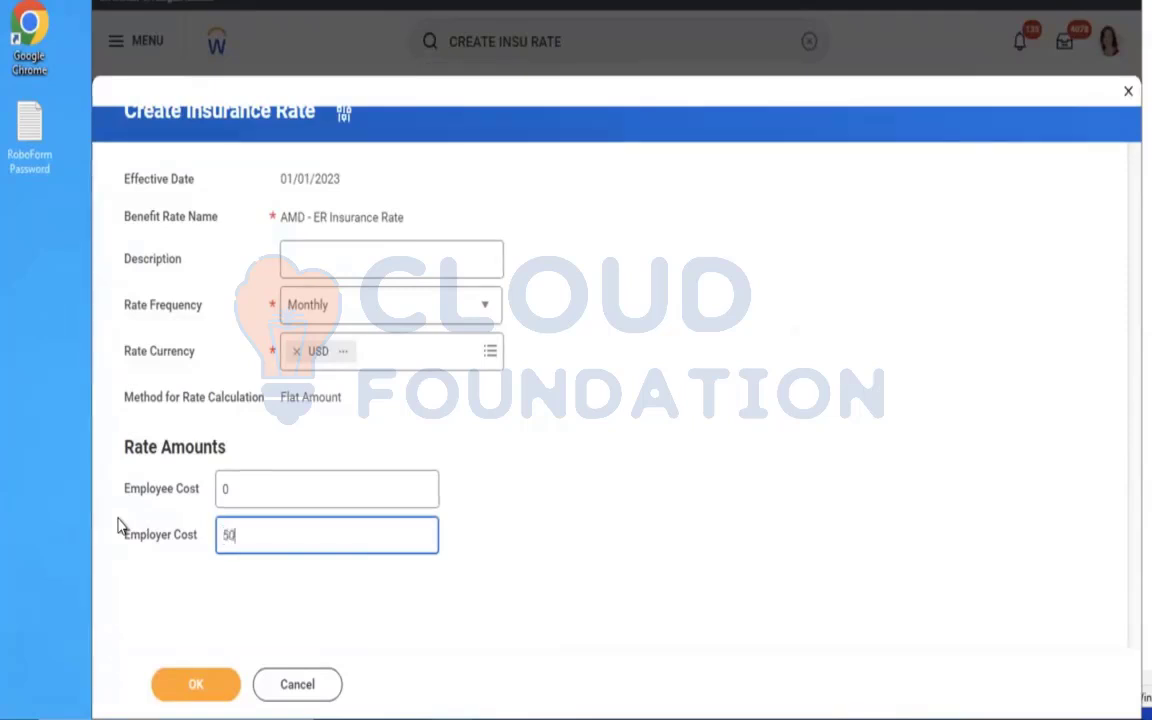
pyautogui.click(548, 478)
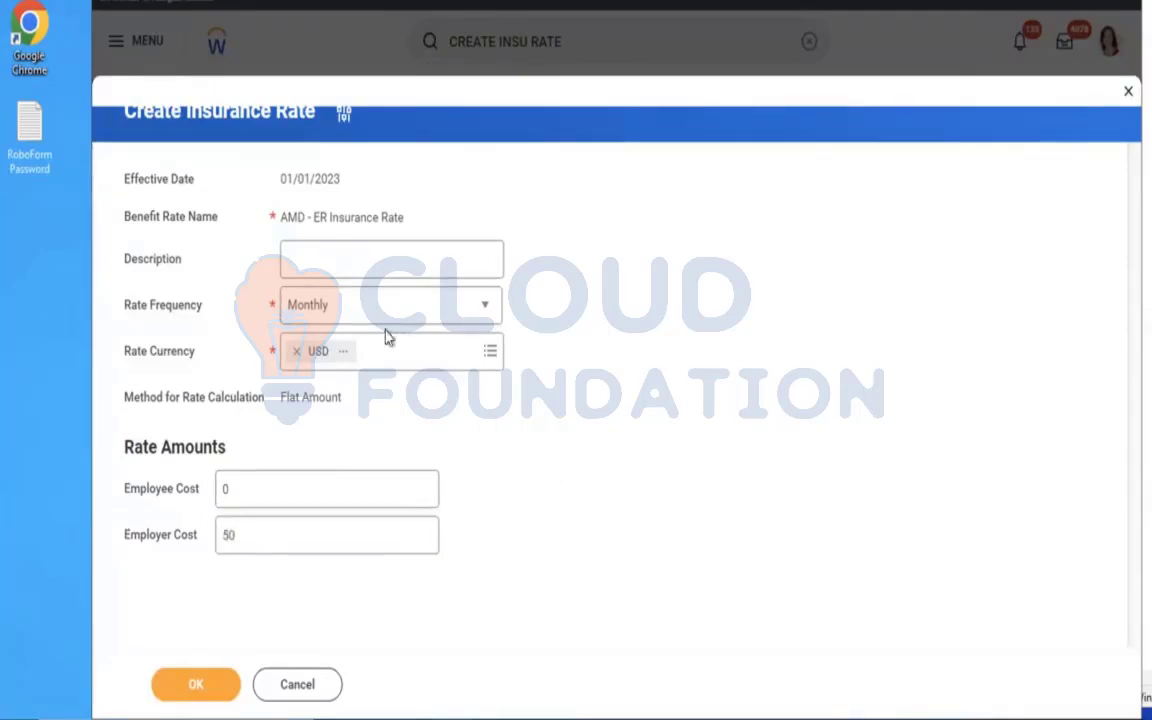
pyautogui.click(195, 688)
# Set the Employer Cost of the insurance rate to 25 and save the rate.
pyautogui.moveTo(265, 546); pyautogui.dragTo(79, 511)
pyautogui.write('25')
pyautogui.click(507, 514)
pyautogui.click(178, 697)
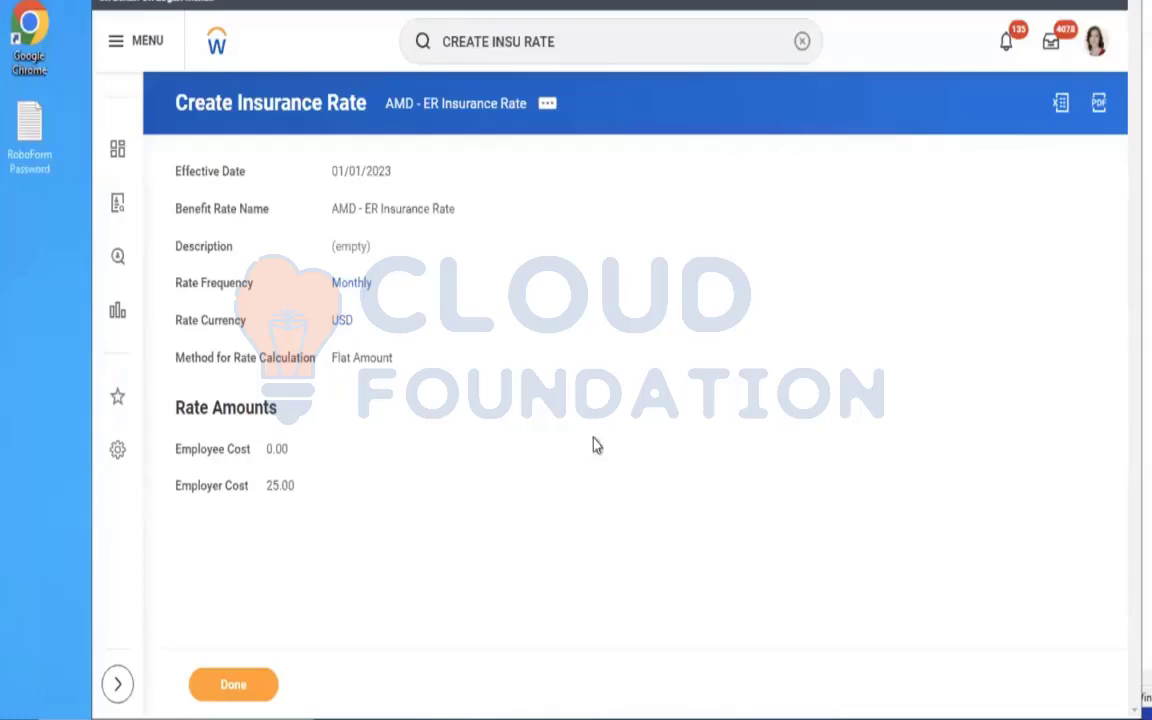
# Find and open the Create Insurance Coverage task.
pyautogui.click(801, 41)
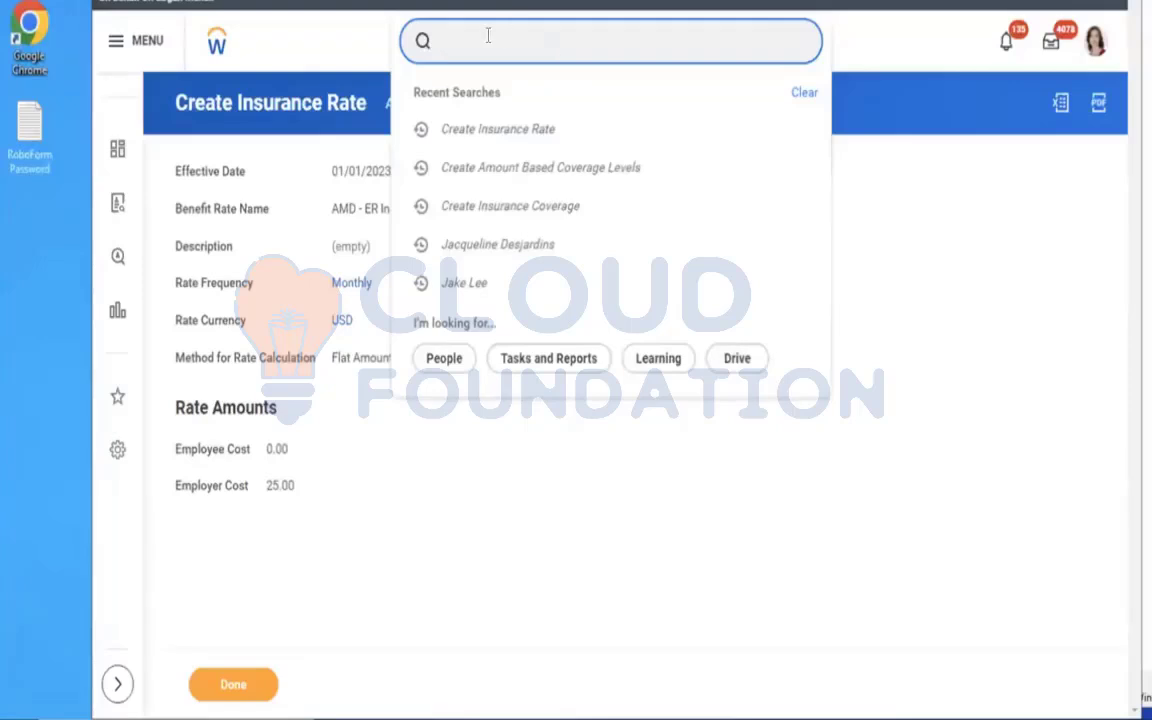
pyautogui.write('create ')
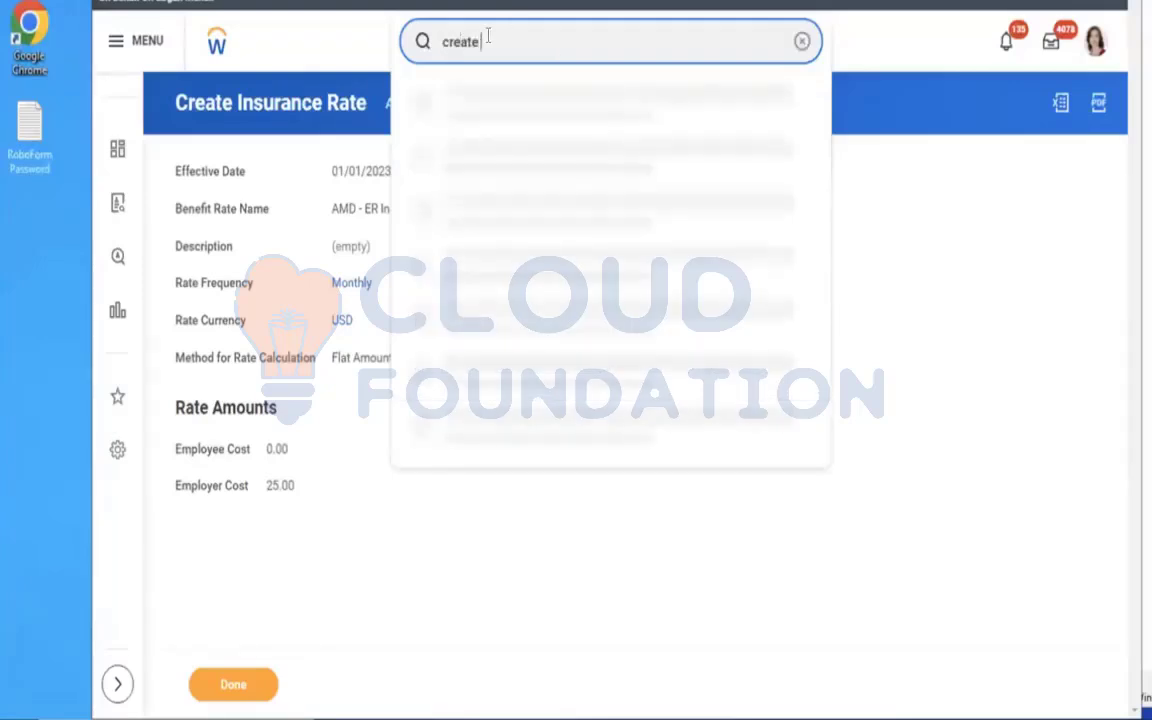
pyautogui.write('insu cov')
pyautogui.click(524, 116)
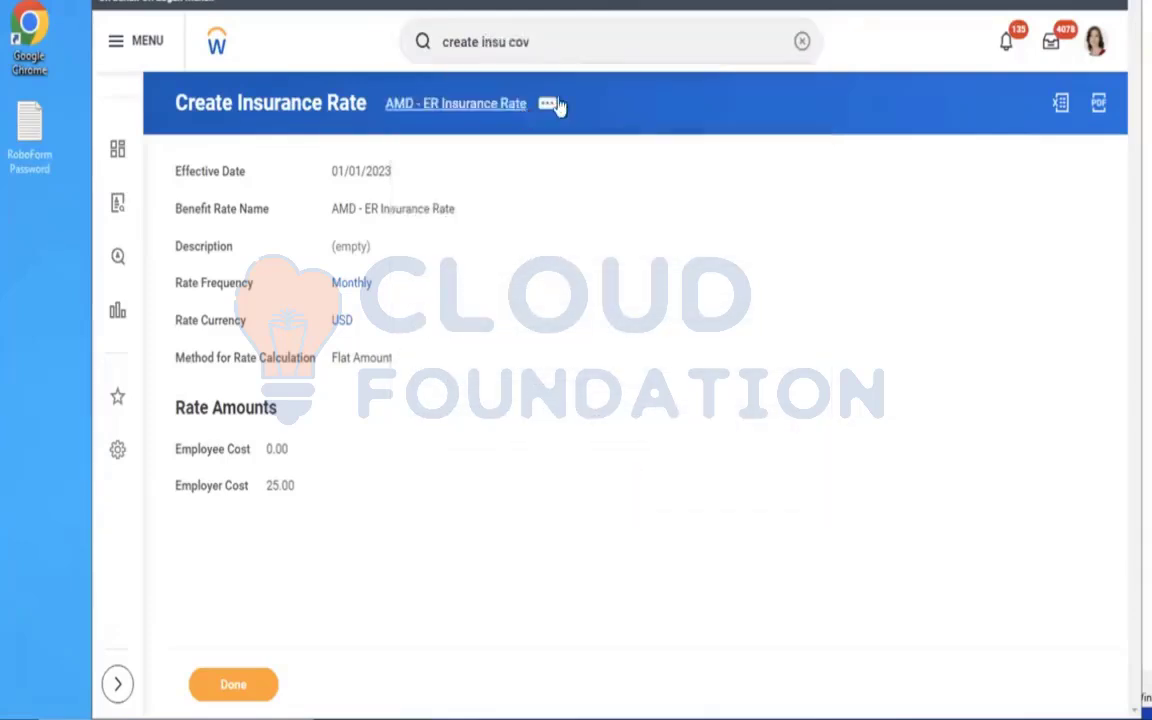
# Start an Increment of Currency Coverage named AMD - EE Life Coverage with the effective date 01/01/2023.
pyautogui.click(568, 232)
pyautogui.write('01012023')
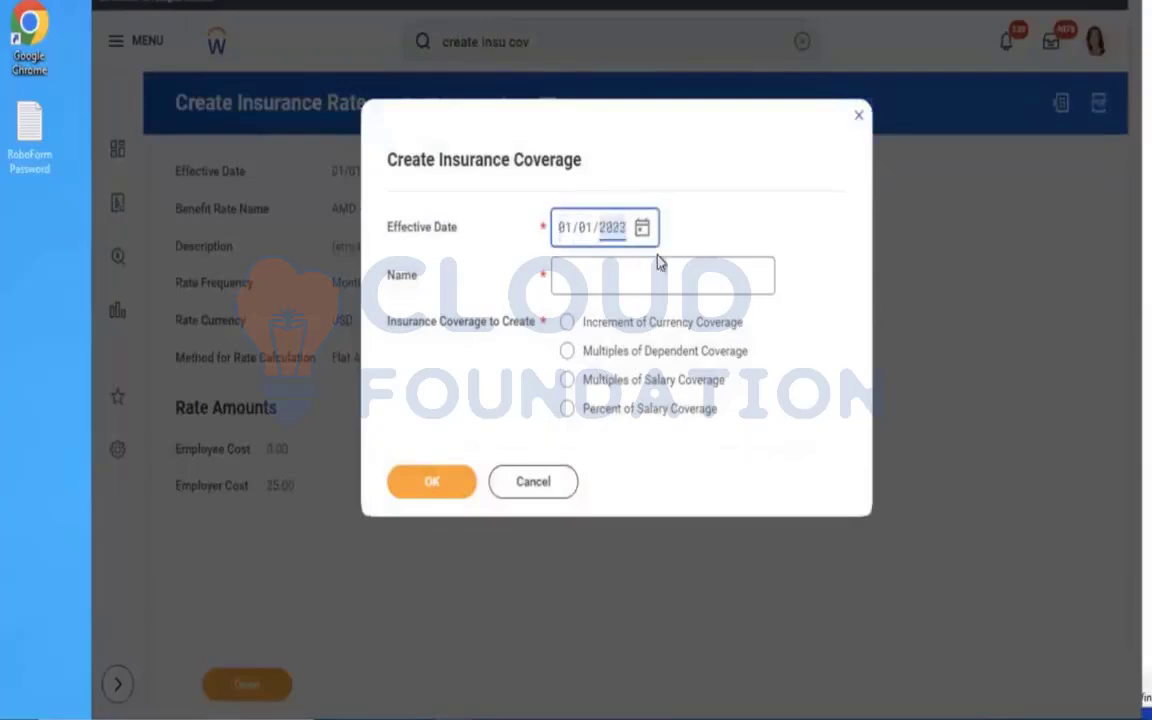
pyautogui.click(614, 281)
pyautogui.write('AMD')
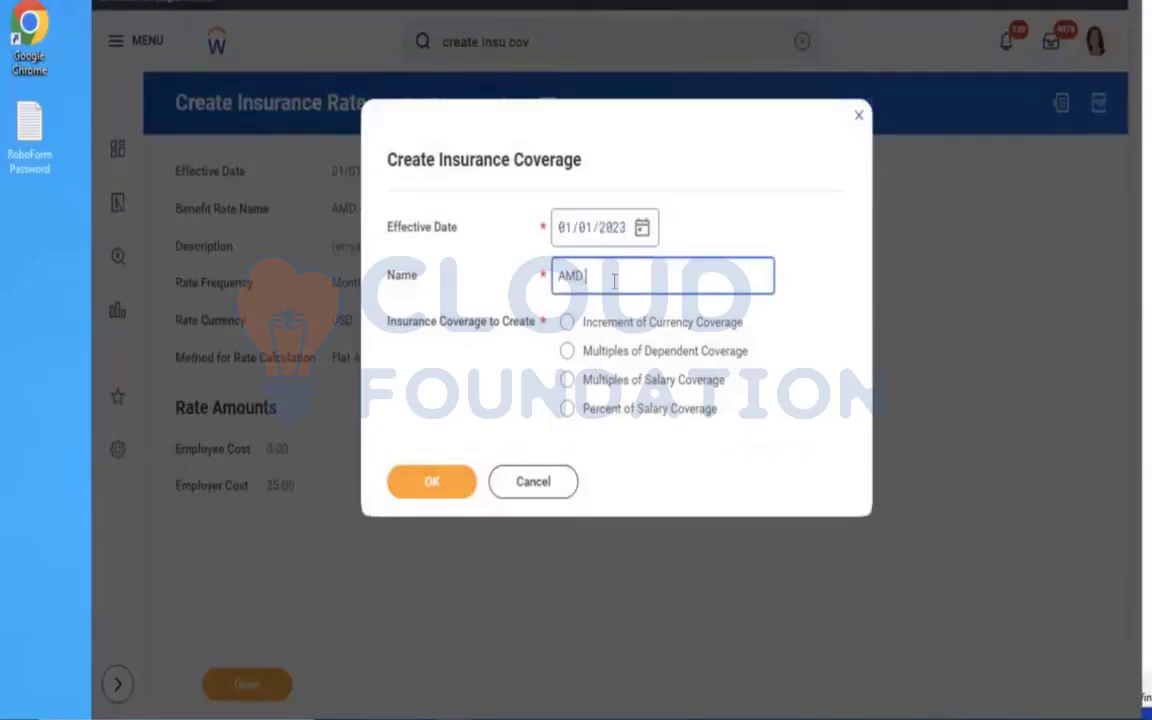
pyautogui.write(' - EE Life Coverage')
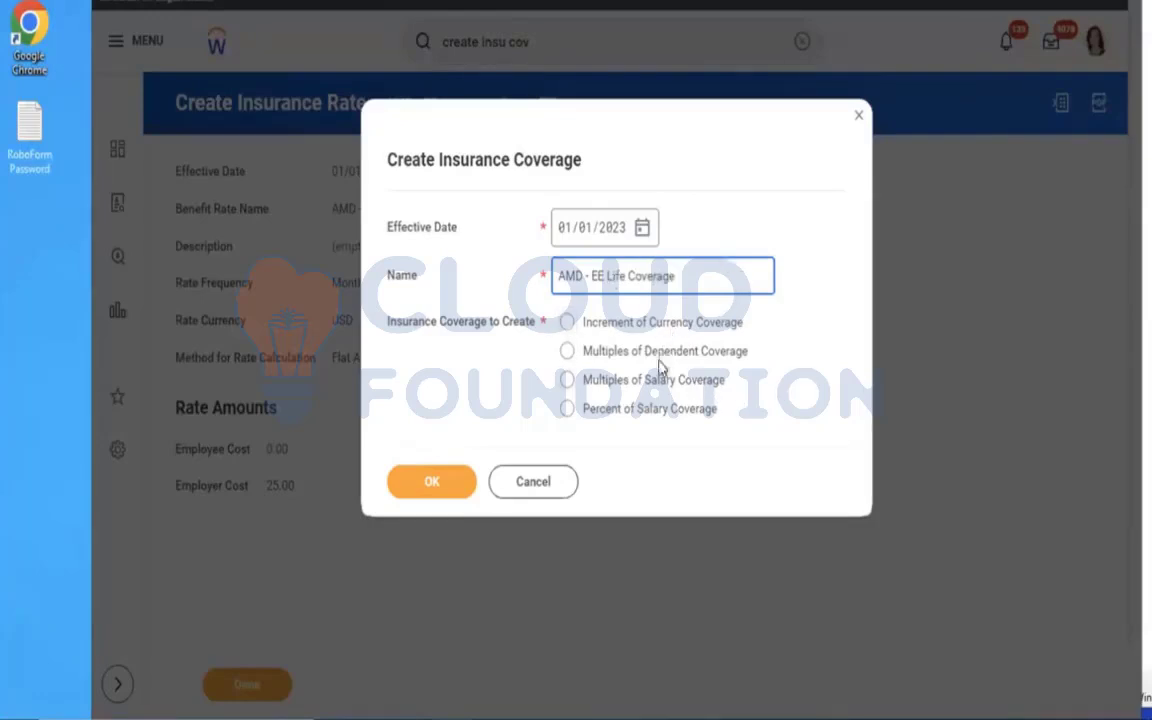
pyautogui.click(605, 330)
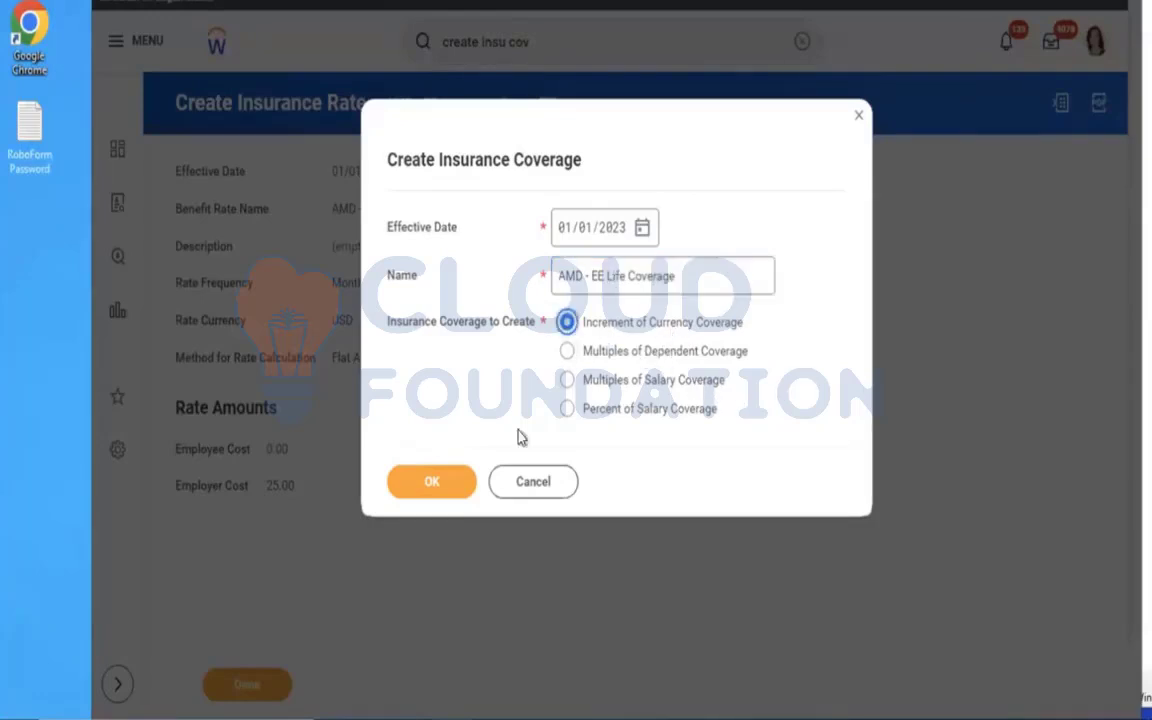
pyautogui.click(417, 488)
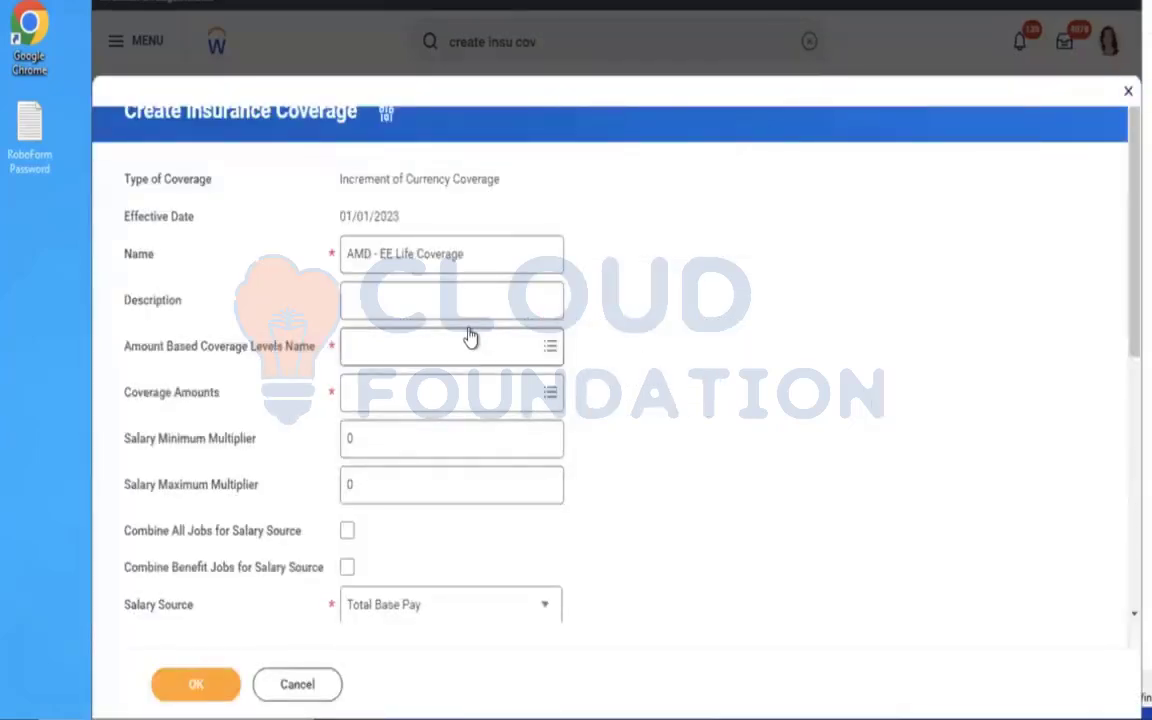
# Start creating new amount based coverage levels from within the insurance coverage and name them AMD - Insurance Coverage EE.
pyautogui.click(471, 340)
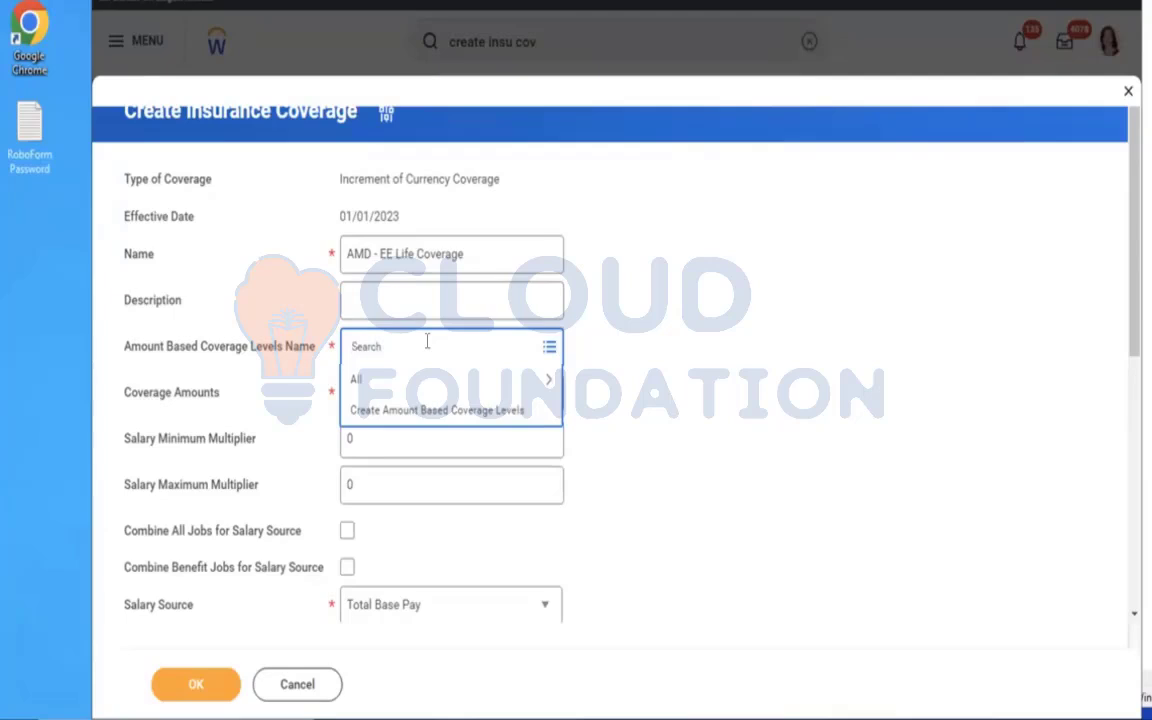
pyautogui.click(432, 409)
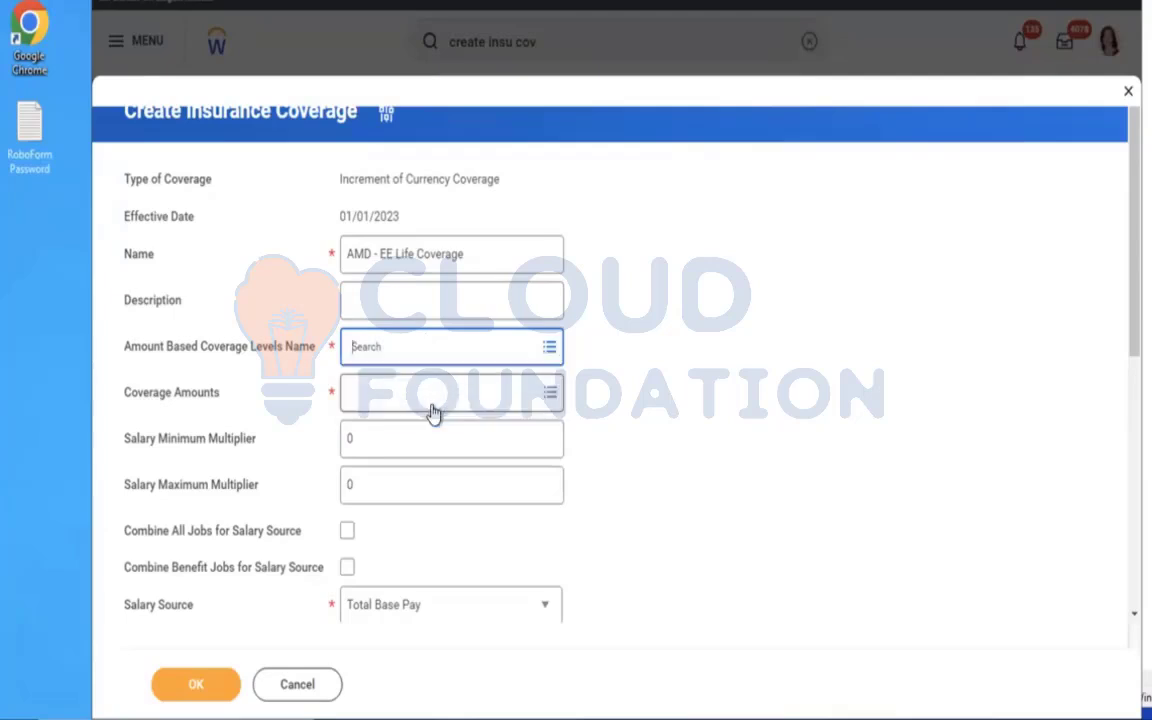
pyautogui.click(290, 175)
pyautogui.write('A')
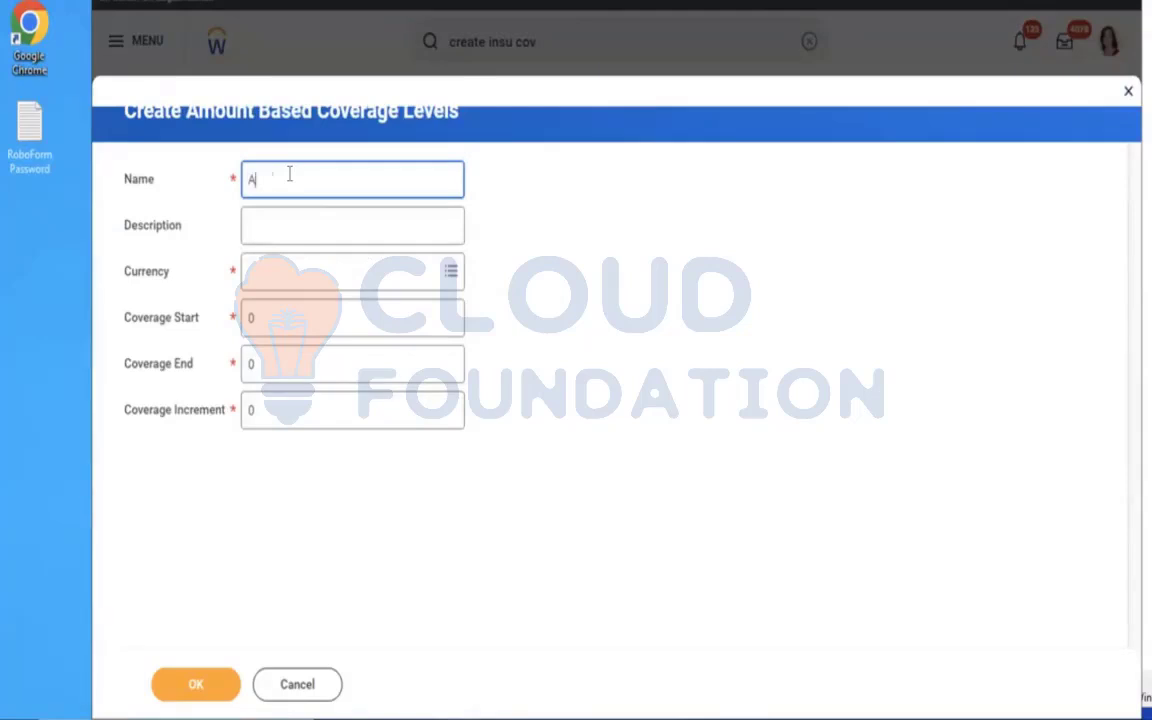
pyautogui.write('MD - Insurance Coverage EE')
# Set the currency of the AMD - Insurance Coverage EE levels to USD and the Coverage Start to 60,000.
pyautogui.click(342, 276)
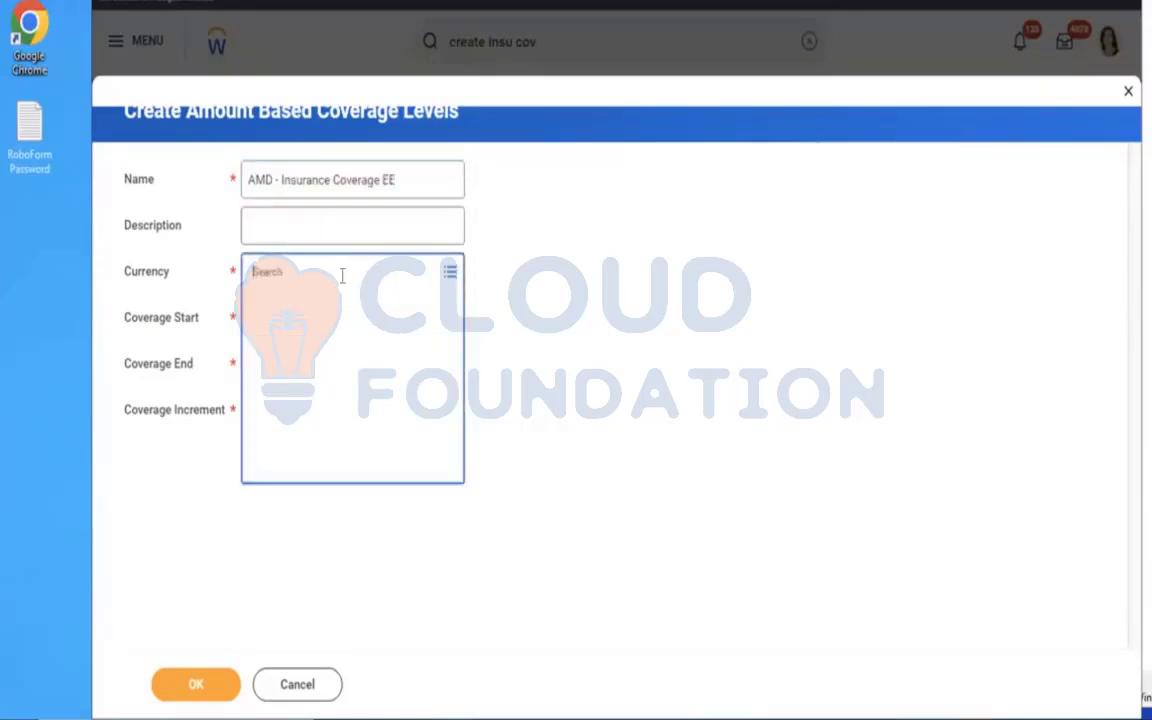
pyautogui.write('usd')
pyautogui.press('Return')
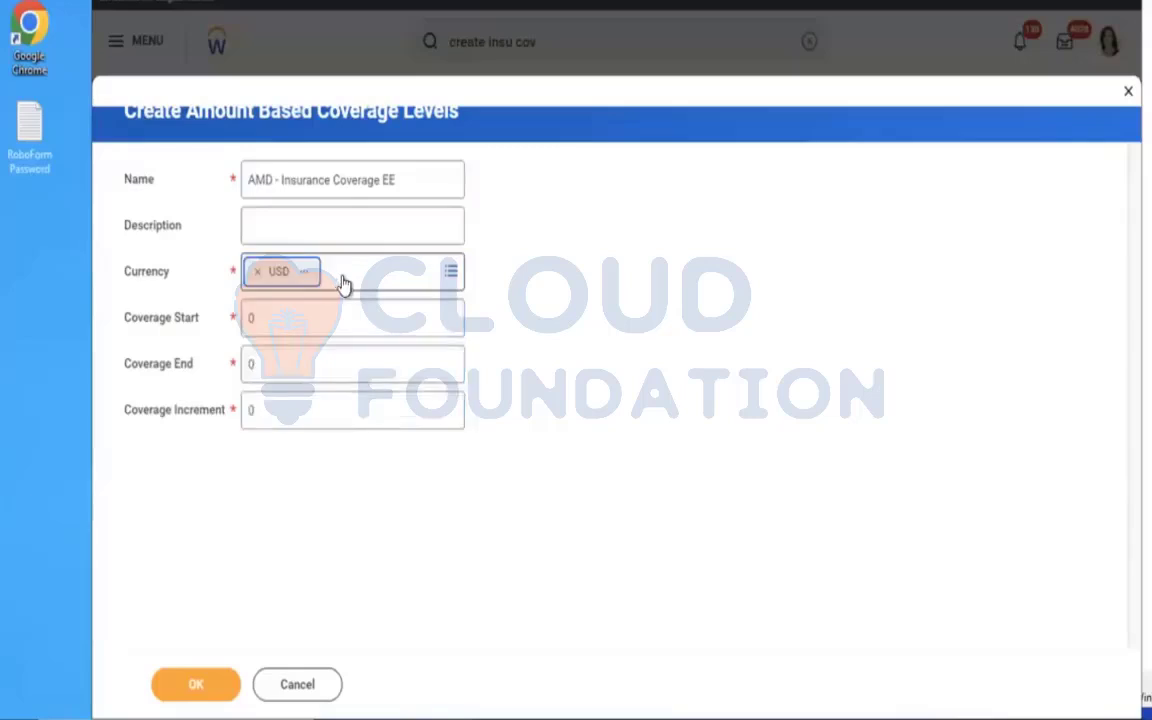
pyautogui.click(324, 317)
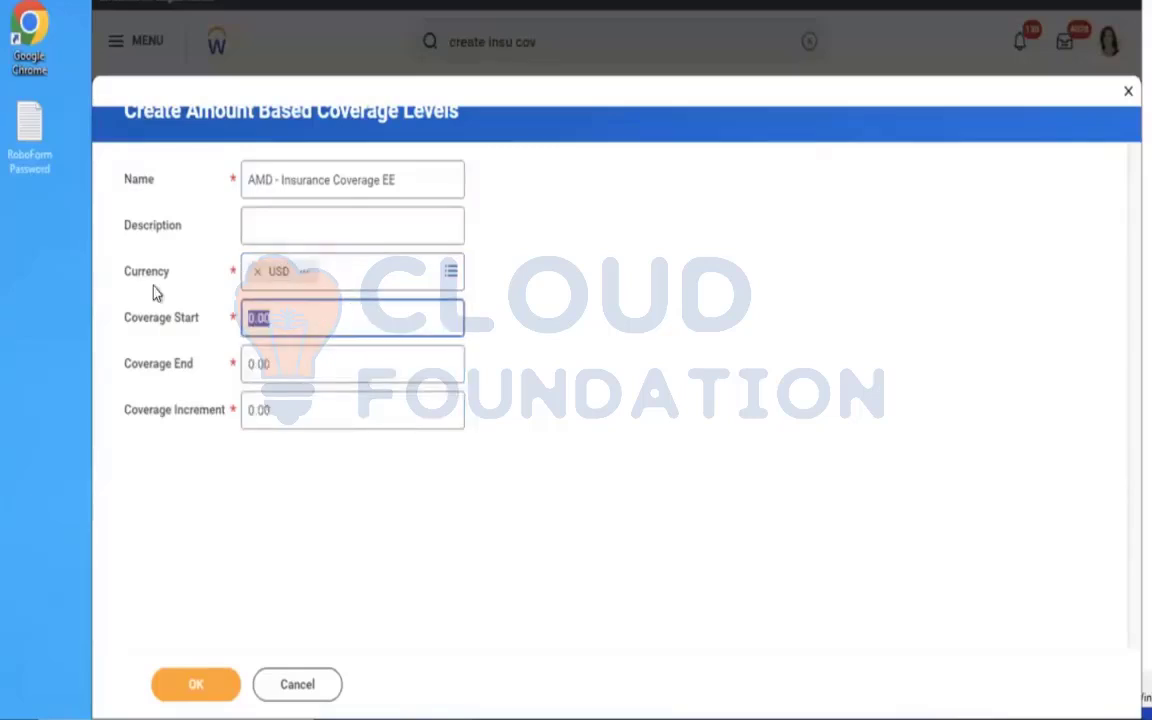
pyautogui.press('BackSpace')
pyautogui.write('60000')
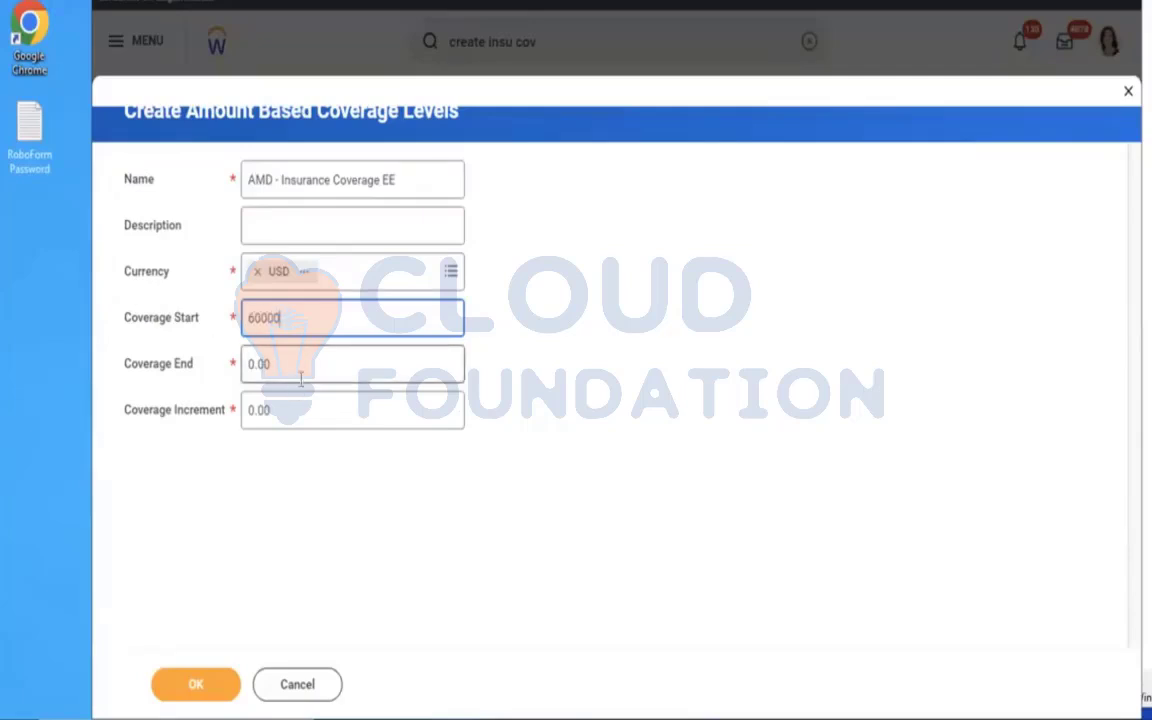
# Set the Coverage End to 150,000 and the Coverage Increment to 10,000, and generate the coverage amounts.
pyautogui.press('Tab')
pyautogui.write('150000')
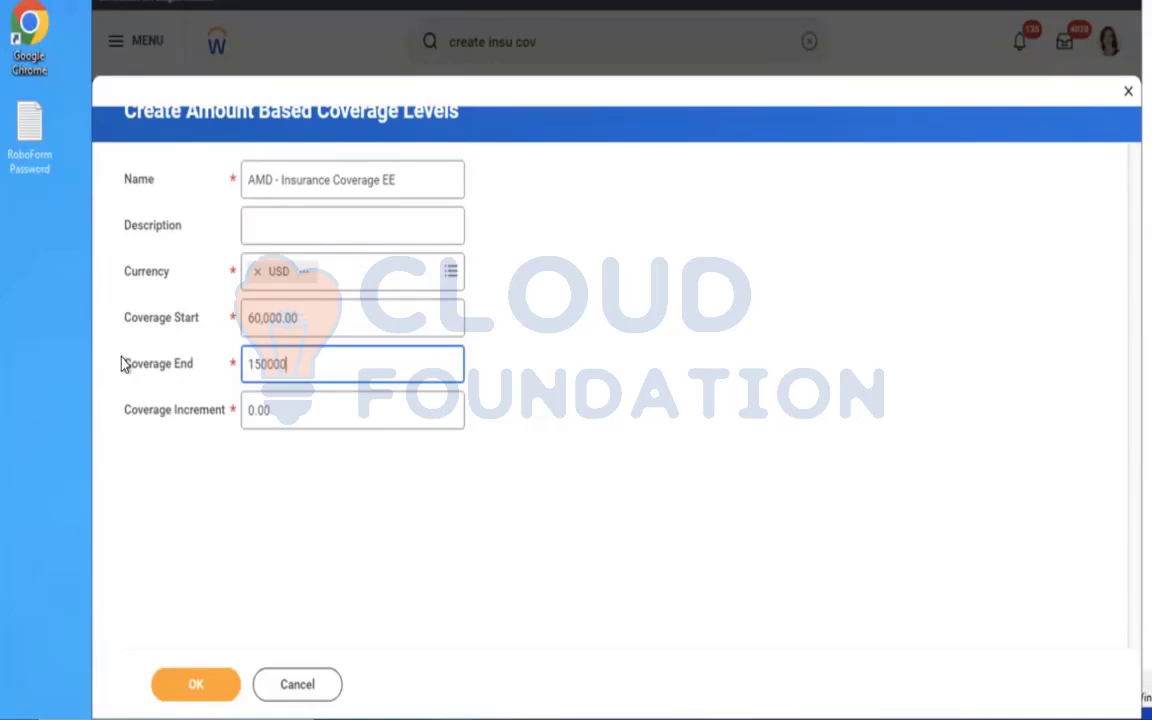
pyautogui.press('Tab')
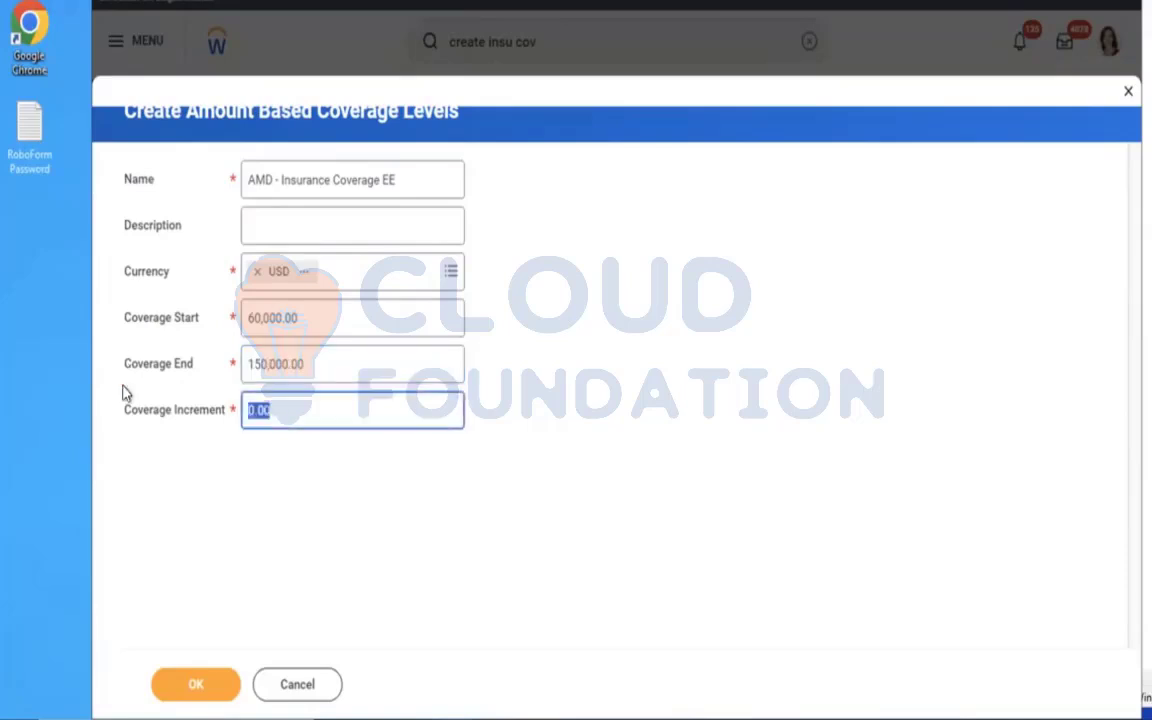
pyautogui.write('10000')
pyautogui.click(193, 686)
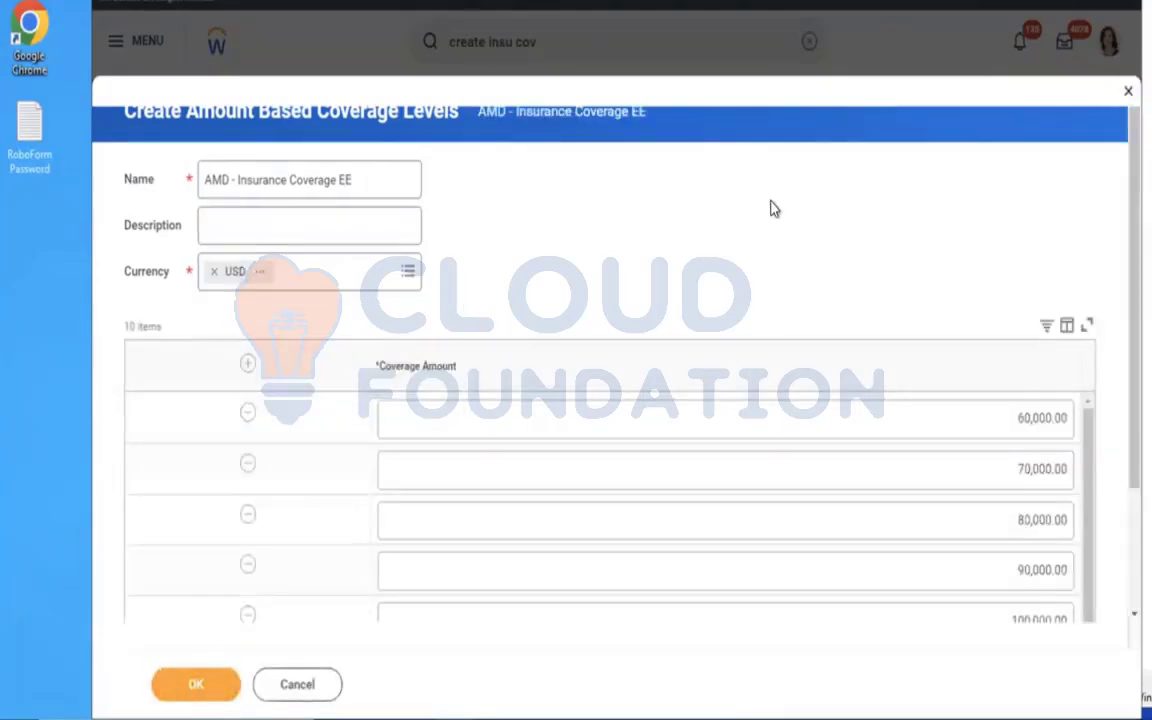
# Review the generated coverage amounts through to the last row and try to save the coverage levels.
pyautogui.scroll(-3, 770, 208)
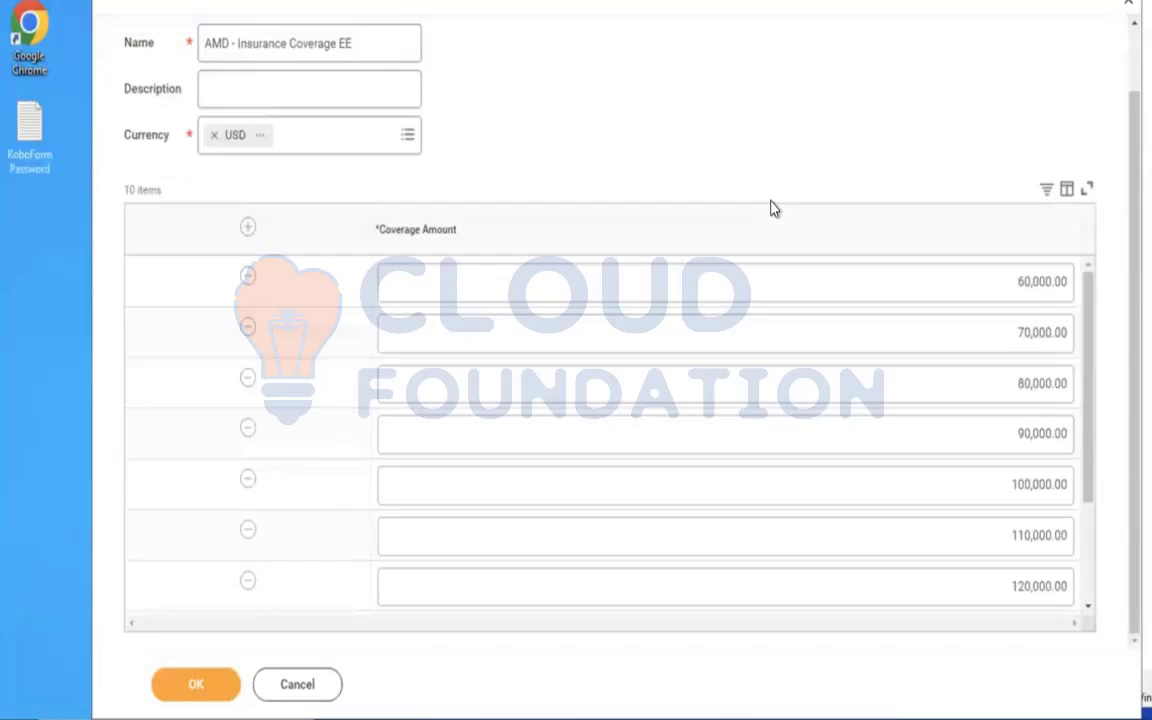
pyautogui.moveTo(1091, 337); pyautogui.dragTo(1100, 257)
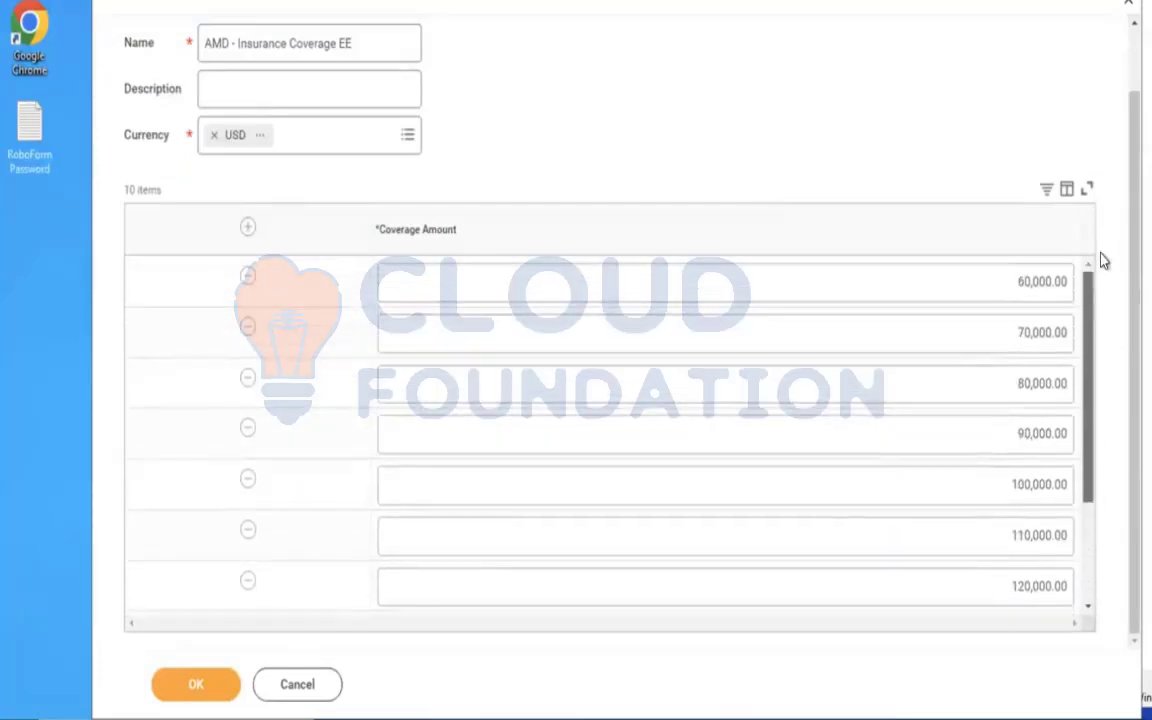
pyautogui.moveTo(1092, 393); pyautogui.dragTo(1100, 642)
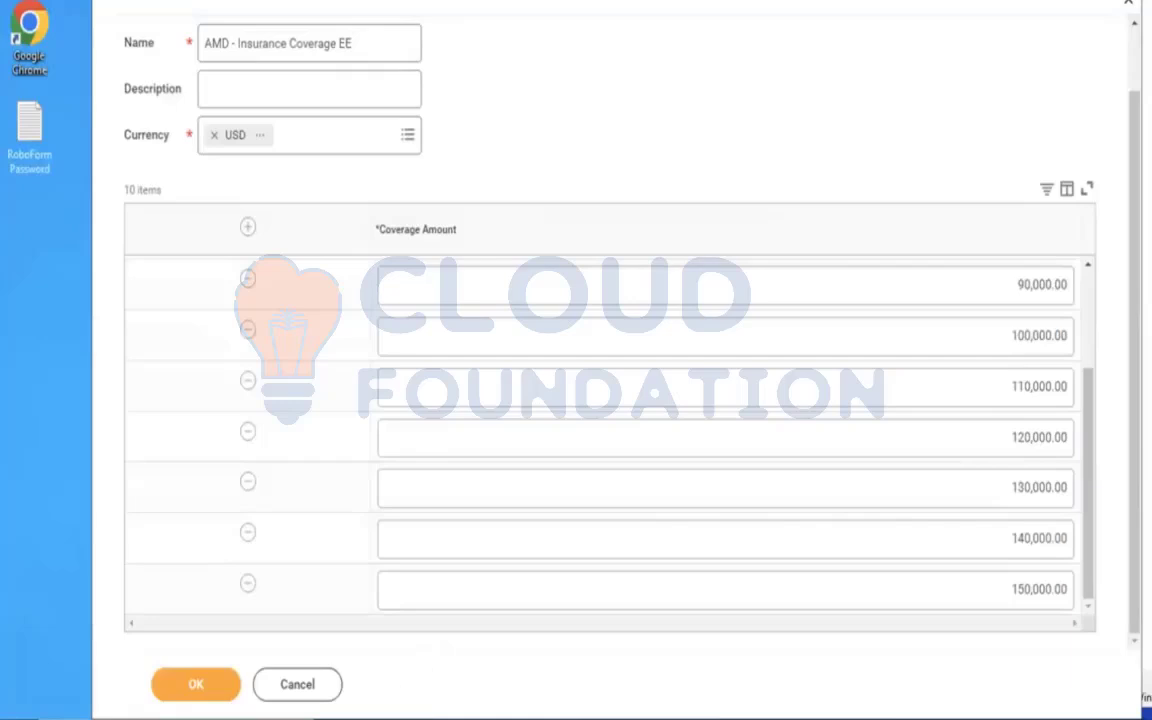
pyautogui.click(196, 686)
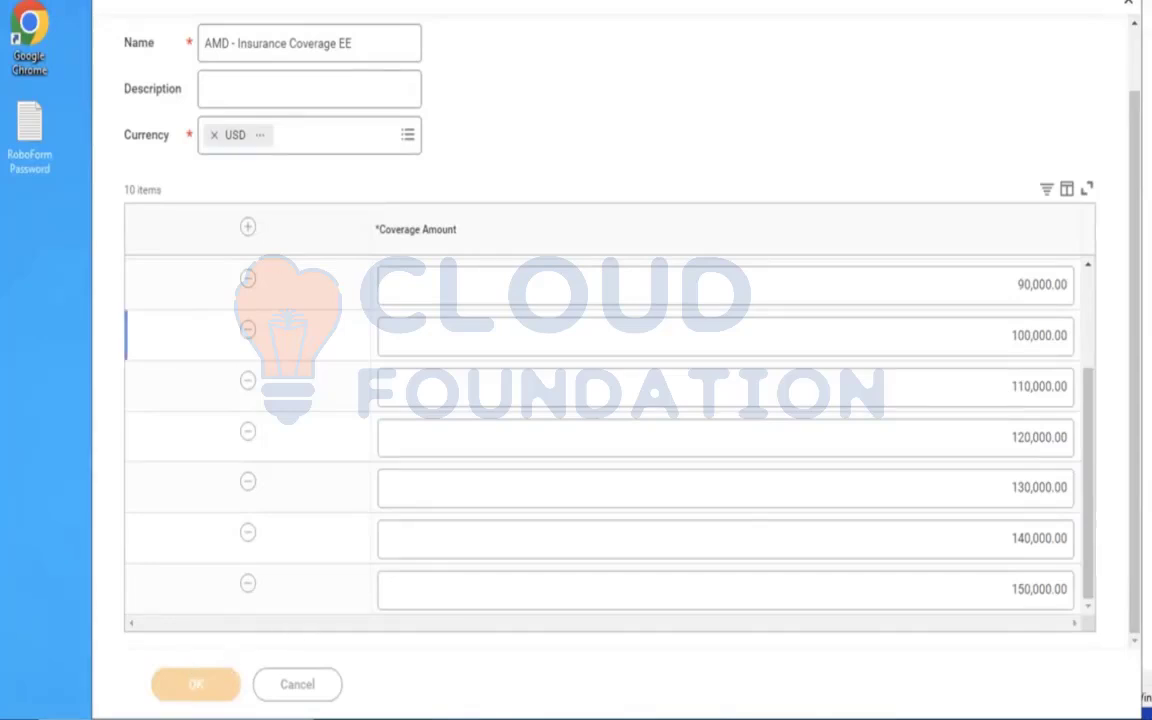
# Copy the coverage levels name AMD - Insurance Coverage EE and try again to save the coverage levels.
pyautogui.moveTo(352, 45); pyautogui.dragTo(183, 50)
pyautogui.hotkey('ctrl', 'c')
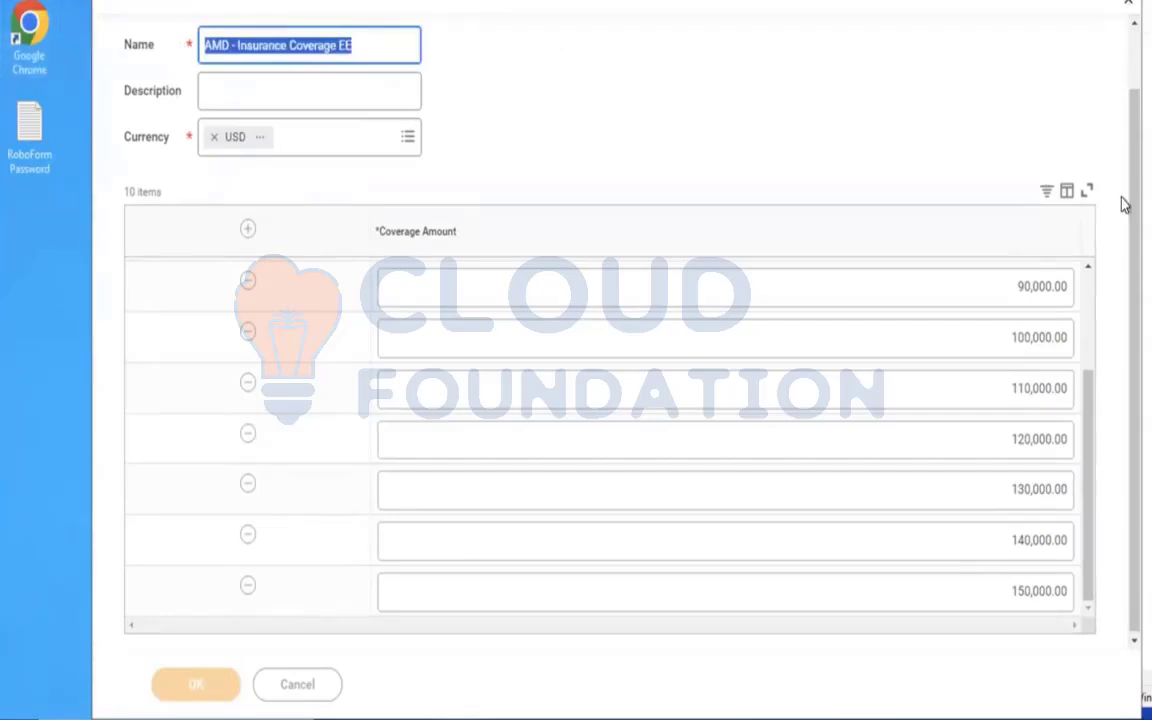
pyautogui.scroll(1, 1122, 44)
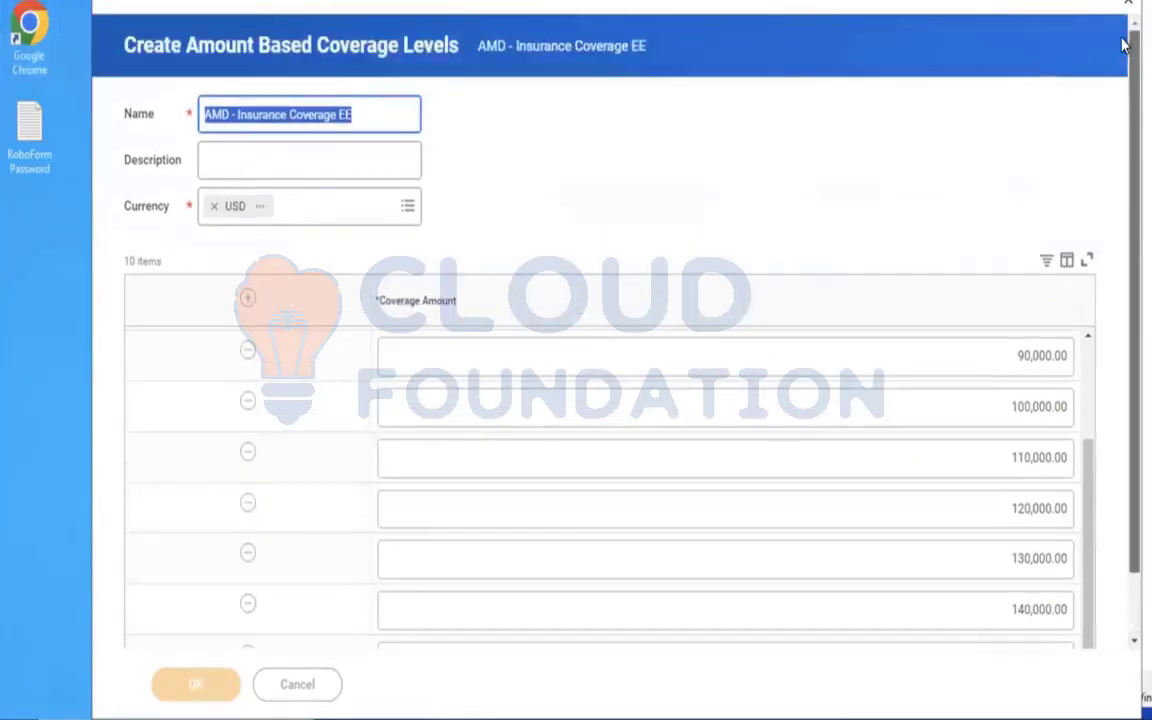
pyautogui.moveTo(1122, 44); pyautogui.dragTo(1122, 165)
pyautogui.click(199, 683)
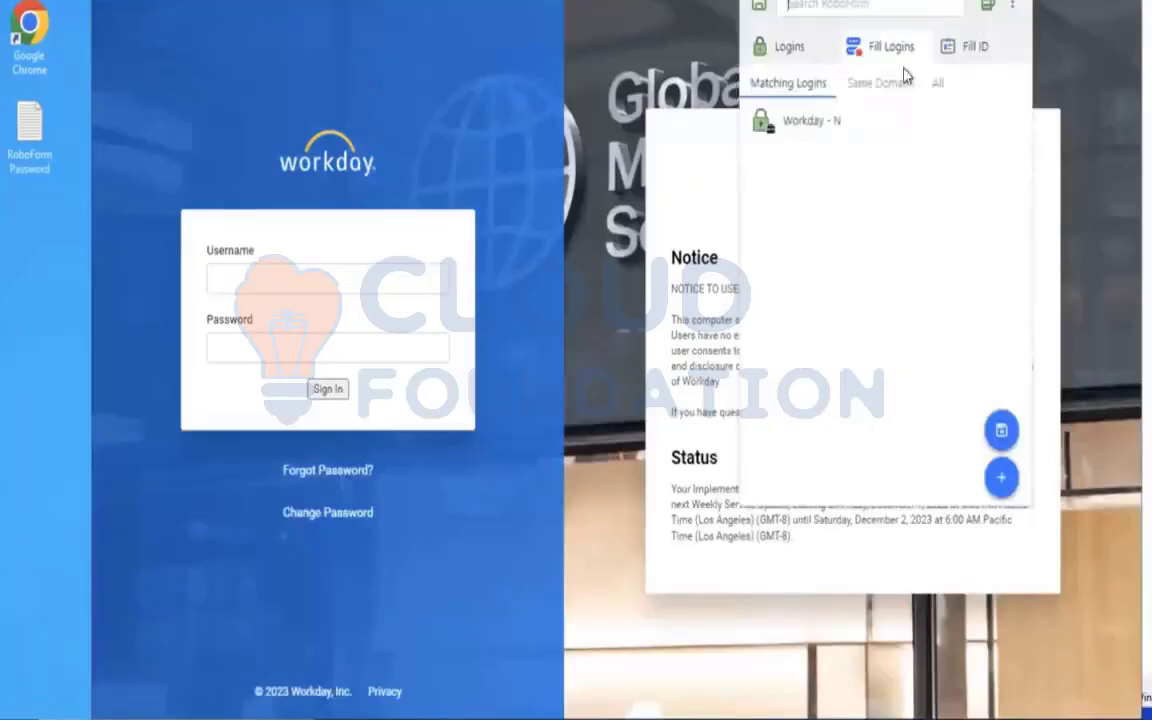
# Sign back in by filling the username and password from the saved Workday login, and close the reopened Create Insurance Coverage form.
pyautogui.click(818, 116)
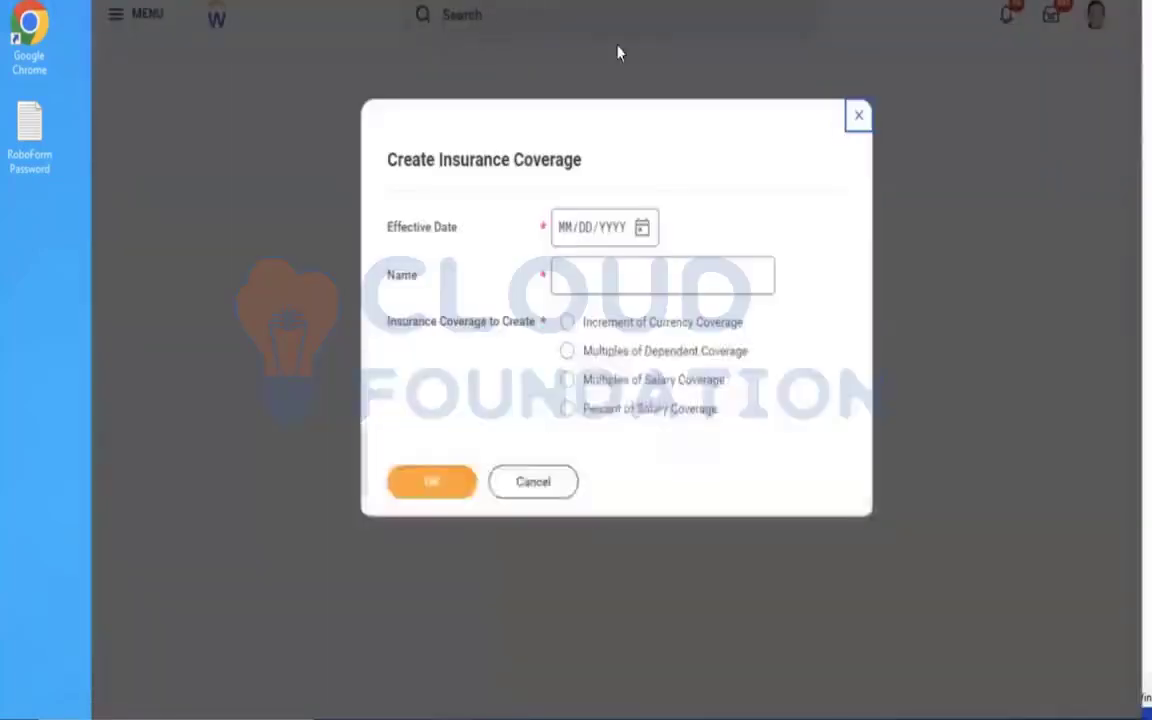
pyautogui.click(840, 124)
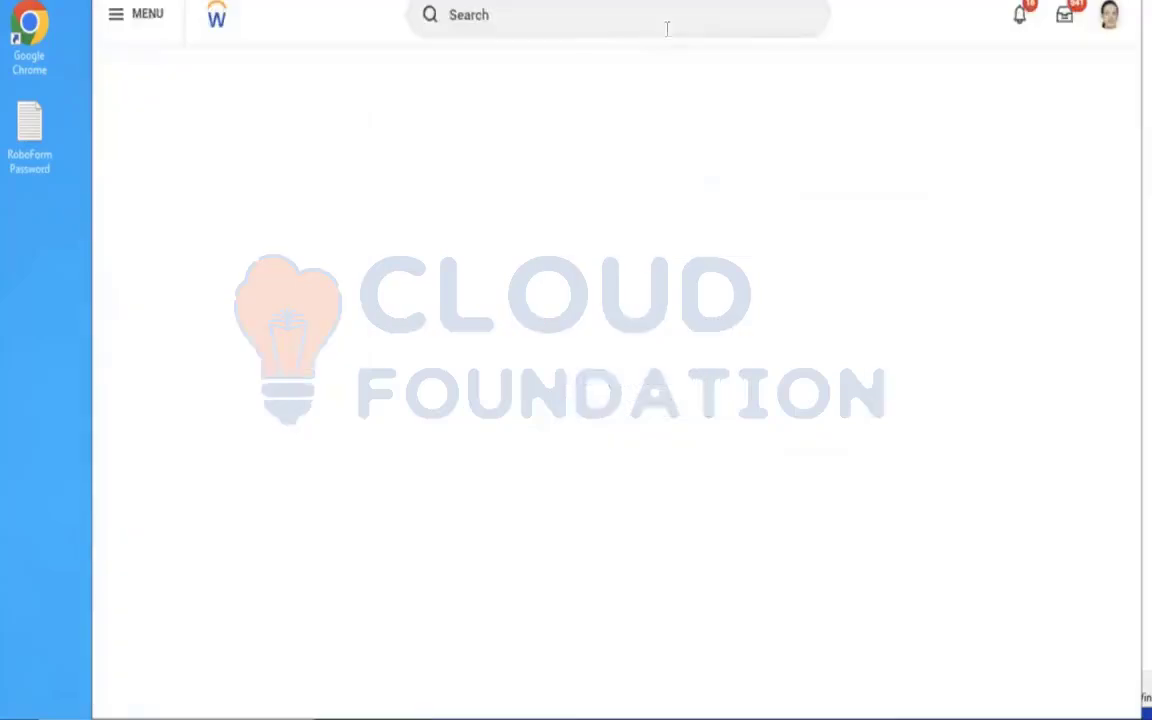
# Search the existing insurance coverages for amd in the Edit Insurance Coverage task and cancel the task.
pyautogui.click(522, 18)
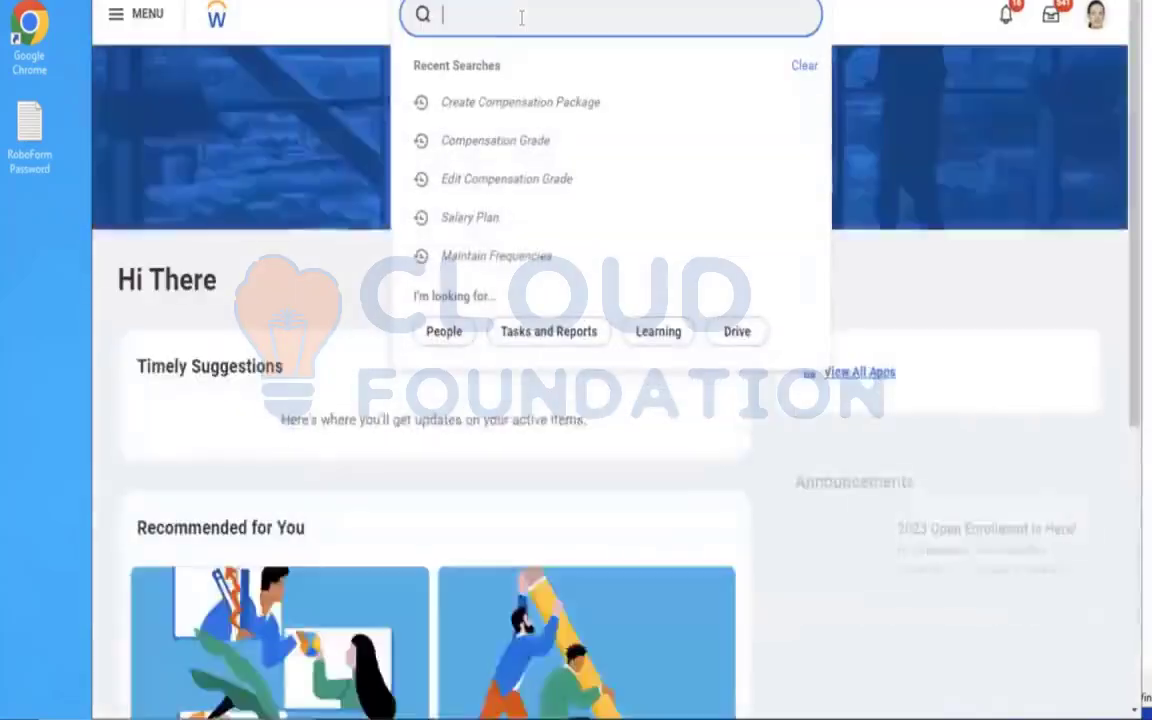
pyautogui.write('edit insu cov')
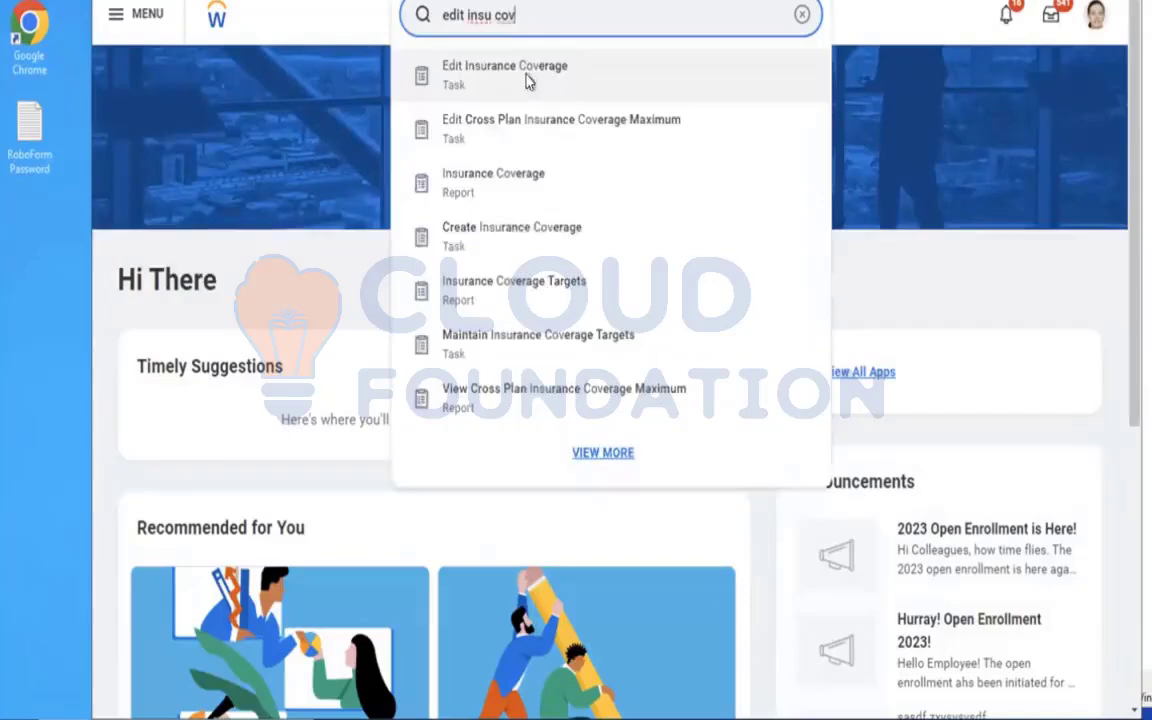
pyautogui.click(527, 79)
pyautogui.click(559, 229)
pyautogui.write('amd')
pyautogui.press('Return')
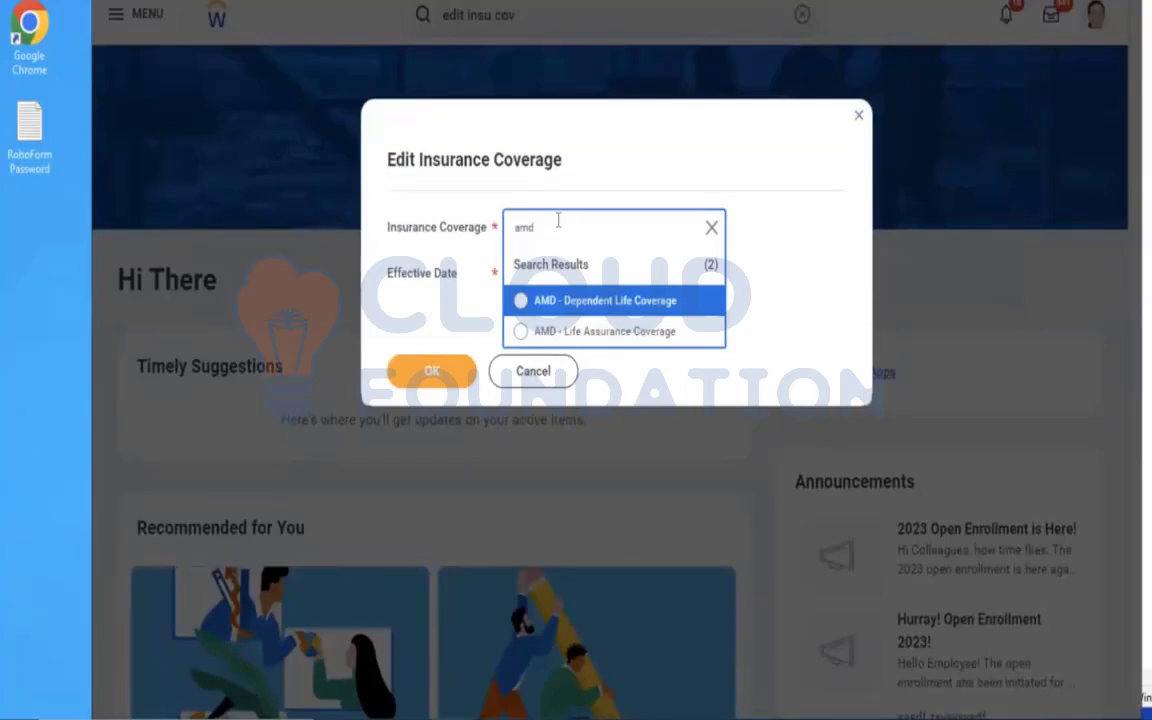
pyautogui.click(519, 373)
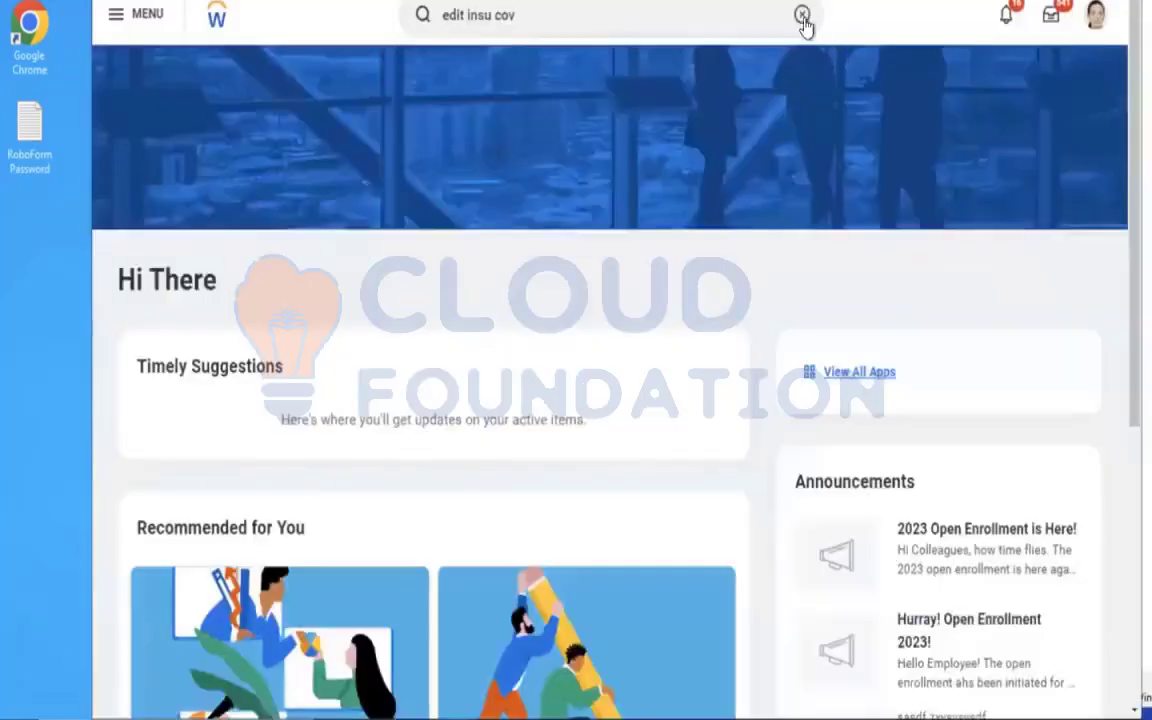
# Find and open the Create Insurance Coverage task again.
pyautogui.click(802, 15)
pyautogui.click(707, 17)
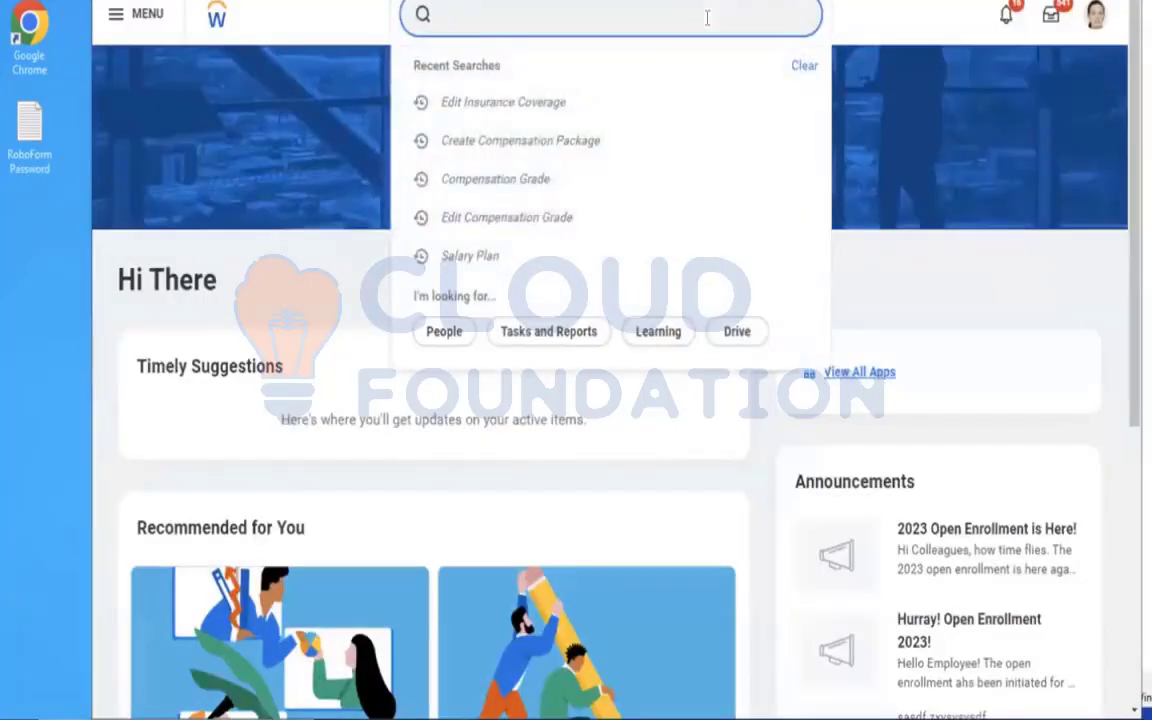
pyautogui.write('create')
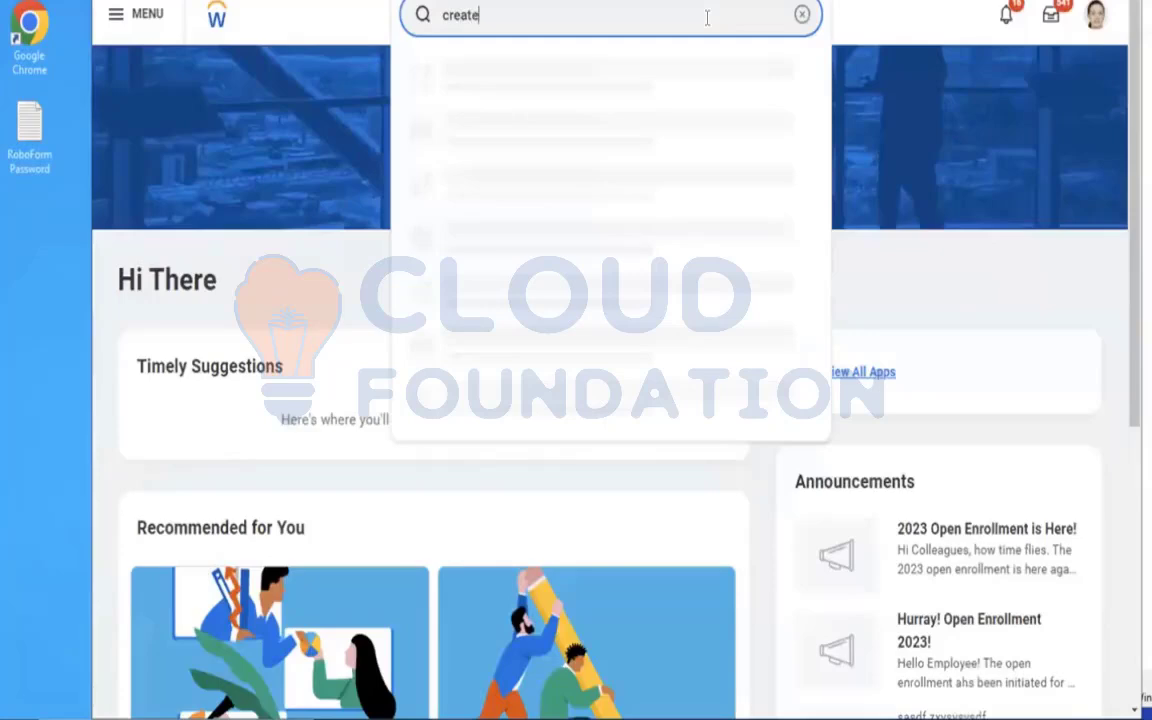
pyautogui.write(' insu cov')
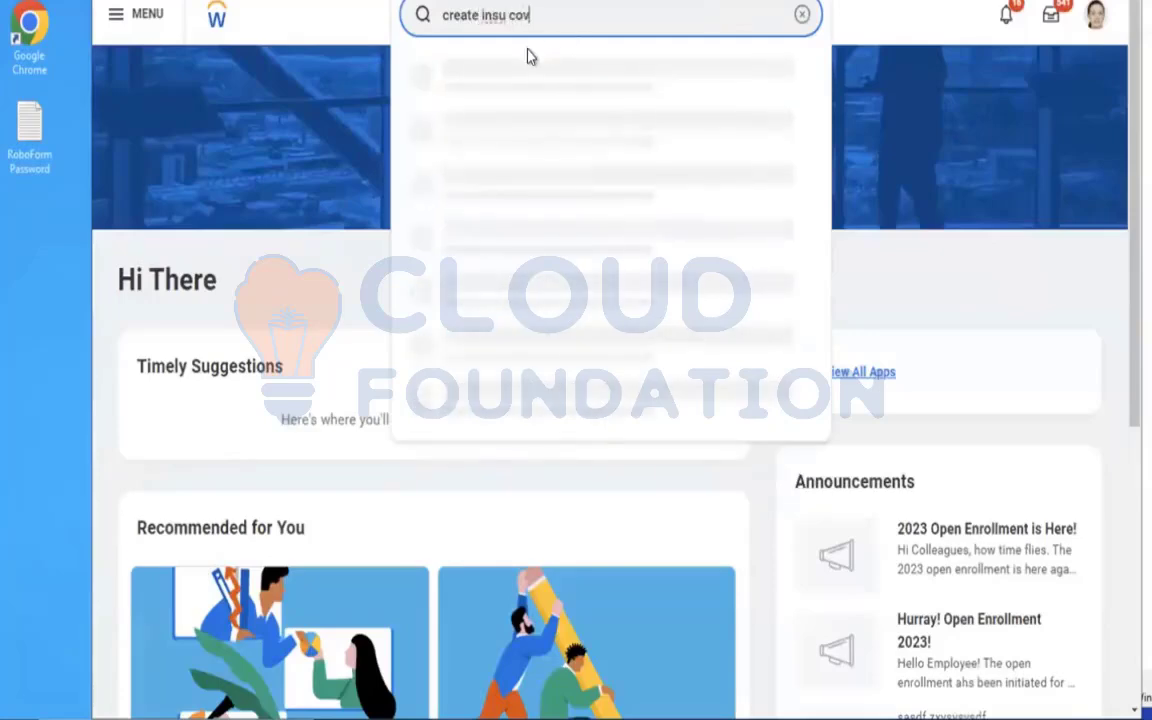
pyautogui.click(648, 88)
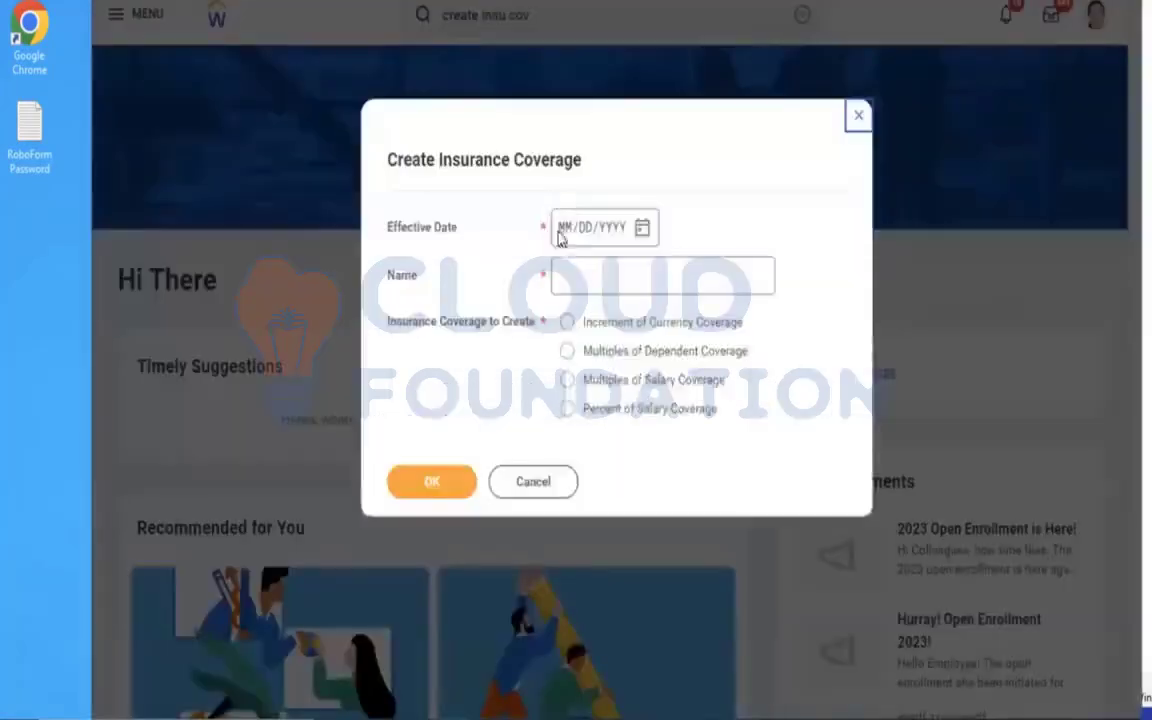
# Start an Increment of Currency Coverage named AMD - Insurance Coverage EE with the effective date 01/01/2023.
pyautogui.click(560, 230)
pyautogui.write('01012023')
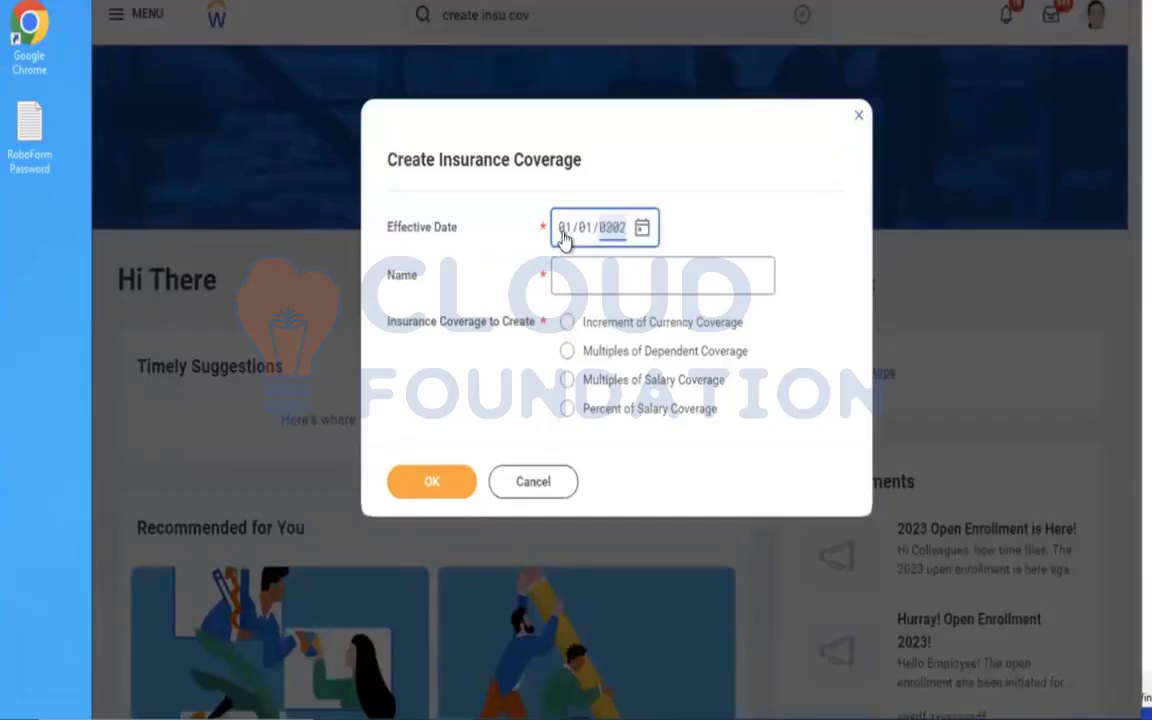
pyautogui.click(635, 283)
pyautogui.hotkey('ctrl', 'v')
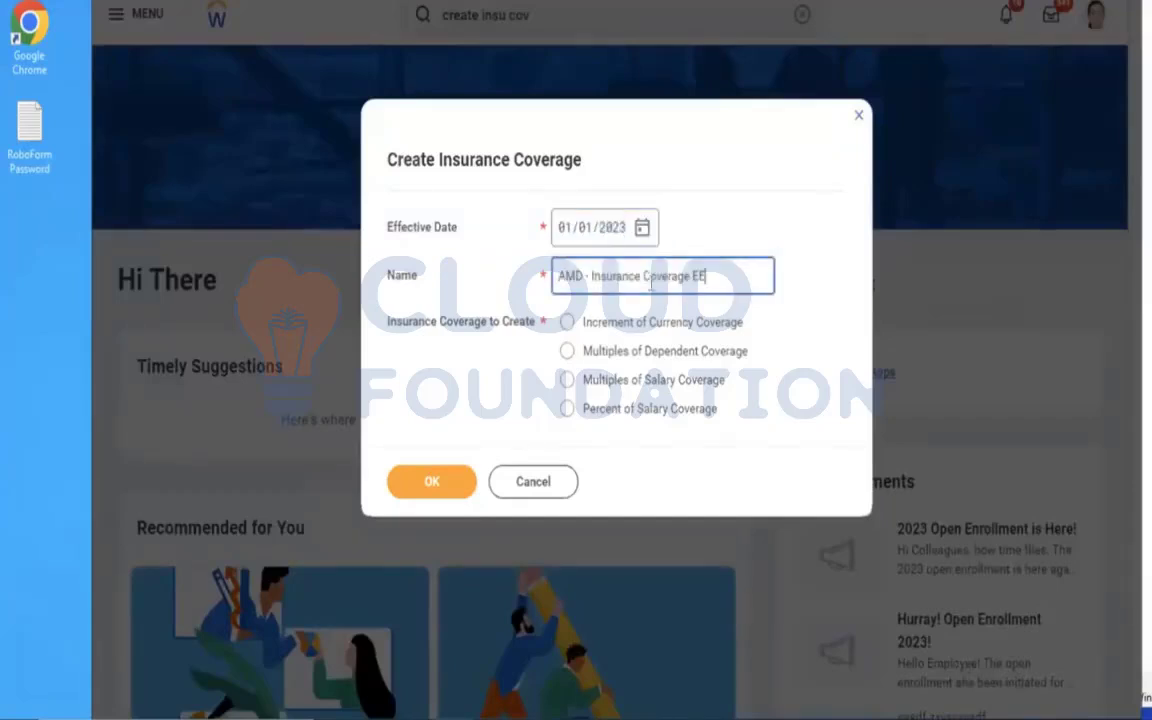
pyautogui.click(596, 332)
pyautogui.click(434, 481)
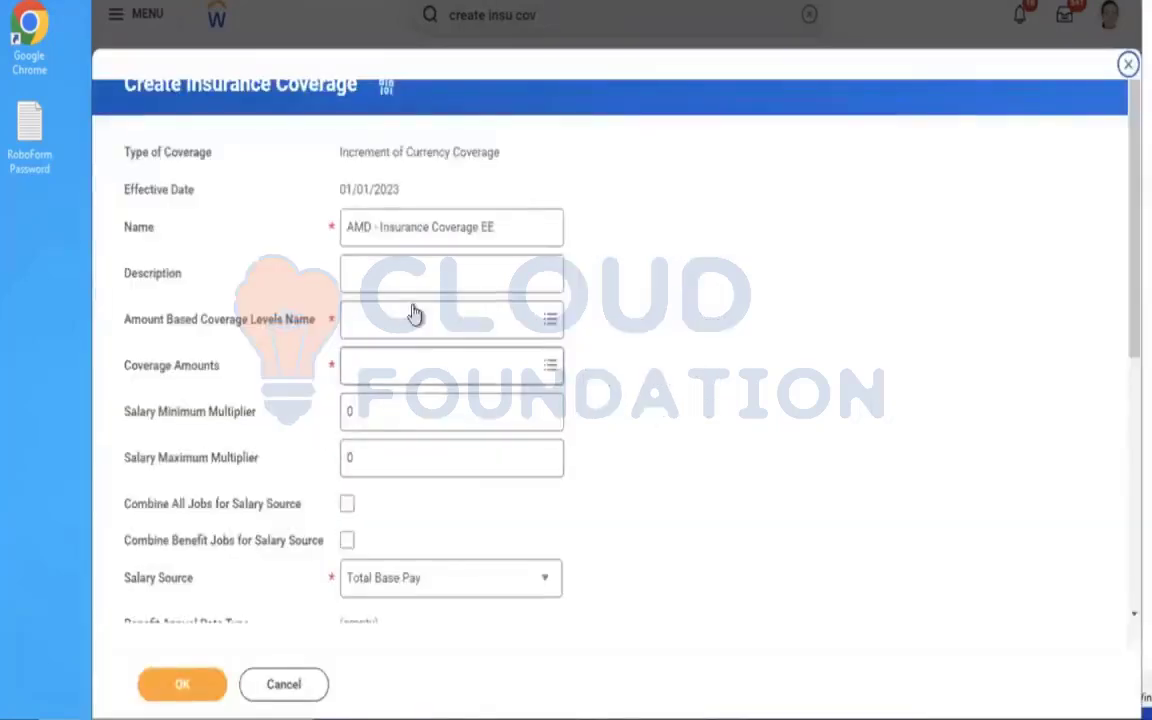
# Start creating new amount based coverage levels from within the insurance coverage and name them AMD - EE Insurance Coverage Levels.
pyautogui.click(417, 320)
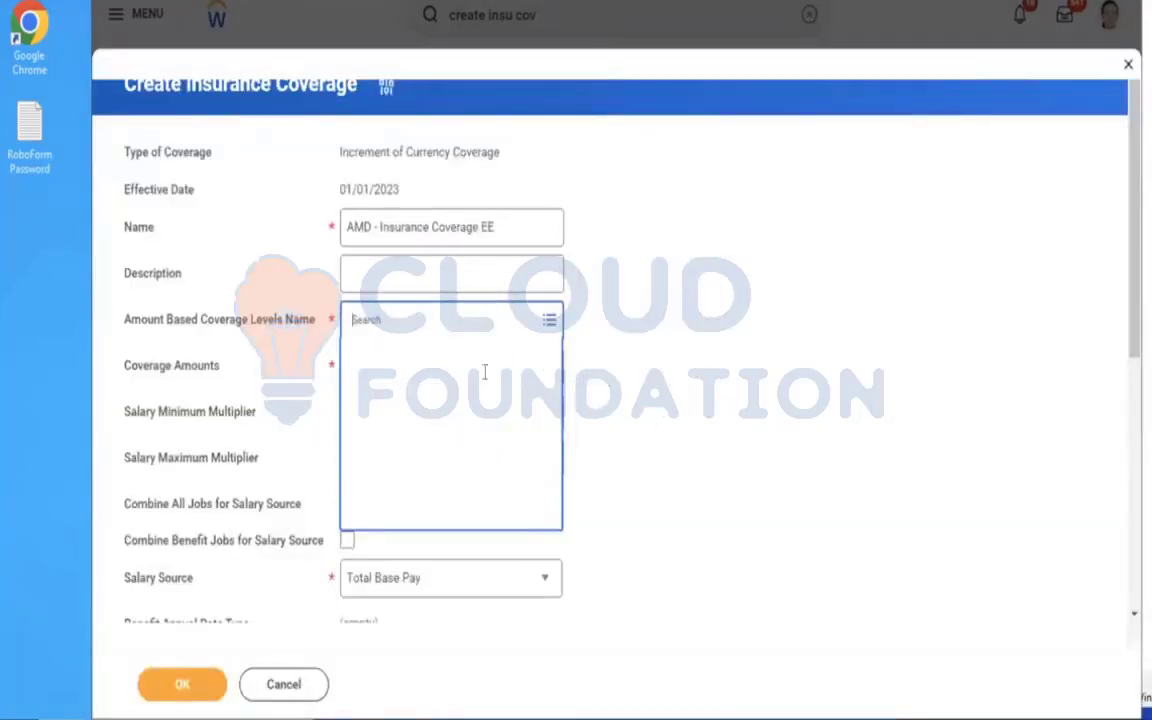
pyautogui.click(396, 386)
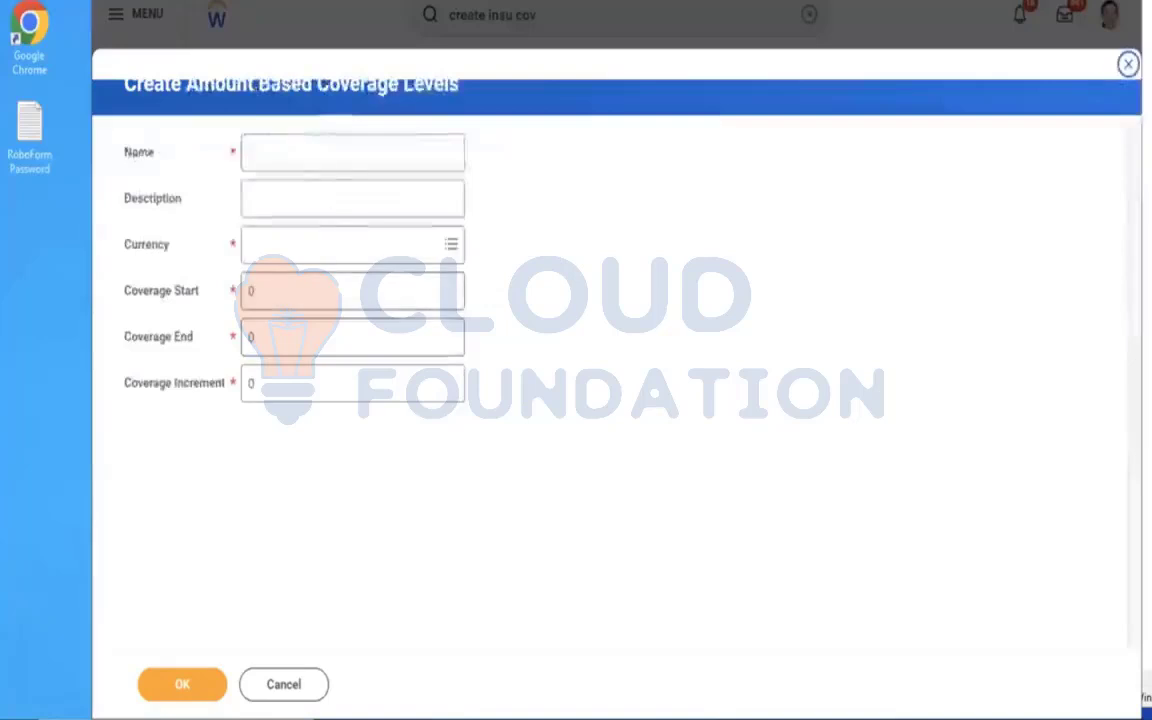
pyautogui.click(294, 168)
pyautogui.write('AMD - Insurance Coverage EE')
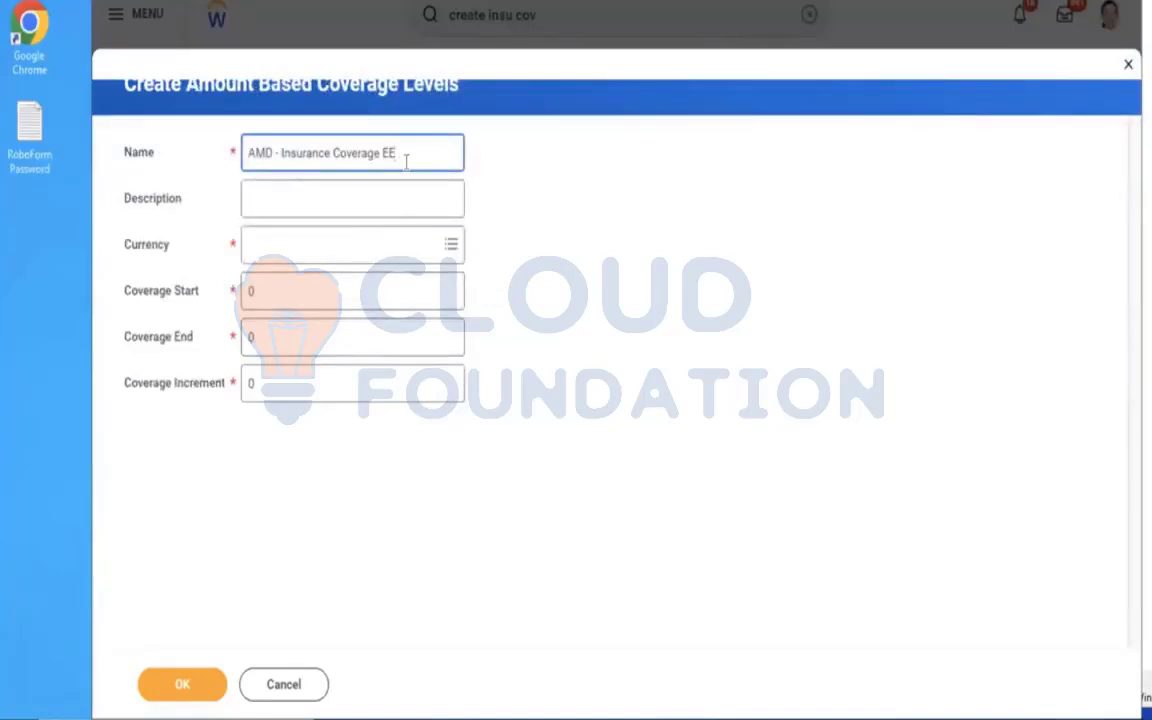
pyautogui.click(281, 153)
pyautogui.write('EE')
pyautogui.click(440, 153)
pyautogui.press('BackSpace')
pyautogui.press('BackSpace')
pyautogui.write('Levels')
# Set the new coverage levels' currency to USD and their Coverage Start to 60,000.
pyautogui.click(321, 259)
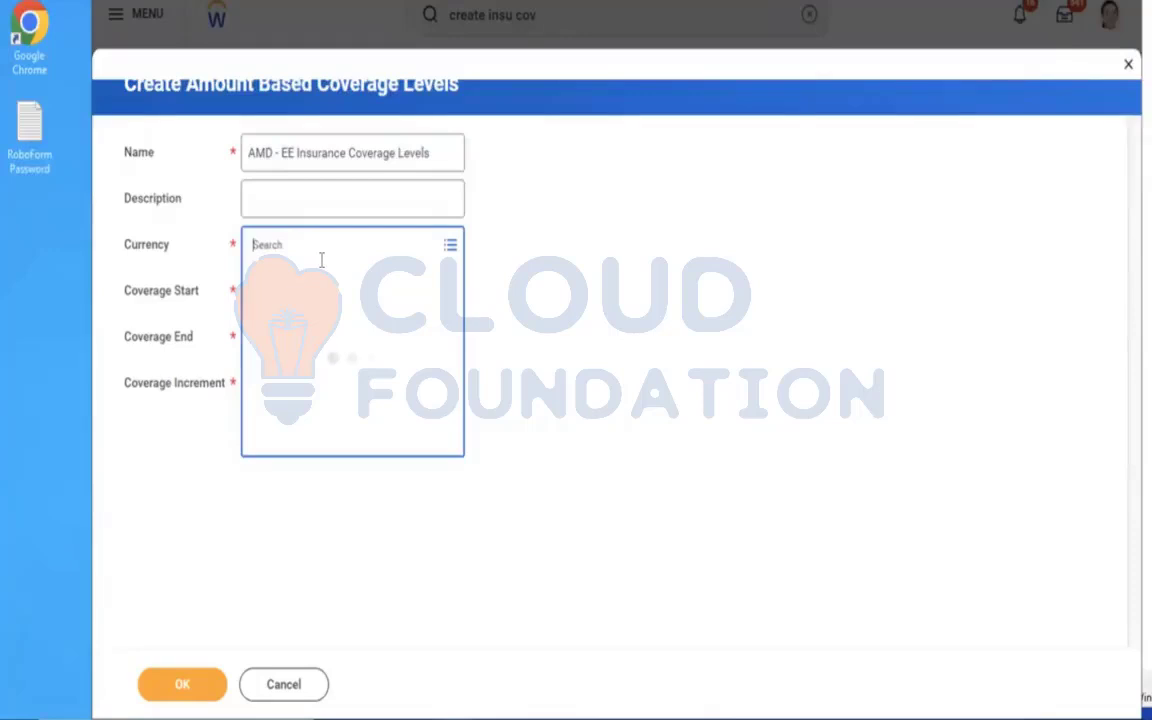
pyautogui.write('USD')
pyautogui.press('Return')
pyautogui.click(275, 300)
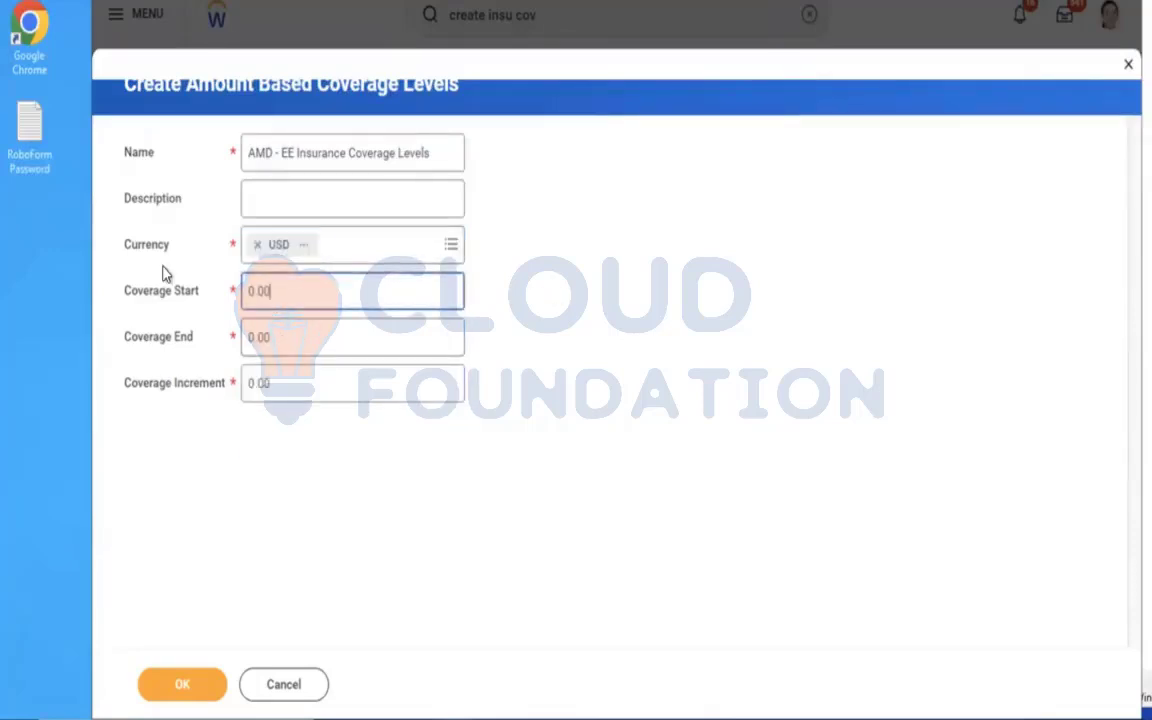
pyautogui.press('BackSpace')
pyautogui.write('00000')
pyautogui.press('Tab')
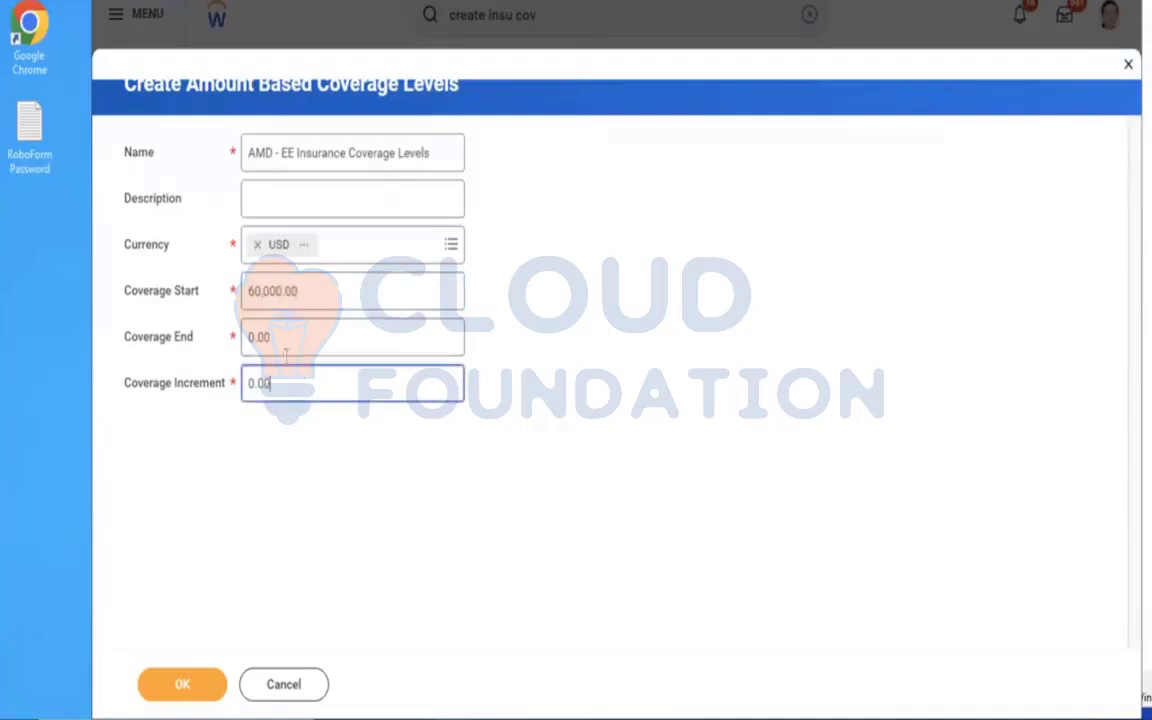
# Set the coverage levels' Coverage End to 150,000 and Coverage Increment to 10,000, and save them.
pyautogui.write('150000')
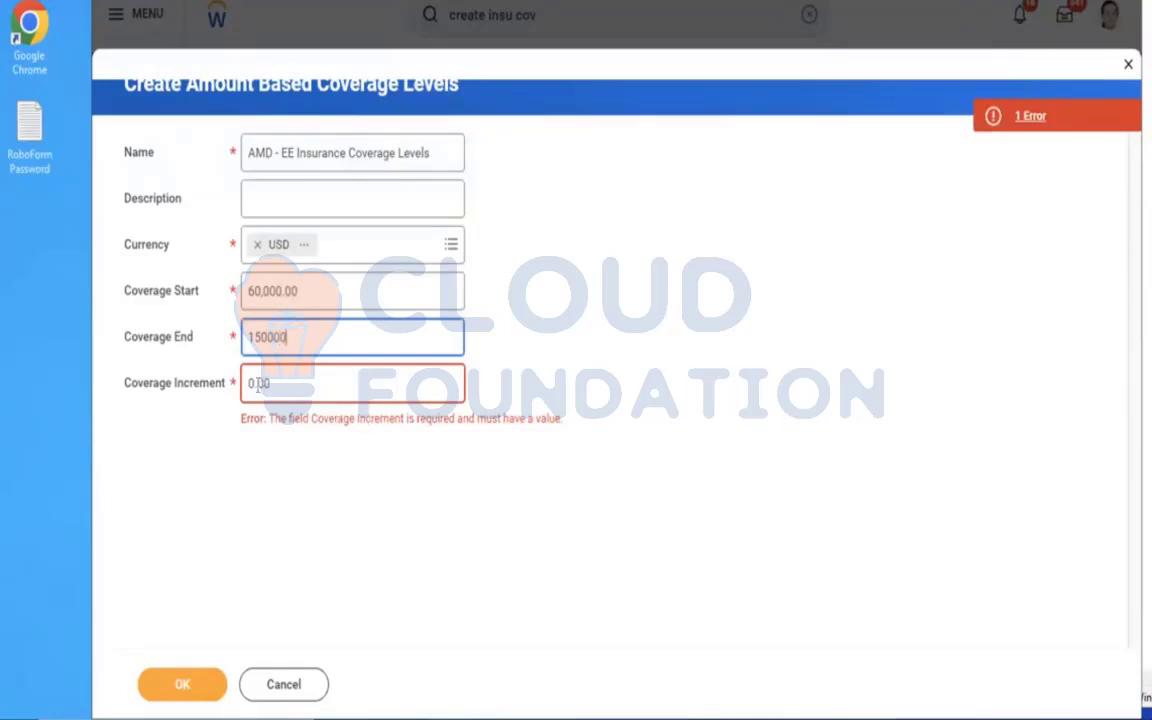
pyautogui.press('Tab')
pyautogui.write('10000')
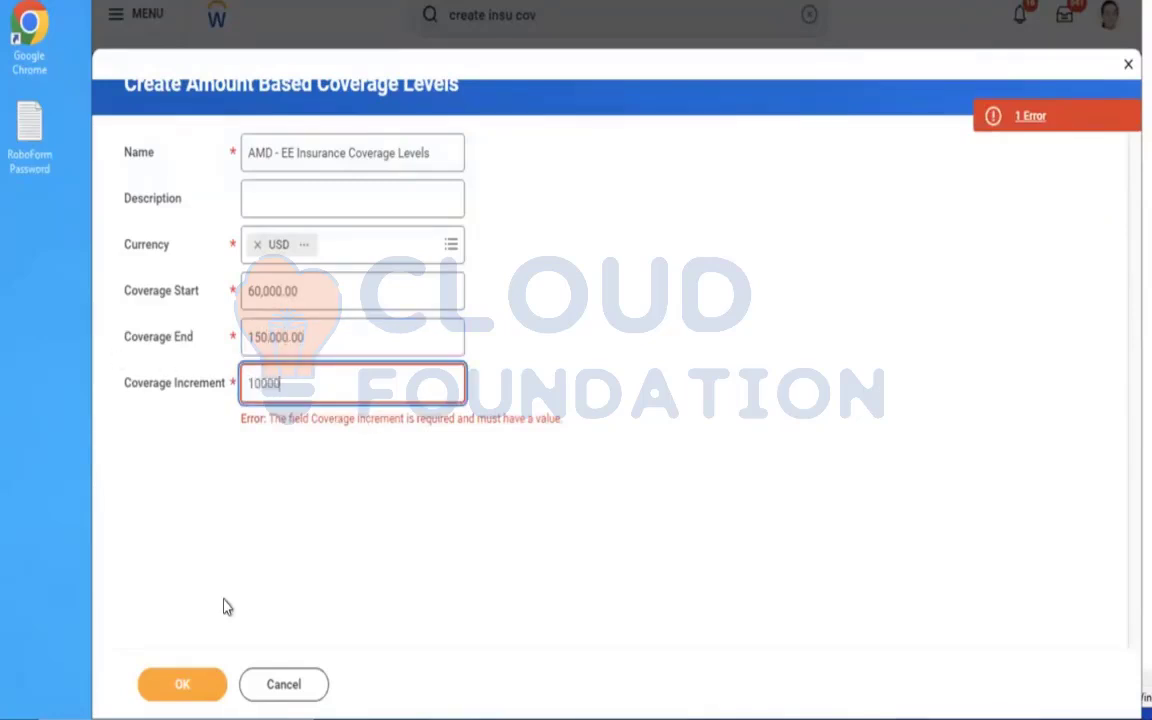
pyautogui.click(183, 681)
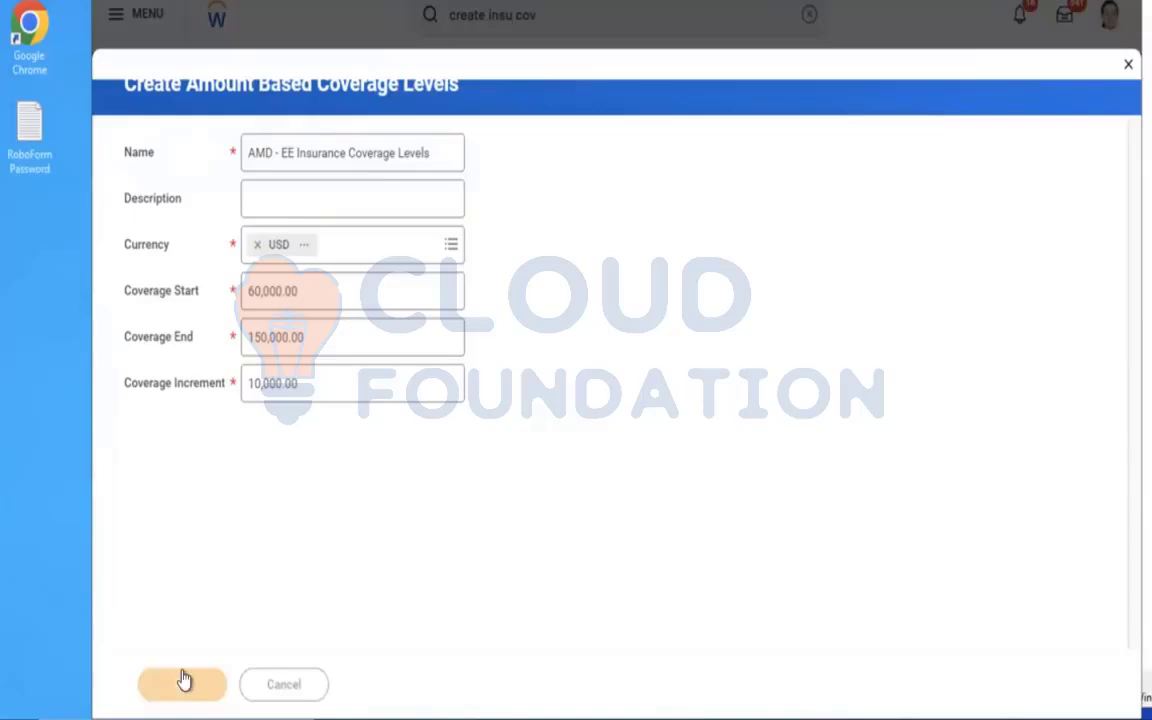
pyautogui.click(181, 686)
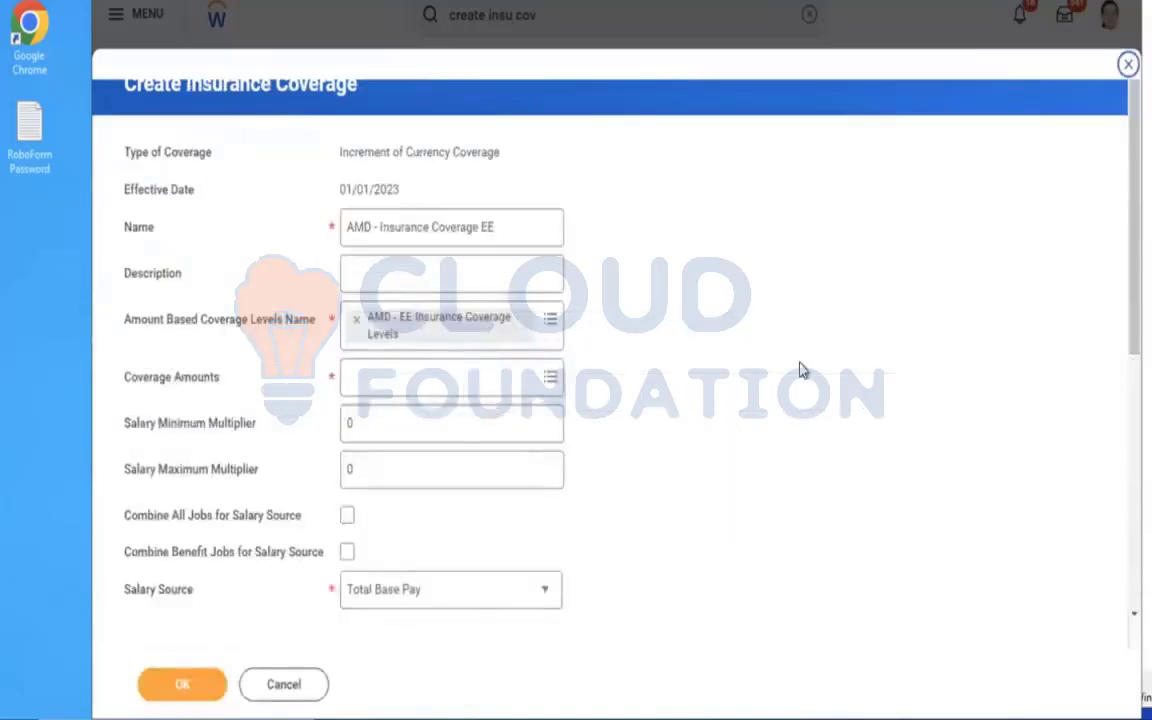
# Select all coverage amounts from $60,000 to $150,000 for AMD - Insurance Coverage EE and save the coverage.
pyautogui.scroll(-1, 800, 370)
pyautogui.scroll(-5, 800, 370)
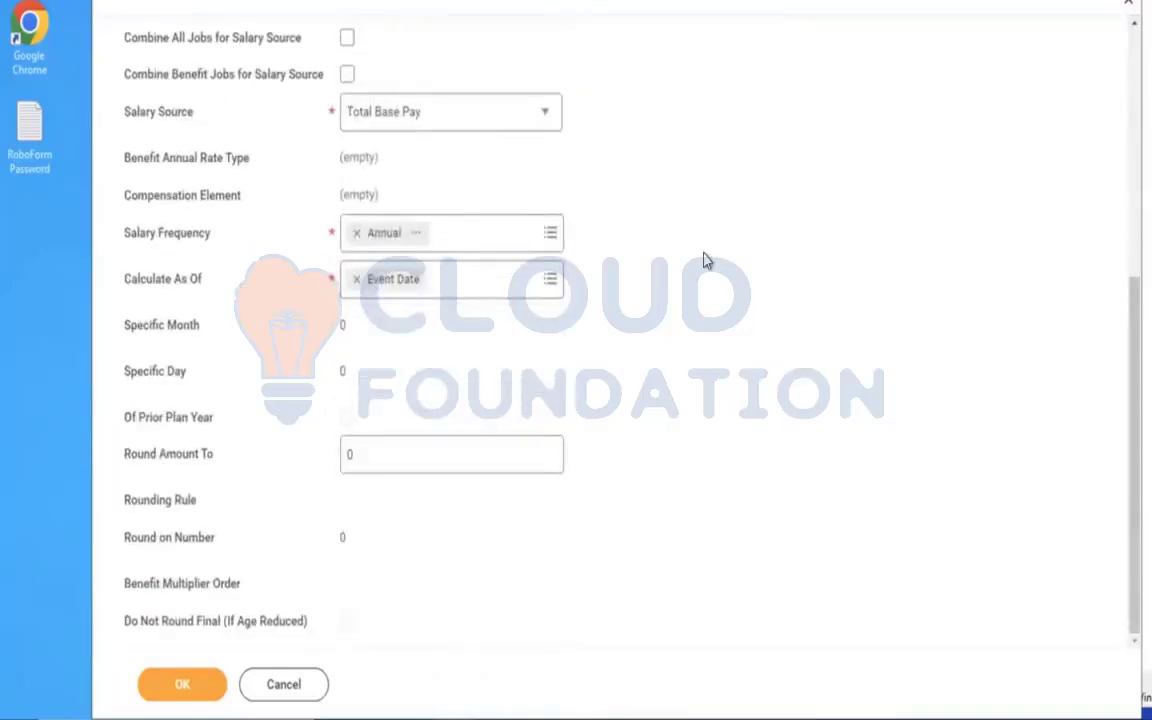
pyautogui.scroll(4, 706, 261)
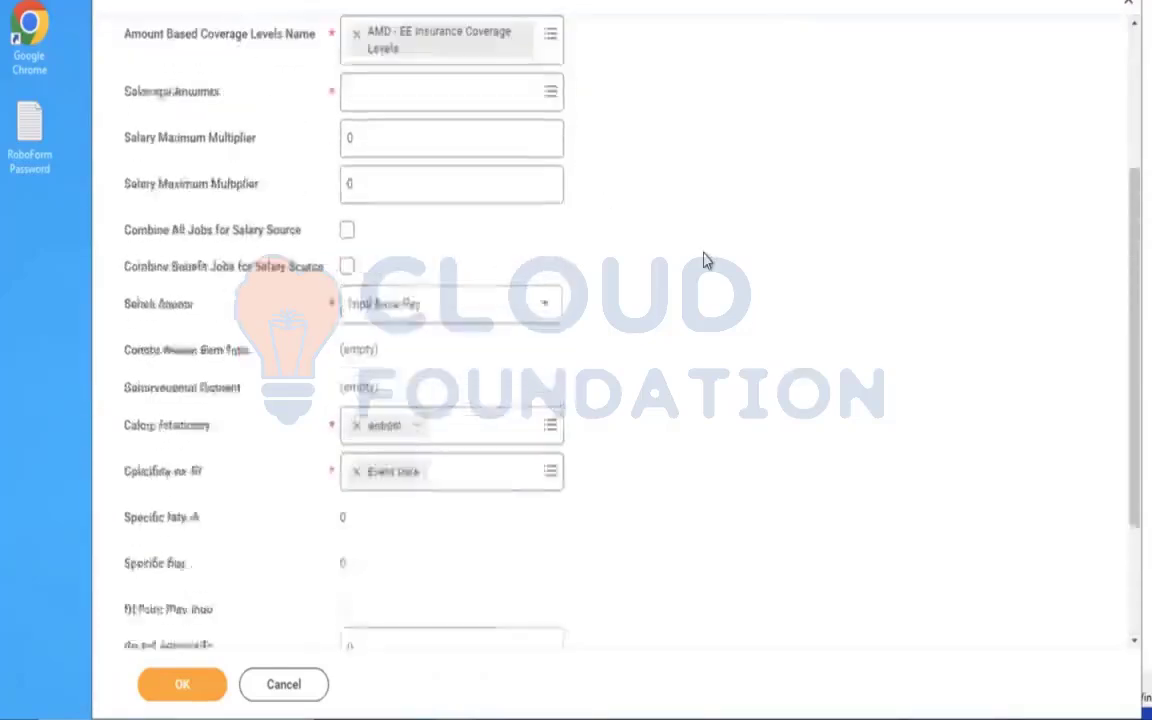
pyautogui.click(412, 207)
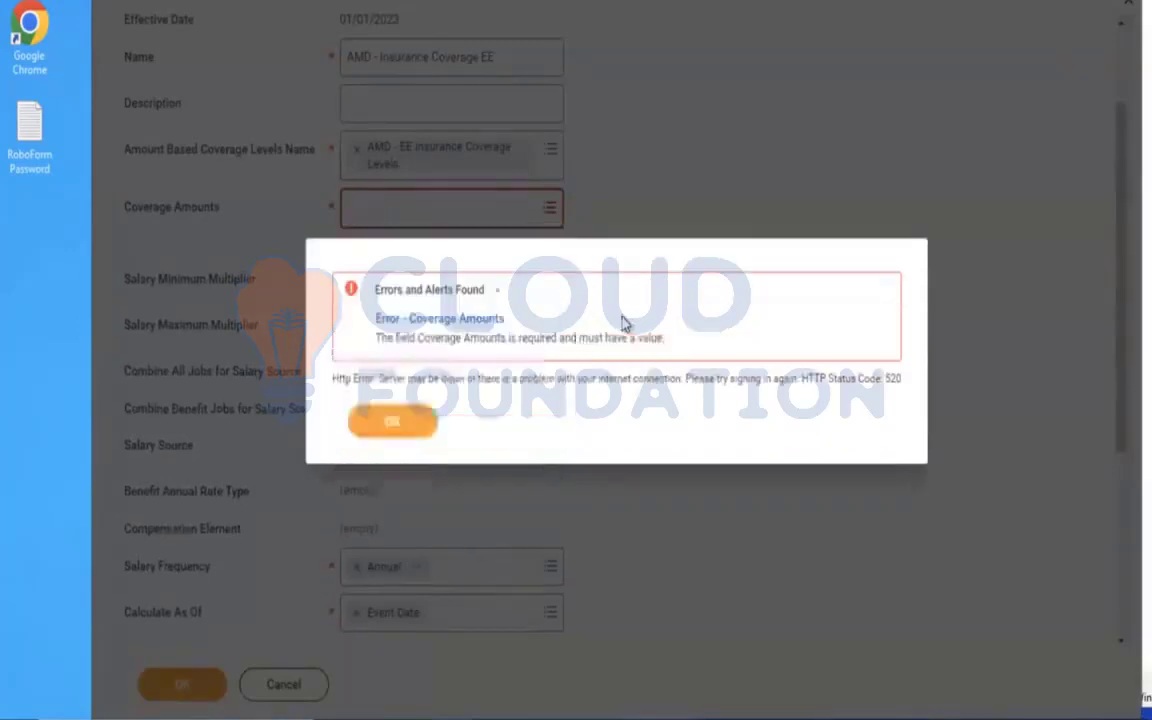
pyautogui.click(411, 420)
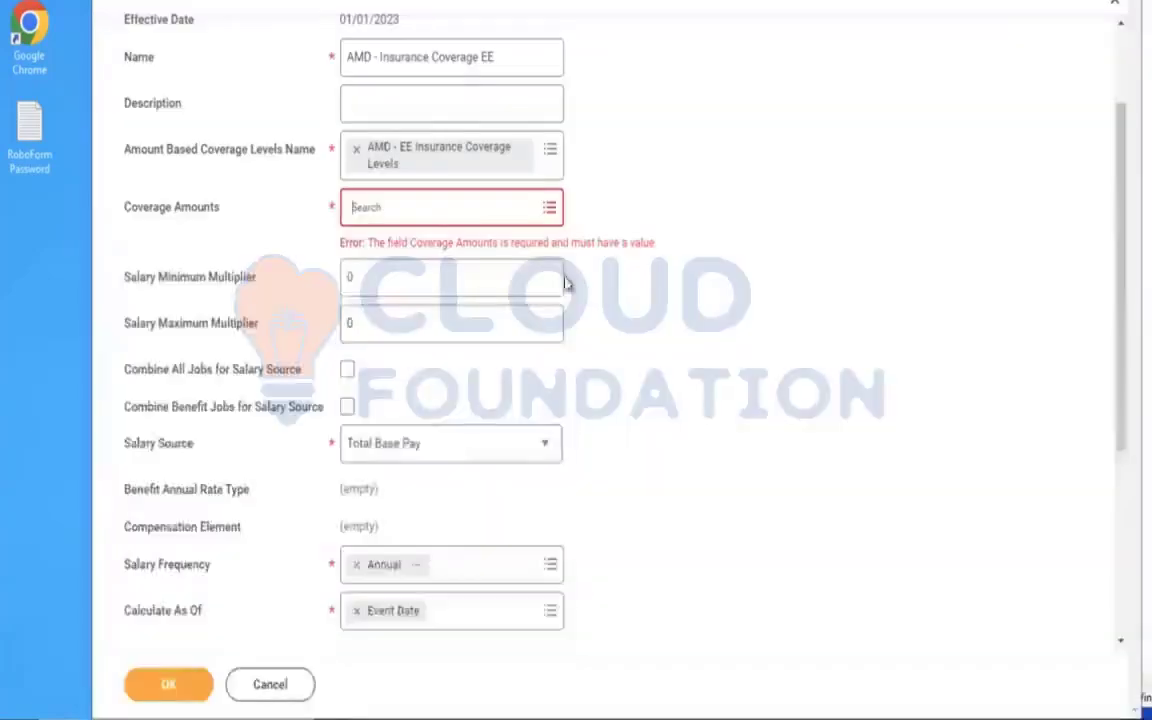
pyautogui.click(451, 203)
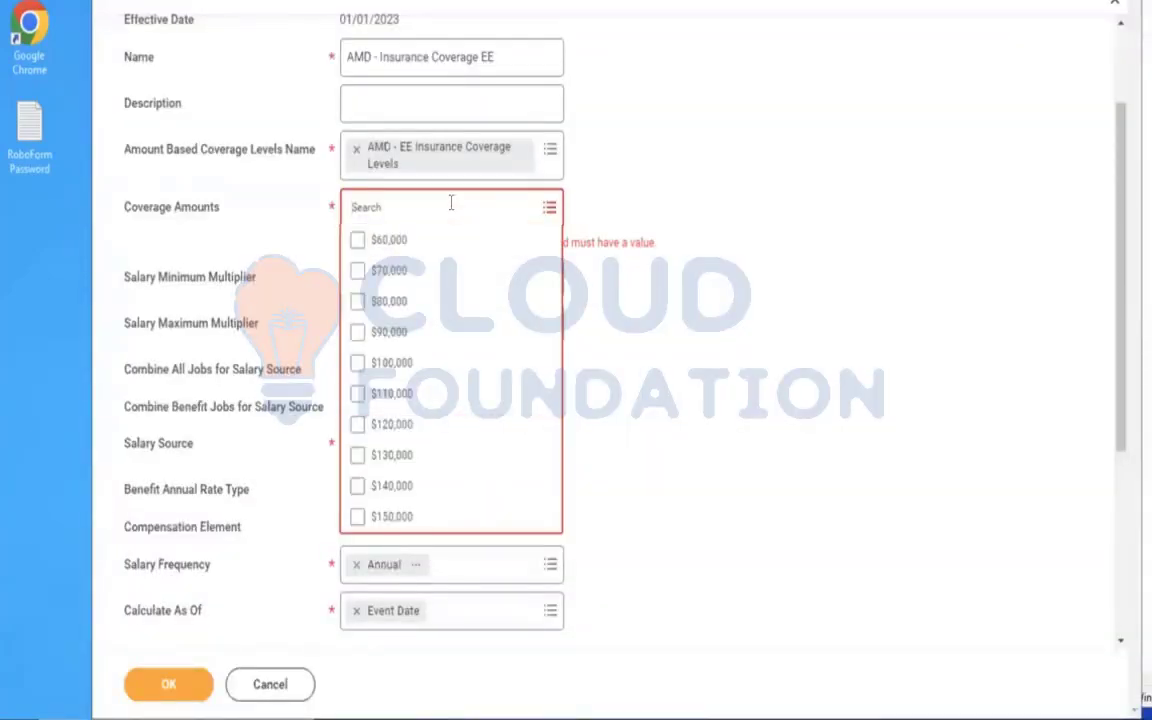
pyautogui.hotkey('ctrl', 'a')
pyautogui.press('Return')
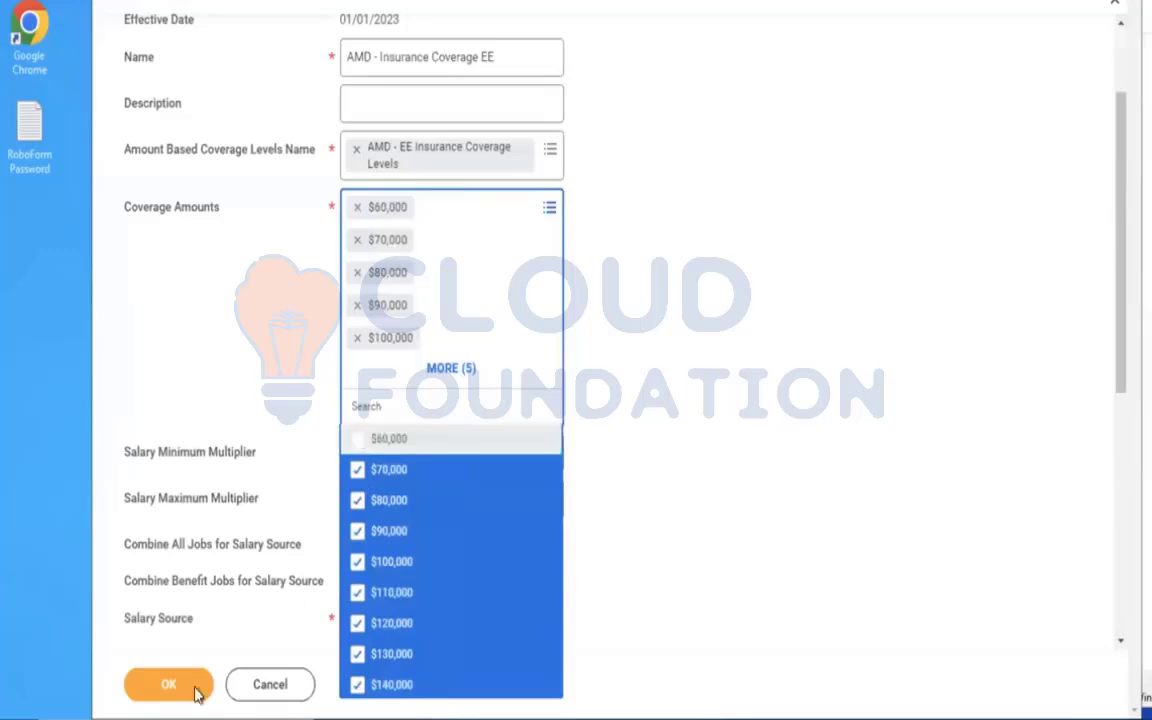
pyautogui.click(180, 694)
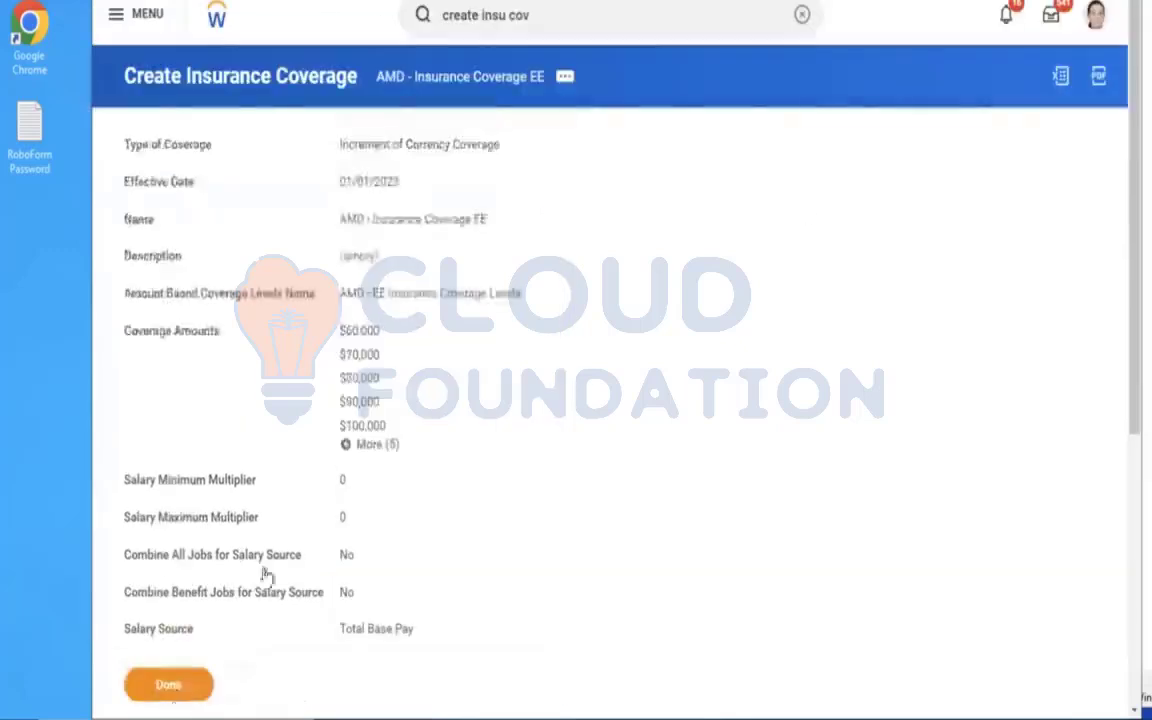
# Find and open the Create Insurance Rate task.
pyautogui.click(801, 15)
pyautogui.write('CREATE INSU RATE')
pyautogui.click(557, 89)
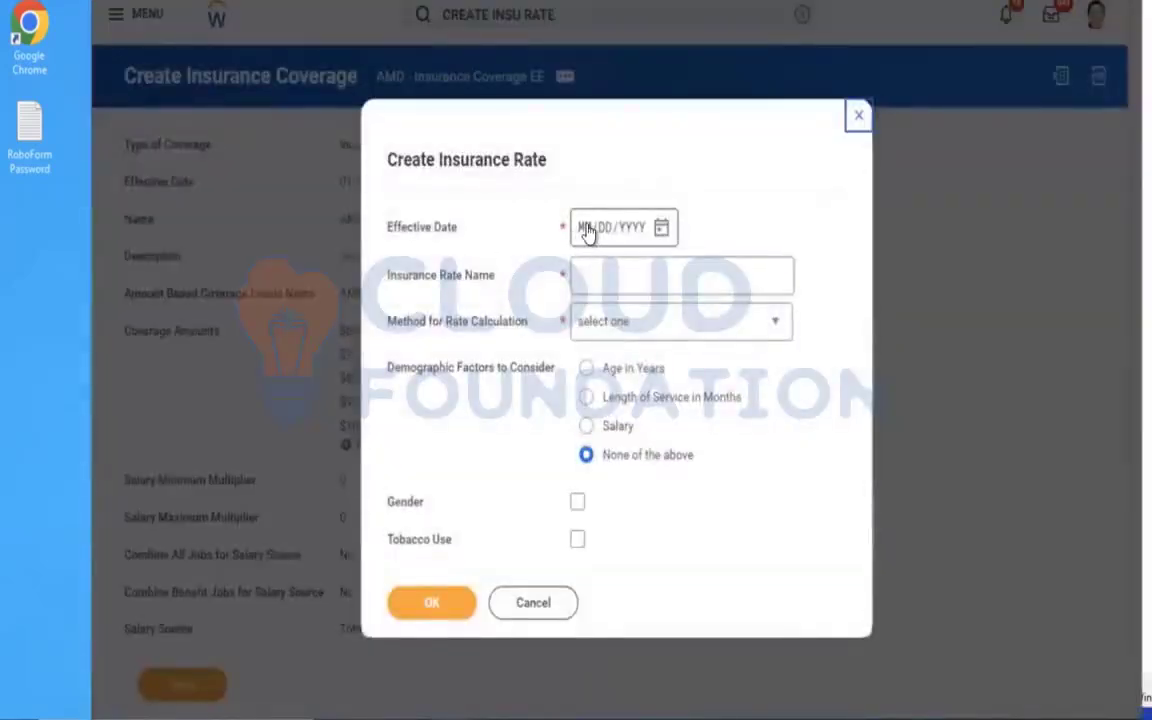
# Set up a Flat Amount insurance rate named AMD - Insurance Coverage EE Rate with the effective date 01/01/2023.
pyautogui.click(588, 228)
pyautogui.write('01012023')
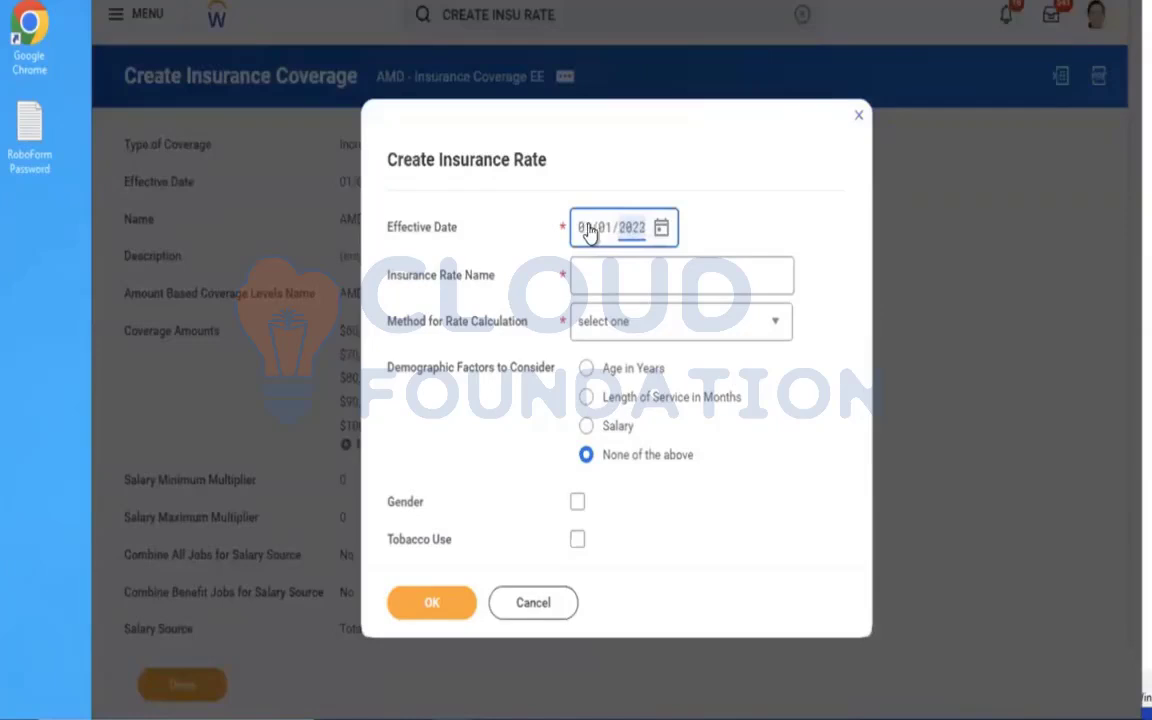
pyautogui.click(635, 265)
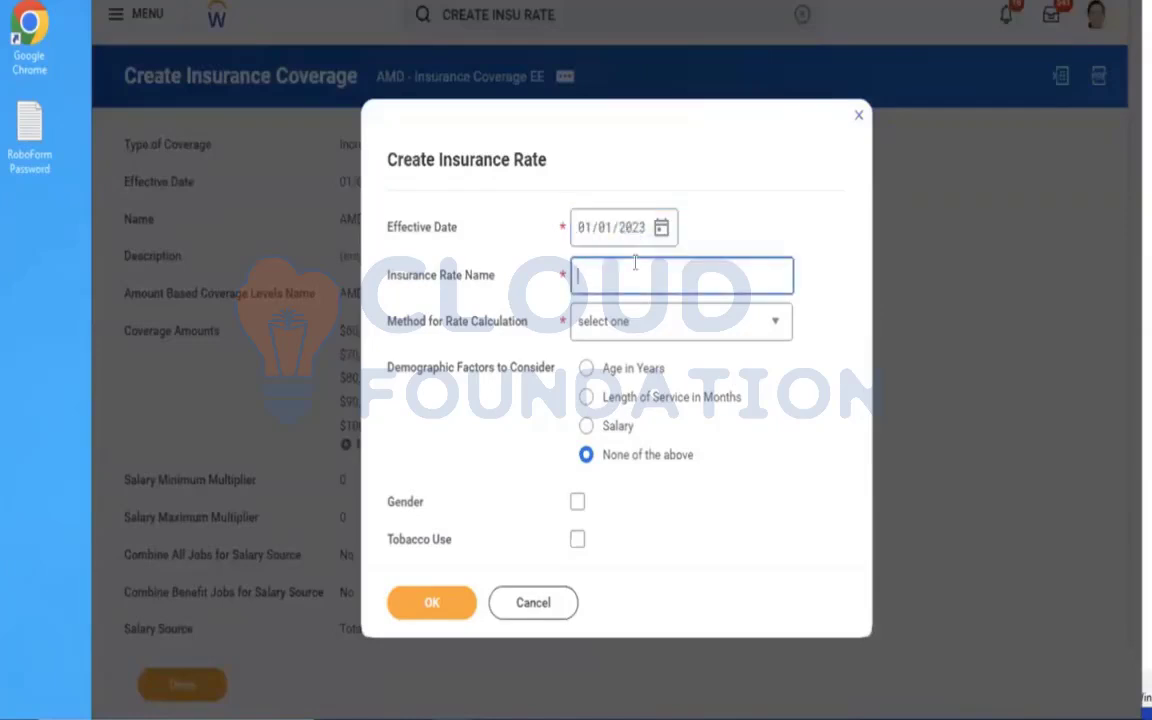
pyautogui.write('AMD - Insurance Coverage EE')
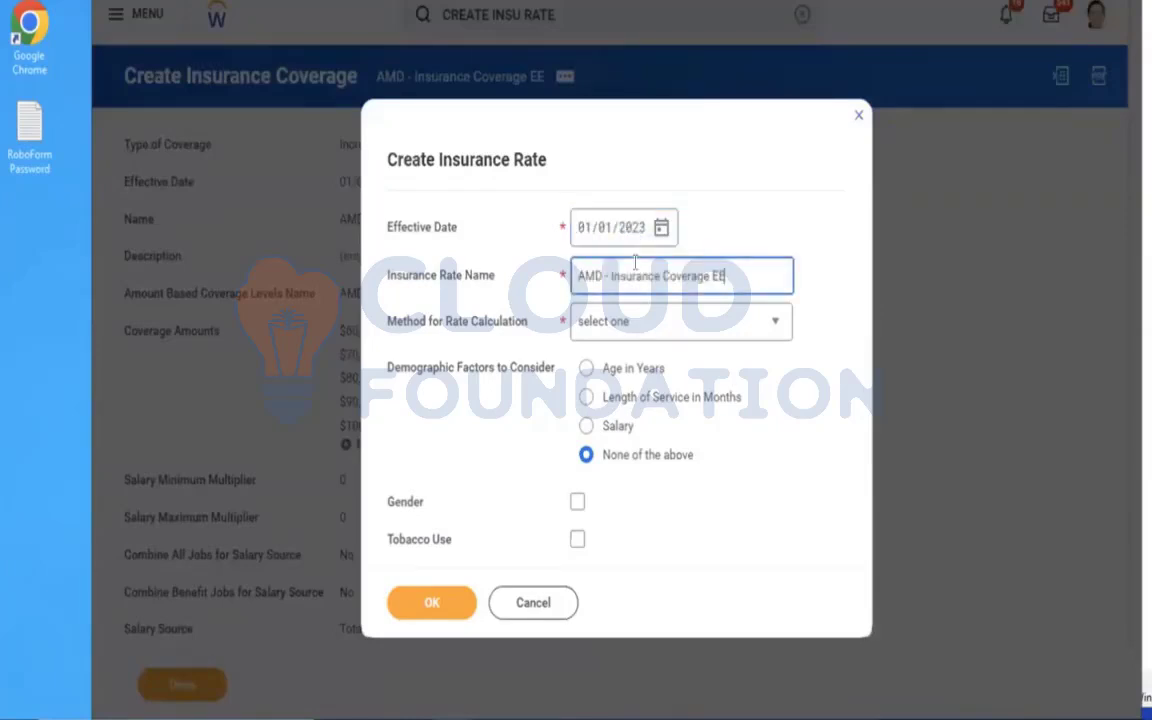
pyautogui.write('Rate')
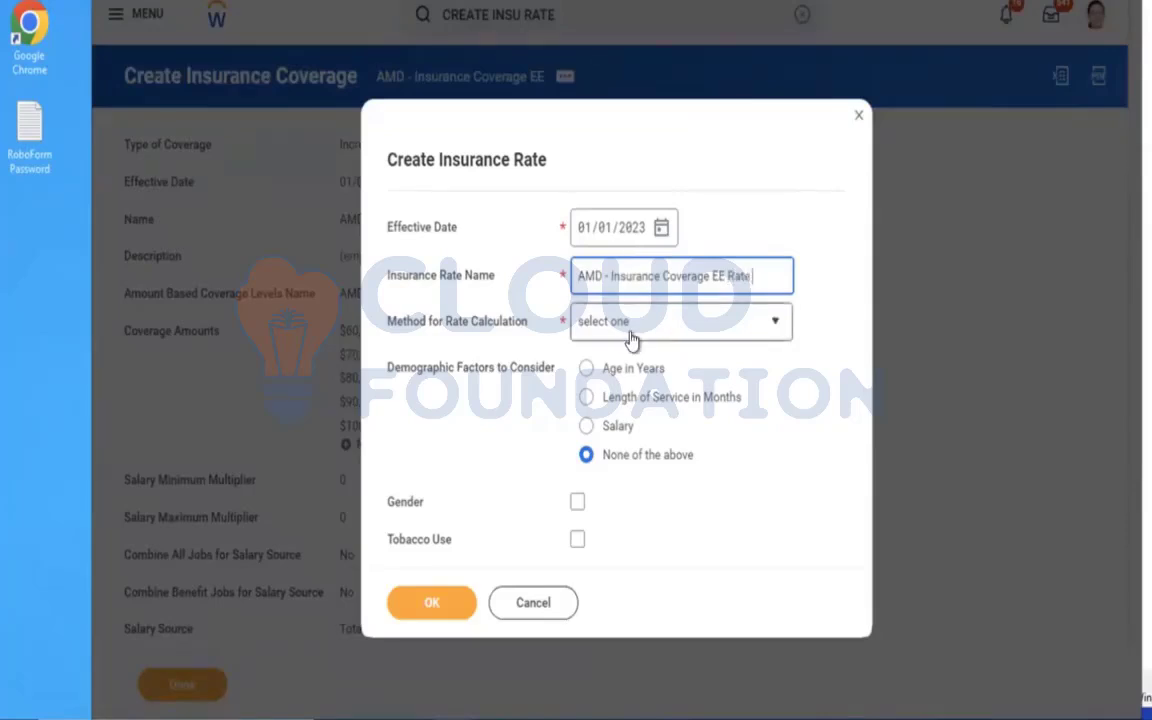
pyautogui.click(688, 325)
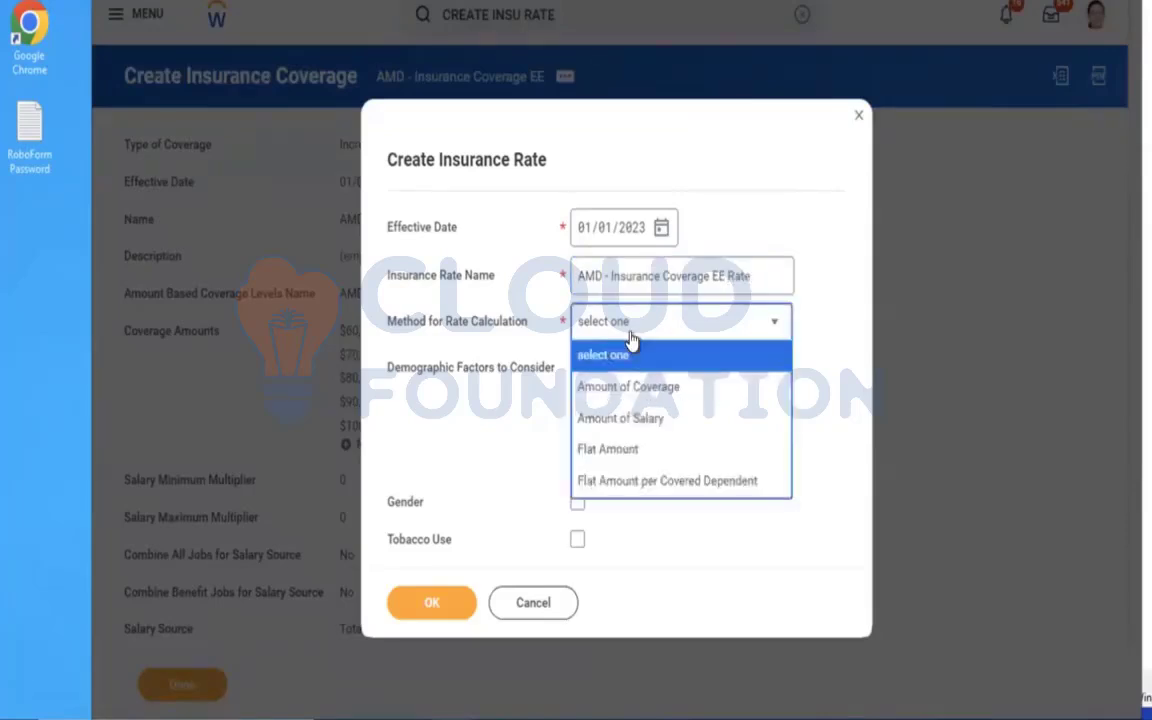
pyautogui.click(626, 457)
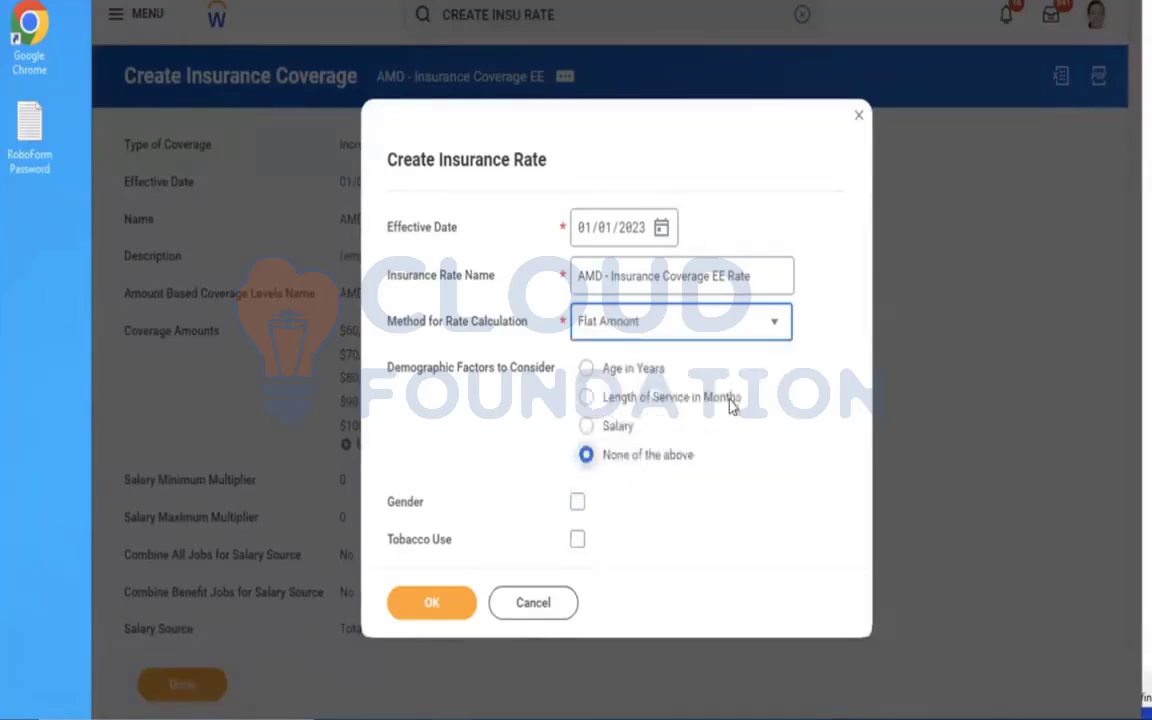
# Review the available methods for rate calculation, keeping Flat Amount selected.
pyautogui.click(620, 340)
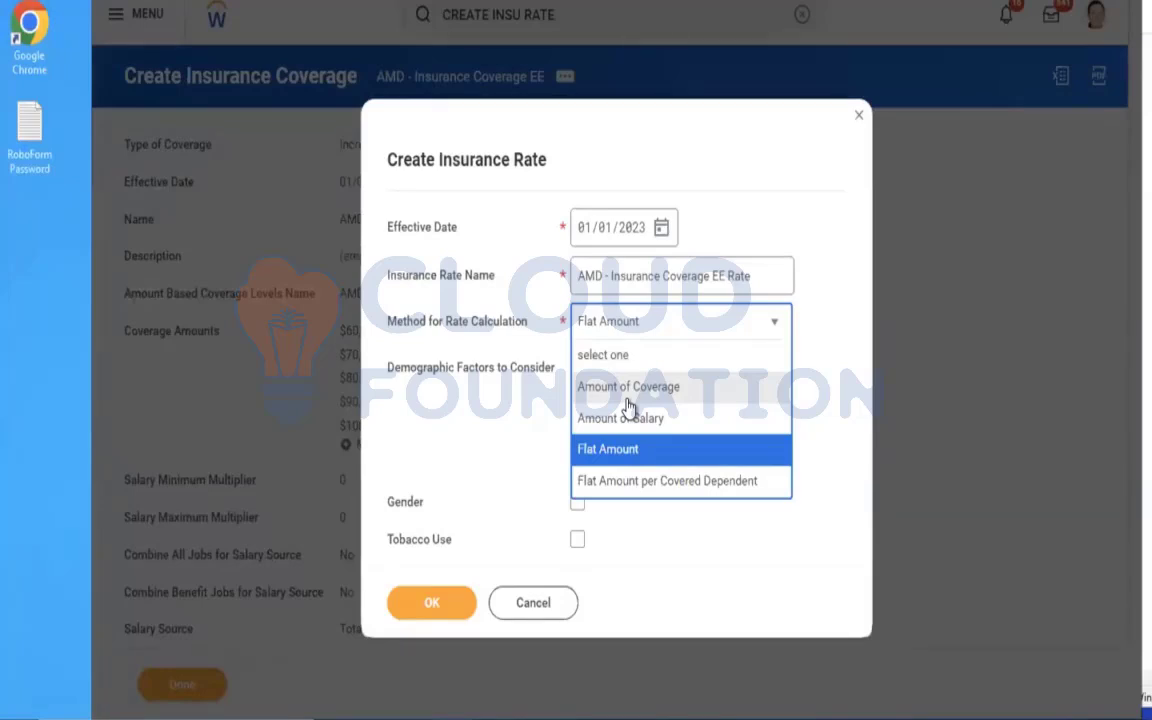
pyautogui.click(635, 452)
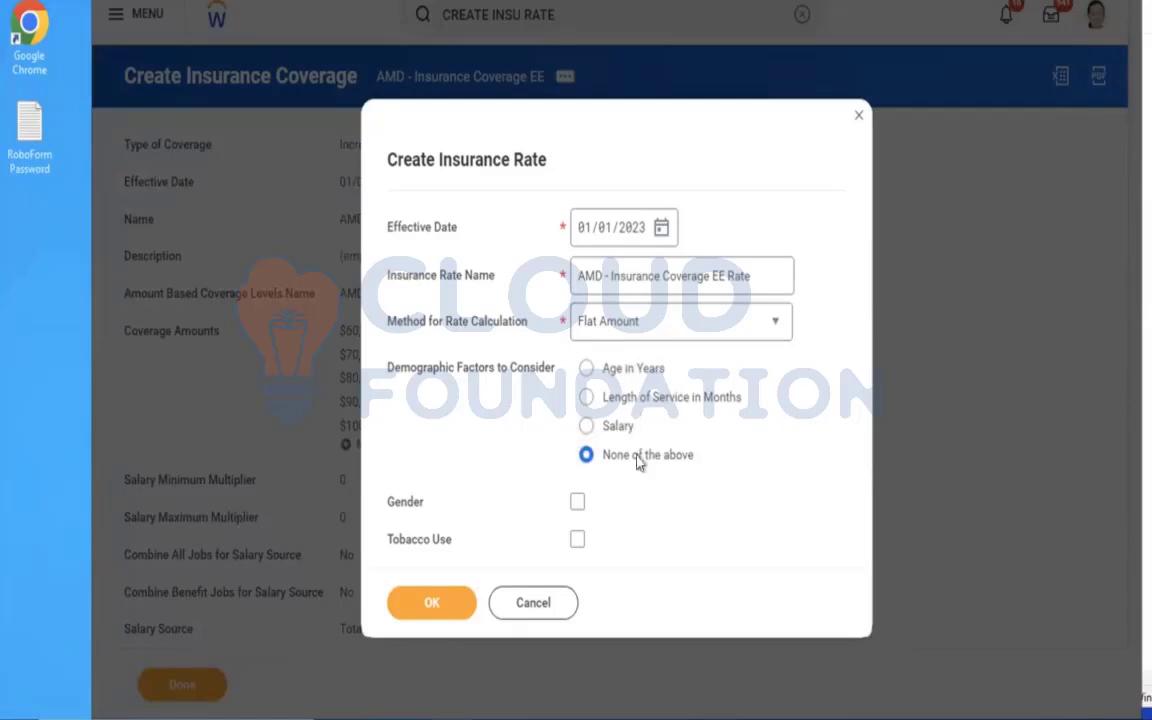
pyautogui.click(630, 332)
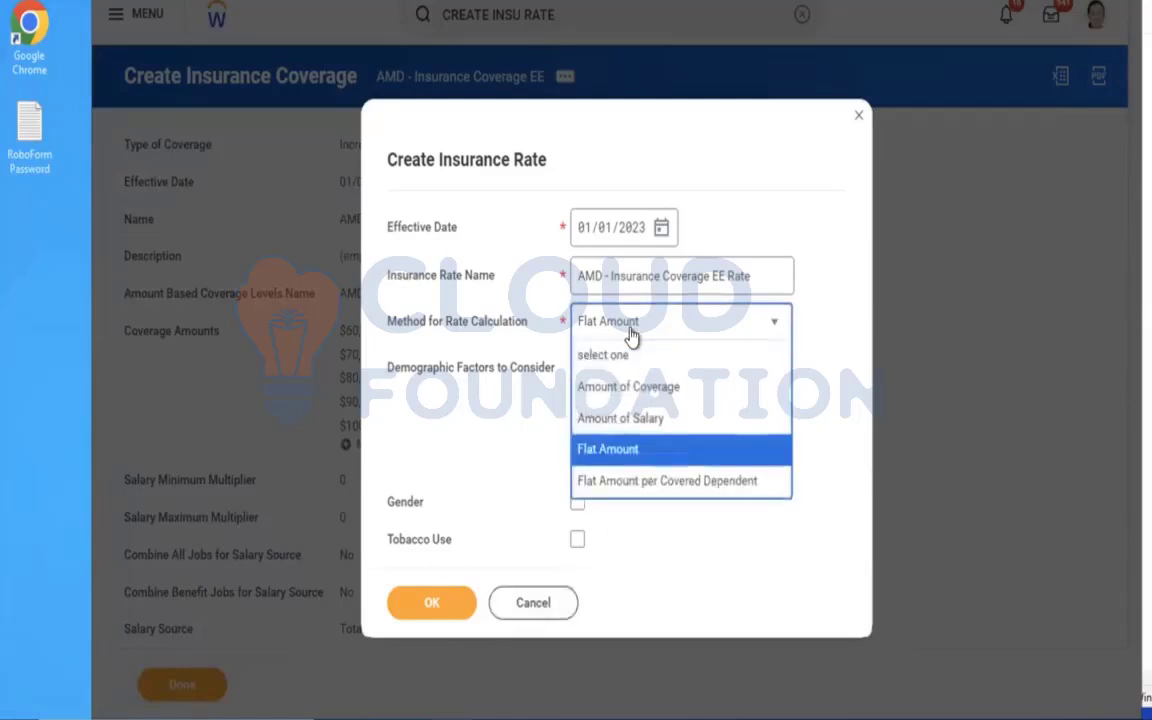
pyautogui.press('Up')
pyautogui.press('Up')
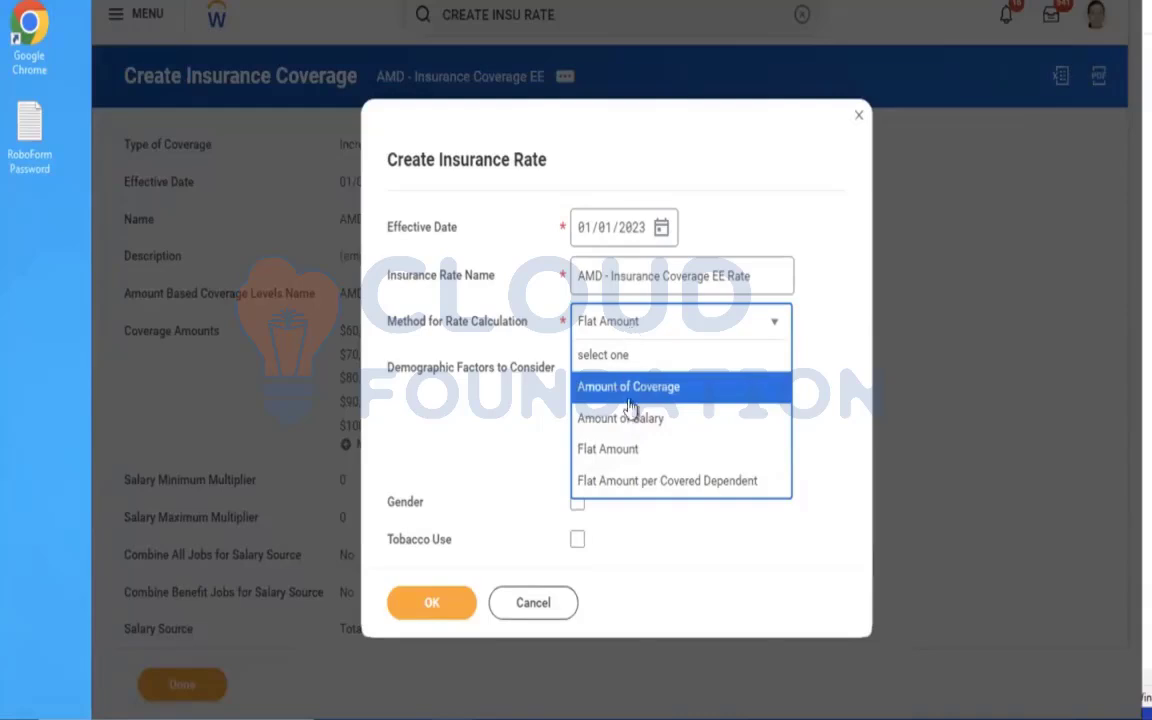
pyautogui.press('Down')
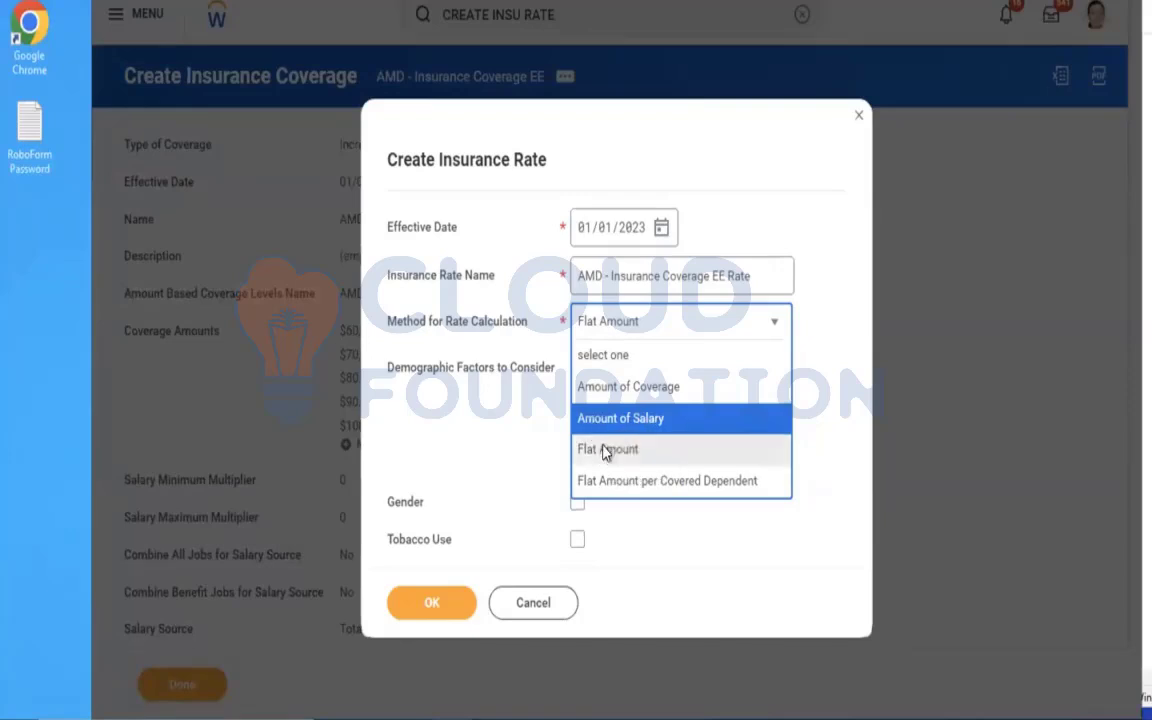
pyautogui.click(605, 451)
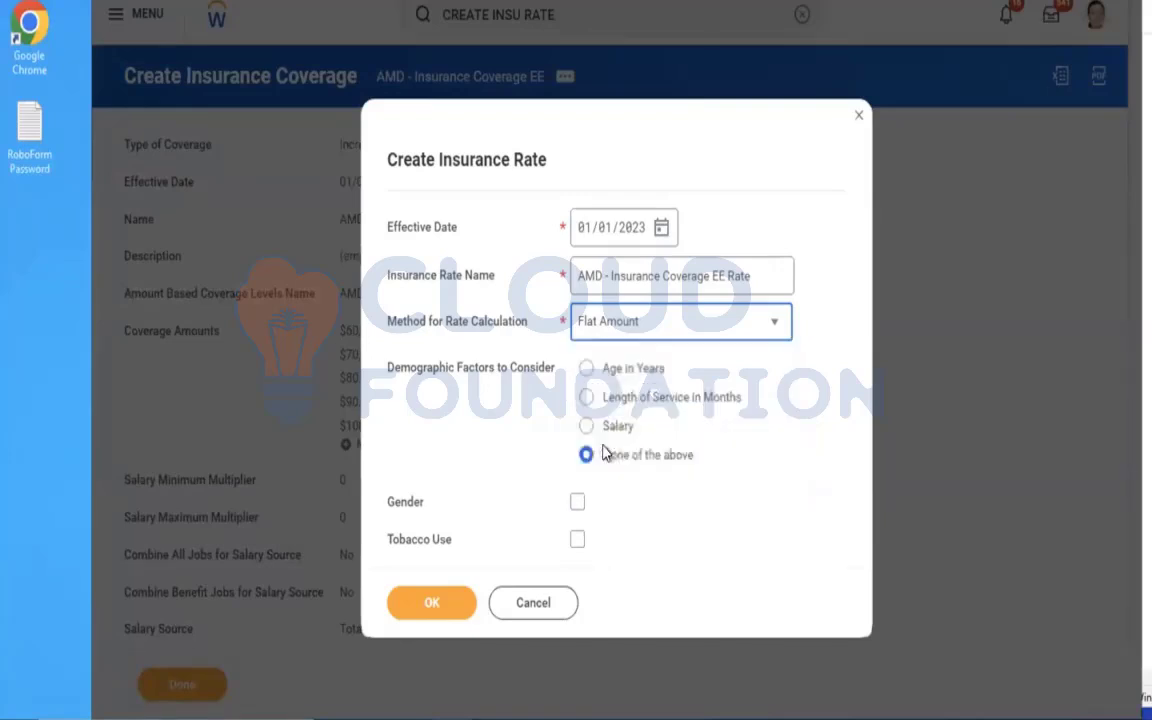
# Continue to the rate amounts, set the Employee Cost to 35 and save the insurance rate.
pyautogui.click(424, 599)
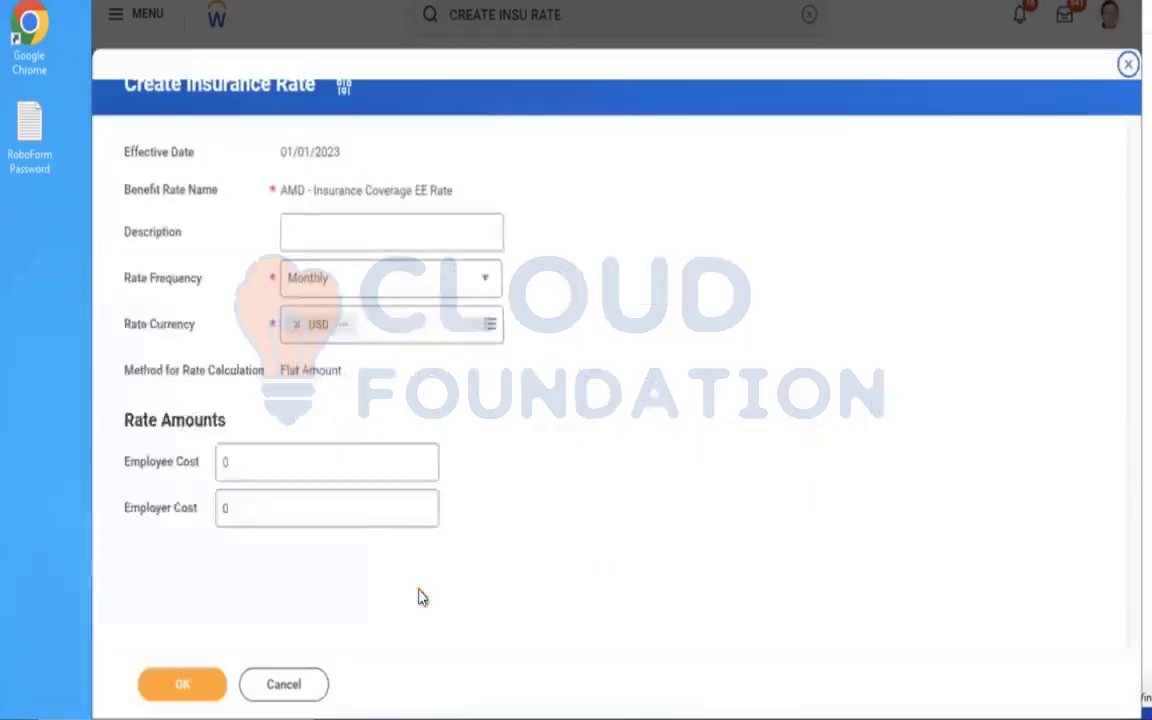
pyautogui.click(270, 472)
pyautogui.moveTo(144, 468); pyautogui.dragTo(93, 463)
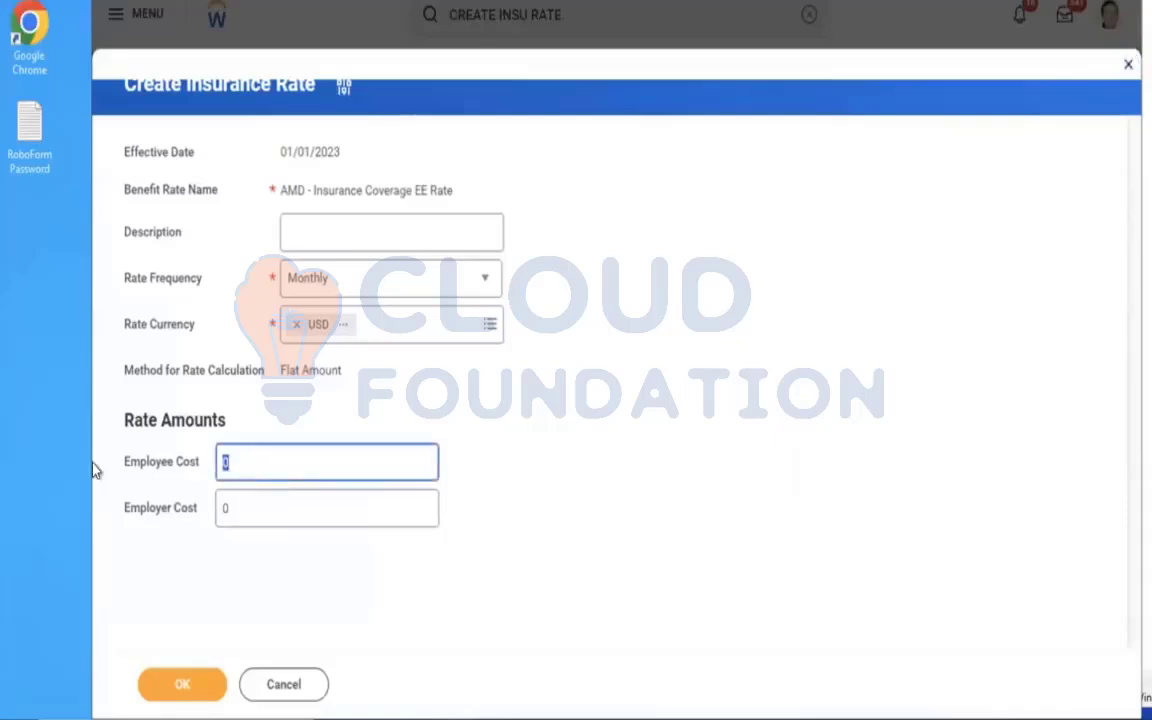
pyautogui.press('BackSpace')
pyautogui.write('25')
pyautogui.press('BackSpace')
pyautogui.press('BackSpace')
pyautogui.write('35')
pyautogui.click(509, 485)
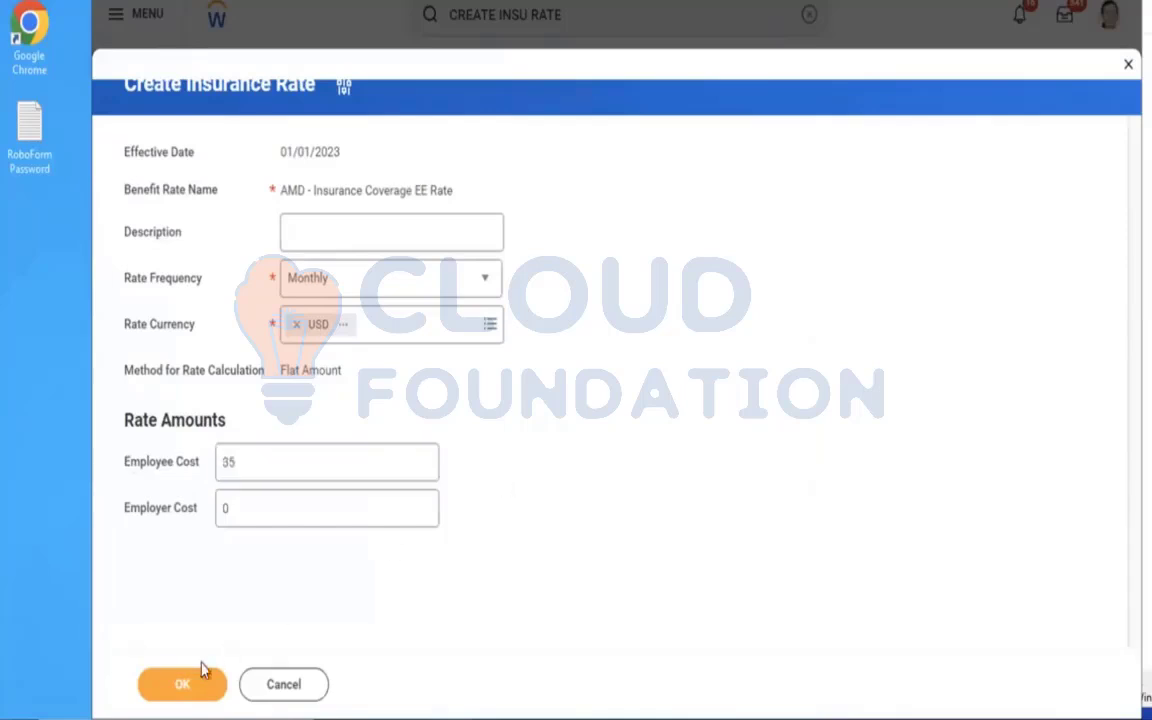
pyautogui.click(177, 686)
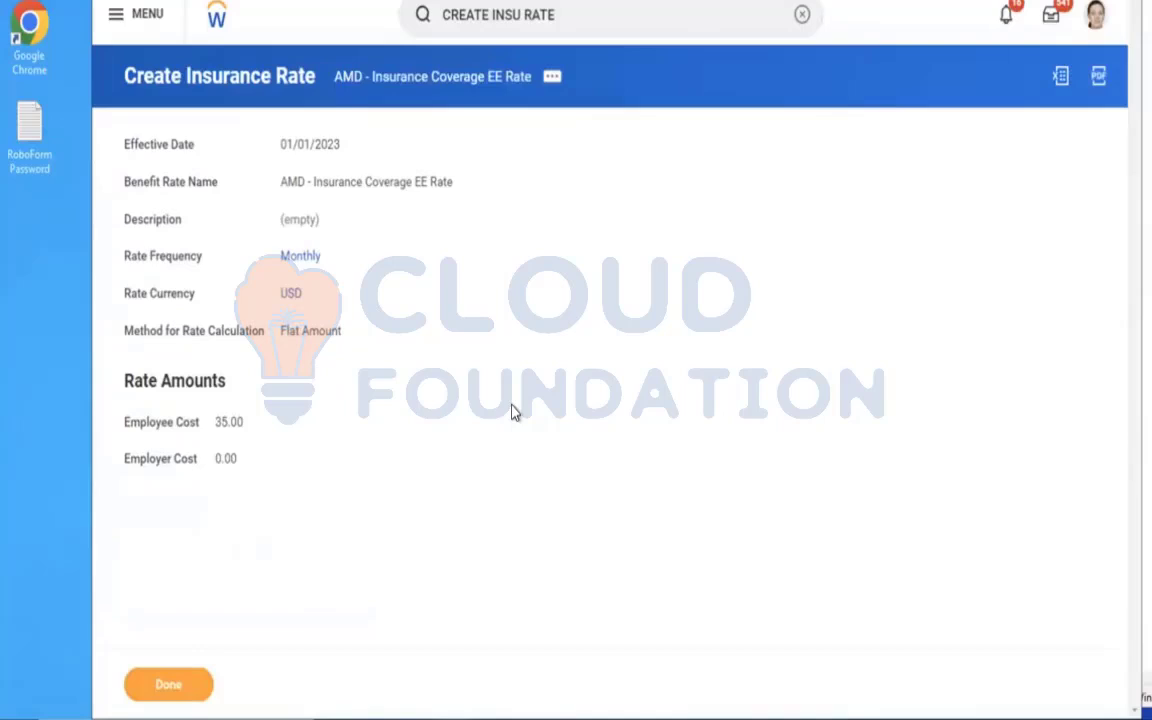
# Find and open the Maintain Benefit Coverage Types task and expand the Insurance Coverage Types section.
pyautogui.click(802, 18)
pyautogui.write('maint')
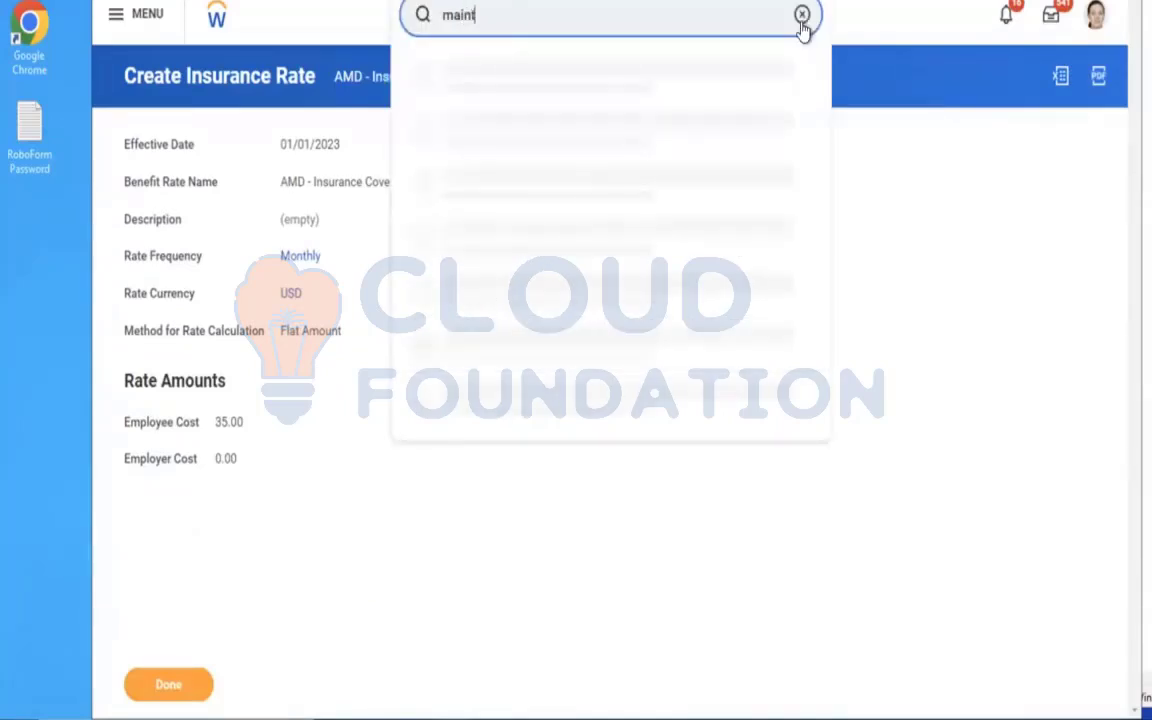
pyautogui.write('ain ben cov')
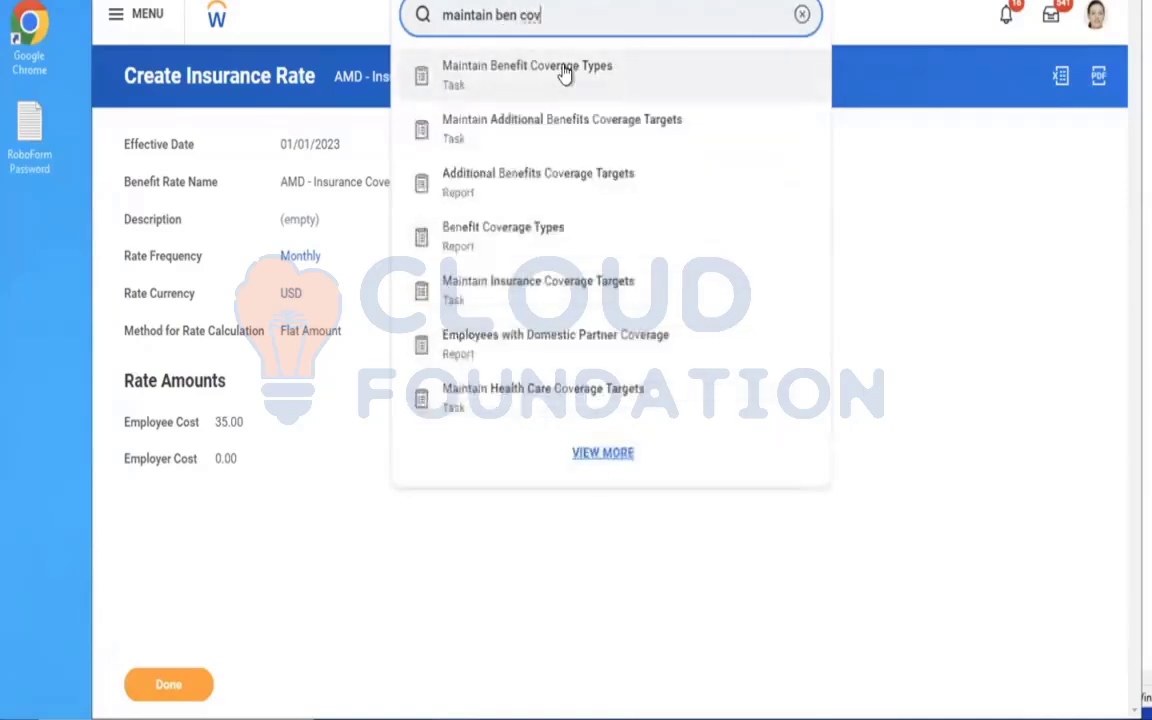
pyautogui.click(565, 75)
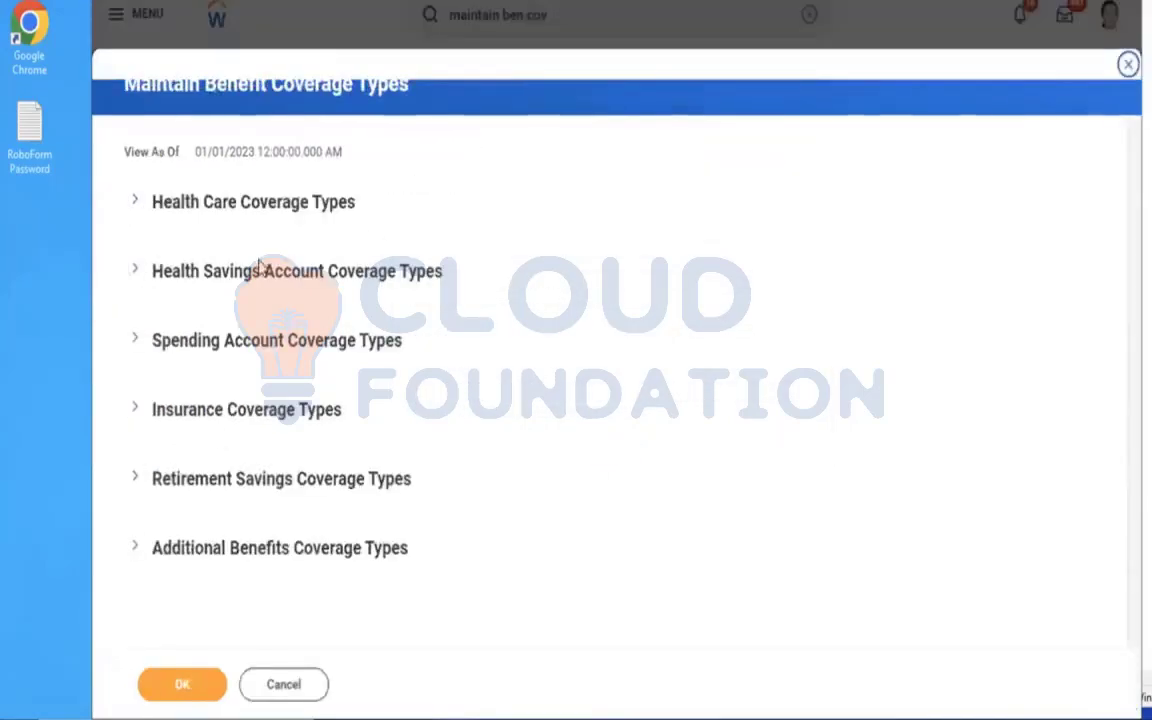
pyautogui.click(168, 420)
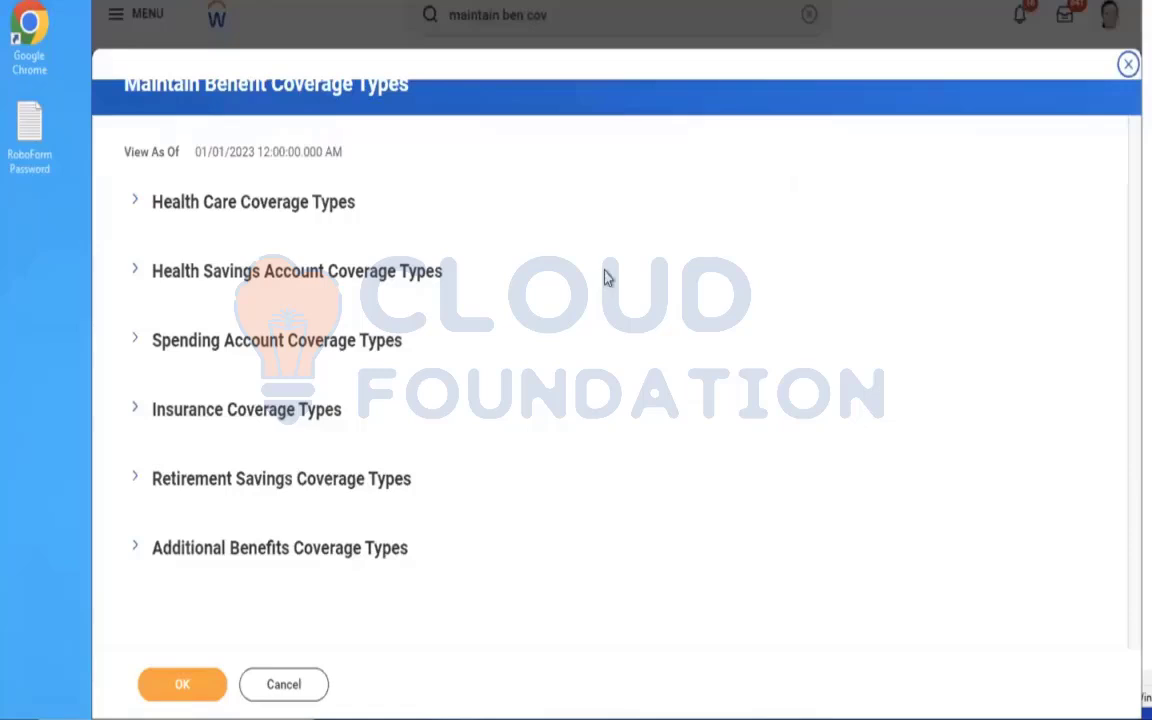
pyautogui.scroll(-3, 643, 257)
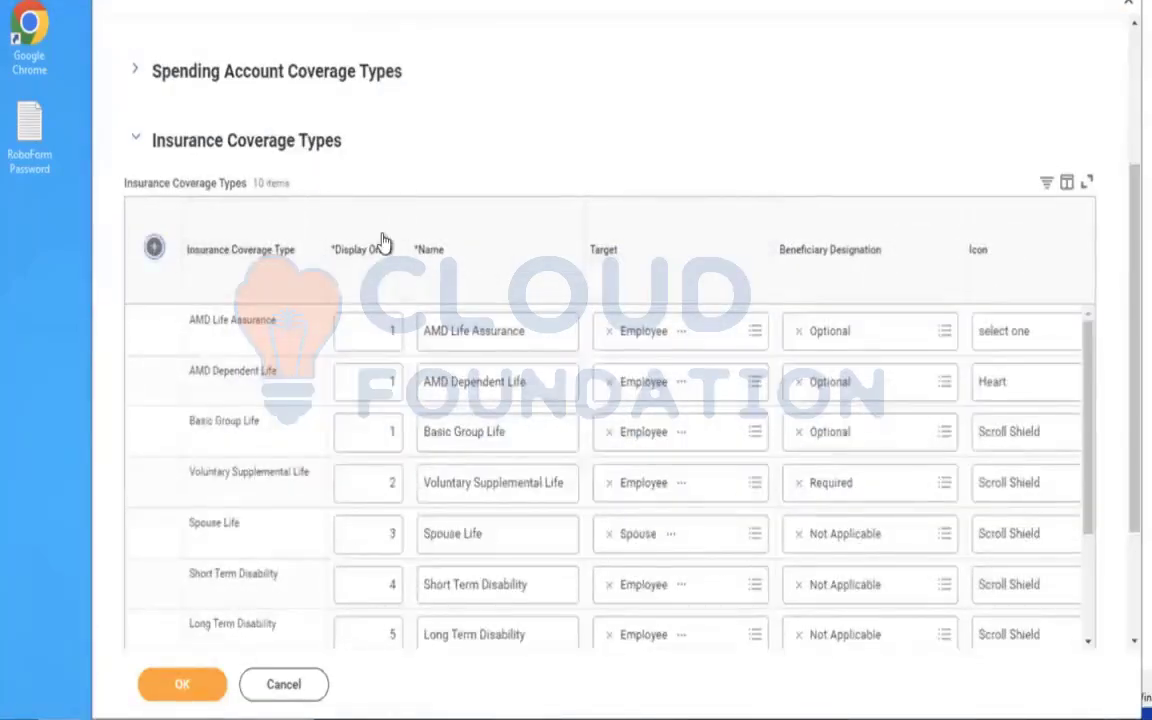
# Add a new insurance coverage type row named AMD - Life Insurance Coverage.
pyautogui.click(154, 246)
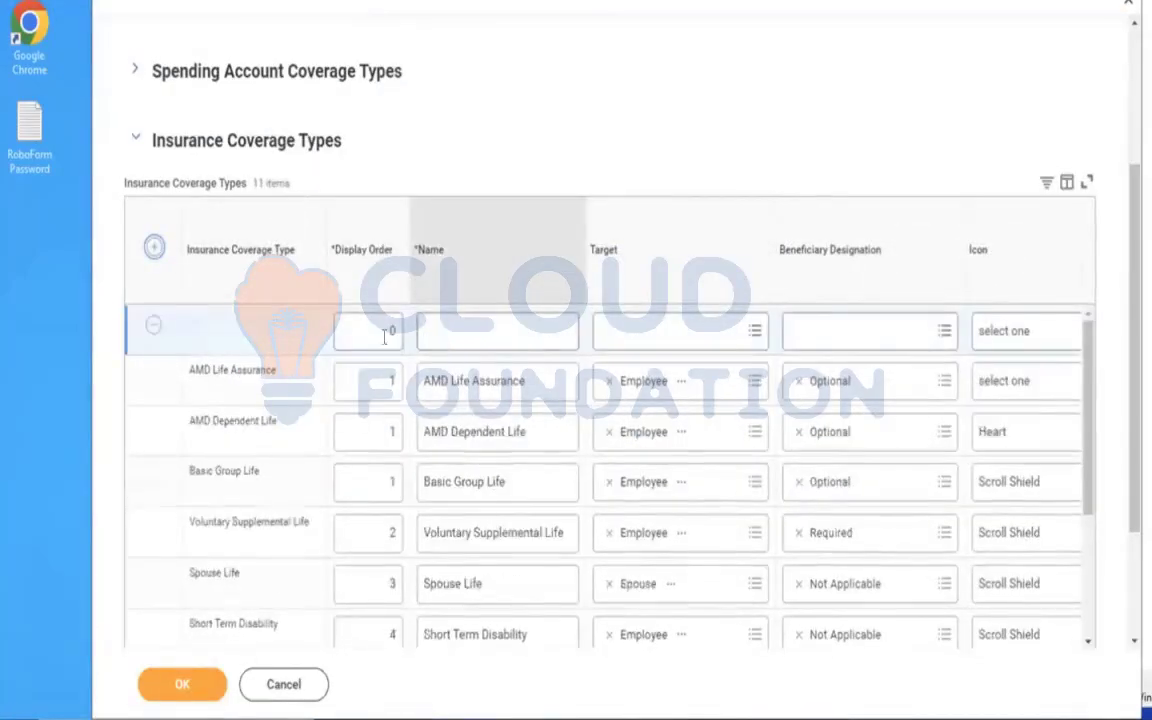
pyautogui.click(499, 334)
pyautogui.write('AMD ')
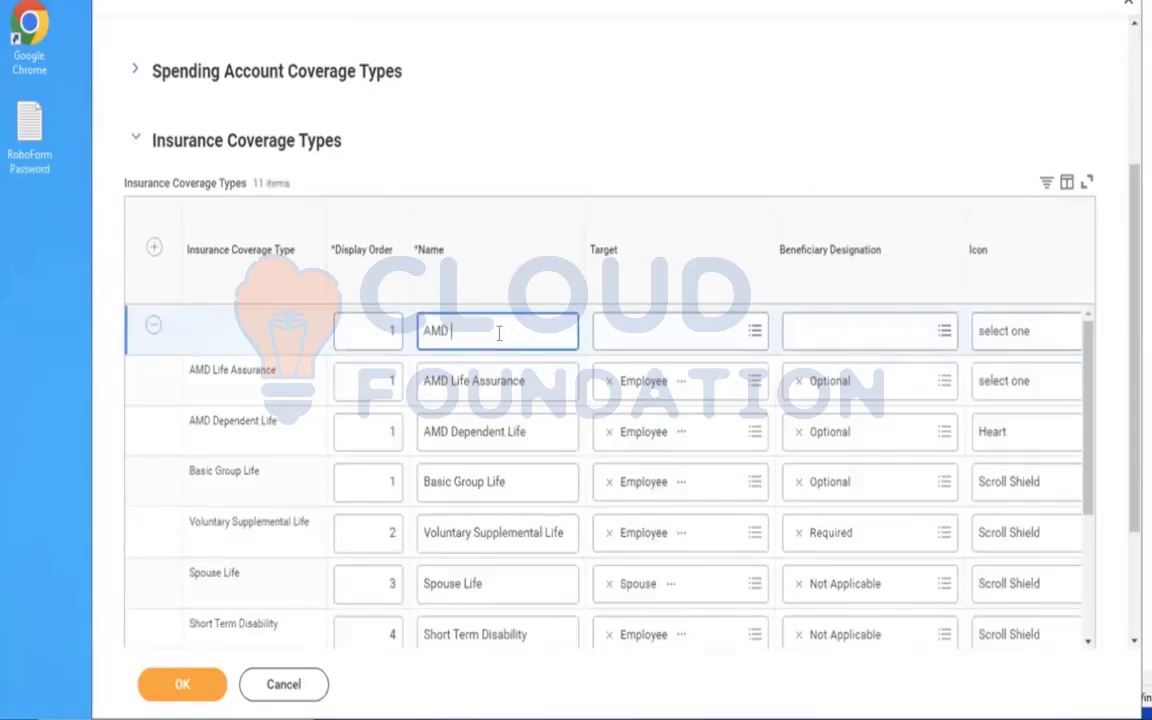
pyautogui.write('- E')
pyautogui.press('BackSpace')
pyautogui.write('Life')
pyautogui.write('Insurance Coverage')
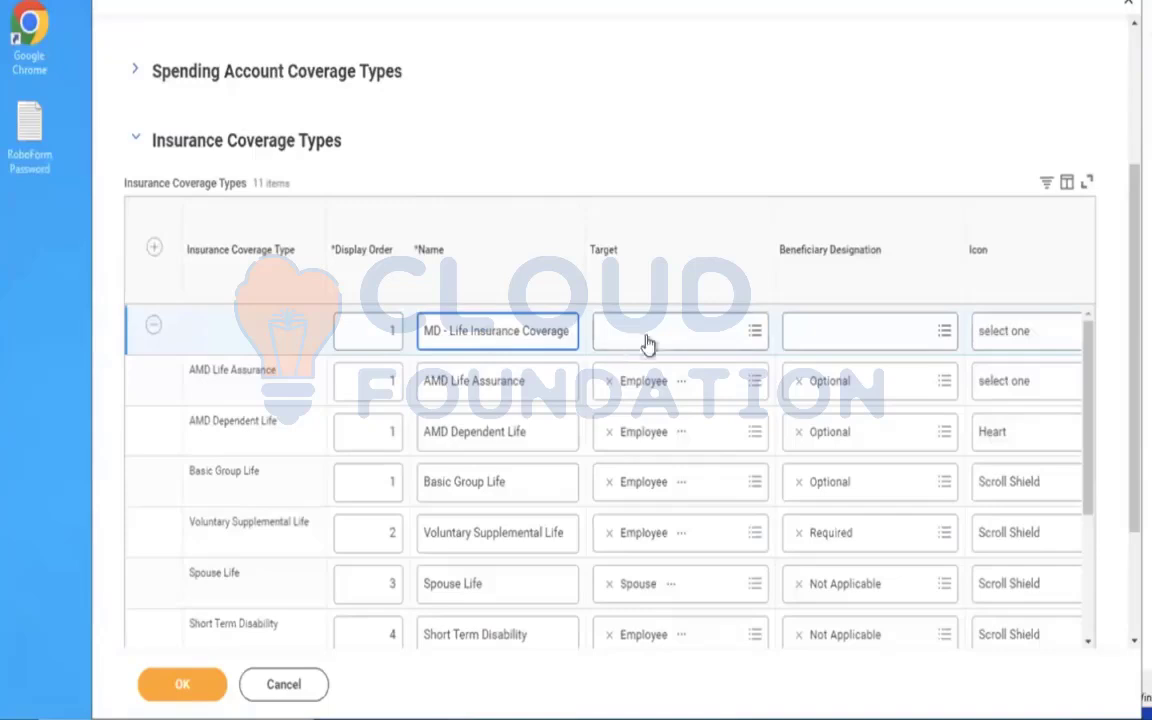
# Set the new AMD - Life Insurance Coverage row's target to Employee and its beneficiary designation to Optional.
pyautogui.click(655, 338)
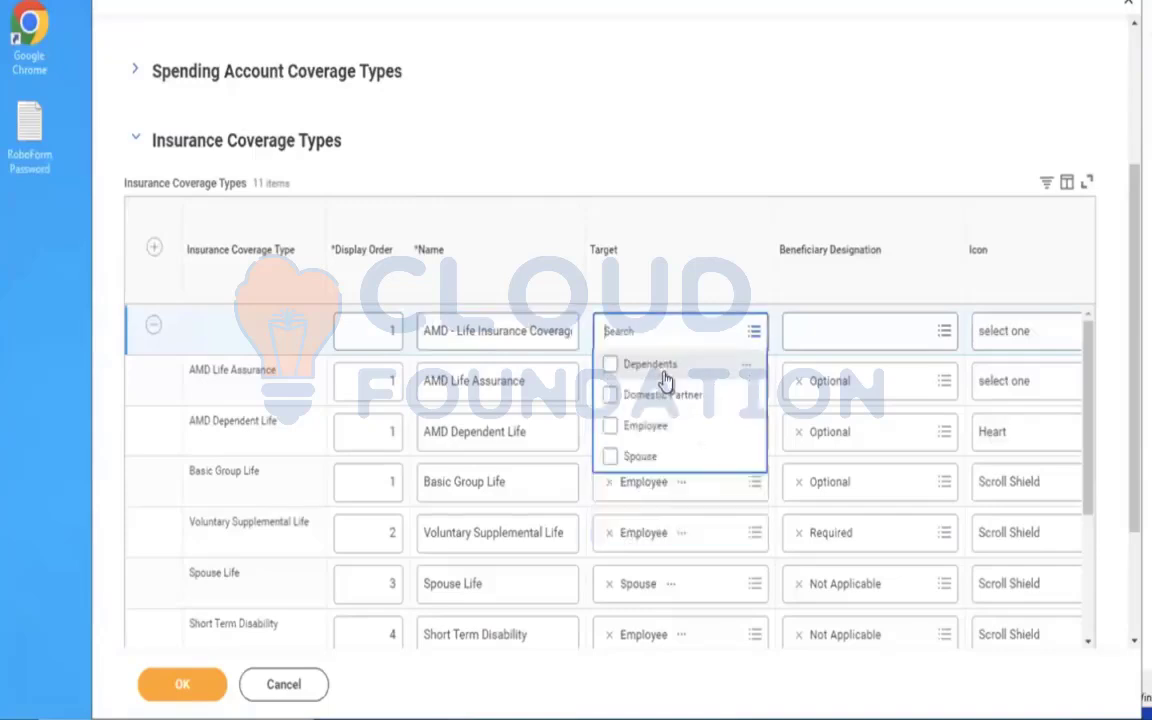
pyautogui.click(668, 428)
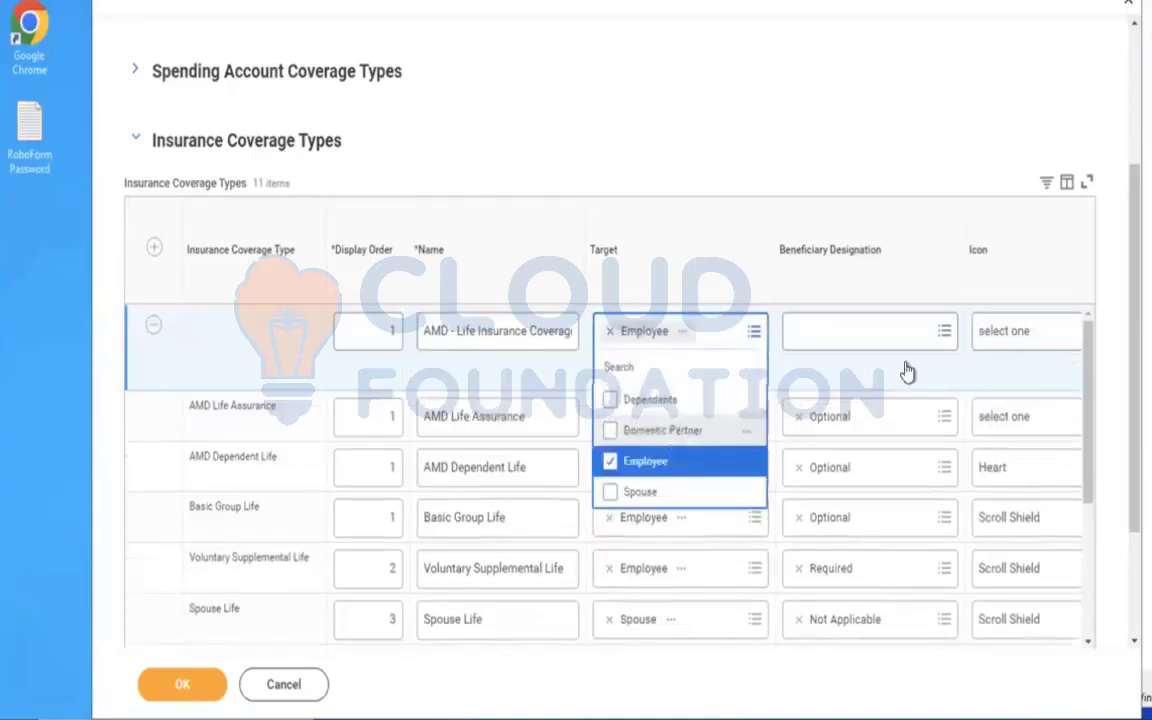
pyautogui.click(864, 333)
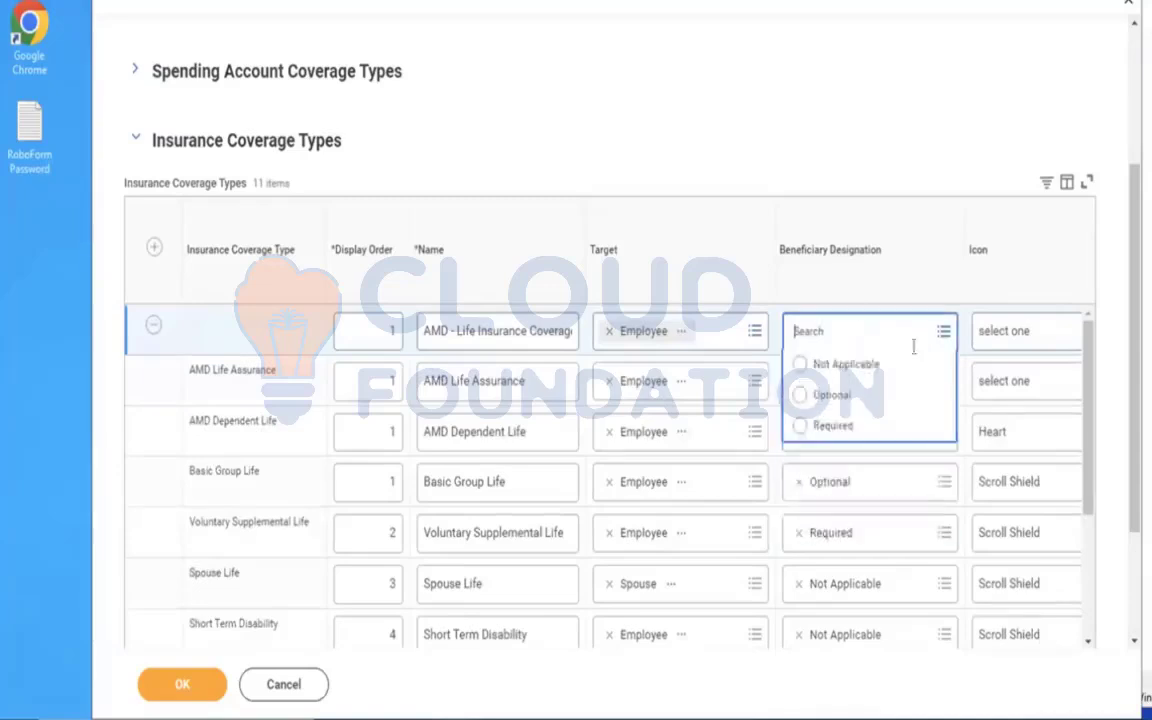
pyautogui.click(822, 394)
# Assign the Heart icon to the AMD - Life Insurance Coverage row and save the benefit coverage types.
pyautogui.doubleClick(1000, 337)
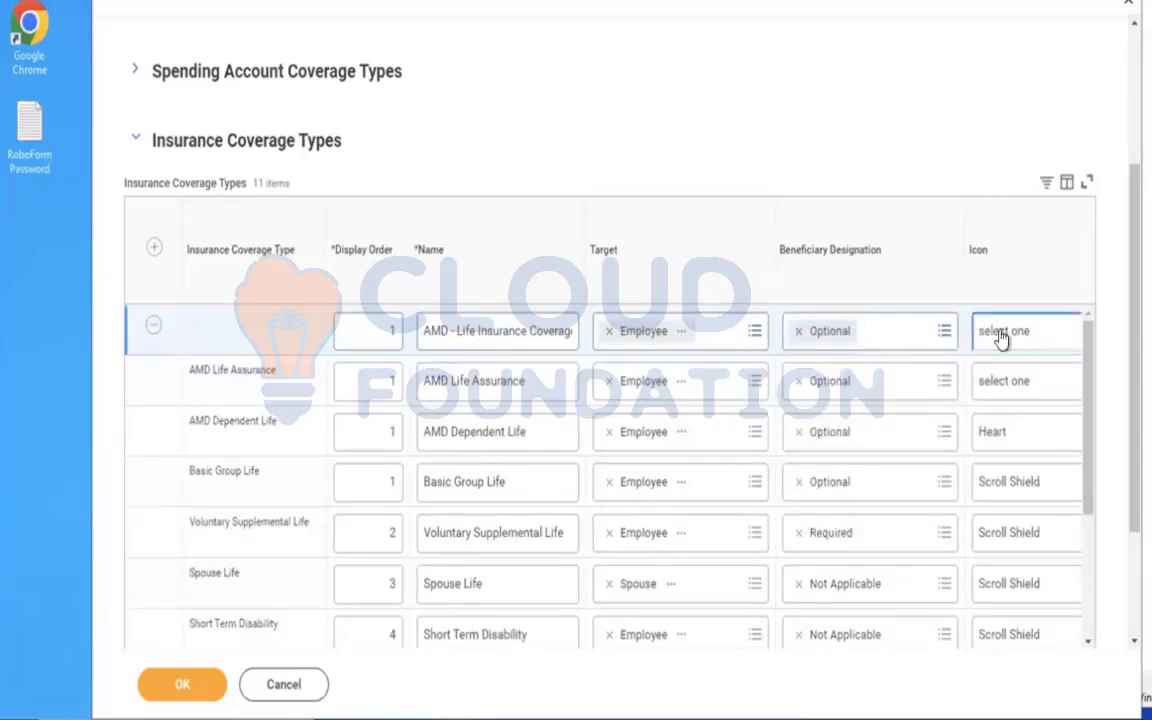
pyautogui.click(1021, 347)
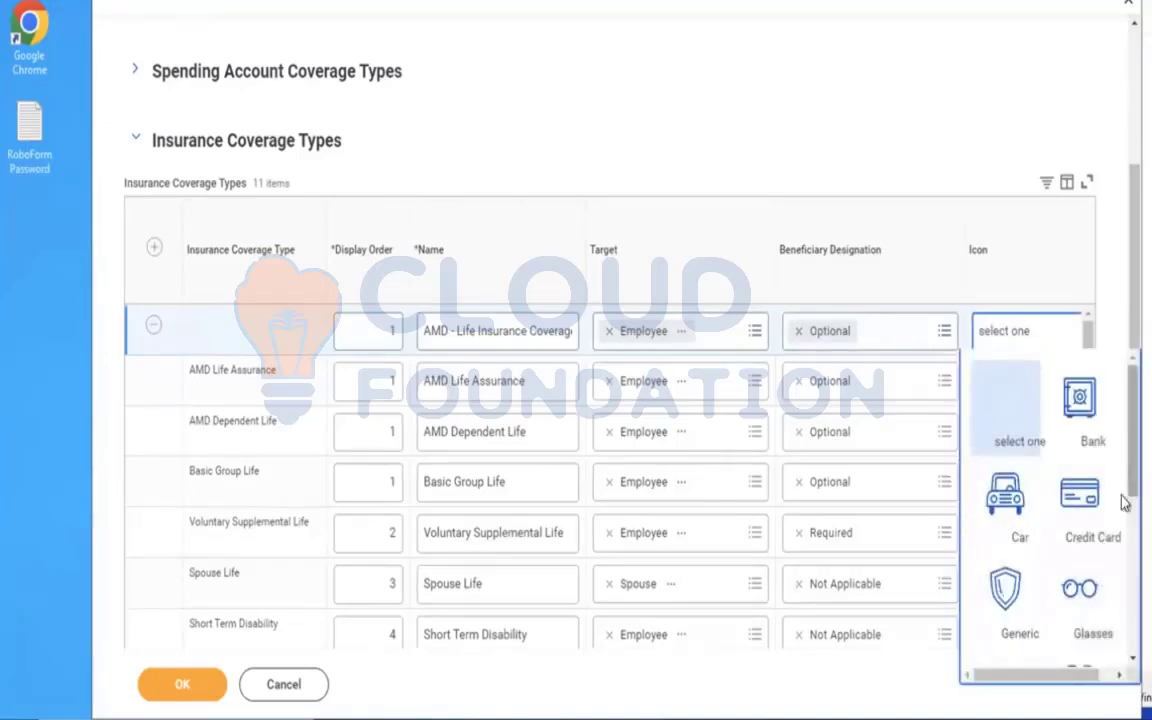
pyautogui.scroll(-2, 1121, 470)
pyautogui.click(1080, 505)
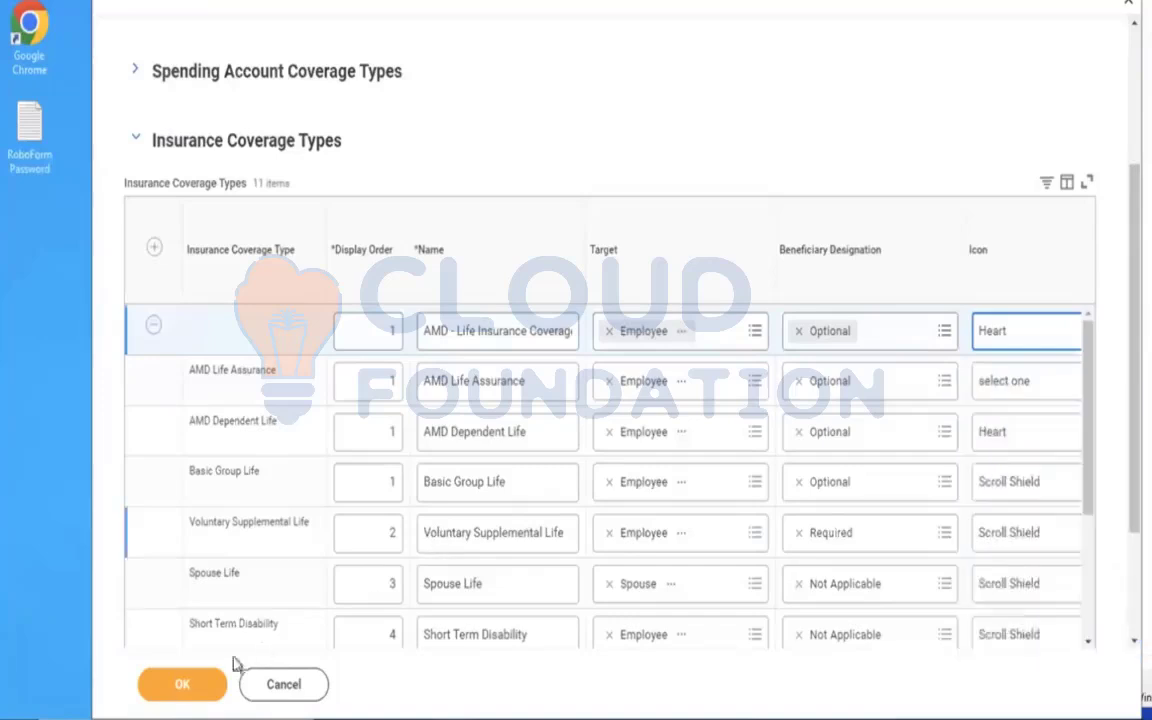
pyautogui.click(162, 699)
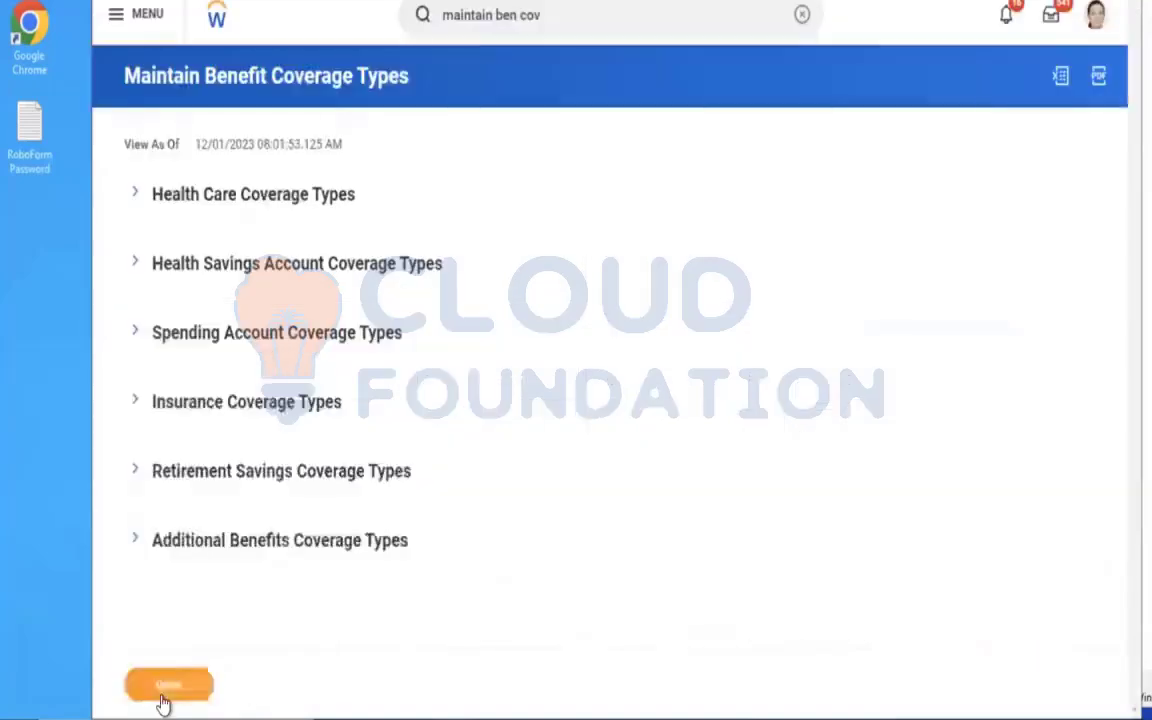
# Find and open the Create Benefit Plan task.
pyautogui.click(802, 15)
pyautogui.write('create ben plan')
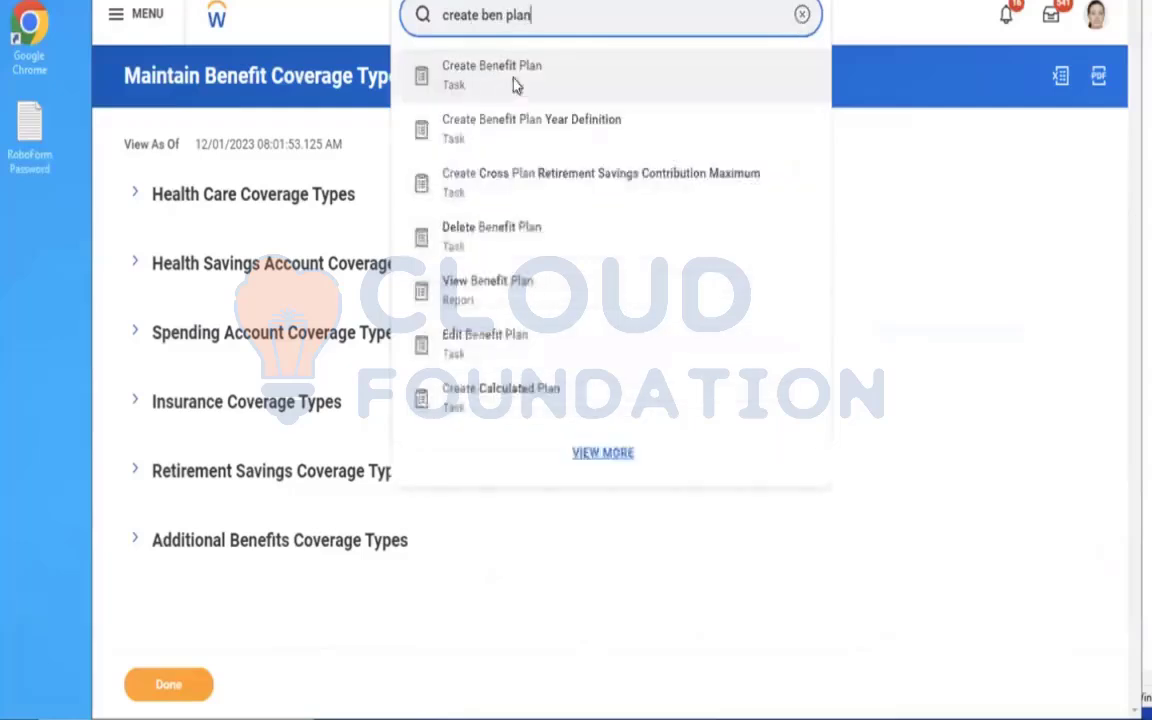
pyautogui.click(586, 80)
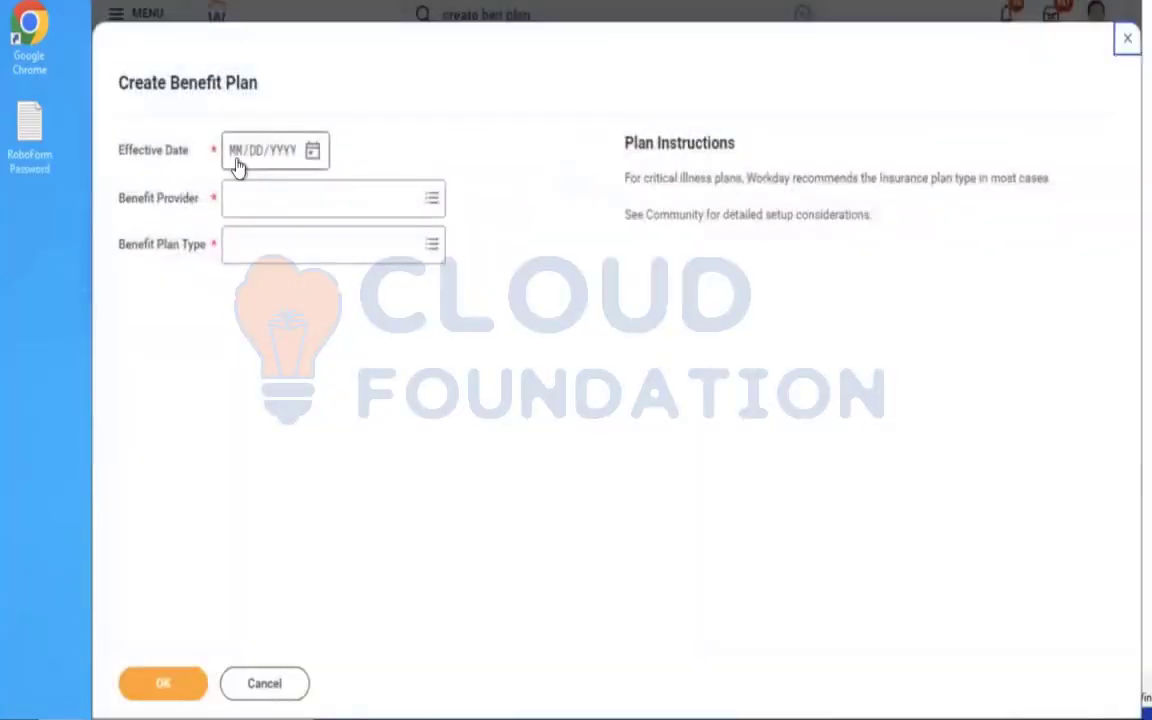
# Set the effective date to 01/01/2023, the benefit provider to Aviva and the plan type to Insurance Coverage Plan, and continue.
pyautogui.click(236, 167)
pyautogui.write('01/01/2023')
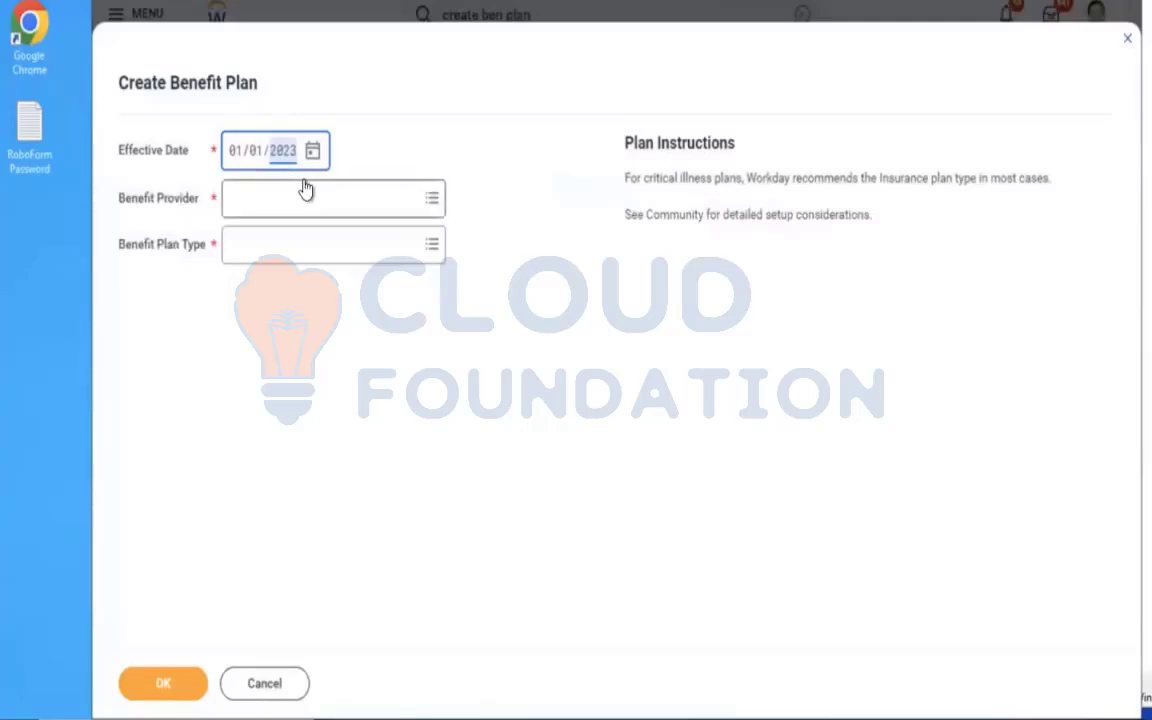
pyautogui.click(283, 200)
pyautogui.write('cviva')
pyautogui.press('Return')
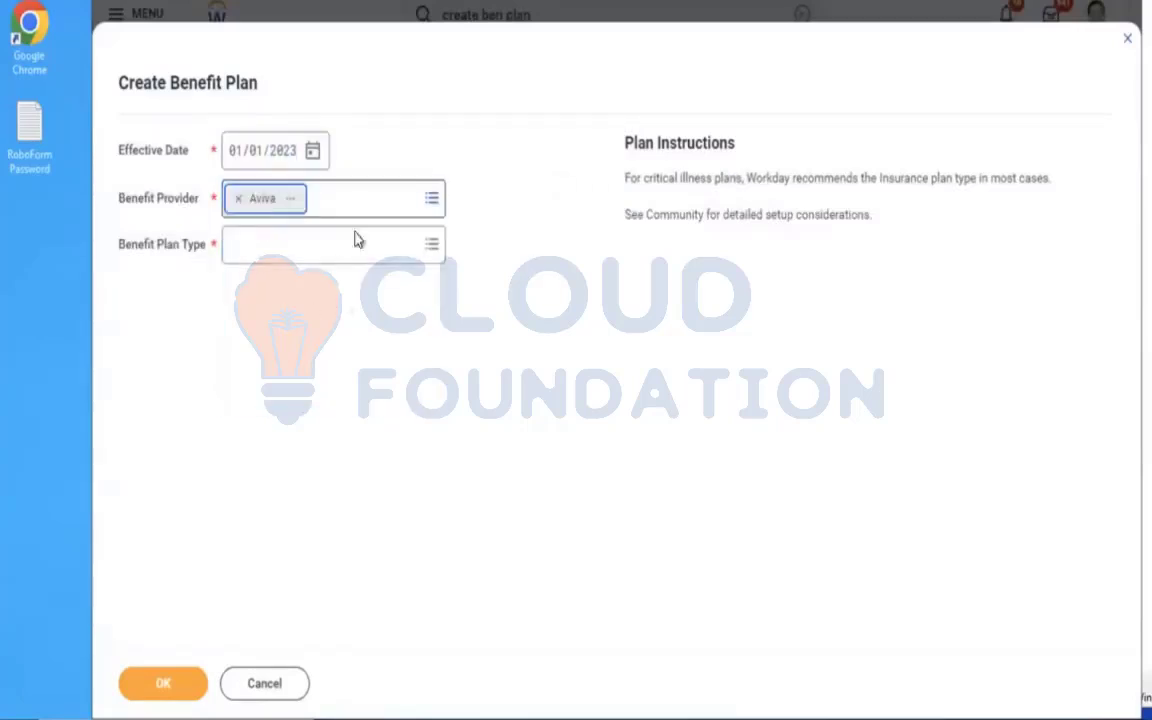
pyautogui.click(302, 258)
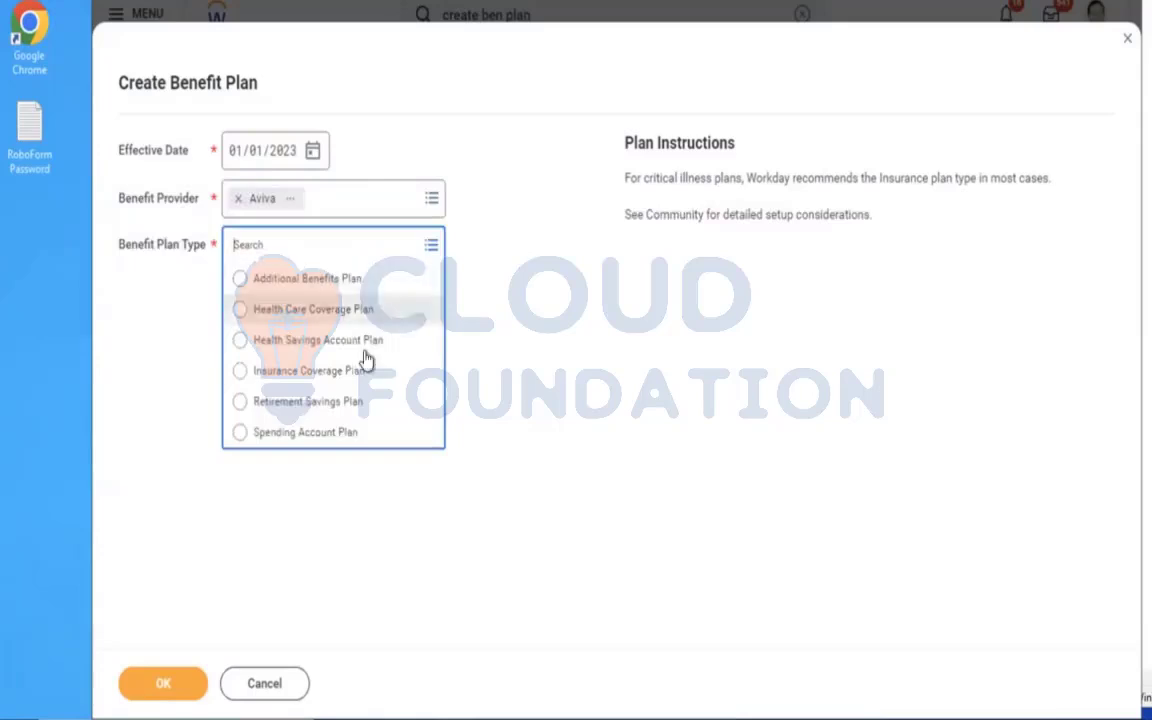
pyautogui.click(260, 376)
pyautogui.click(160, 681)
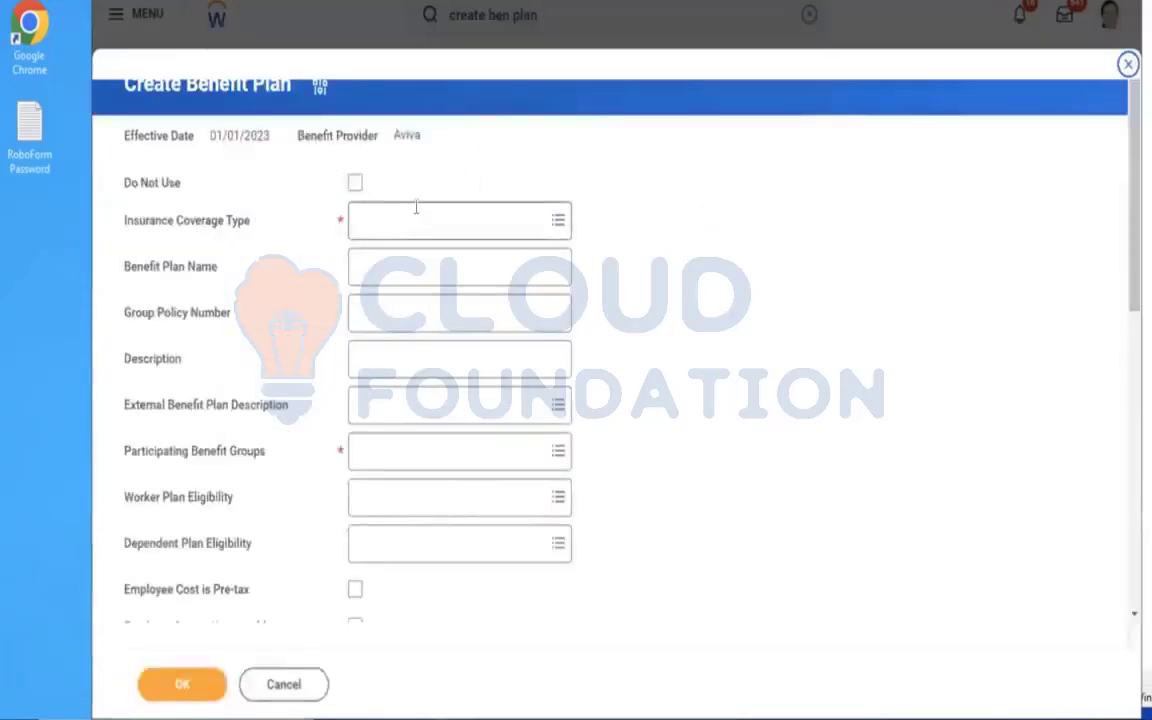
# Choose AMD - Life Insurance Coverage as the plan's insurance coverage type and name the benefit plan Employer.
pyautogui.click(416, 210)
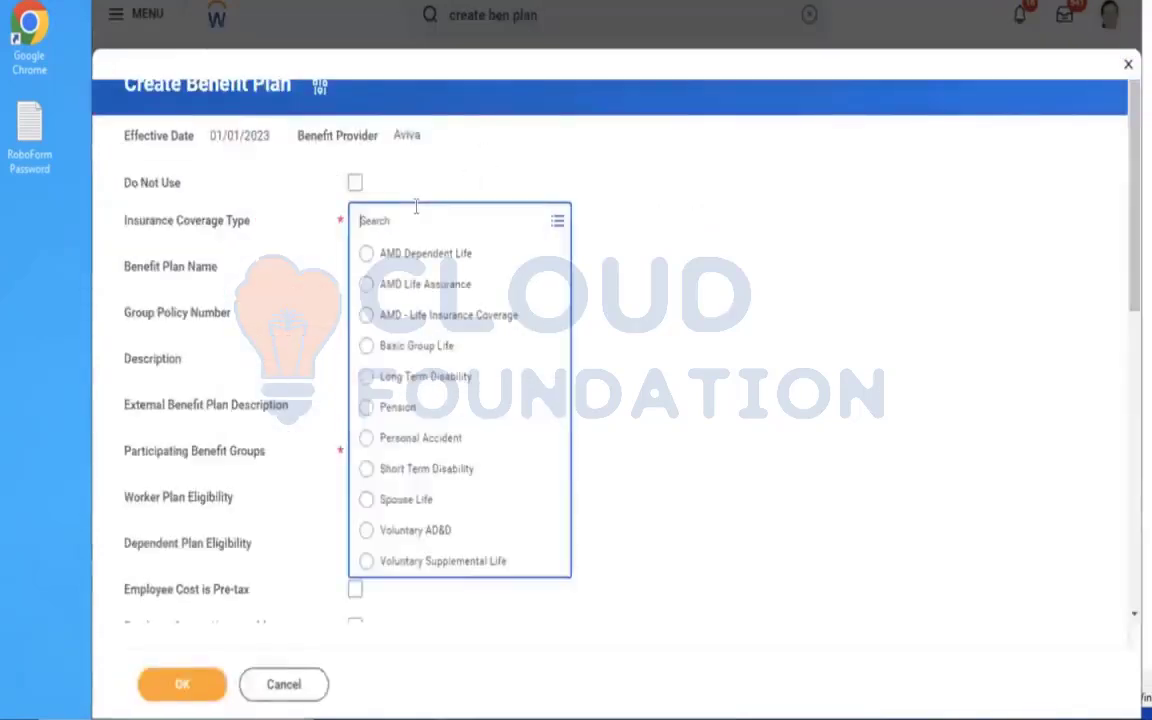
pyautogui.click(450, 315)
pyautogui.click(418, 280)
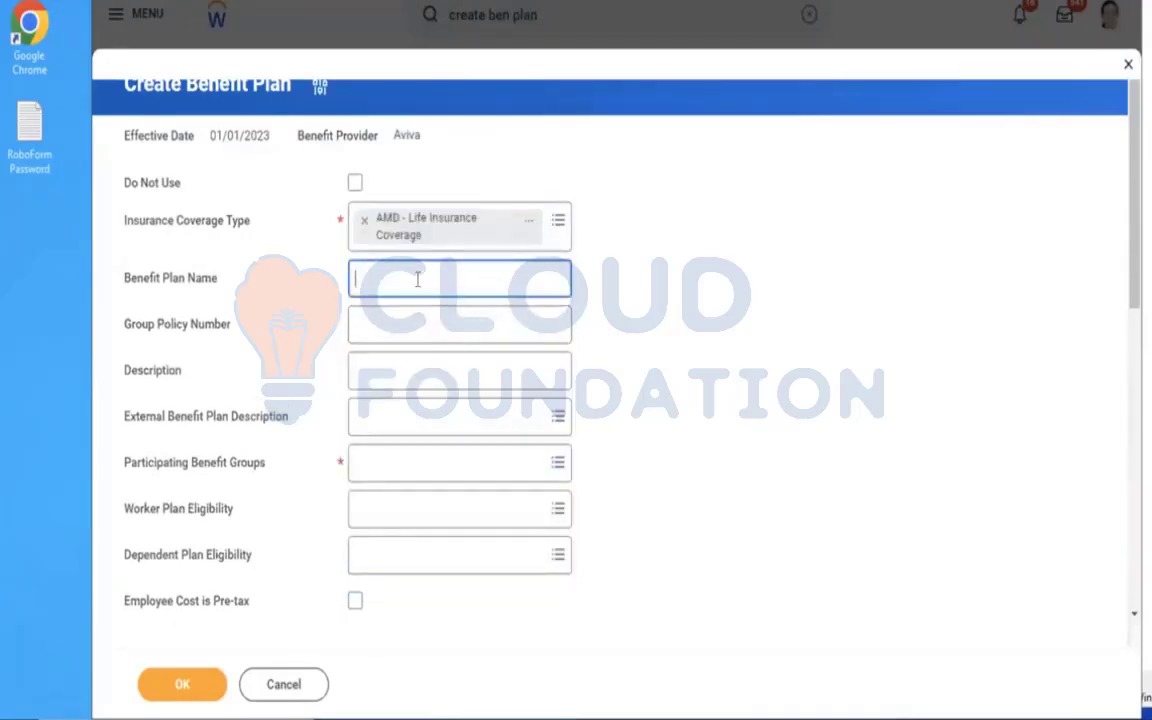
pyautogui.write('ER')
pyautogui.write('ployer')
# Add Active Employees in U.S. - Salaried as the plan's participating benefit group.
pyautogui.click(381, 455)
pyautogui.click(411, 402)
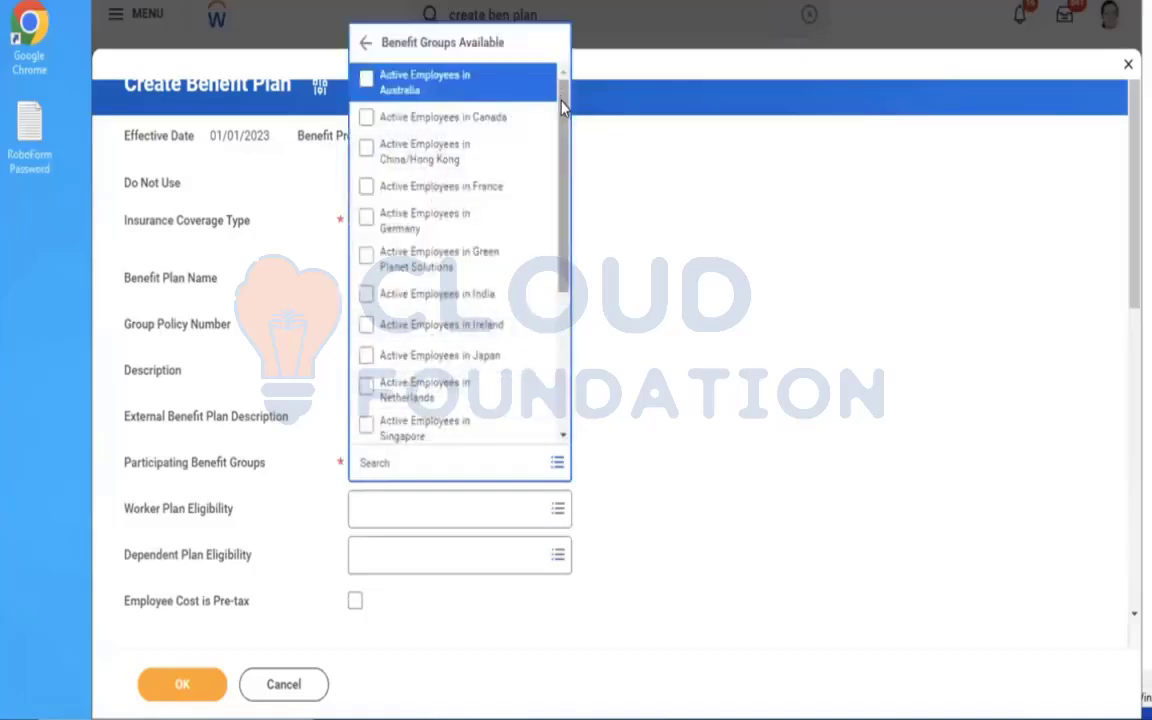
pyautogui.moveTo(557, 266); pyautogui.dragTo(558, 386)
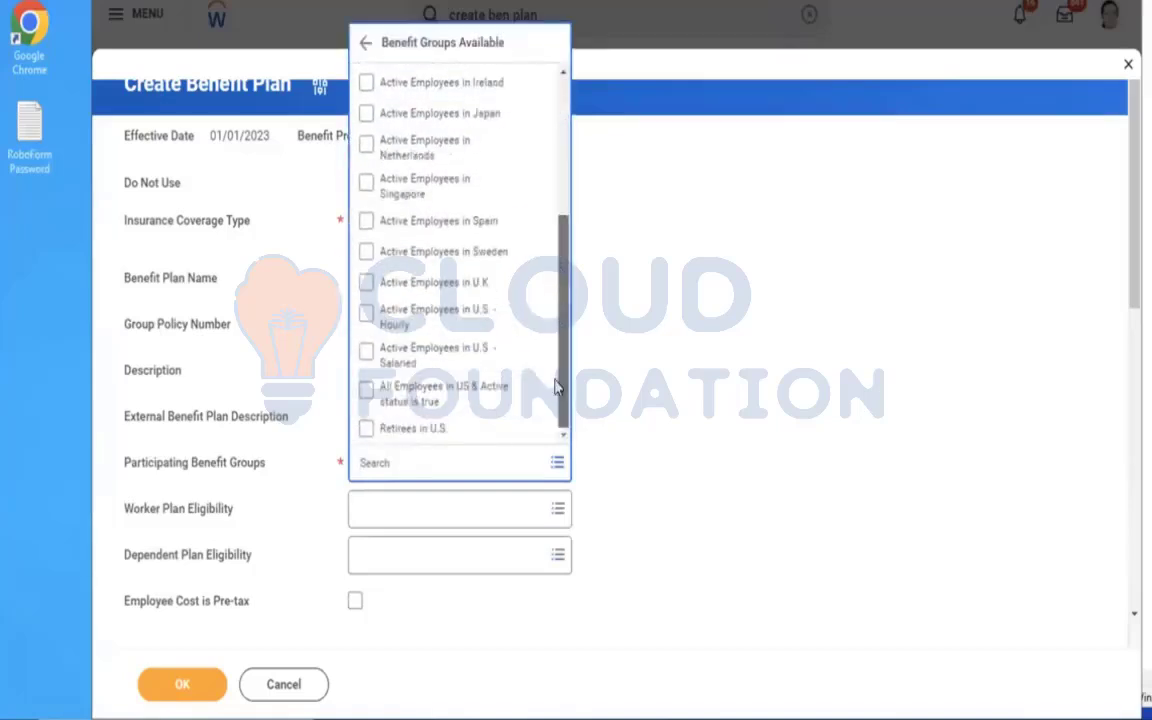
pyautogui.click(411, 366)
pyautogui.click(818, 362)
# Select who the benefit plan covers.
pyautogui.scroll(-3, 818, 362)
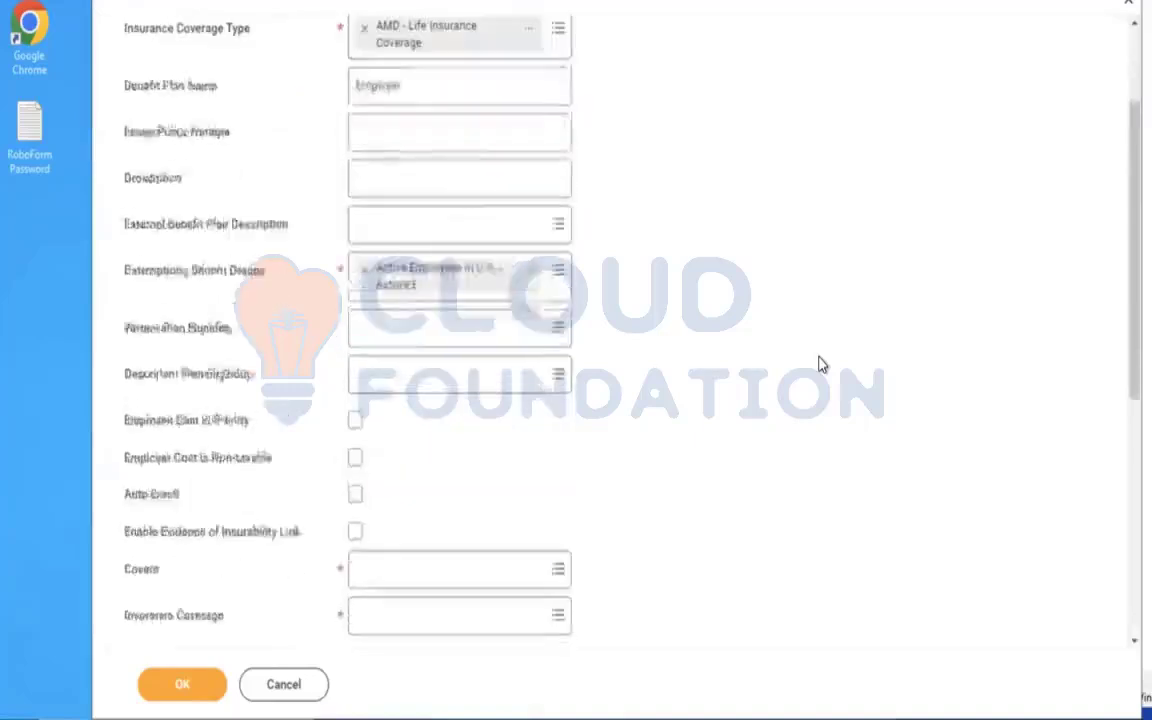
pyautogui.click(427, 343)
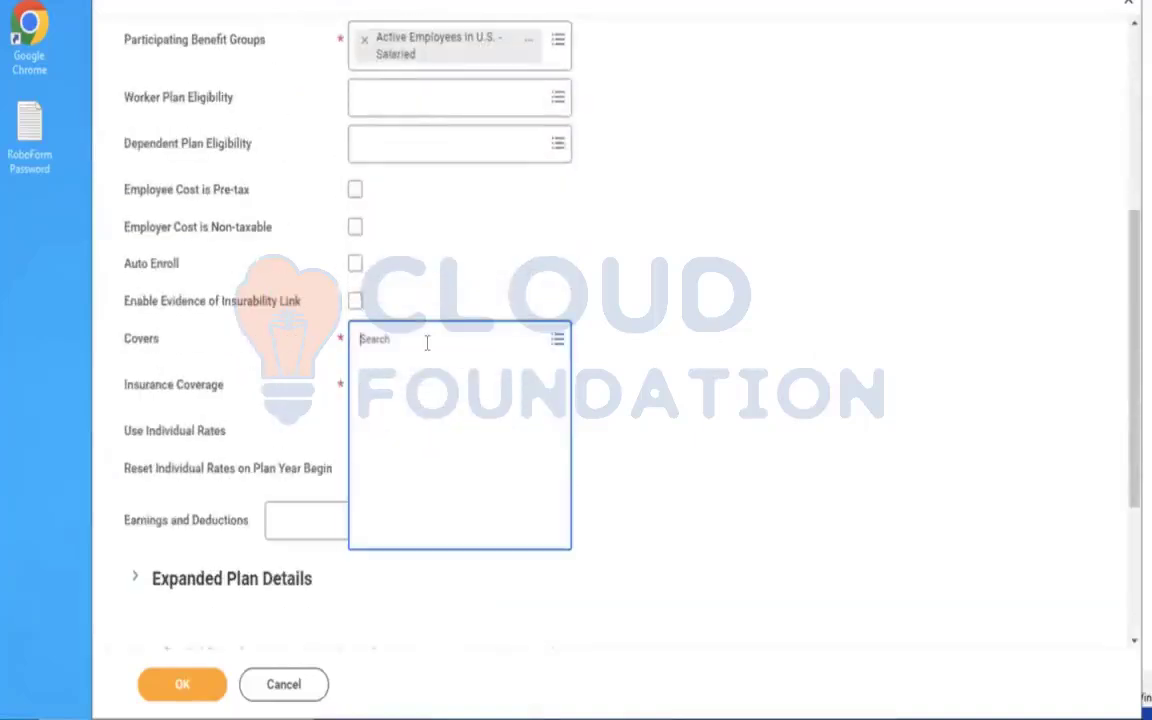
pyautogui.click(381, 374)
# Search the insurance coverages for amd and examine the details of AMD - Insurance Coverage EE and AMD - Life Assurance Coverage.
pyautogui.click(447, 384)
pyautogui.write('amd')
pyautogui.press('Return')
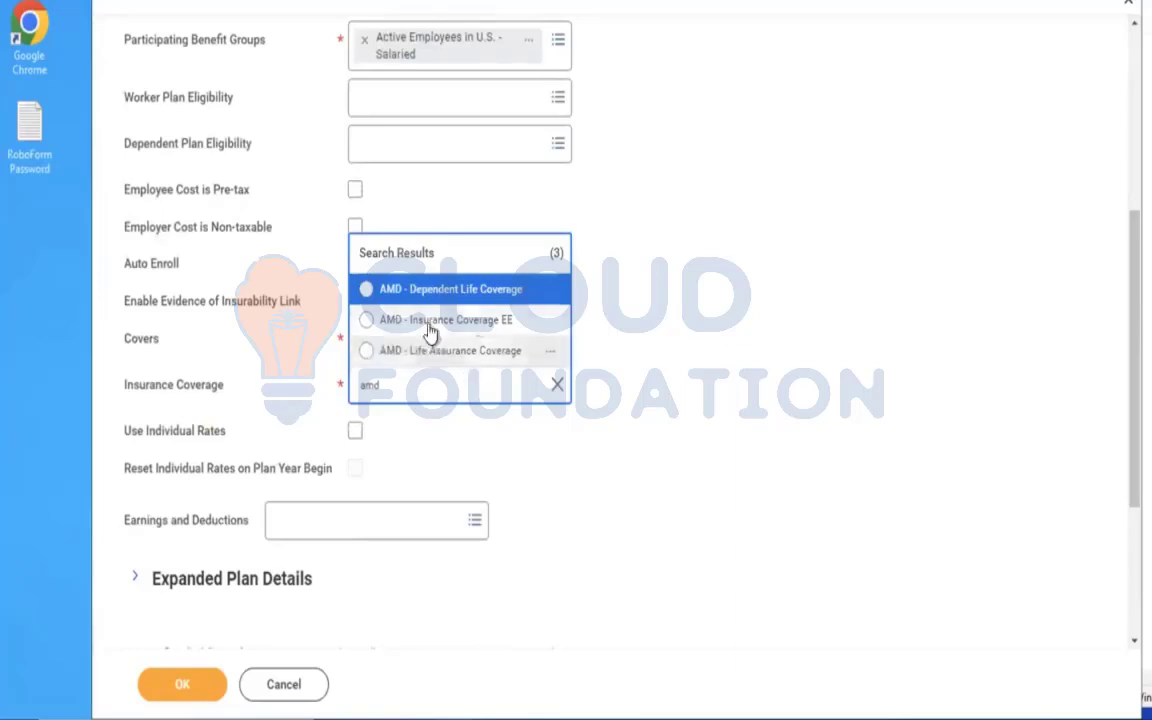
pyautogui.moveTo(545, 327)
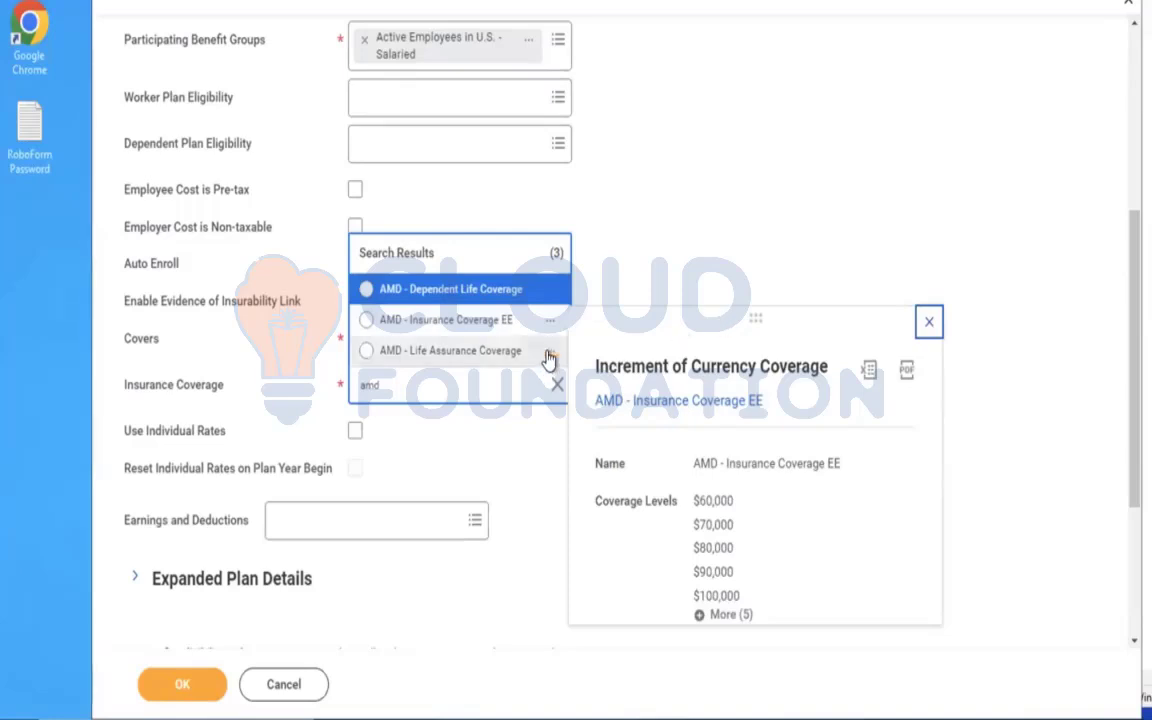
pyautogui.moveTo(549, 358)
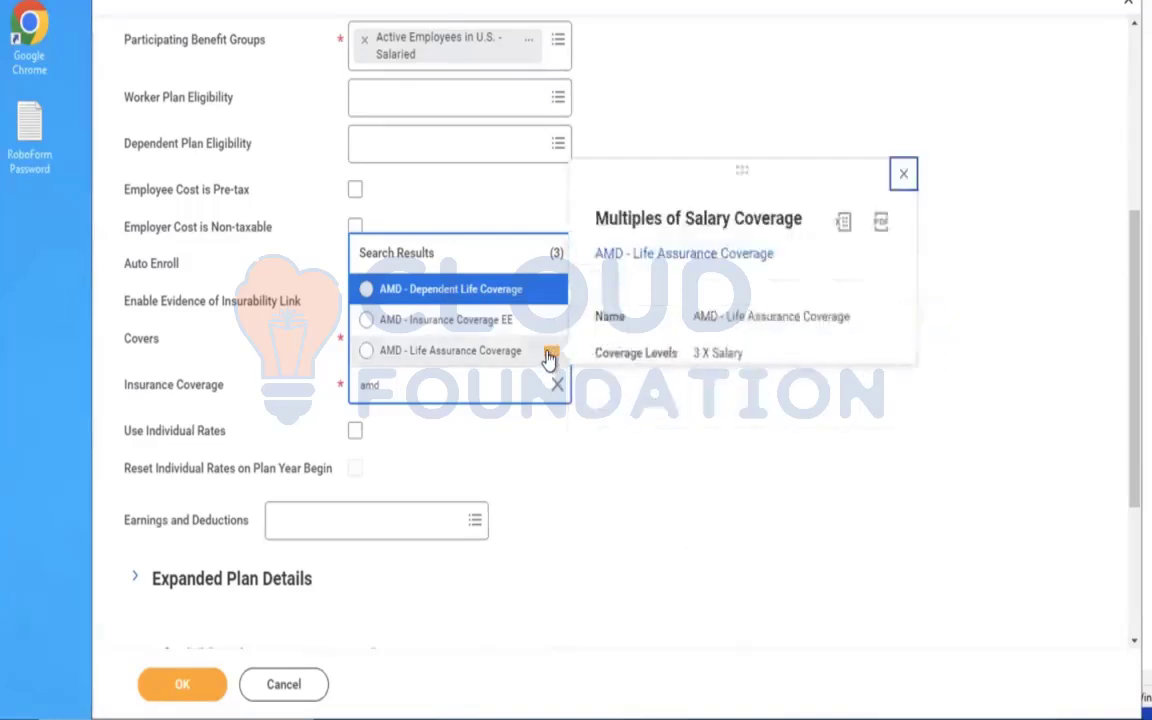
pyautogui.click(688, 114)
# Look through the full list of insurance coverages available for the plan.
pyautogui.click(442, 392)
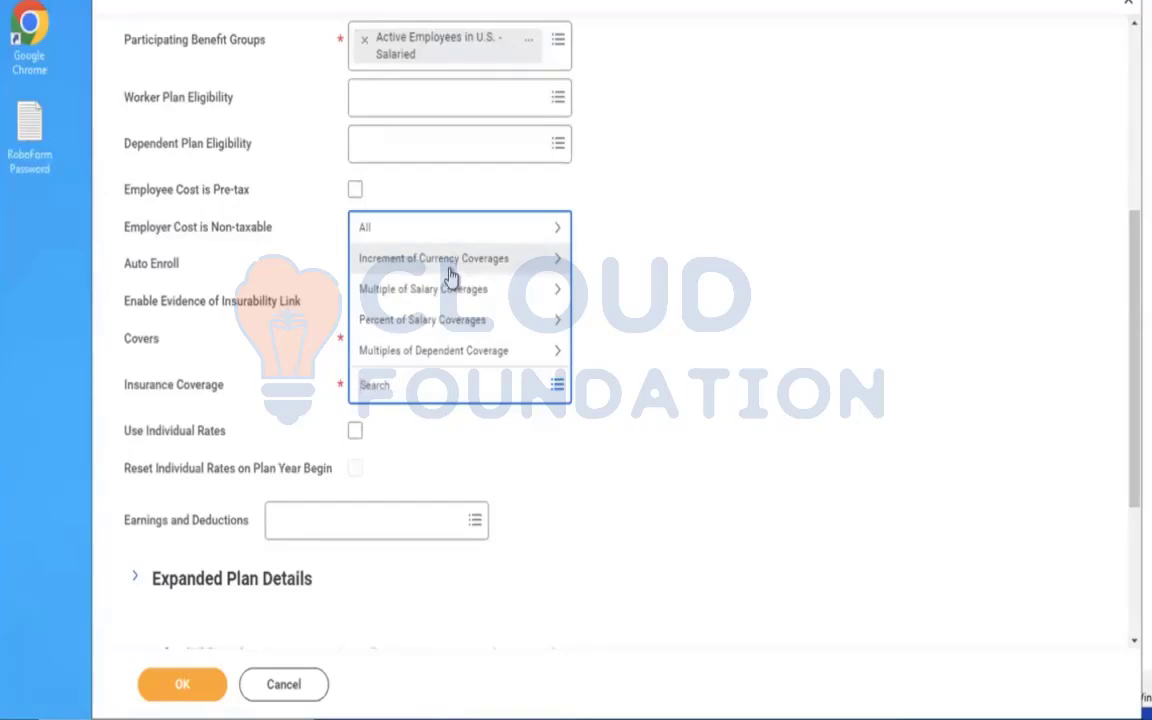
pyautogui.click(423, 233)
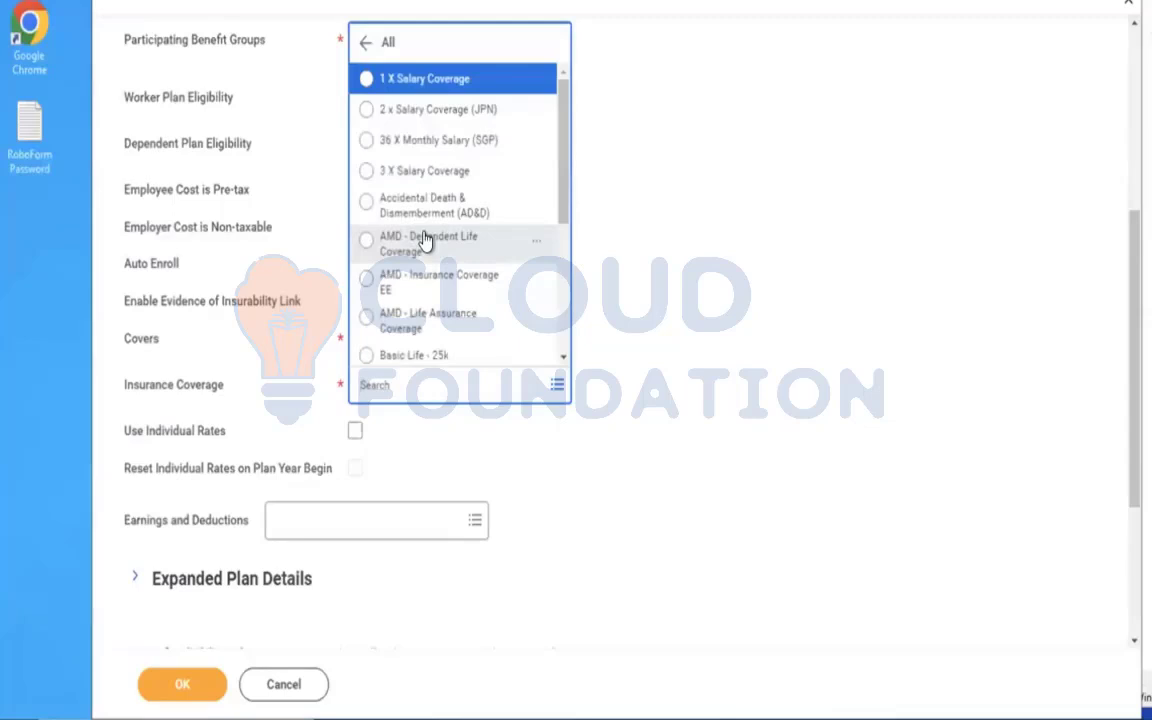
pyautogui.click(426, 276)
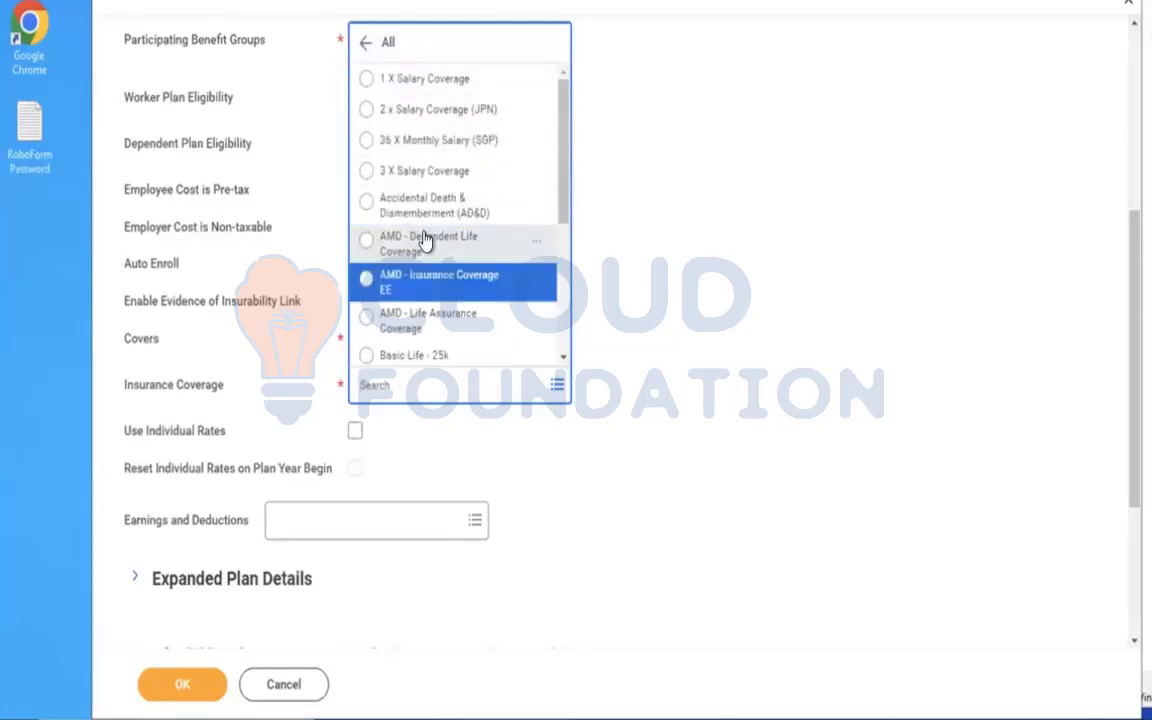
pyautogui.press('Down')
pyautogui.press('Down')
pyautogui.press('Down')
pyautogui.press('Down')
pyautogui.press('Down')
pyautogui.press('Down')
pyautogui.press('Down')
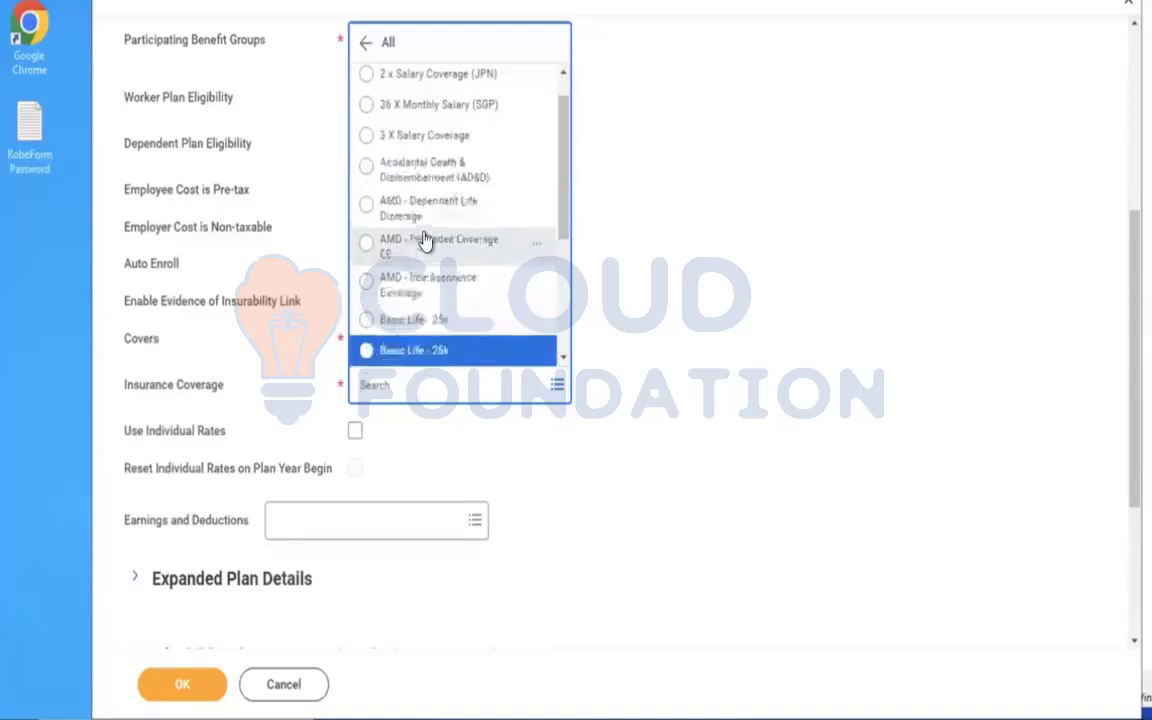
pyautogui.press('Down')
pyautogui.press('Down')
pyautogui.press('Down')
pyautogui.press('Down')
pyautogui.press('Down')
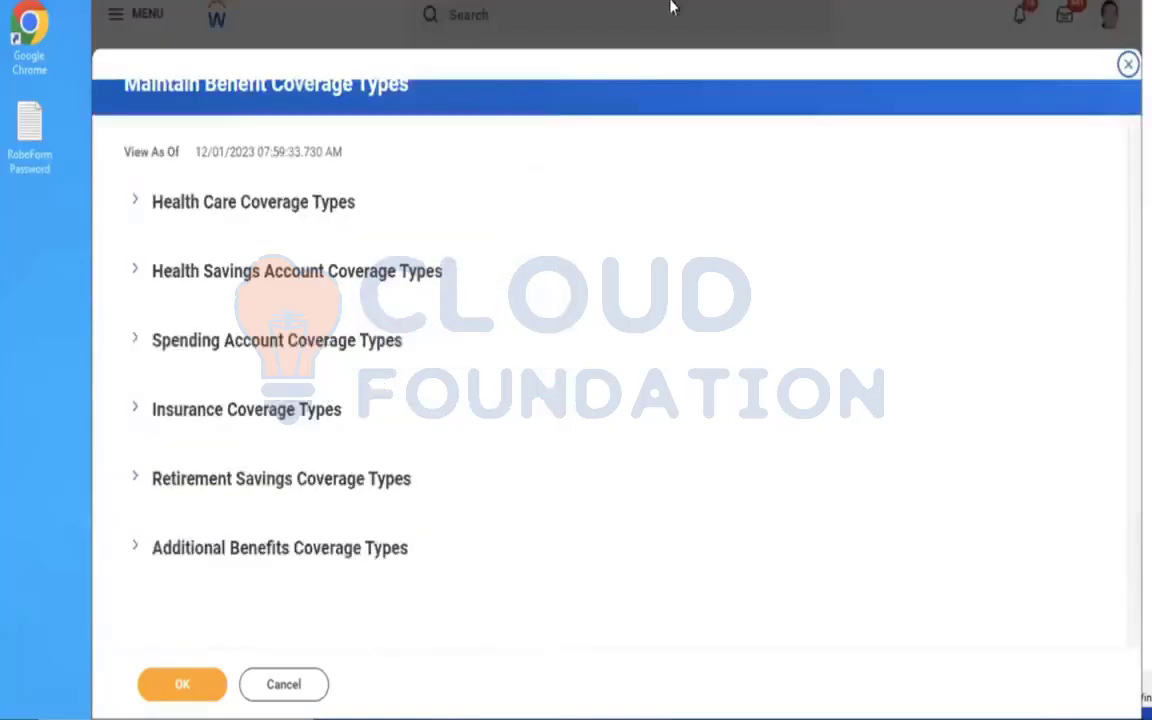
# Cancel the open Maintain Benefit Coverage Types task in the other browser tab and recheck the plan's insurance coverage choices.
pyautogui.click(276, 684)
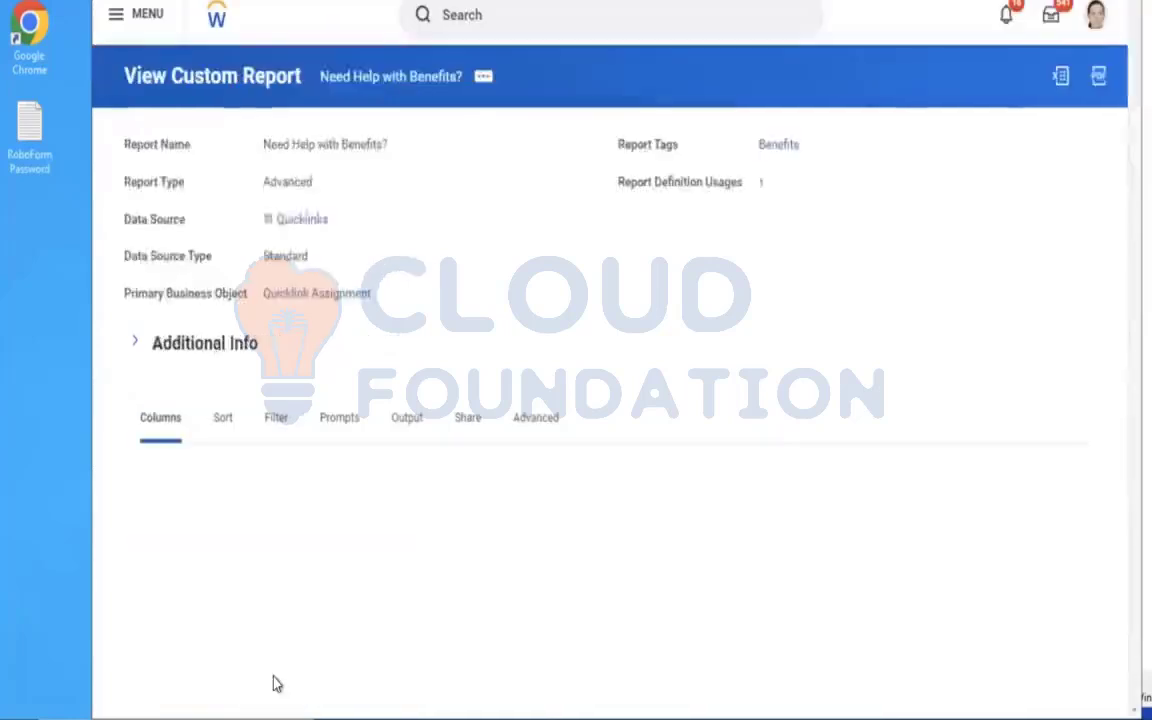
pyautogui.click(654, 20)
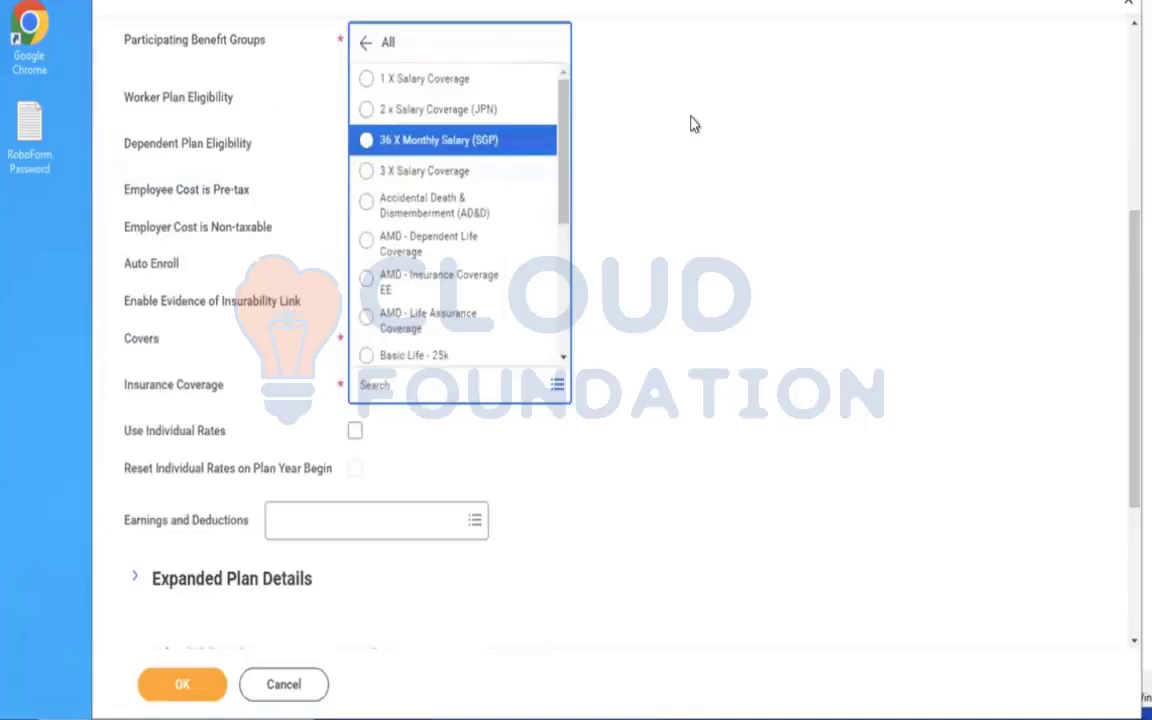
pyautogui.click(695, 124)
pyautogui.click(468, 381)
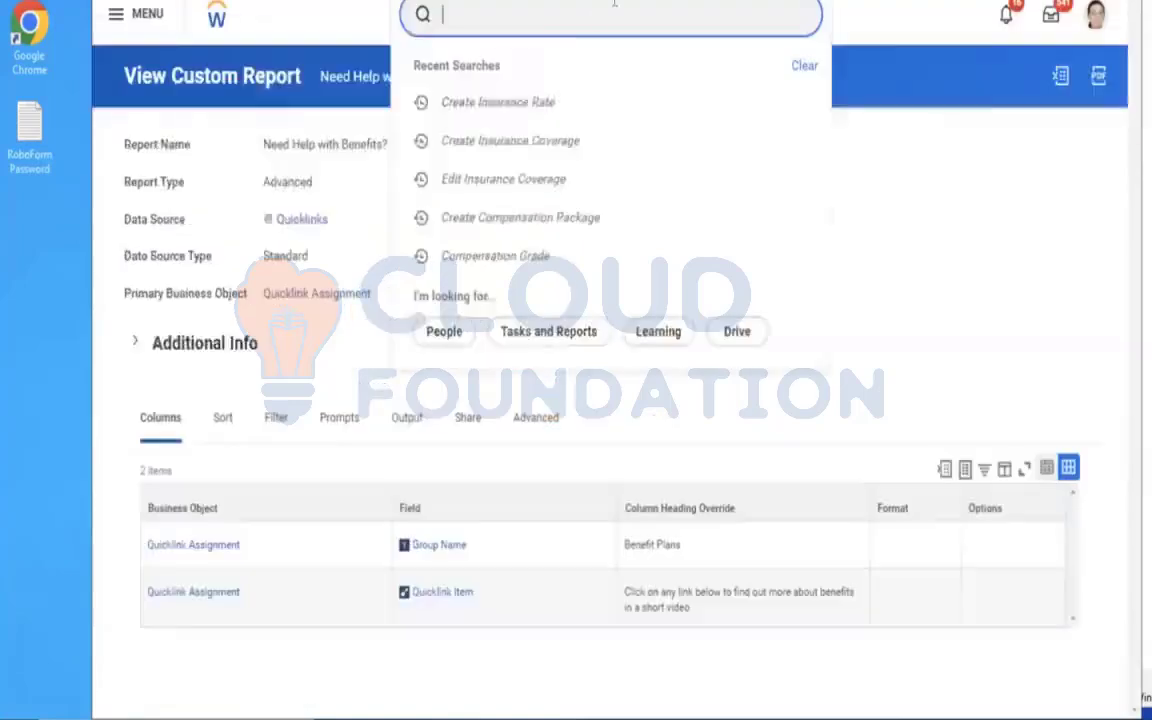
# Open the Edit Insurance Coverage task, search its coverages for amd, and close the task without editing.
pyautogui.write('edit insu cov')
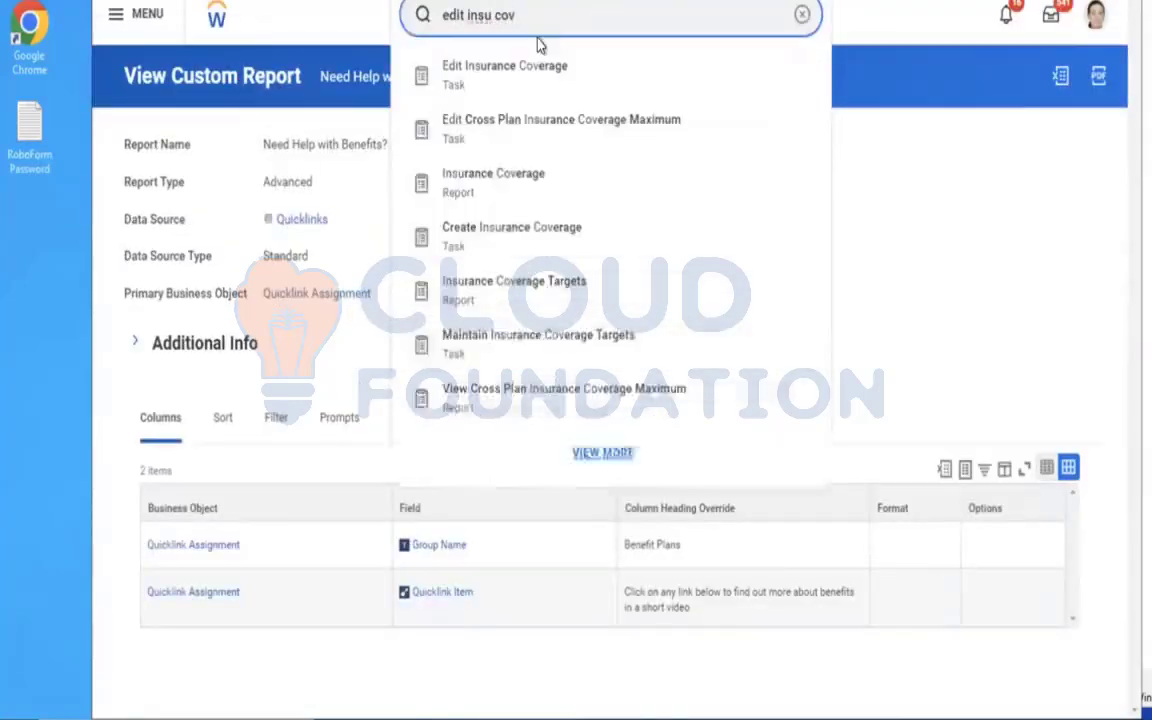
pyautogui.click(506, 76)
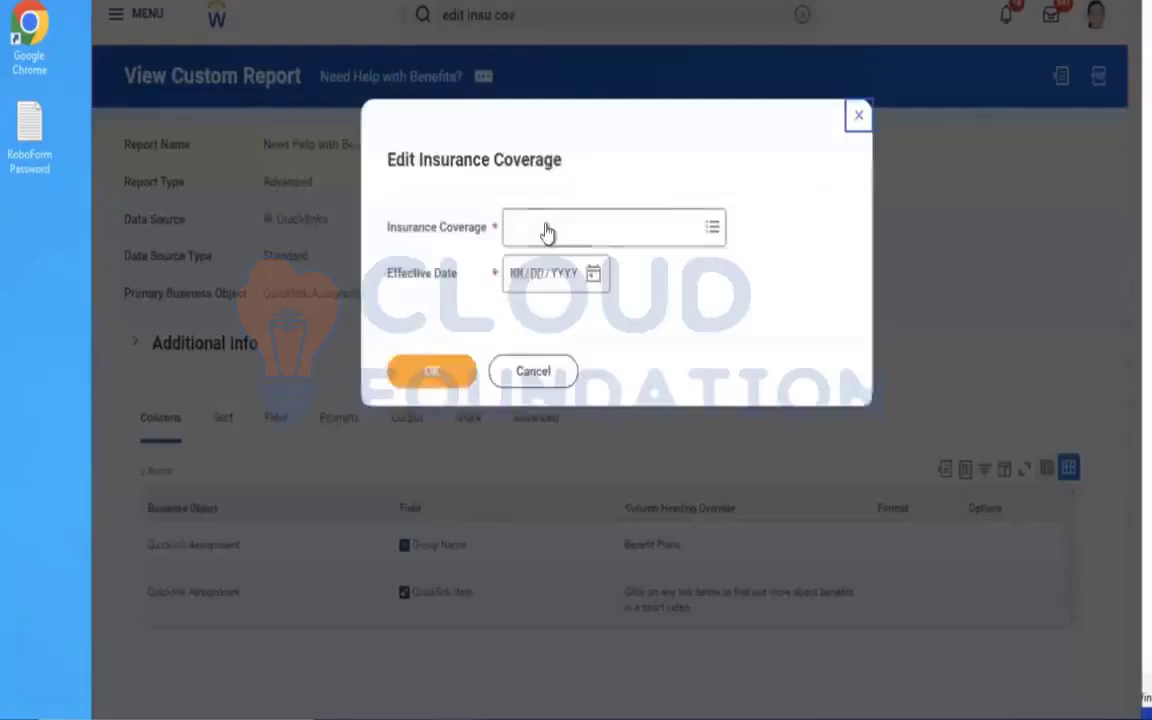
pyautogui.click(543, 226)
pyautogui.write('amd')
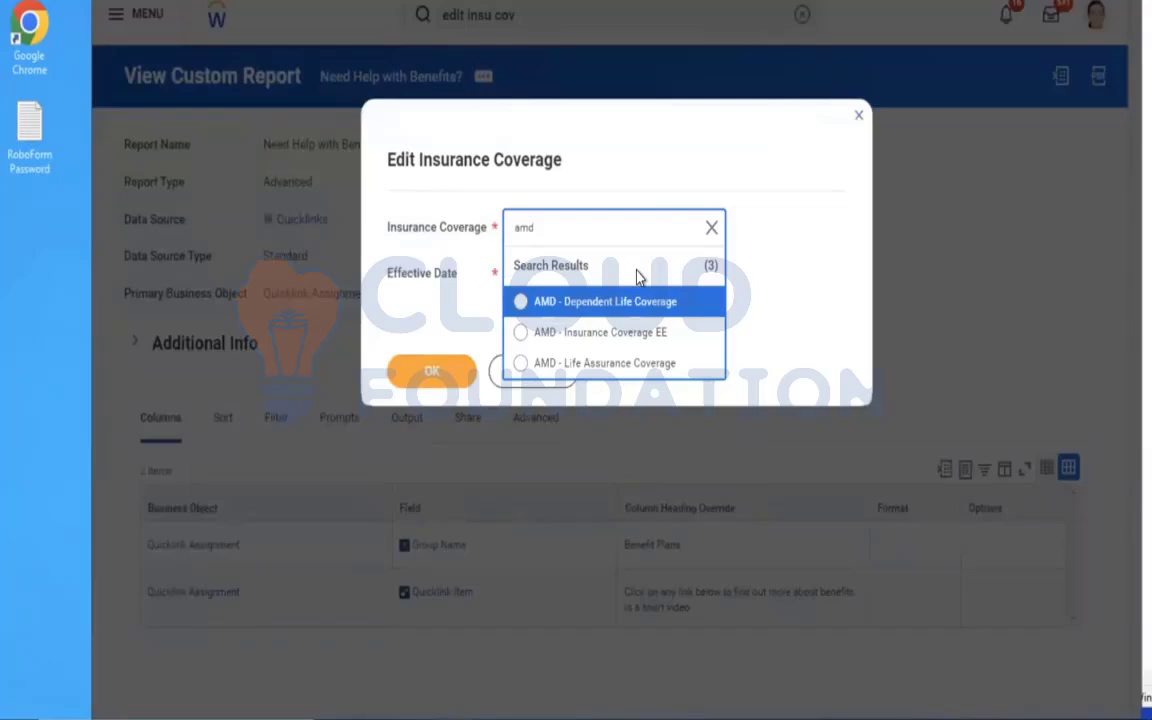
pyautogui.click(856, 118)
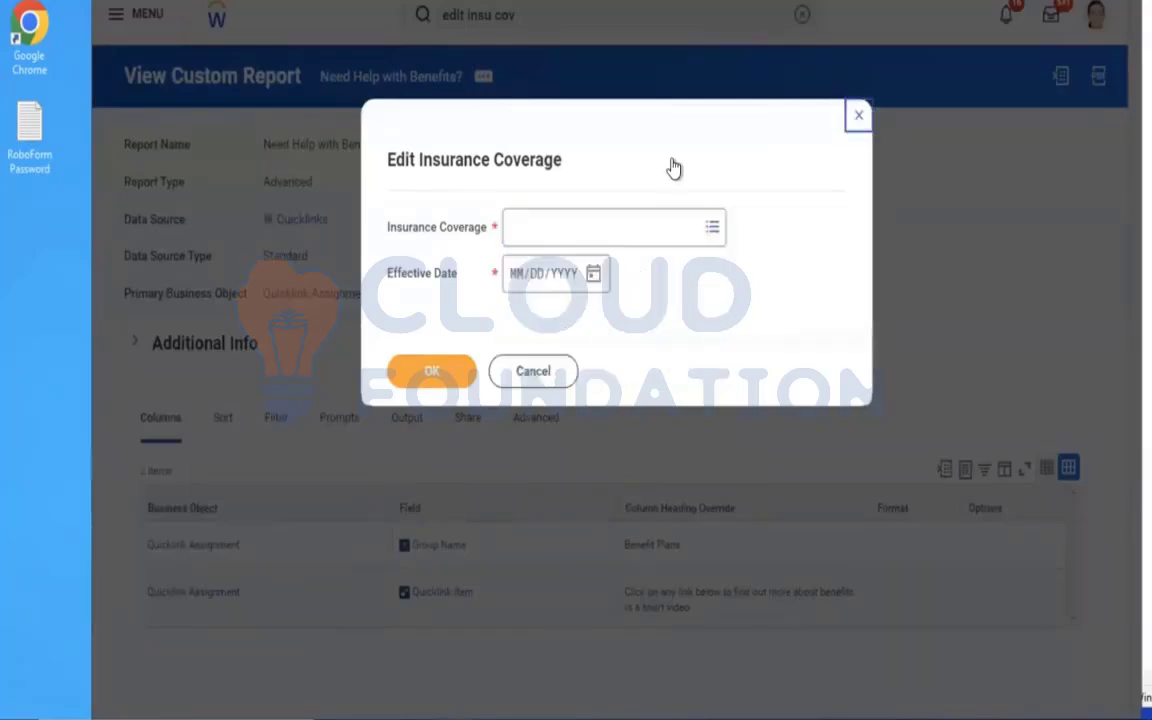
# Find and open the Create Insurance Coverage task.
pyautogui.click(801, 14)
pyautogui.click(547, 17)
pyautogui.write('cr')
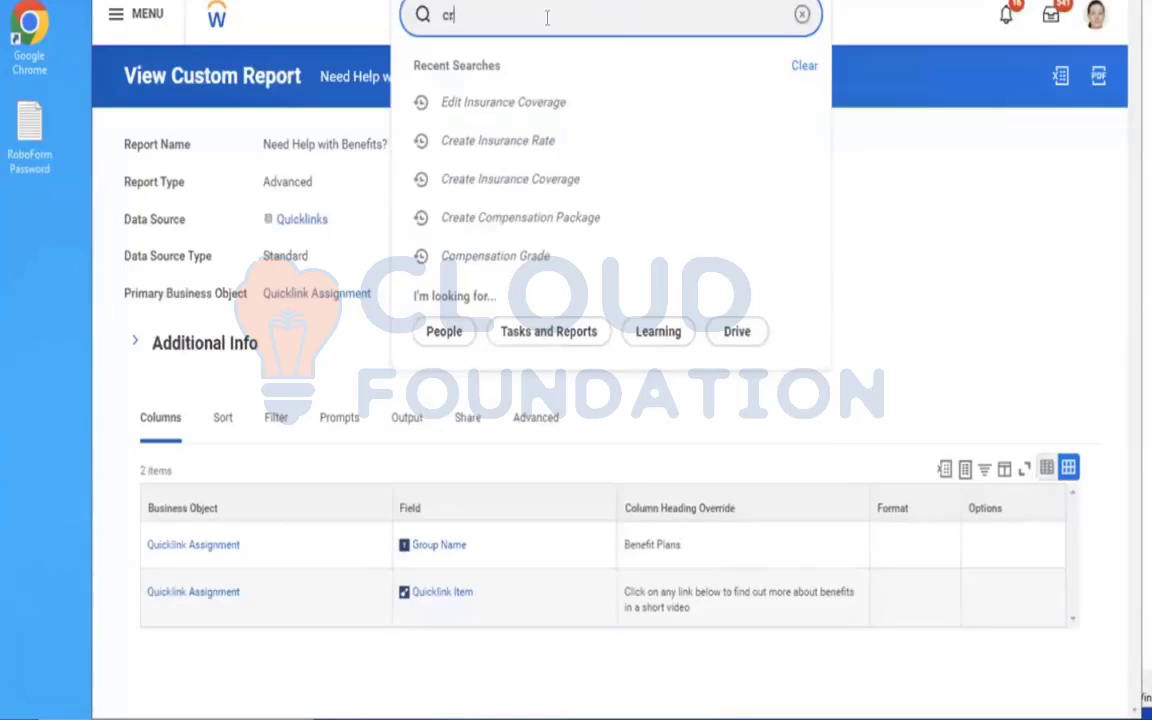
pyautogui.write('eate insu')
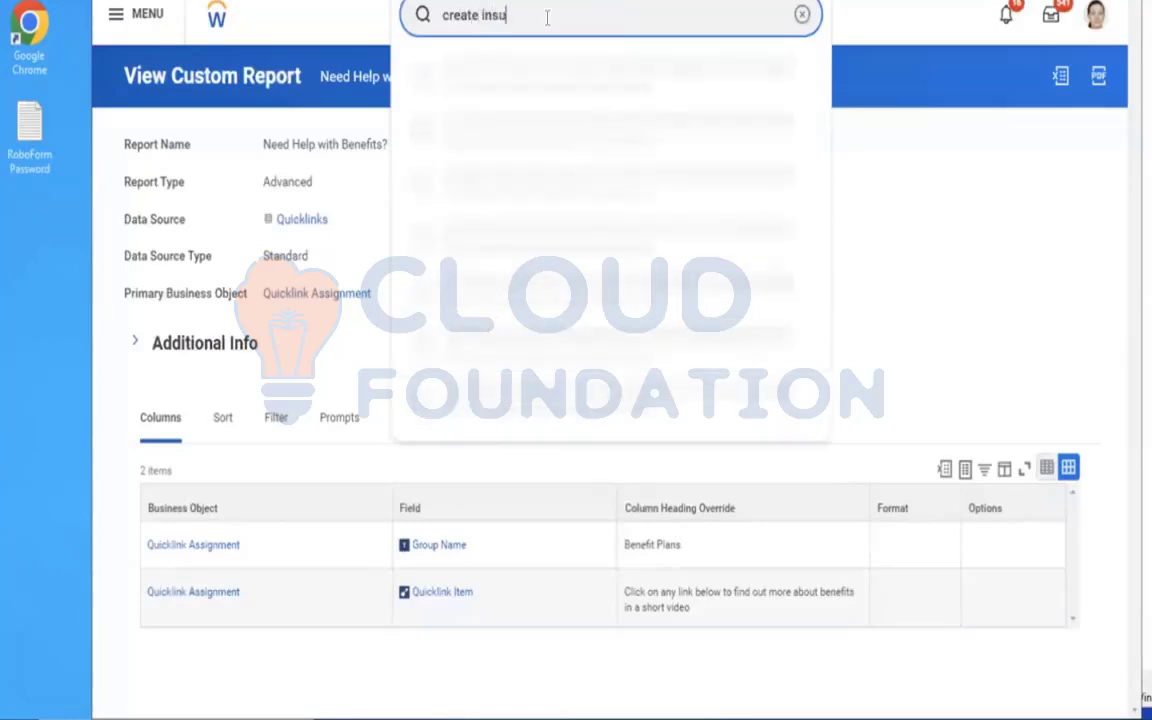
pyautogui.write(' cov')
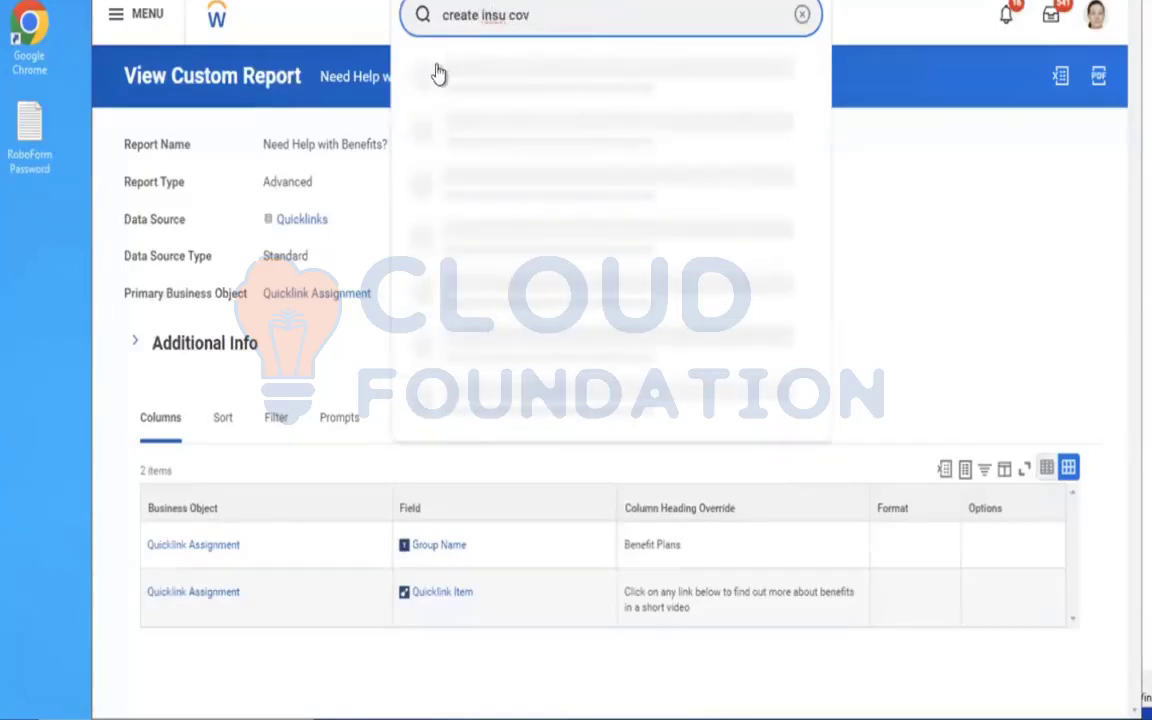
pyautogui.click(518, 57)
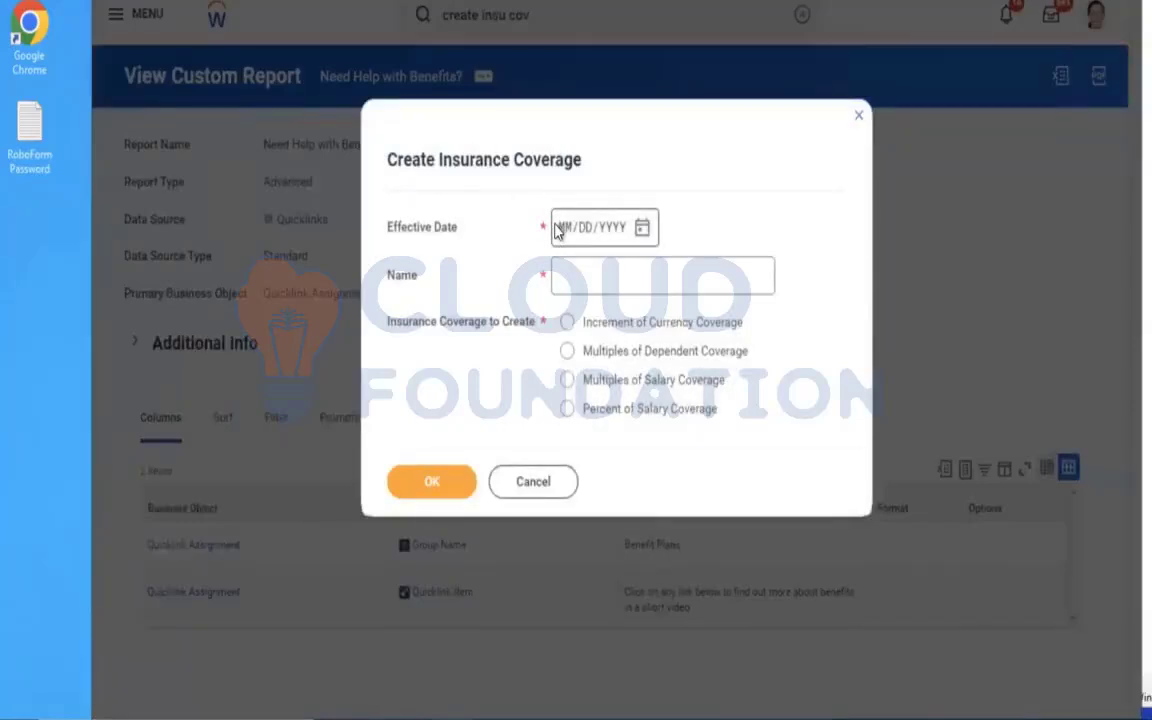
# Give the new insurance coverage the effective date 01/01/2023 and the name AMD - Insurance Coverage ER.
pyautogui.click(591, 275)
pyautogui.click(568, 228)
pyautogui.write('01/01/')
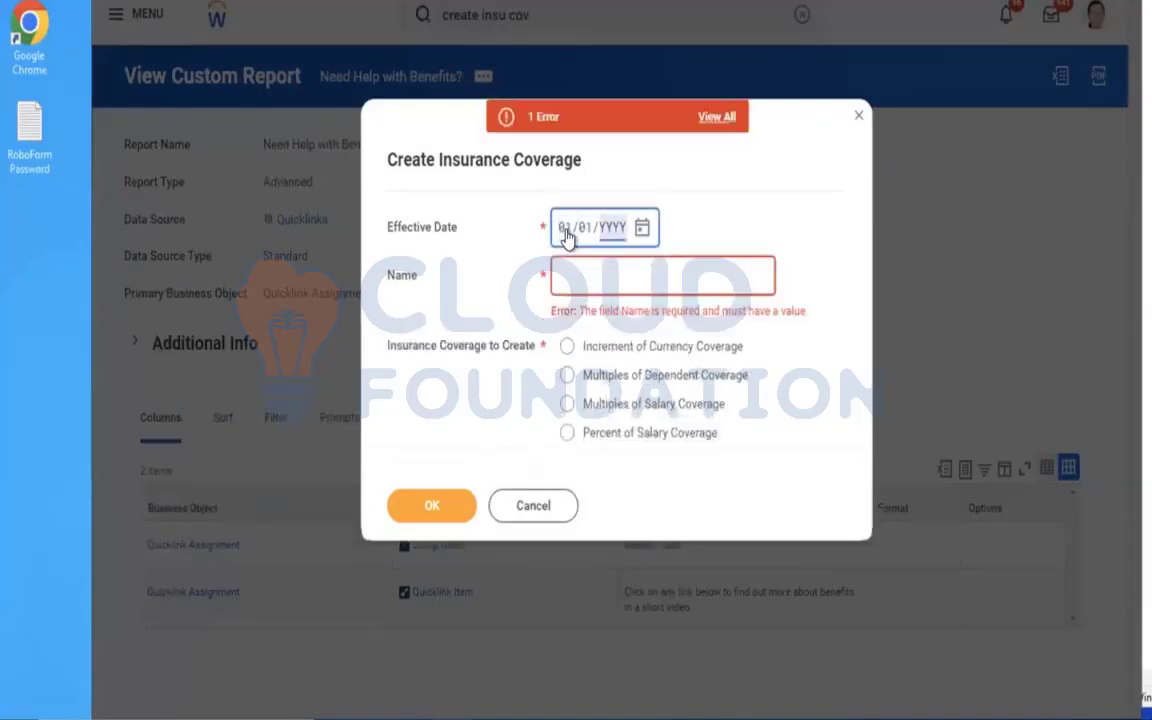
pyautogui.write('2023')
pyautogui.click(588, 280)
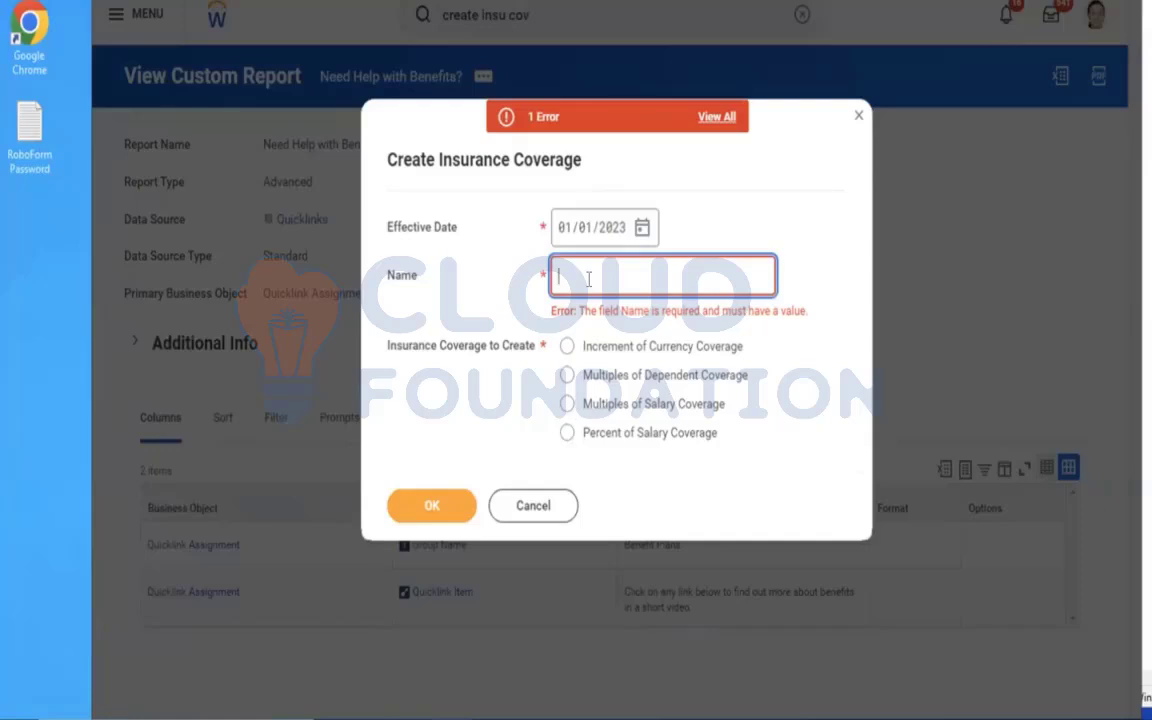
pyautogui.write('AMD - Insurance Co')
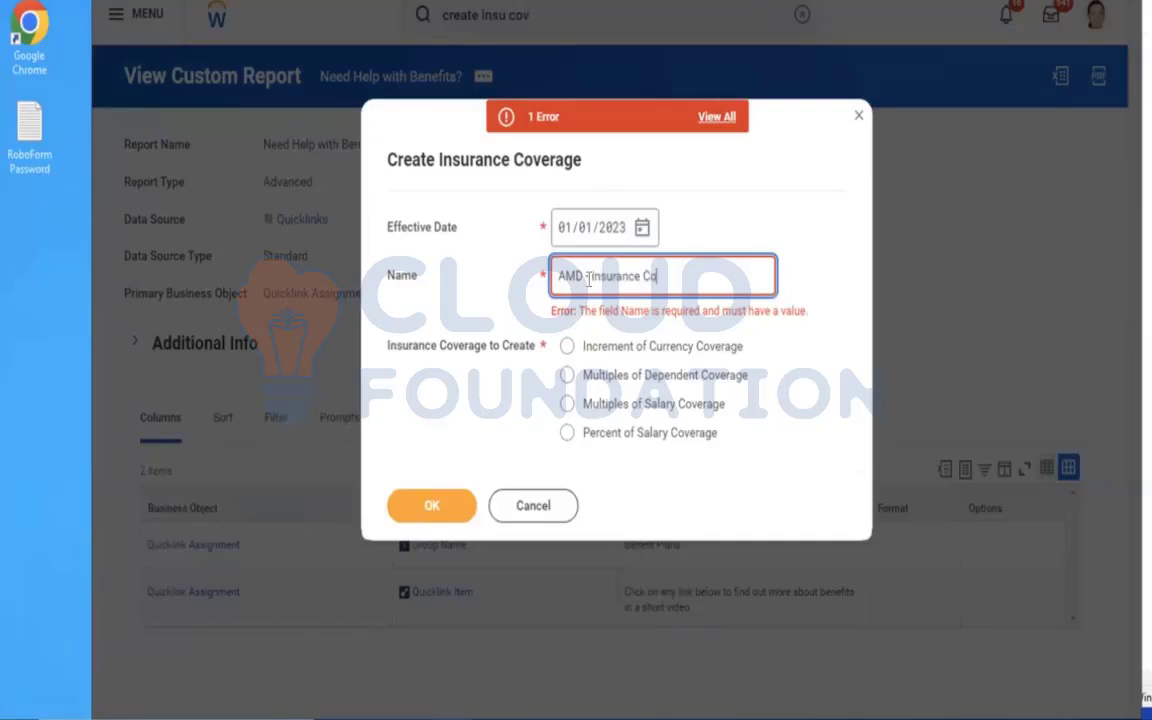
pyautogui.write('verage ER')
pyautogui.click(855, 245)
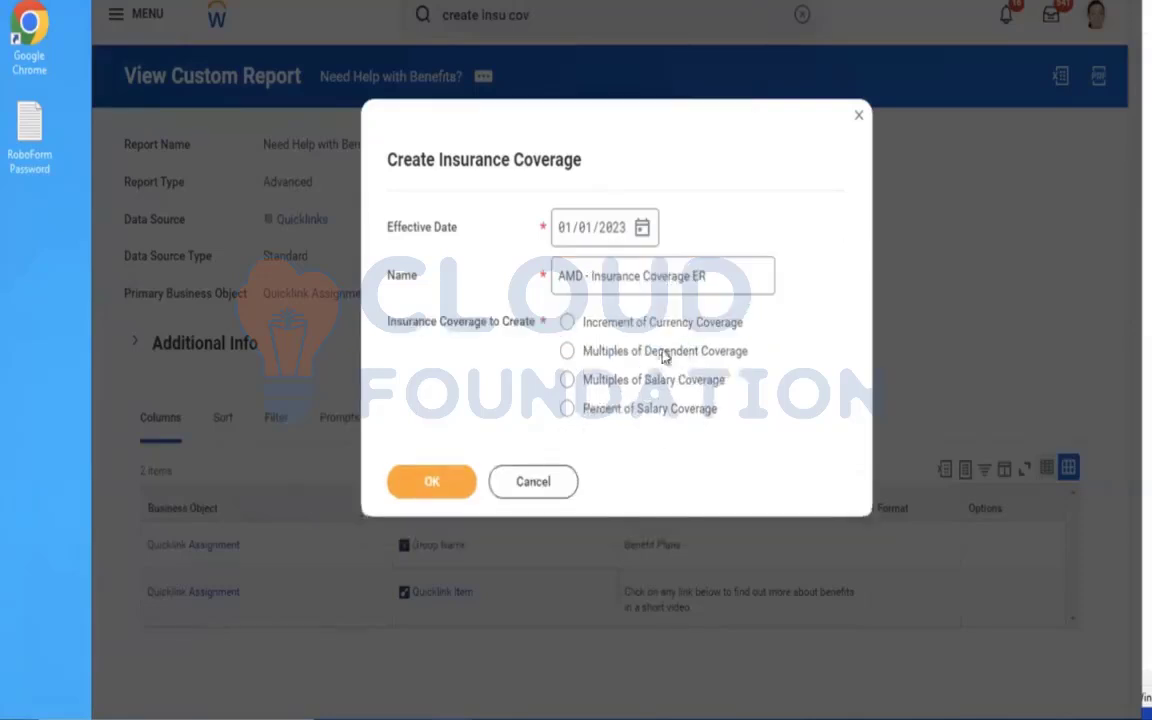
# Choose Multiples of Dependent Coverage for the new coverage and search its multiplier based coverage levels for amd.
pyautogui.click(631, 363)
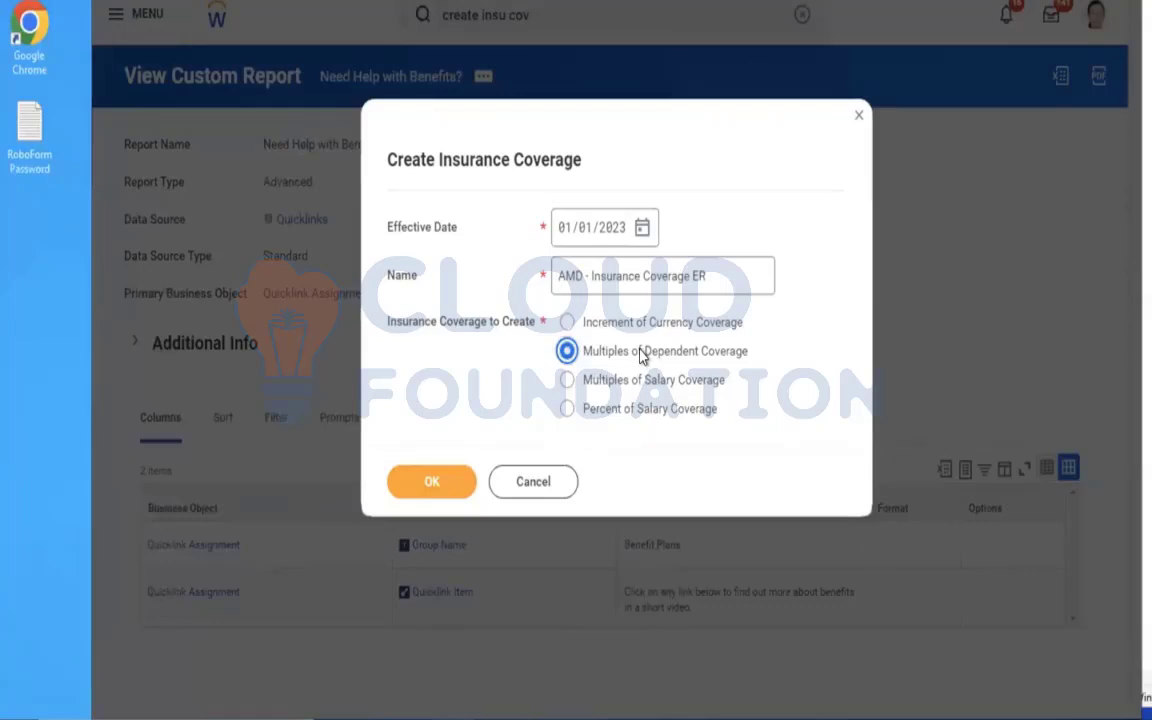
pyautogui.click(450, 488)
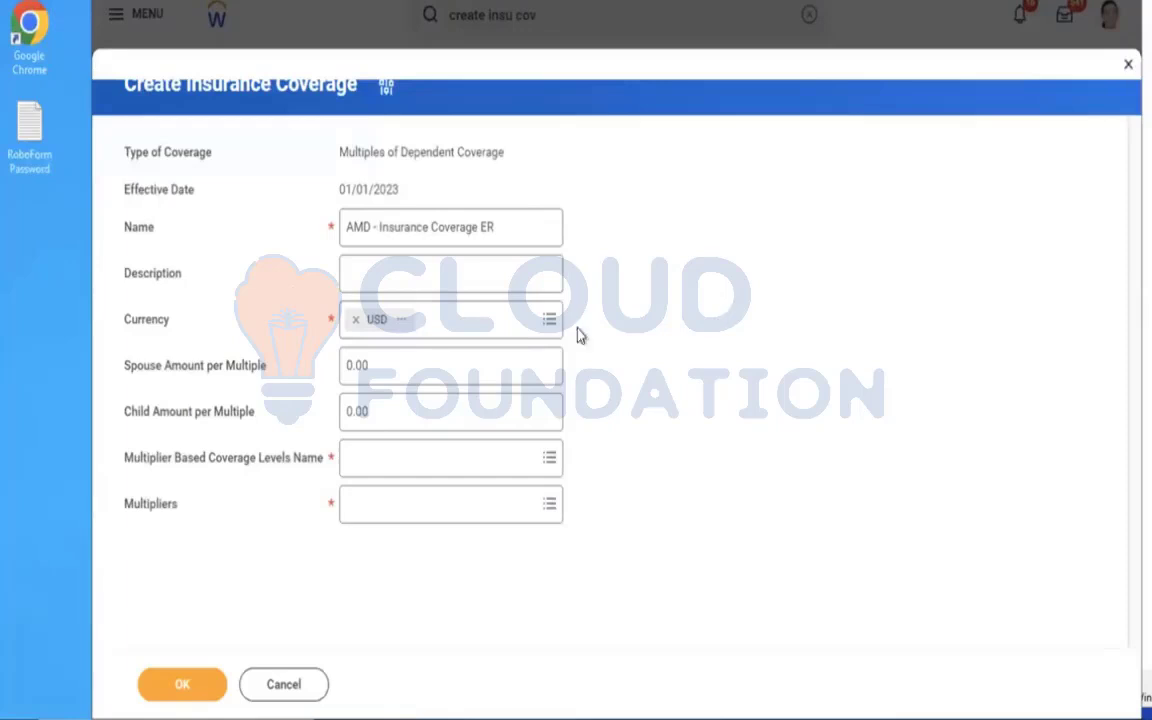
pyautogui.click(403, 458)
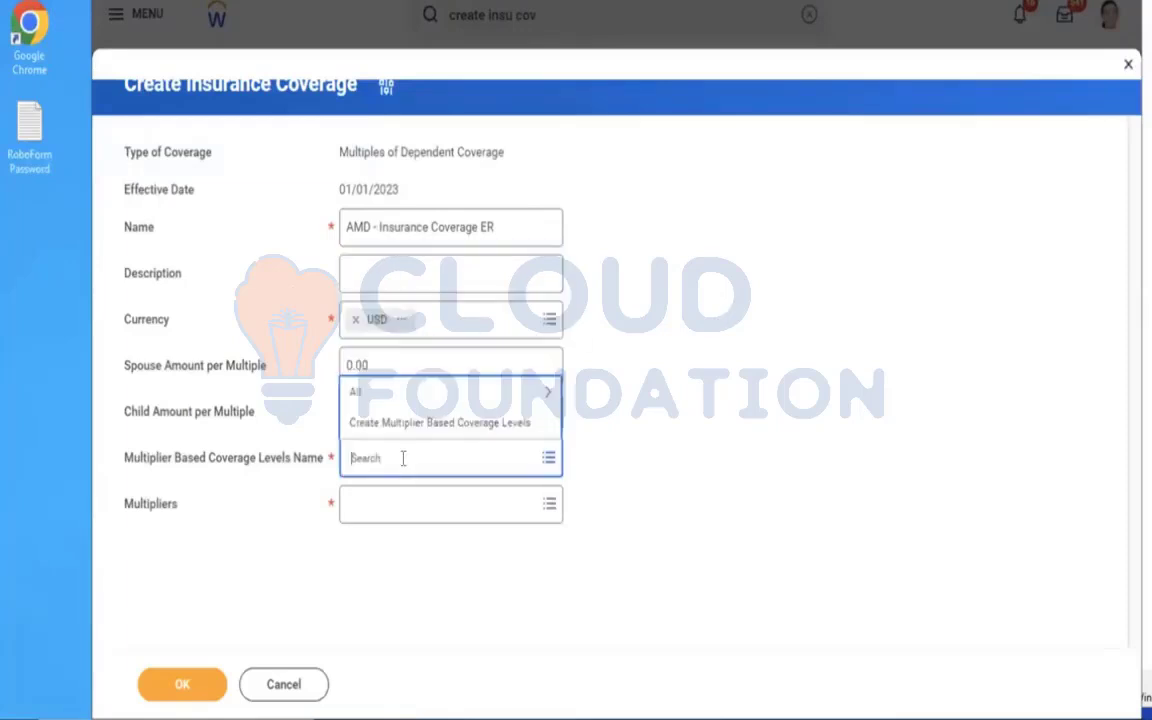
pyautogui.write('amd')
pyautogui.press('Return')
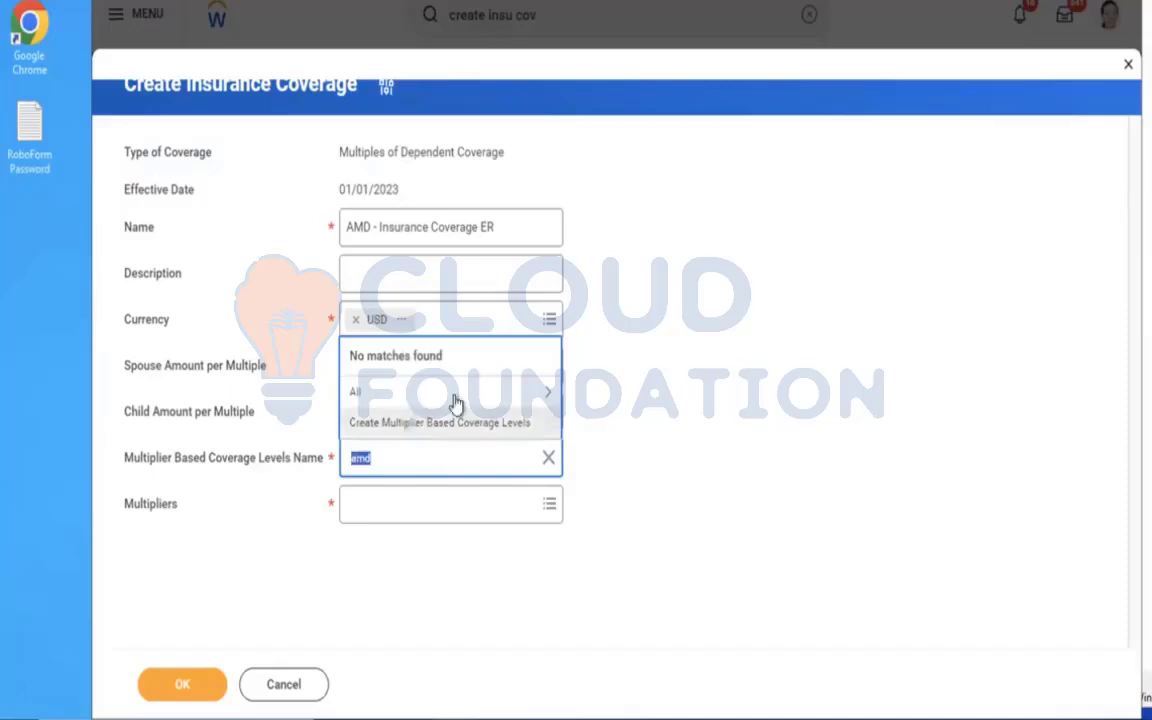
pyautogui.click(764, 337)
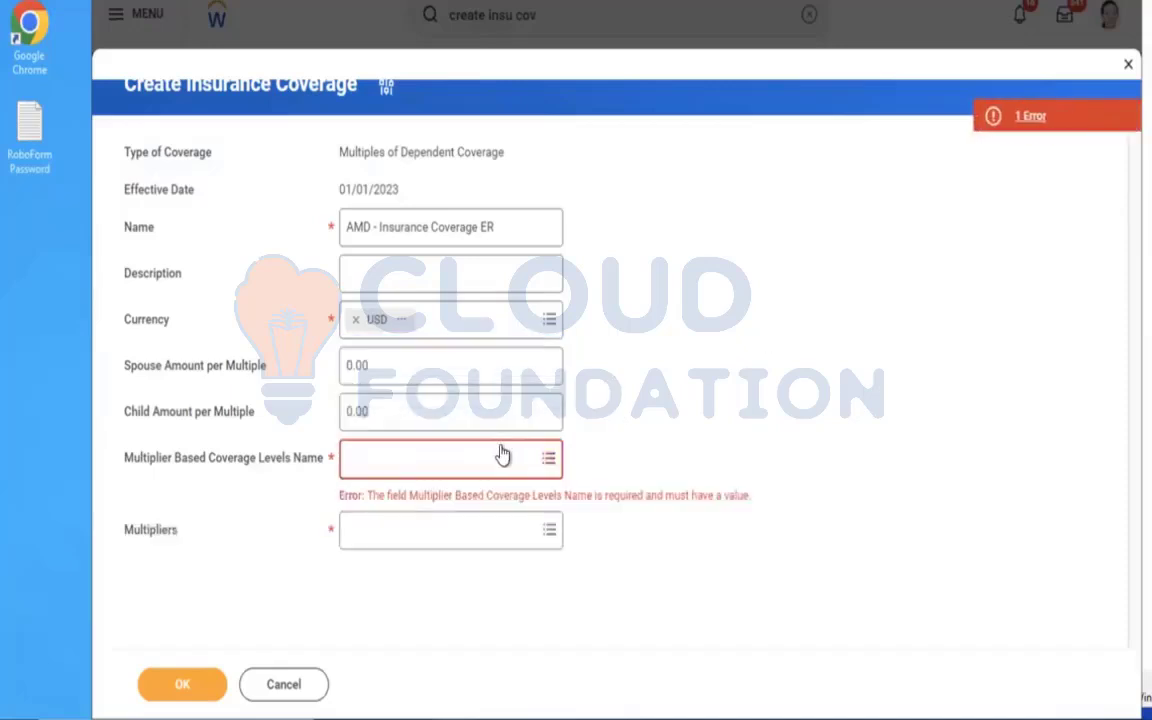
# Return to the coverage's initial choices and change its kind to Multiples of Salary Coverage.
pyautogui.click(386, 87)
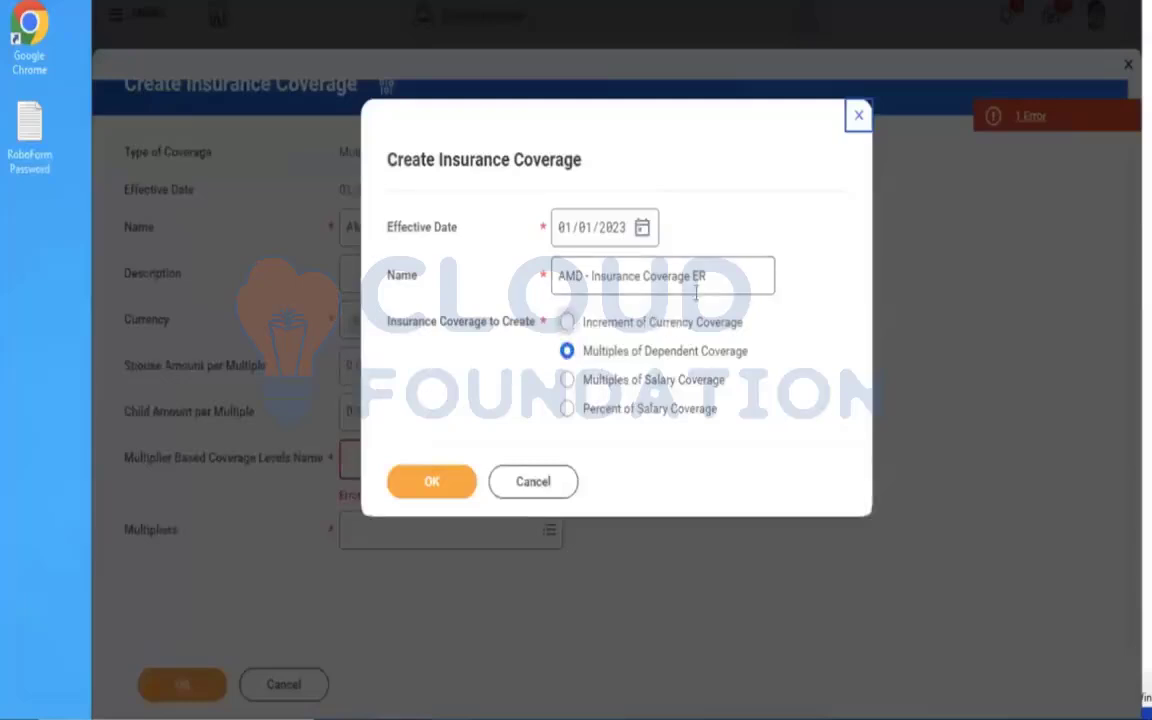
pyautogui.moveTo(698, 276); pyautogui.dragTo(499, 265)
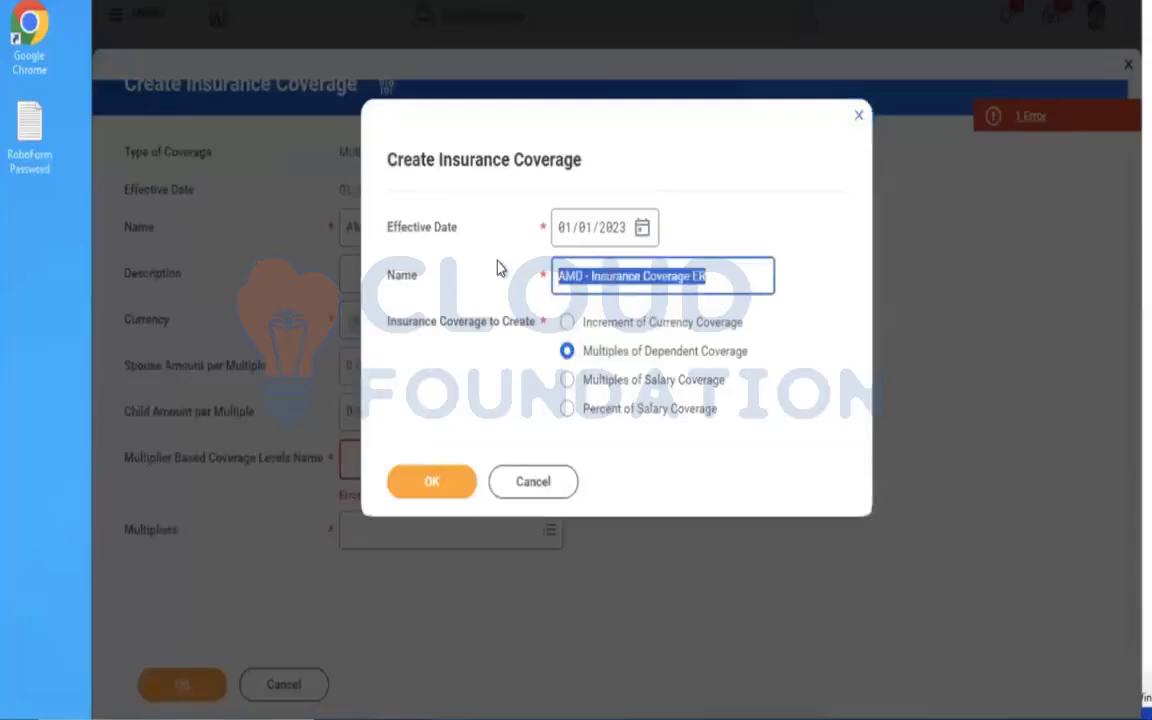
pyautogui.click(607, 385)
pyautogui.click(443, 482)
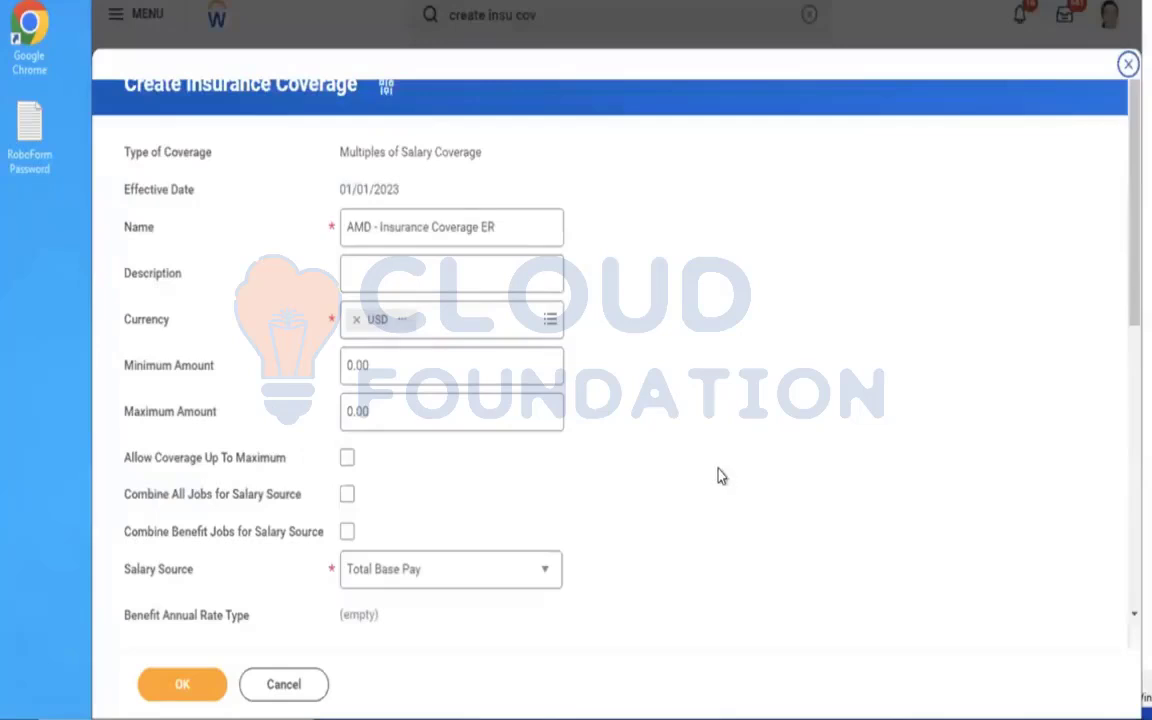
# Search the salary coverage's multiplier based coverage levels for amd and start creating new multiplier based coverage levels.
pyautogui.scroll(-2, 733, 455)
pyautogui.scroll(-7, 733, 455)
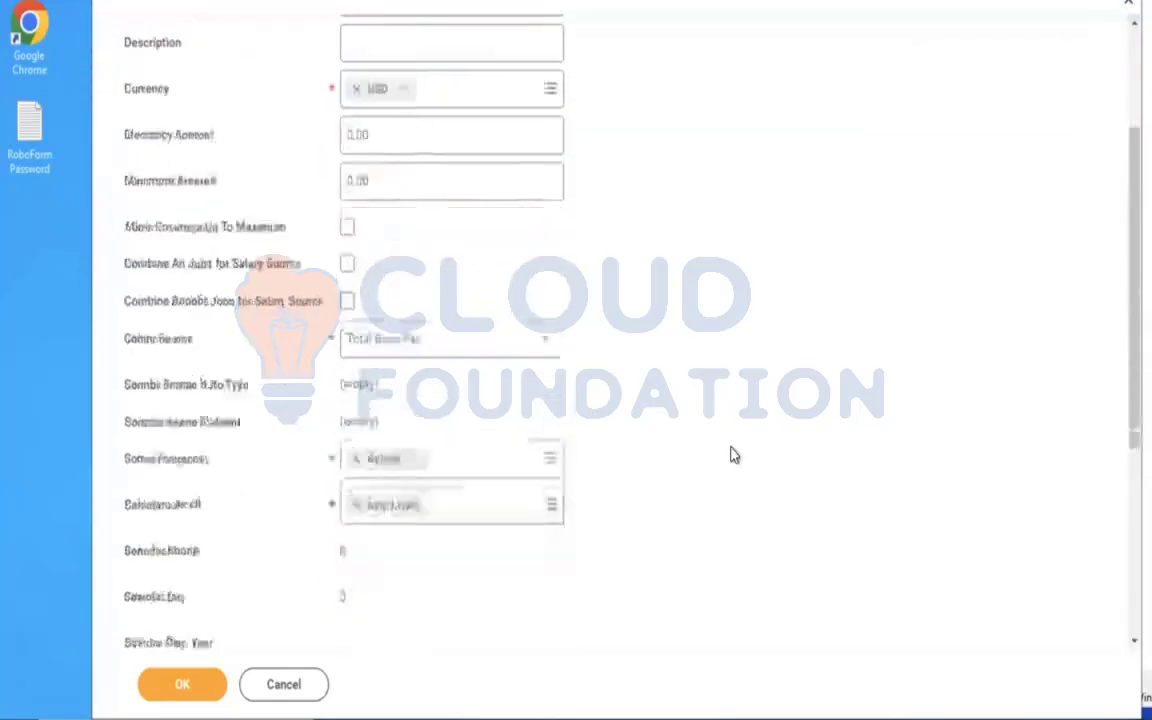
pyautogui.scroll(-2, 733, 455)
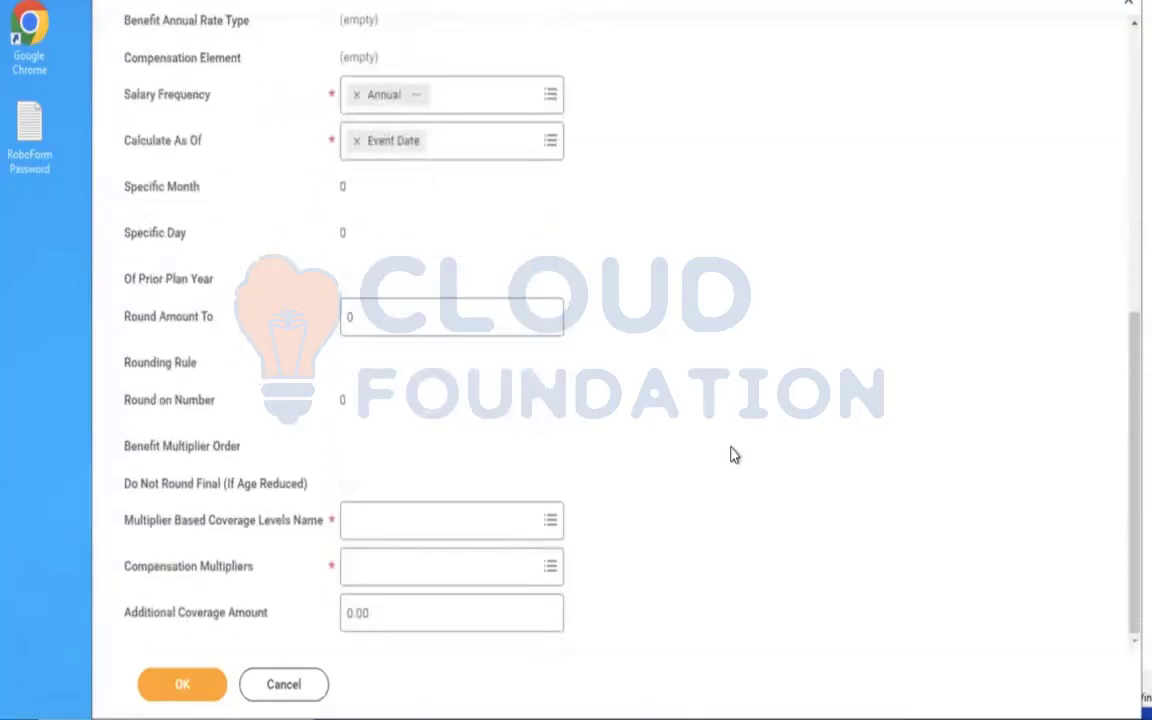
pyautogui.click(432, 519)
pyautogui.write('amd')
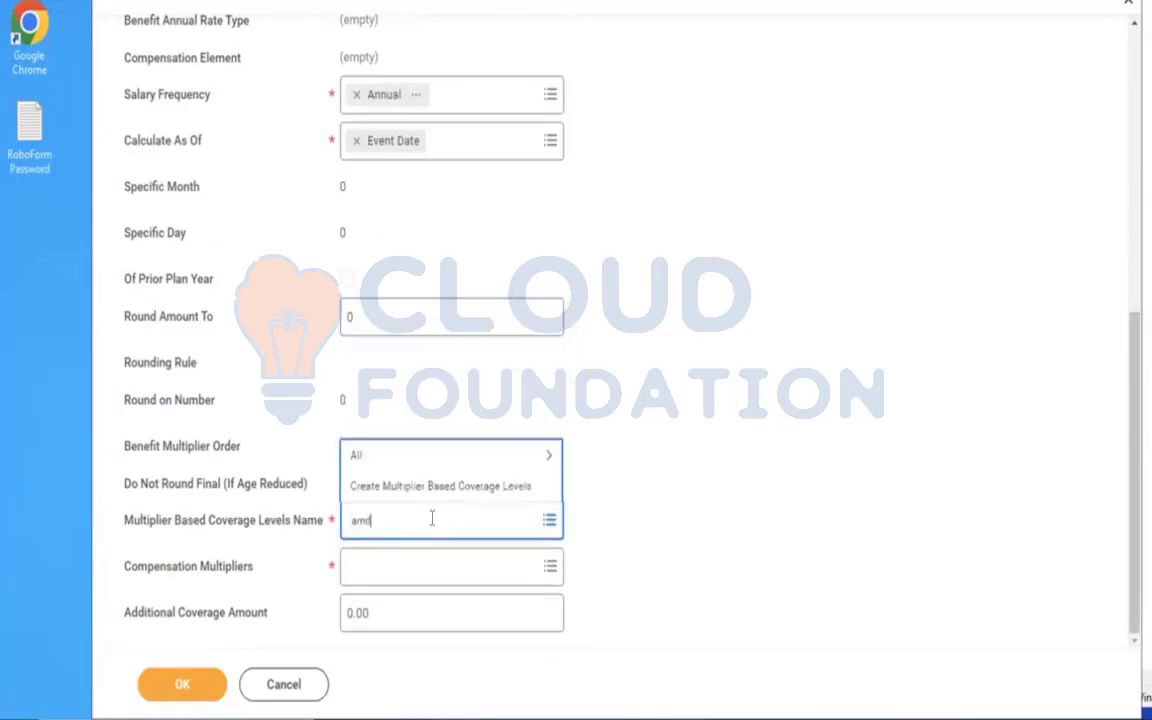
pyautogui.press('Return')
pyautogui.click(413, 487)
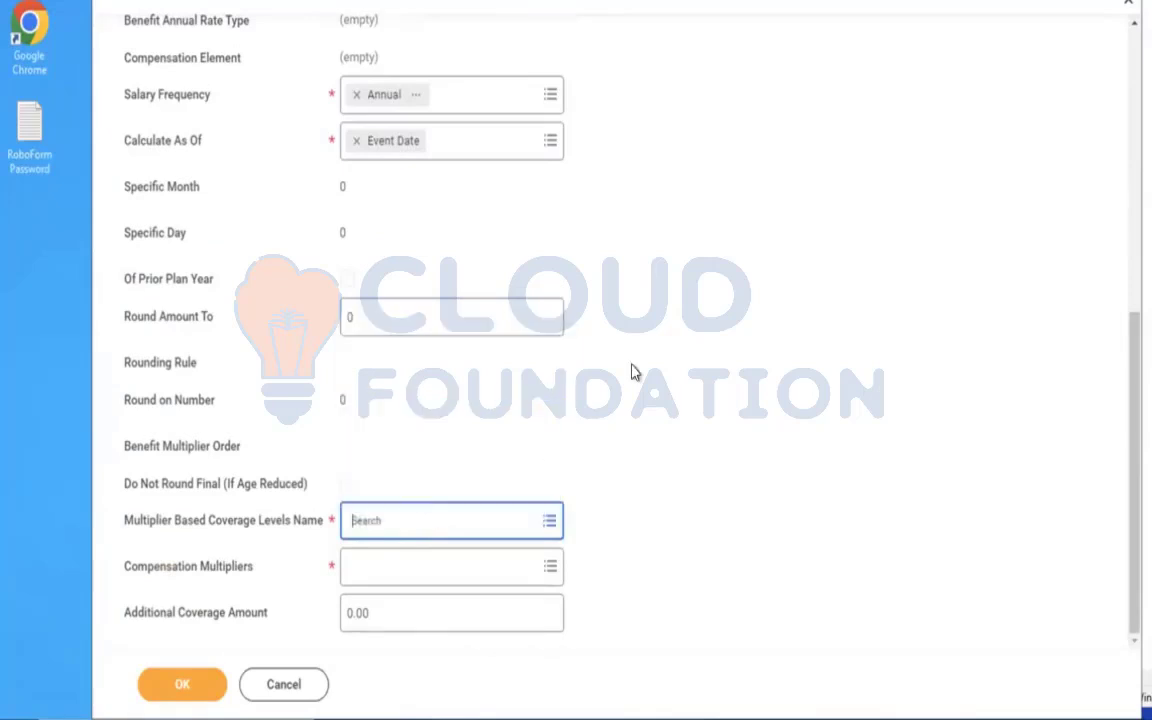
# Name the new multiplier based coverage levels AMD - Insurance Coverage ER.
pyautogui.click(297, 162)
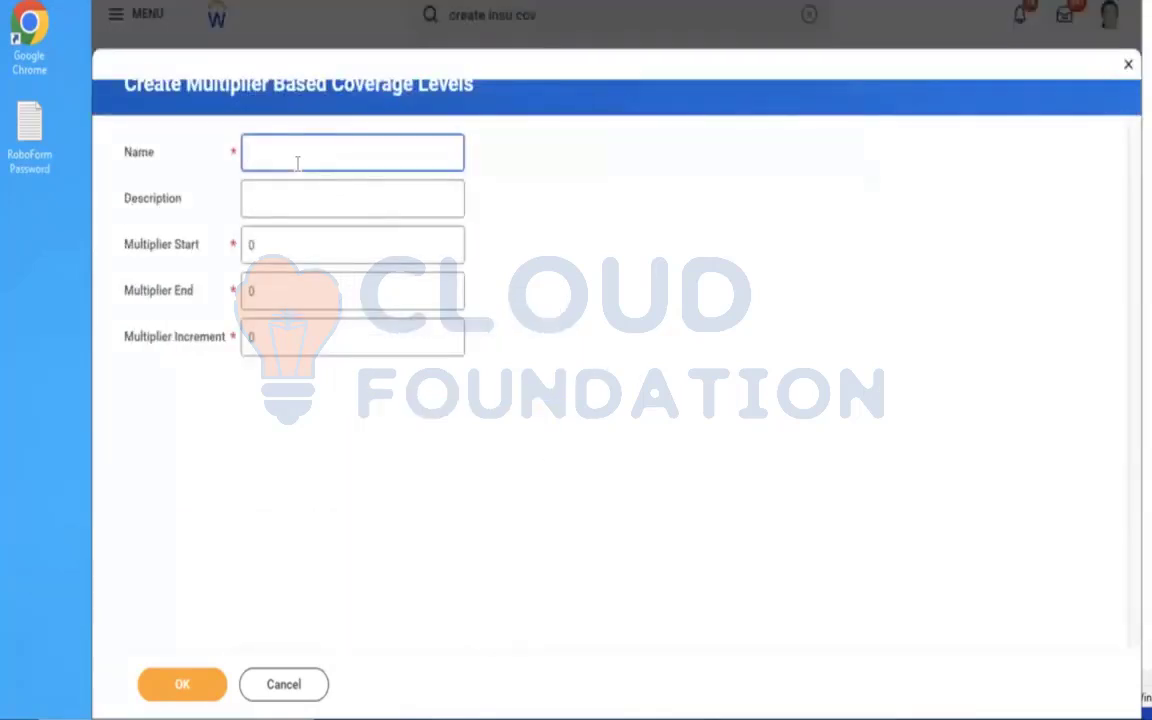
pyautogui.write('AMD -')
pyautogui.write('AMD - Insurance Coverage EE')
pyautogui.moveTo(281, 152); pyautogui.dragTo(113, 154)
pyautogui.press('BackSpace')
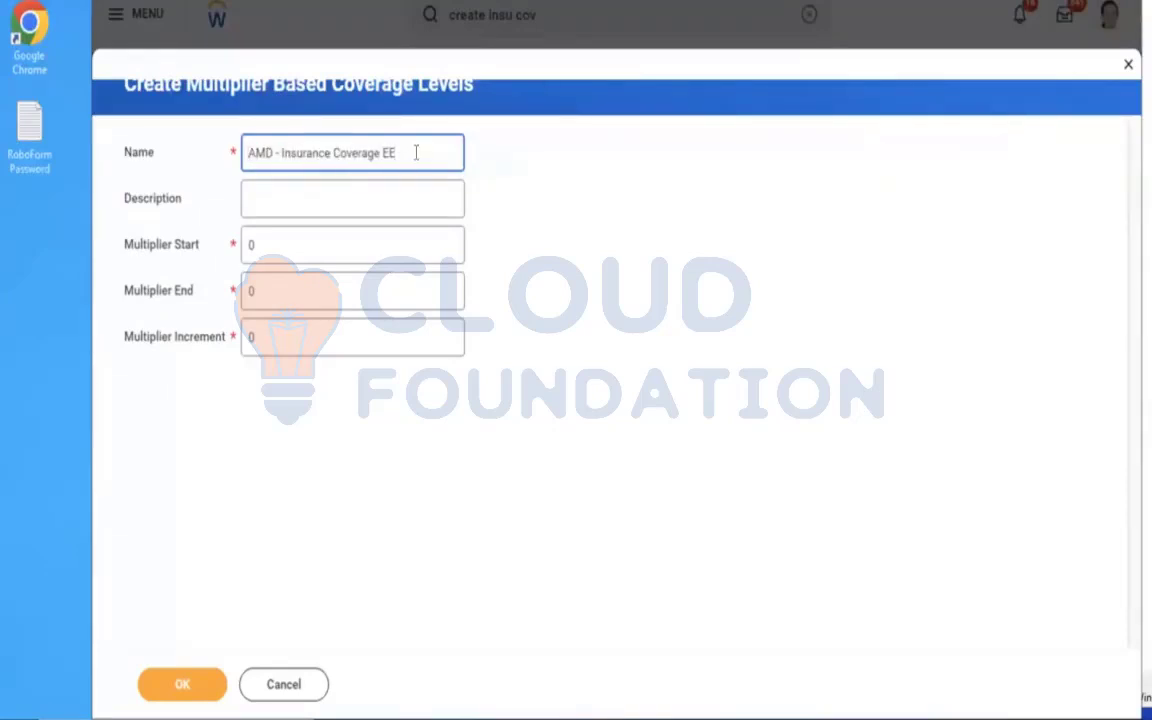
pyautogui.press('BackSpace')
pyautogui.write('R')
# Set the multiplier start to 1, the end to 2 and the increment to 1, and submit the coverage levels.
pyautogui.click(300, 252)
pyautogui.press('BackSpace')
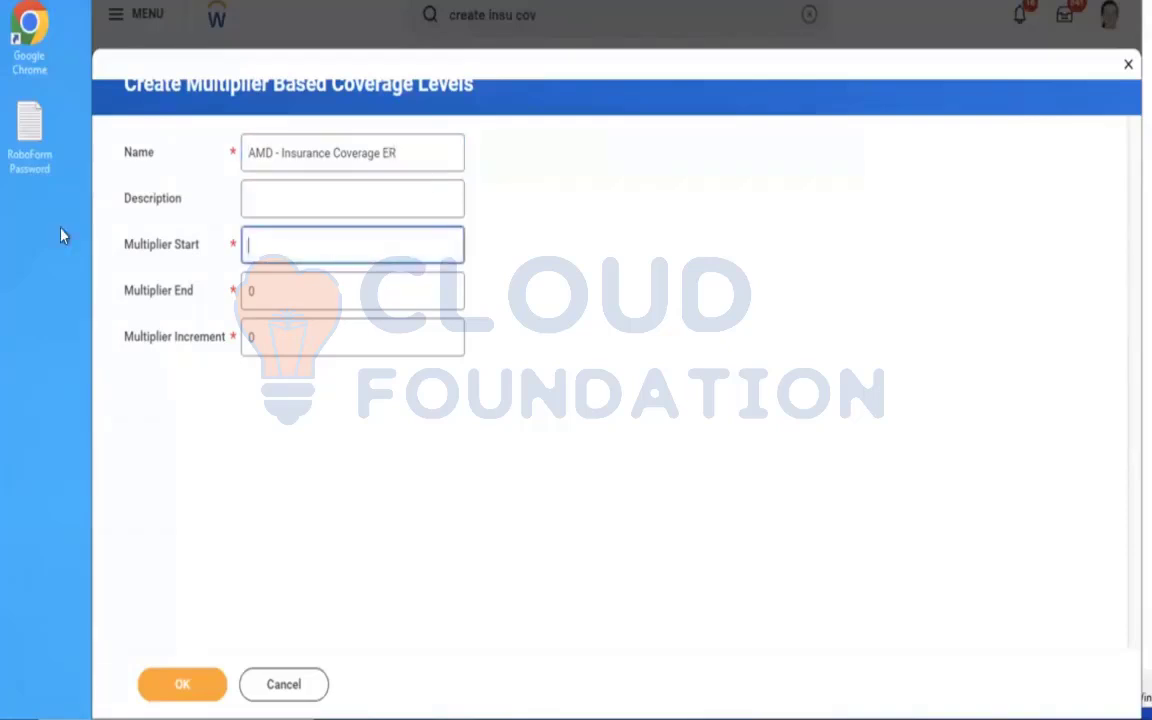
pyautogui.write('1')
pyautogui.press('Tab')
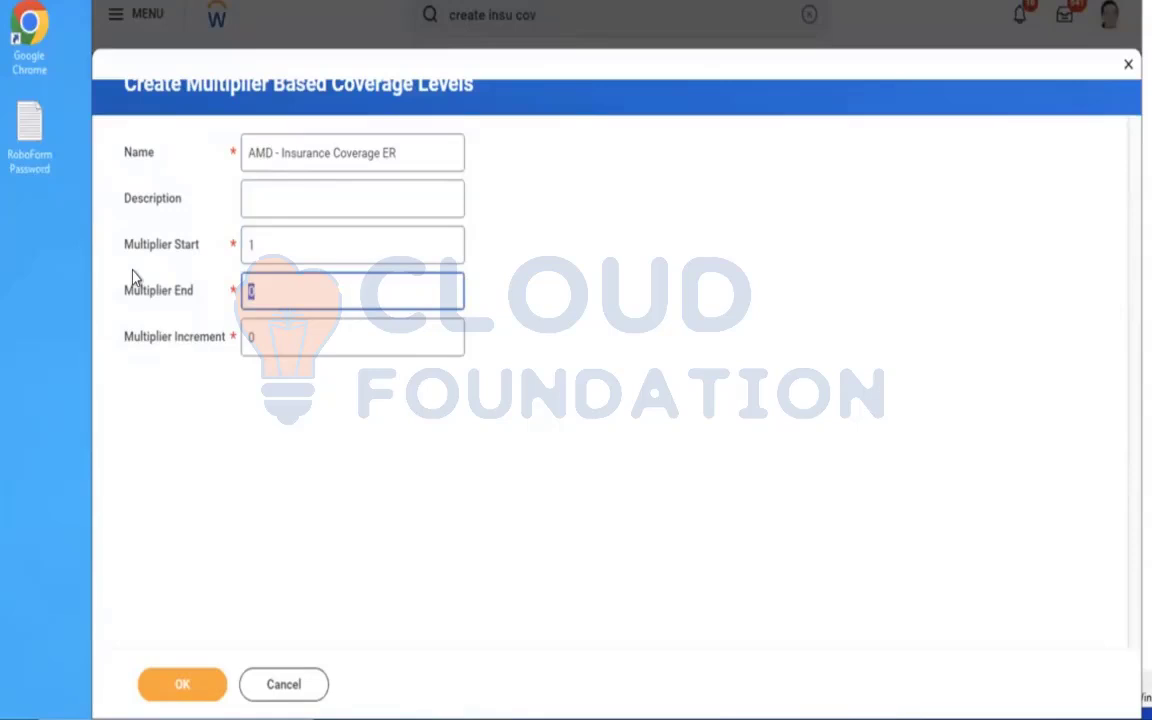
pyautogui.write('2')
pyautogui.press('Tab')
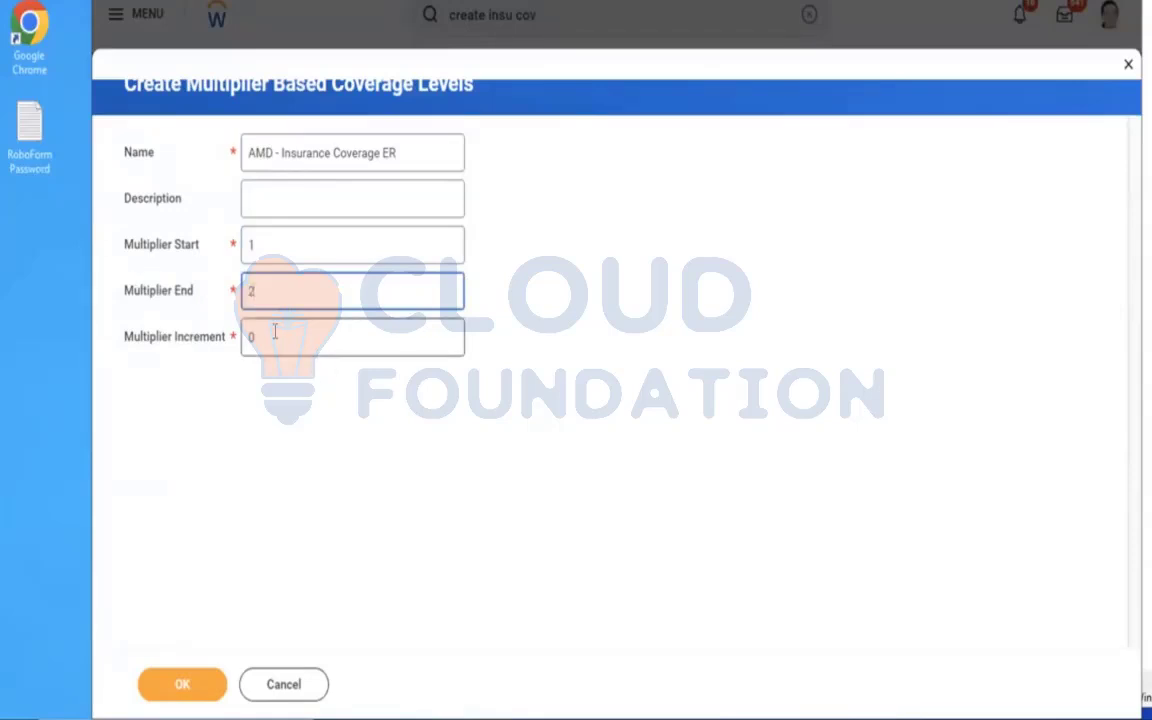
pyautogui.write('1')
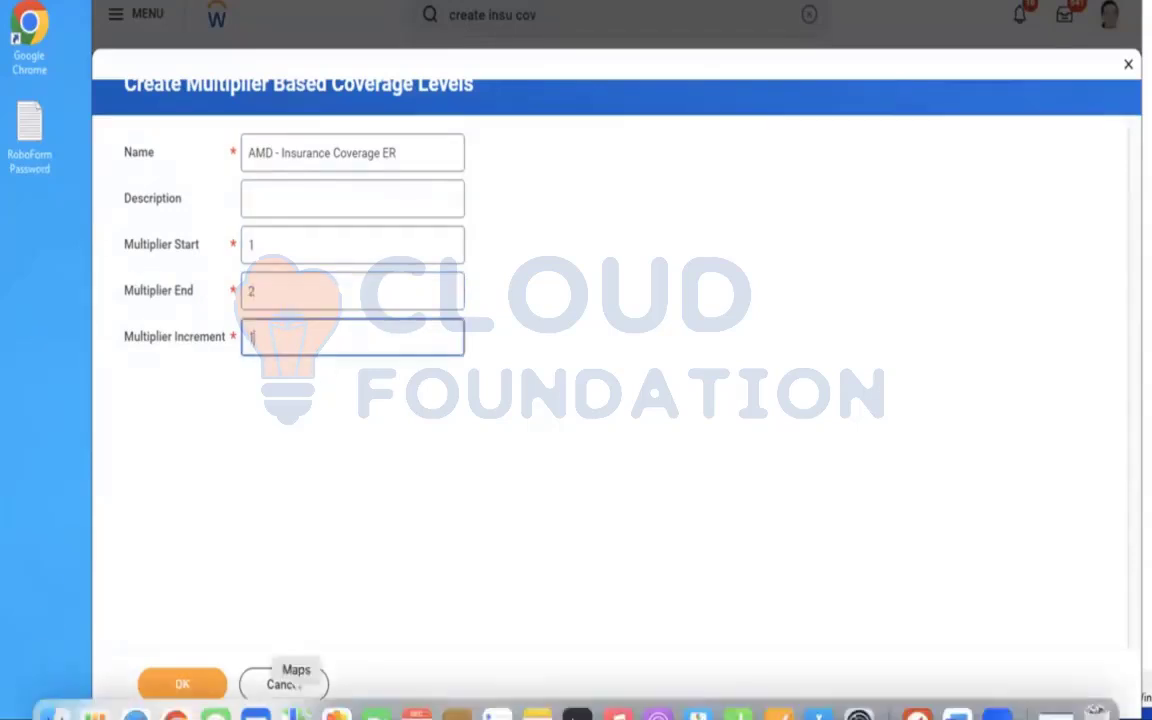
pyautogui.click(176, 692)
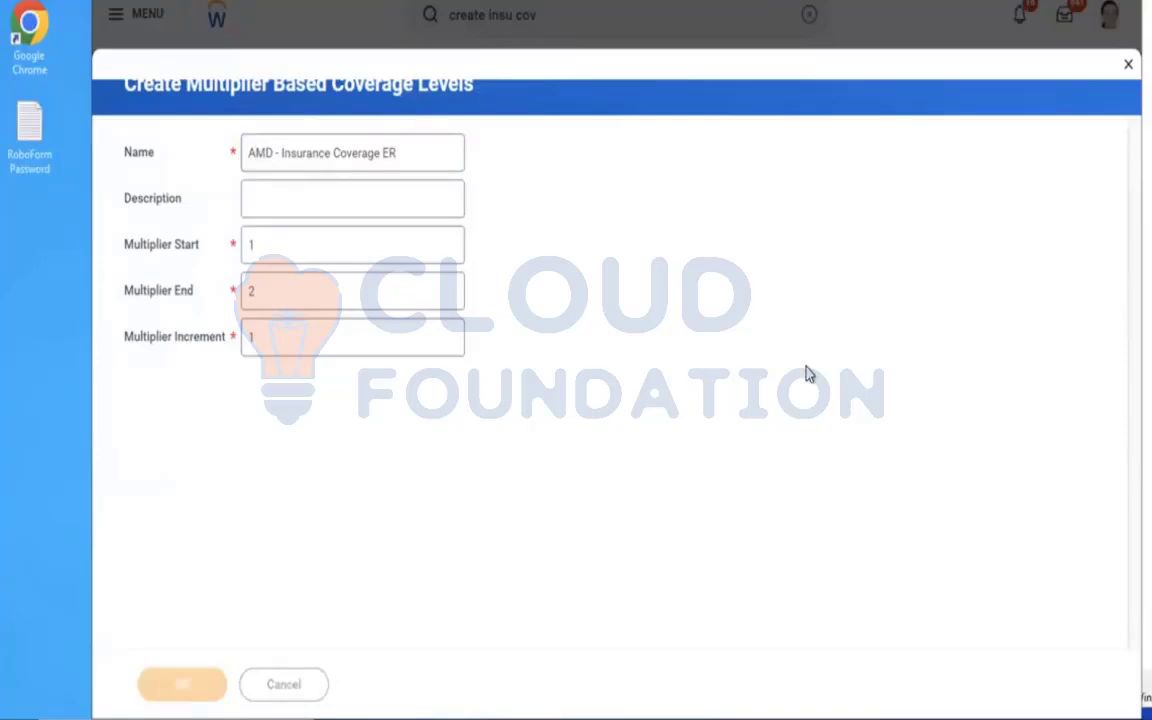
# Remove one generated multiplier row and try to save the remaining multiplier as 50000.
pyautogui.click(249, 438)
pyautogui.write('50000')
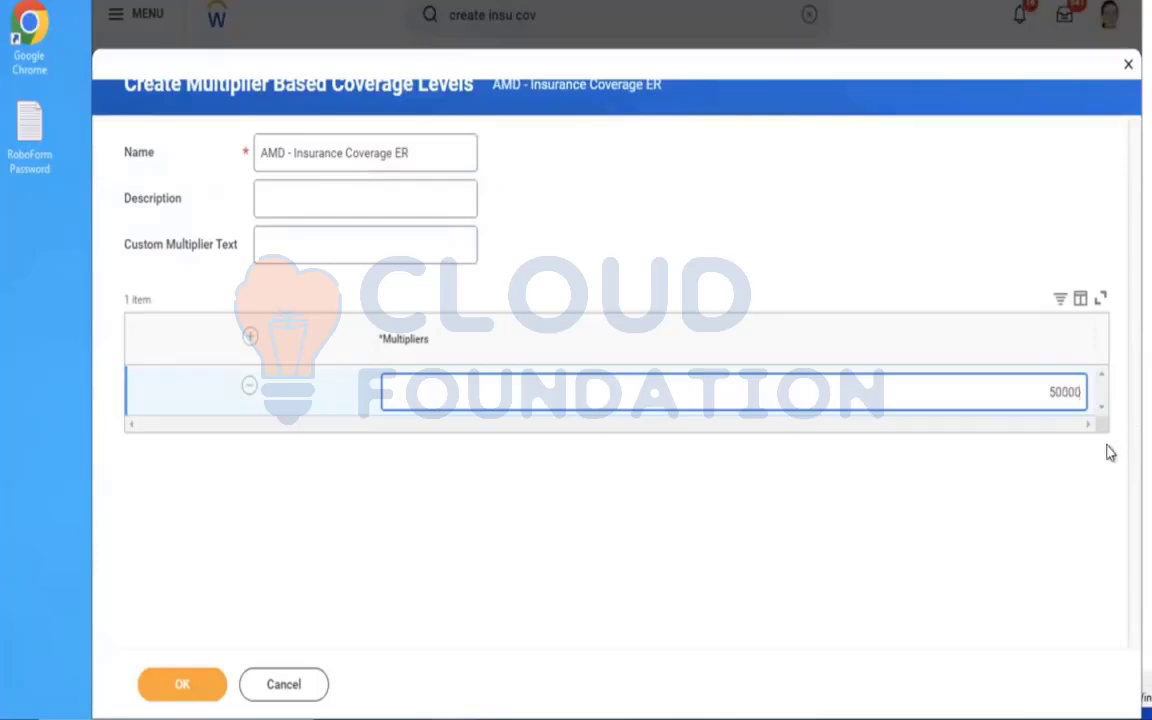
pyautogui.click(192, 686)
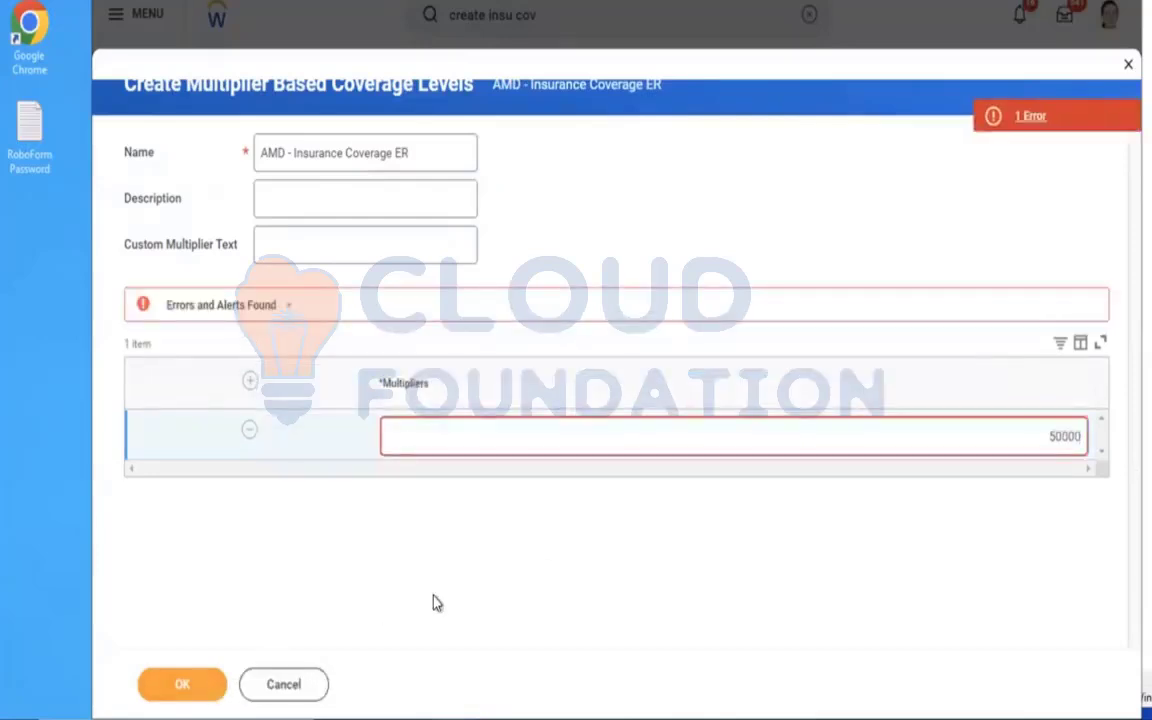
# Cancel the multiplier based coverage levels and the AMD - Insurance Coverage ER coverage without saving.
pyautogui.click(300, 697)
pyautogui.click(558, 398)
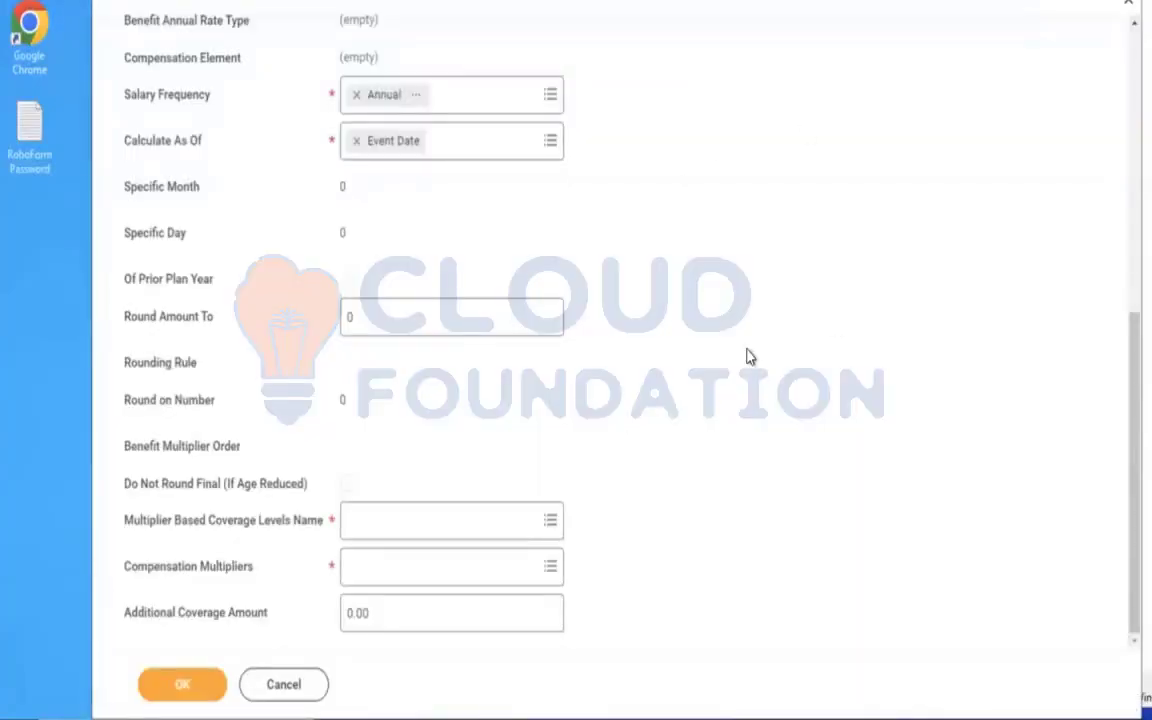
pyautogui.scroll(5, 750, 357)
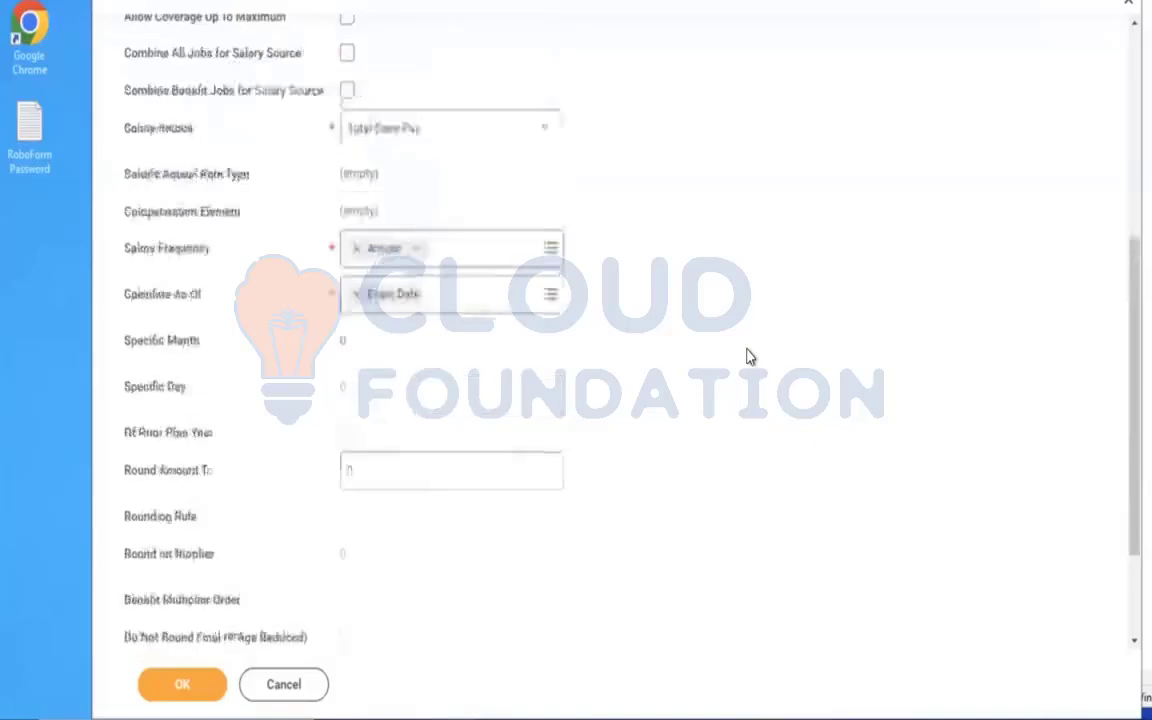
pyautogui.scroll(3, 750, 357)
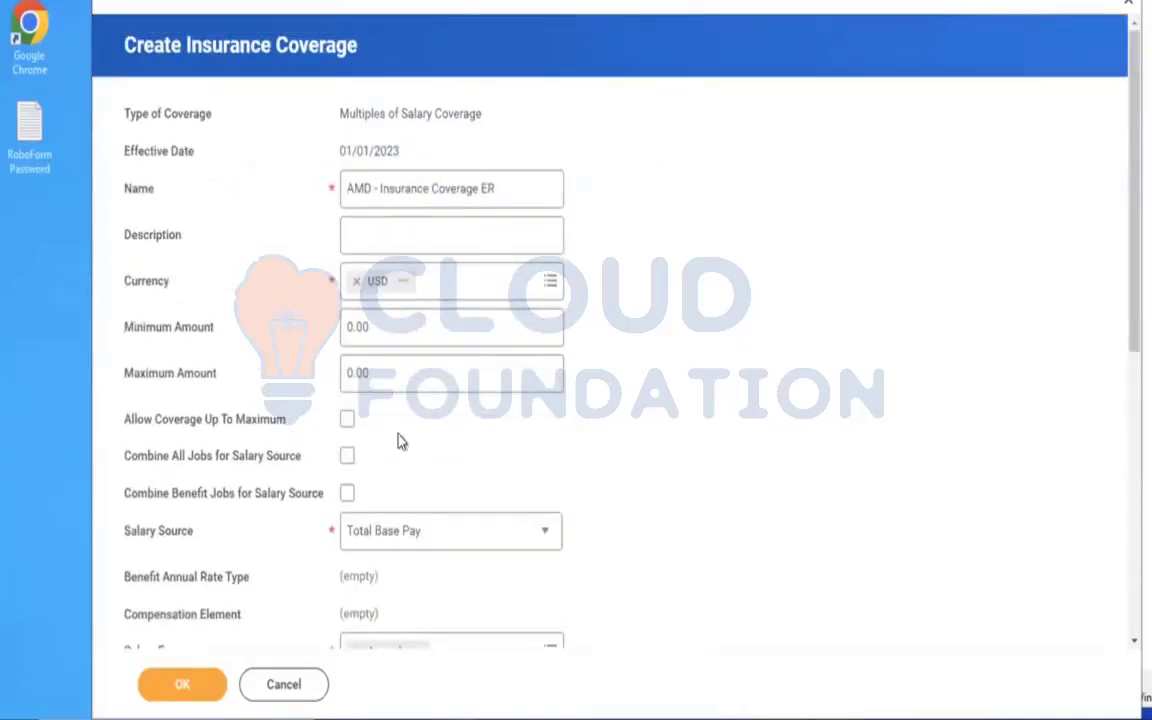
pyautogui.click(283, 686)
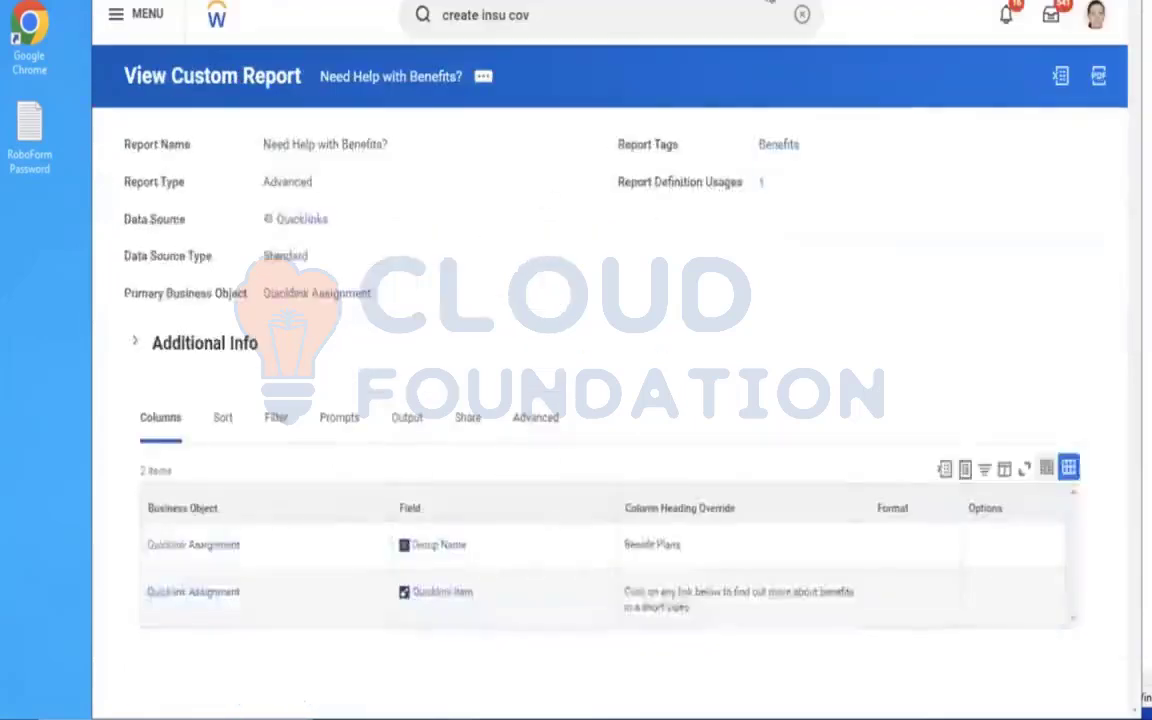
pyautogui.click(801, 15)
pyautogui.write('EDIT INSU COV')
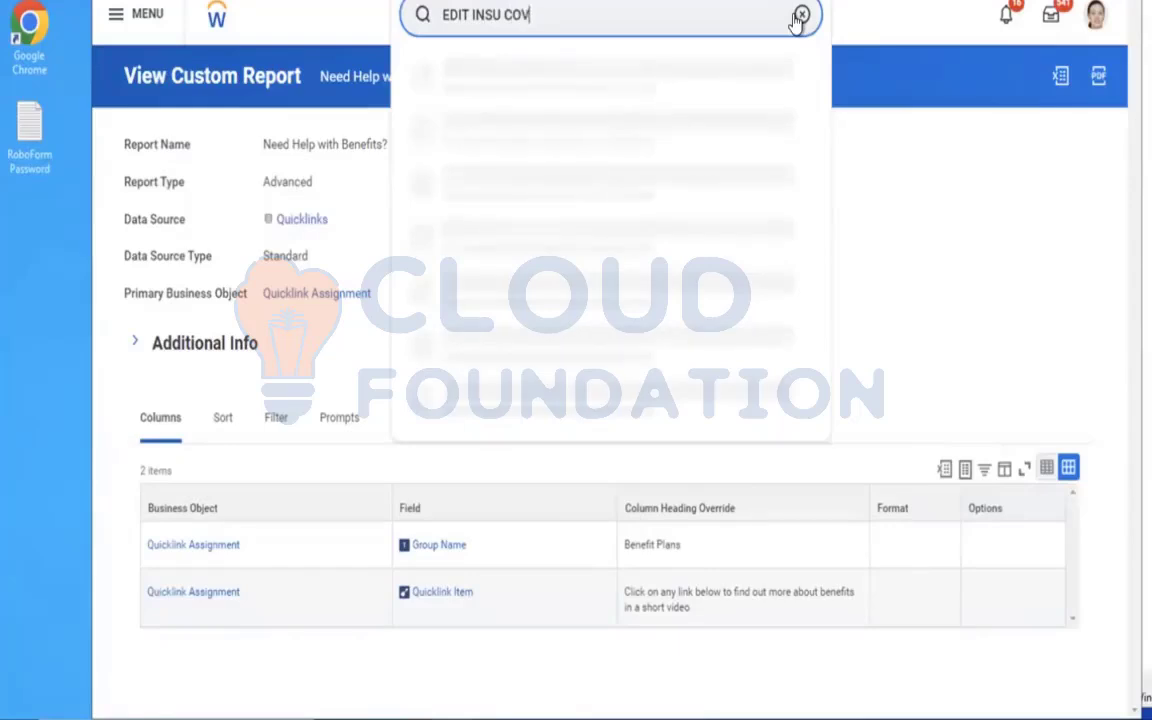
pyautogui.click(530, 70)
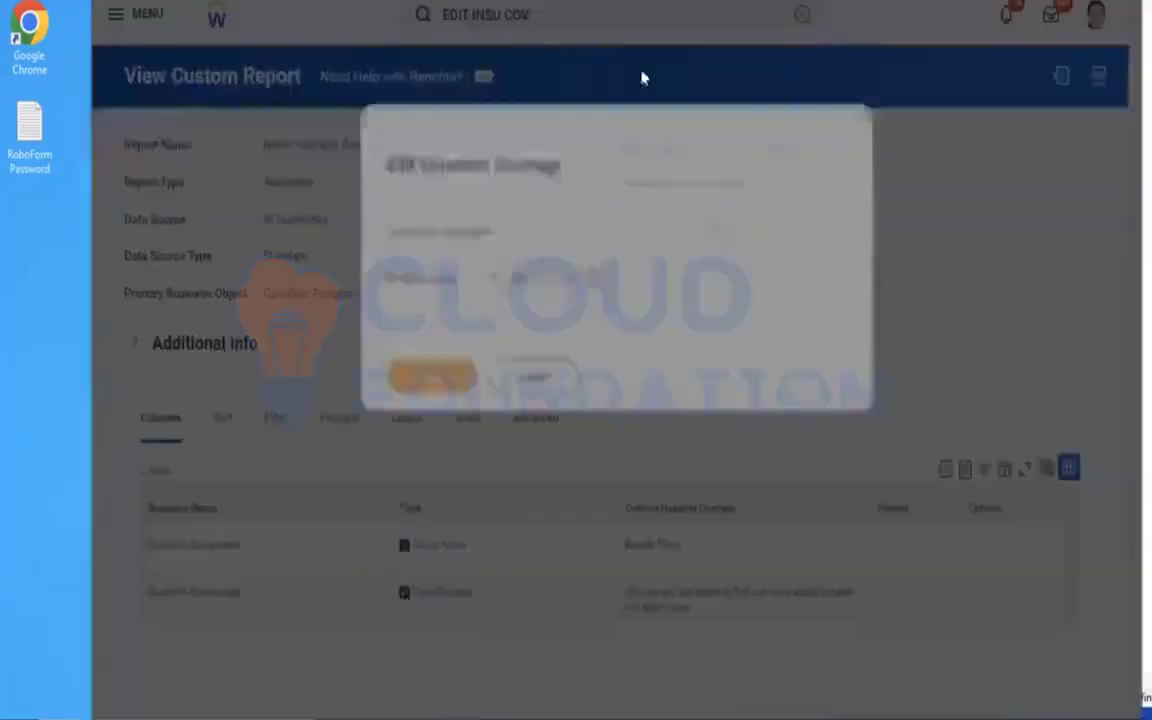
pyautogui.click(855, 118)
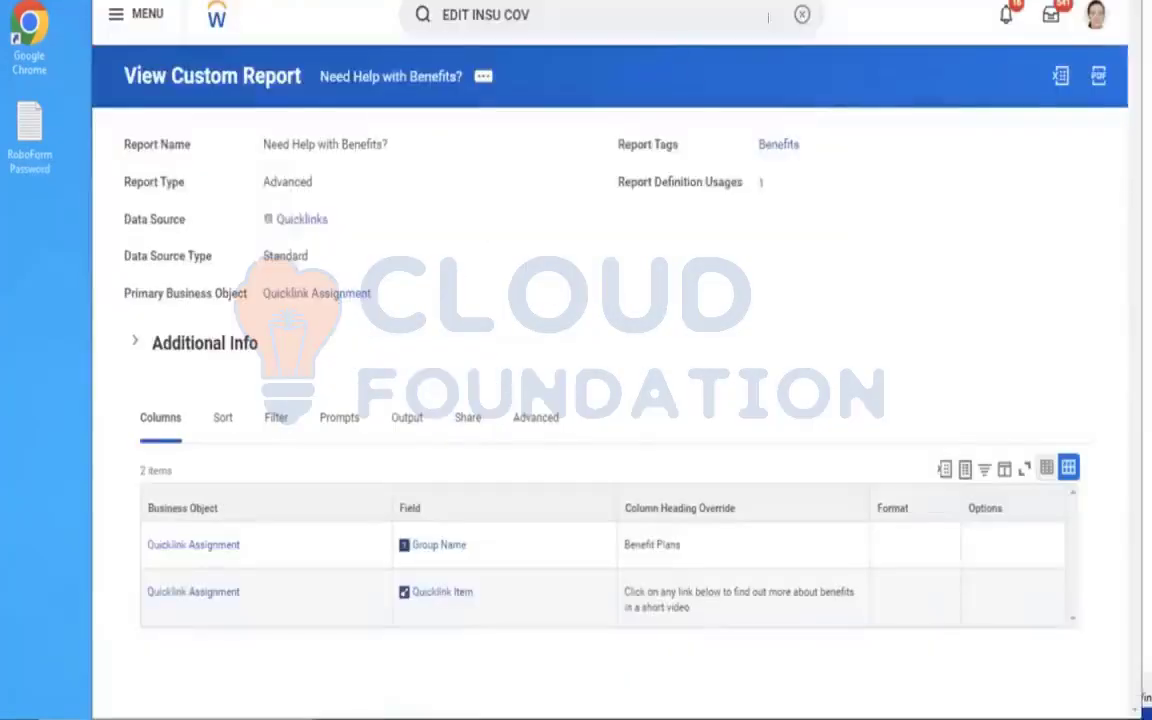
# Find the Edit Amount Based Coverage Levels task, open the AMD - ER 50 K coverage levels in it and submit them.
pyautogui.click(805, 14)
pyautogui.click(573, 14)
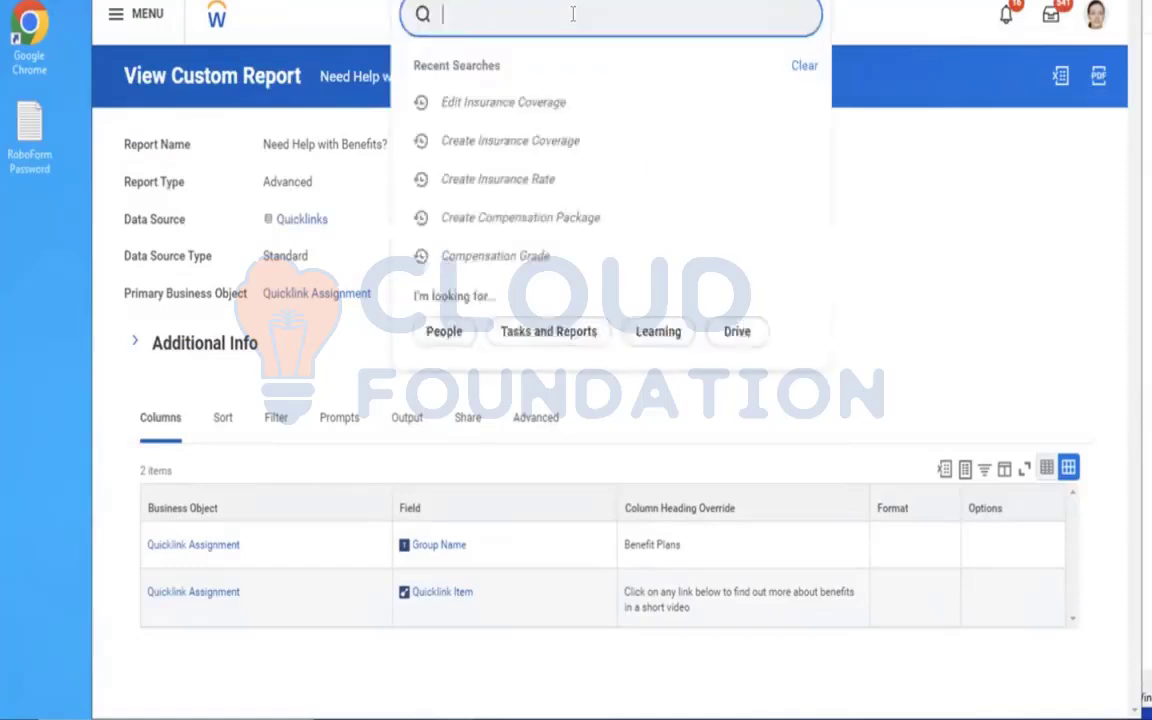
pyautogui.write('EDIT AMOUNT')
pyautogui.click(537, 66)
pyautogui.click(602, 221)
pyautogui.write('AMD')
pyautogui.press('Return')
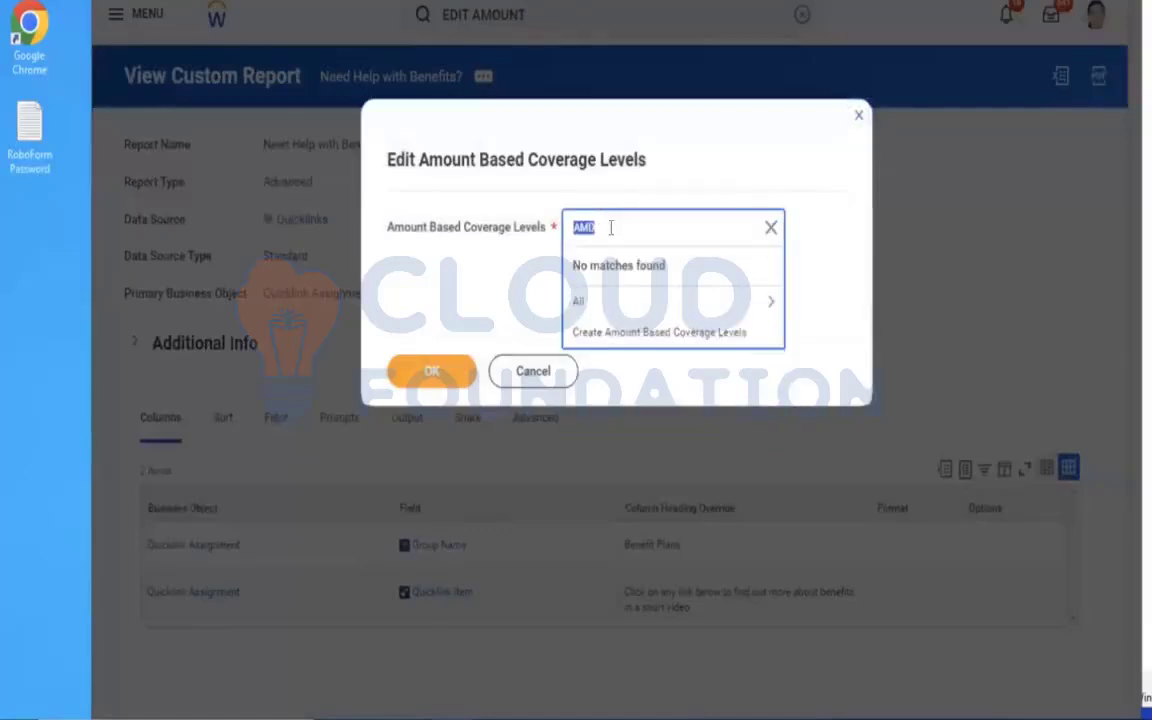
pyautogui.click(730, 301)
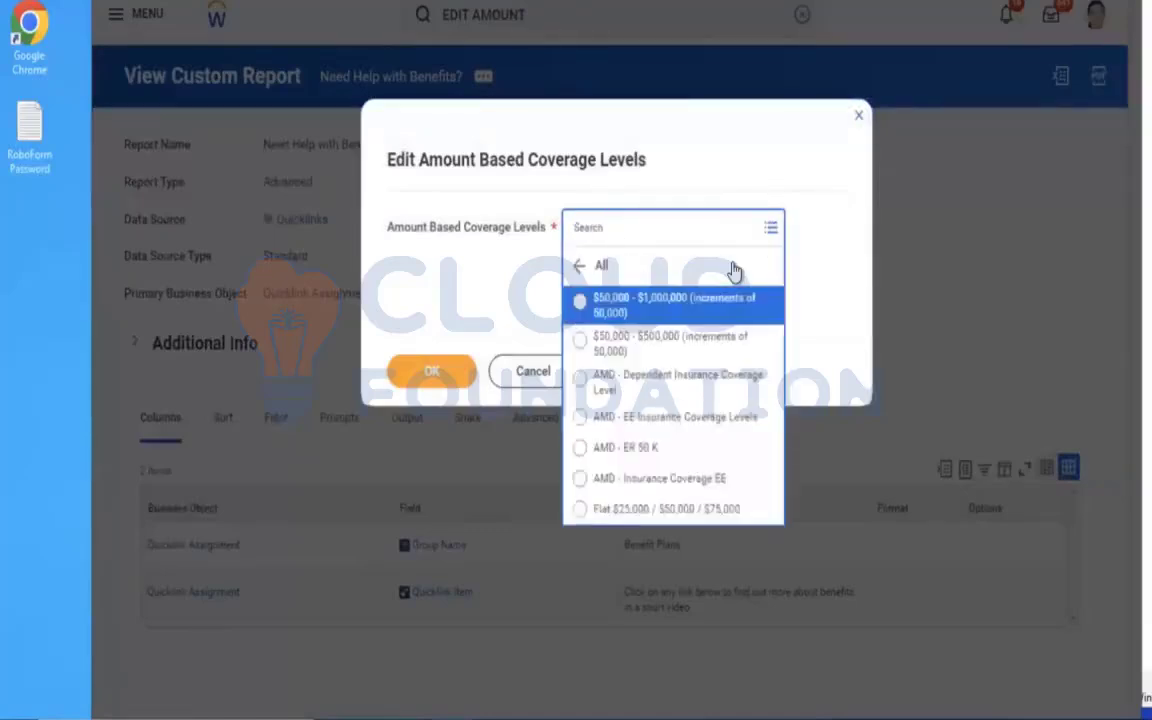
pyautogui.click(647, 462)
pyautogui.click(425, 372)
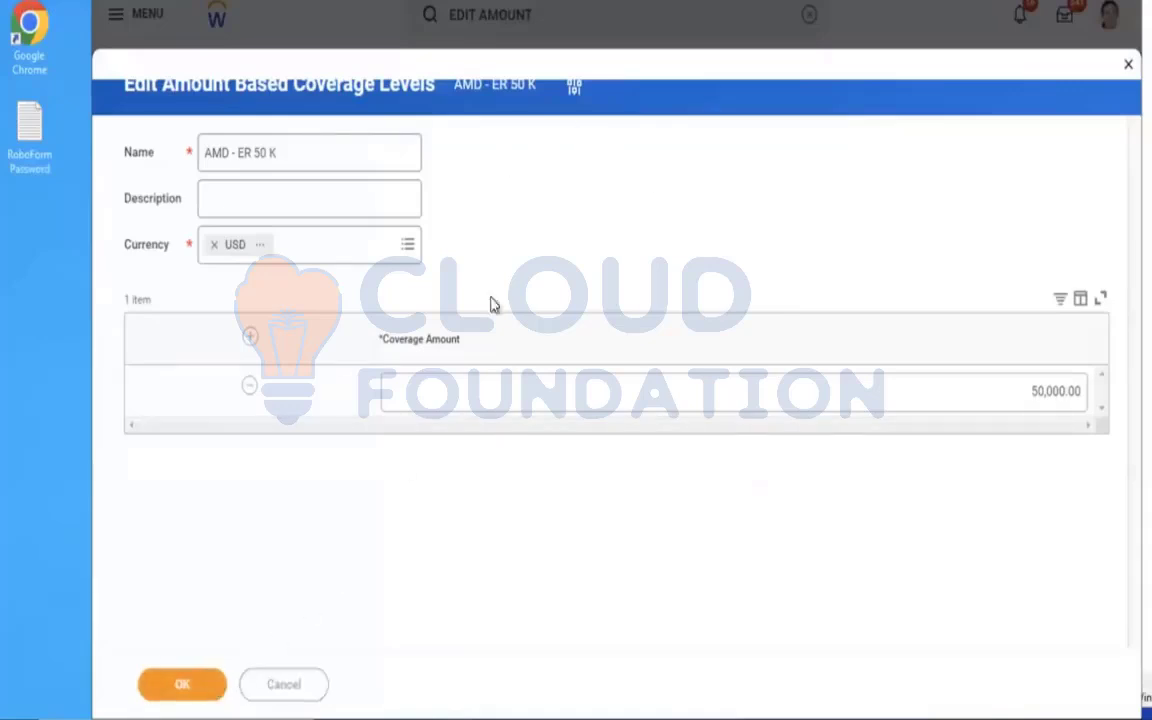
pyautogui.click(182, 684)
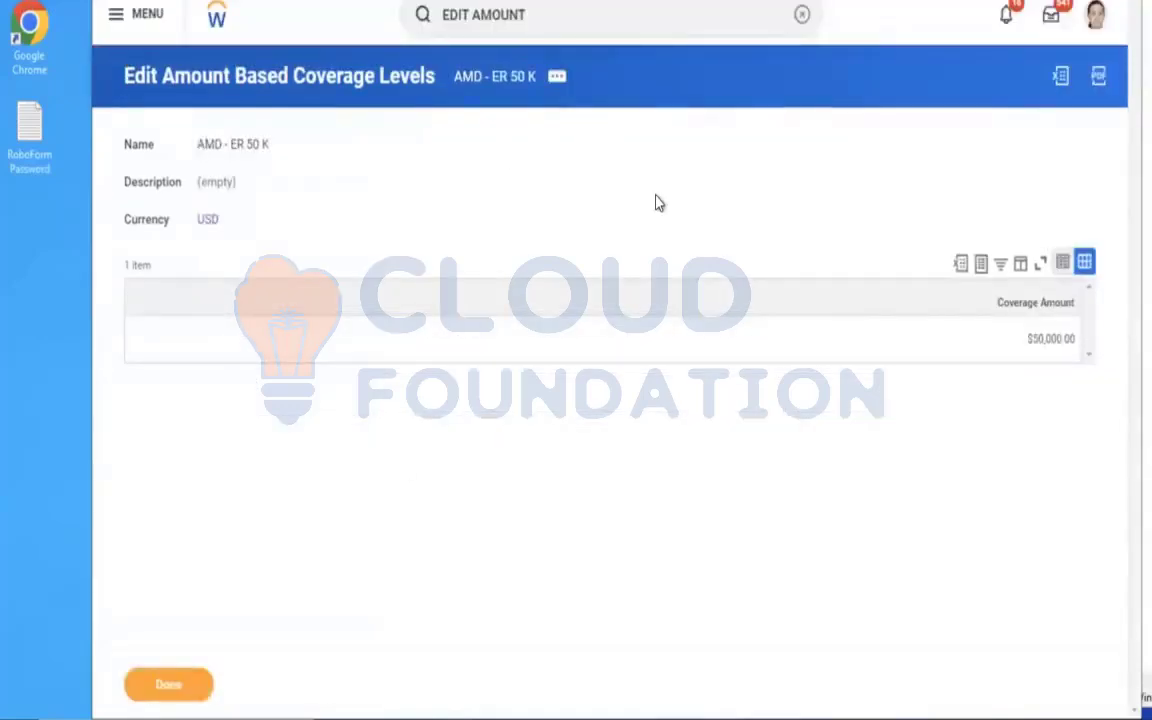
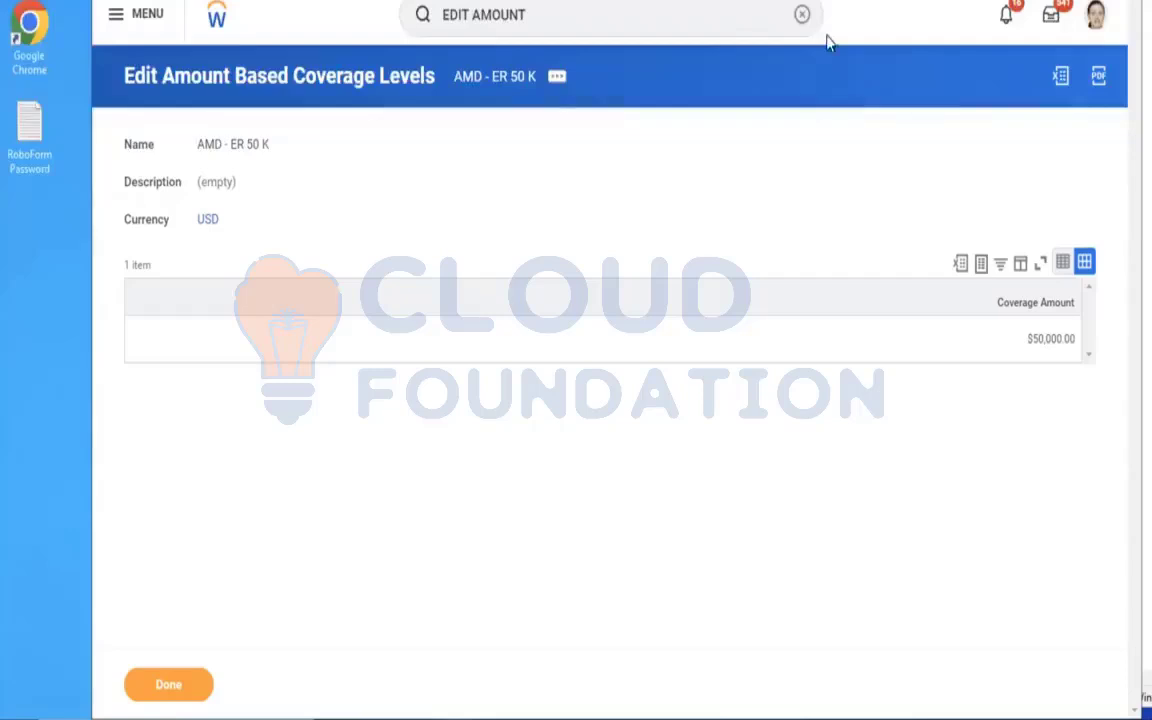
# Search for the Create Insurance Coverage task and open it.
pyautogui.click(802, 14)
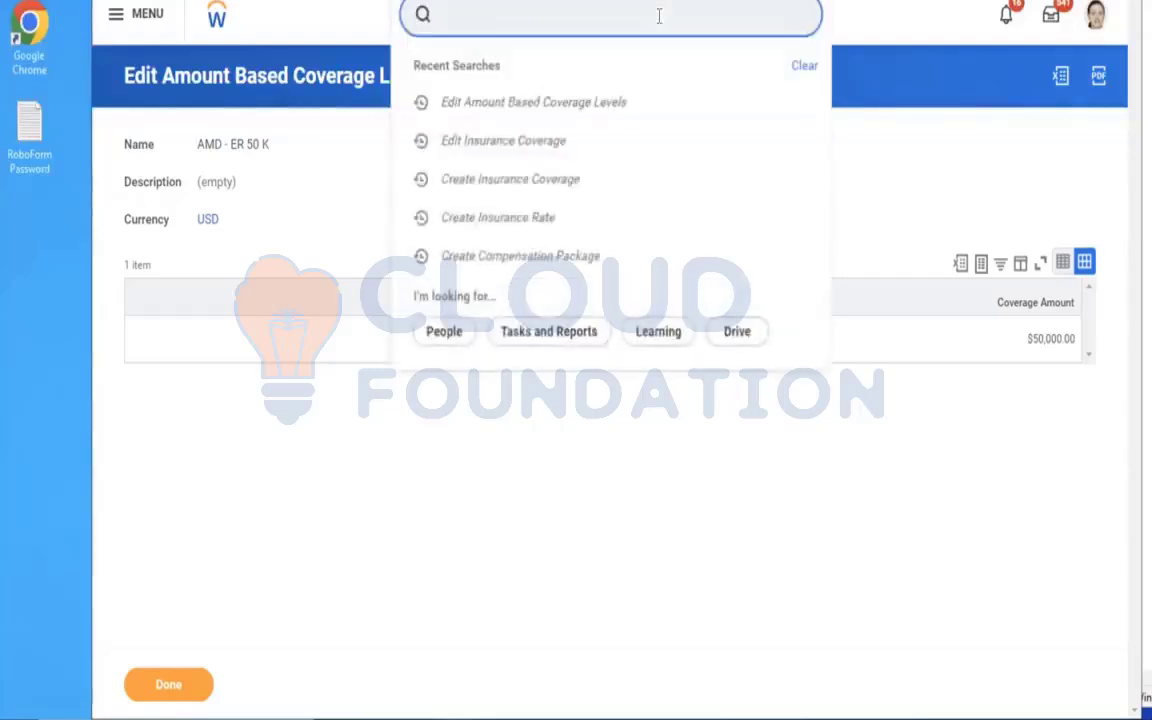
pyautogui.write('CREATE INSU COV')
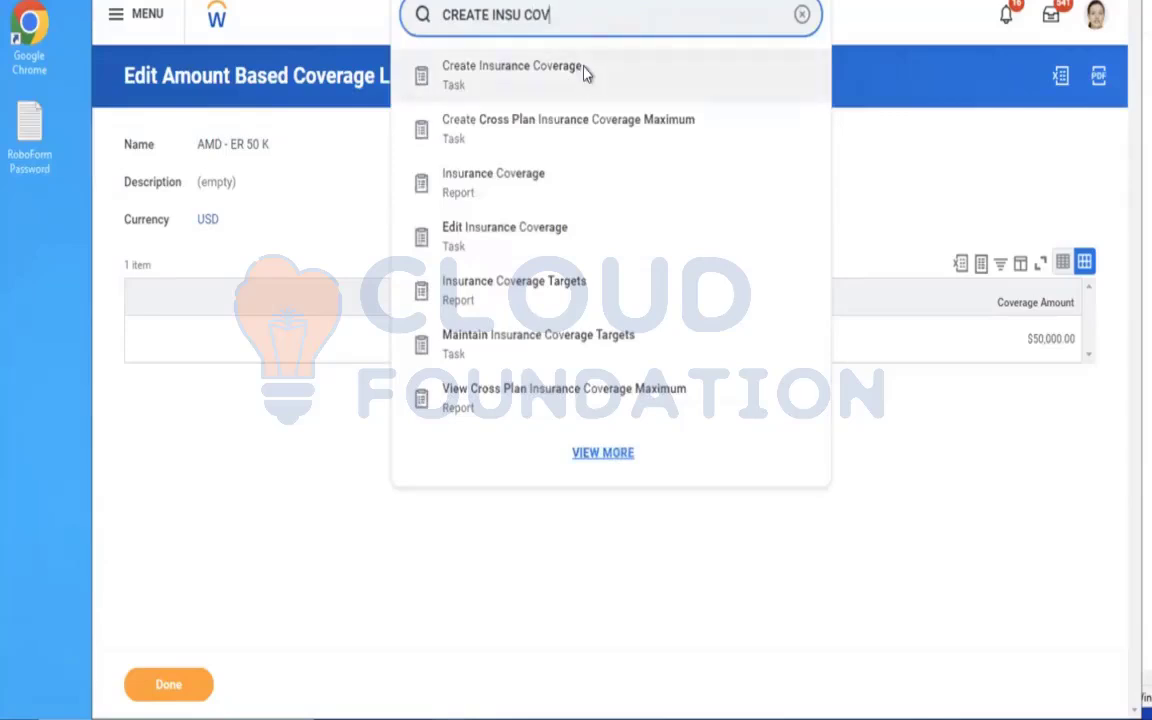
pyautogui.click(585, 70)
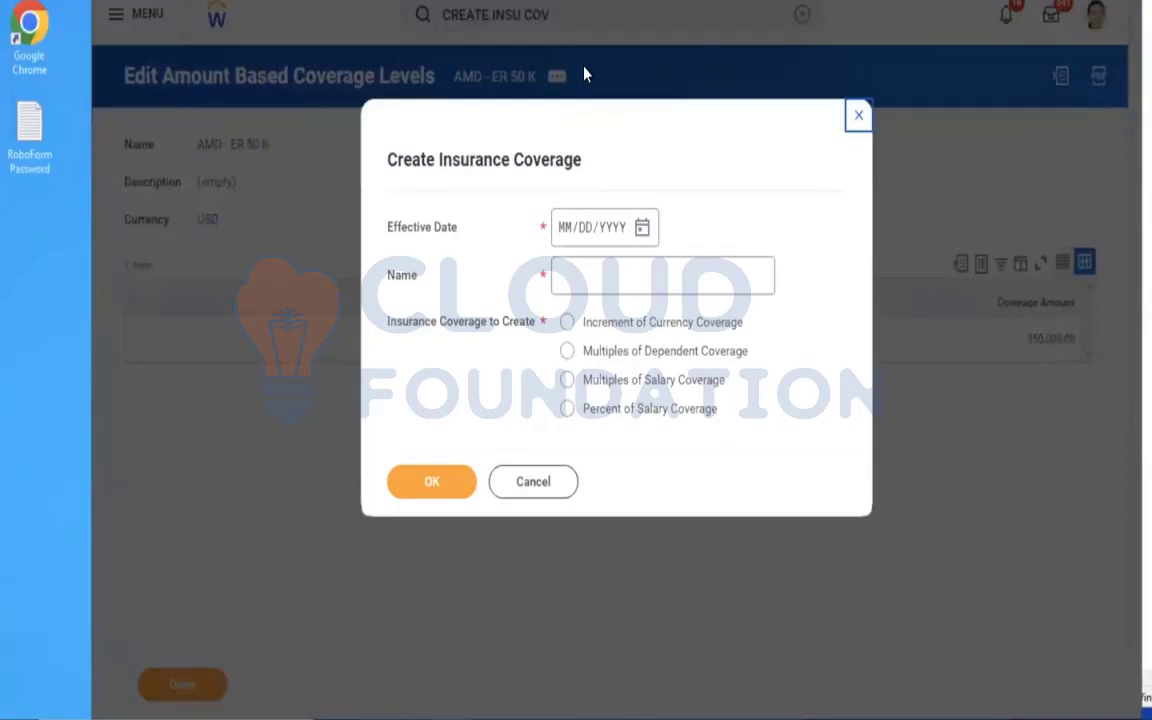
# Set the effective date to 01/01/2023, the name to AMD - Insurance Coverage EE and the coverage type to Multiples of Dependent Coverage.
pyautogui.click(567, 233)
pyautogui.write('01/01/2023')
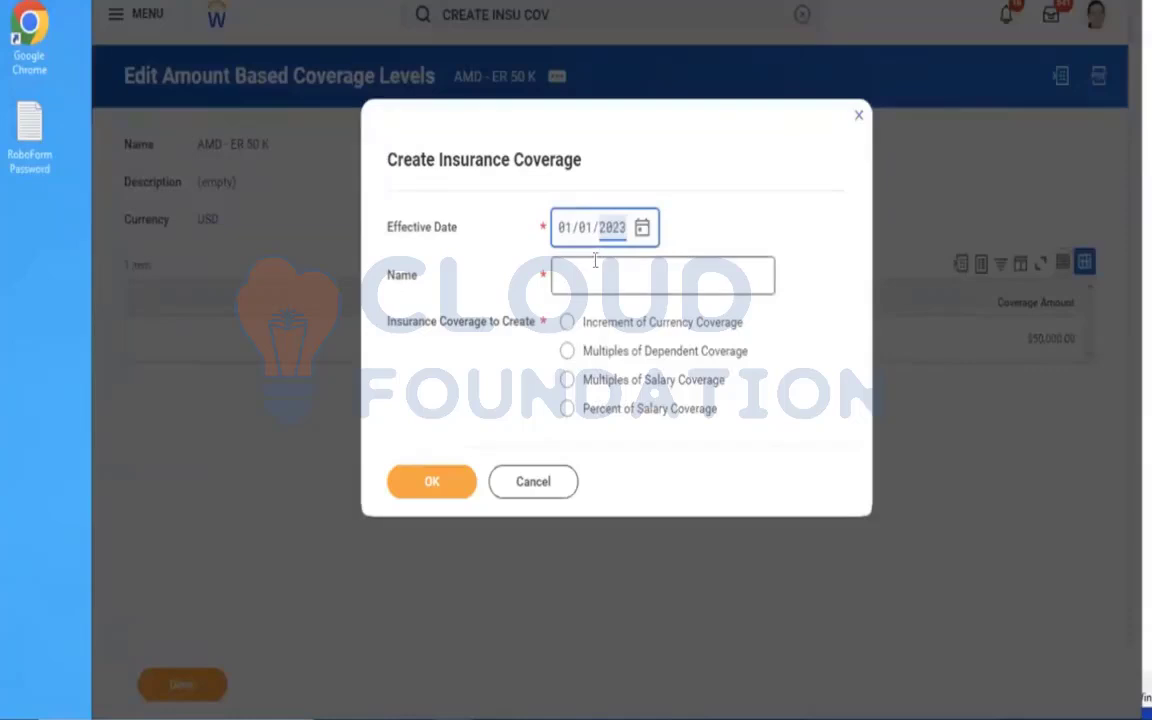
pyautogui.click(595, 260)
pyautogui.write('AMD - Insurance Coverage EE')
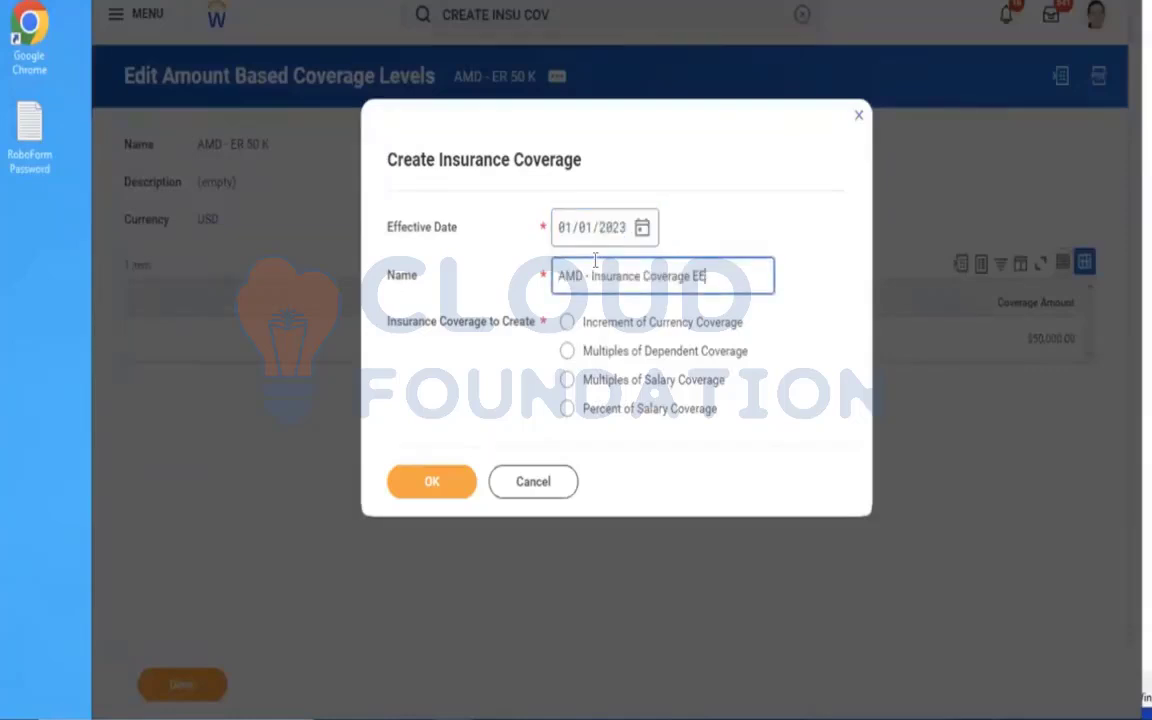
pyautogui.press('BackSpace')
pyautogui.write('E')
pyautogui.click(636, 358)
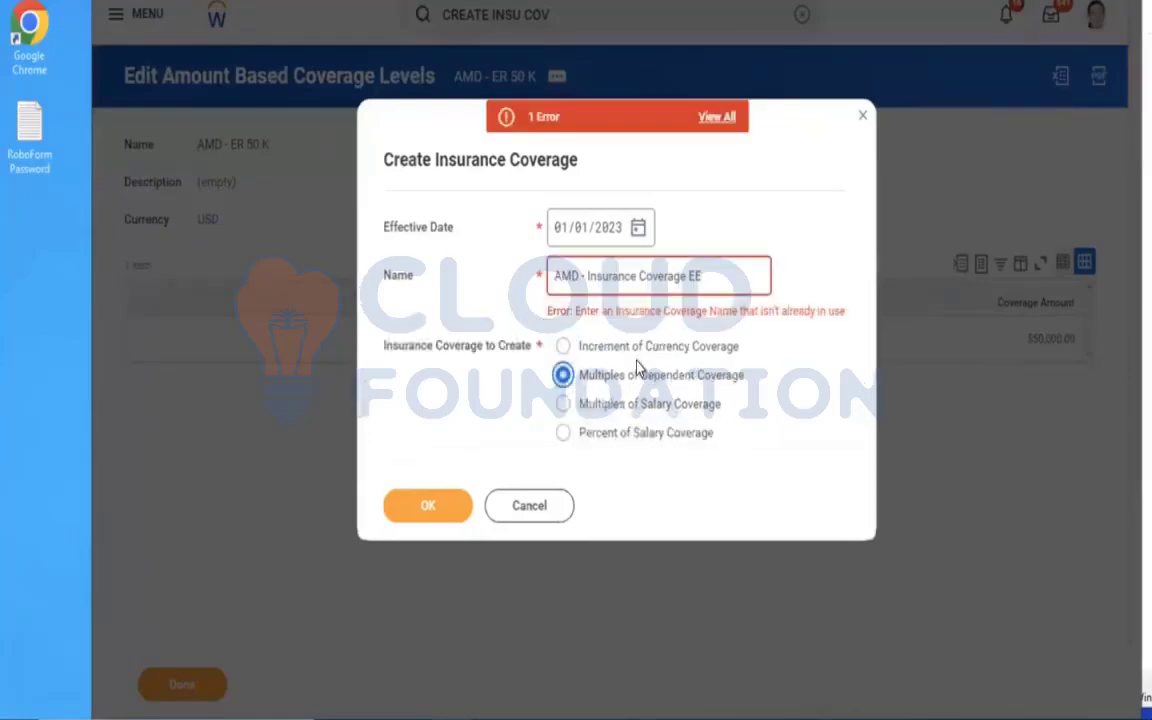
# Change the name to AMD - Insurance Coverage ER, select Increment of Currency Coverage and continue to the coverage details.
pyautogui.click(721, 285)
pyautogui.press('BackSpace')
pyautogui.write('R')
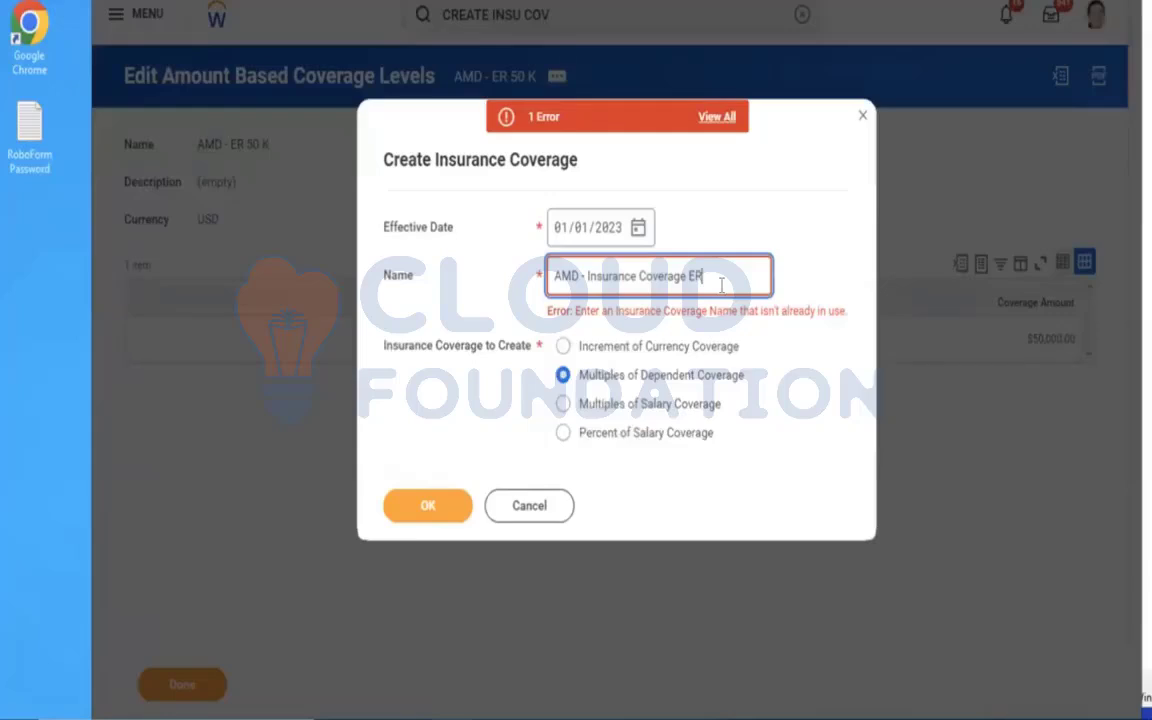
pyautogui.click(781, 377)
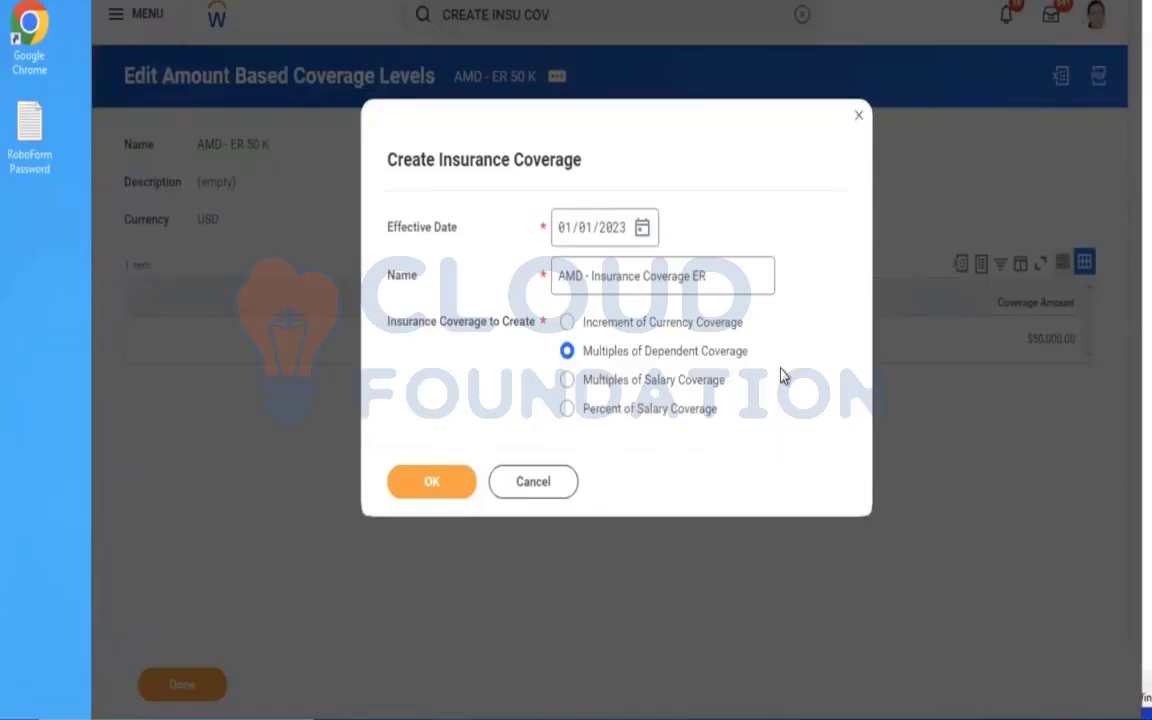
pyautogui.click(681, 327)
pyautogui.click(437, 494)
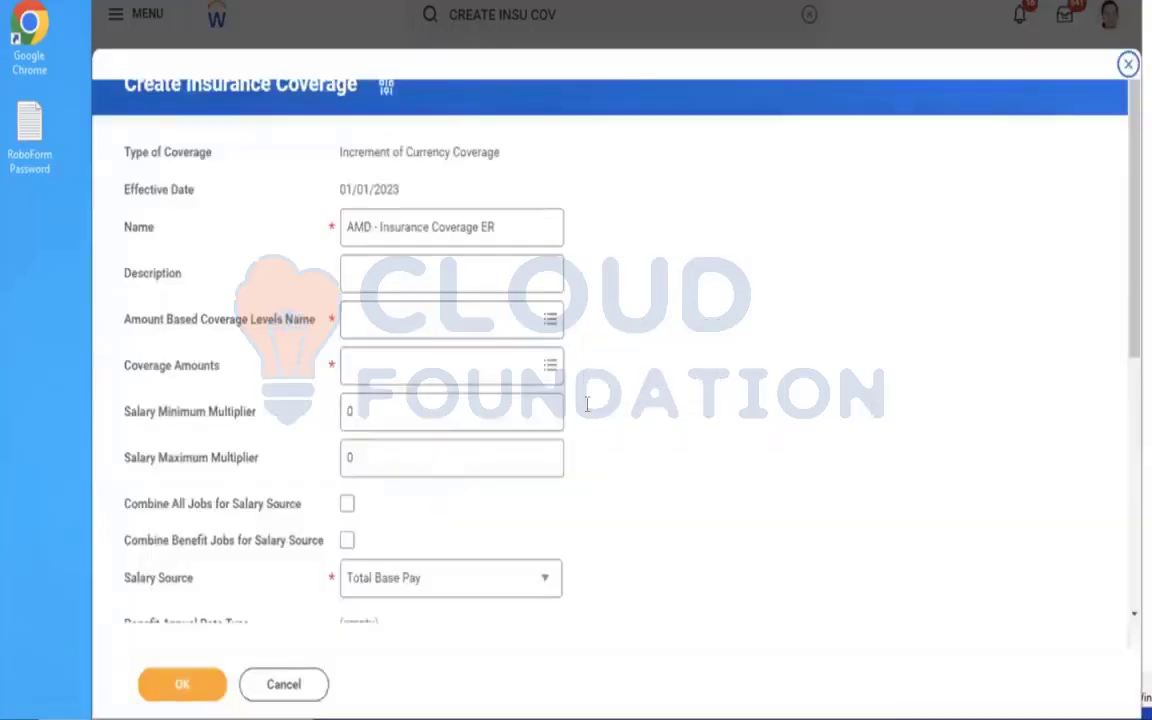
# Assign the AMD - ER 50 K coverage levels with a $50,000 coverage amount and save the insurance coverage.
pyautogui.click(443, 321)
pyautogui.click(406, 357)
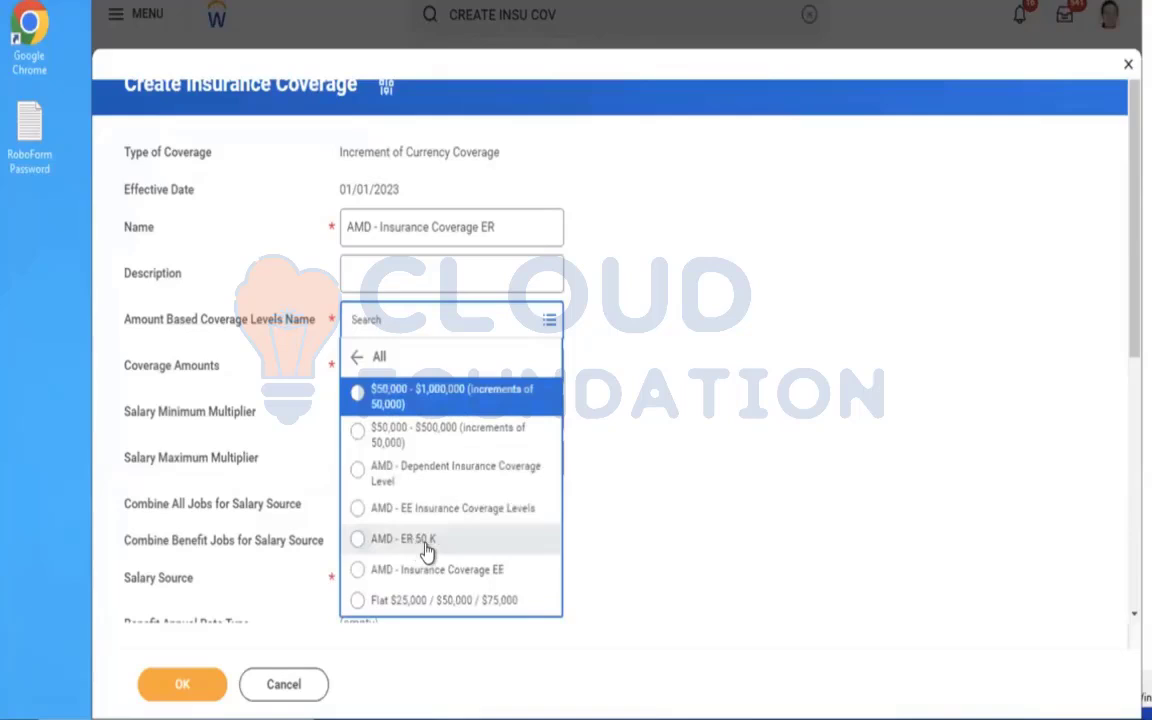
pyautogui.click(425, 544)
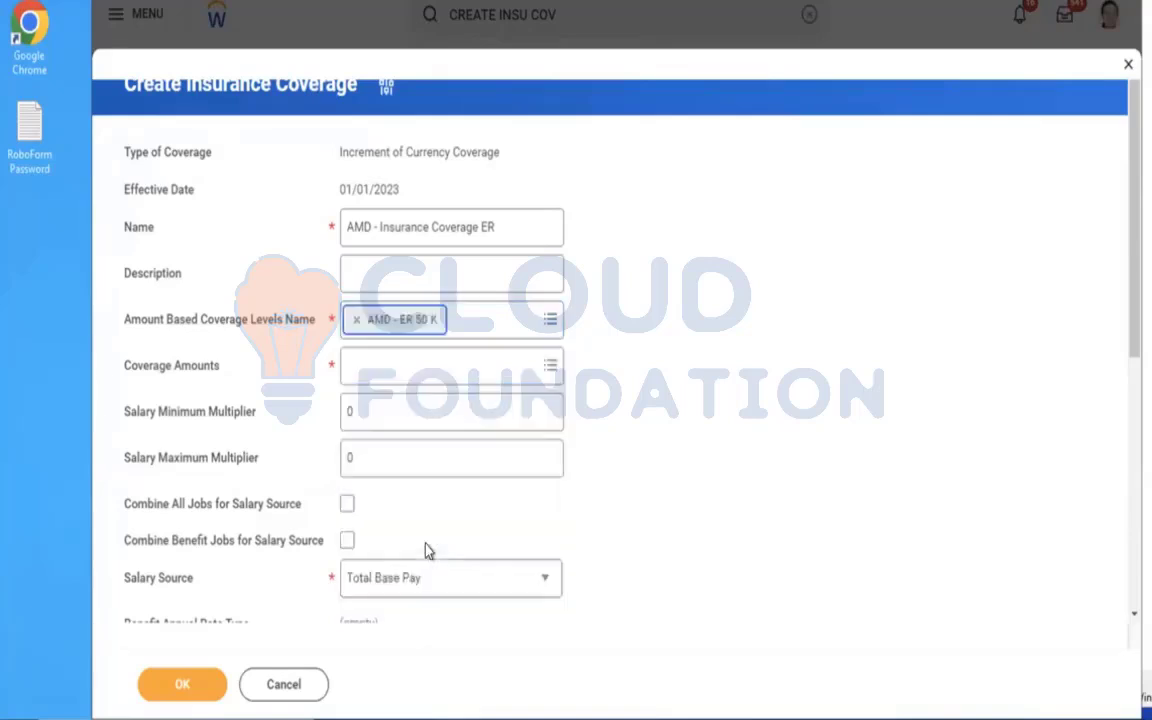
pyautogui.click(411, 372)
pyautogui.click(404, 332)
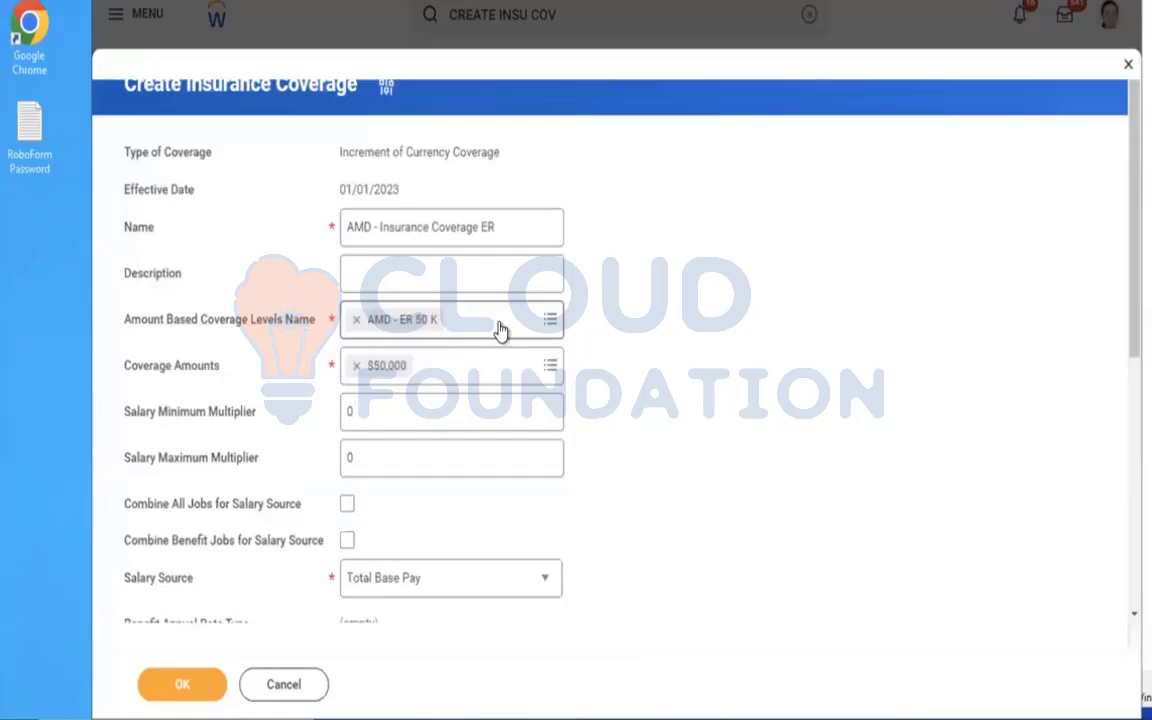
pyautogui.click(483, 324)
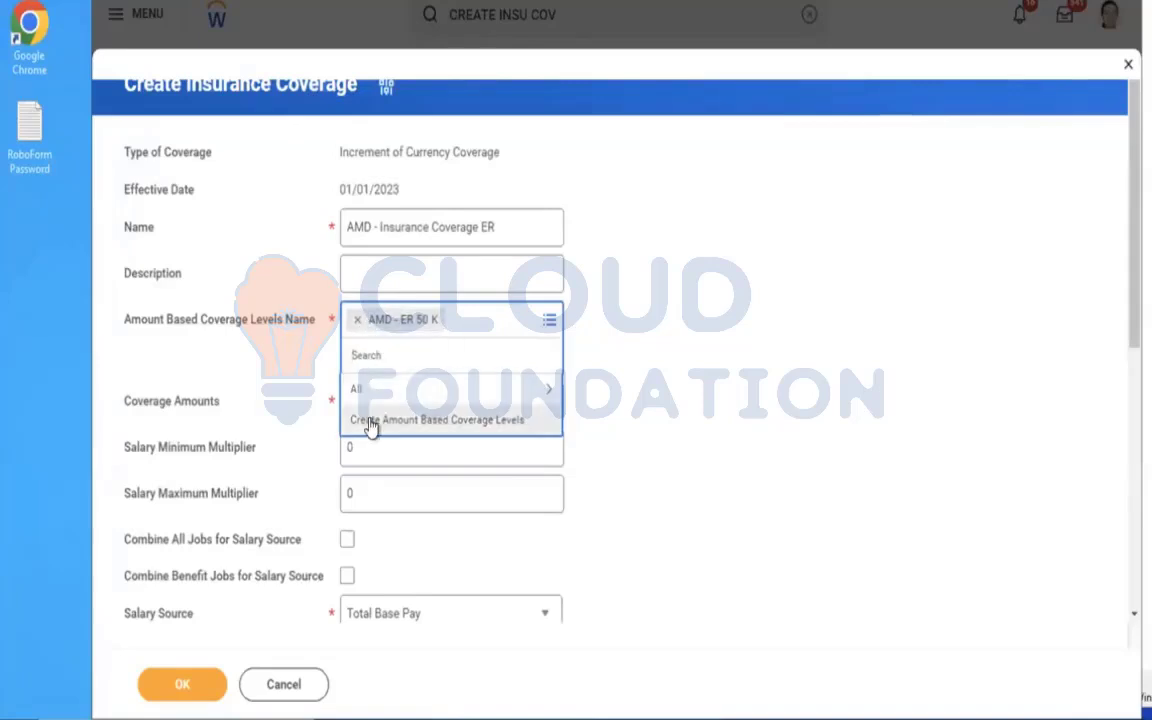
pyautogui.click(674, 332)
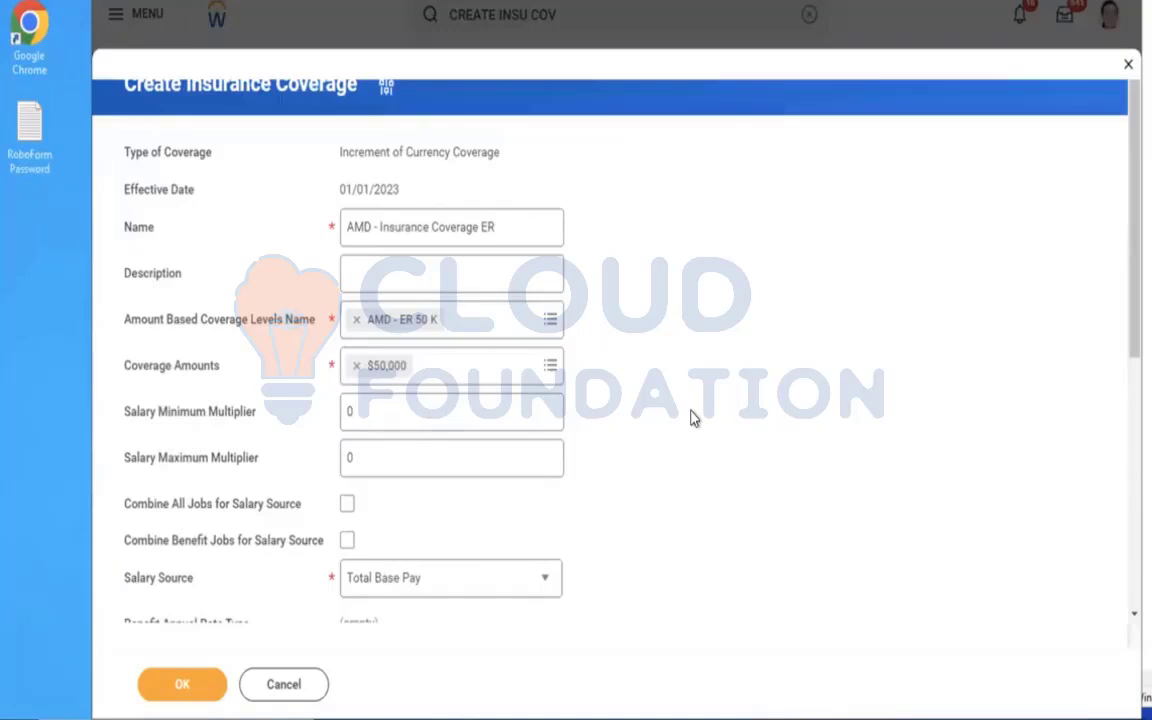
pyautogui.scroll(-5, 694, 418)
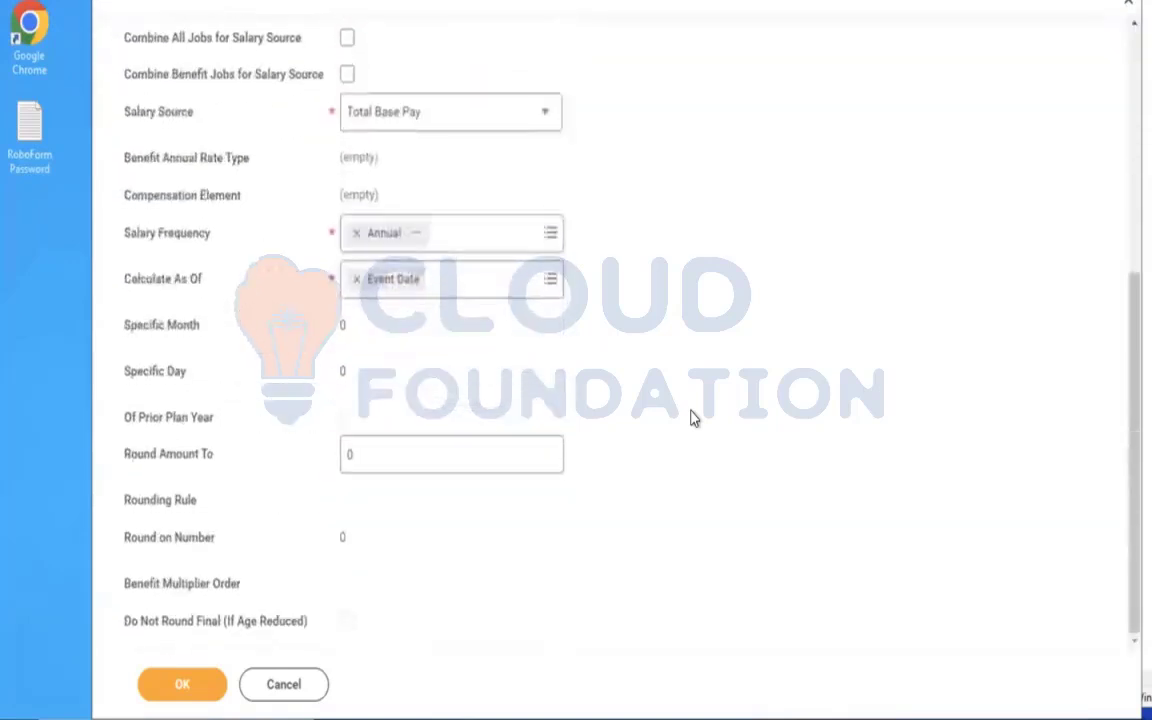
pyautogui.click(200, 681)
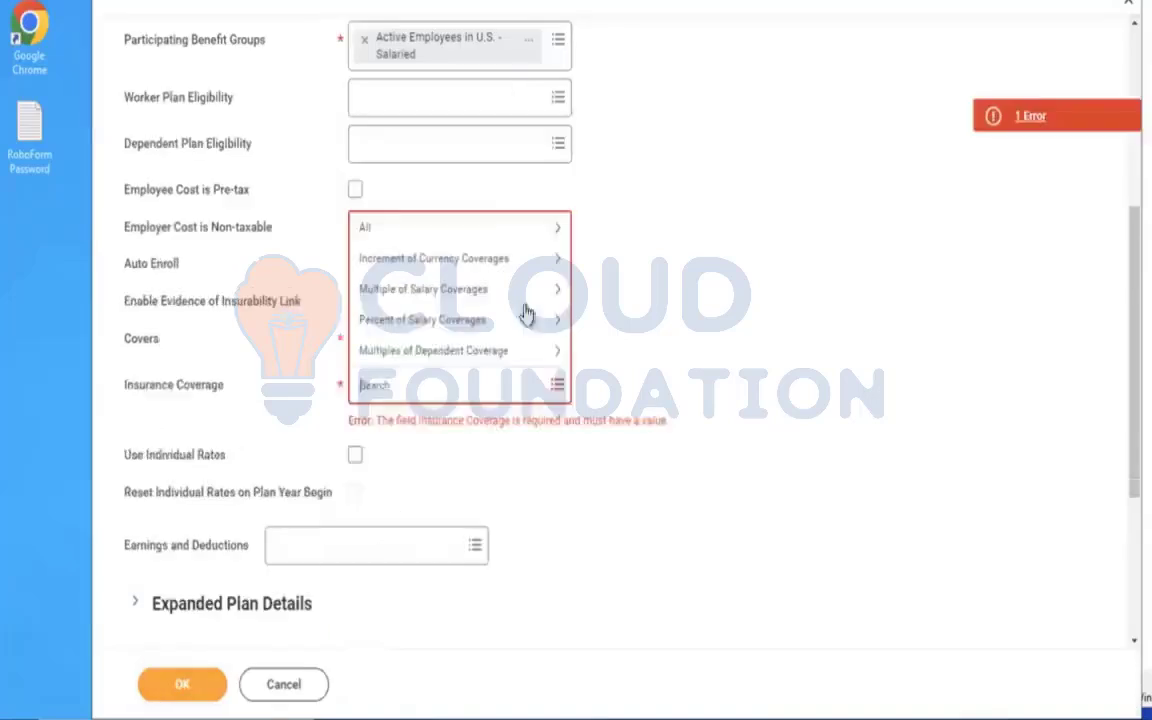
# Assign AMD - Insurance Coverage ER to the benefit plan and set the eligibility row's benefit group to Active Employees in U.S. - Salaried.
pyautogui.press('Return')
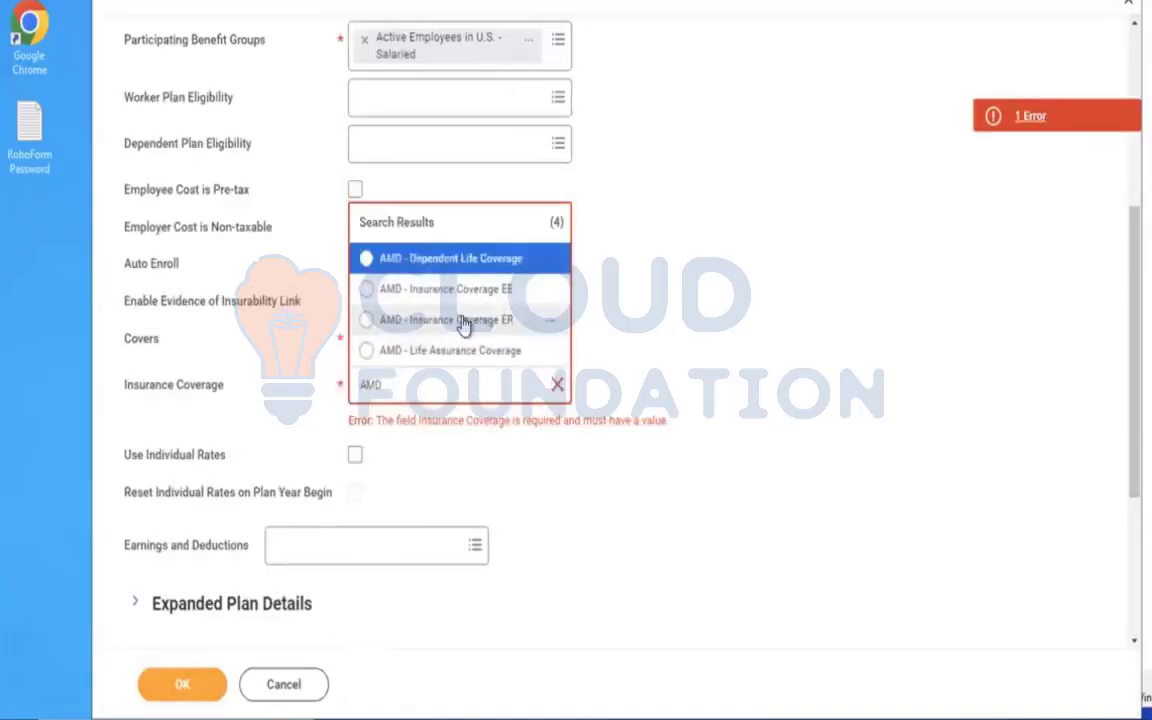
pyautogui.click(462, 321)
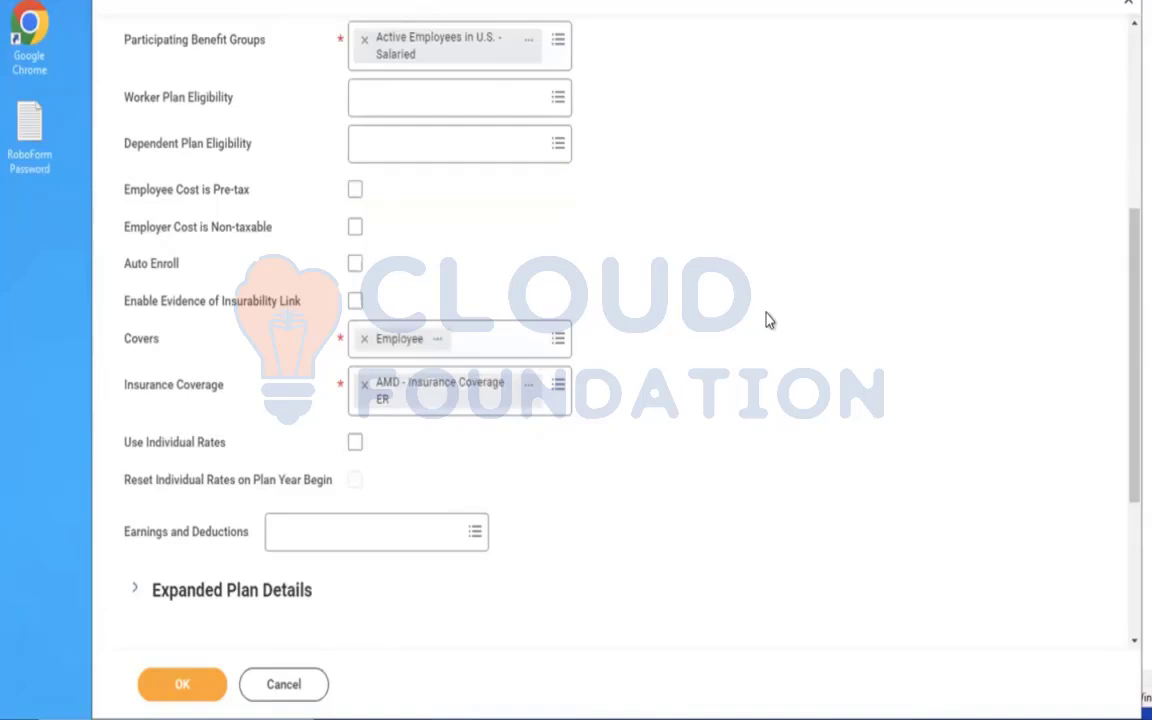
pyautogui.scroll(-3, 767, 319)
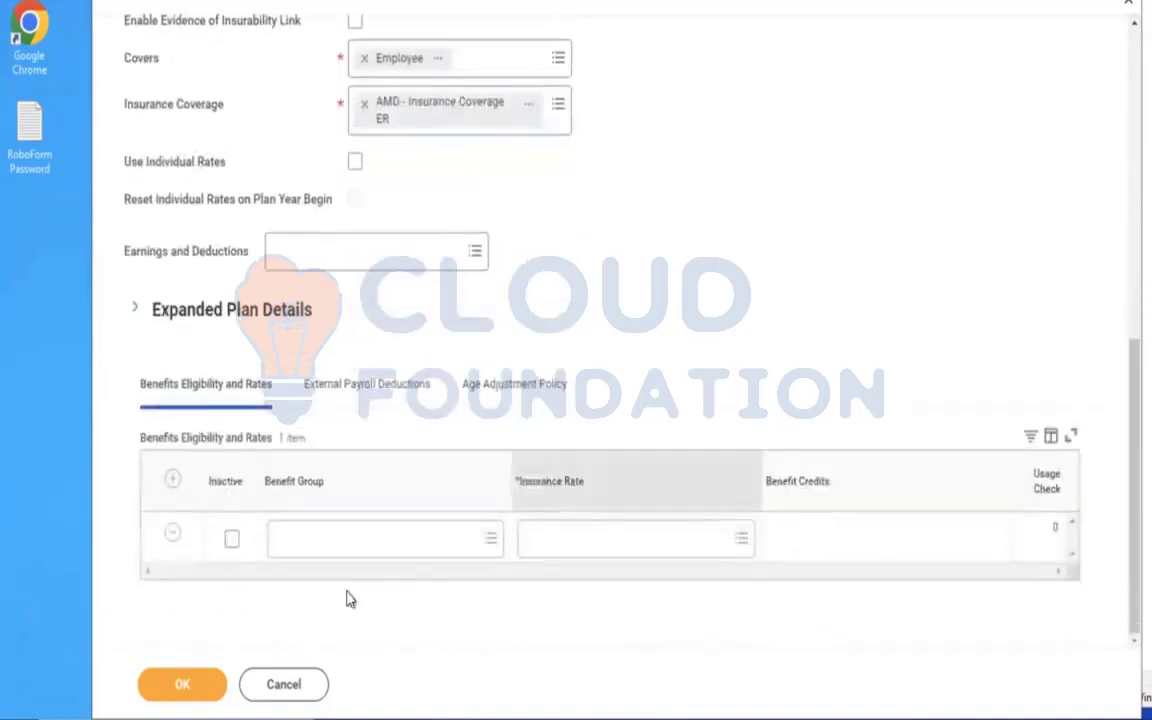
pyautogui.click(321, 535)
pyautogui.click(305, 478)
pyautogui.click(330, 506)
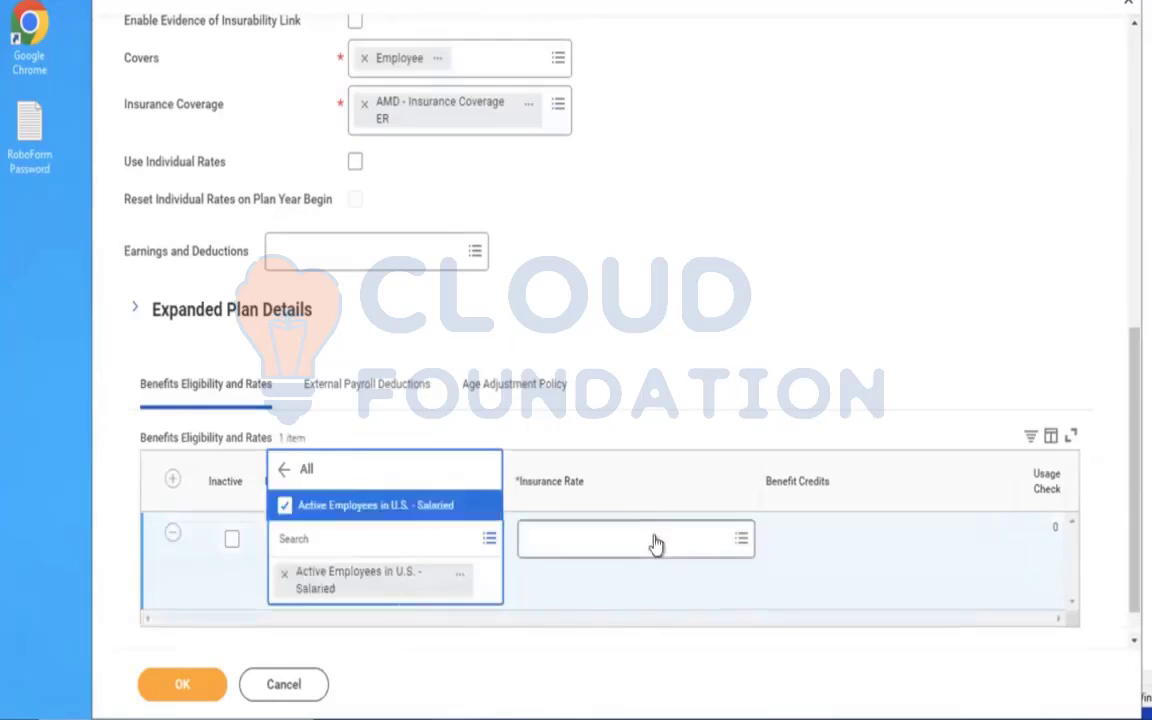
# Set the eligibility row's insurance rate to AMD - ER Insurance Rate and save the benefit plan.
pyautogui.click(655, 541)
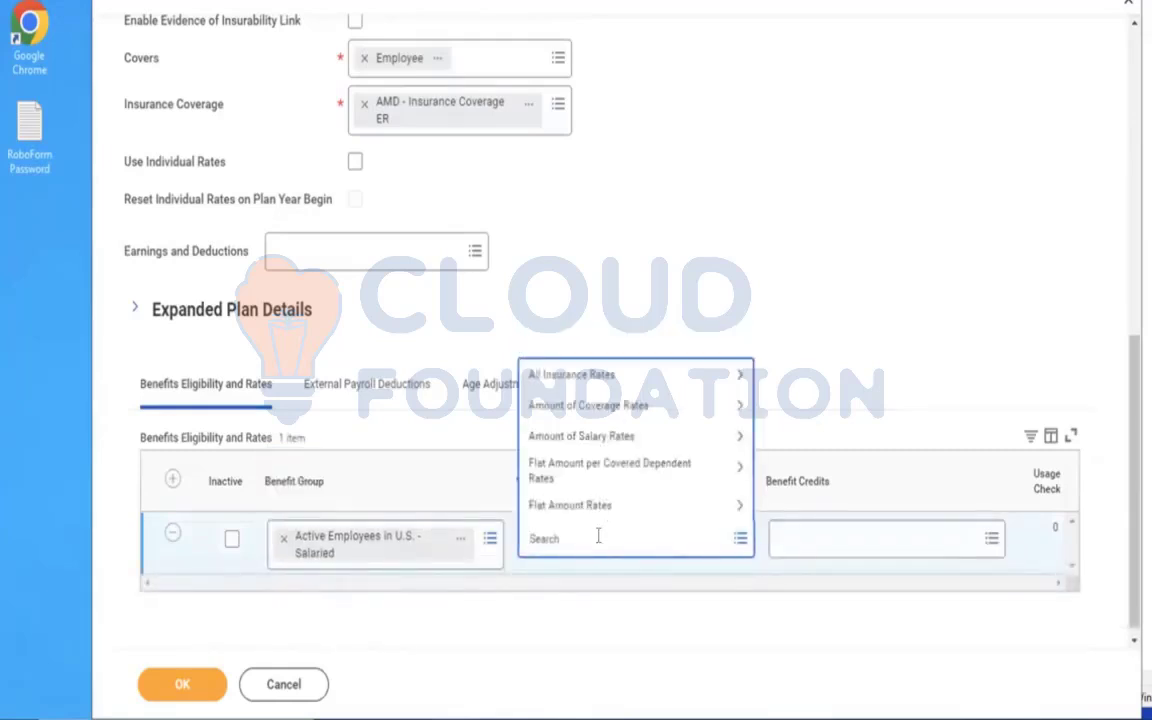
pyautogui.press('Return')
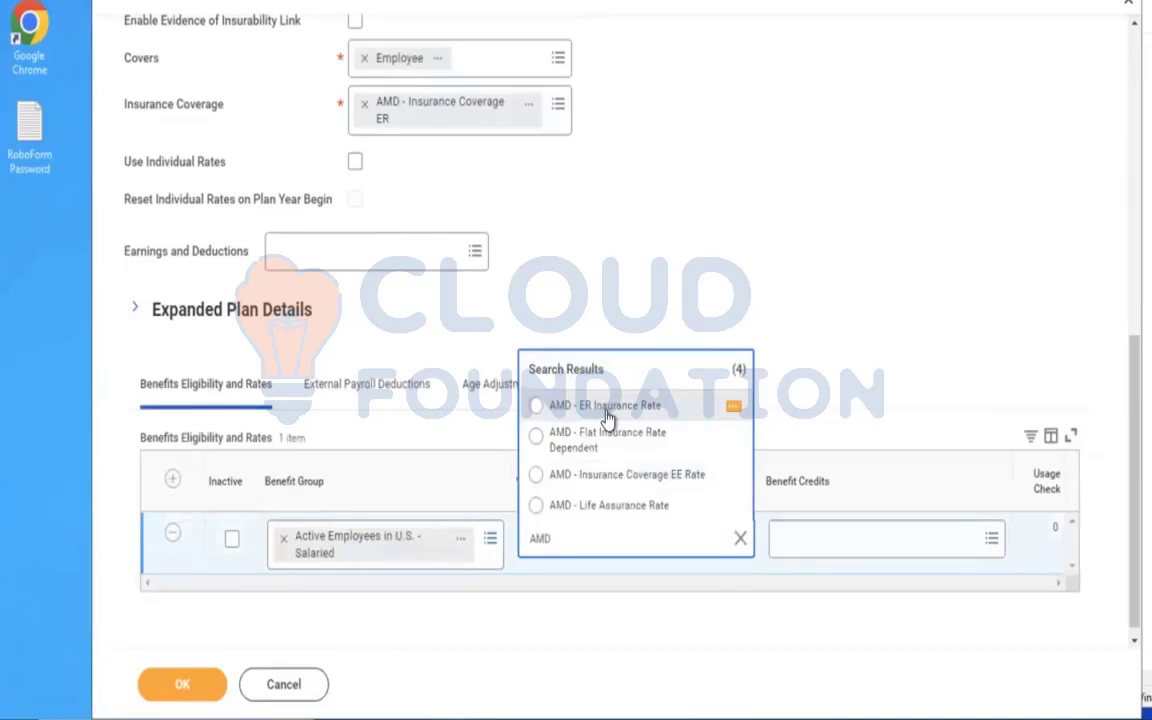
pyautogui.click(607, 410)
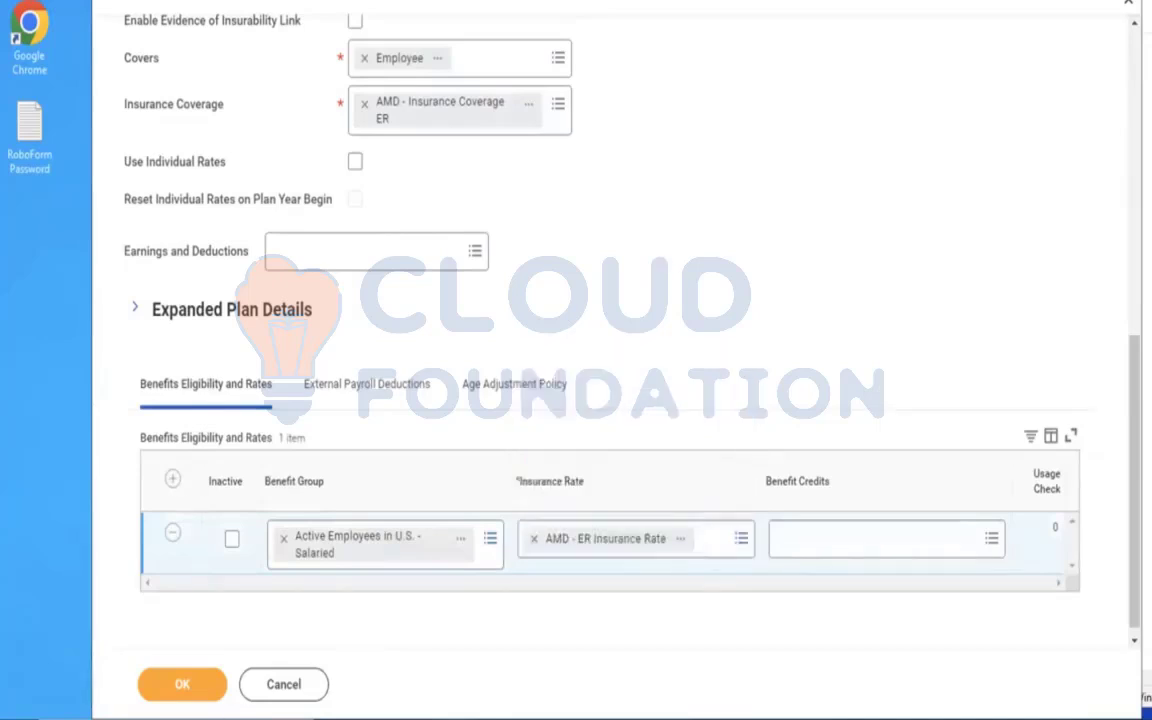
pyautogui.click(168, 697)
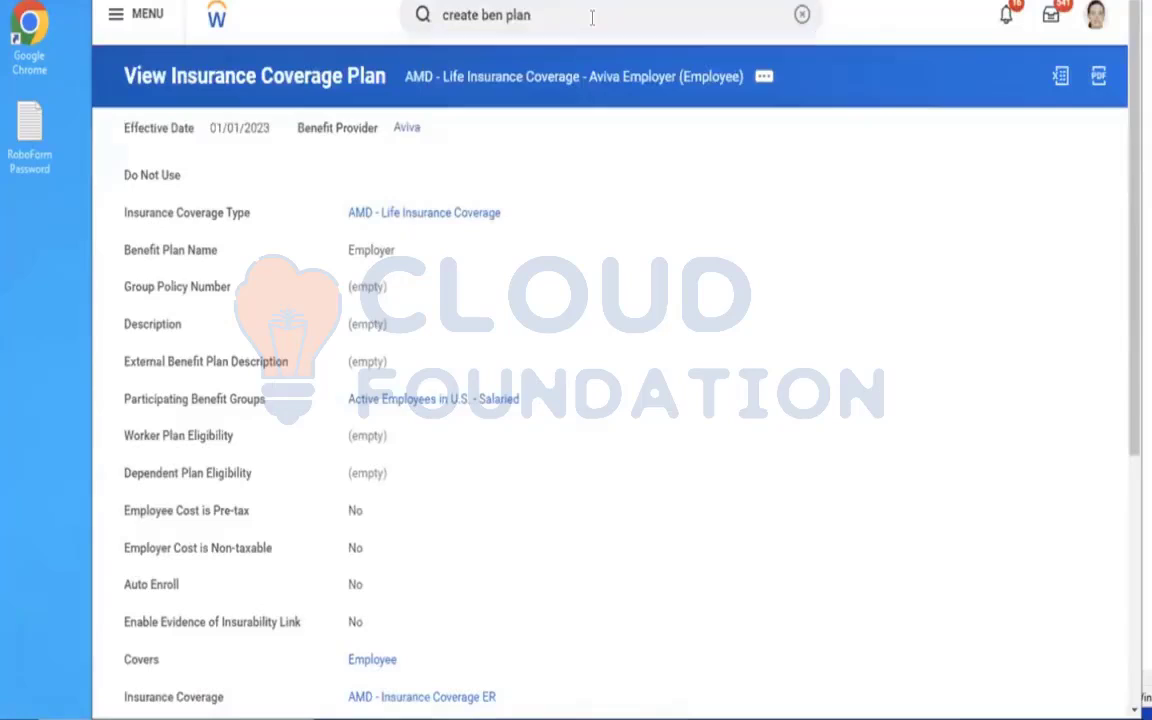
pyautogui.press('Return')
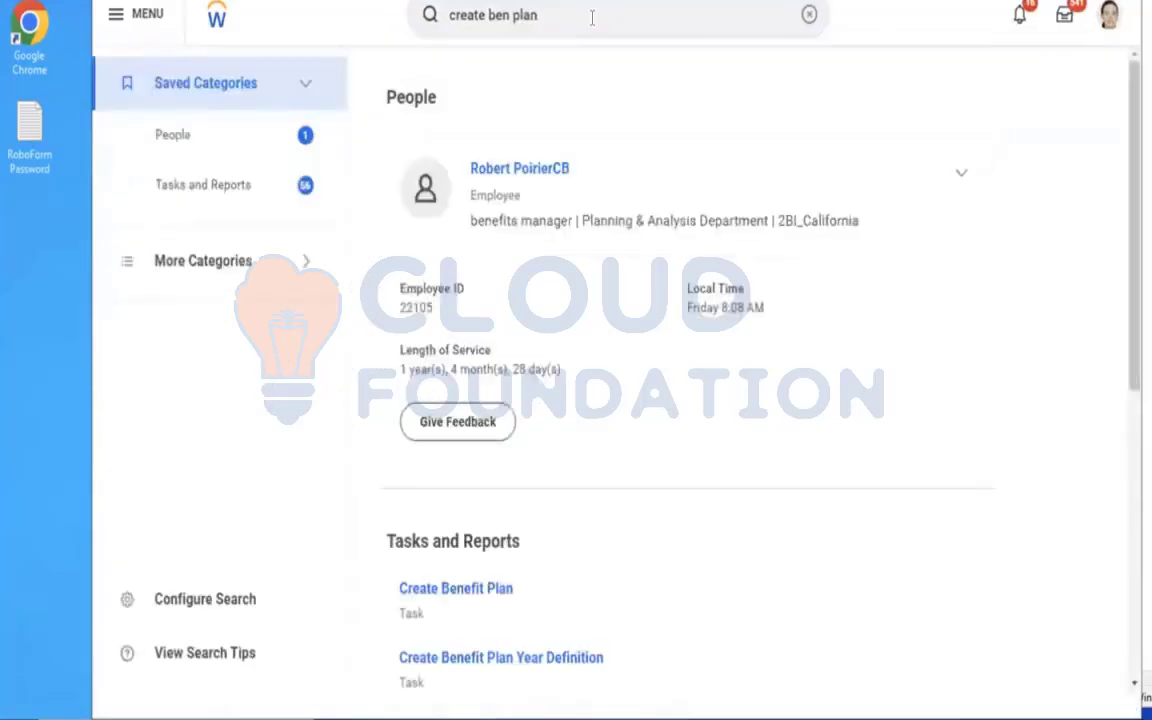
pyautogui.click(806, 15)
pyautogui.write('EDIT BEN PLAN')
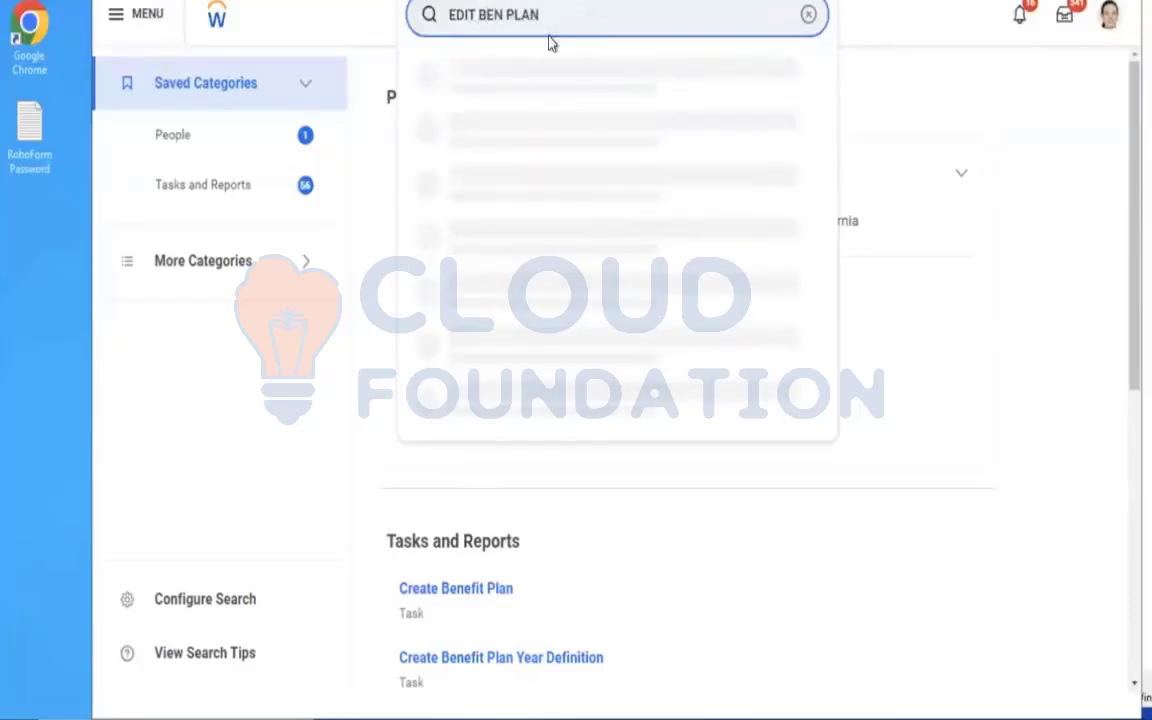
pyautogui.click(514, 95)
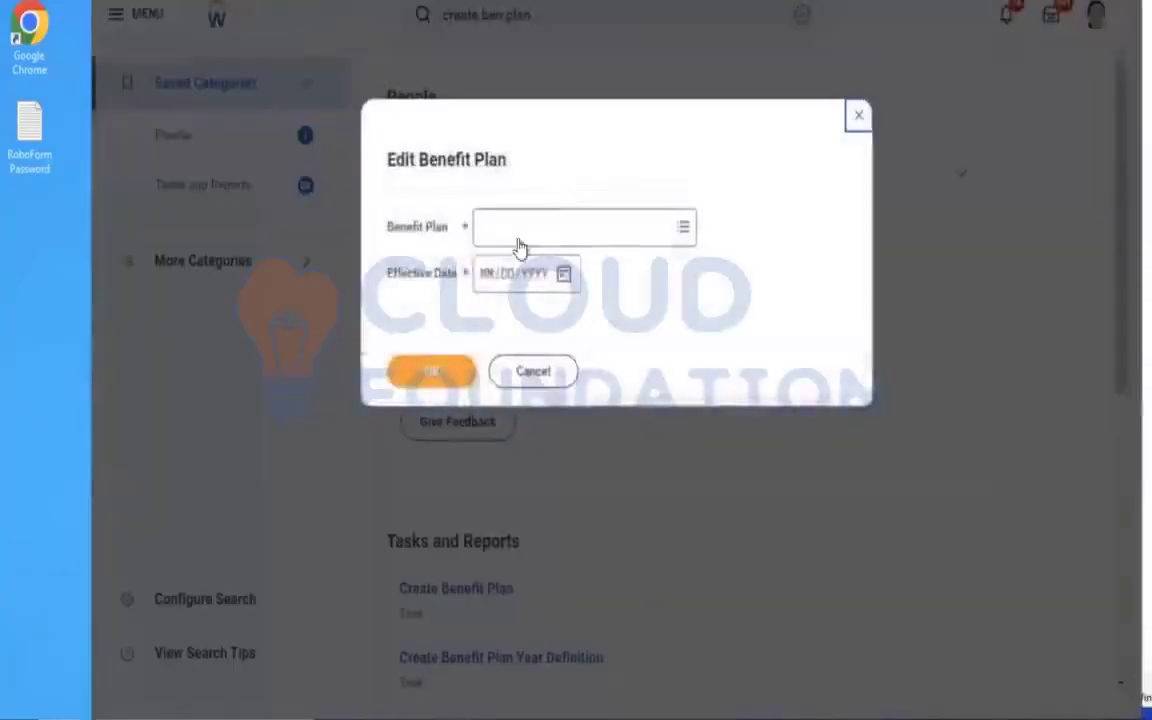
pyautogui.click(517, 232)
pyautogui.write('AMD')
pyautogui.press('Return')
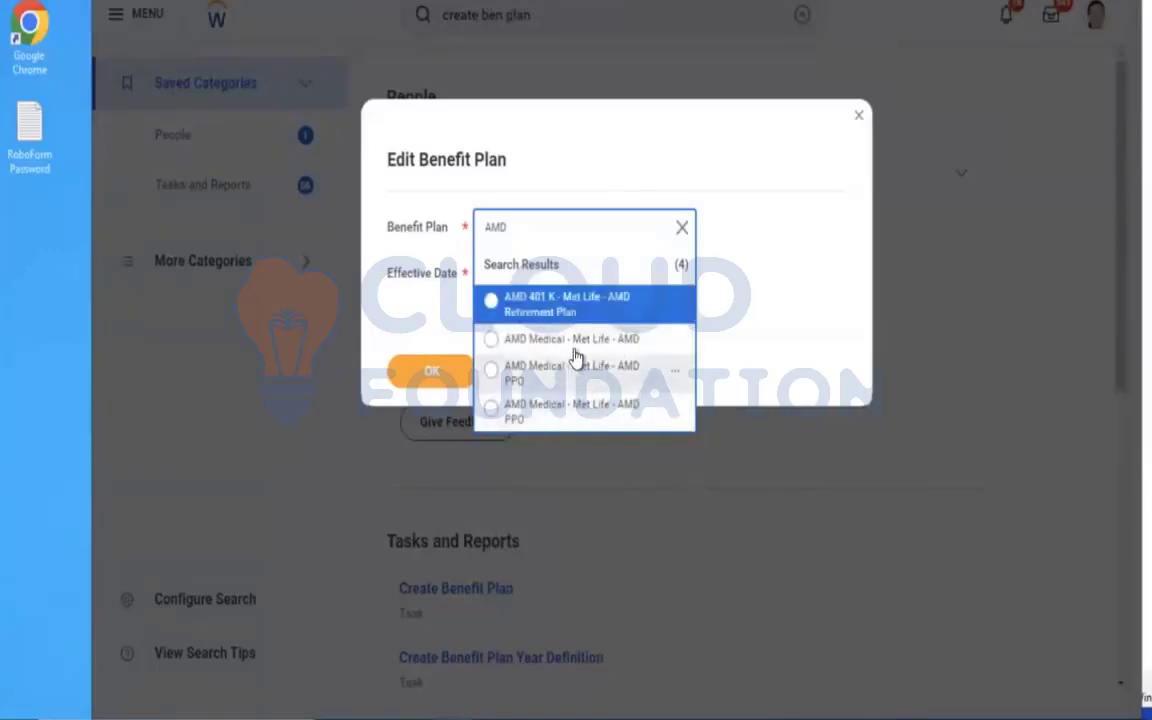
pyautogui.click(857, 124)
# Search for the Benefit Plans report and run it.
pyautogui.click(803, 14)
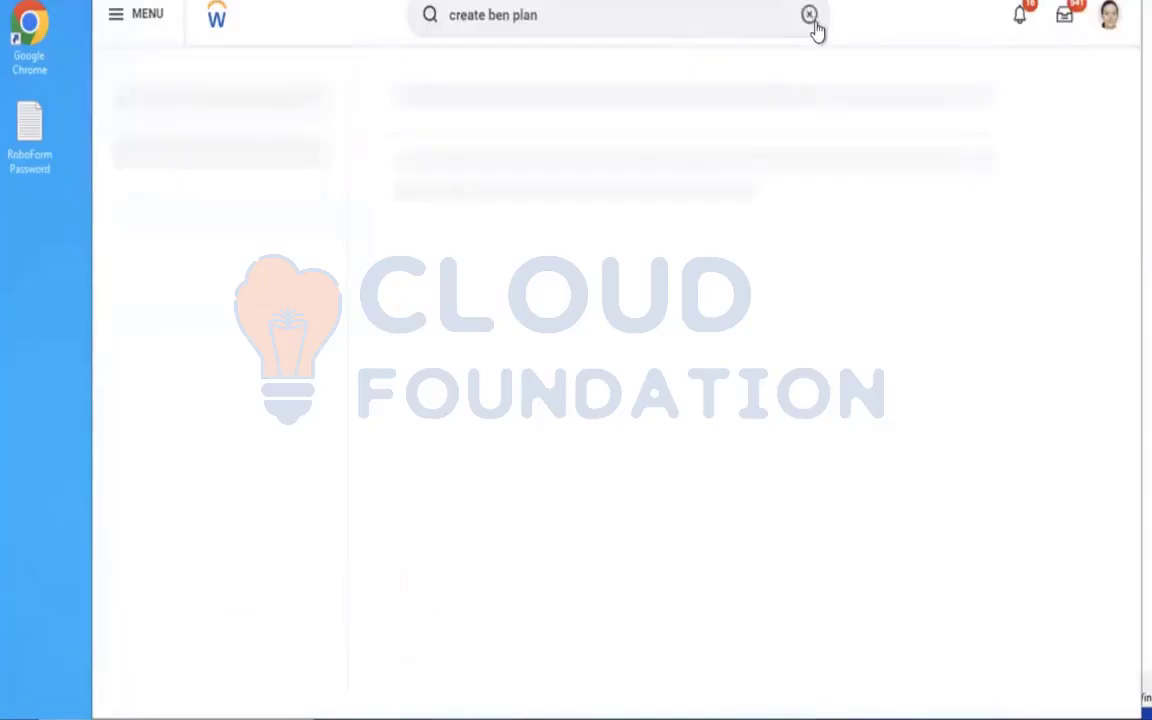
pyautogui.write('BEN PL')
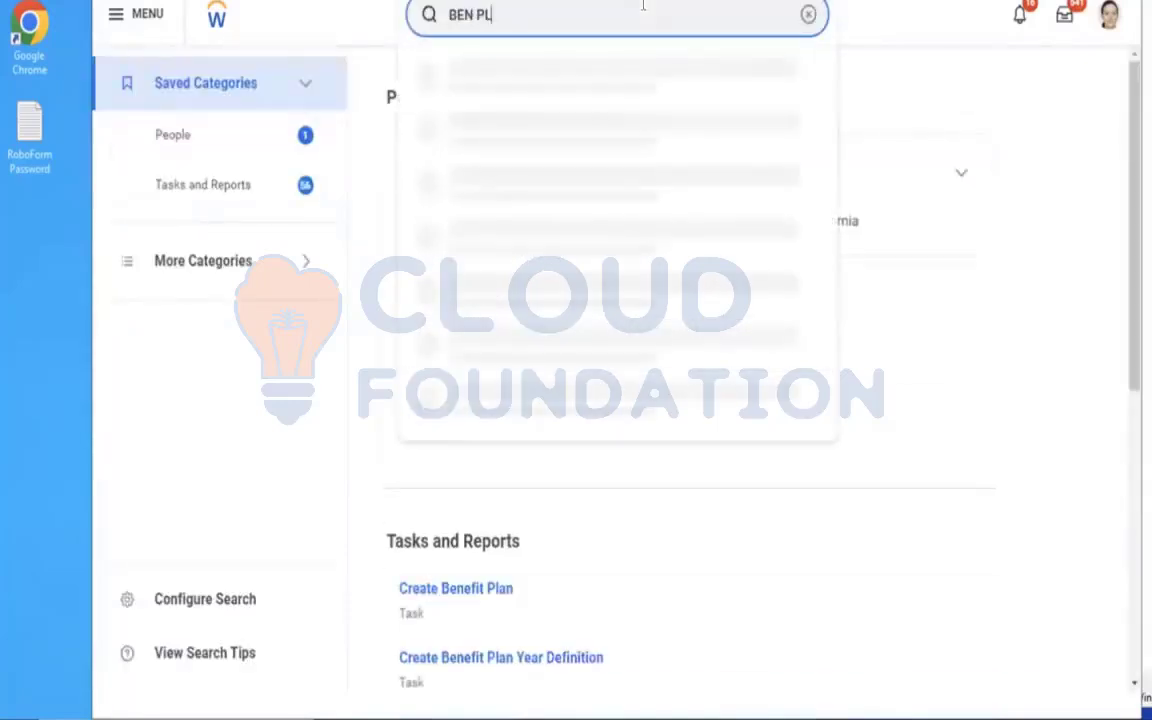
pyautogui.write('ANS')
pyautogui.click(530, 78)
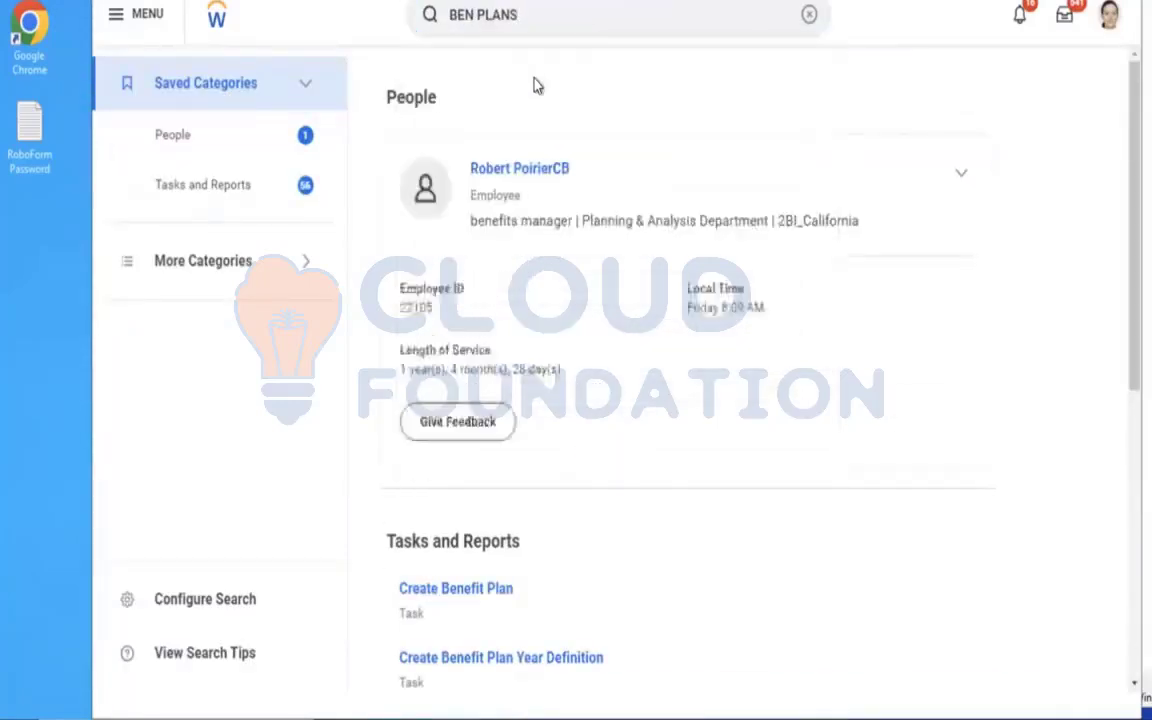
pyautogui.click(425, 378)
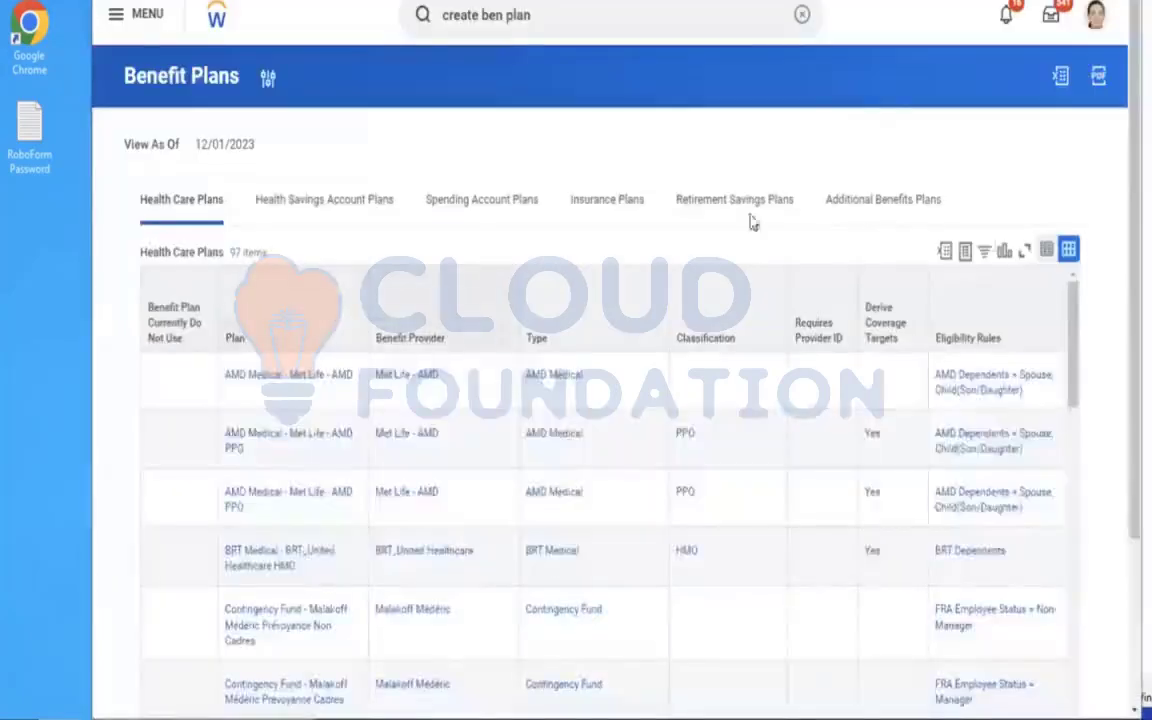
# Open the AMD - Life Insurance Coverage - Aviva Employer (Employee) plan from the report's insurance plans.
pyautogui.click(583, 222)
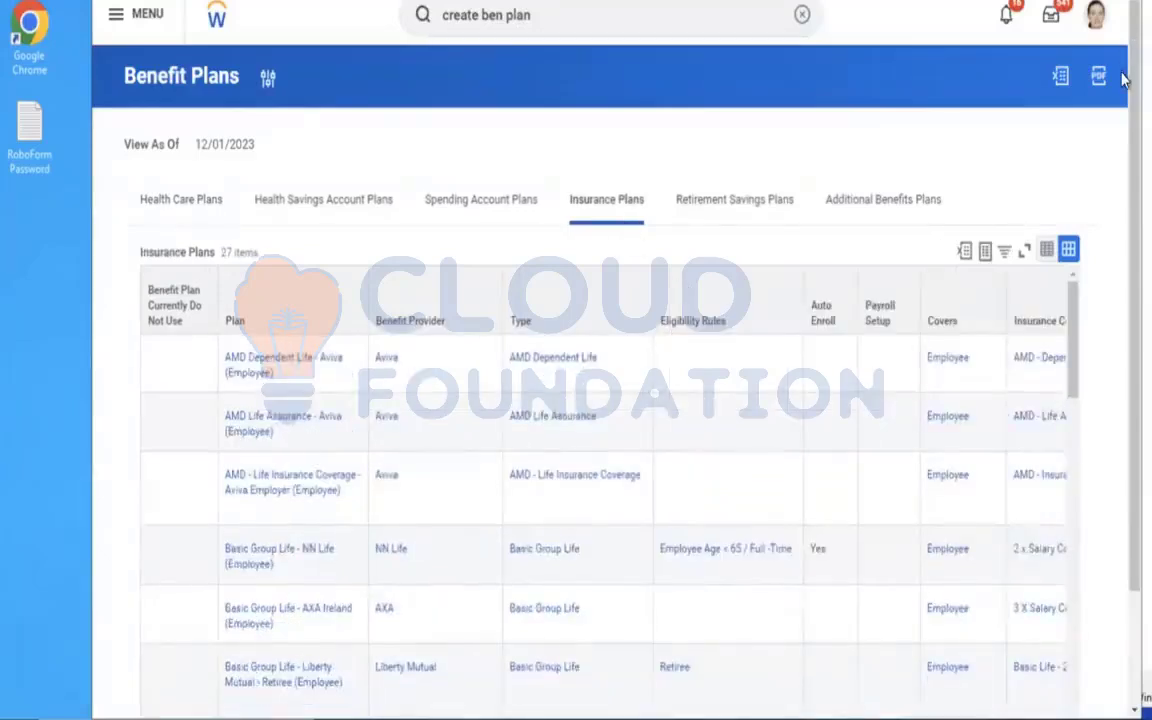
pyautogui.scroll(-3, 1122, 78)
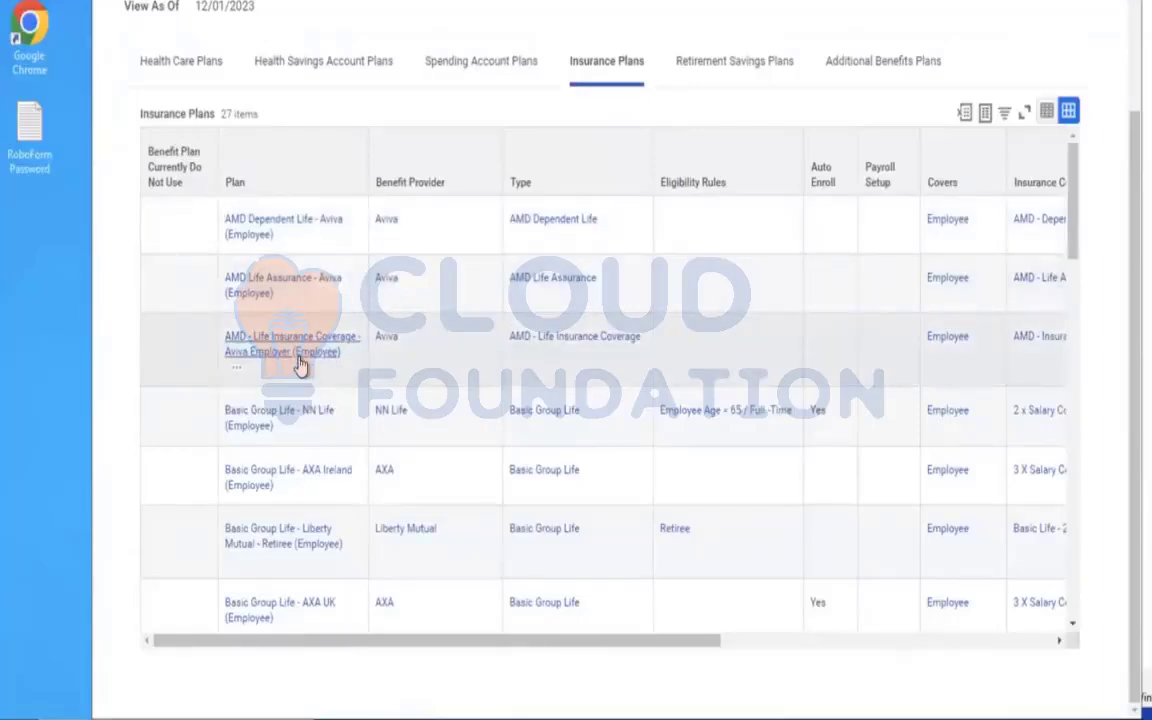
pyautogui.click(300, 360)
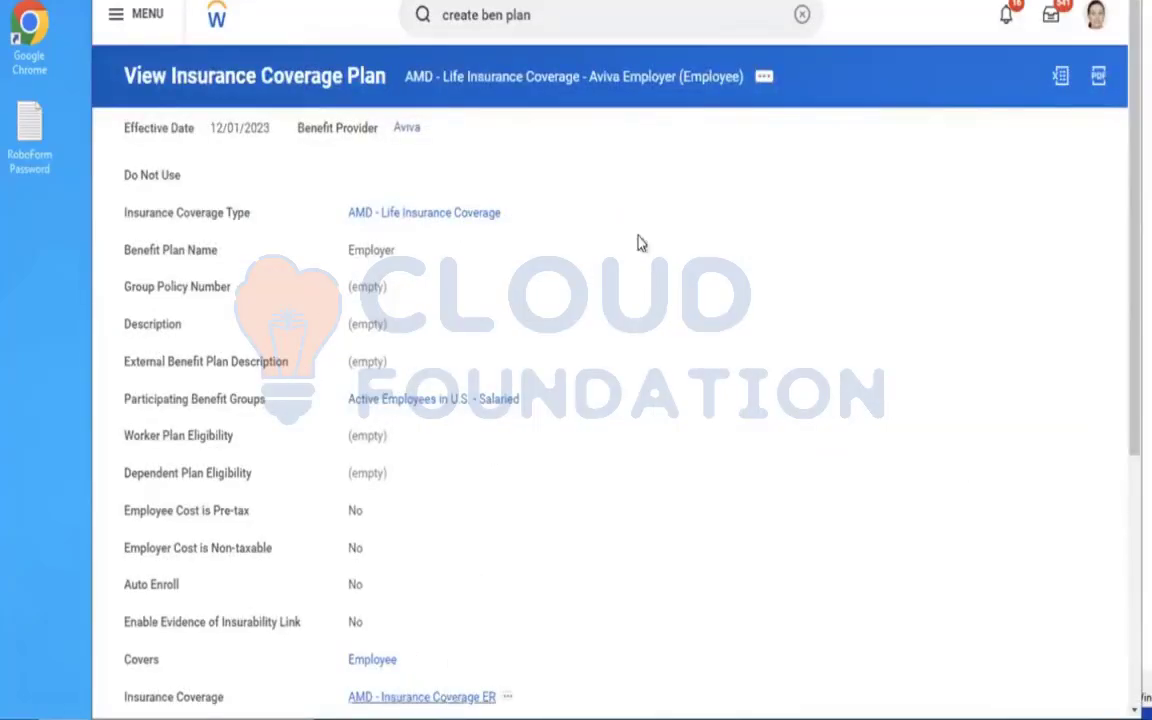
# Edit the Aviva Employer insurance coverage plan with an effective date of 01/01/2023 and save it.
pyautogui.click(762, 80)
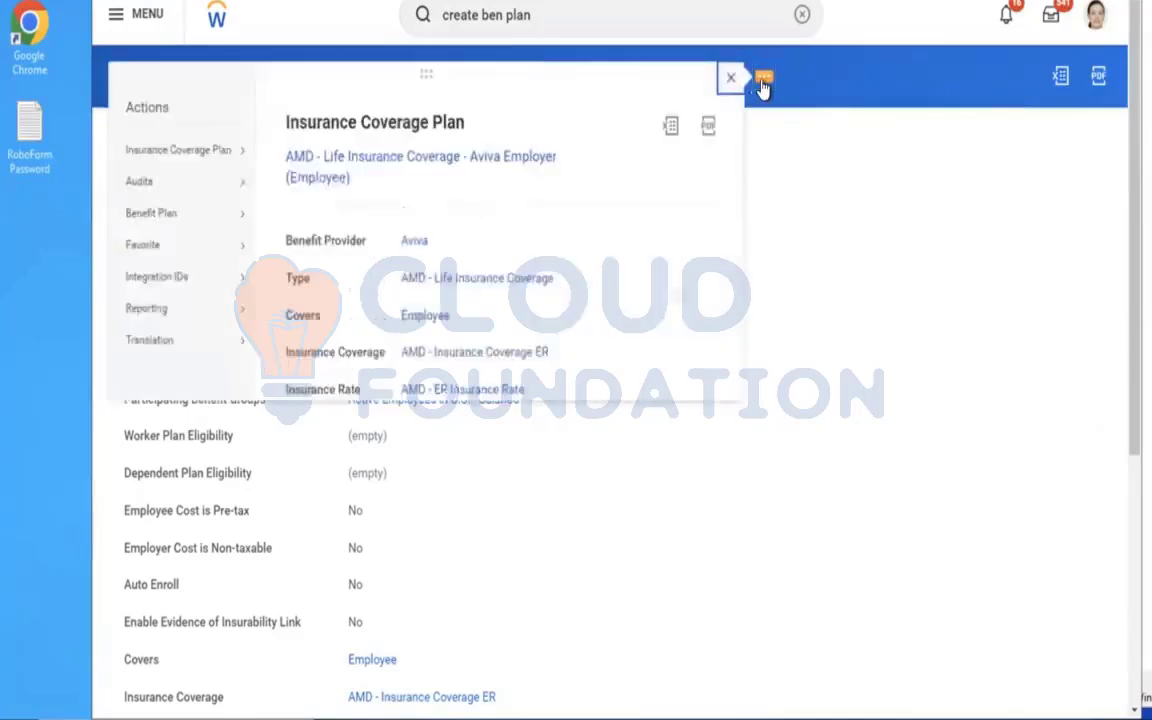
pyautogui.moveTo(222, 160)
pyautogui.click(280, 154)
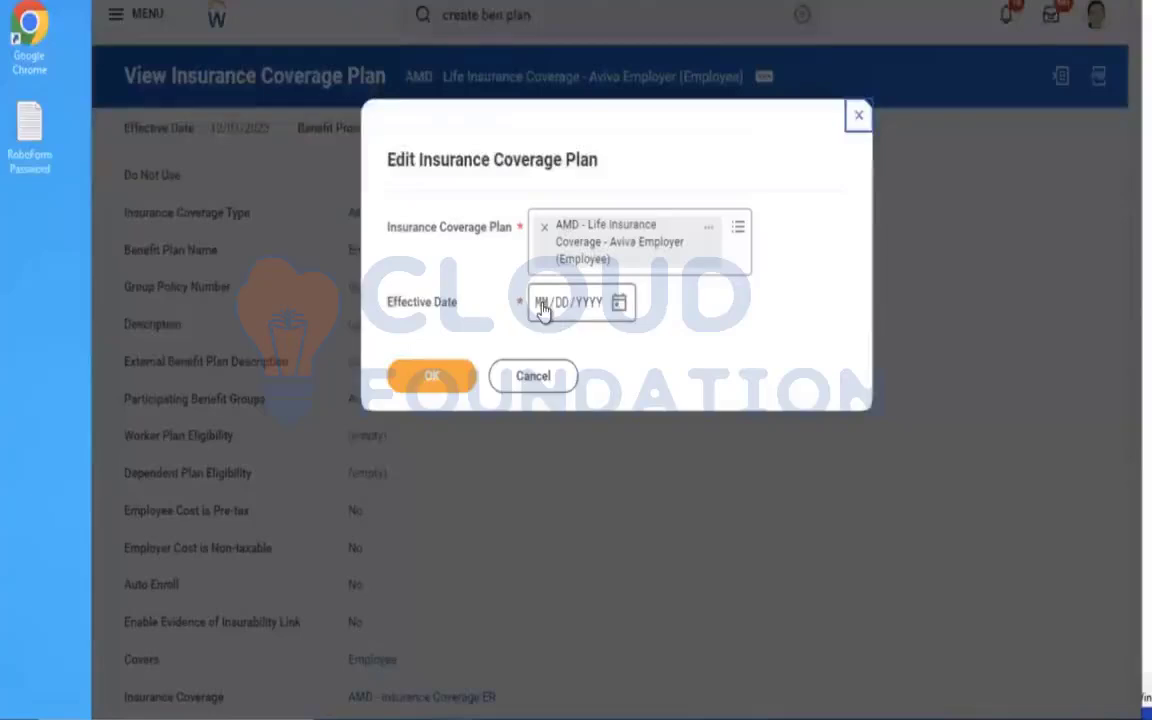
pyautogui.write('01012')
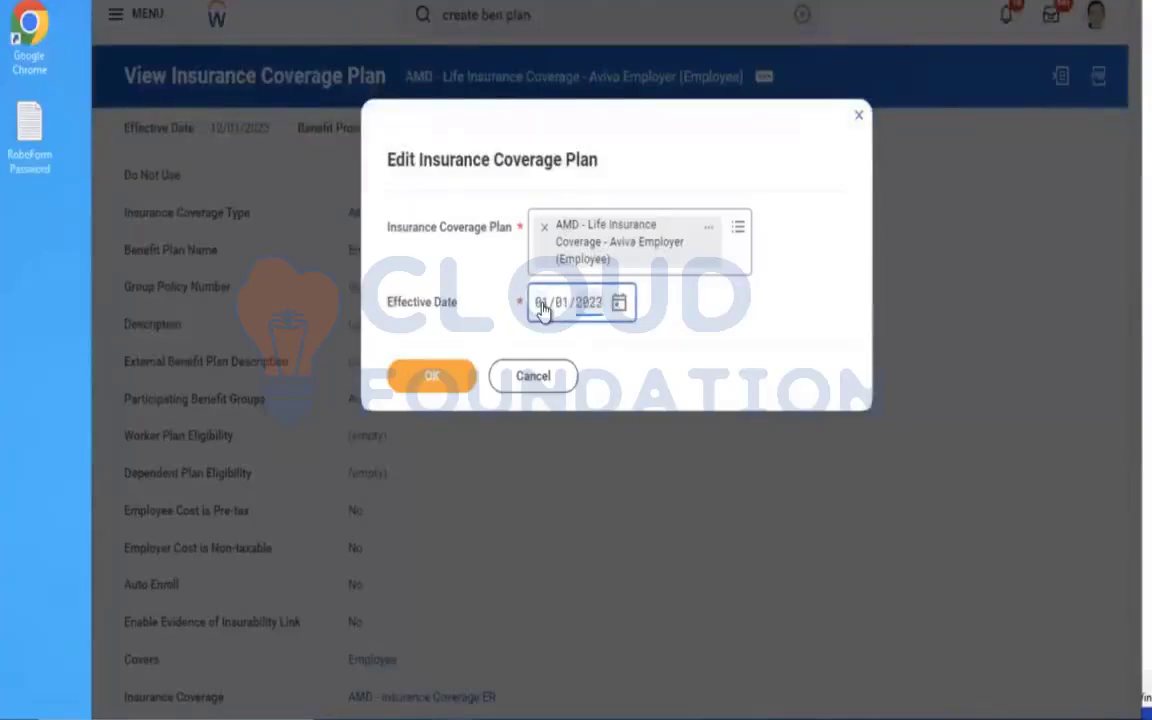
pyautogui.click(460, 378)
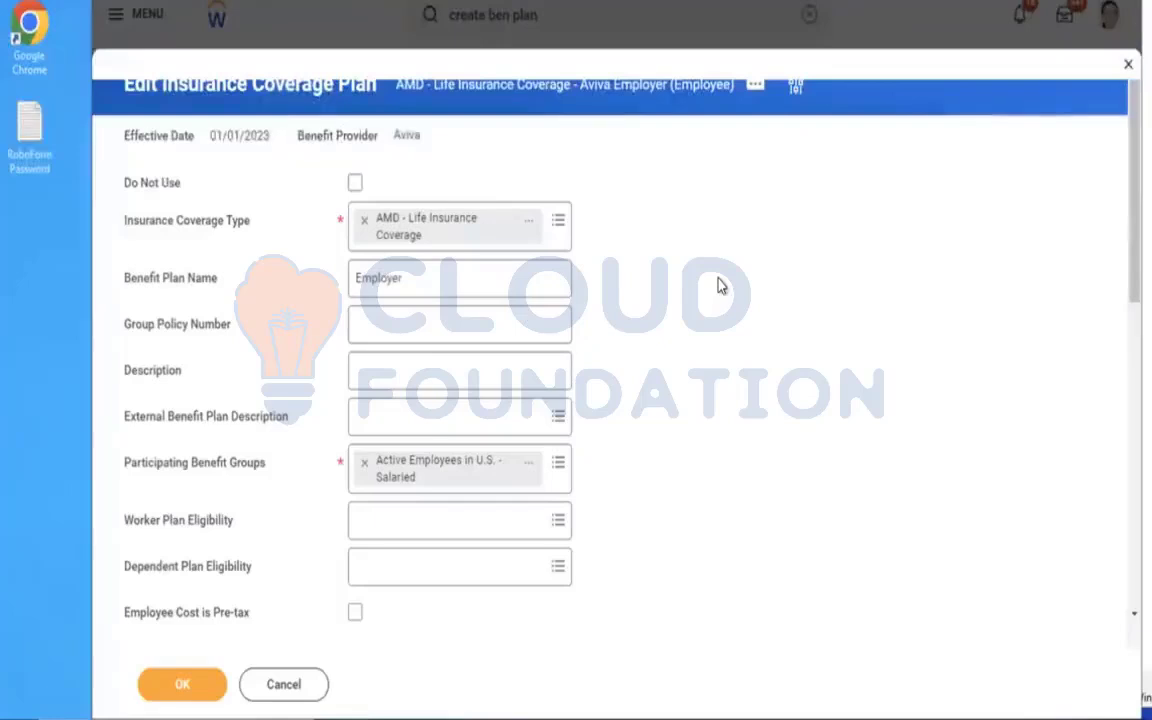
pyautogui.scroll(-5, 718, 286)
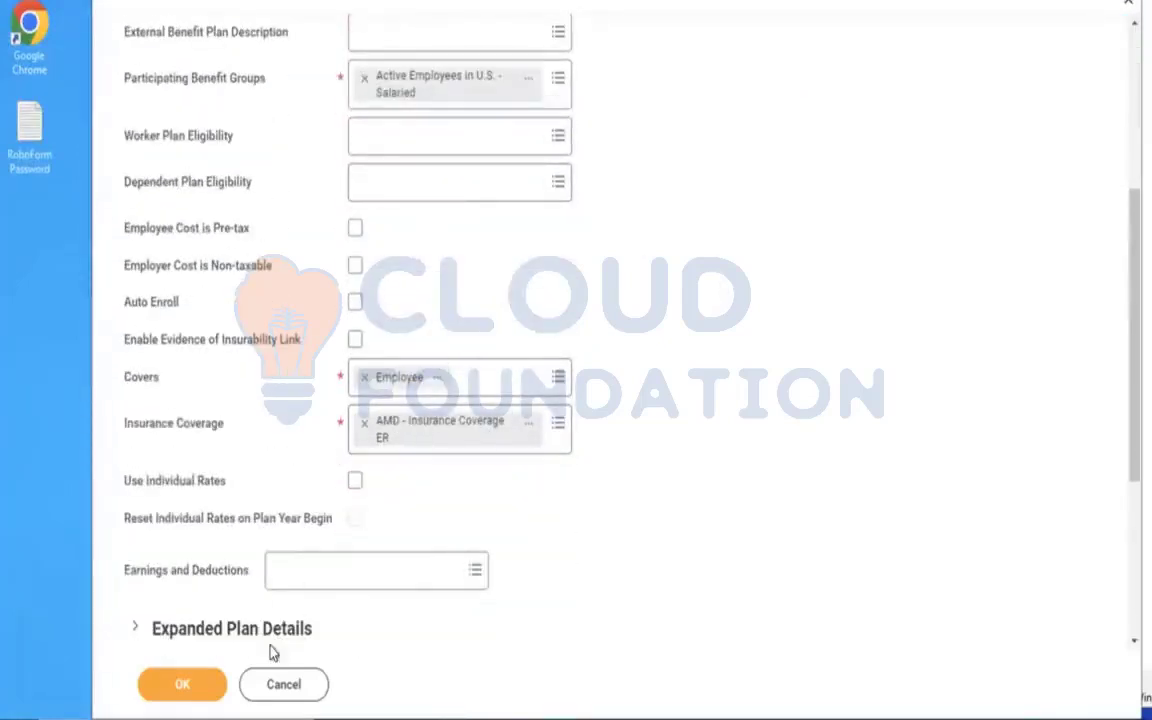
pyautogui.click(200, 696)
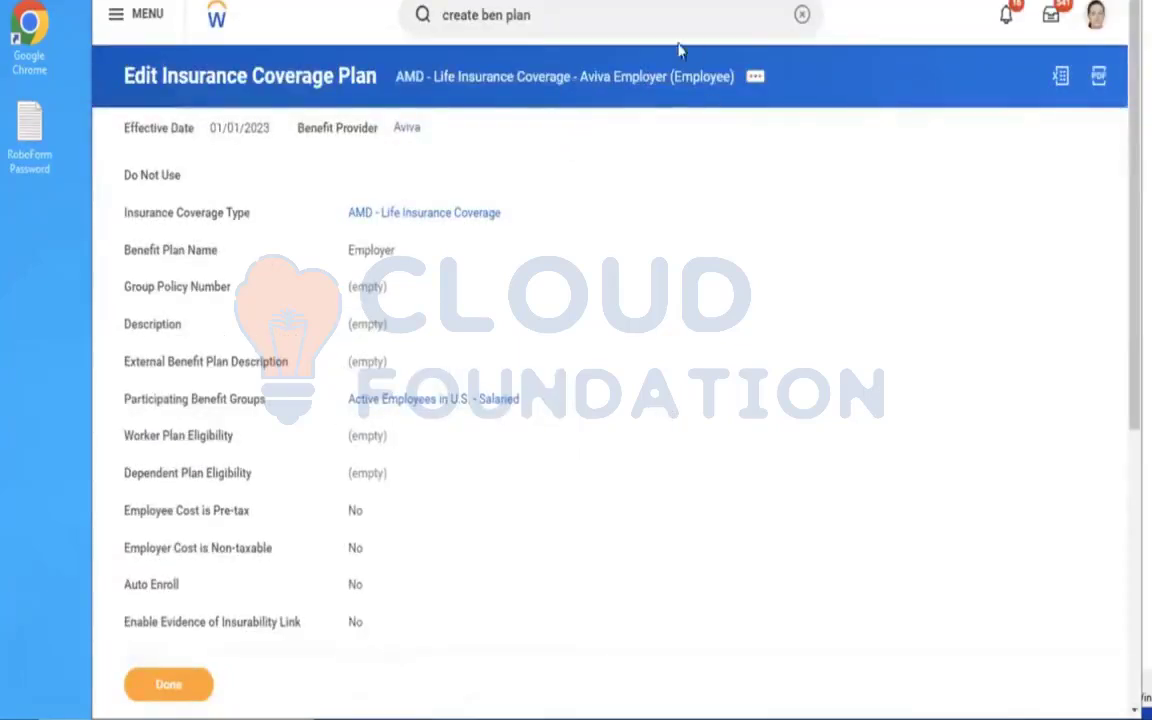
# Search for "CREATE BEN PLAN" and open the Create Benefit Plan task.
pyautogui.click(582, 16)
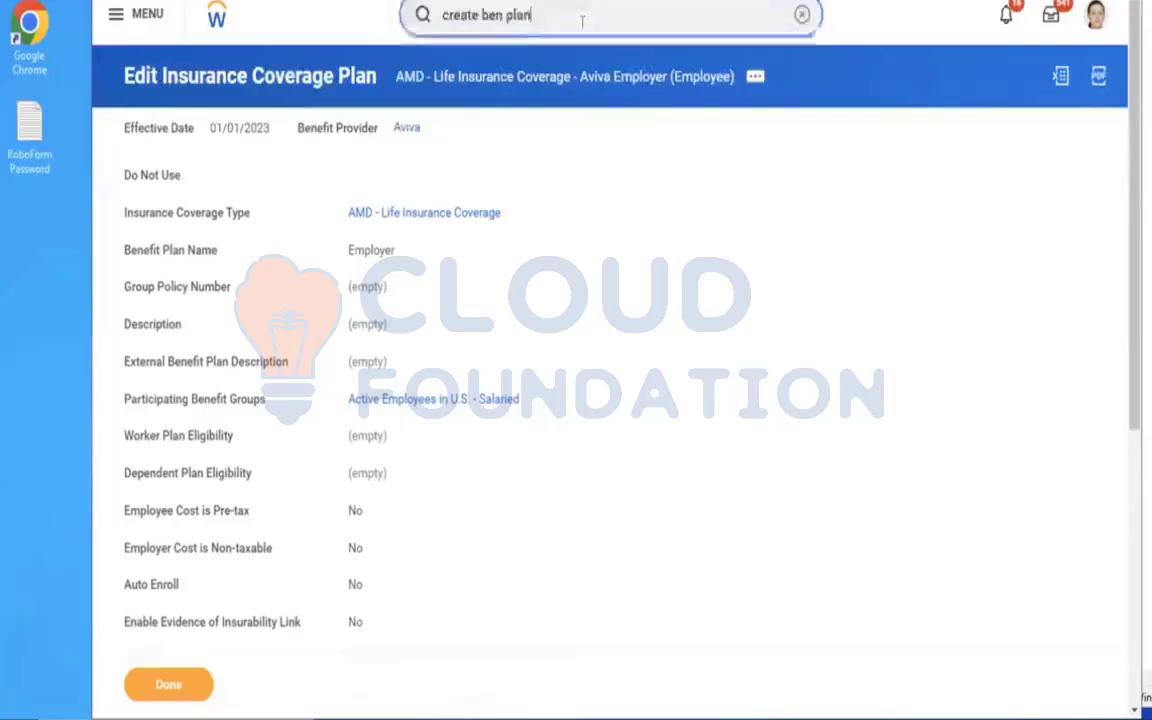
pyautogui.press('Return')
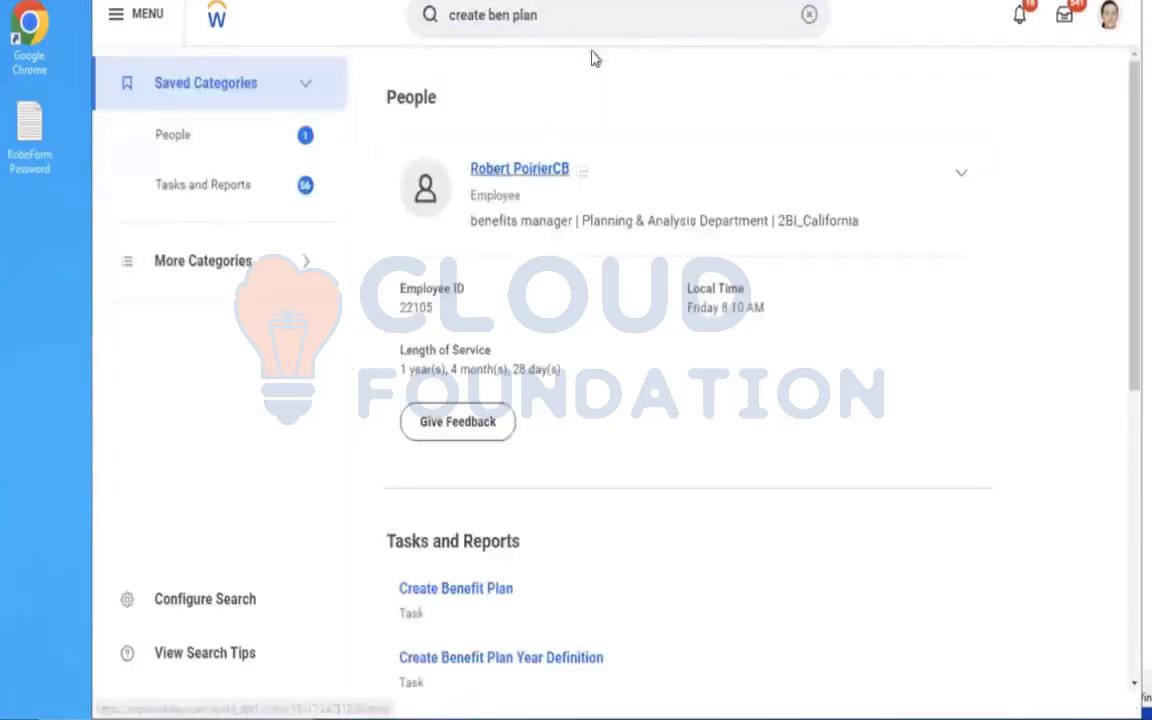
pyautogui.click(808, 15)
pyautogui.write('CREA')
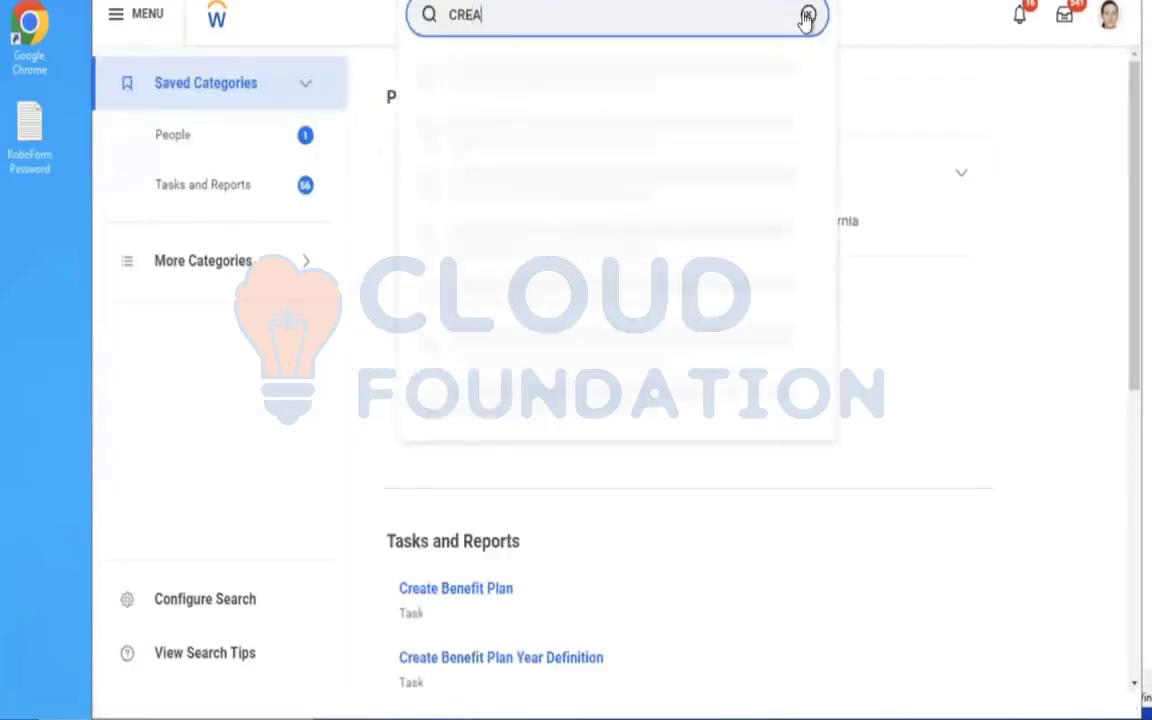
pyautogui.write('TE BEN PLAN')
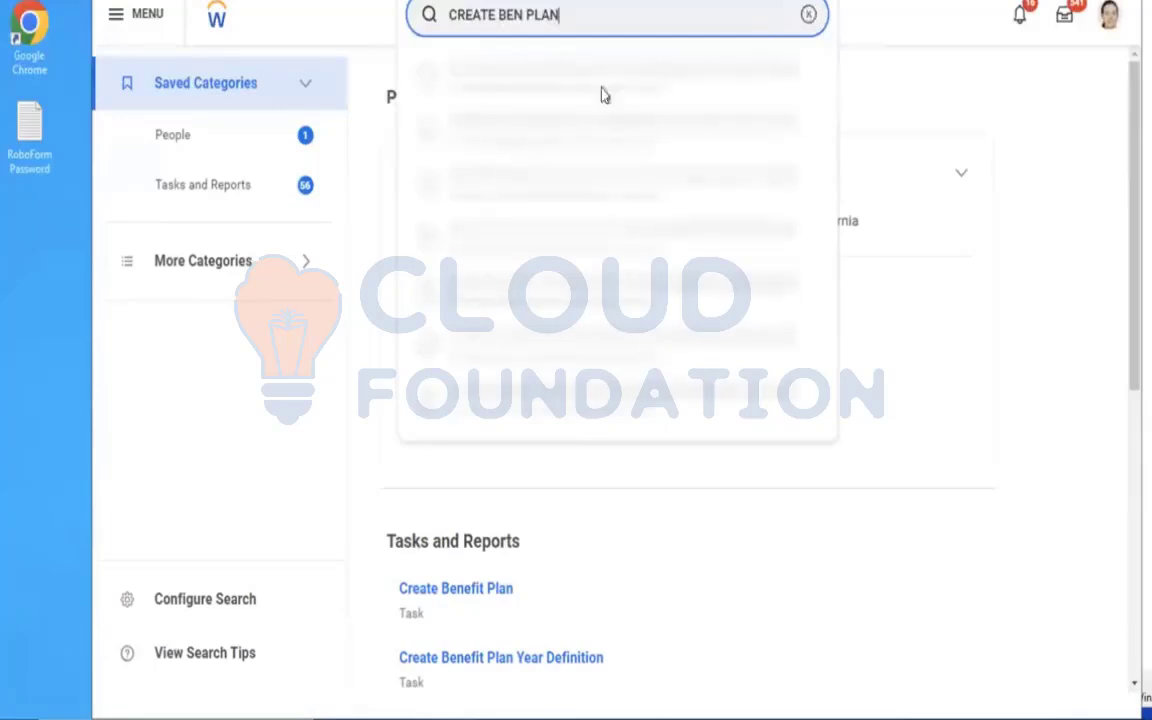
pyautogui.click(547, 85)
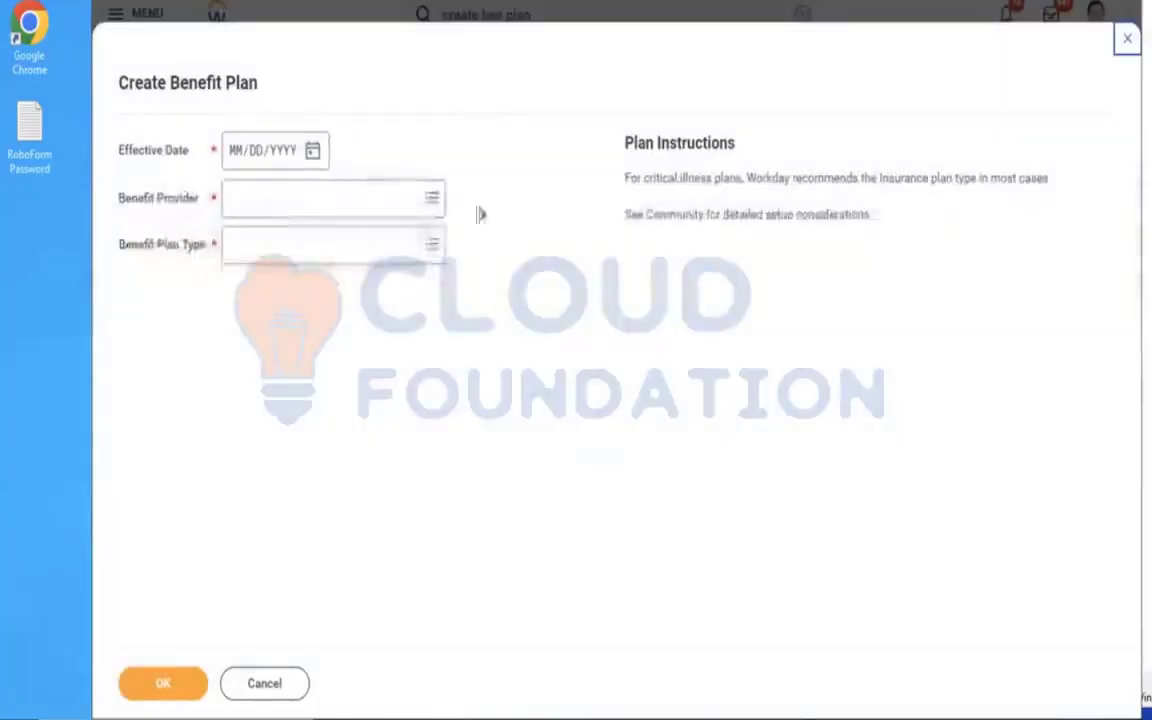
# Start a new Insurance Coverage Plan effective 01/01/2023 with Aviva as the benefit provider.
pyautogui.click(238, 158)
pyautogui.write('01/01/2023')
pyautogui.click(311, 188)
pyautogui.write('AVIVA')
pyautogui.press('Return')
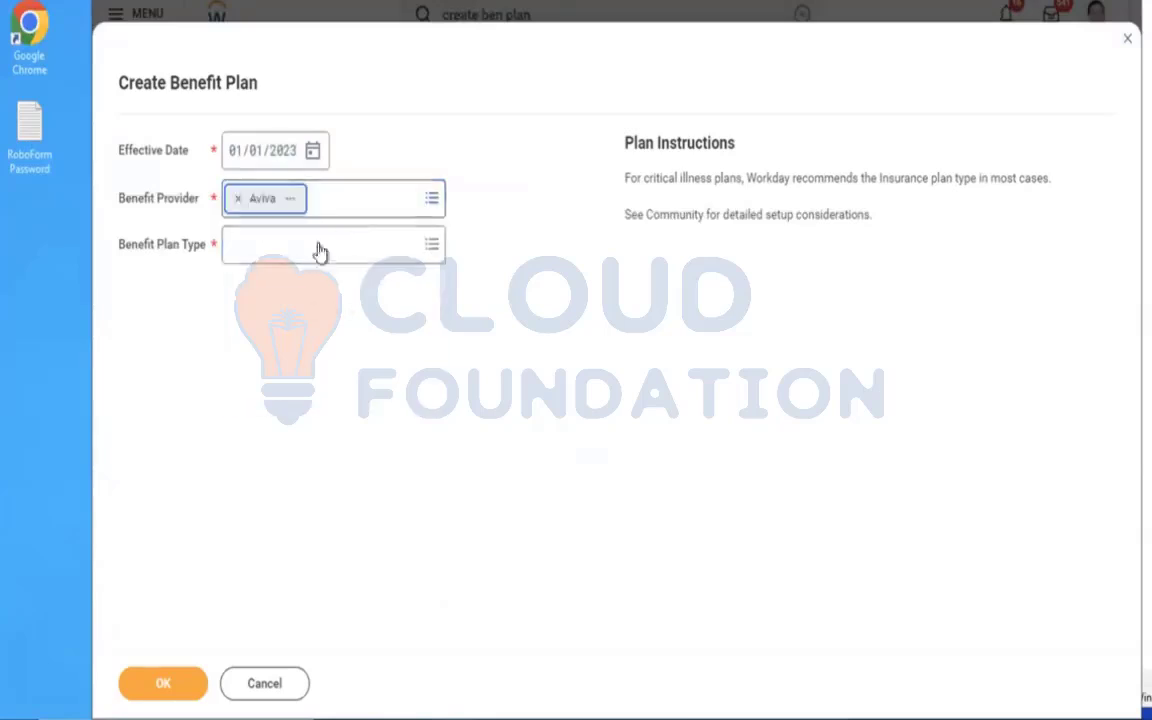
pyautogui.click(292, 247)
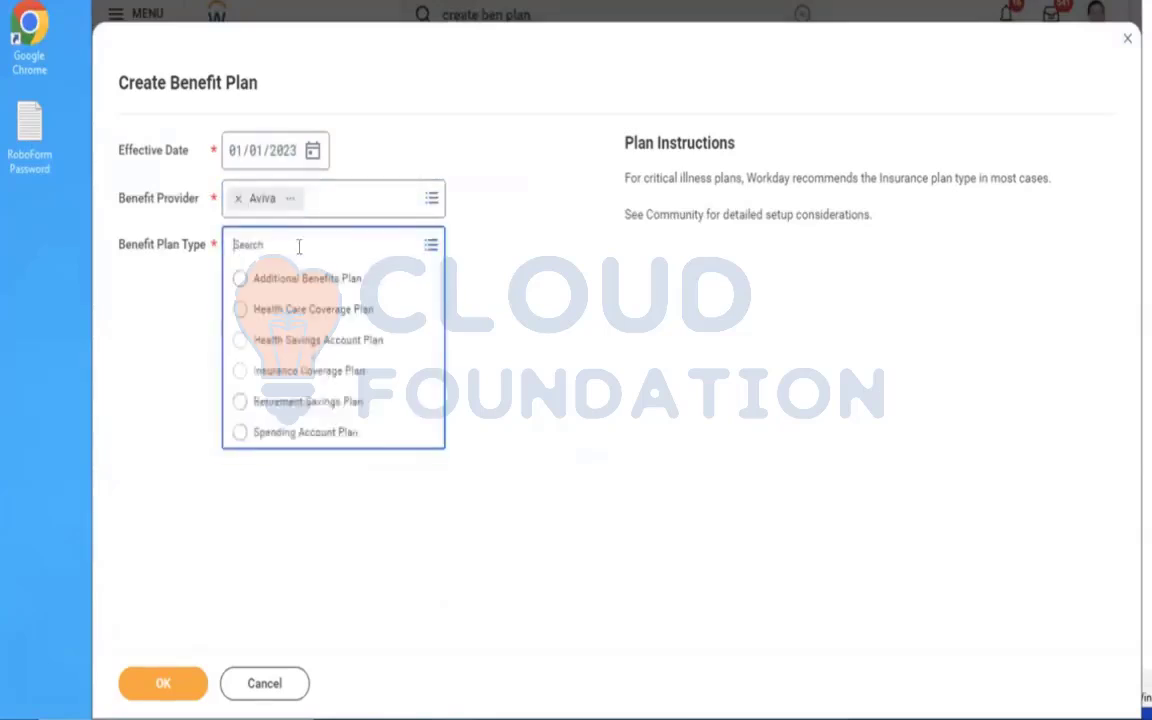
pyautogui.click(296, 372)
pyautogui.click(149, 686)
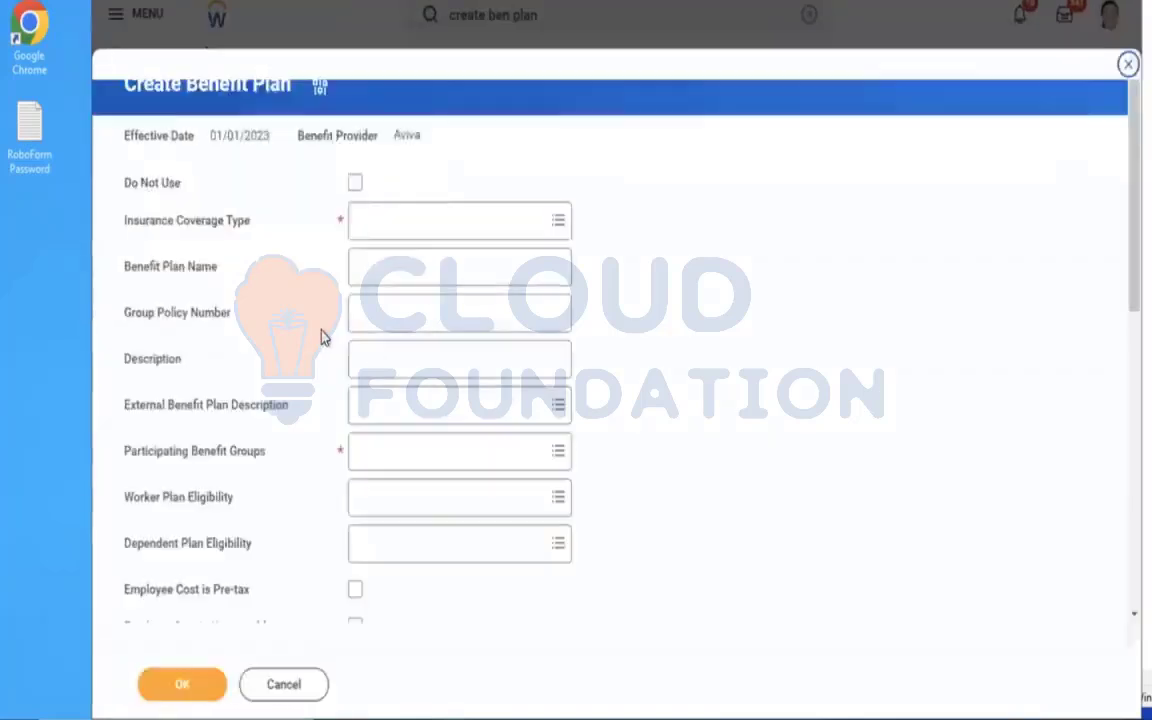
# Set the insurance coverage type to AMD - Life Insurance Coverage and enter Employee as the benefit plan name.
pyautogui.click(414, 223)
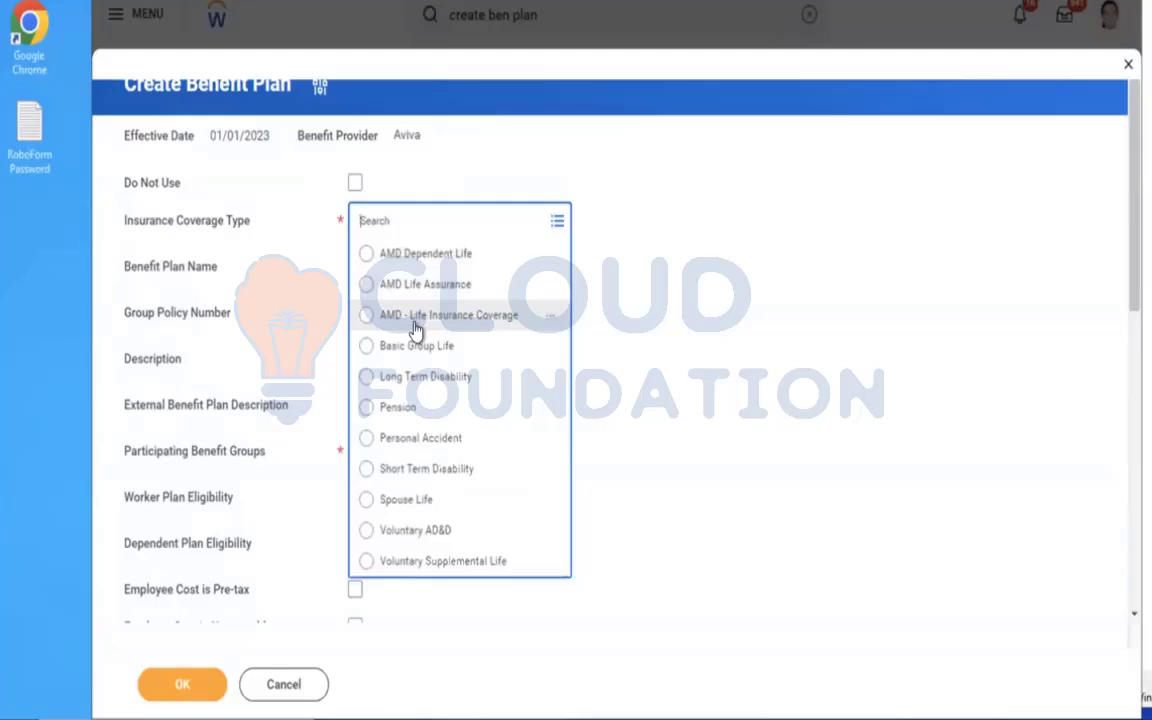
pyautogui.click(414, 318)
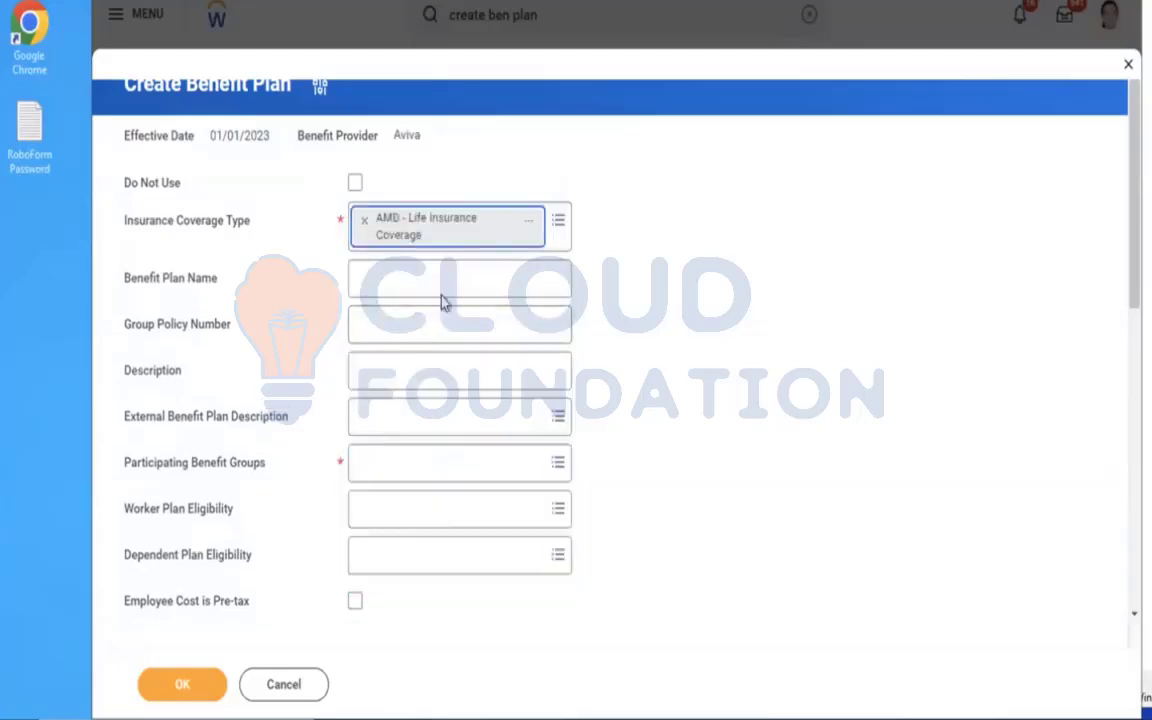
pyautogui.click(390, 283)
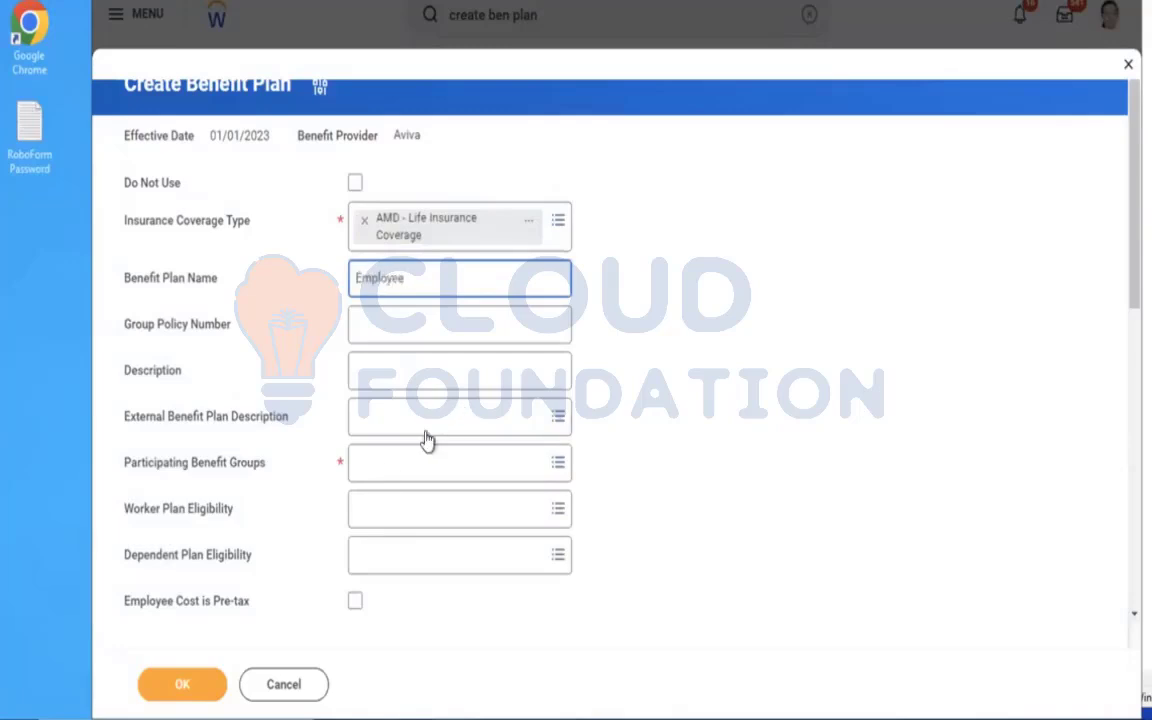
# Add Active Employees in U.S. - Salaried as the new plan's participating benefit group.
pyautogui.click(388, 463)
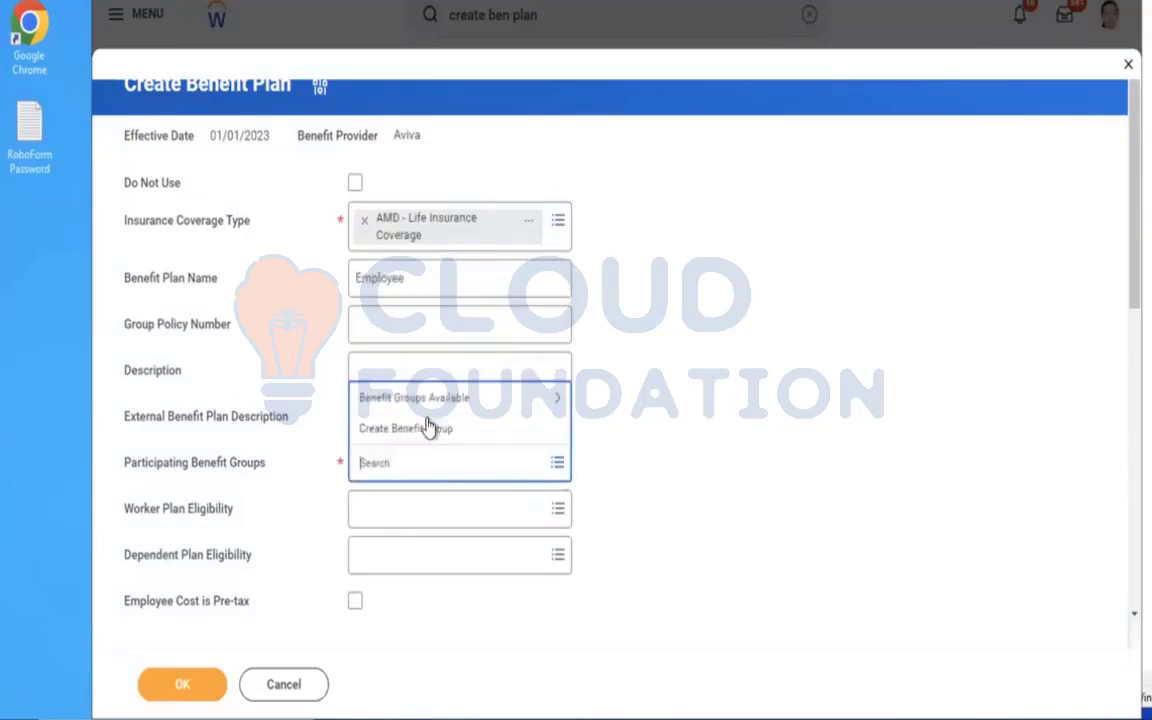
pyautogui.click(412, 402)
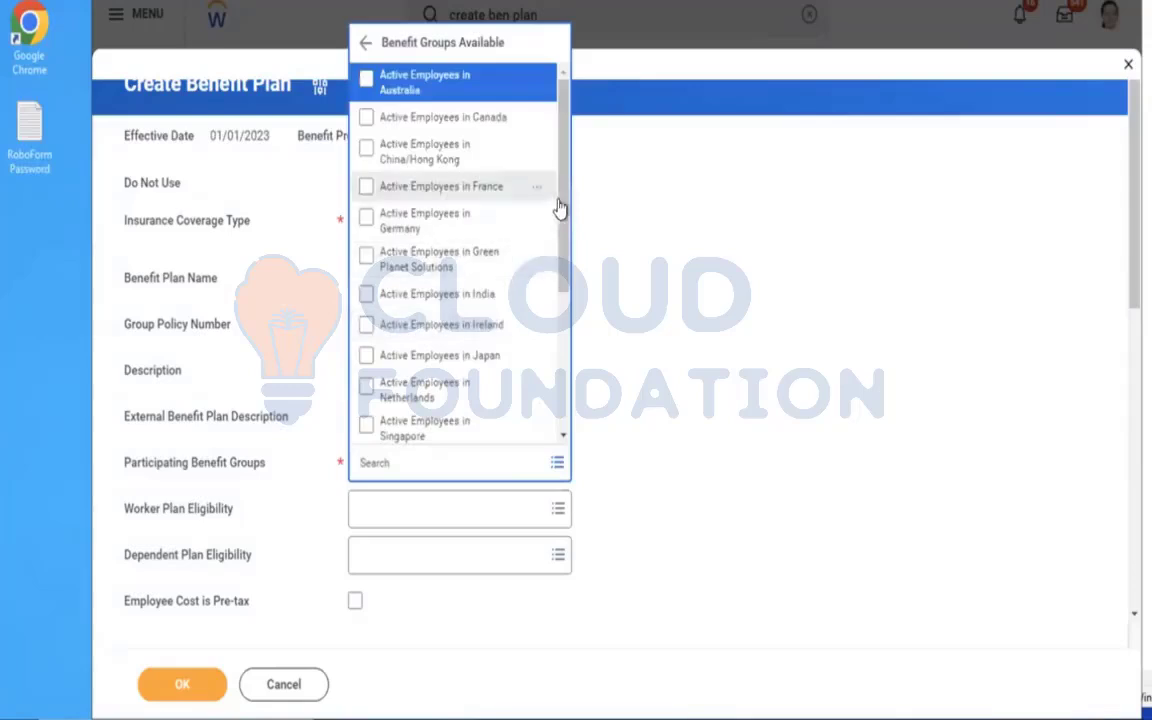
pyautogui.moveTo(560, 207); pyautogui.dragTo(563, 386)
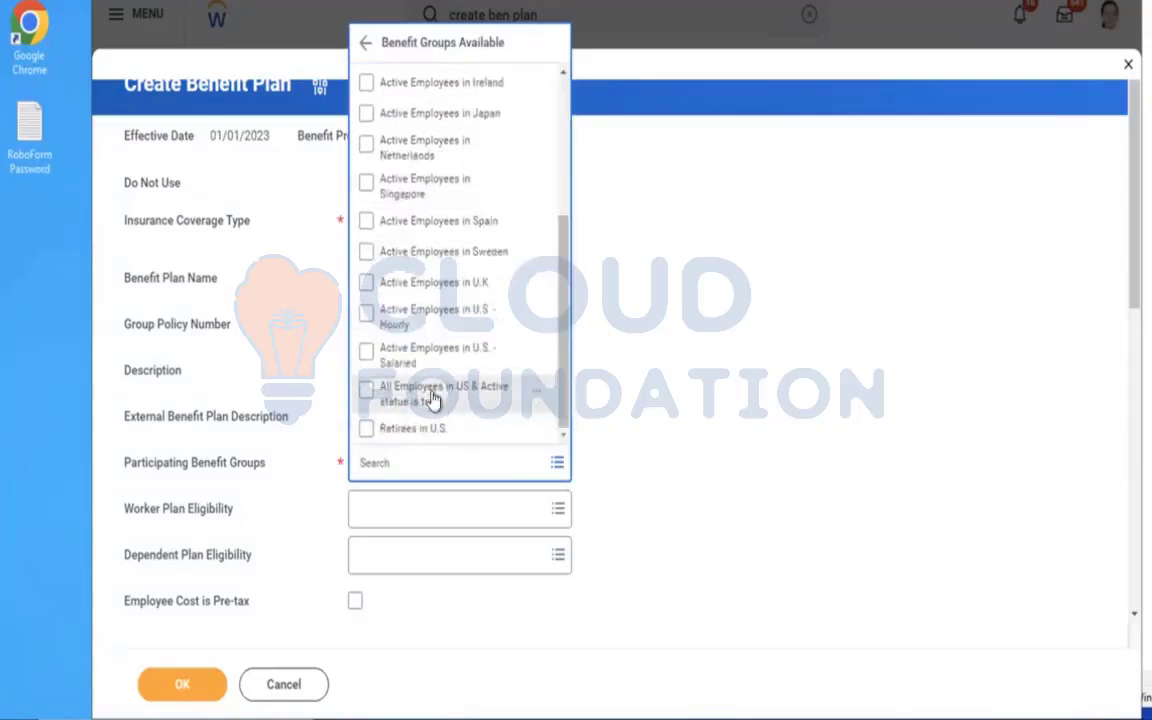
pyautogui.click(412, 358)
pyautogui.click(764, 397)
# Set the plan to cover Employee and assign AMD - Insurance Coverage EE as its insurance coverage.
pyautogui.scroll(-1, 764, 395)
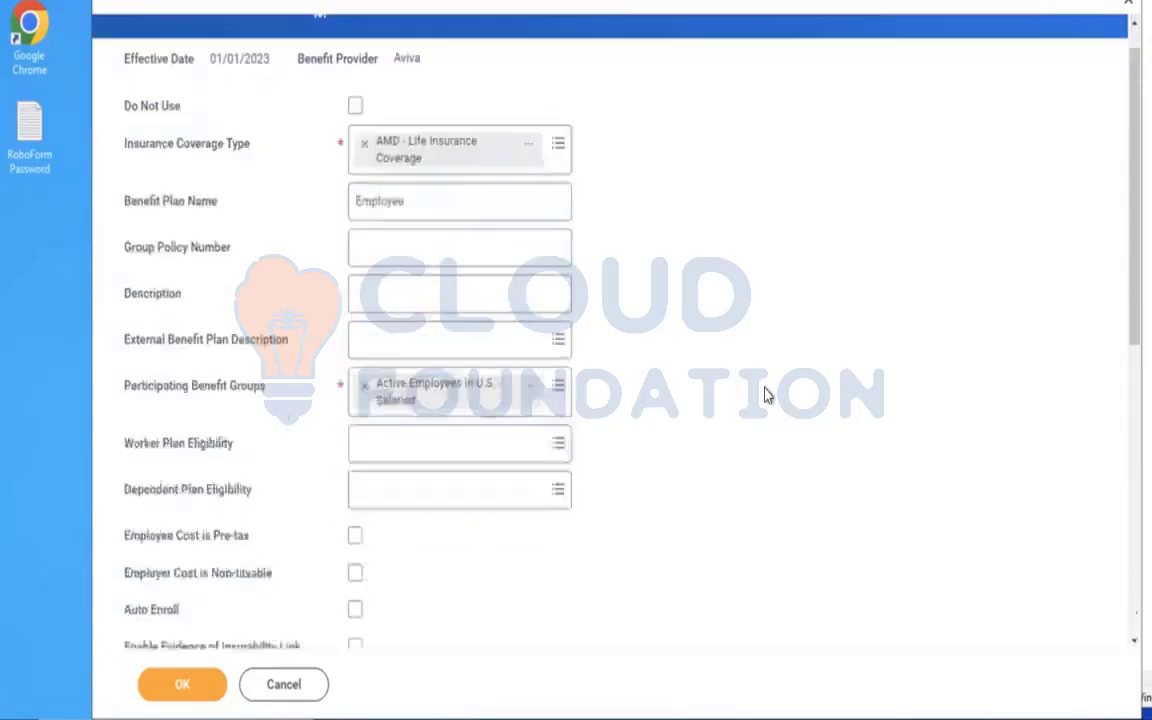
pyautogui.scroll(-3, 764, 397)
pyautogui.click(397, 428)
pyautogui.click(390, 393)
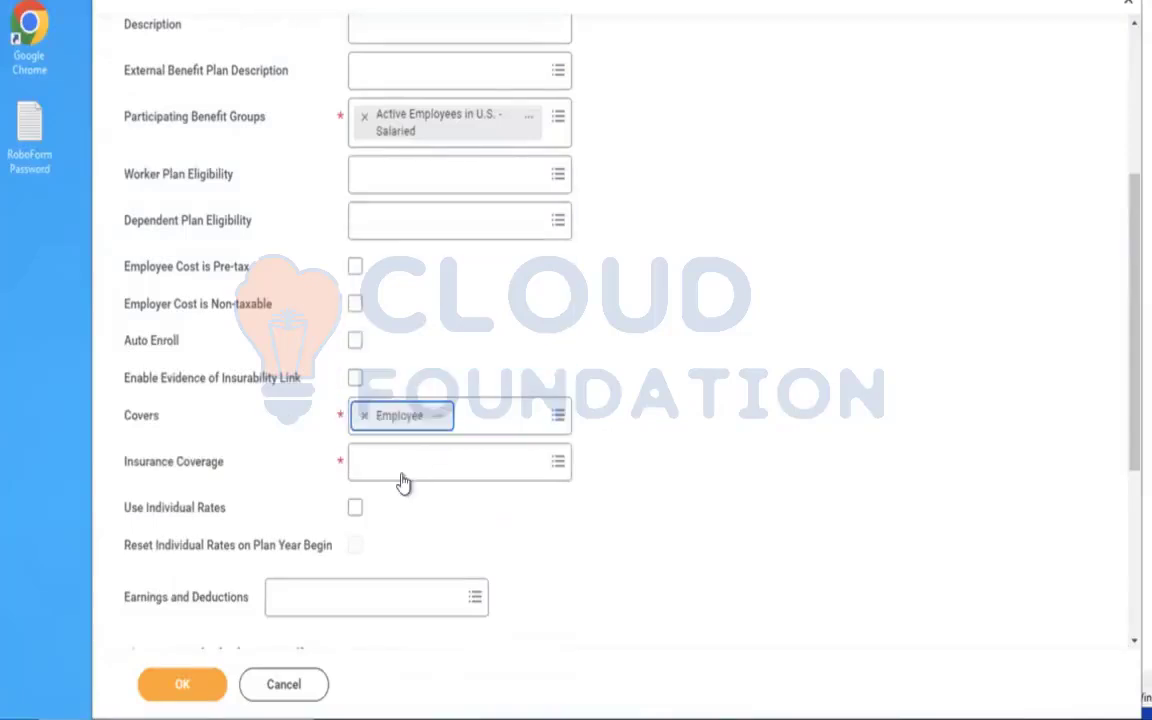
pyautogui.click(401, 470)
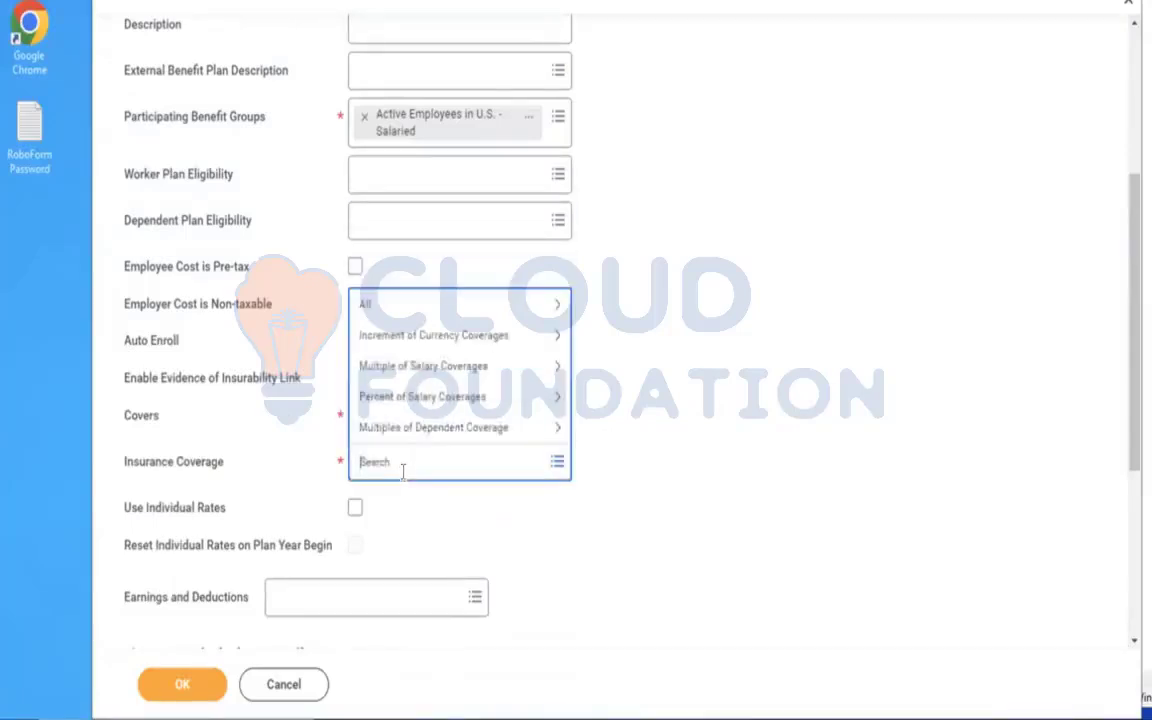
pyautogui.write('amd')
pyautogui.press('Return')
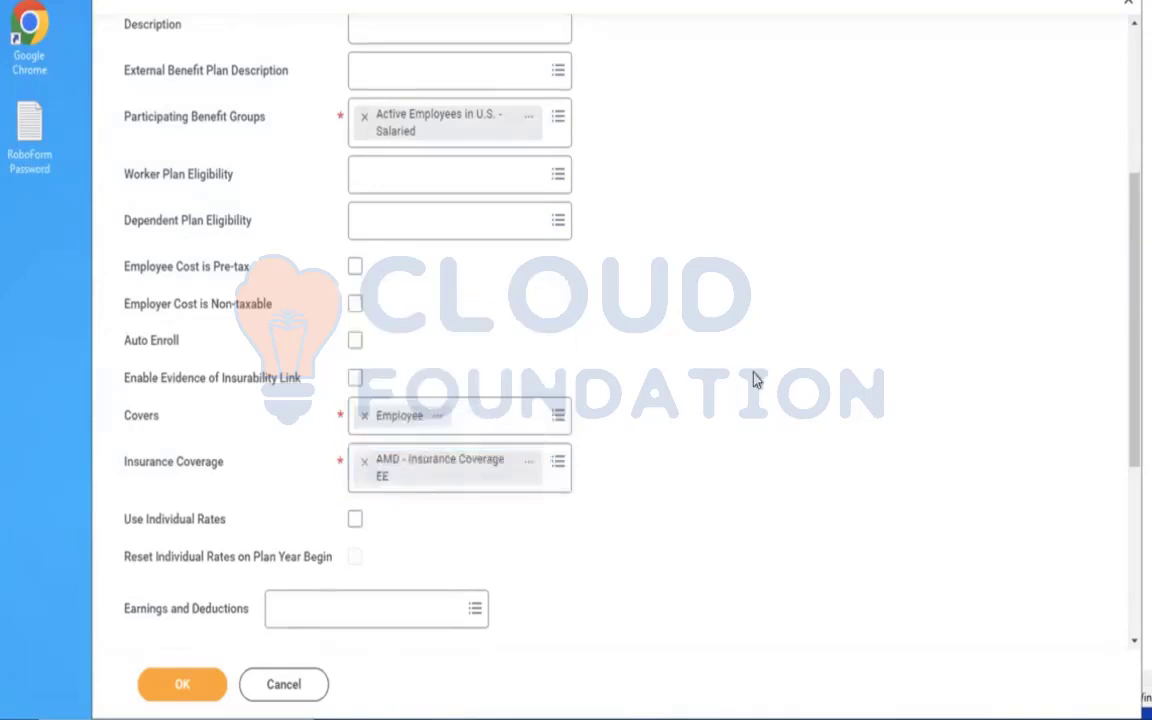
# Fill the eligibility row with benefit group Active Employees in U.S. - Salaried and insurance rate AMD - Insurance Coverage EE Rate.
pyautogui.scroll(-3, 755, 380)
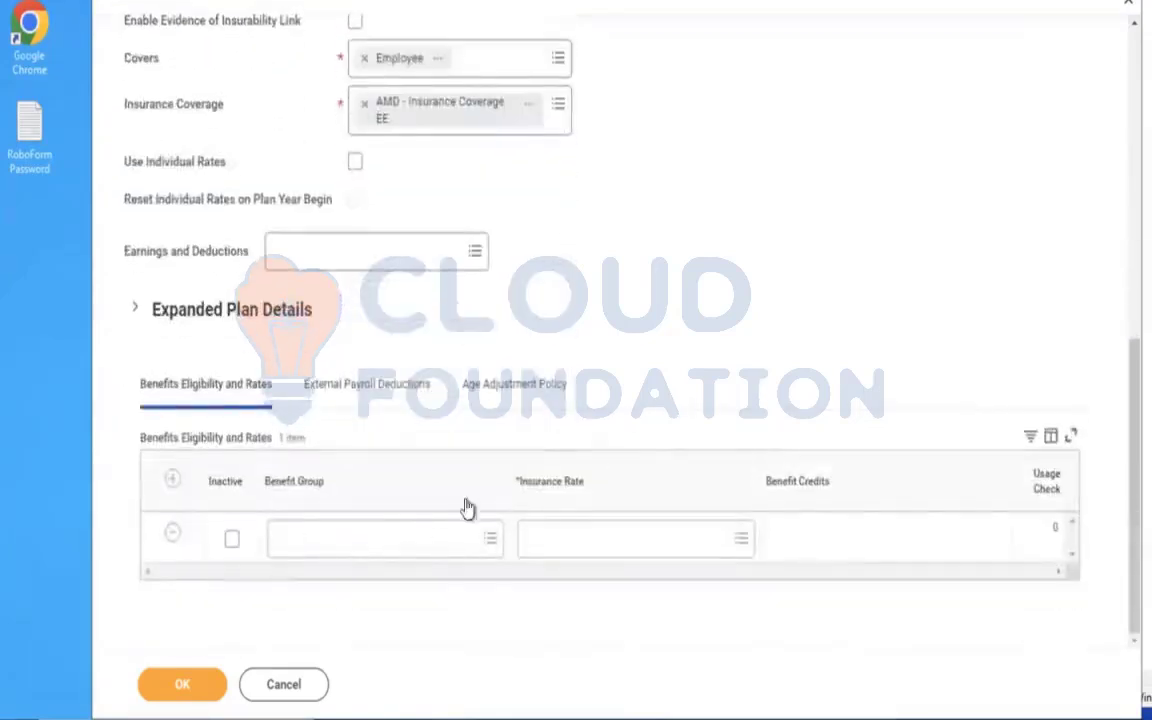
pyautogui.click(387, 544)
pyautogui.click(342, 478)
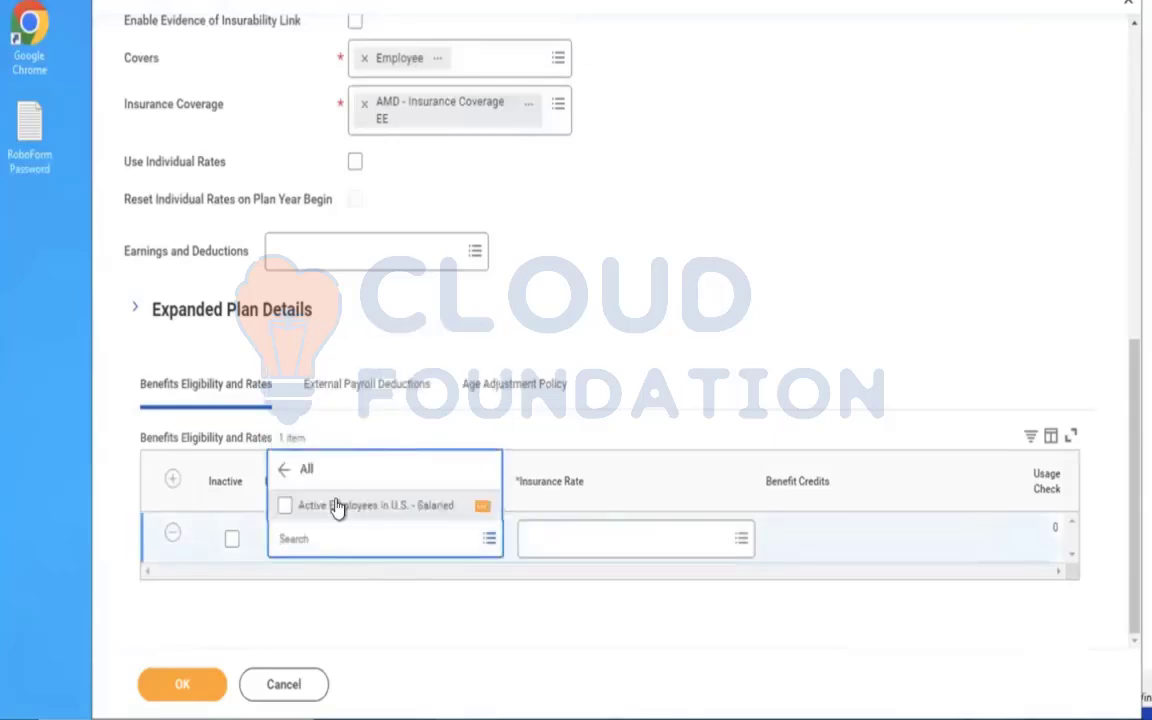
pyautogui.click(336, 508)
pyautogui.click(580, 542)
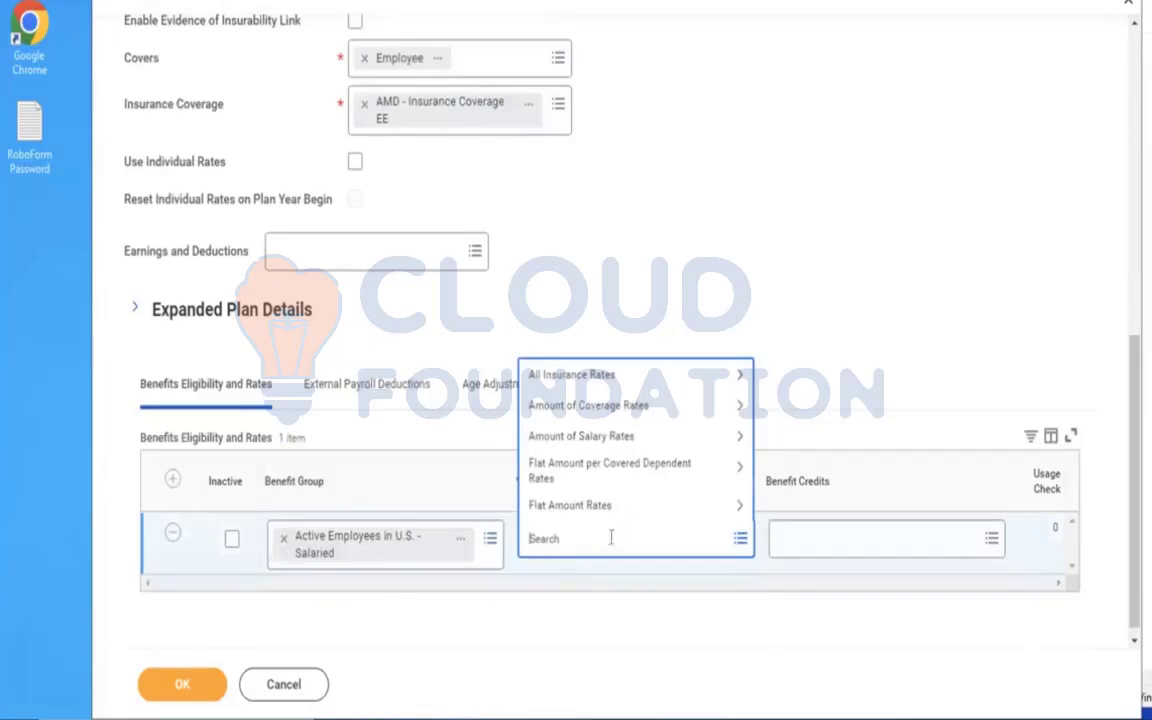
pyautogui.press('Return')
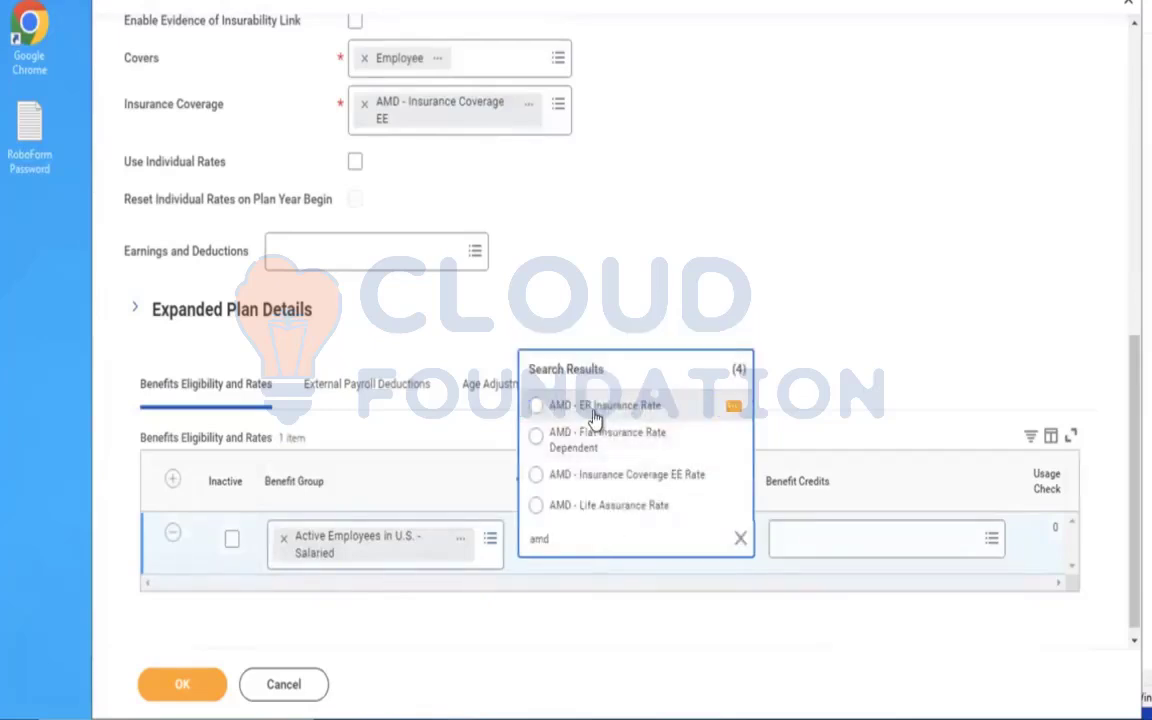
pyautogui.click(660, 476)
# Extend the benefit plan name to Employee Additional Plan and save the new benefit plan.
pyautogui.scroll(1, 769, 210)
pyautogui.scroll(6, 769, 210)
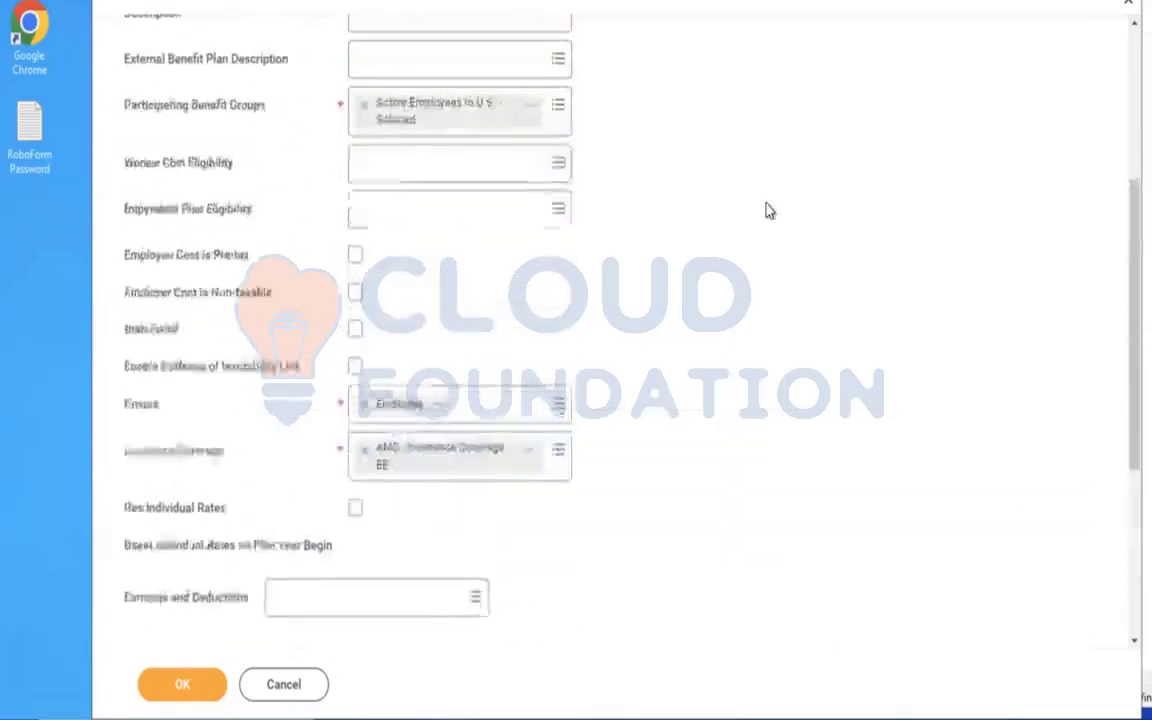
pyautogui.click(509, 118)
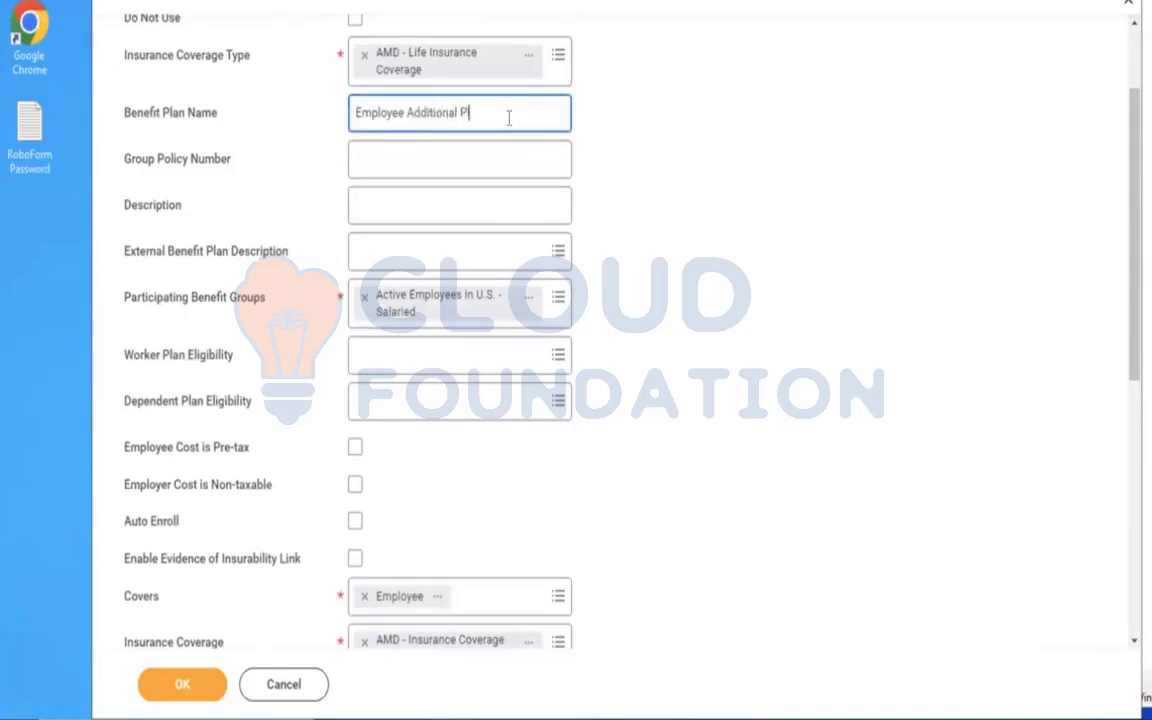
pyautogui.click(790, 214)
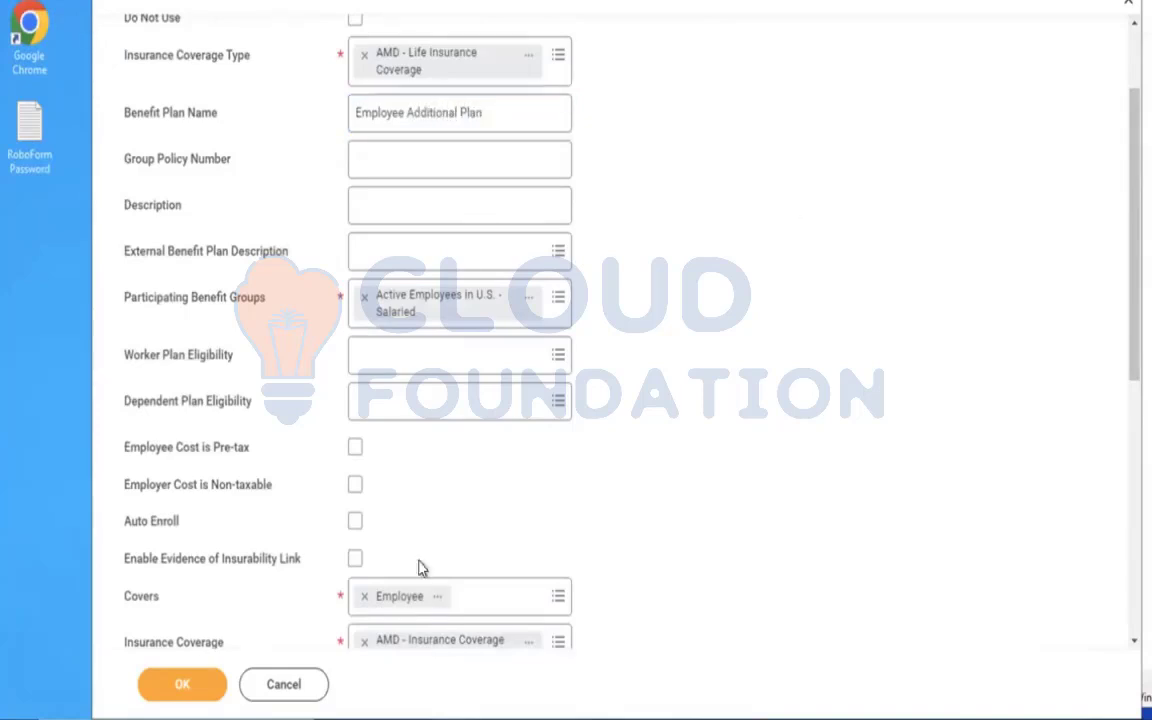
pyautogui.click(185, 683)
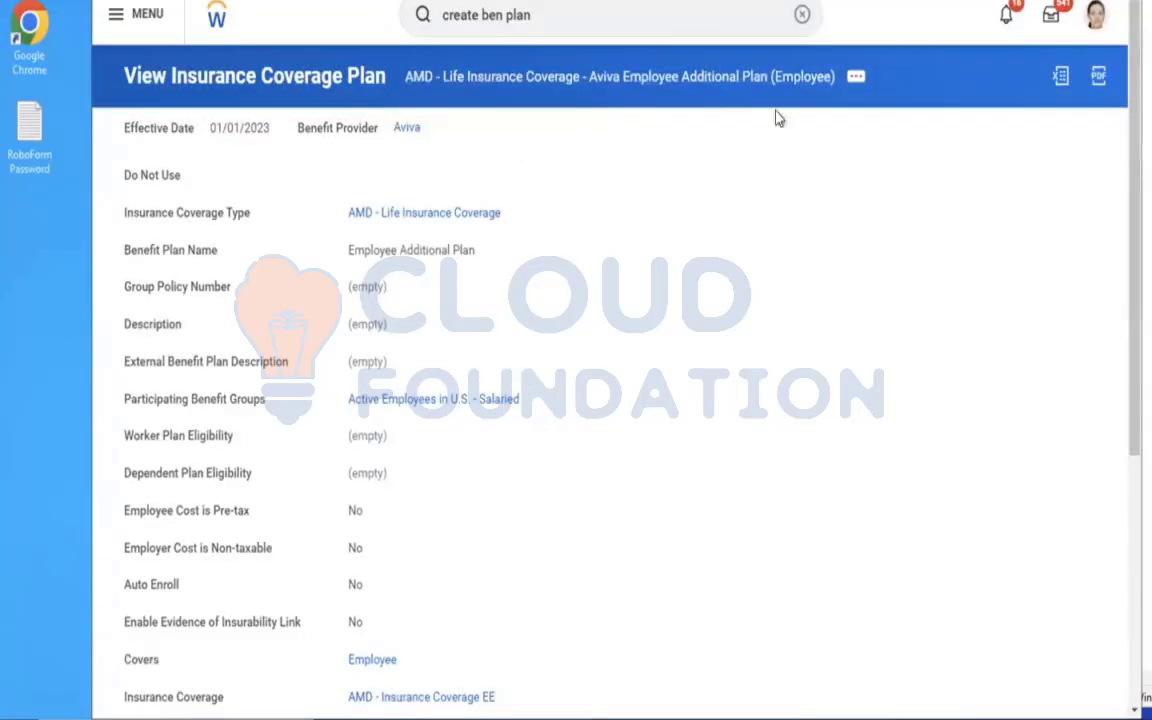
# Start a new benefit event type and name it AMD - ER & EE Additional Life Insurance Event.
pyautogui.click(801, 15)
pyautogui.click(800, 18)
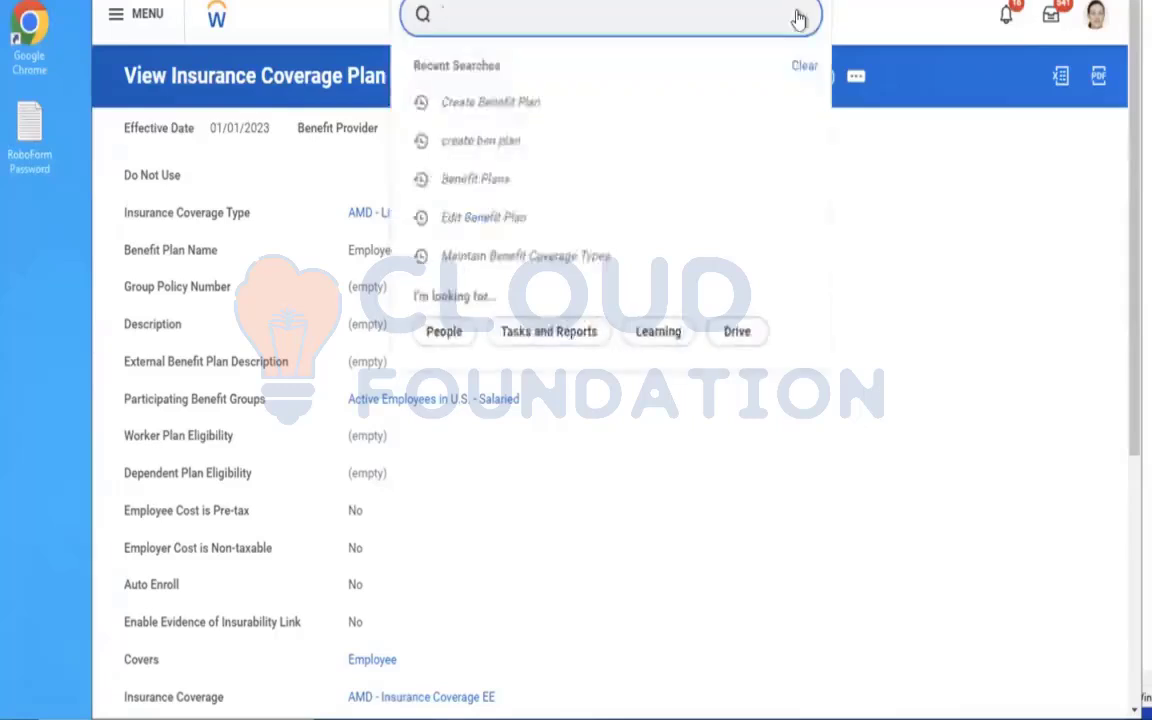
pyautogui.write('create ben even')
pyautogui.write('t')
pyautogui.click(558, 76)
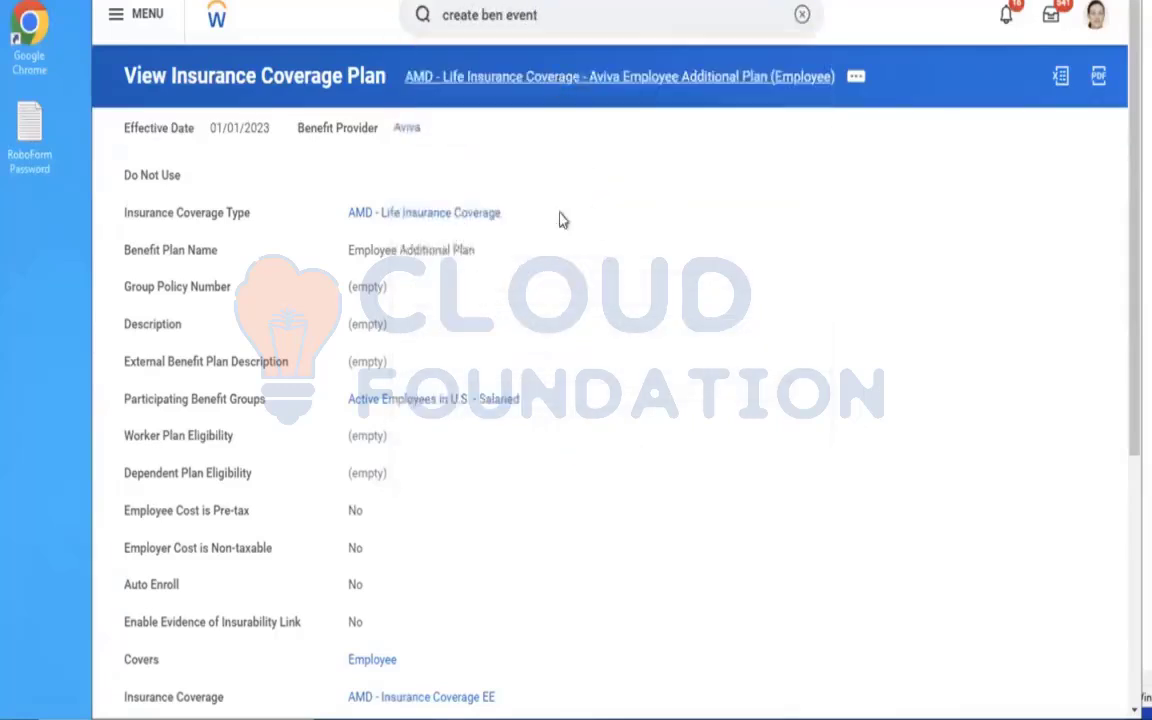
pyautogui.click(408, 151)
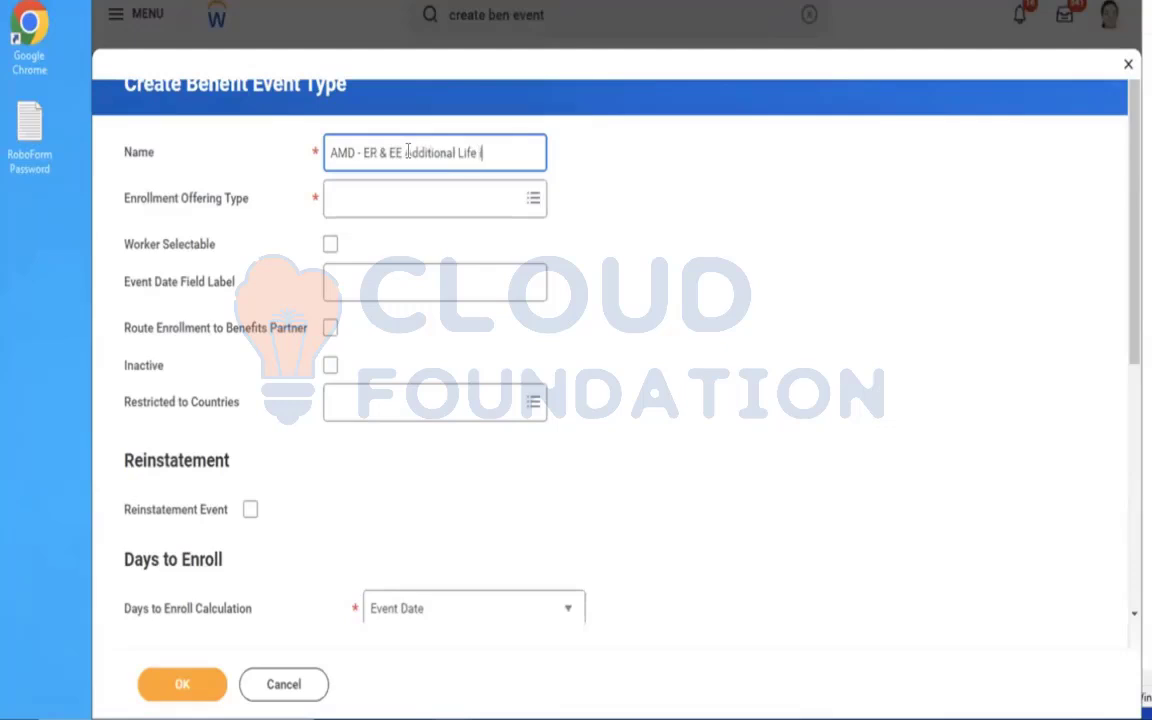
pyautogui.write('E')
pyautogui.press('BackSpace')
pyautogui.write('vent')
# Set the event type's enrollment offering type to AMD - Life Insurance Coverage only.
pyautogui.click(422, 204)
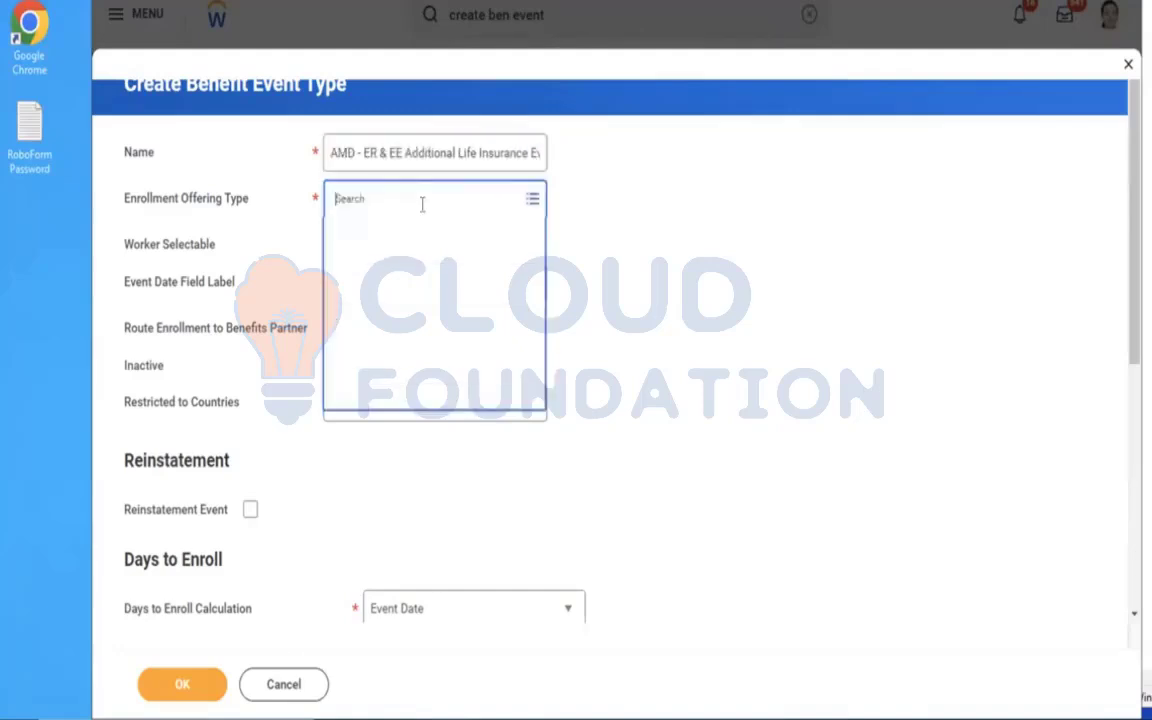
pyautogui.write('a')
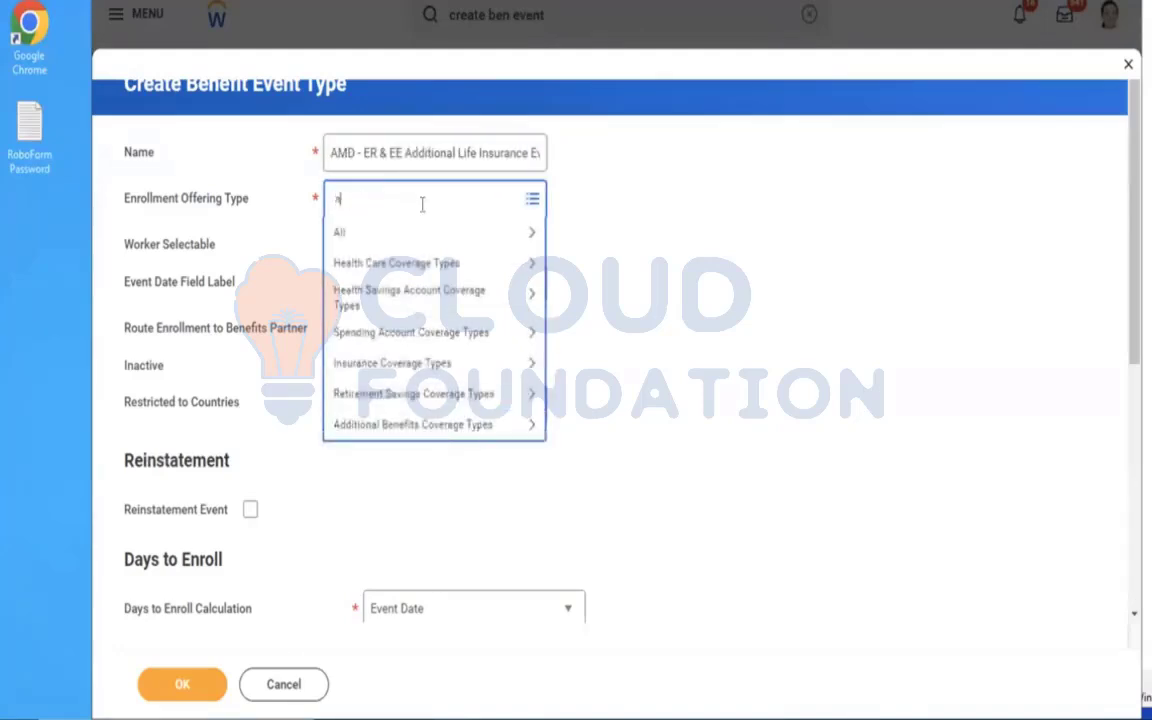
pyautogui.write('md')
pyautogui.press('Return')
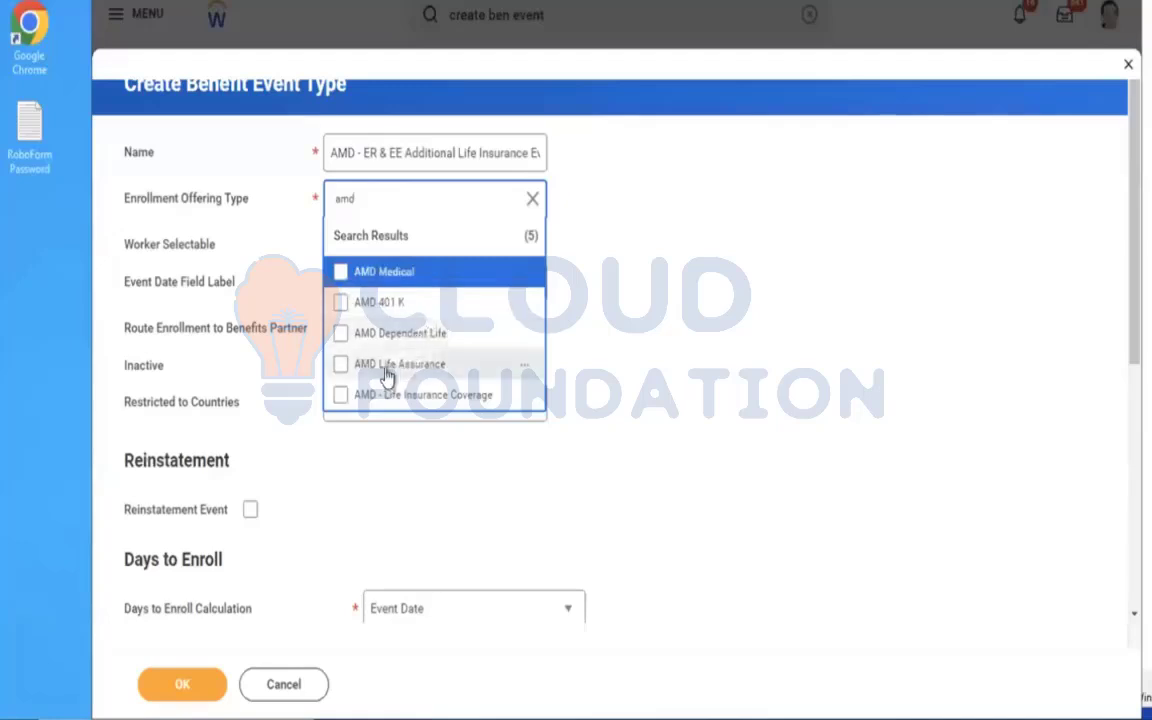
pyautogui.click(386, 368)
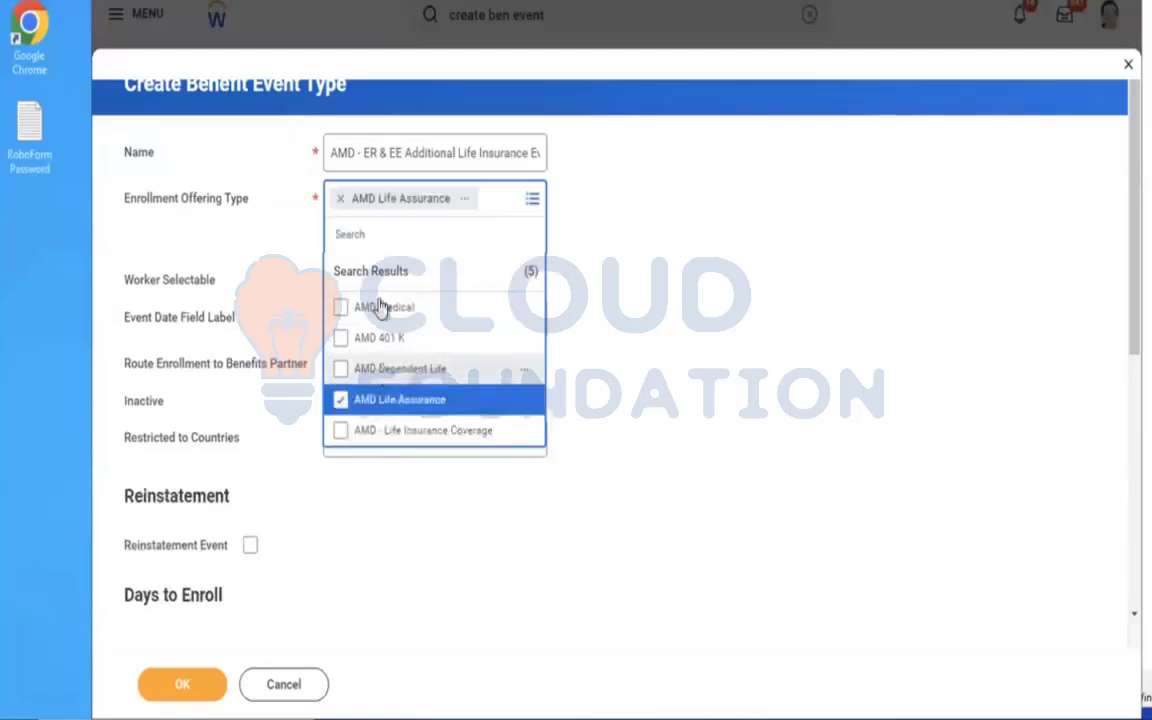
pyautogui.click(352, 433)
pyautogui.click(350, 444)
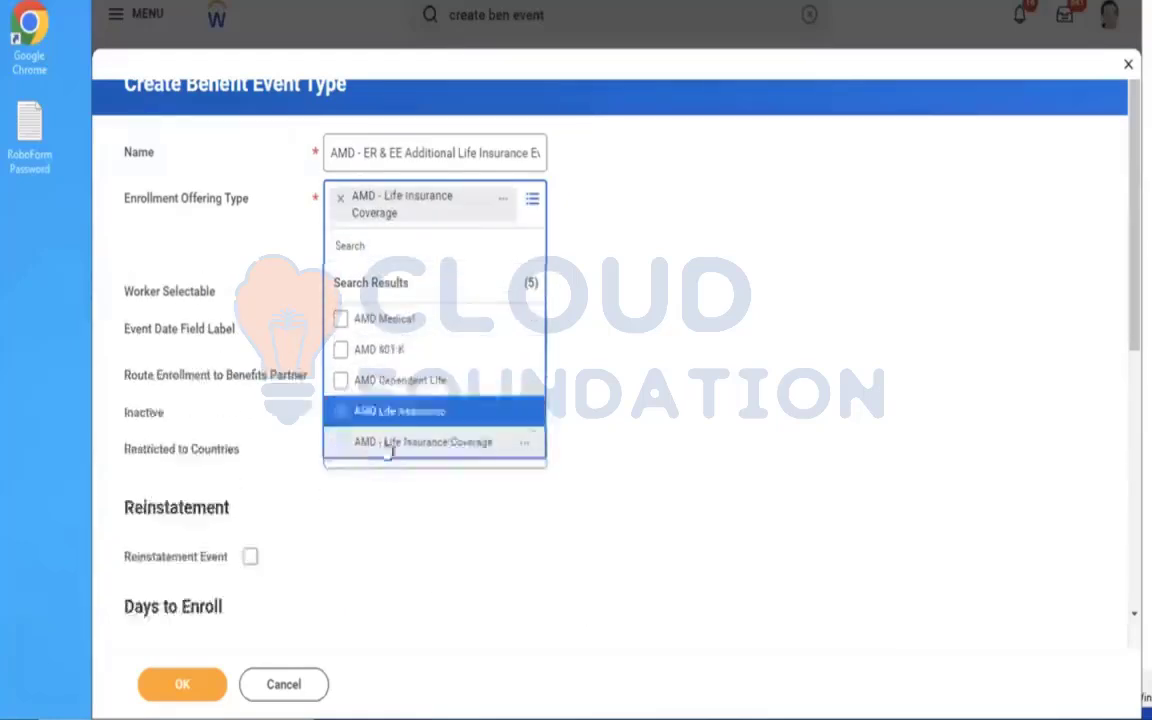
pyautogui.click(706, 420)
# Restrict the benefit event type to the country United States of America.
pyautogui.click(403, 413)
pyautogui.write('USA')
pyautogui.press('Return')
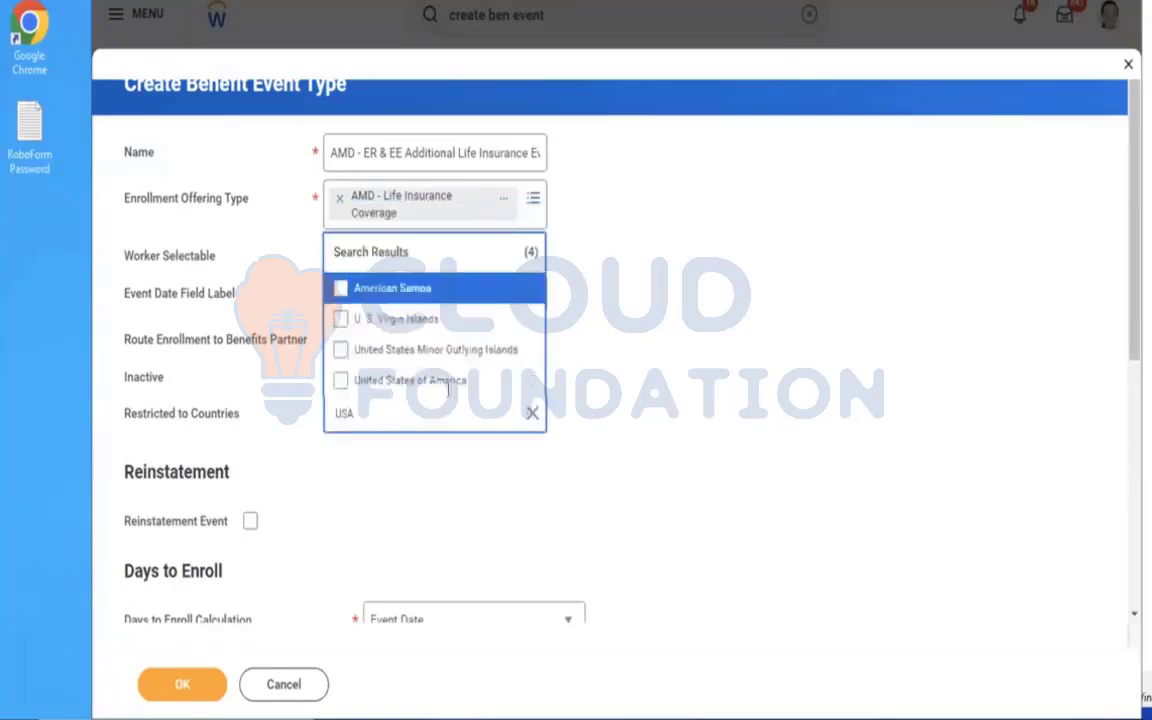
pyautogui.click(430, 388)
pyautogui.click(776, 342)
# Set the days to enroll to 10 and save the new benefit event type.
pyautogui.scroll(-3, 776, 342)
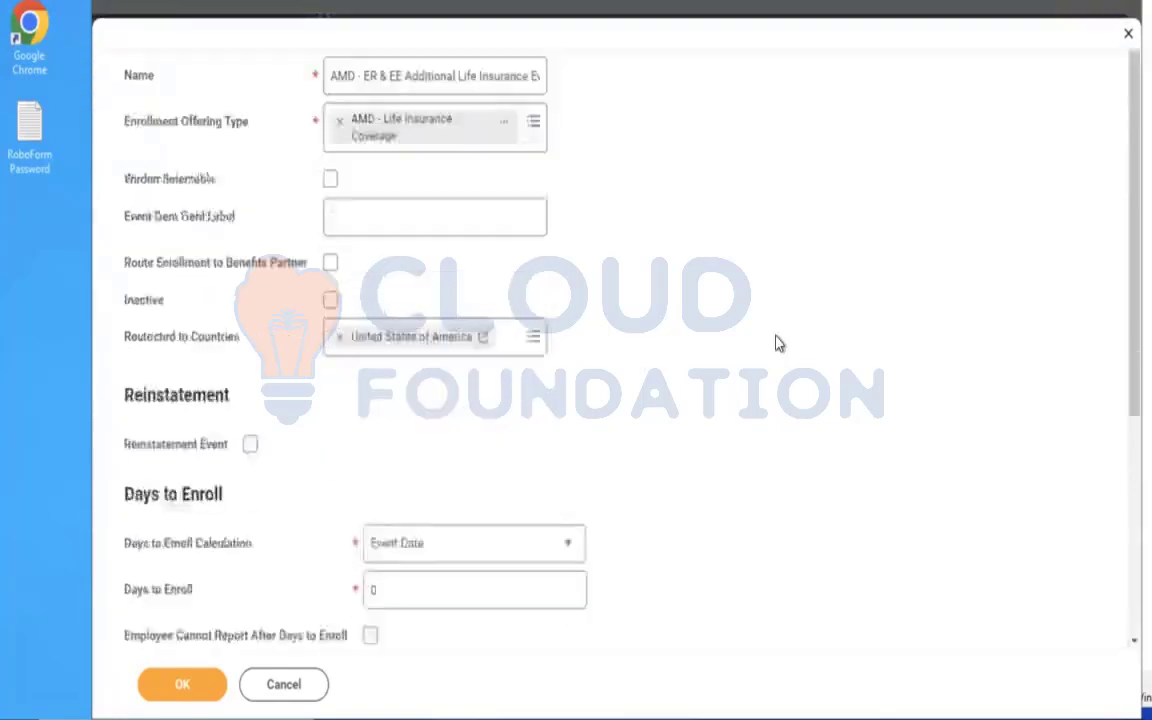
pyautogui.moveTo(411, 411); pyautogui.dragTo(142, 359)
pyautogui.write('10')
pyautogui.click(182, 681)
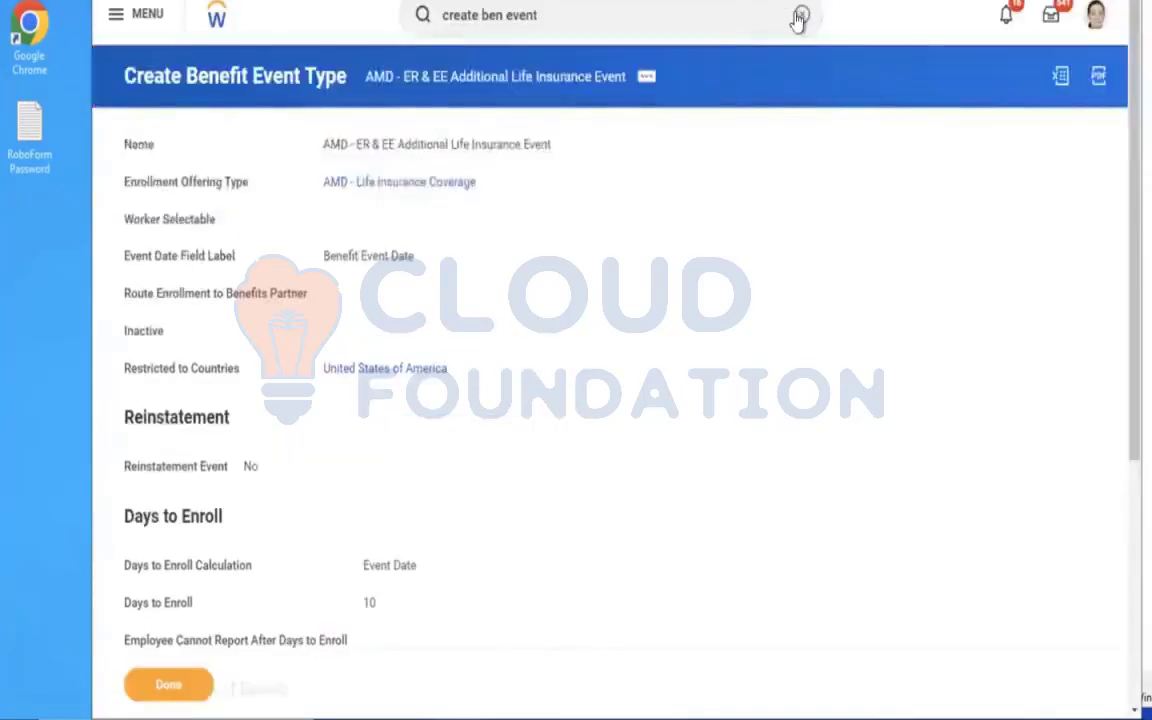
# Open the rule named Enrollment Event Rule for editing with effective date 01/01/2023.
pyautogui.click(801, 17)
pyautogui.write('EDIT ENROLLM')
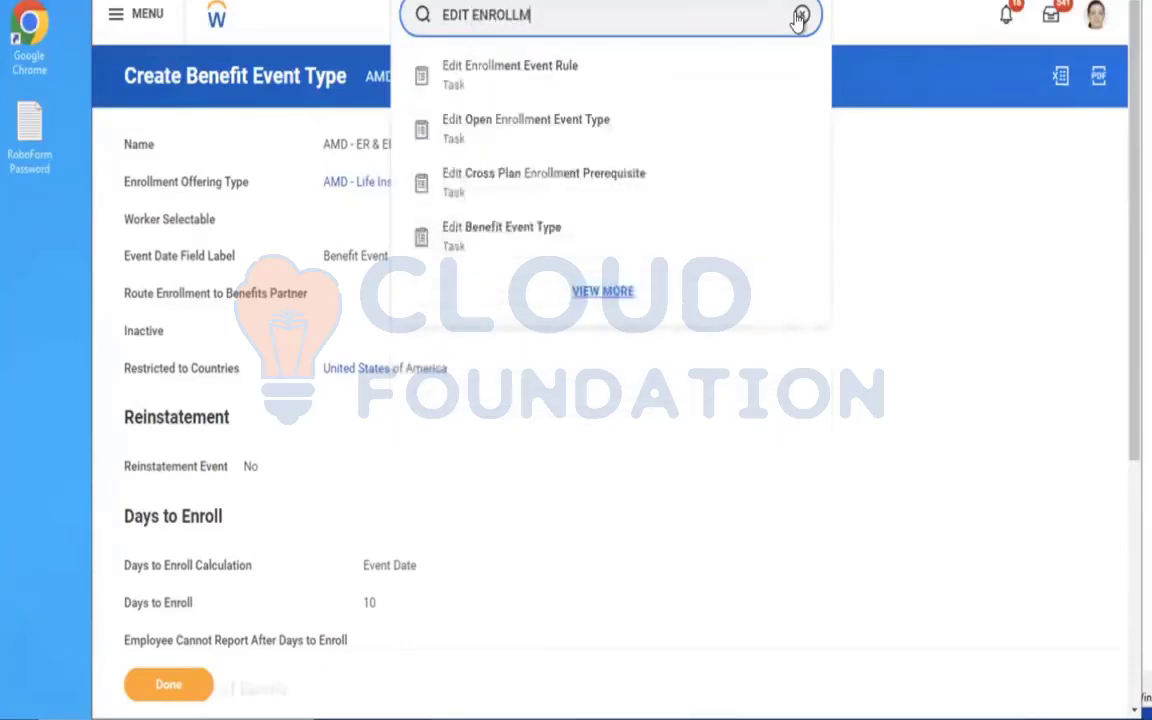
pyautogui.click(637, 74)
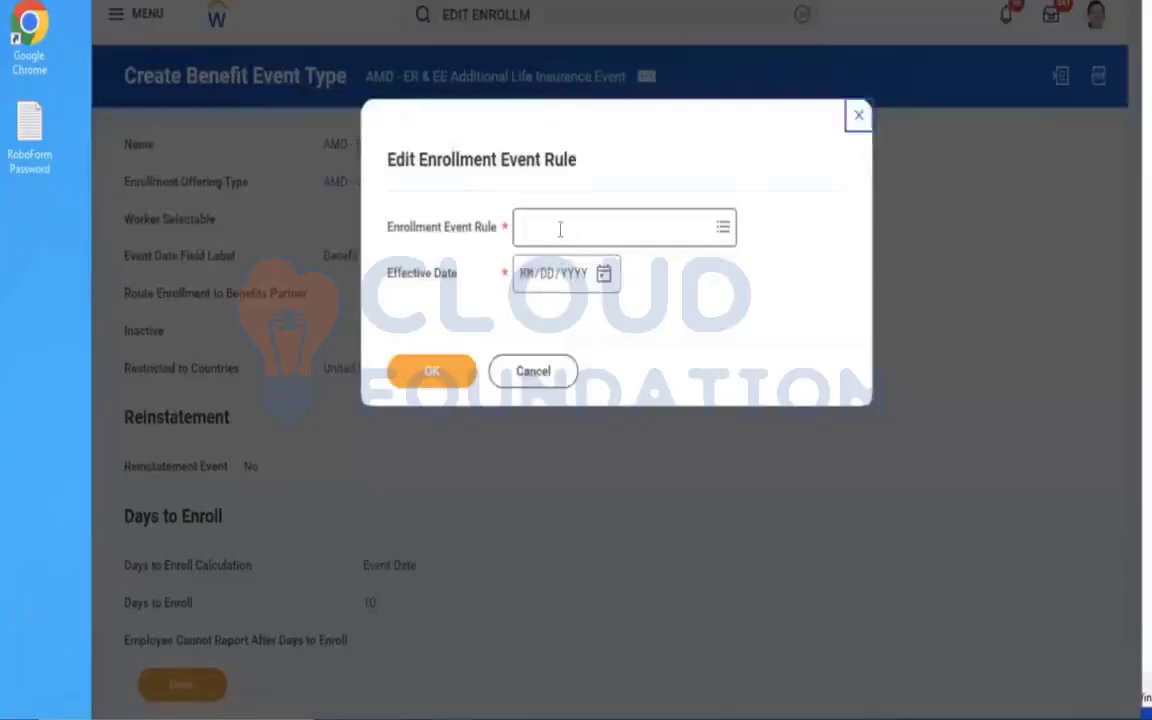
pyautogui.click(560, 229)
pyautogui.click(596, 263)
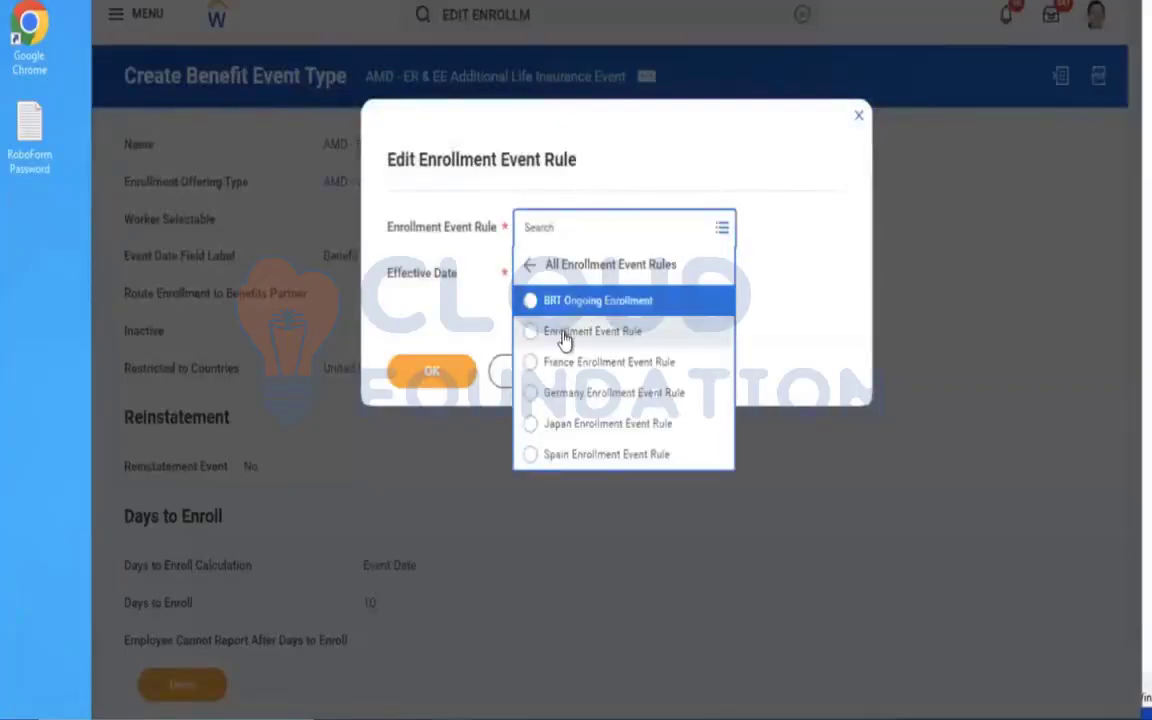
pyautogui.click(552, 331)
pyautogui.click(528, 281)
pyautogui.write('01/01/2023')
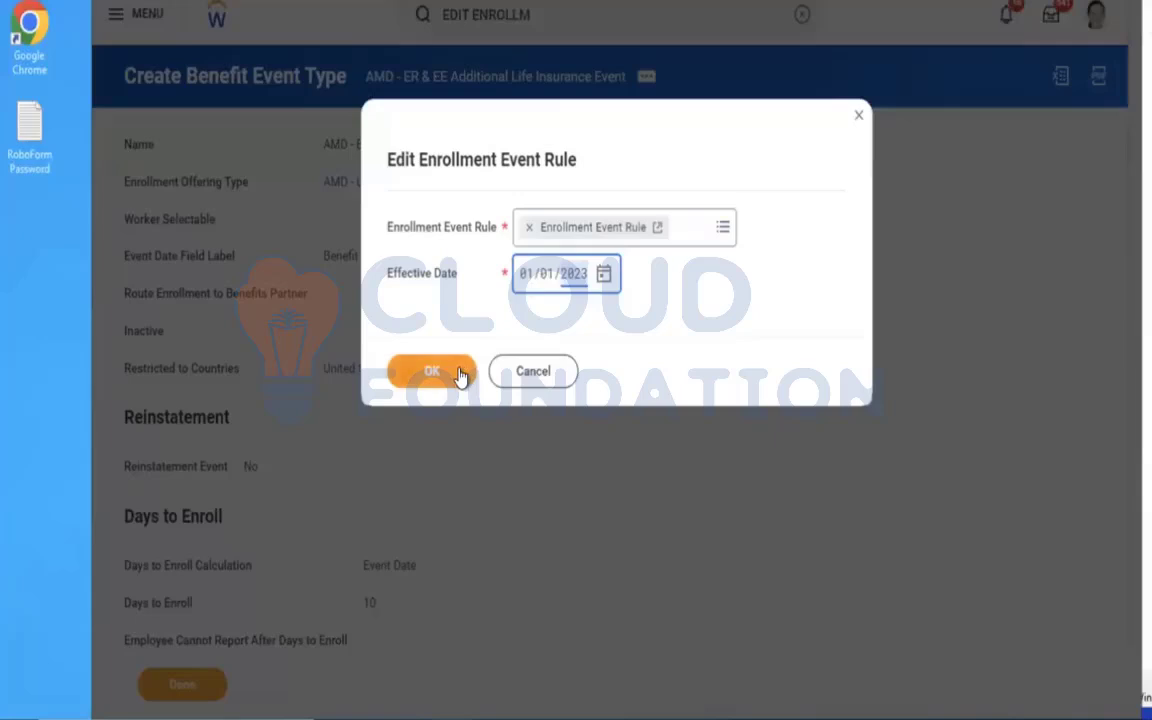
pyautogui.click(460, 374)
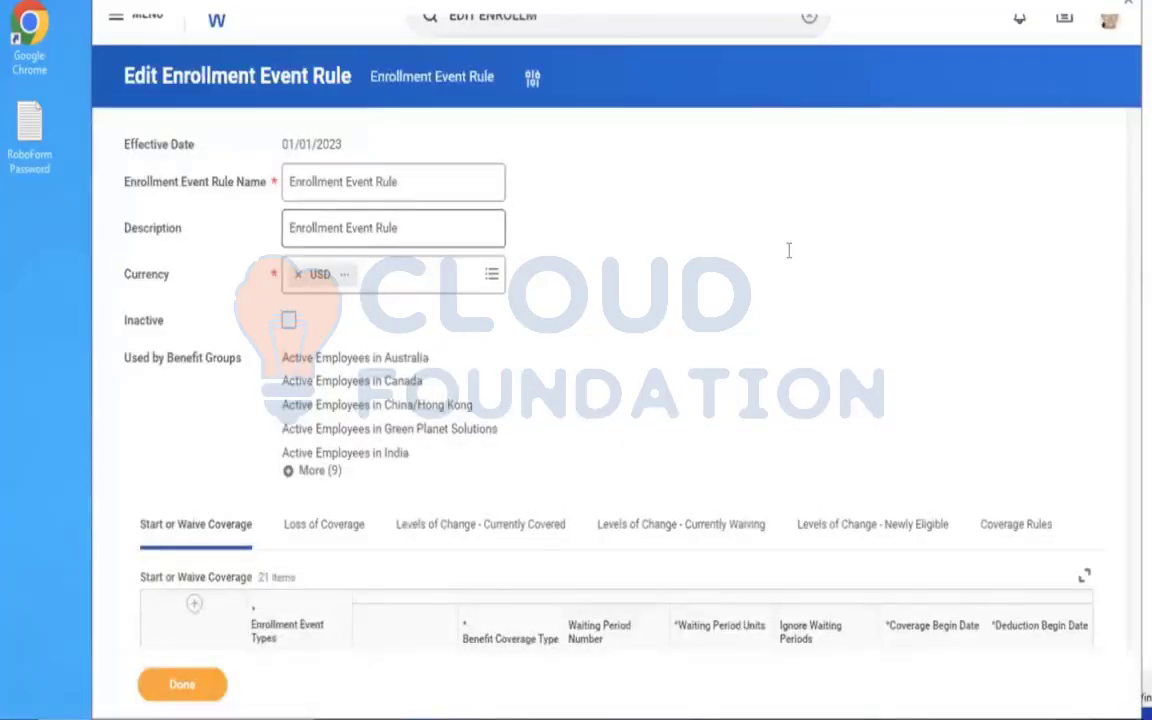
# Add a Start or Waive Coverage row for enrollment event type AMD - ER & EE Additional Life Insurance Event.
pyautogui.scroll(-3, 789, 258)
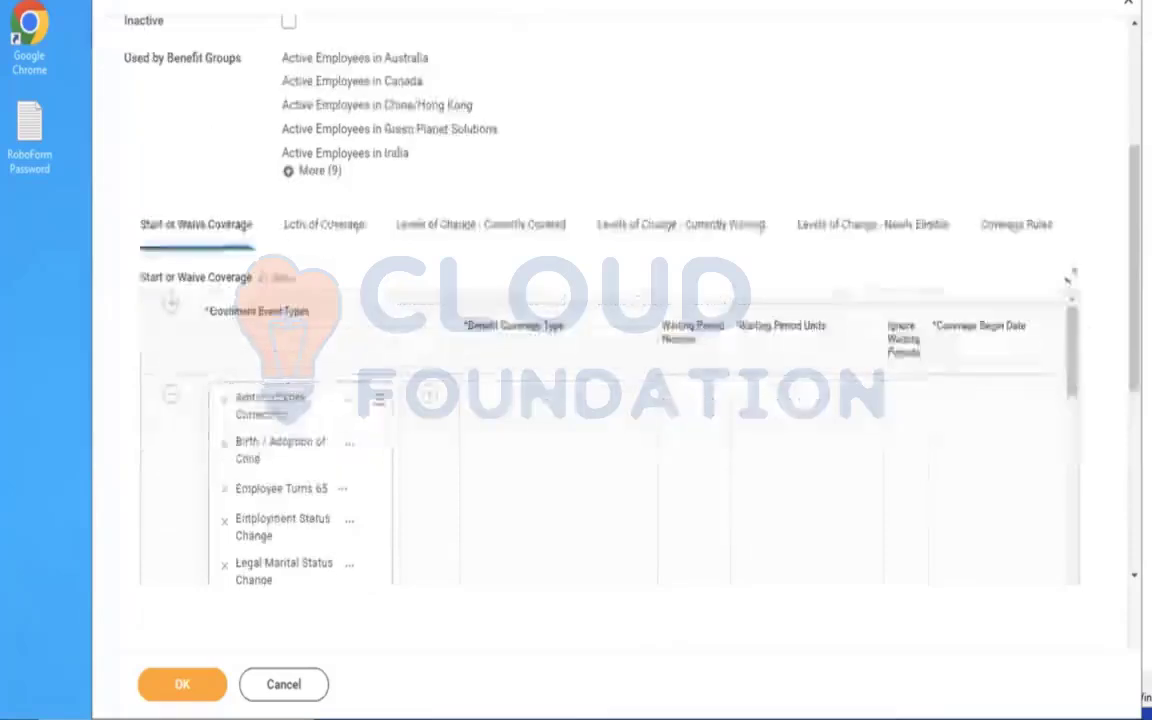
pyautogui.click(172, 306)
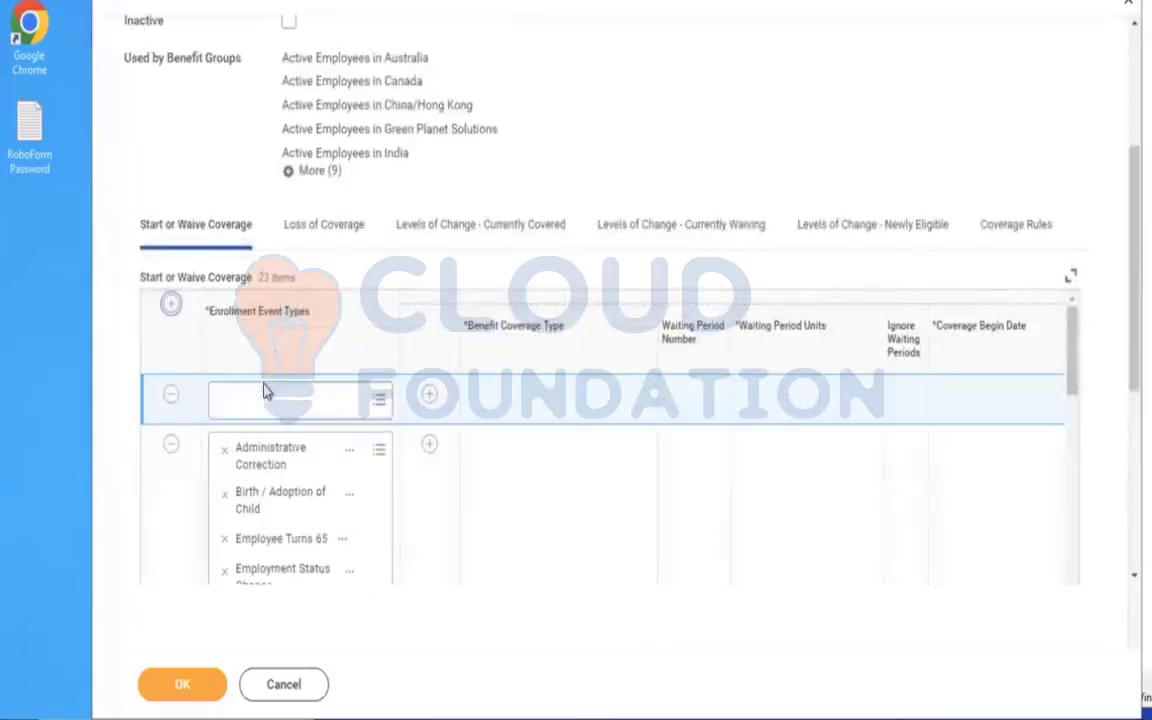
pyautogui.click(289, 411)
pyautogui.write('AMD')
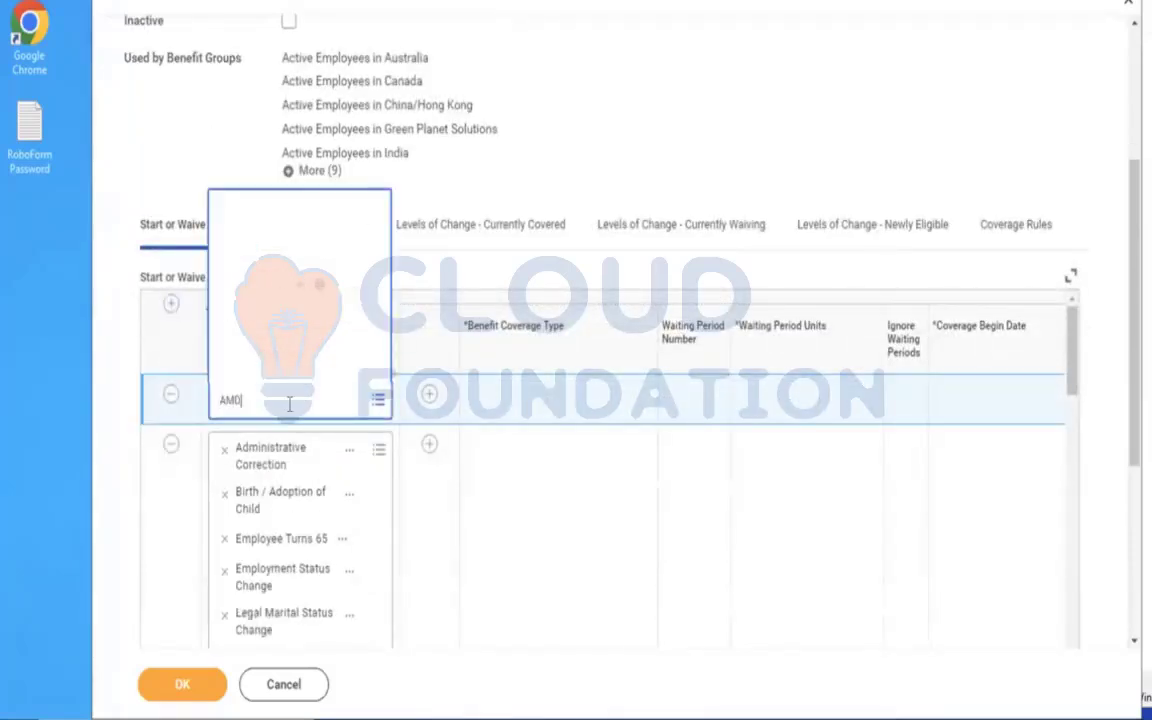
pyautogui.press('Return')
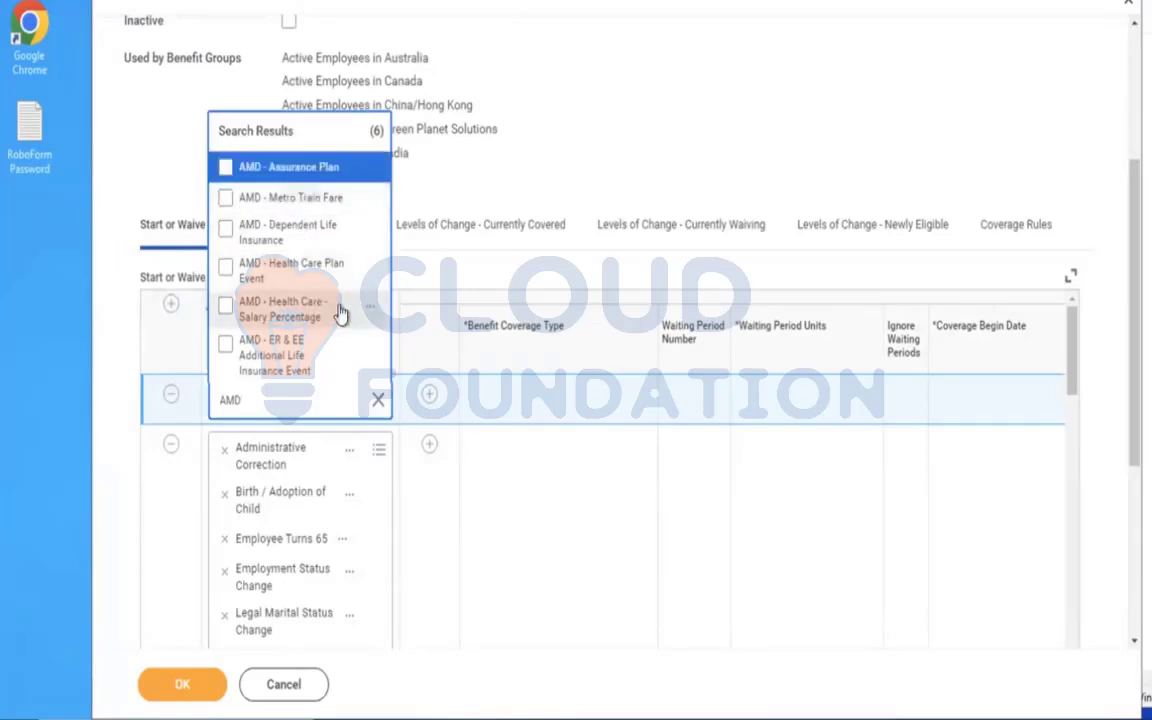
pyautogui.click(298, 360)
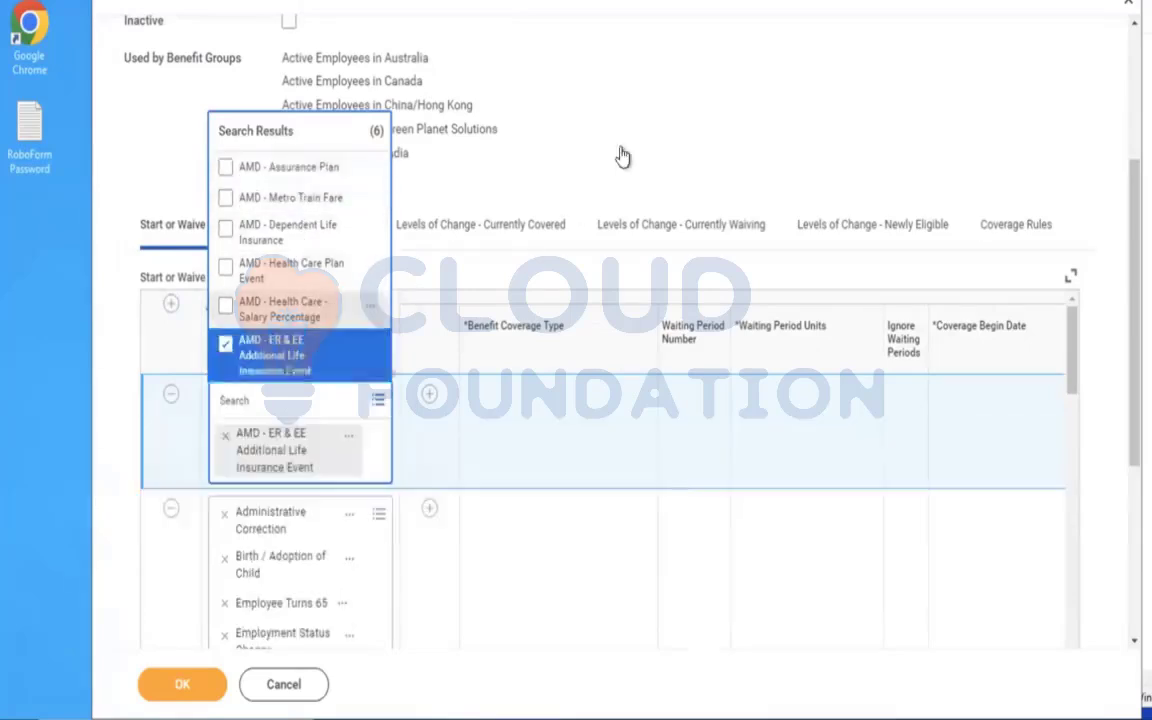
pyautogui.click(452, 343)
# Add a coverage line under the new Start or Waive Coverage row with benefit coverage type AMD - Life Insurance Coverage.
pyautogui.click(429, 396)
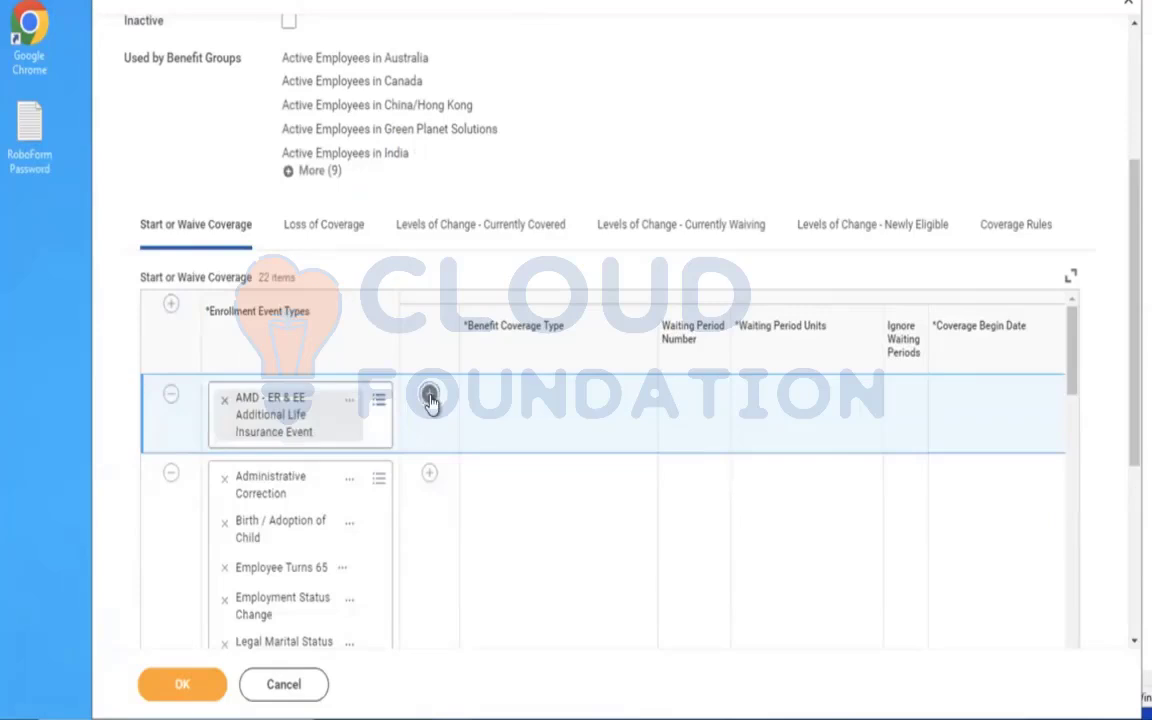
pyautogui.scroll(-2, 684, 158)
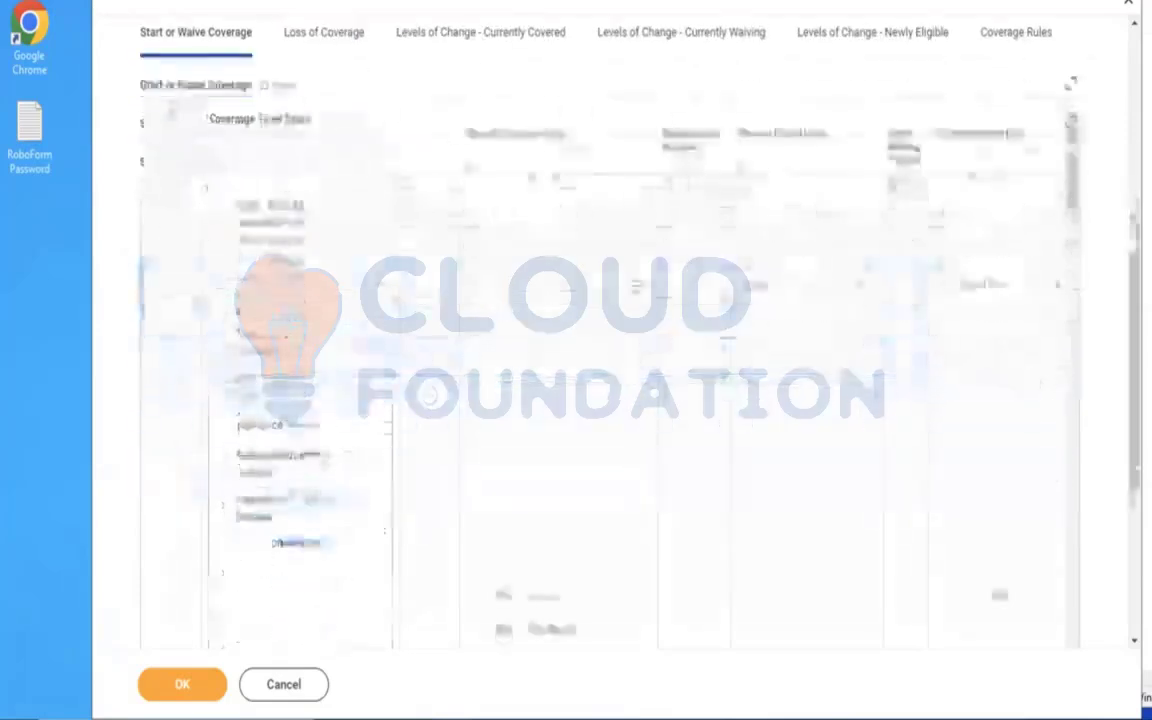
pyautogui.click(540, 289)
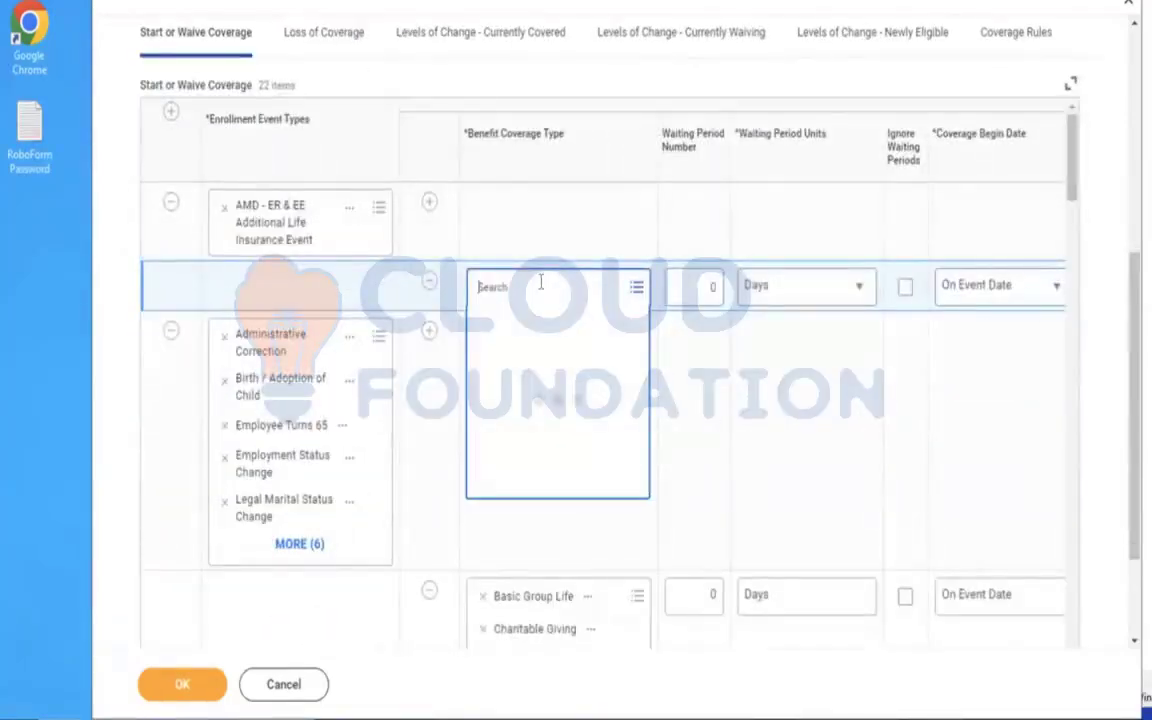
pyautogui.write('AMD')
pyautogui.press('Return')
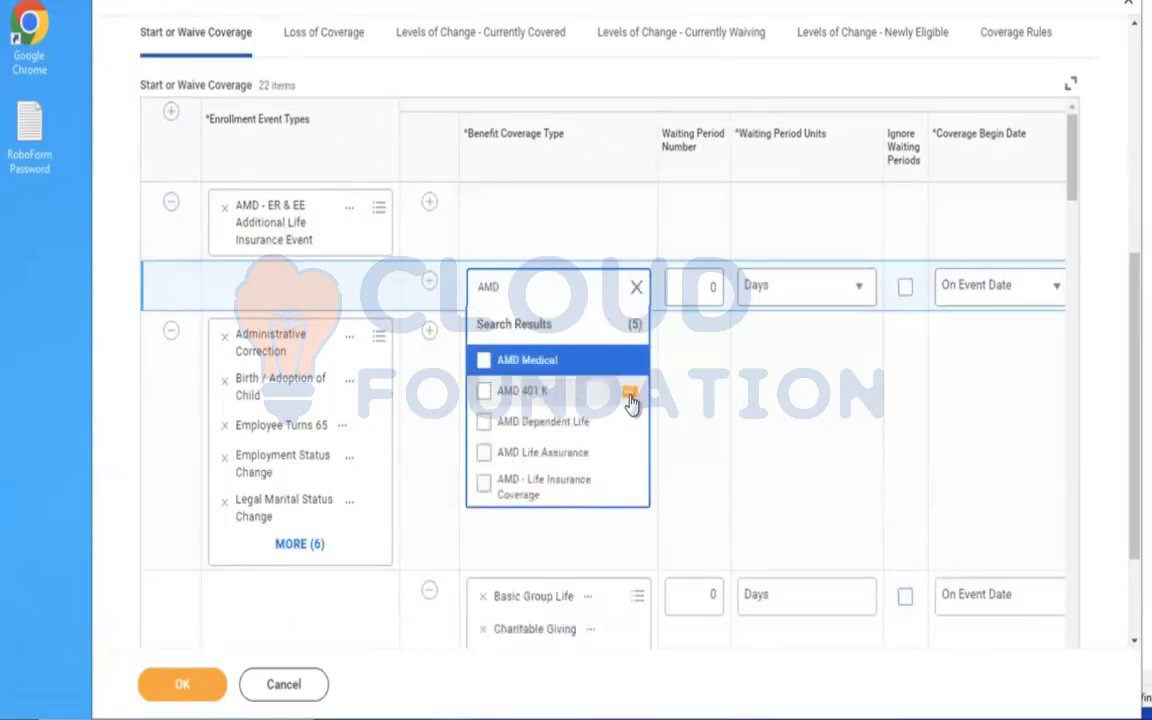
pyautogui.click(535, 497)
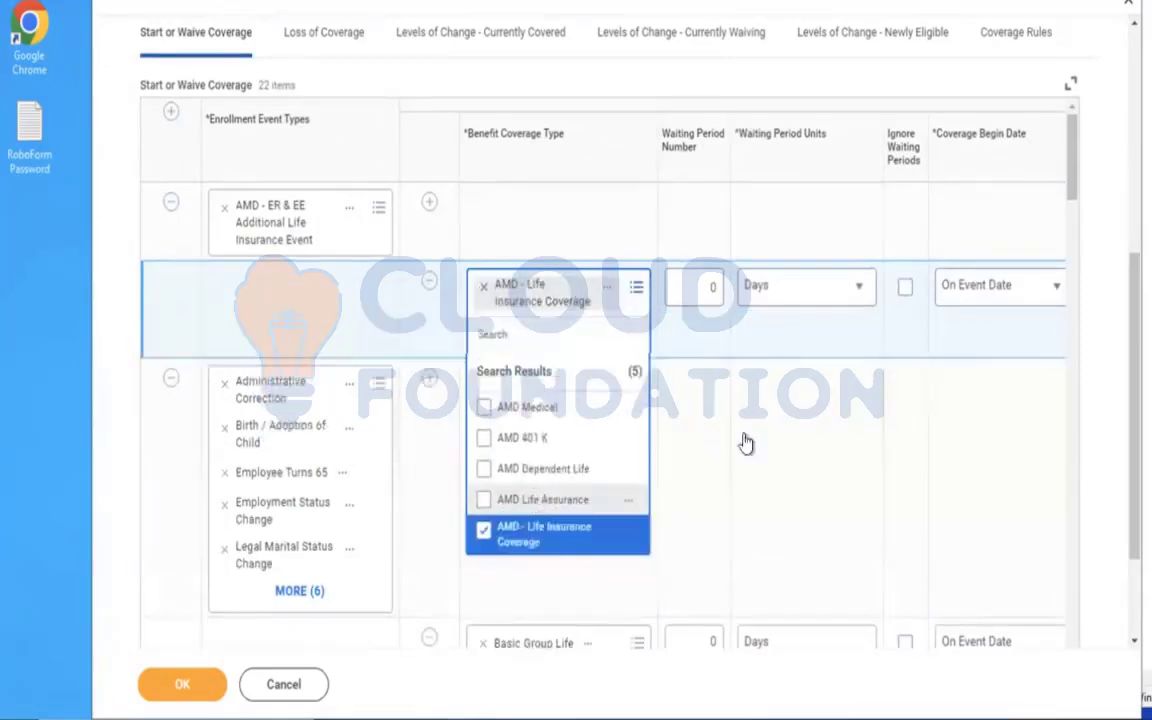
pyautogui.click(746, 442)
# Add a row to the Coverage Rules for enrollment event type AMD - ER & EE Additional Life Insurance Event.
pyautogui.click(1020, 42)
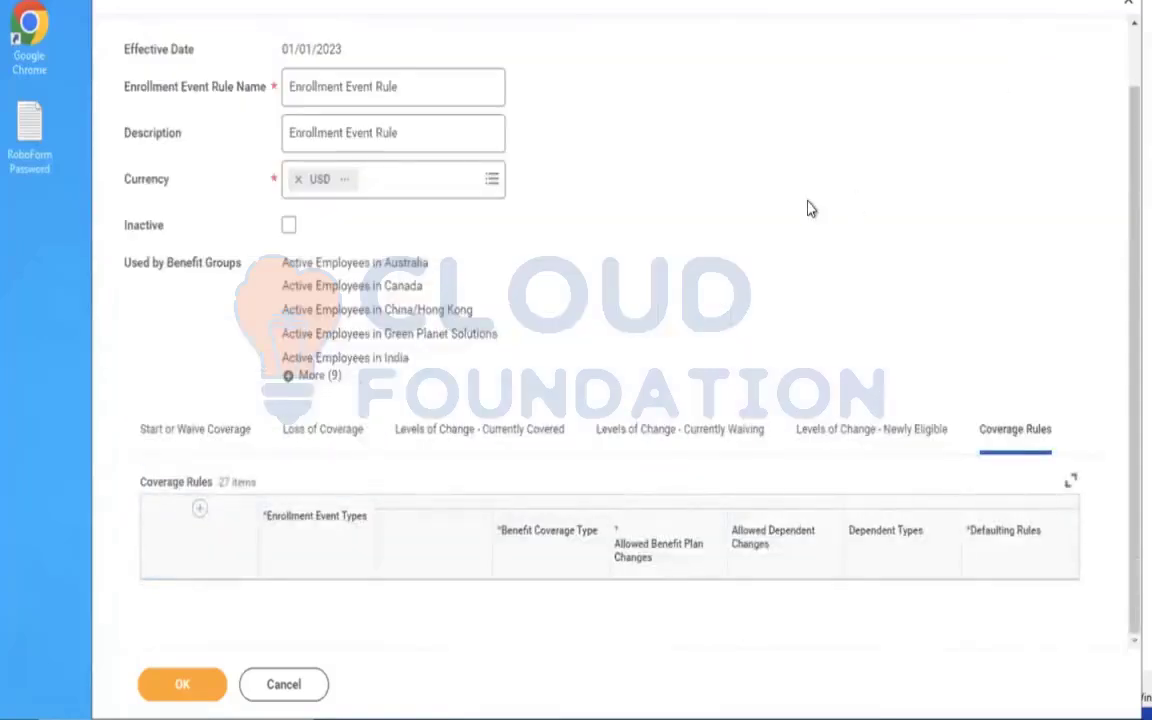
pyautogui.scroll(-5, 810, 208)
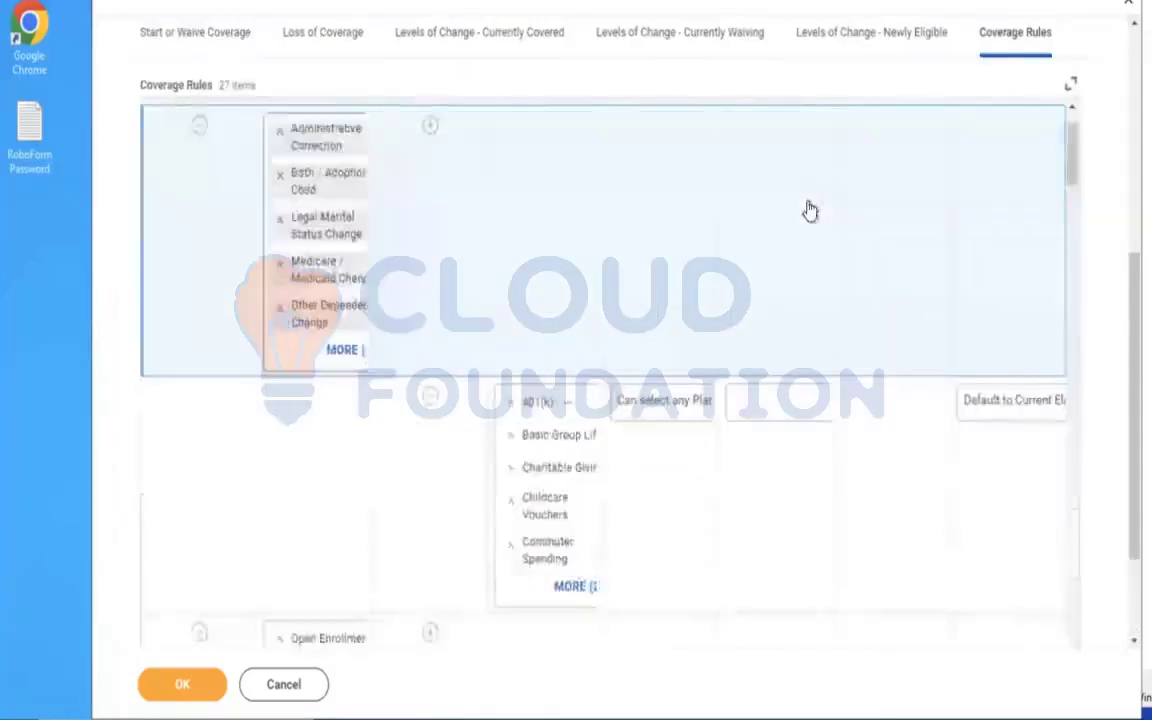
pyautogui.scroll(-3, 473, 157)
pyautogui.moveTo(1075, 200); pyautogui.dragTo(1073, 128)
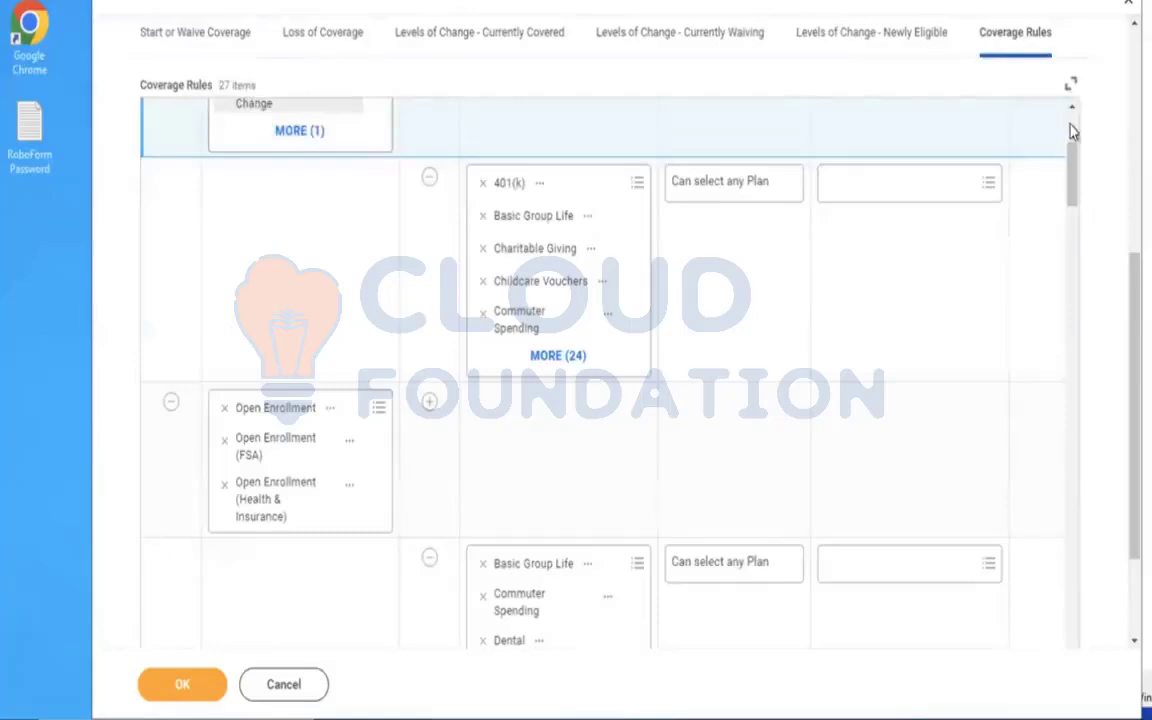
pyautogui.click(173, 114)
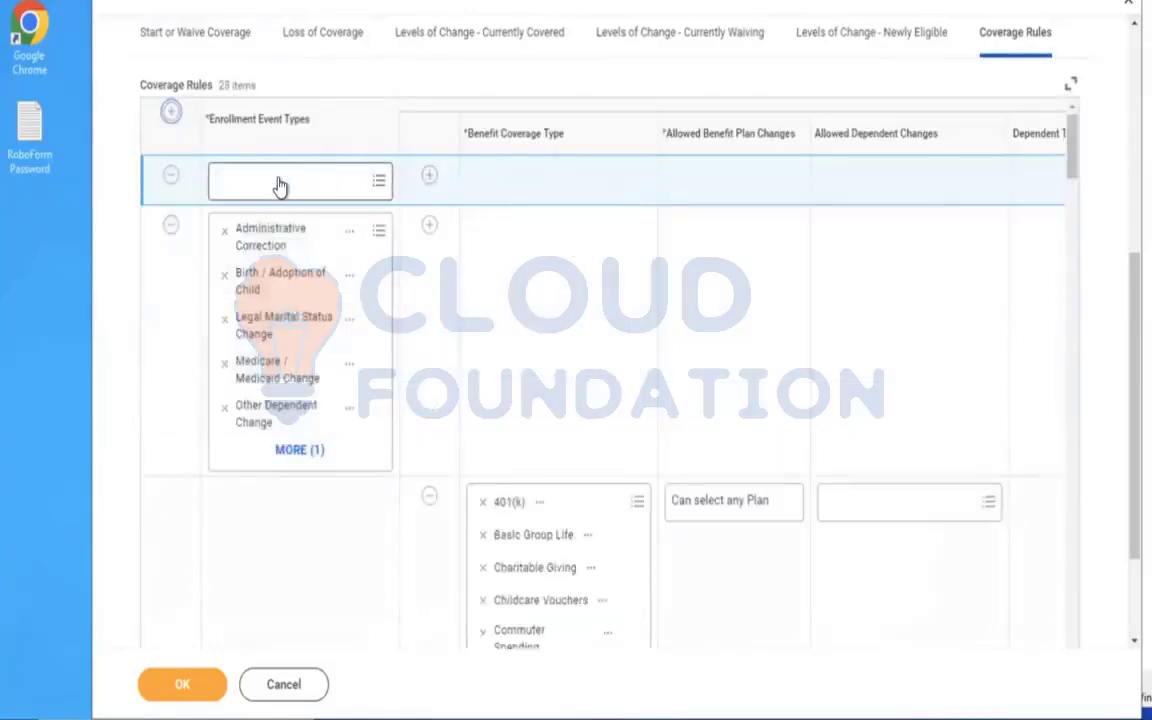
pyautogui.click(278, 180)
pyautogui.write('AMD')
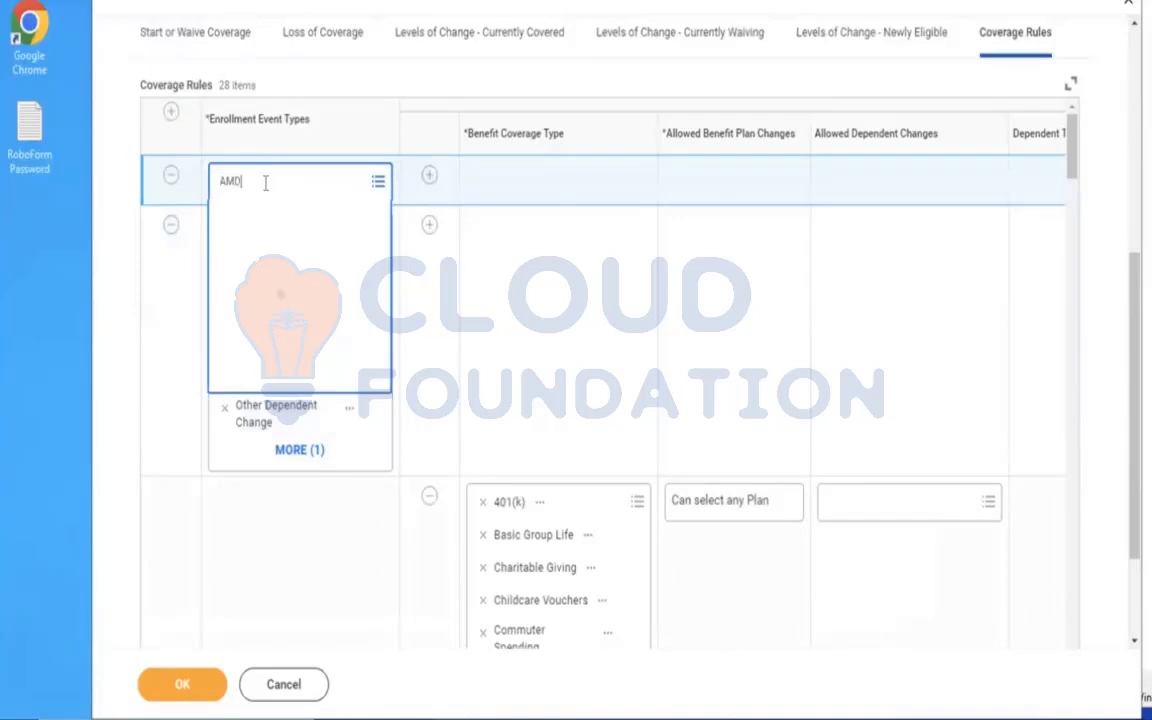
pyautogui.press('Return')
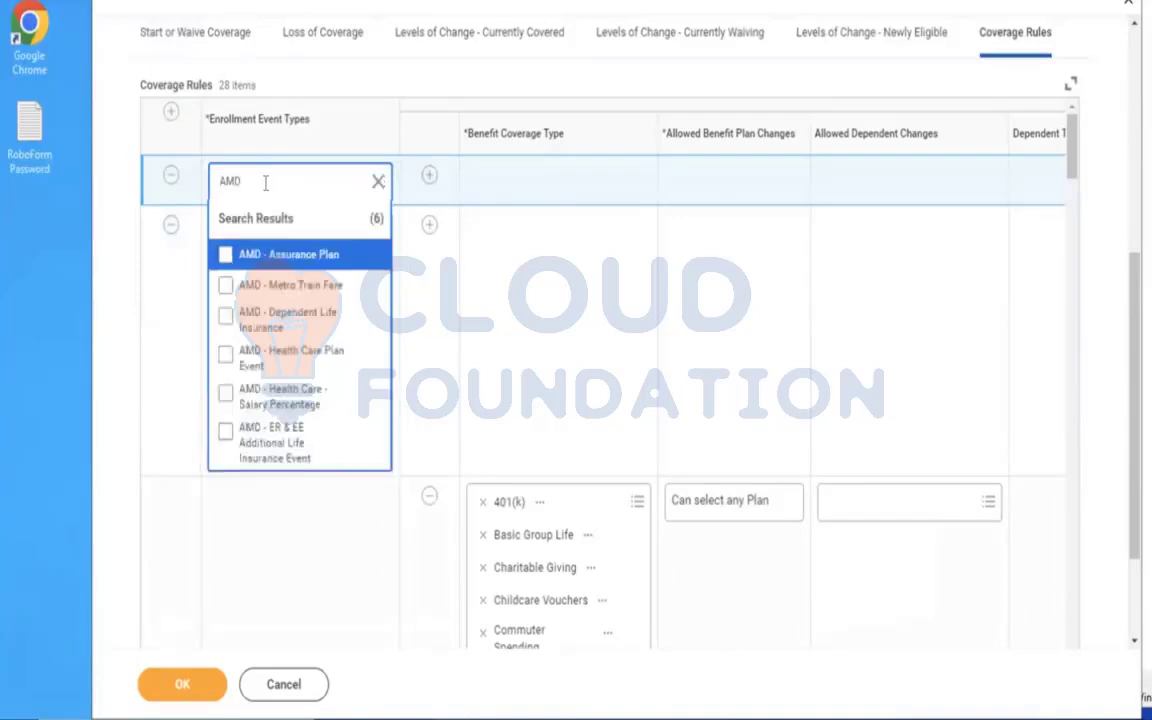
pyautogui.click(275, 460)
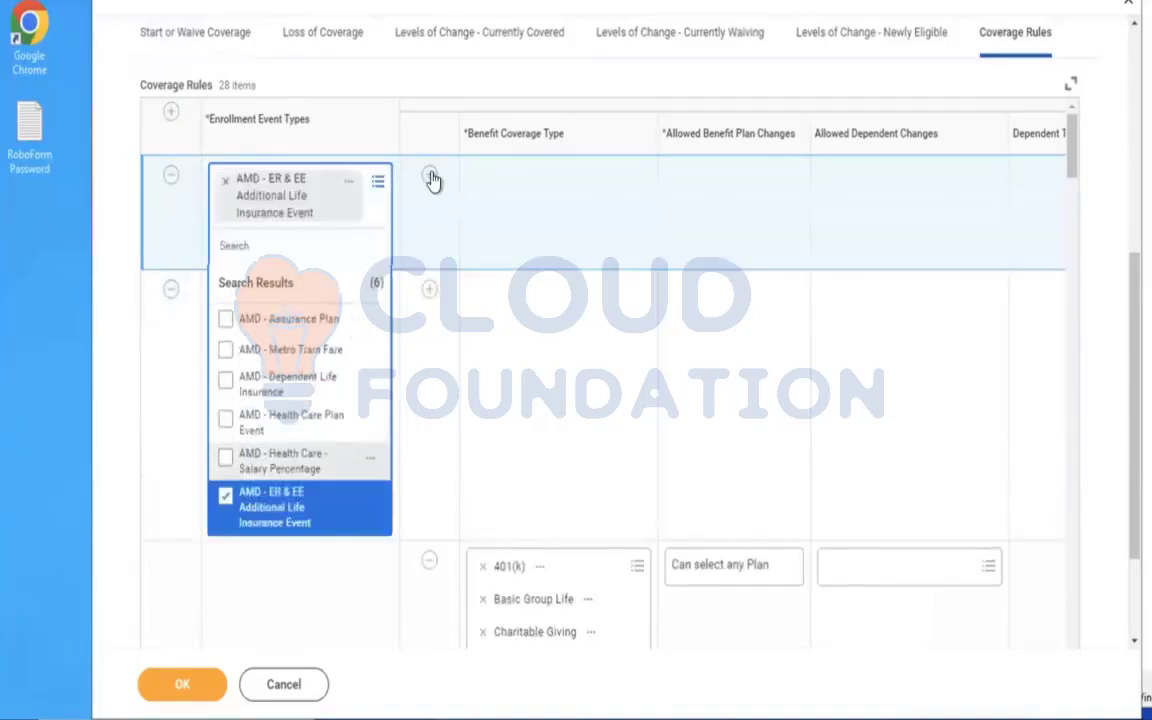
# Add a coverage line under the new Coverage Rules row with benefit coverage type AMD - Life Insurance Coverage.
pyautogui.click(431, 178)
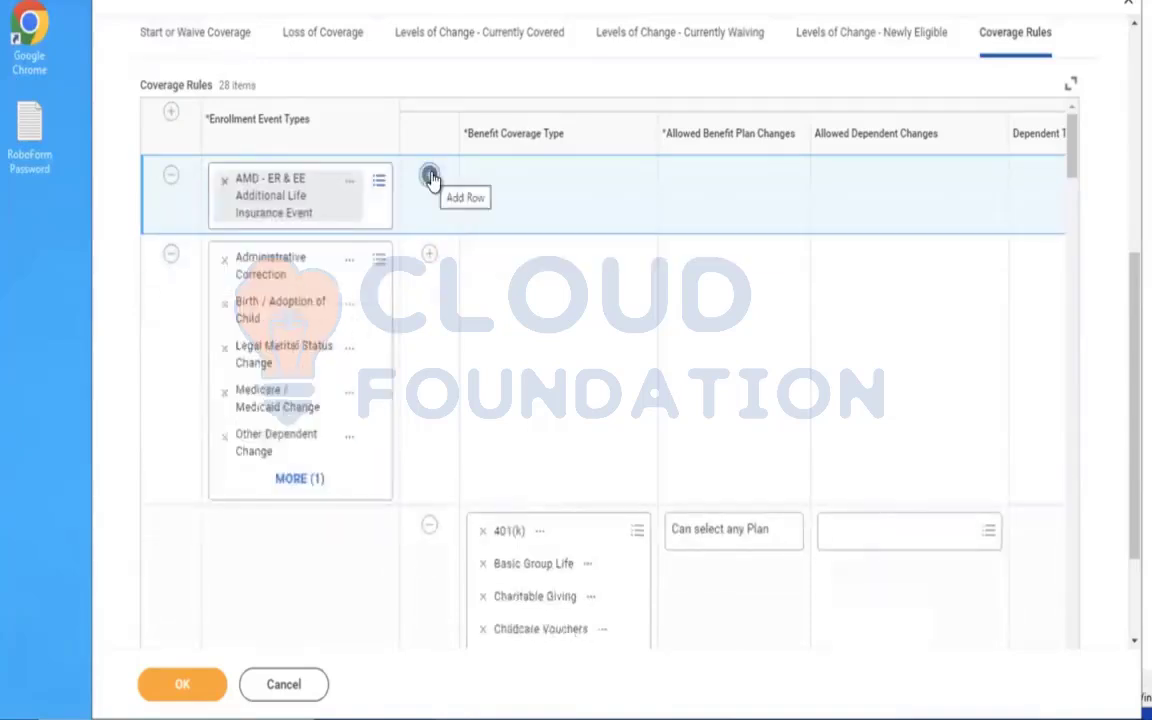
pyautogui.click(535, 258)
pyautogui.write('AMD')
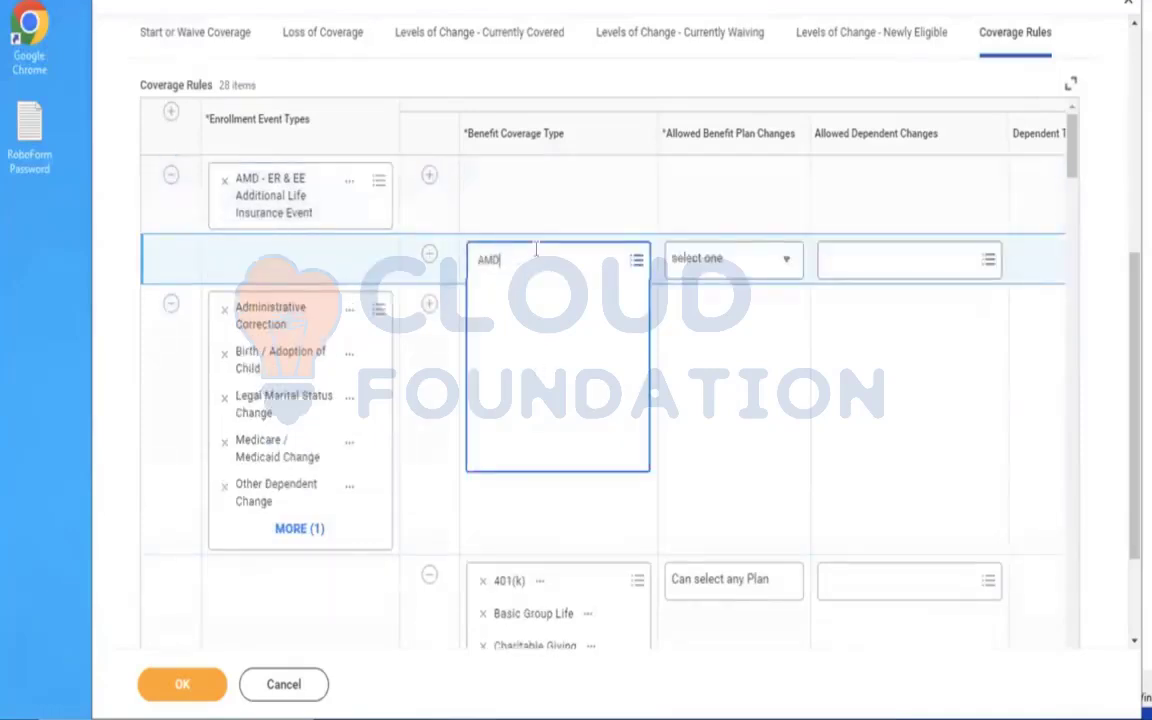
pyautogui.press('Return')
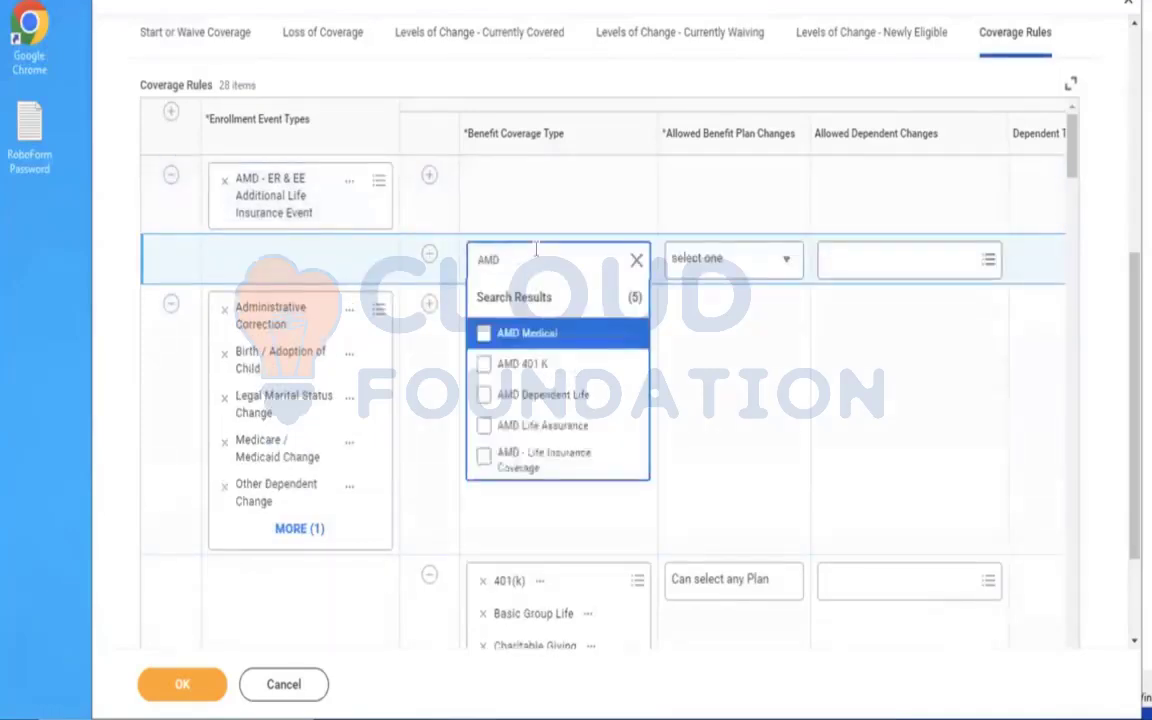
pyautogui.click(537, 466)
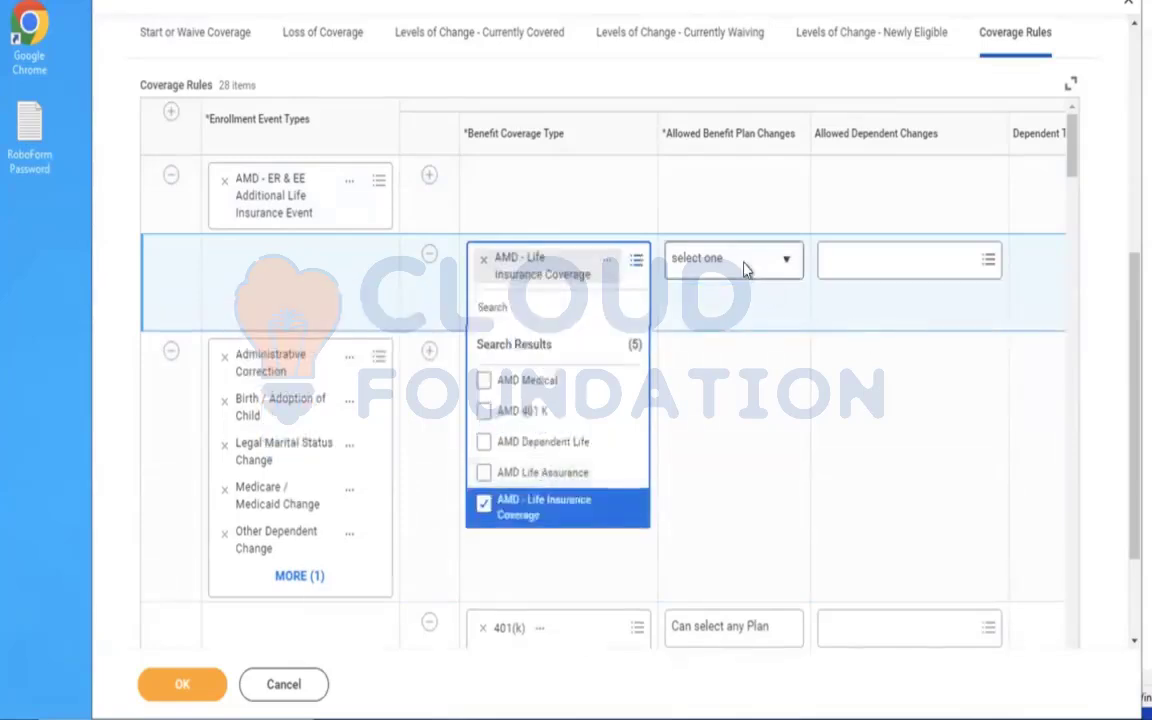
# Set the new coverage line's allowed benefit plan changes to Can select any Plan.
pyautogui.click(771, 259)
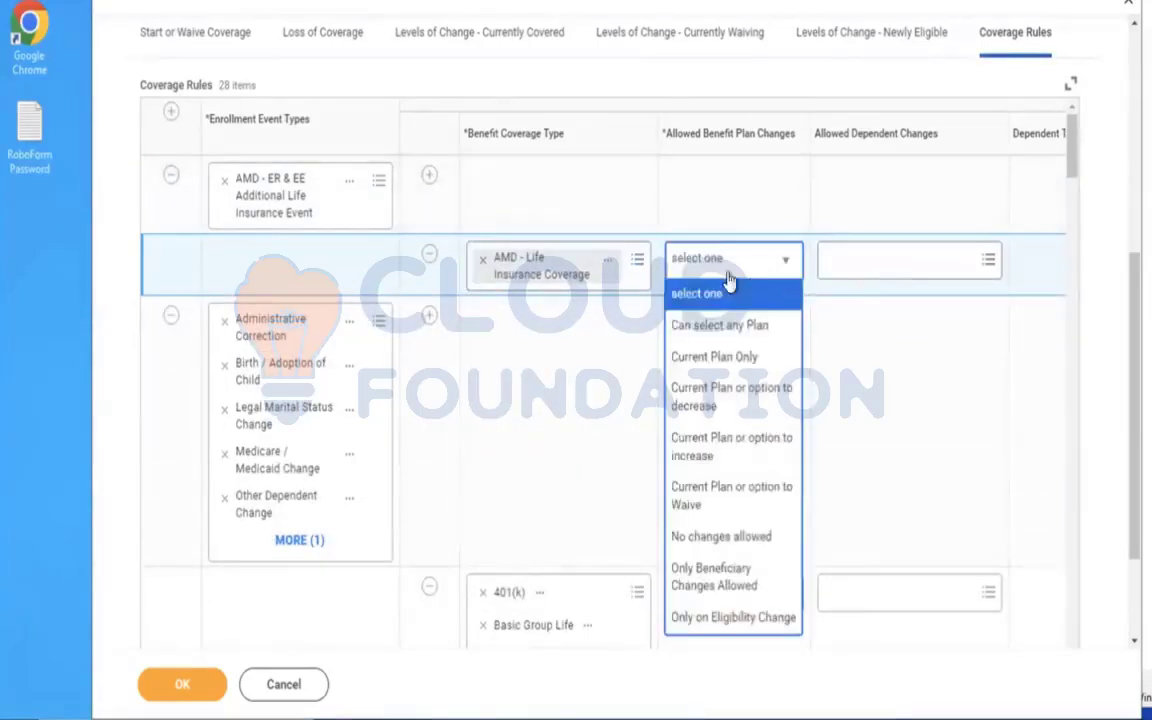
pyautogui.click(722, 327)
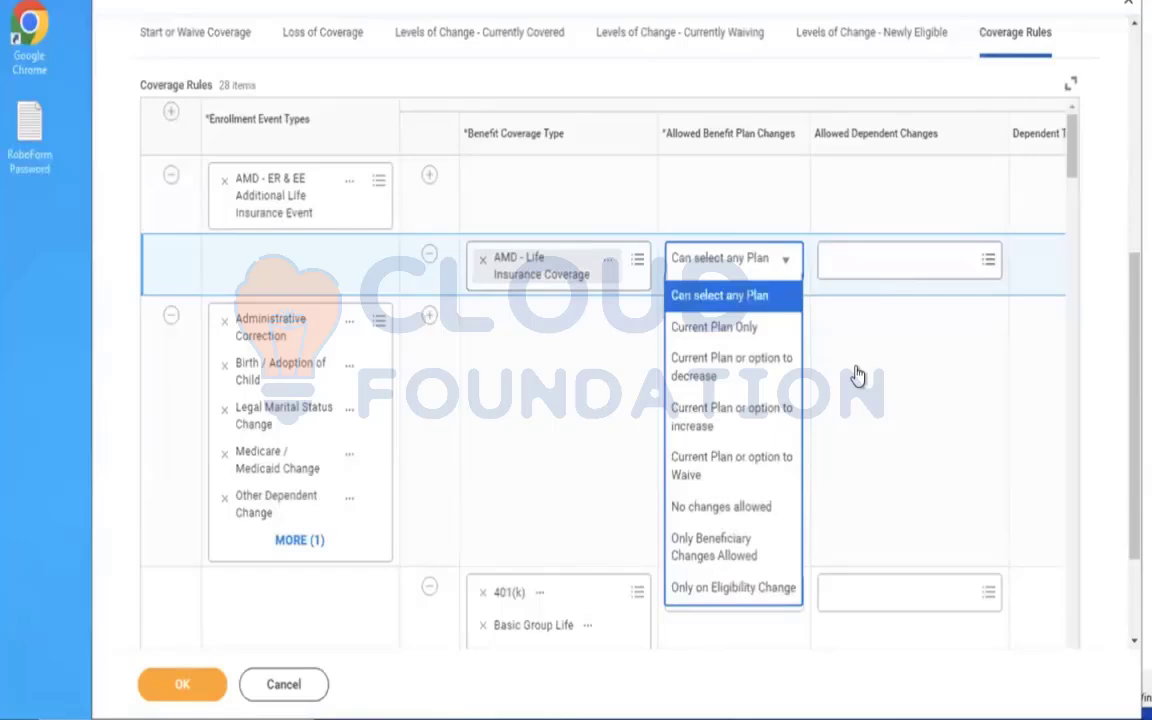
pyautogui.click(857, 374)
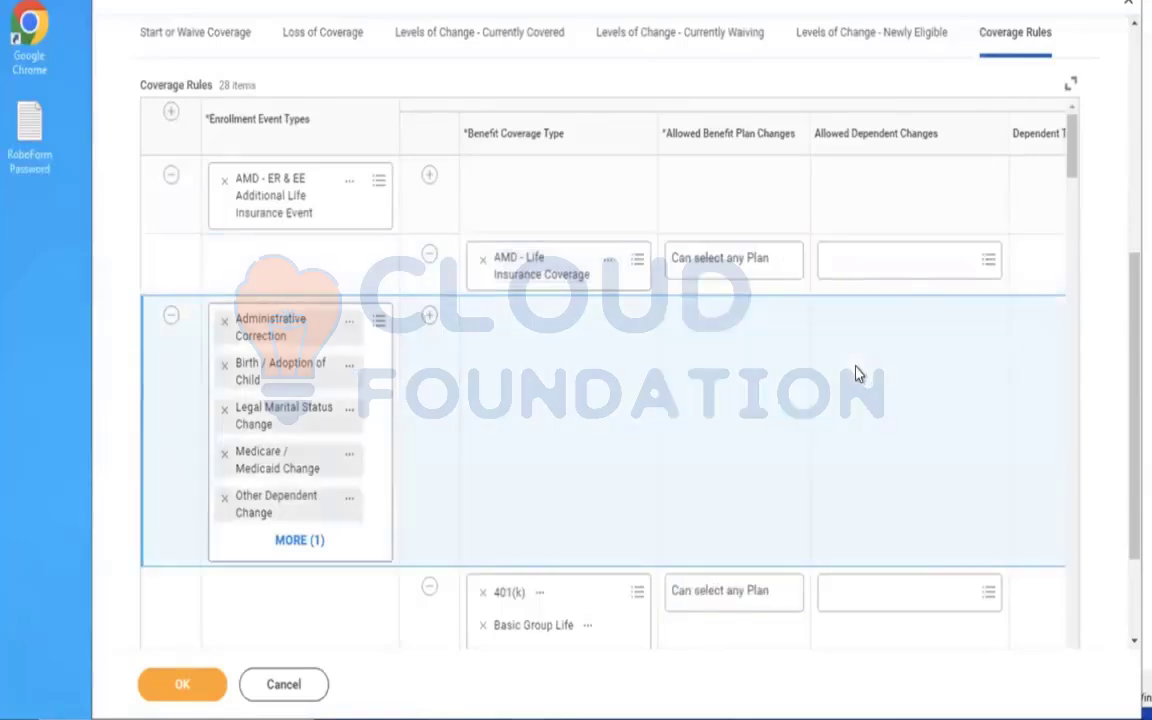
# Set the new coverage line's defaulting rule to Default to Current Elections, Priority Coverage or Waive and save the enrollment event rule.
pyautogui.hscroll(5, 855, 373)
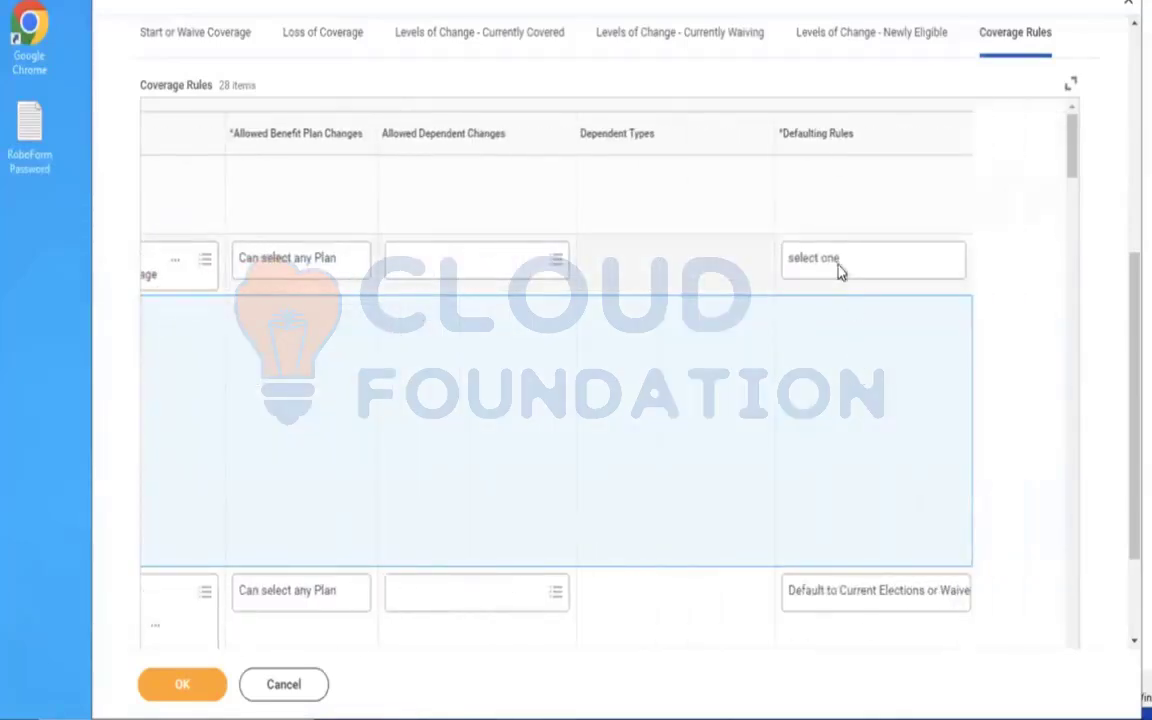
pyautogui.click(840, 270)
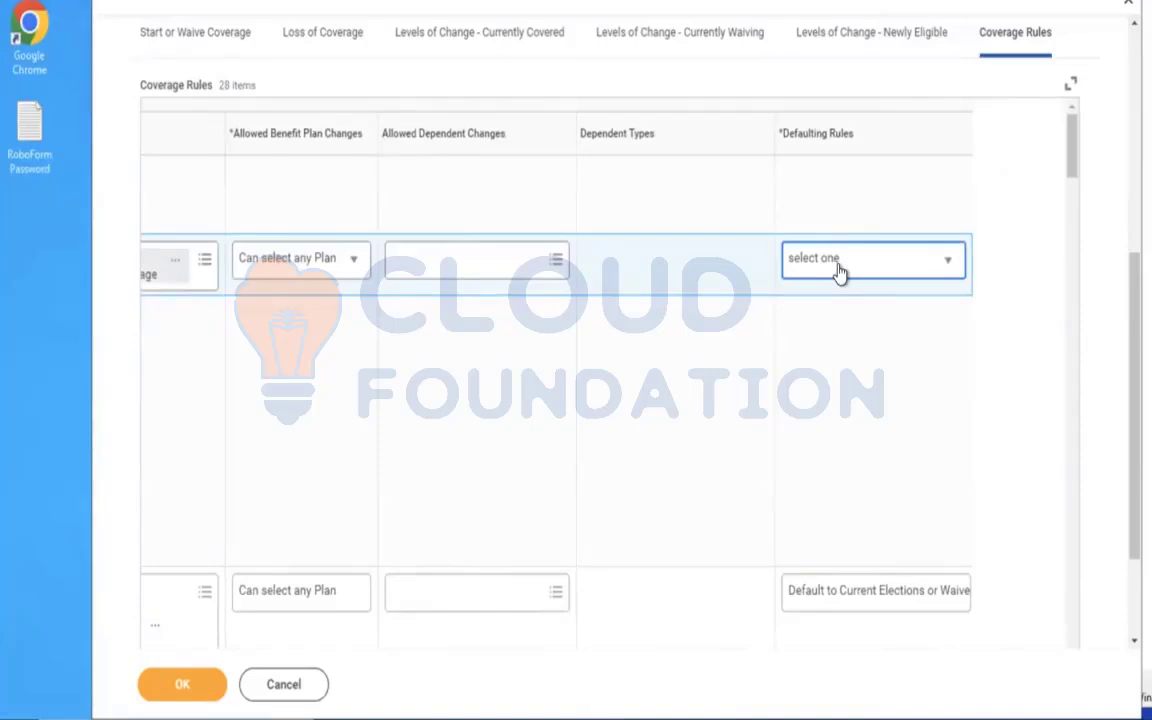
pyautogui.click(840, 270)
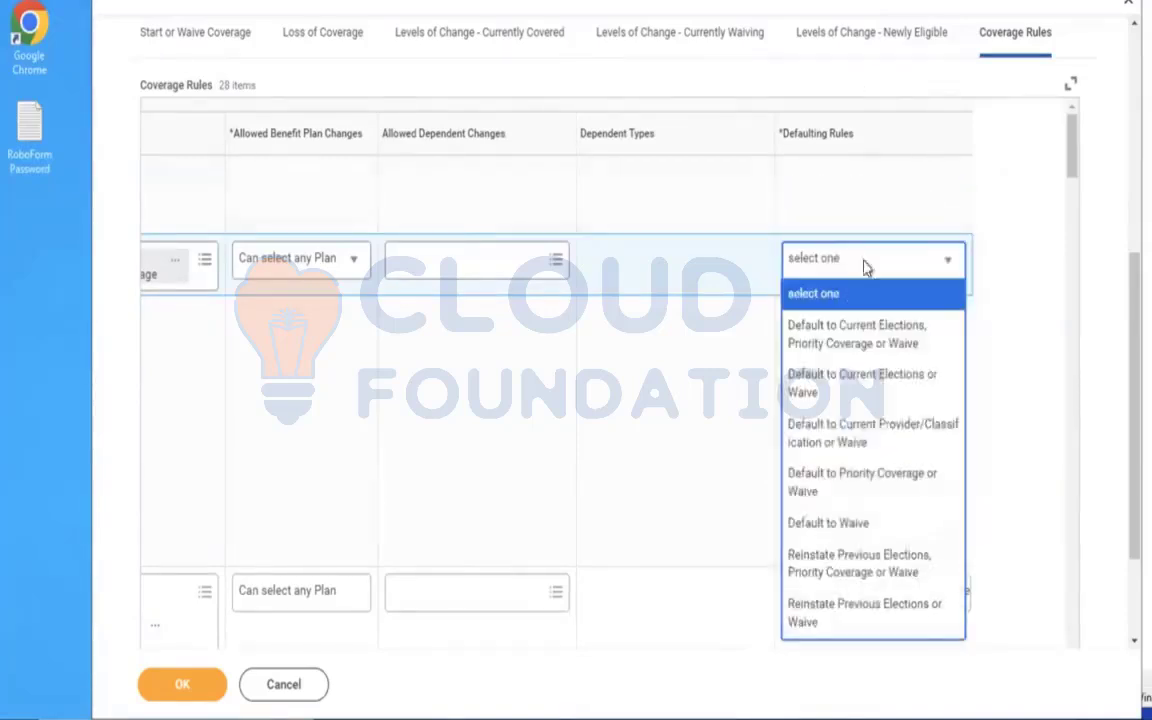
pyautogui.click(813, 350)
pyautogui.click(172, 696)
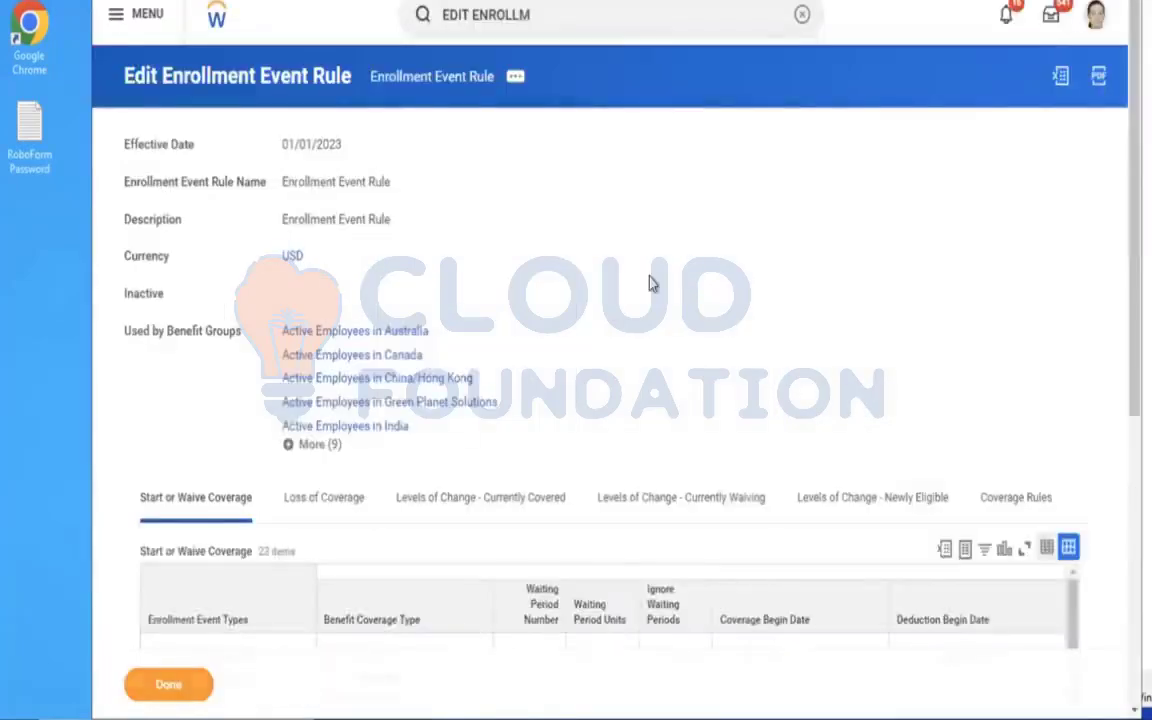
pyautogui.click(801, 16)
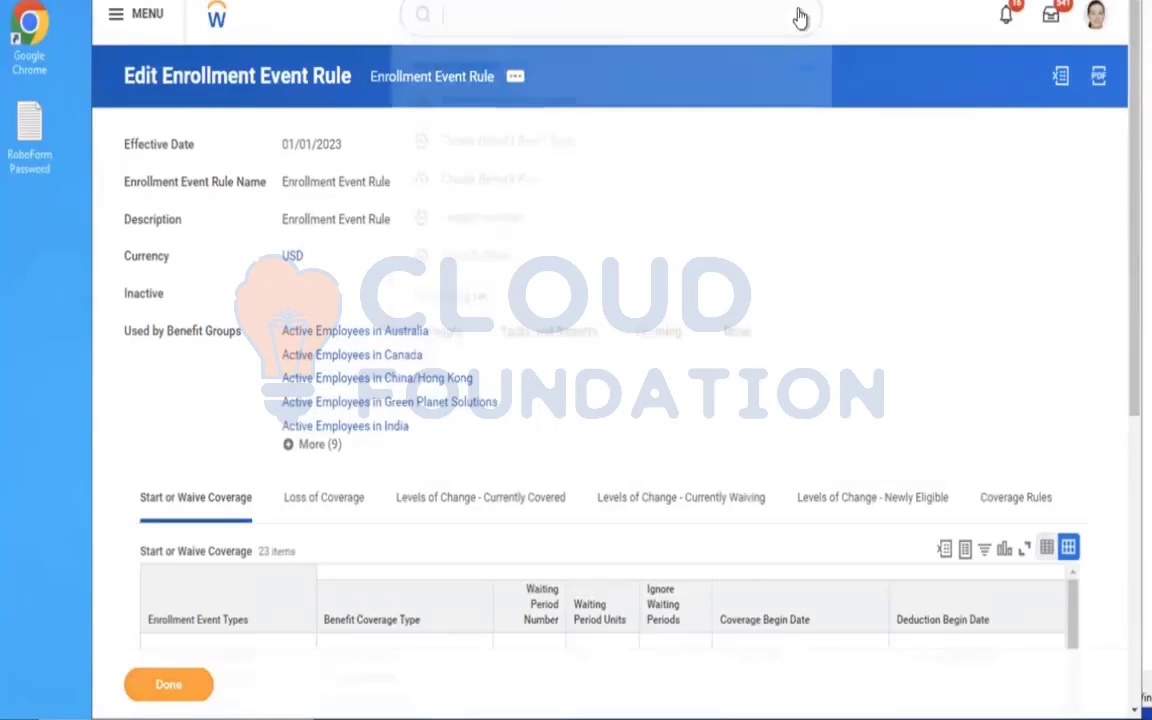
pyautogui.write('EDIT BEN PLA YA')
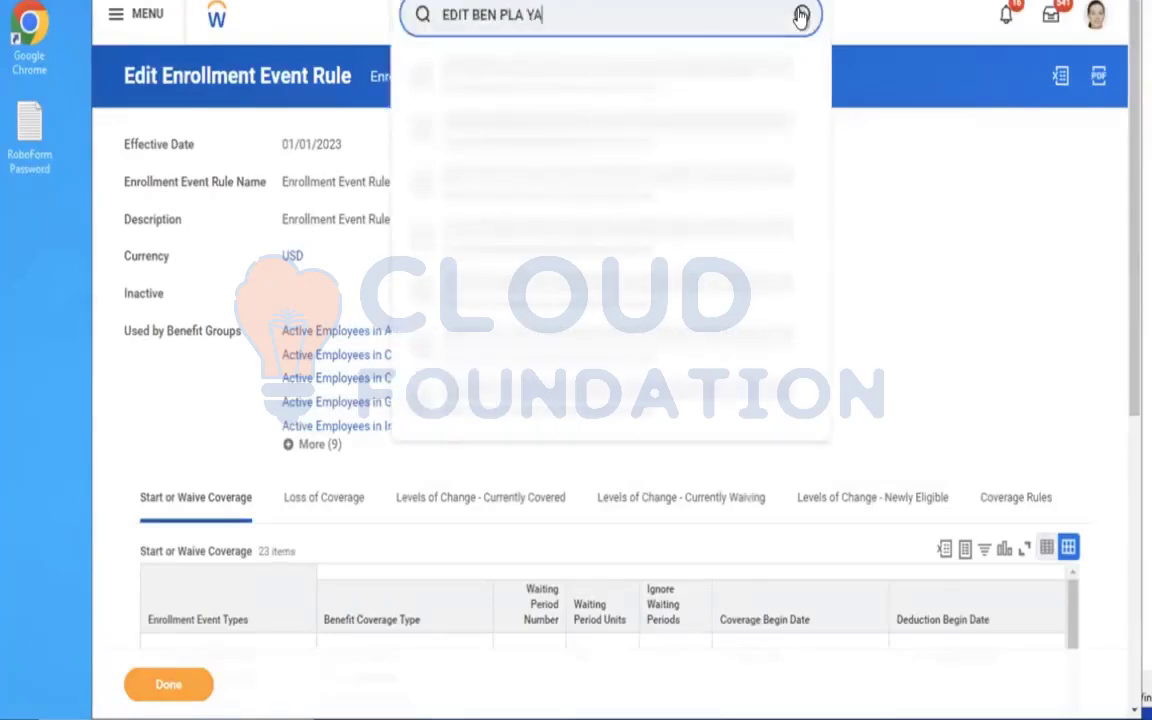
pyautogui.write('R DEF')
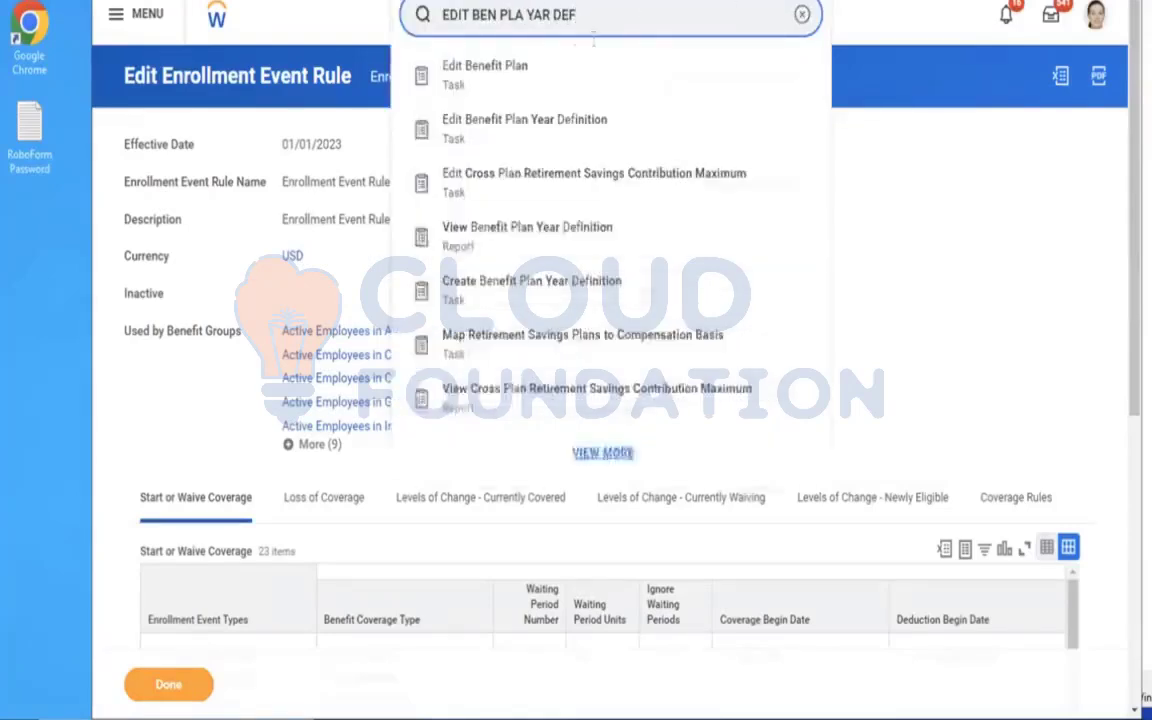
pyautogui.click(524, 84)
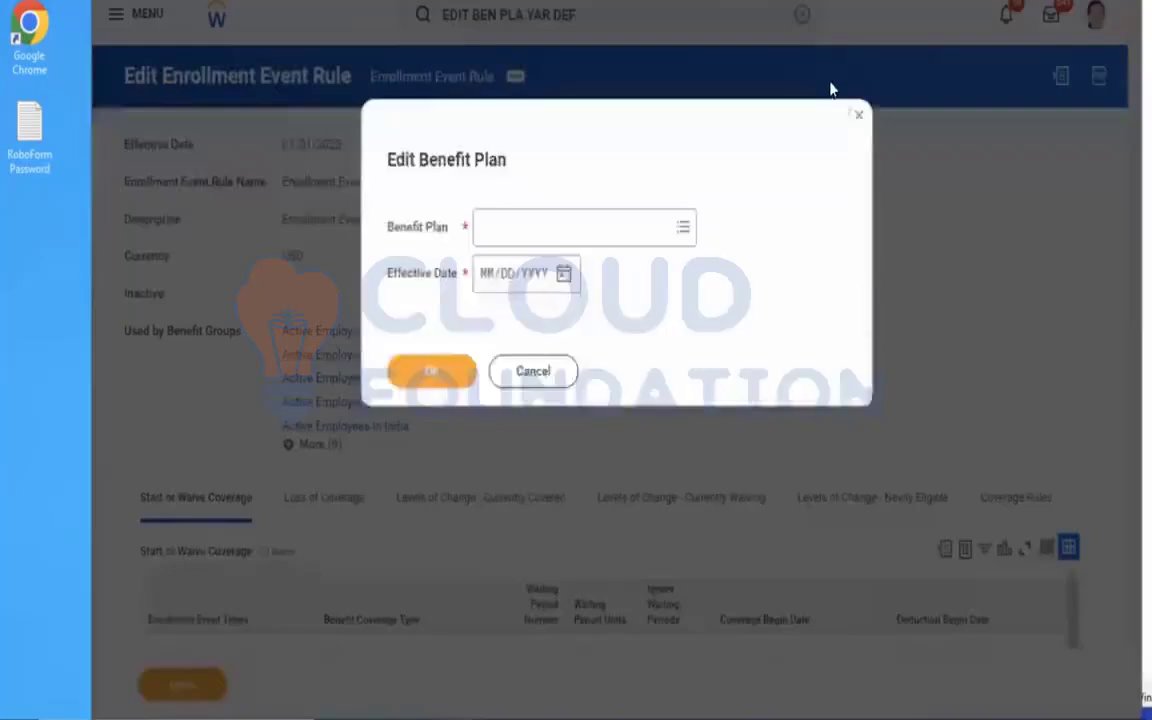
pyautogui.click(802, 19)
pyautogui.click(802, 16)
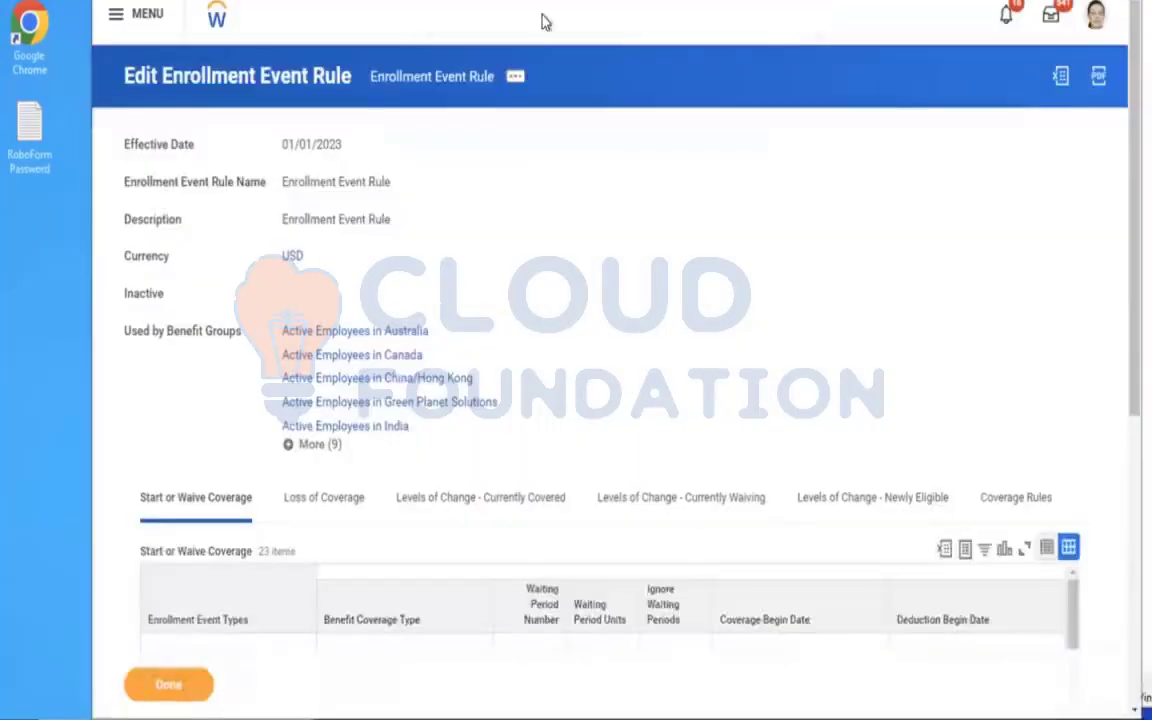
pyautogui.click(542, 18)
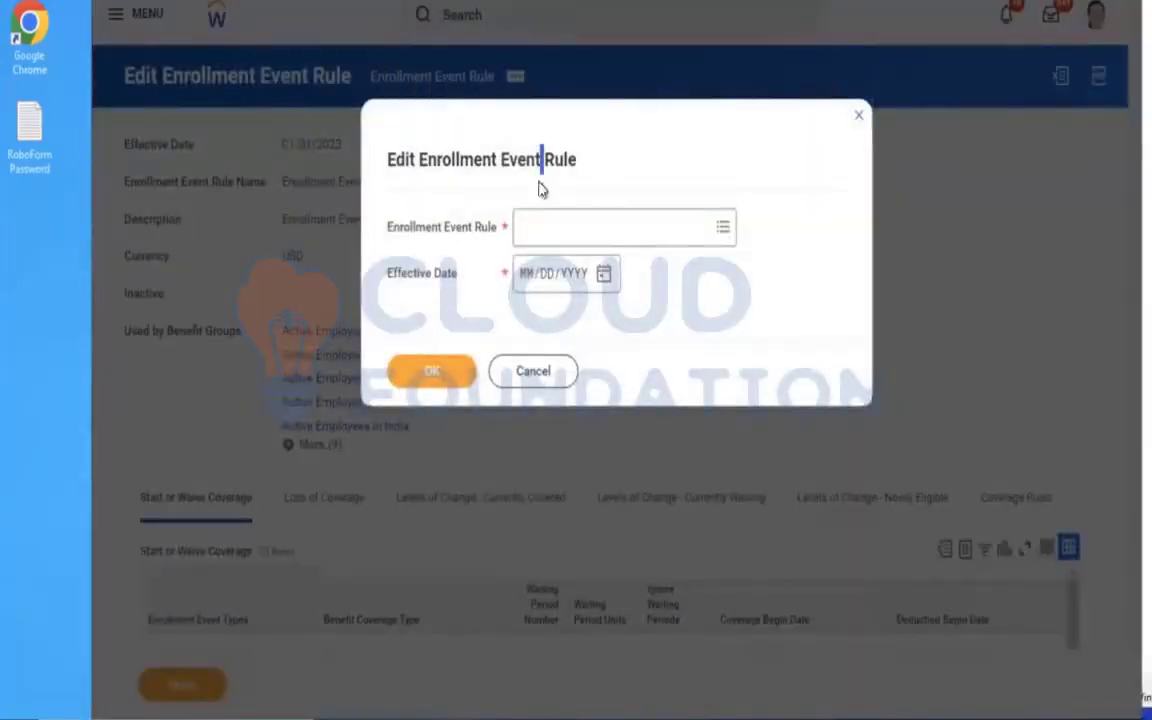
pyautogui.click(533, 373)
pyautogui.click(567, 12)
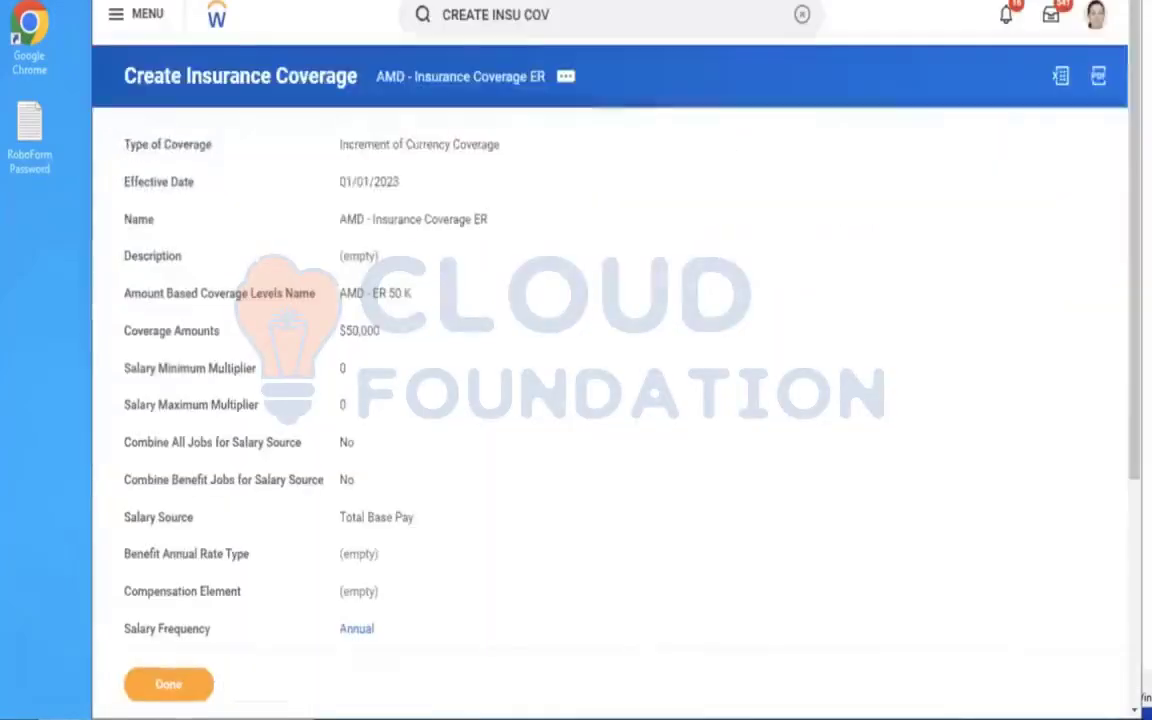
# Find the Edit Benefit Plan Year Definition task and open AMD - Ongoing Benefits Programme for editing.
pyautogui.click(802, 14)
pyautogui.write('E')
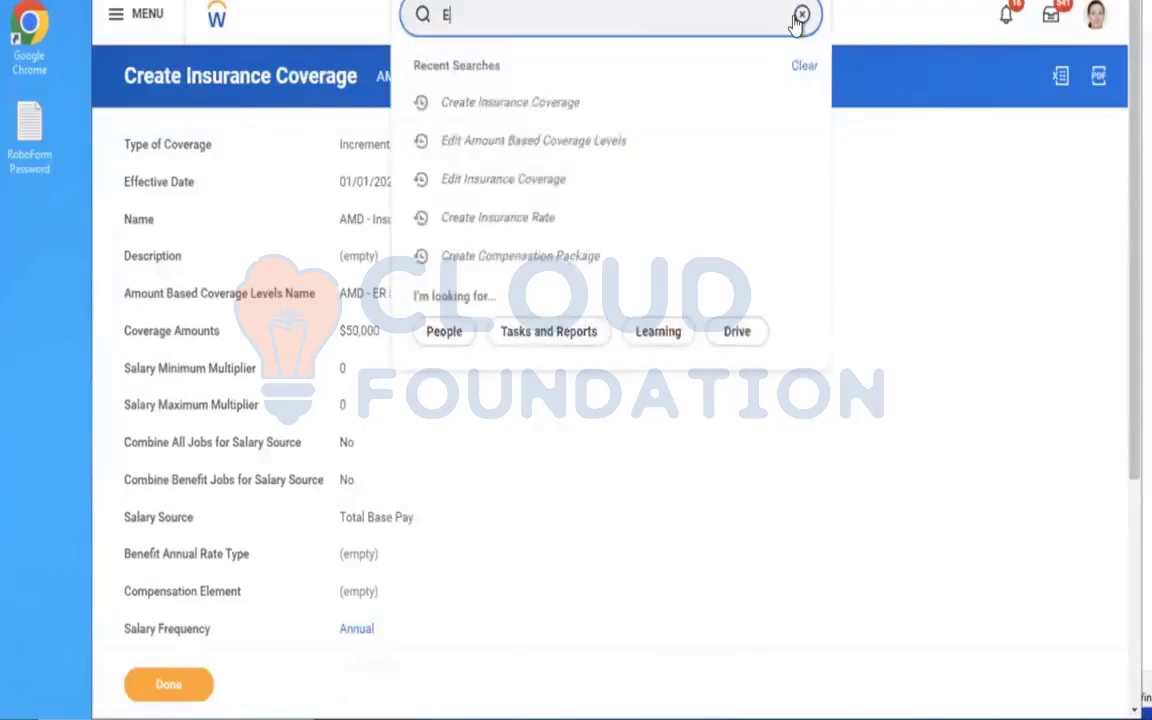
pyautogui.write('DIT BEN PLAN YEAR')
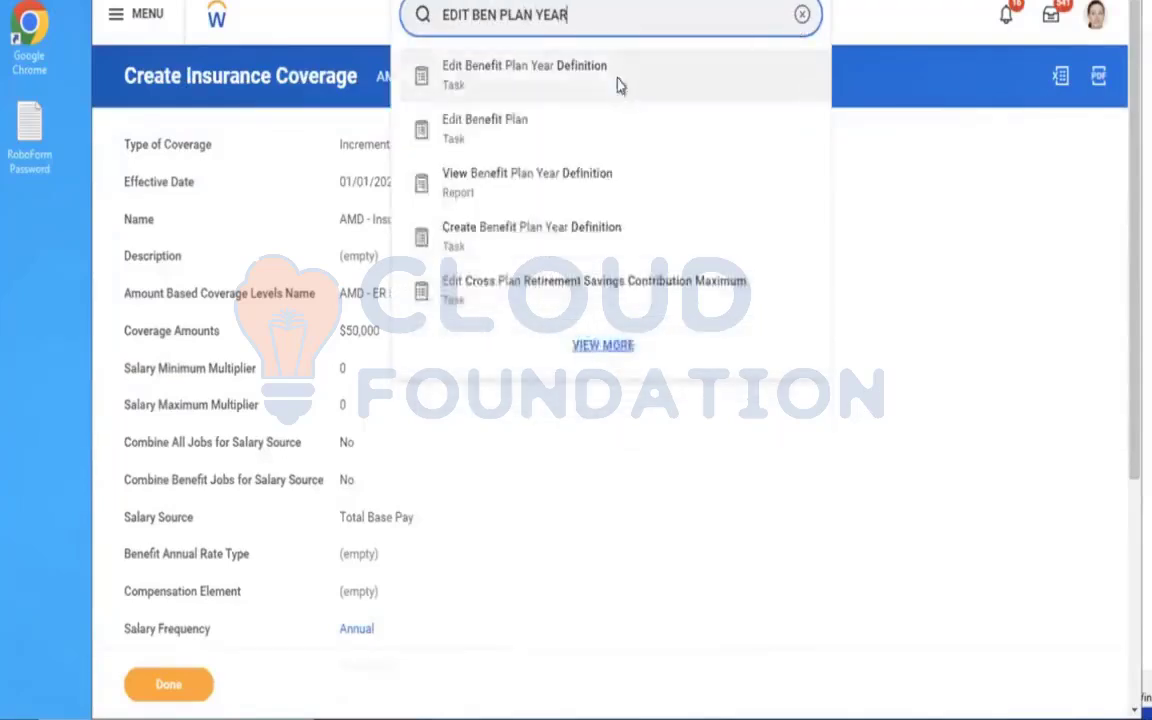
pyautogui.click(615, 80)
pyautogui.click(563, 231)
pyautogui.write('AMD')
pyautogui.press('Return')
pyautogui.click(425, 370)
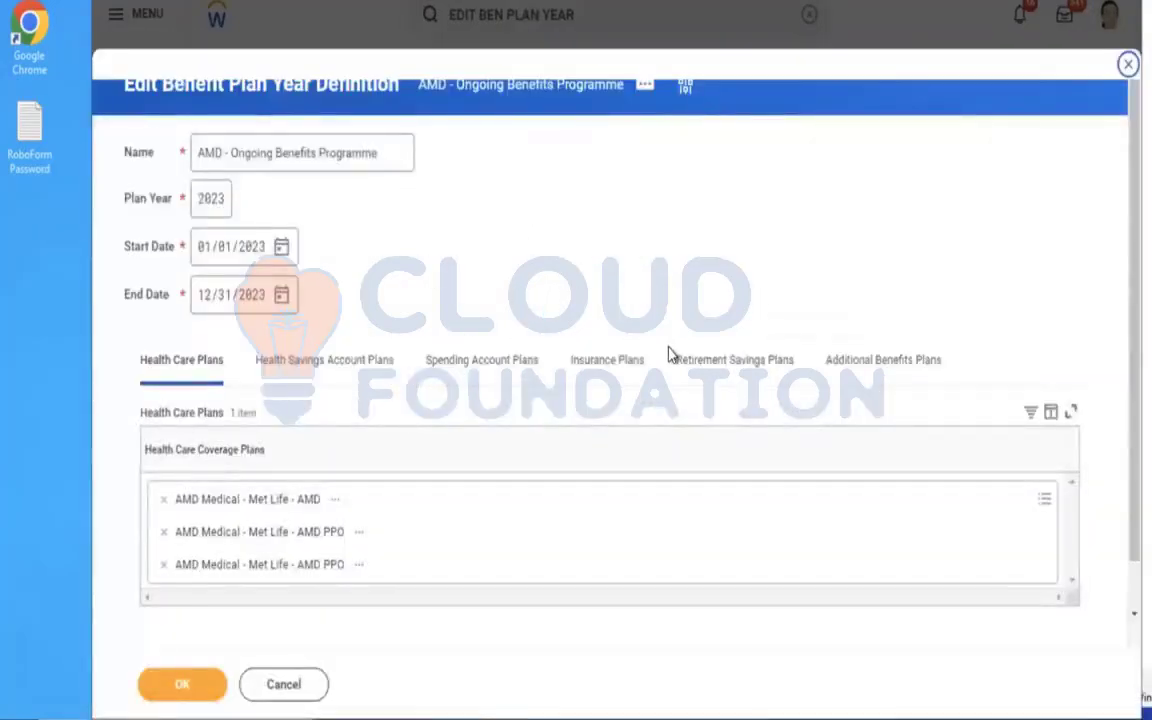
# Add AMD - Life Insurance Coverage plans Aviva Employee Additional Plan (Employee) and Aviva Employer (Employee) to the plan year's insurance plans and save the definition.
pyautogui.click(607, 362)
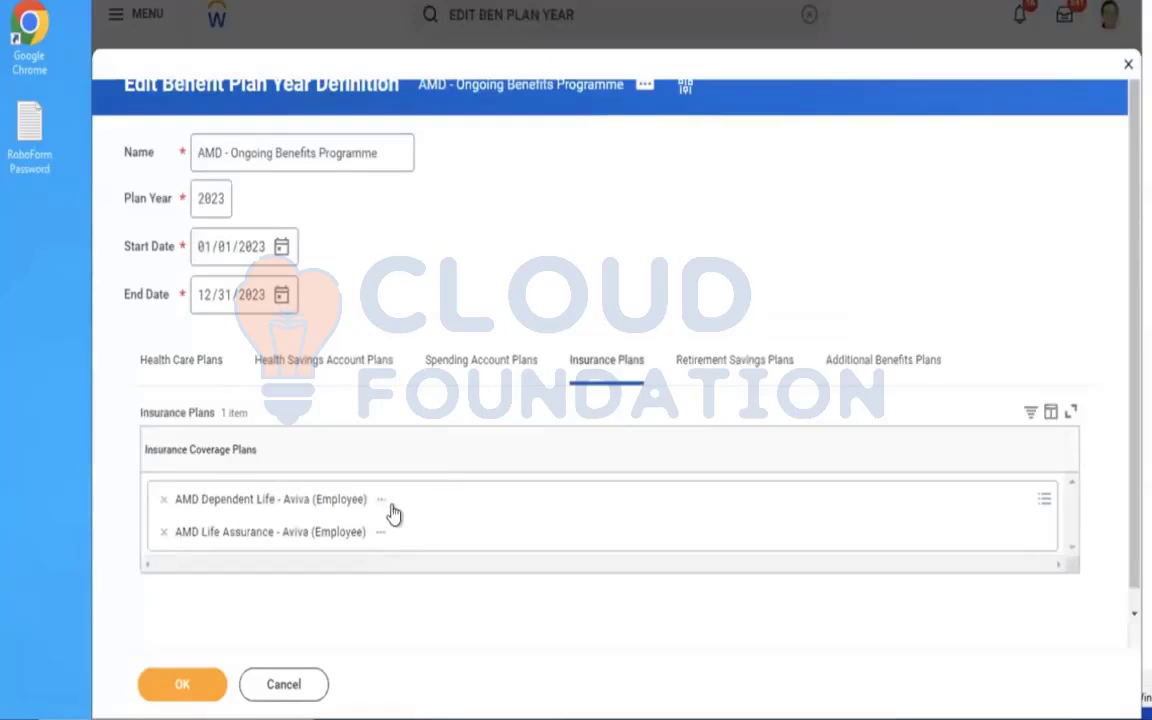
pyautogui.click(469, 499)
pyautogui.write('AMD')
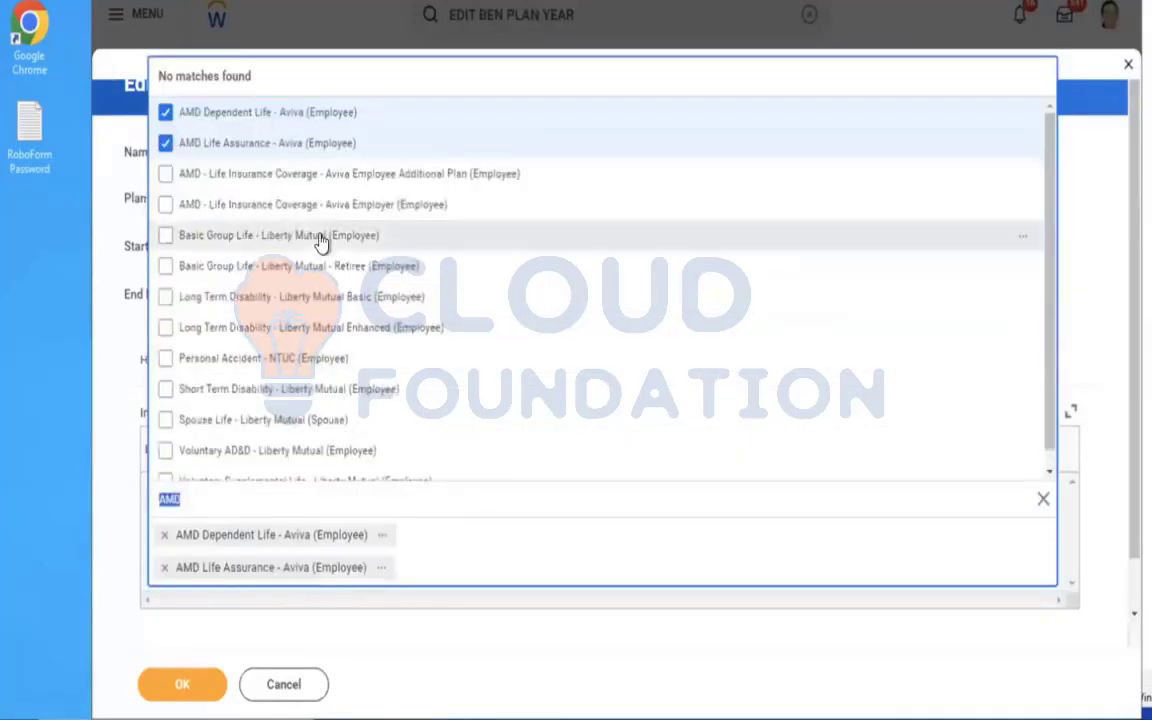
pyautogui.click(355, 176)
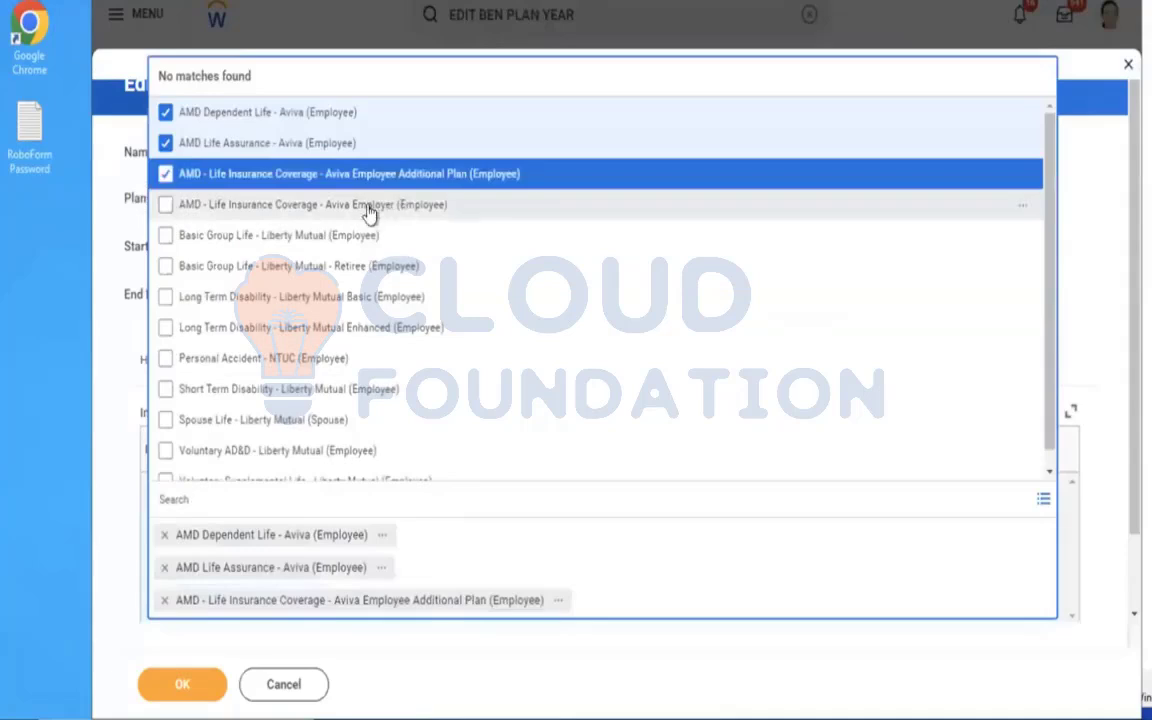
pyautogui.click(368, 208)
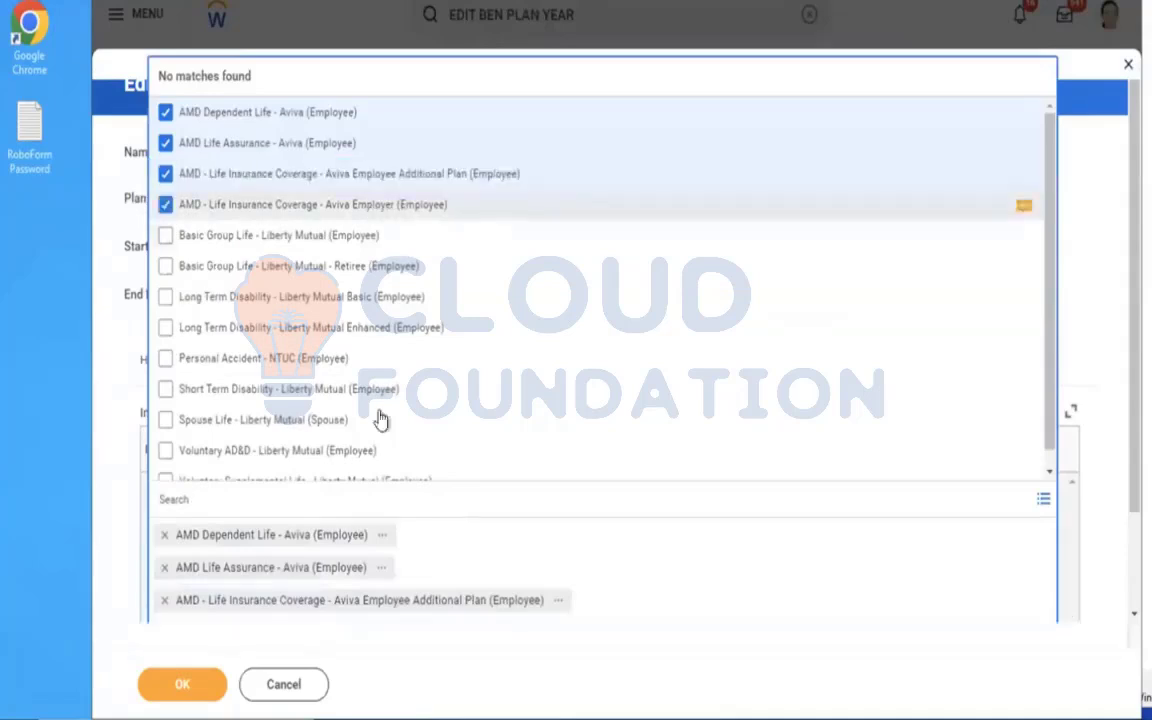
pyautogui.click(177, 688)
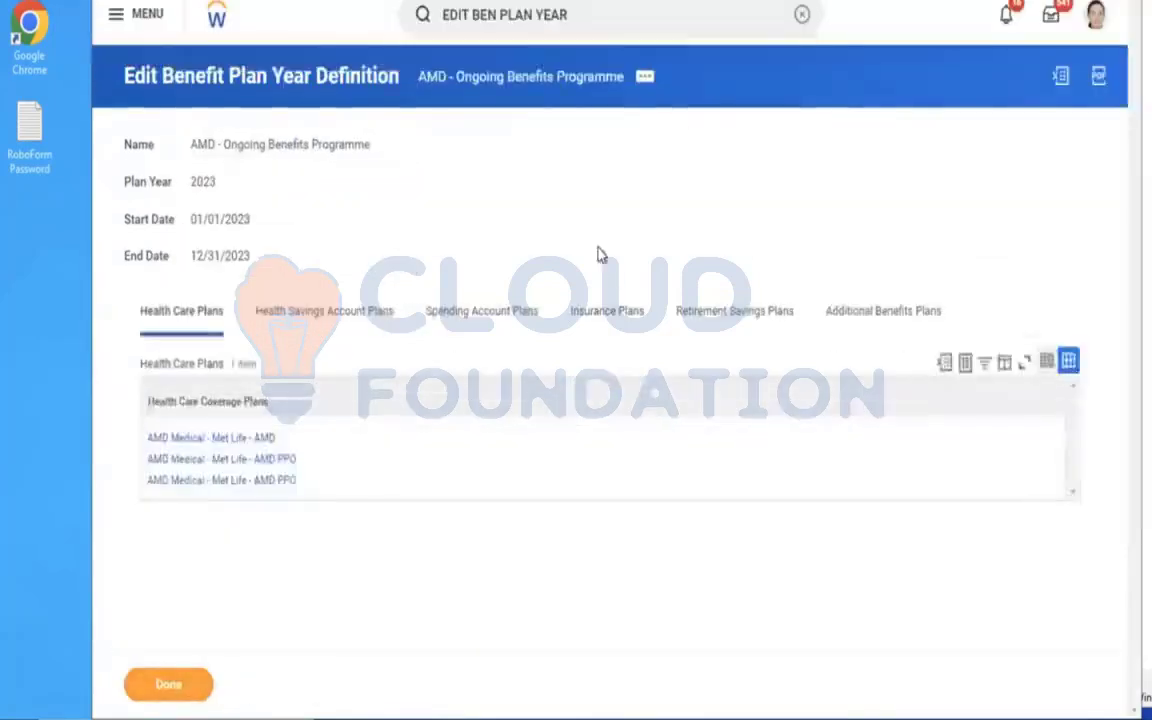
# Search for the Boston-based Executive VP, Sales & Marketing by name and open the worker's profile.
pyautogui.click(801, 16)
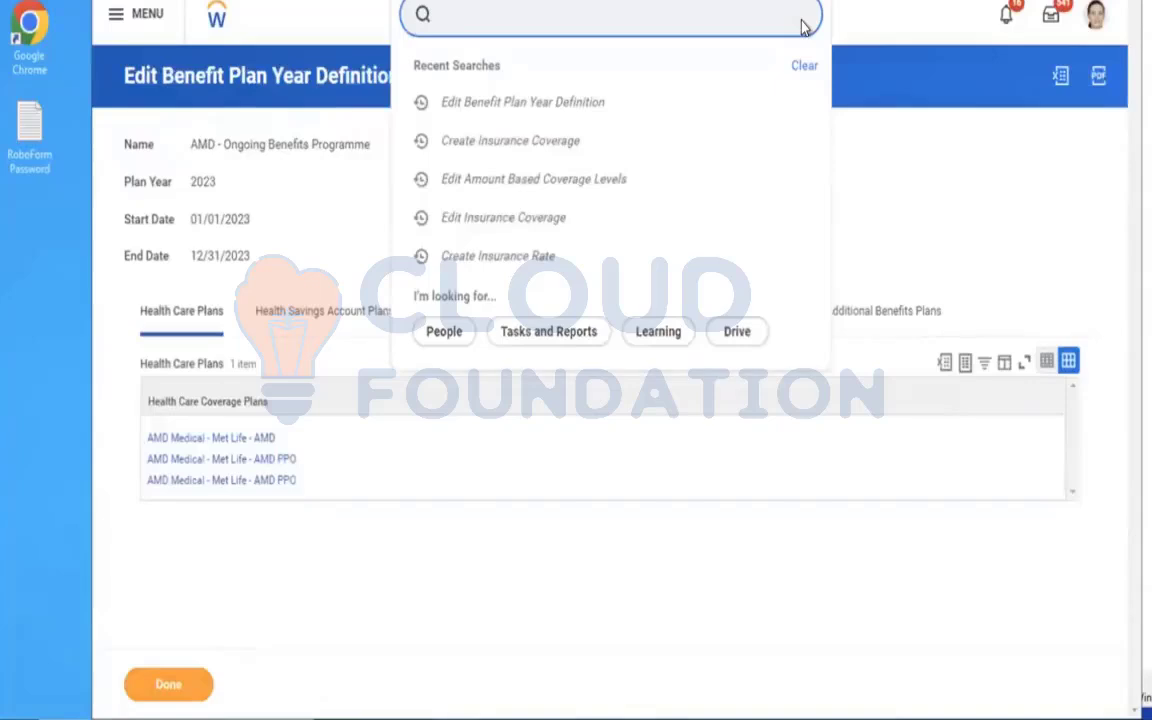
pyautogui.write('BARRY')
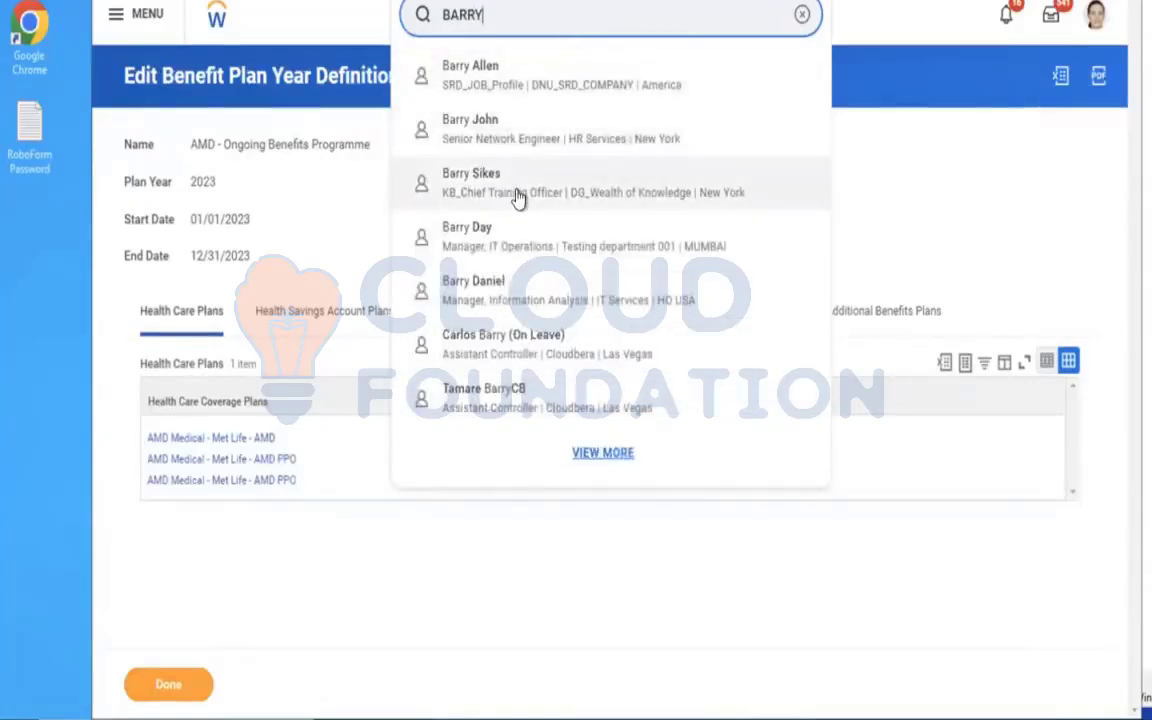
pyautogui.click(801, 16)
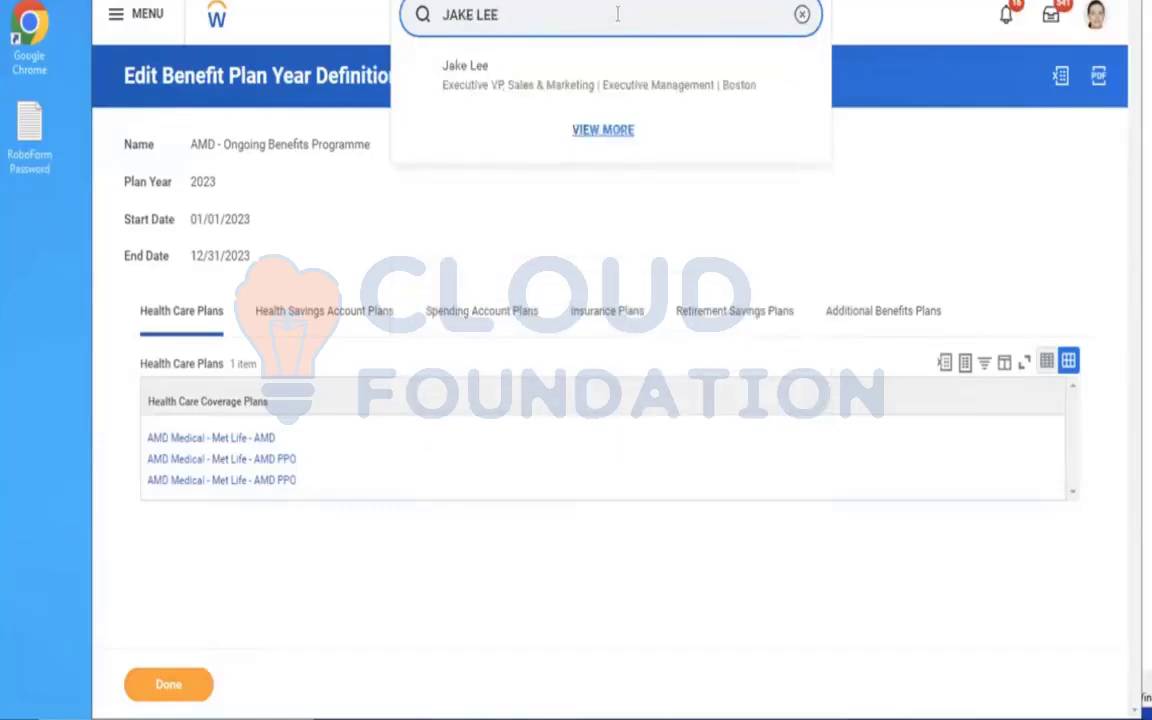
pyautogui.click(532, 80)
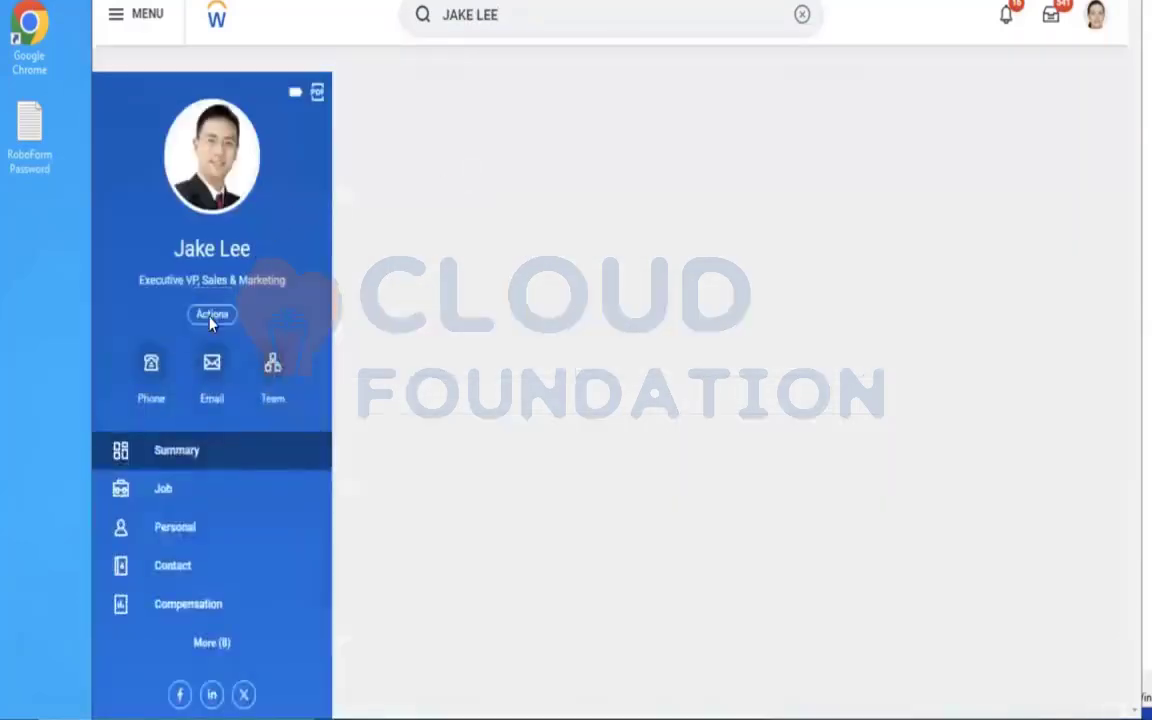
# Start a benefits change for this worker with the change reason AMD - ER & EE Additional Life Insurance Event.
pyautogui.click(211, 315)
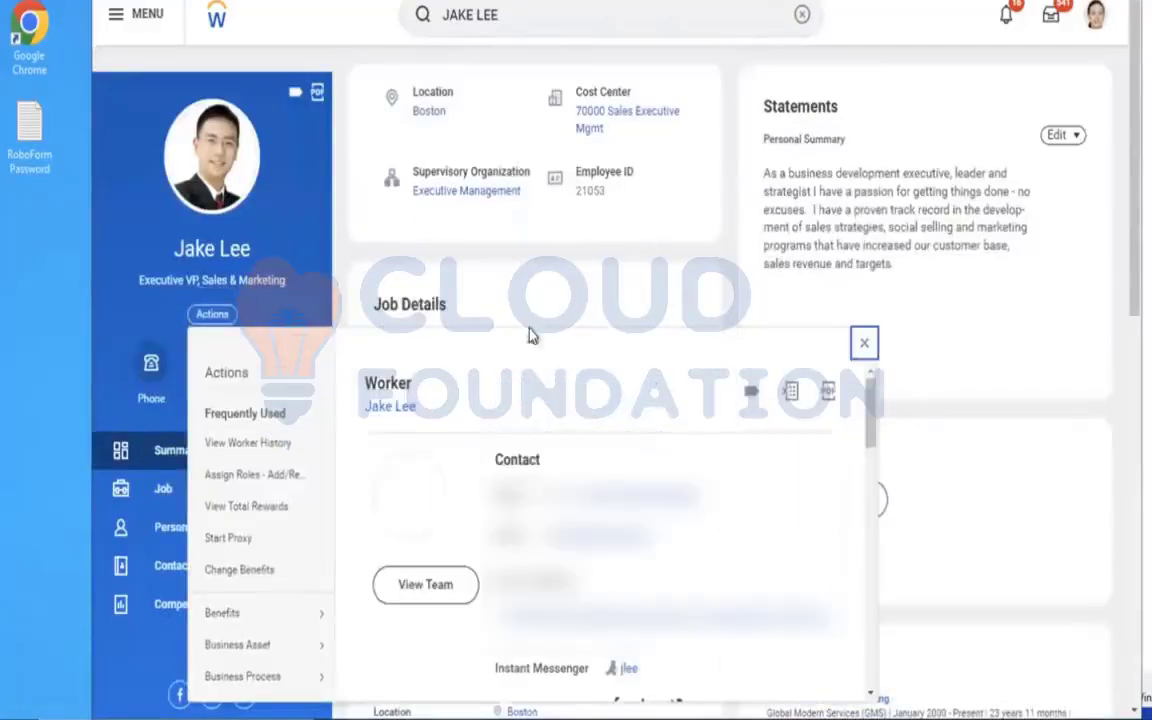
pyautogui.moveTo(250, 614)
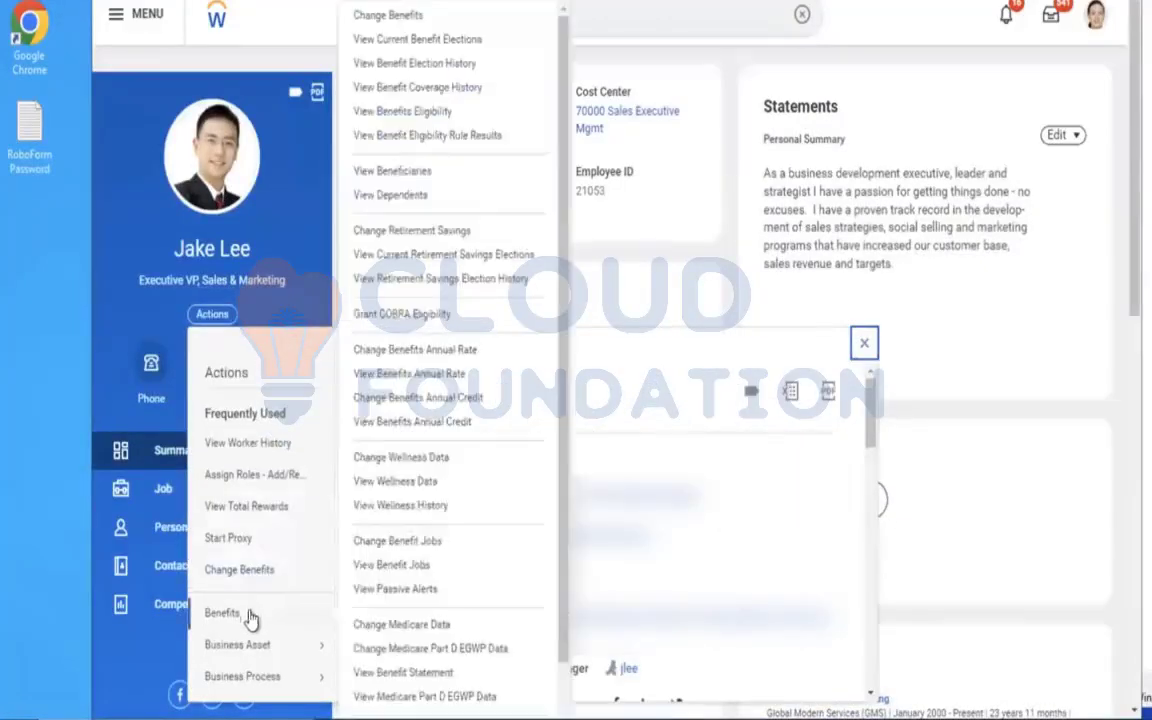
pyautogui.click(388, 20)
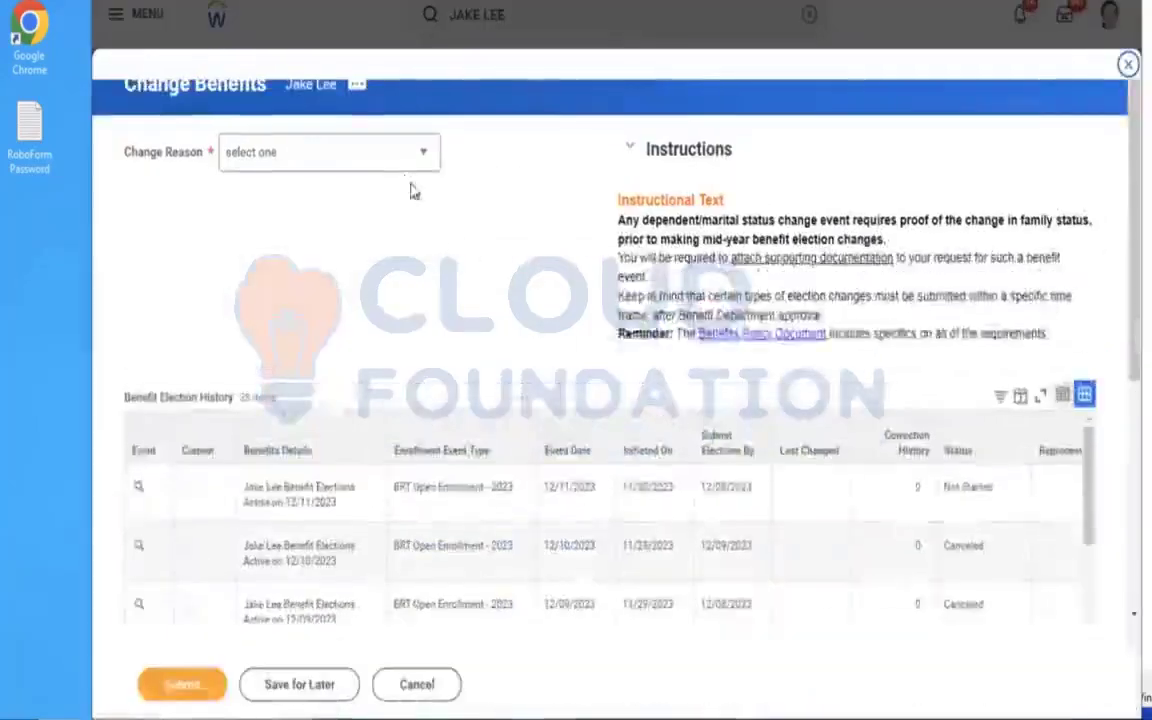
pyautogui.click(400, 168)
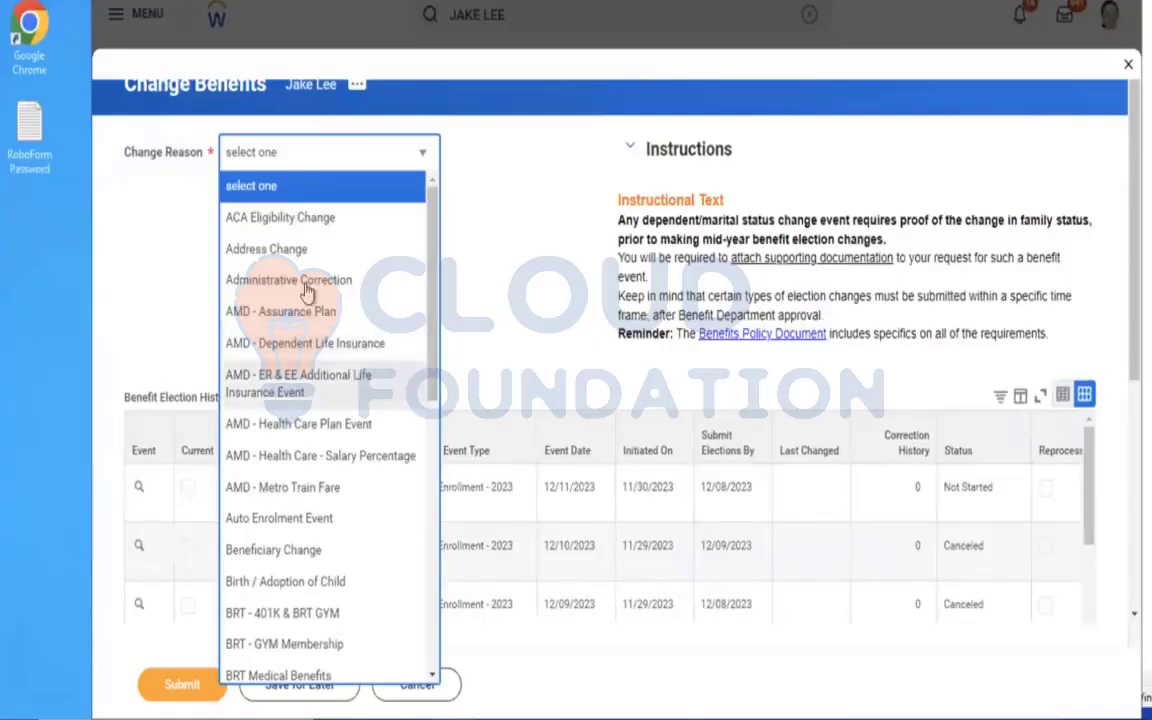
pyautogui.click(290, 380)
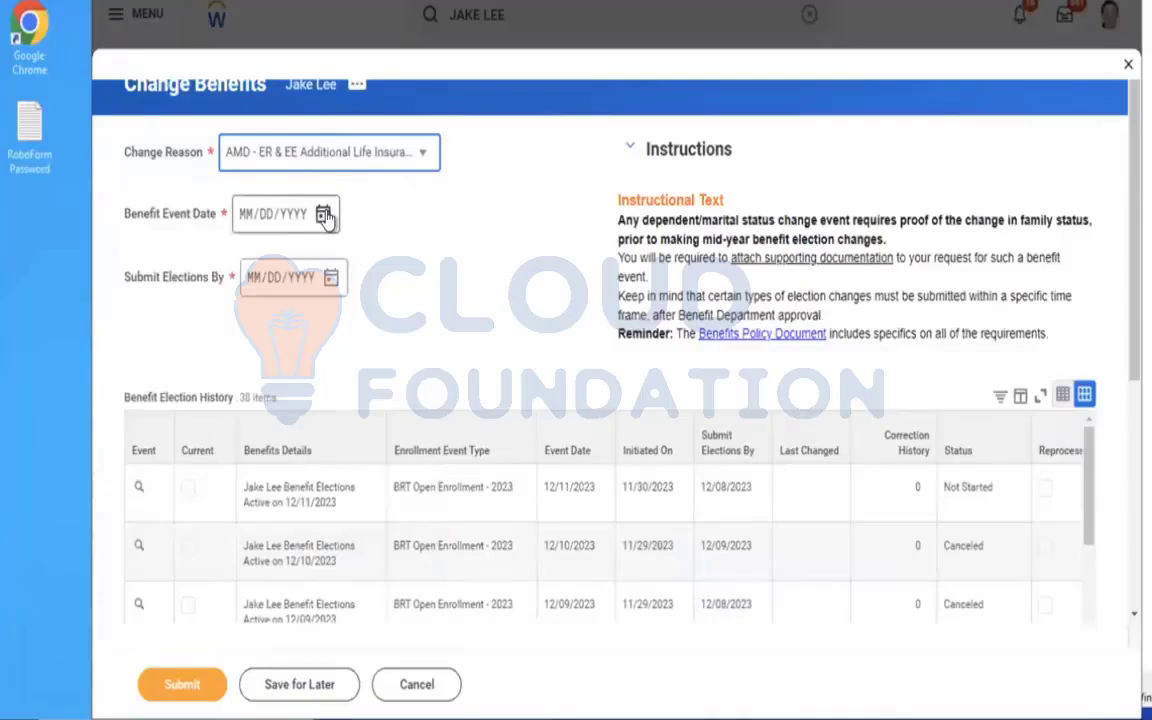
# Set the benefit event date to 12/01/2023 and the submit elections by date to 12/10/2023, and submit the benefits change.
pyautogui.click(325, 216)
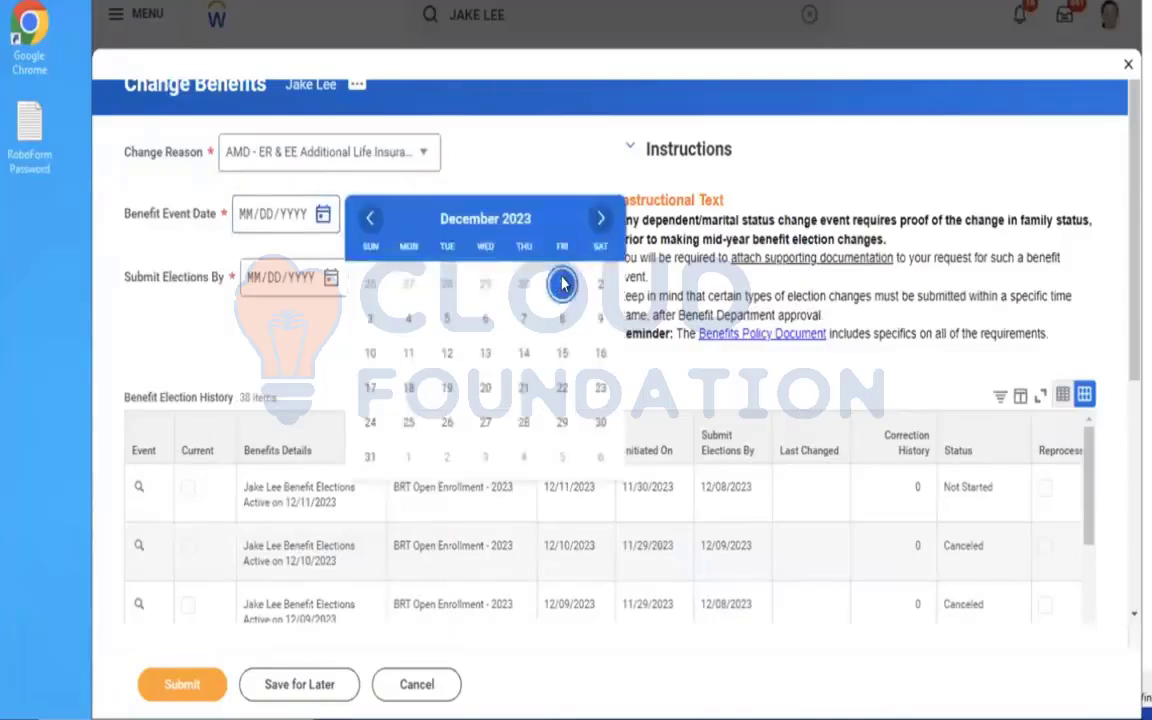
pyautogui.click(561, 283)
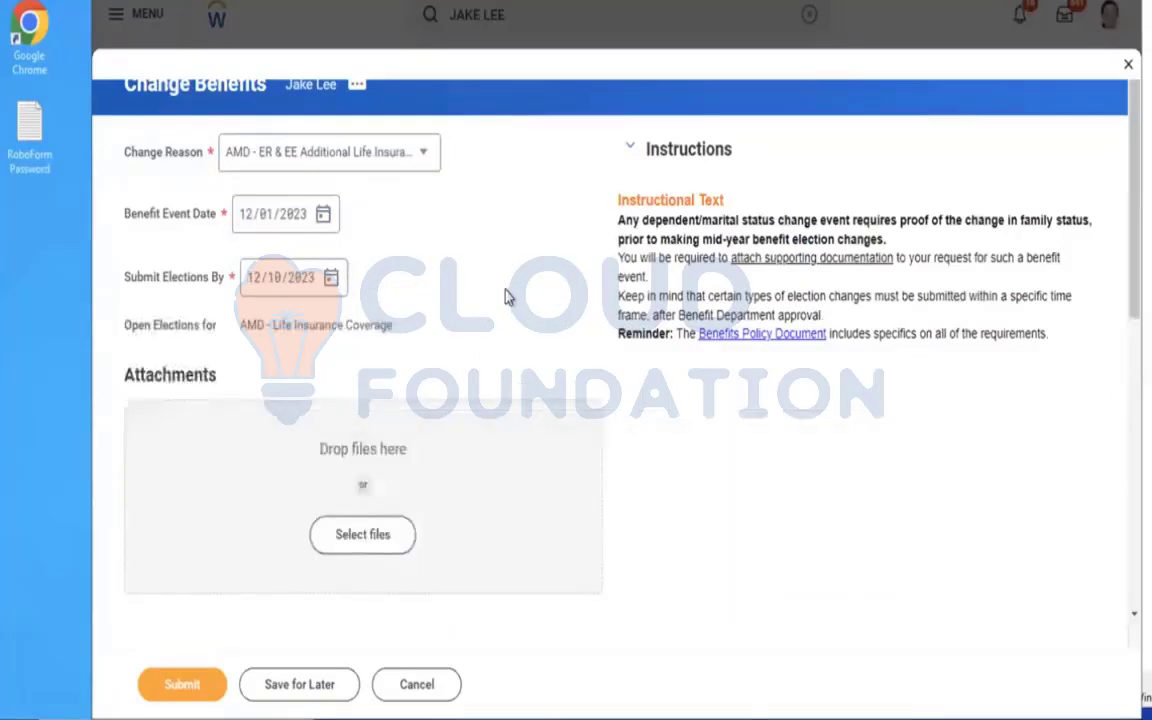
pyautogui.click(178, 686)
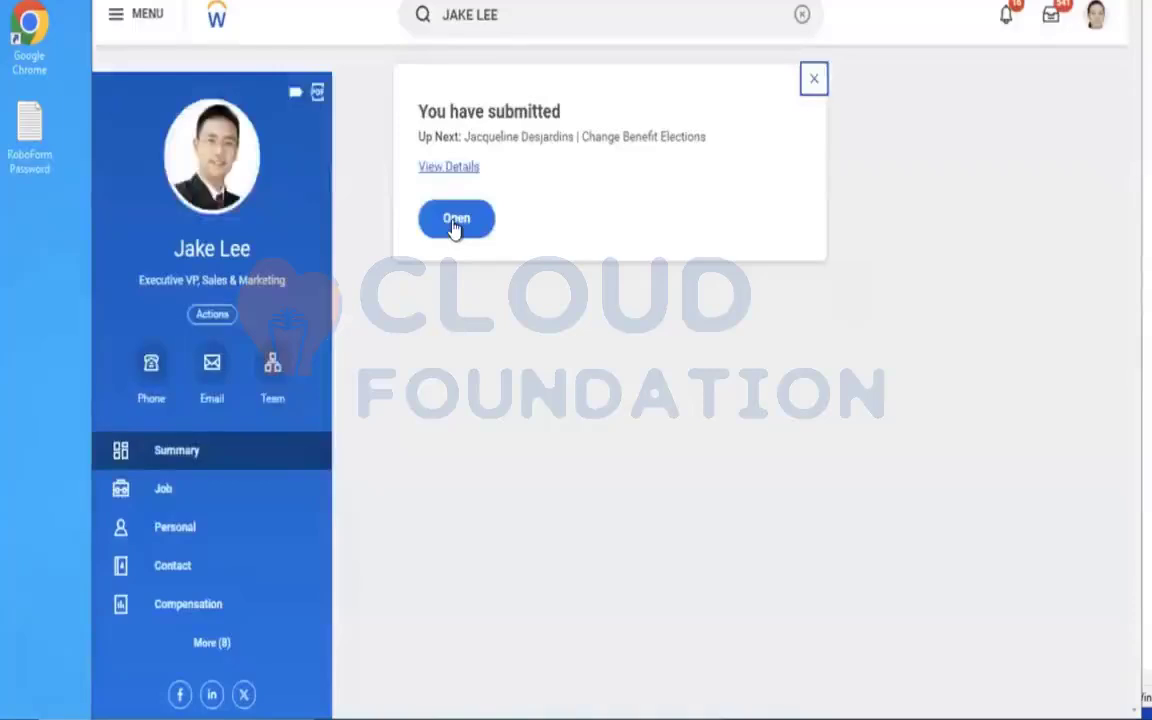
# Open the worker's Change Benefit Elections task, start enrolling in AMD - Life Insurance Coverage, and dismiss the benefits help.
pyautogui.click(456, 224)
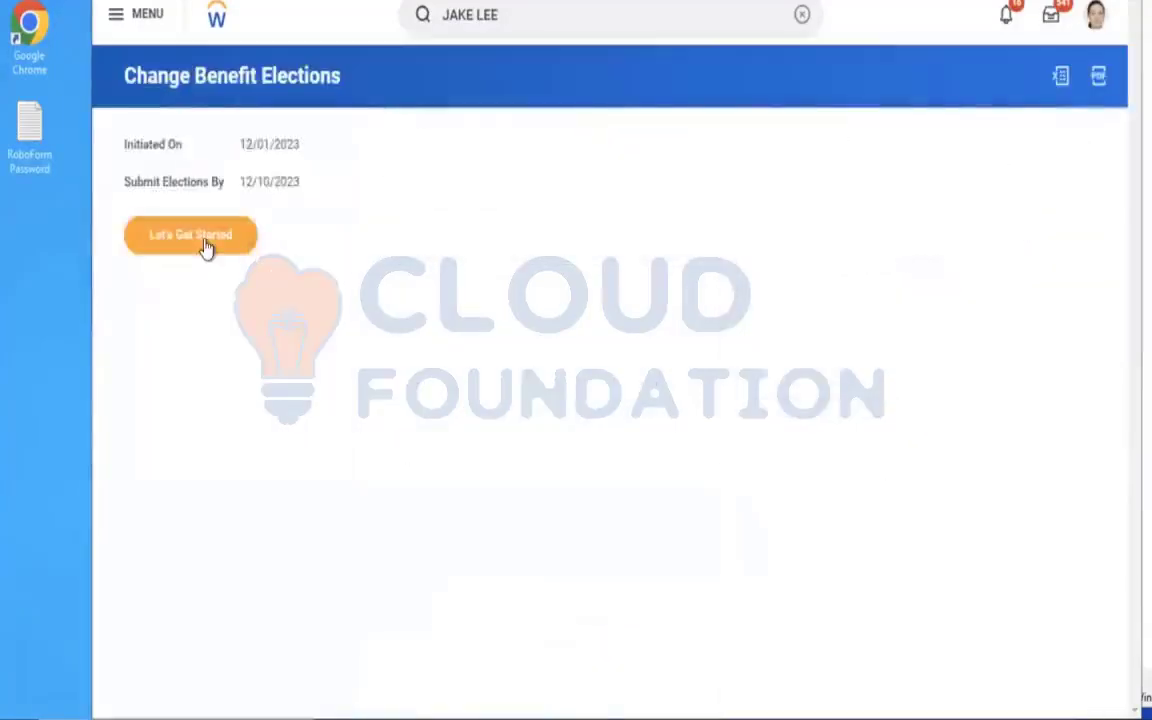
pyautogui.click(205, 240)
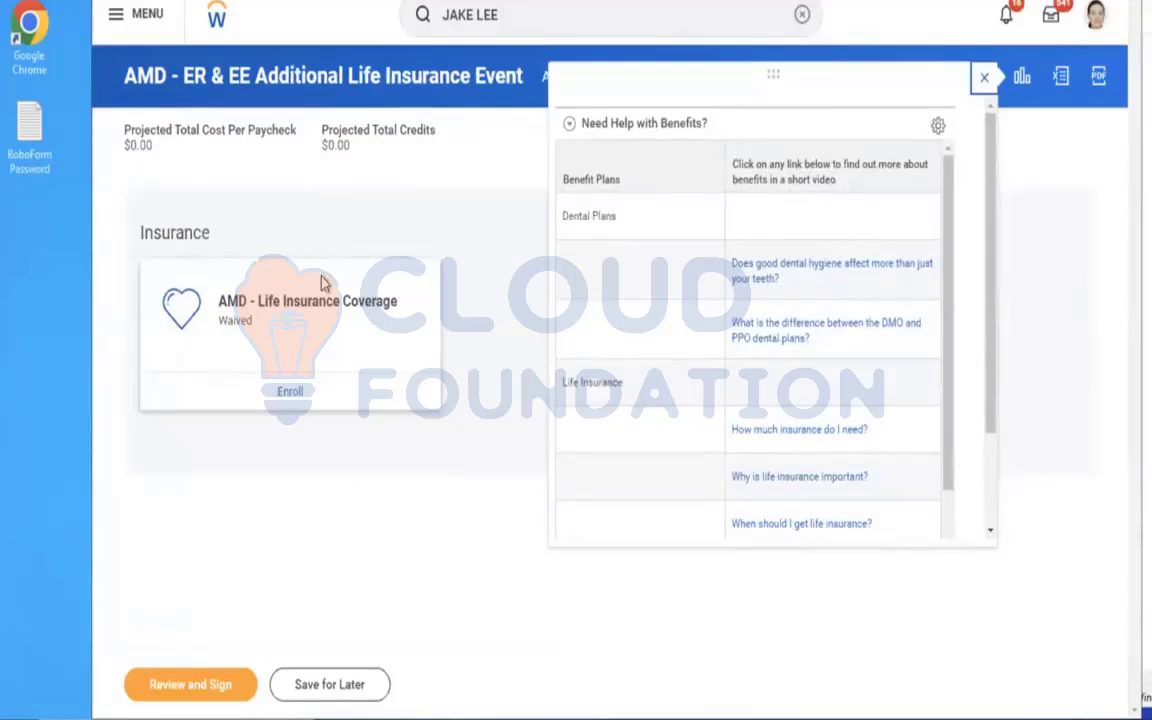
pyautogui.click(289, 394)
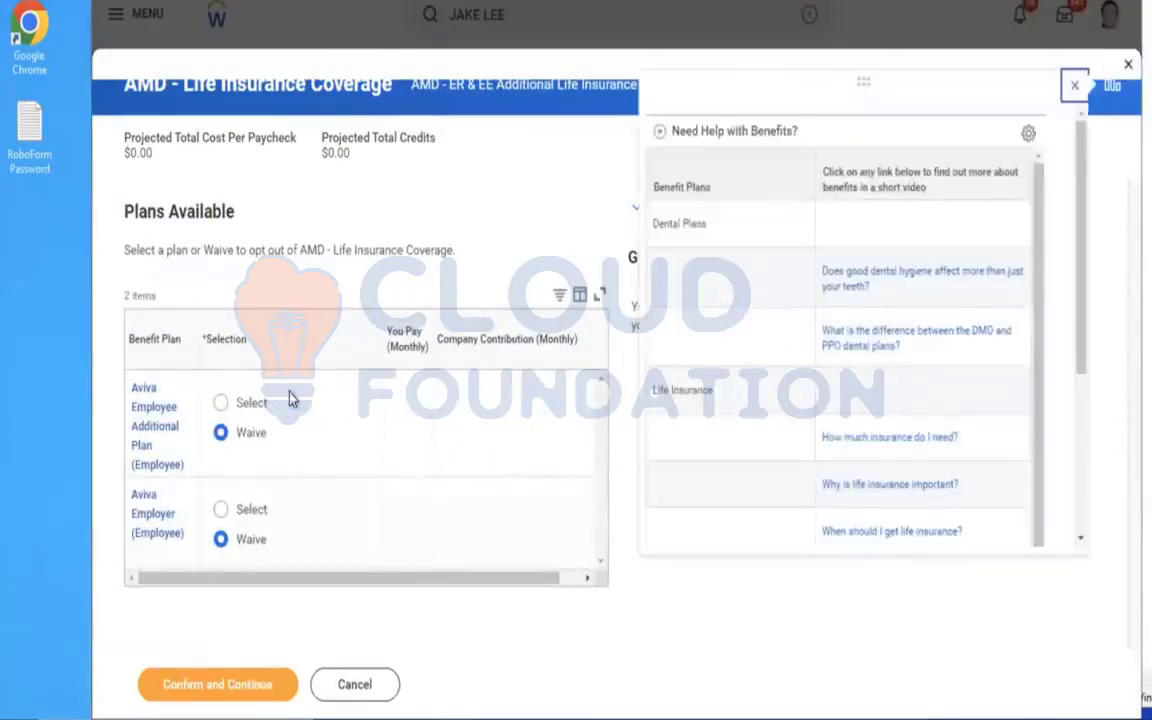
pyautogui.click(1075, 88)
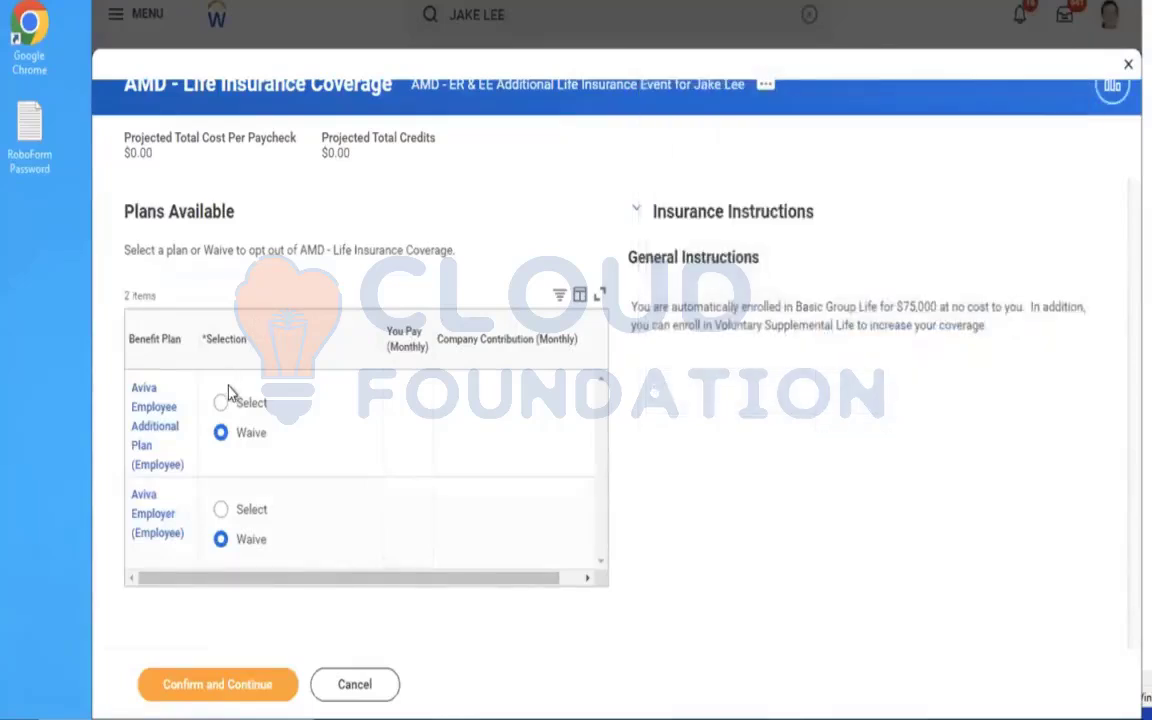
# Elect the Aviva Employer (Employee) plan and read the general insurance instructions.
pyautogui.click(221, 510)
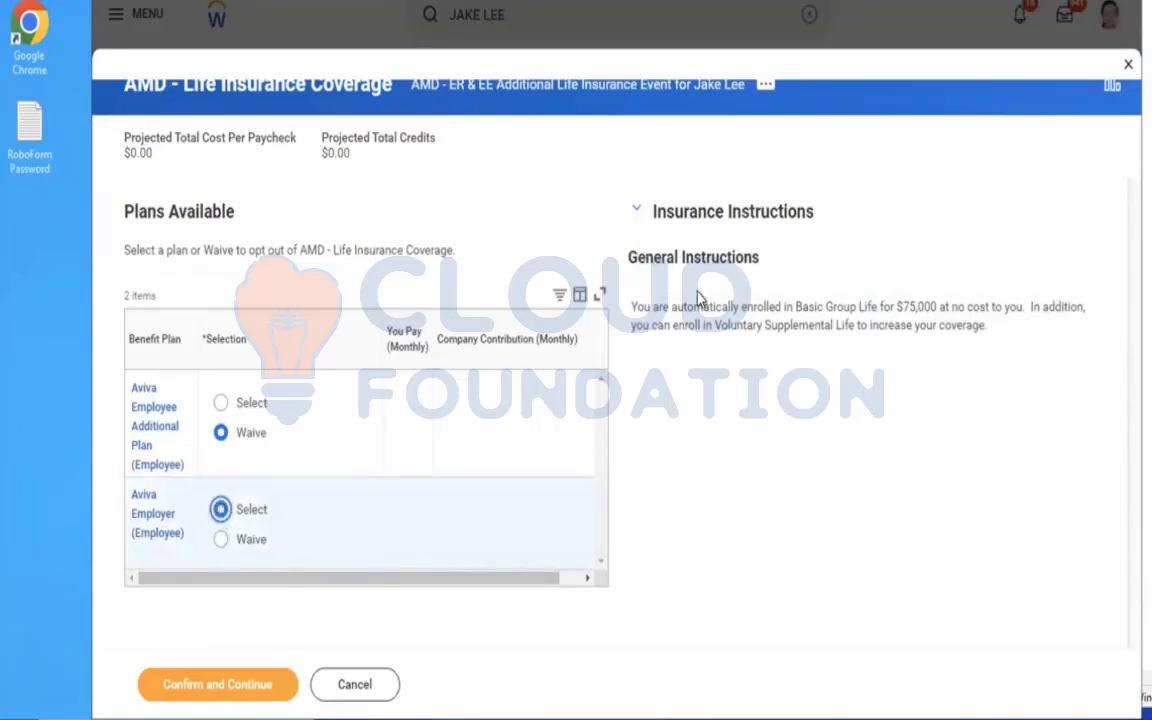
pyautogui.moveTo(636, 309); pyautogui.dragTo(1022, 340)
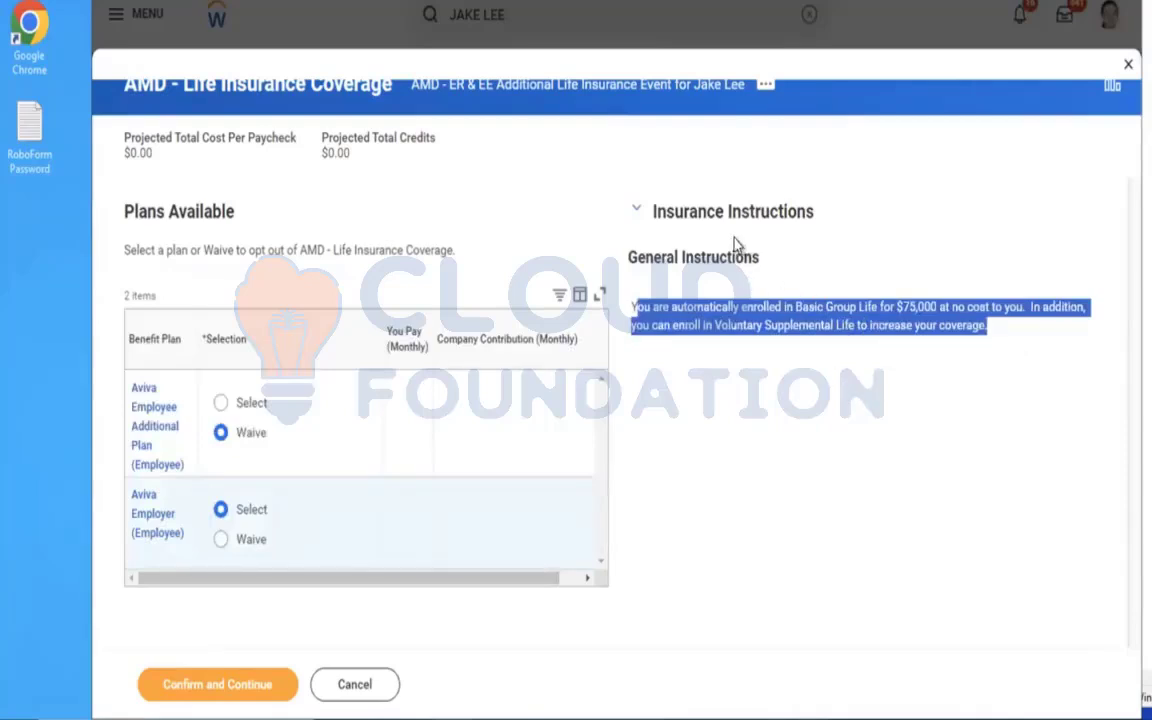
pyautogui.click(781, 297)
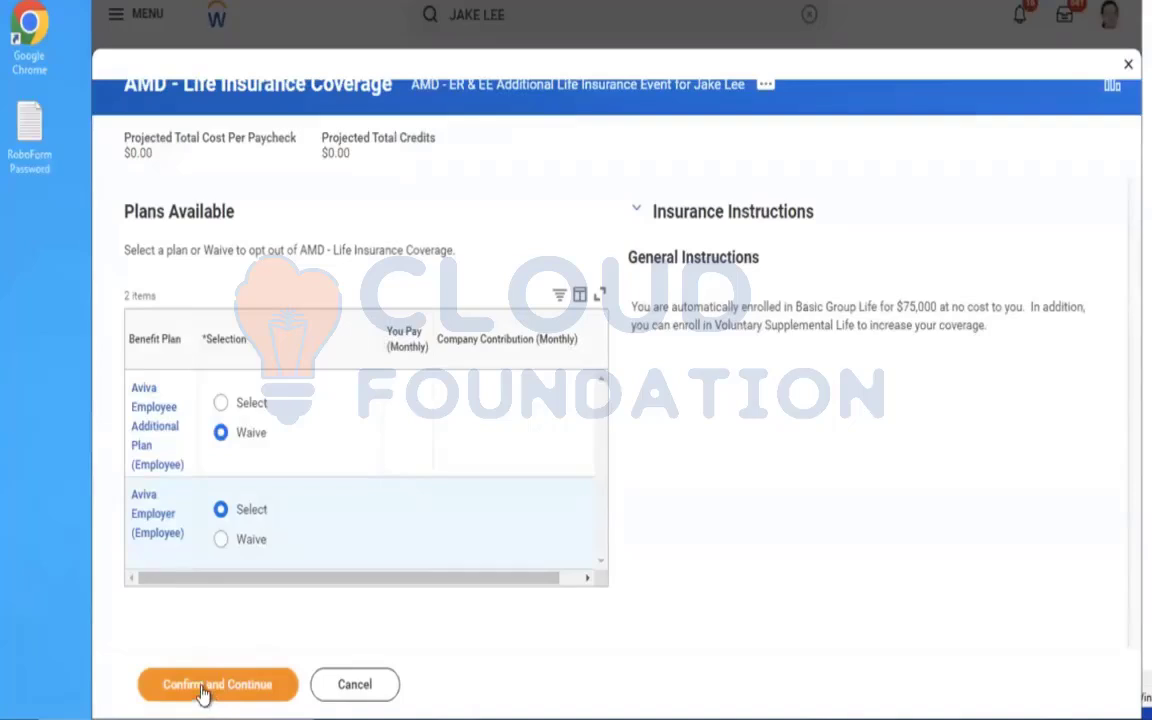
# Try to elect Aviva Employee Additional Plan (Employee) together with Aviva Employer (Employee).
pyautogui.click(220, 405)
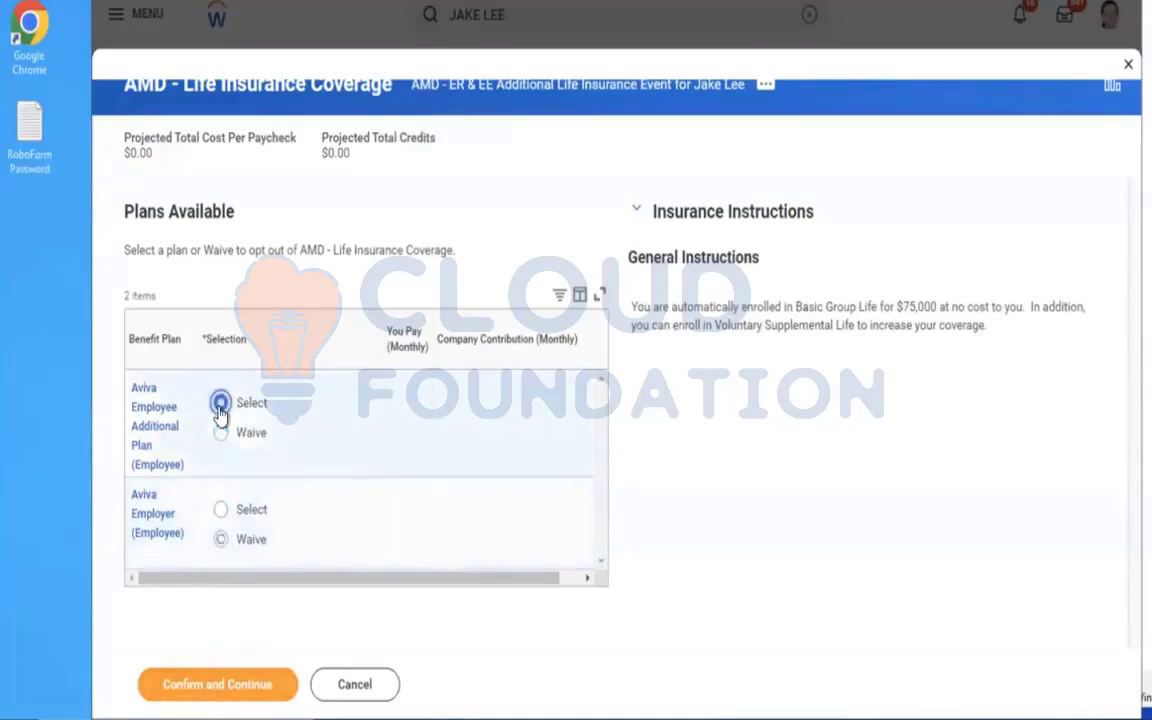
pyautogui.click(218, 518)
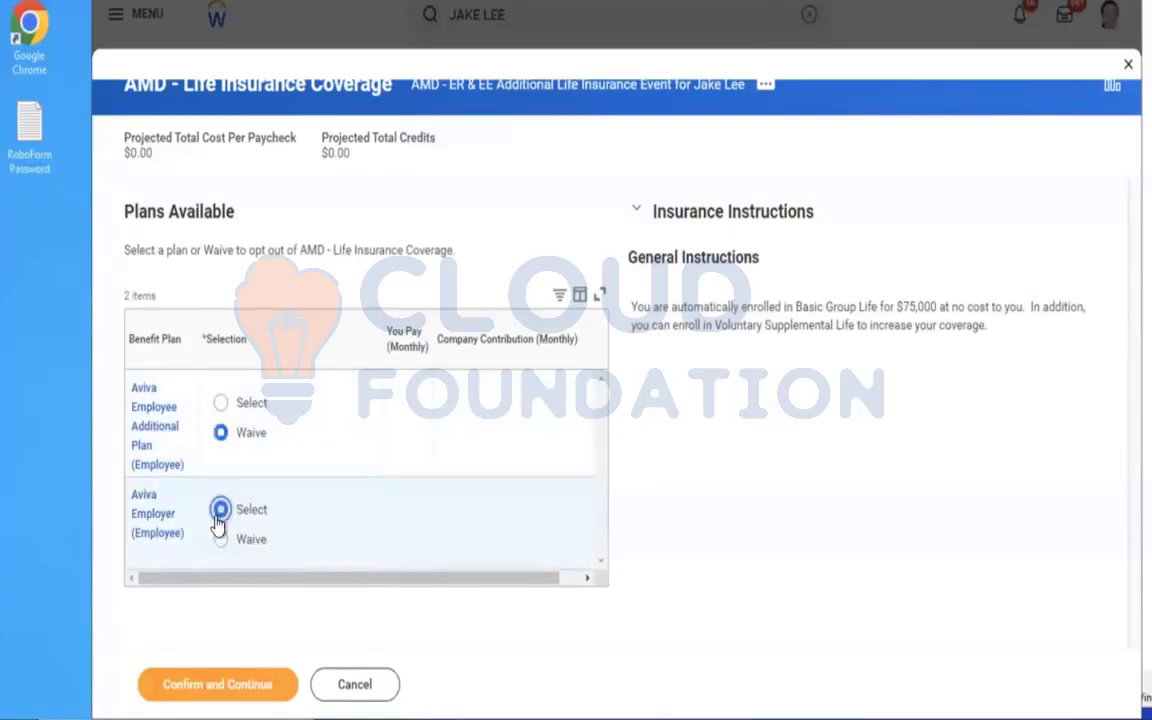
pyautogui.click(221, 404)
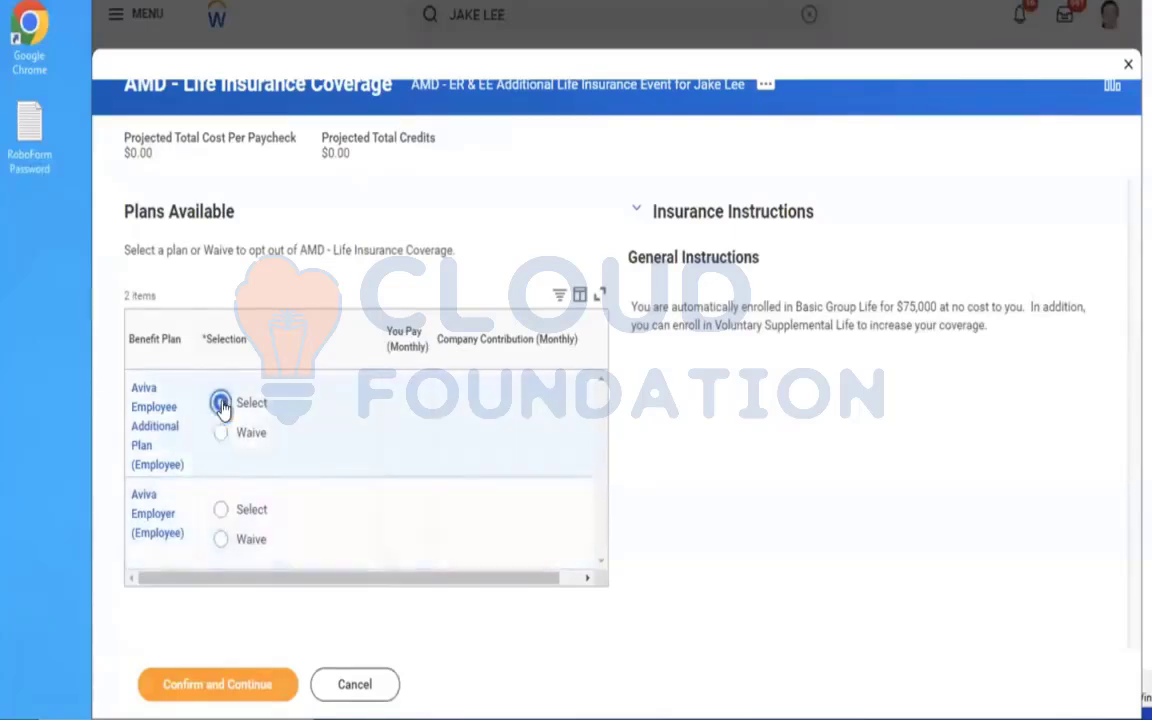
pyautogui.click(218, 518)
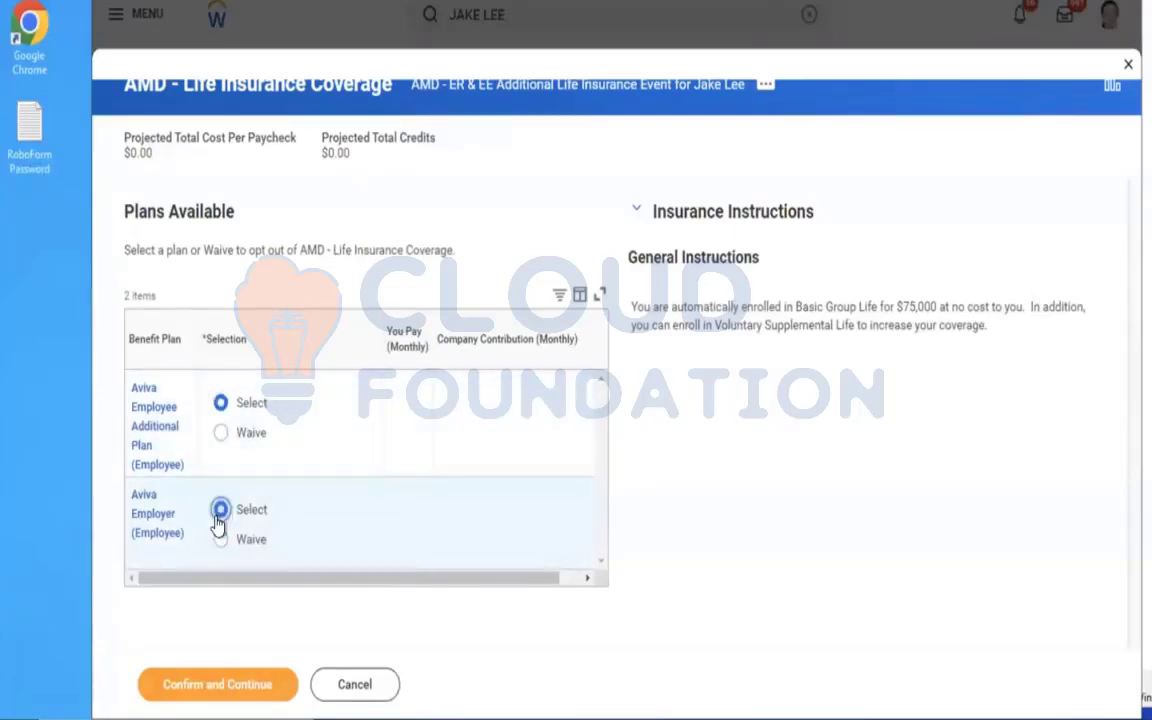
# Confirm the plan selection and save the Aviva Employer (Employee) coverage without adding beneficiaries.
pyautogui.click(205, 686)
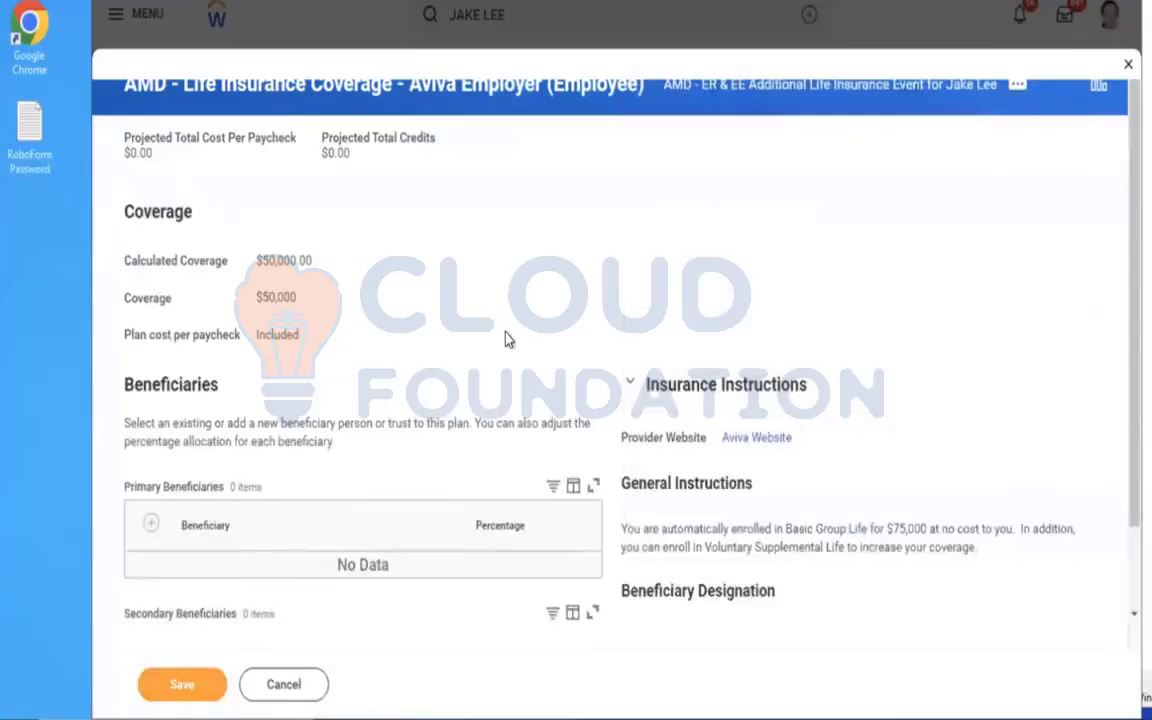
pyautogui.scroll(-1, 505, 340)
pyautogui.click(172, 686)
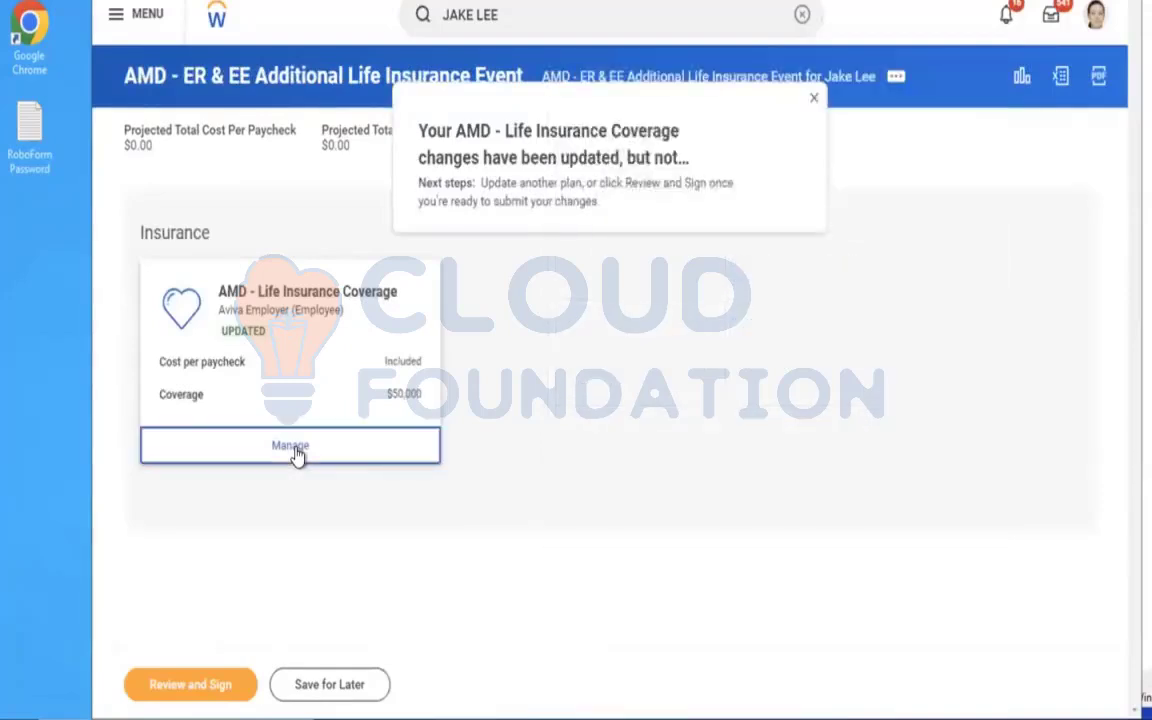
# Reopen the saved AMD - Life Insurance Coverage election and try adding Aviva Employee Additional Plan (Employee) to the employer plan.
pyautogui.click(292, 447)
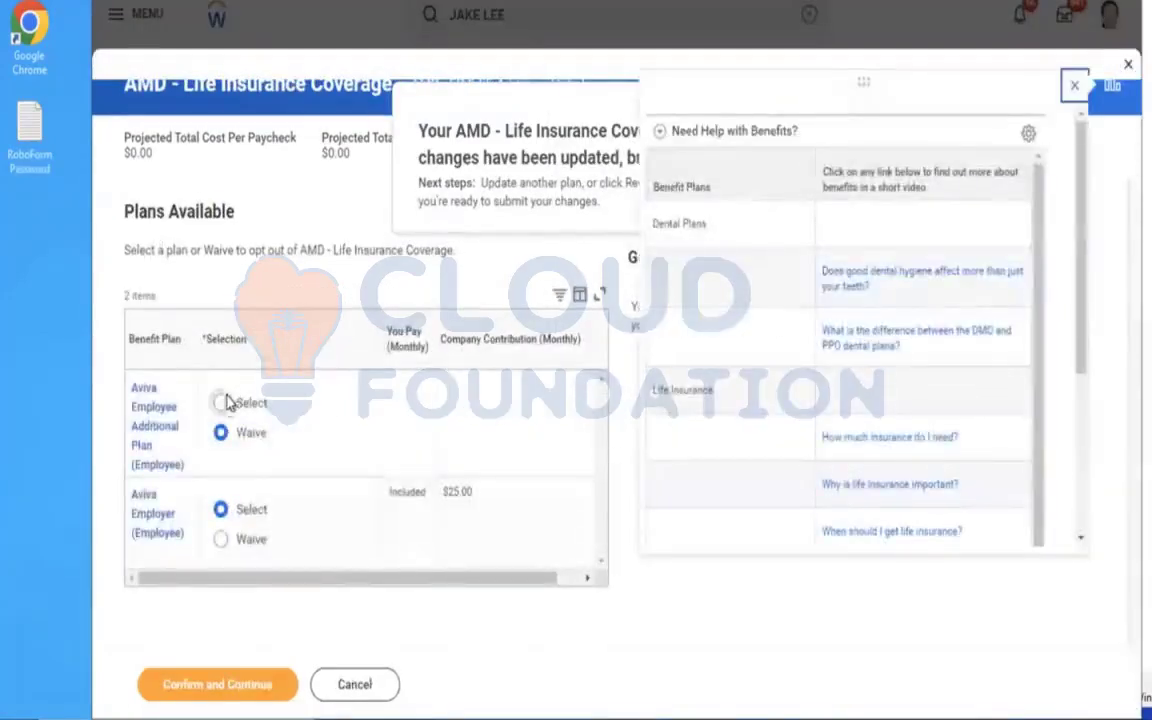
pyautogui.click(227, 402)
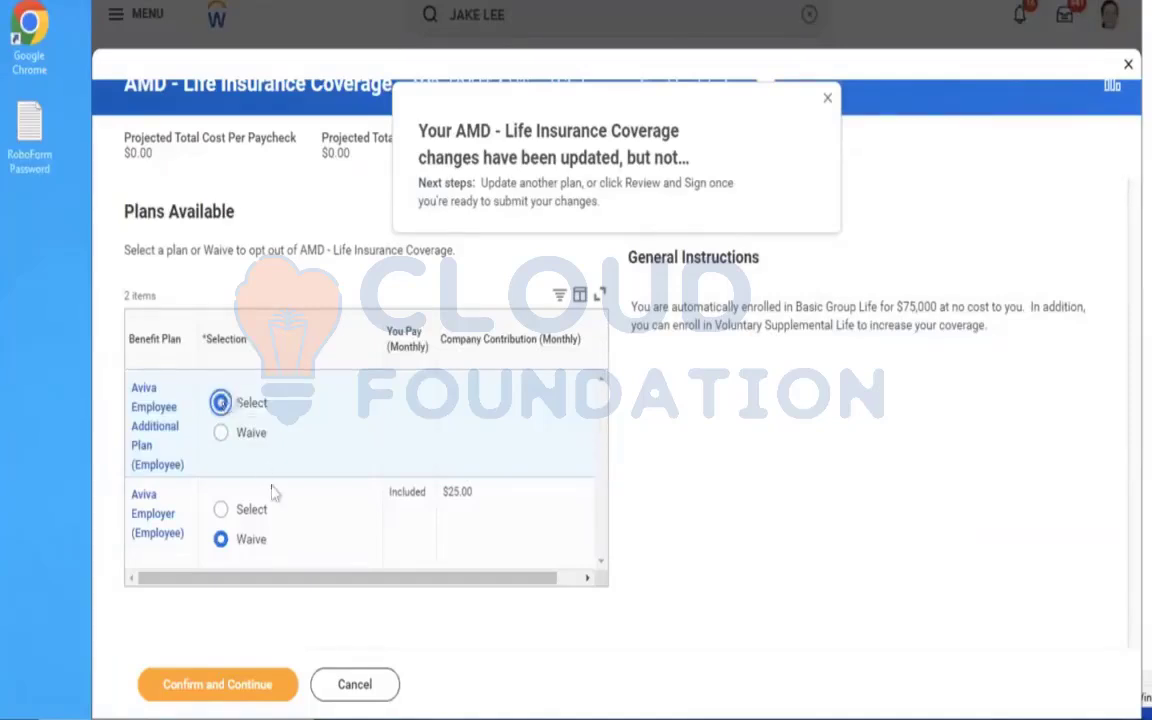
pyautogui.click(221, 510)
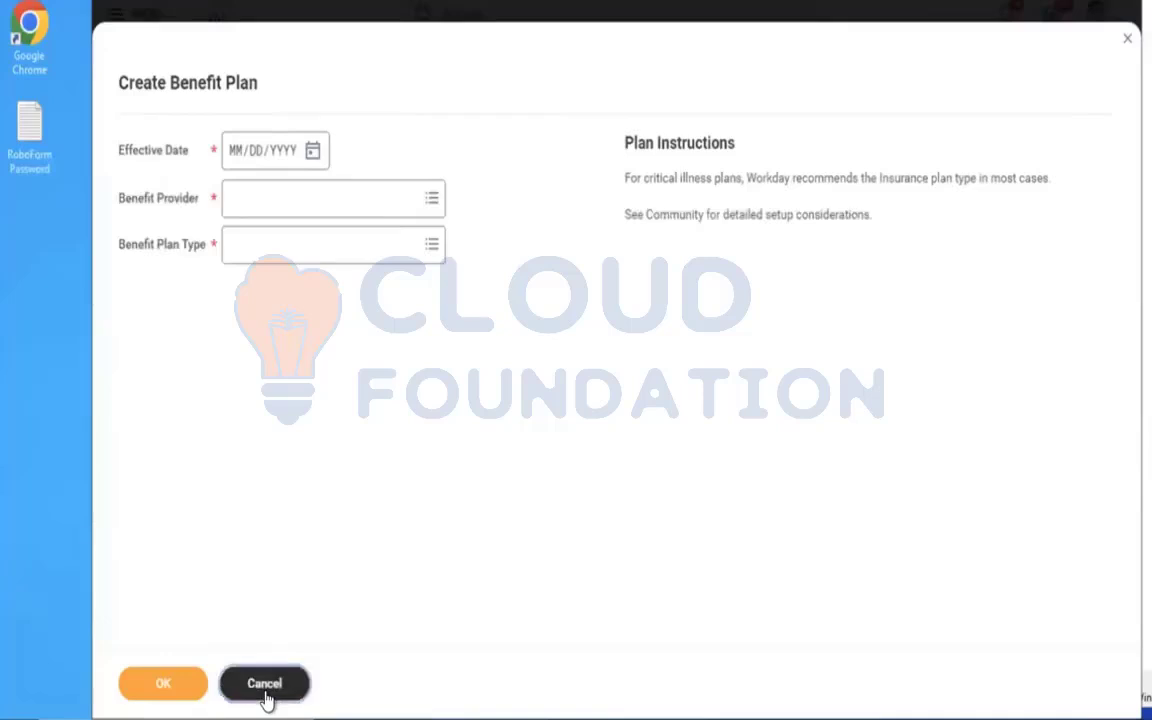
# Cancel the blank Create Benefit Plan task and run the Benefit Plans report as of 12/01/2023.
pyautogui.click(264, 684)
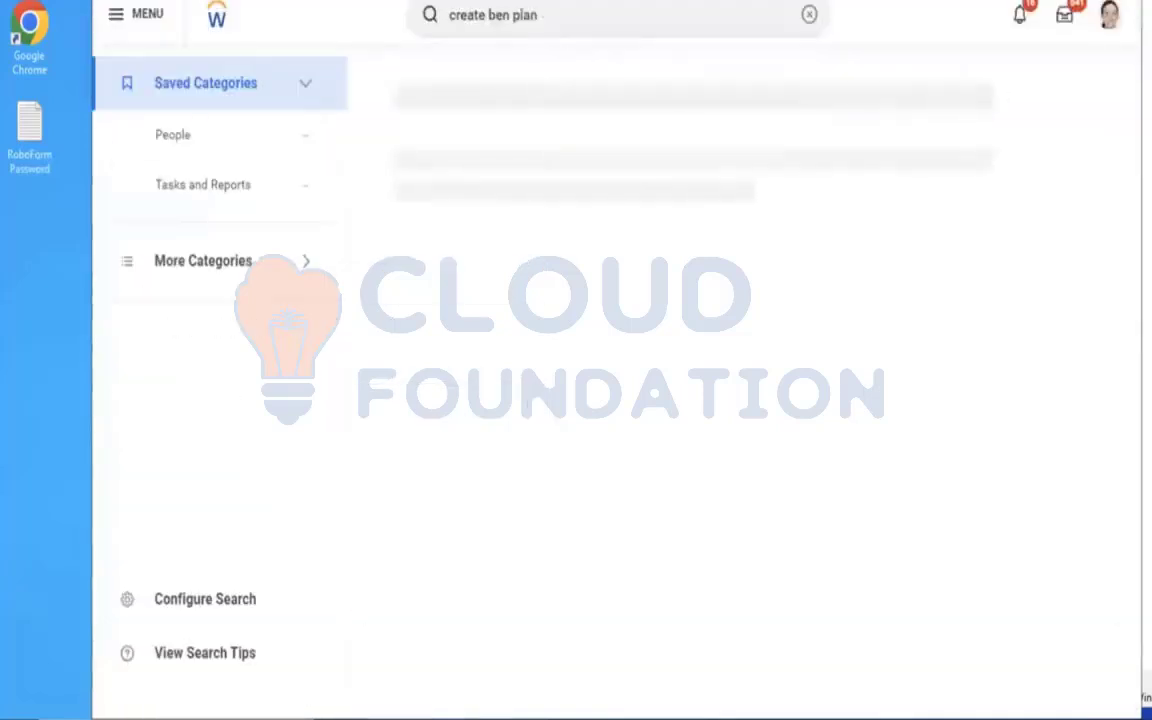
pyautogui.click(809, 14)
pyautogui.click(539, 17)
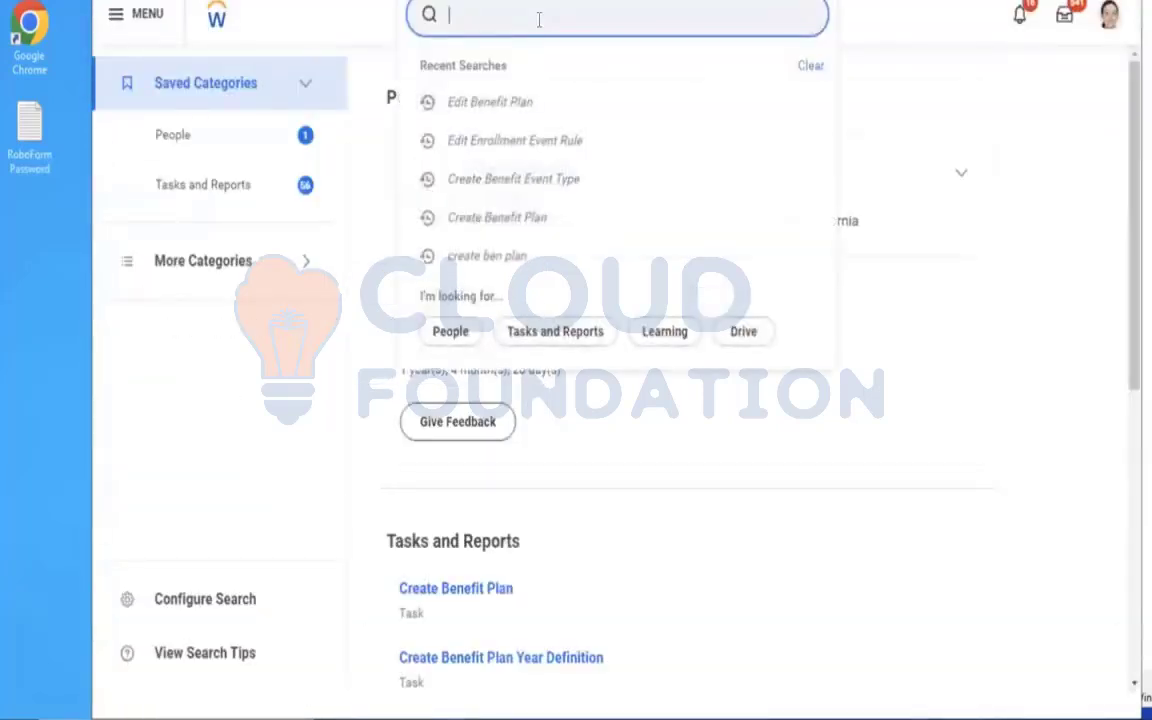
pyautogui.write('BEN PLANS')
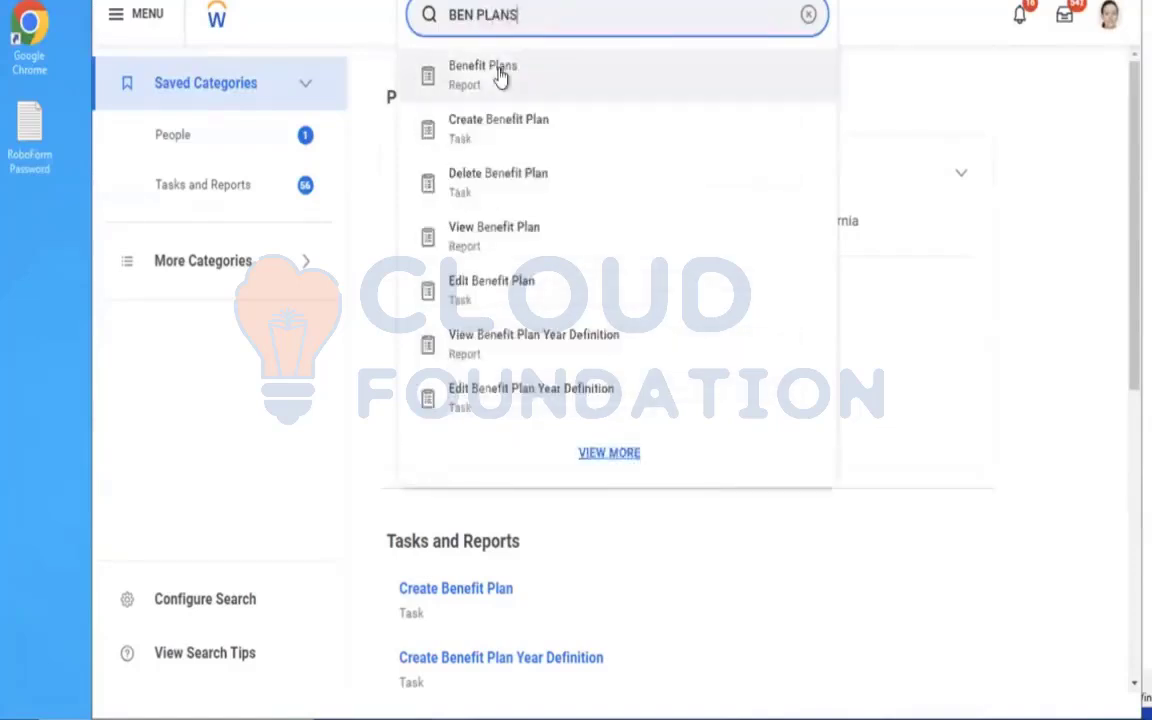
pyautogui.click(501, 74)
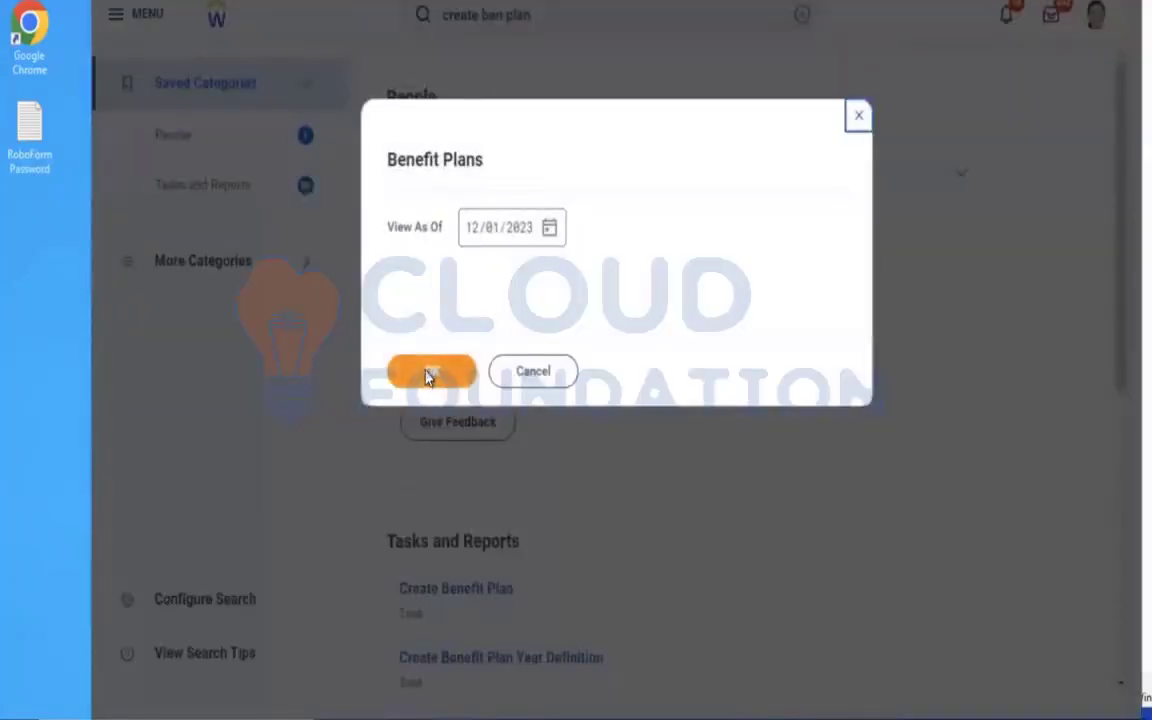
pyautogui.click(428, 375)
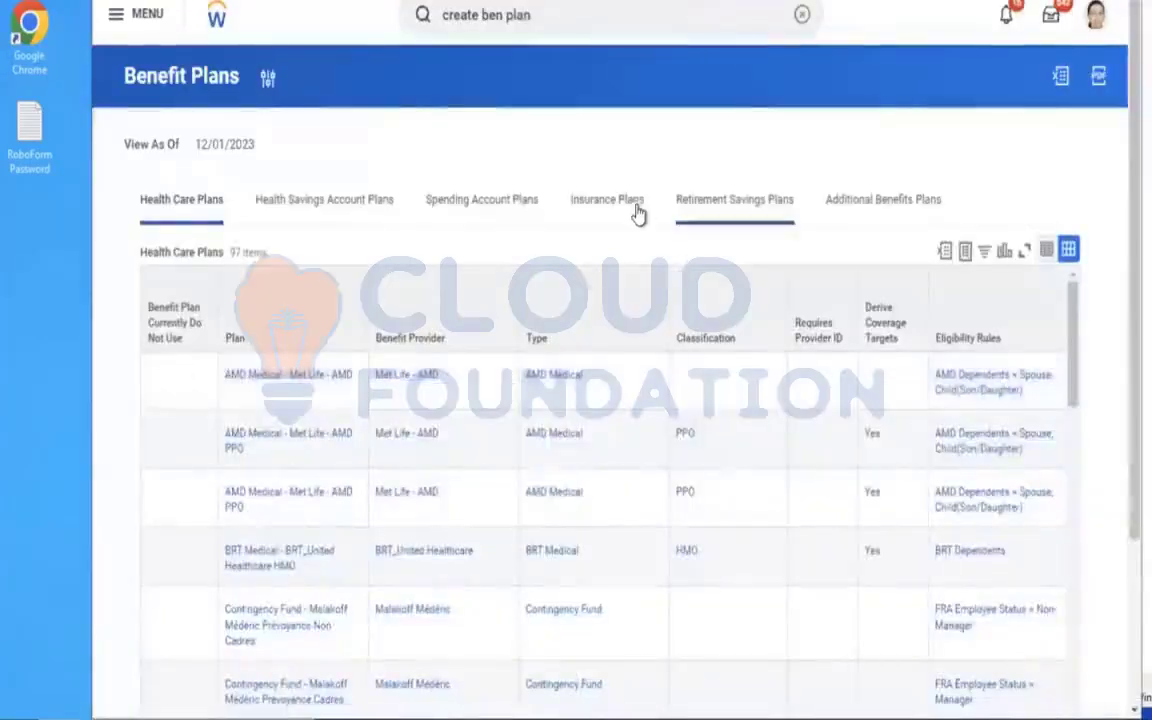
# Examine the coverage, benefit group and insurance rate of the two AMD - Life Insurance Coverage plans in the report's insurance plans.
pyautogui.click(577, 196)
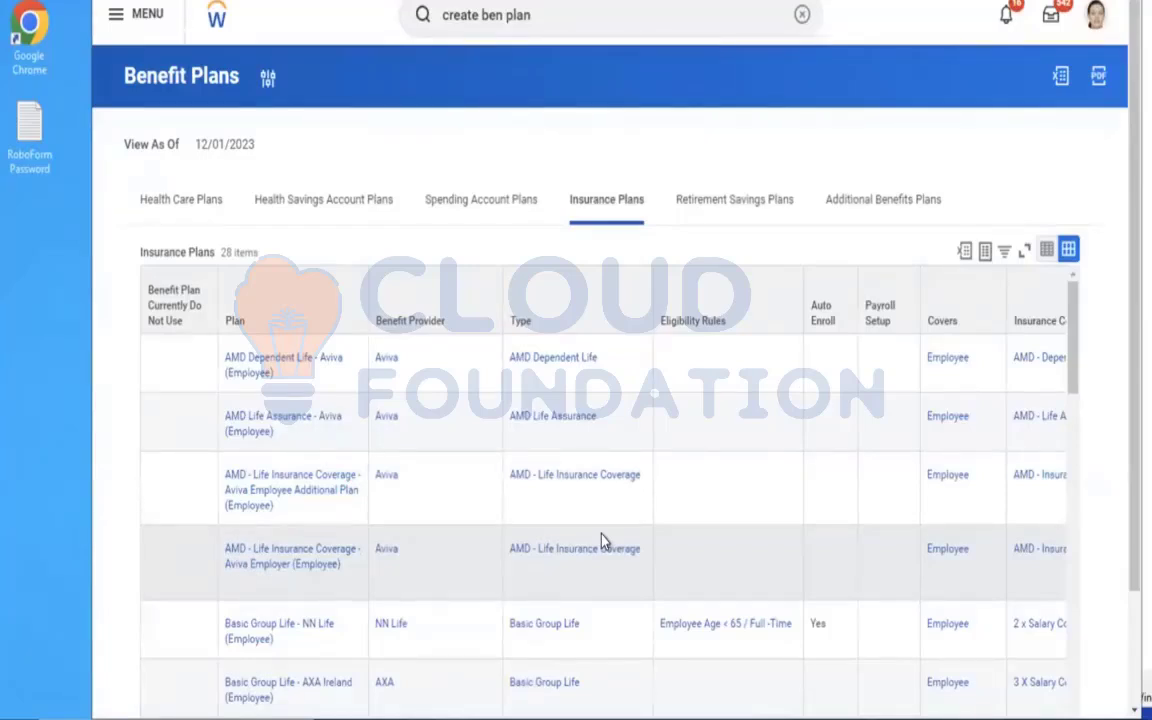
pyautogui.click(826, 503)
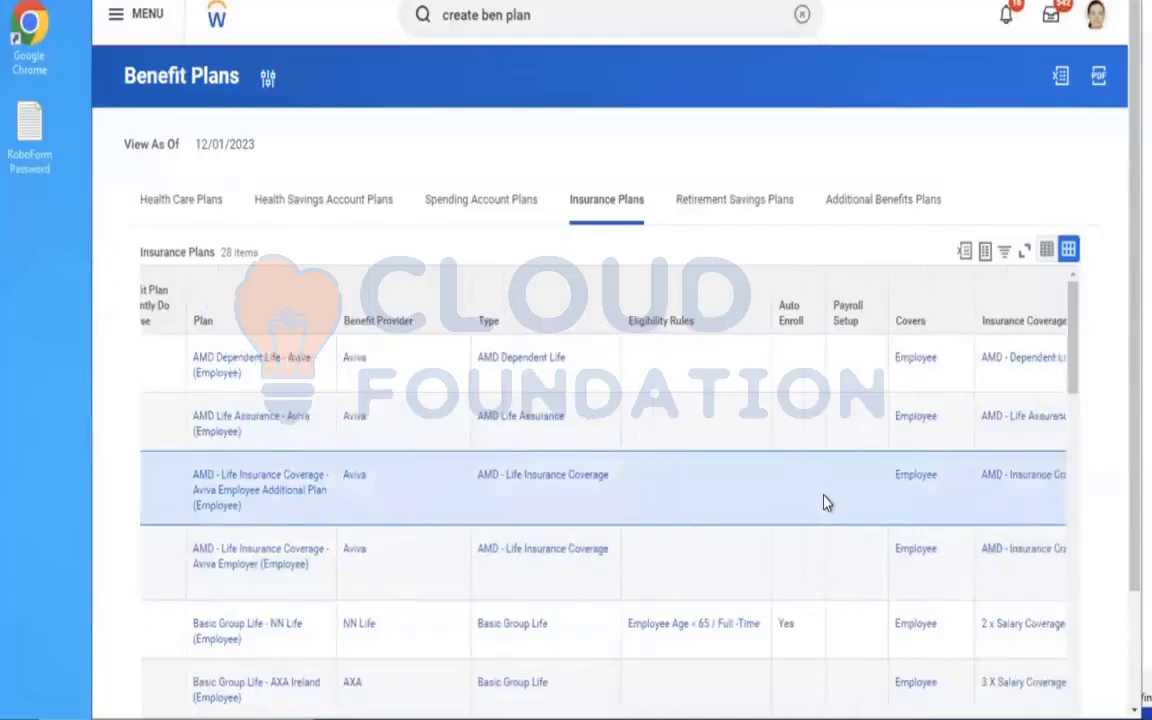
pyautogui.hscroll(5, 826, 503)
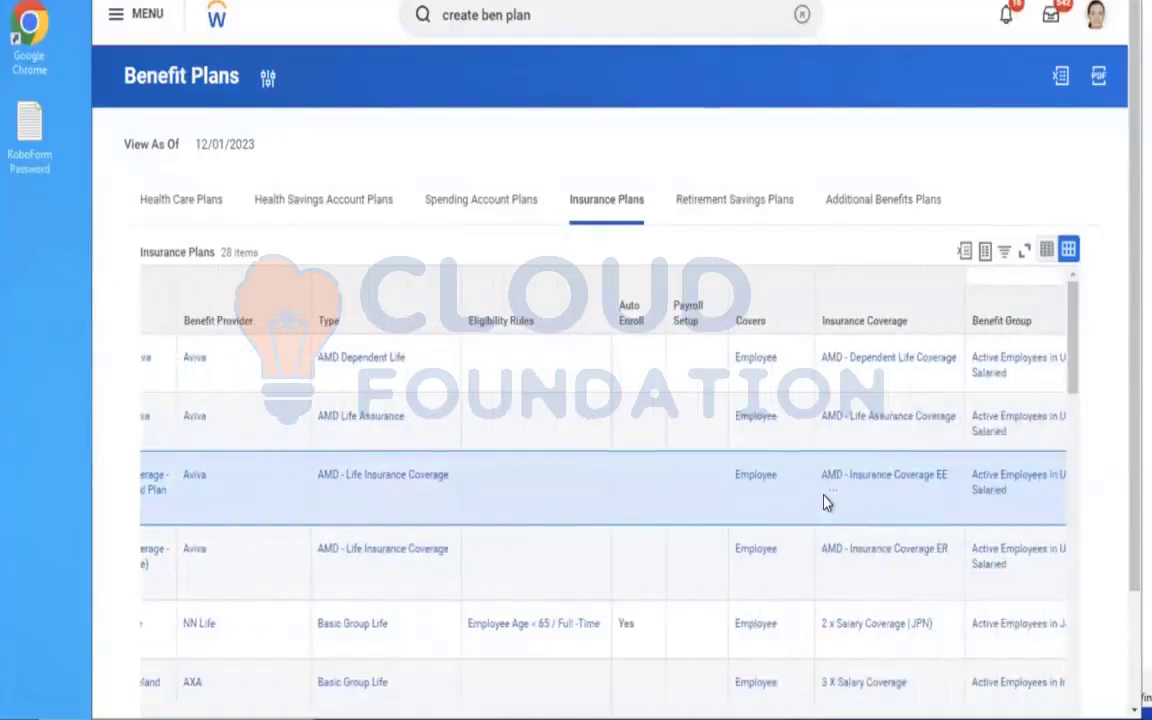
pyautogui.hscroll(5, 826, 503)
pyautogui.hscroll(6, 826, 503)
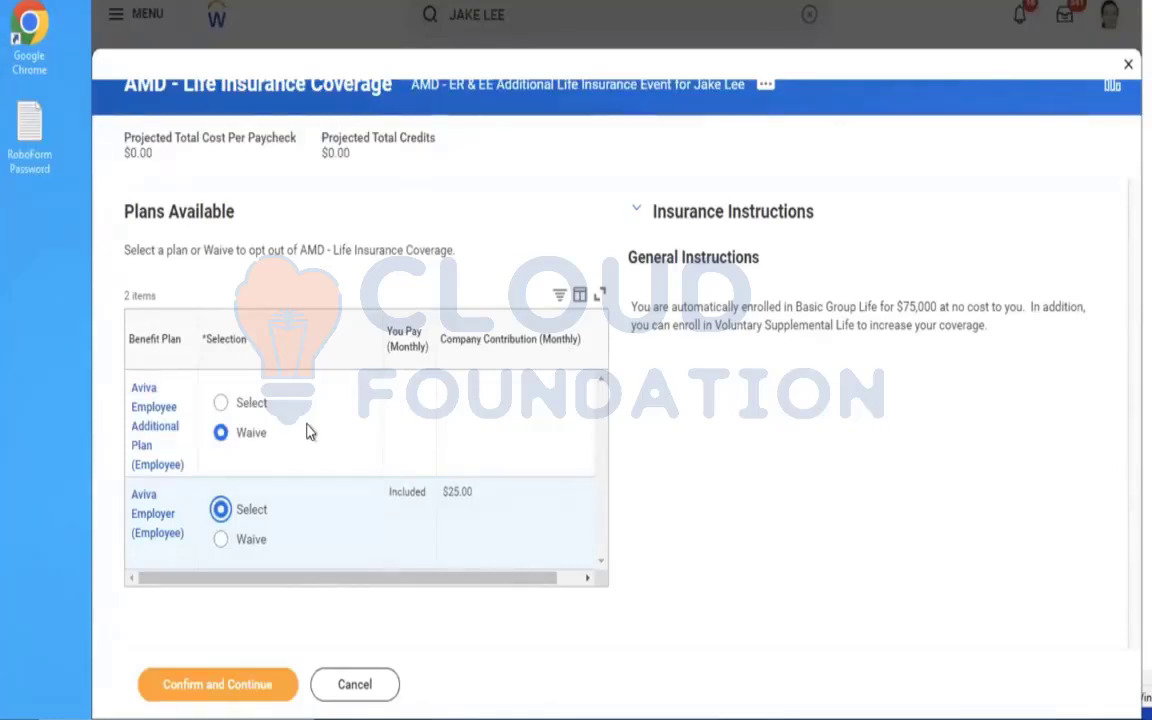
pyautogui.click(354, 250)
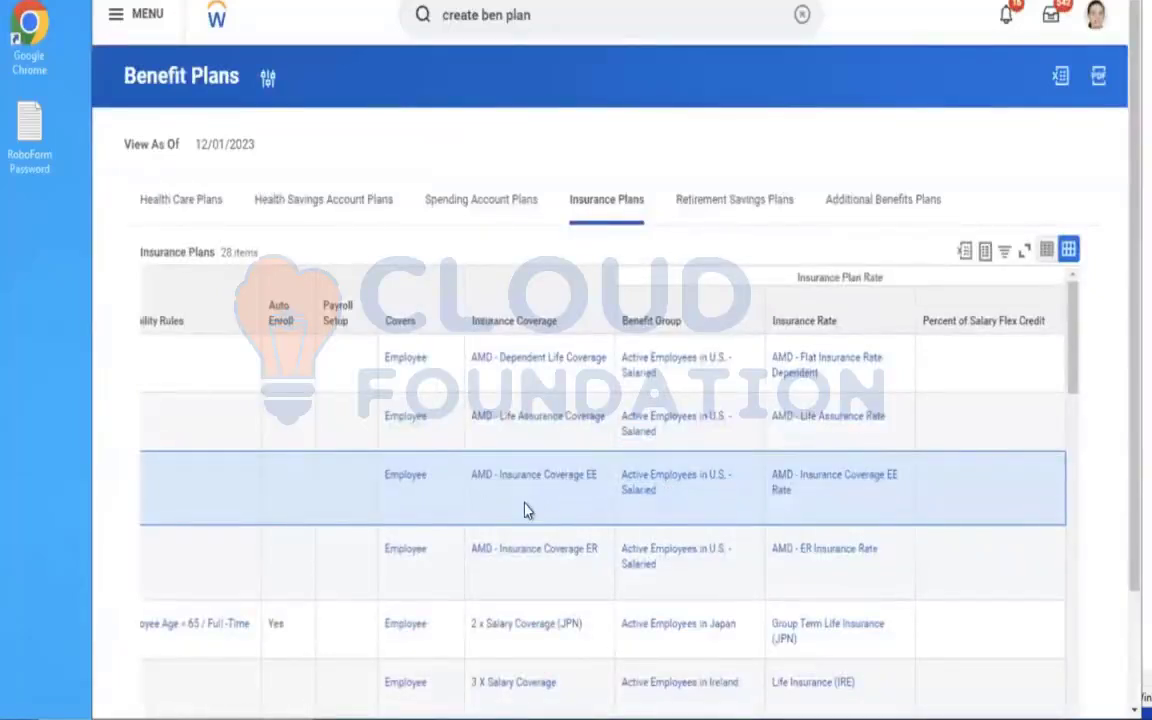
pyautogui.hscroll(-5, 527, 510)
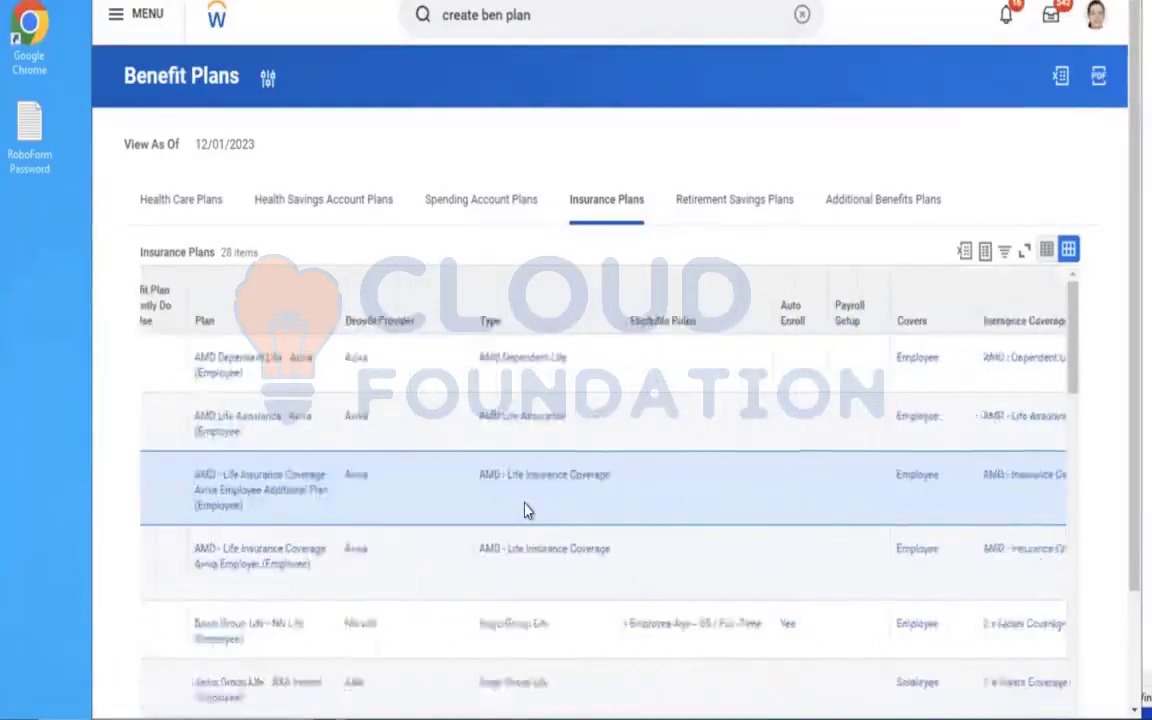
pyautogui.hscroll(-1, 527, 510)
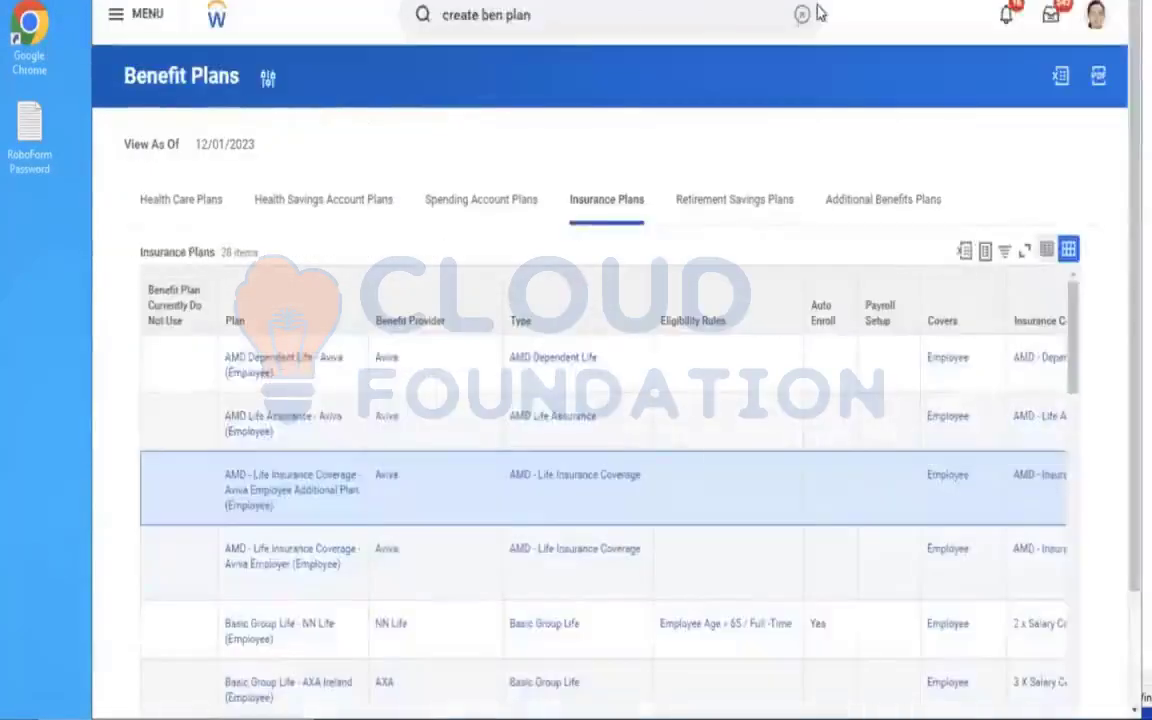
# Find the Maintain Benefit Coverage Types task and review the AMD entries under Insurance Coverage Types.
pyautogui.click(801, 17)
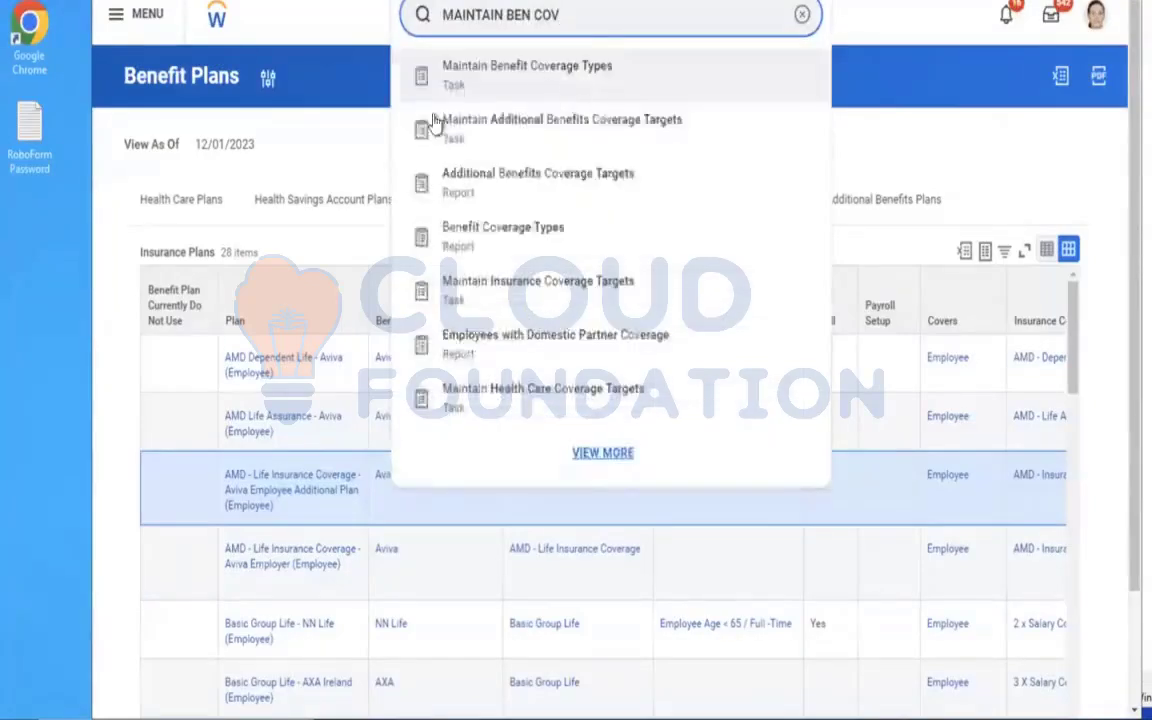
pyautogui.click(549, 78)
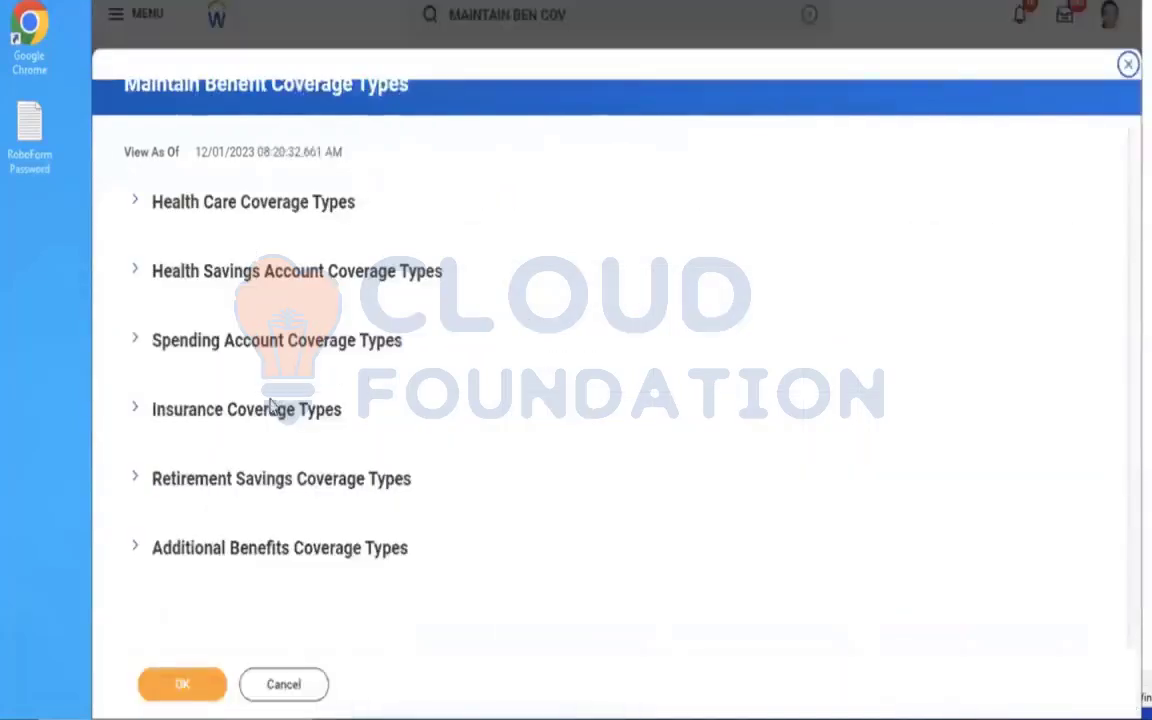
pyautogui.click(215, 412)
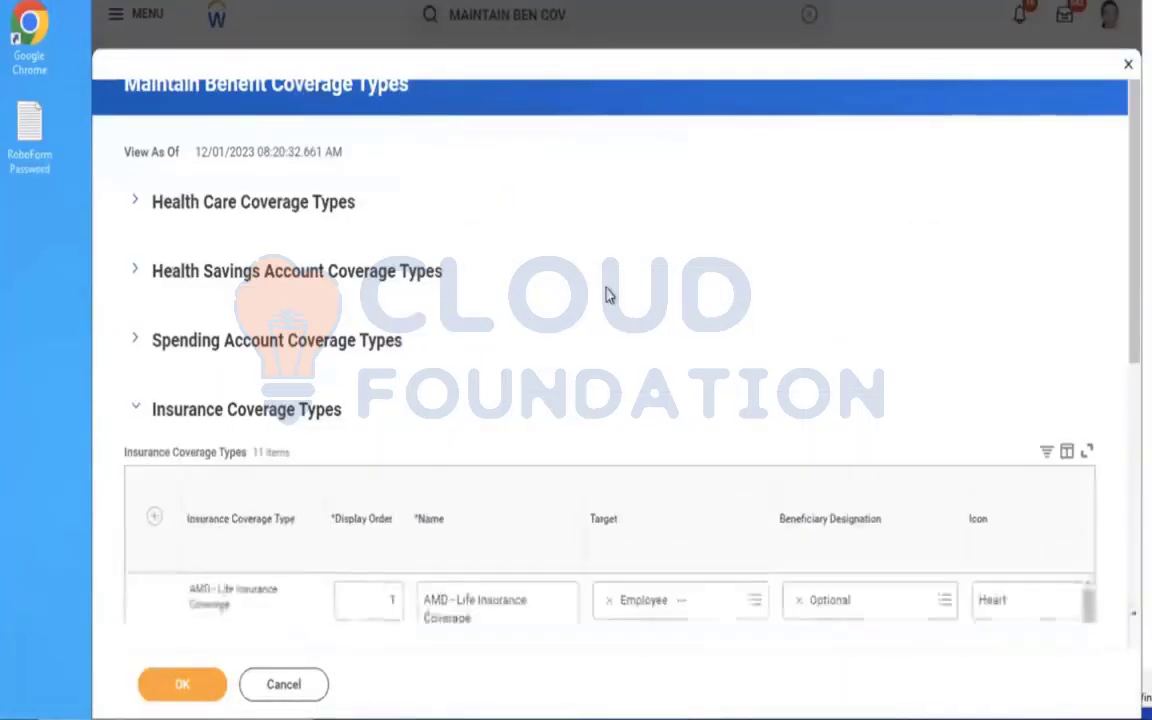
pyautogui.scroll(-5, 607, 293)
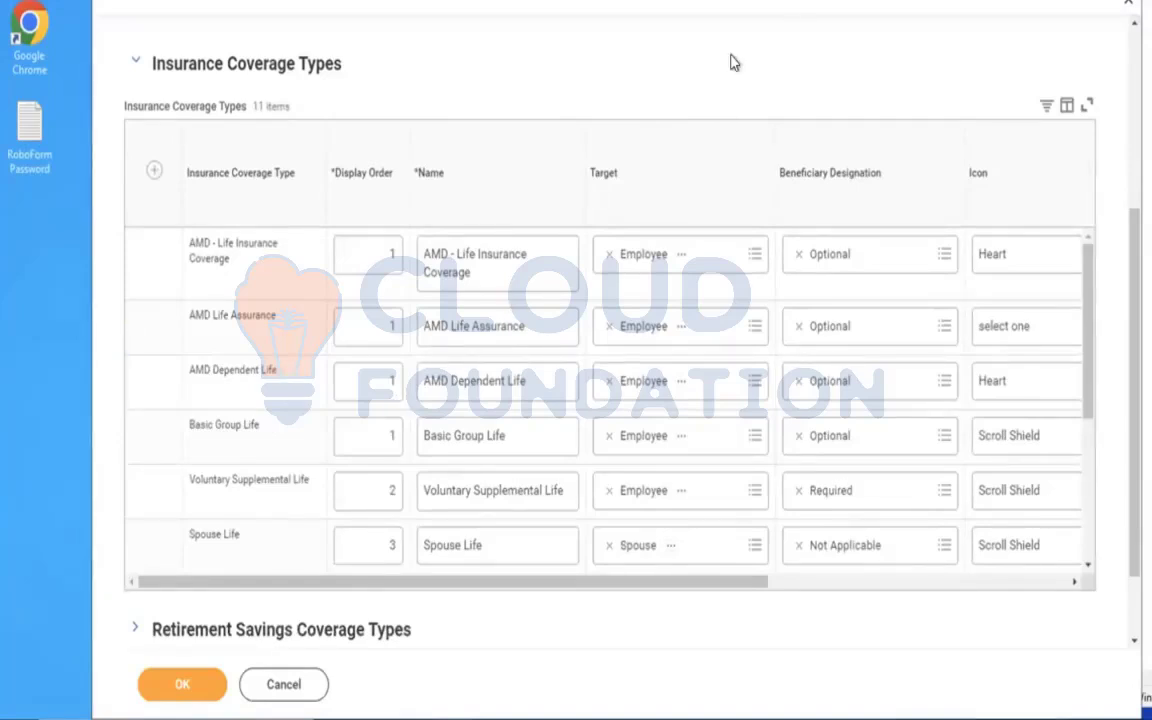
pyautogui.scroll(2, 730, 63)
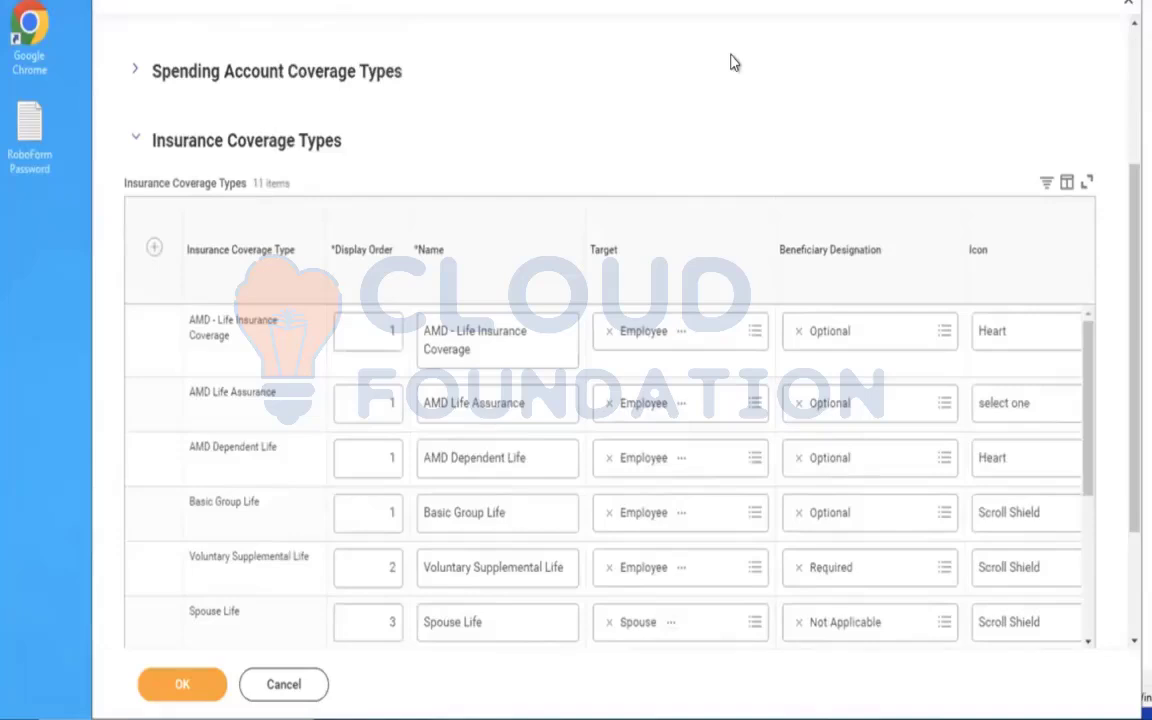
# Return to the worker's enrollment, cancel the AMD - Life Insurance Coverage plan selection and stay on the event without saving it for later.
pyautogui.scroll(6, 730, 63)
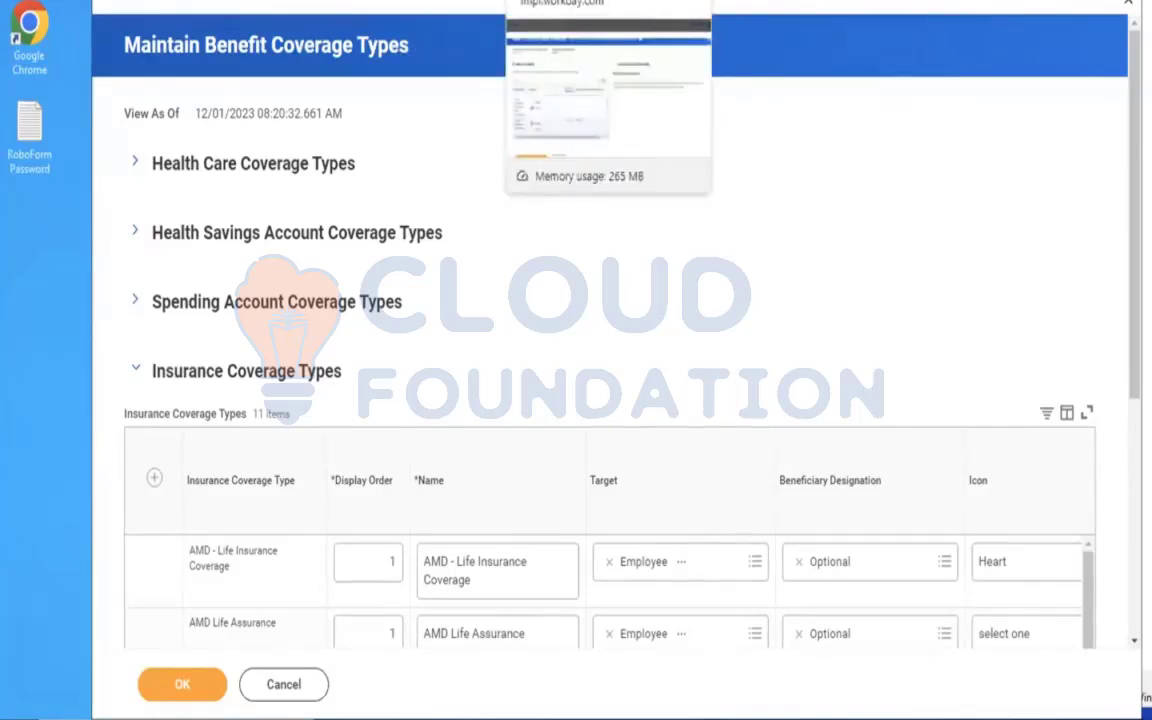
pyautogui.click(545, 1)
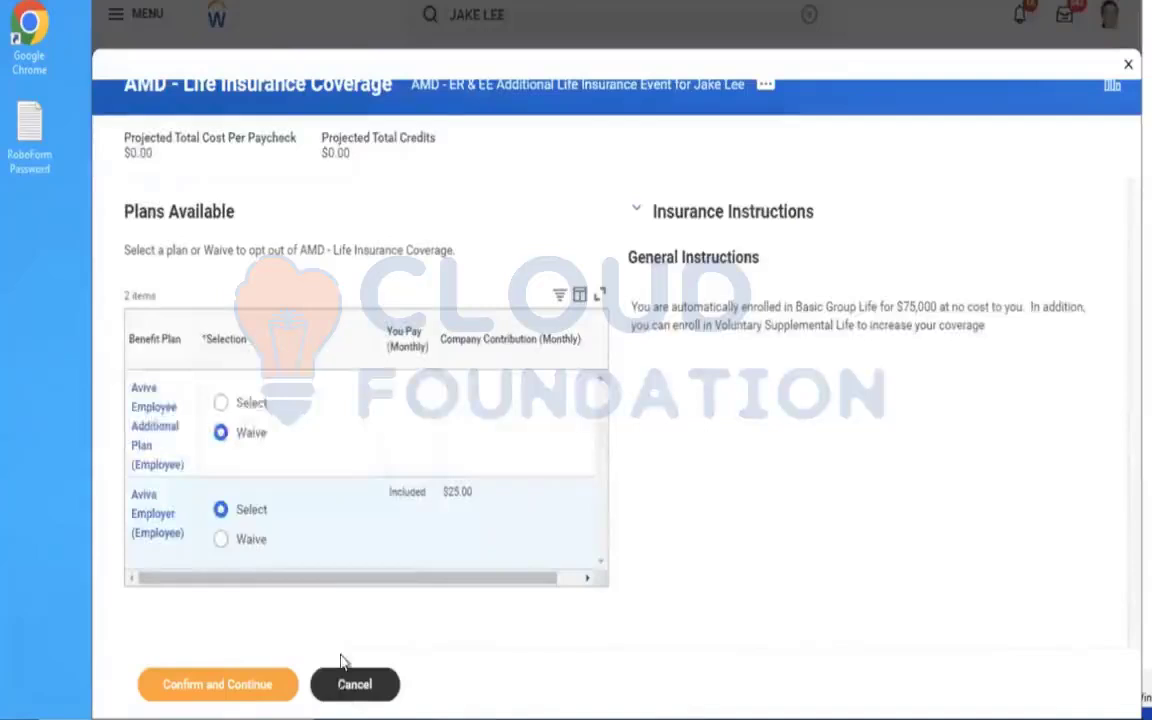
pyautogui.click(342, 686)
pyautogui.click(512, 400)
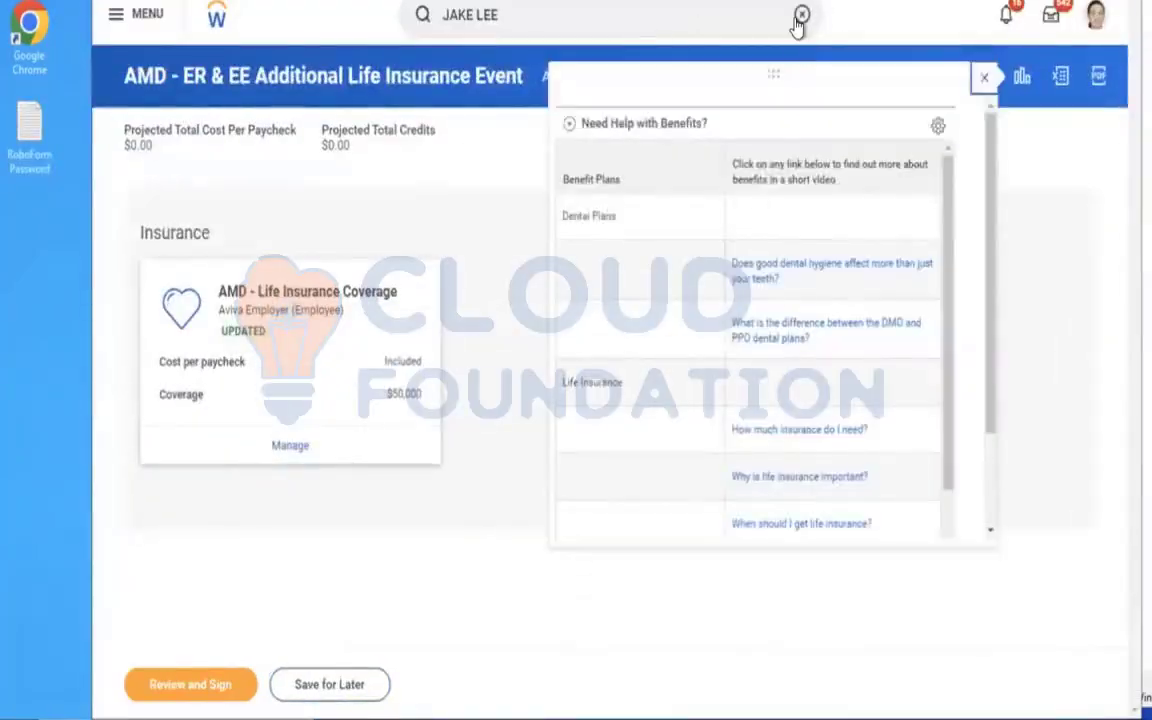
pyautogui.click(322, 695)
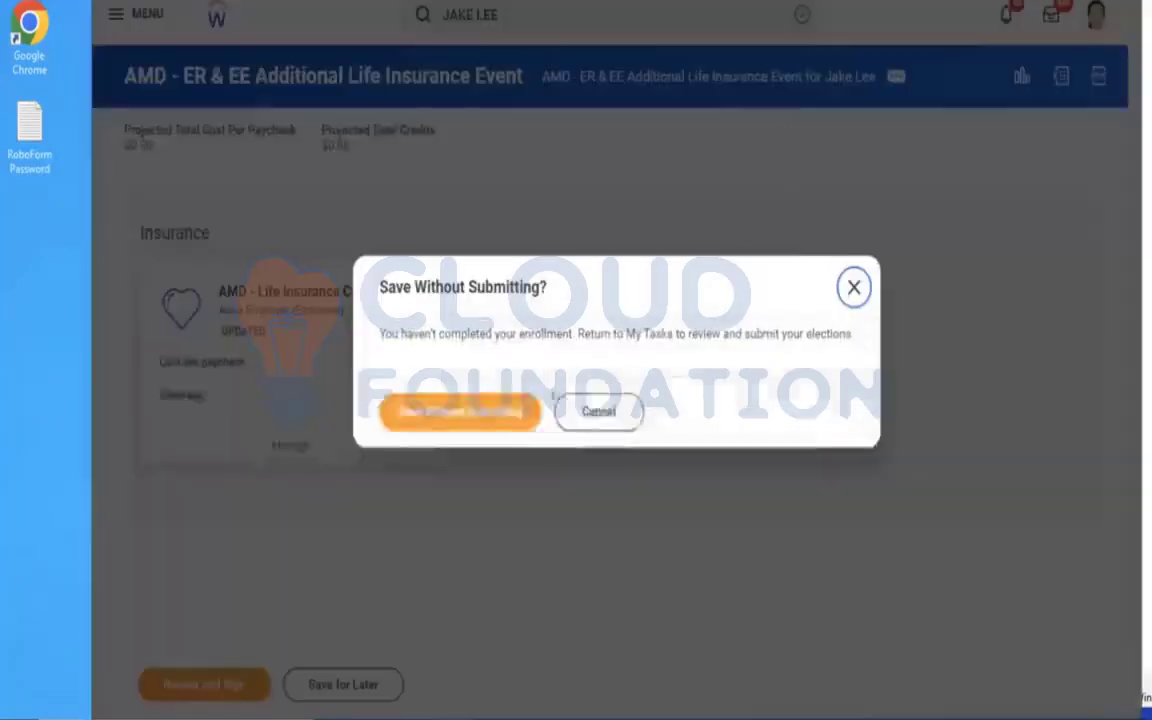
pyautogui.click(618, 425)
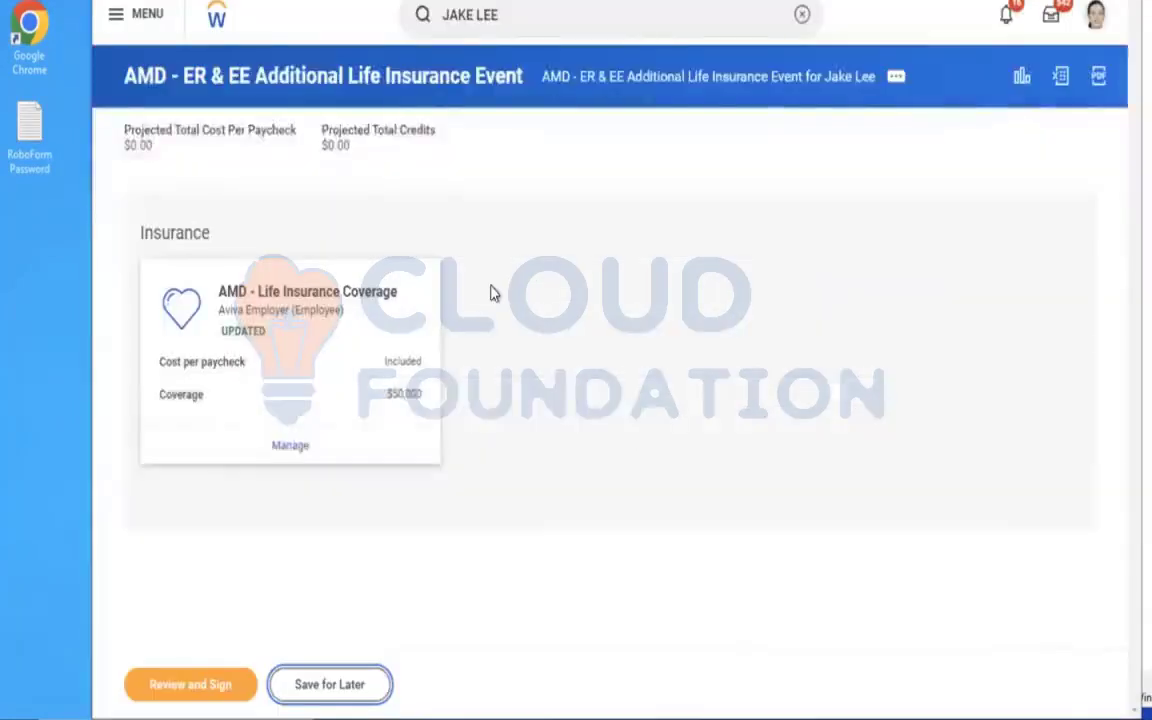
# Search for EDIT ENROLLMENT EVENT and open the Edit Enrollment Event Rule task.
pyautogui.click(801, 15)
pyautogui.write('DI')
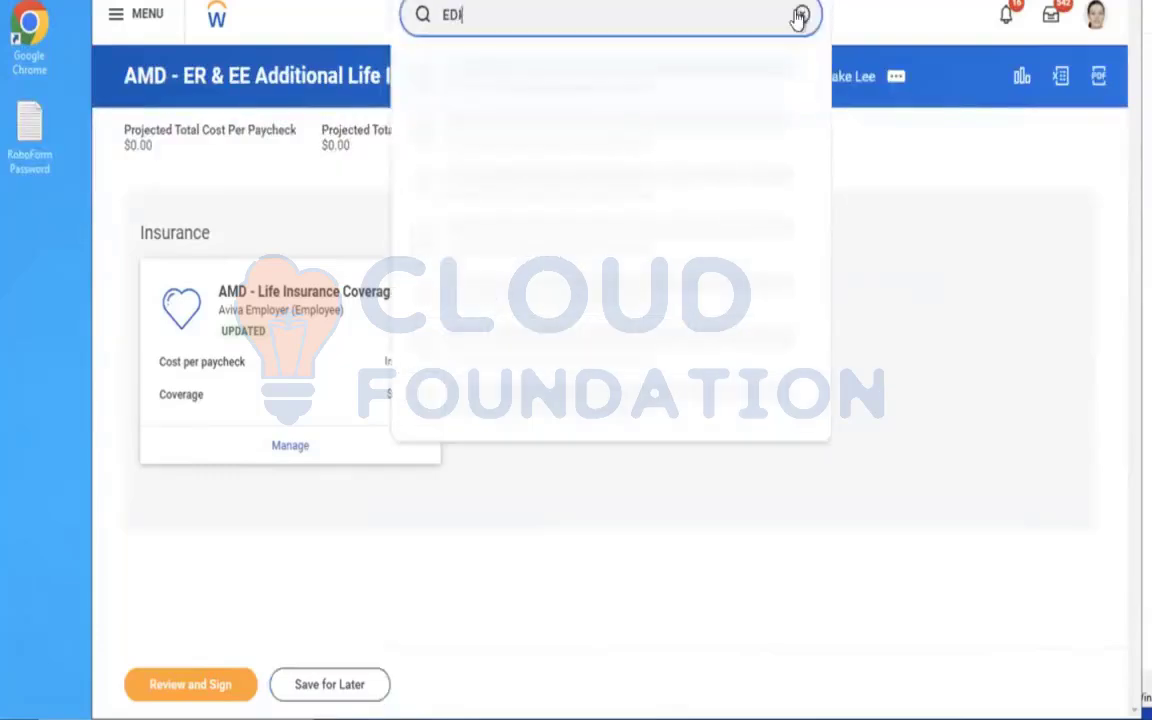
pyautogui.write('T ENROLLMENT EVENT')
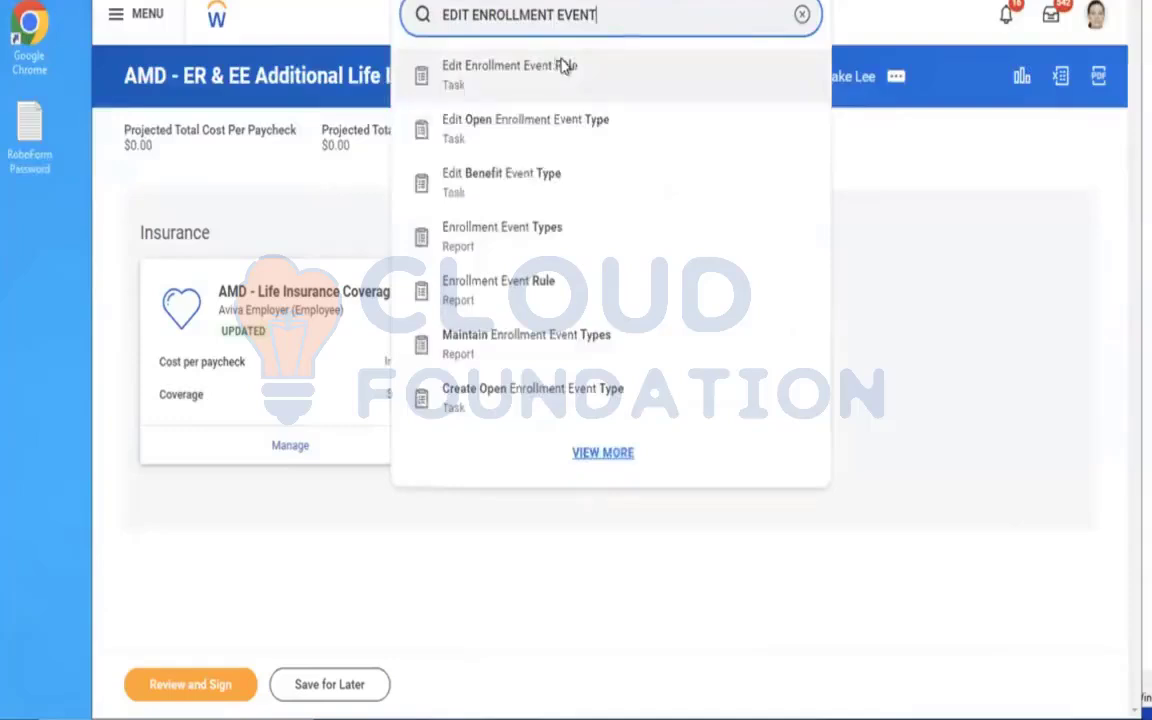
pyautogui.click(558, 66)
# Open the rule named Enrollment Event Rule for editing with effective date 01/01/2023.
pyautogui.click(560, 232)
pyautogui.write('AMD')
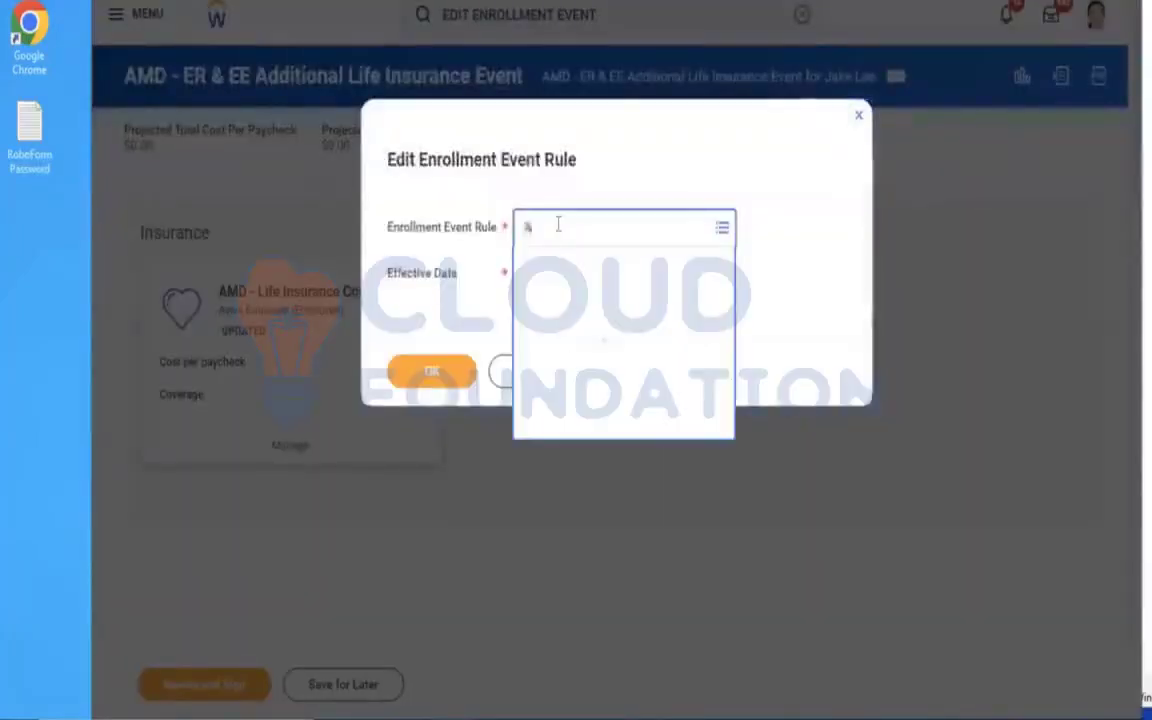
pyautogui.press('Return')
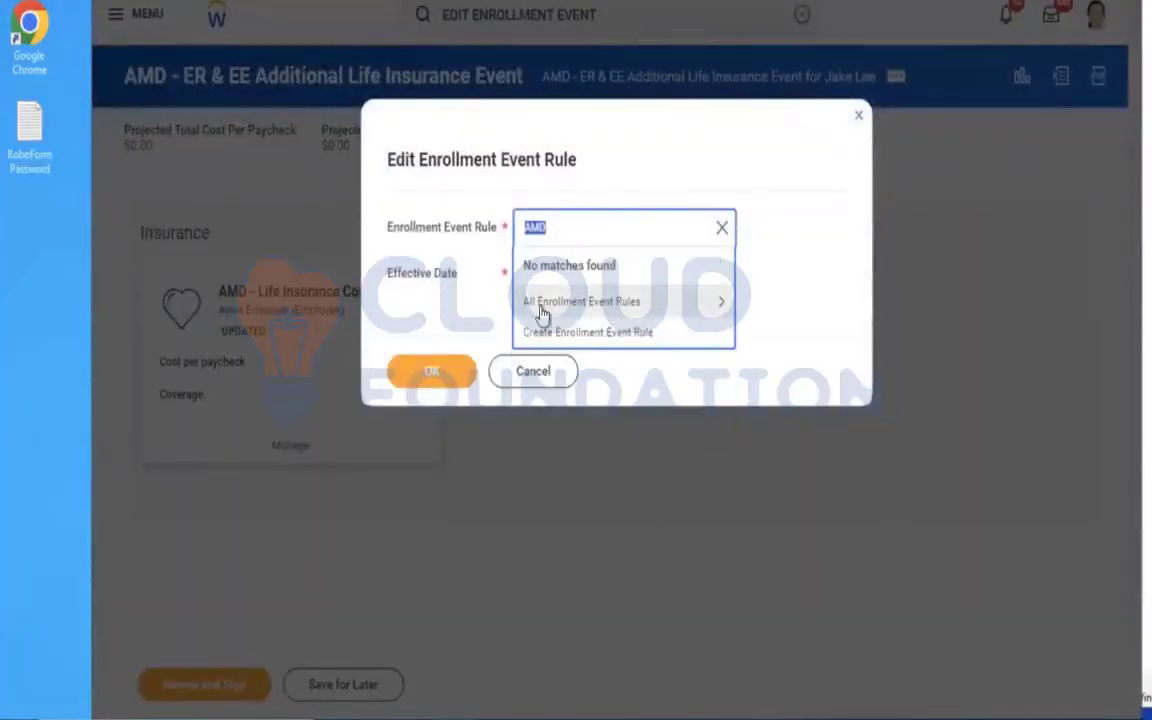
pyautogui.click(620, 300)
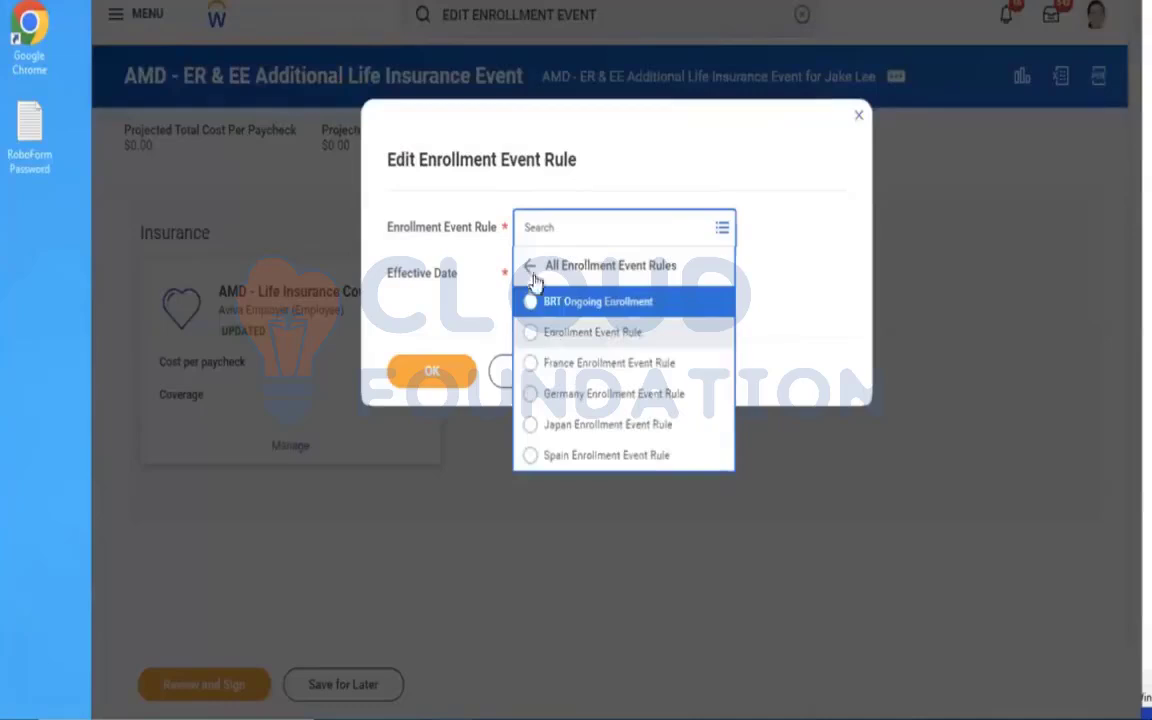
pyautogui.click(540, 338)
pyautogui.click(527, 278)
pyautogui.write('3')
pyautogui.click(433, 373)
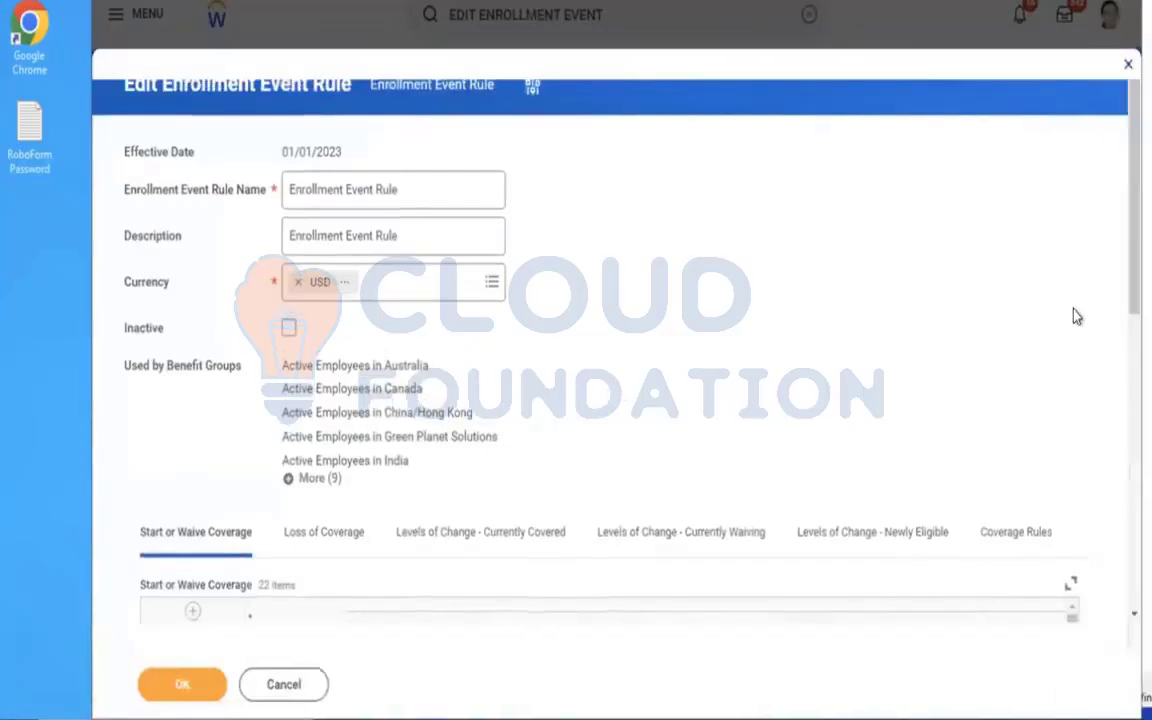
# Add a blank coverage type row under AMD - ER & EE Additional Life Insurance Event in Start or Waive Coverage.
pyautogui.moveTo(1124, 200); pyautogui.dragTo(1124, 455)
pyautogui.moveTo(1070, 35); pyautogui.dragTo(1044, 607)
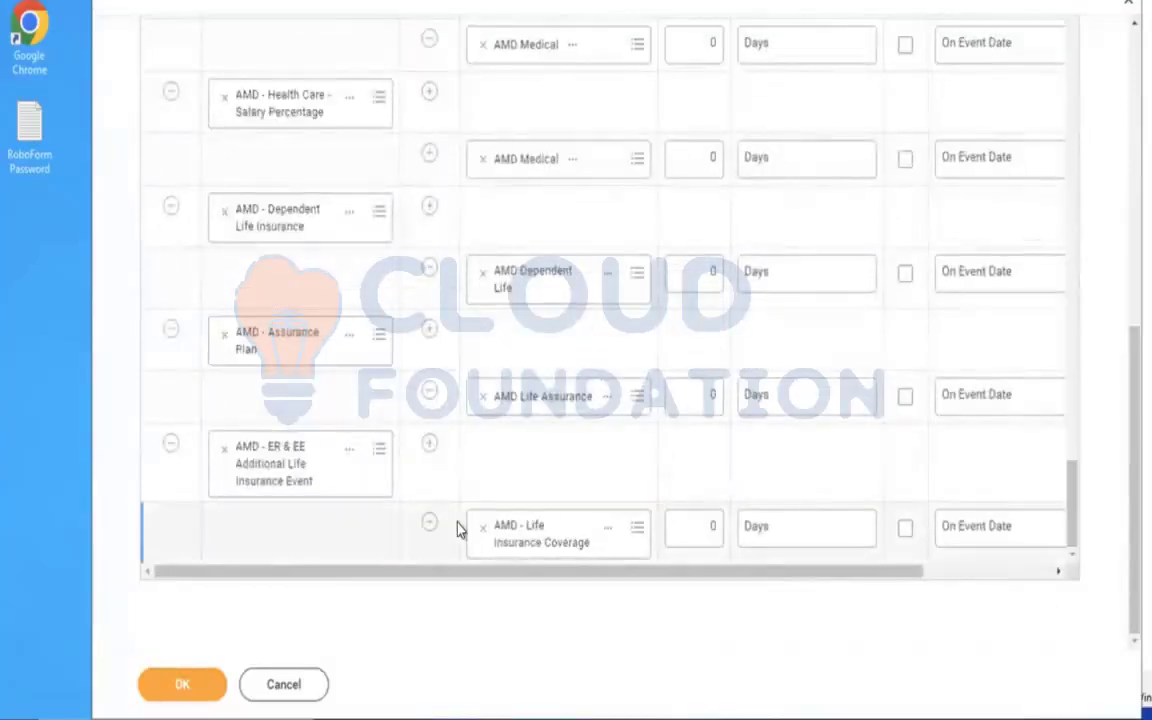
pyautogui.click(429, 445)
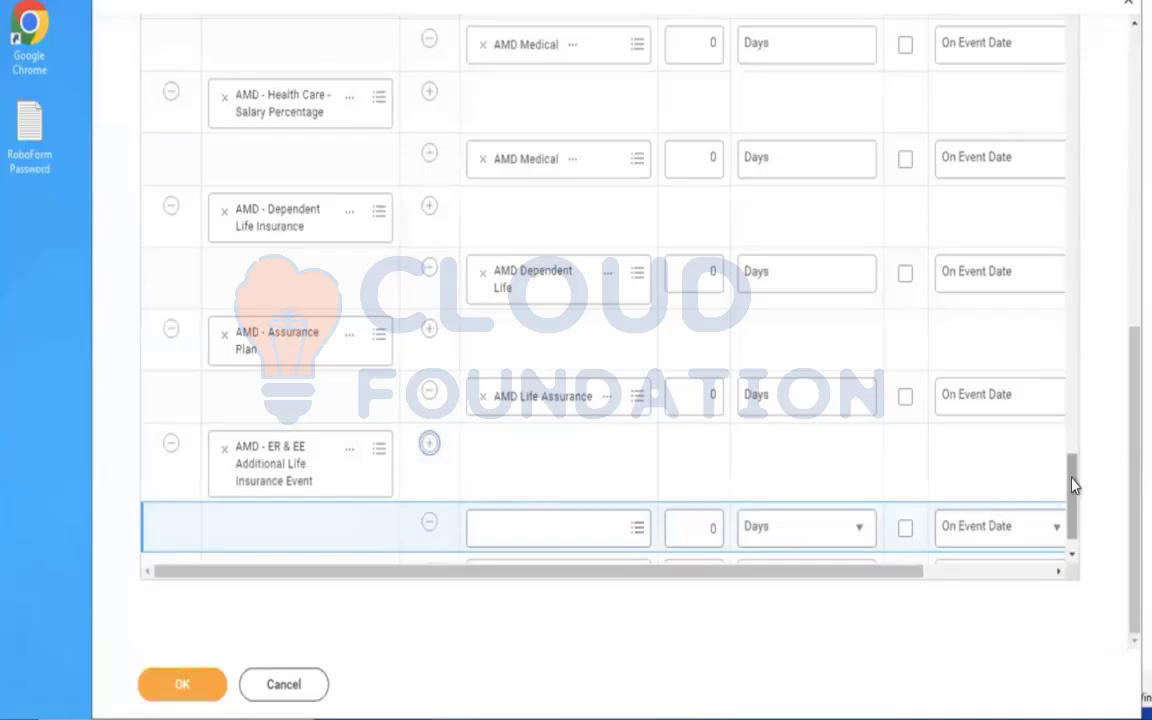
pyautogui.scroll(-1, 1073, 485)
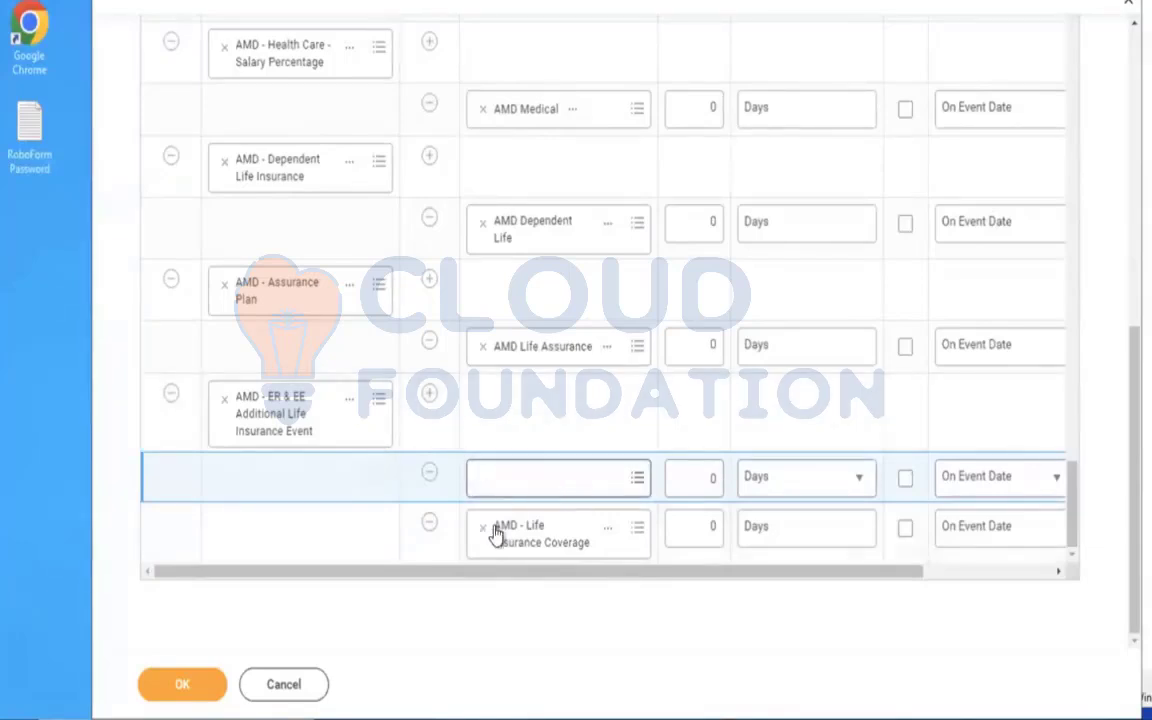
# Review the Coverage Rules for AMD - ER & EE Additional Life Insurance Event, adding a blank coverage type row and removing it.
pyautogui.moveTo(1130, 474); pyautogui.dragTo(1121, 305)
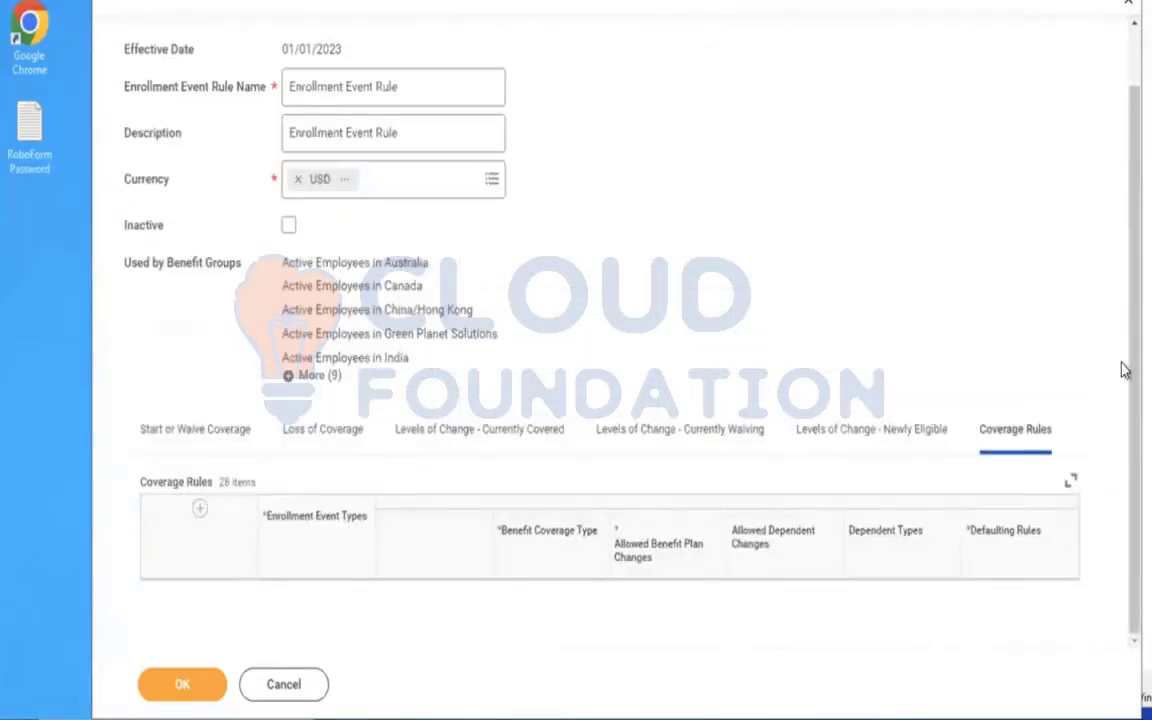
pyautogui.scroll(-2, 900, 355)
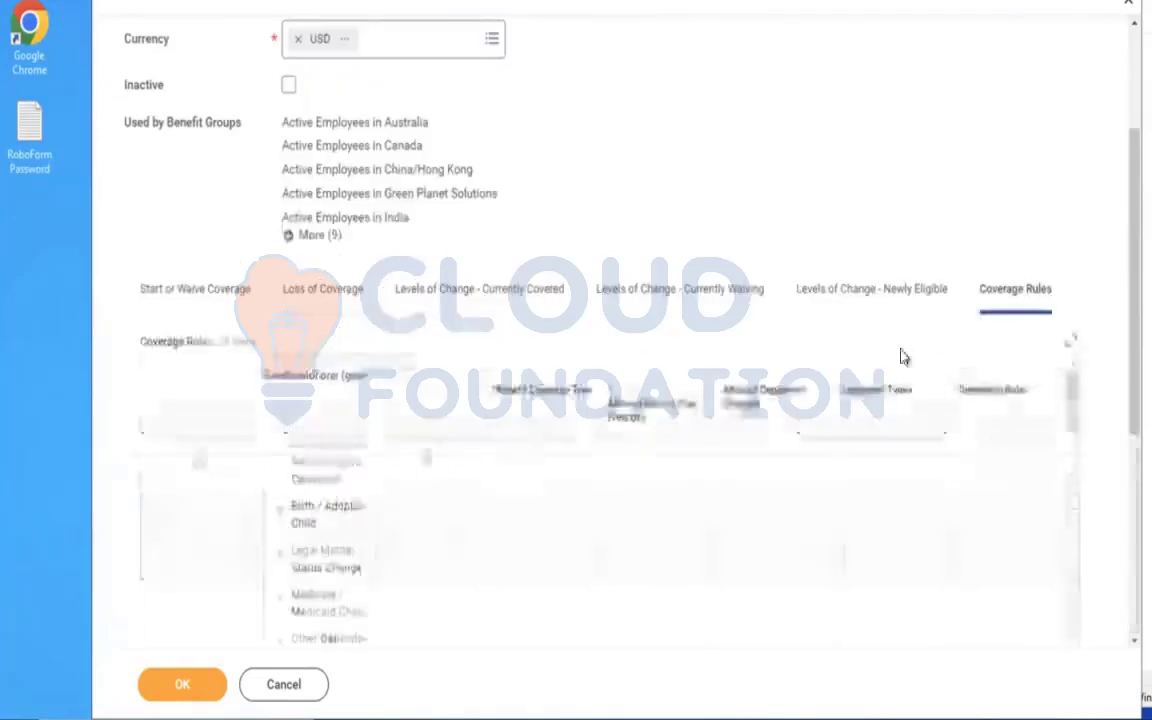
pyautogui.moveTo(1070, 396); pyautogui.dragTo(1071, 470)
pyautogui.moveTo(1075, 533); pyautogui.dragTo(1071, 662)
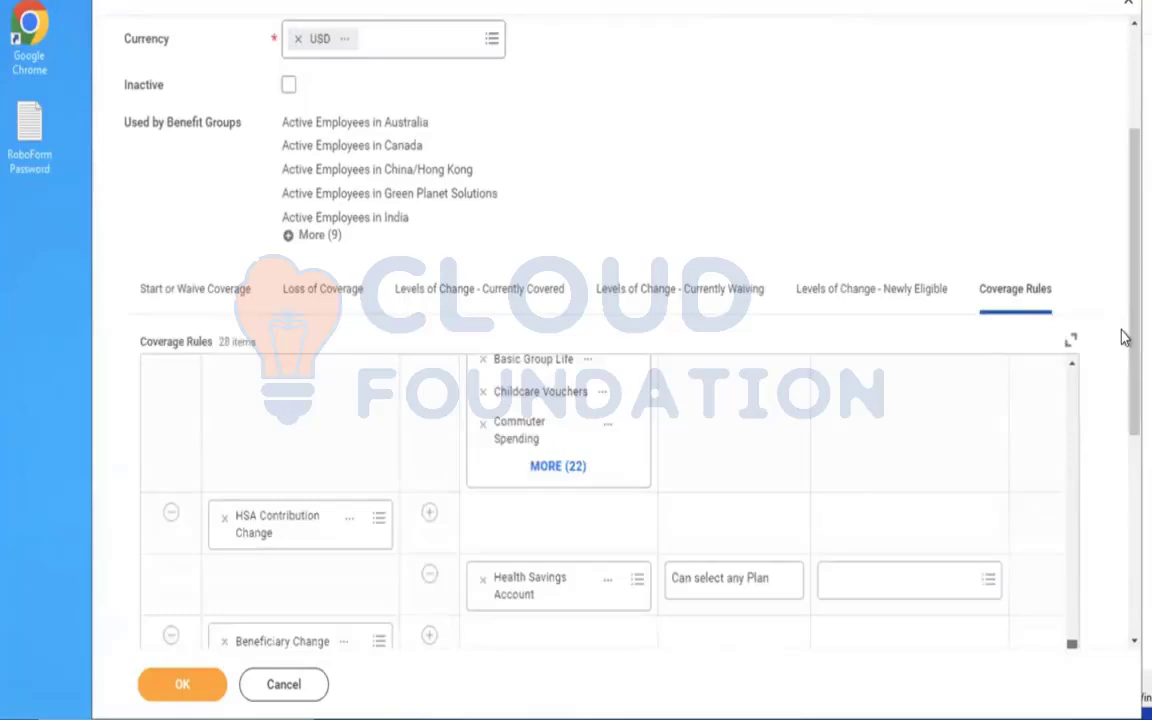
pyautogui.scroll(-5, 1124, 338)
pyautogui.moveTo(1076, 328); pyautogui.dragTo(1085, 620)
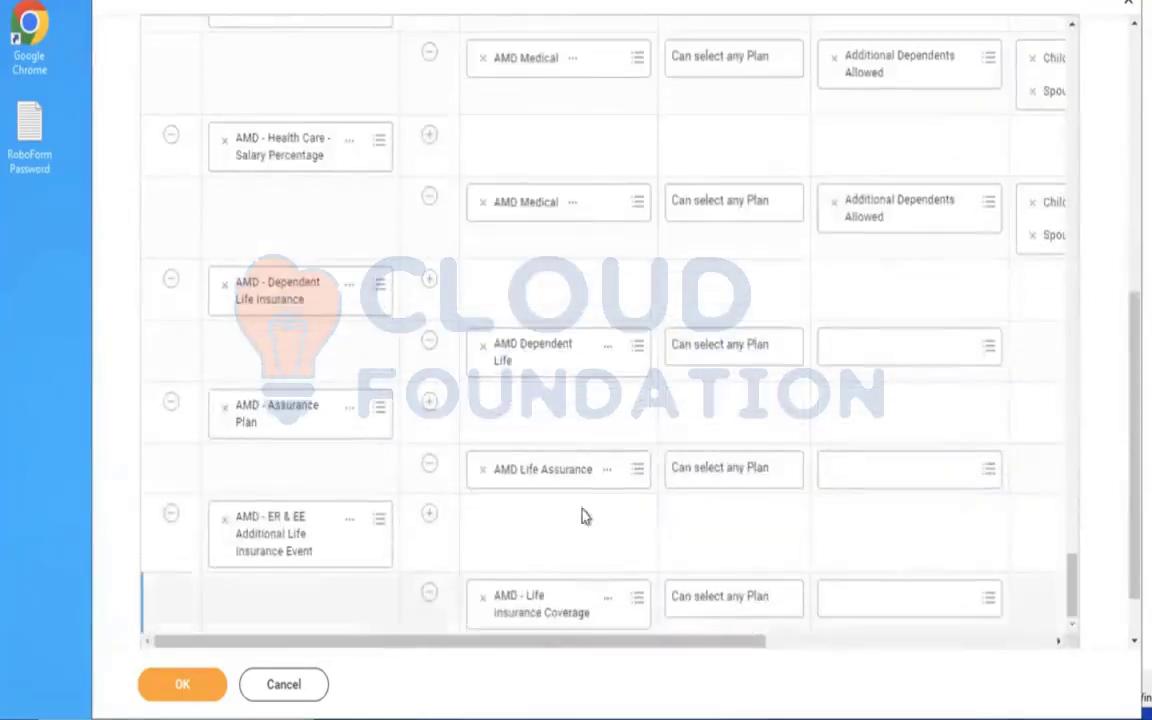
pyautogui.click(429, 513)
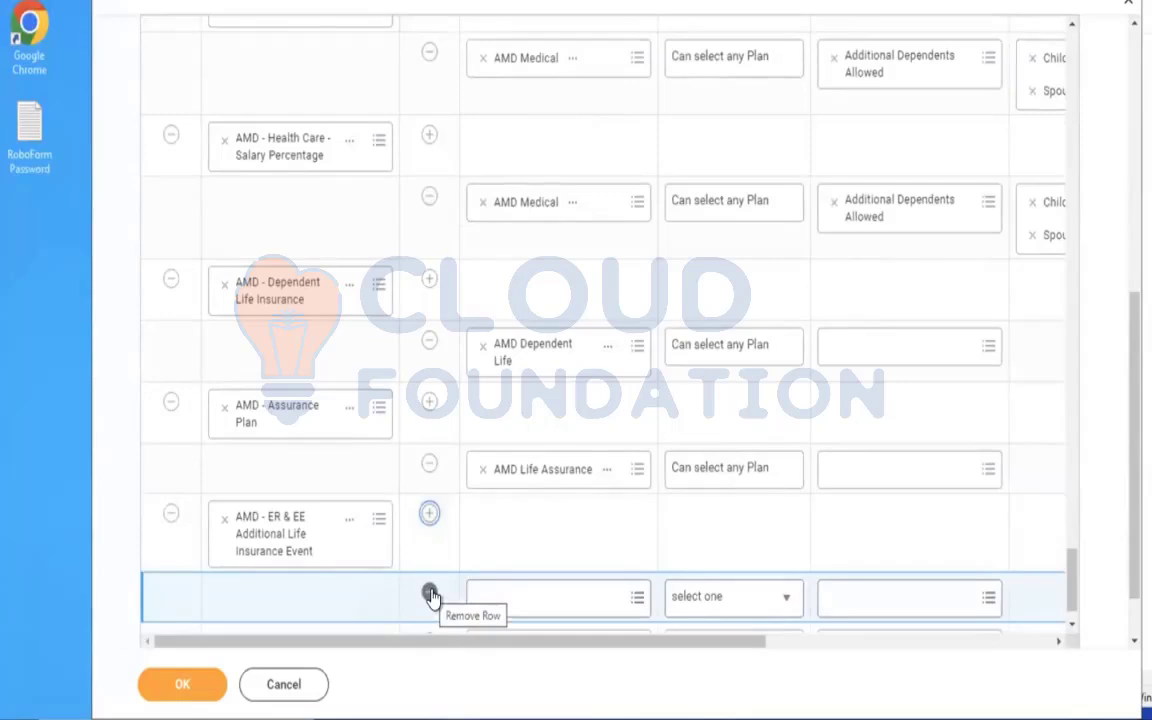
pyautogui.click(431, 594)
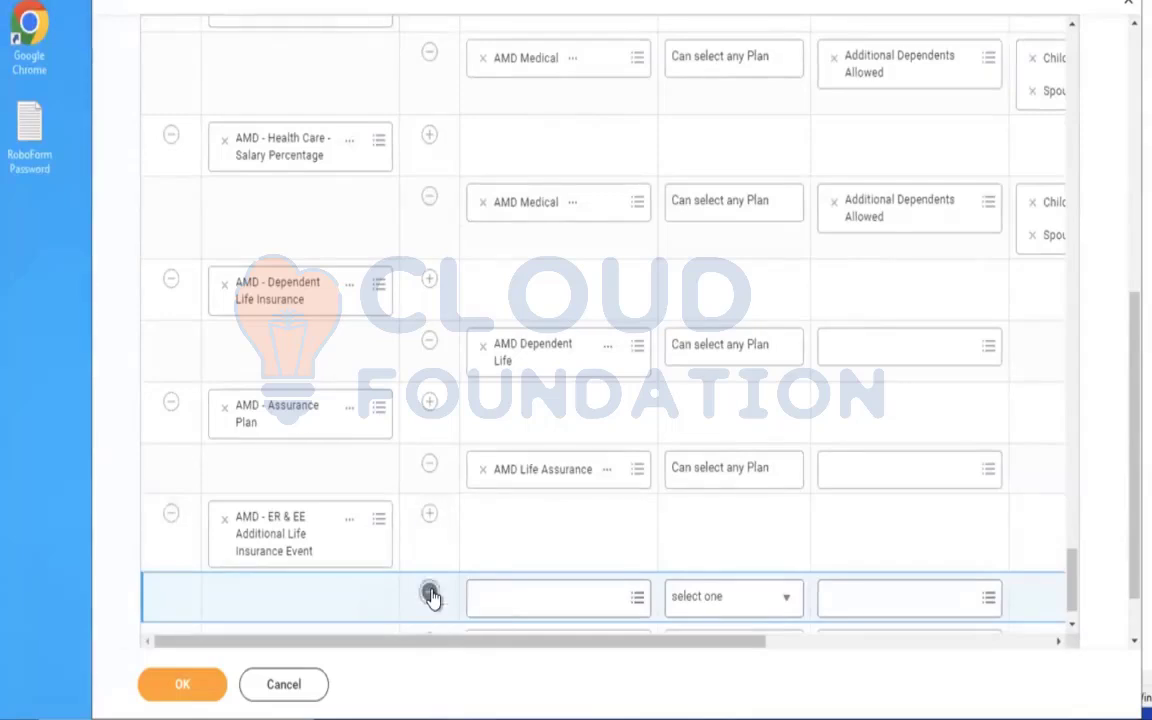